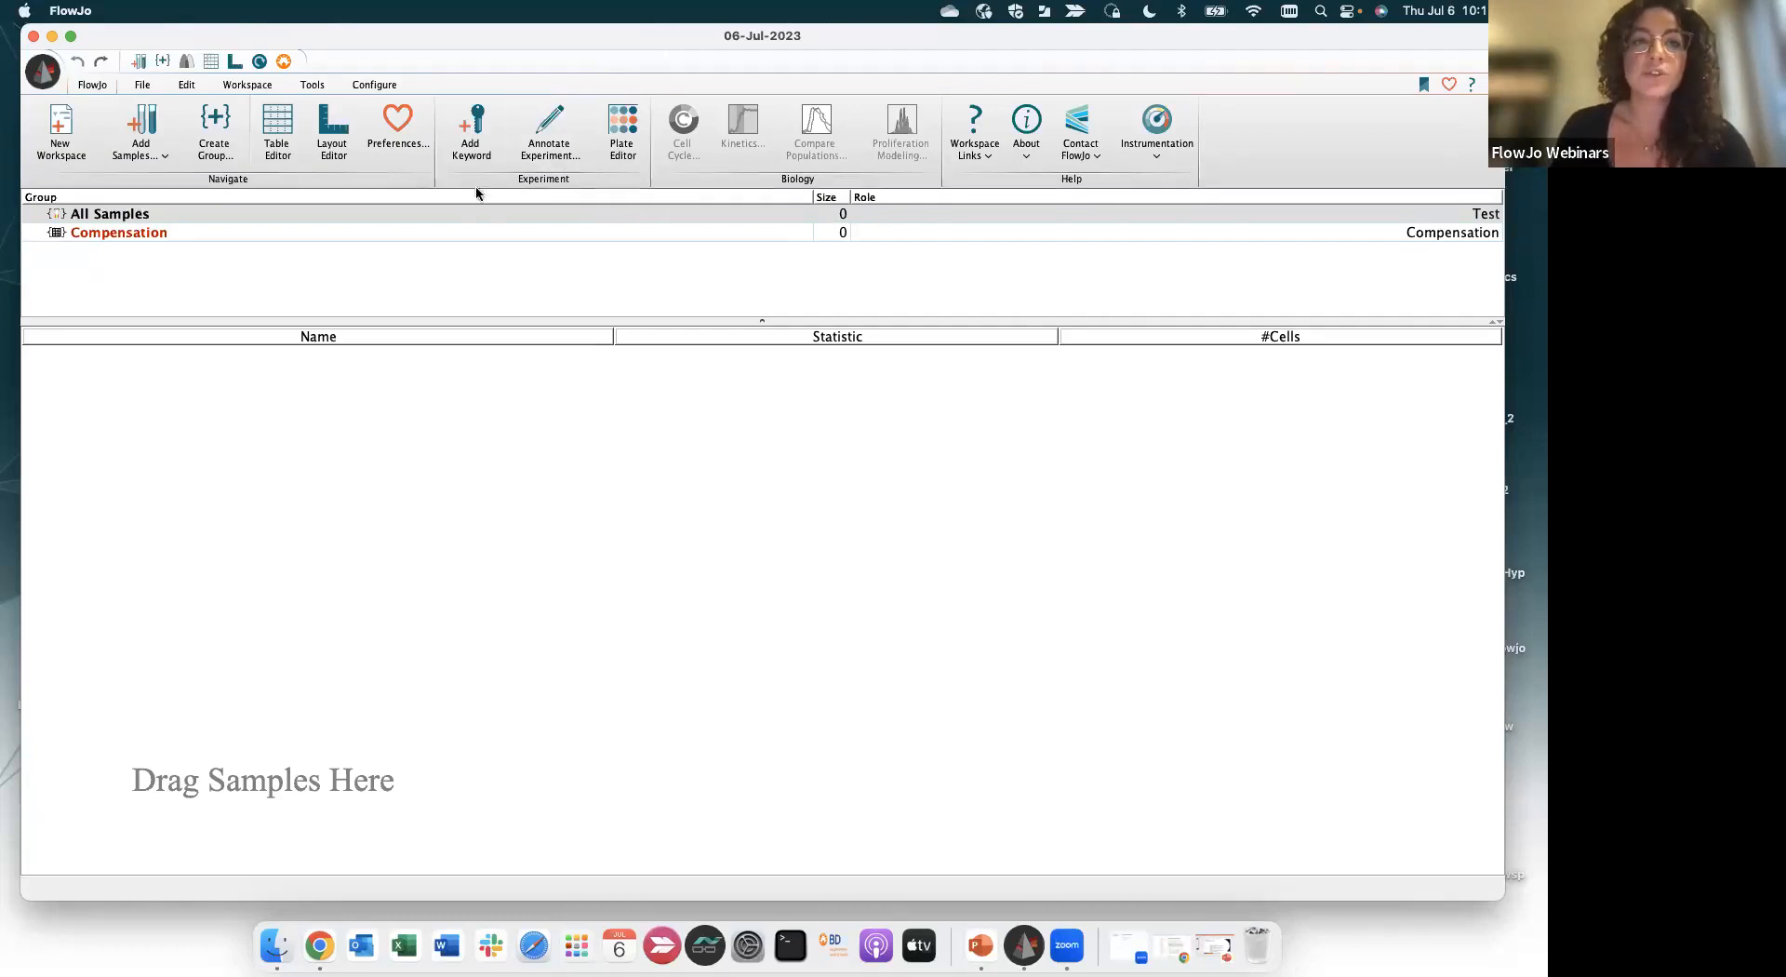
{"action": "left_click", "coordinate": [139, 86]}
{"action": "left_click", "coordinate": [186, 86]}
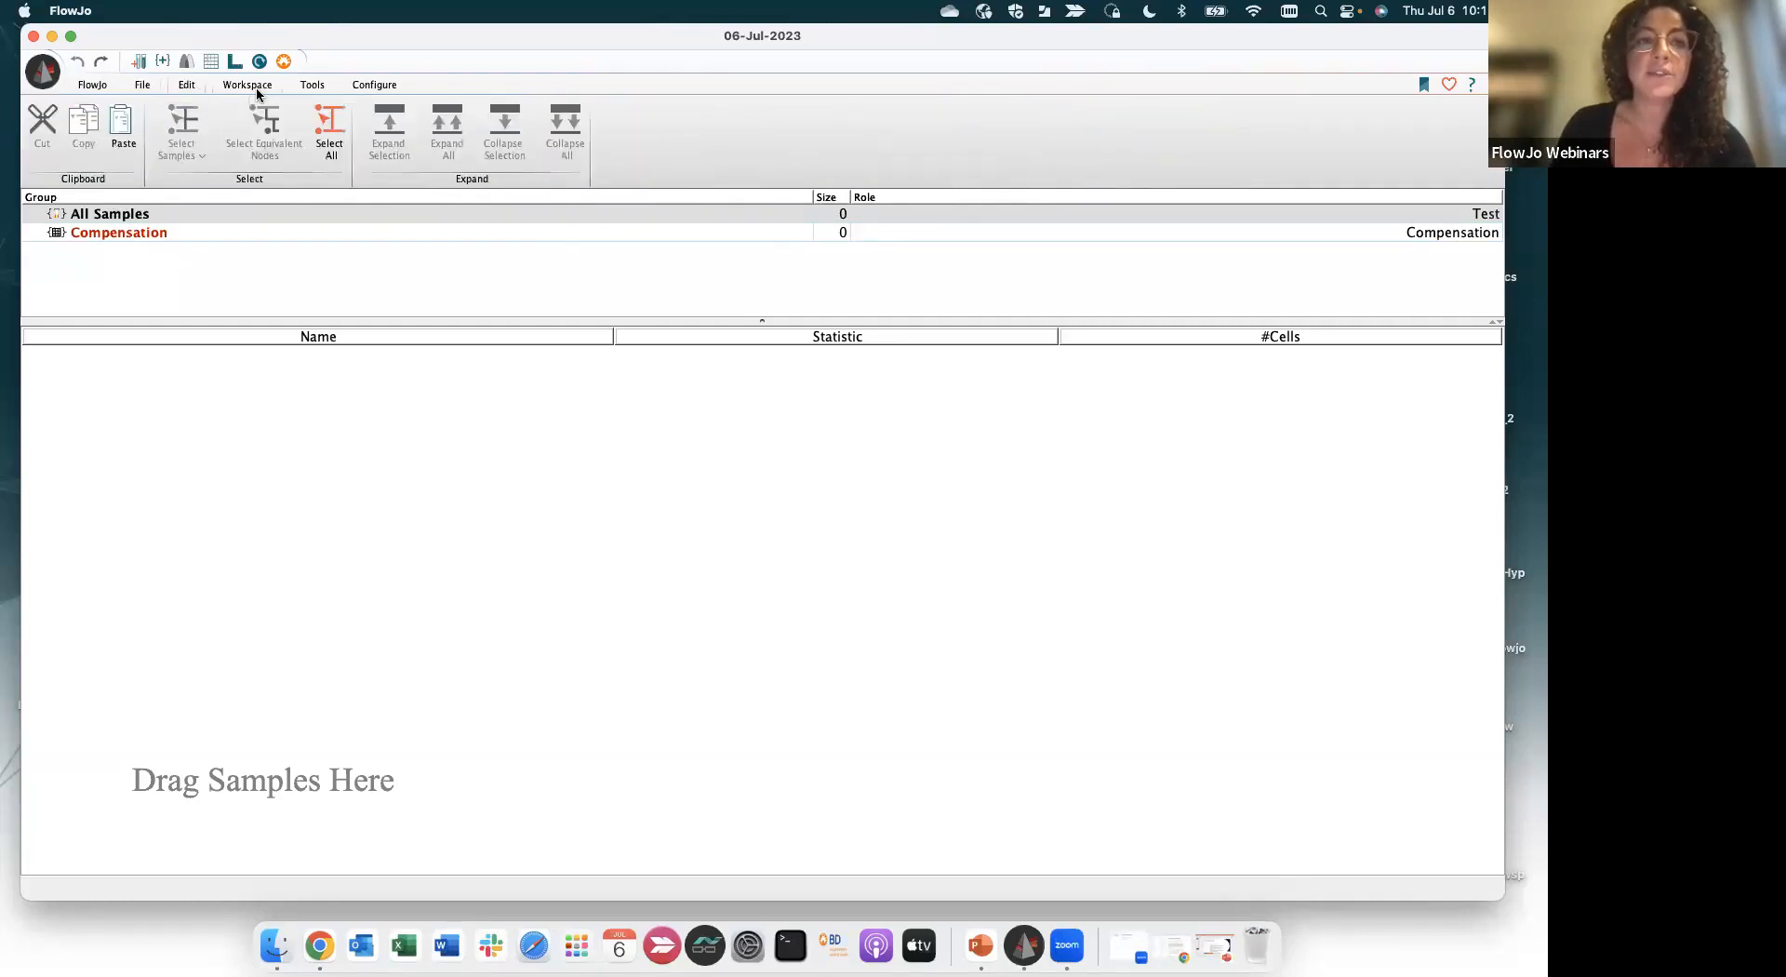
{"action": "left_click", "coordinate": [256, 88]}
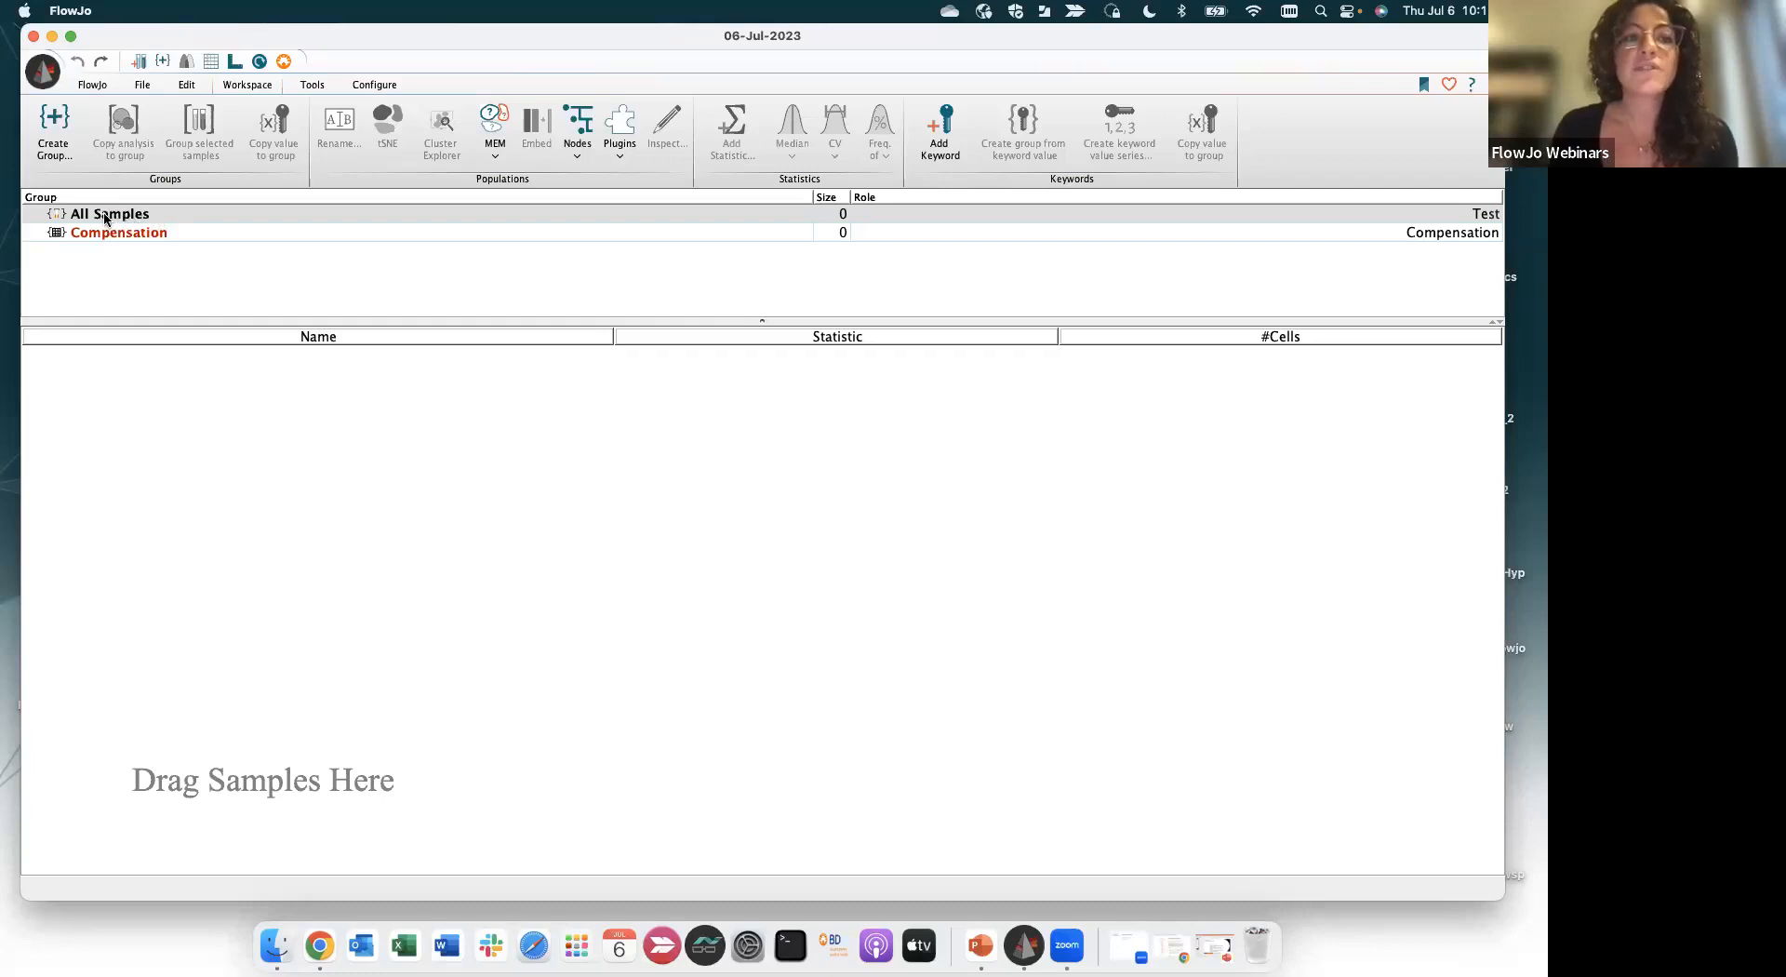
{"action": "left_click", "coordinate": [151, 234]}
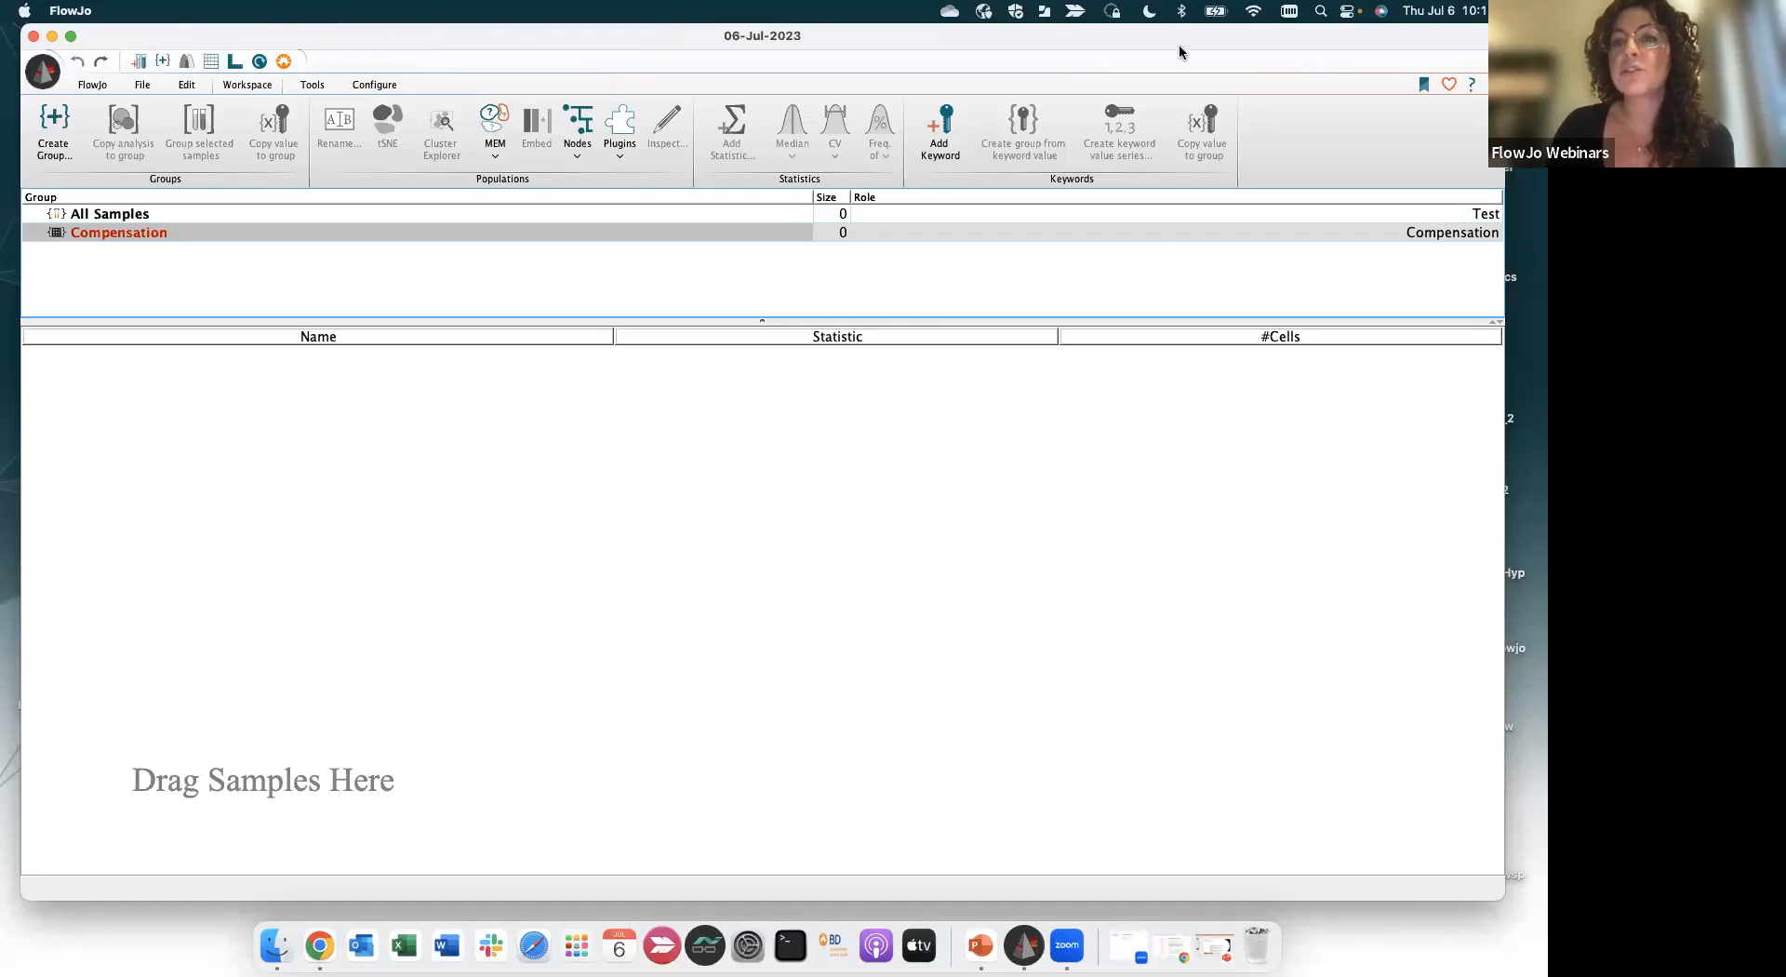
Review the workspace preferences, including the auto-save option and its save interval
{"action": "left_click", "coordinate": [1450, 85]}
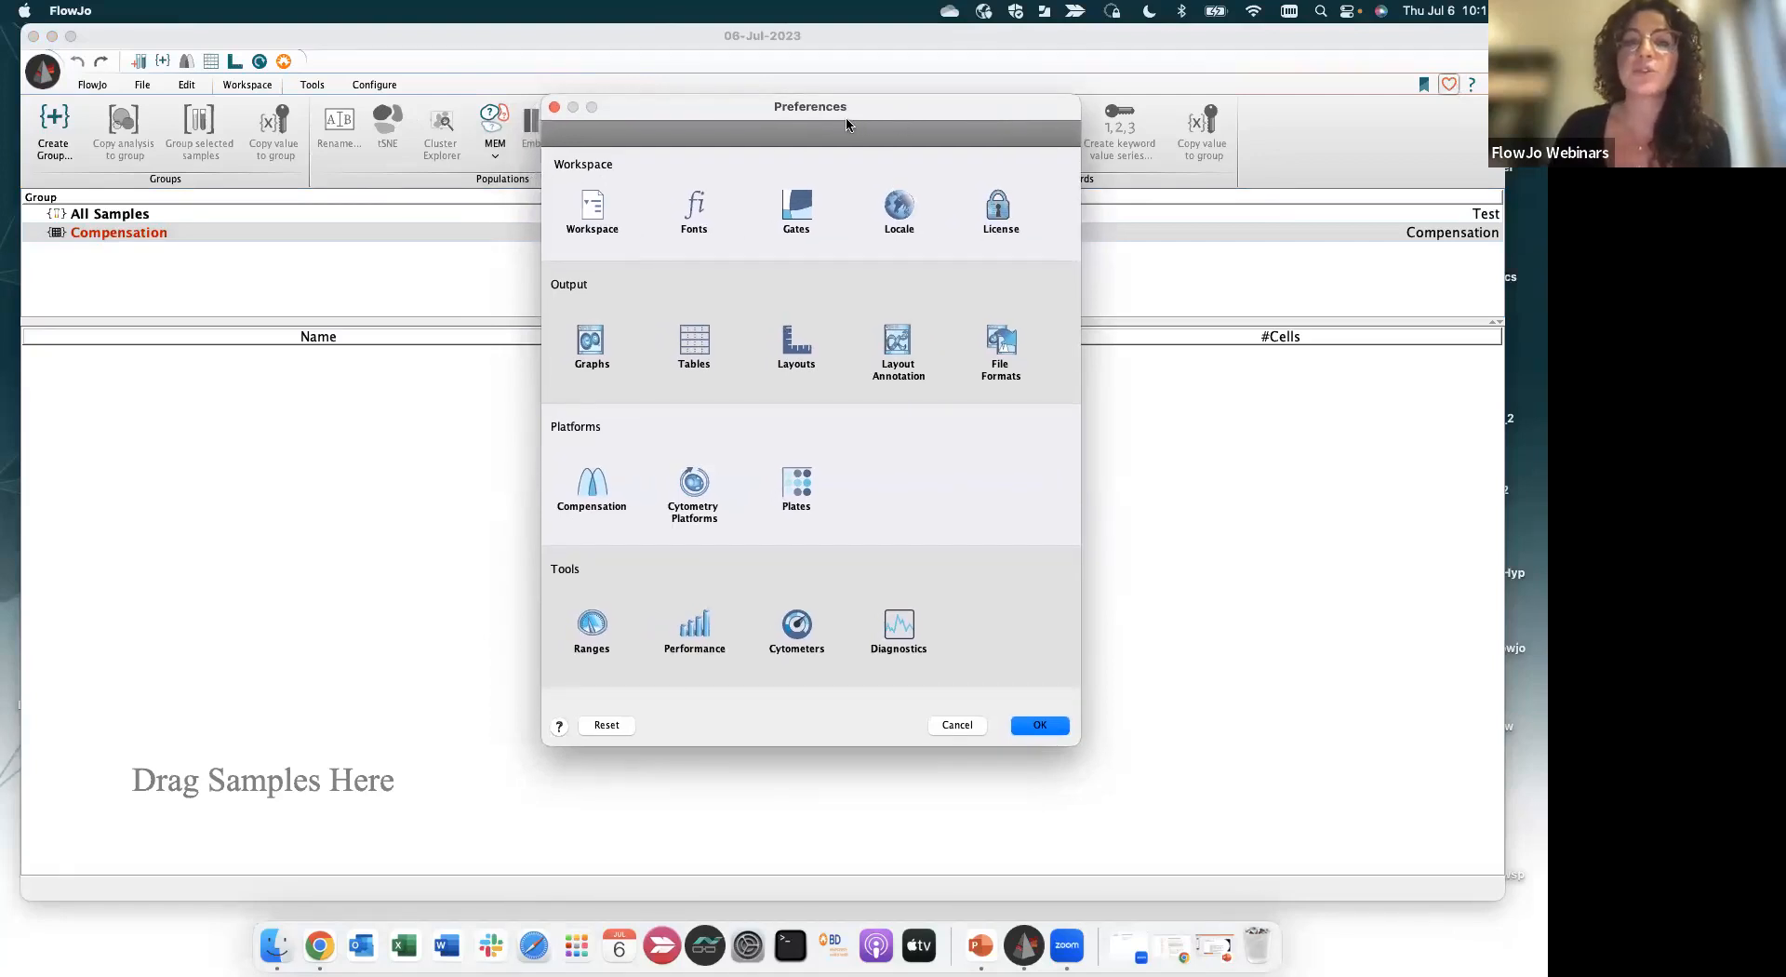
{"action": "left_click", "coordinate": [608, 219]}
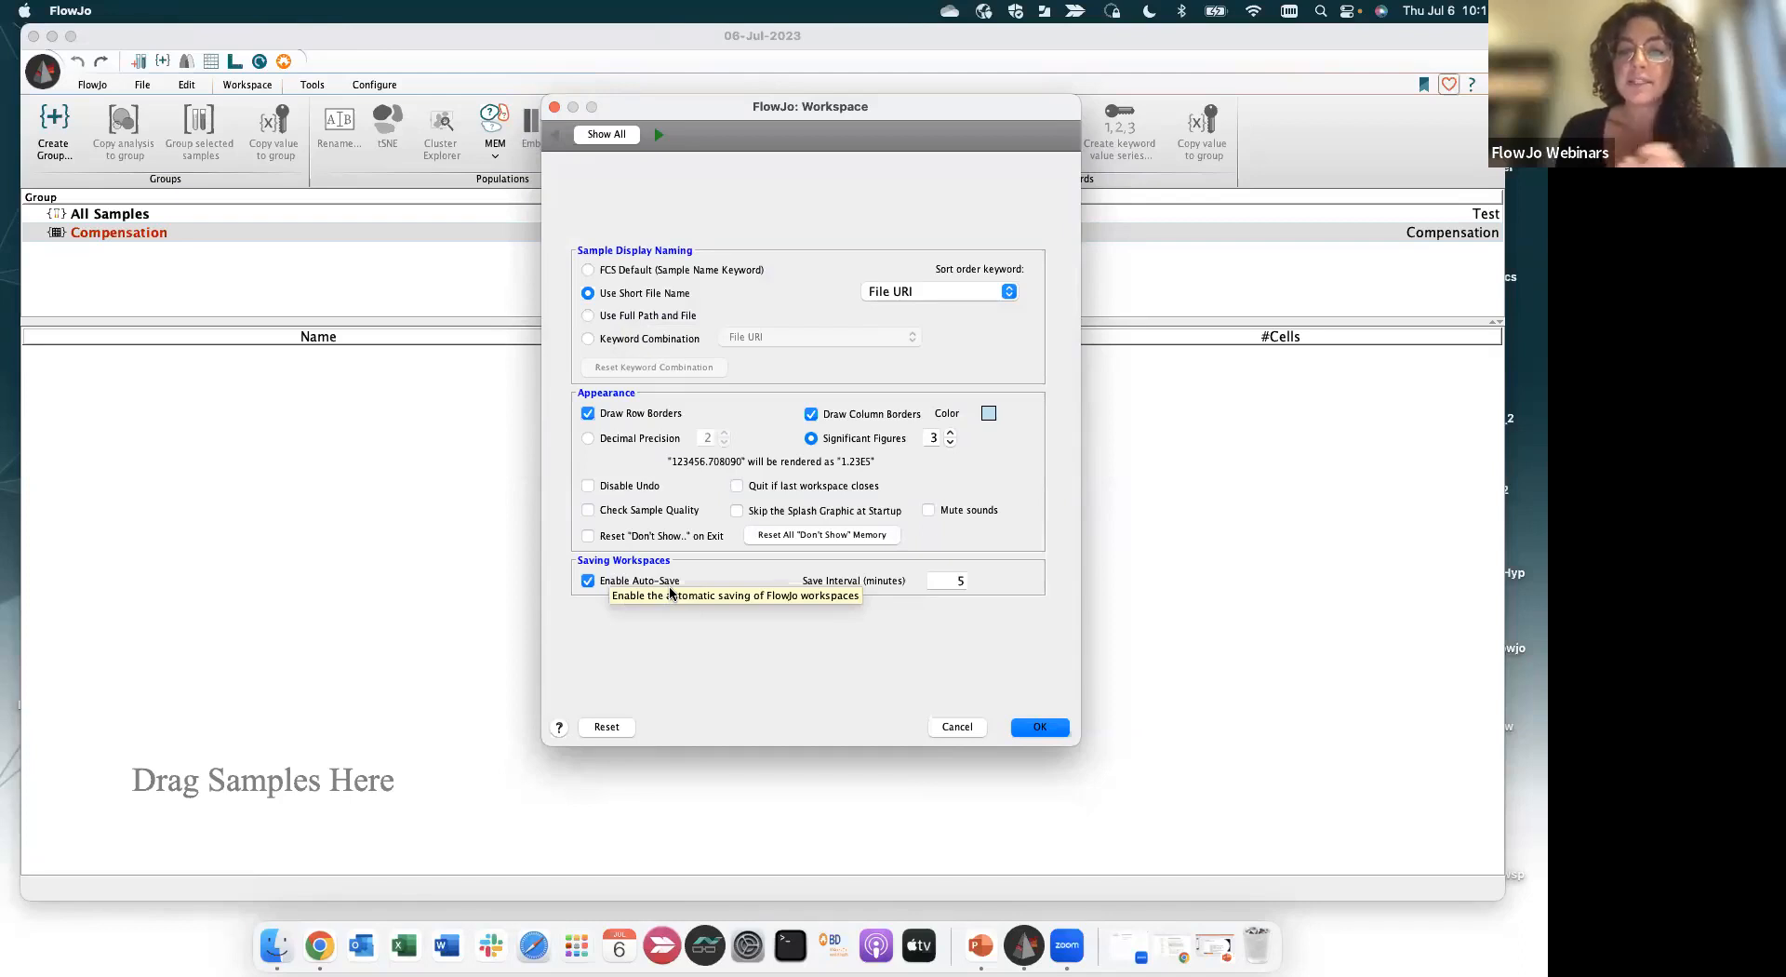
{"action": "double_click", "coordinate": [961, 582]}
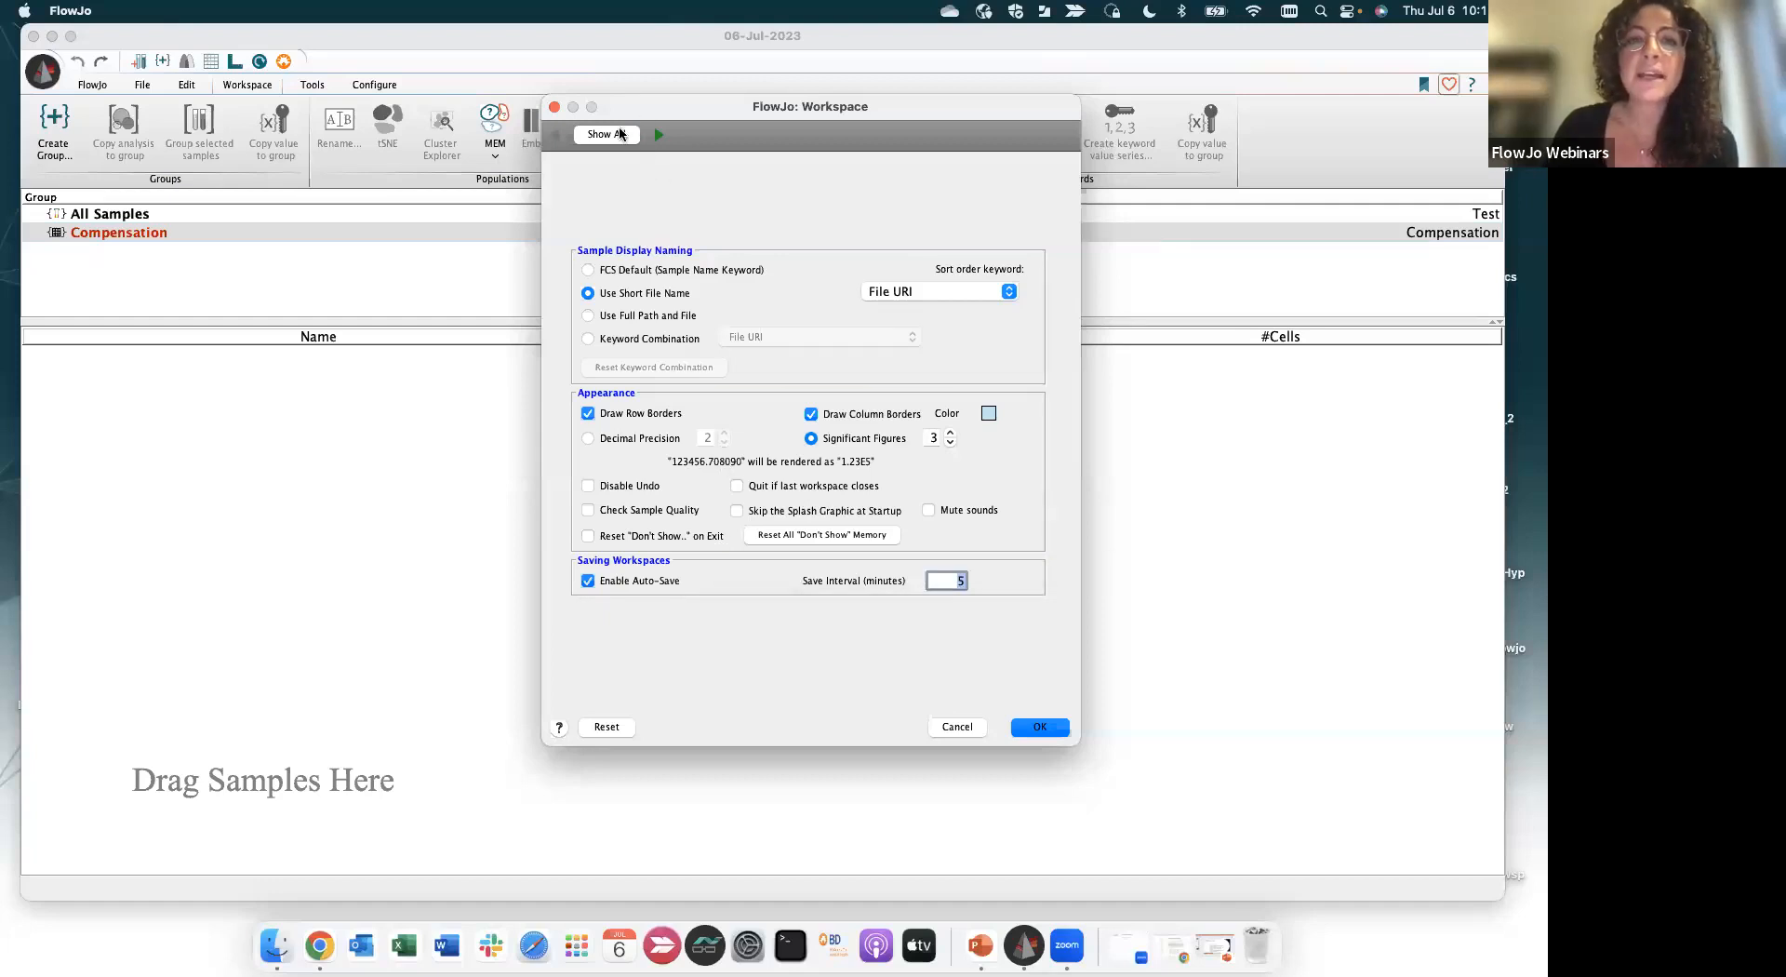
{"action": "left_click", "coordinate": [619, 137]}
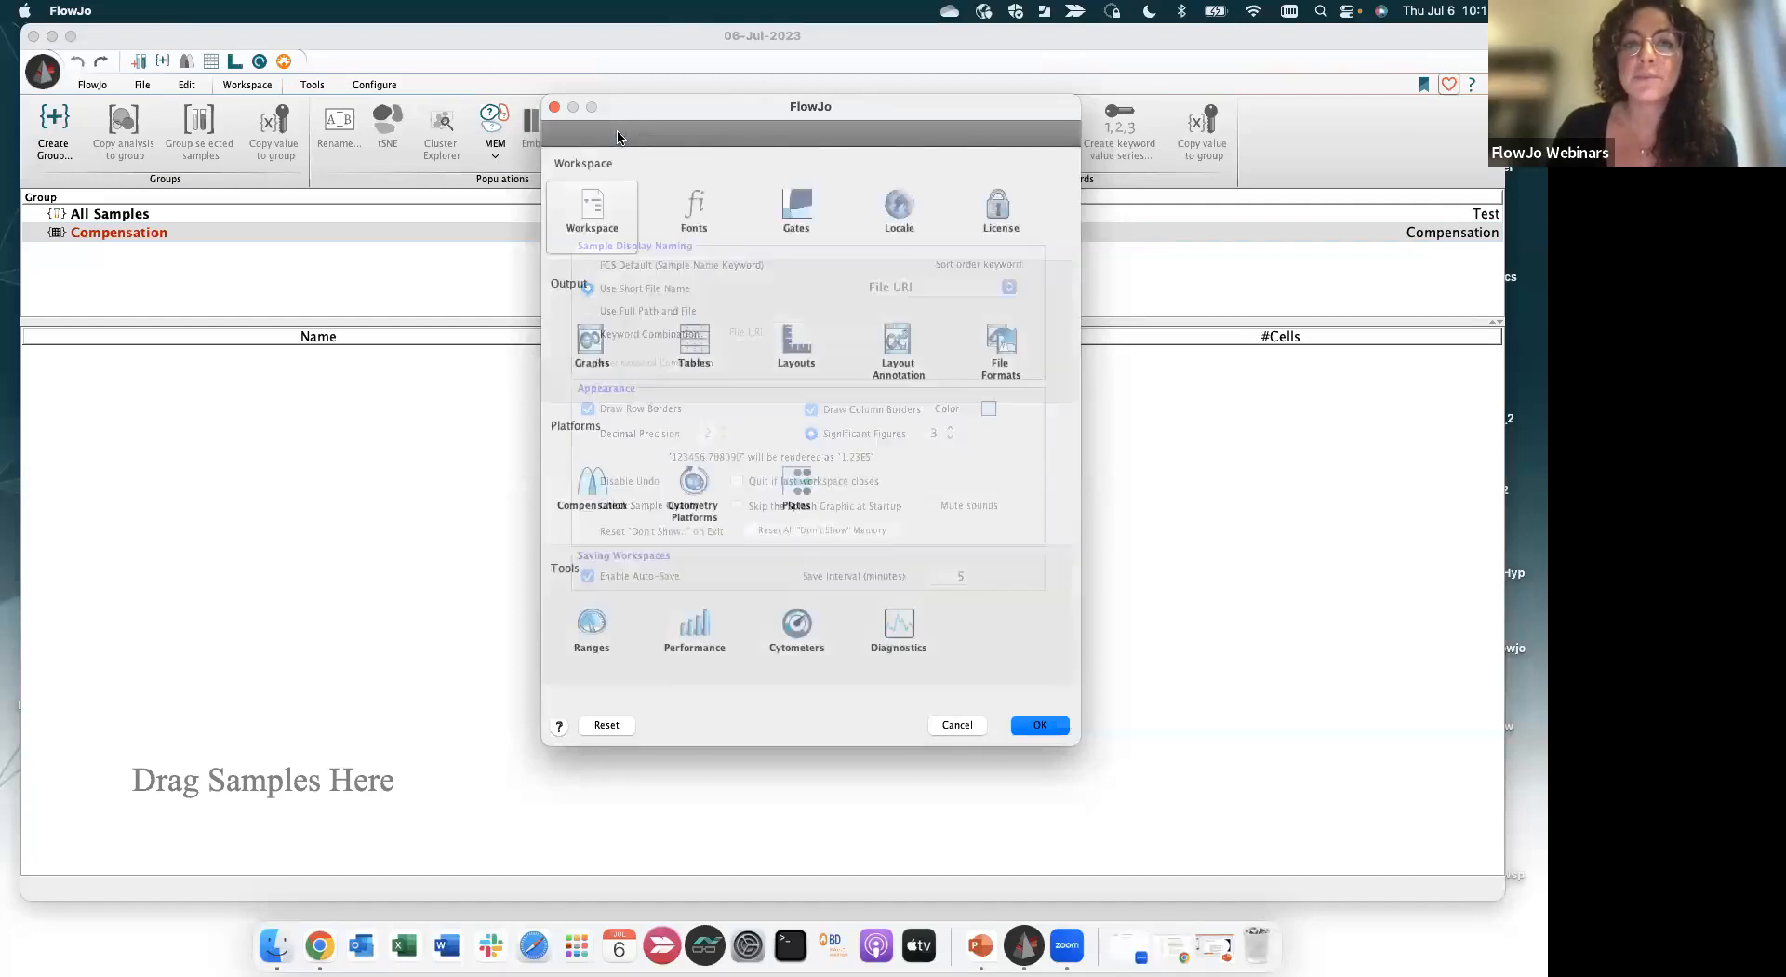
Preview the Workspace List font at size 24 in the font preferences, set it to 18, and apply the preferences
{"action": "left_click", "coordinate": [704, 221]}
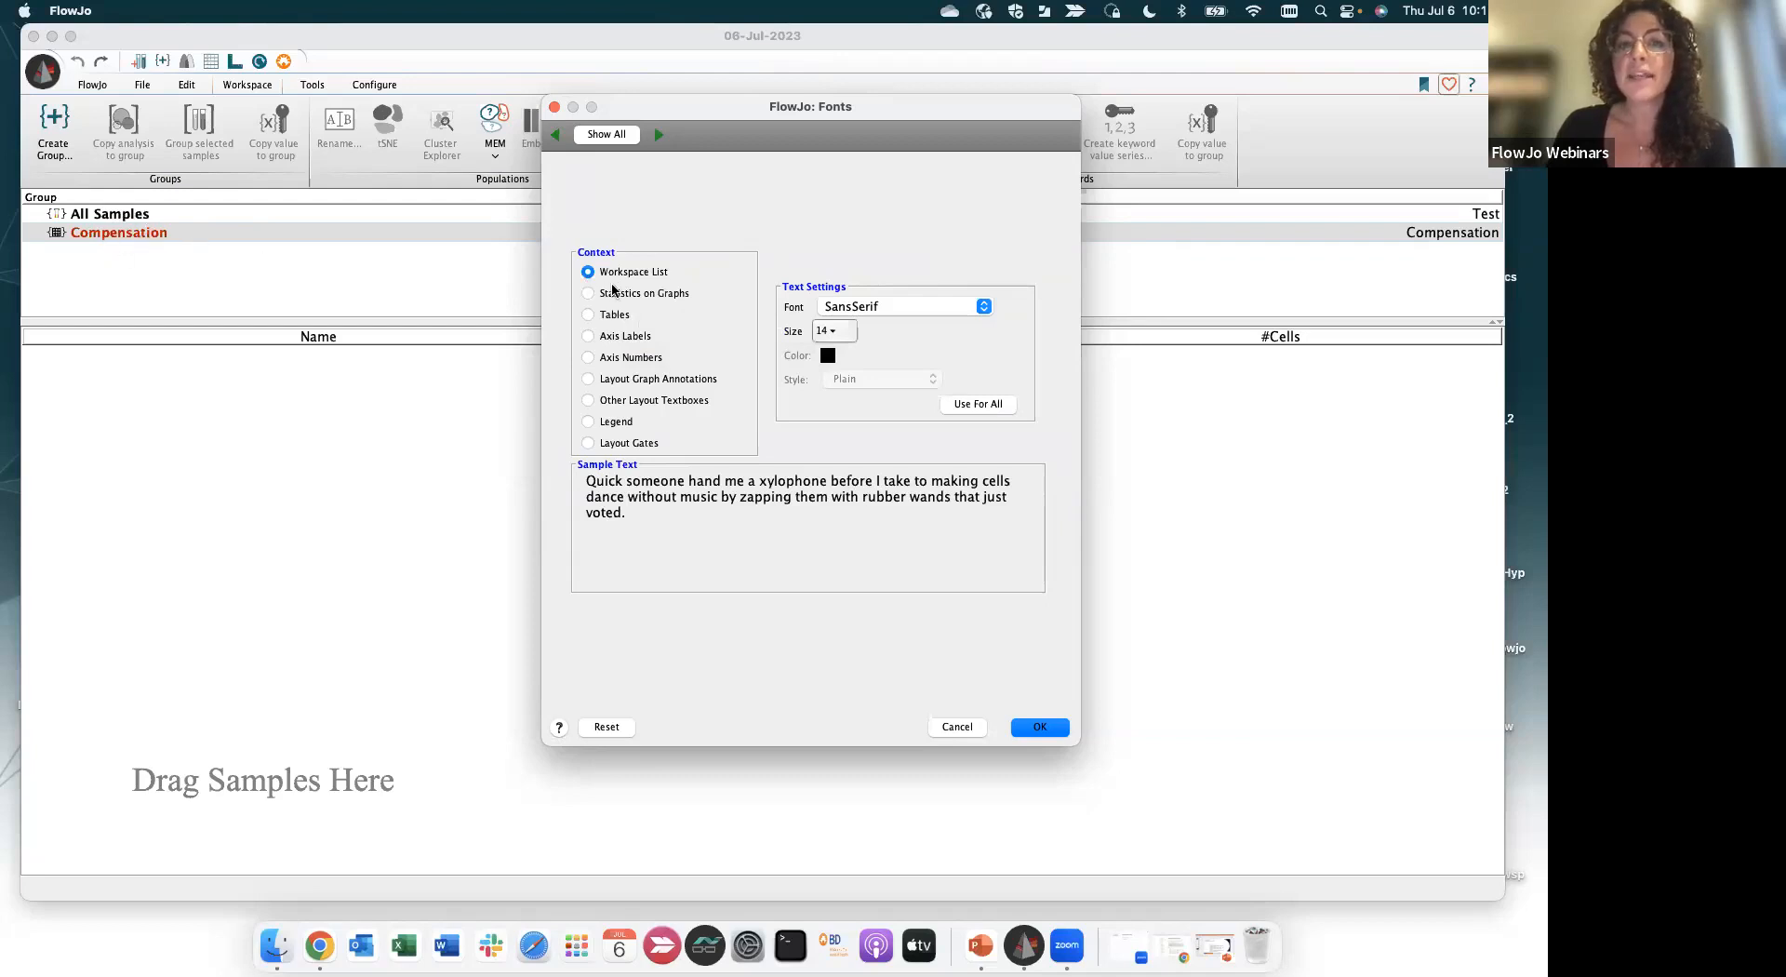
{"action": "left_click", "coordinate": [844, 334]}
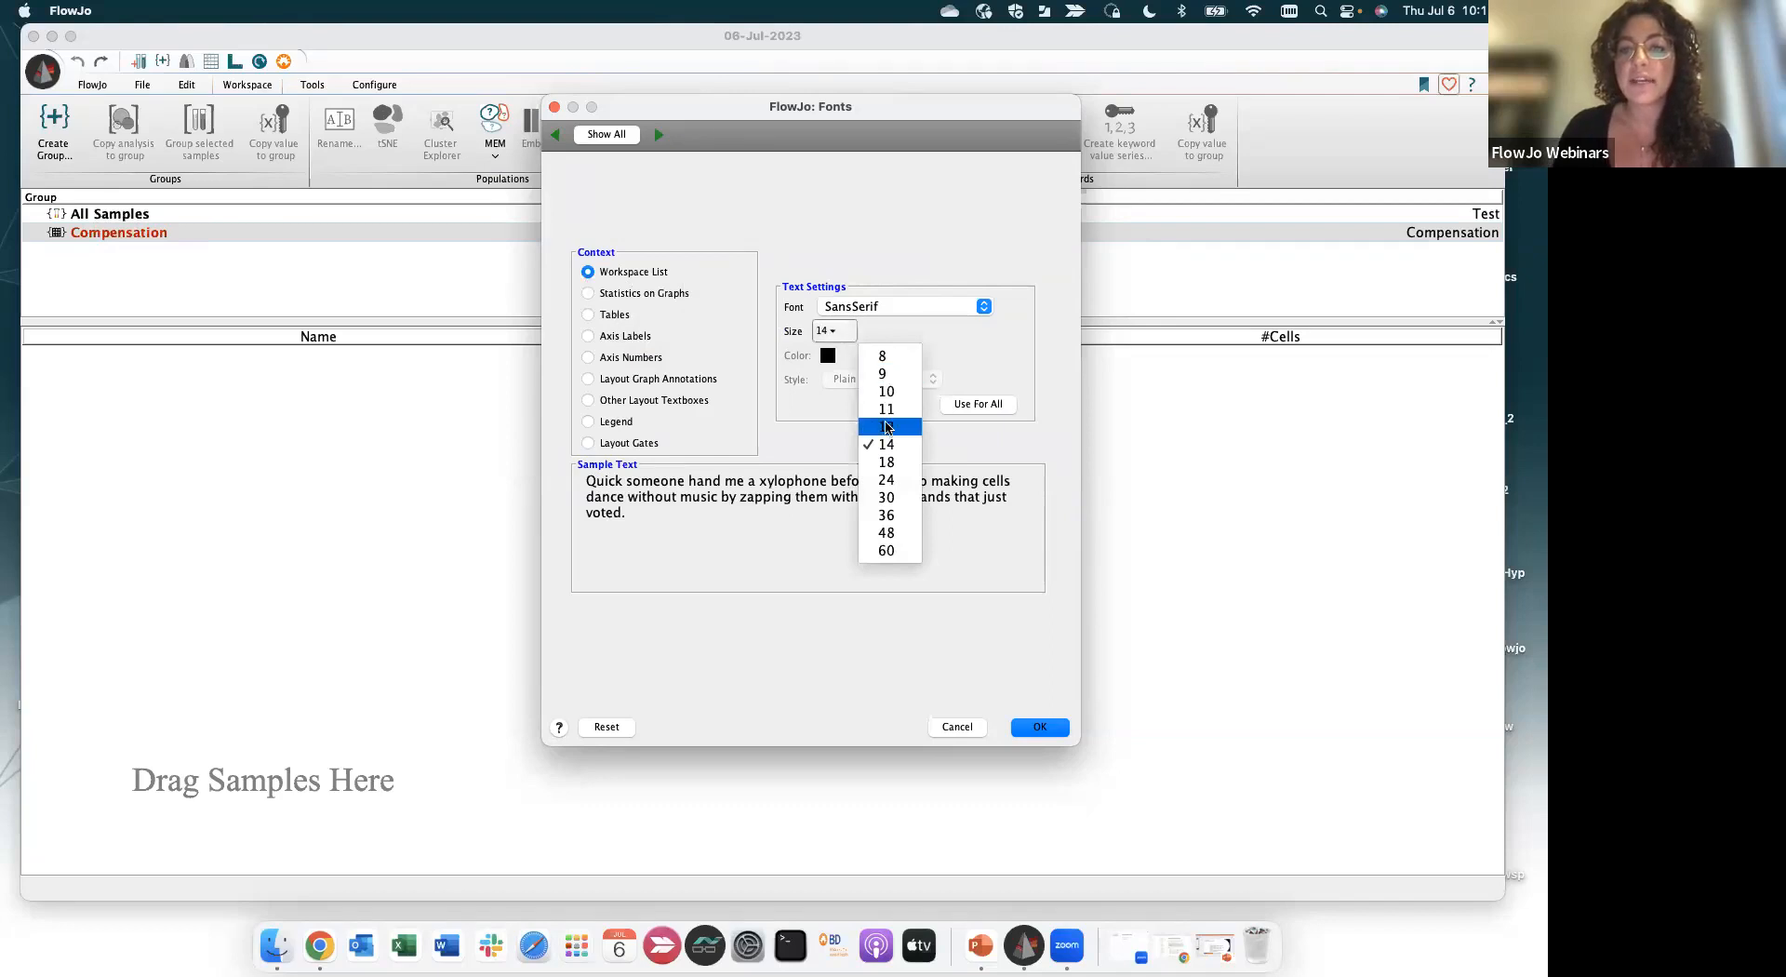
{"action": "left_click", "coordinate": [888, 479]}
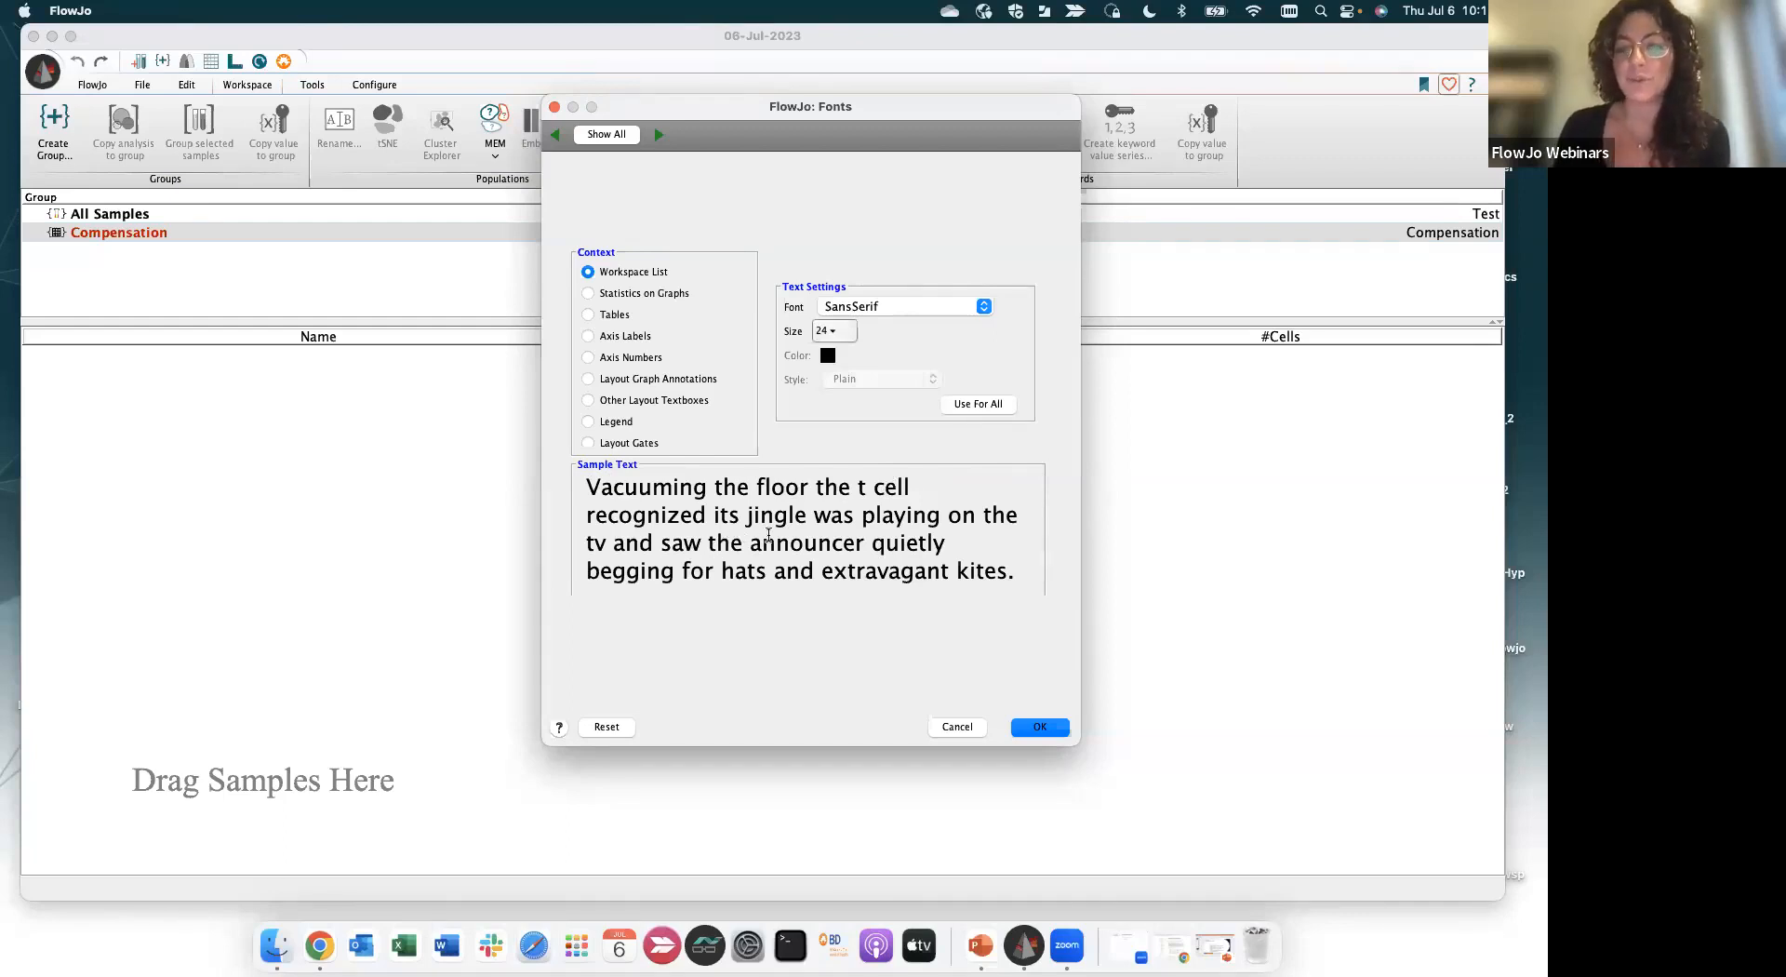
{"action": "left_click", "coordinate": [835, 330]}
{"action": "left_click", "coordinate": [886, 462]}
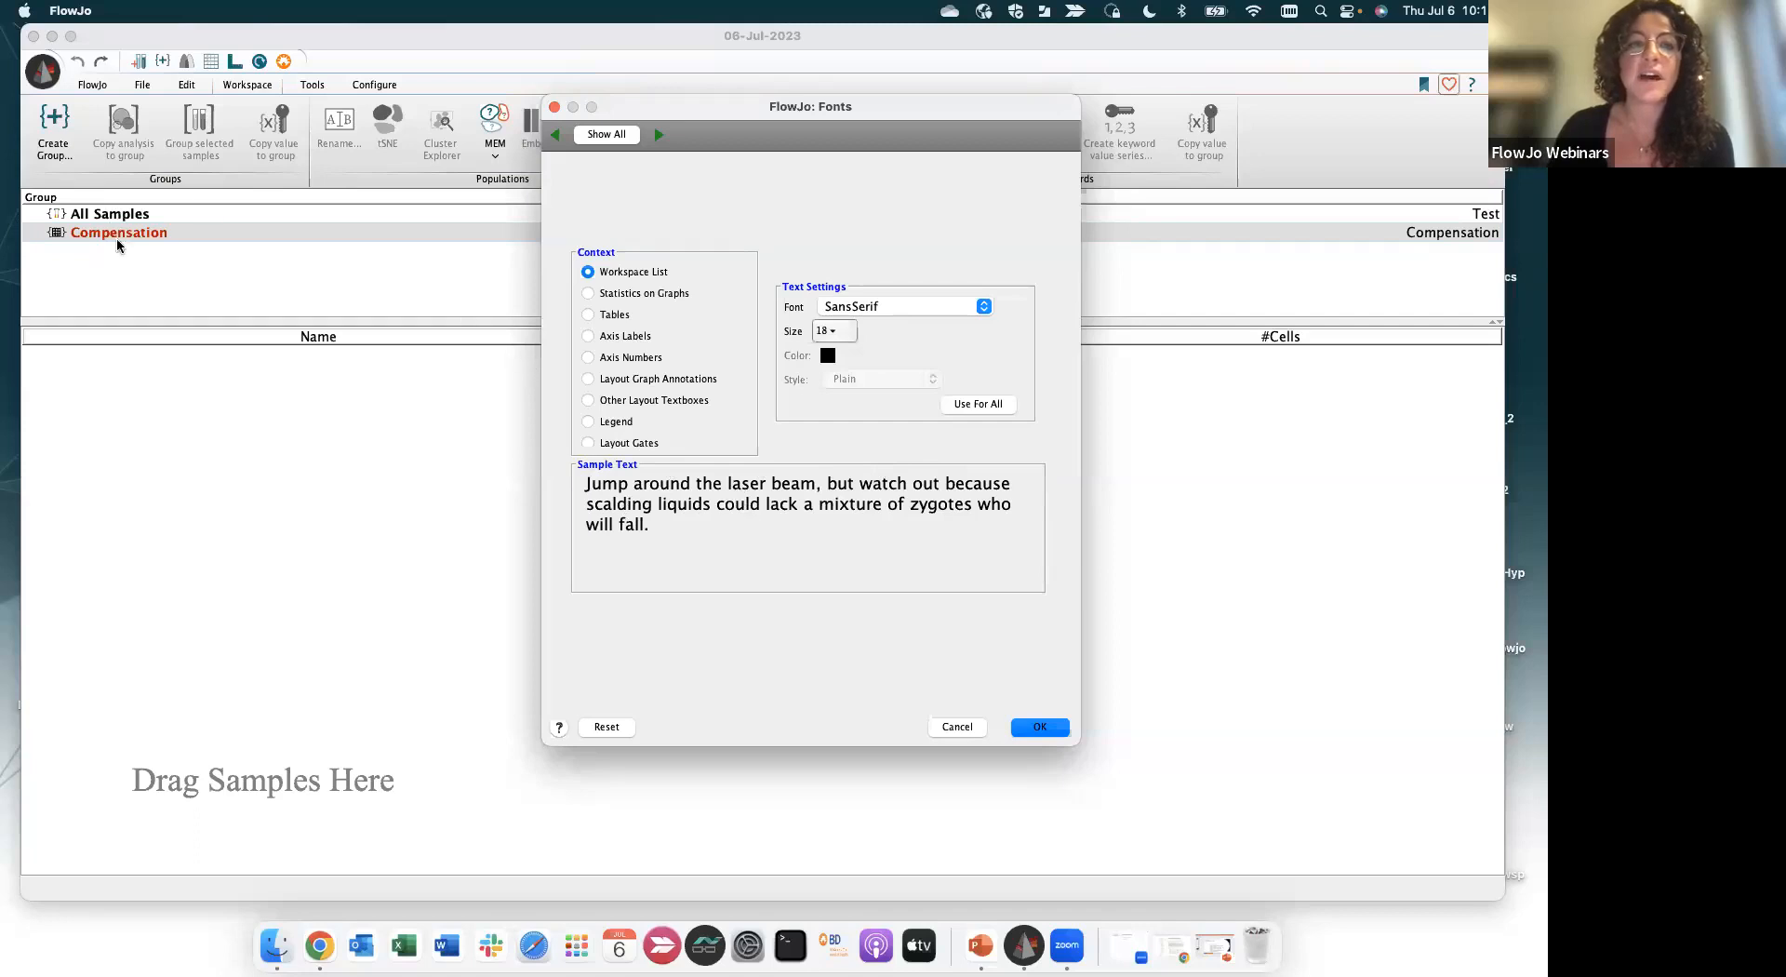
{"action": "left_click", "coordinate": [1053, 729]}
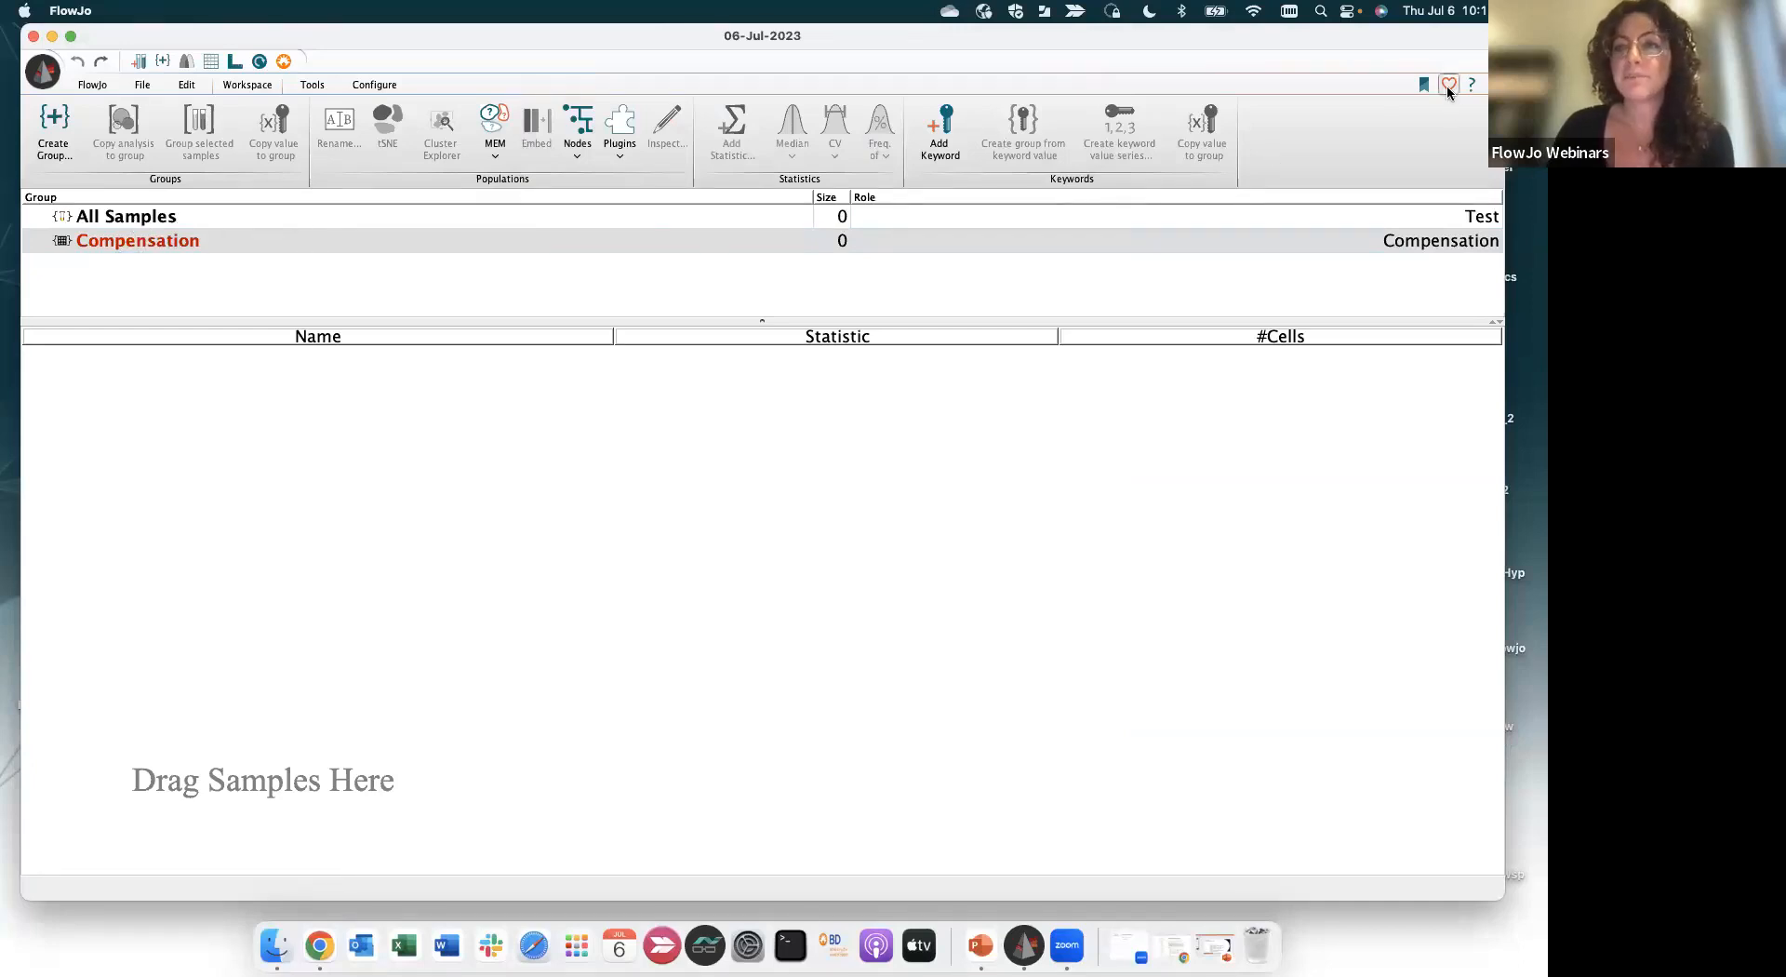
Review the locale country setting and the license preferences, and close the preferences
{"action": "left_click", "coordinate": [1449, 86]}
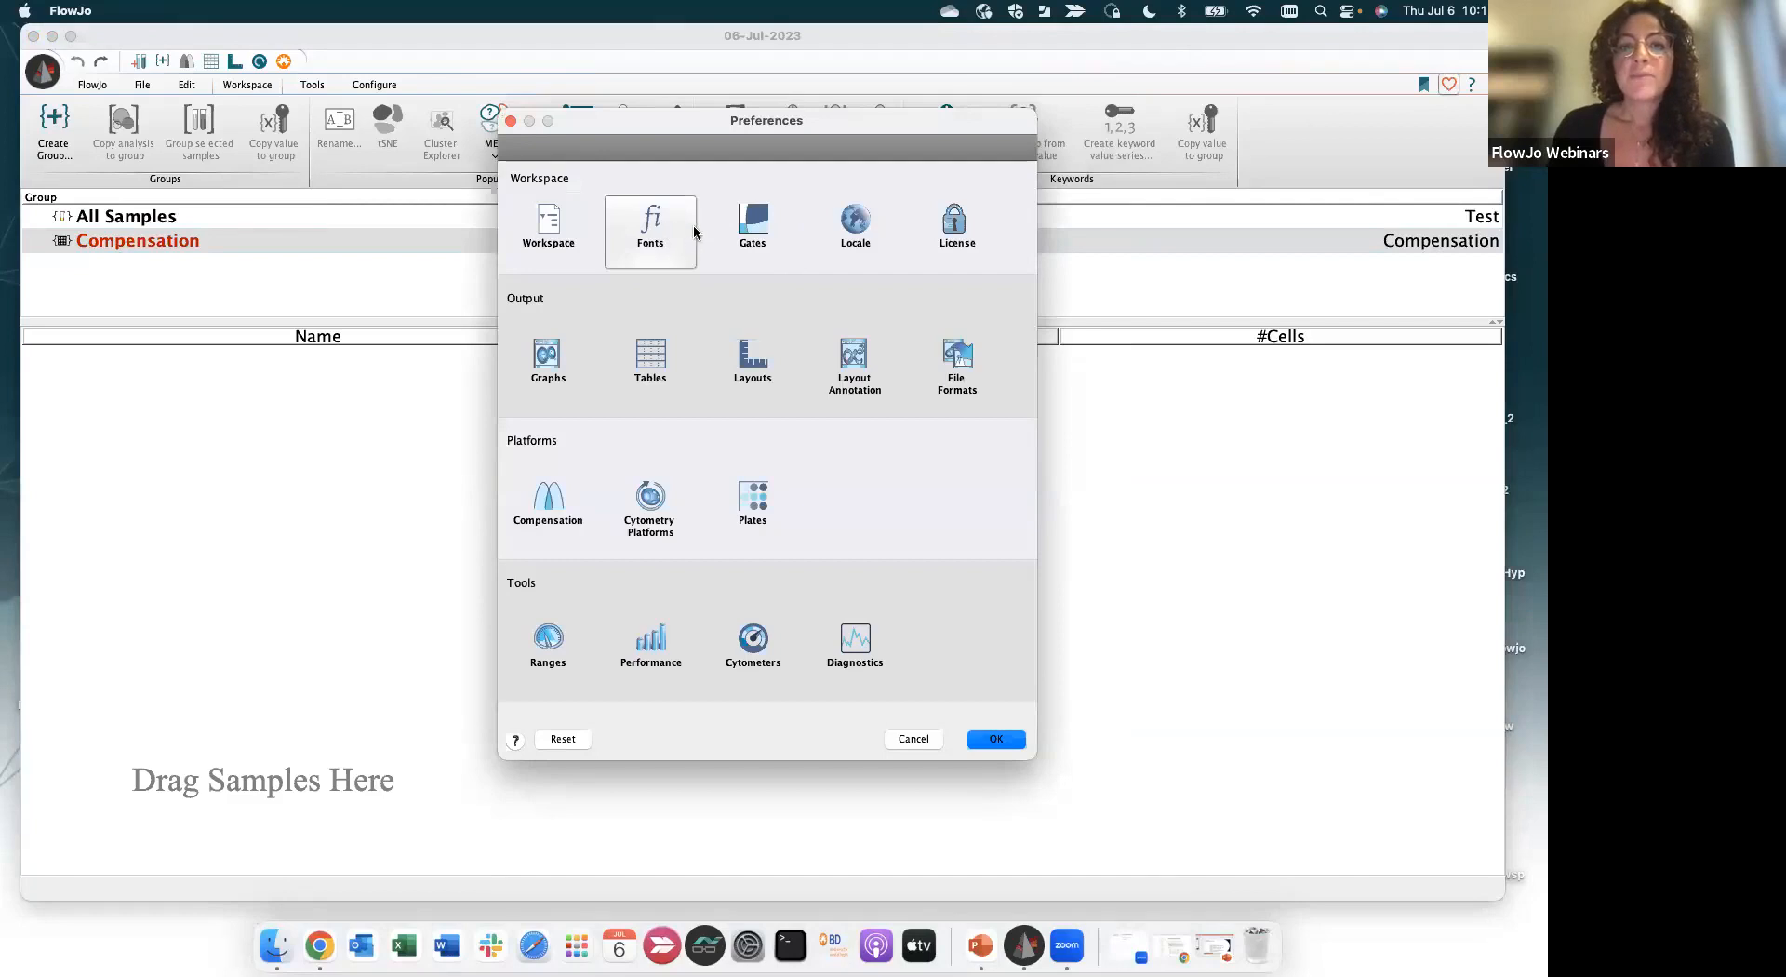
{"action": "left_click", "coordinate": [829, 227]}
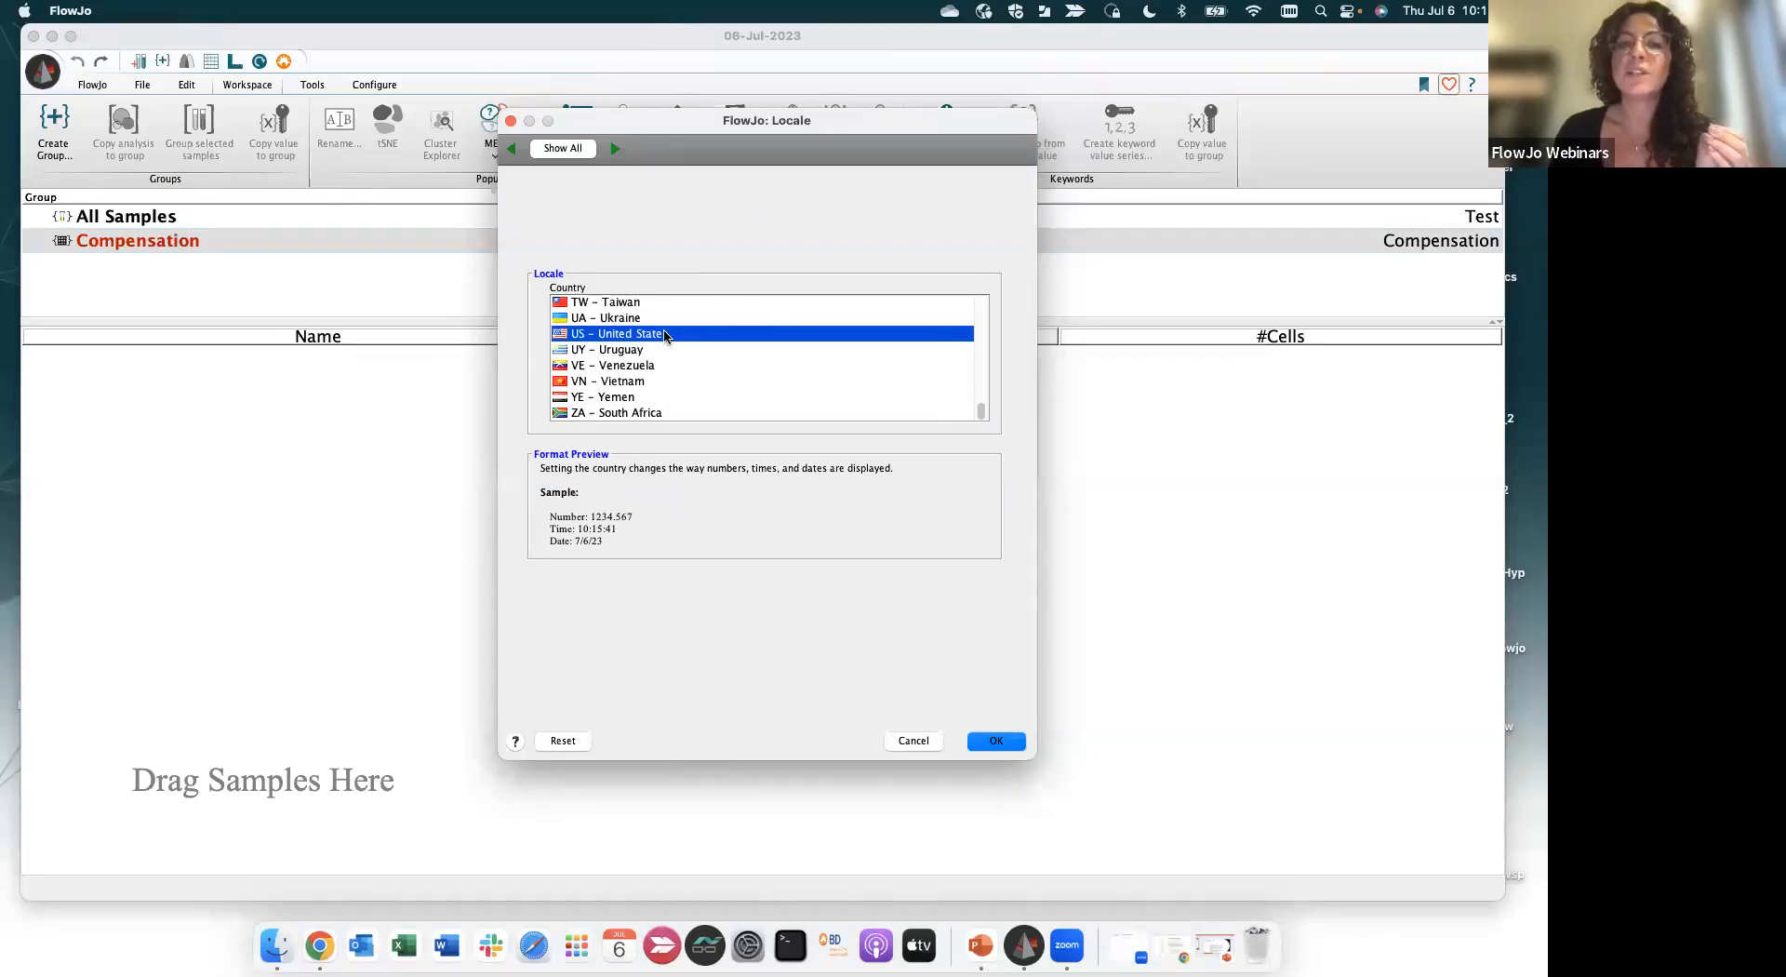
{"action": "scroll", "coordinate": [665, 335], "scroll_direction": "up", "scroll_amount": 1}
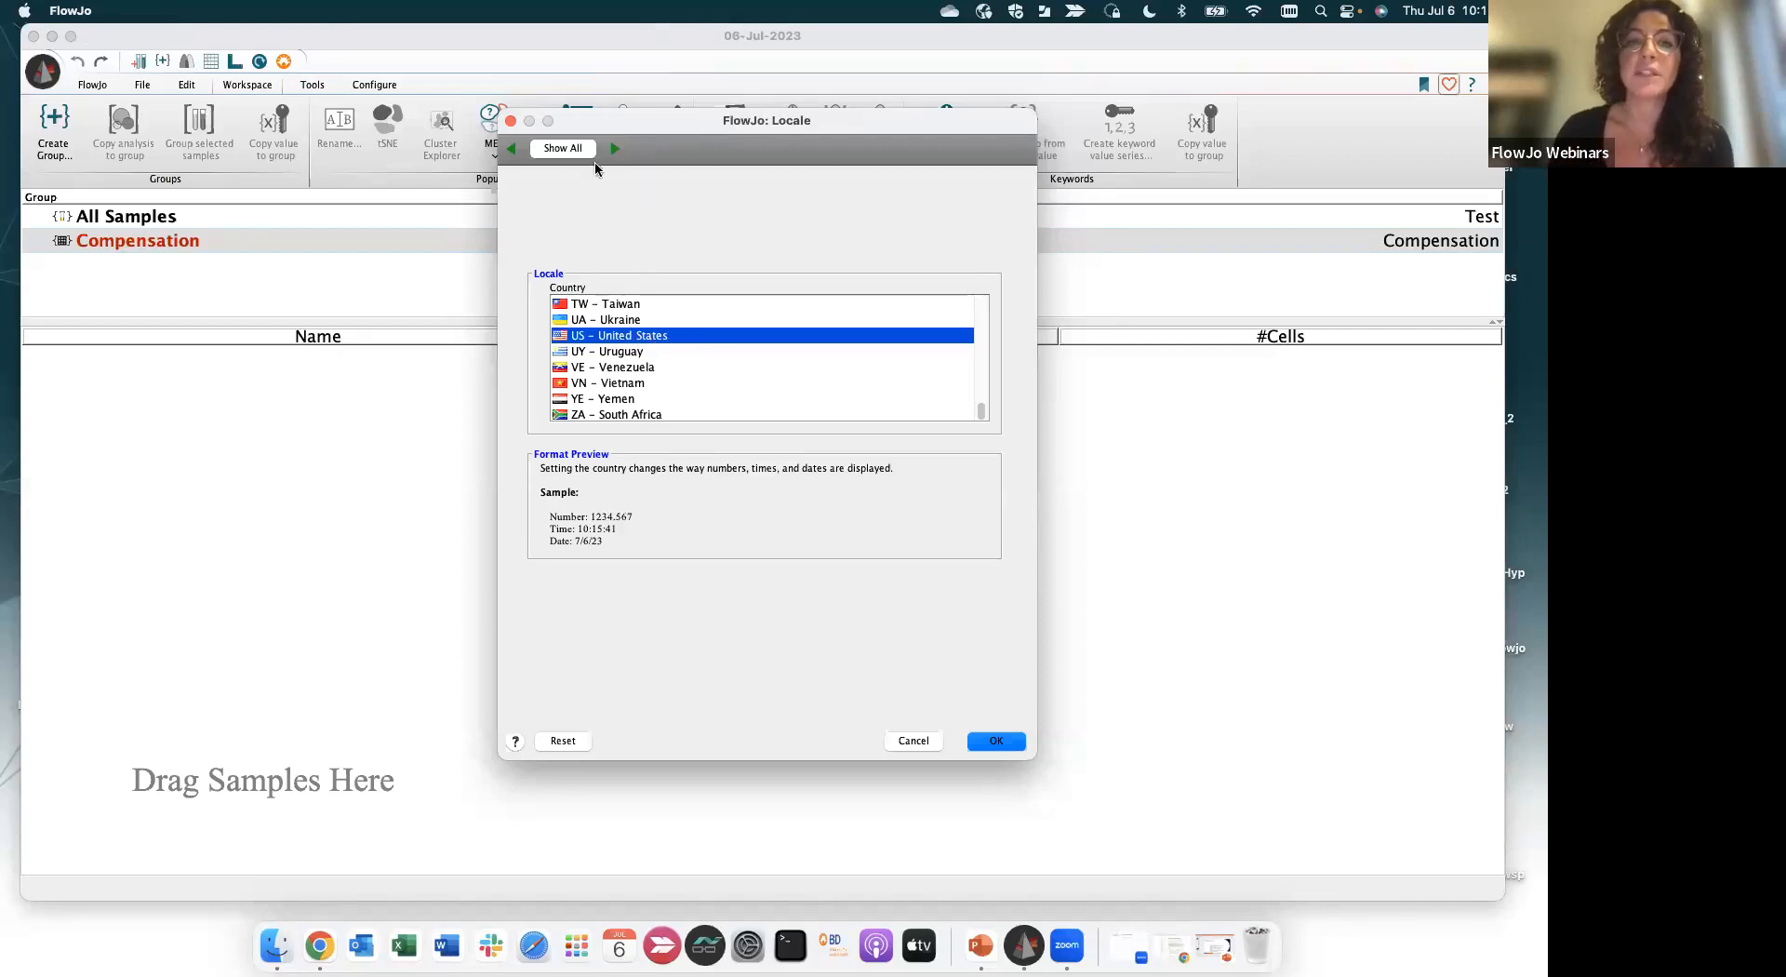
{"action": "left_click", "coordinate": [576, 149]}
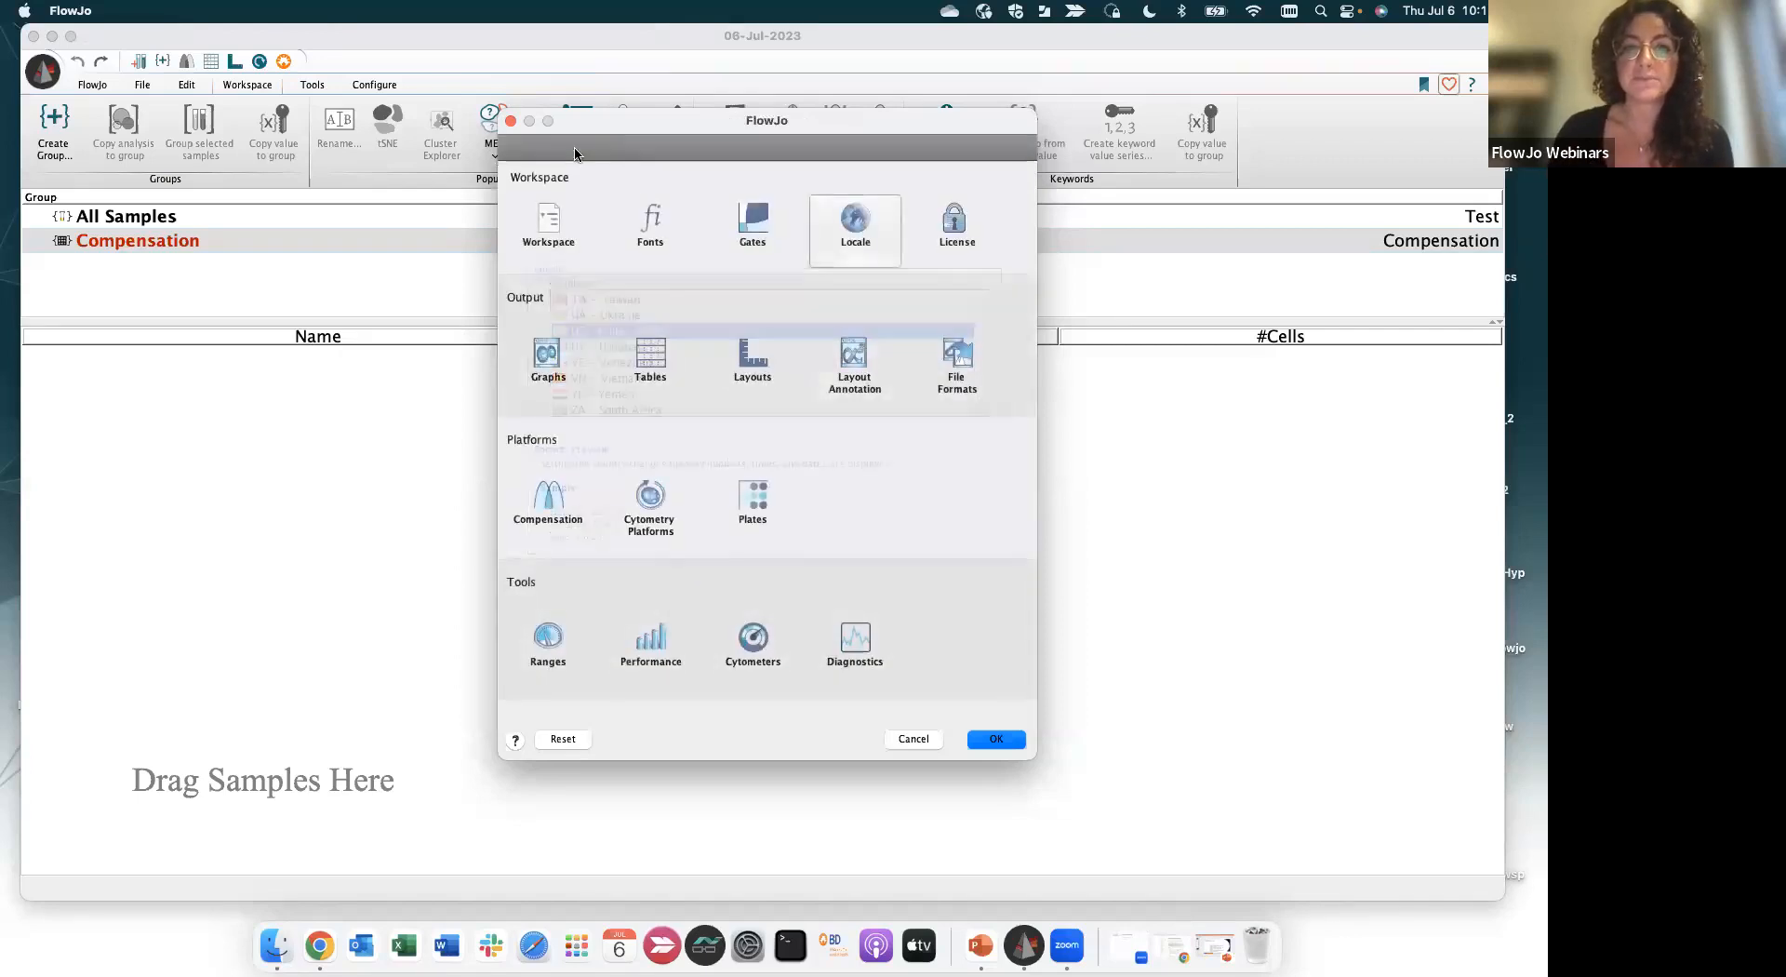
{"action": "left_click", "coordinate": [975, 241]}
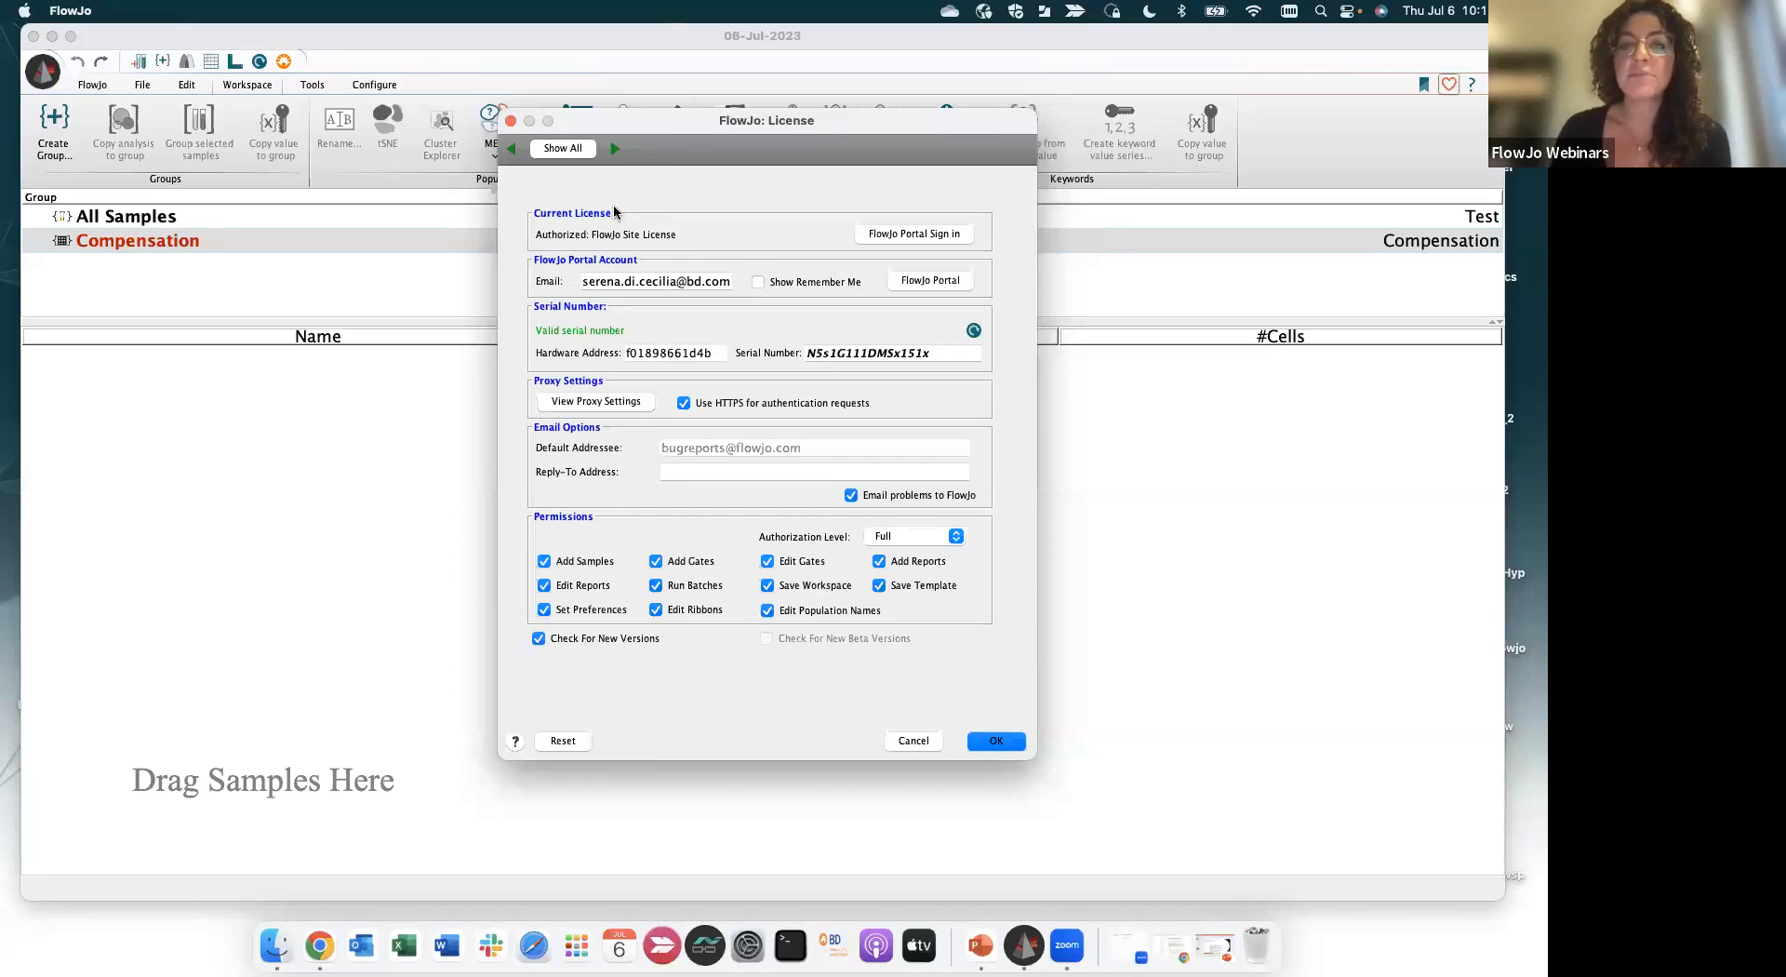
{"action": "left_click", "coordinate": [564, 148]}
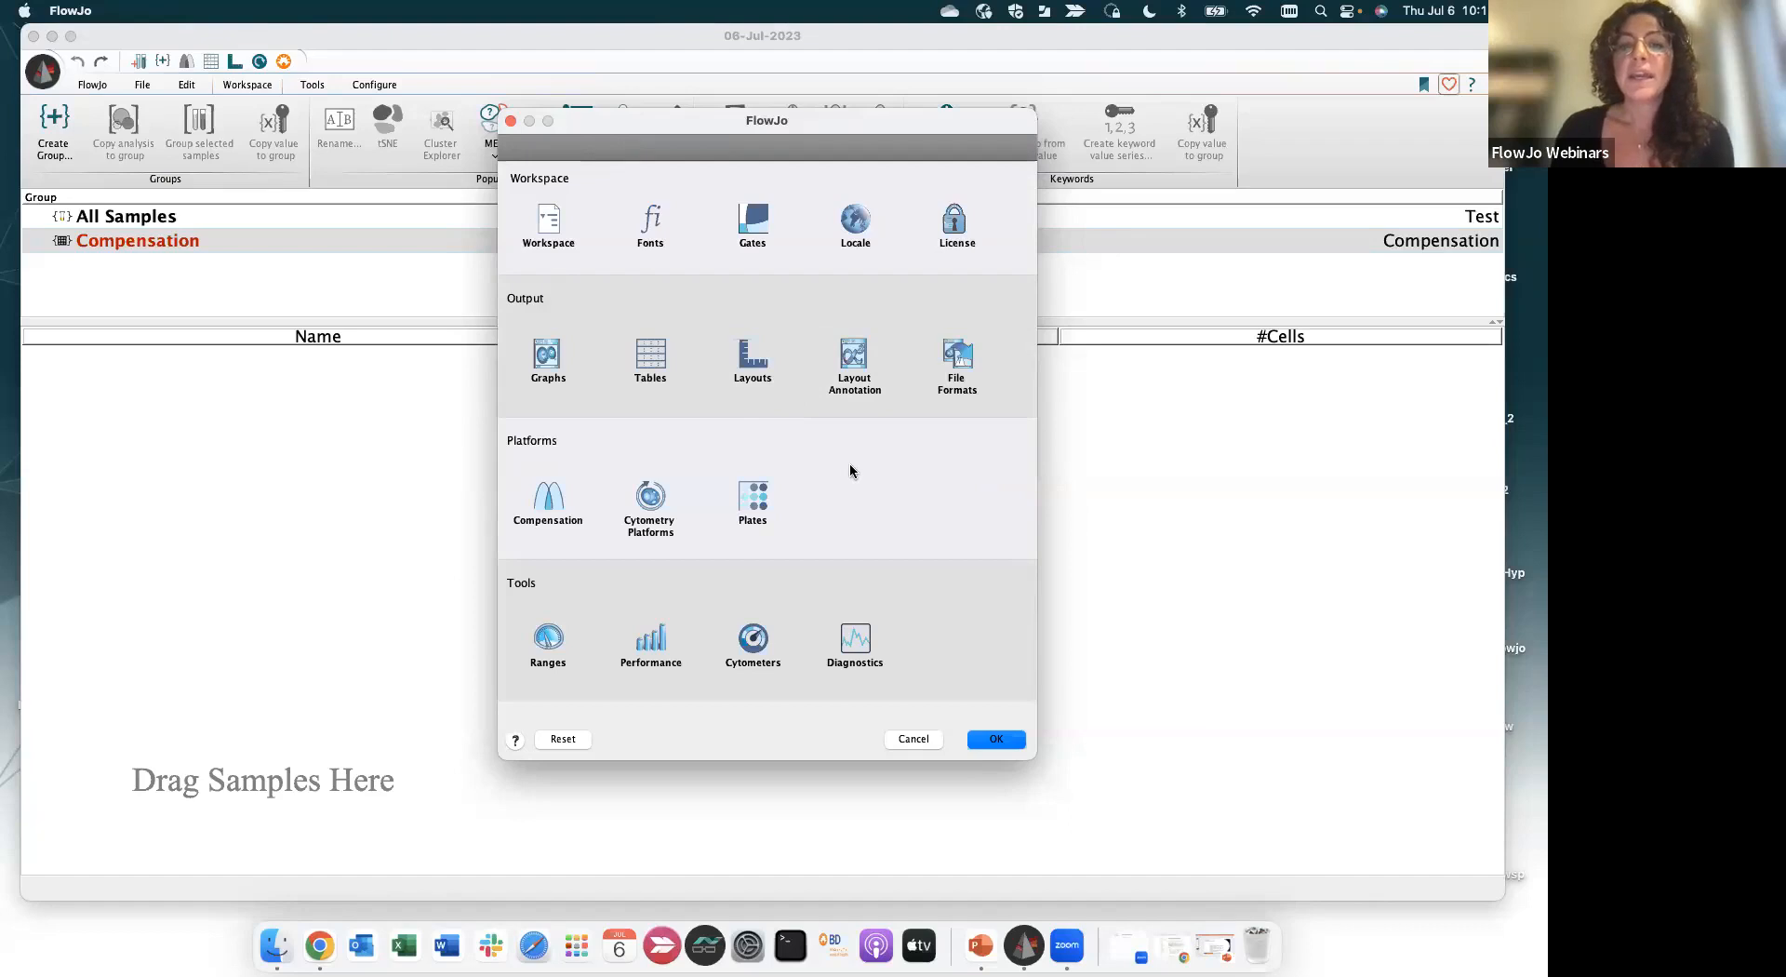
{"action": "left_click", "coordinate": [1012, 739]}
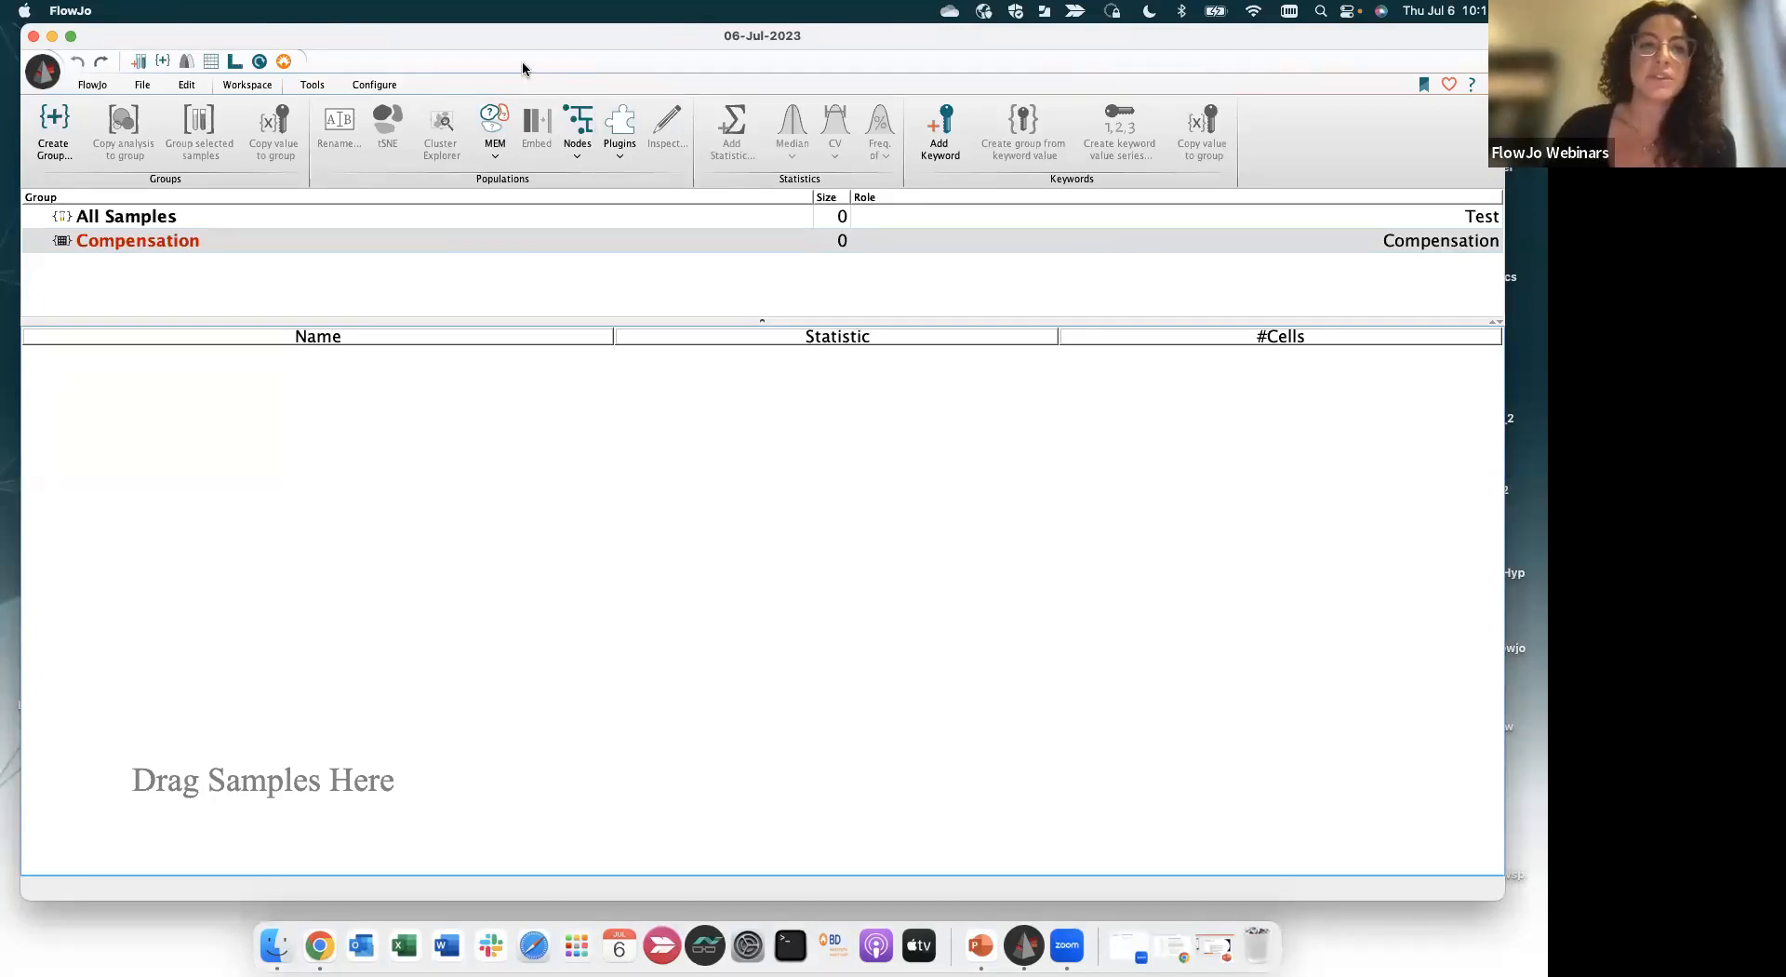
Make room beside the workspace window and try to bring the PFICS folder from the desktop into the workspace
{"action": "left_click_drag", "start_coordinate": [515, 36], "coordinate": [571, 38]}
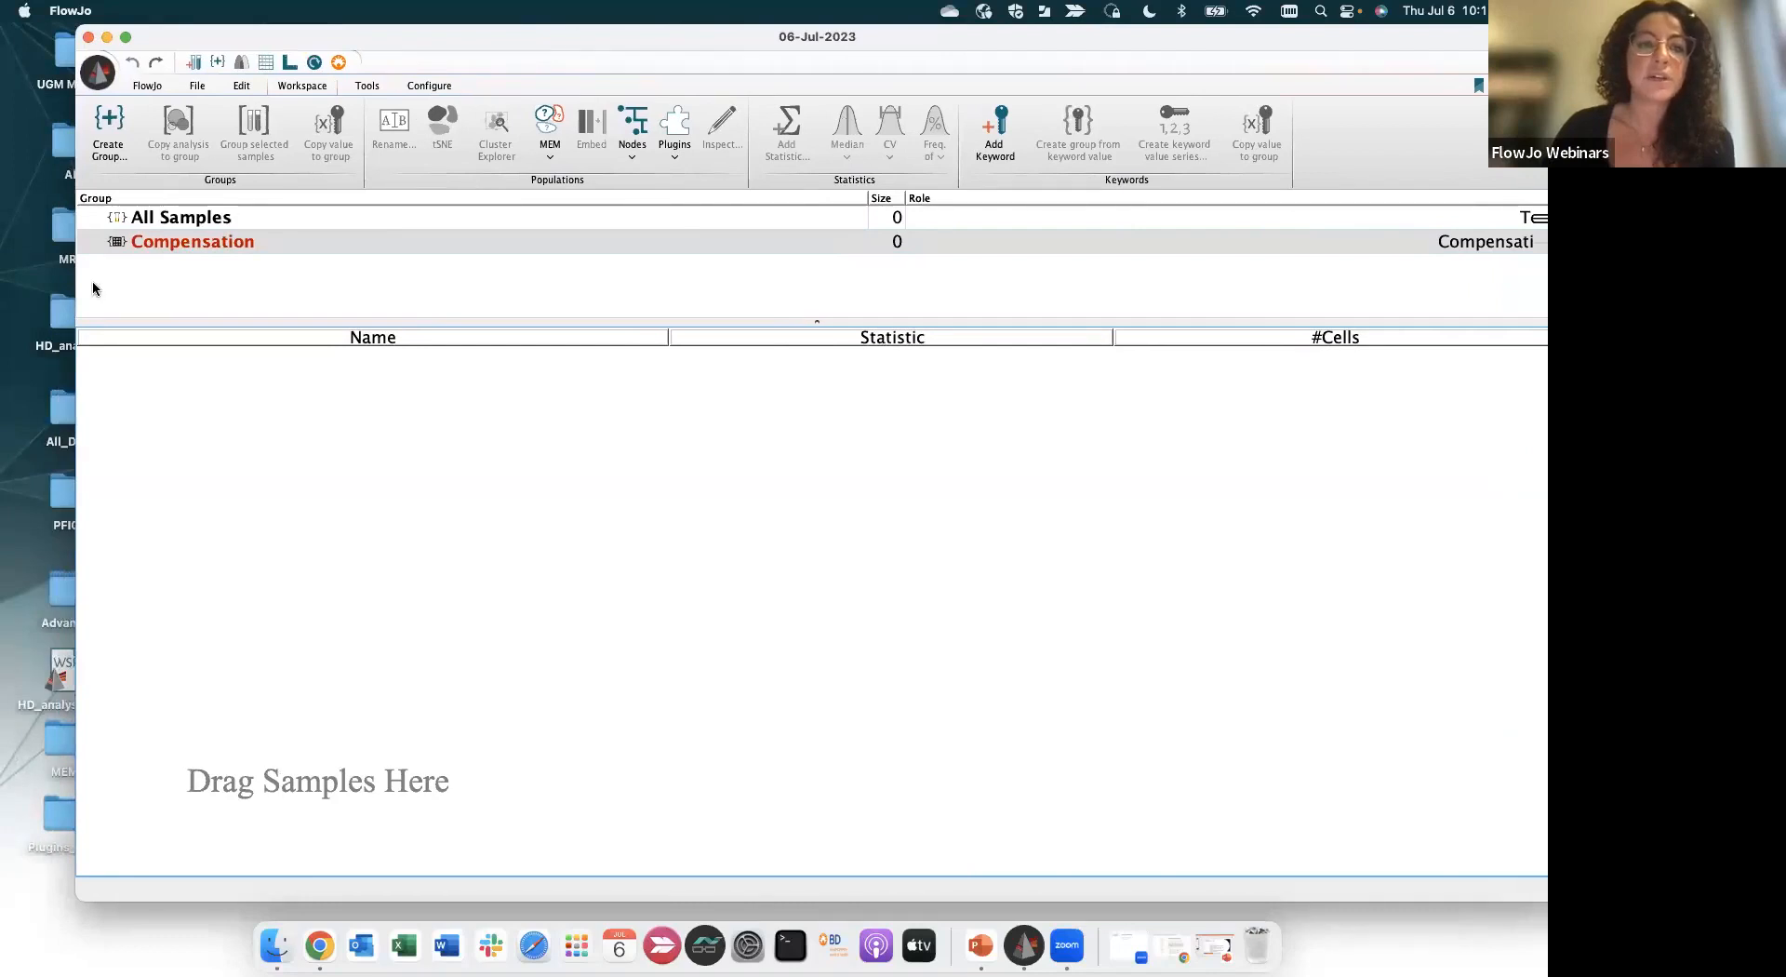
{"action": "left_click_drag", "start_coordinate": [76, 287], "coordinate": [179, 284]}
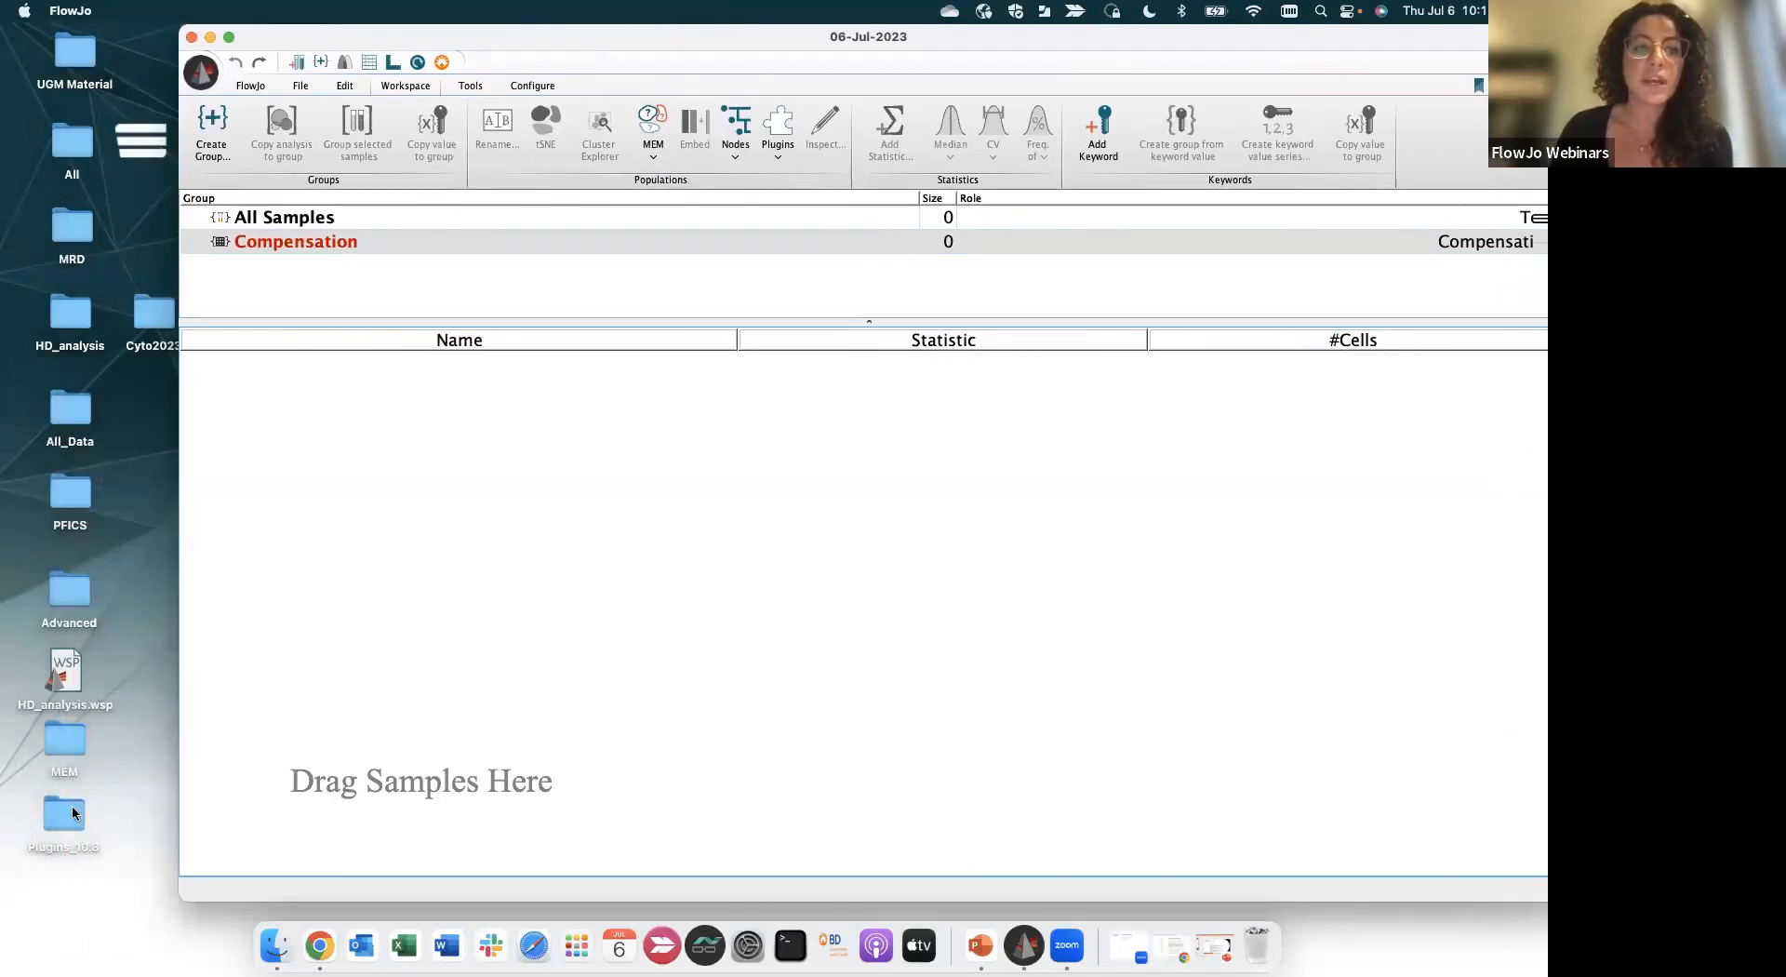
{"action": "left_click", "coordinate": [73, 495]}
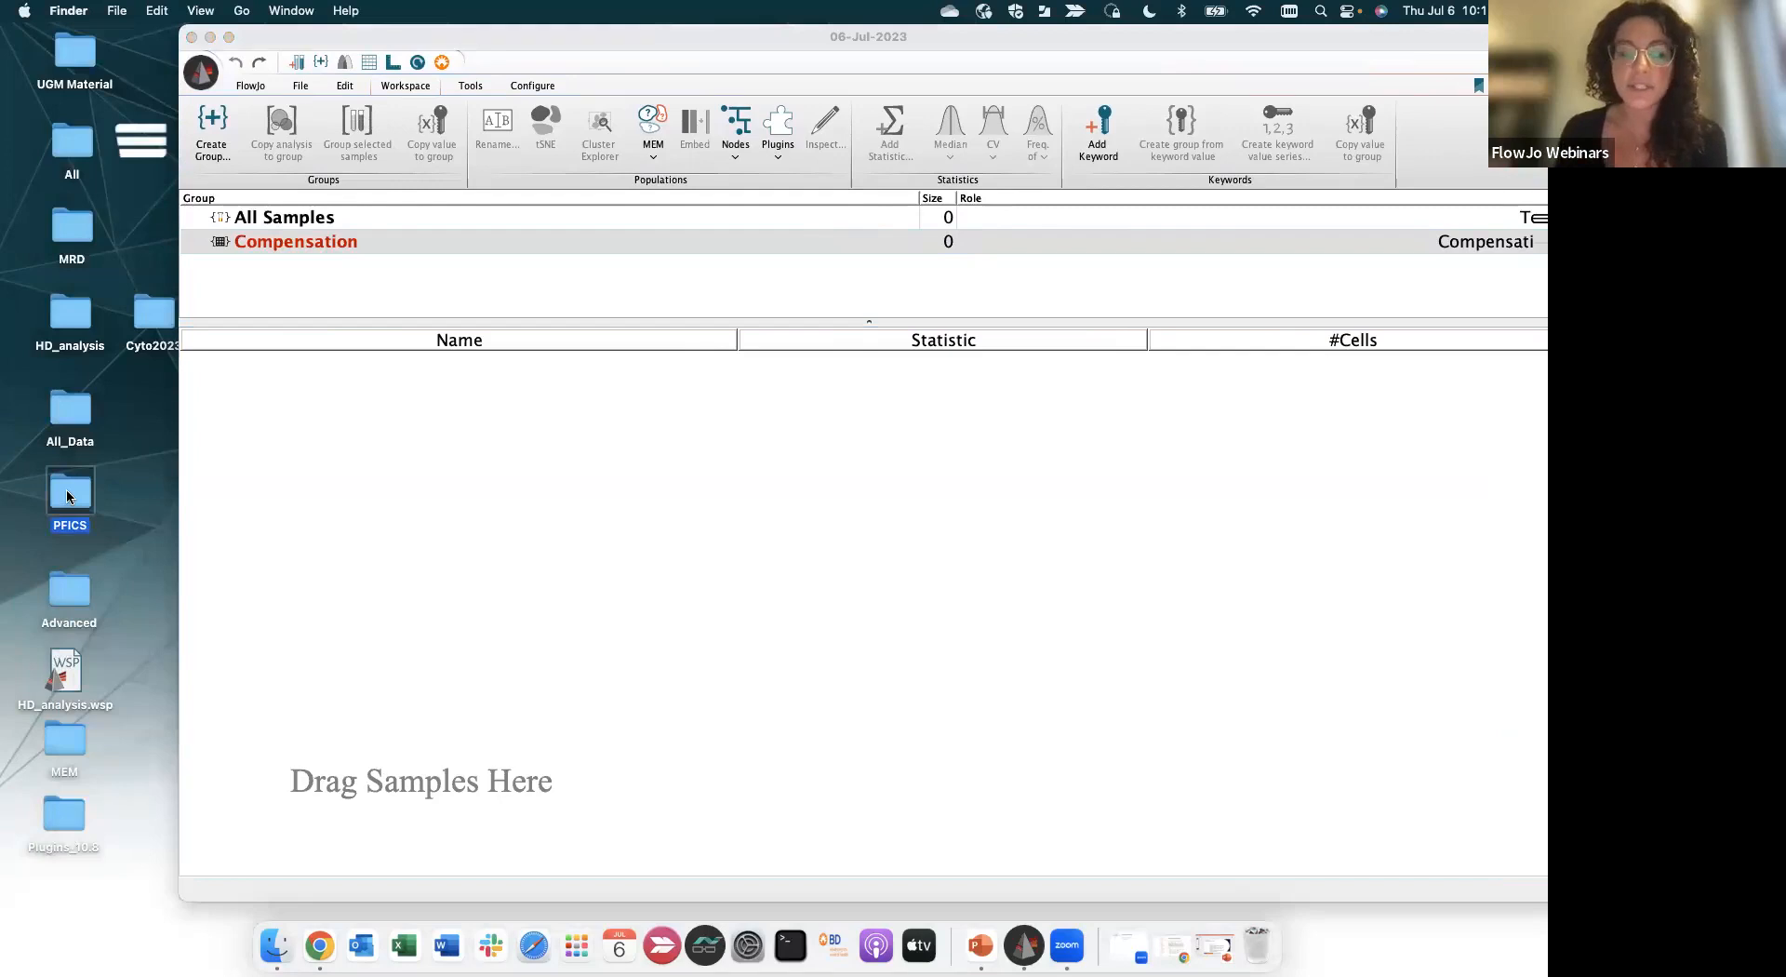
{"action": "left_click_drag", "start_coordinate": [67, 493], "coordinate": [411, 473]}
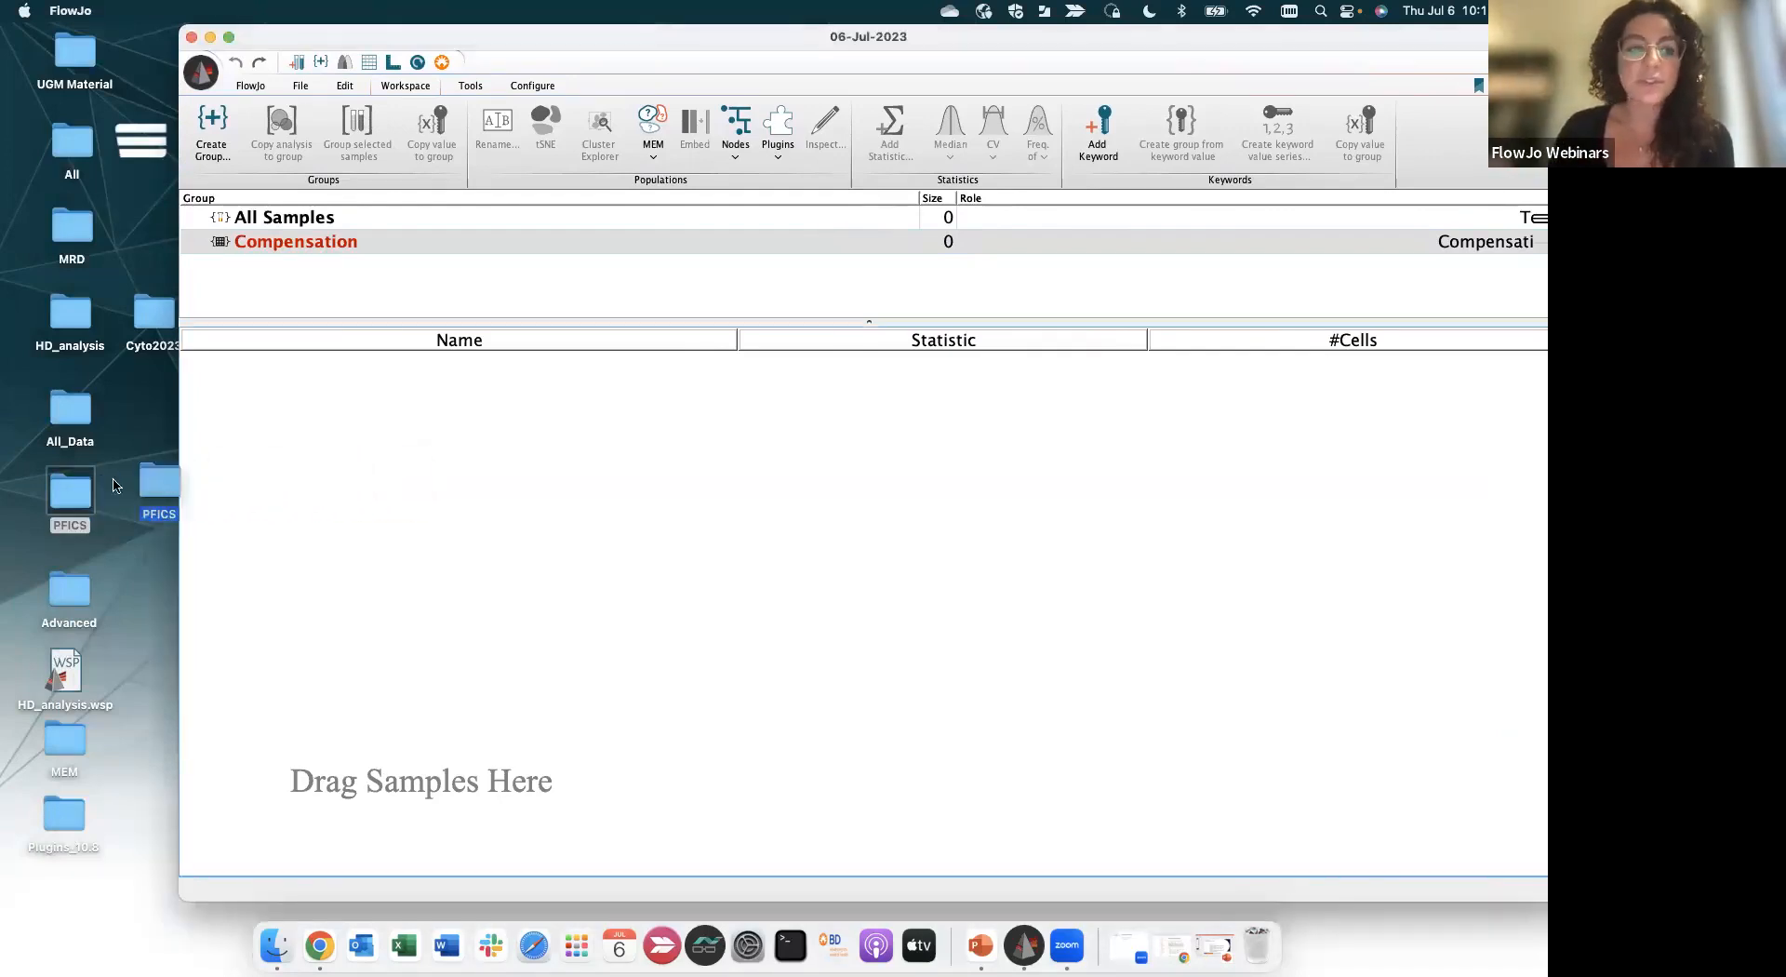
{"action": "left_click_drag", "start_coordinate": [407, 47], "coordinate": [310, 46]}
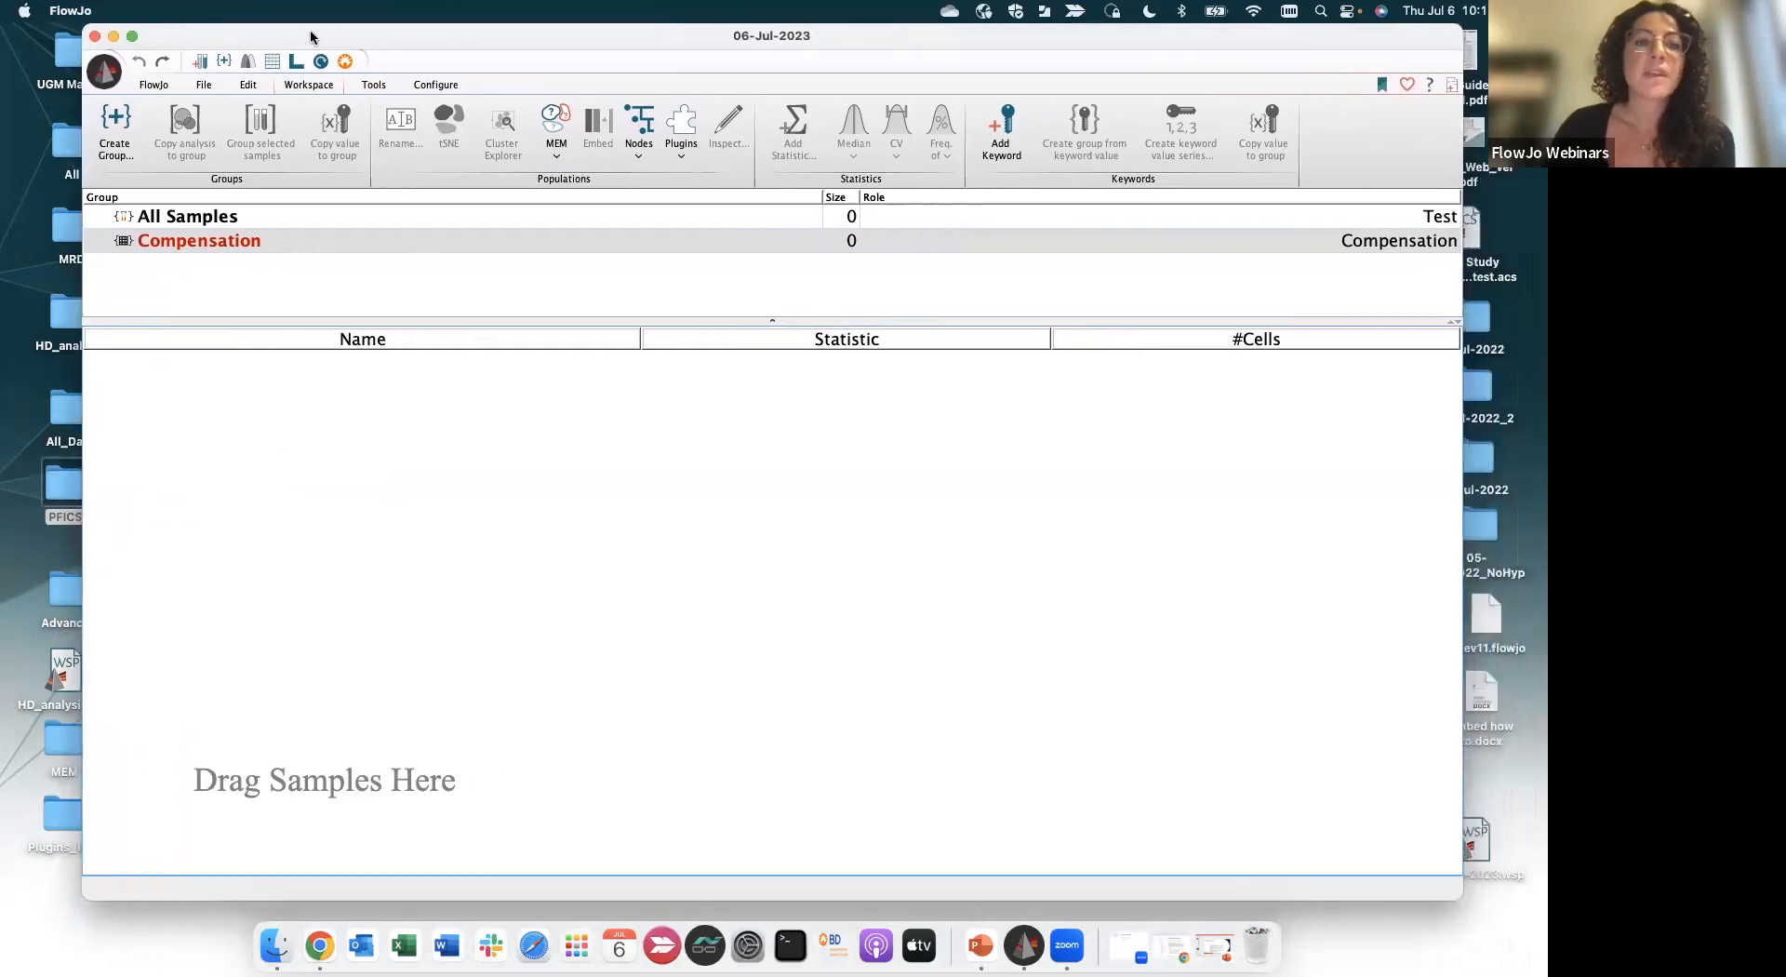
Add the FCS samples from the PFICS folder on the Desktop to the workspace, and widen the workspace window
{"action": "left_click", "coordinate": [158, 85]}
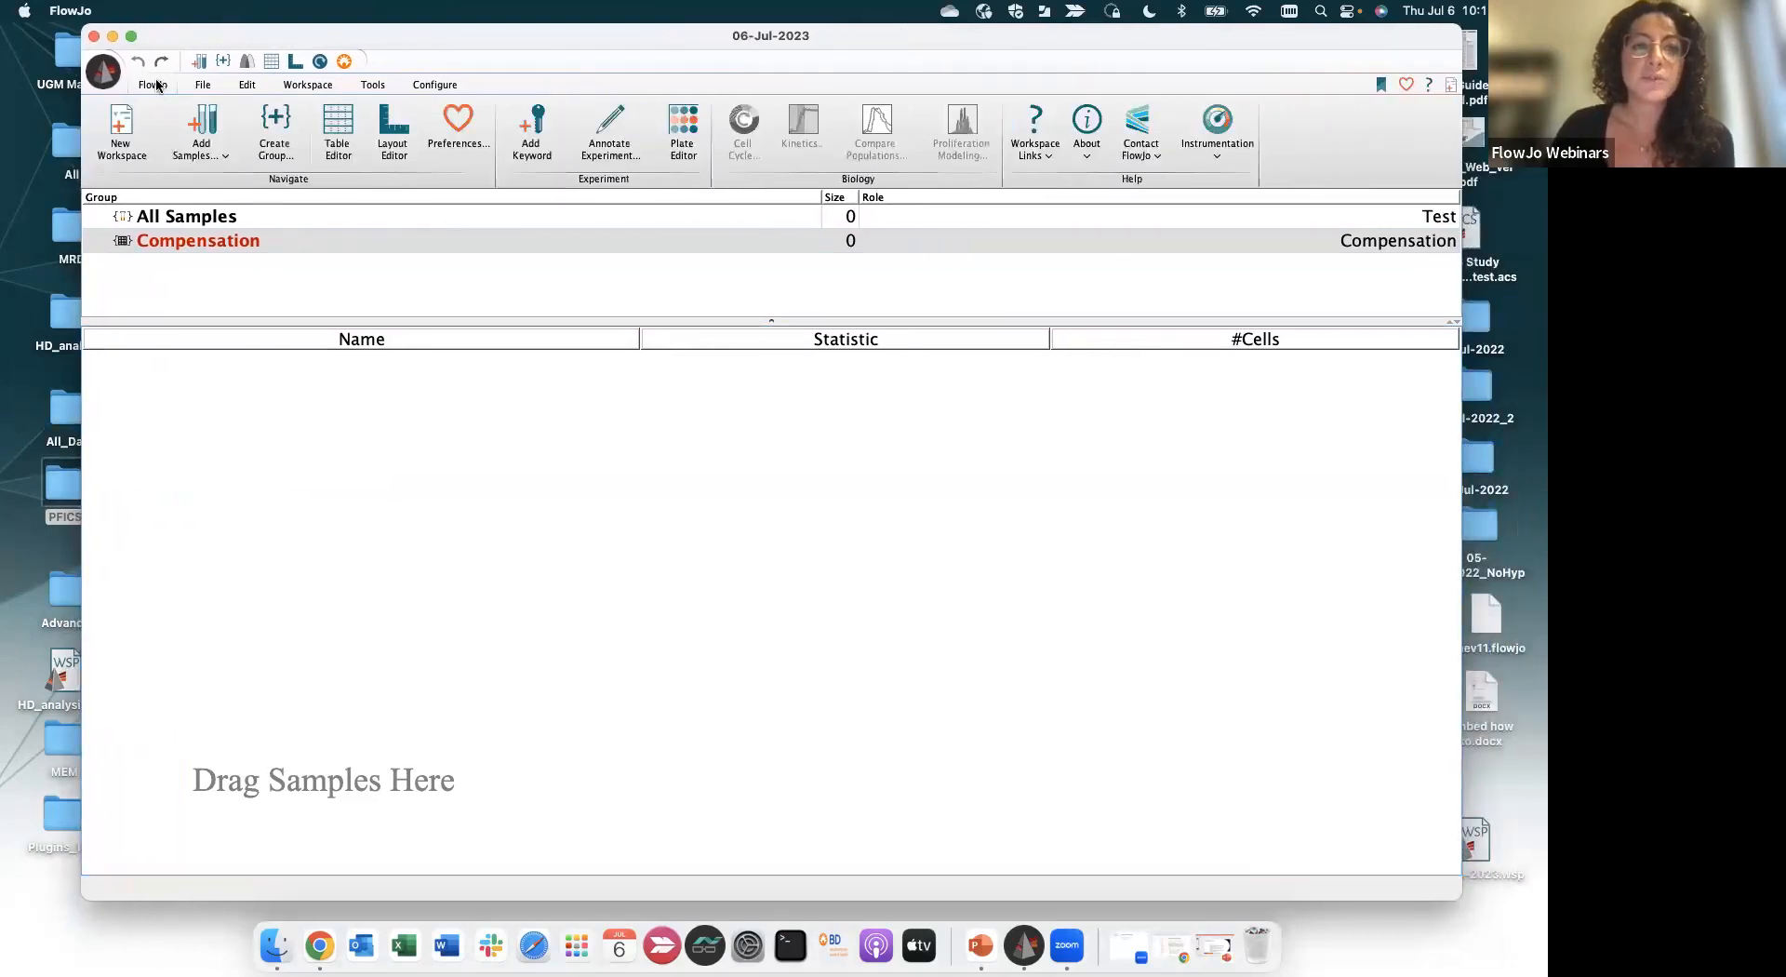
{"action": "left_click", "coordinate": [215, 145]}
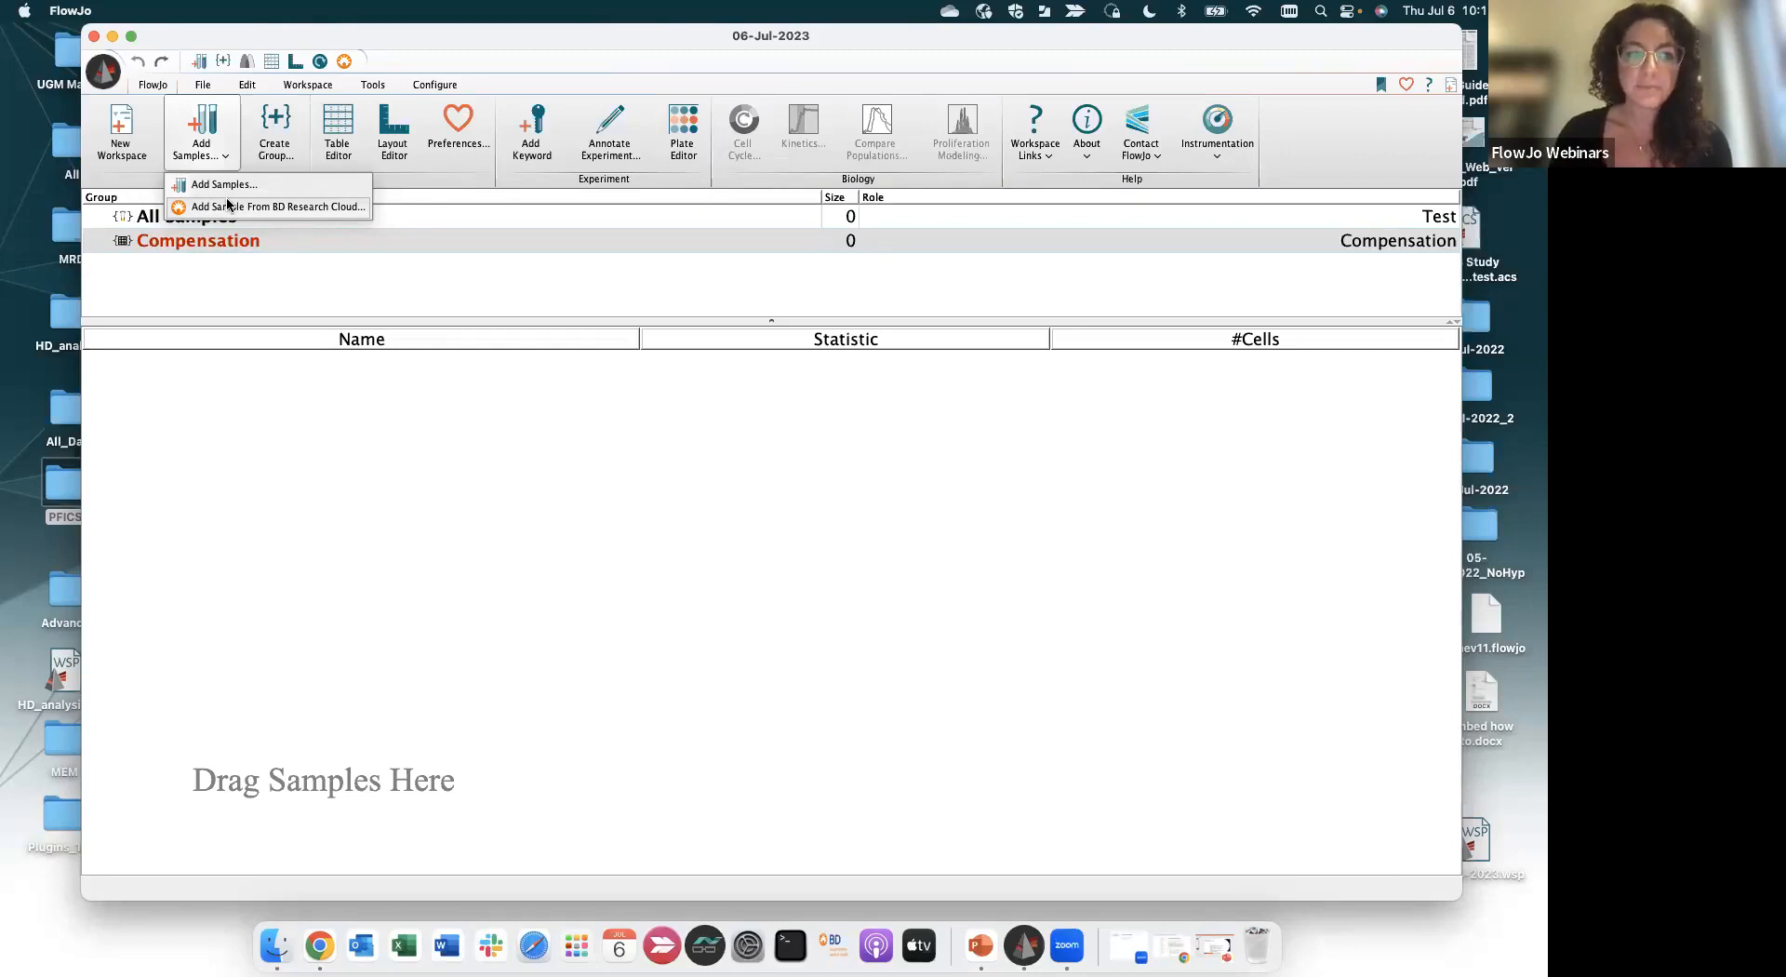
{"action": "left_click", "coordinate": [224, 160]}
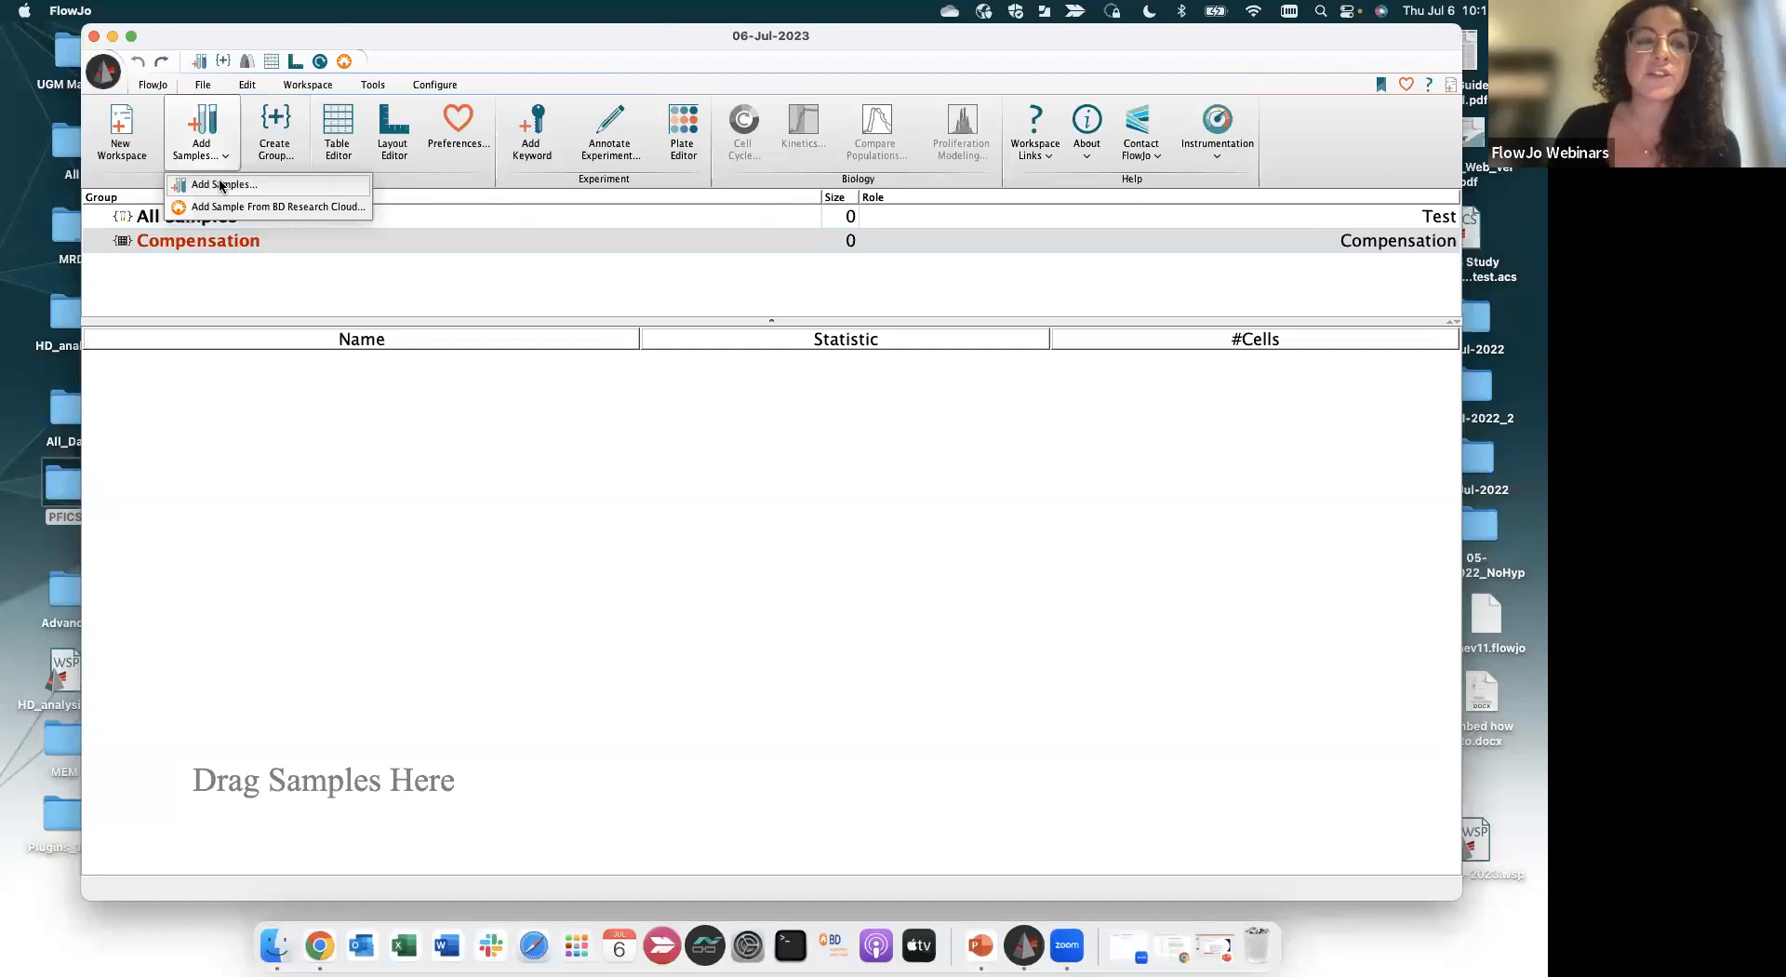
{"action": "left_click", "coordinate": [222, 185]}
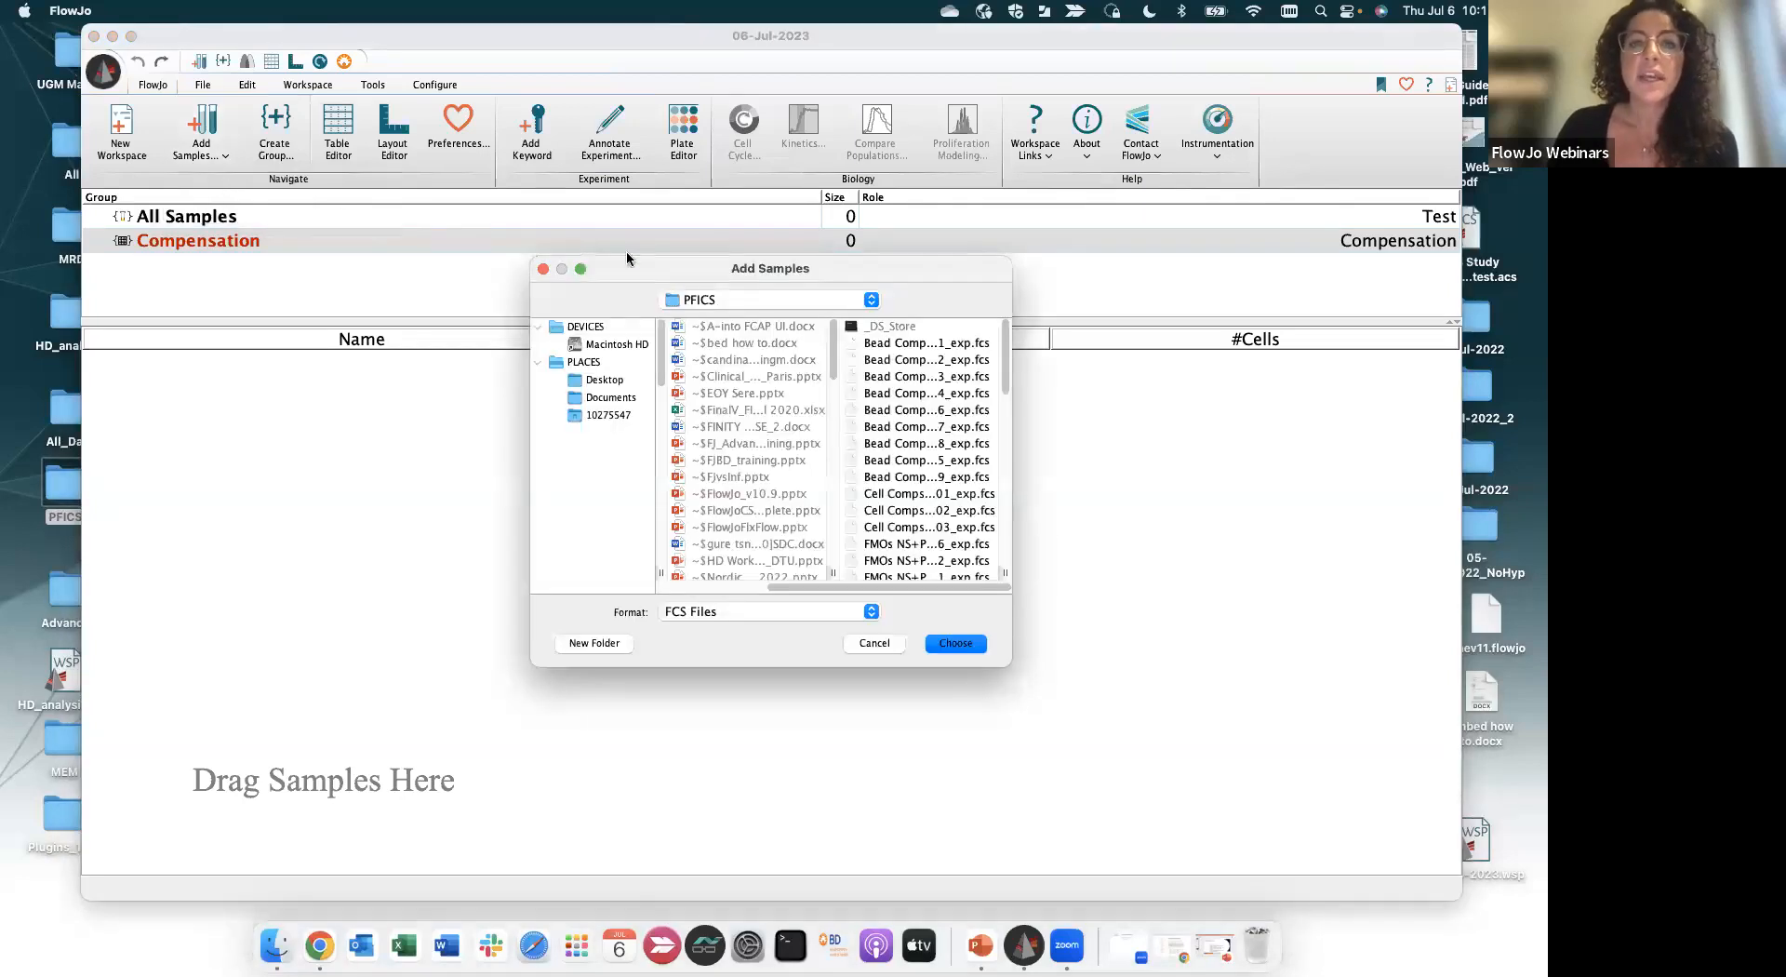
{"action": "left_click_drag", "start_coordinate": [670, 271], "coordinate": [576, 221]}
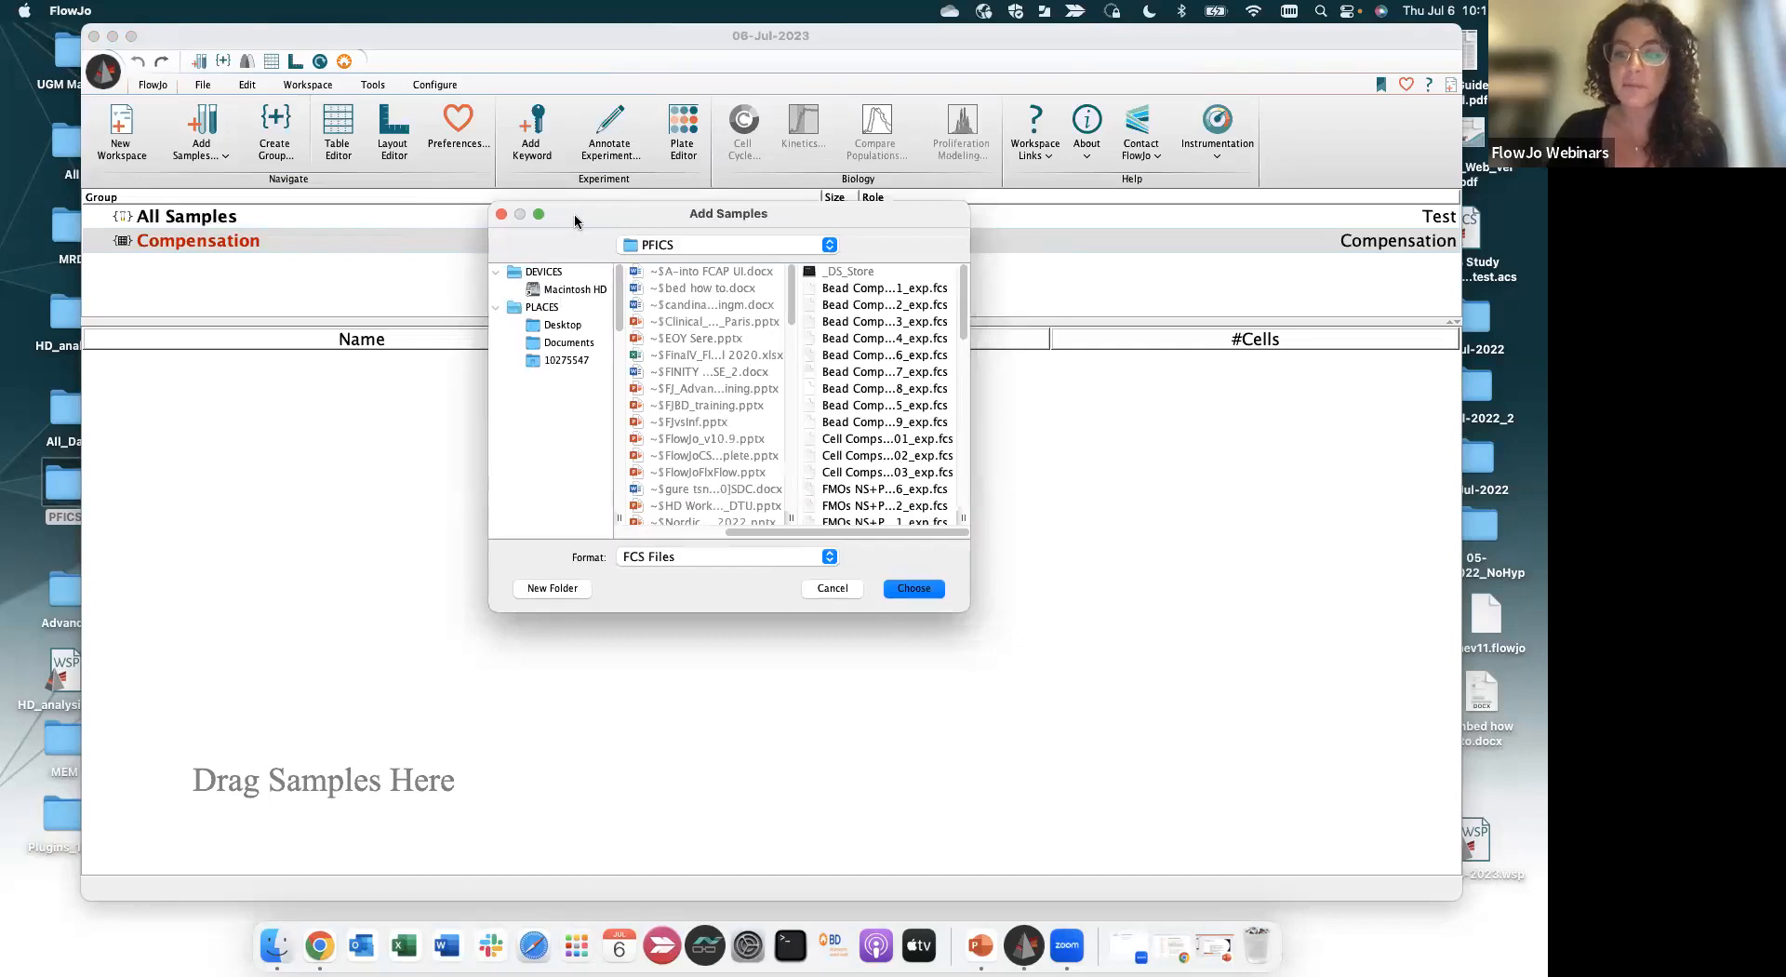
{"action": "left_click", "coordinate": [565, 326]}
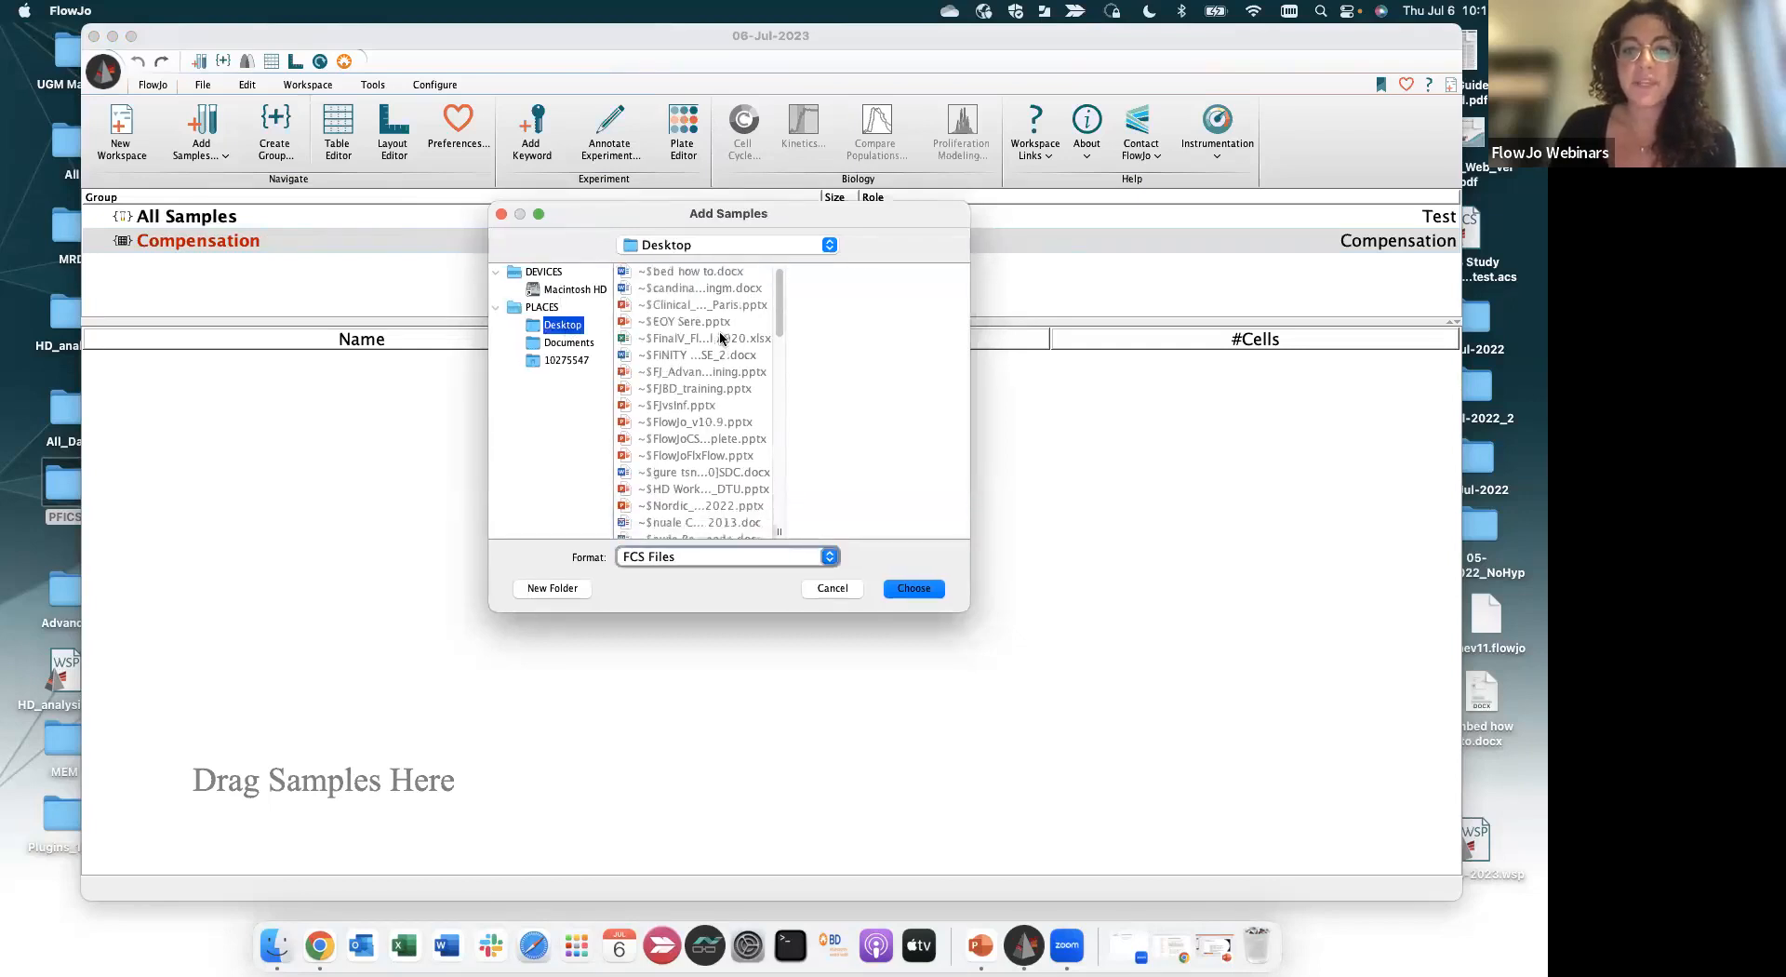
{"action": "scroll", "coordinate": [716, 340], "scroll_direction": "down", "scroll_amount": 8}
{"action": "scroll", "coordinate": [721, 338], "scroll_direction": "down", "scroll_amount": 5}
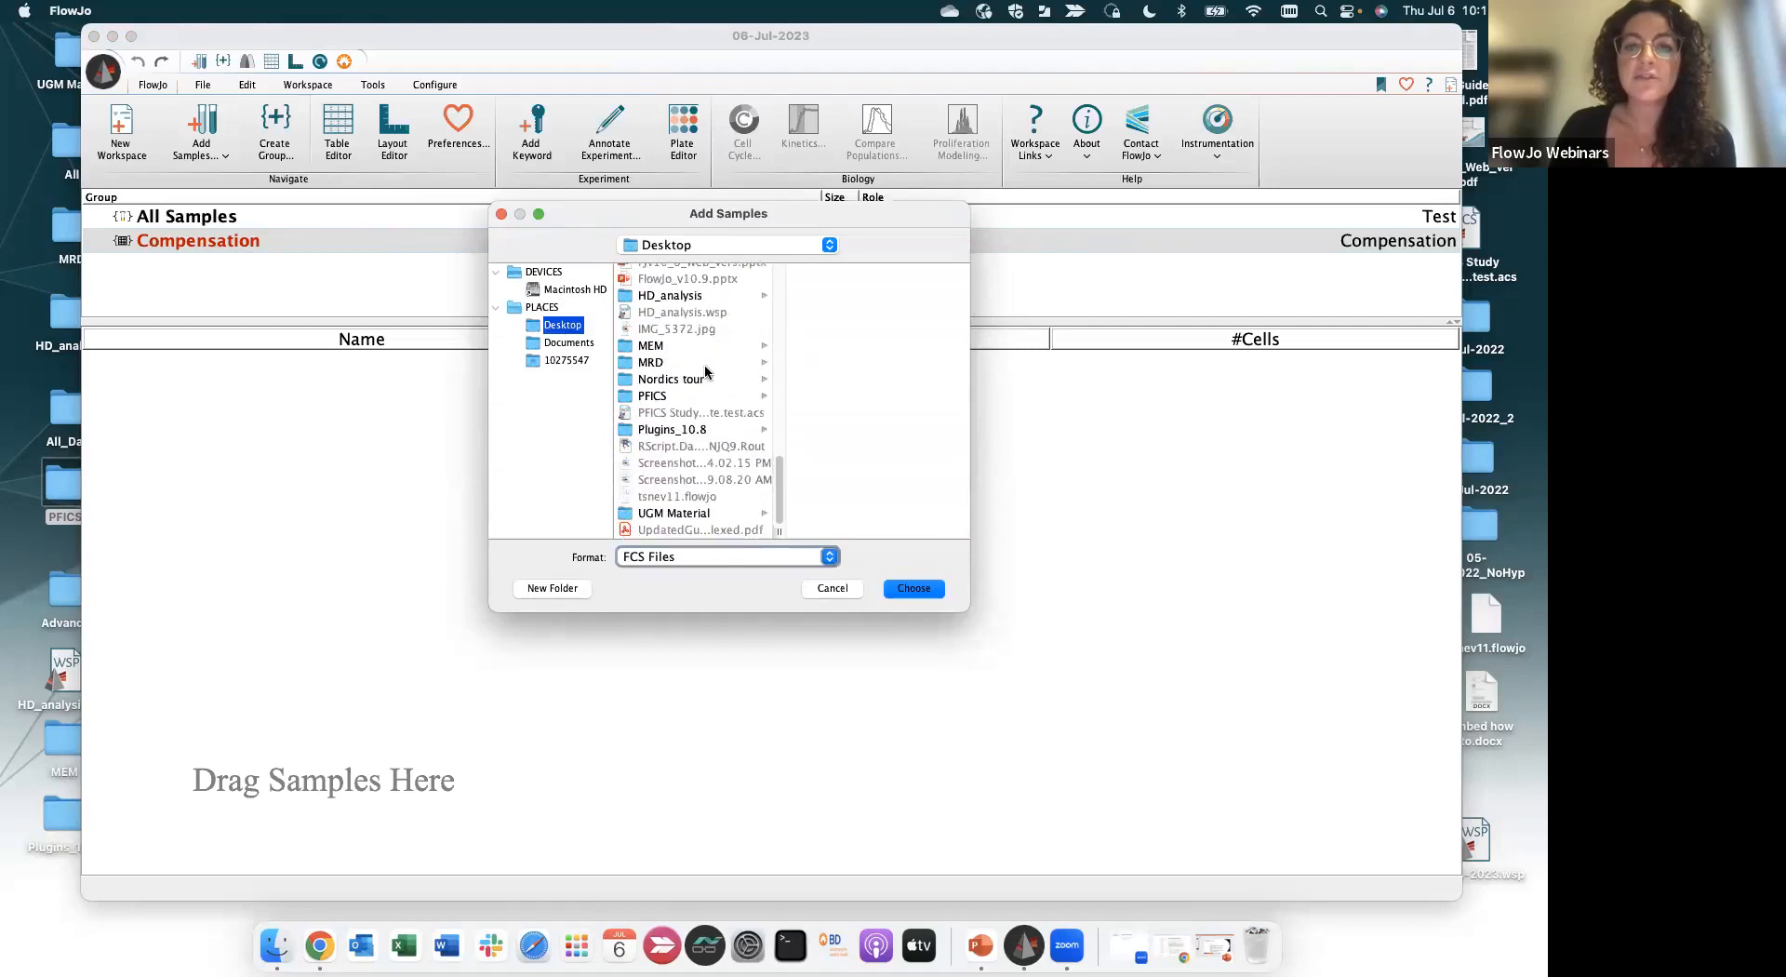
{"action": "left_click", "coordinate": [676, 399]}
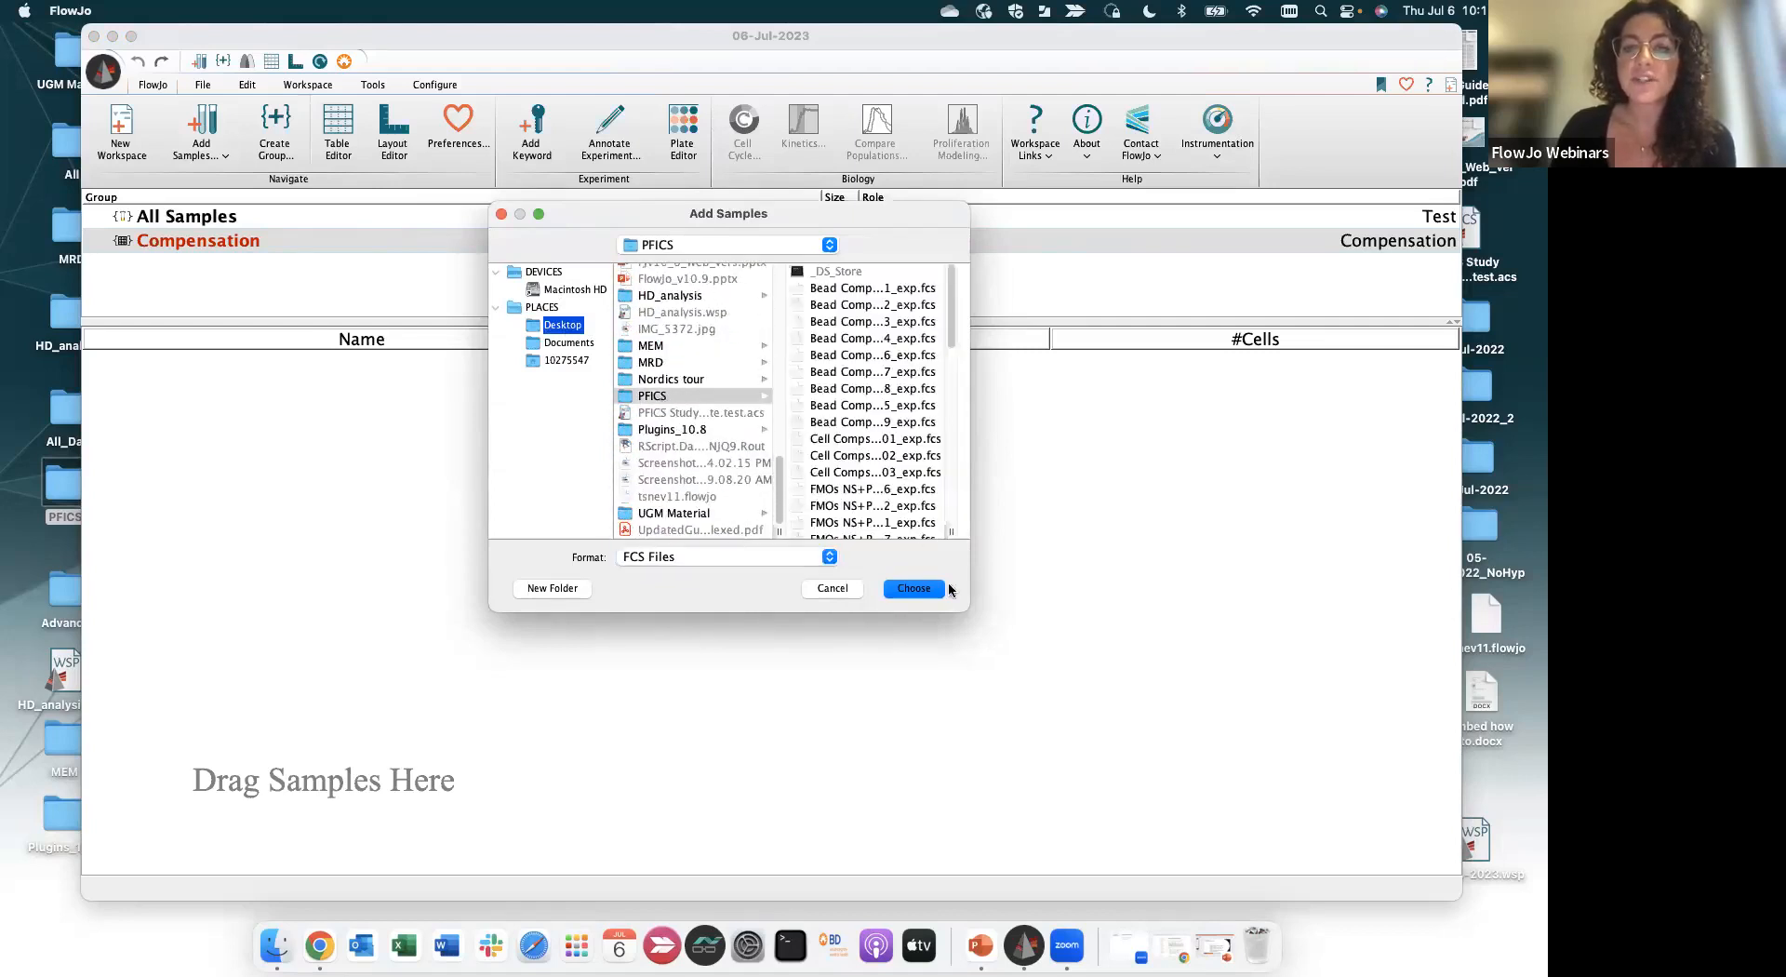
{"action": "left_click", "coordinate": [926, 590]}
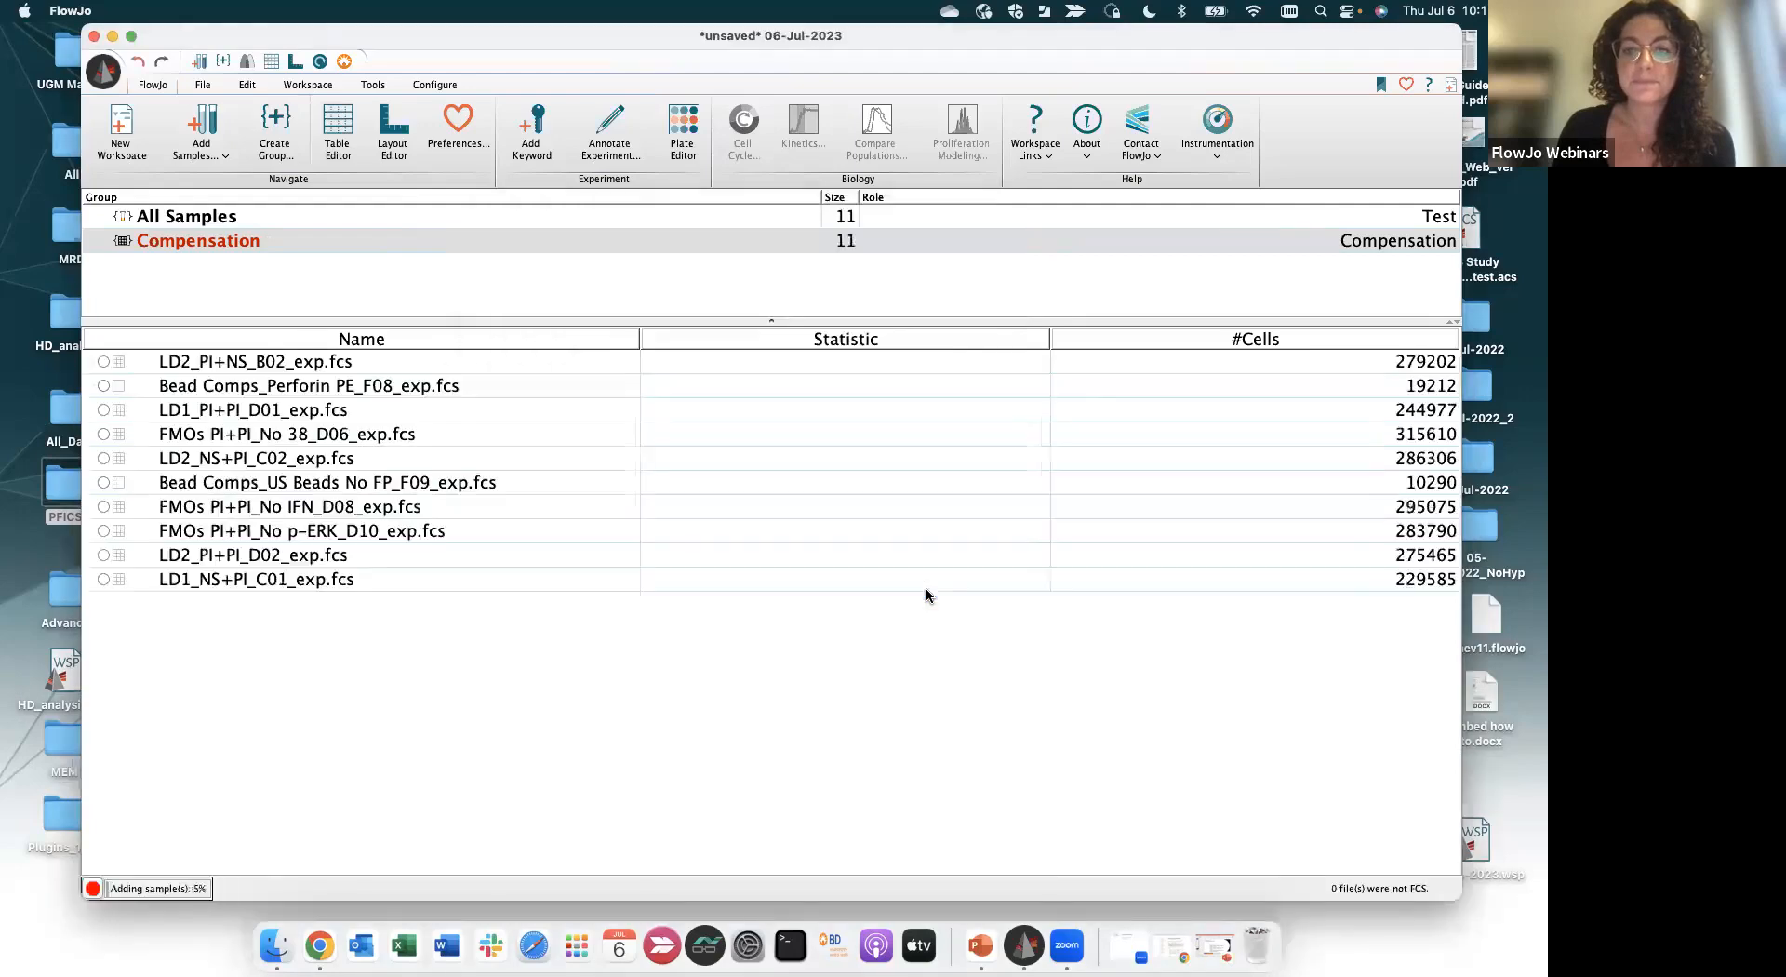
{"action": "left_click_drag", "start_coordinate": [382, 35], "coordinate": [335, 37]}
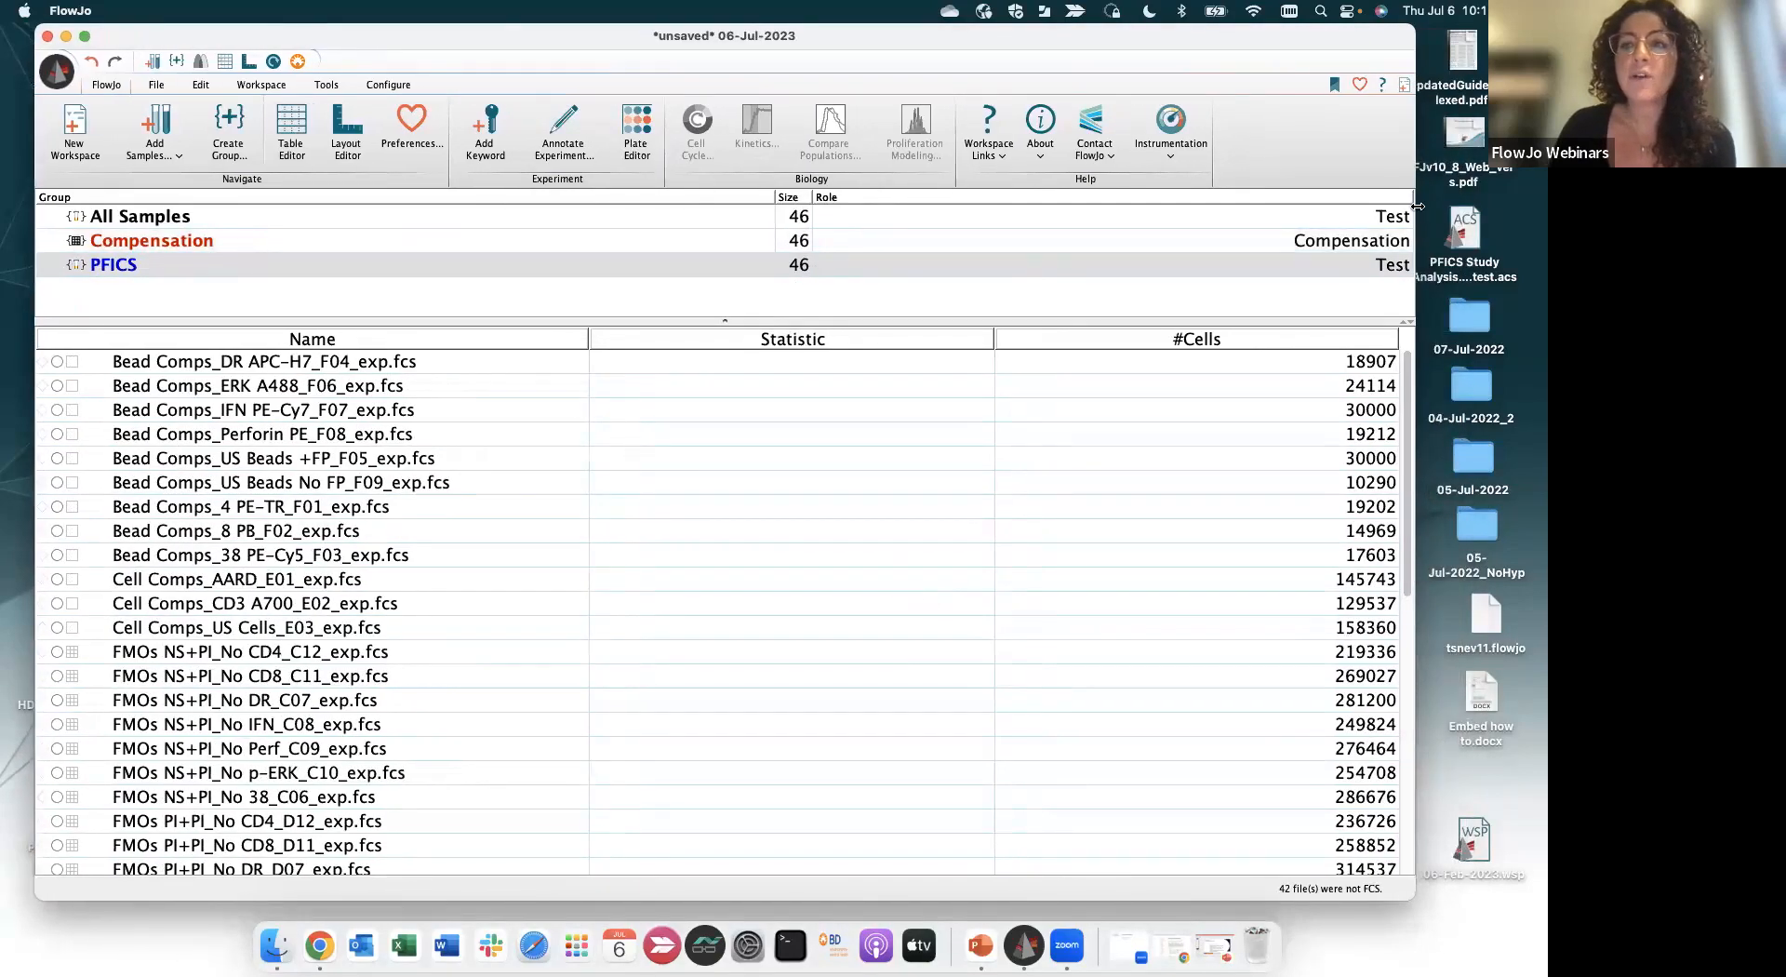
{"action": "left_click_drag", "start_coordinate": [1417, 206], "coordinate": [1530, 206]}
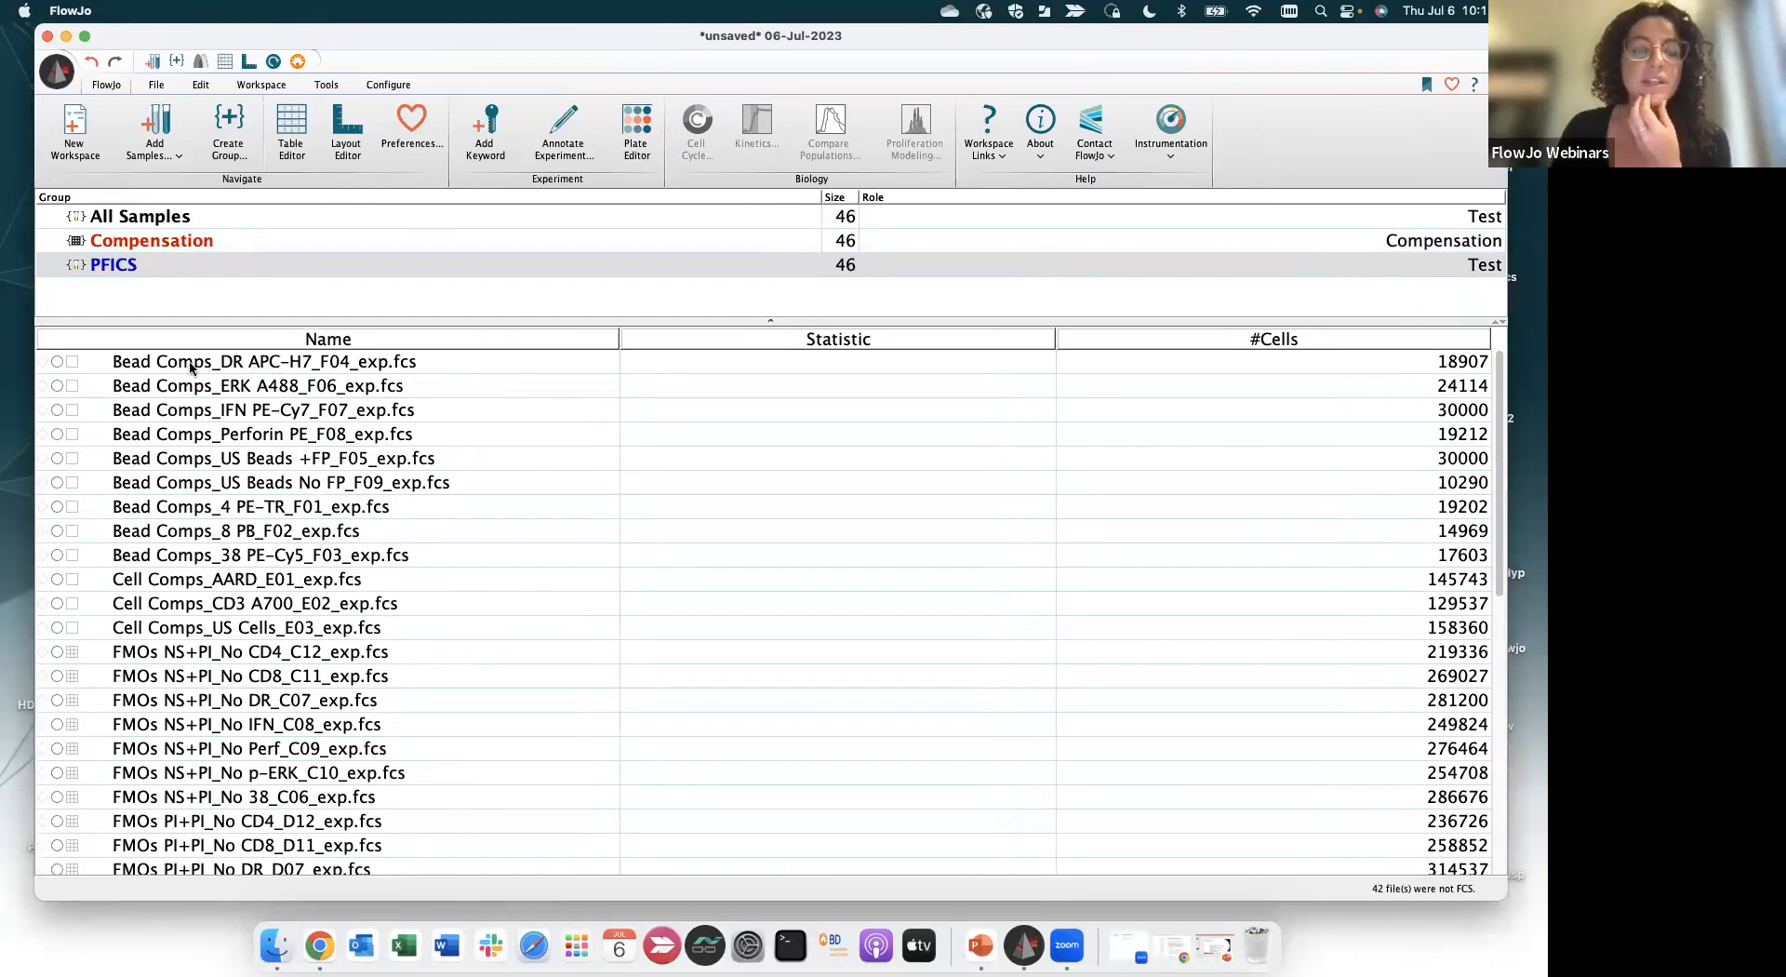
Look through the PFICS group's sample list, from the bead and cell compensation controls to the FMO and LD samples
{"action": "scroll", "coordinate": [162, 391], "scroll_direction": "down", "scroll_amount": 5}
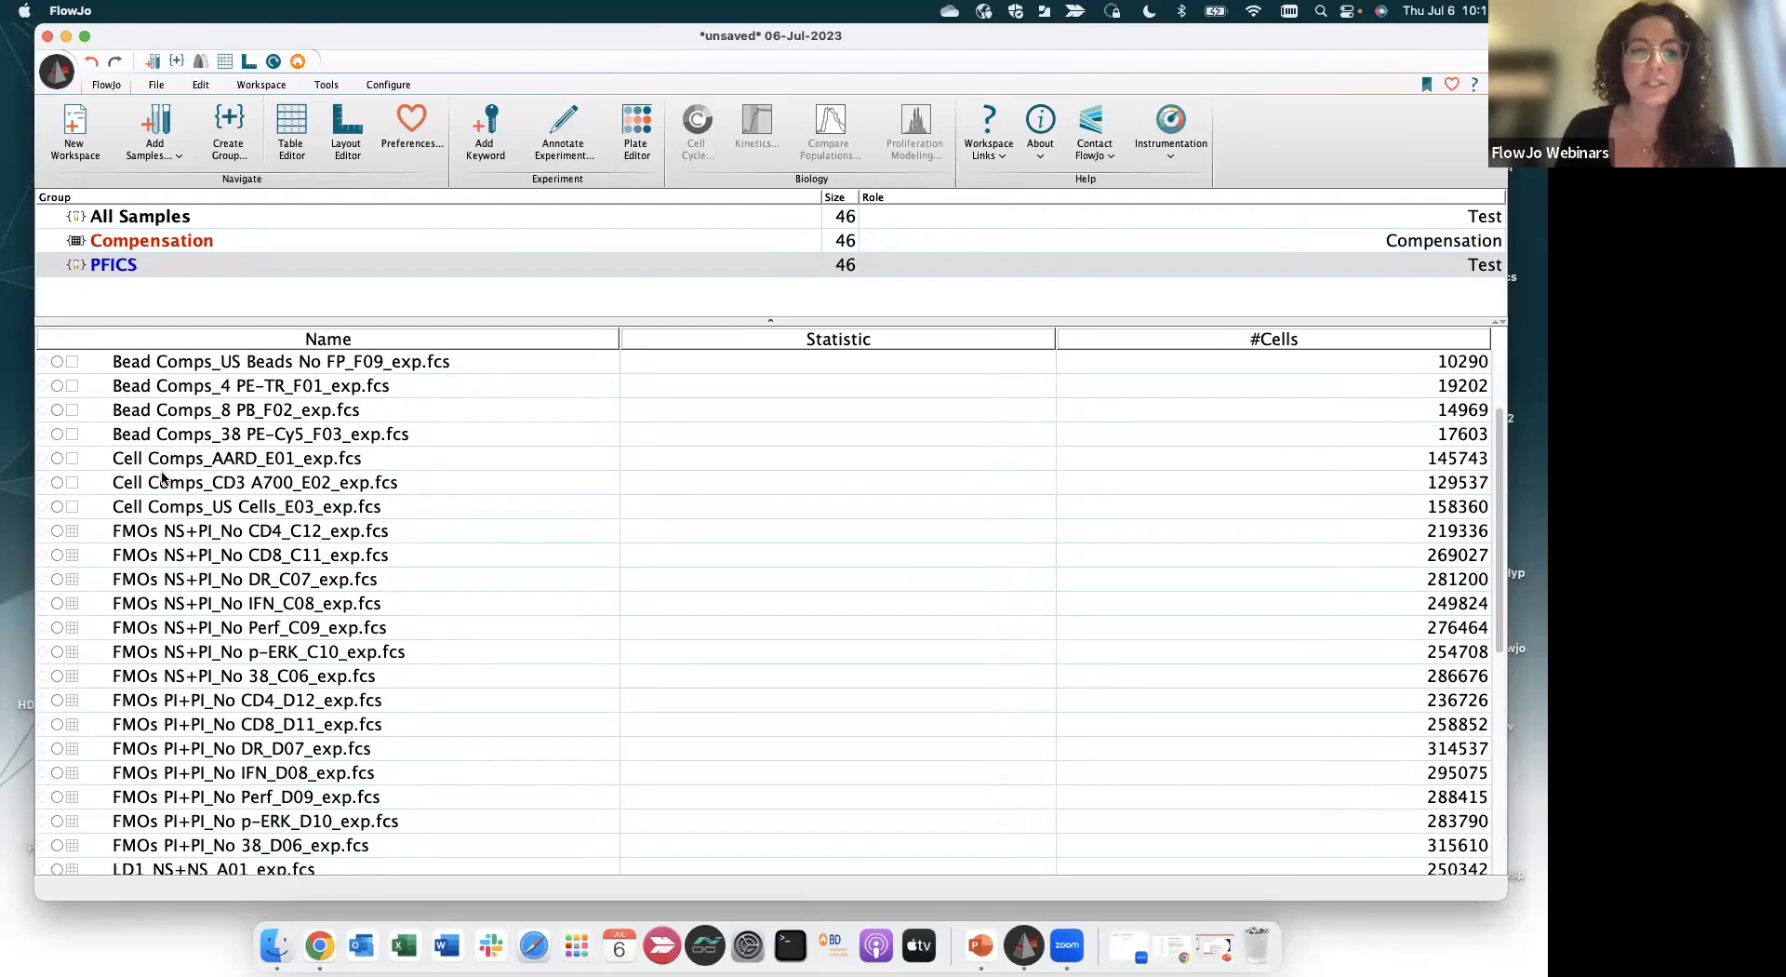
{"action": "scroll", "coordinate": [162, 479], "scroll_direction": "down", "scroll_amount": 6}
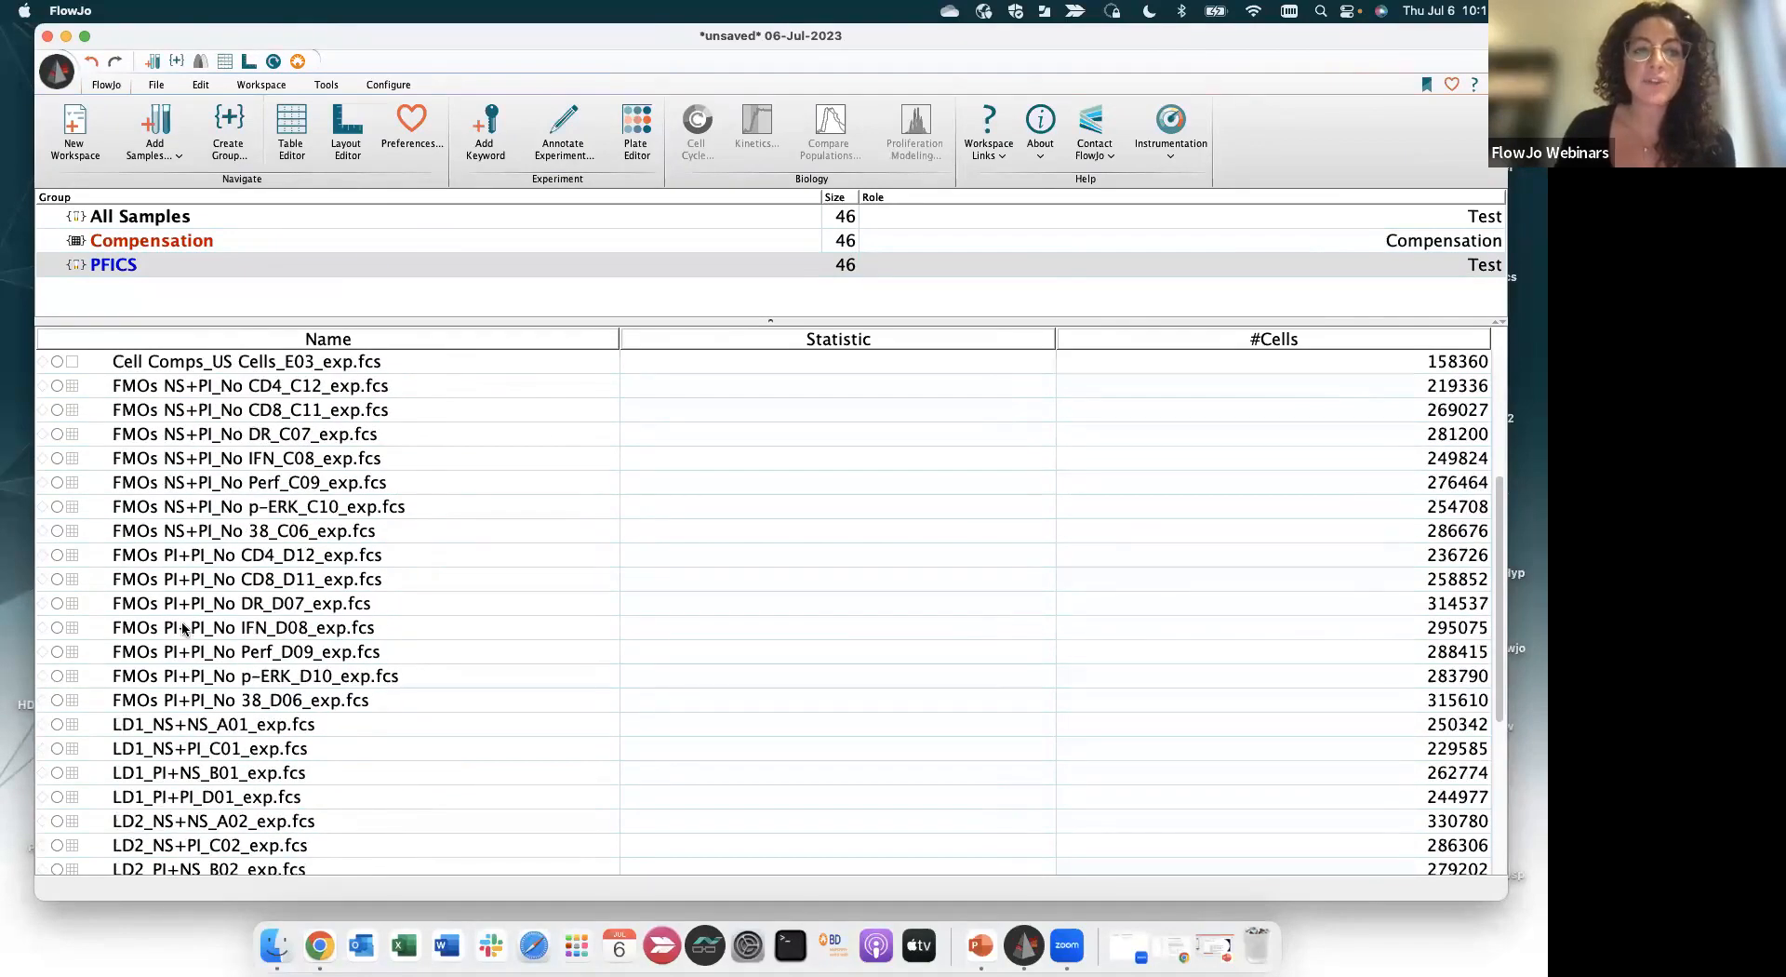
{"action": "scroll", "coordinate": [184, 629], "scroll_direction": "down", "scroll_amount": 1}
{"action": "scroll", "coordinate": [184, 629], "scroll_direction": "down", "scroll_amount": 12}
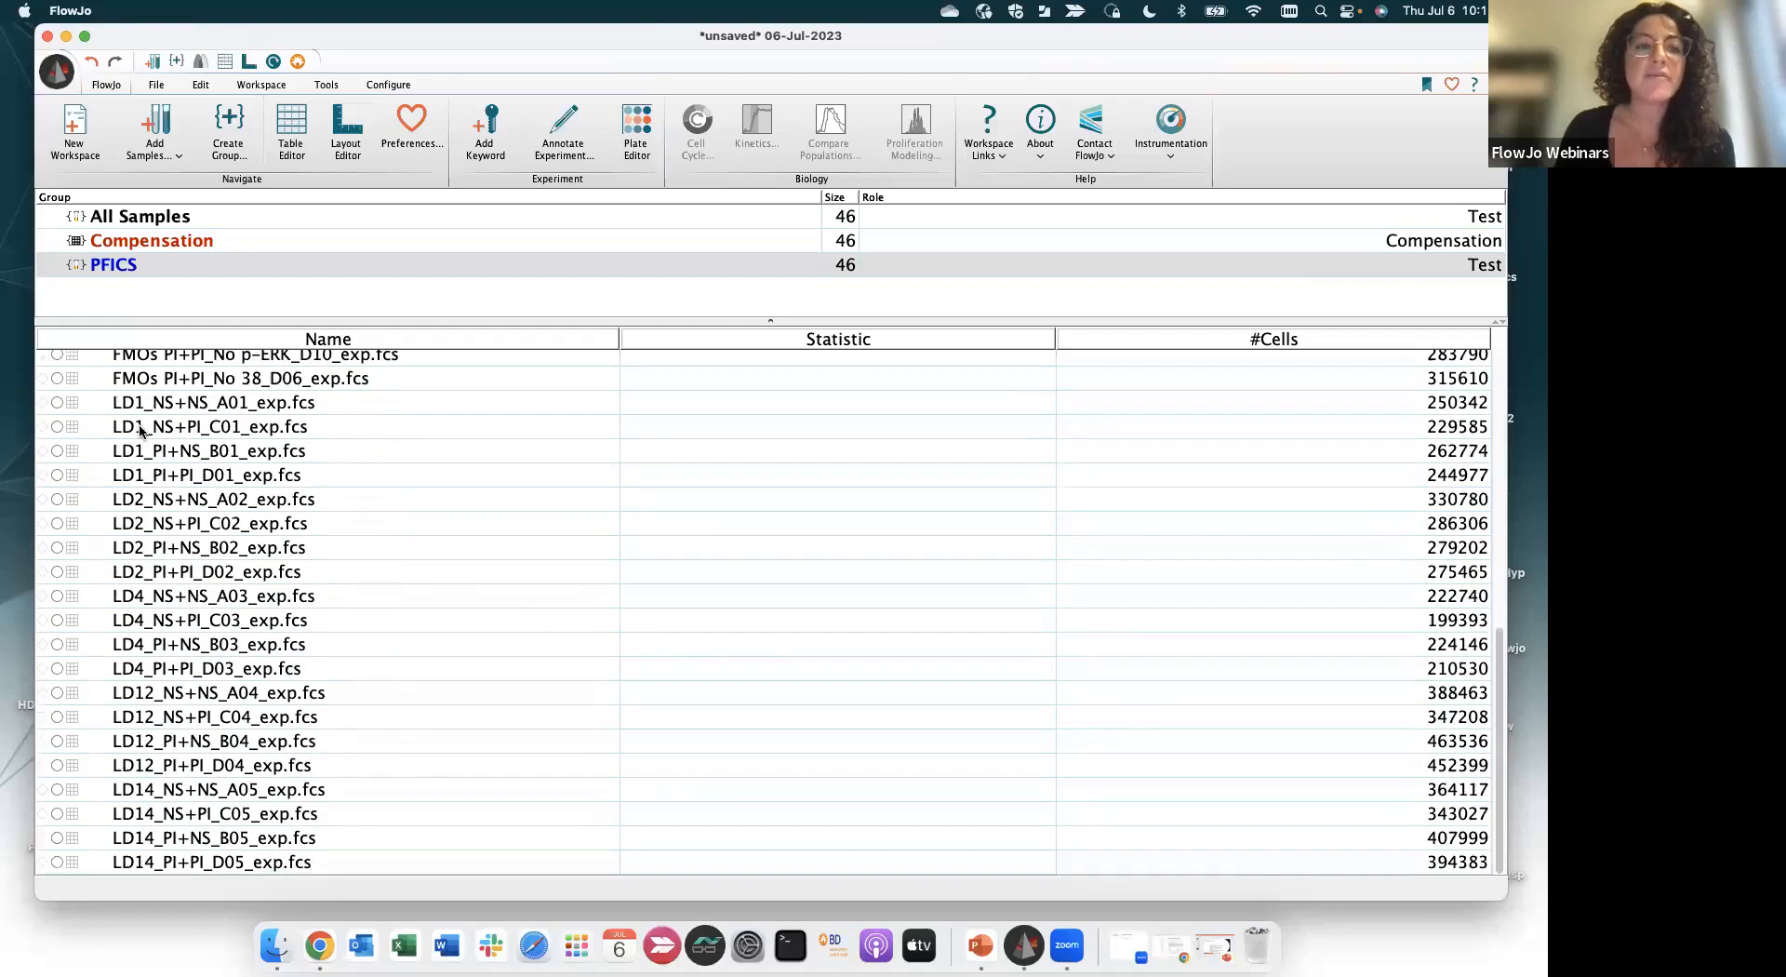
{"action": "scroll", "coordinate": [142, 416], "scroll_direction": "up", "scroll_amount": 1}
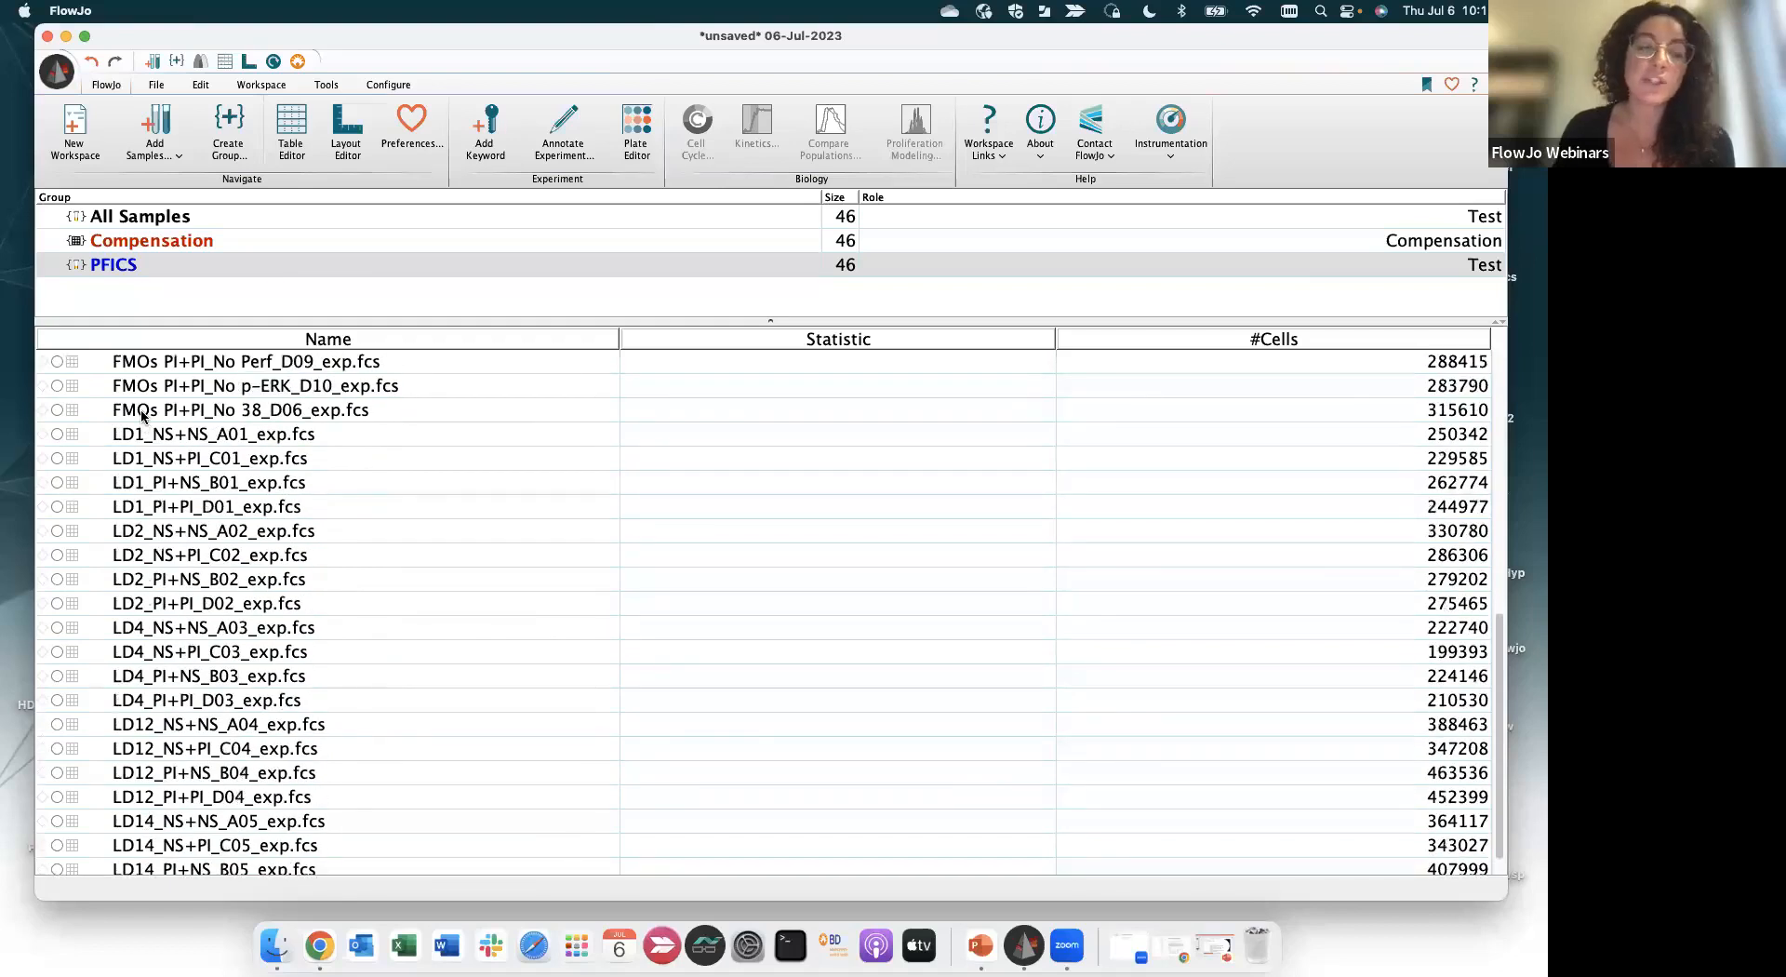
{"action": "scroll", "coordinate": [141, 416], "scroll_direction": "down", "scroll_amount": 1}
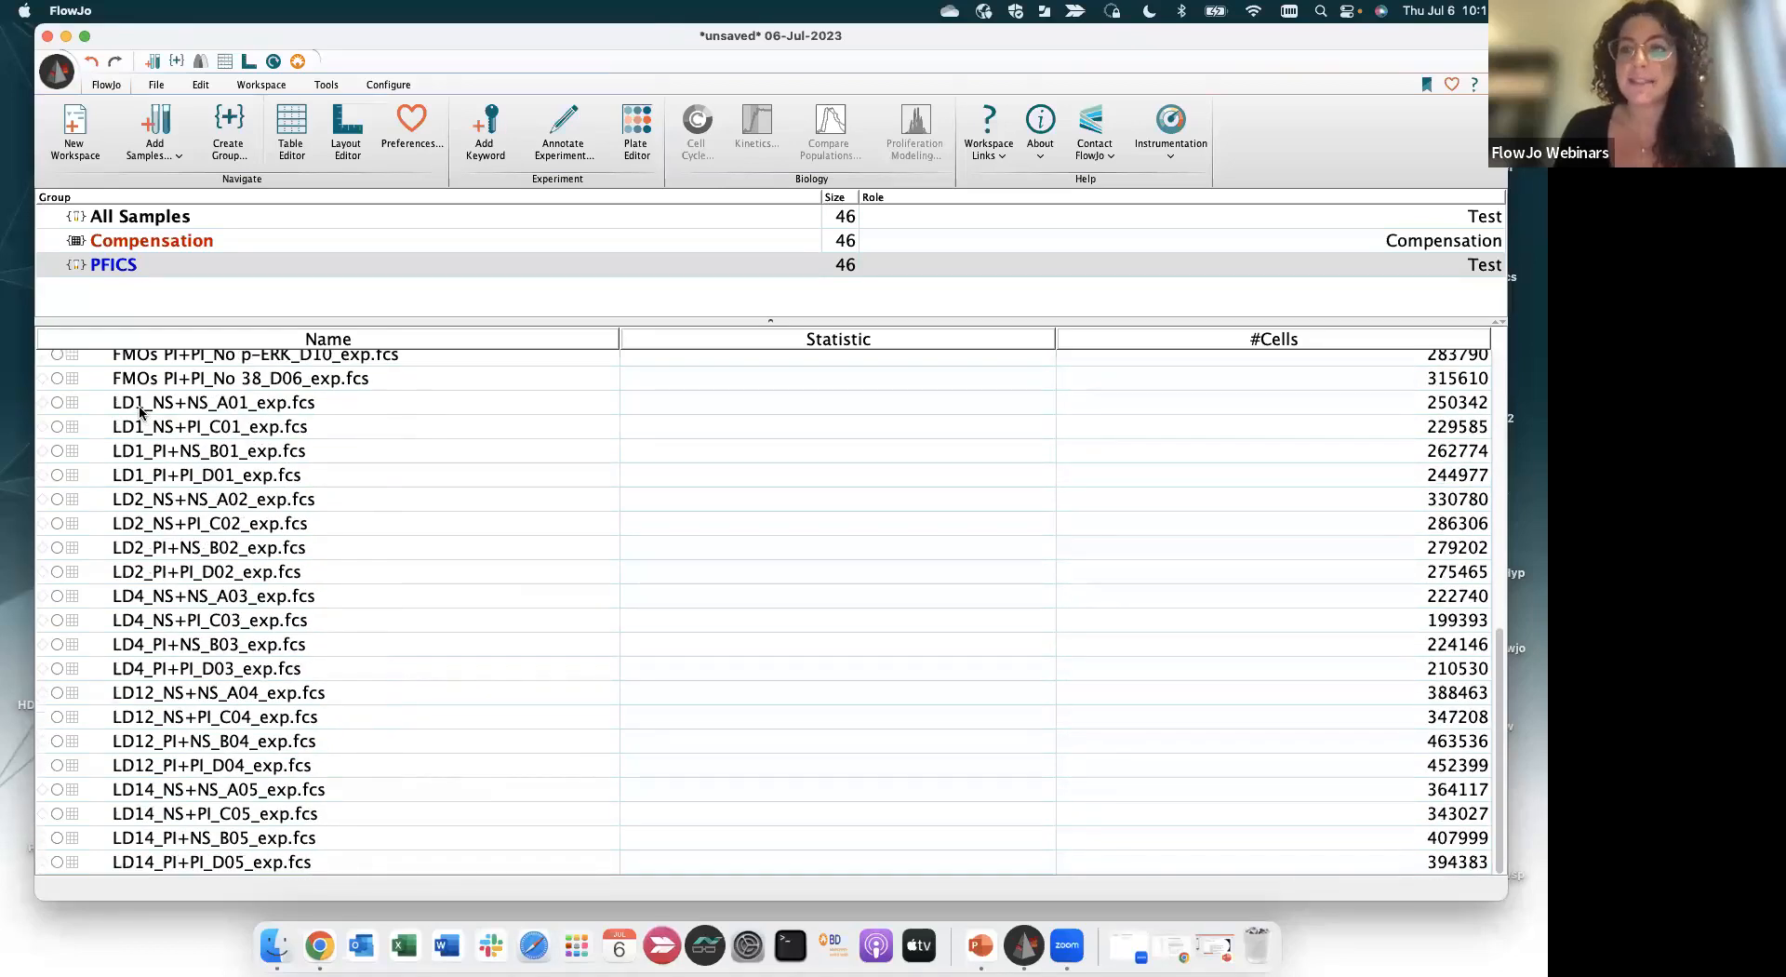
{"action": "scroll", "coordinate": [149, 409], "scroll_direction": "up", "scroll_amount": 10}
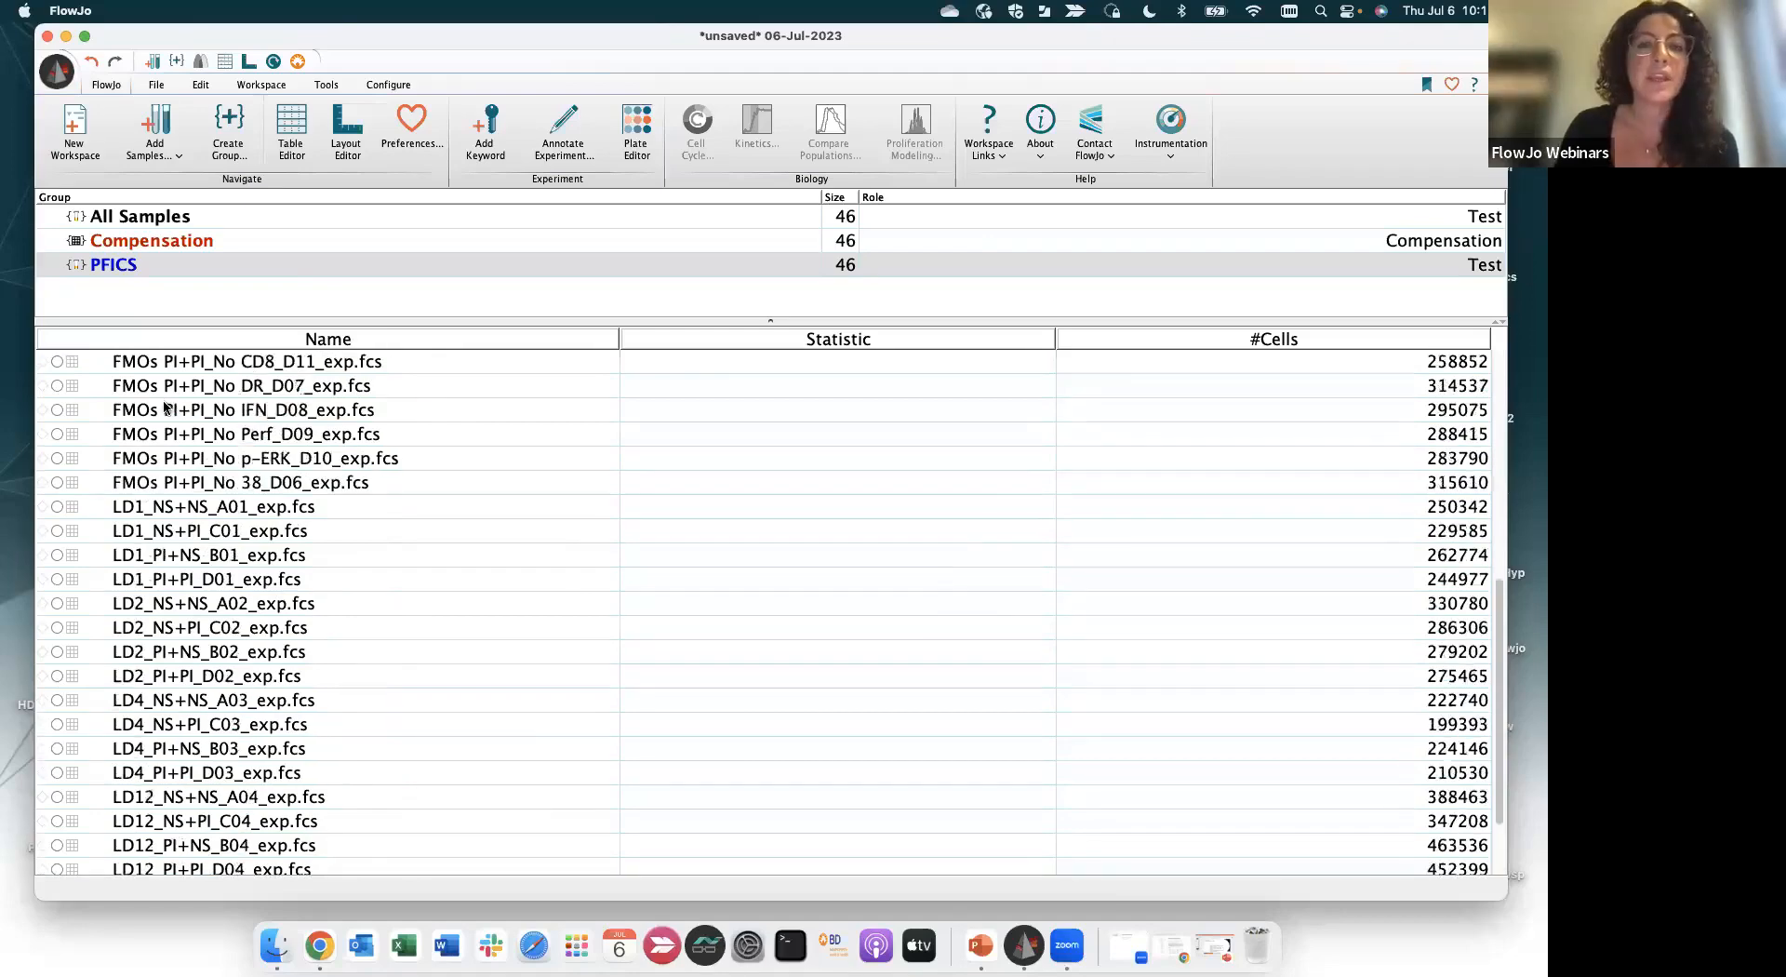
{"action": "scroll", "coordinate": [164, 408], "scroll_direction": "up", "scroll_amount": 1}
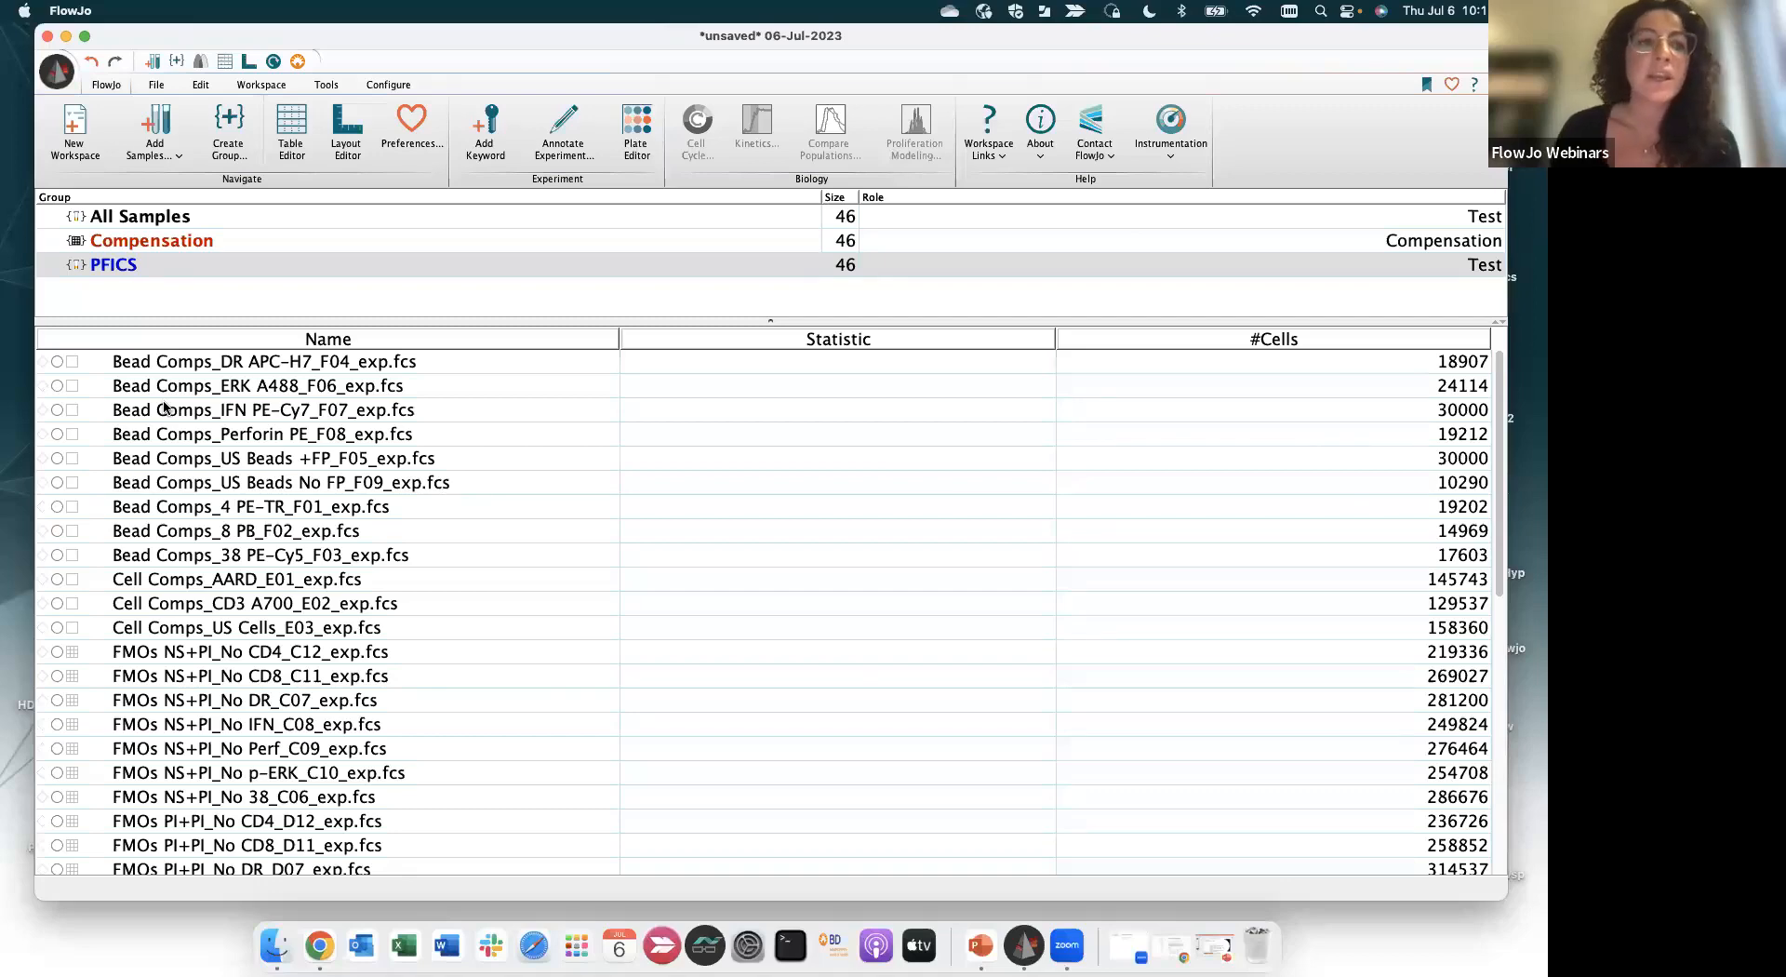
Remove all FMO and LD samples from the Compensation group, leaving only the bead and cell compensation files
{"action": "left_click", "coordinate": [217, 244]}
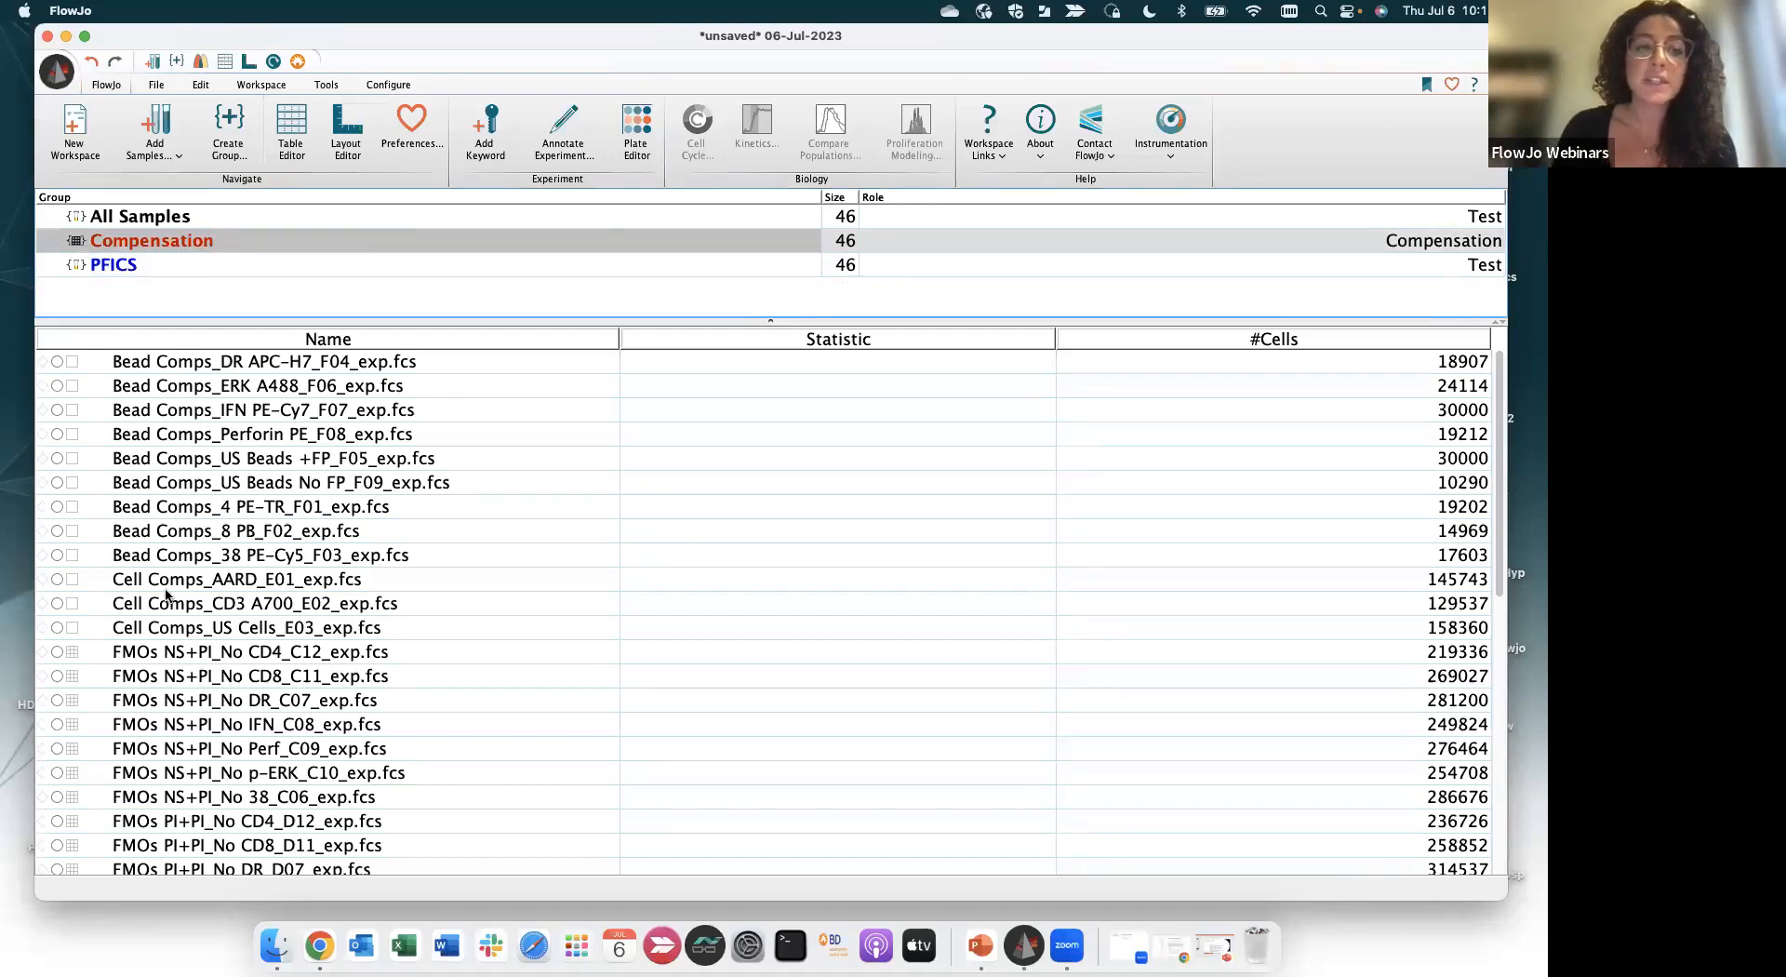
{"action": "scroll", "coordinate": [168, 592], "scroll_direction": "down", "scroll_amount": 5}
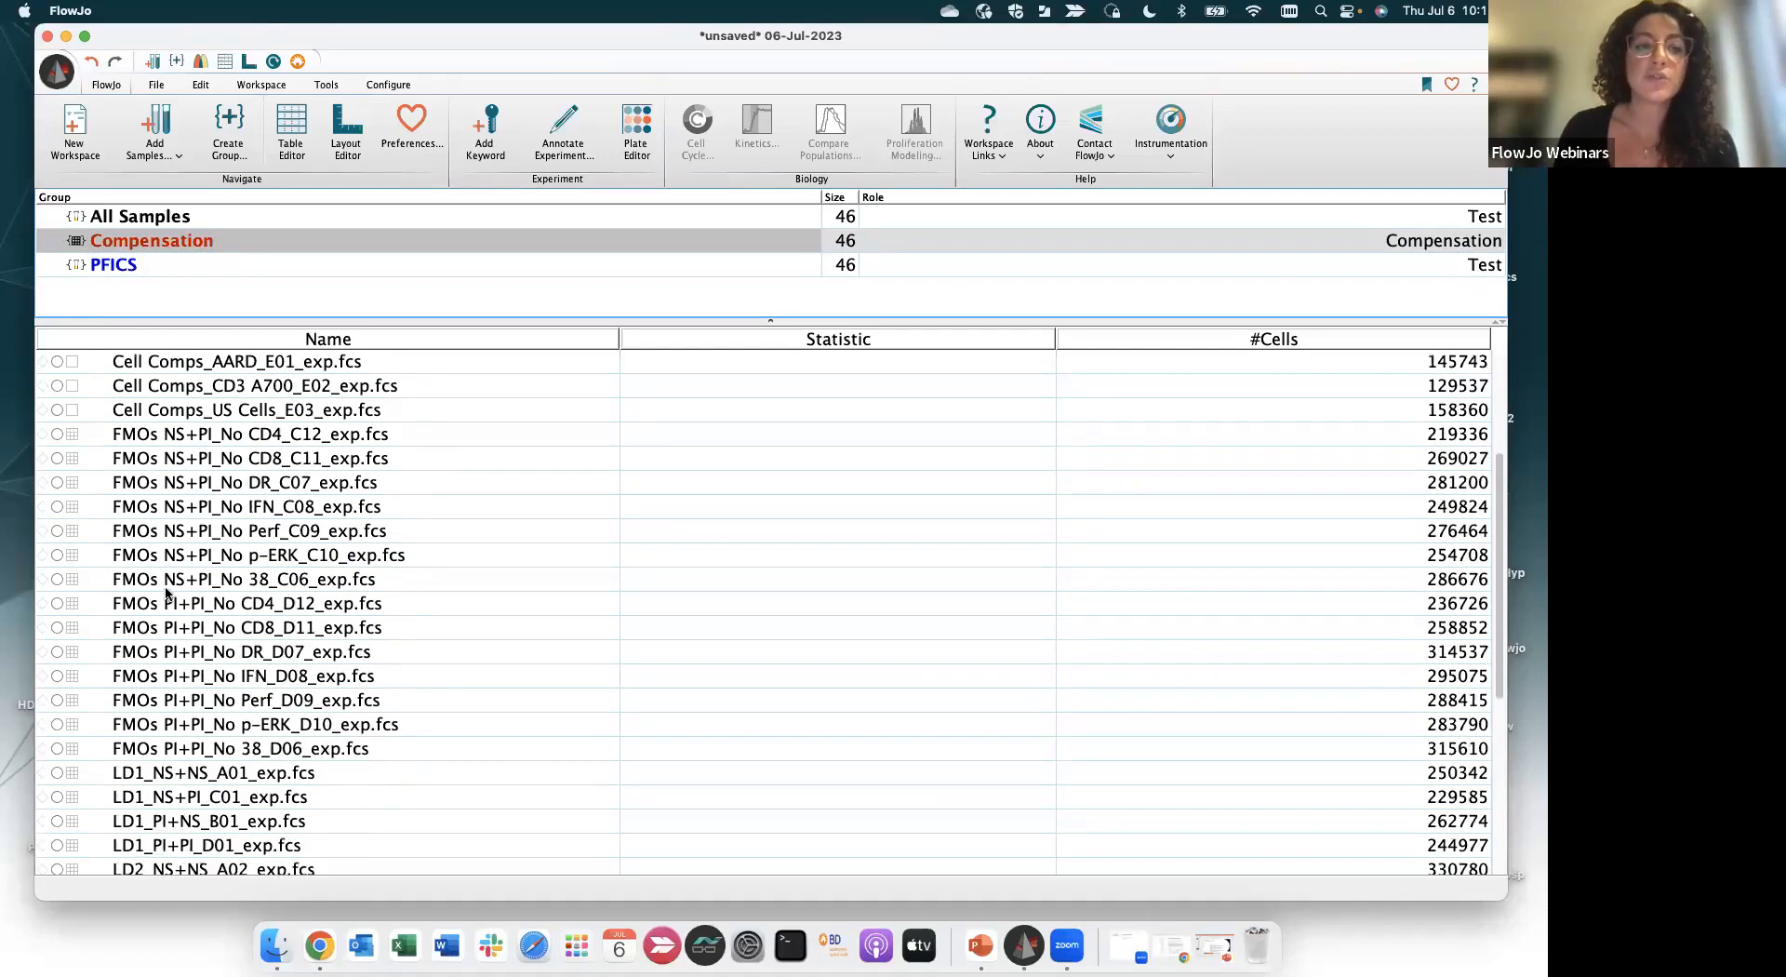
{"action": "left_click", "coordinate": [200, 435]}
{"action": "scroll", "coordinate": [208, 517], "scroll_direction": "down", "scroll_amount": 8}
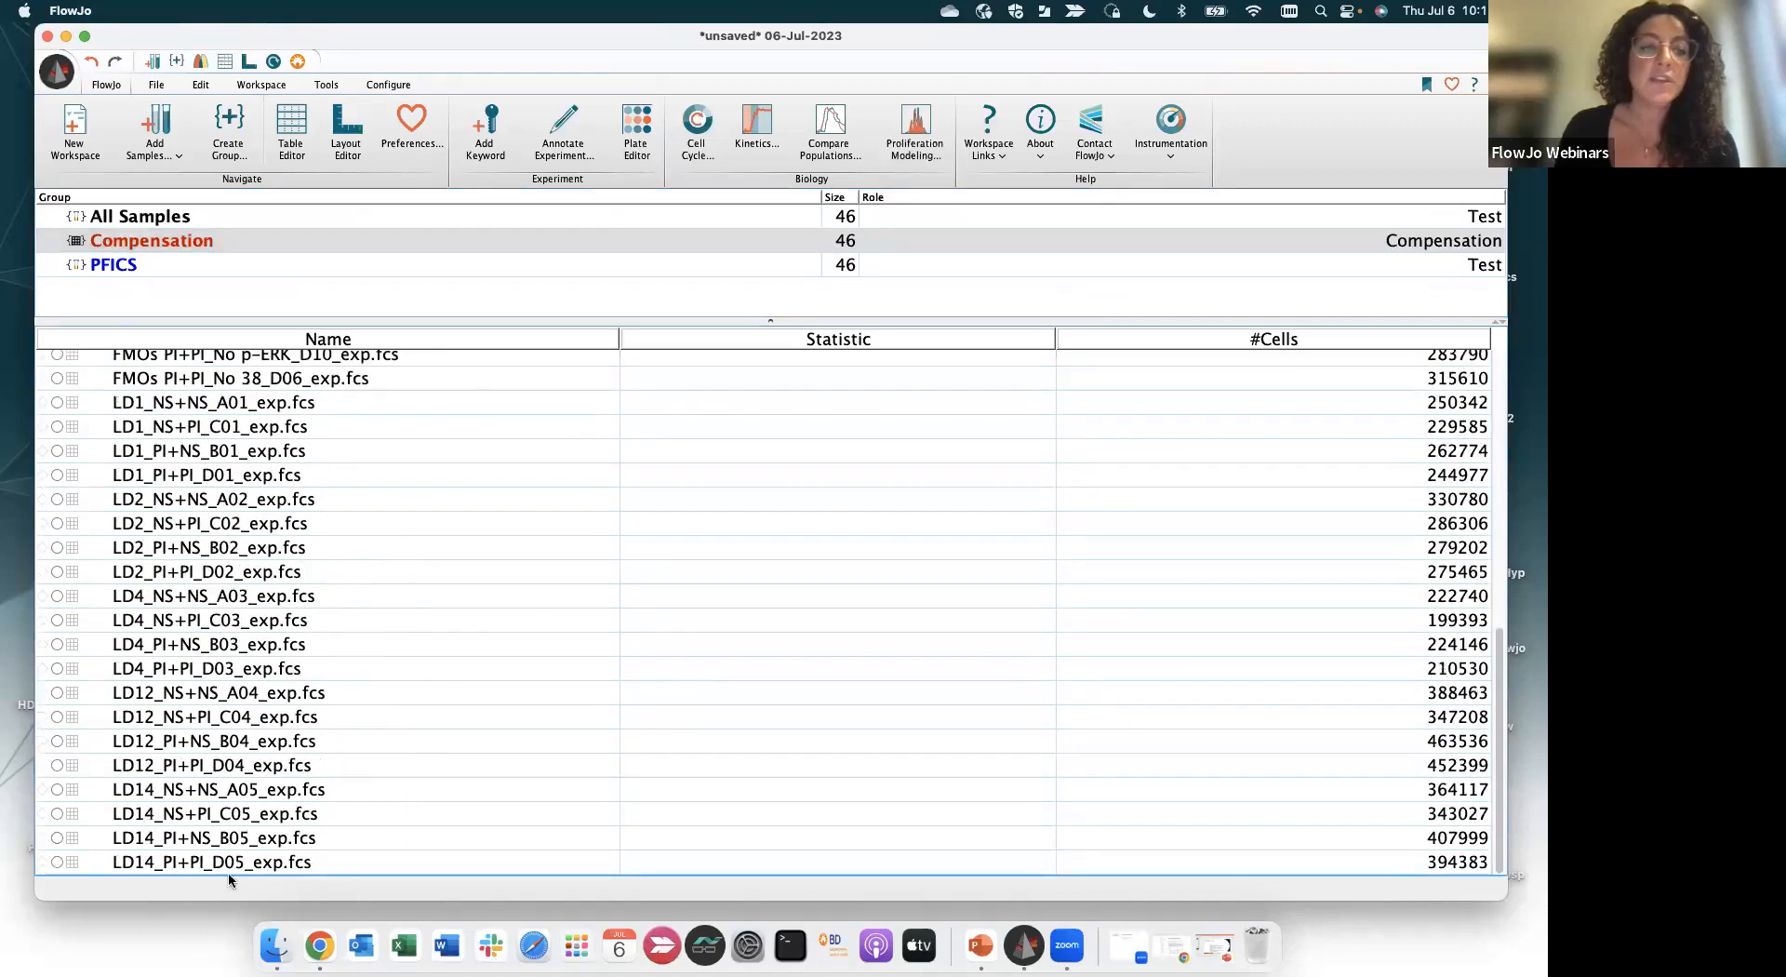
{"action": "left_click", "coordinate": [230, 862], "text": "shift"}
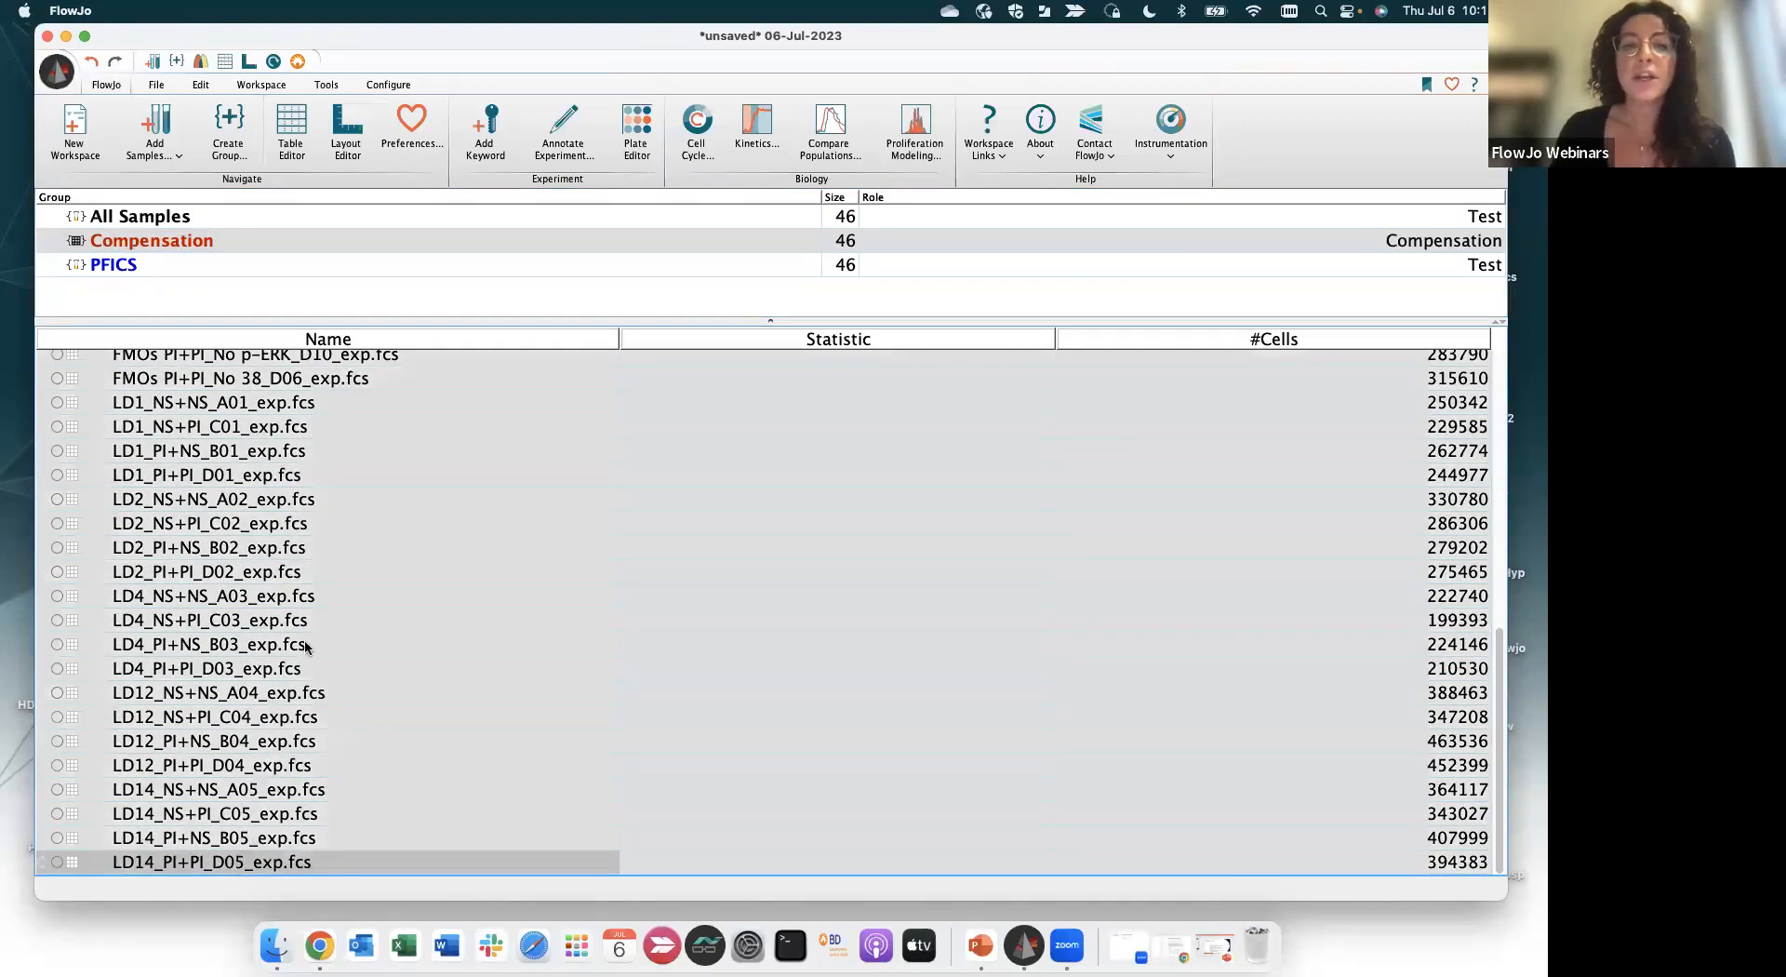
{"action": "scroll", "coordinate": [306, 648], "scroll_direction": "up", "scroll_amount": 5}
{"action": "scroll", "coordinate": [306, 649], "scroll_direction": "up", "scroll_amount": 4}
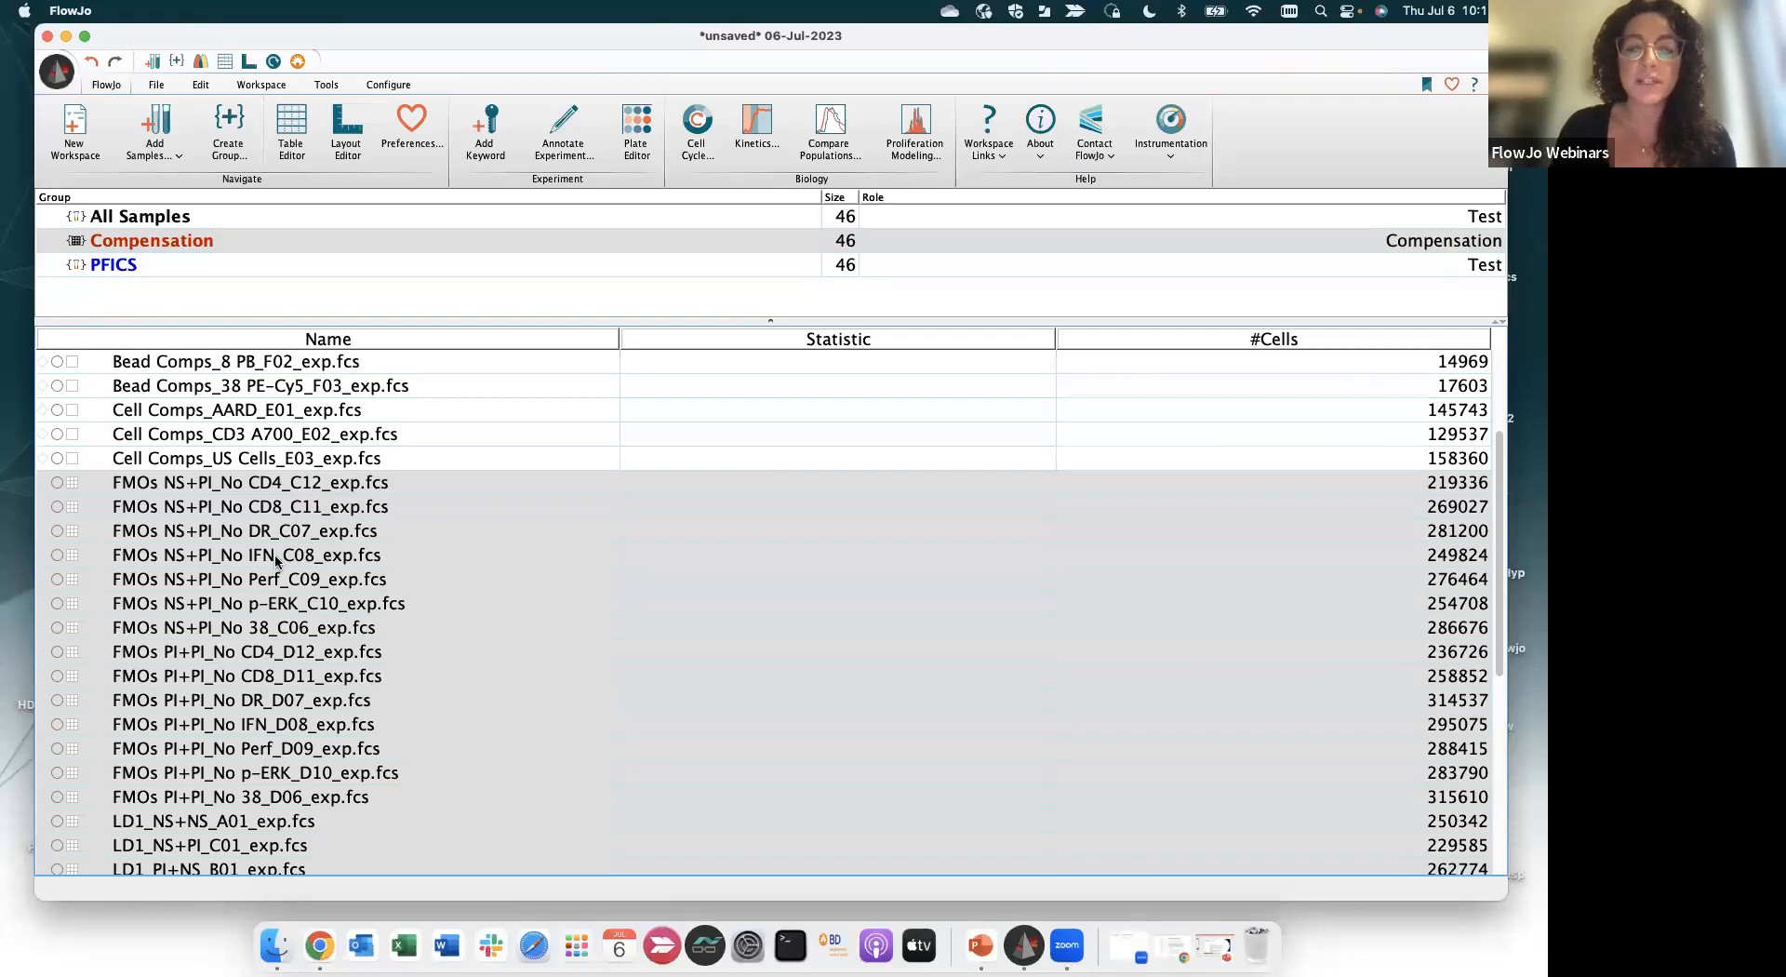
{"action": "key", "text": "Delete"}
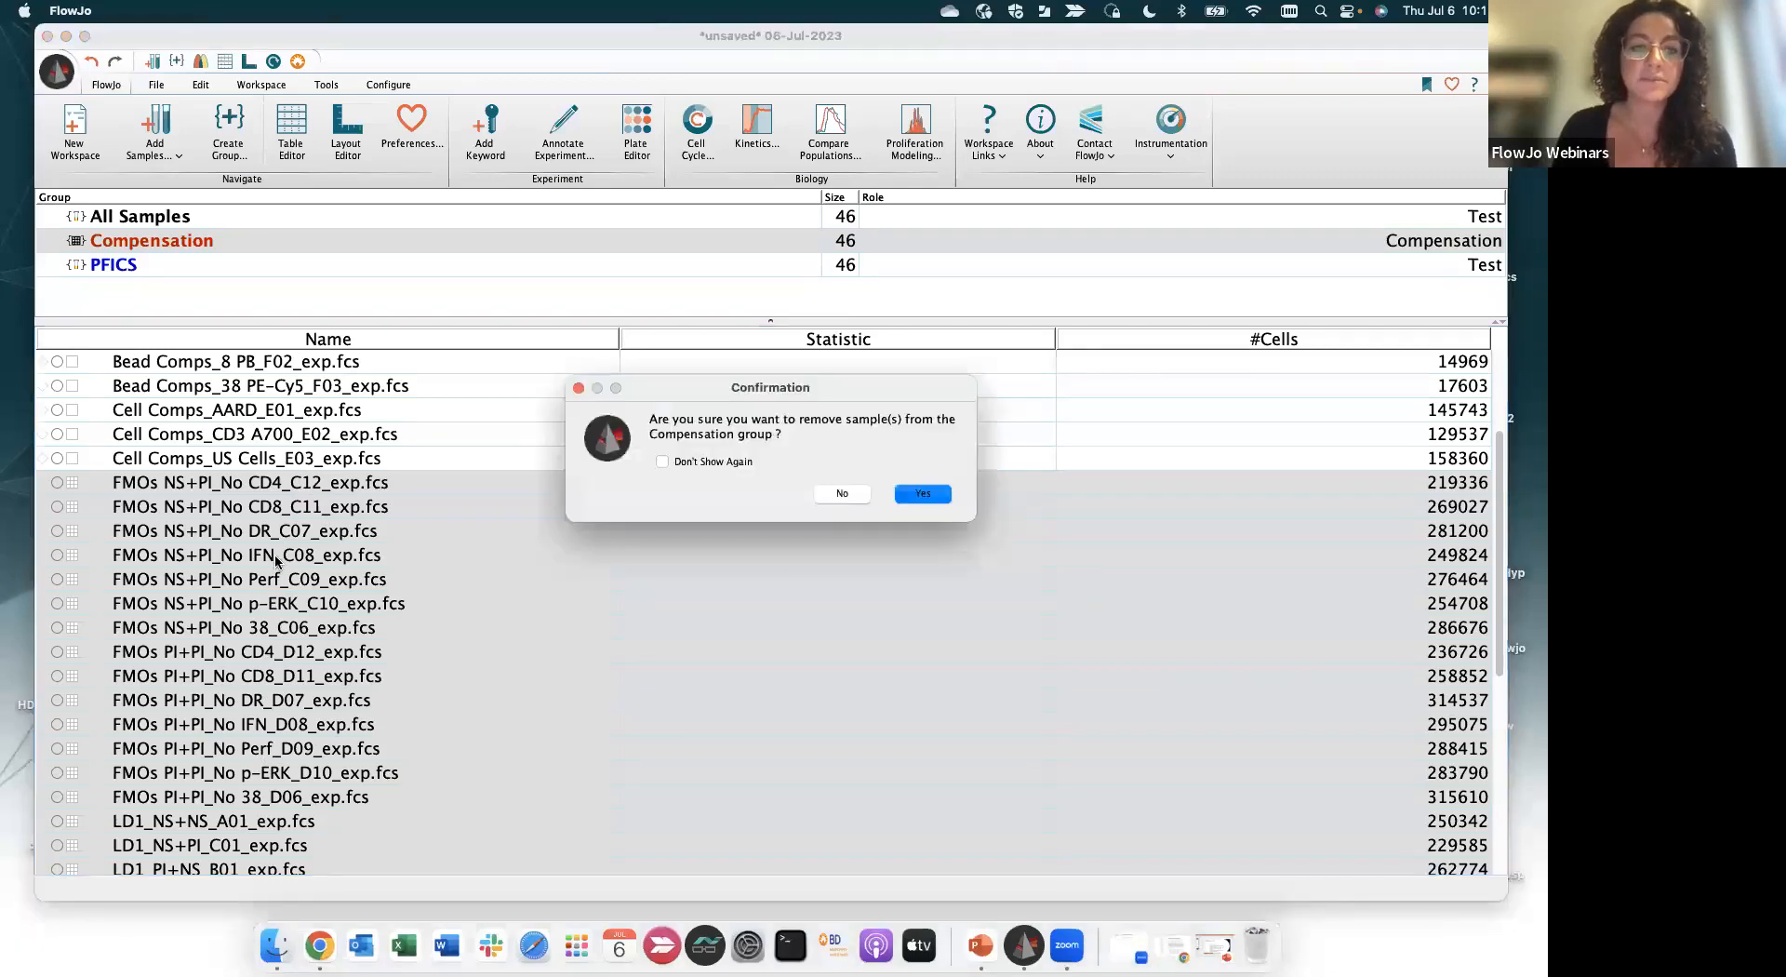
{"action": "left_click", "coordinate": [917, 499]}
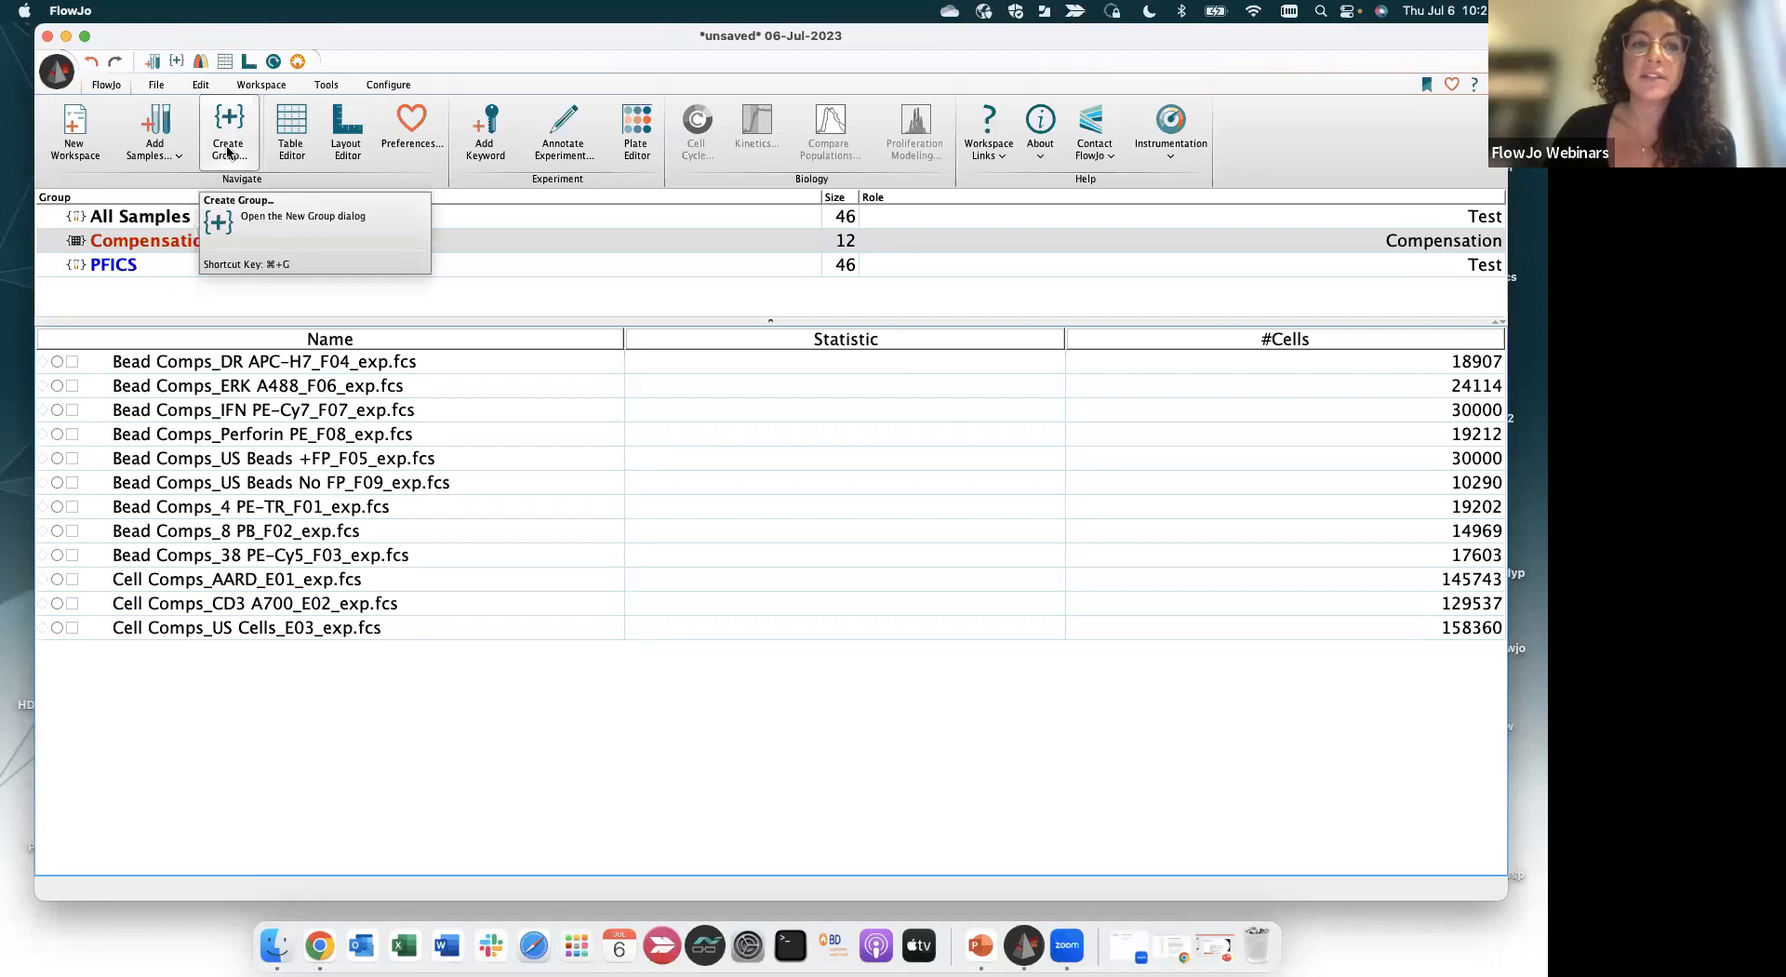
Select the PFICS group and save the workspace to the Desktop as 06-Jul-2023.wsp
{"action": "left_click", "coordinate": [144, 267]}
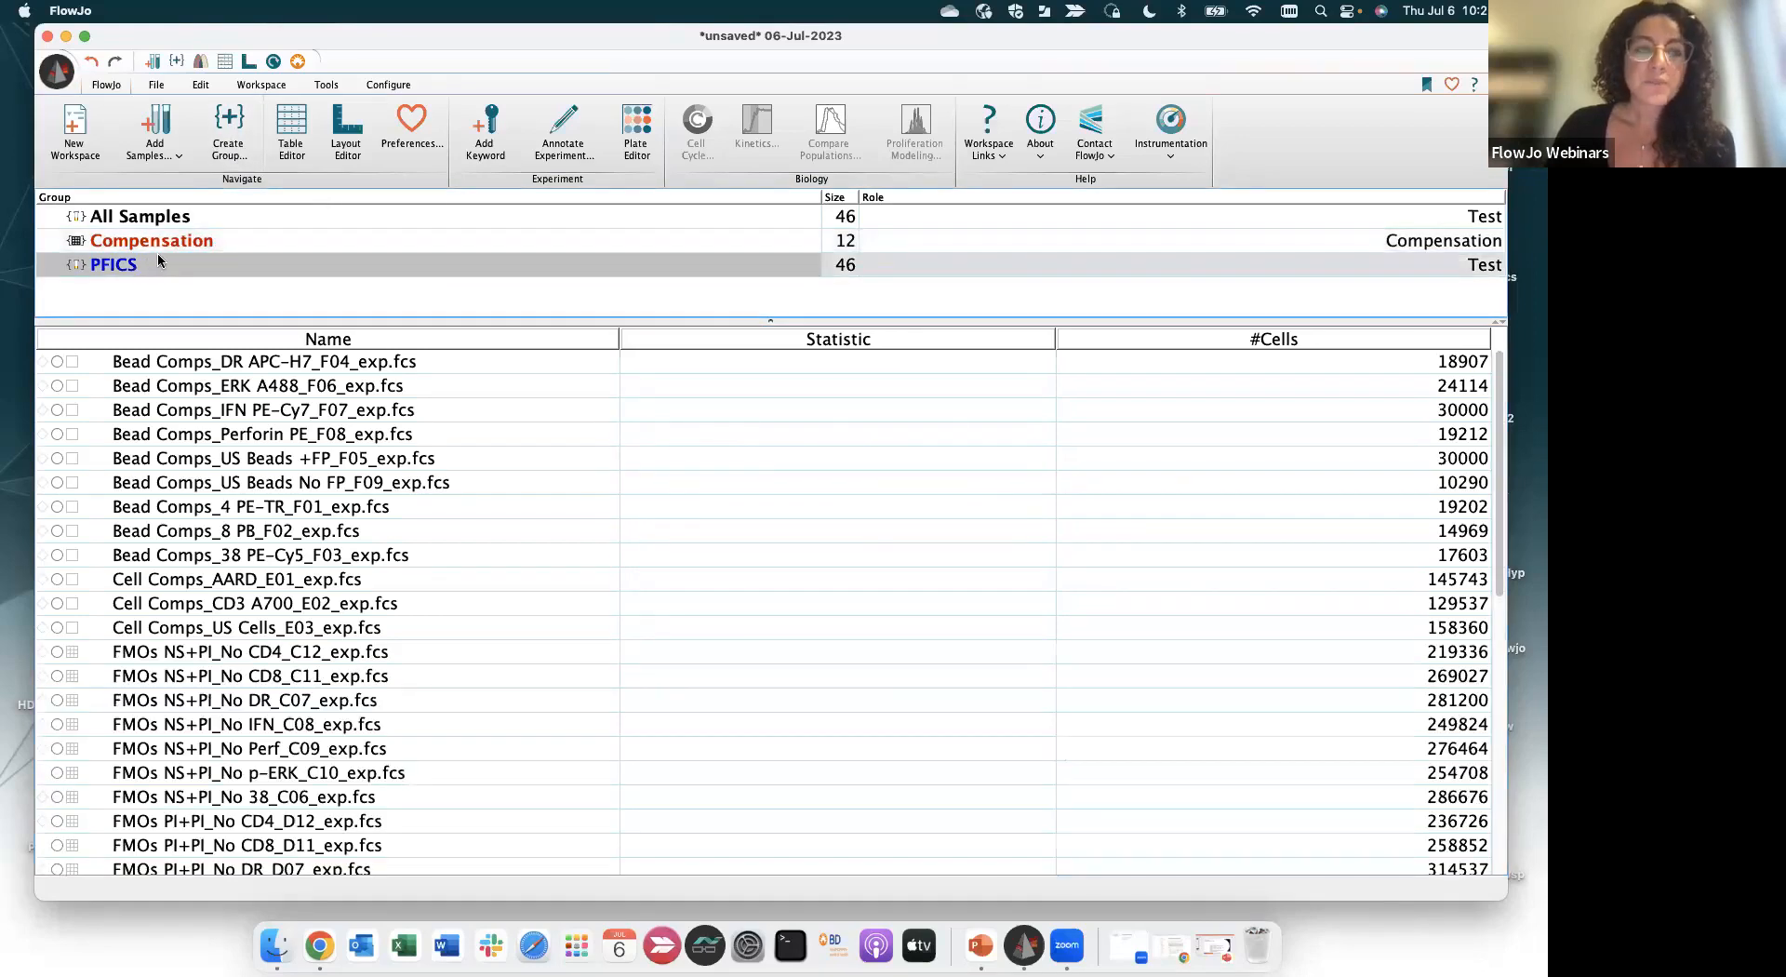
{"action": "key", "text": "super+s"}
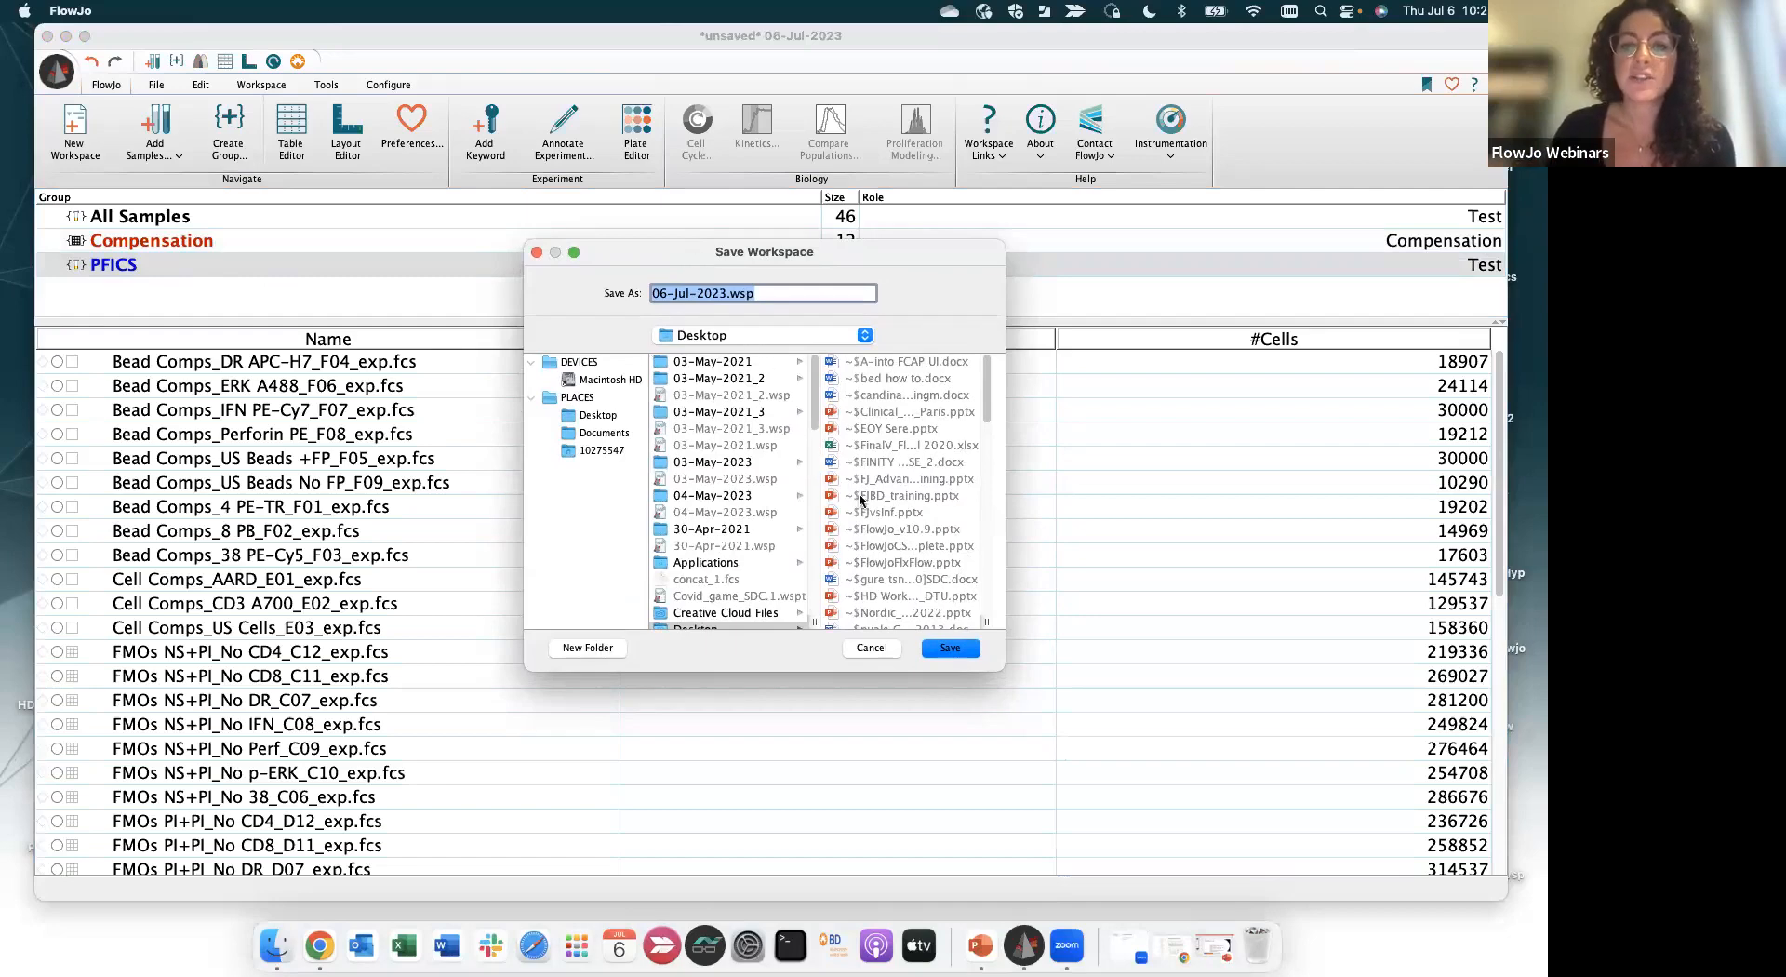
{"action": "left_click", "coordinate": [960, 653]}
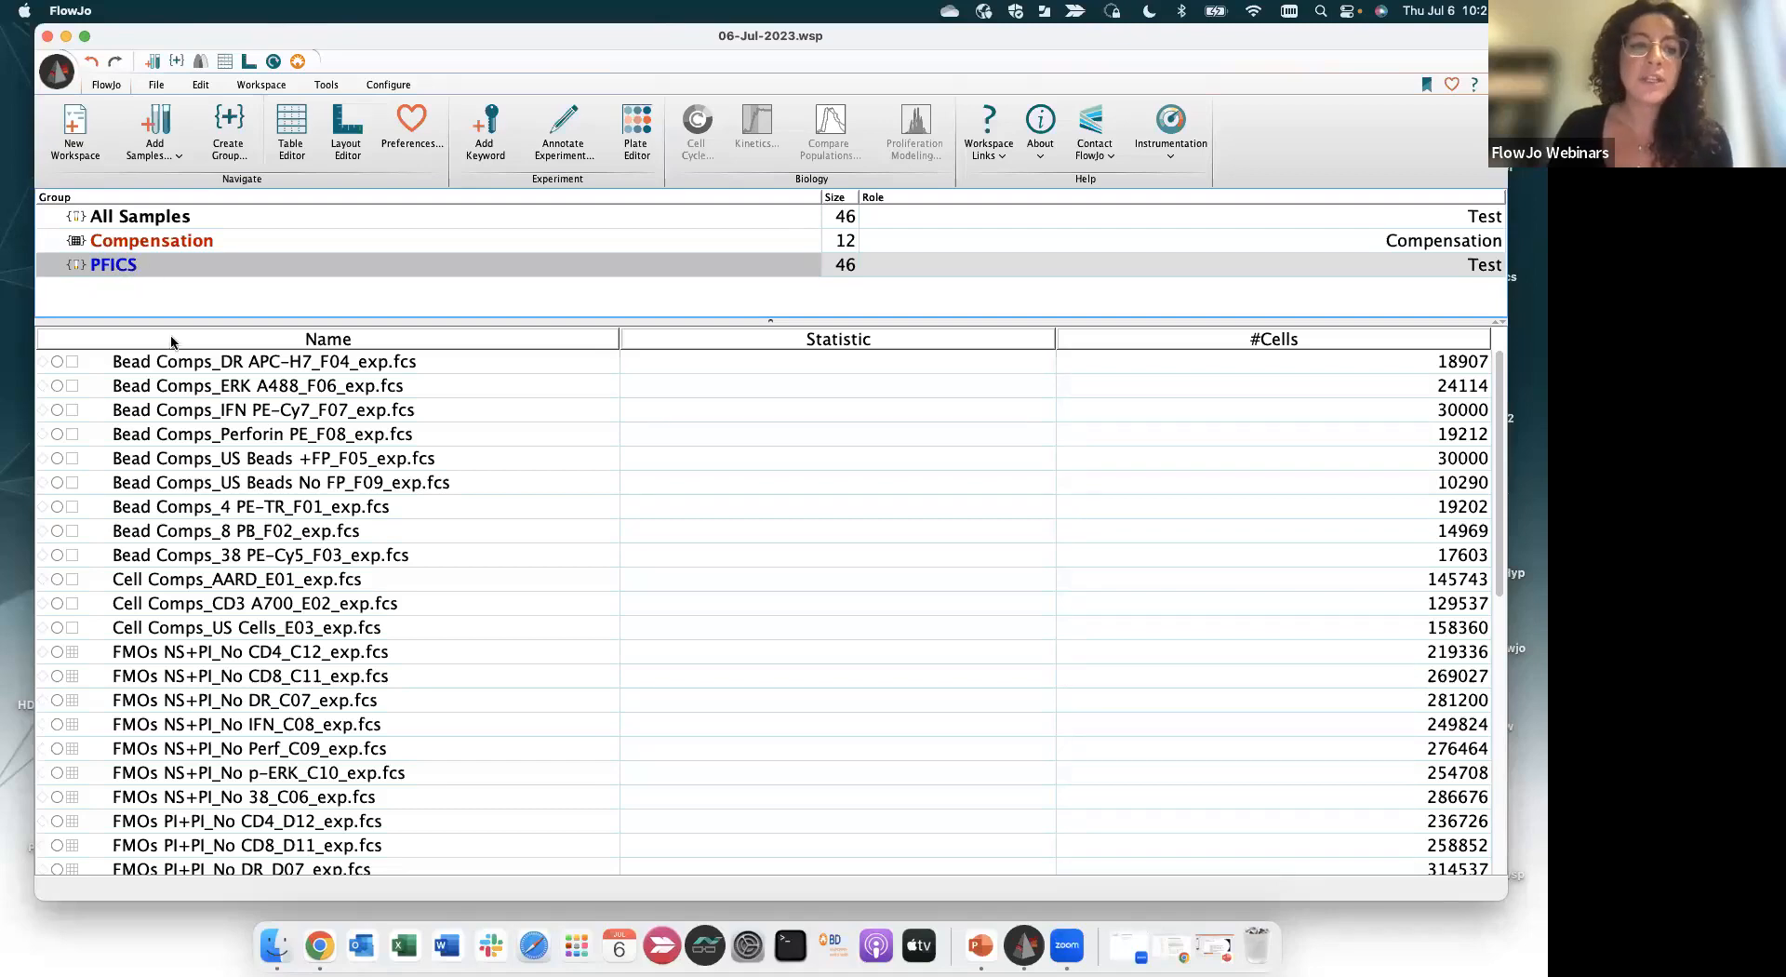
Edit the PFICS group's properties, renaming it as Donor with the role Test
{"action": "scroll", "coordinate": [188, 367], "scroll_direction": "down", "scroll_amount": 5}
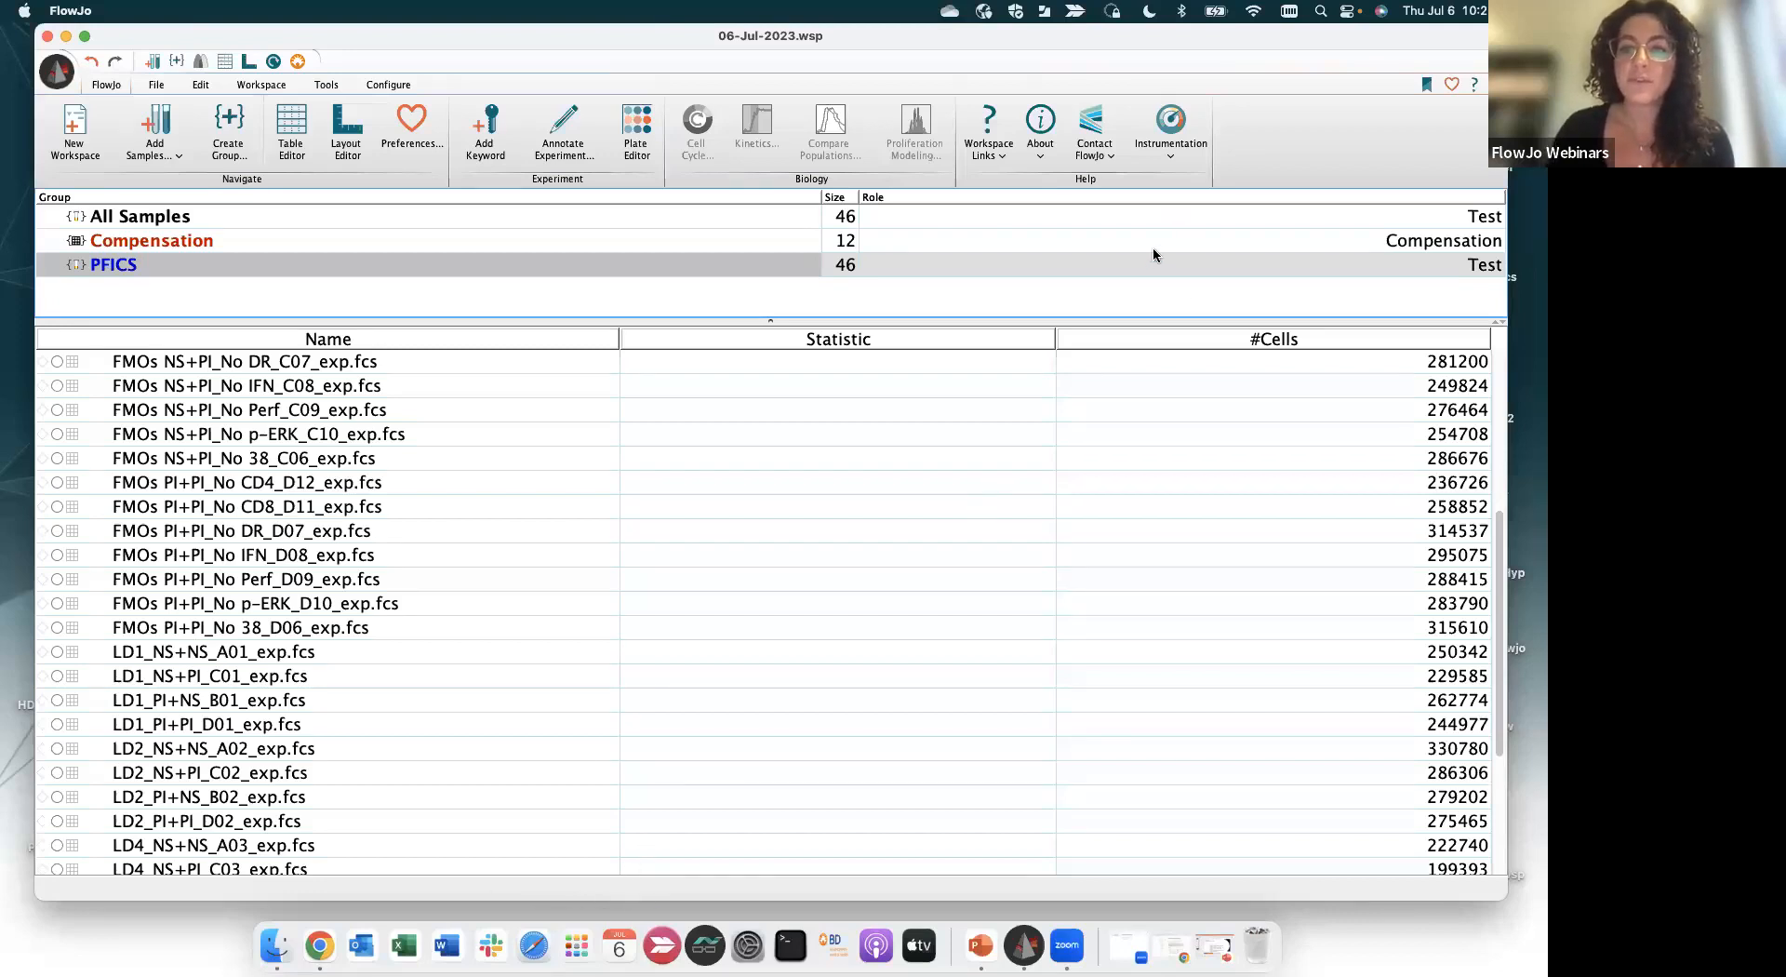
{"action": "right_click", "coordinate": [143, 267]}
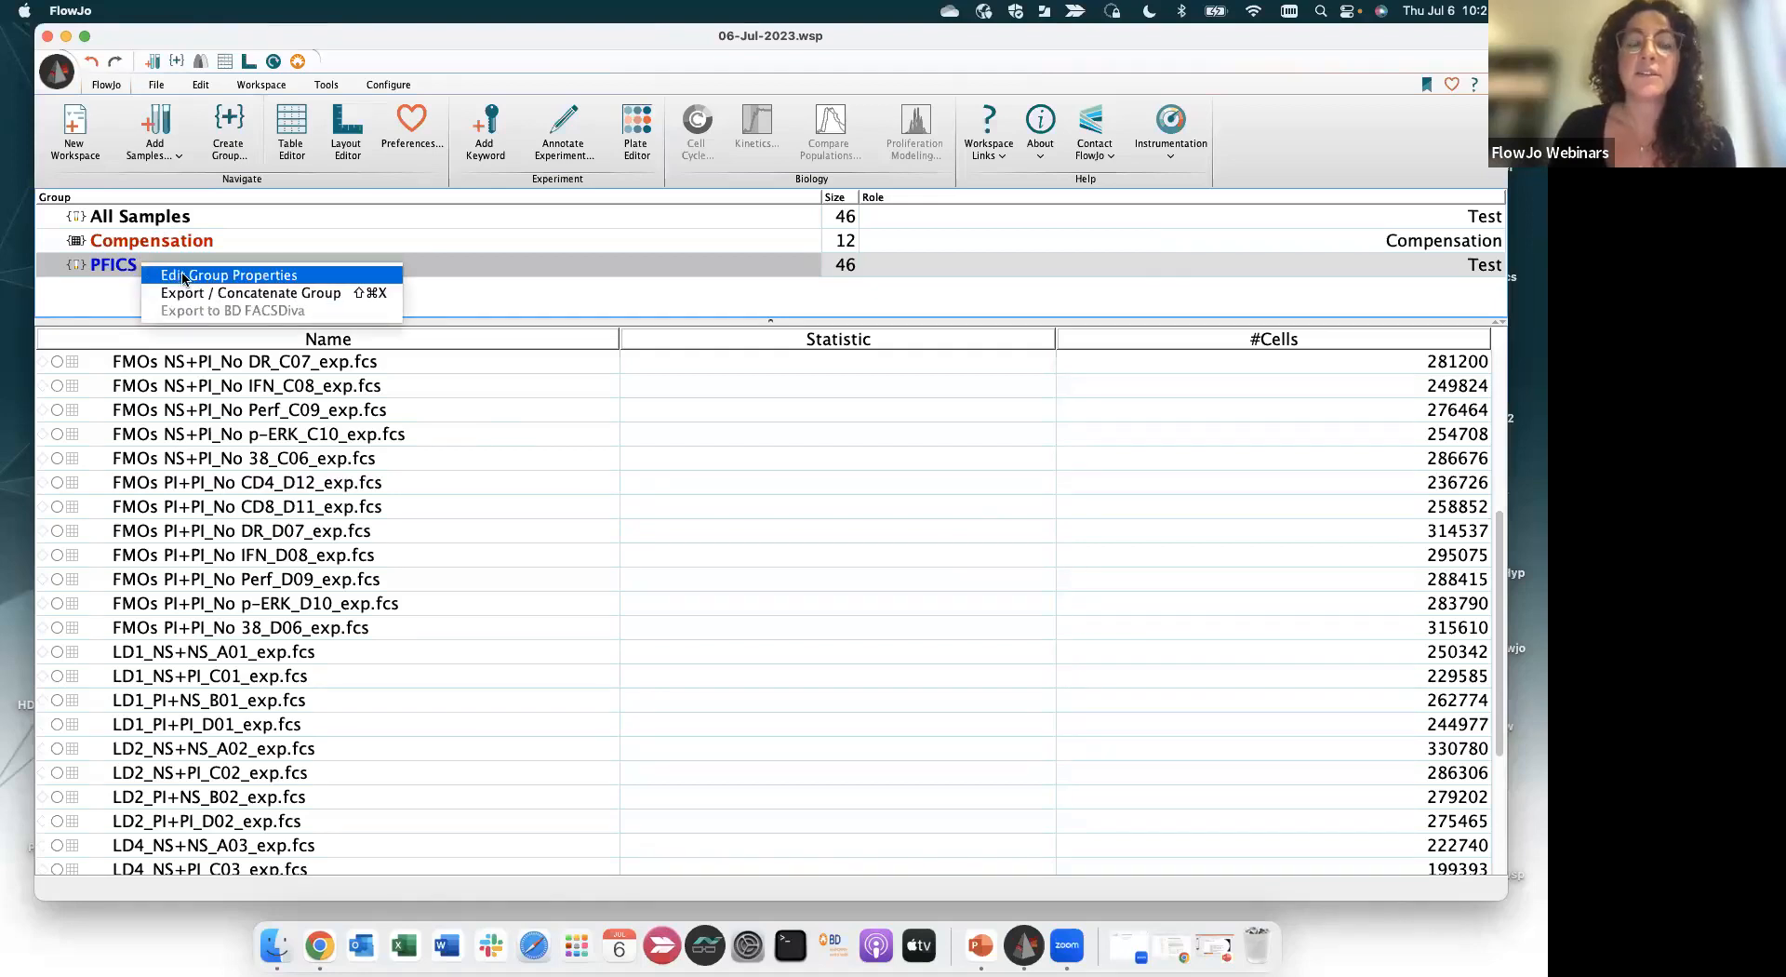
{"action": "left_click", "coordinate": [301, 276]}
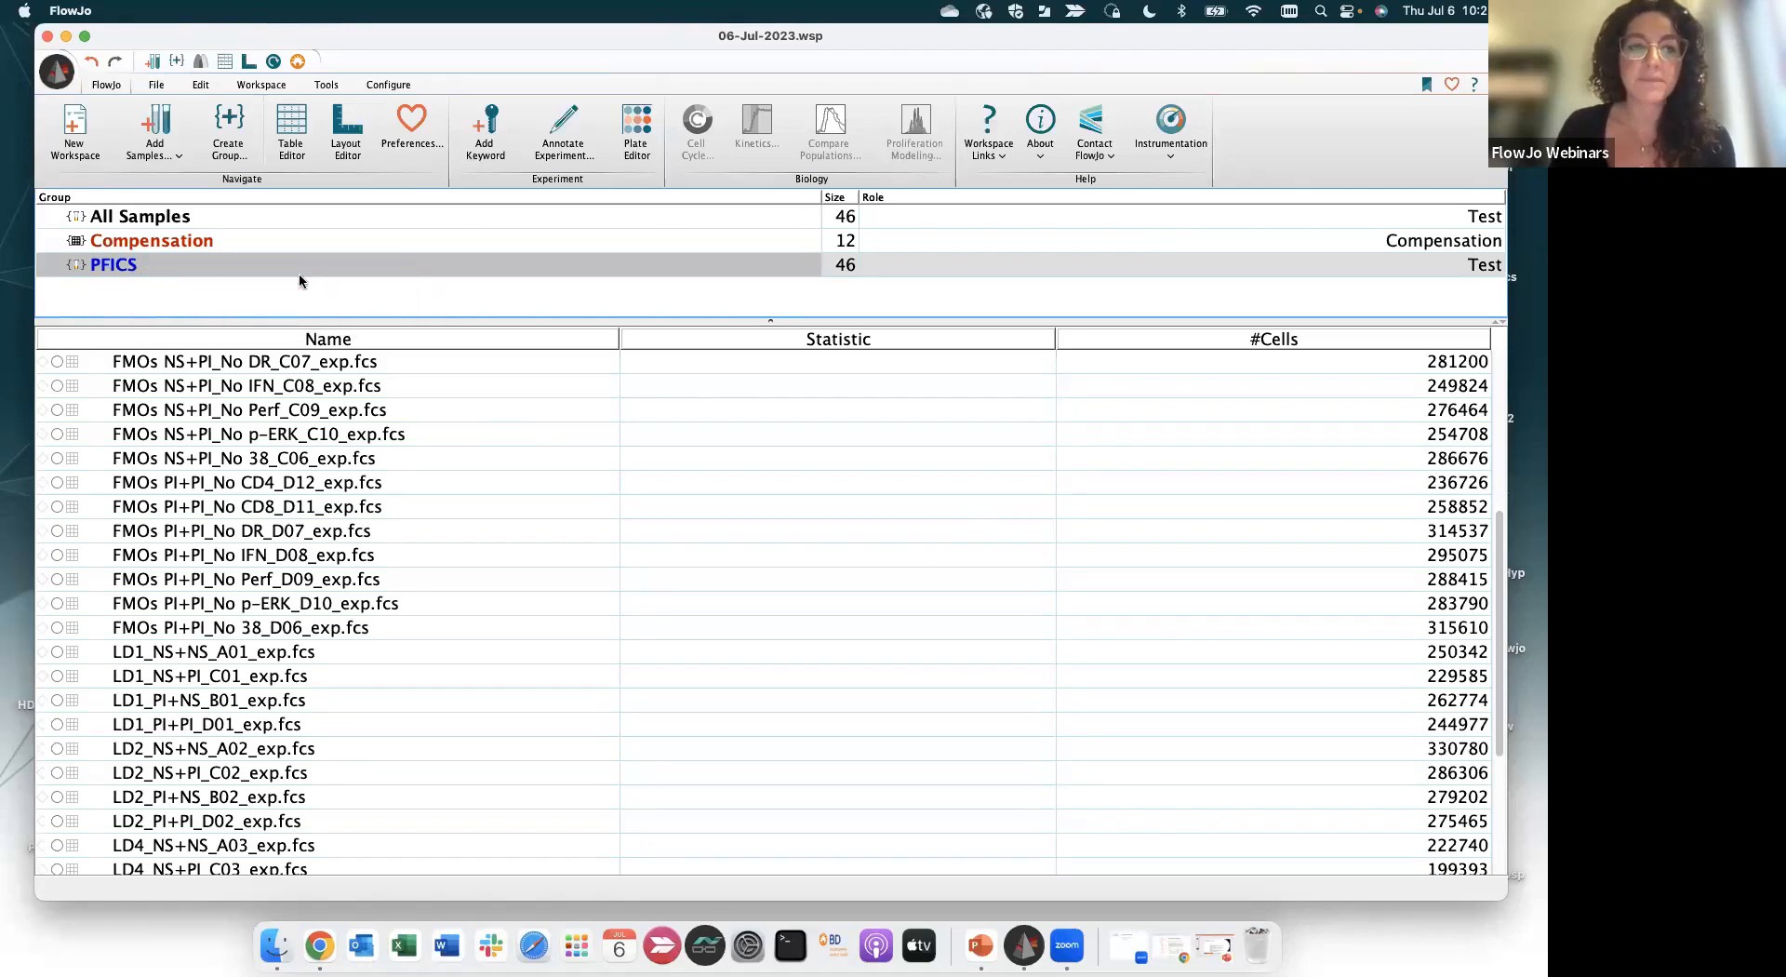
{"action": "left_click_drag", "start_coordinate": [663, 53], "coordinate": [661, 73]}
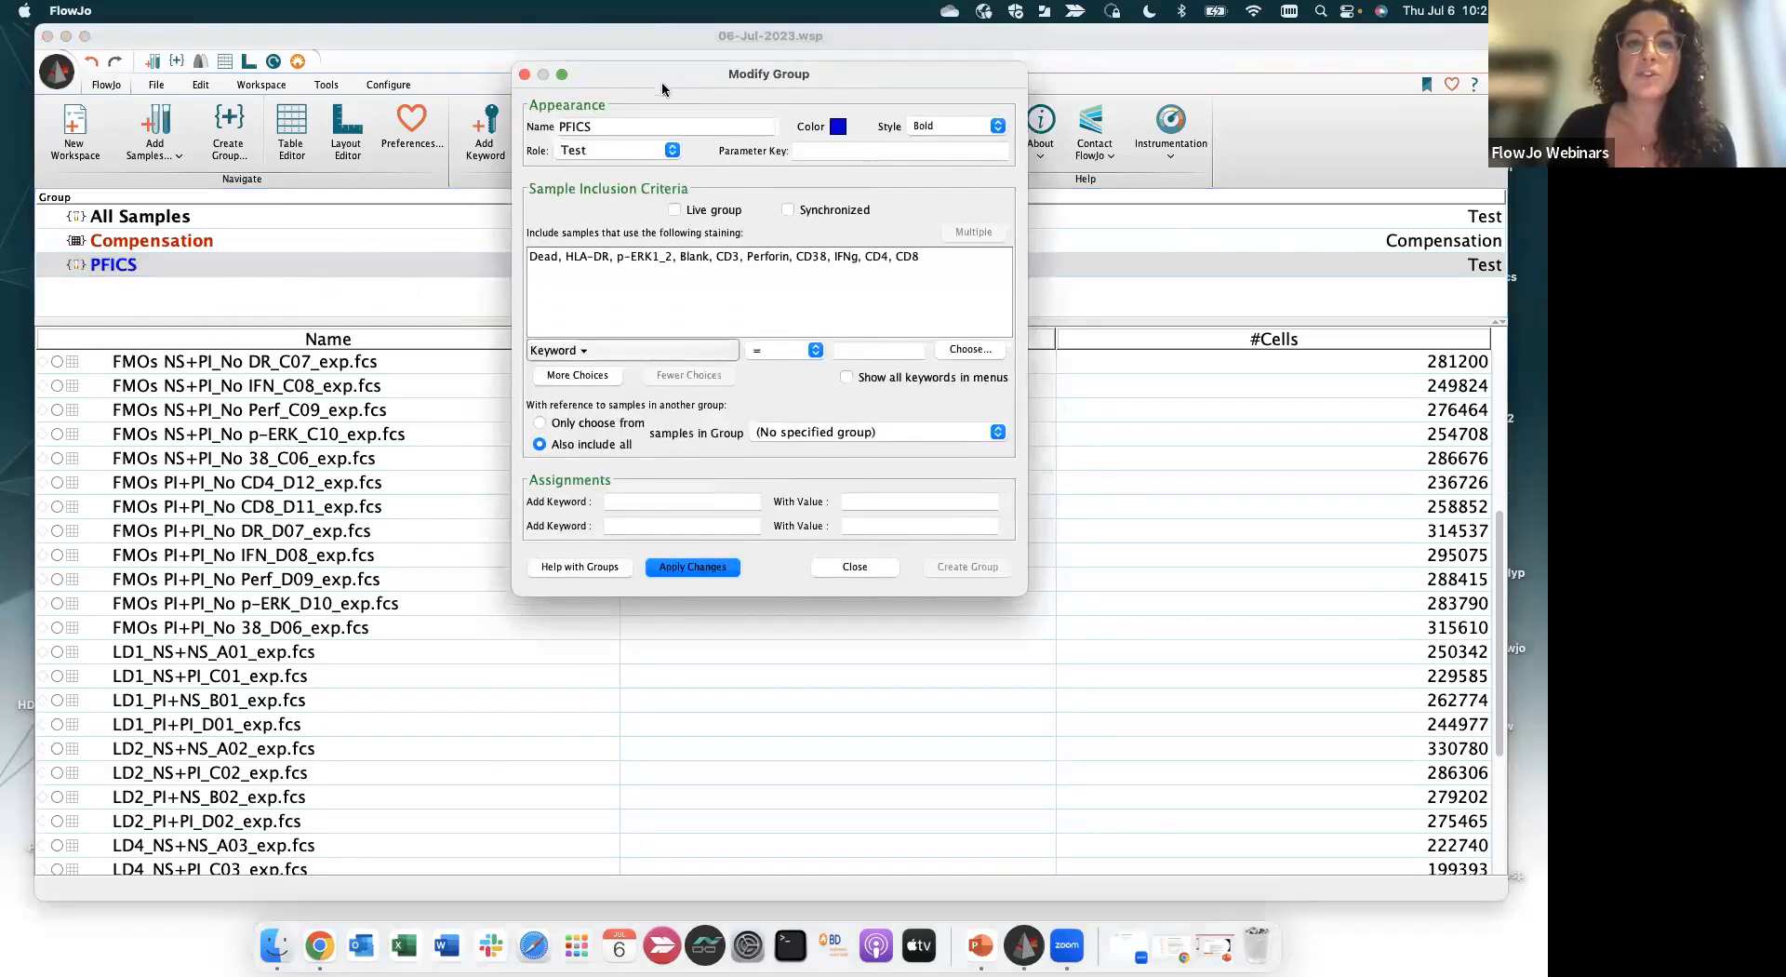
{"action": "double_click", "coordinate": [627, 124]}
{"action": "type", "text": "Donor"}
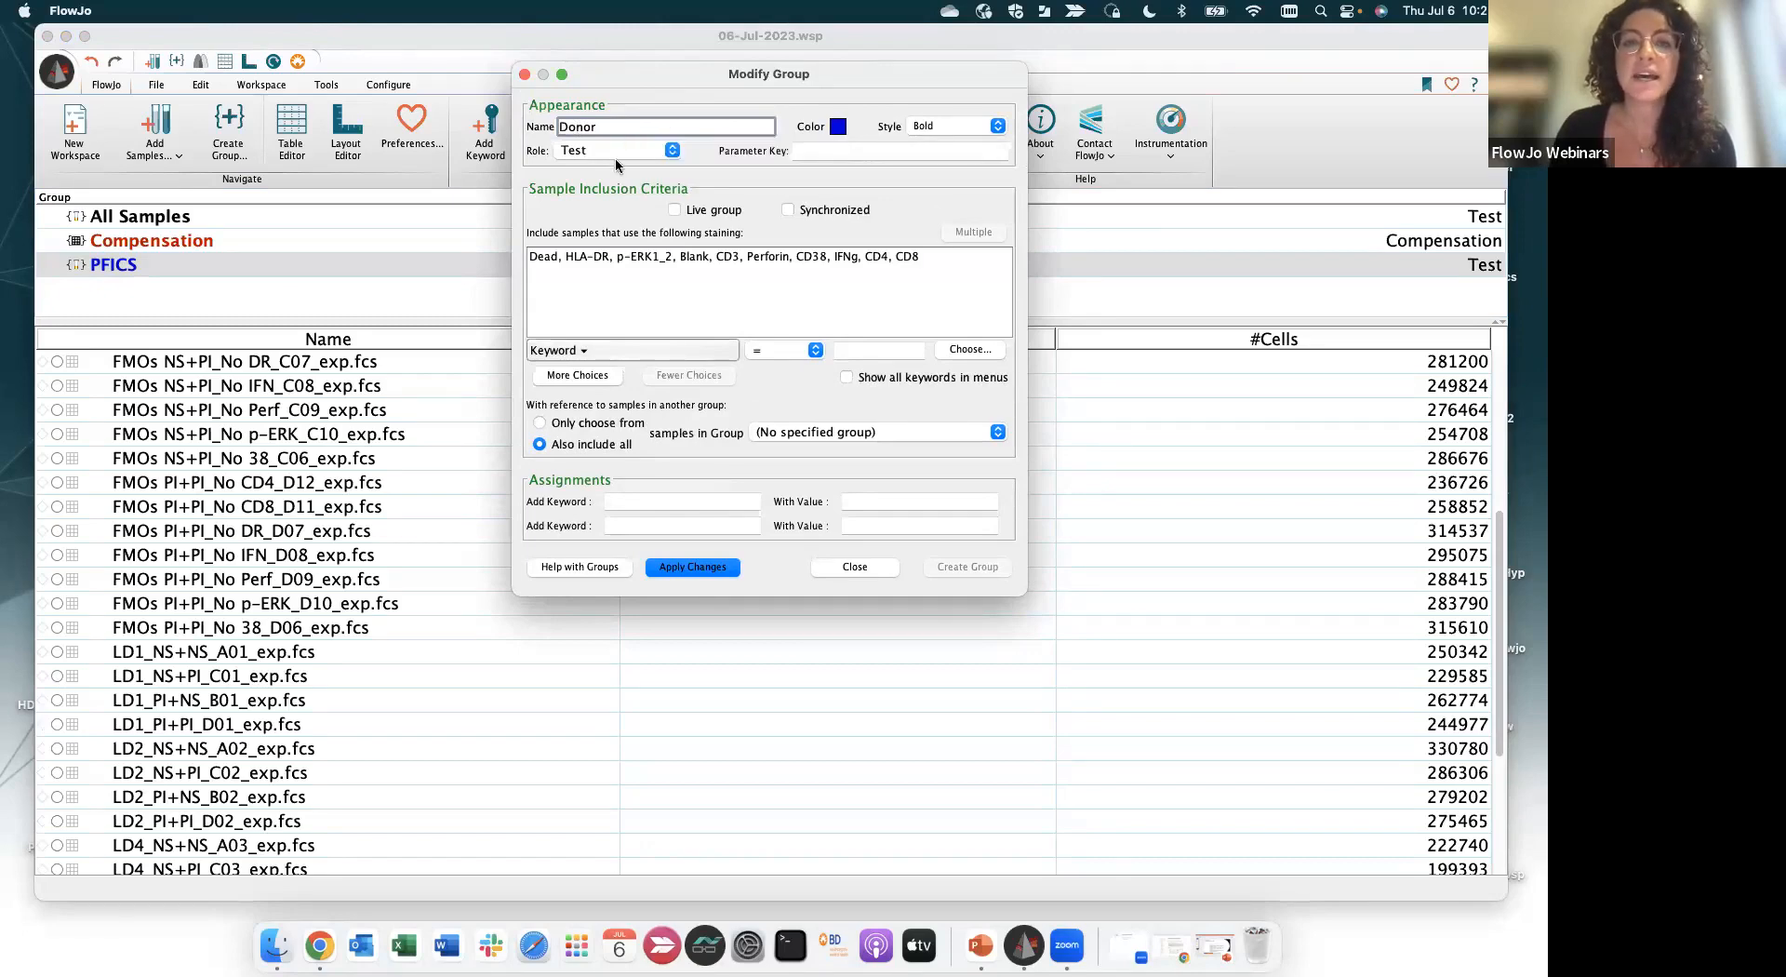
{"action": "left_click", "coordinate": [673, 153]}
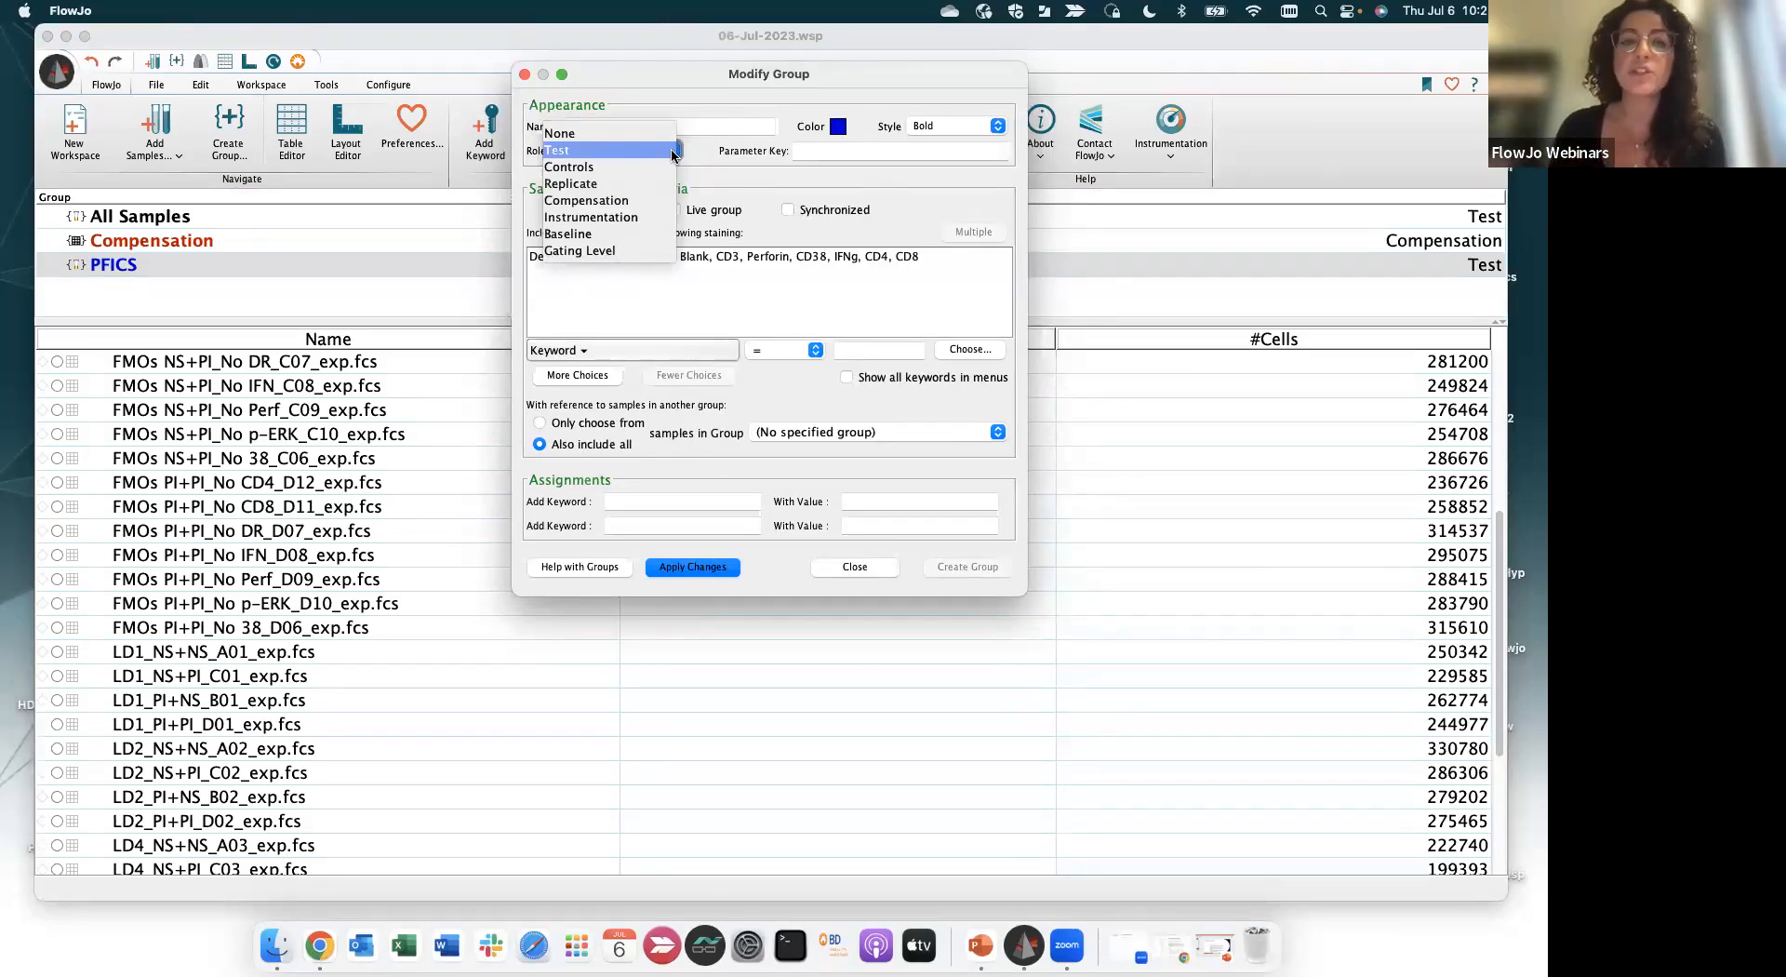
{"action": "left_click", "coordinate": [673, 153]}
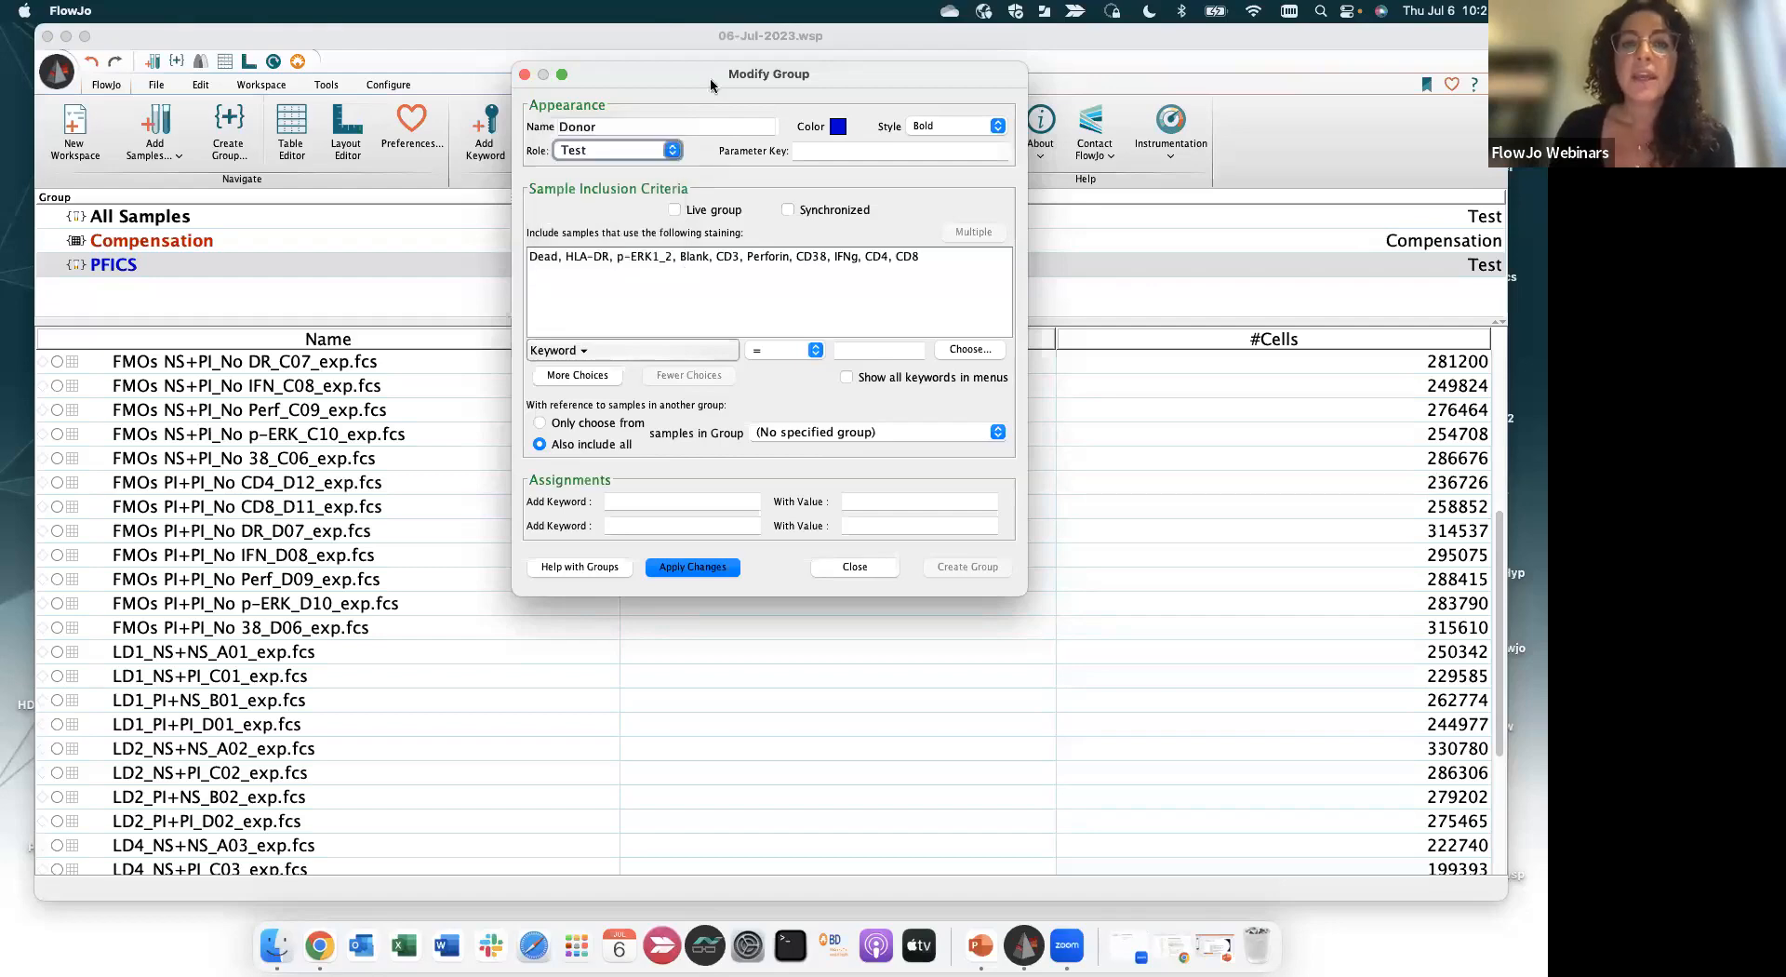
{"action": "left_click_drag", "start_coordinate": [694, 74], "coordinate": [692, 79]}
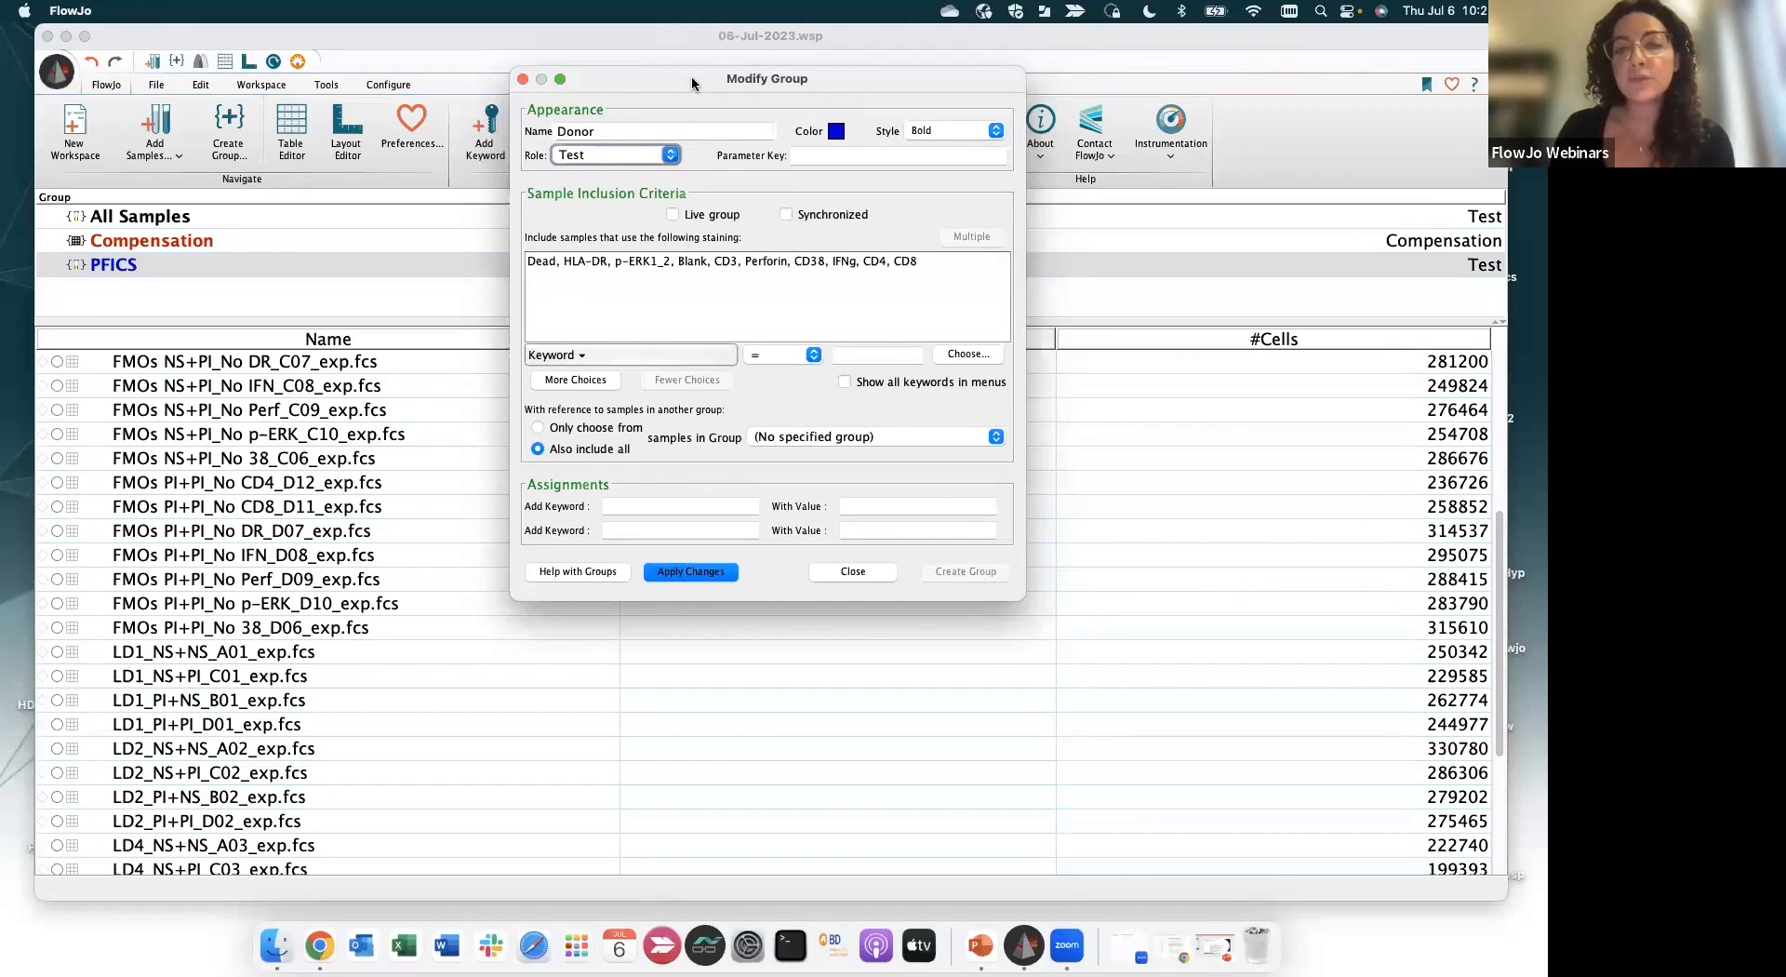
Restrict the Donor group to samples whose $FIL keyword contains LD, apply the changes, and close the group properties
{"action": "left_click", "coordinate": [655, 354]}
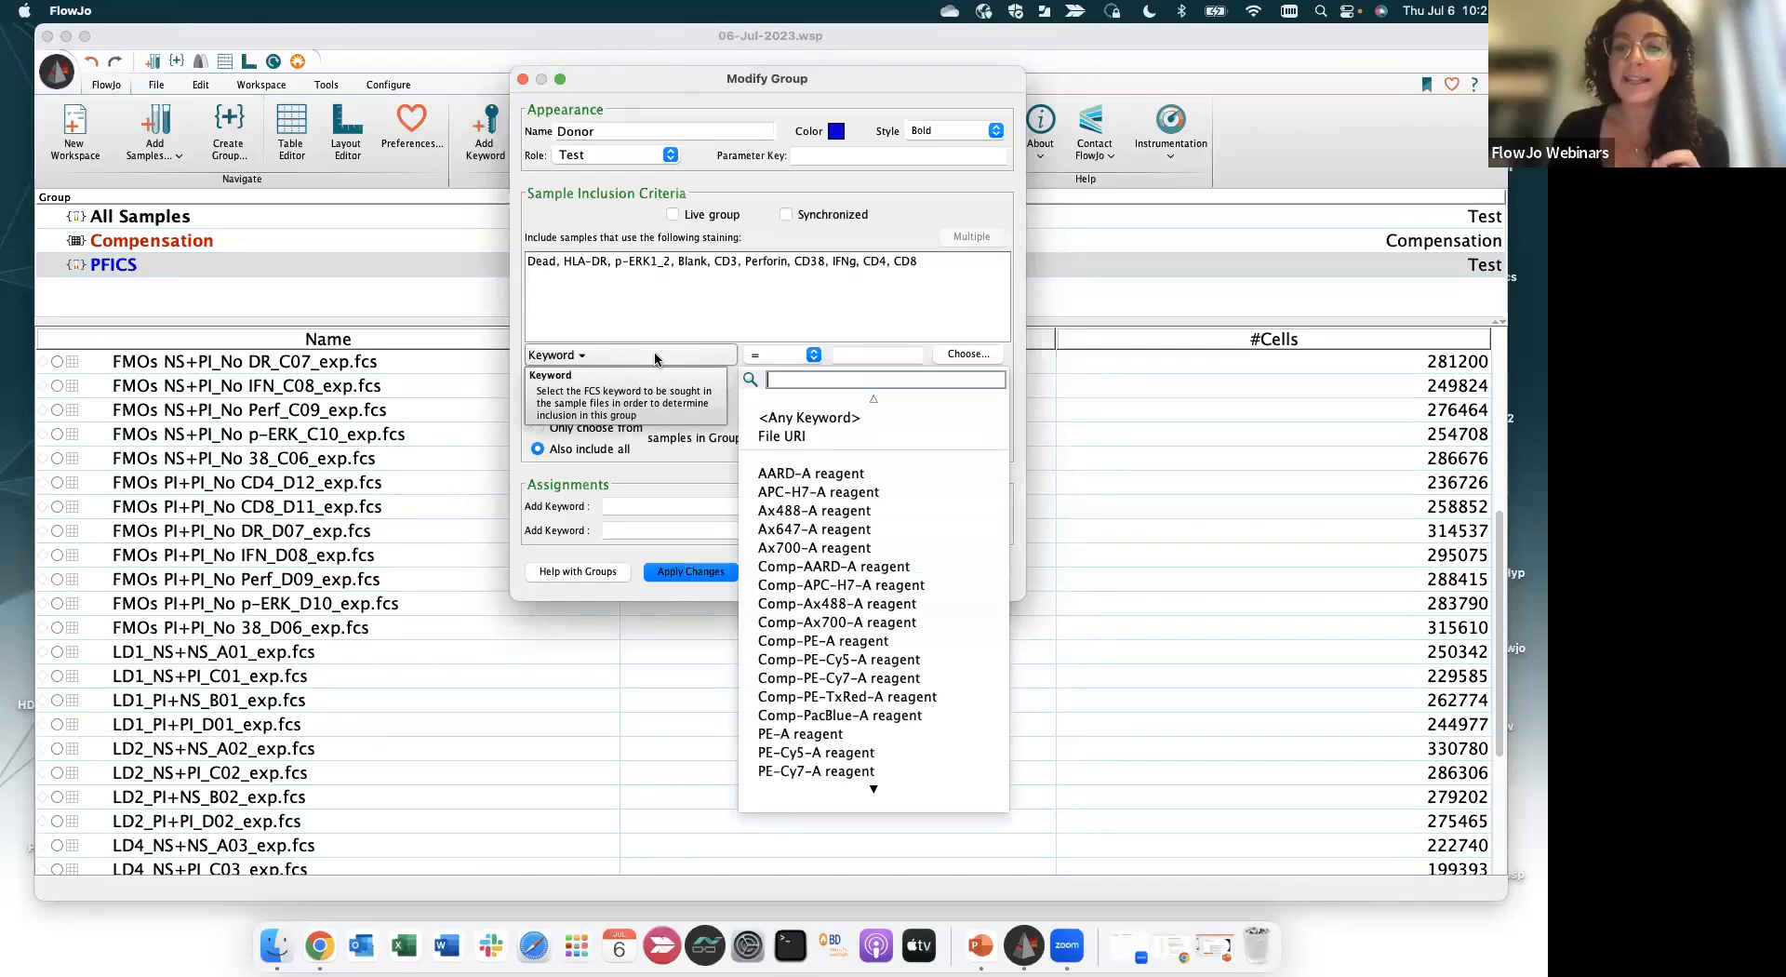
{"action": "left_click", "coordinate": [655, 350]}
{"action": "left_click", "coordinate": [655, 350]}
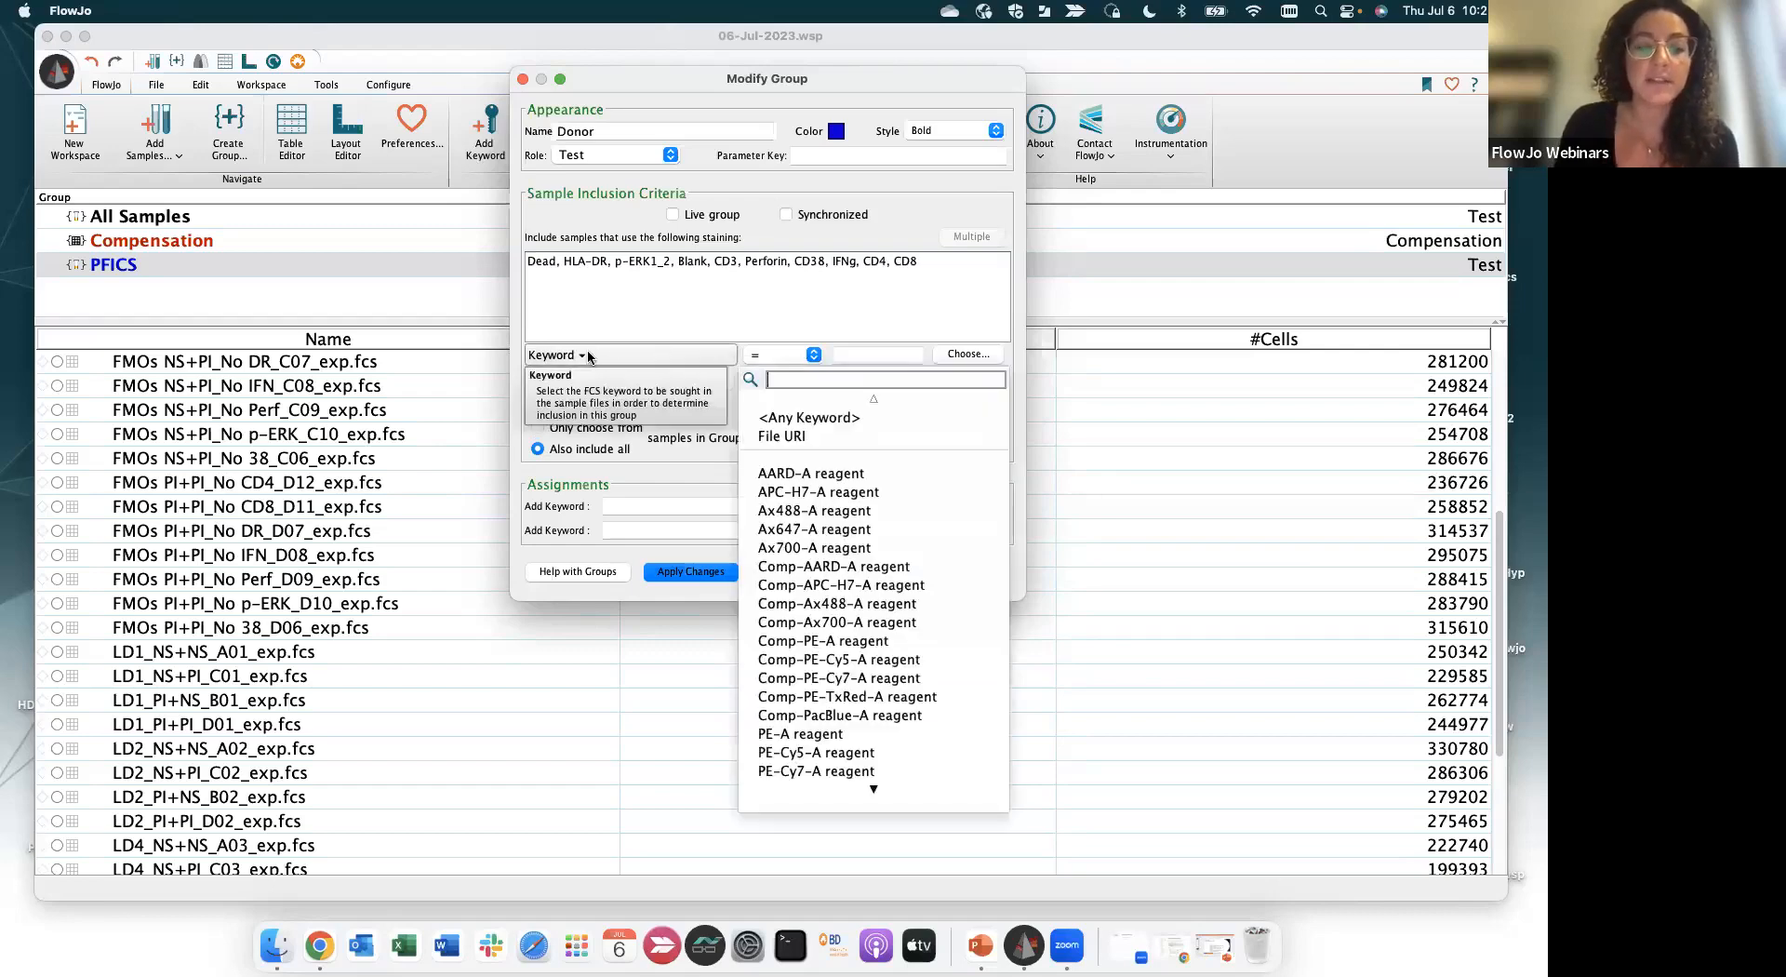
{"action": "type", "text": "$fil"}
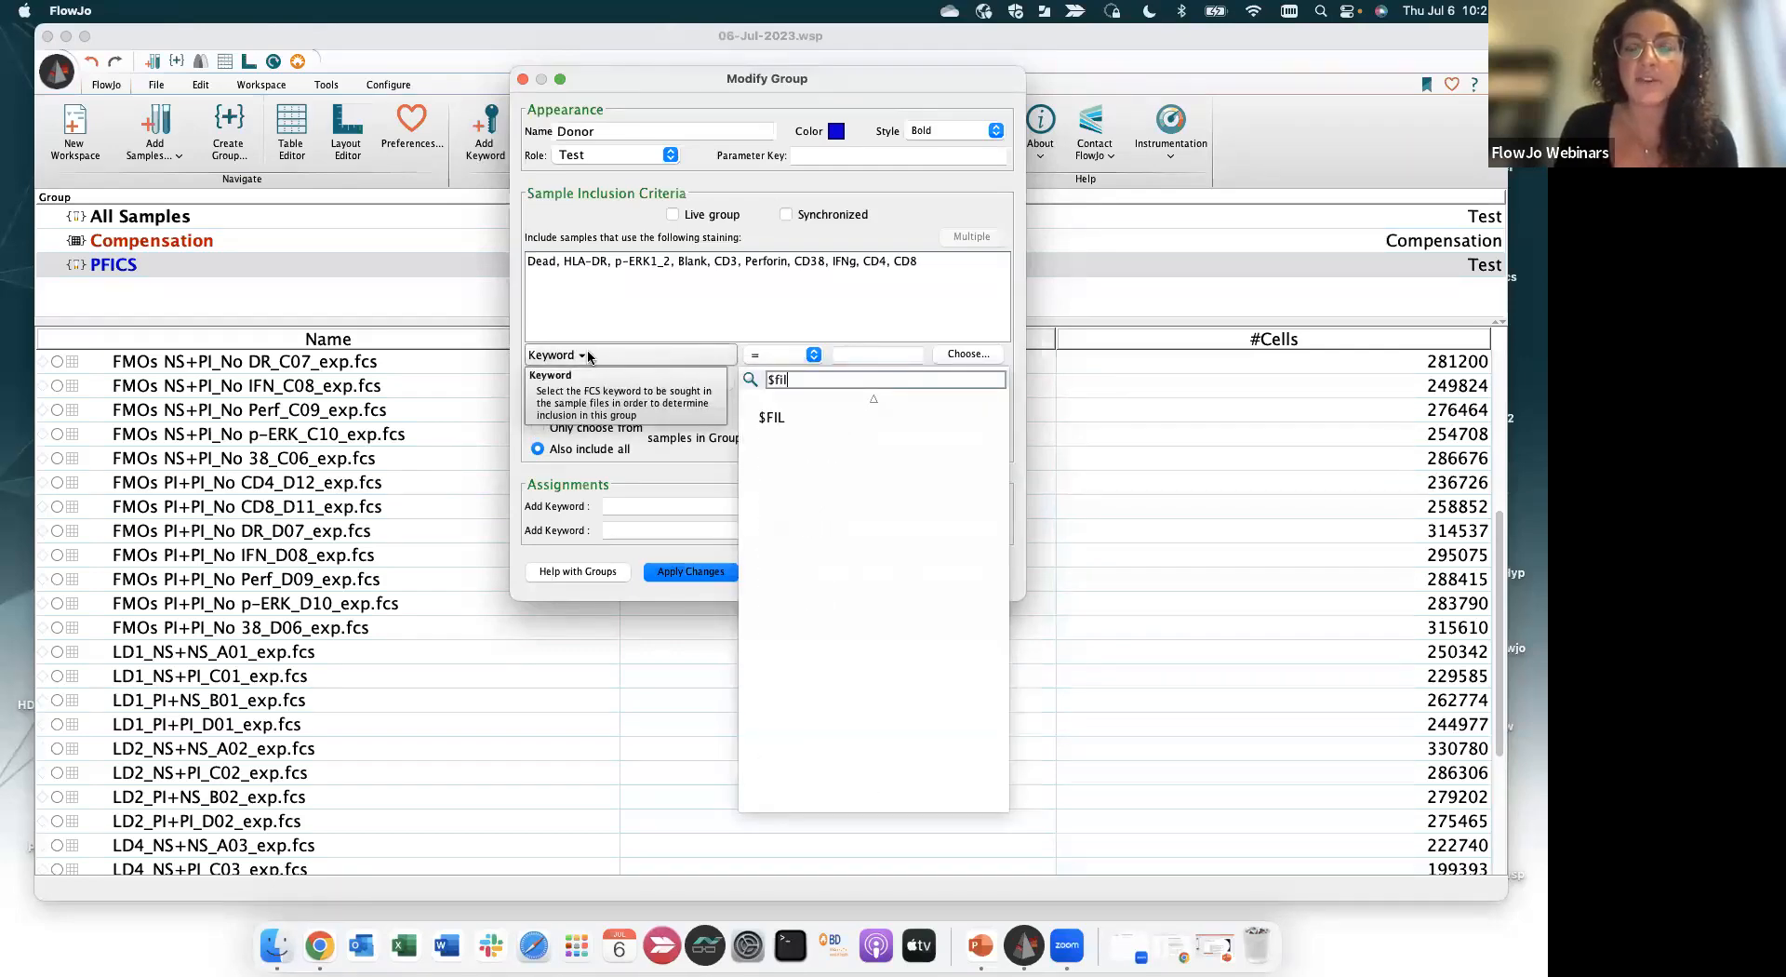
{"action": "left_click", "coordinate": [808, 421]}
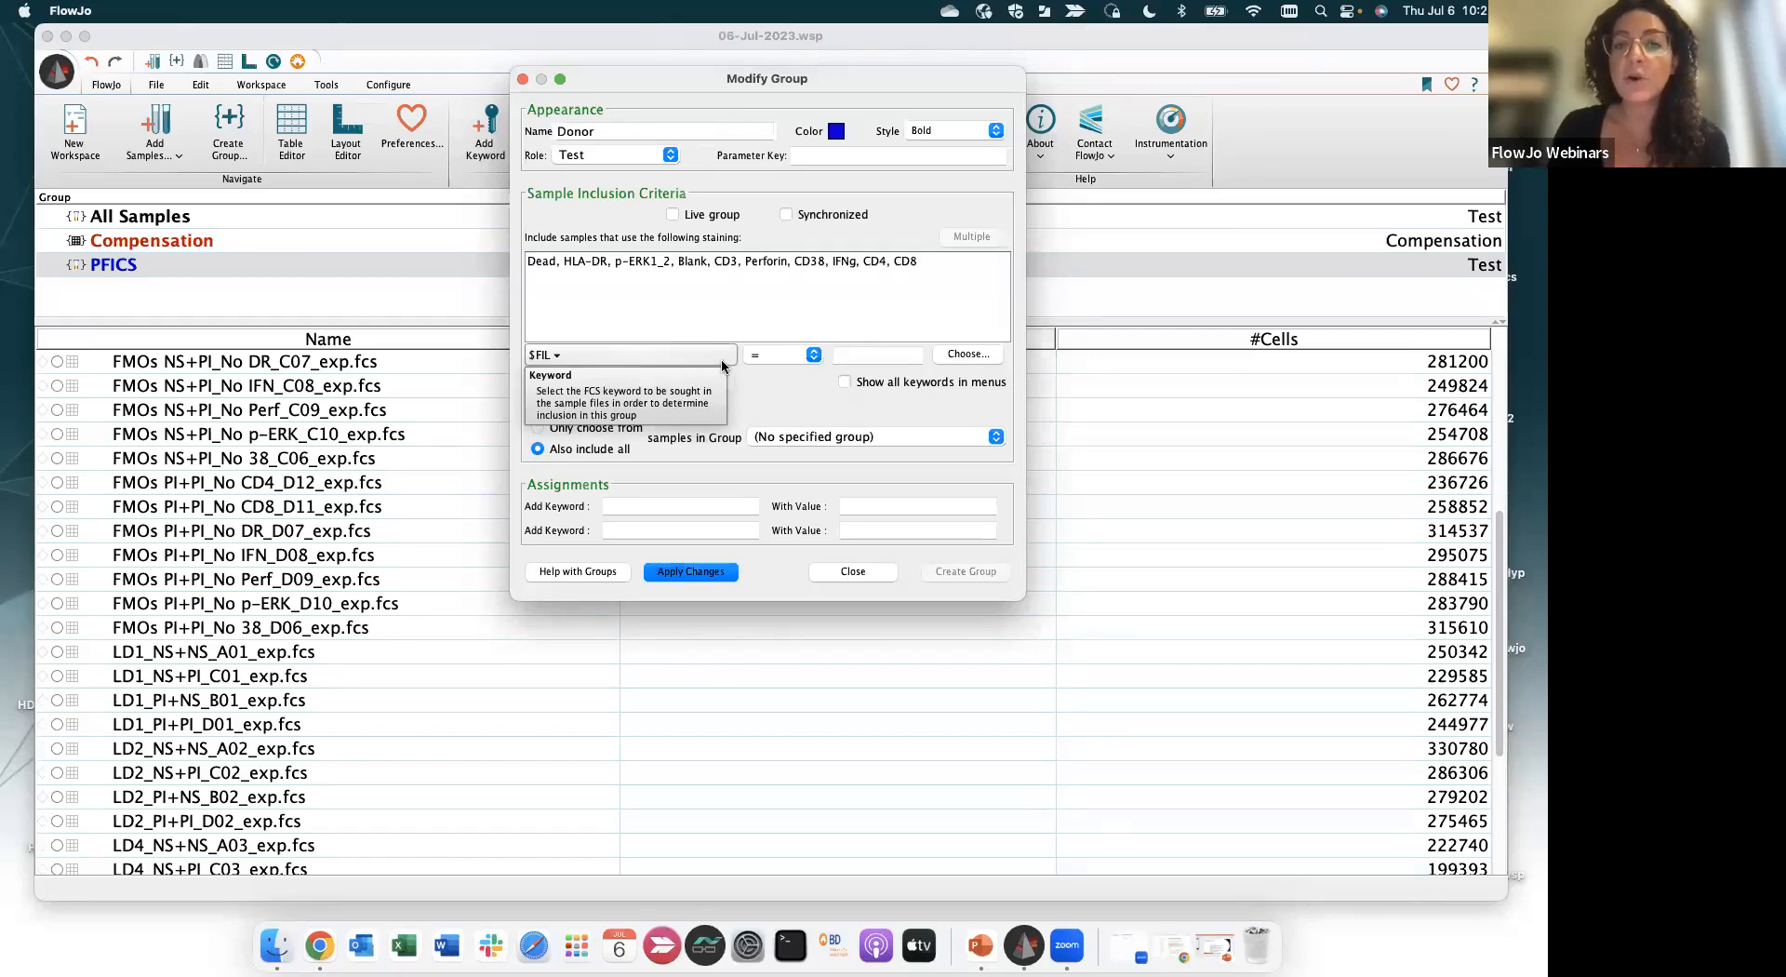
{"action": "left_click", "coordinate": [808, 358]}
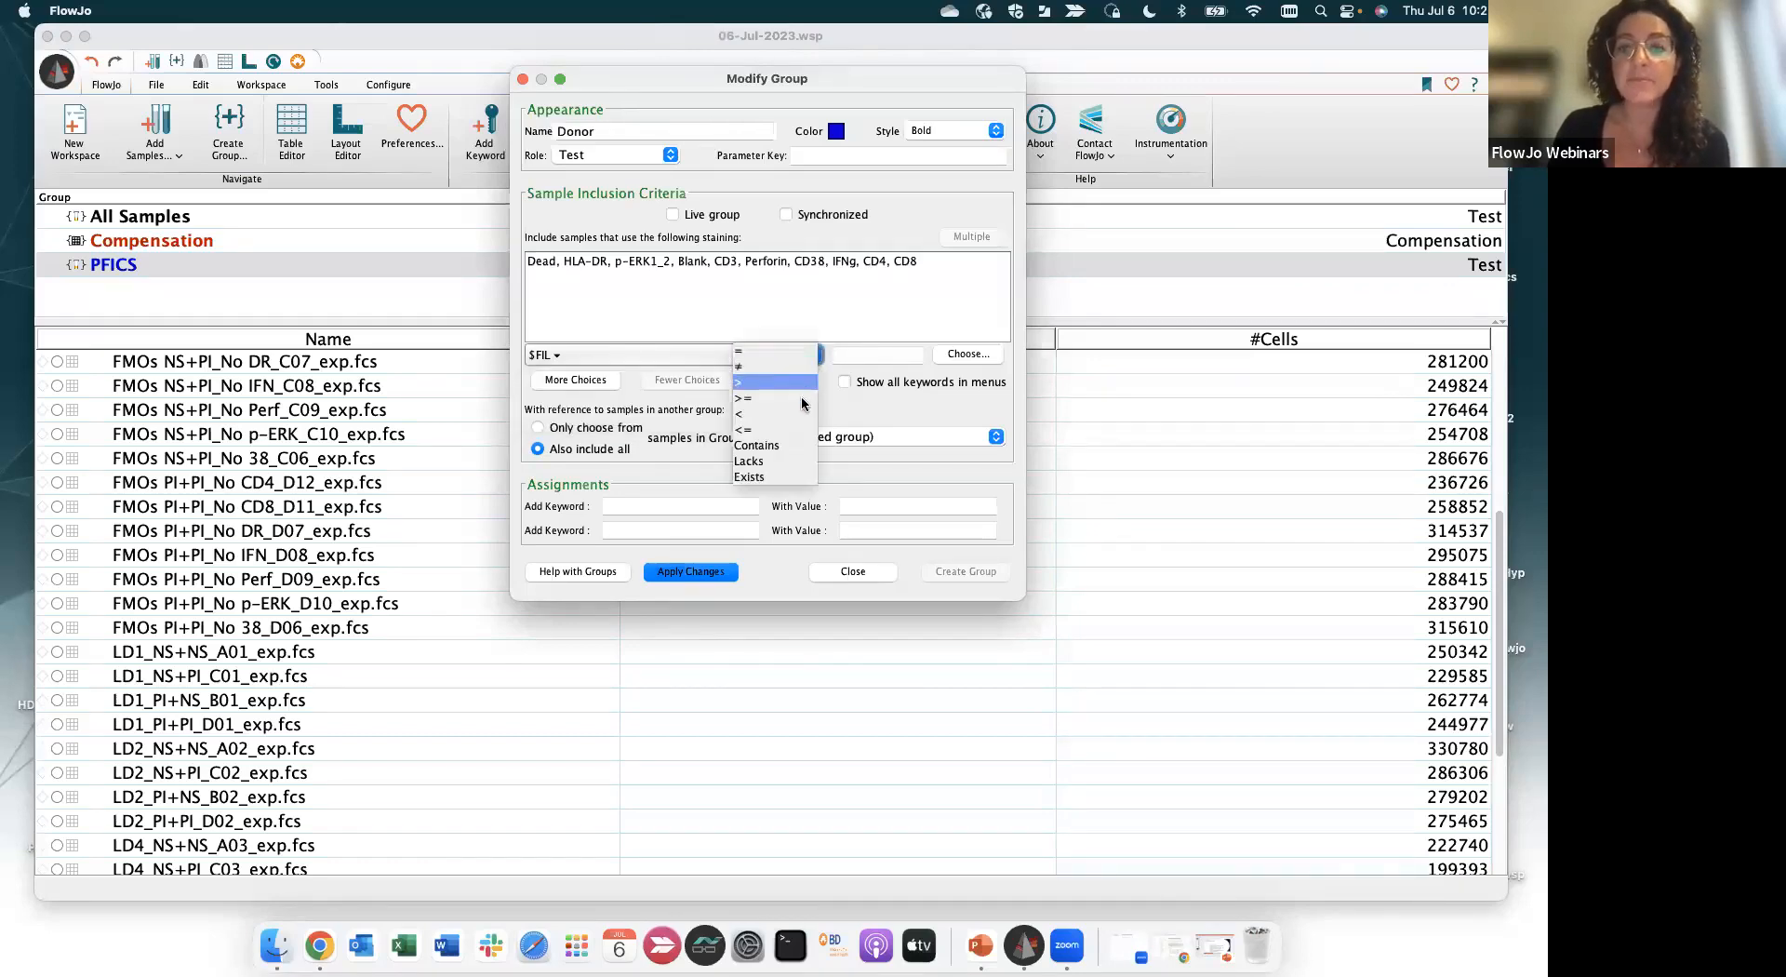
{"action": "left_click", "coordinate": [796, 446]}
{"action": "left_click", "coordinate": [863, 355]}
{"action": "type", "text": "LD"}
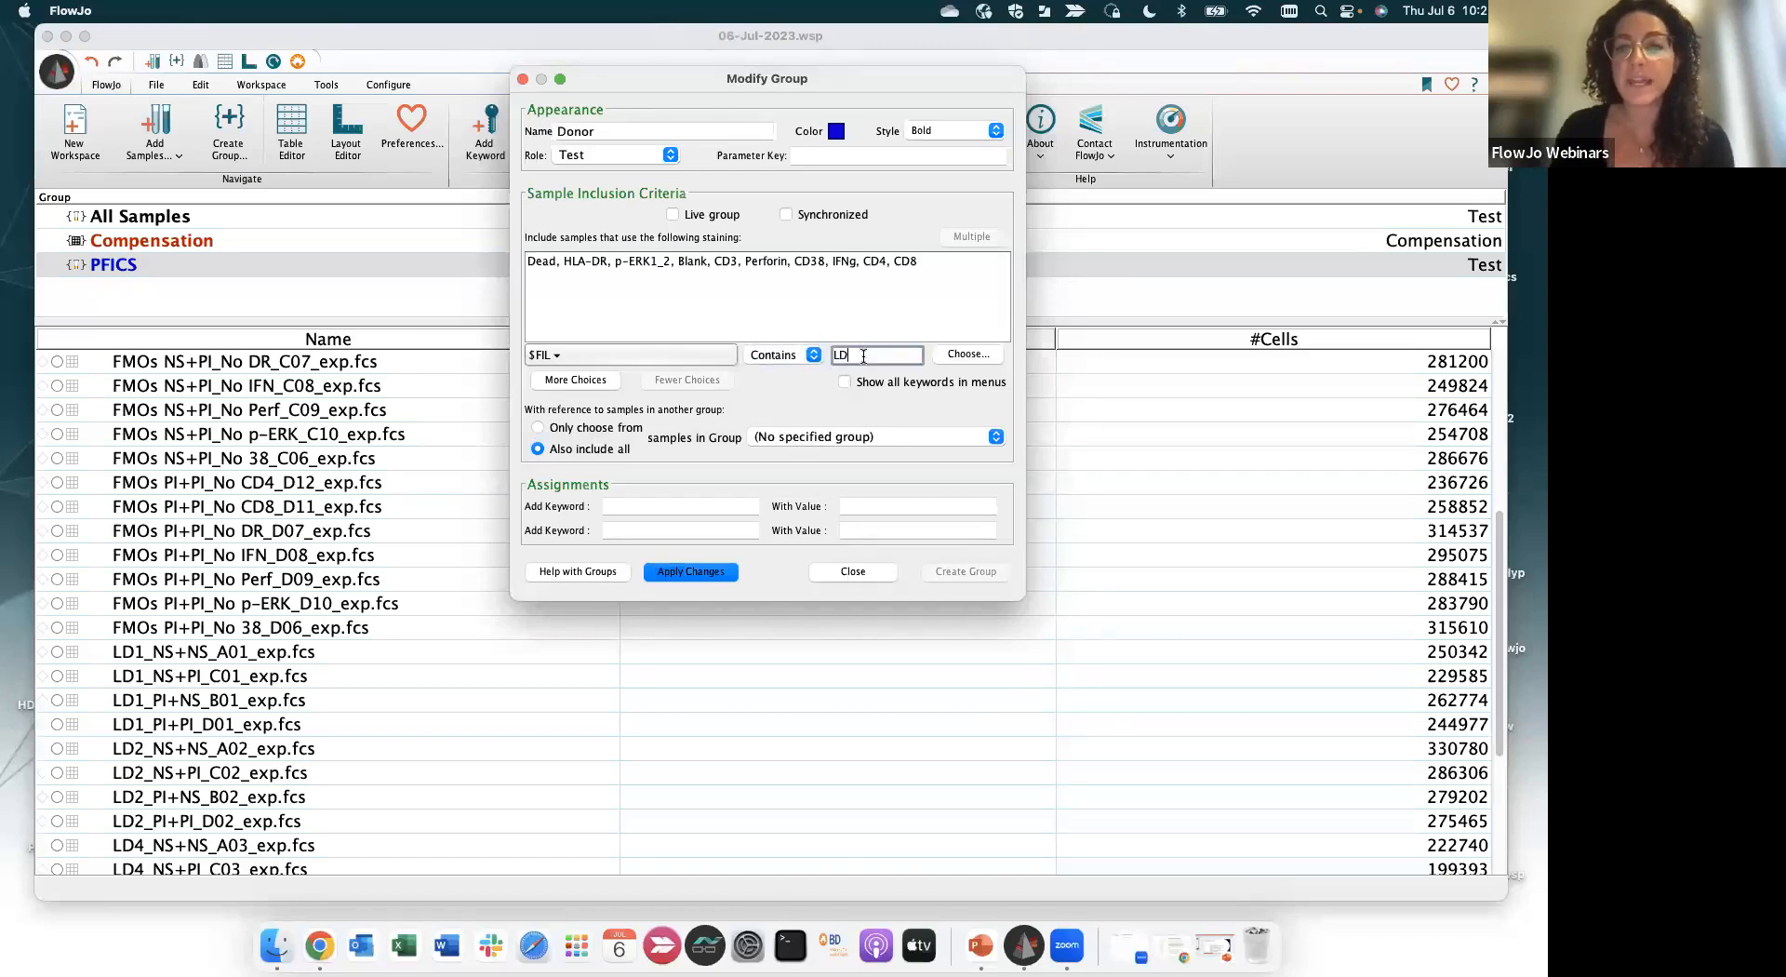
{"action": "left_click", "coordinate": [716, 572]}
{"action": "left_click", "coordinate": [859, 570]}
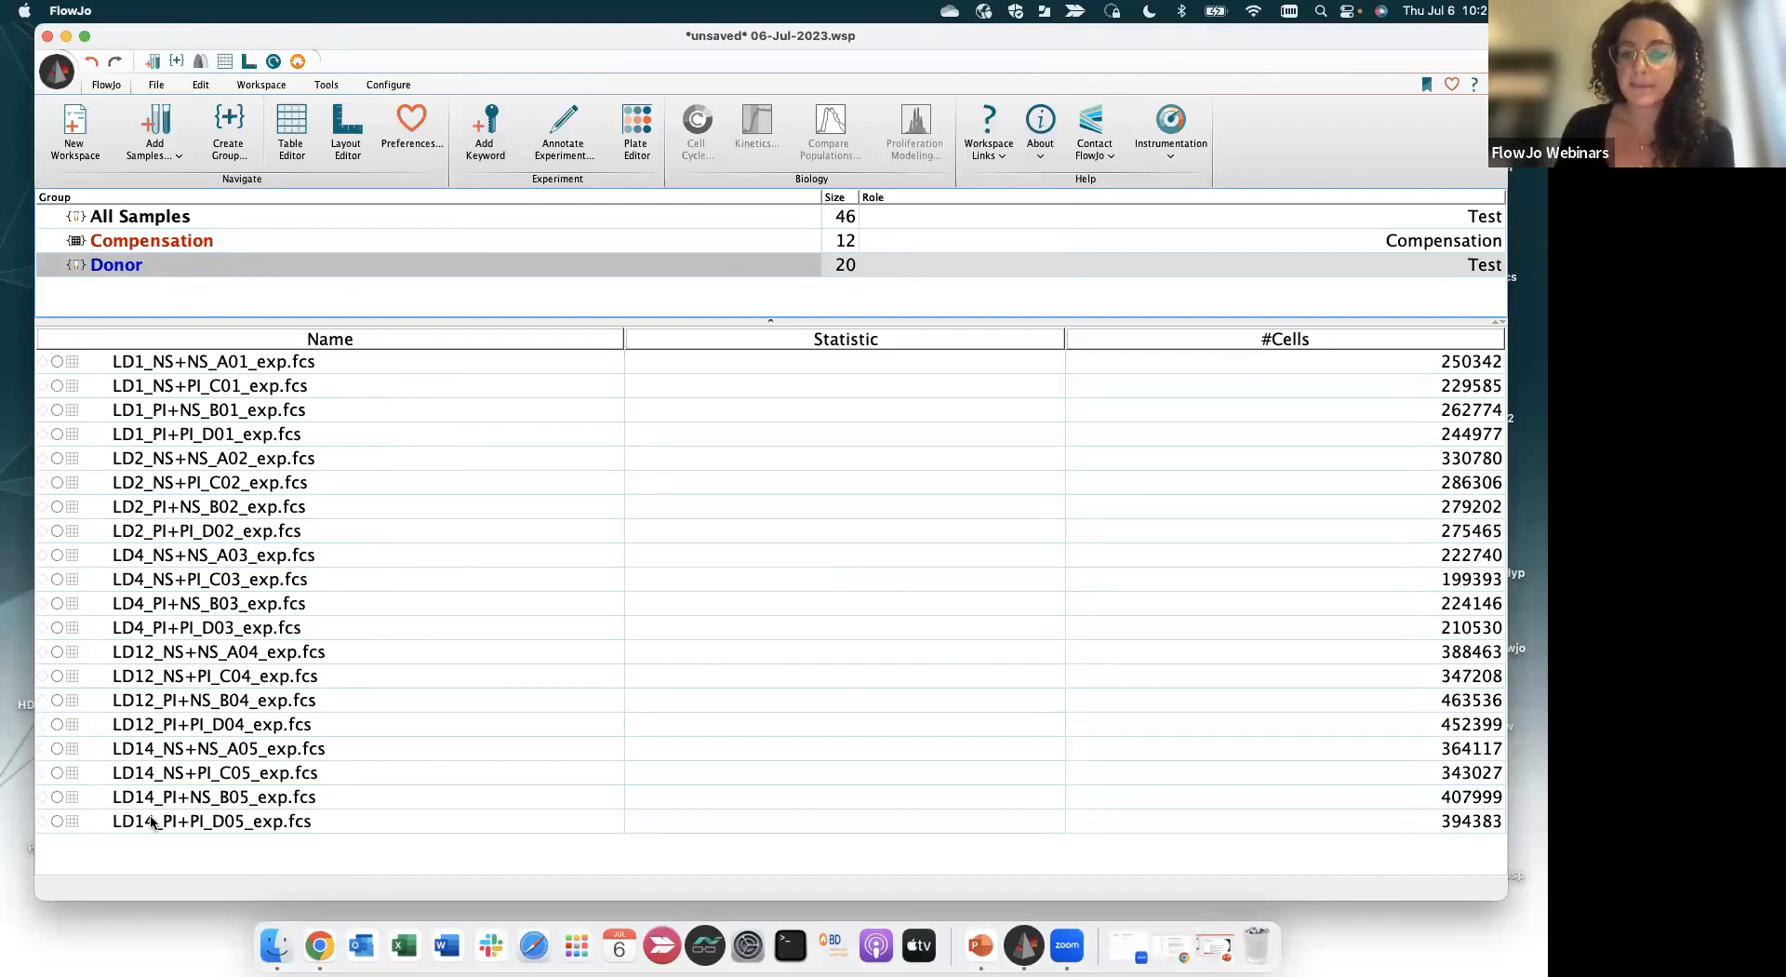
Create a new group named FMO with the role Controls and close the group dialog
{"action": "left_click", "coordinate": [232, 139]}
{"action": "left_click", "coordinate": [643, 104]}
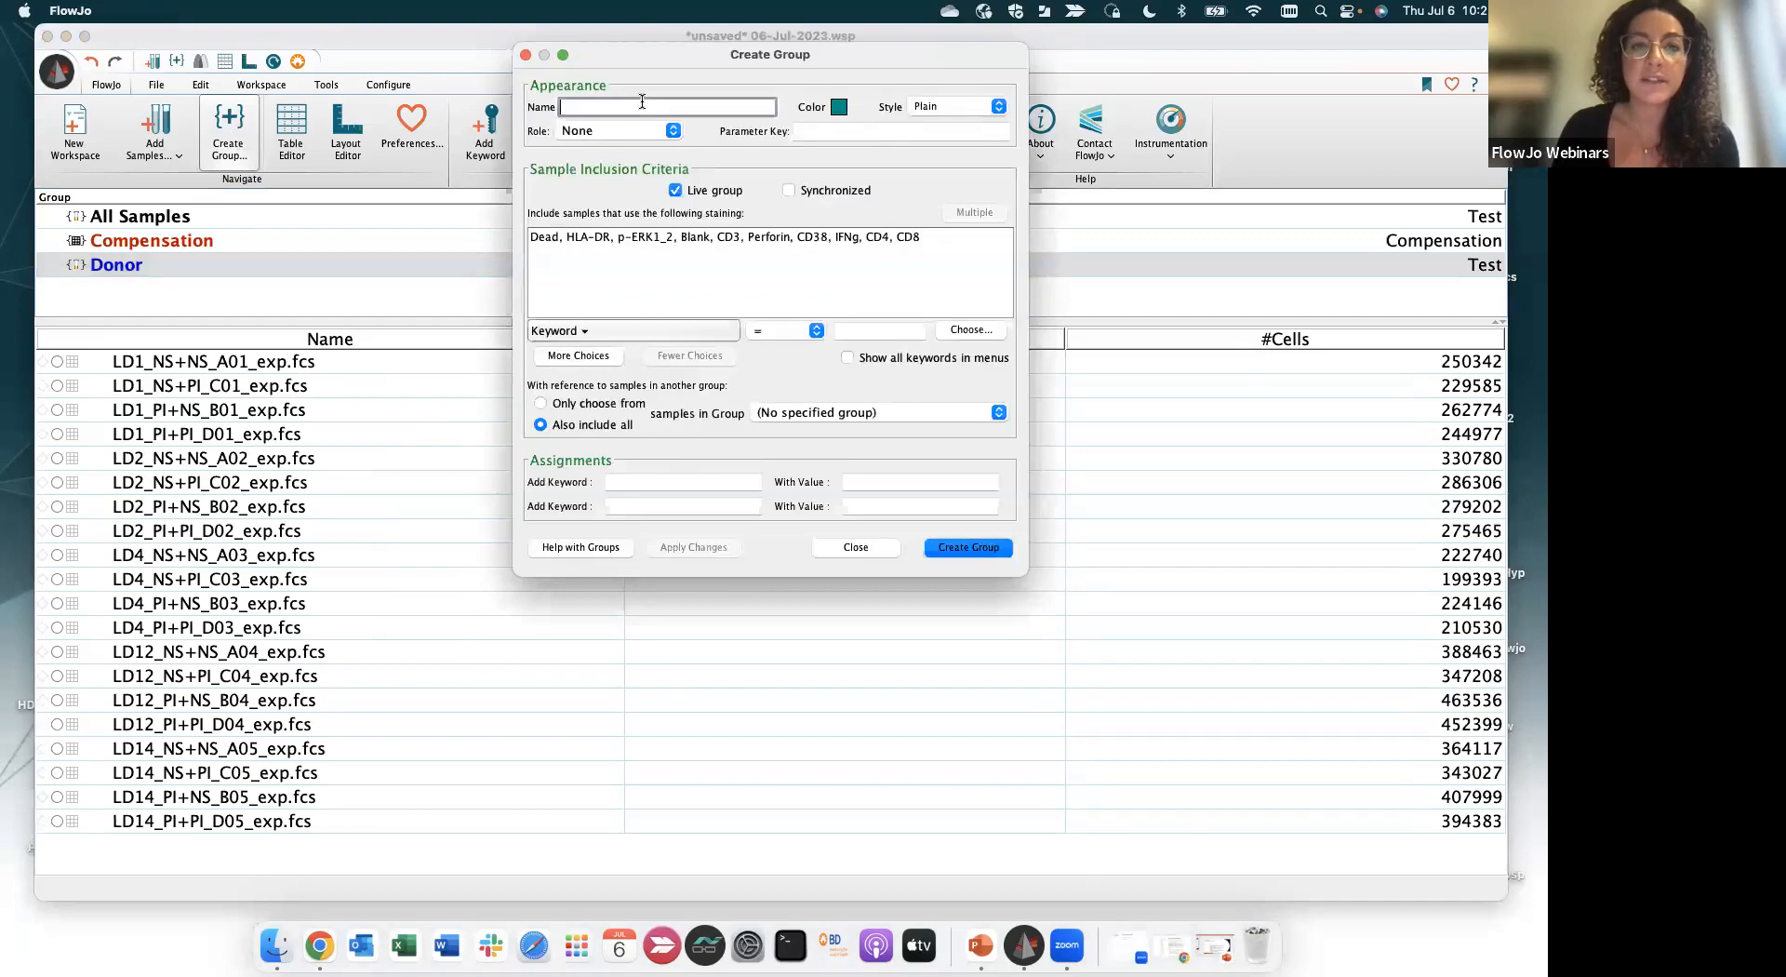
{"action": "type", "text": "FMO"}
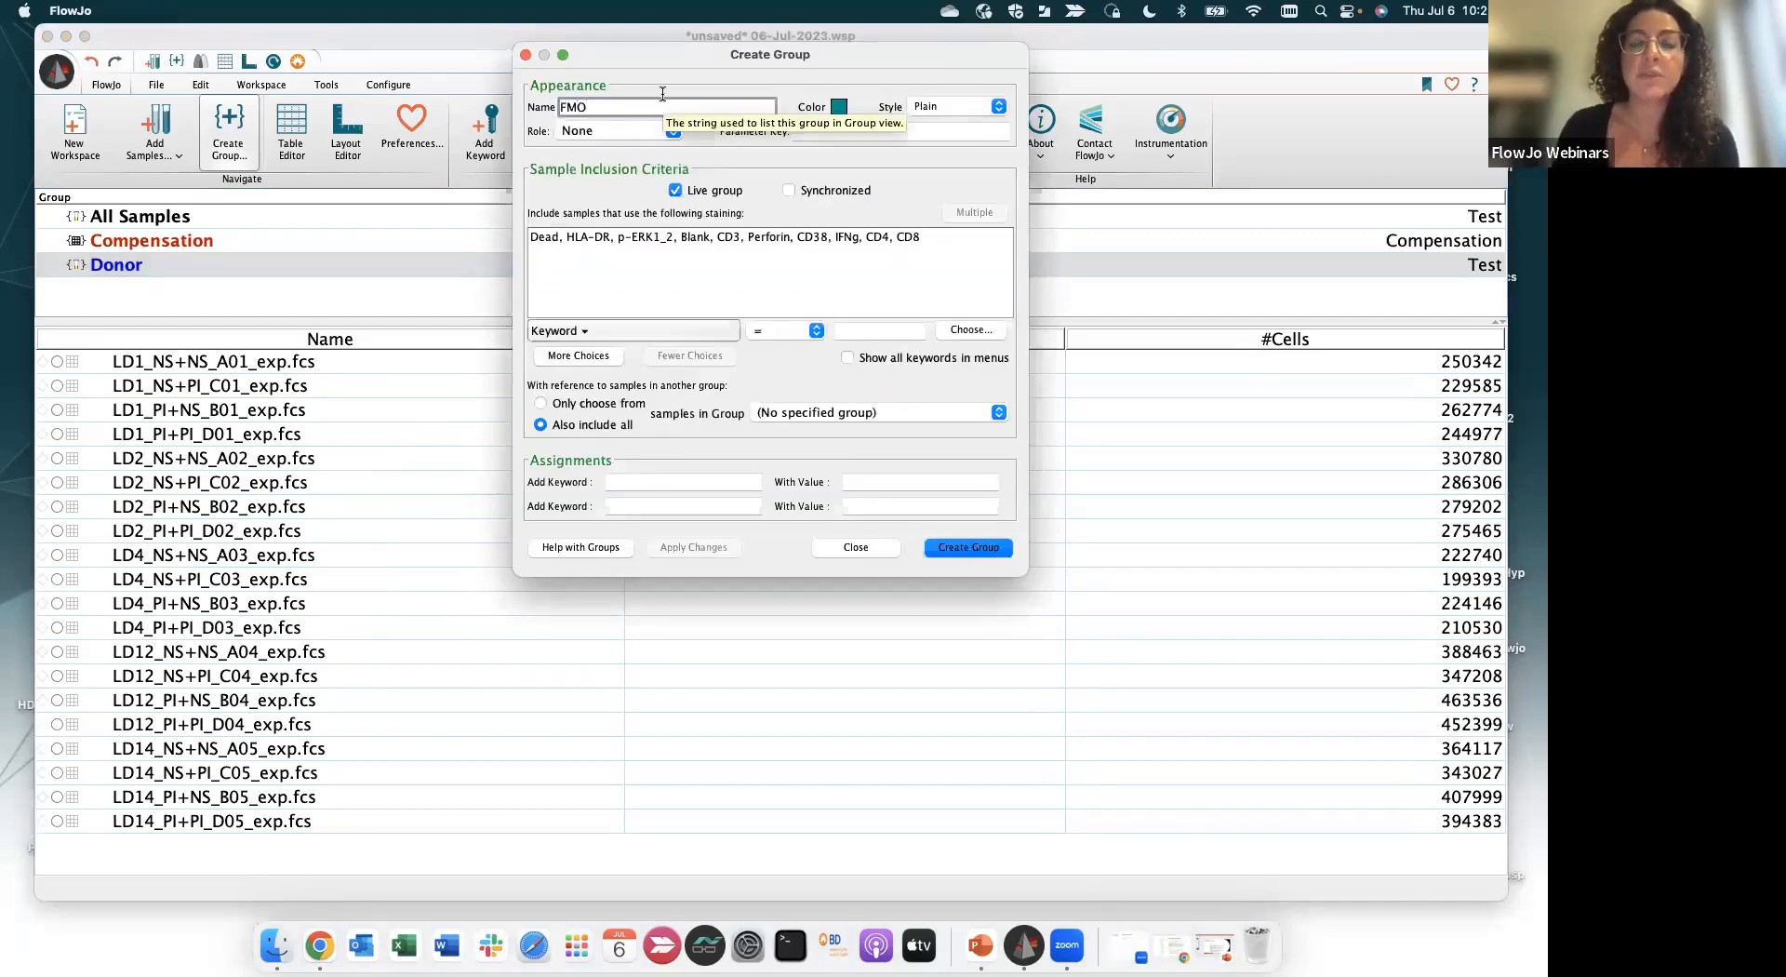
{"action": "left_click", "coordinate": [671, 135]}
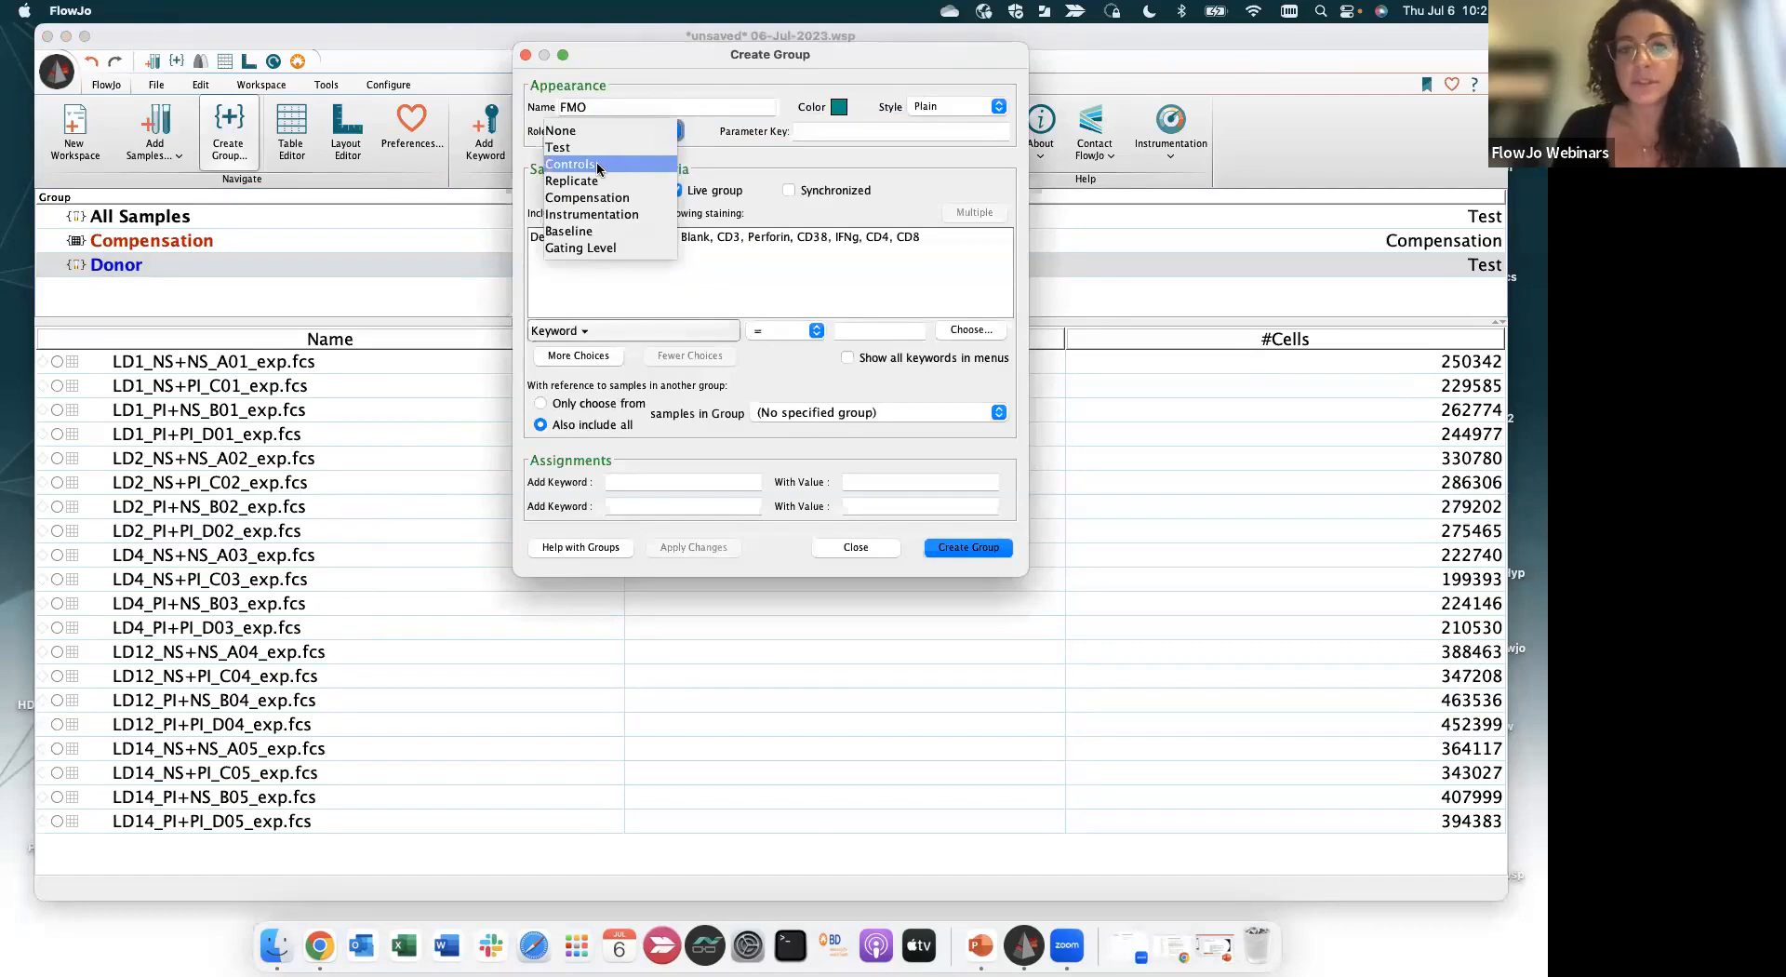
{"action": "left_click", "coordinate": [599, 166]}
{"action": "left_click", "coordinate": [967, 549]}
{"action": "left_click", "coordinate": [854, 547]}
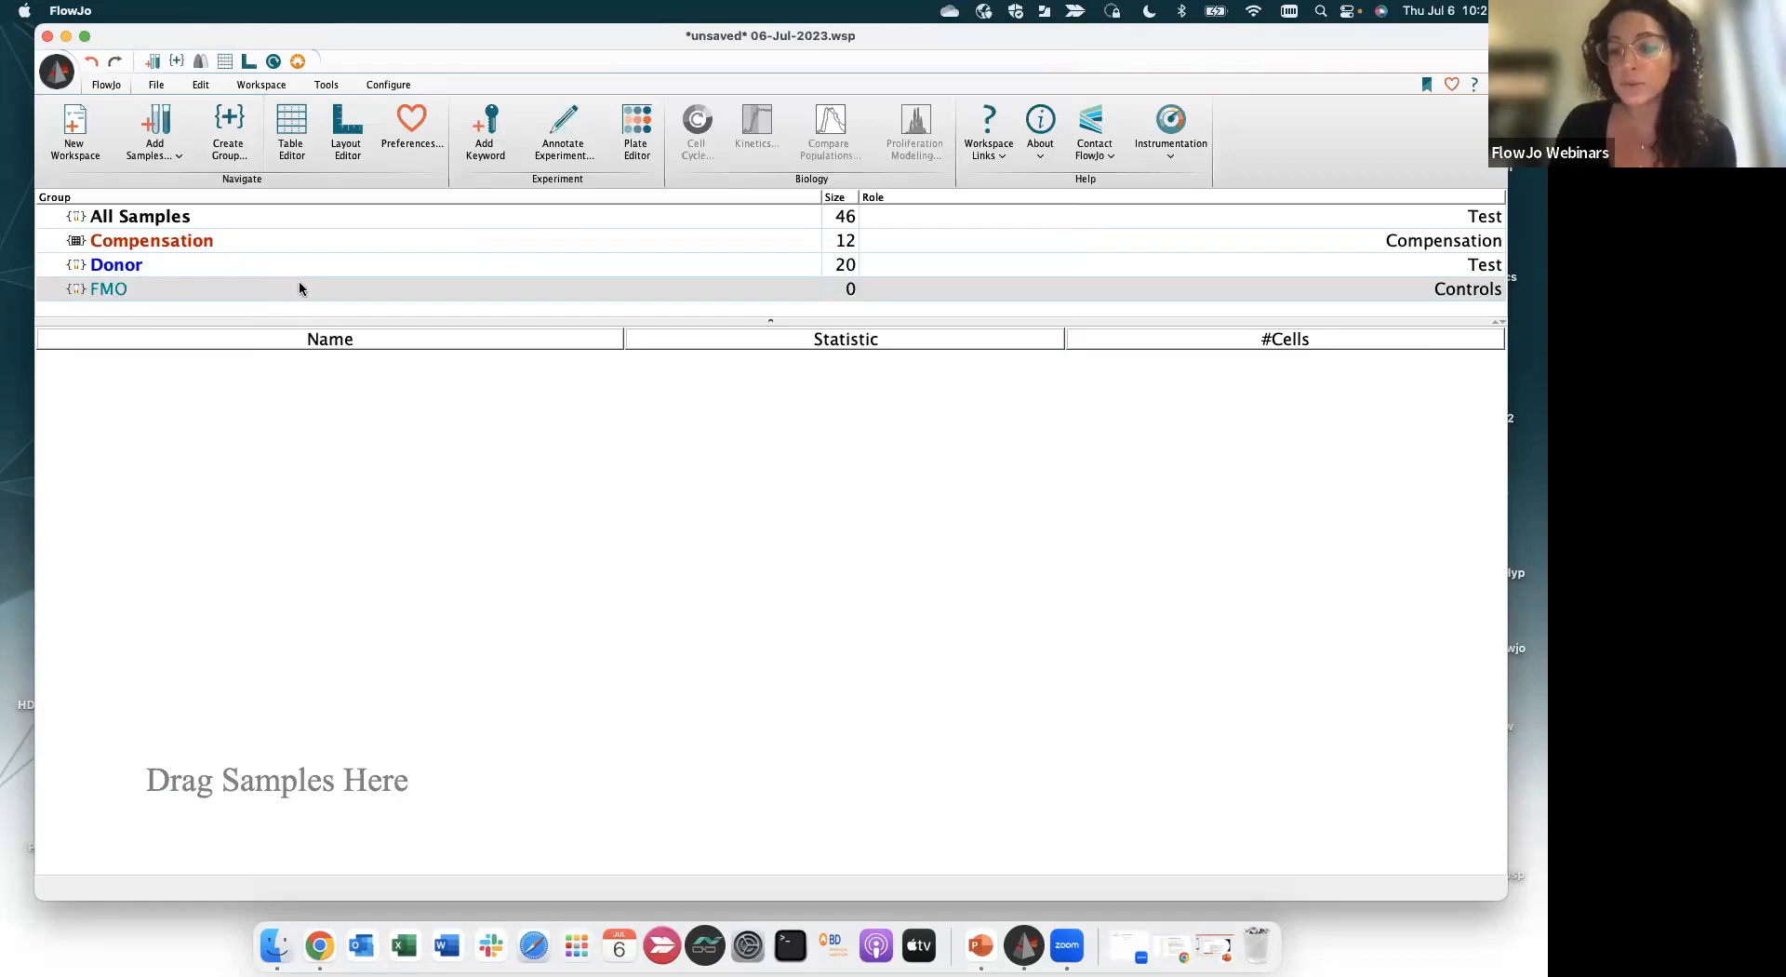
Add all the FMOs NS+PI and PI+PI samples from All Samples to the FMO group
{"action": "left_click", "coordinate": [201, 219]}
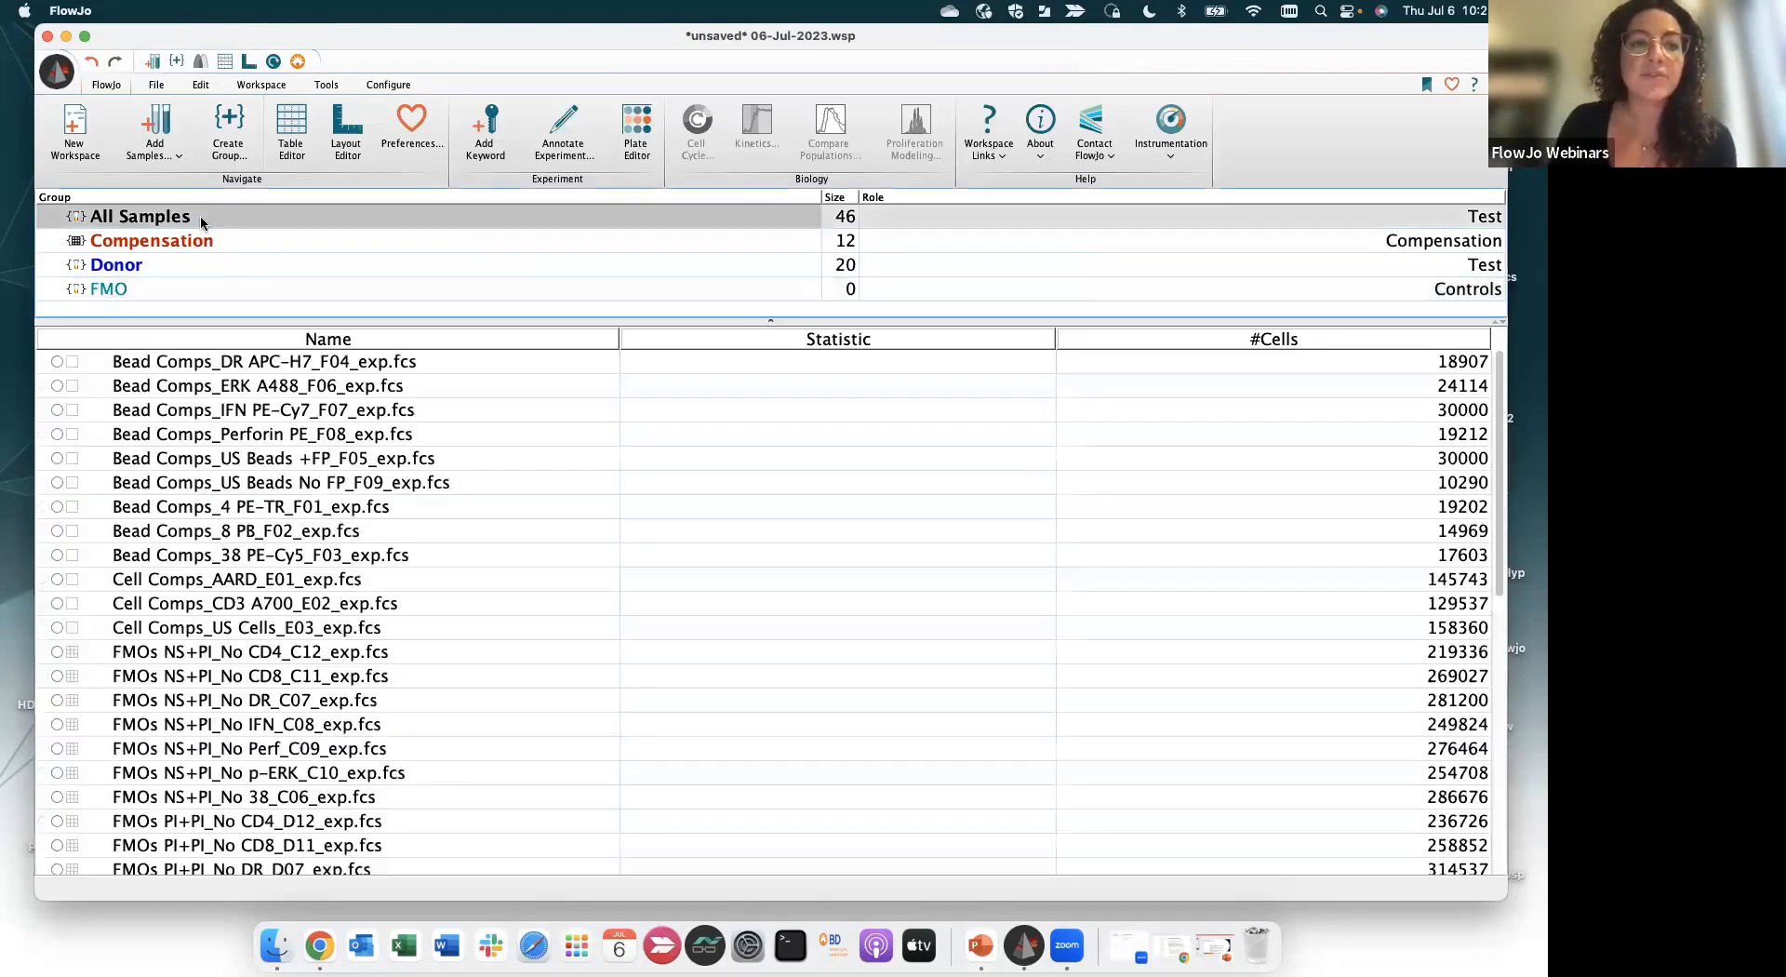
{"action": "scroll", "coordinate": [210, 544], "scroll_direction": "down", "scroll_amount": 5}
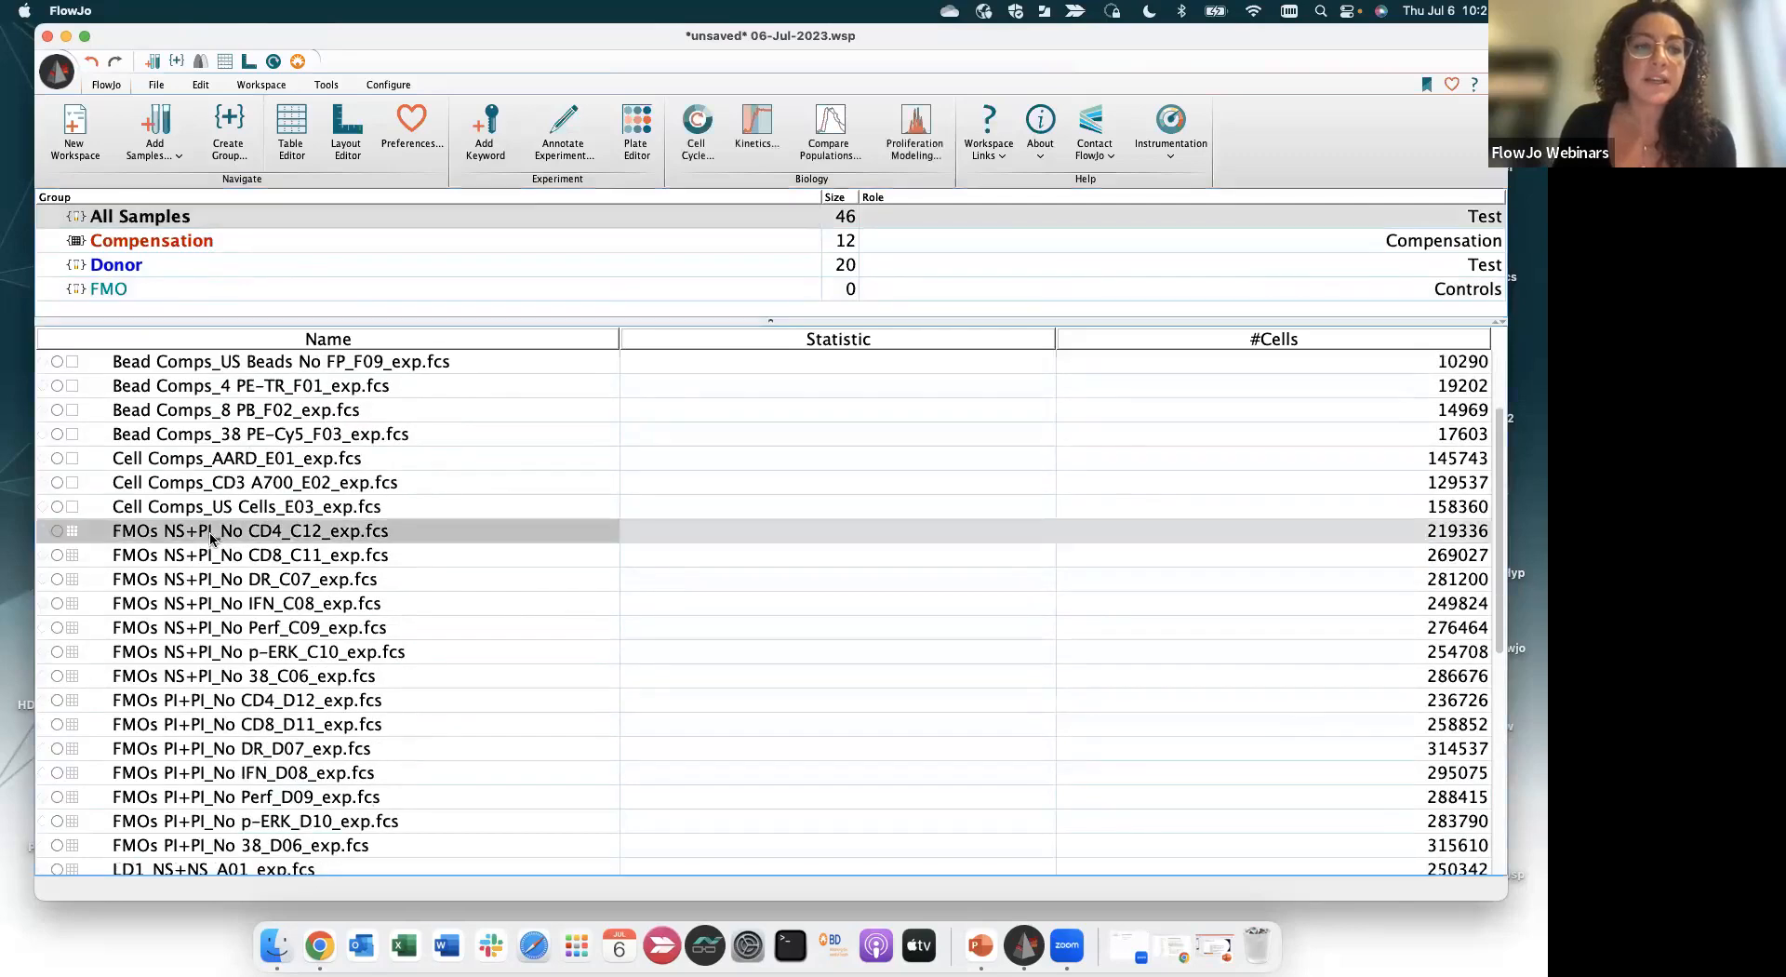
{"action": "scroll", "coordinate": [210, 544], "scroll_direction": "down", "scroll_amount": 5}
{"action": "scroll", "coordinate": [209, 547], "scroll_direction": "up", "scroll_amount": 1}
{"action": "left_click_drag", "start_coordinate": [209, 547], "coordinate": [143, 287]}
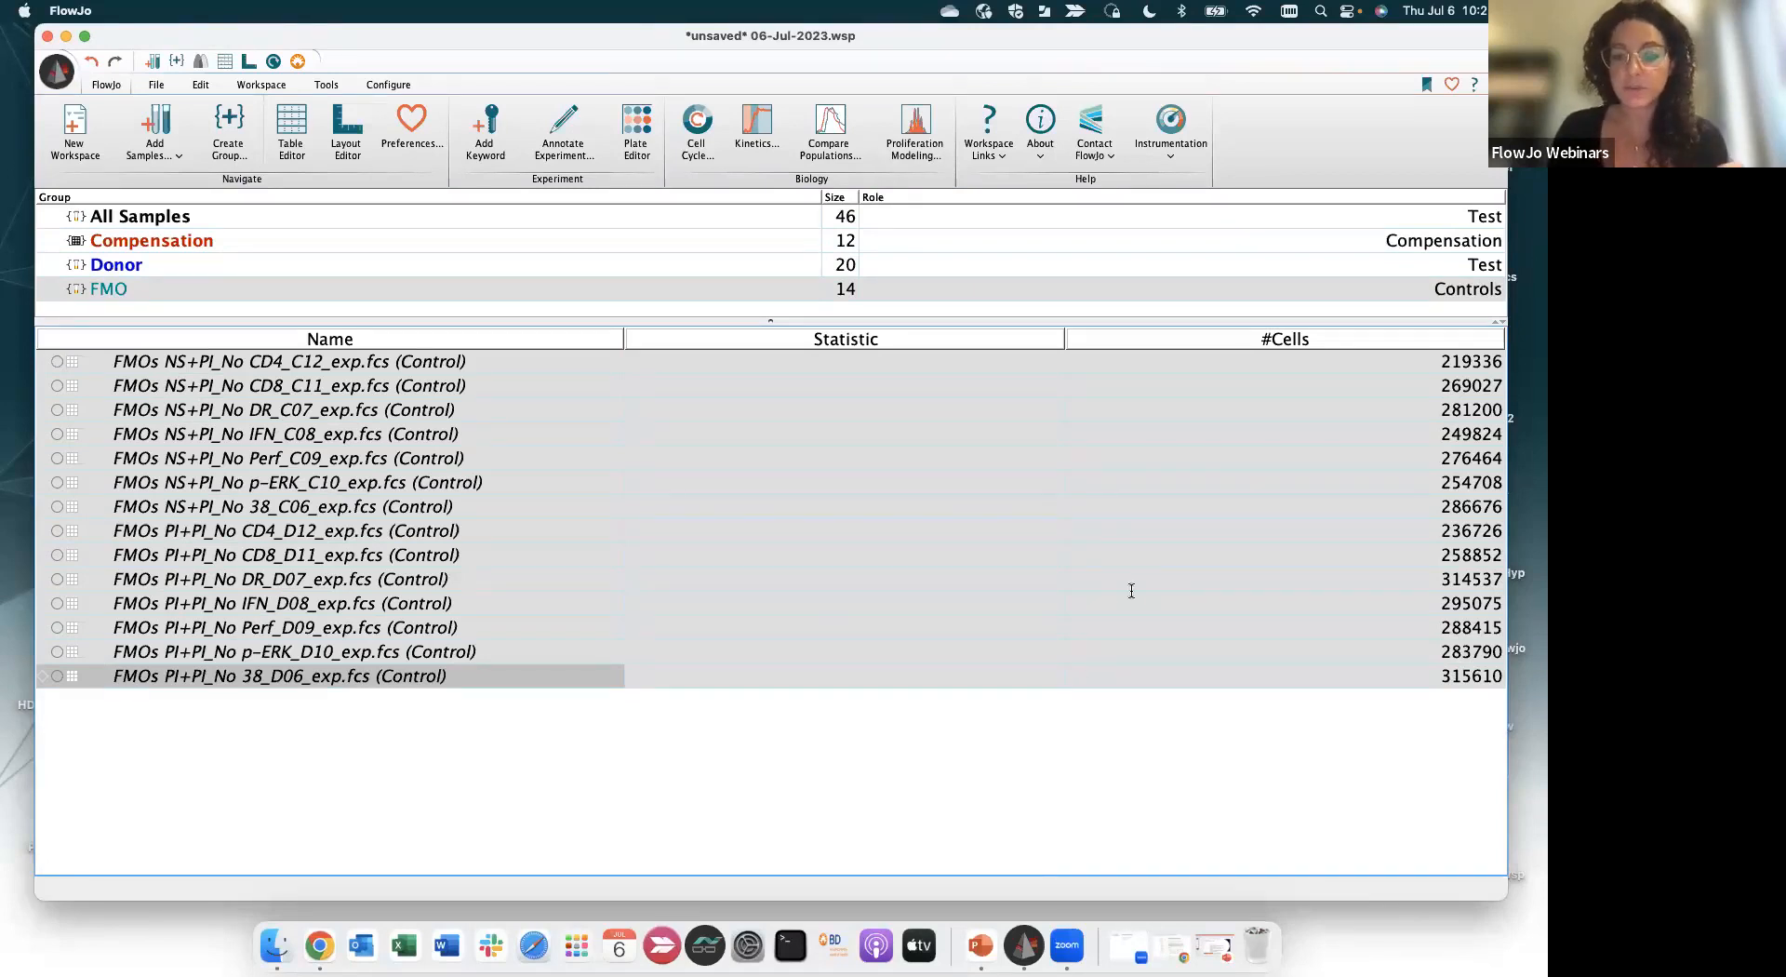
Add a keyword named DonorID to the samples in the Donor group
{"action": "left_click", "coordinate": [152, 267]}
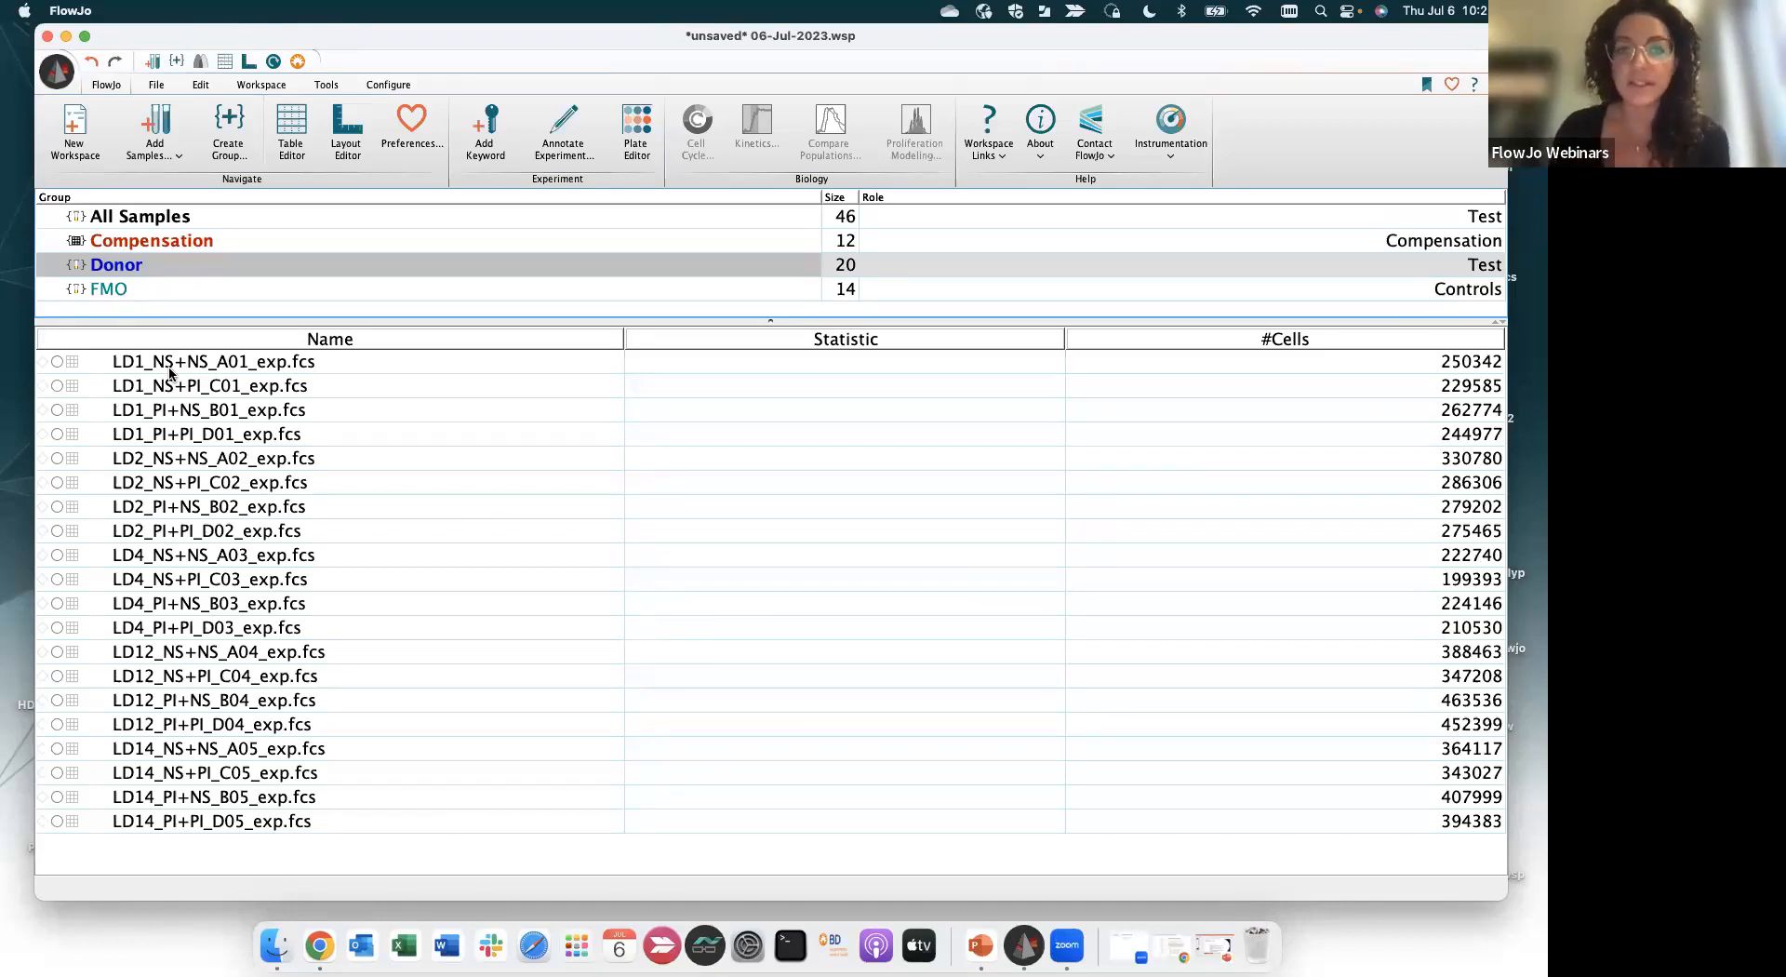
{"action": "left_click", "coordinate": [487, 143]}
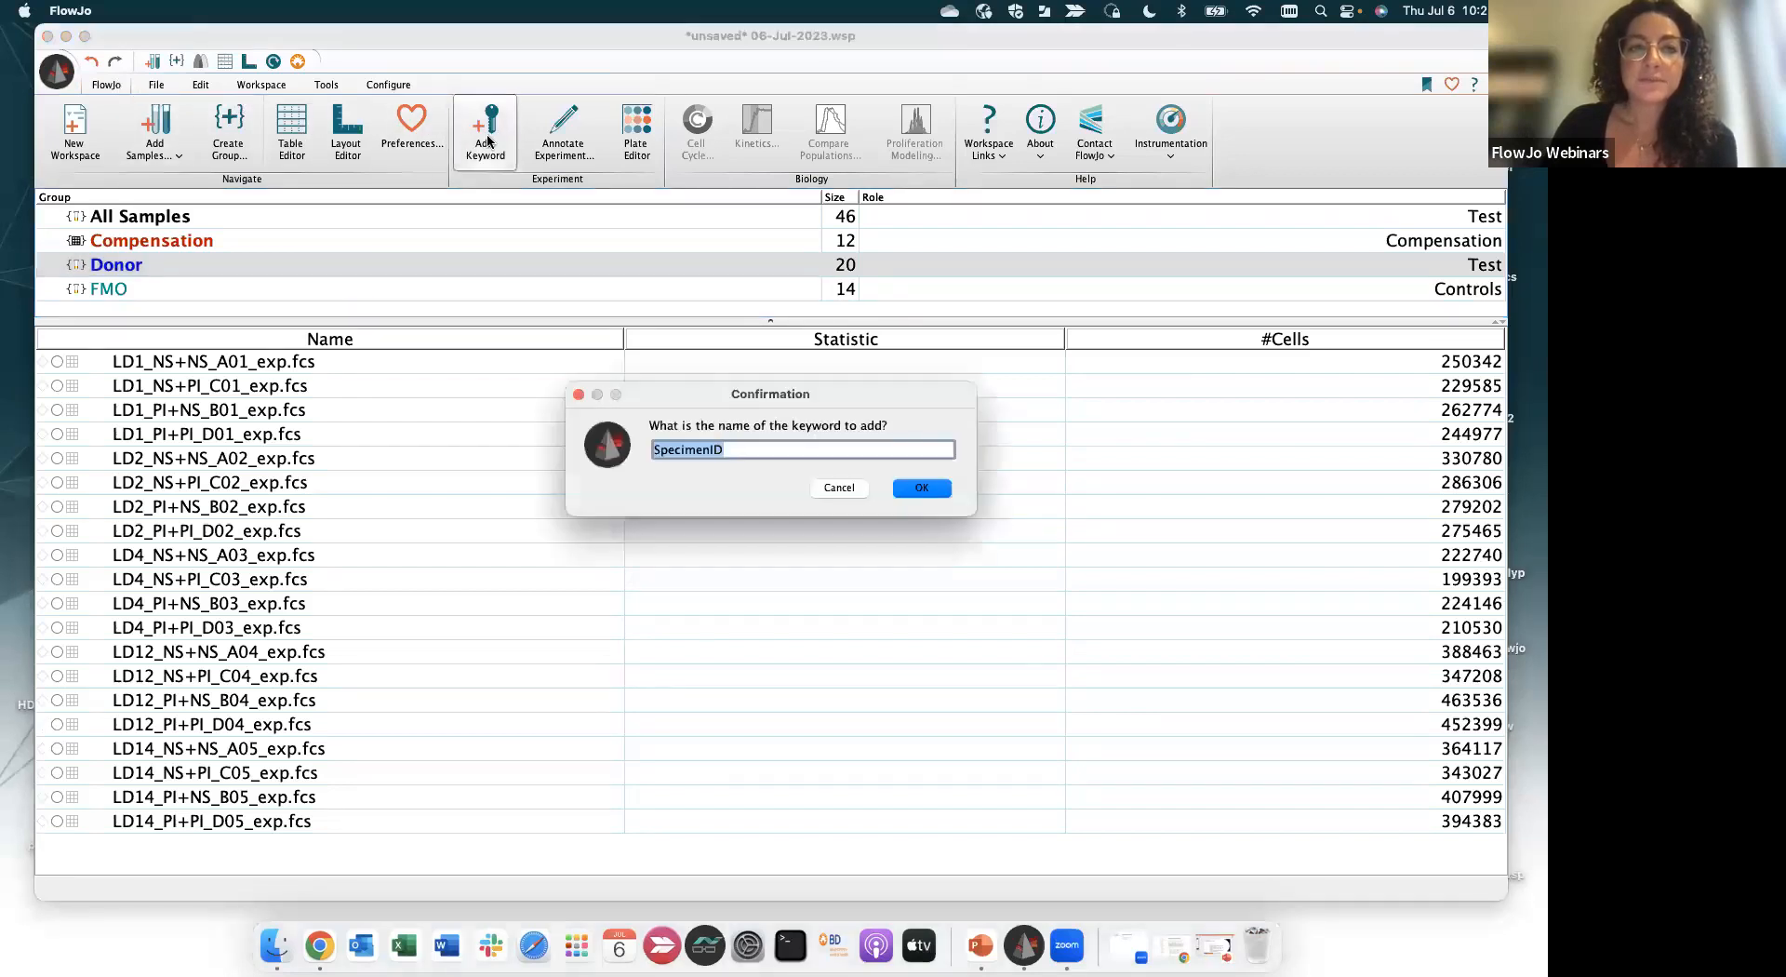
{"action": "left_click_drag", "start_coordinate": [712, 394], "coordinate": [707, 344]}
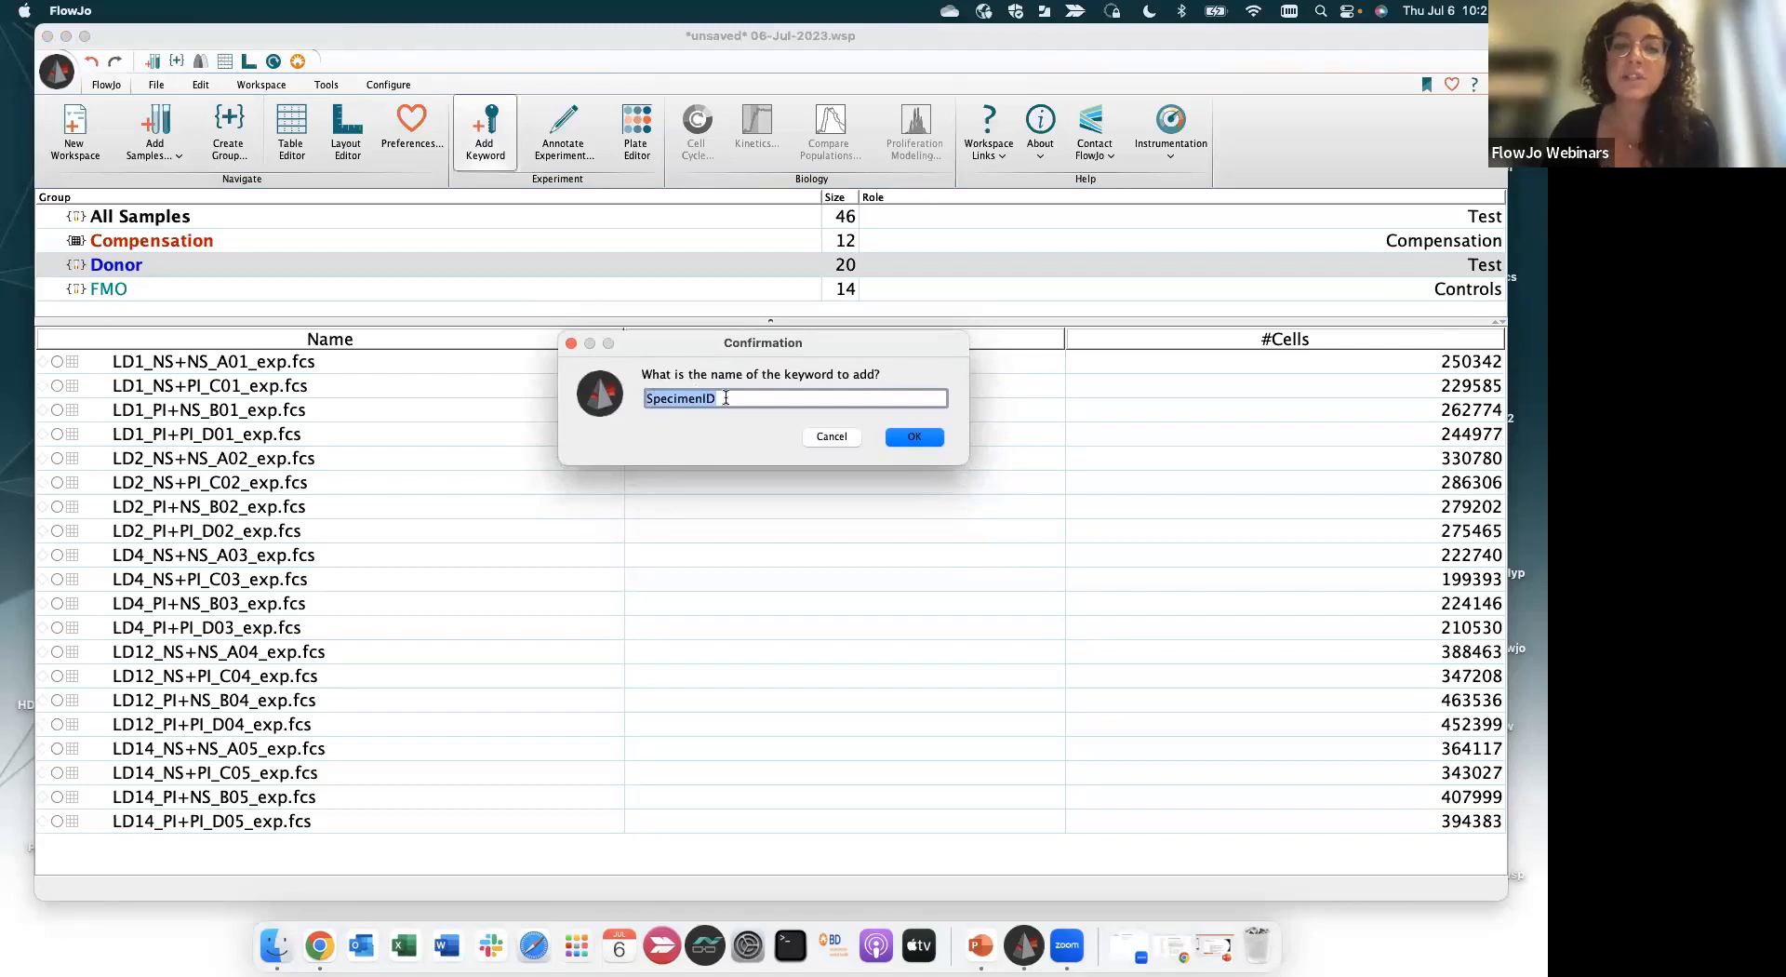
{"action": "type", "text": "DonorID"}
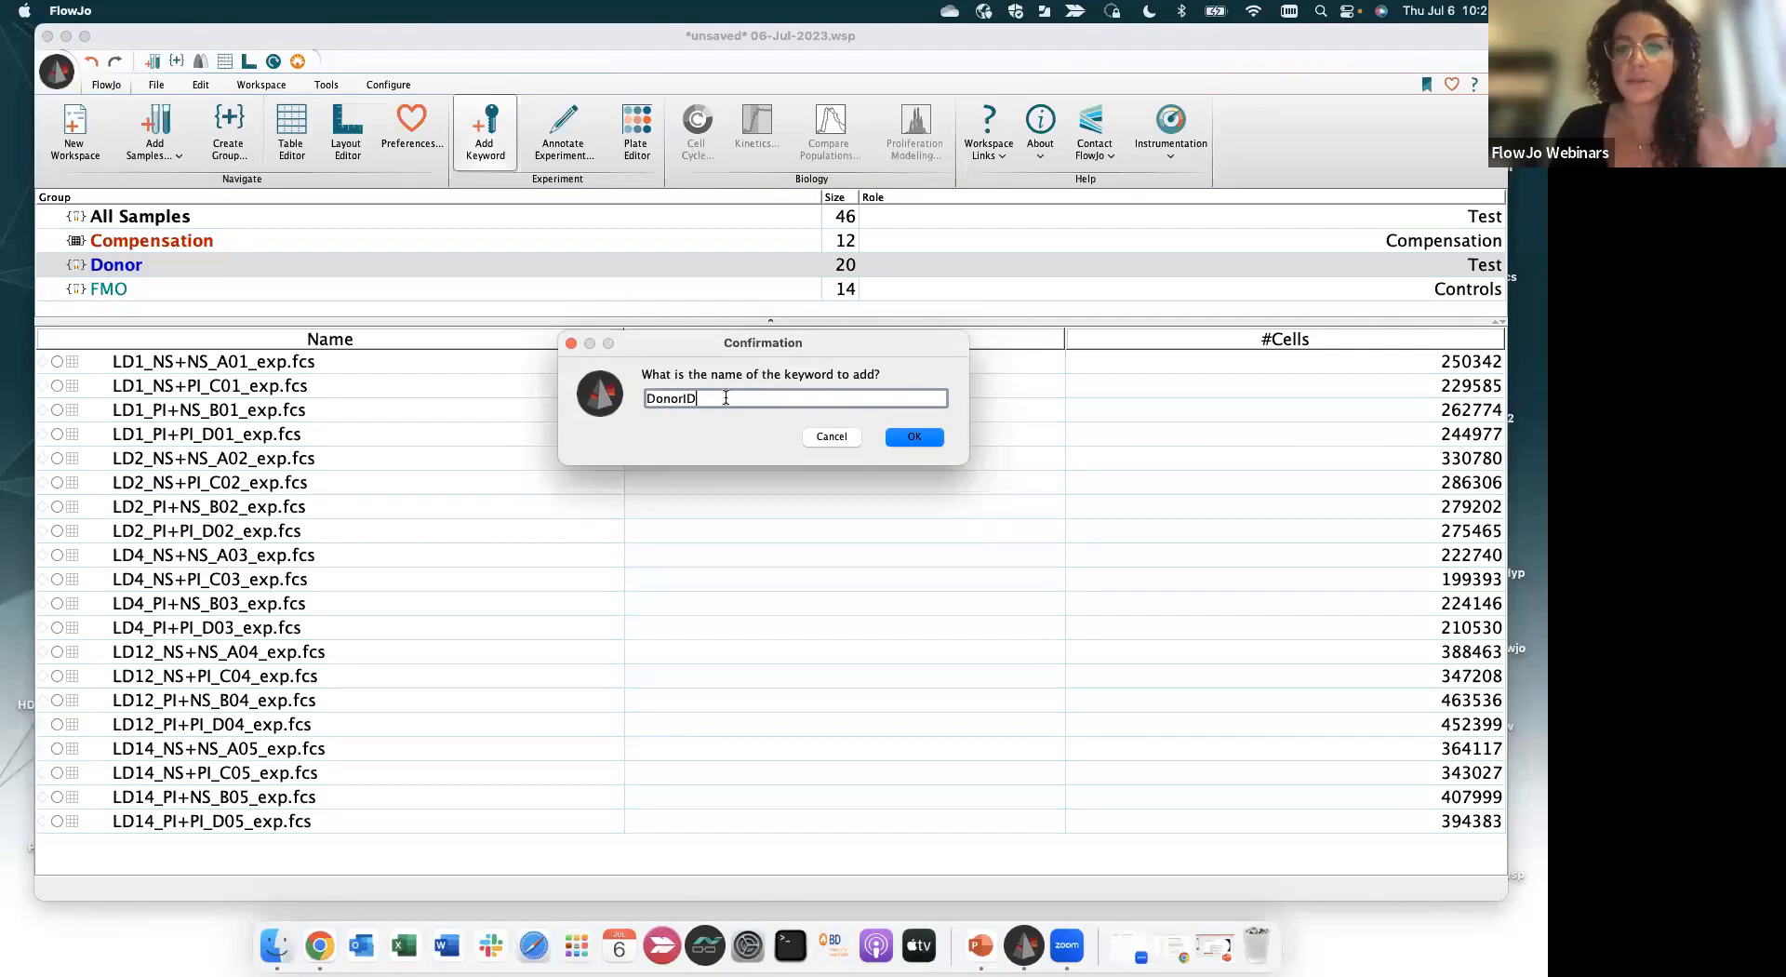
{"action": "left_click", "coordinate": [916, 440]}
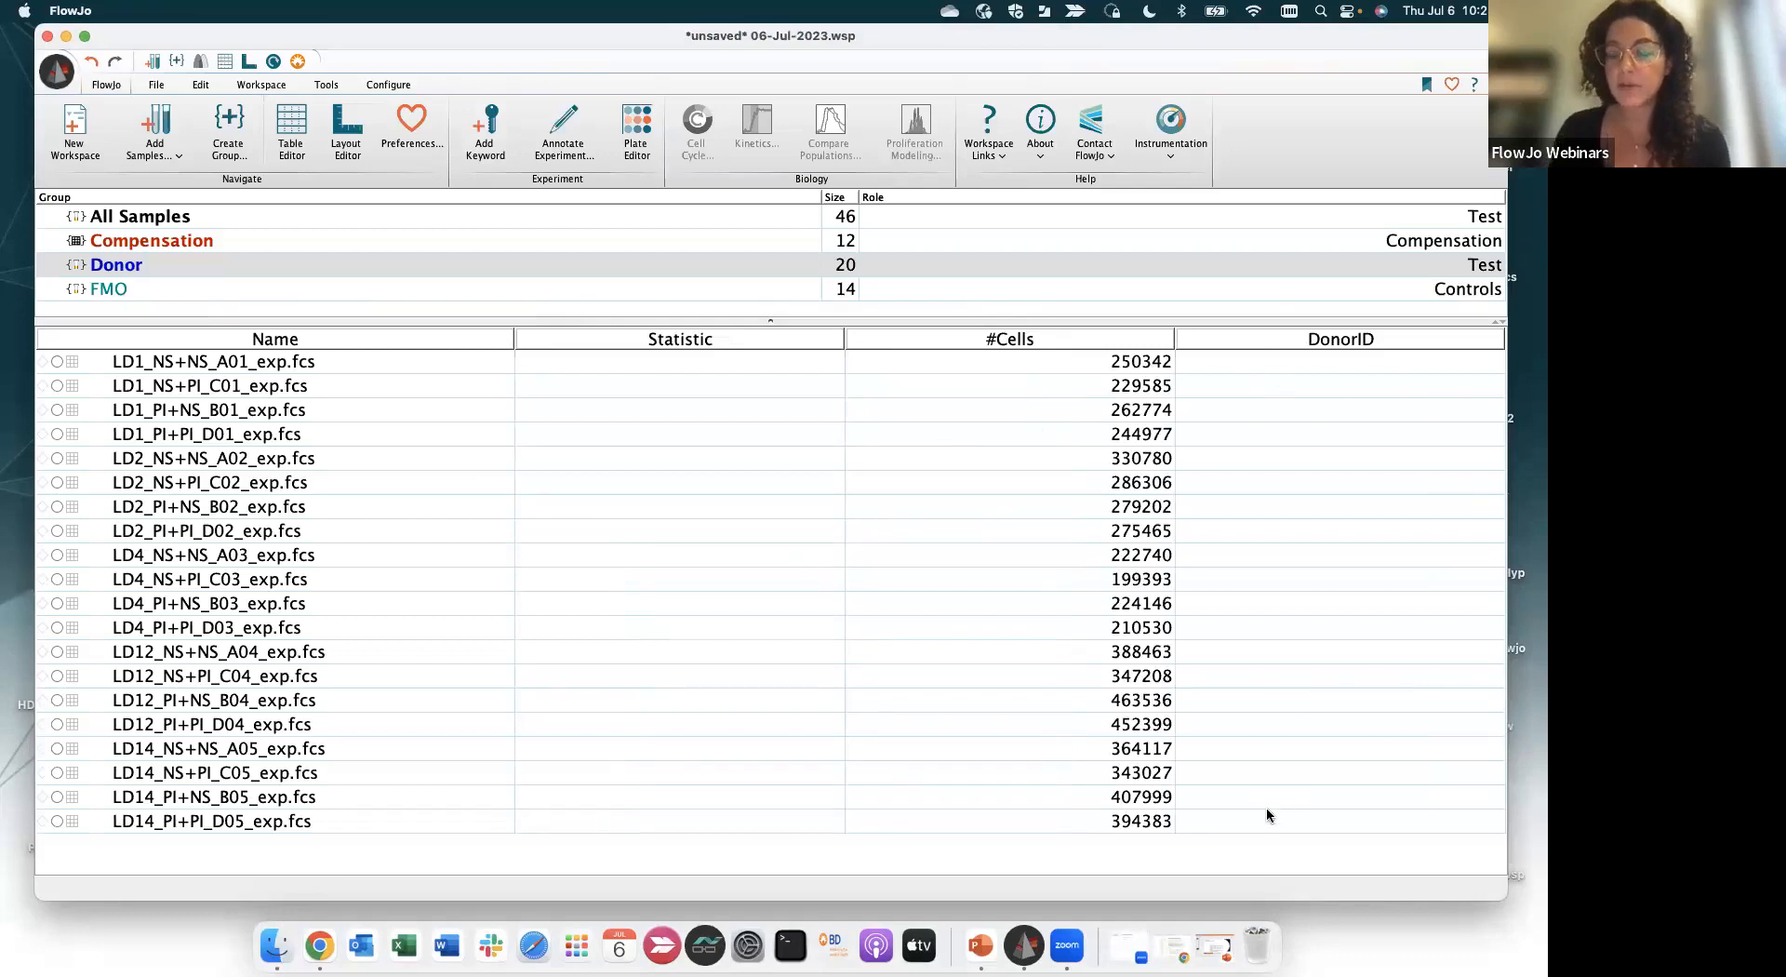
Set the DonorID of sample LD1_NS+NS_A01_exp.fcs to LD1
{"action": "double_click", "coordinate": [1241, 362]}
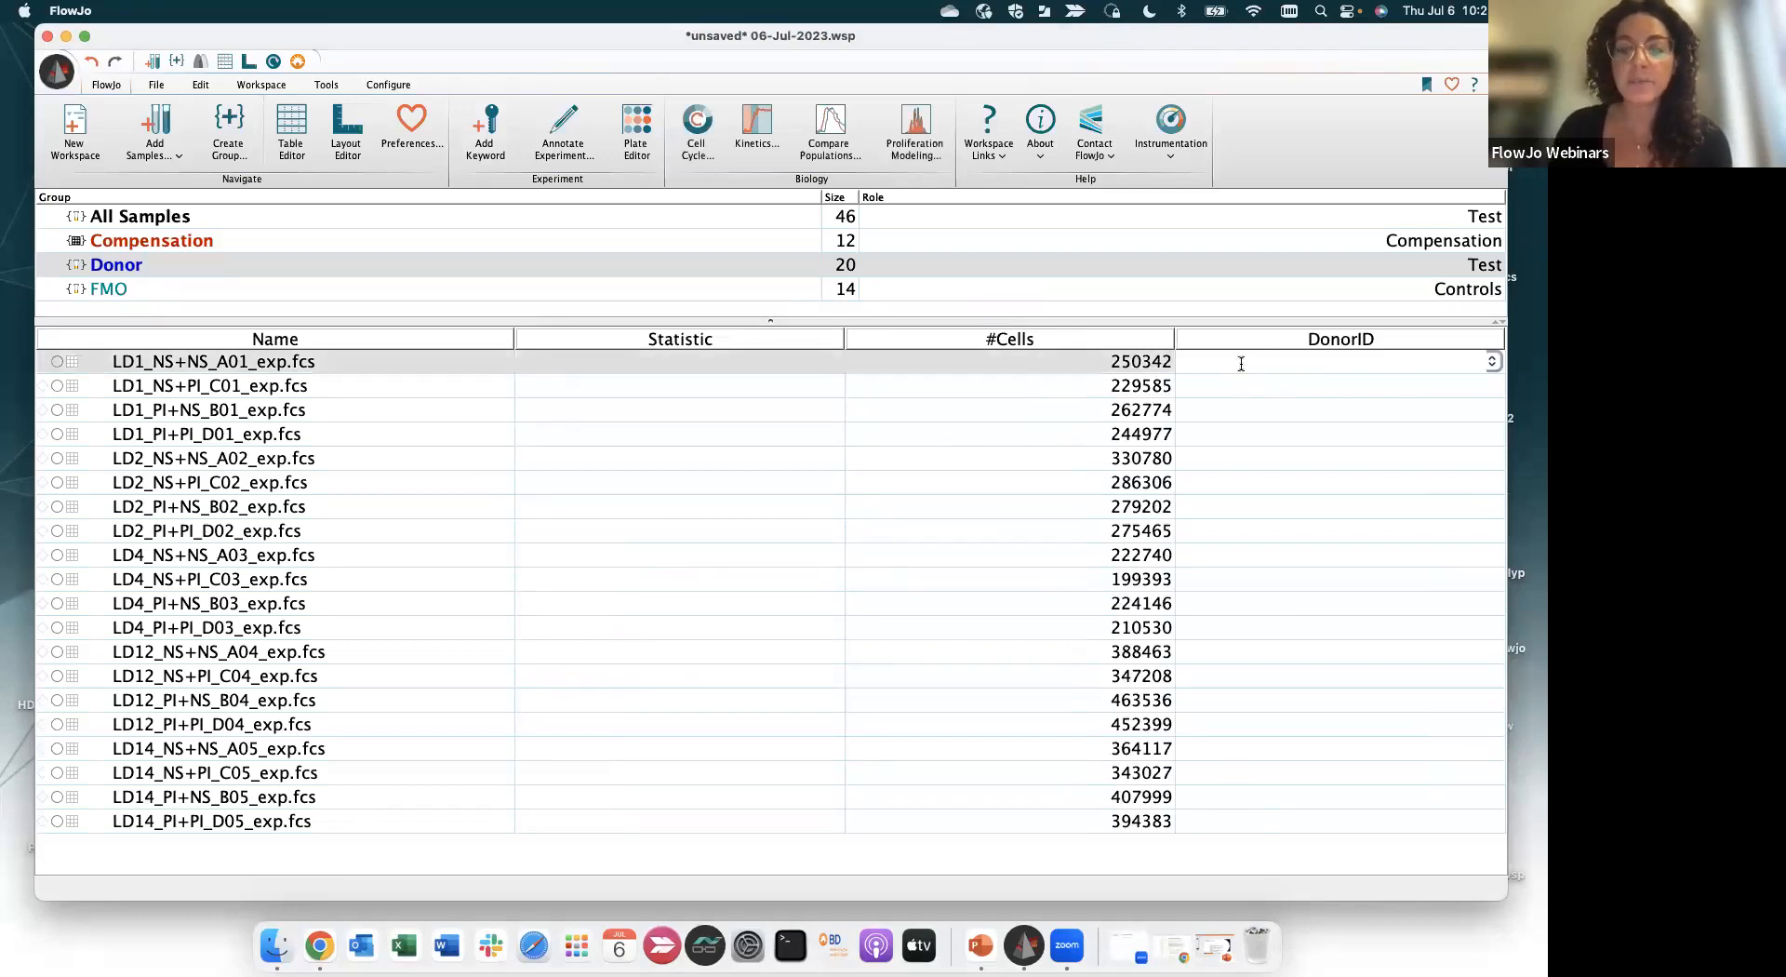
{"action": "type", "text": "LD1"}
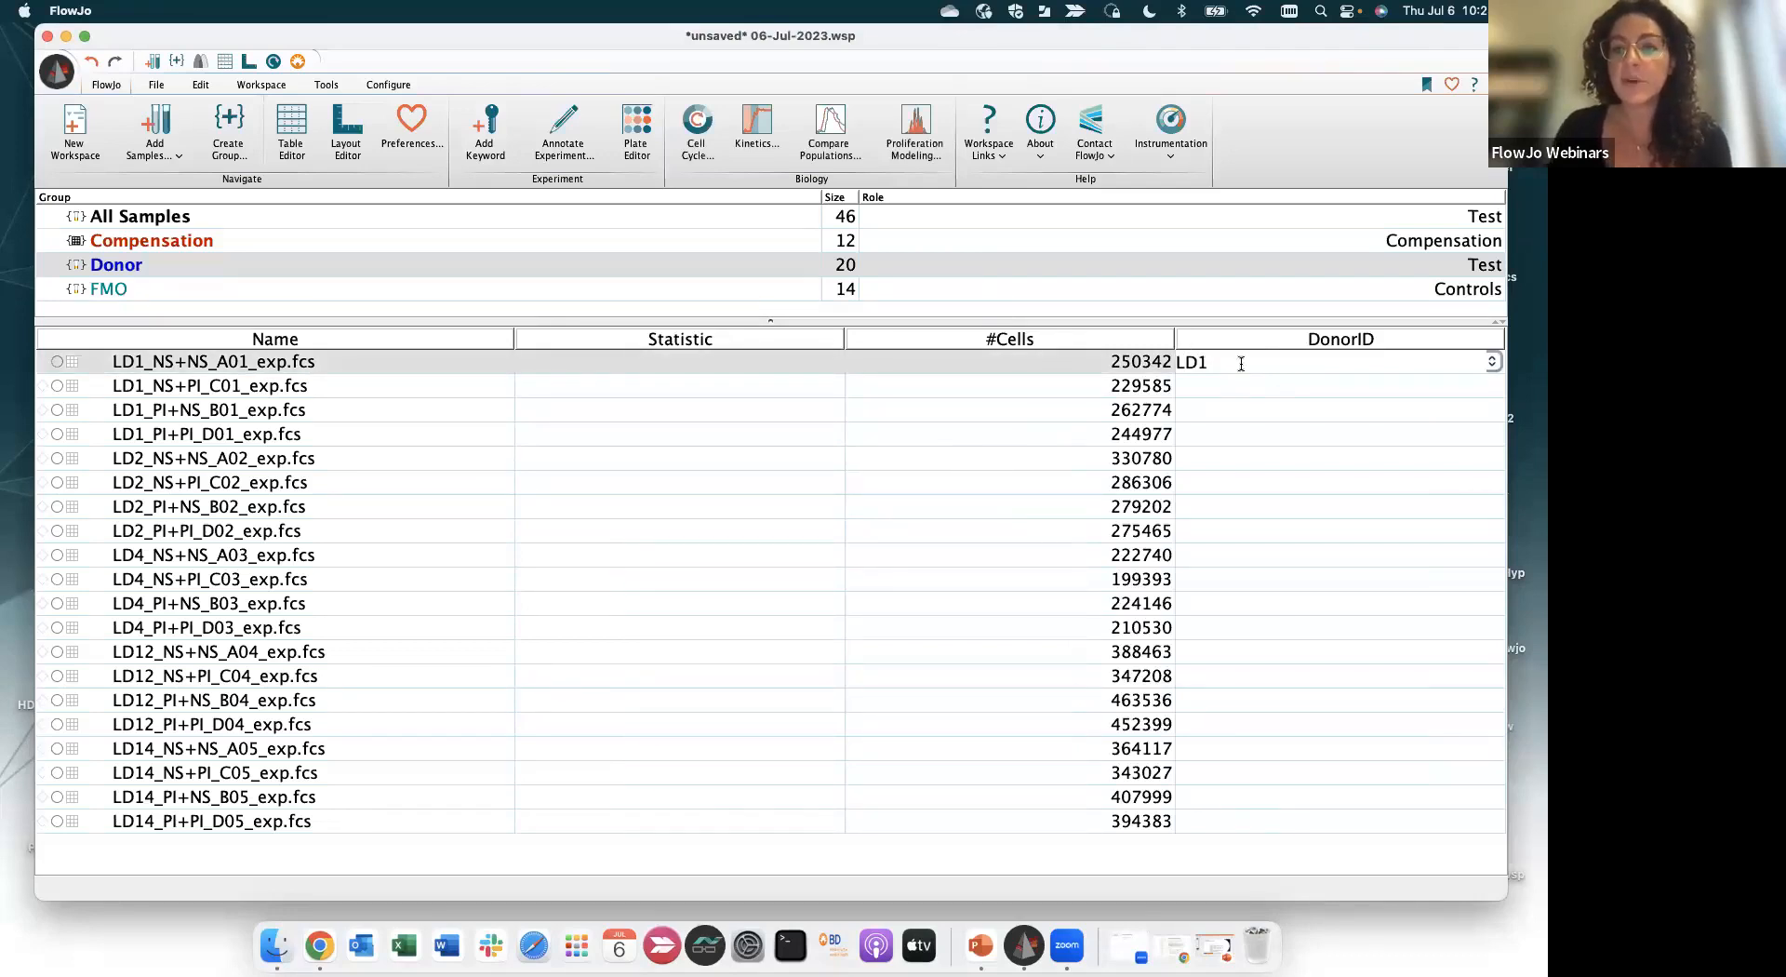
{"action": "key", "text": "Return"}
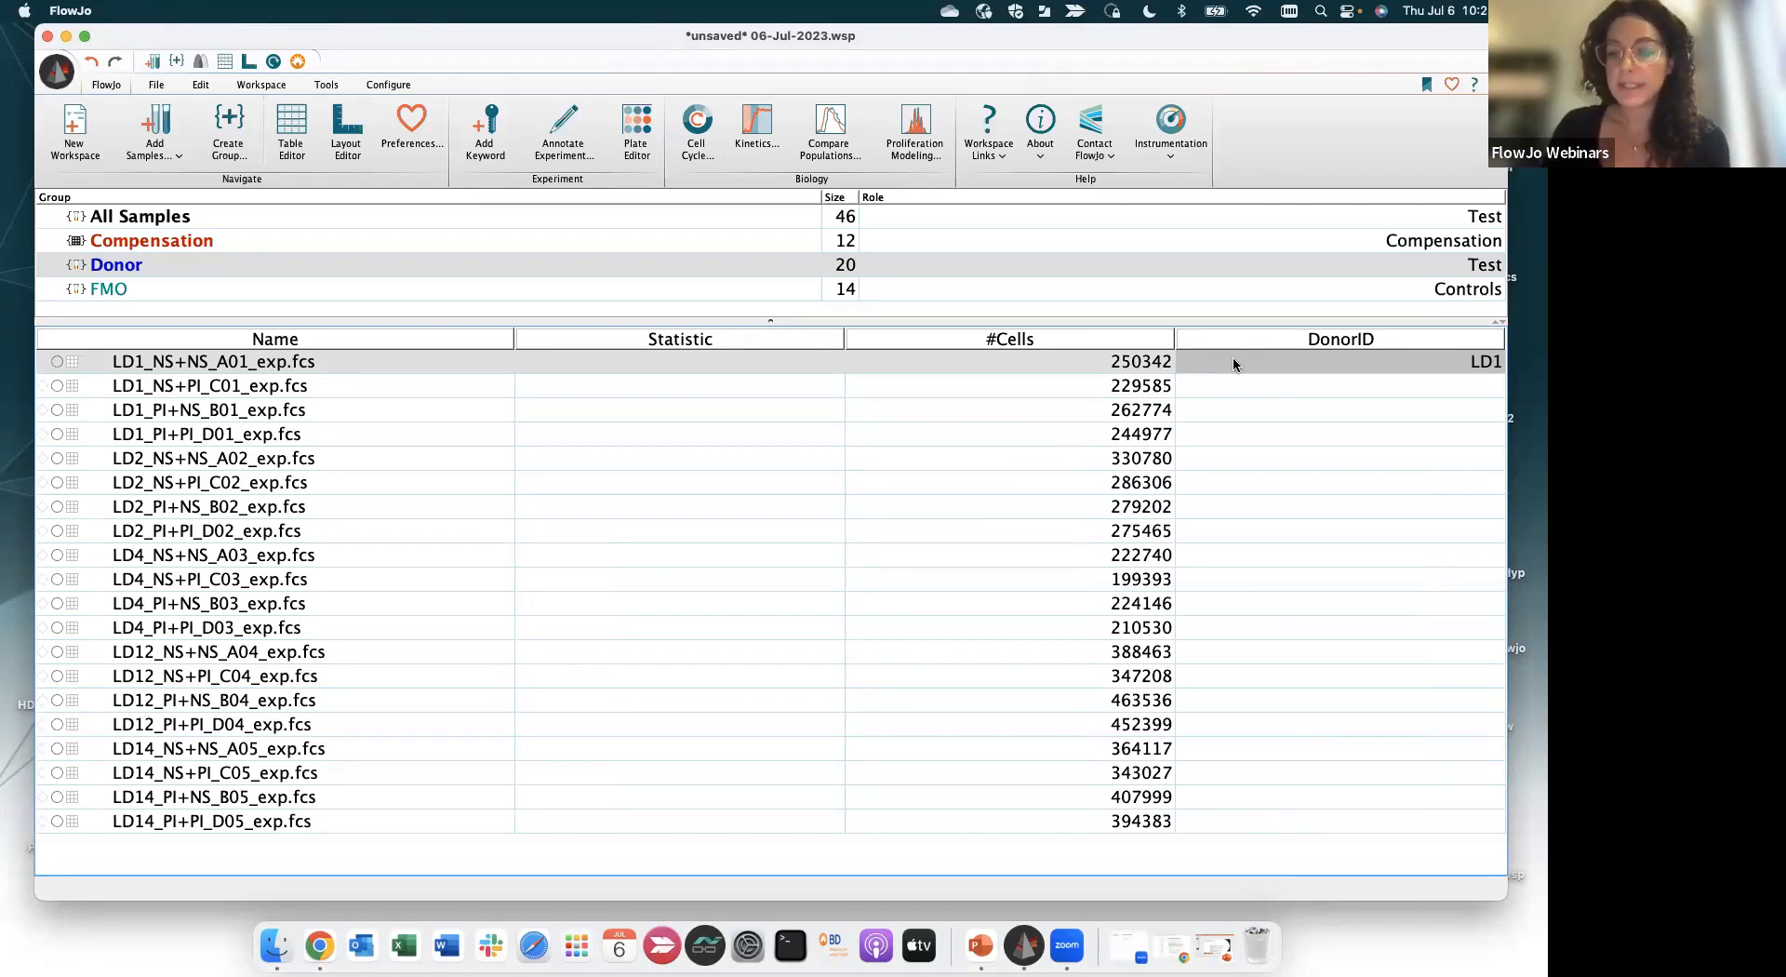
Start a keyword value series with the text values LD1, LD2, LD4, LD12 and LD14
{"action": "left_click", "coordinate": [259, 85]}
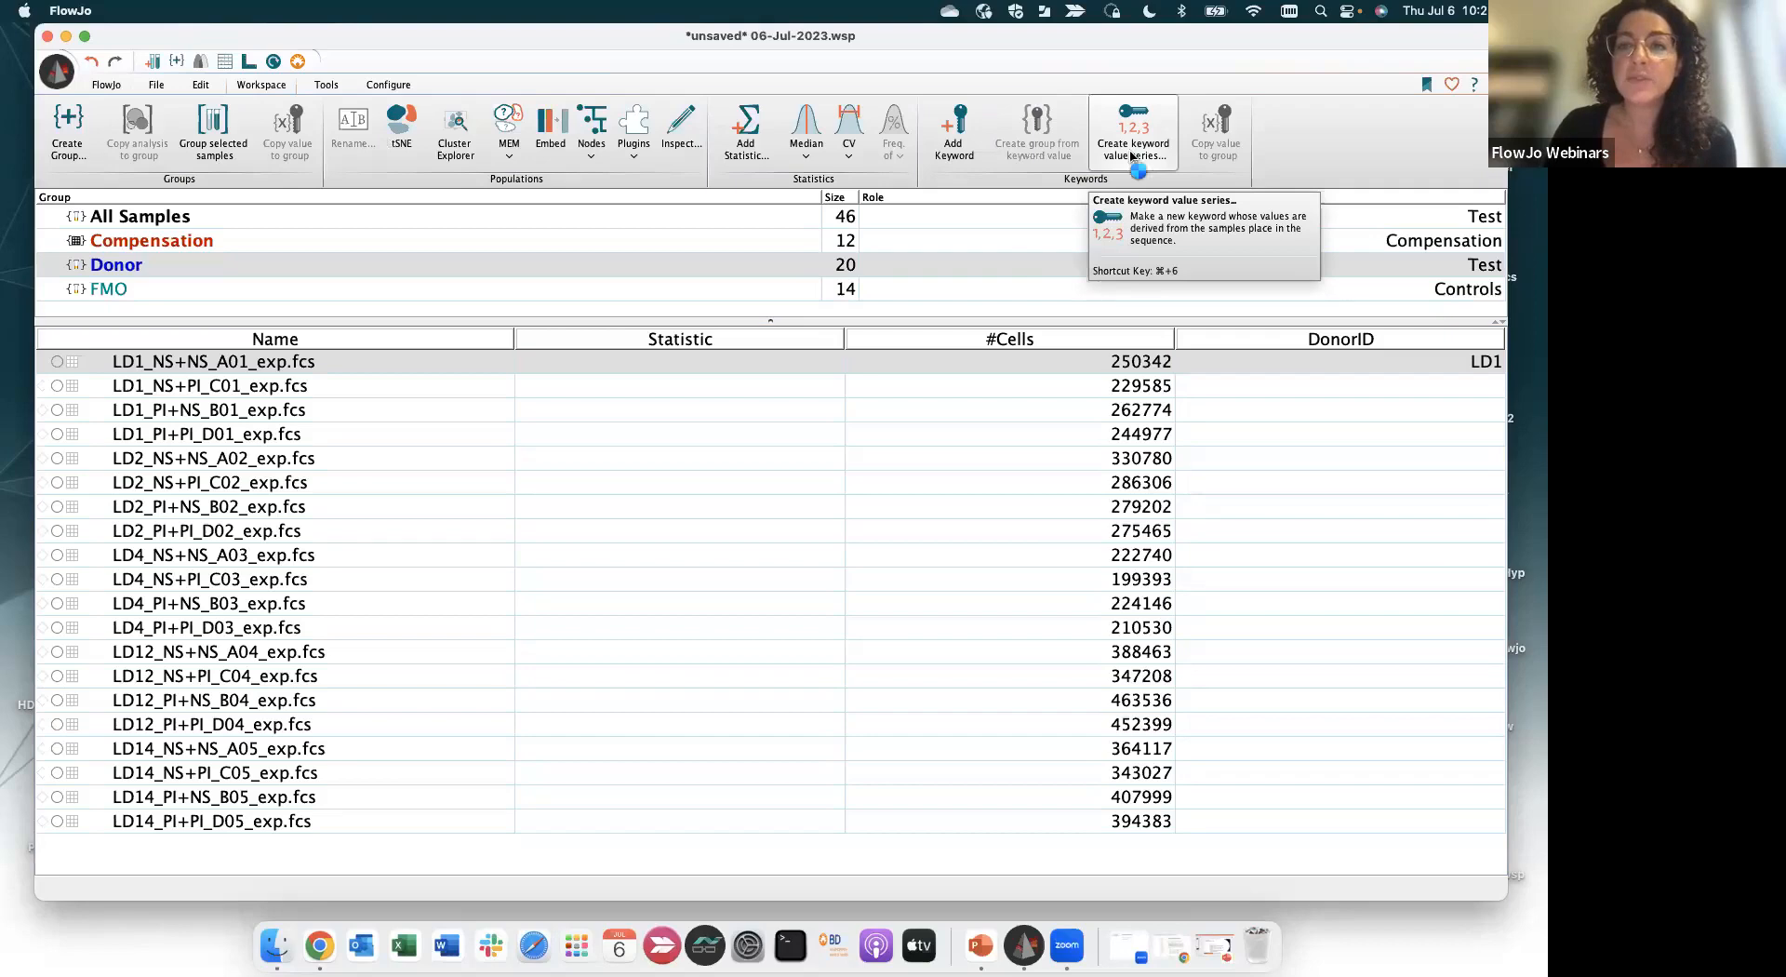
{"action": "left_click", "coordinate": [1131, 149]}
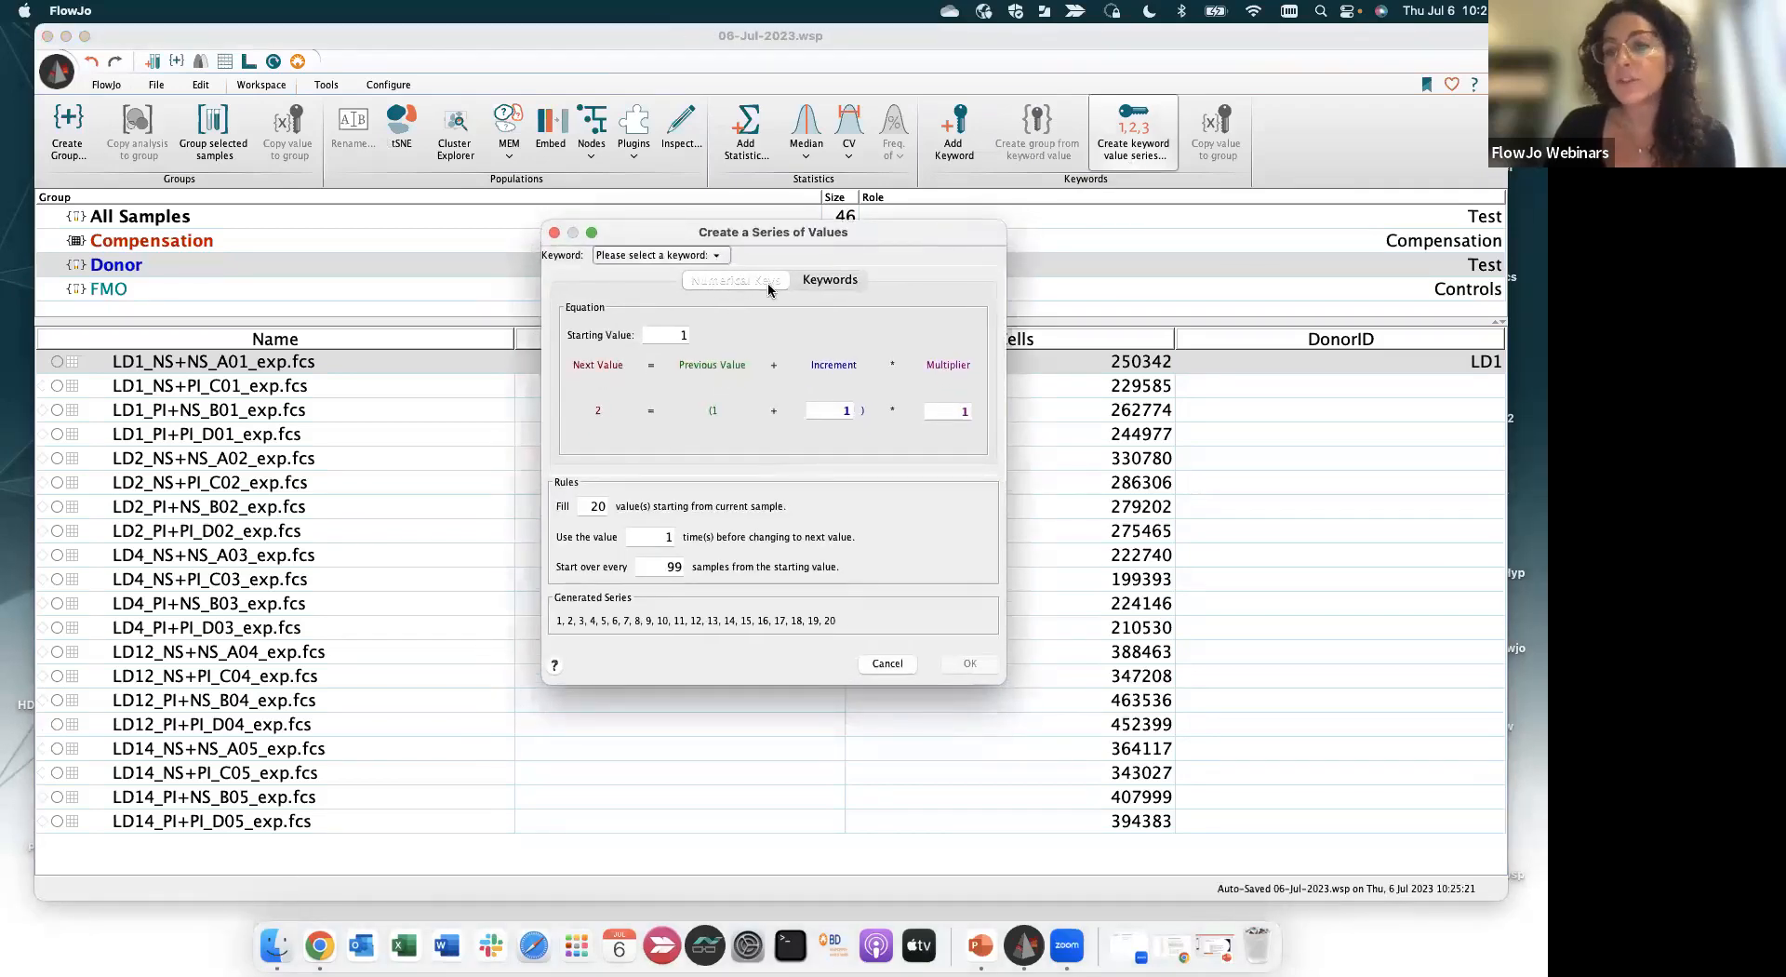
{"action": "left_click", "coordinate": [825, 283]}
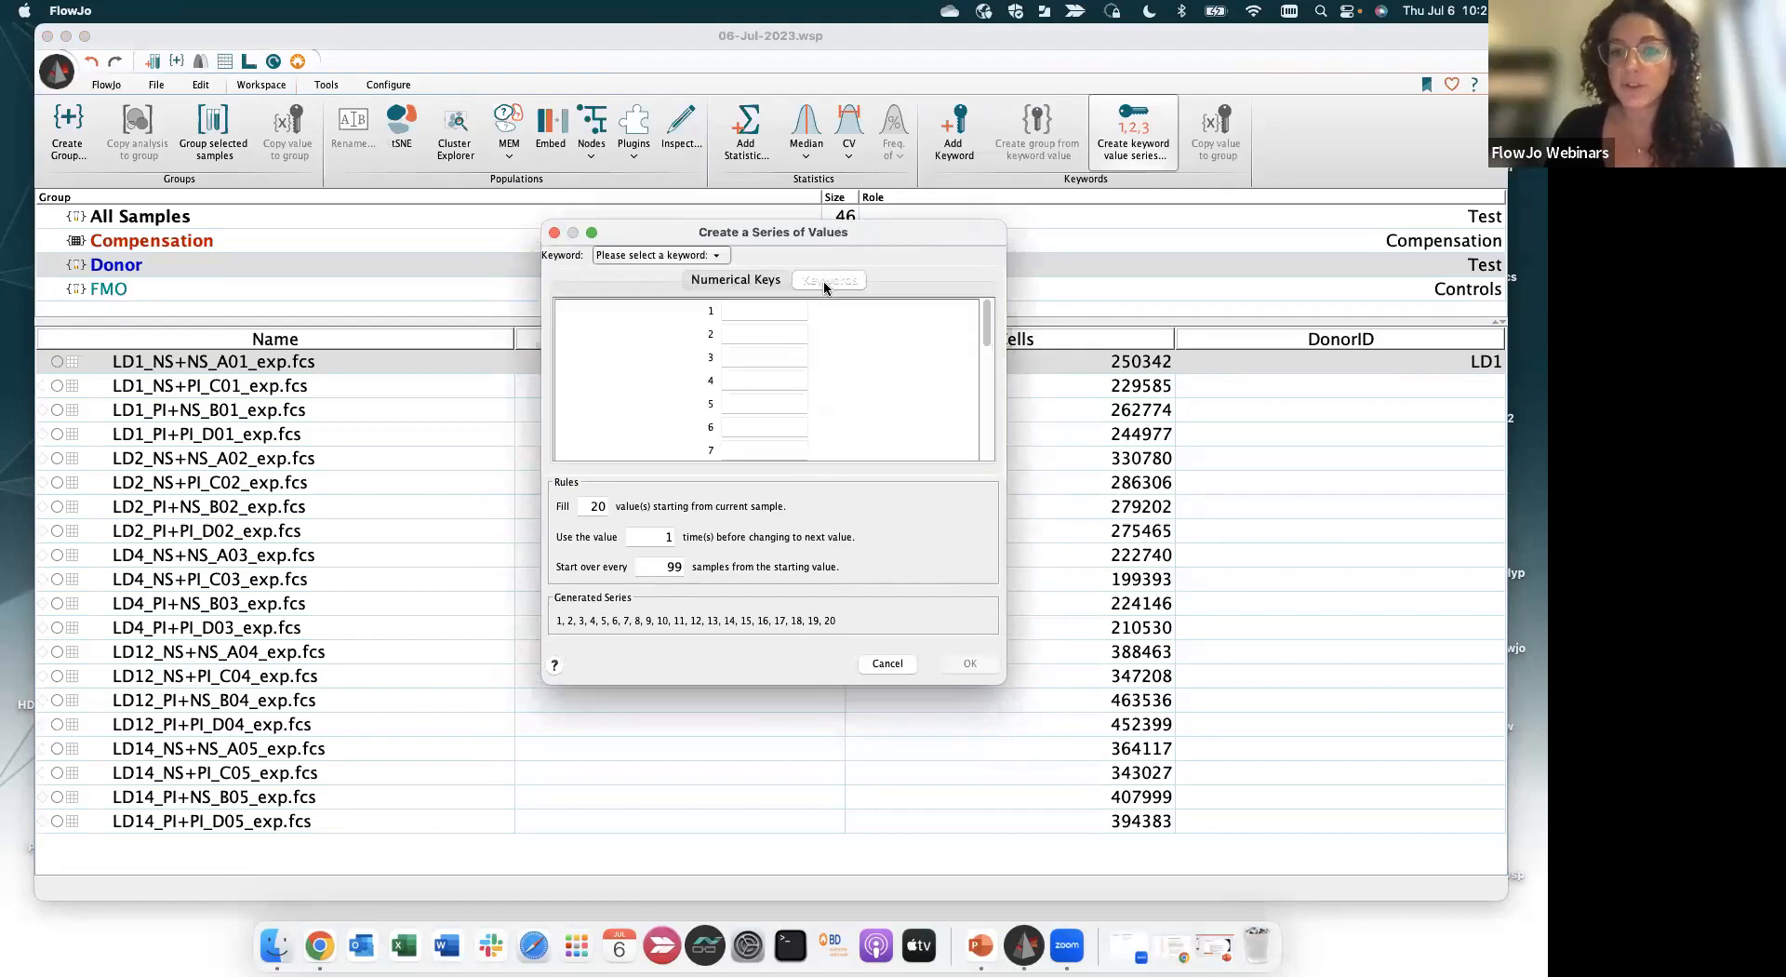
{"action": "left_click", "coordinate": [772, 308]}
{"action": "type", "text": "LD1"}
{"action": "left_click", "coordinate": [763, 332]}
{"action": "type", "text": "LD2"}
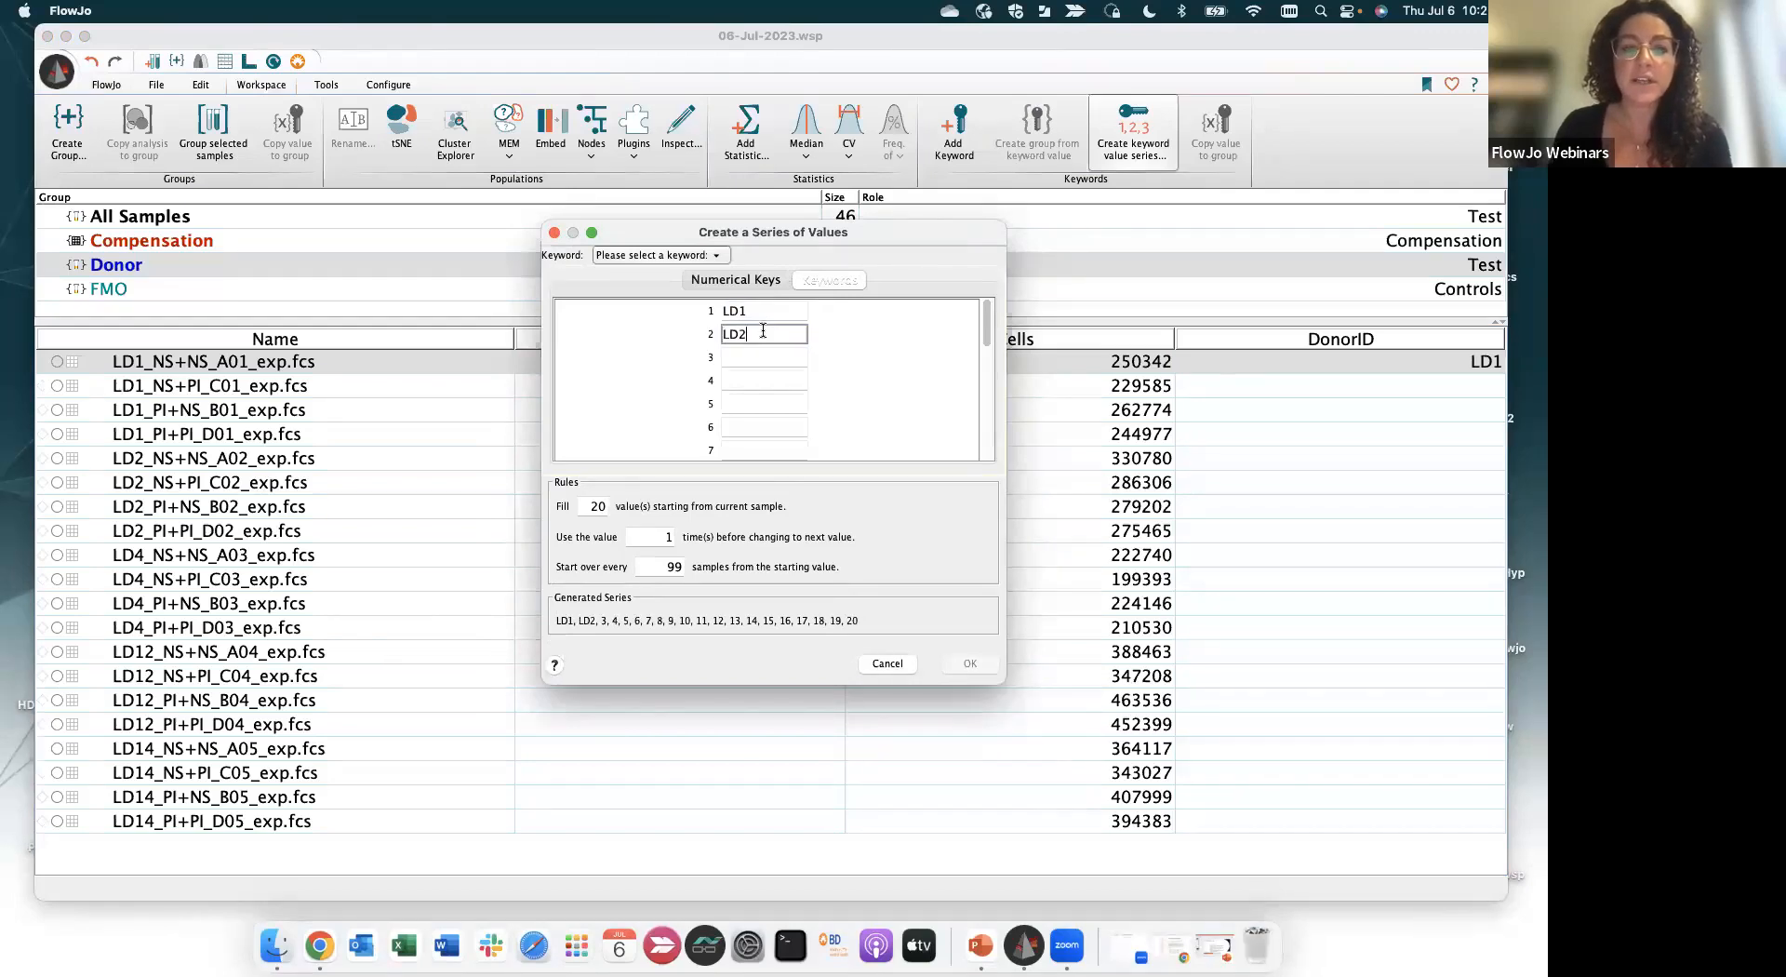
{"action": "left_click", "coordinate": [760, 359]}
{"action": "type", "text": "LD4"}
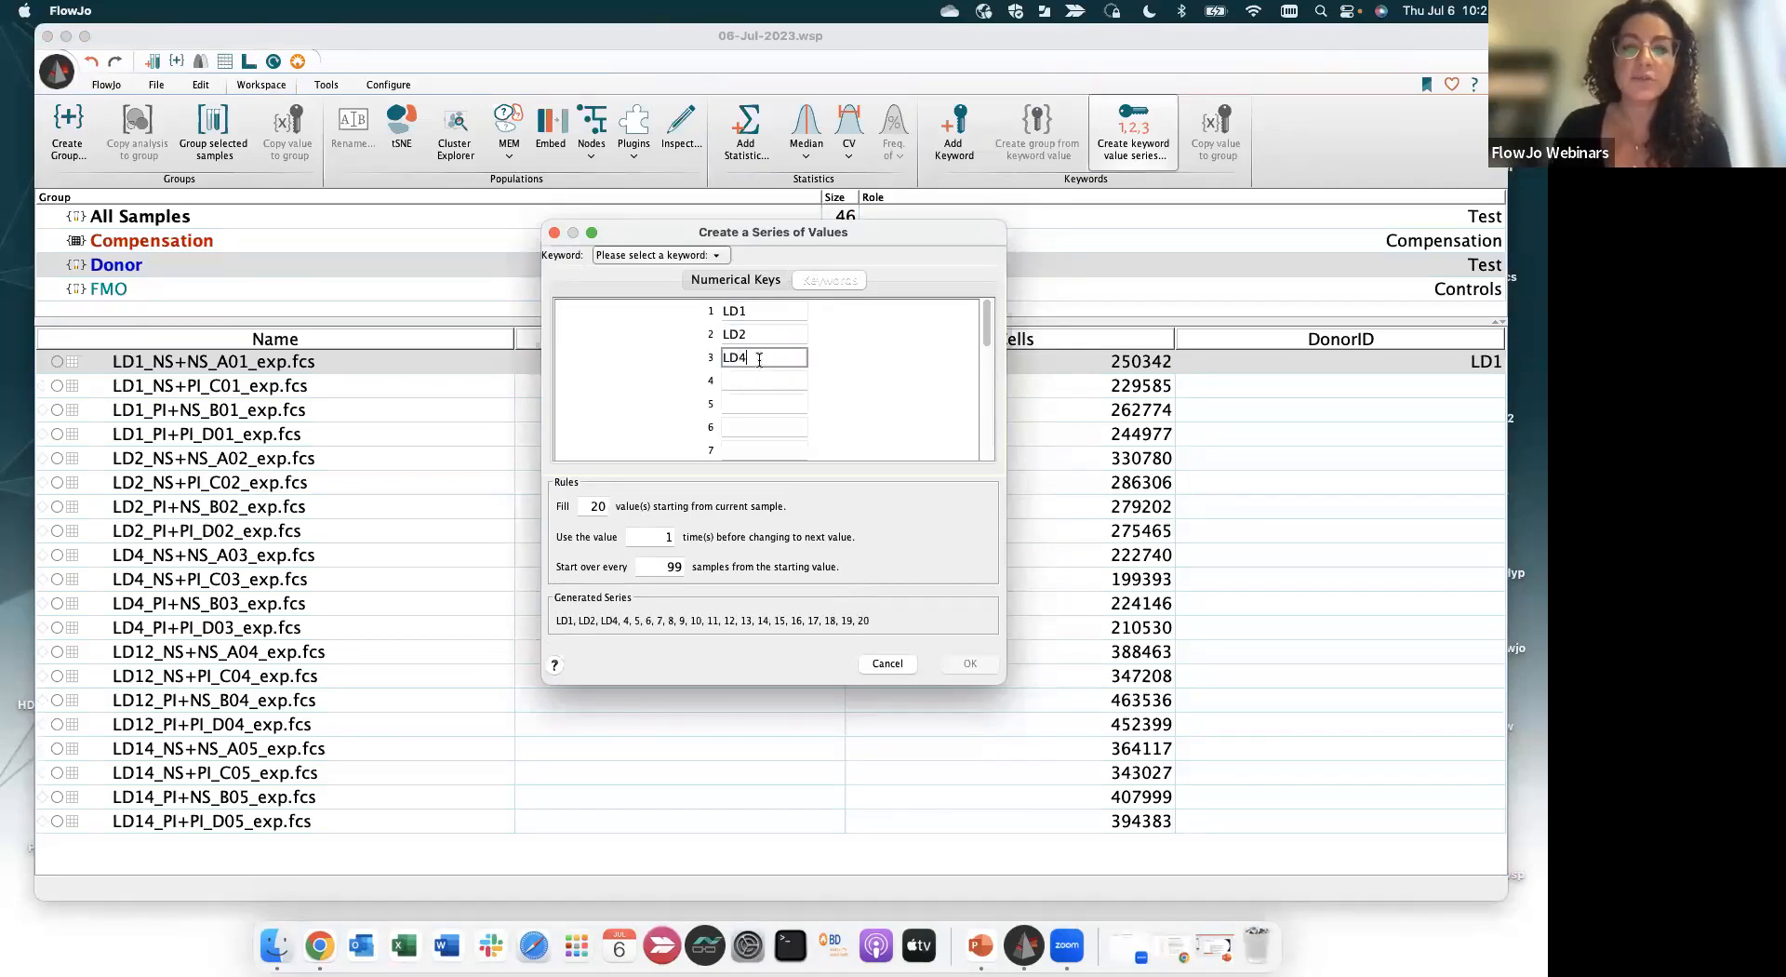
{"action": "left_click", "coordinate": [754, 380]}
{"action": "type", "text": "LD"}
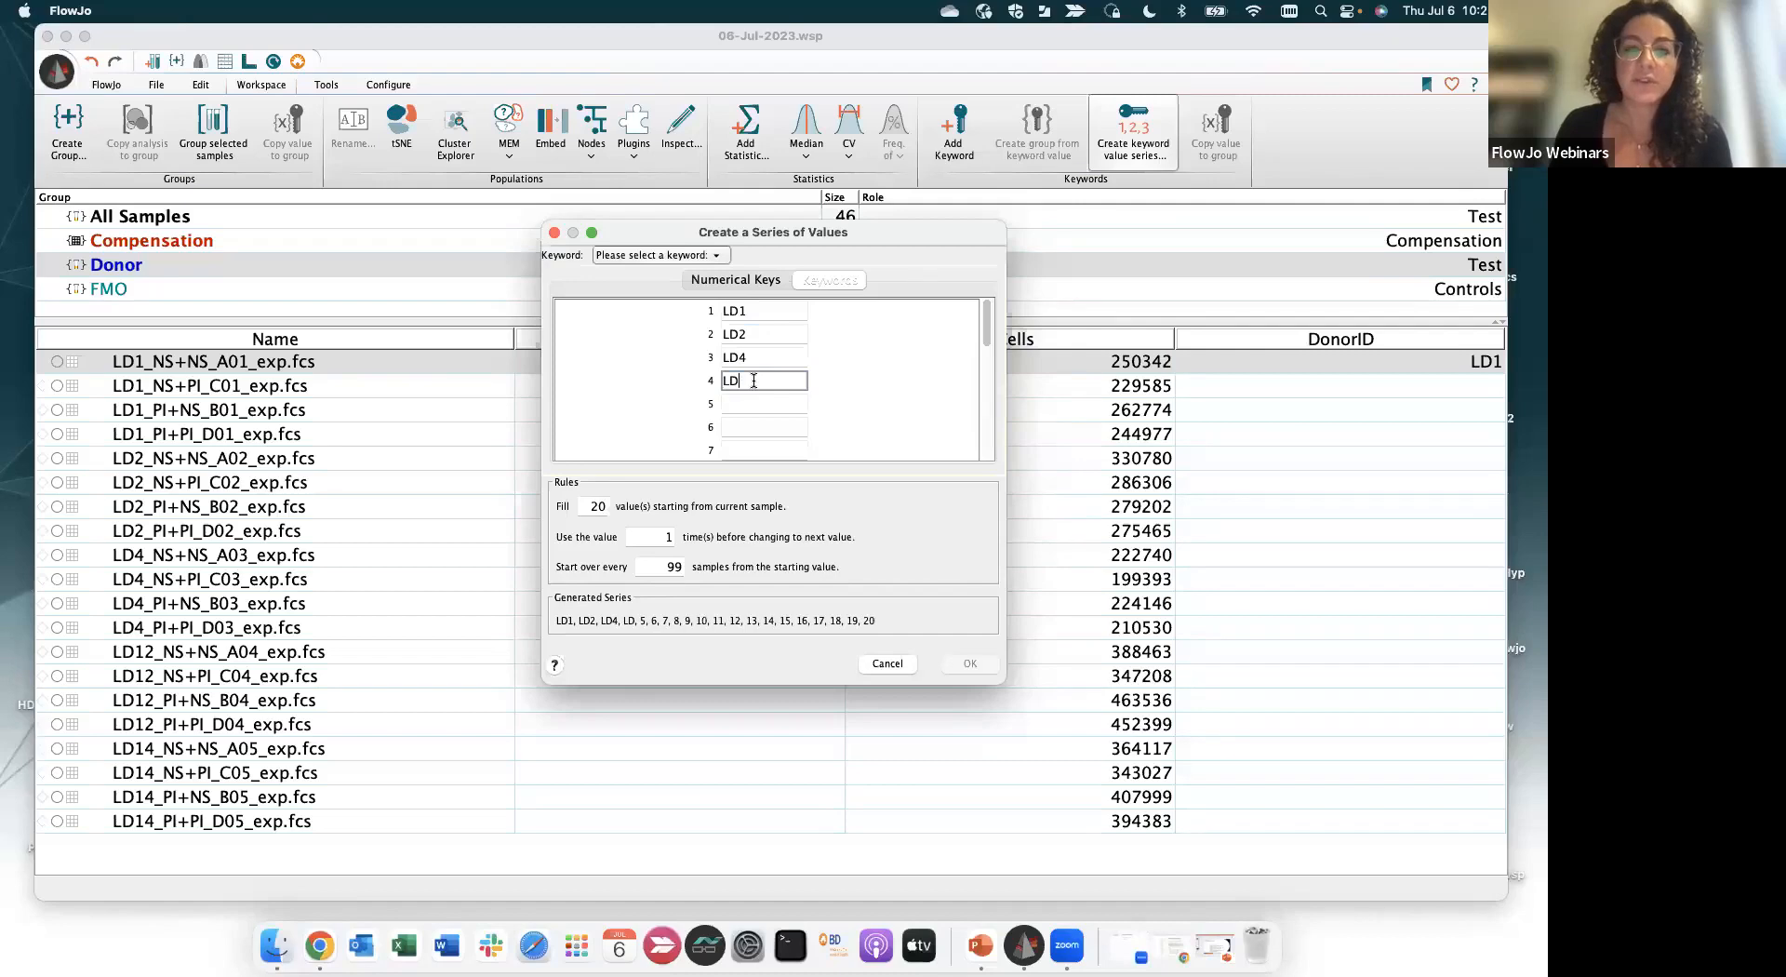
{"action": "type", "text": "12"}
{"action": "left_click", "coordinate": [757, 403]}
{"action": "type", "text": "L"}
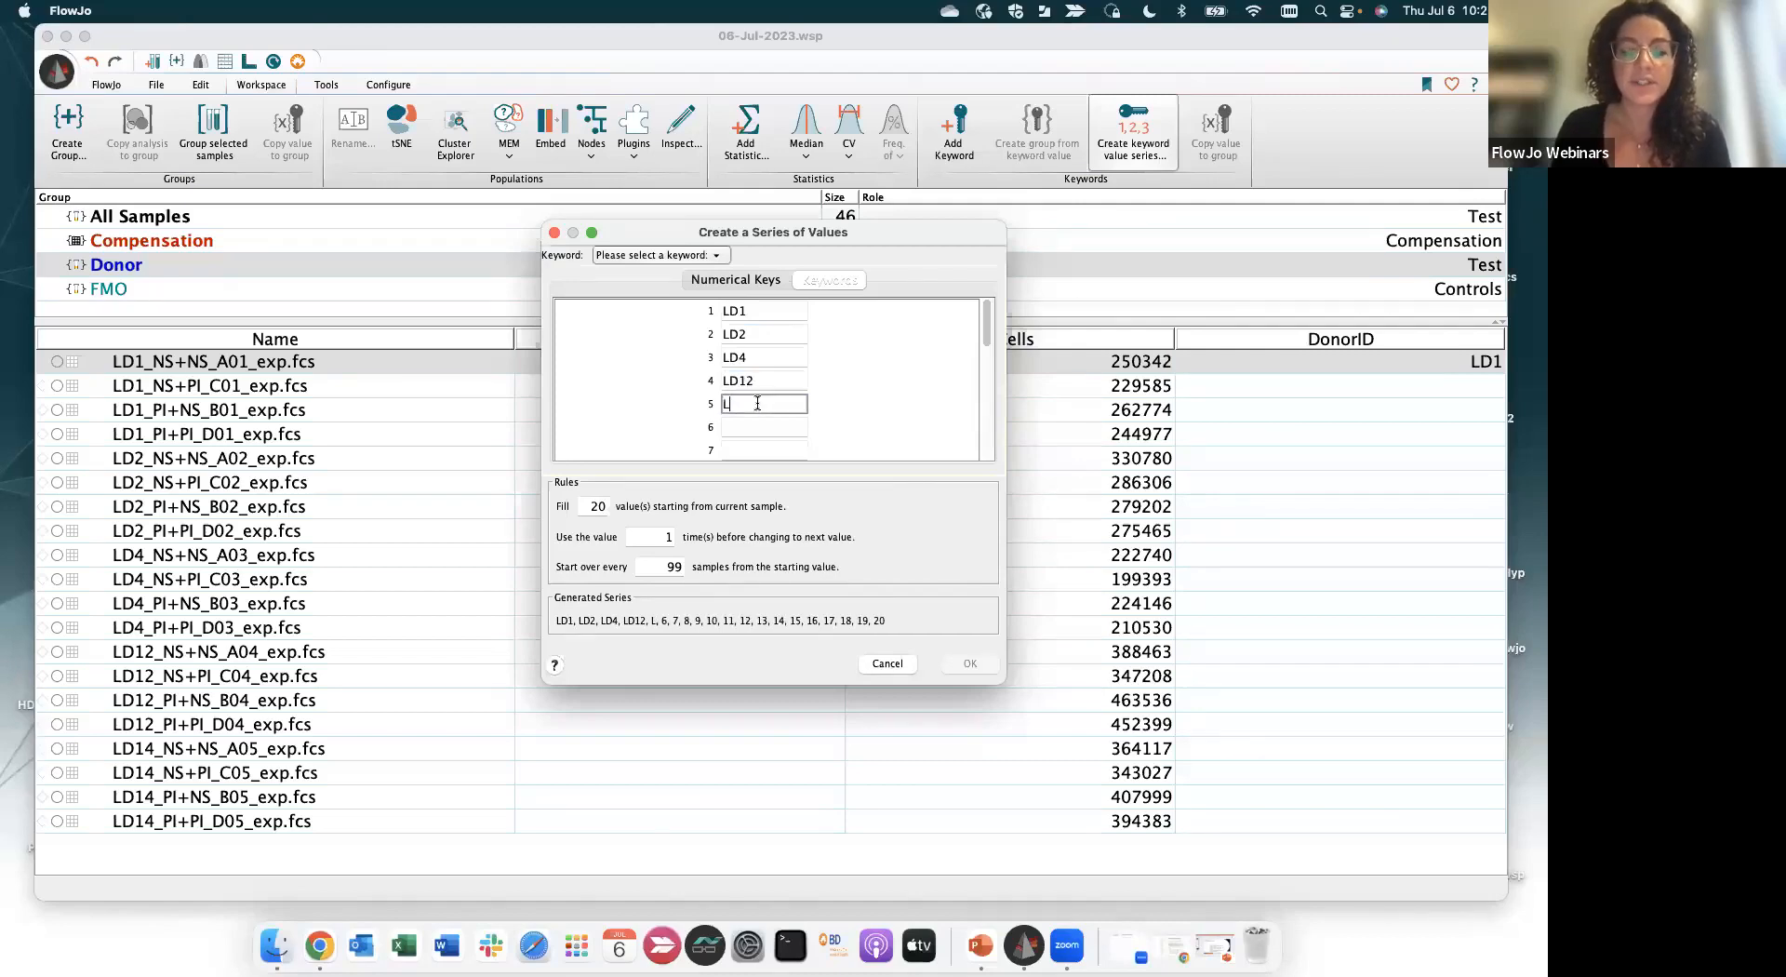
{"action": "type", "text": "D14"}
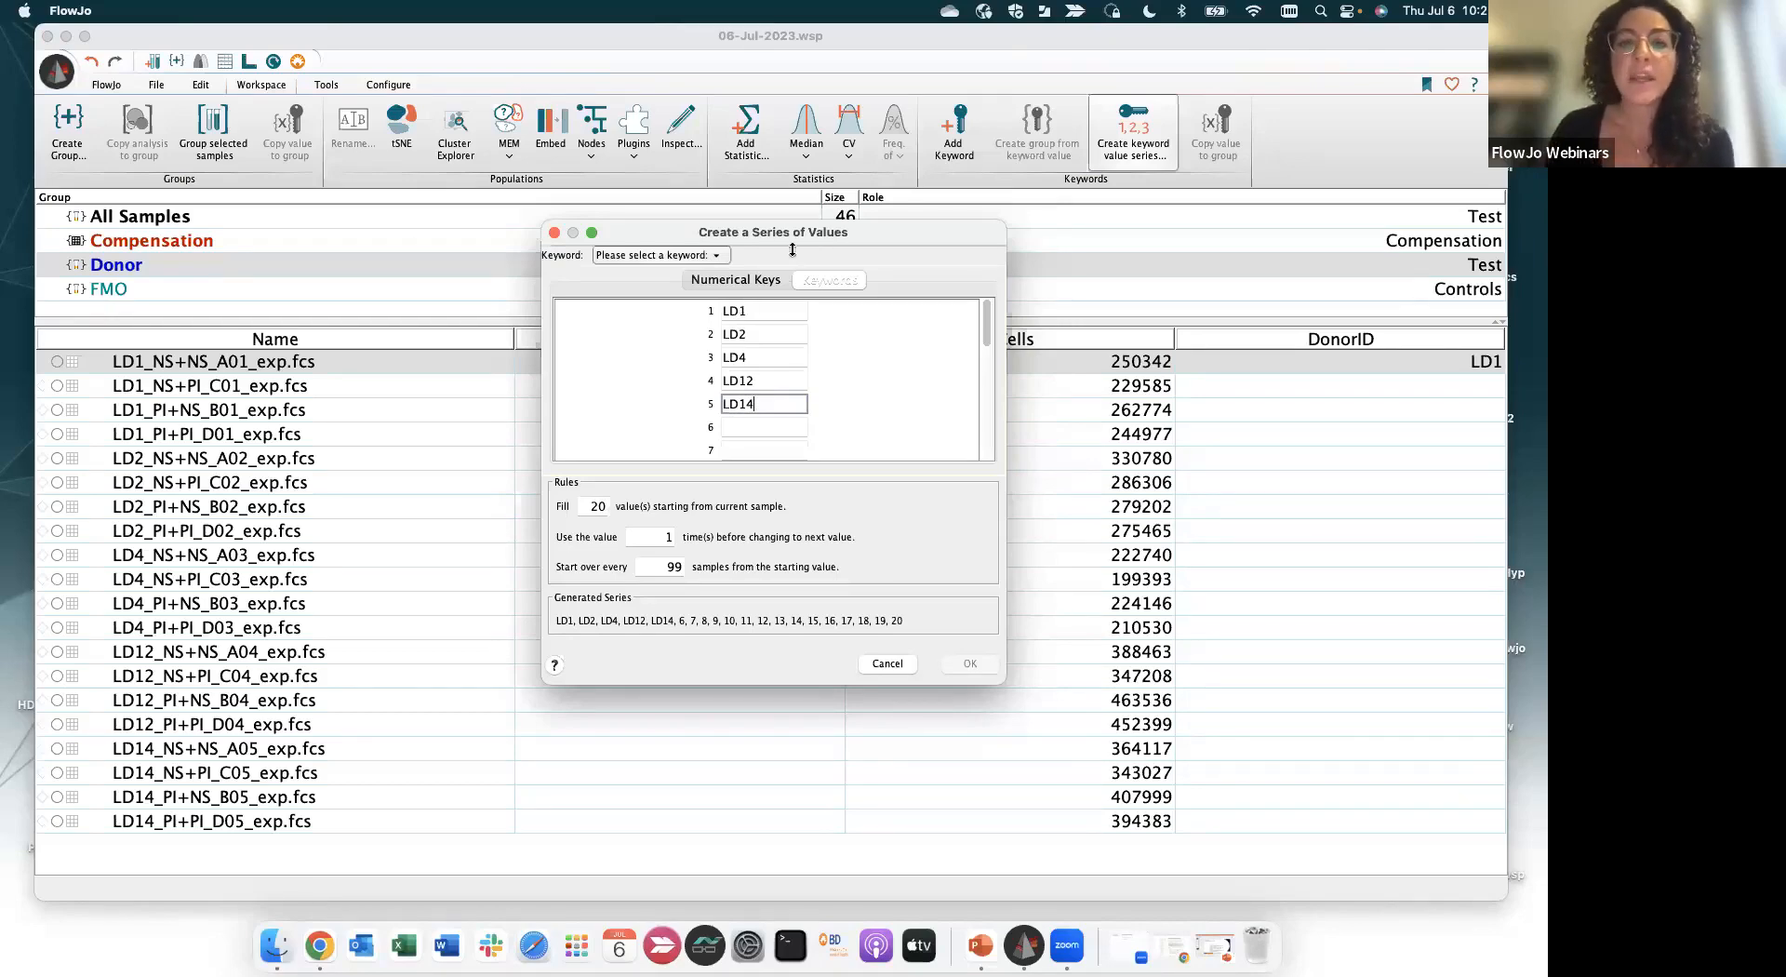
Repeat each series value 4 times, assign the series to the DonorID keyword, and apply it to the Donor samples
{"action": "left_click_drag", "start_coordinate": [799, 236], "coordinate": [803, 220]}
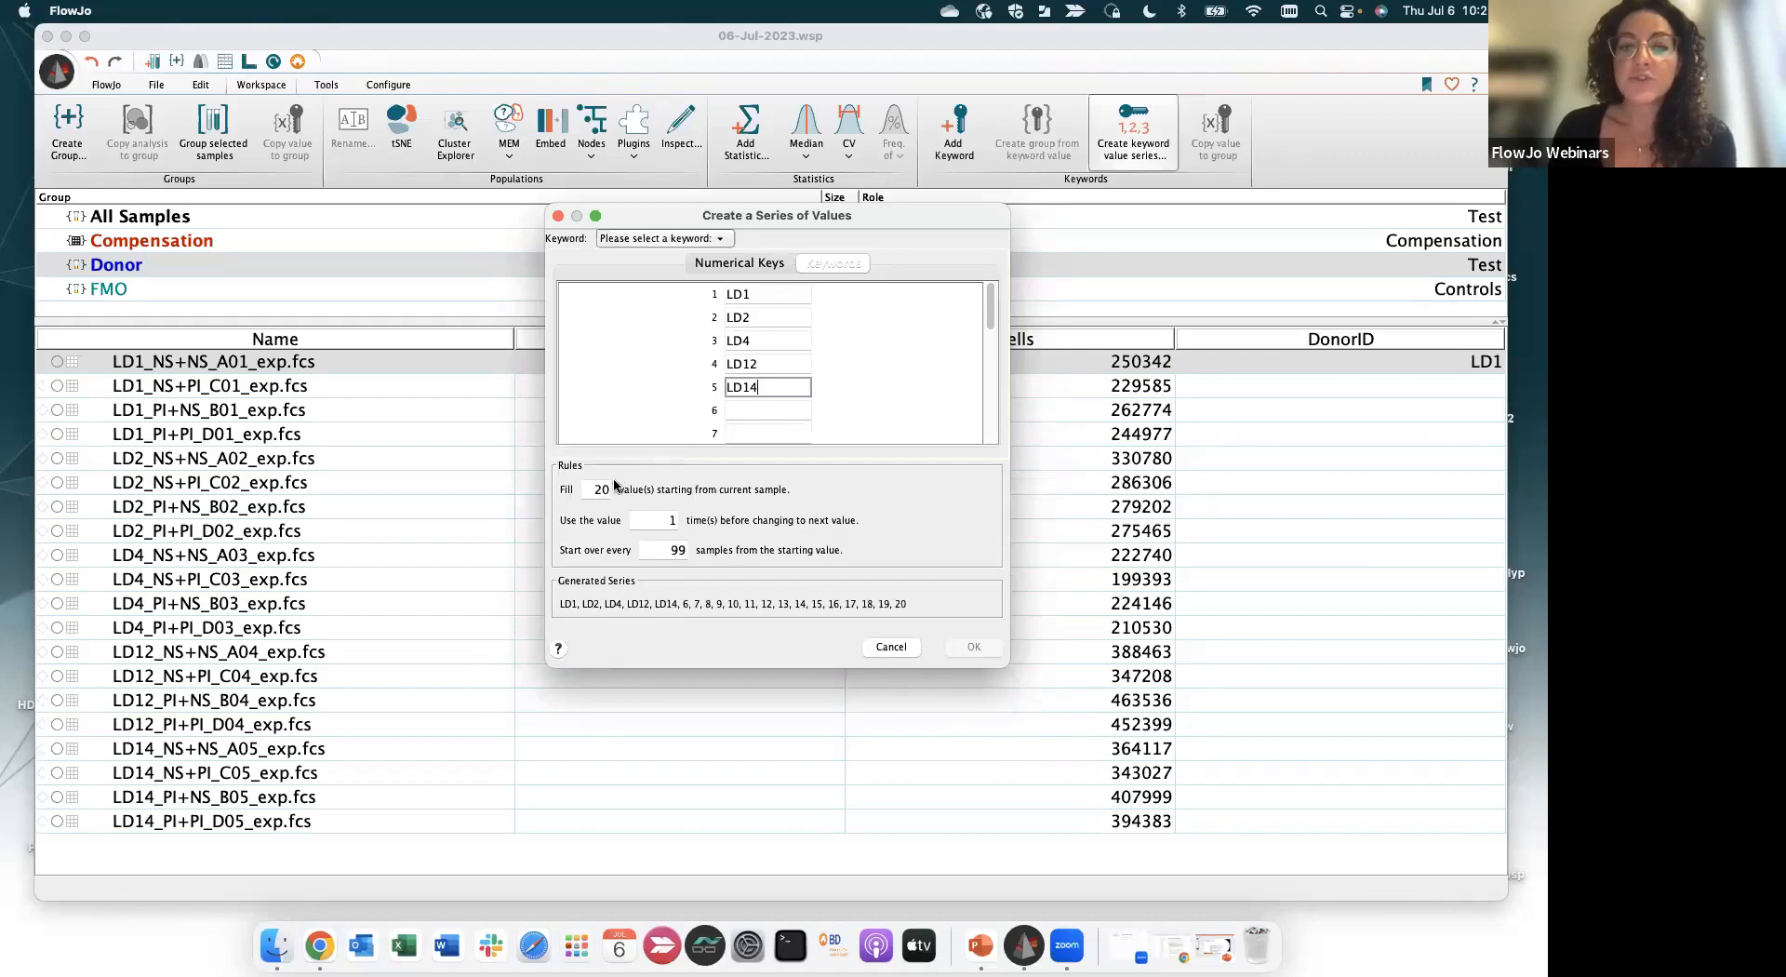
{"action": "left_click_drag", "start_coordinate": [811, 228], "coordinate": [1173, 234]}
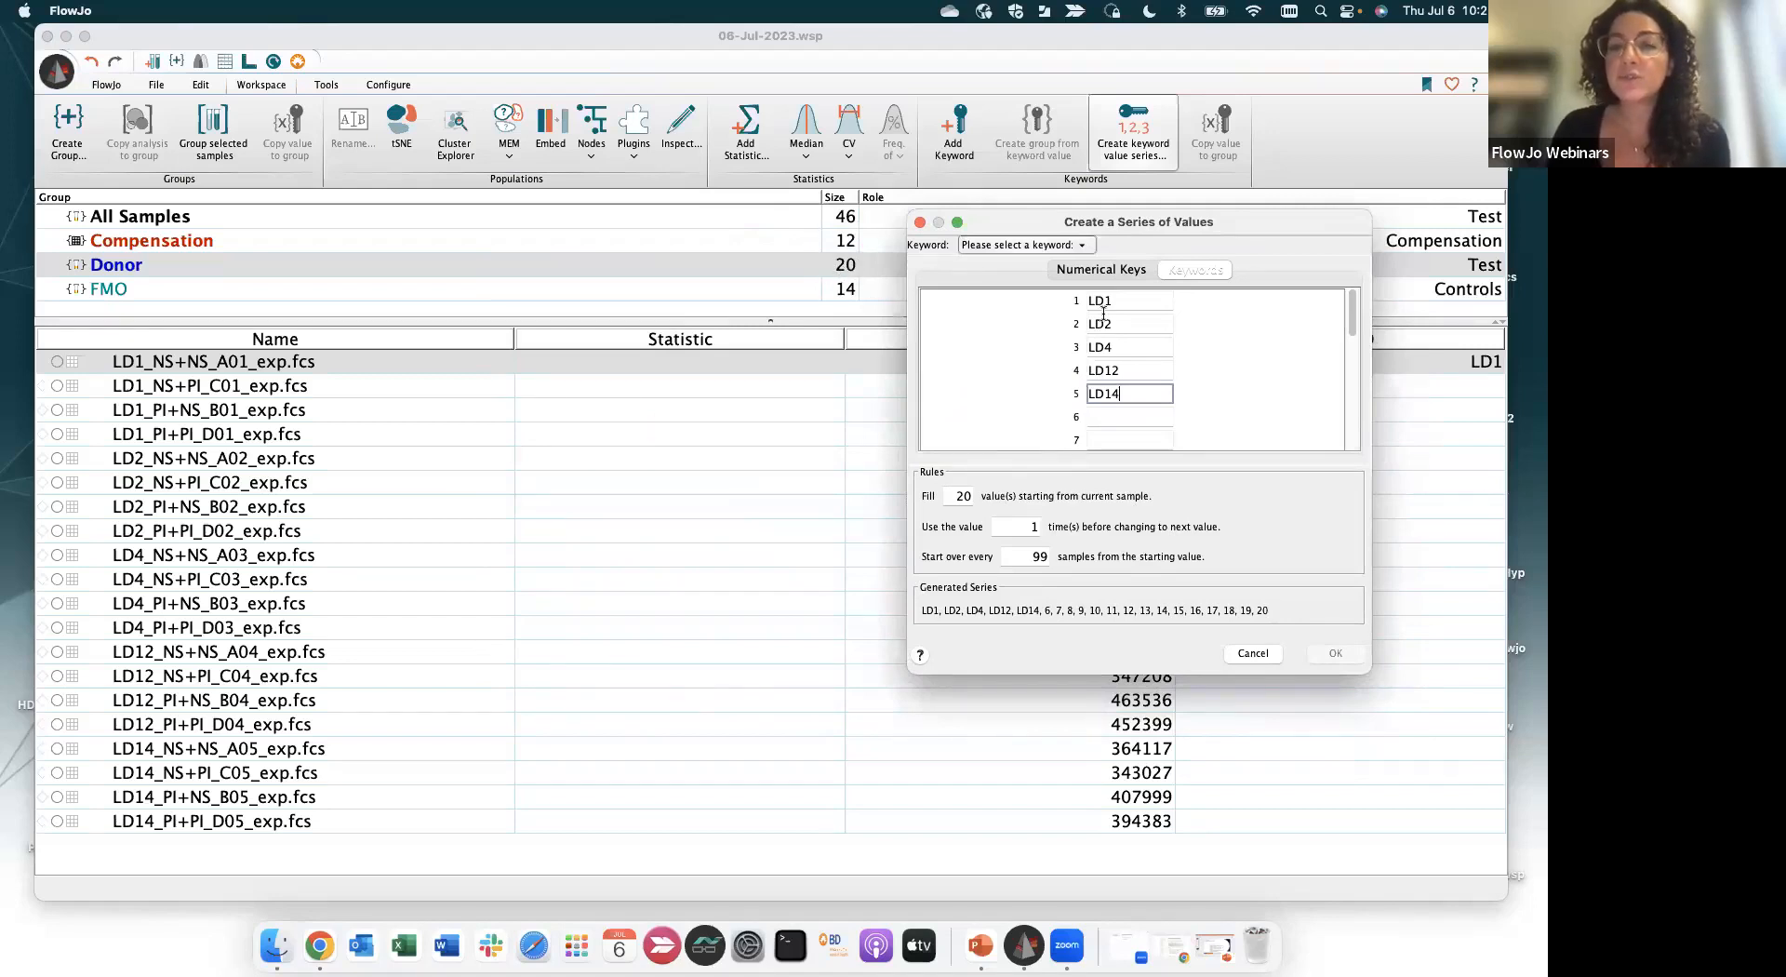
{"action": "left_click", "coordinate": [1040, 527]}
{"action": "type", "text": "4"}
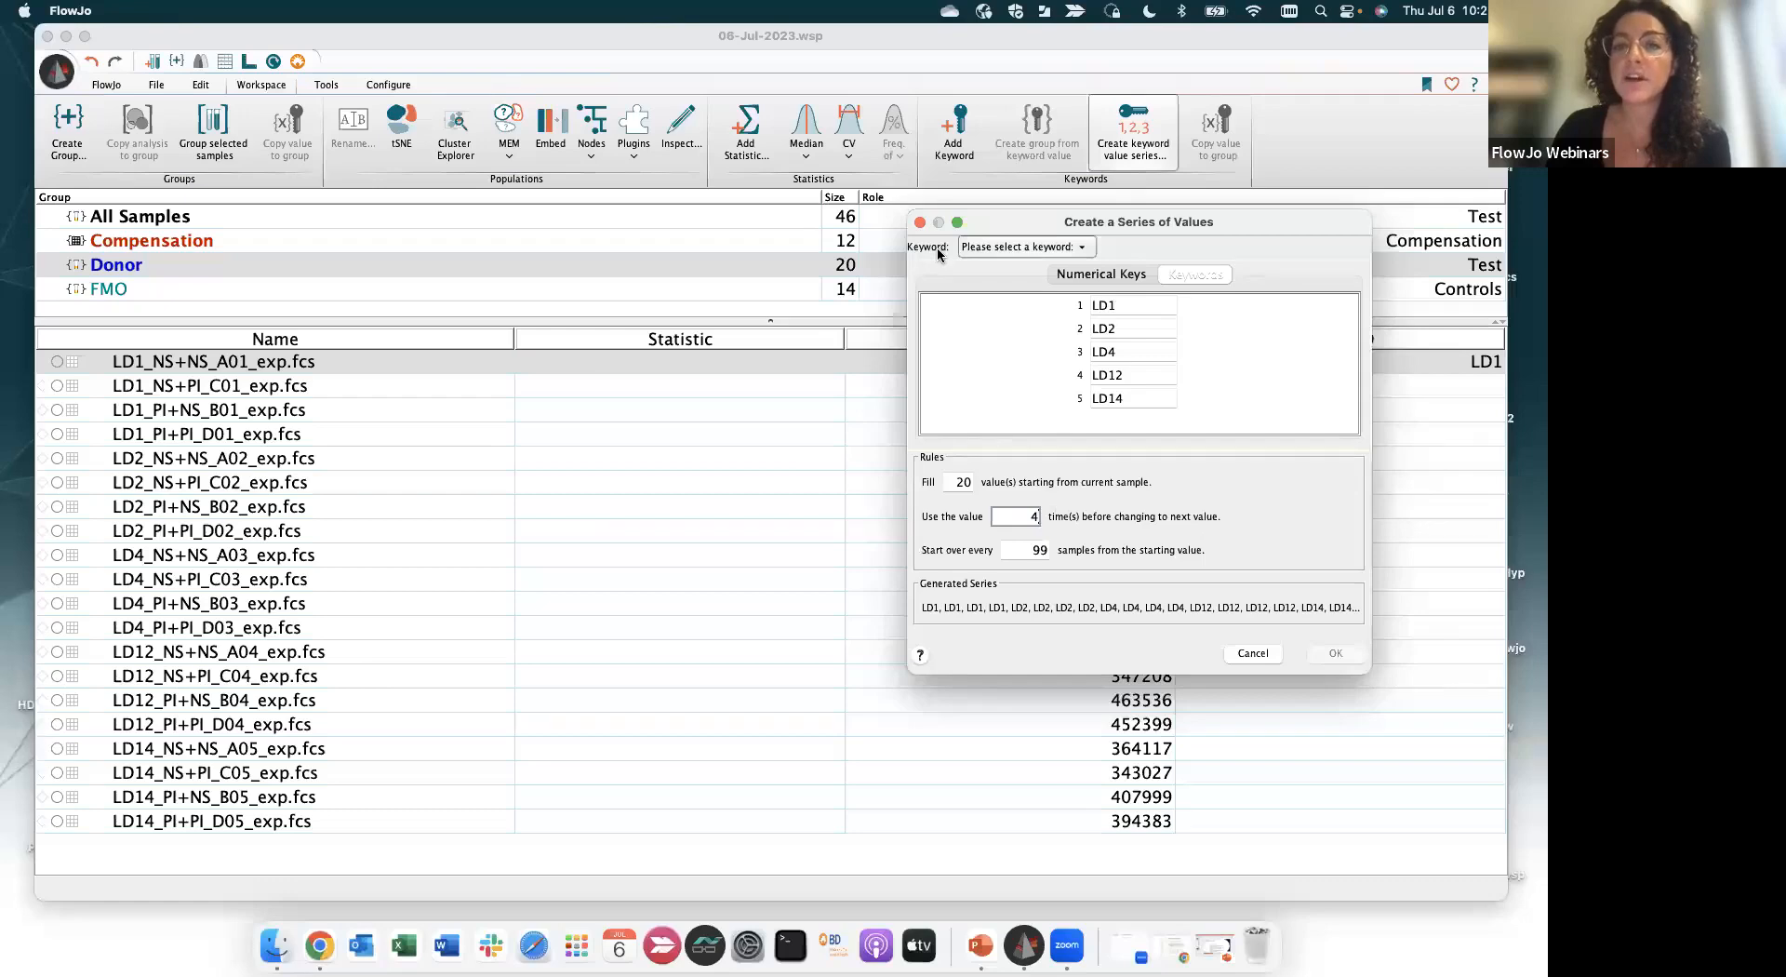
{"action": "left_click", "coordinate": [1019, 248]}
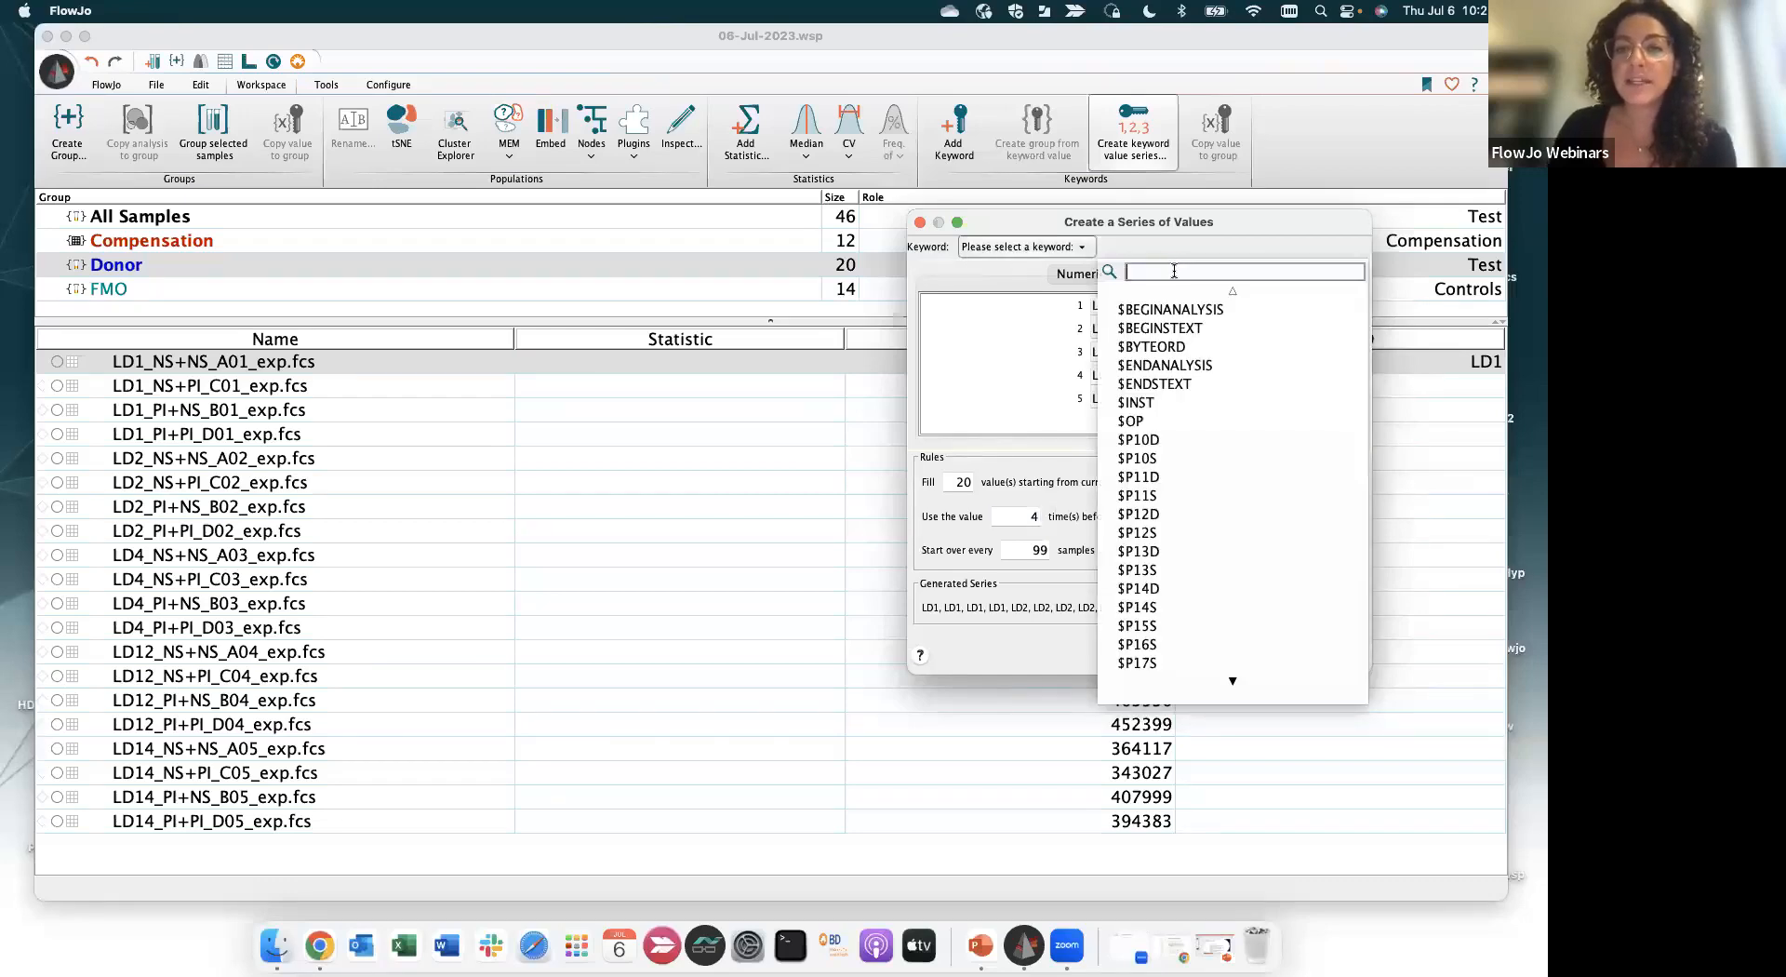
{"action": "type", "text": "dono"}
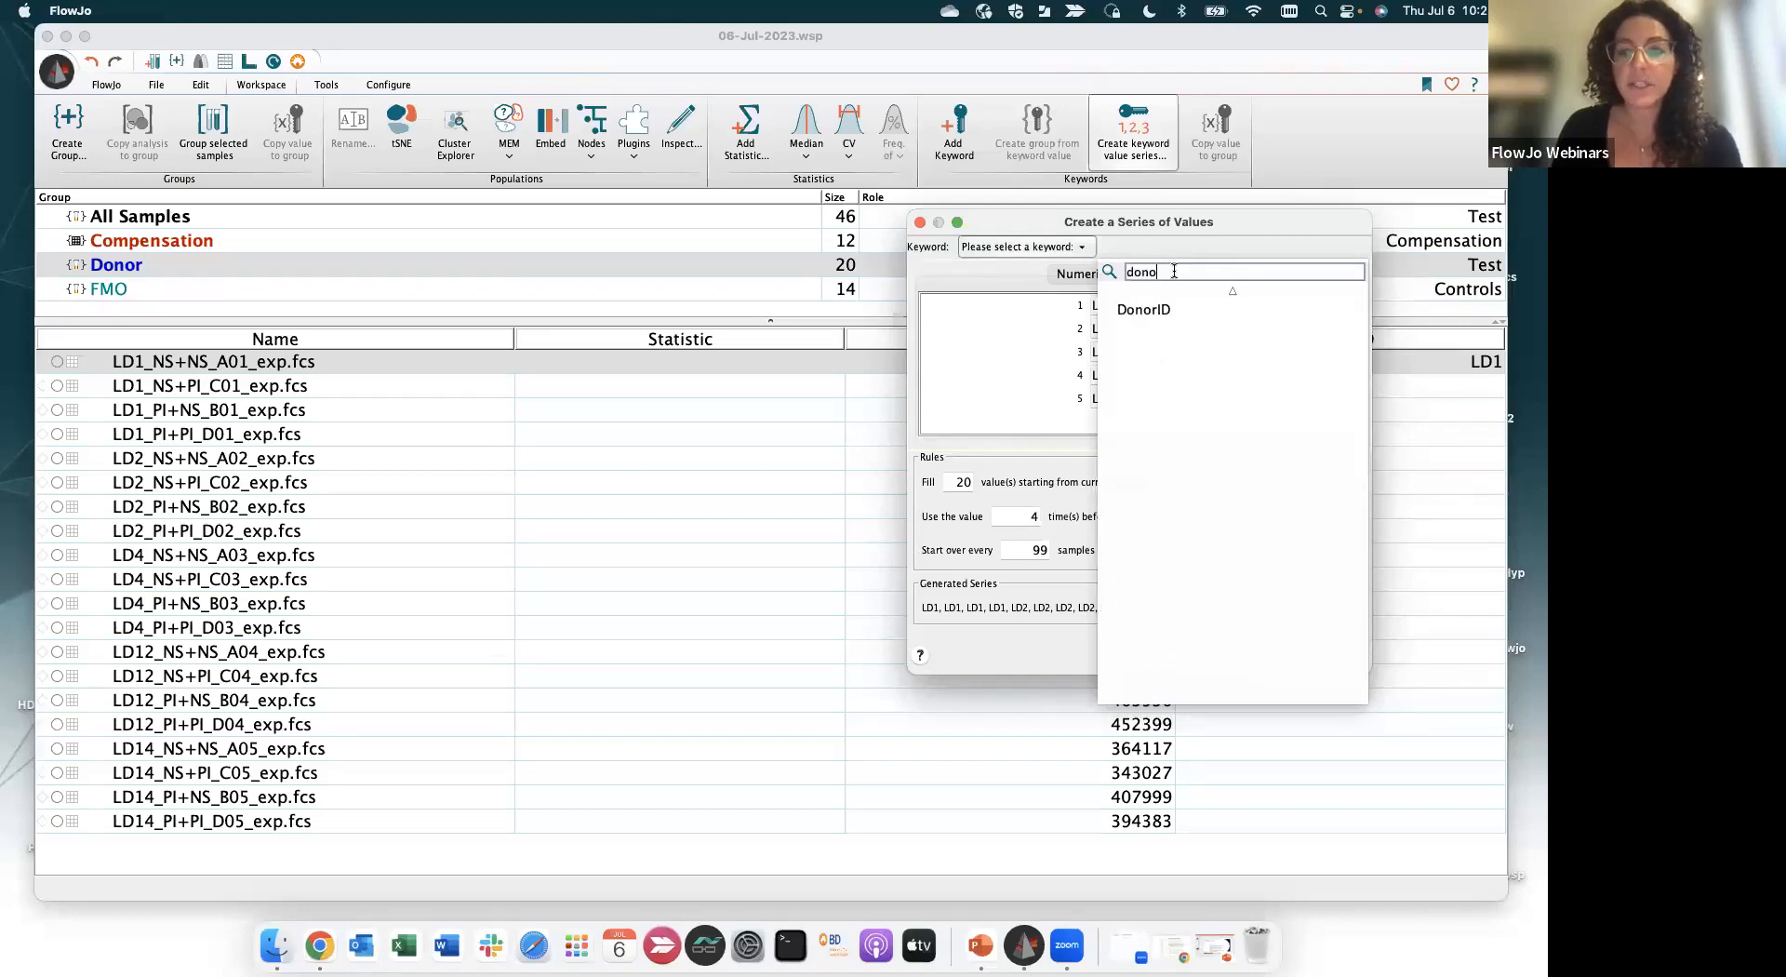
{"action": "left_click", "coordinate": [1171, 309]}
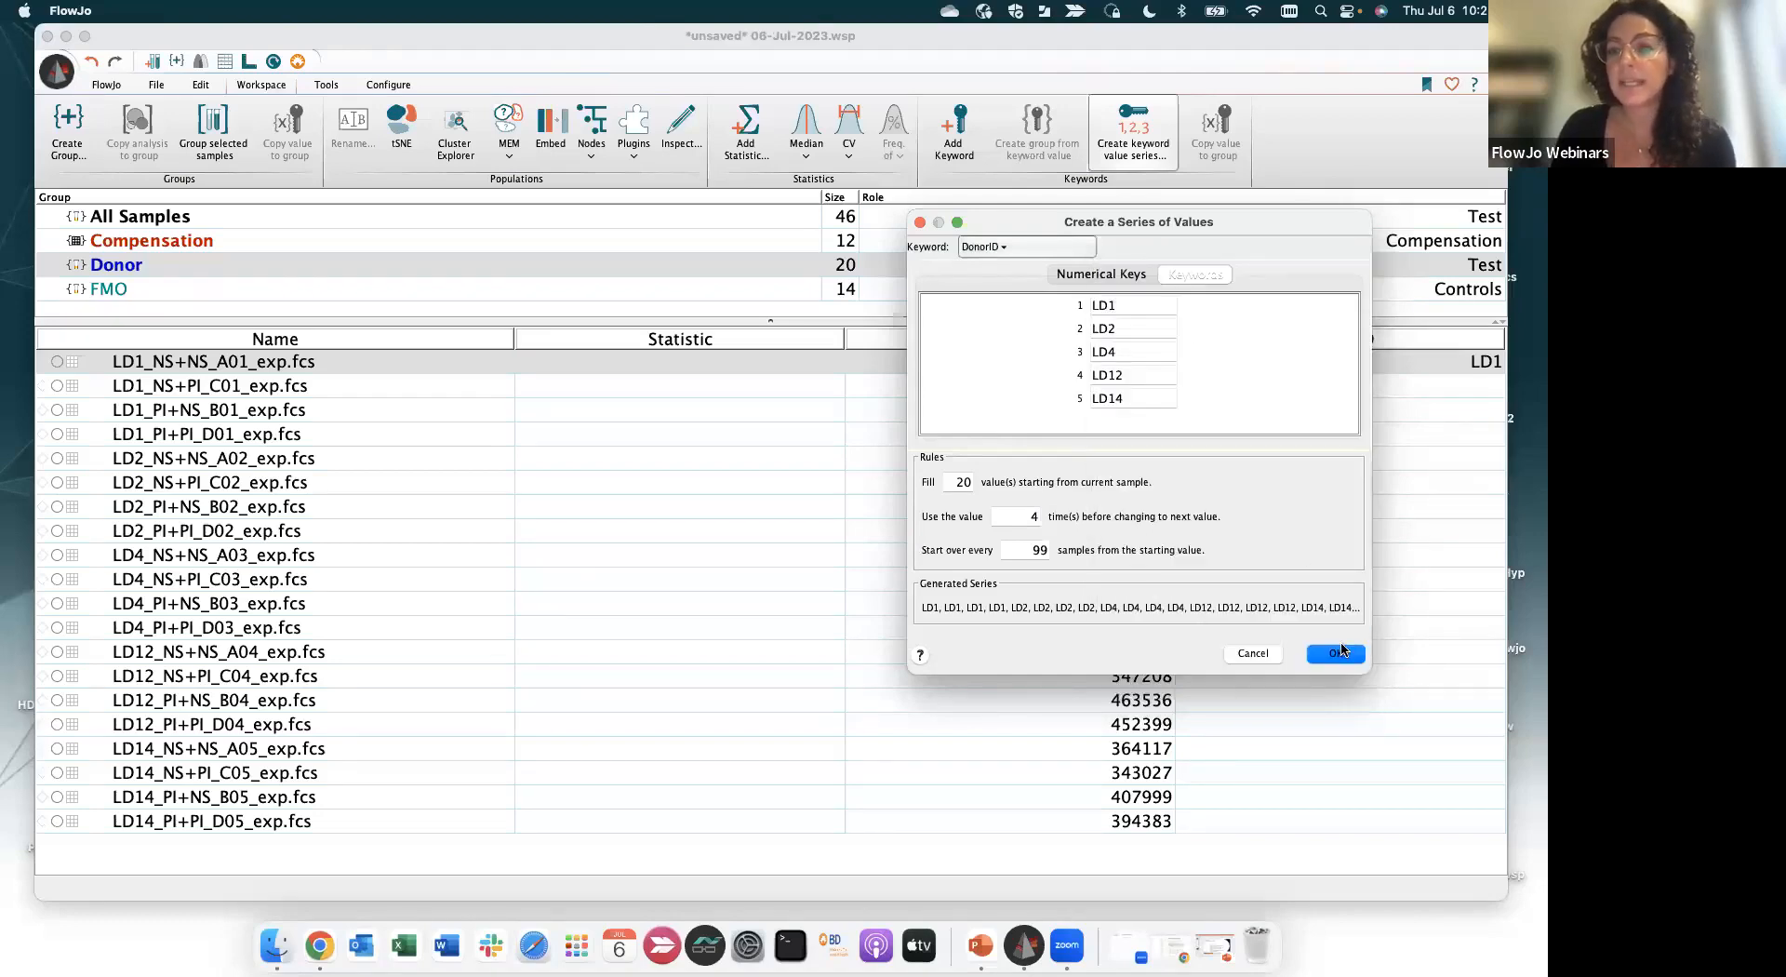
{"action": "left_click", "coordinate": [1337, 654]}
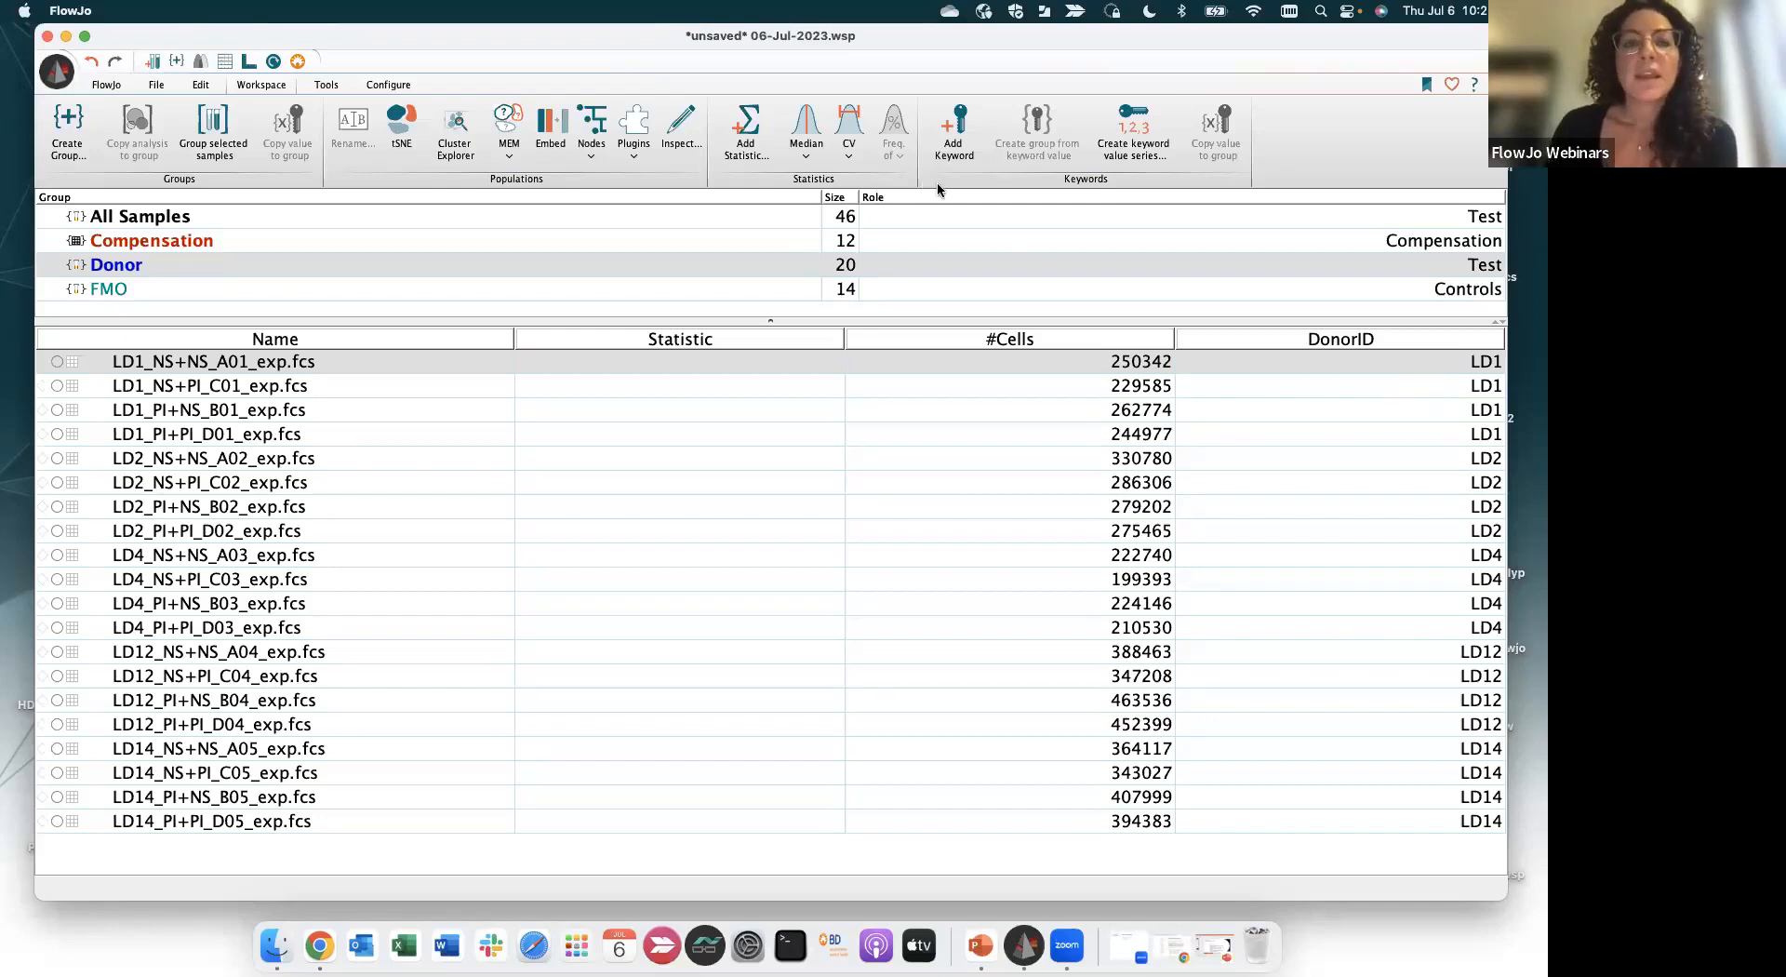
Add a keyword named StimCondition to the Donor samples
{"action": "left_click", "coordinate": [953, 135]}
{"action": "type", "text": "StimCon"}
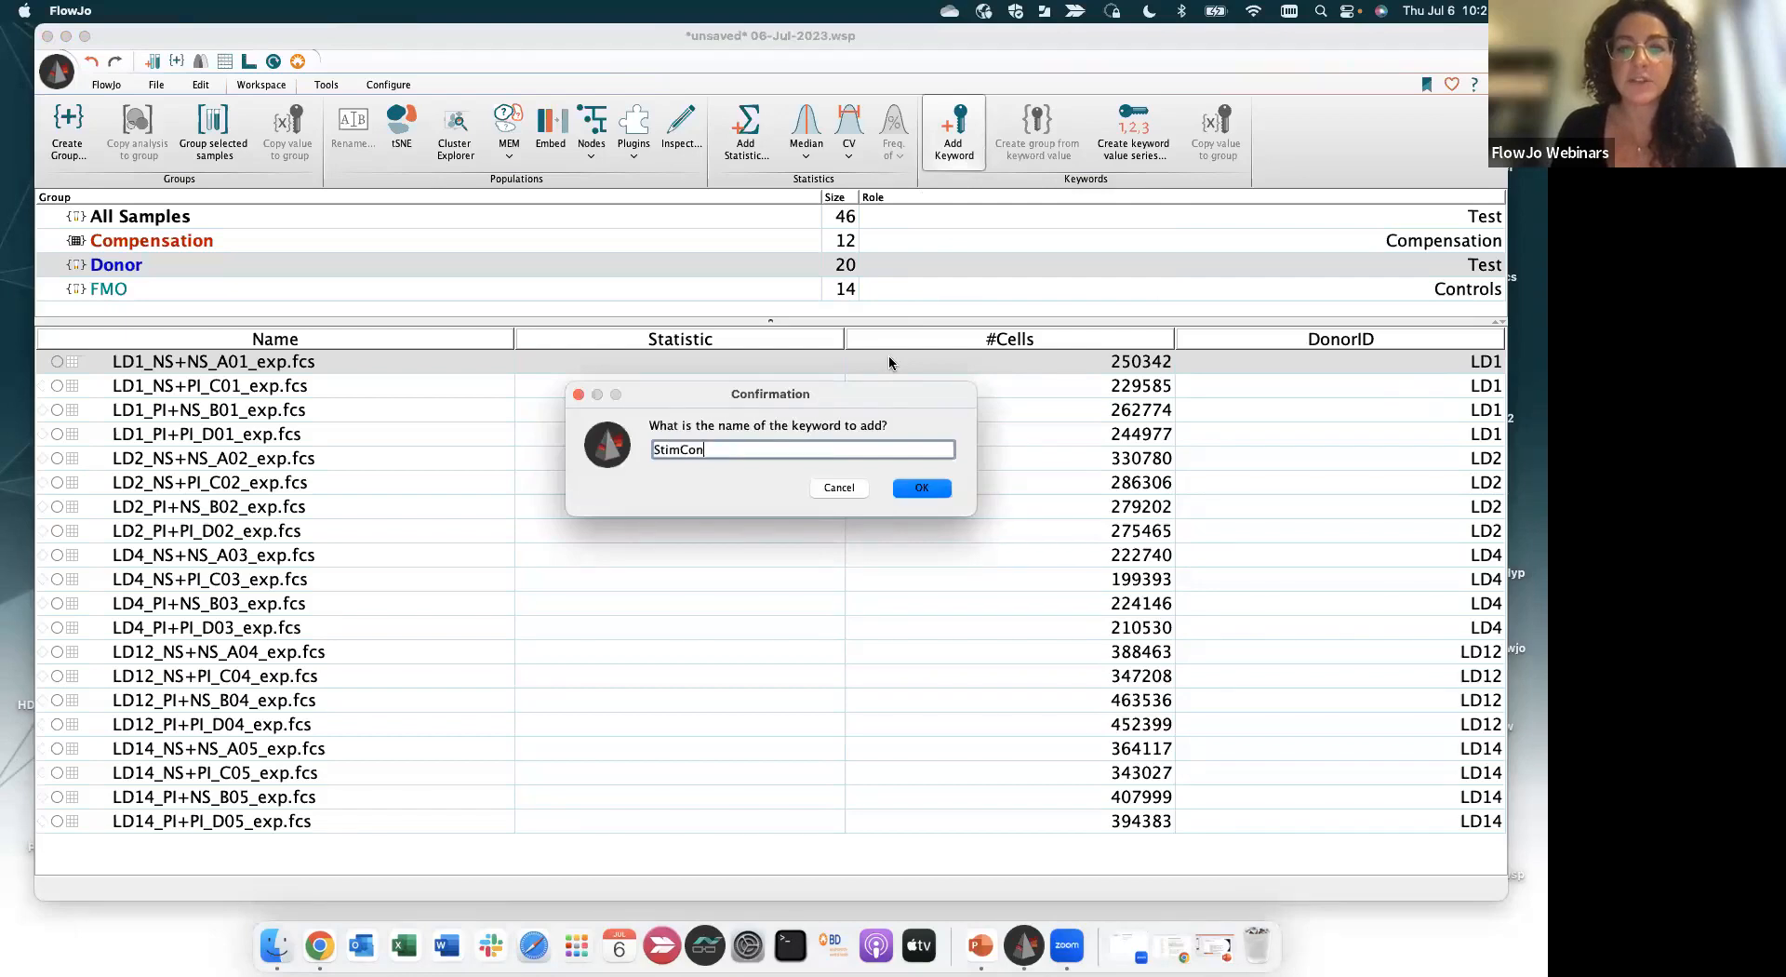
{"action": "type", "text": "dition"}
{"action": "left_click", "coordinate": [936, 489]}
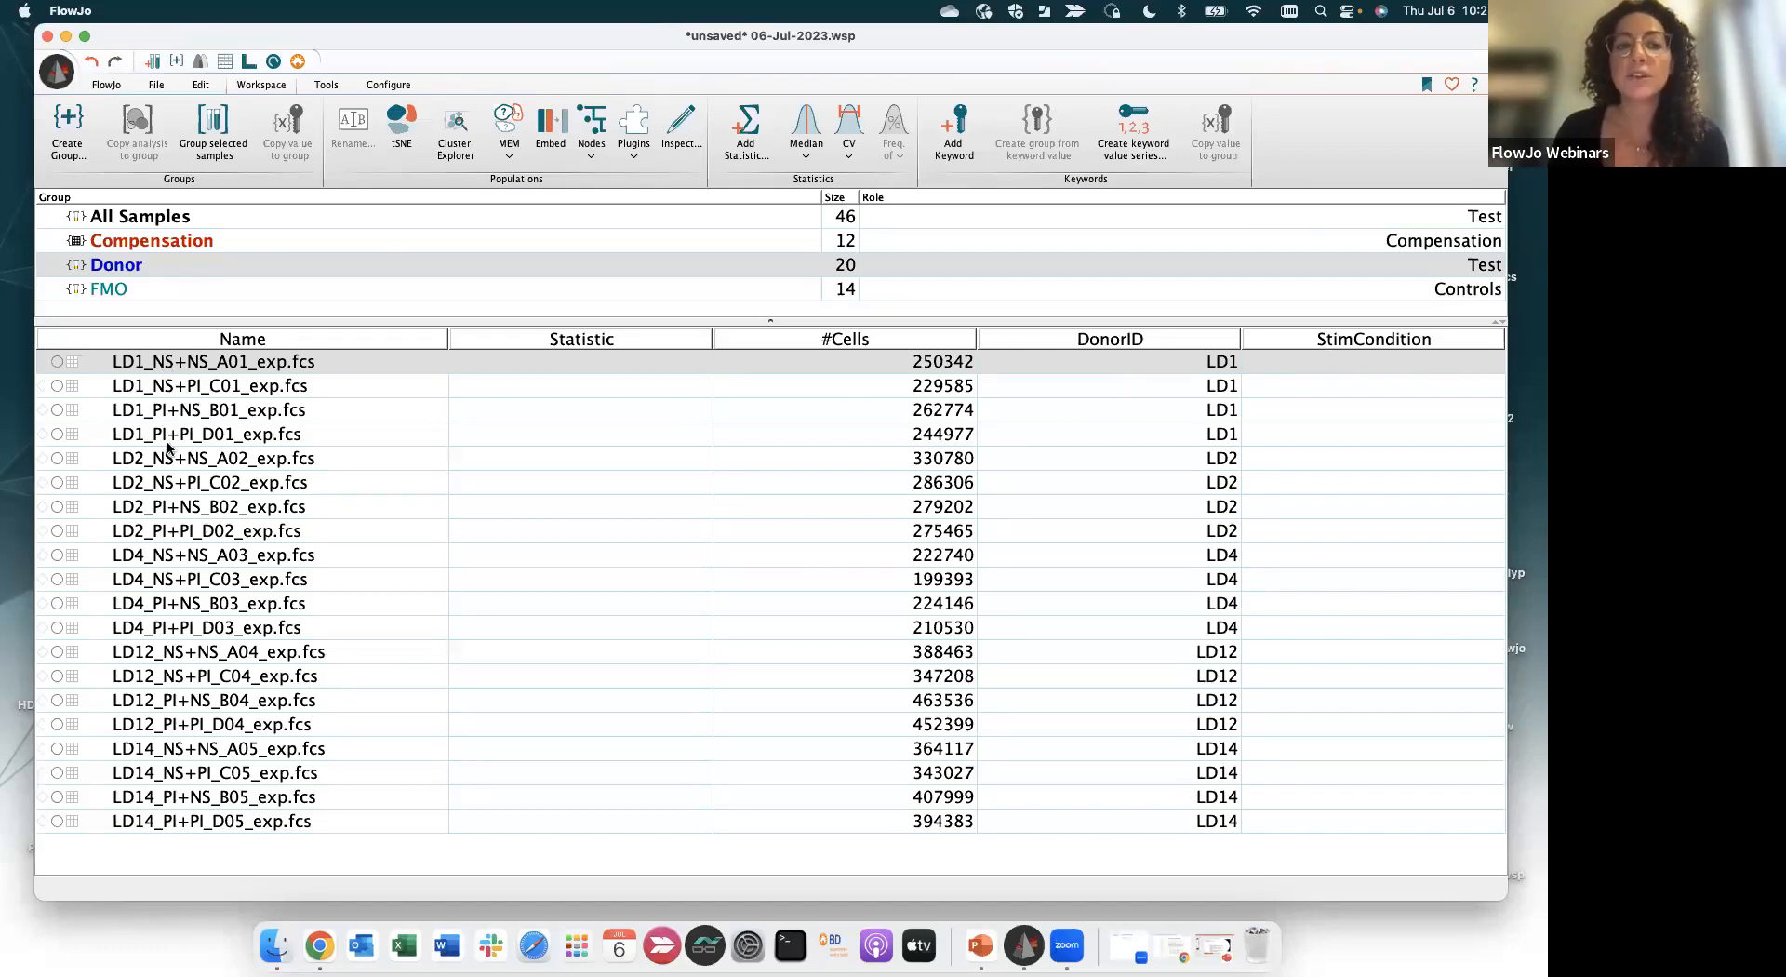
Enter NS+NS as the StimCondition of sample LD1_NS+NS_A01_exp.fcs and start a text-based keyword value series for StimCondition
{"action": "double_click", "coordinate": [1290, 366]}
{"action": "type", "text": "NS+NS"}
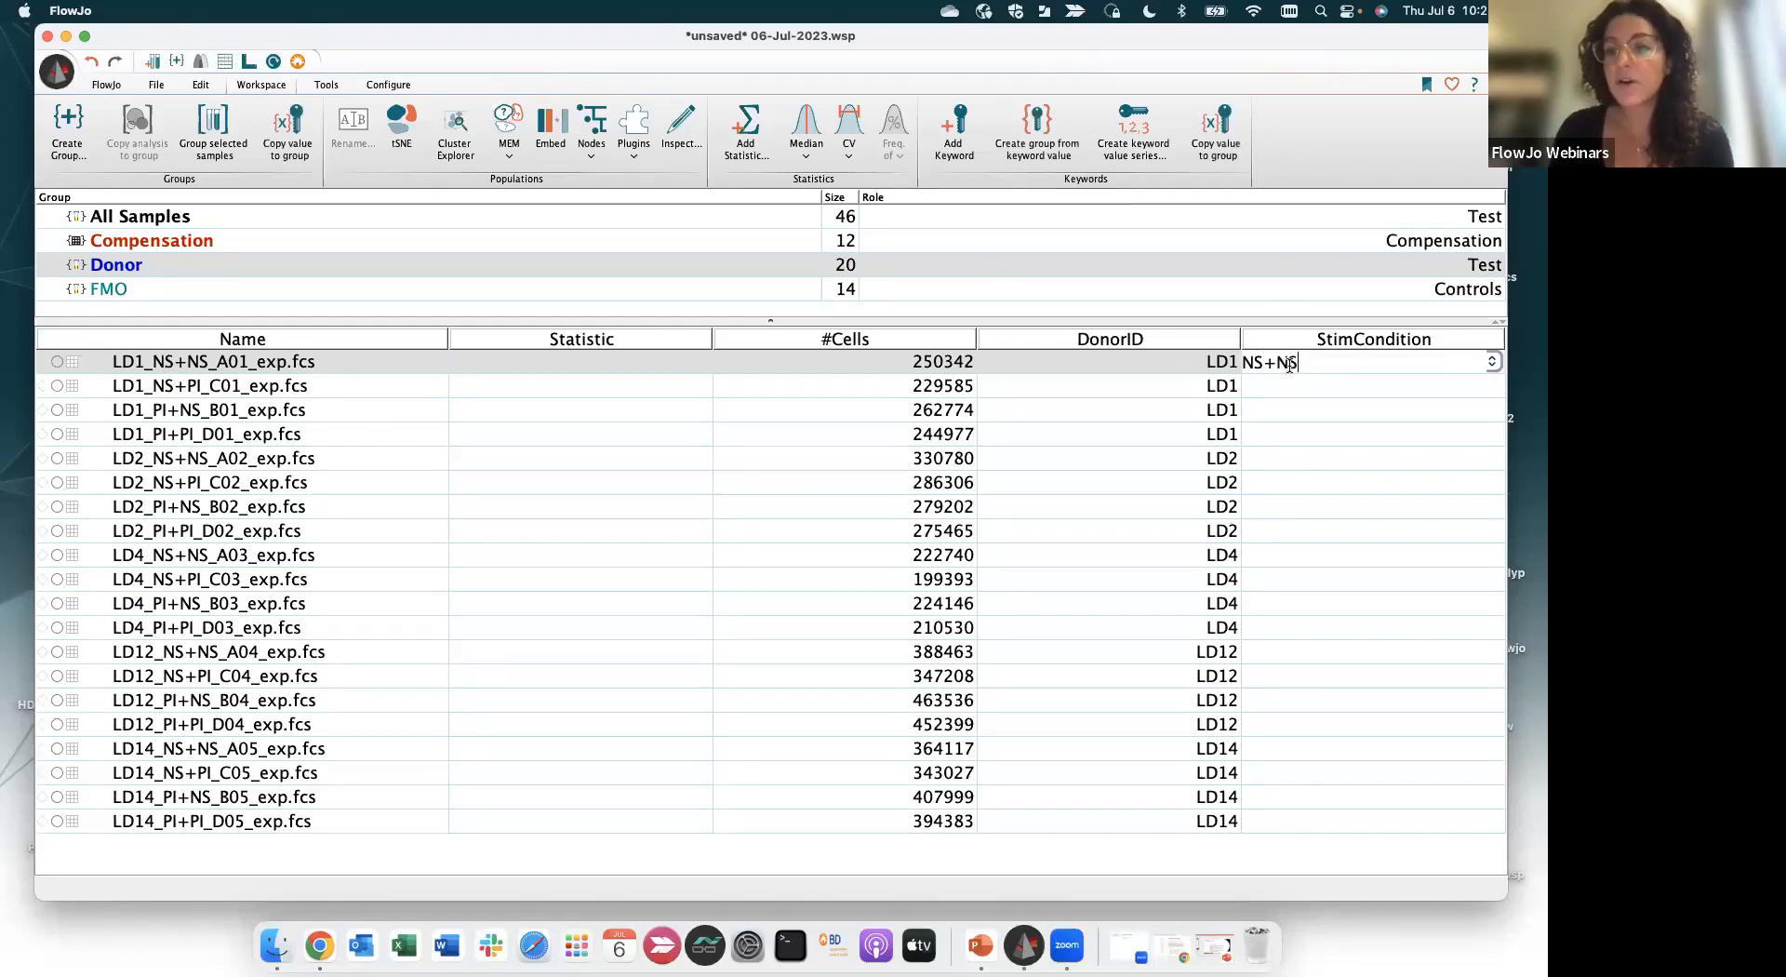
{"action": "left_click", "coordinate": [1136, 147]}
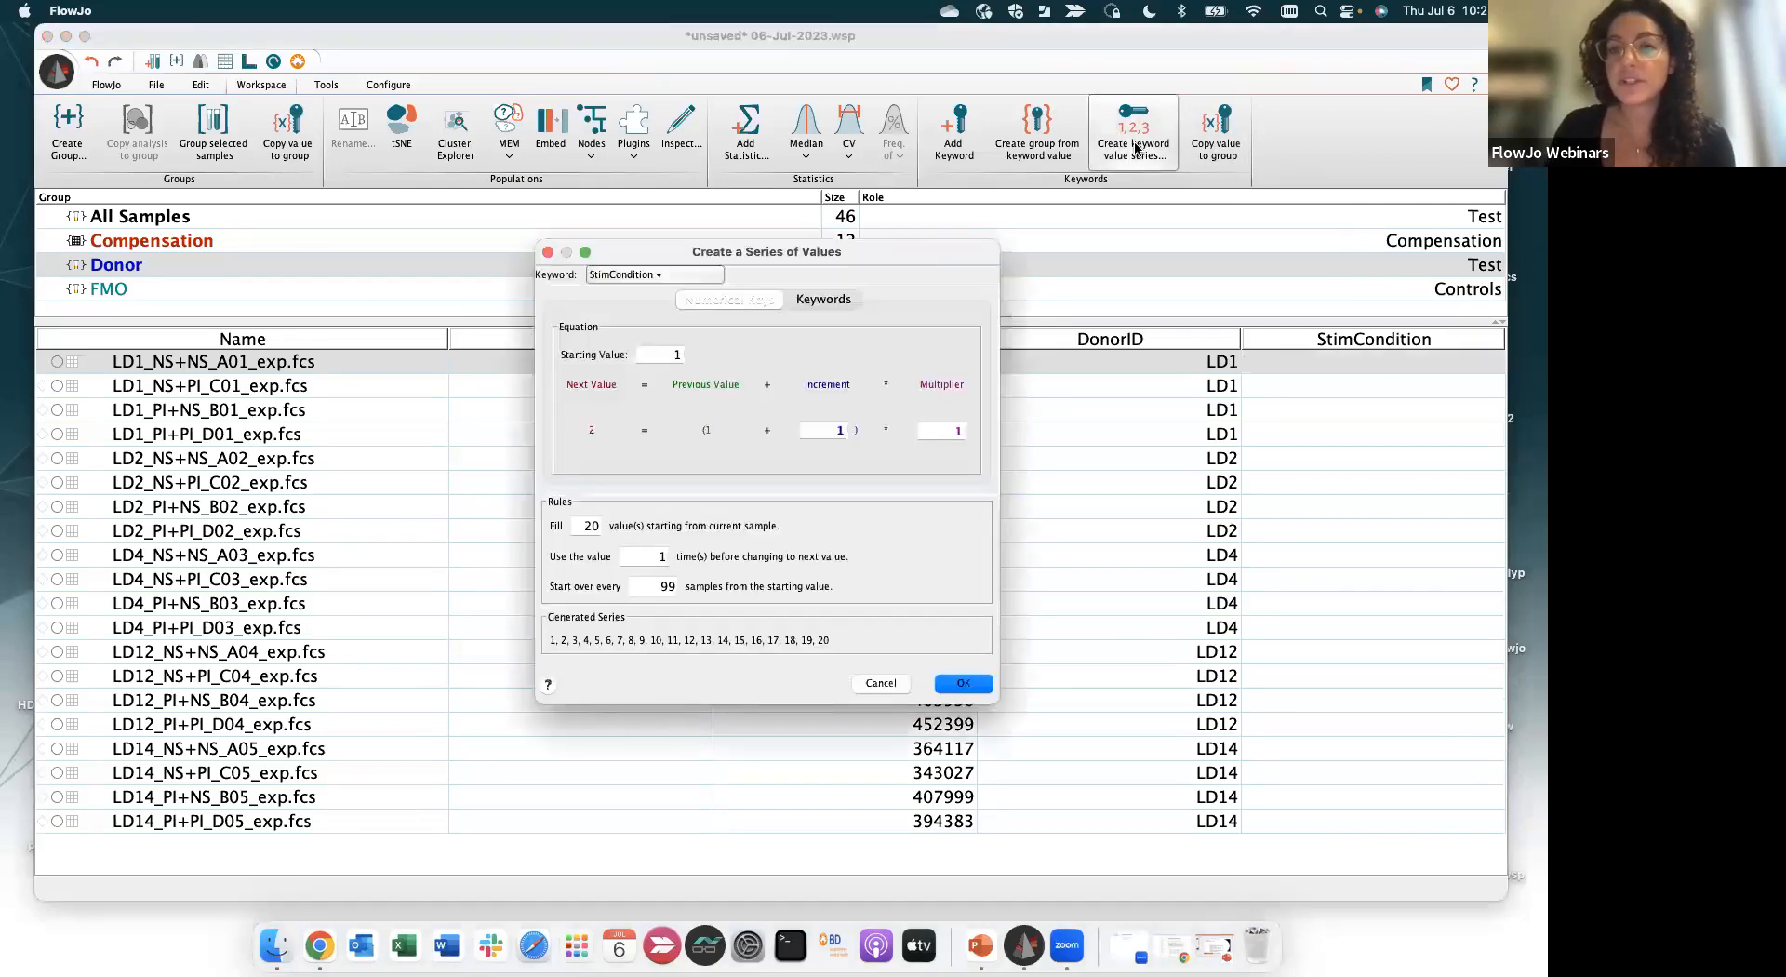
{"action": "left_click", "coordinate": [826, 287]}
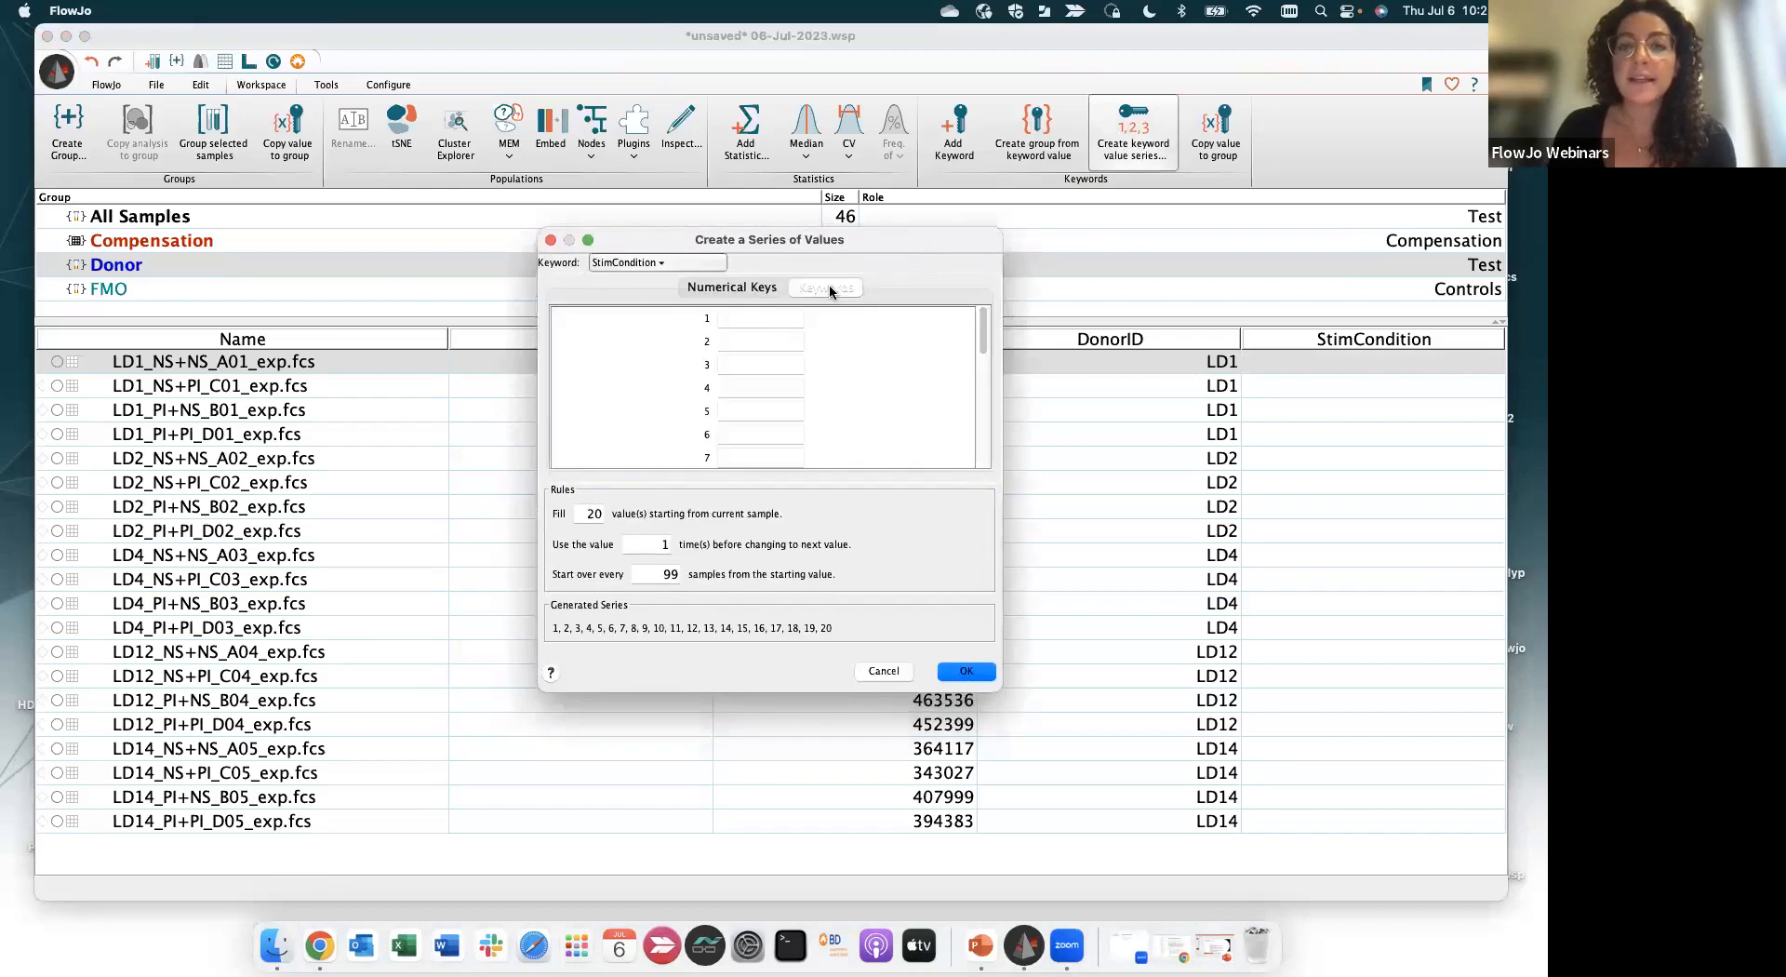
Fill the StimCondition series with the four text values NS+NS, NS+PI, PI+NS and PI+PI
{"action": "left_click", "coordinate": [775, 318]}
{"action": "type", "text": "NS+NS"}
{"action": "left_click", "coordinate": [774, 337]}
{"action": "type", "text": "NS+PI"}
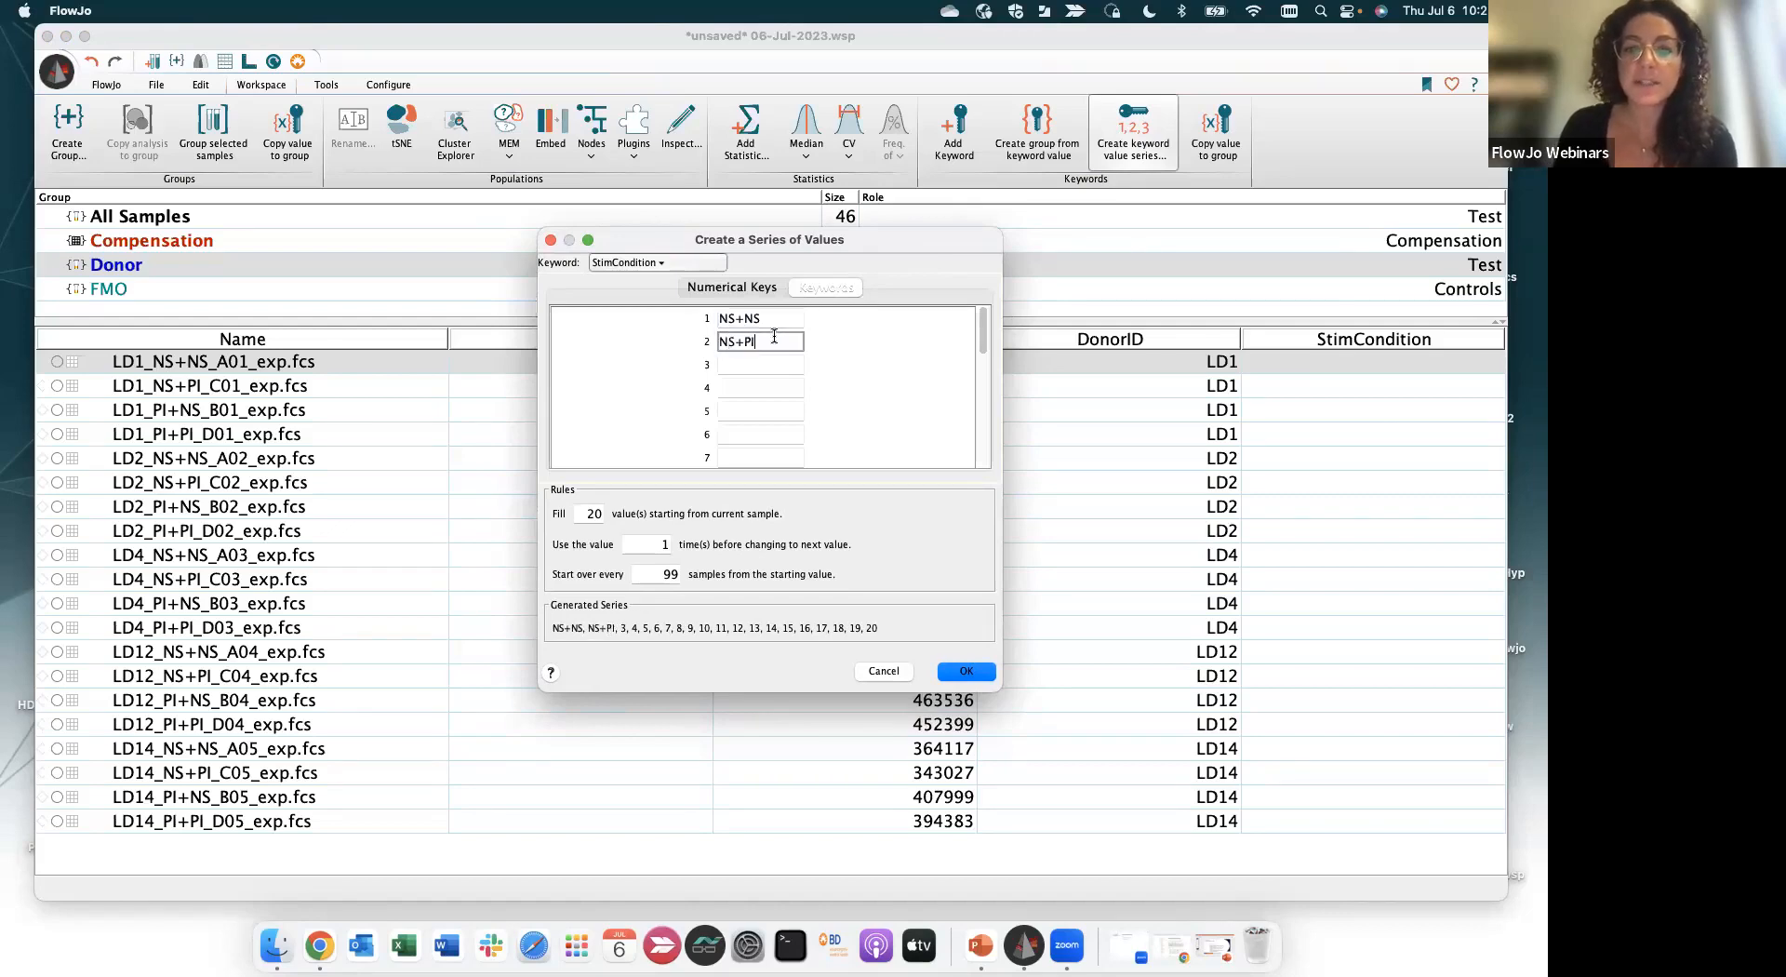
{"action": "left_click", "coordinate": [768, 361]}
{"action": "type", "text": "PI+NS"}
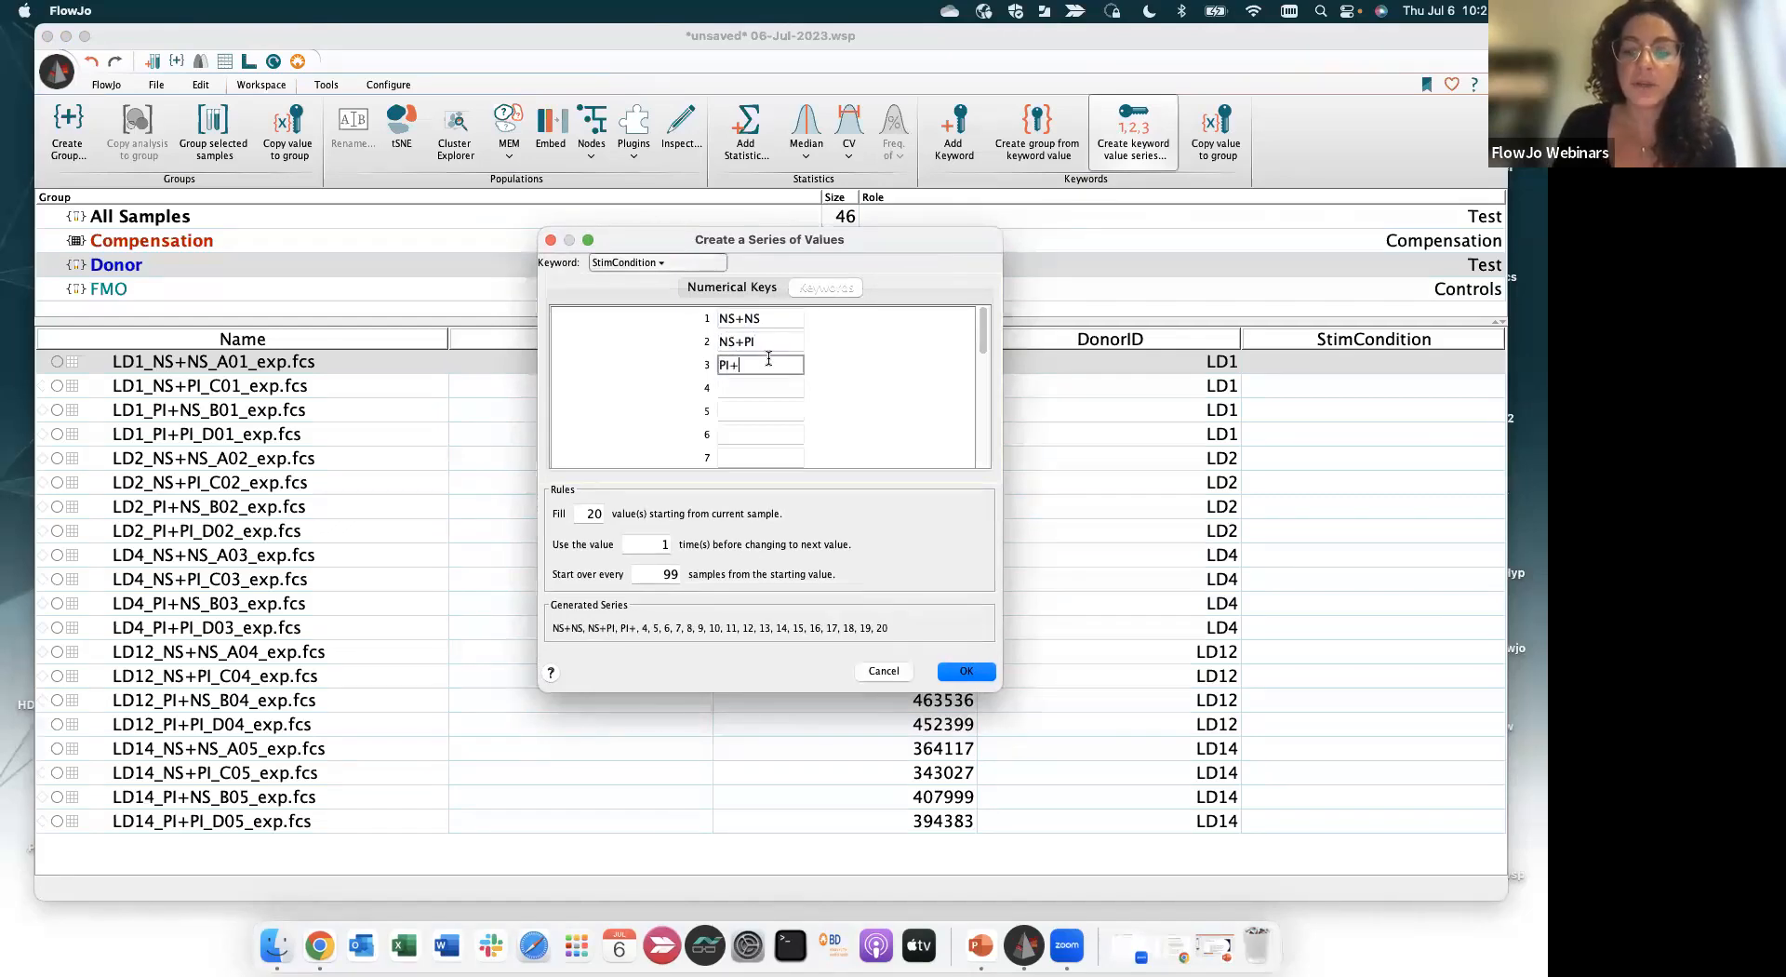
{"action": "left_click", "coordinate": [763, 384]}
{"action": "type", "text": "PI+PI"}
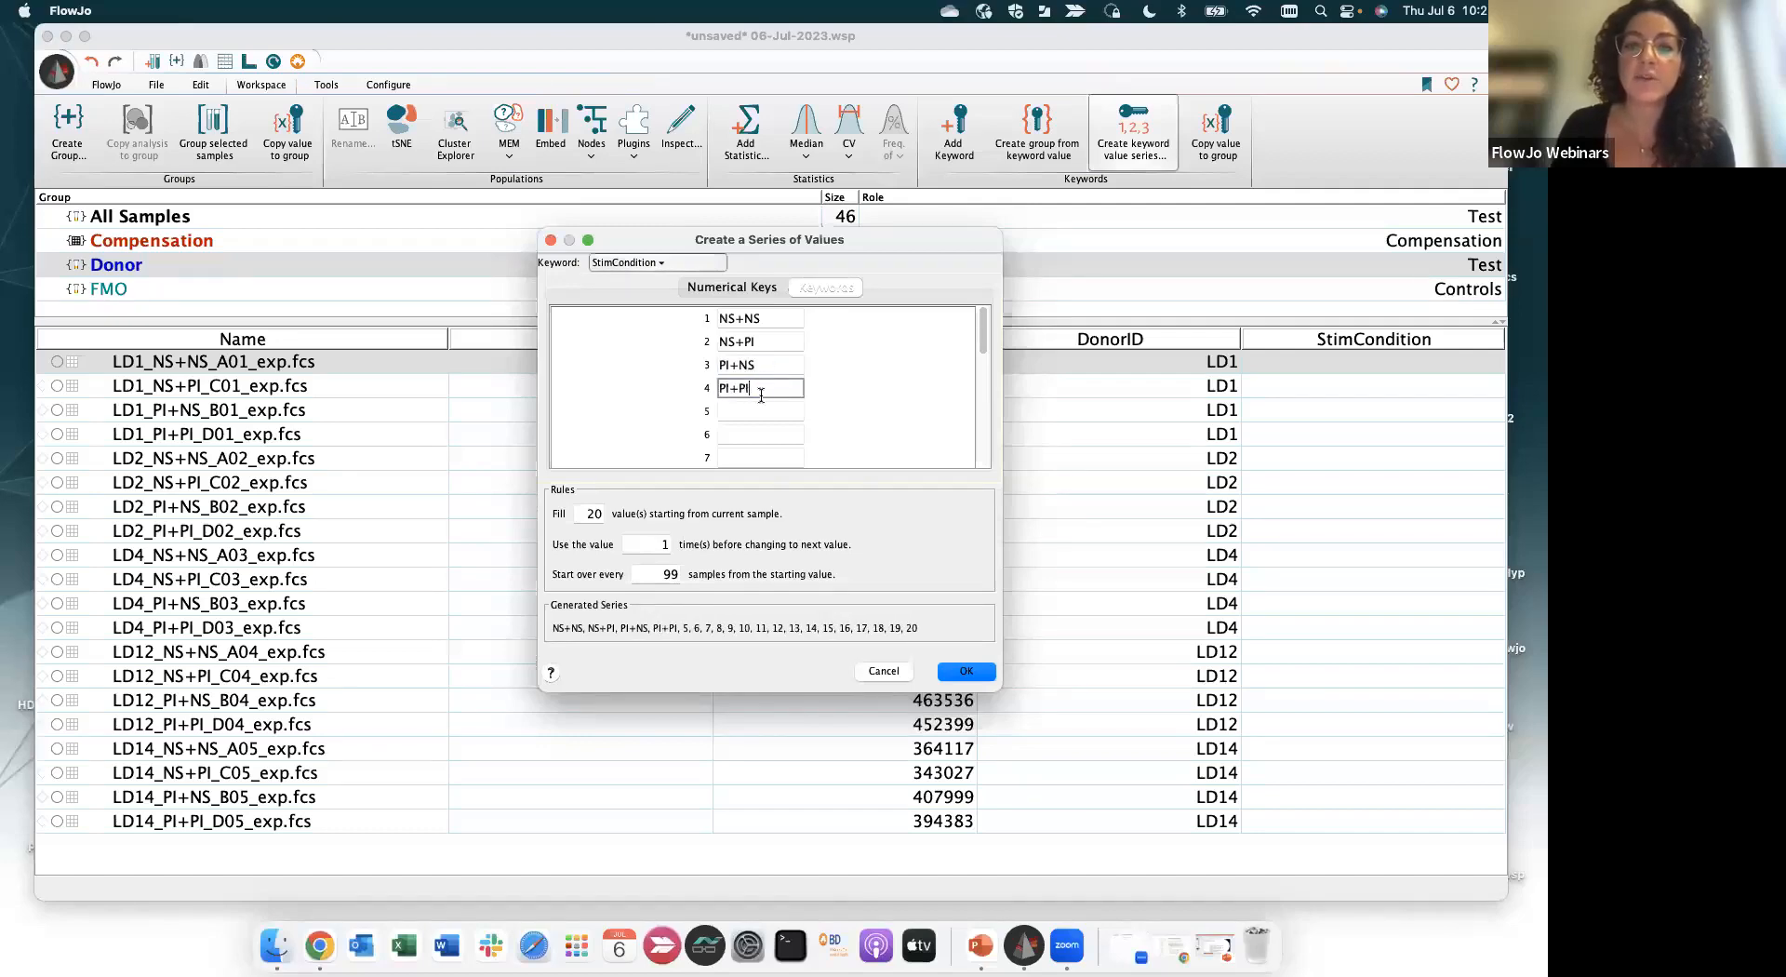
Make the StimCondition series start over every 4 samples and apply it to the Donor samples
{"action": "left_click_drag", "start_coordinate": [784, 248], "coordinate": [1098, 231]}
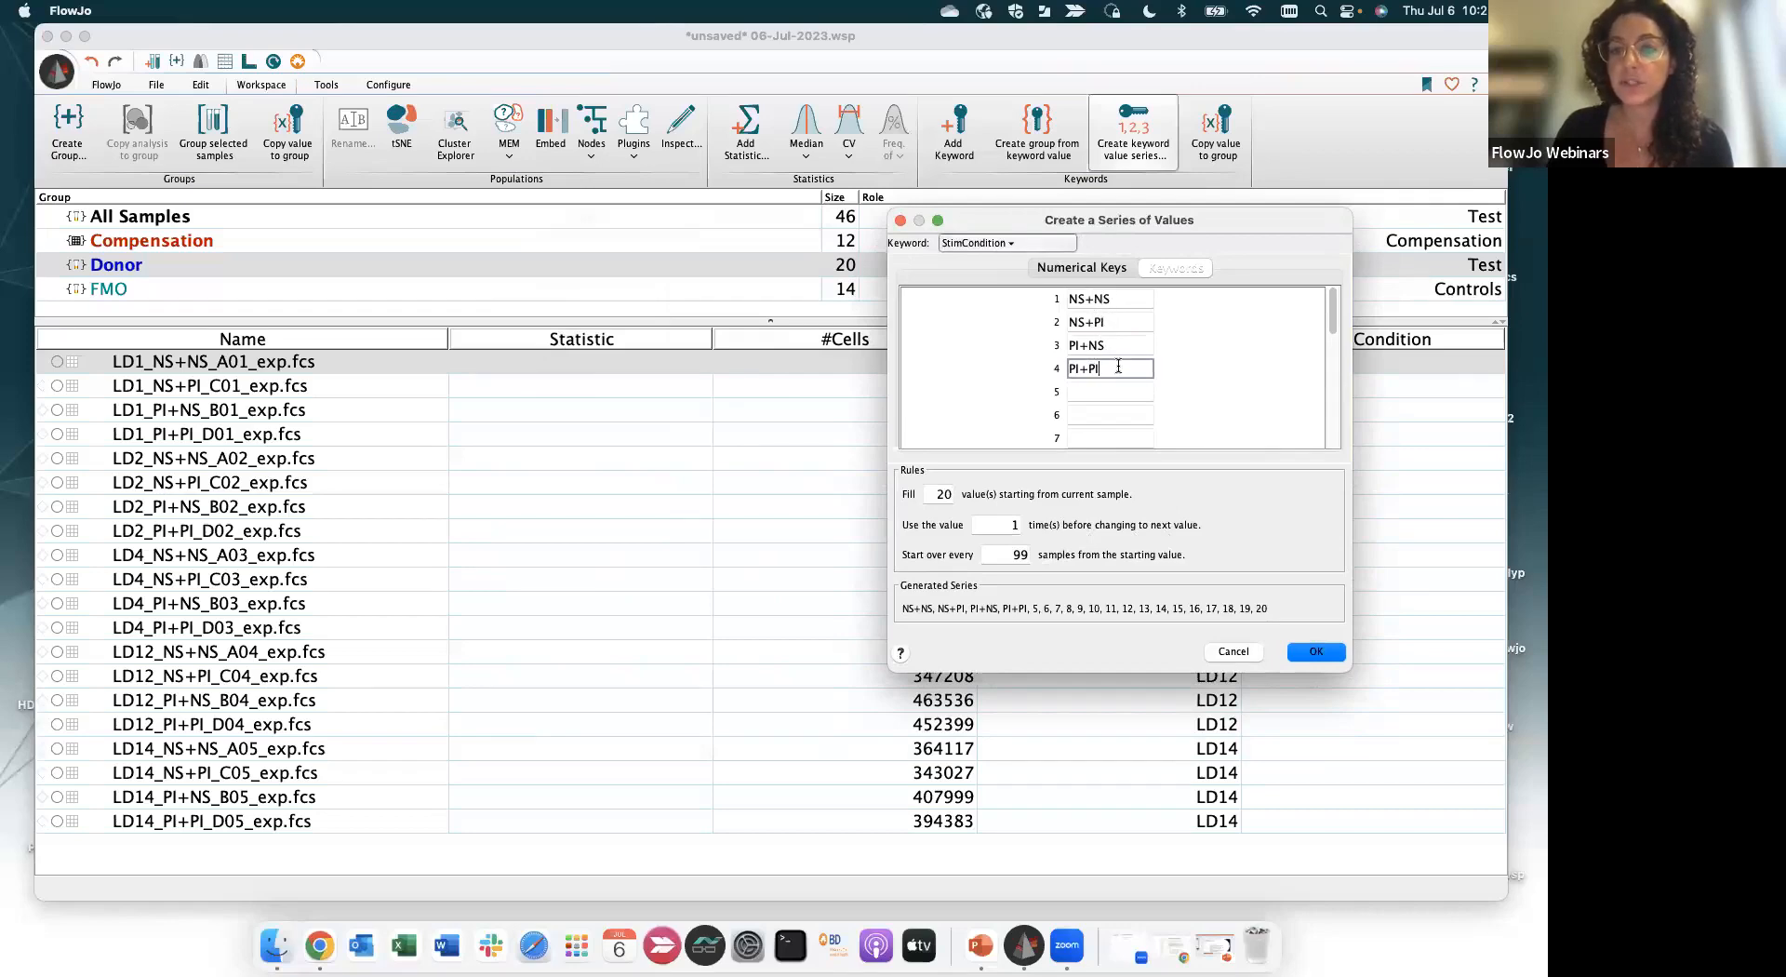
{"action": "double_click", "coordinate": [1011, 554]}
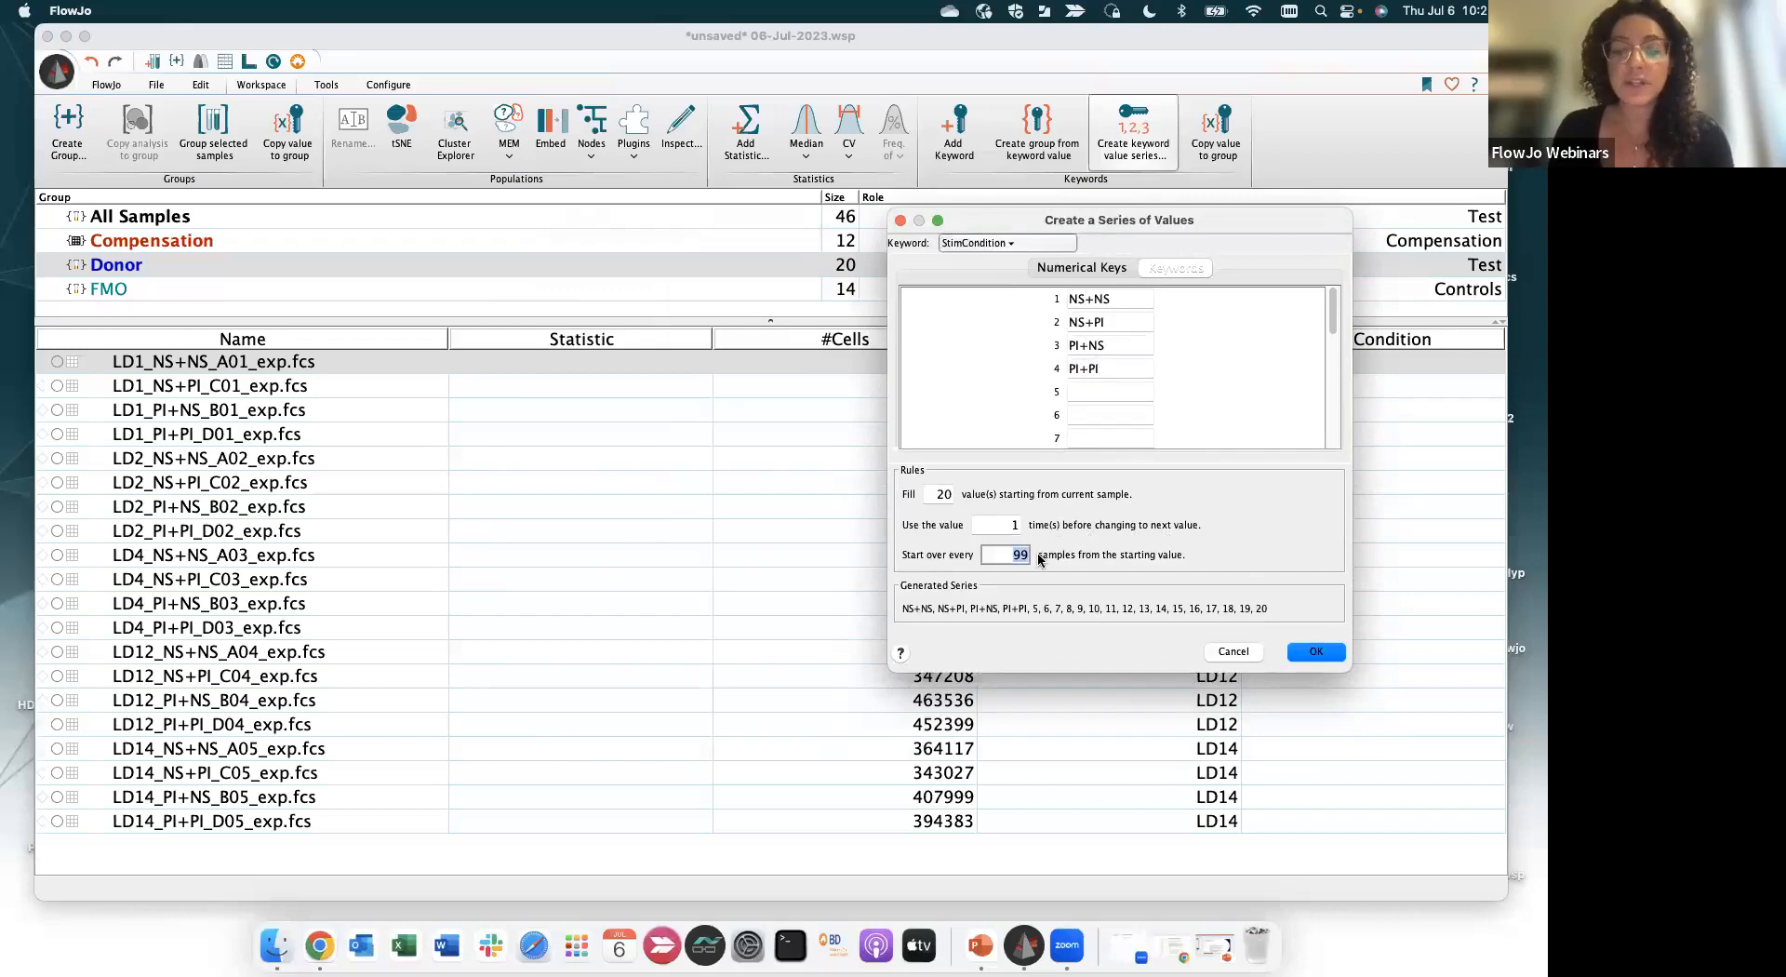
{"action": "type", "text": "4"}
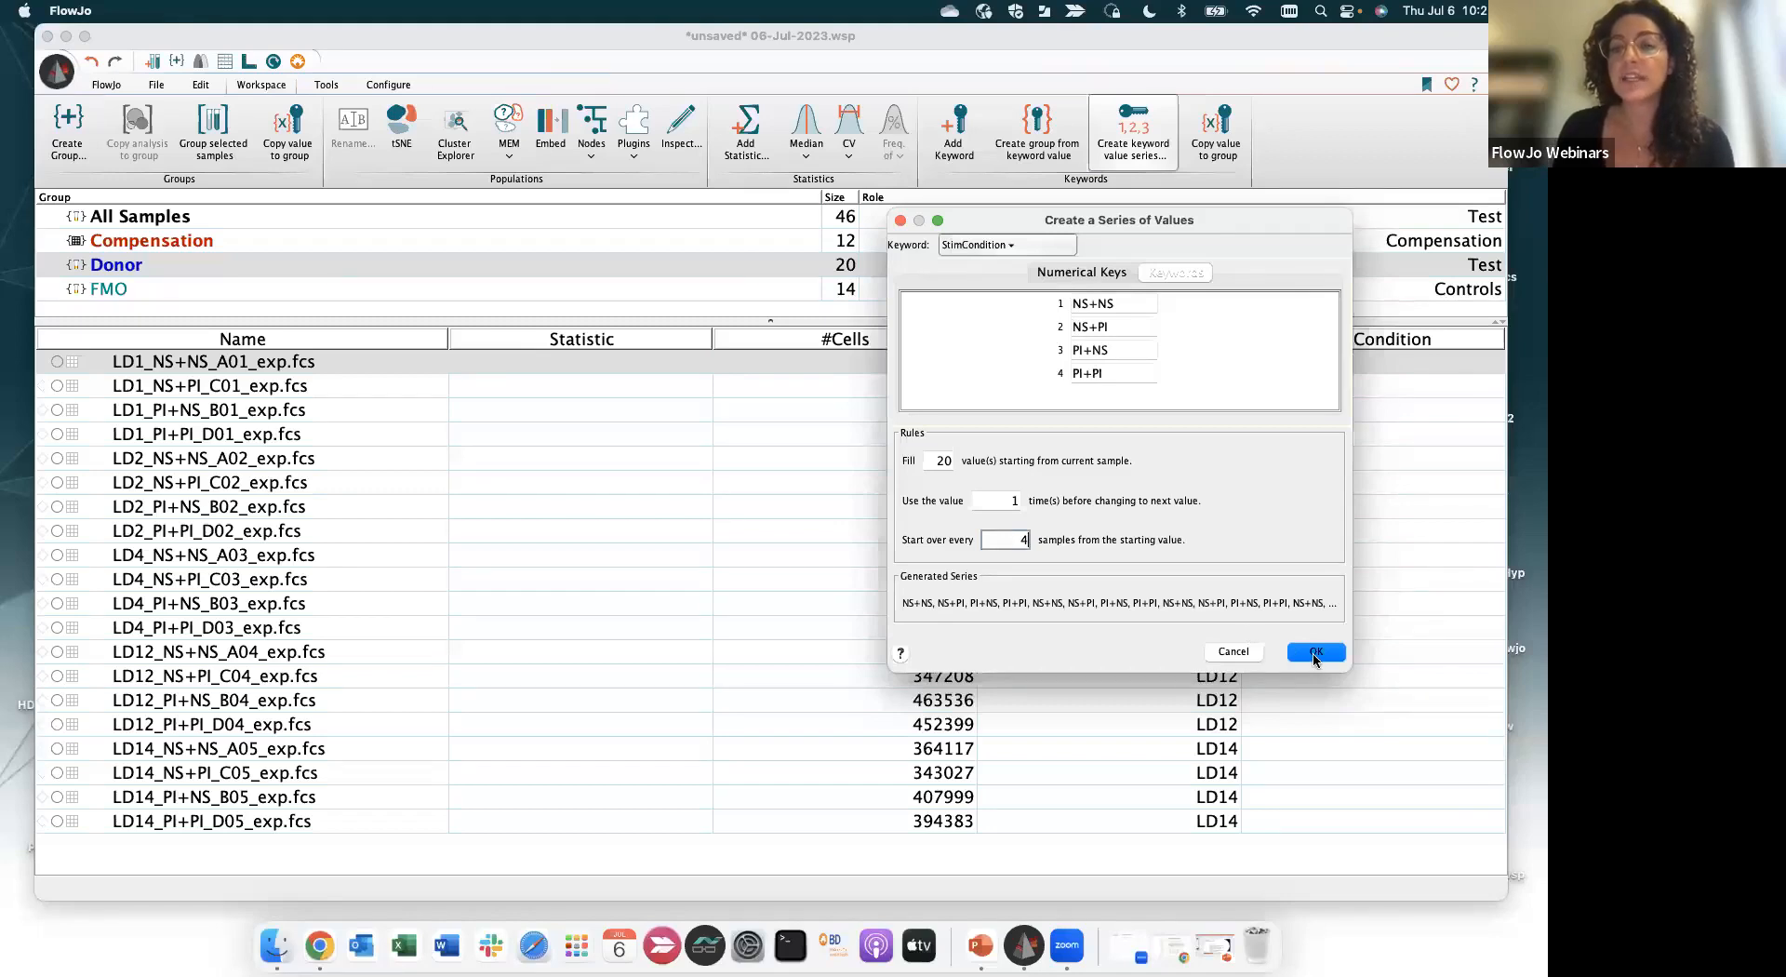
{"action": "left_click", "coordinate": [1316, 653]}
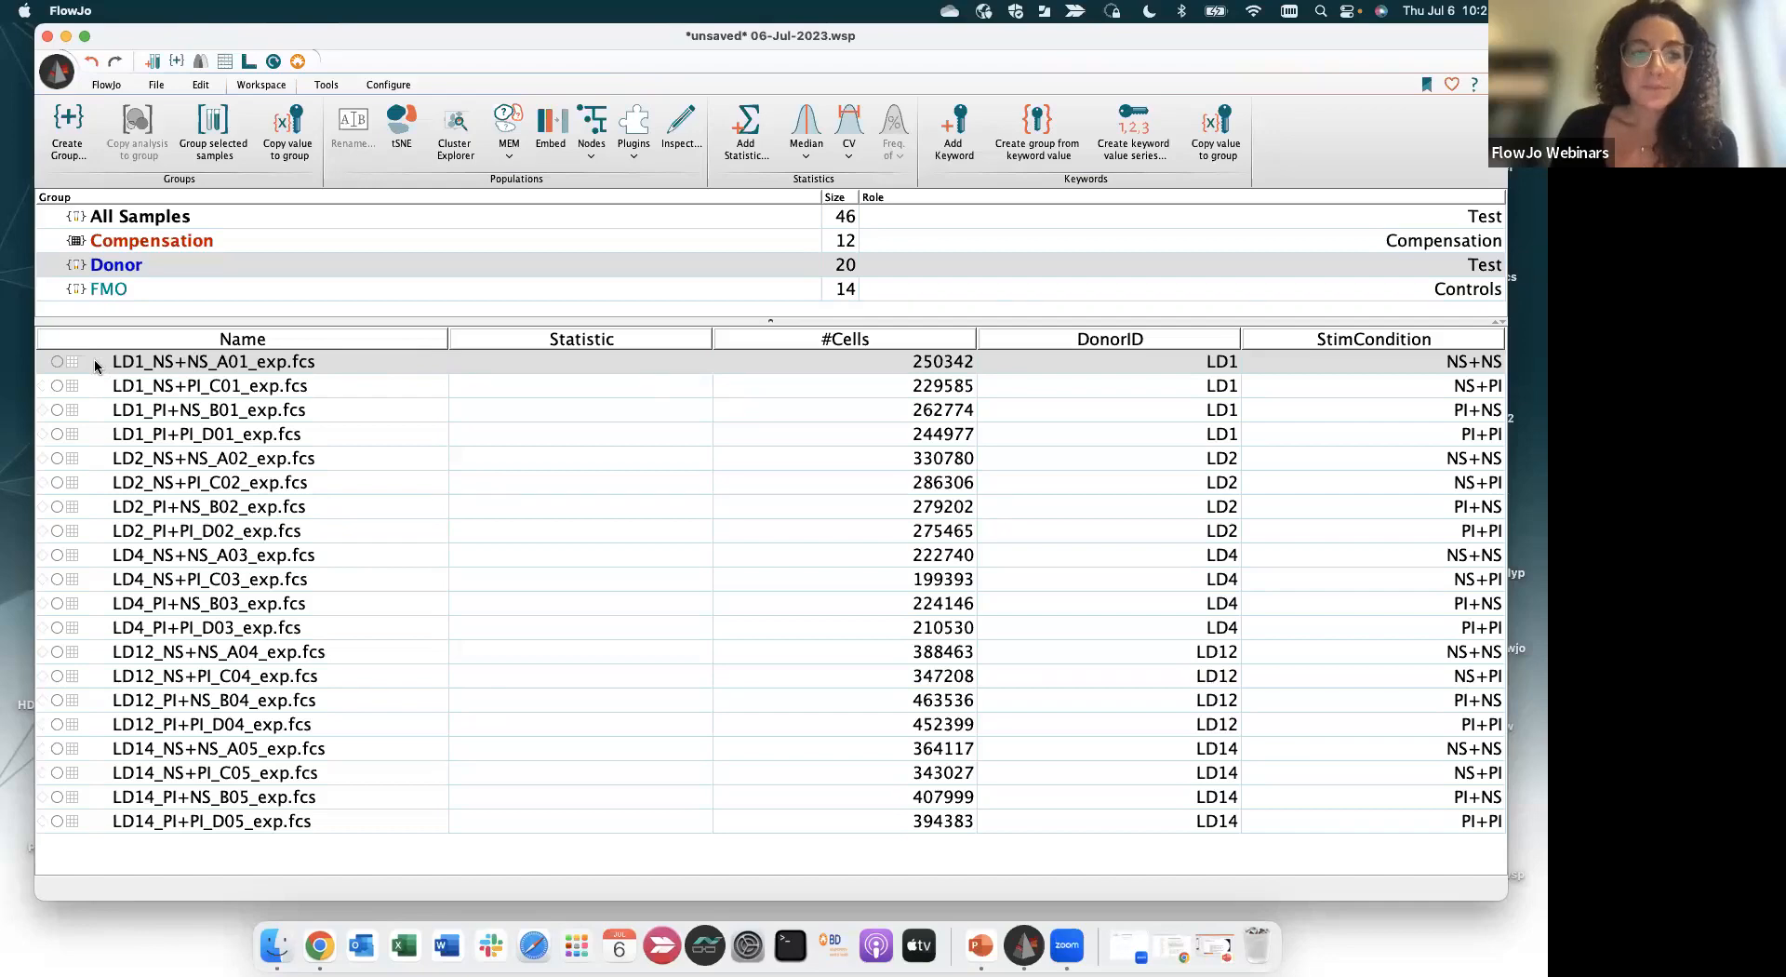
View the ungated plot of sample LD1_NS+NS_A01_exp.fcs and close it again
{"action": "mouse_move", "coordinate": [96, 366]}
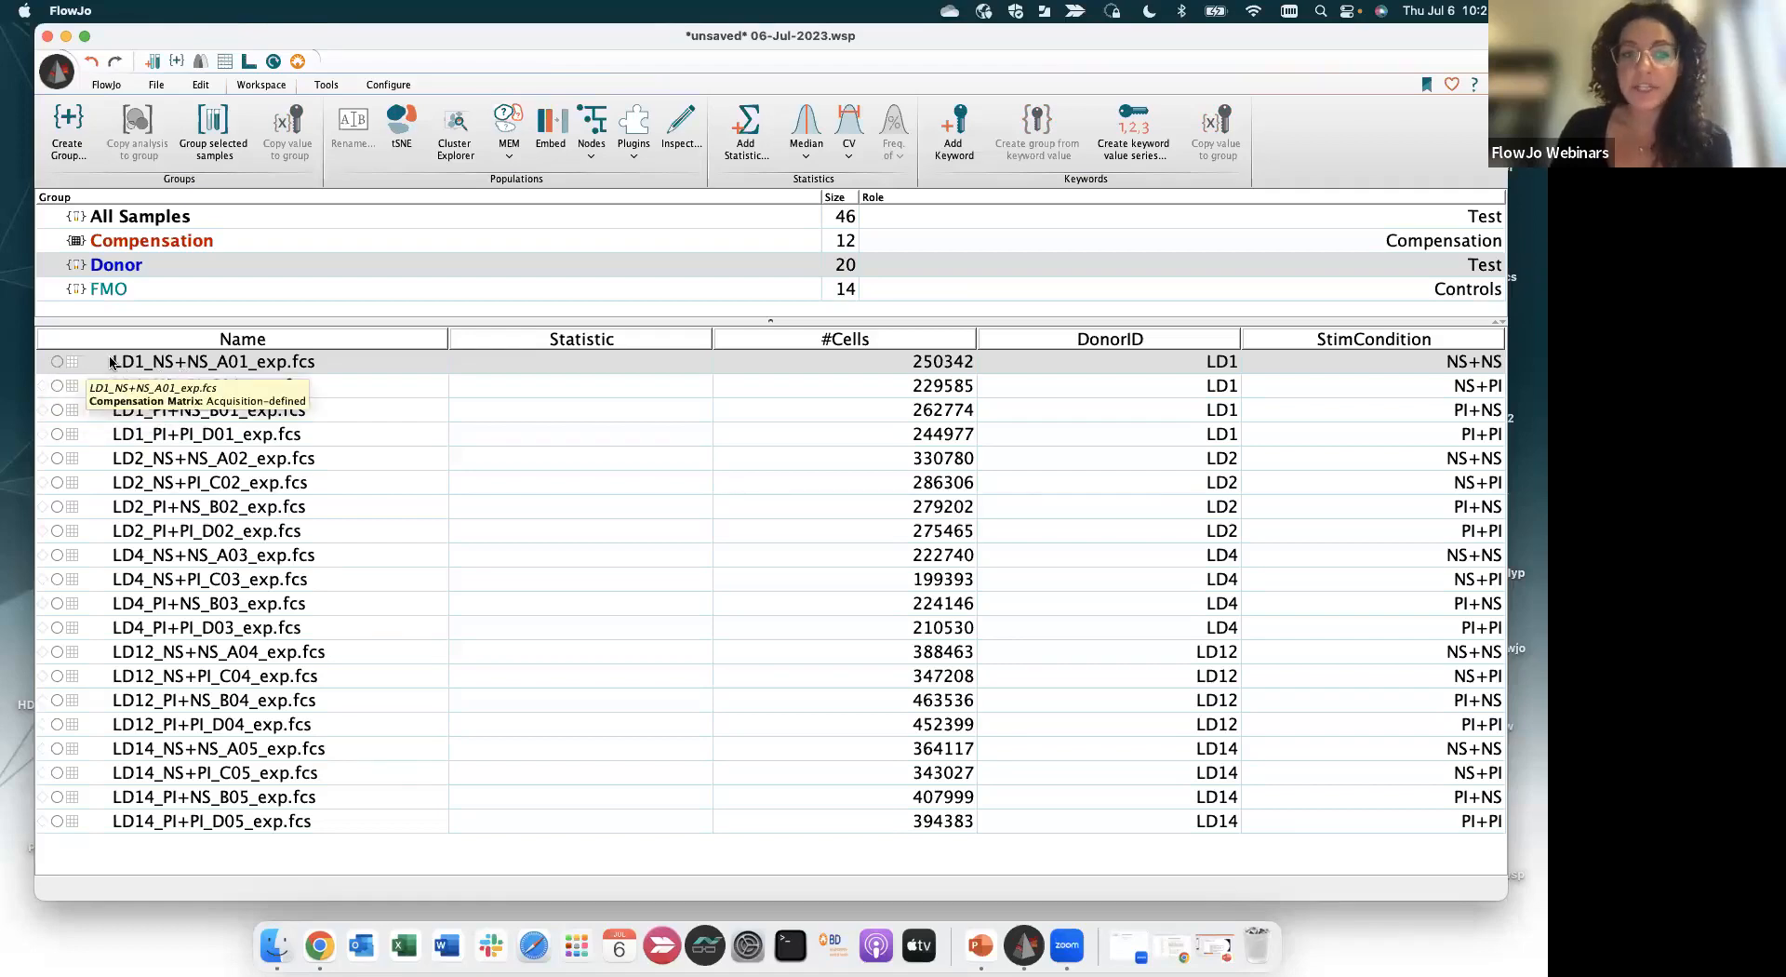
{"action": "double_click", "coordinate": [234, 364]}
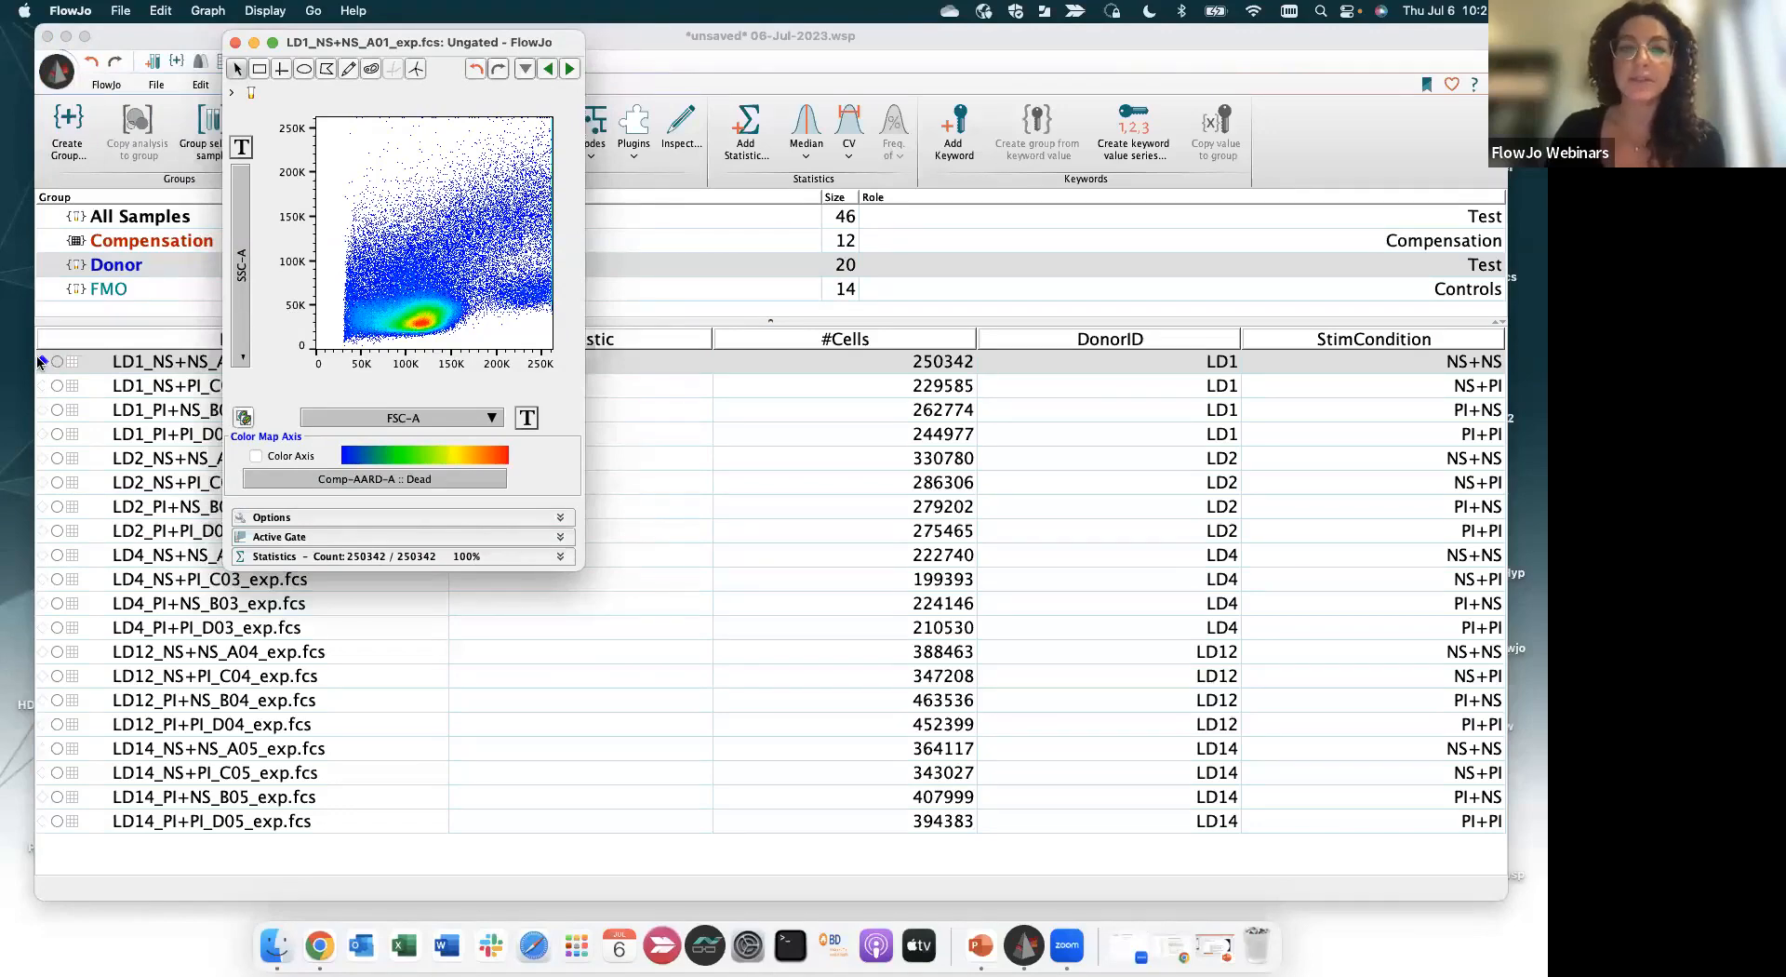
{"action": "left_click", "coordinate": [235, 43]}
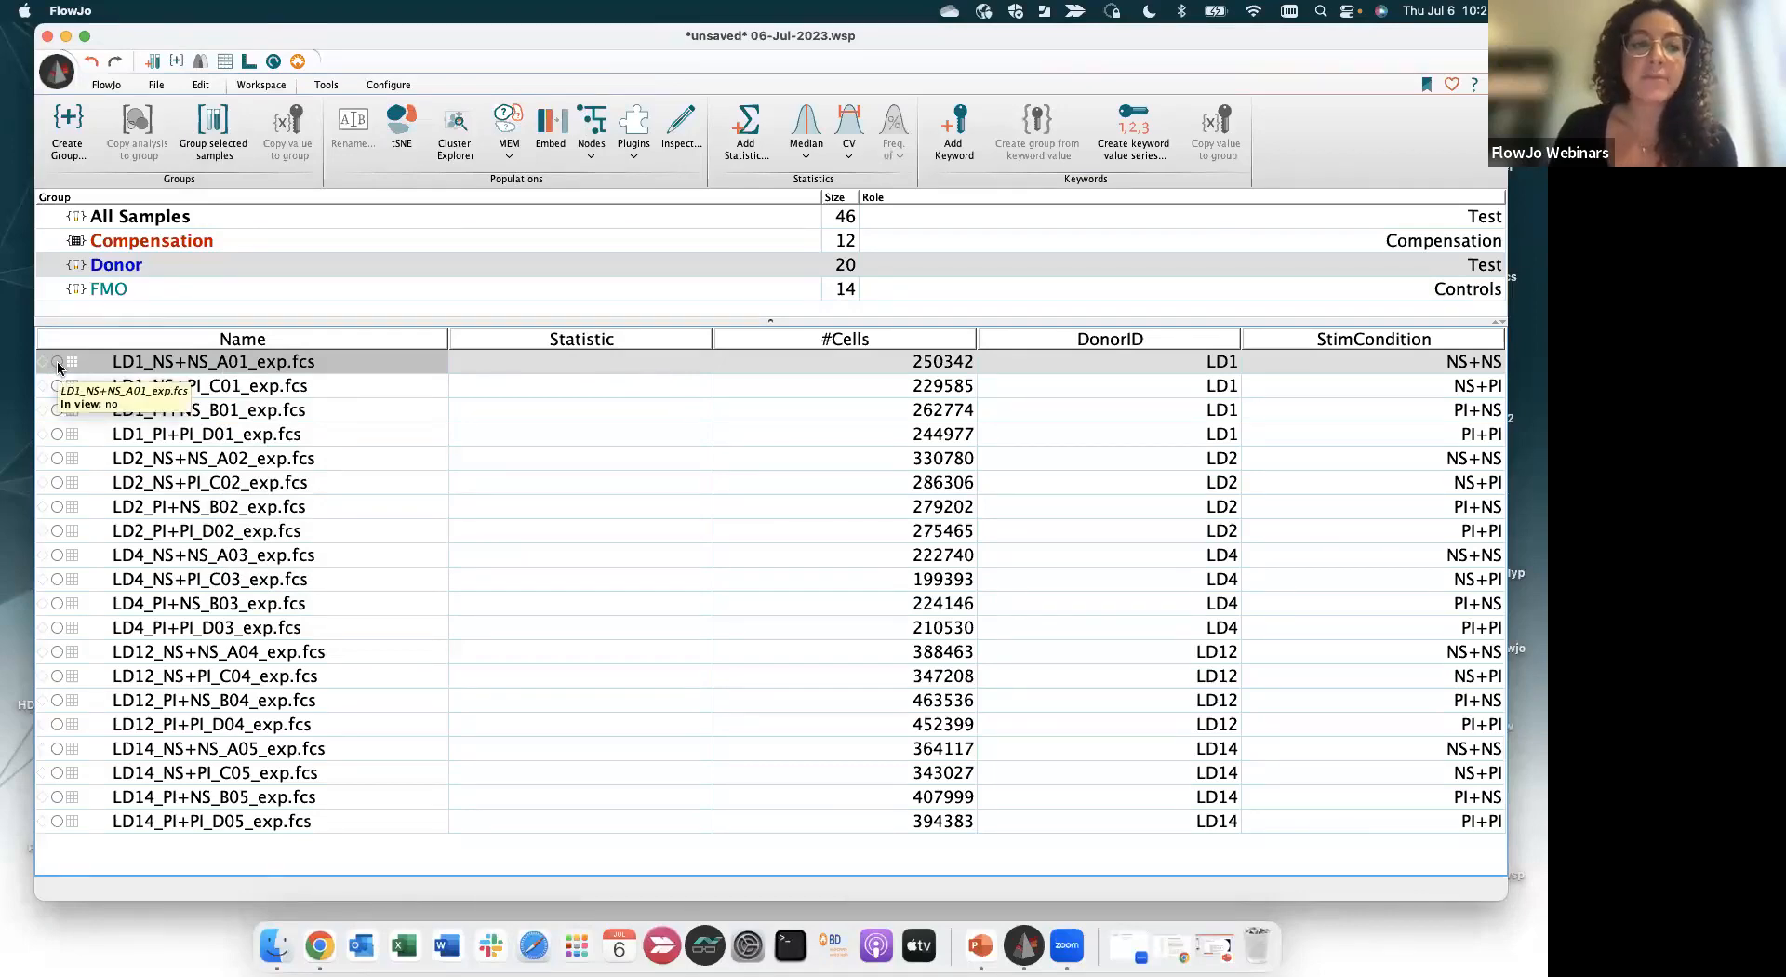
Inspect the properties of sample LD1_NS+NS_A01_exp.fcs and examine its keyword list, enlarging the window and the list for readability
{"action": "key", "text": "super+i"}
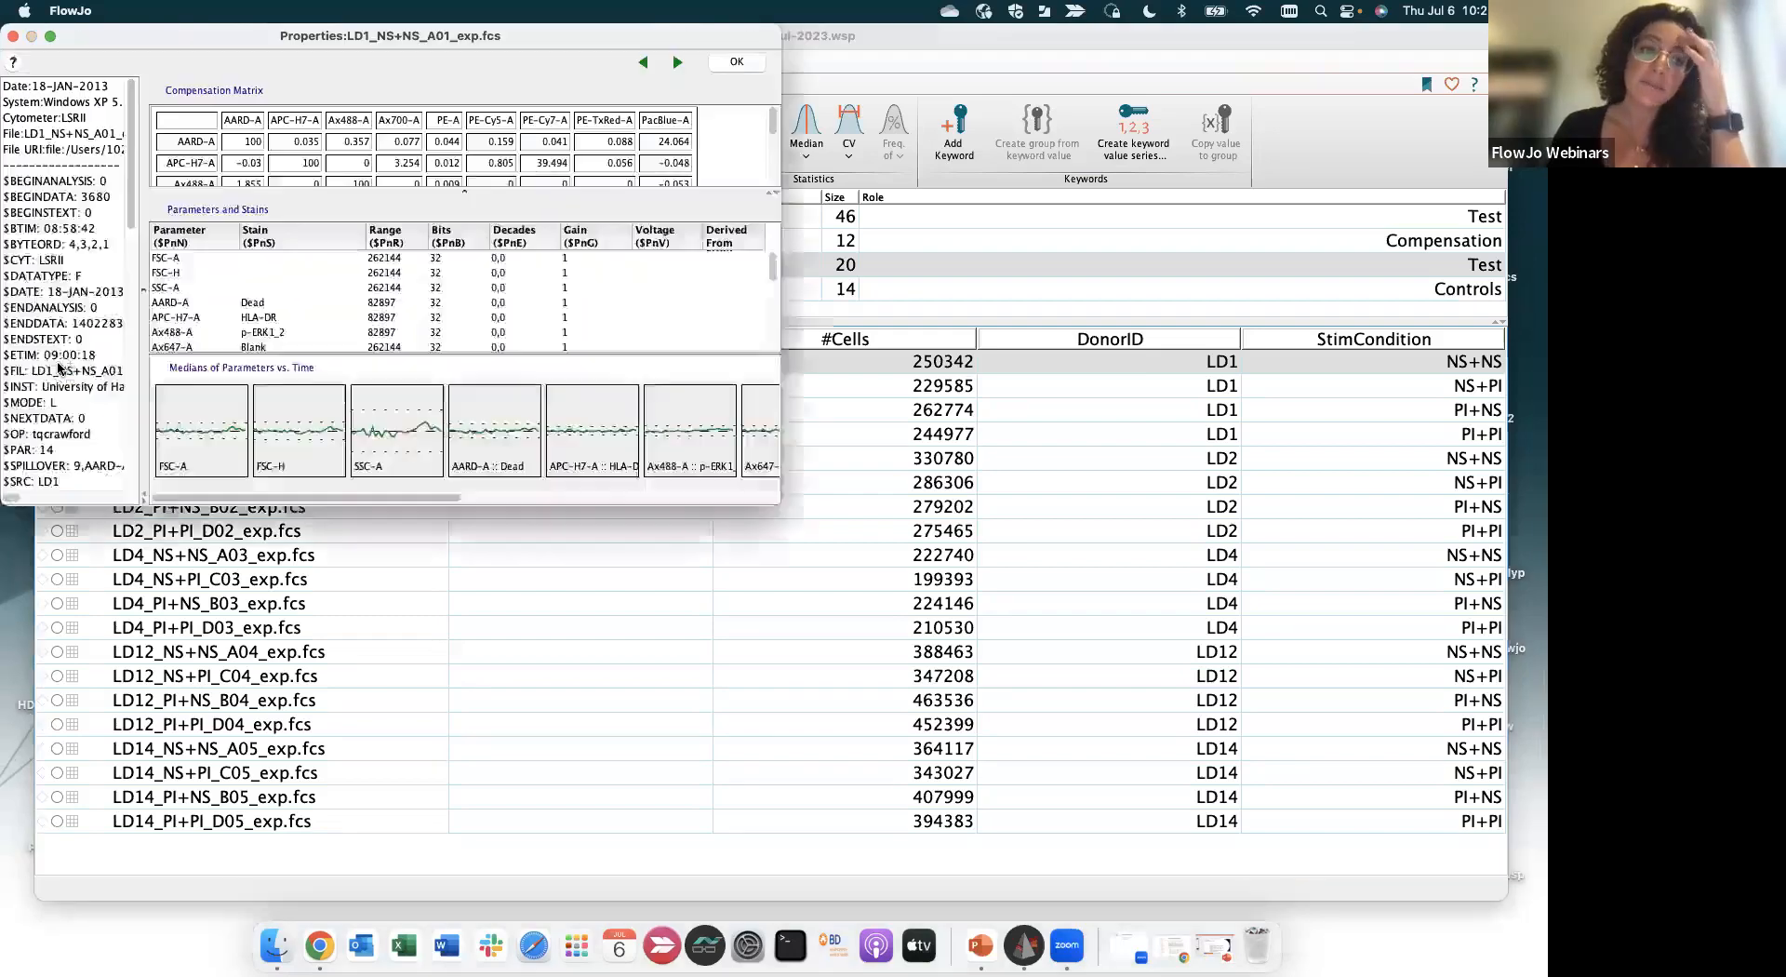
{"action": "left_click_drag", "start_coordinate": [340, 37], "coordinate": [429, 39]}
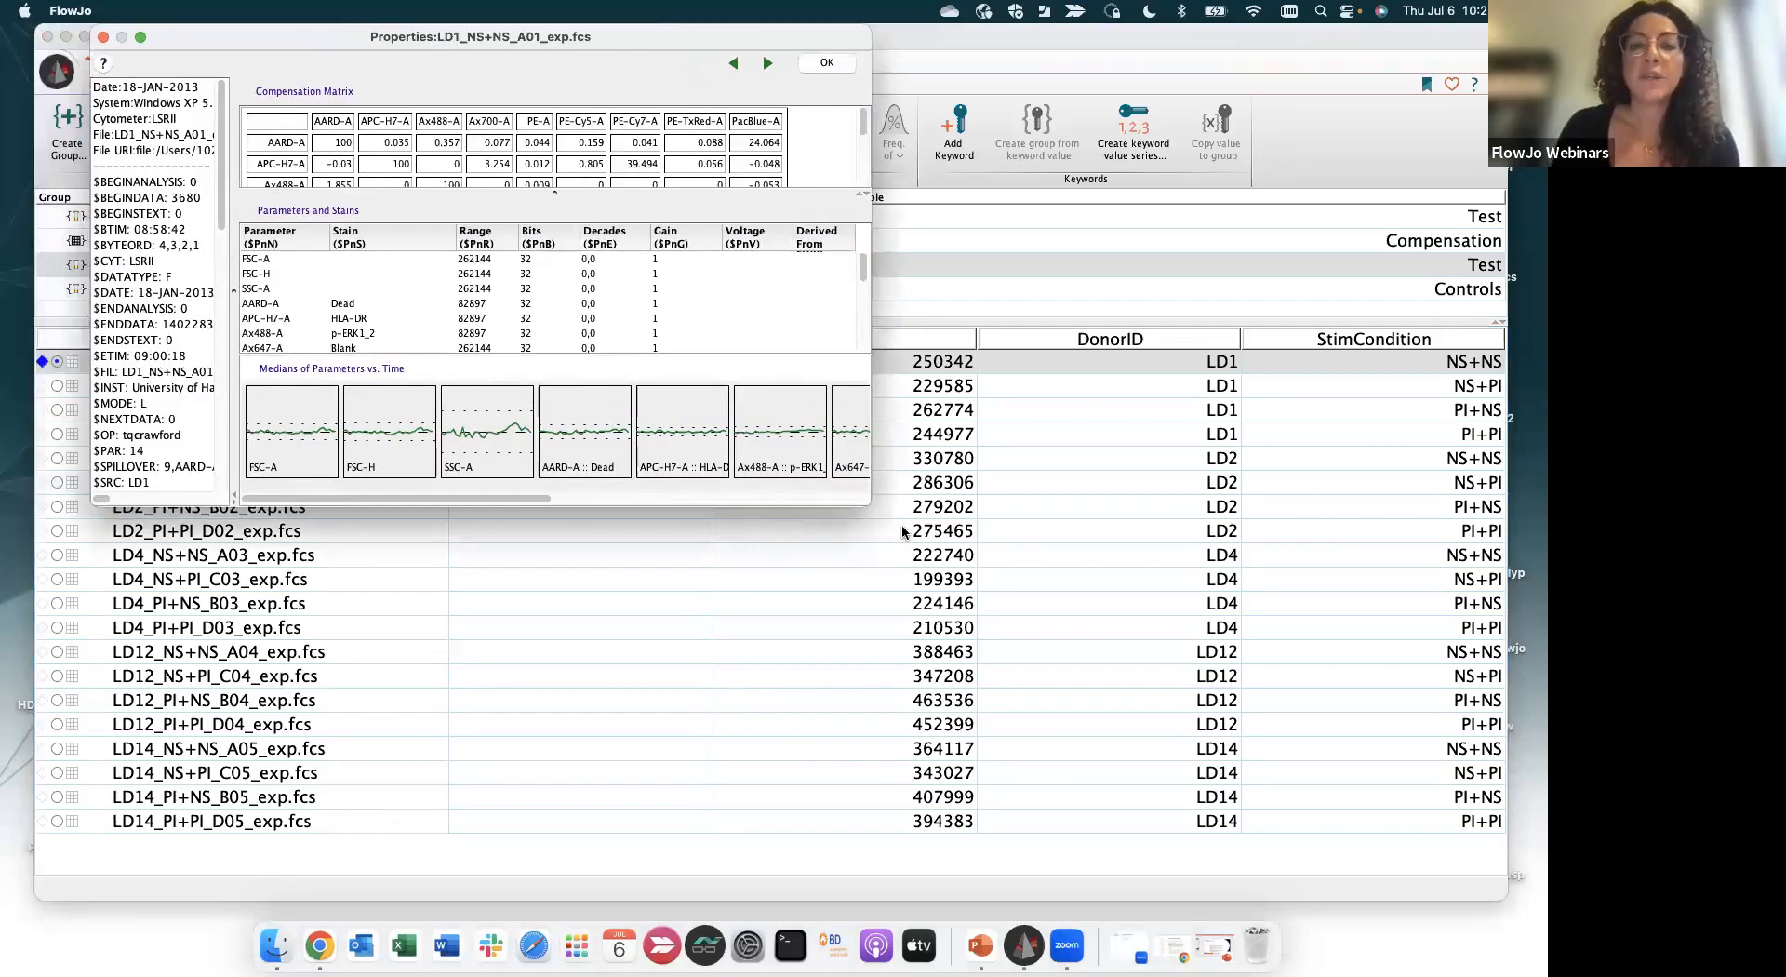
{"action": "left_click_drag", "start_coordinate": [870, 502], "coordinate": [1210, 551]}
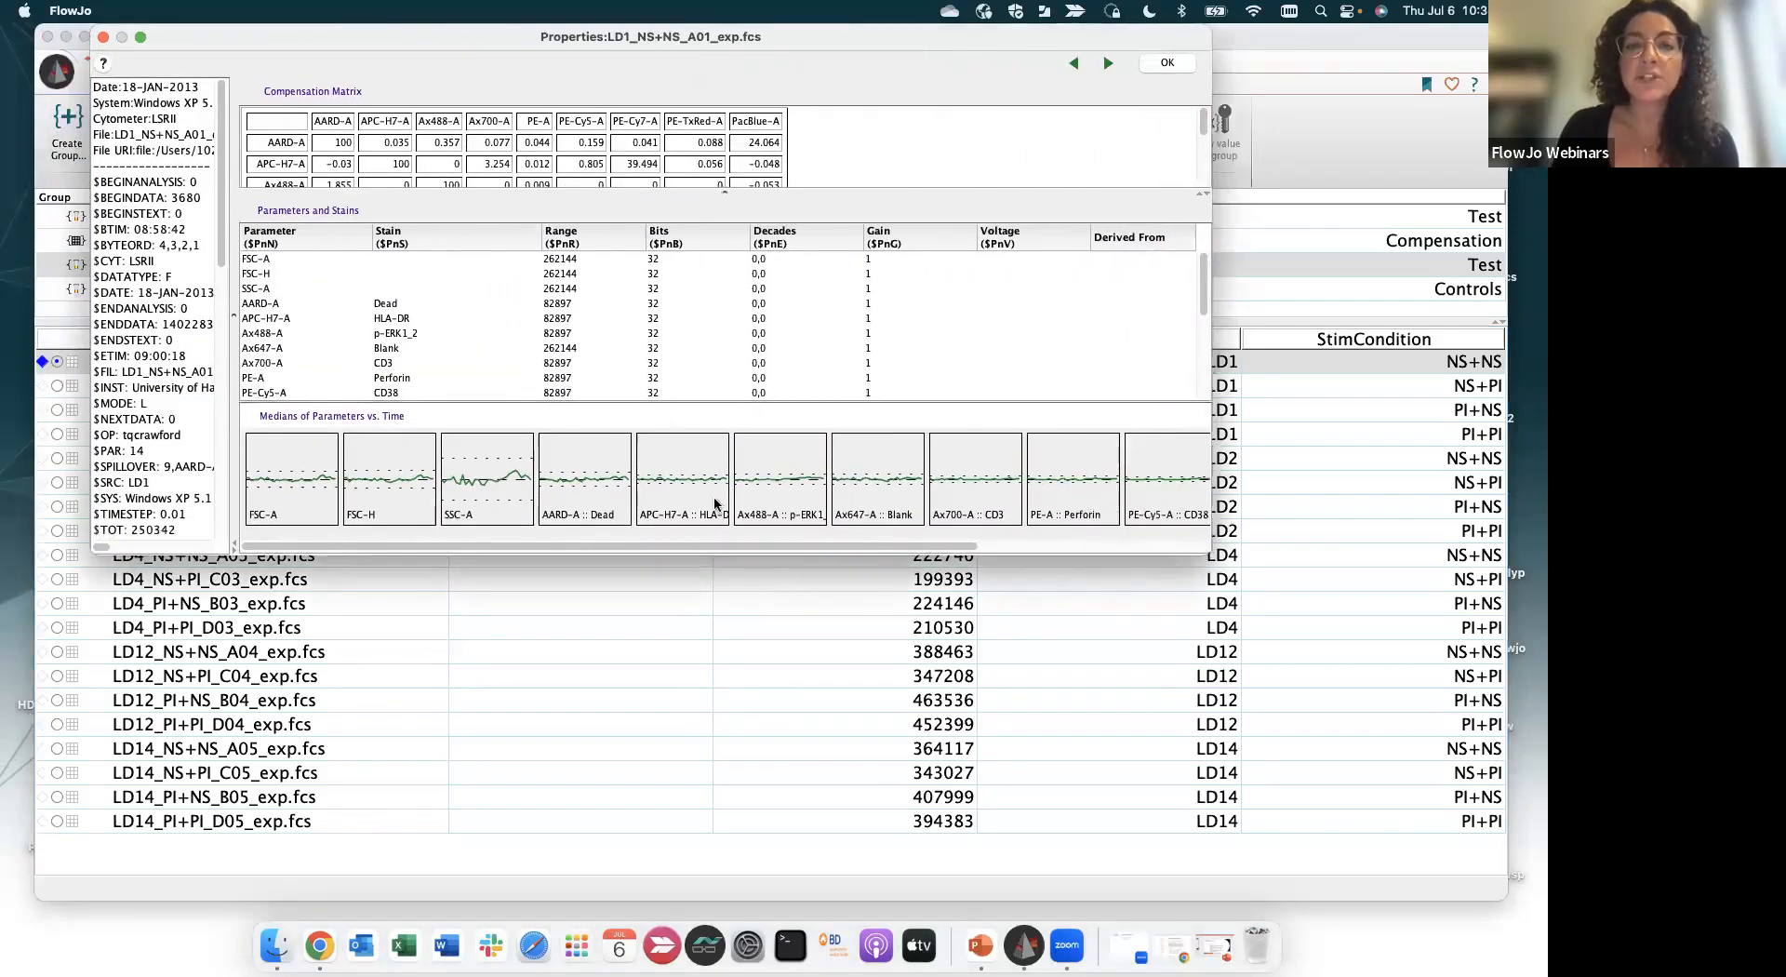
{"action": "left_click_drag", "start_coordinate": [724, 195], "coordinate": [723, 268]}
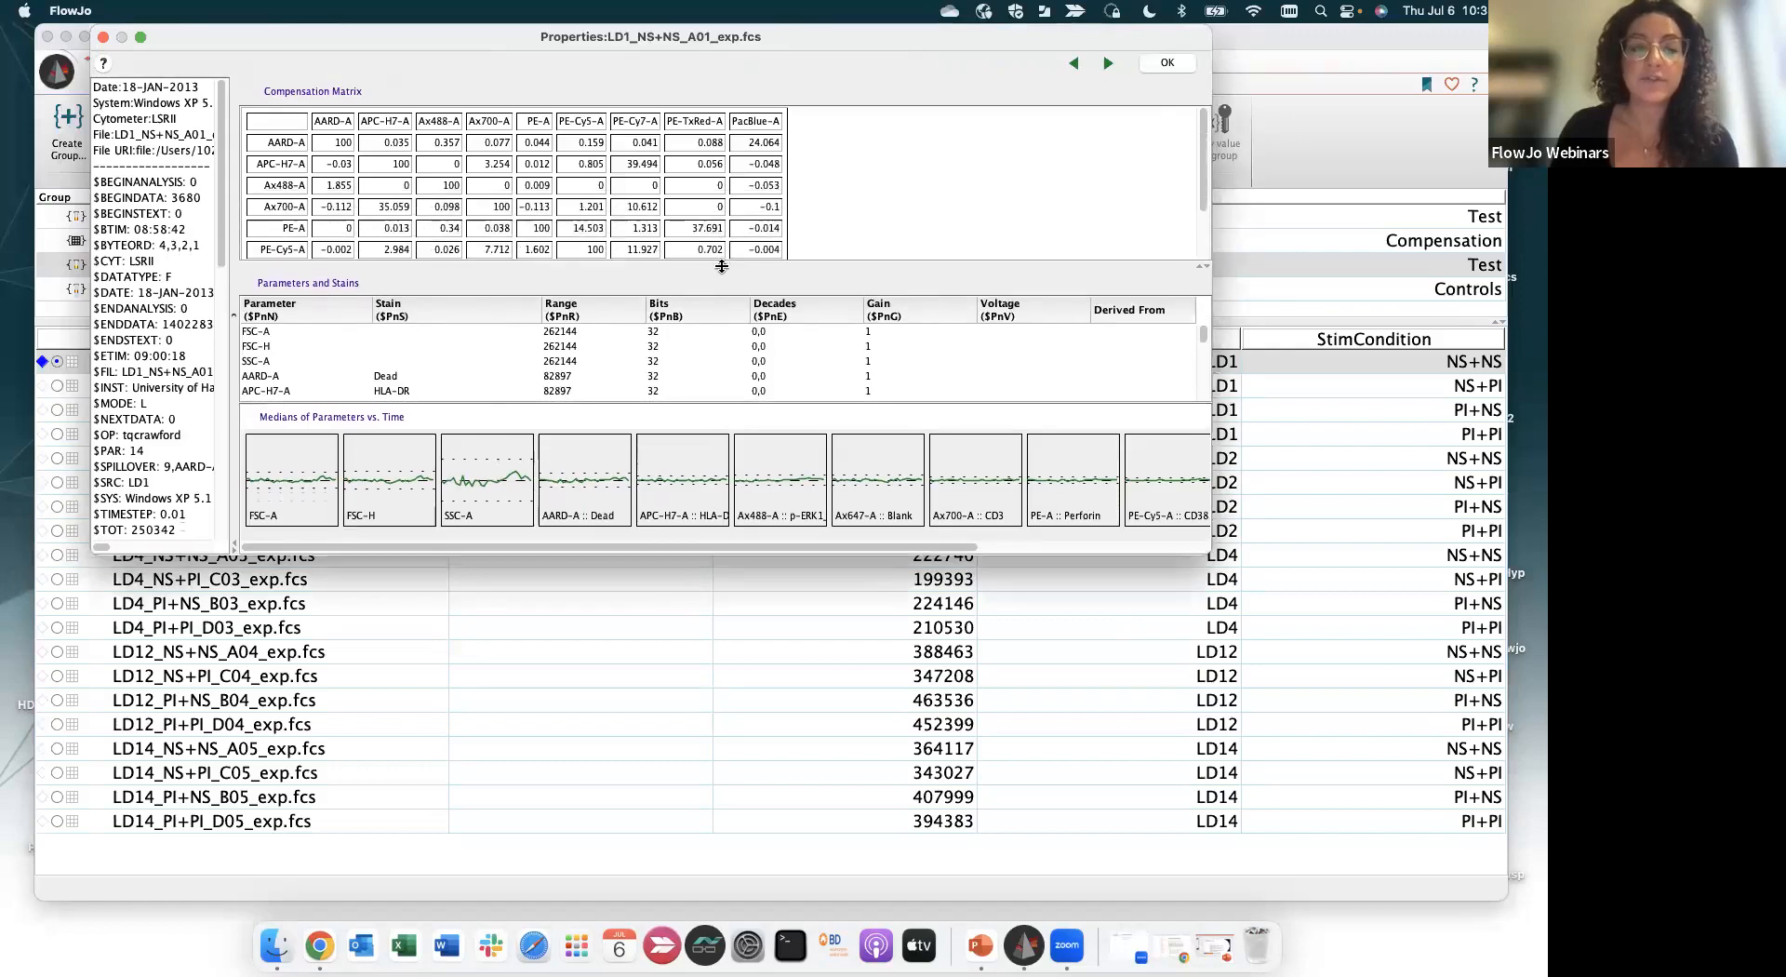
{"action": "left_click_drag", "start_coordinate": [713, 555], "coordinate": [714, 639]}
{"action": "scroll", "coordinate": [142, 361], "scroll_direction": "down", "scroll_amount": 2}
{"action": "scroll", "coordinate": [142, 361], "scroll_direction": "down", "scroll_amount": 10}
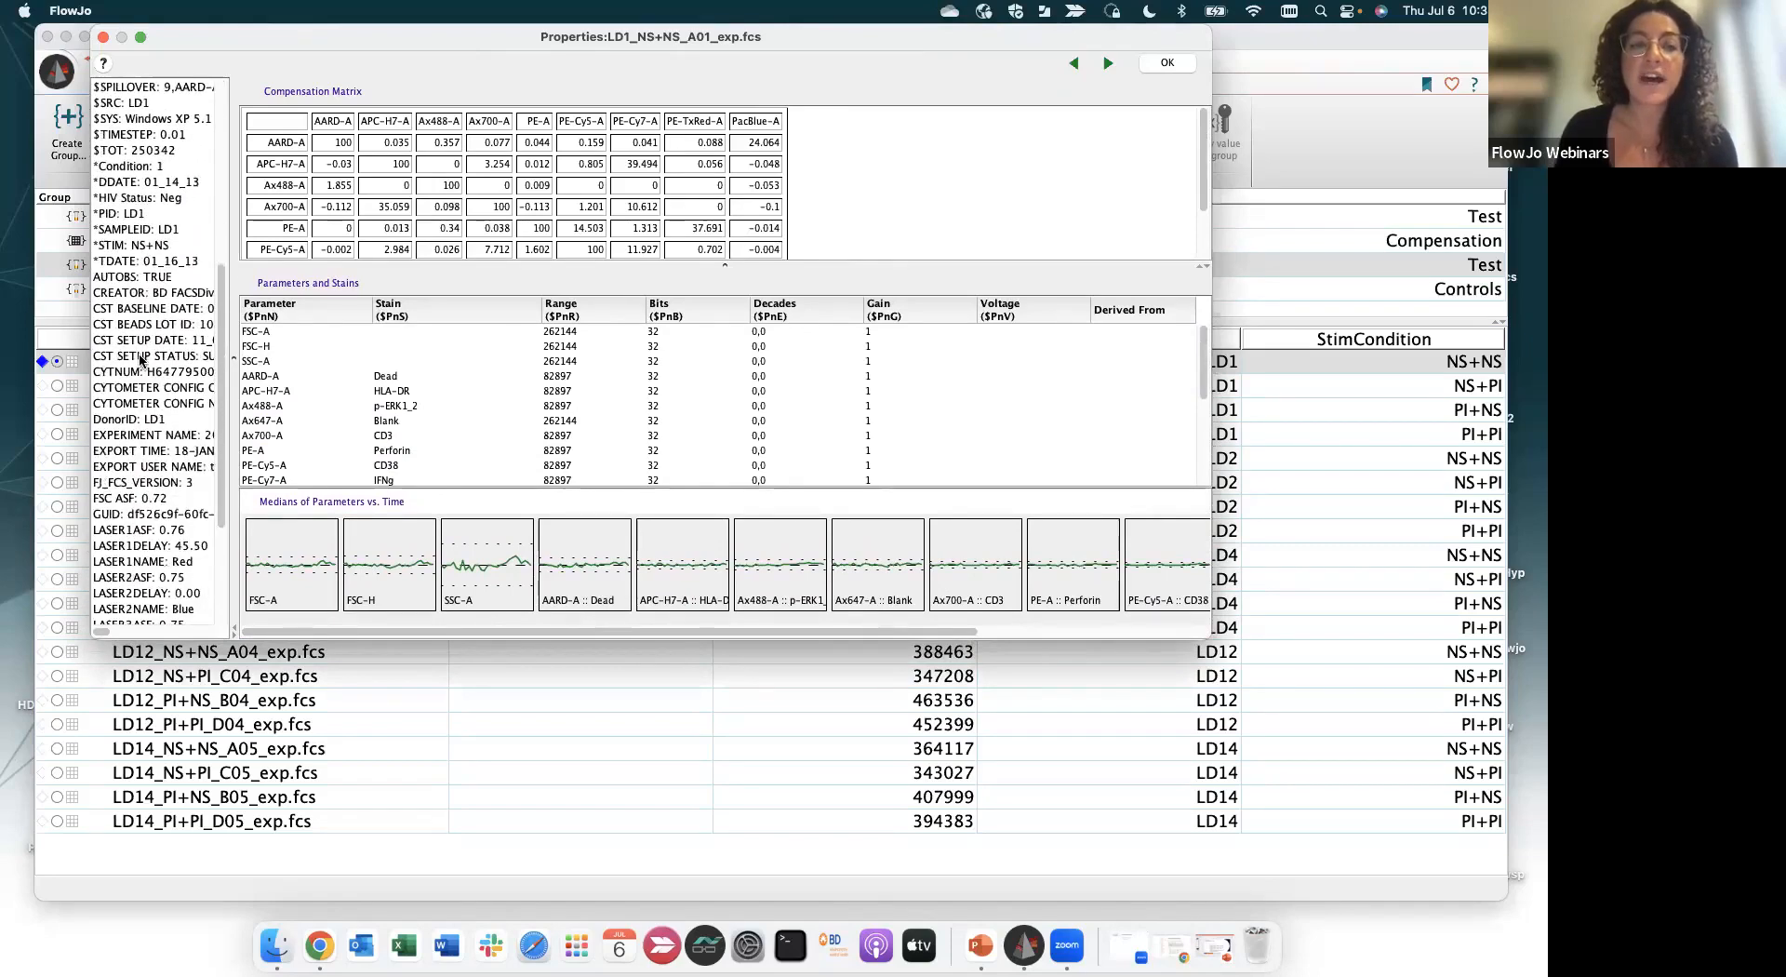
{"action": "scroll", "coordinate": [142, 361], "scroll_direction": "down", "scroll_amount": 3}
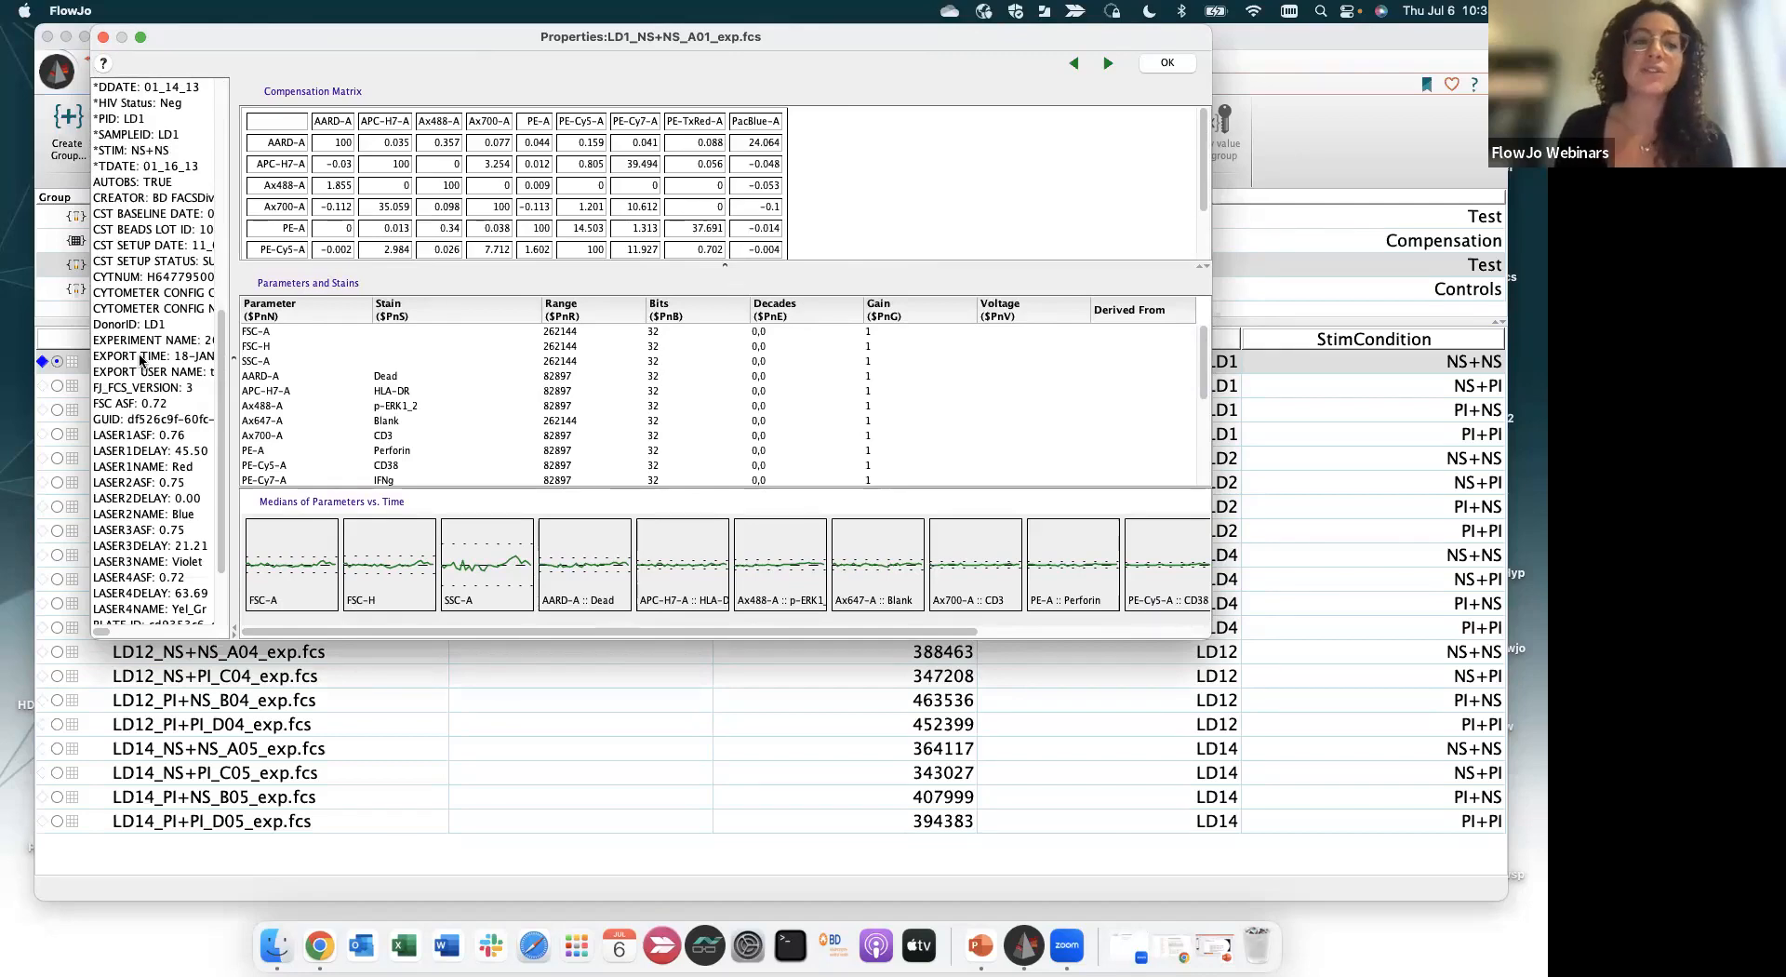
{"action": "left_click_drag", "start_coordinate": [230, 360], "coordinate": [309, 355]}
{"action": "scroll", "coordinate": [197, 181], "scroll_direction": "down", "scroll_amount": 2}
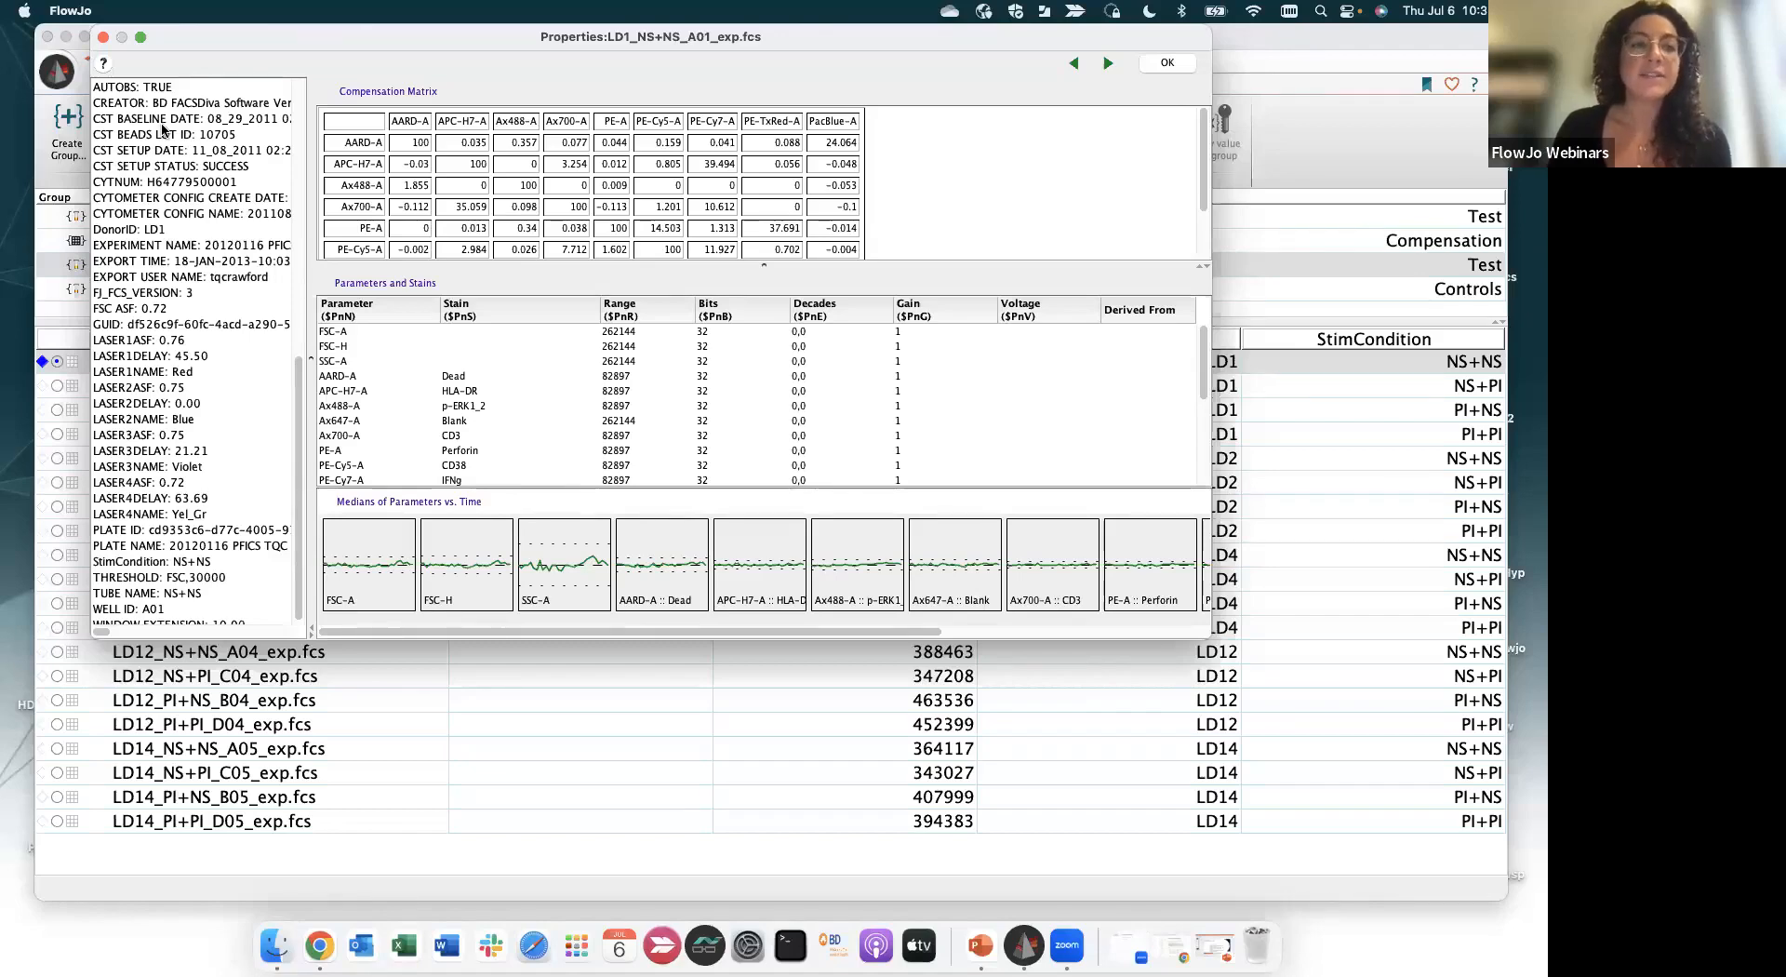
{"action": "scroll", "coordinate": [162, 130], "scroll_direction": "up", "scroll_amount": 10}
{"action": "scroll", "coordinate": [162, 130], "scroll_direction": "up", "scroll_amount": 3}
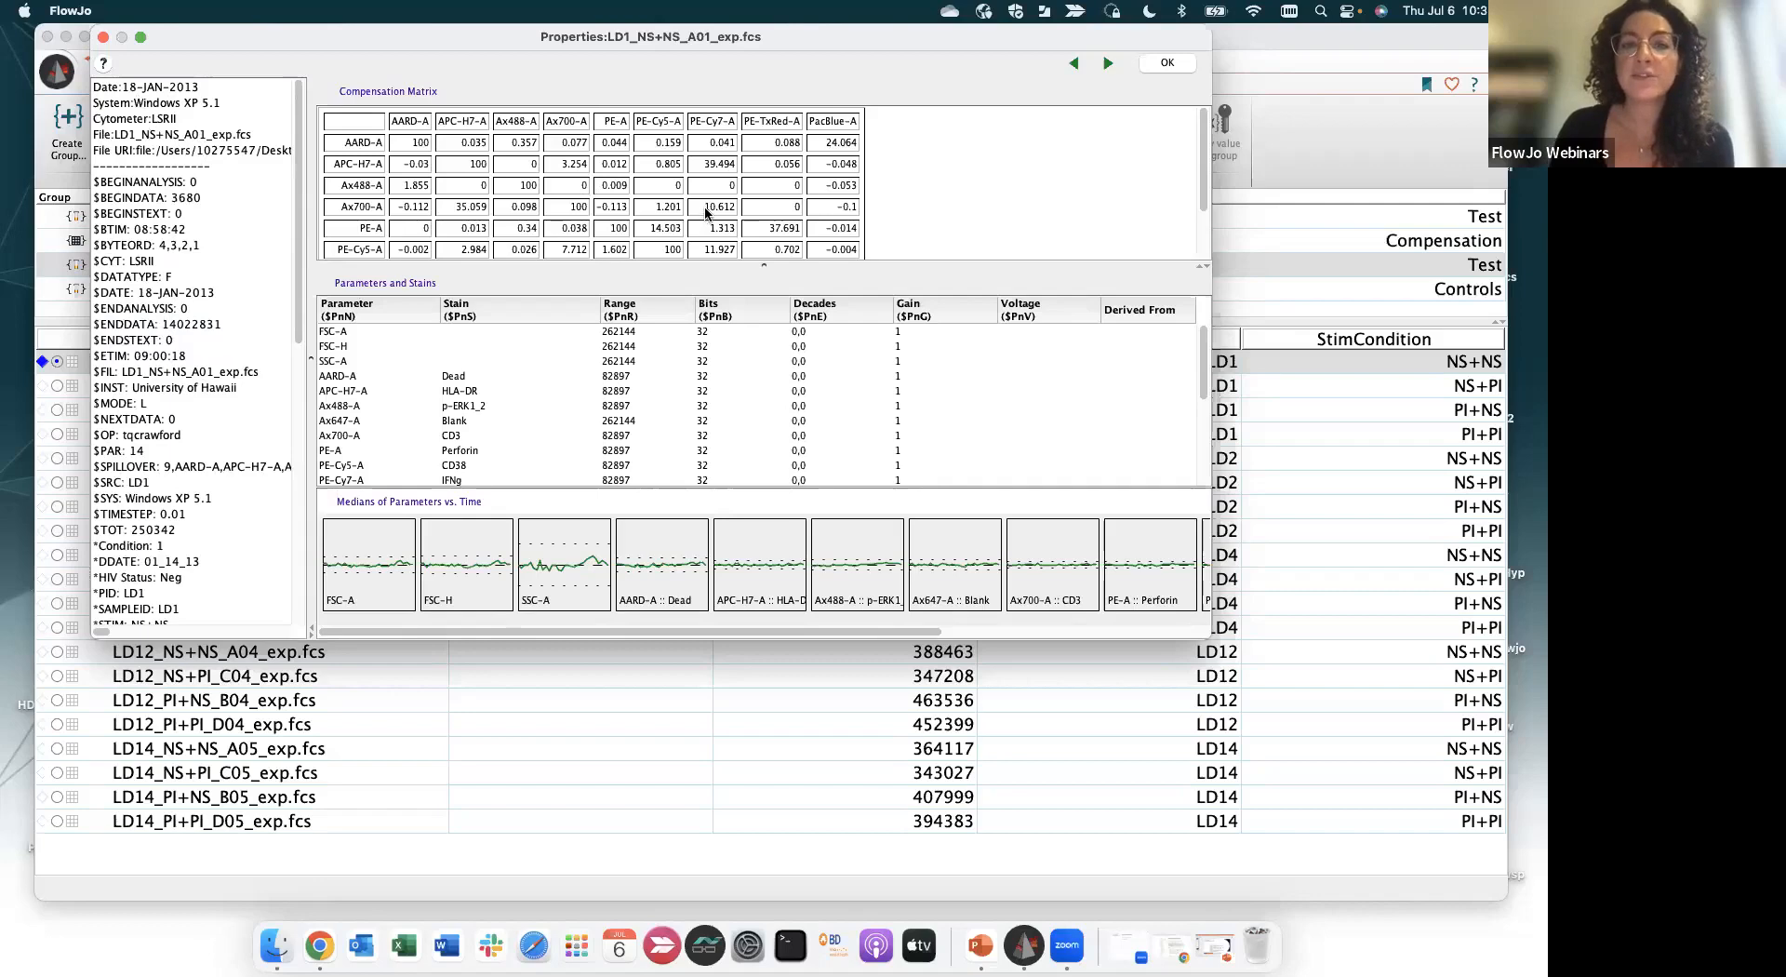
Examine the parameters and stains of sample LD1_NS+NS_A01_exp.fcs, including the compensated parameters, and close its properties
{"action": "scroll", "coordinate": [358, 335], "scroll_direction": "down", "scroll_amount": 1}
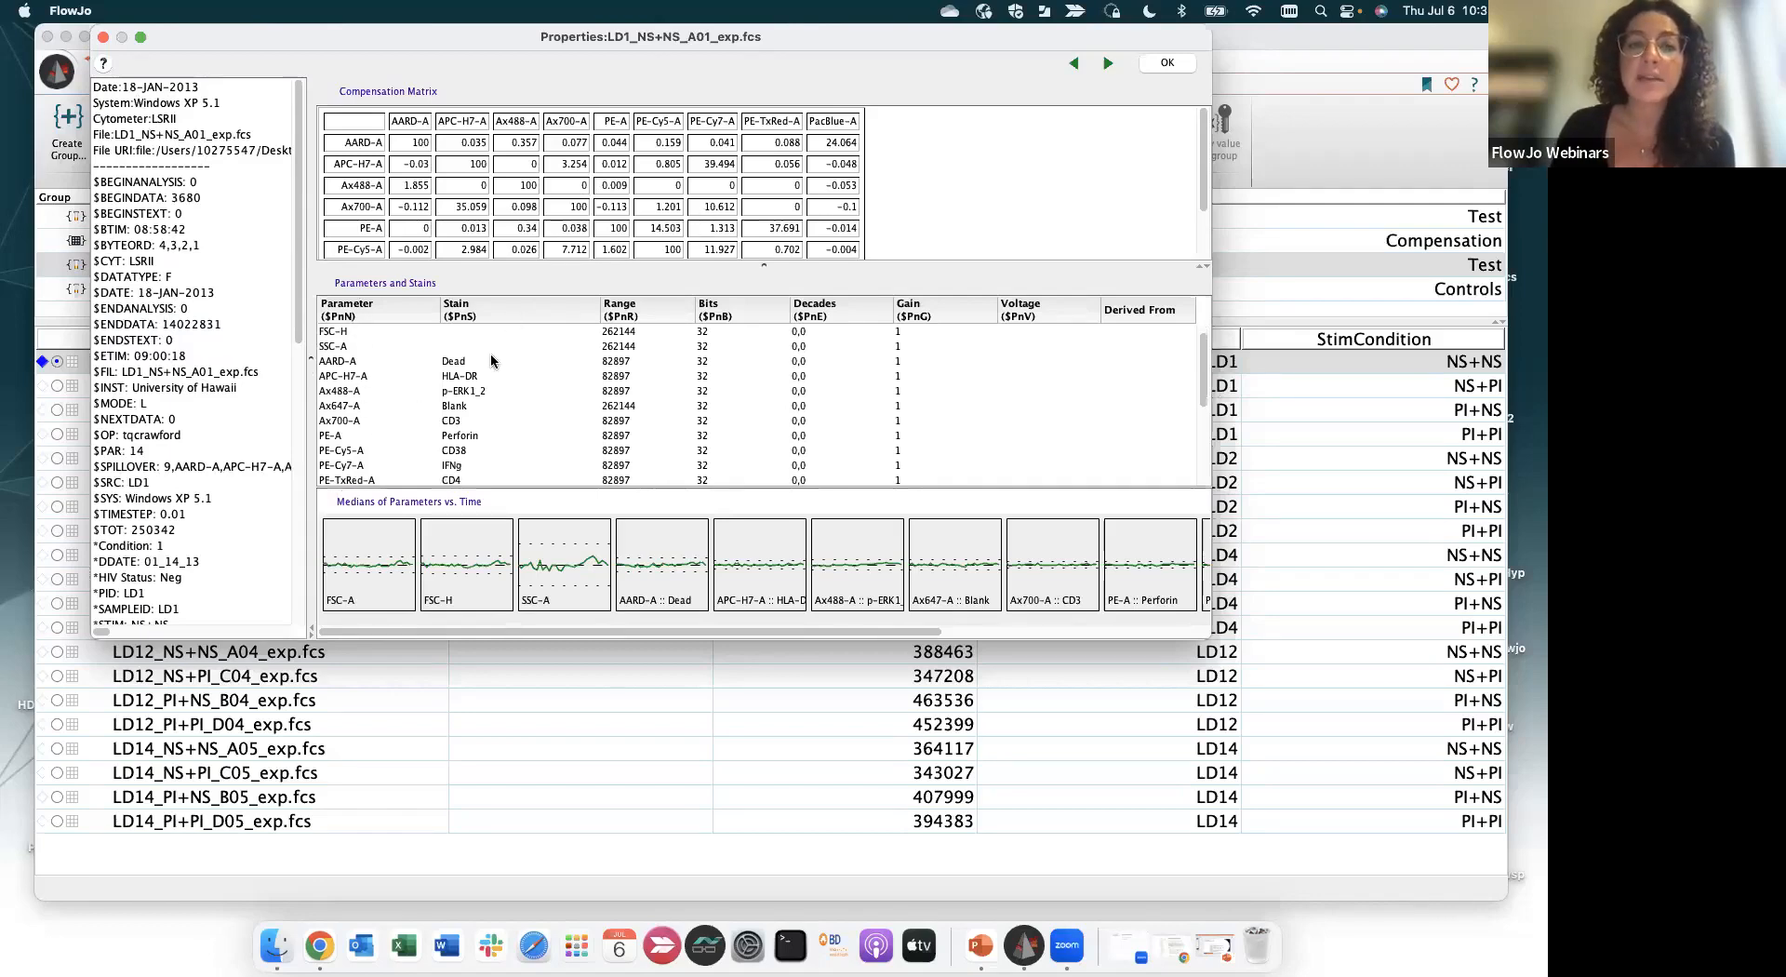
{"action": "scroll", "coordinate": [492, 441], "scroll_direction": "down", "scroll_amount": 3}
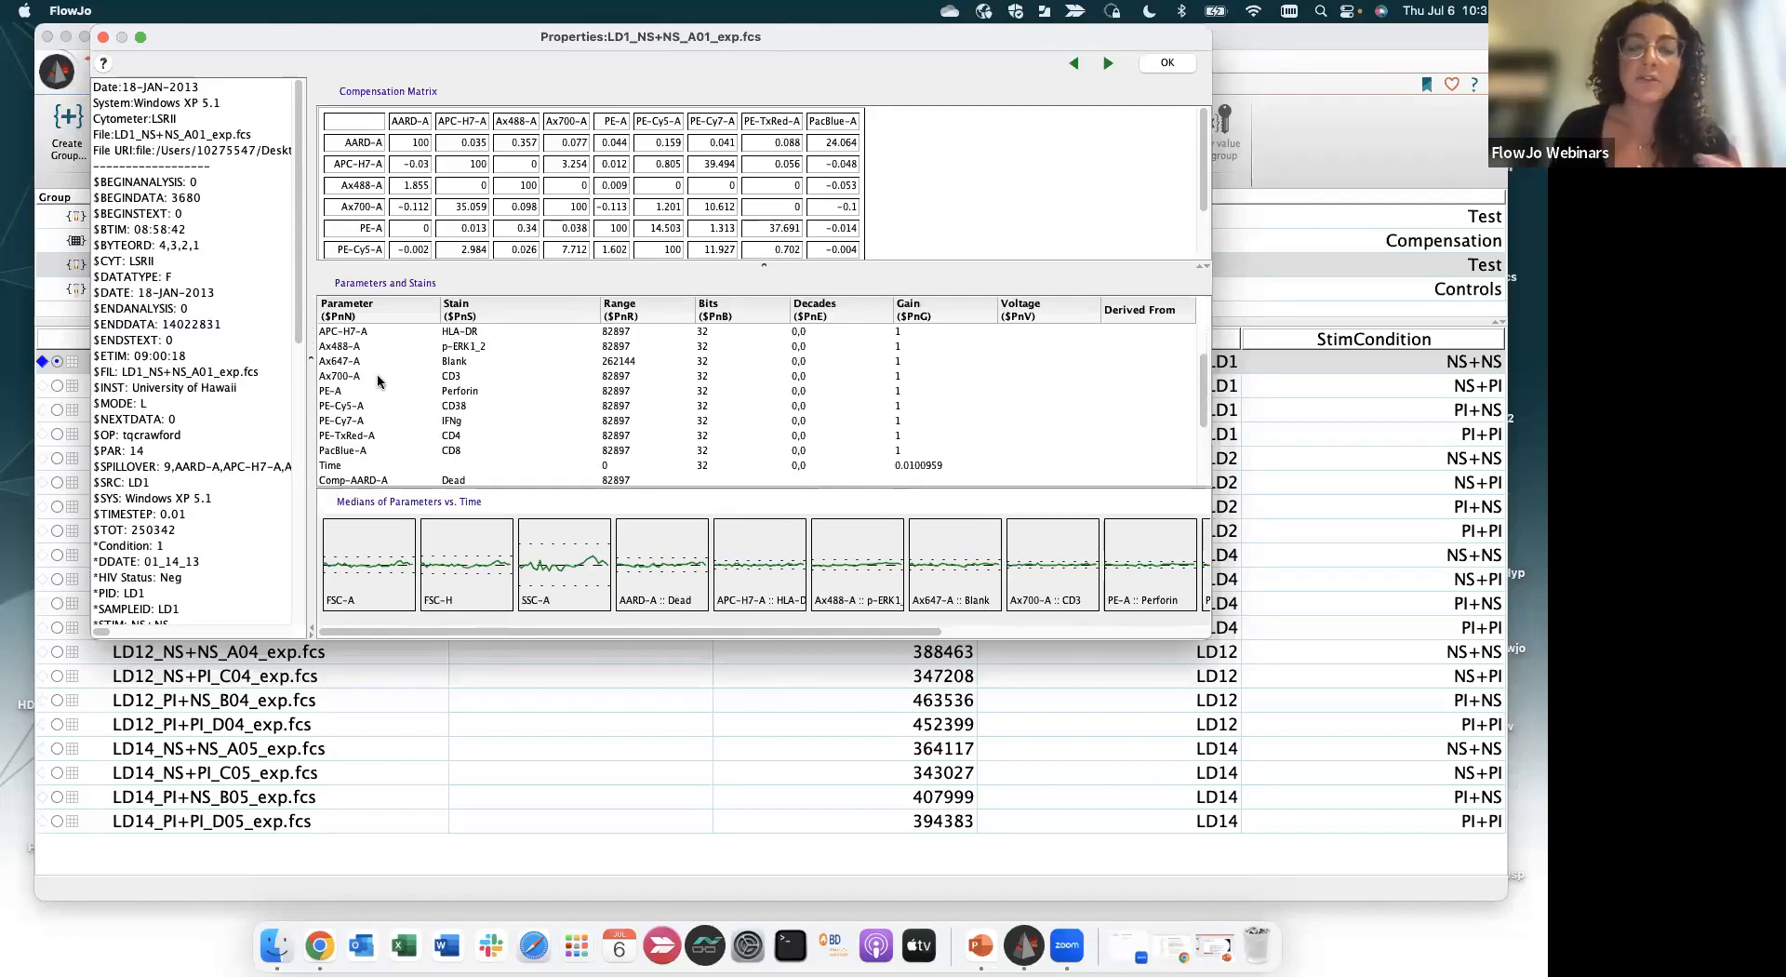
{"action": "scroll", "coordinate": [378, 380], "scroll_direction": "down", "scroll_amount": 4}
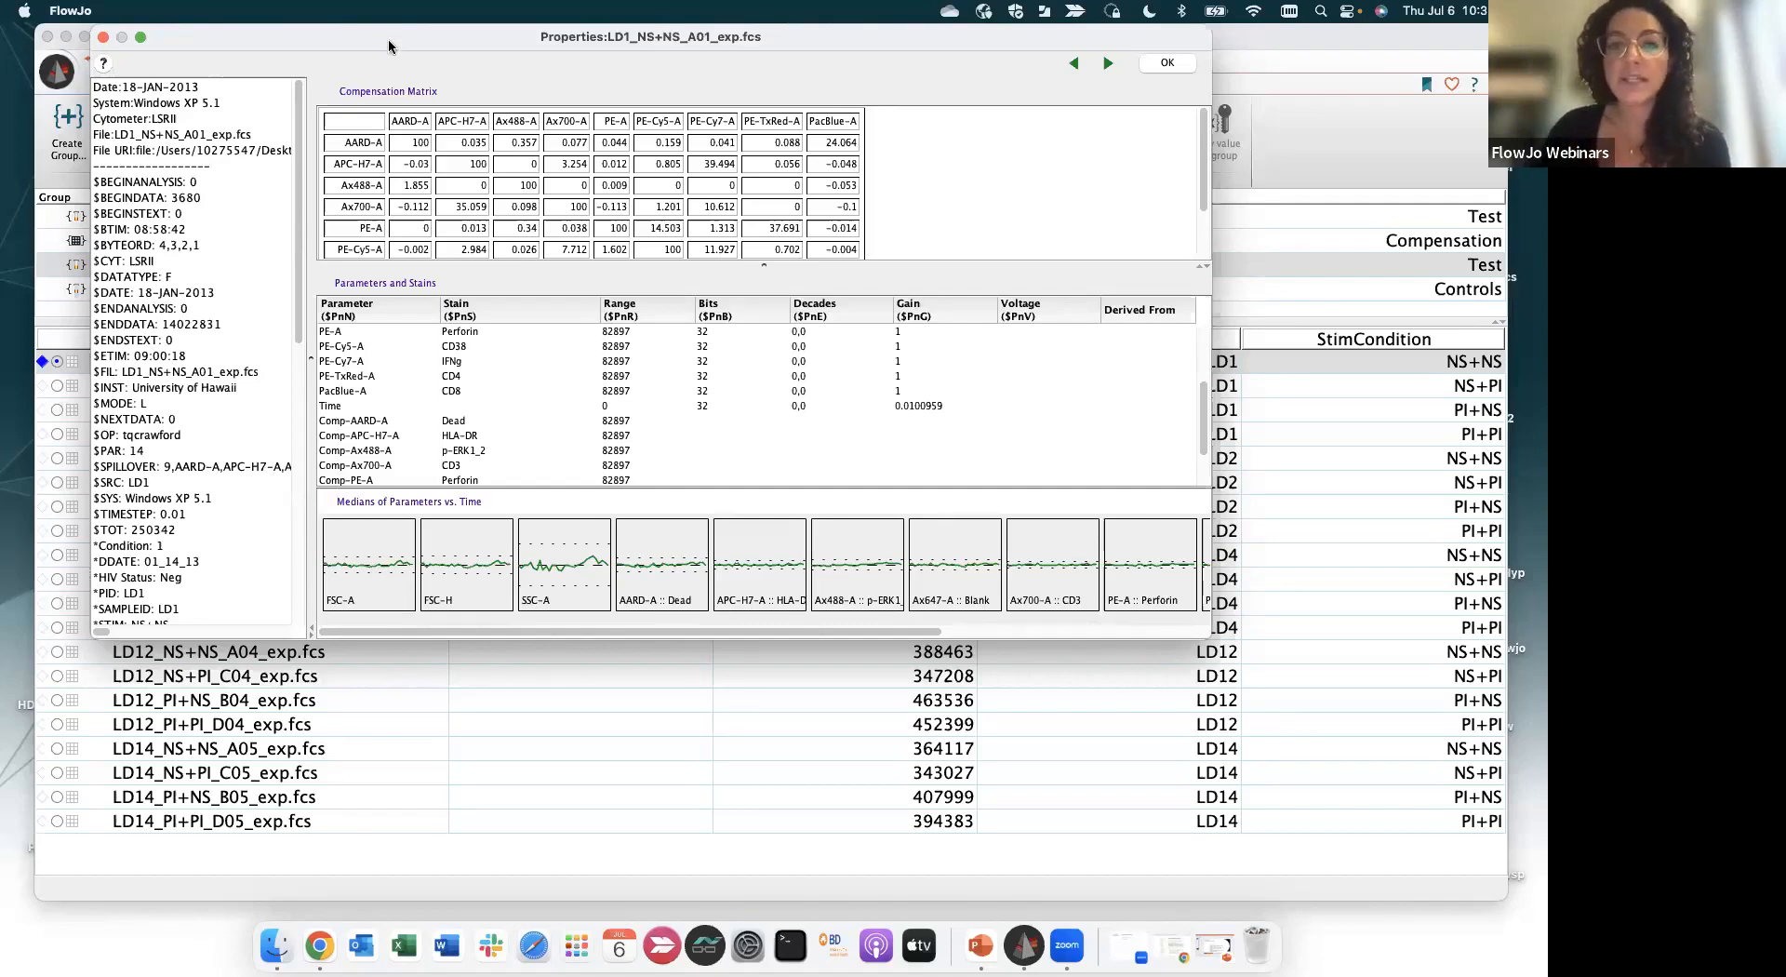
{"action": "left_click_drag", "start_coordinate": [389, 45], "coordinate": [420, 48]}
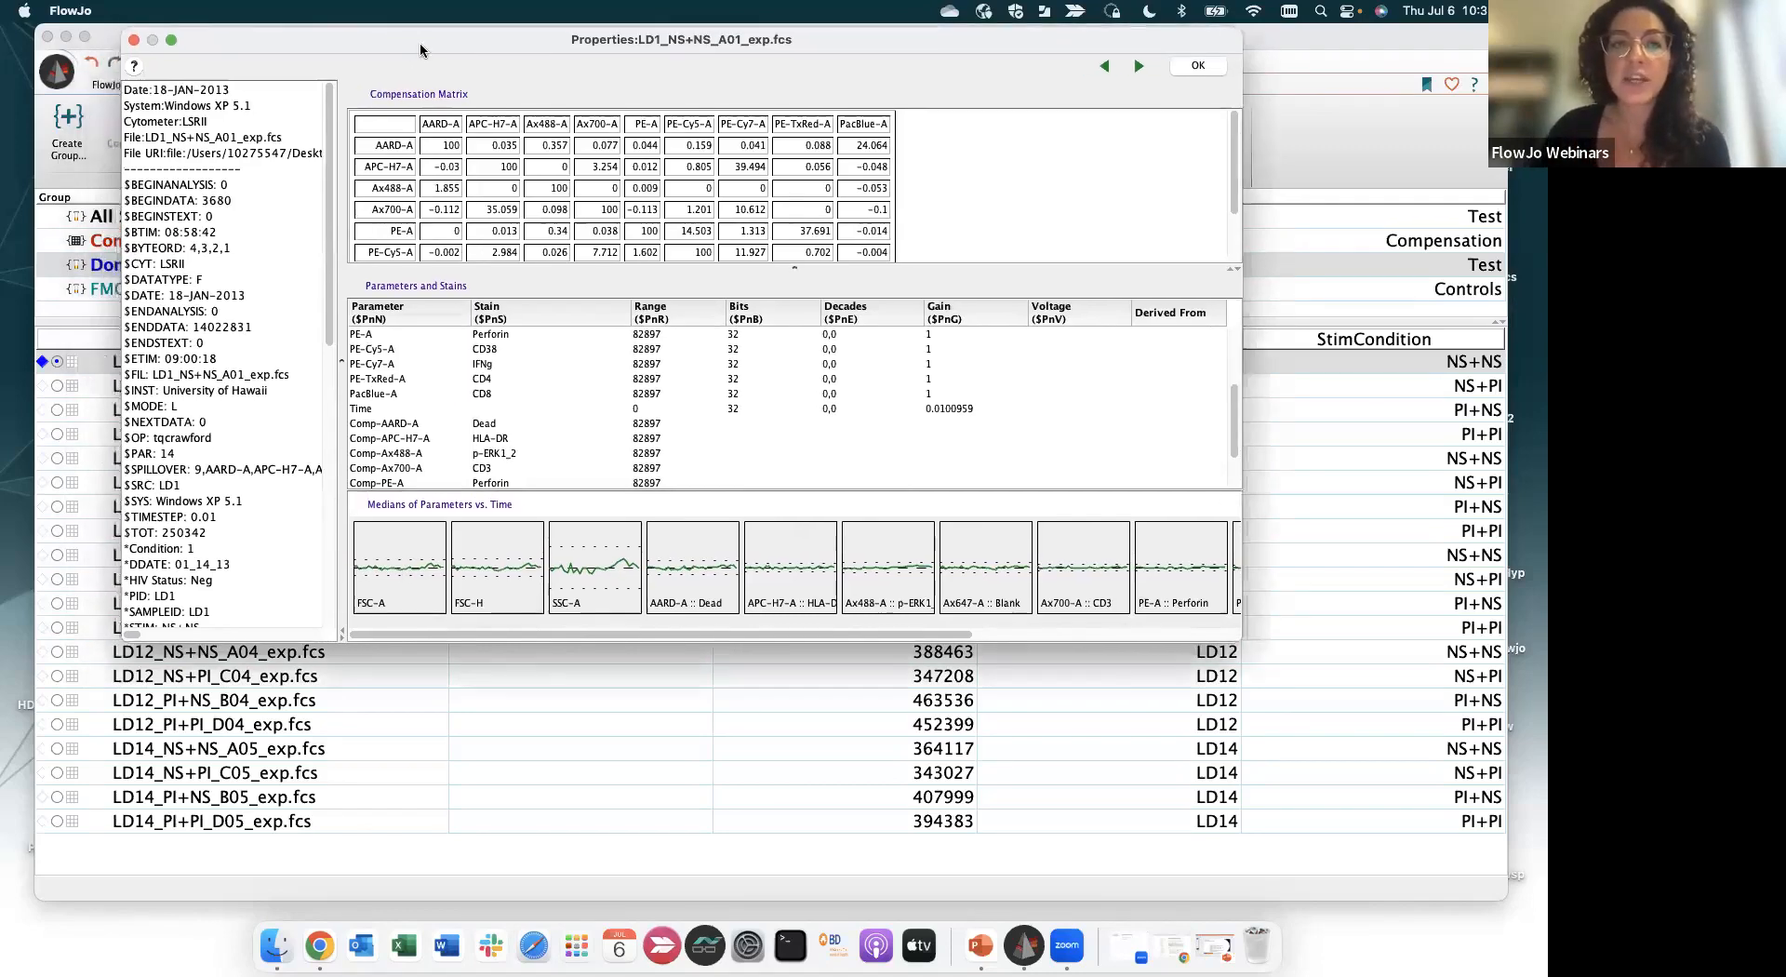
{"action": "left_click", "coordinate": [133, 40]}
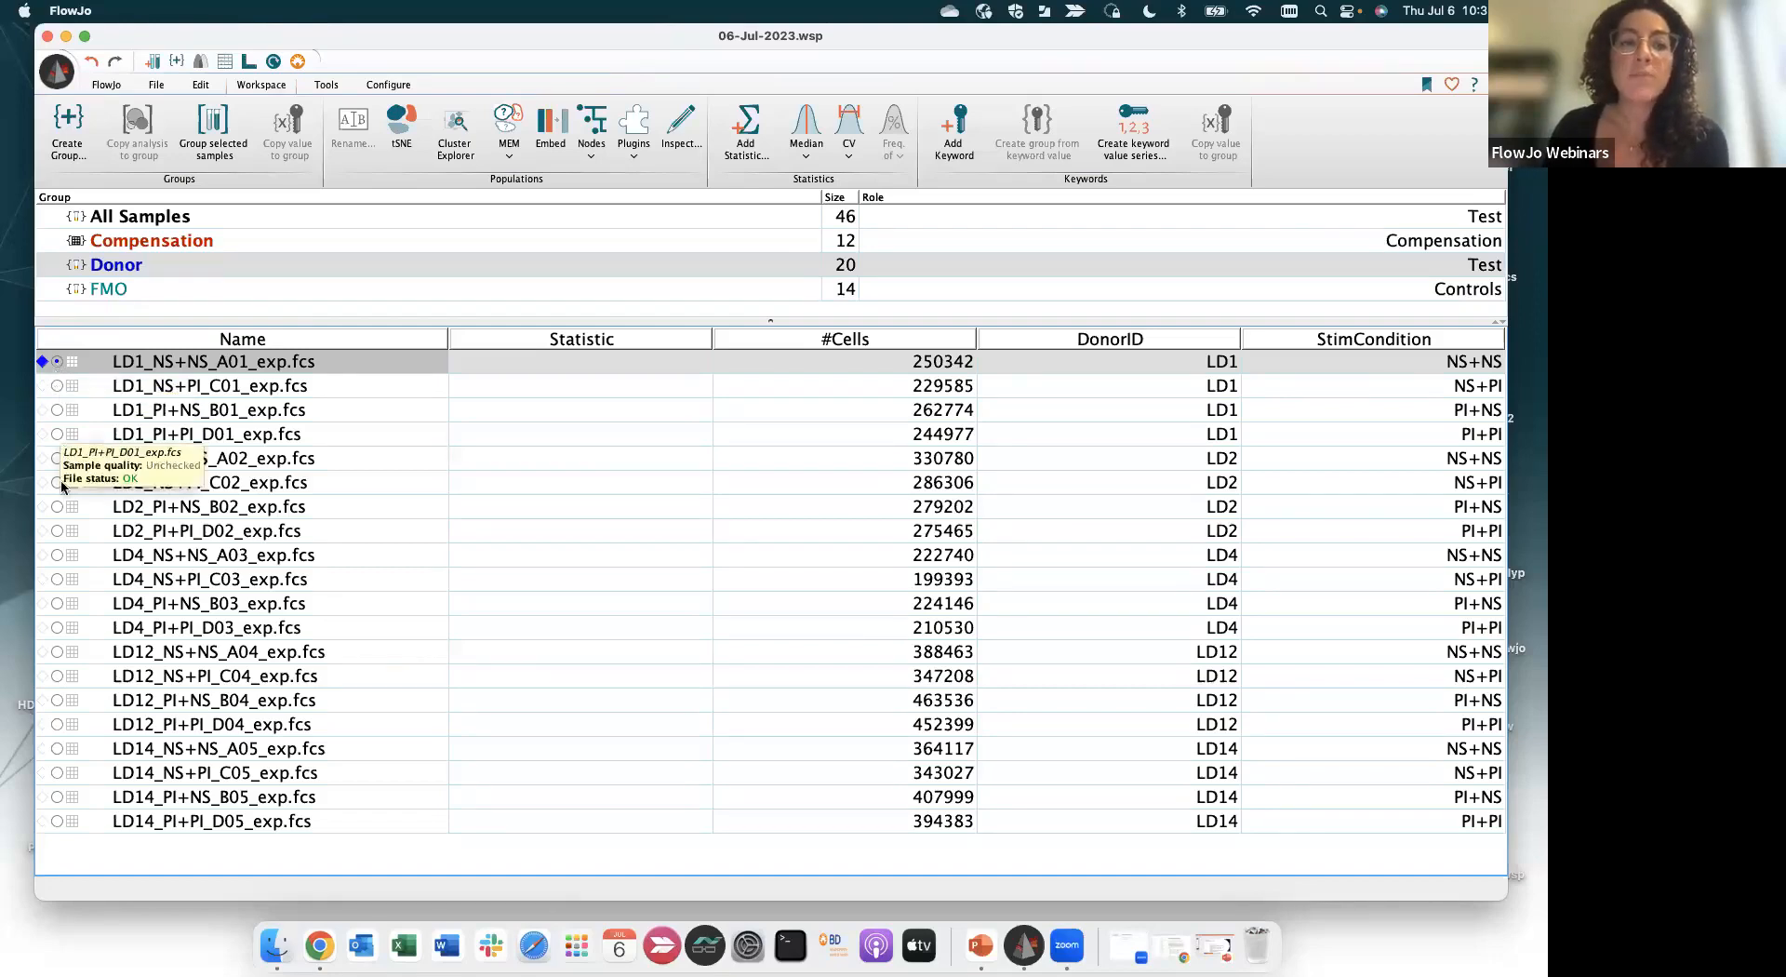
Run the sample quality check on all samples of the Donor group
{"action": "left_click", "coordinate": [325, 85]}
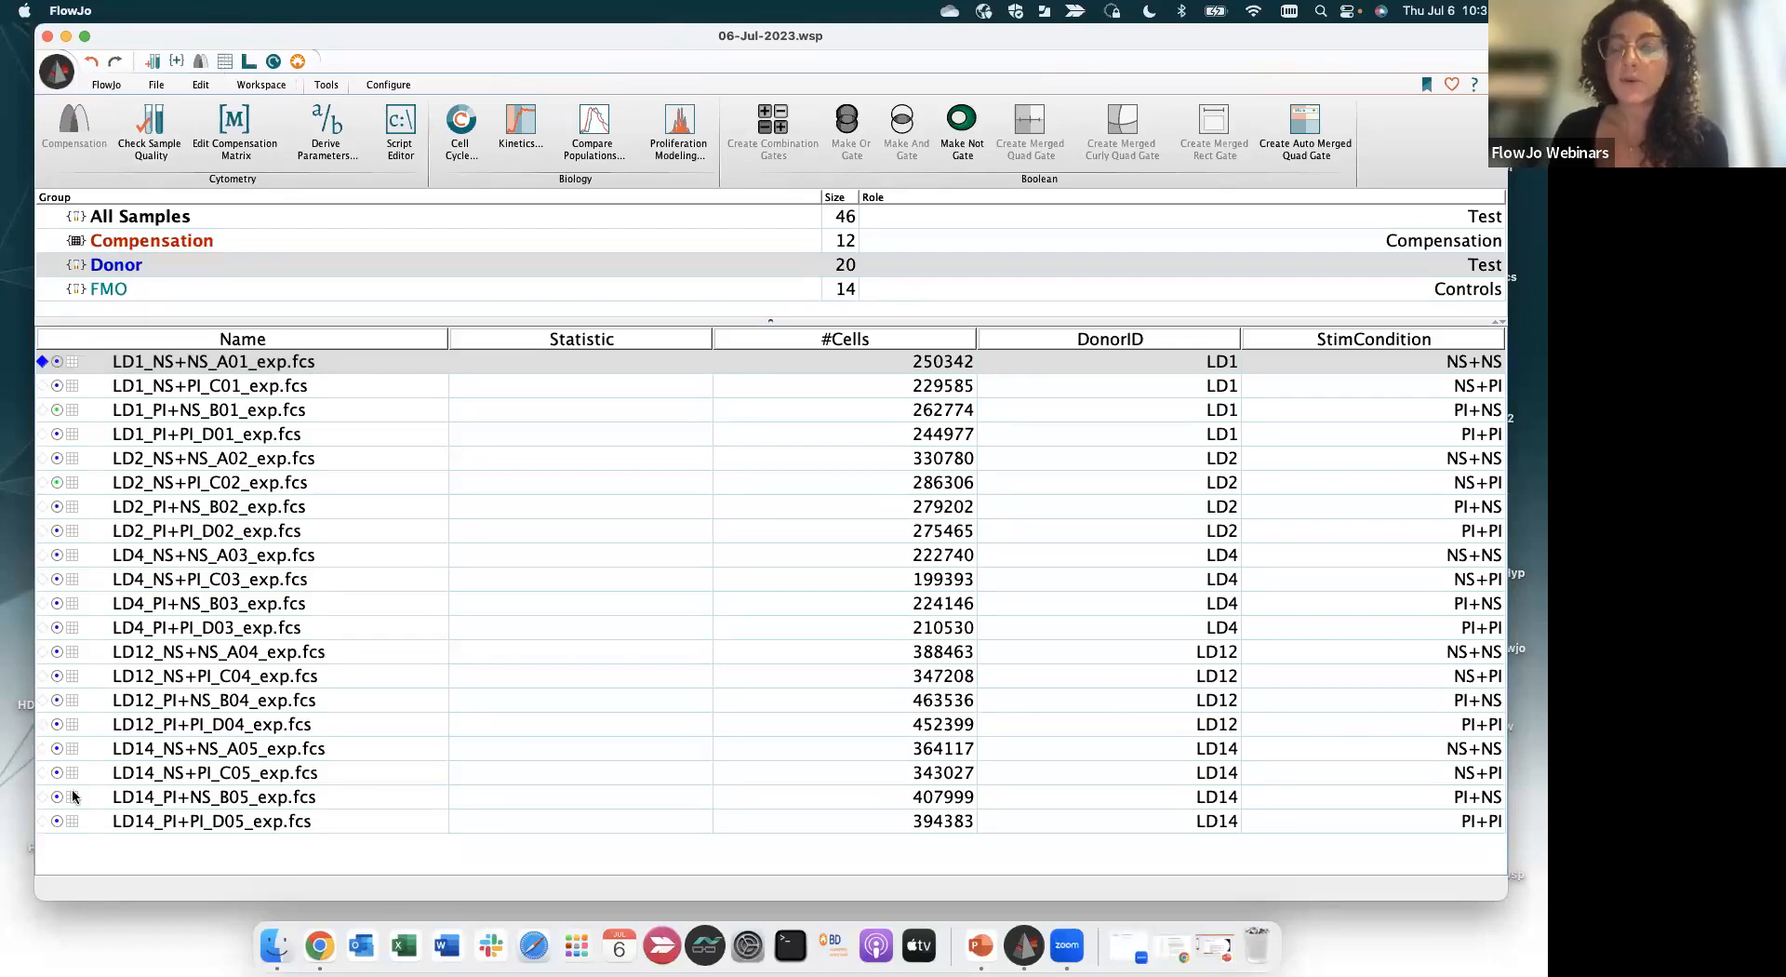
{"action": "mouse_move", "coordinate": [73, 795]}
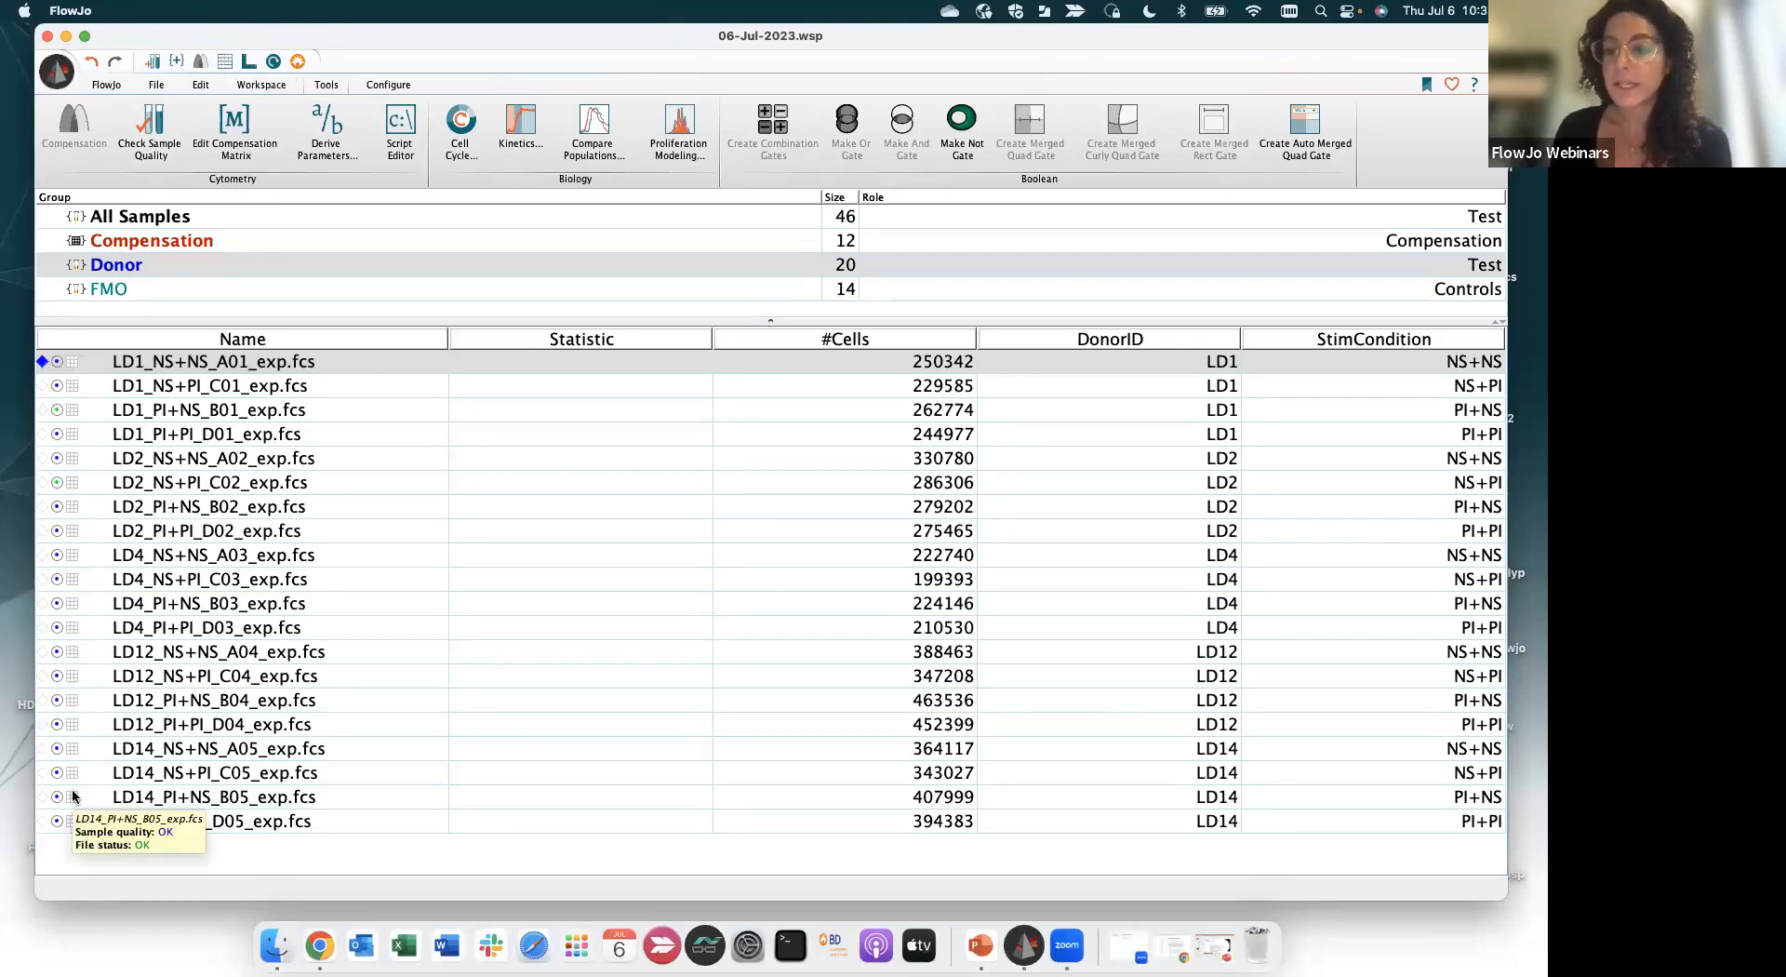
Open the ungated plot of sample LD1_NS+NS_A01_exp.fcs, narrow the workspace window, and arrange the enlarged plot beside it
{"action": "double_click", "coordinate": [263, 369]}
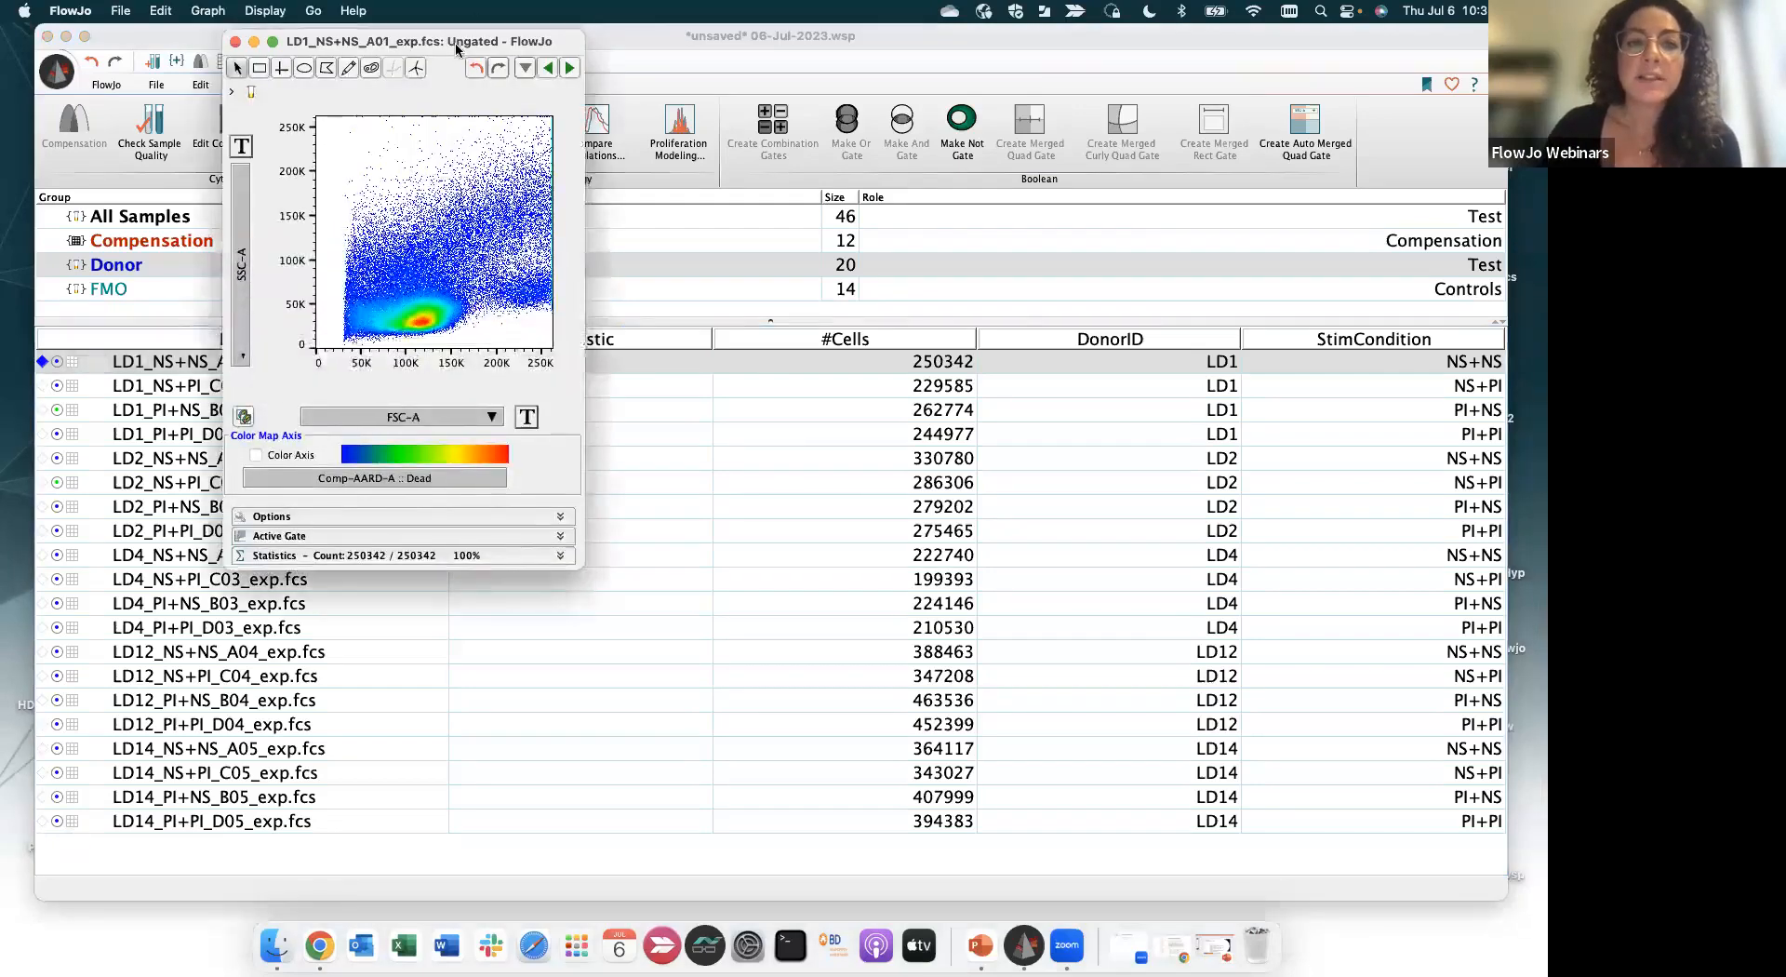
{"action": "left_click_drag", "start_coordinate": [456, 46], "coordinate": [1005, 66]}
{"action": "left_click", "coordinate": [606, 40]}
{"action": "left_click_drag", "start_coordinate": [1507, 169], "coordinate": [964, 169]}
{"action": "left_click_drag", "start_coordinate": [1077, 58], "coordinate": [1308, 54]}
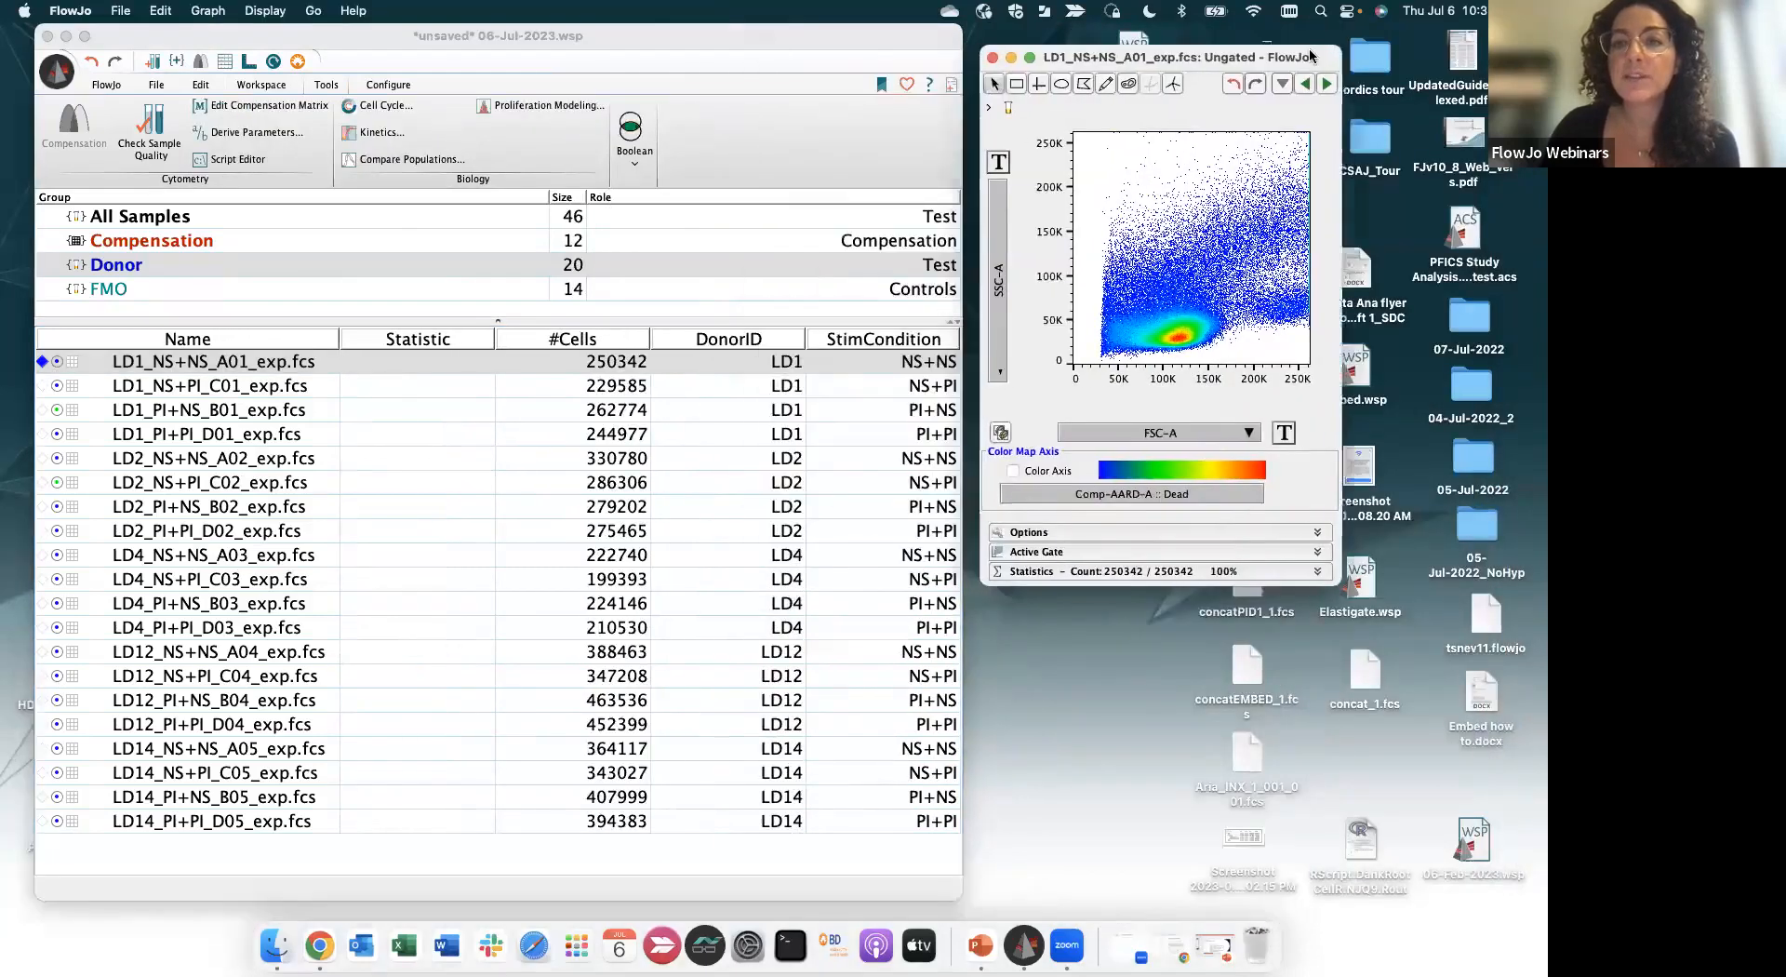
{"action": "left_click_drag", "start_coordinate": [930, 37], "coordinate": [949, 37]}
{"action": "left_click", "coordinate": [1079, 53]}
{"action": "left_click_drag", "start_coordinate": [1079, 53], "coordinate": [1125, 50]}
{"action": "left_click_drag", "start_coordinate": [1409, 579], "coordinate": [1494, 627]}
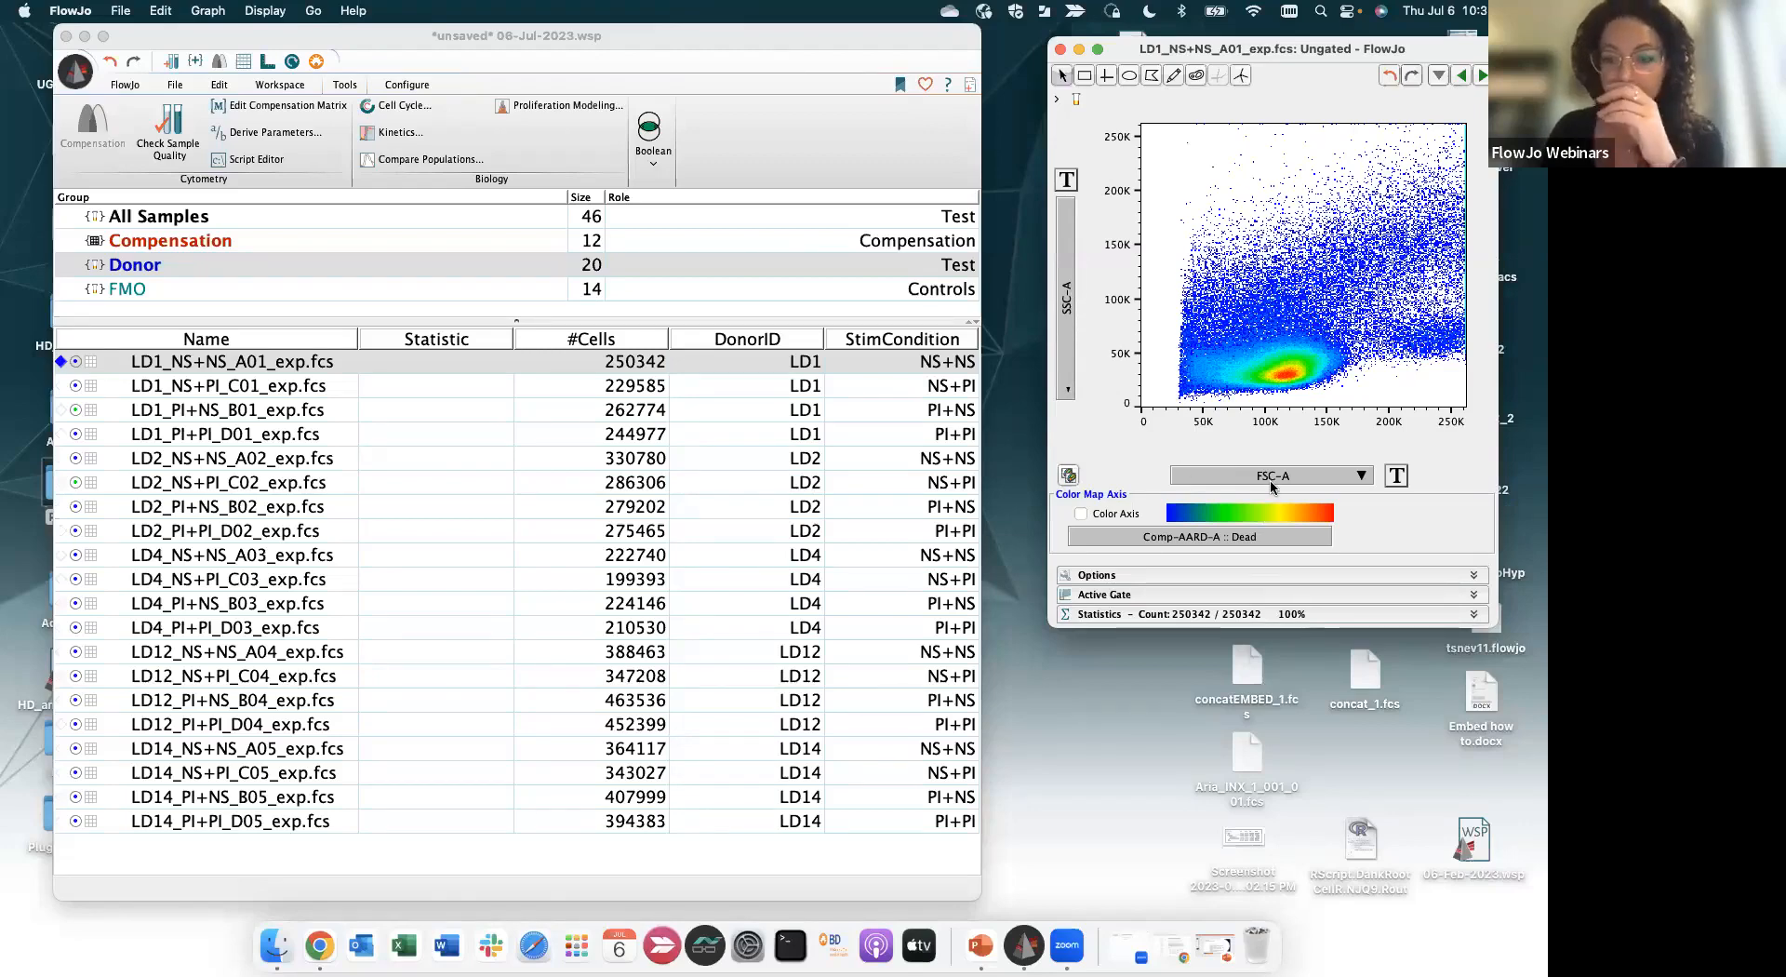
{"action": "left_click_drag", "start_coordinate": [1148, 51], "coordinate": [1142, 48]}
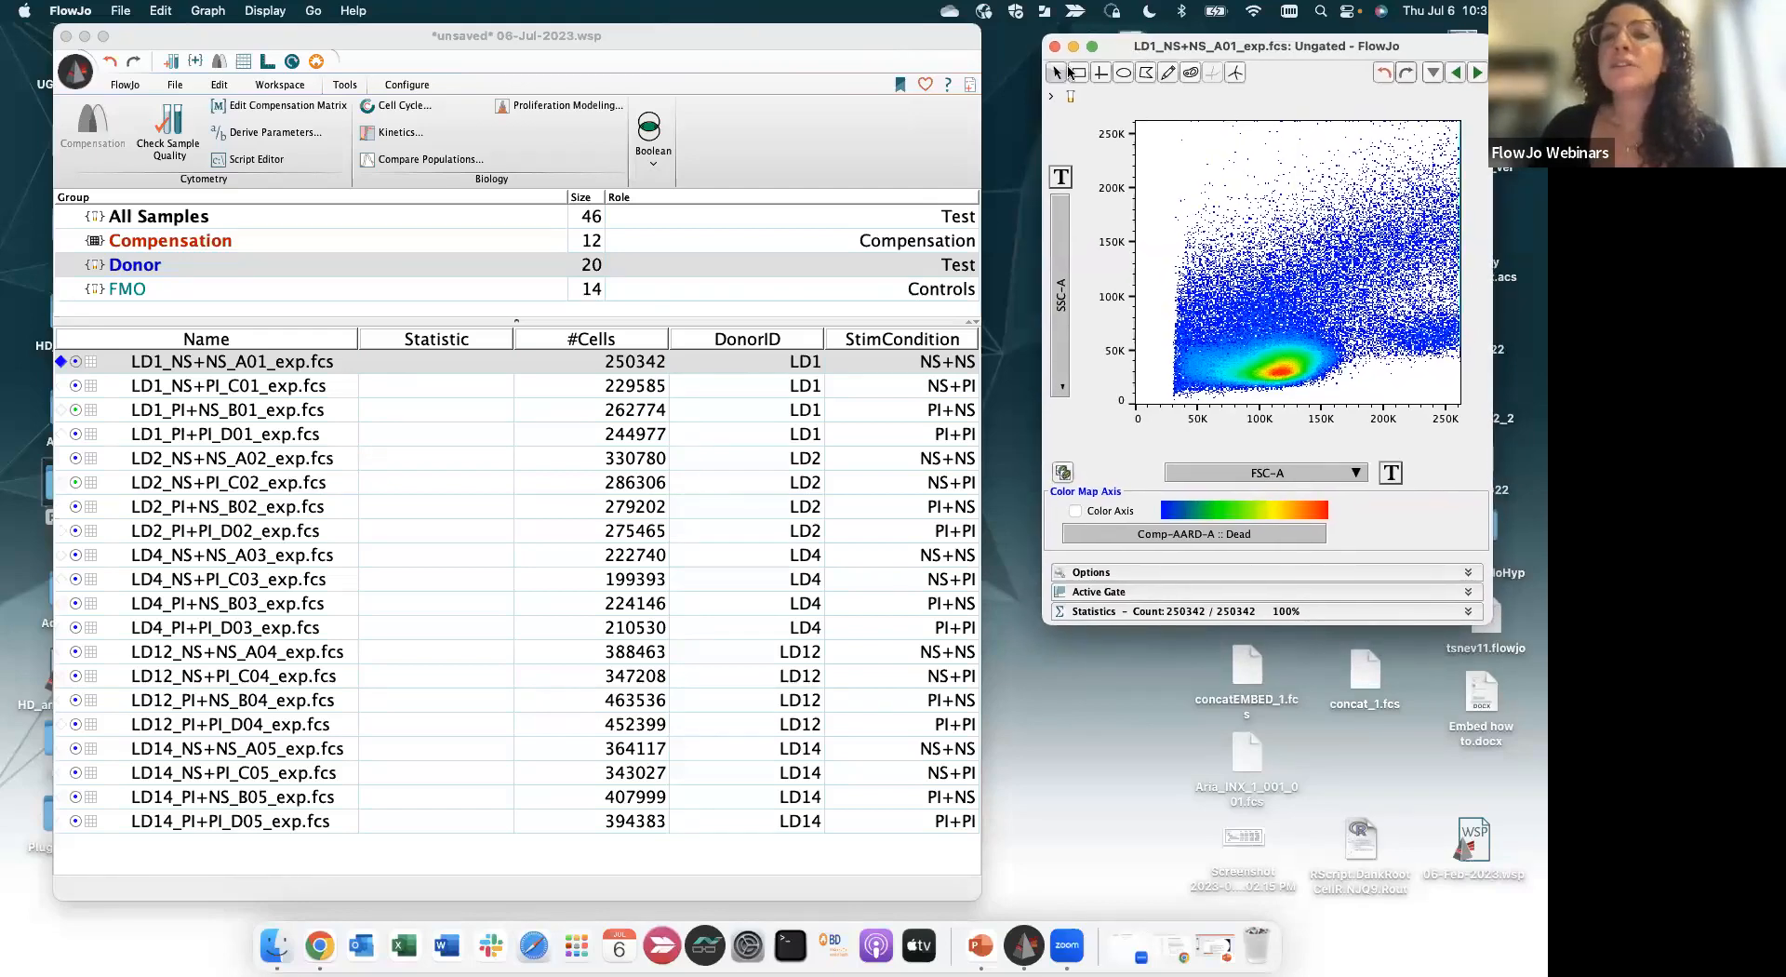
Draw an elliptical gate around the dense low-SSC-A population of the ungated plot, spanning FSC-A about 70K to 173K, and name it Lymphocytes
{"action": "left_click", "coordinate": [1124, 73]}
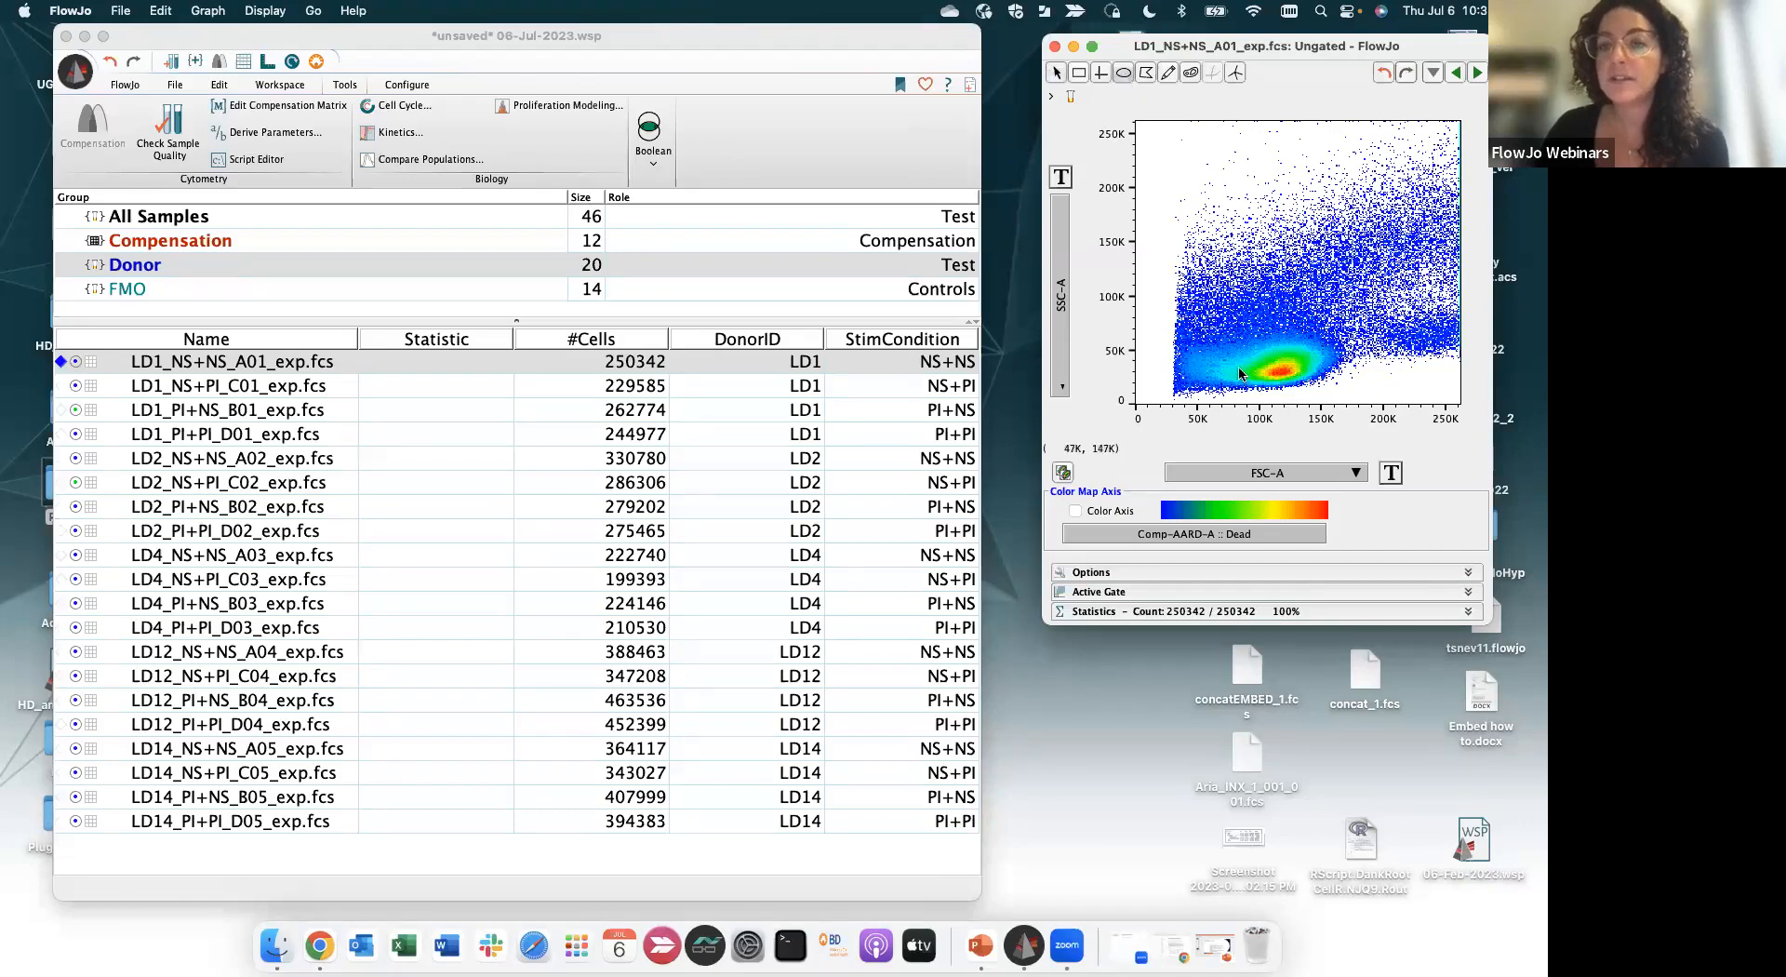
{"action": "left_click_drag", "start_coordinate": [1221, 378], "coordinate": [1347, 343]}
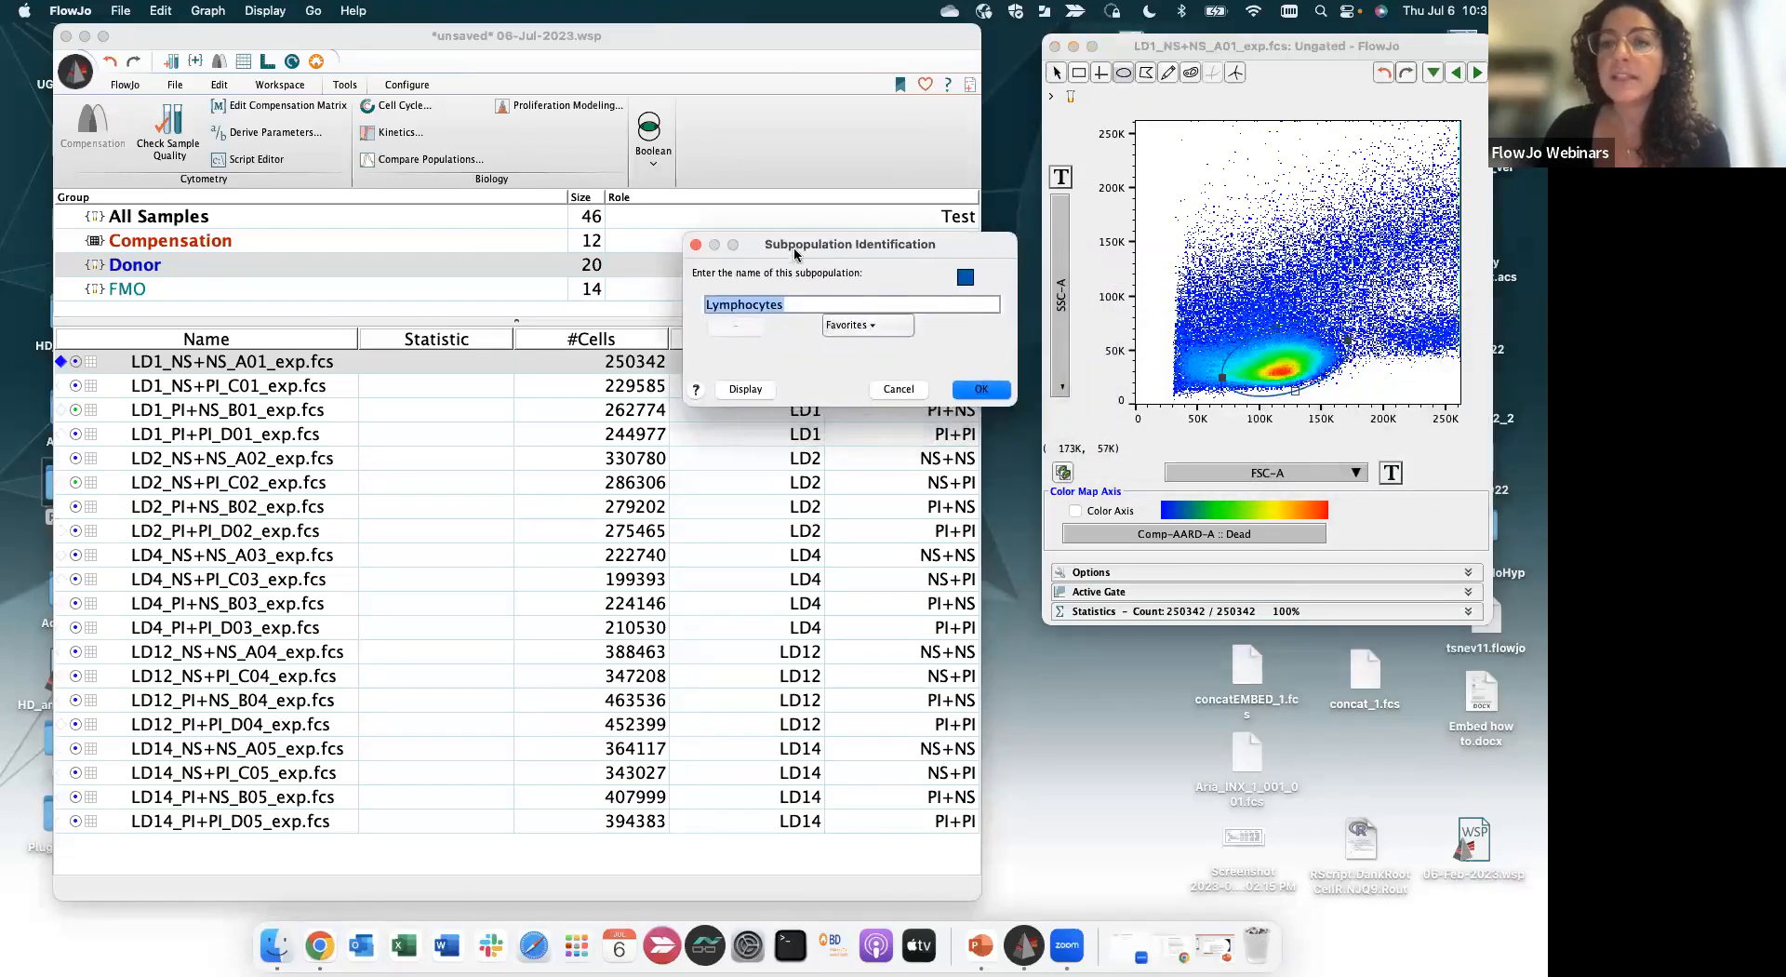
{"action": "left_click", "coordinate": [793, 305]}
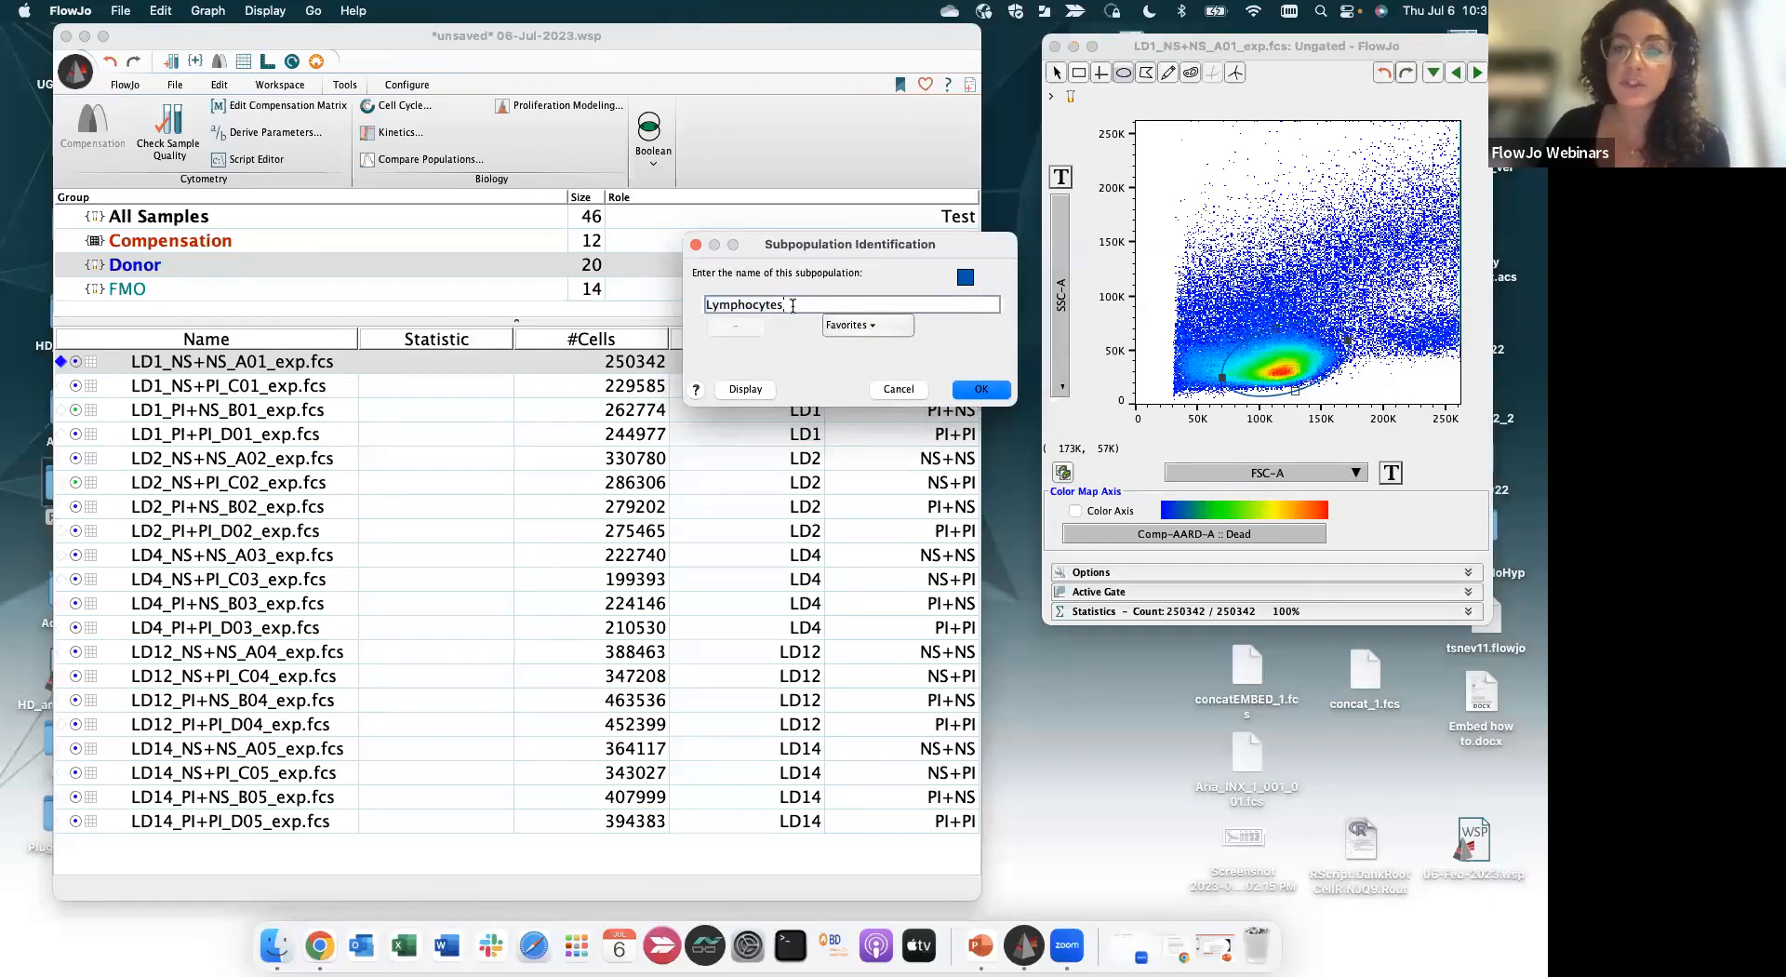
{"action": "type", "text": "jasadlha"}
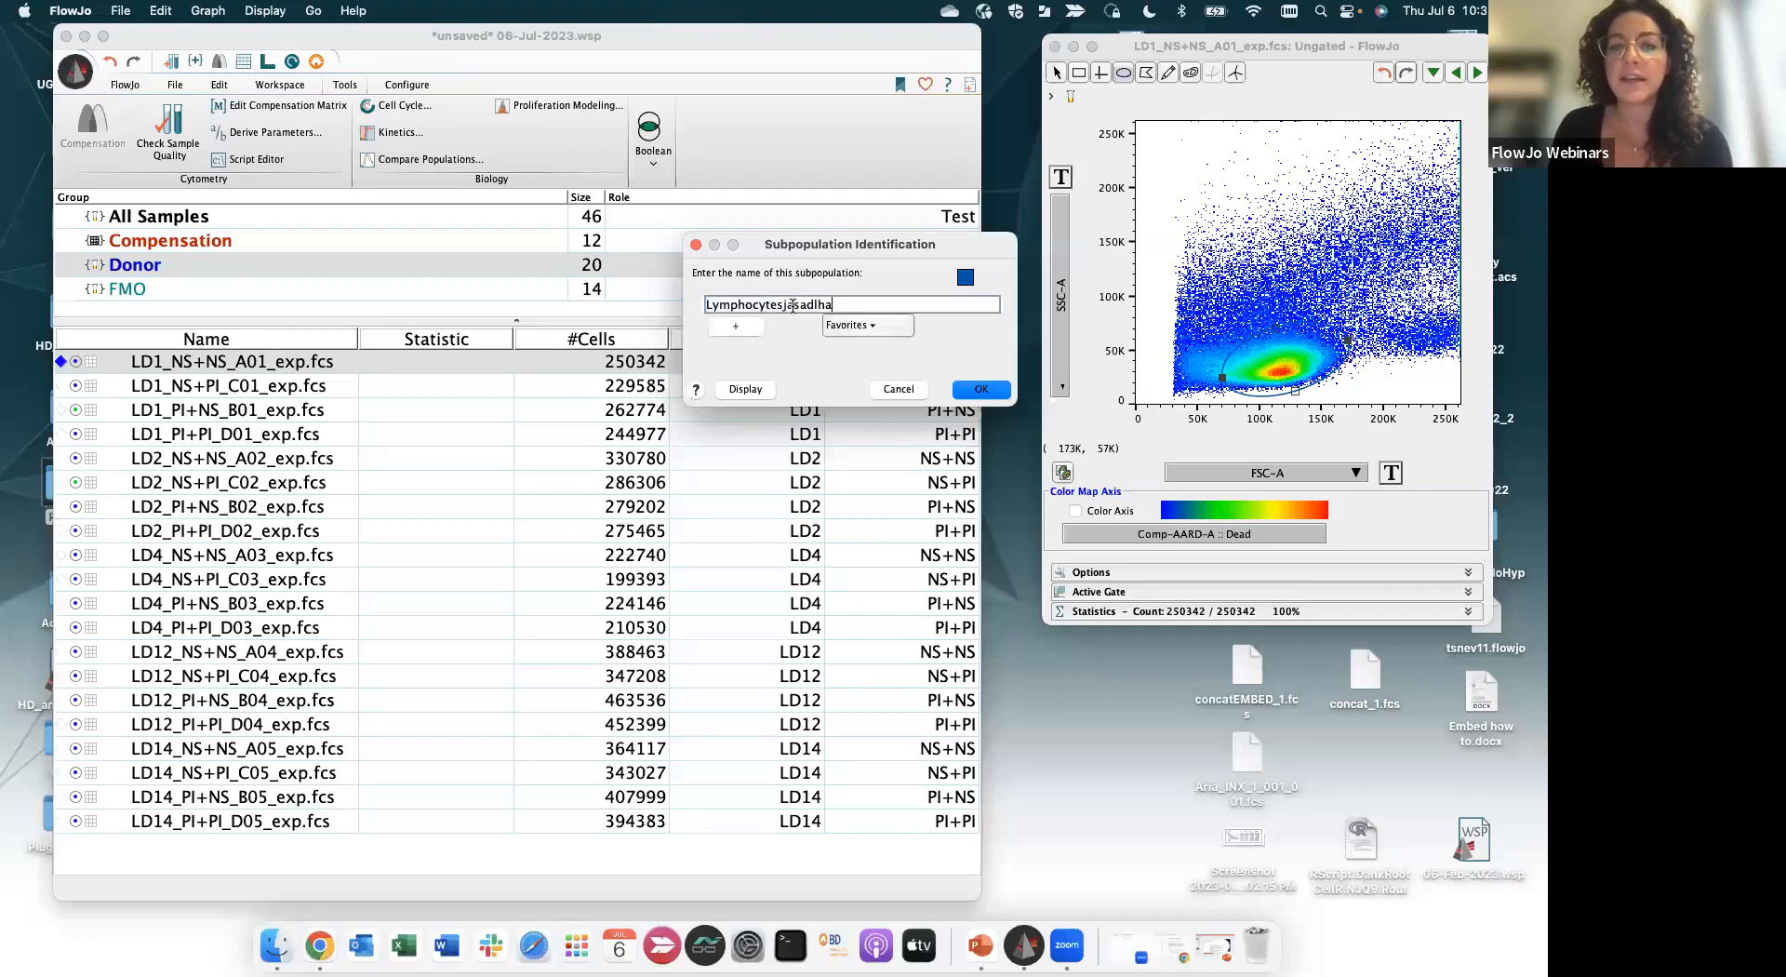
{"action": "key", "text": "BackSpace"}
{"action": "key", "text": "BackSpace"}
{"action": "key", "text": "BackSpace"}
{"action": "key", "text": "BackSpace"}
{"action": "key", "text": "BackSpace"}
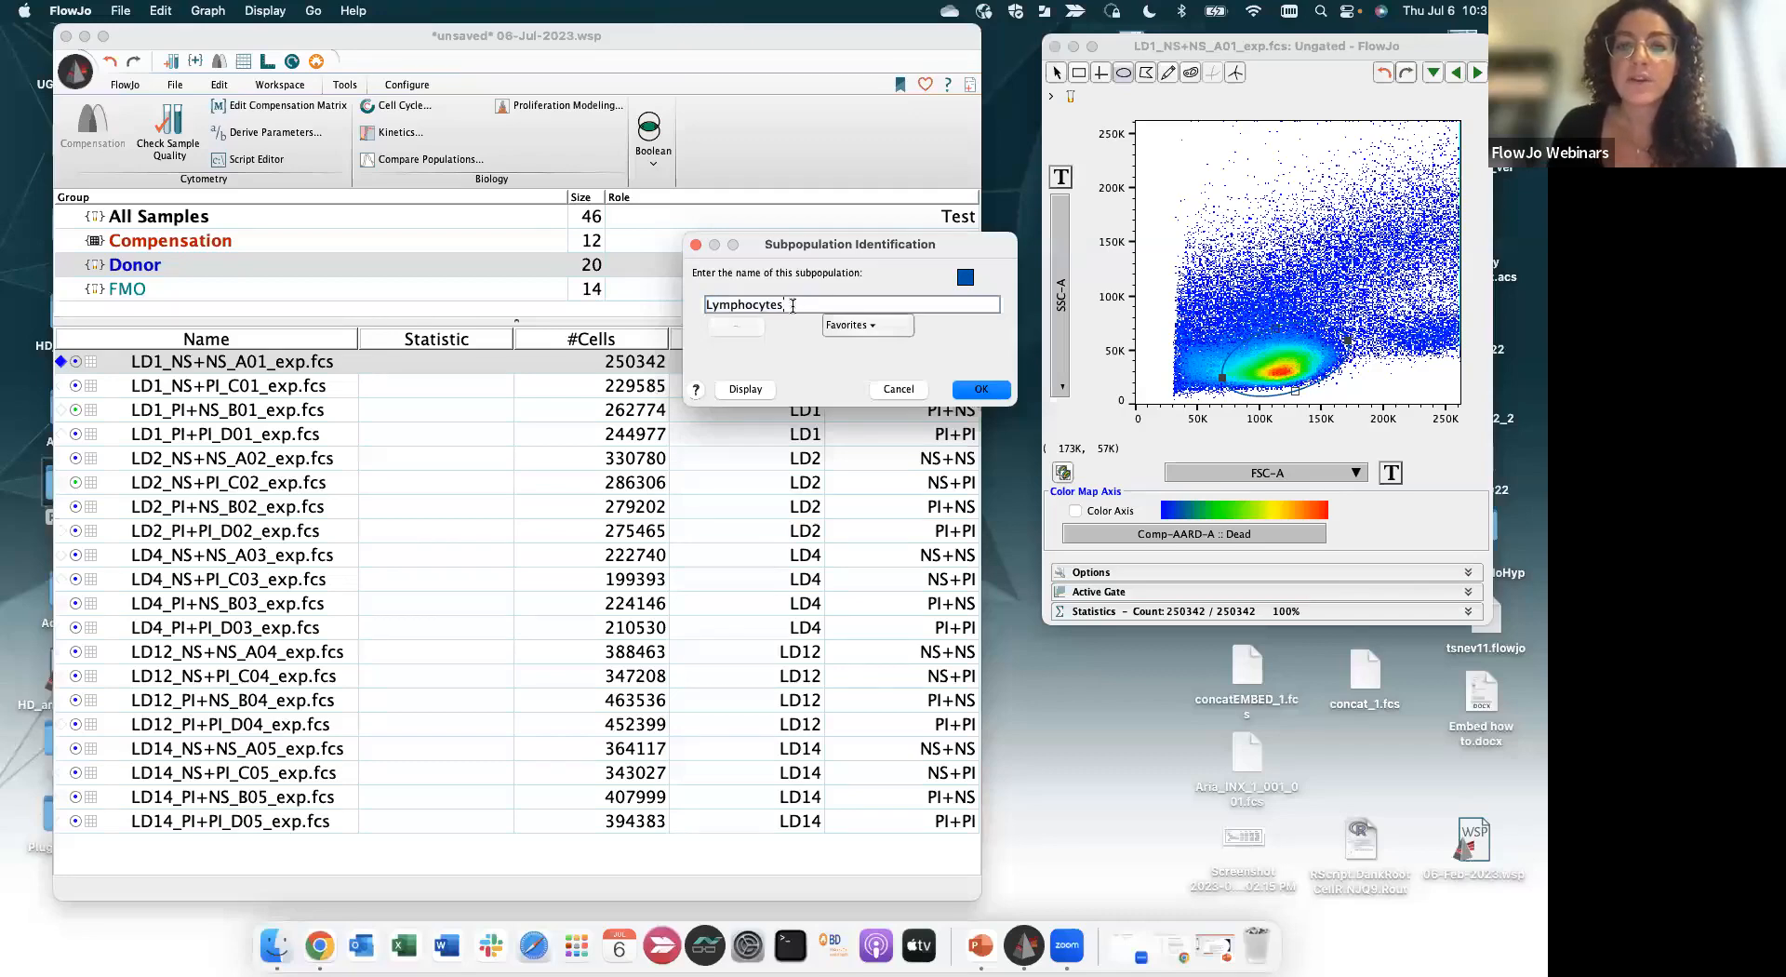
{"action": "key", "text": "Return"}
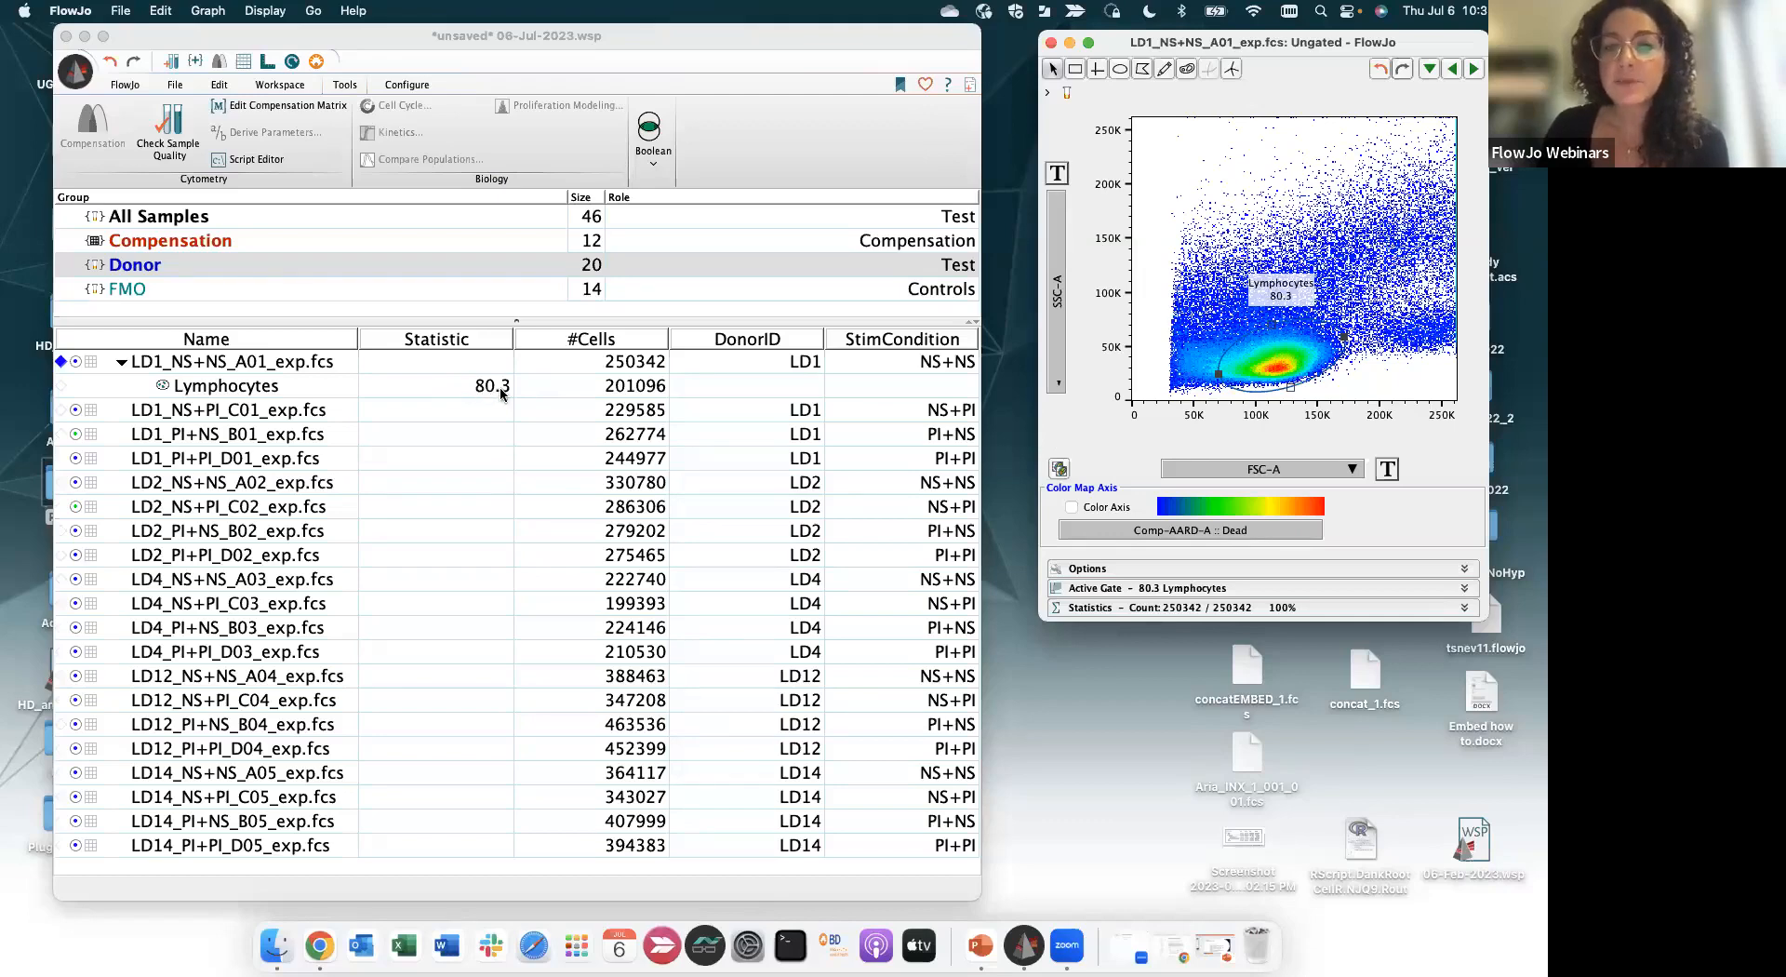
Open the Lymphocytes population in the plot and display FSC-H against FSC-A
{"action": "double_click", "coordinate": [1265, 361]}
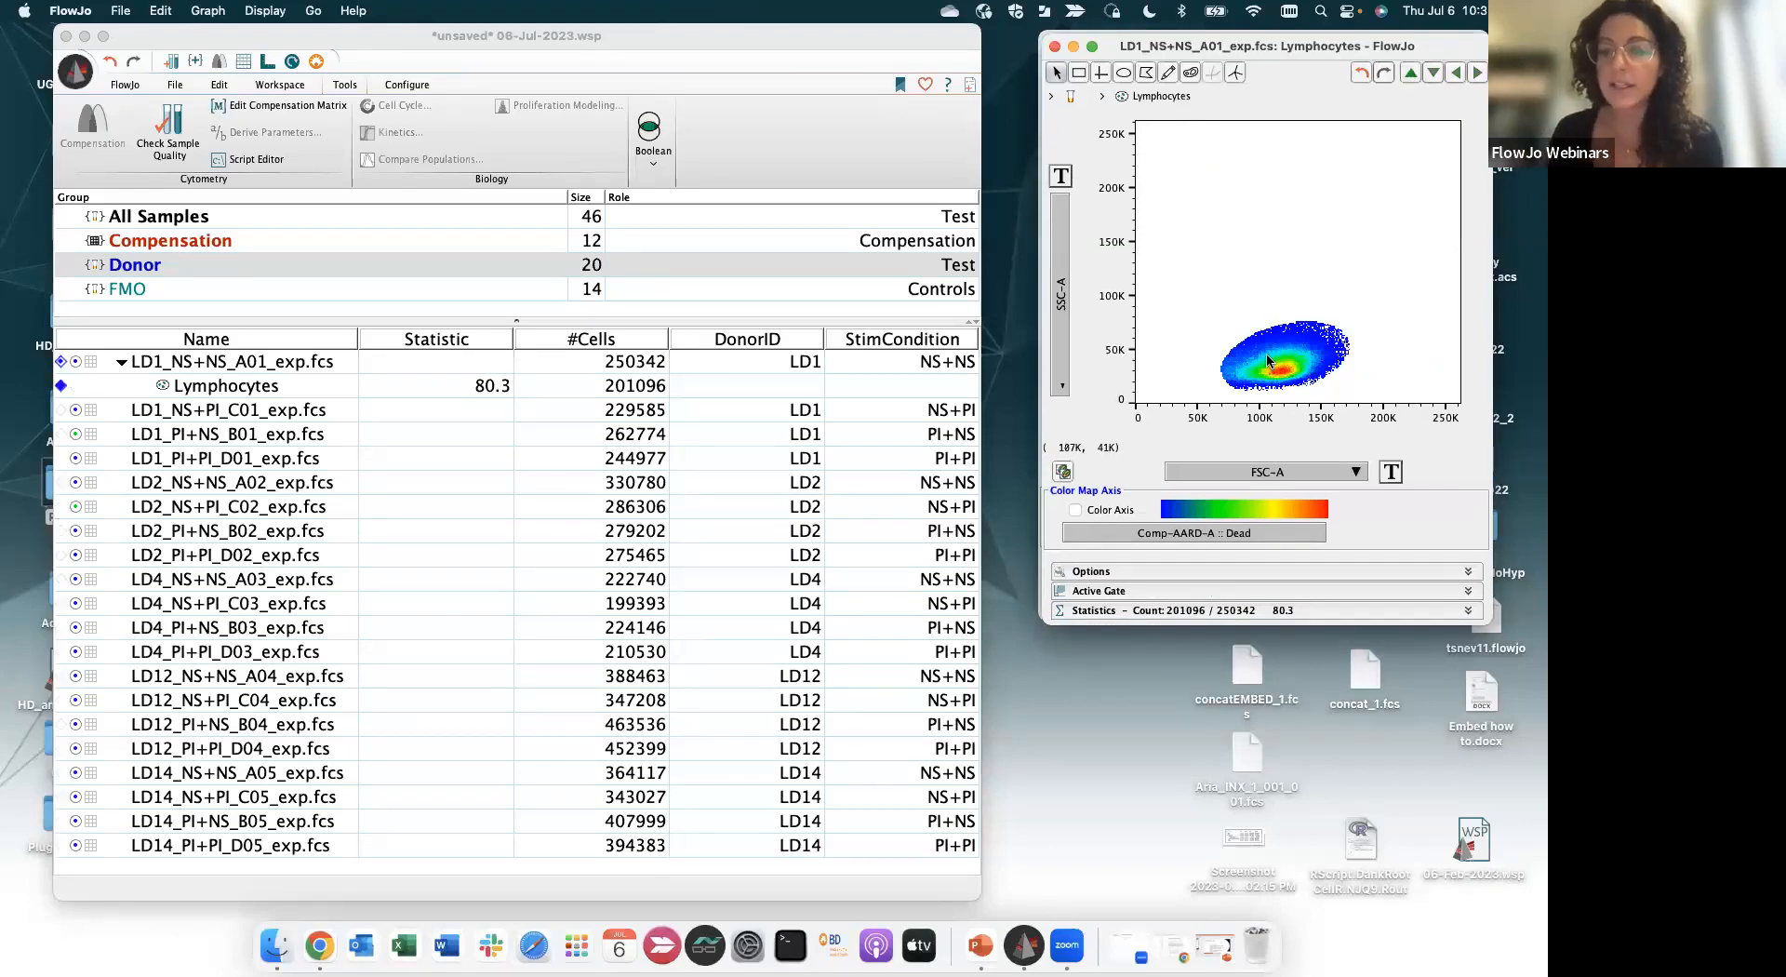
{"action": "left_click", "coordinate": [1063, 279]}
{"action": "left_click", "coordinate": [1094, 302]}
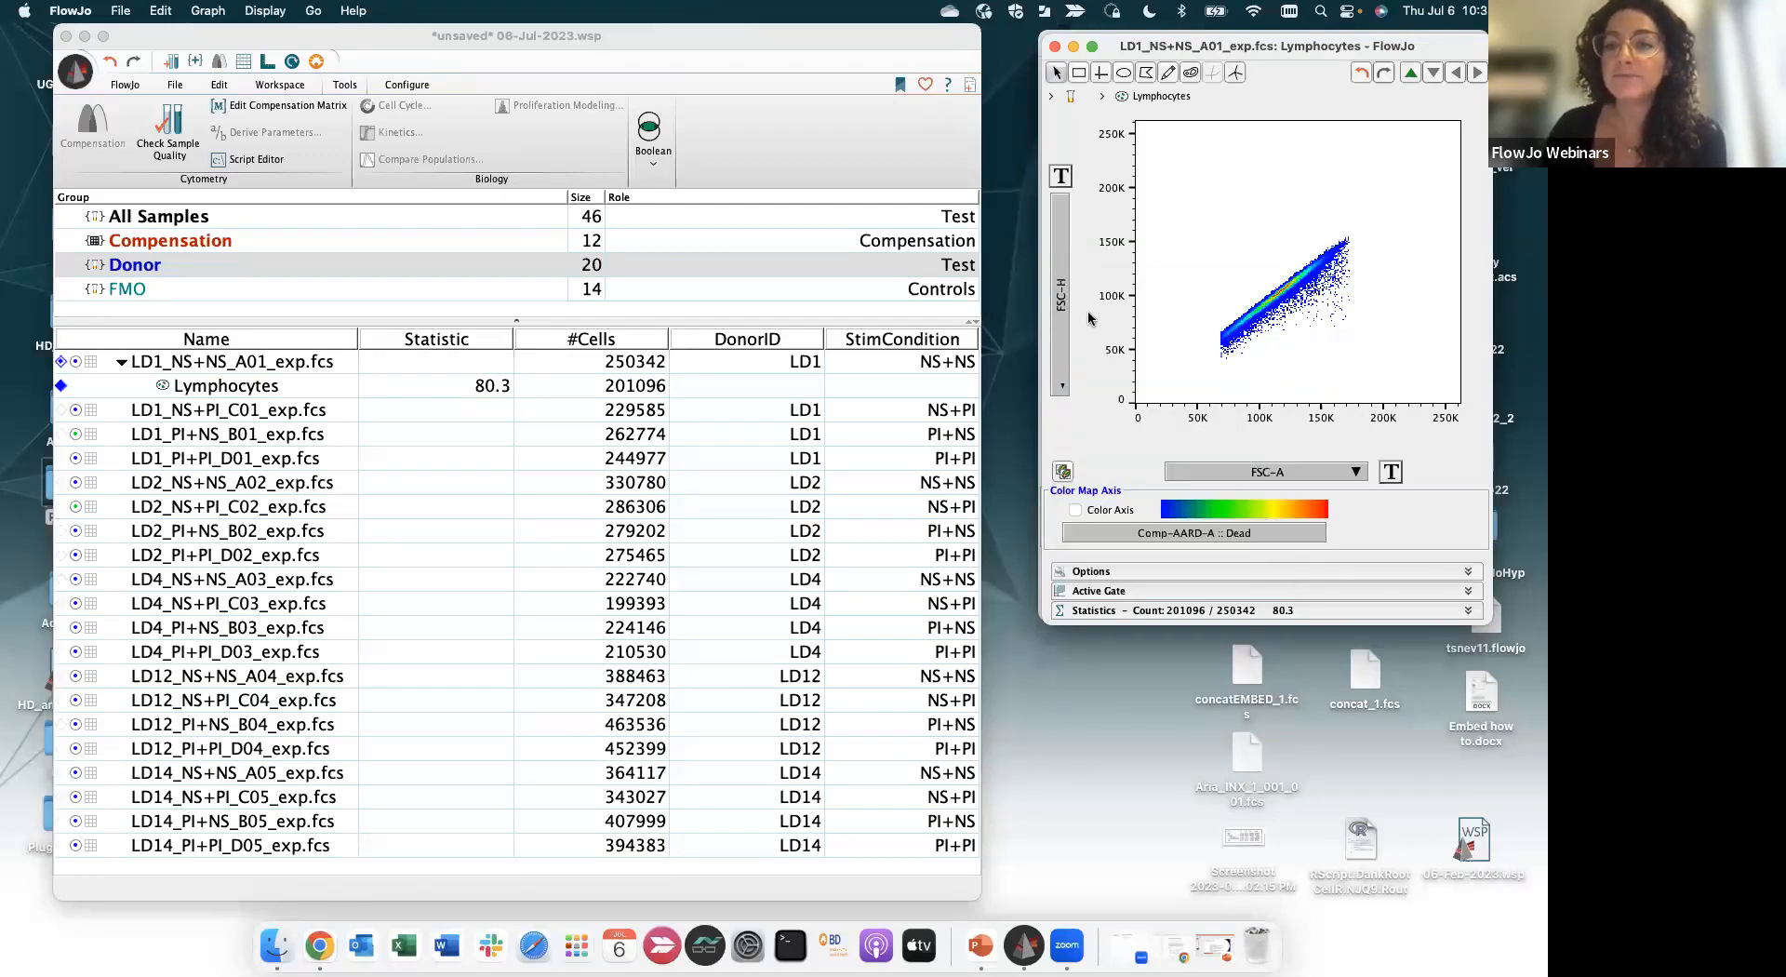
Draw a four-corner polygon gate along the FSC-A/FSC-H diagonal, name it Single Cells, and adjust its position slightly
{"action": "left_click", "coordinate": [1148, 74]}
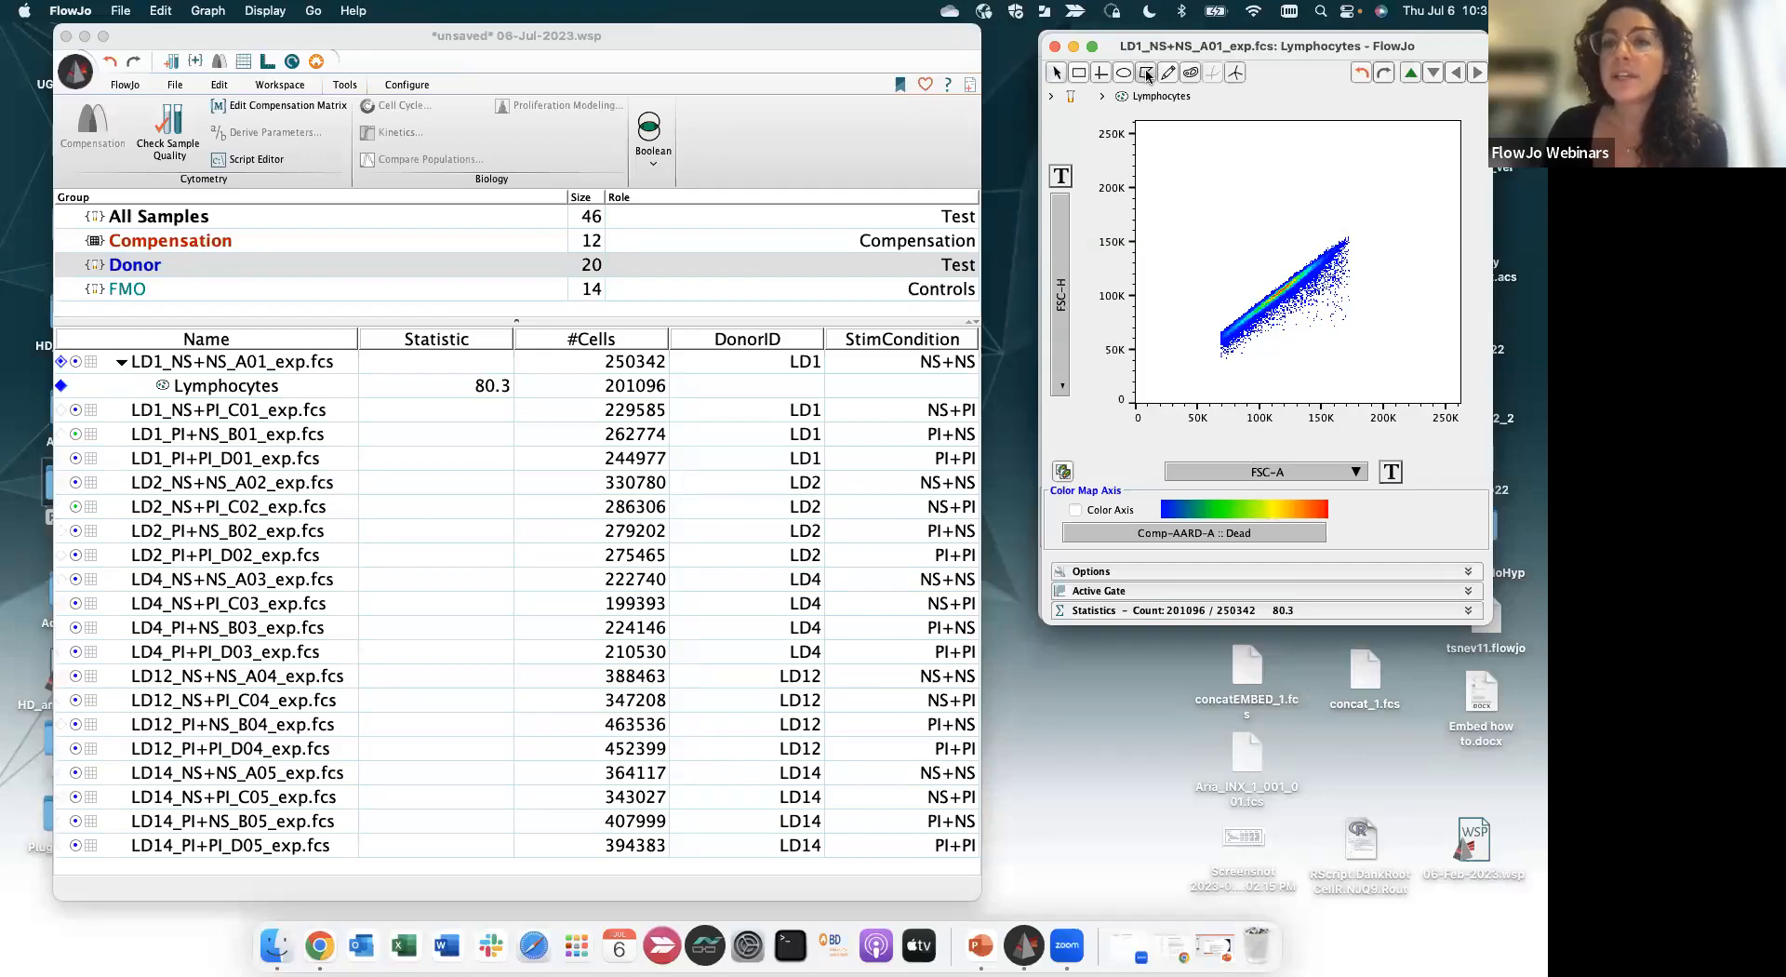
{"action": "left_click", "coordinate": [1214, 317]}
{"action": "left_click", "coordinate": [1222, 356]}
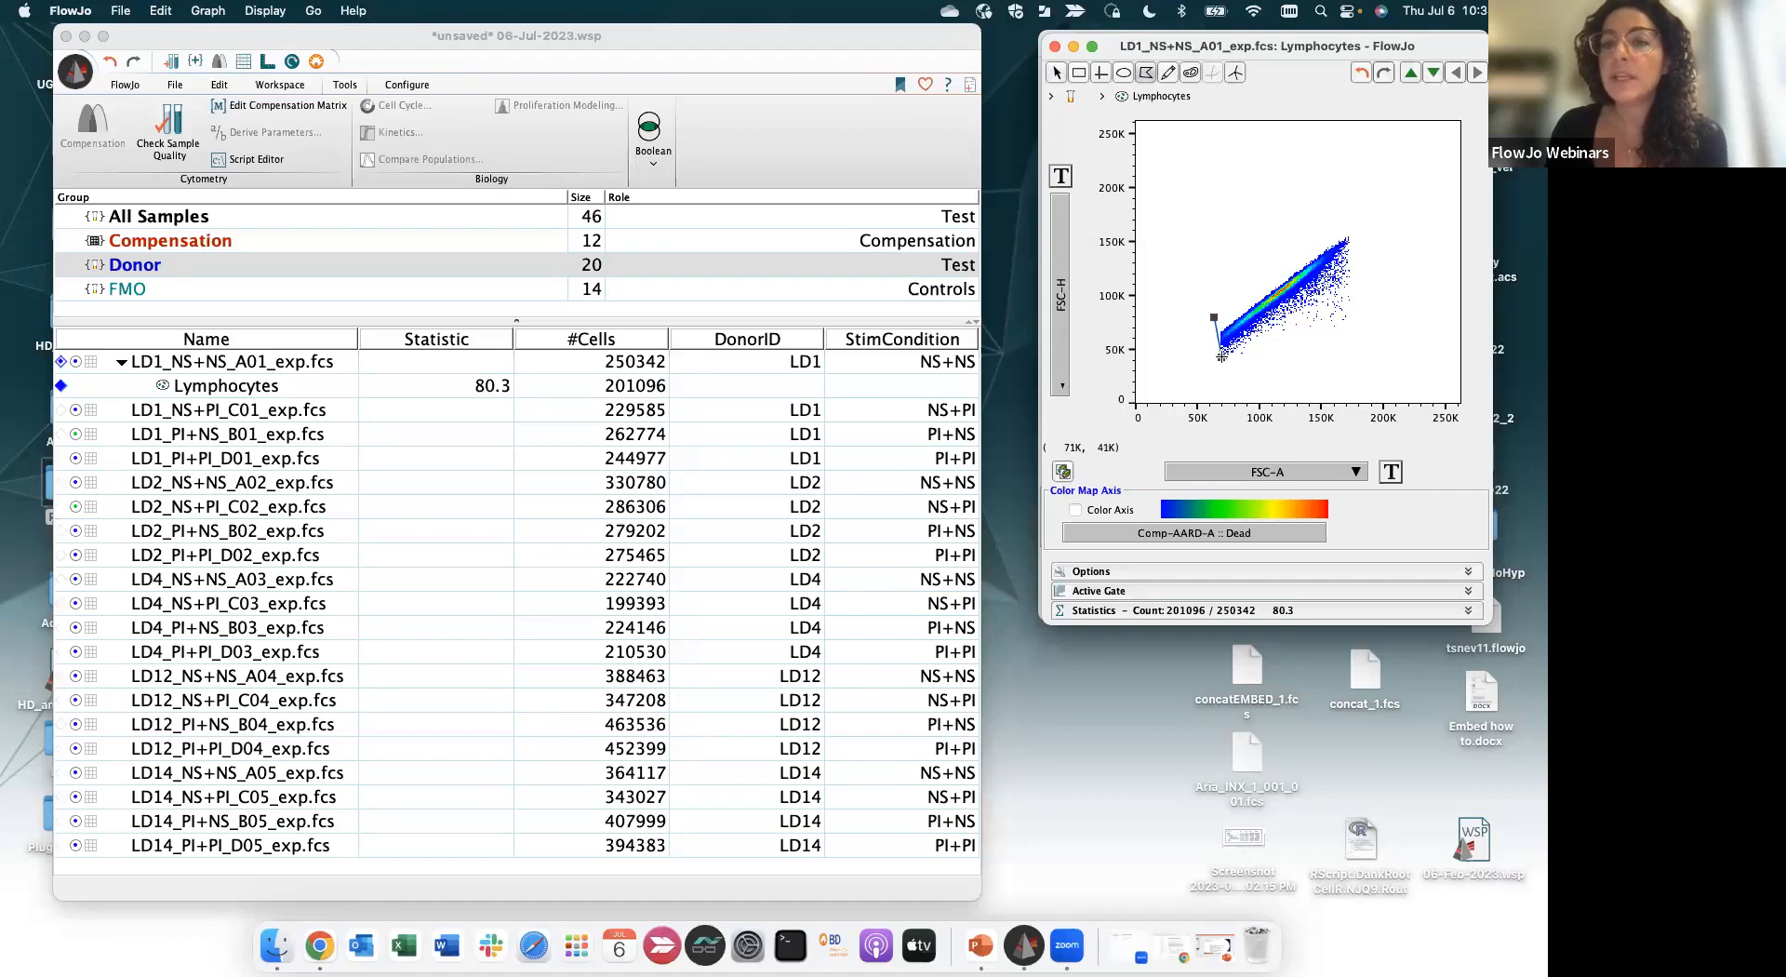
{"action": "left_click", "coordinate": [1349, 243]}
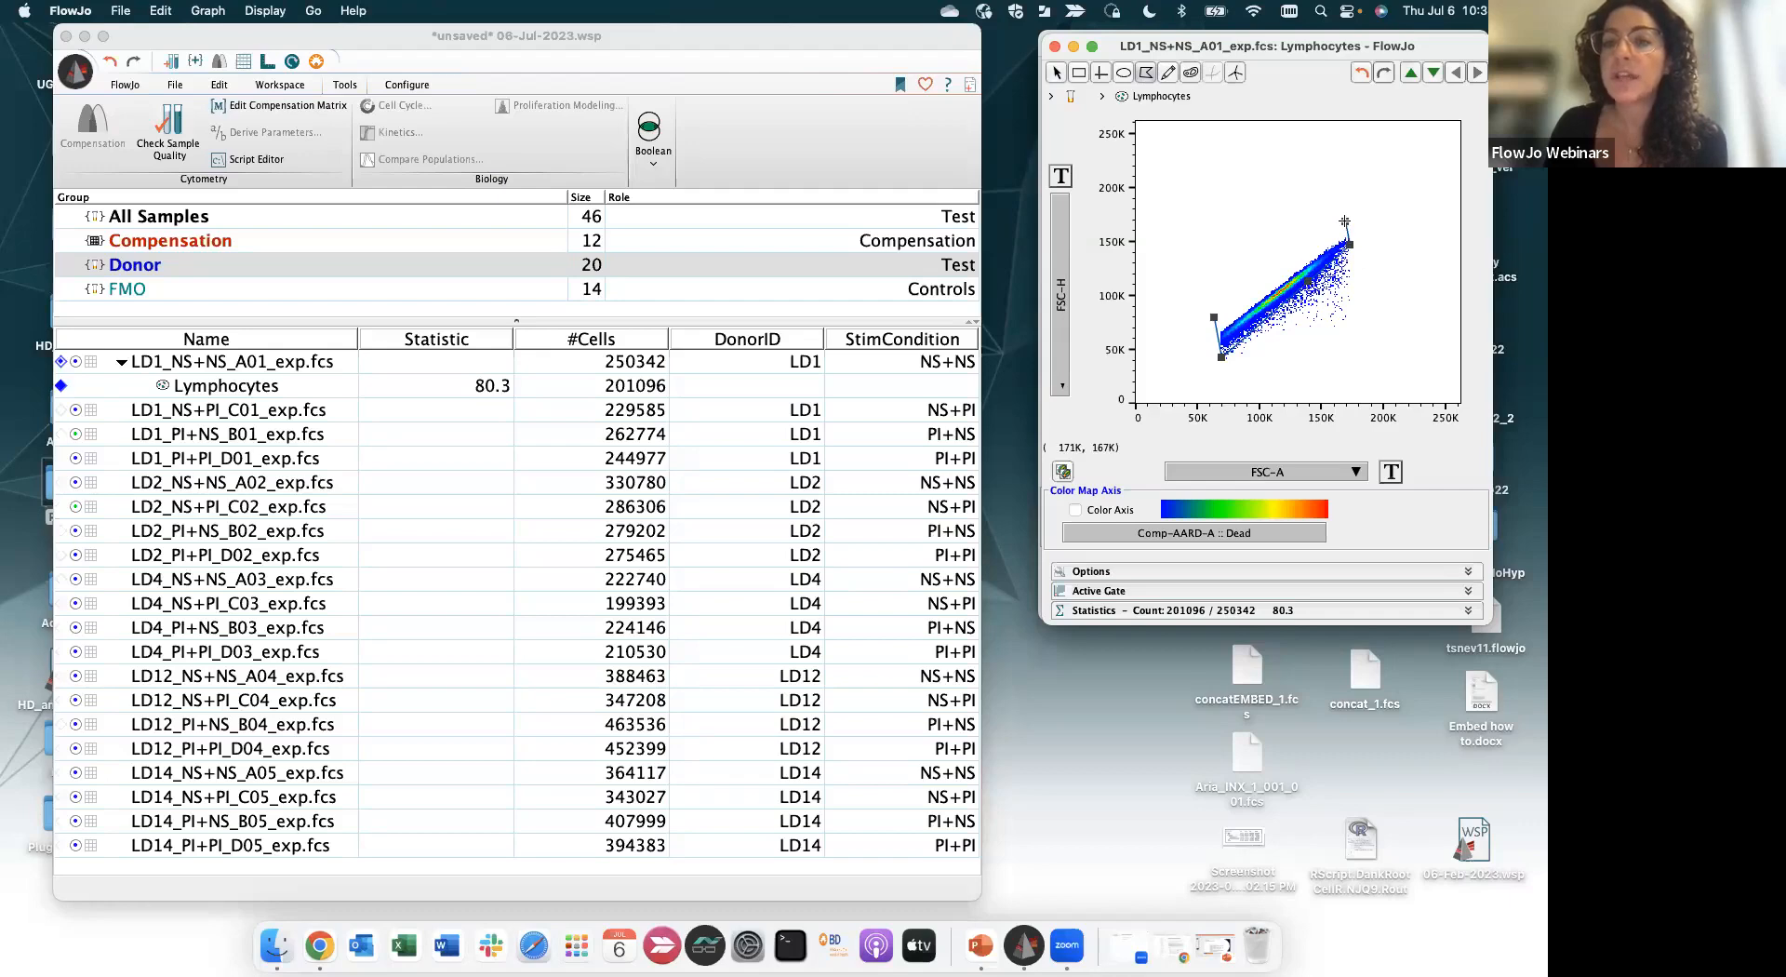
{"action": "double_click", "coordinate": [1344, 222]}
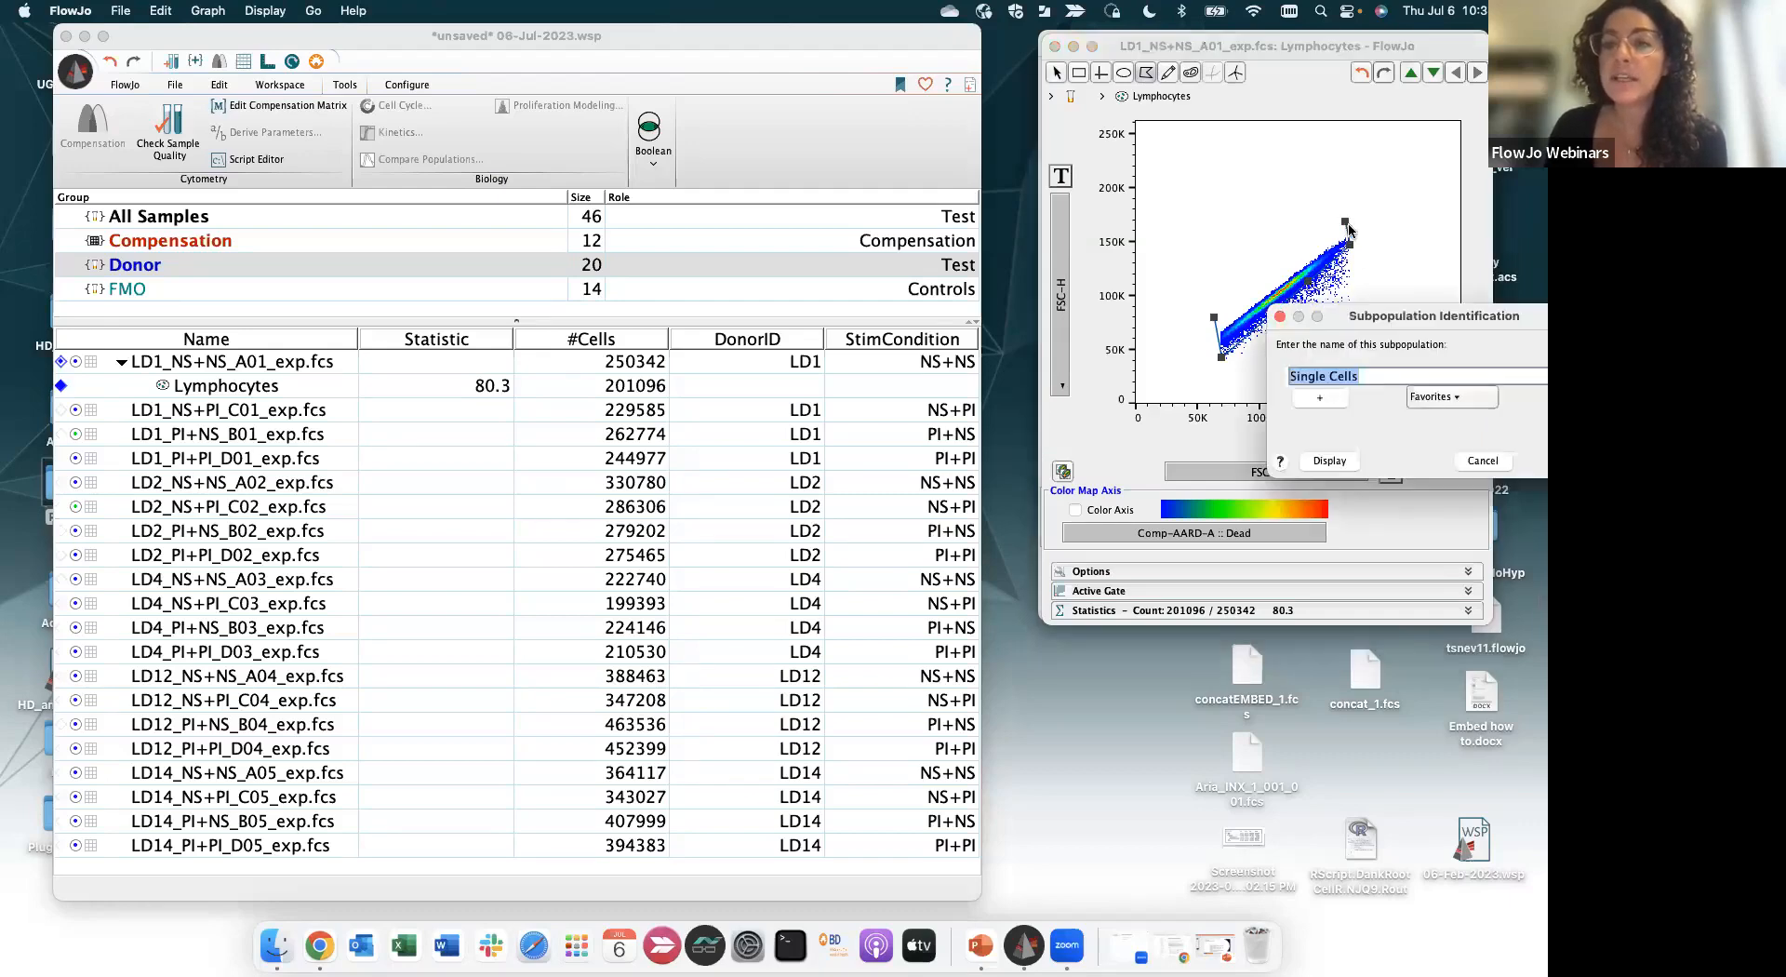
{"action": "left_click_drag", "start_coordinate": [1131, 270], "coordinate": [834, 175]}
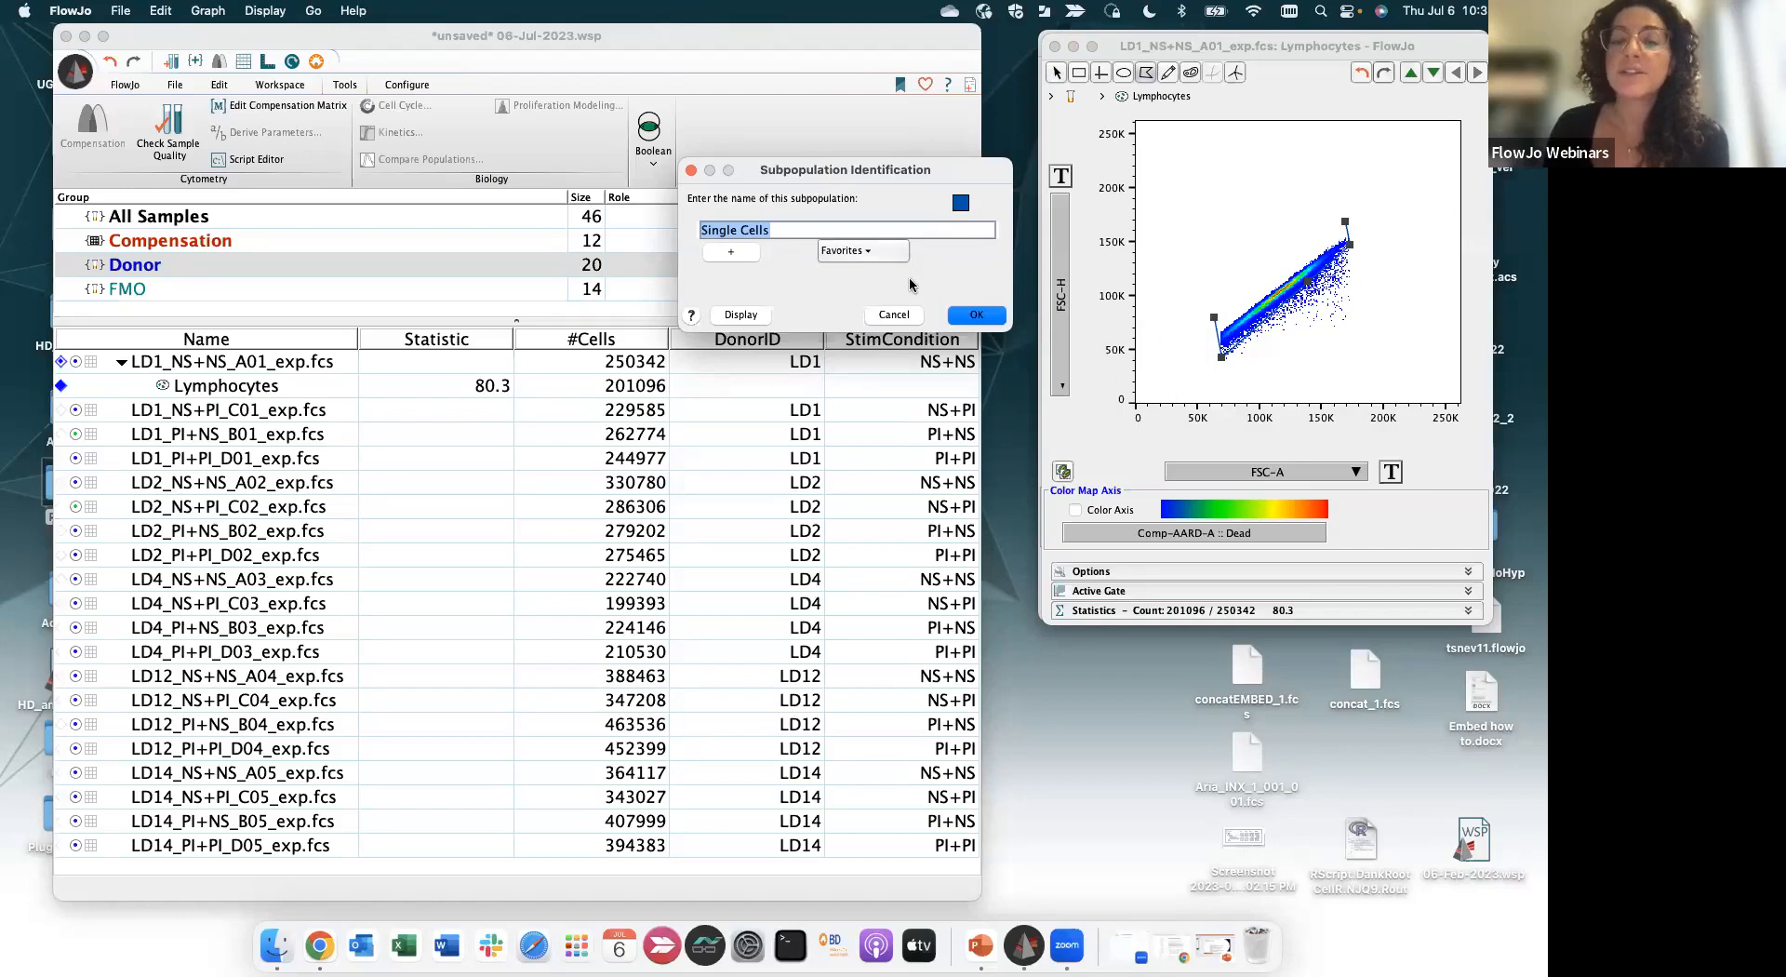
{"action": "left_click", "coordinate": [975, 316]}
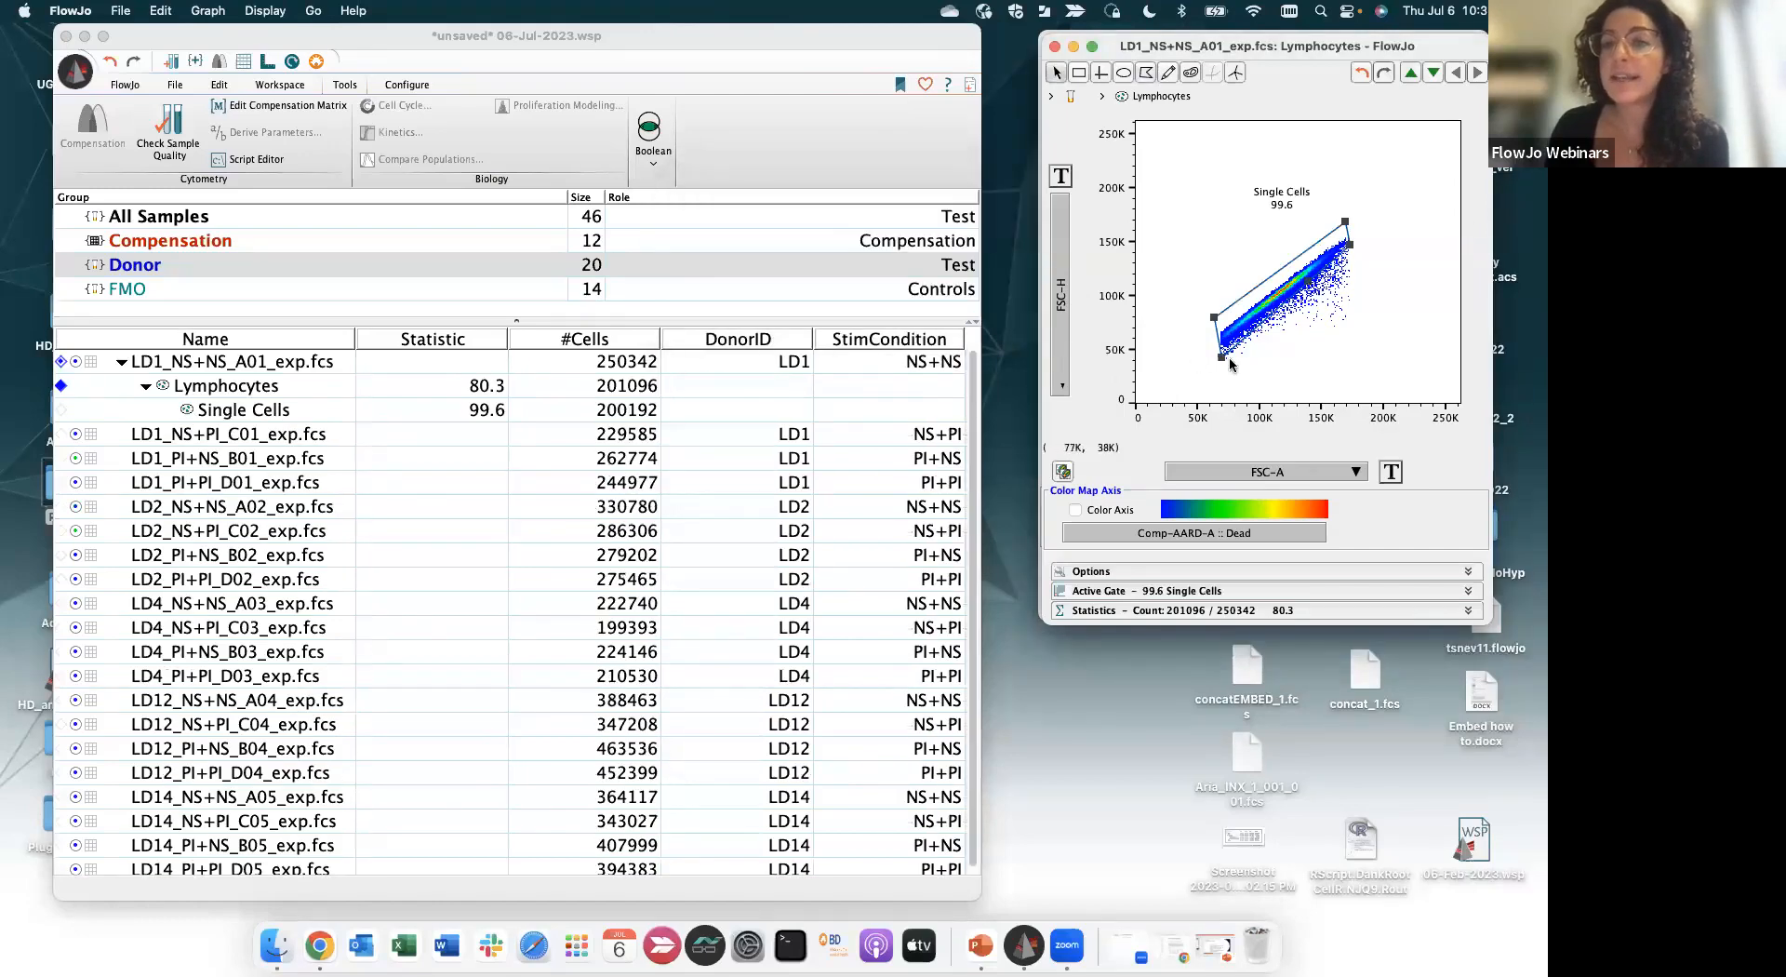
{"action": "left_click_drag", "start_coordinate": [1221, 357], "coordinate": [1258, 305]}
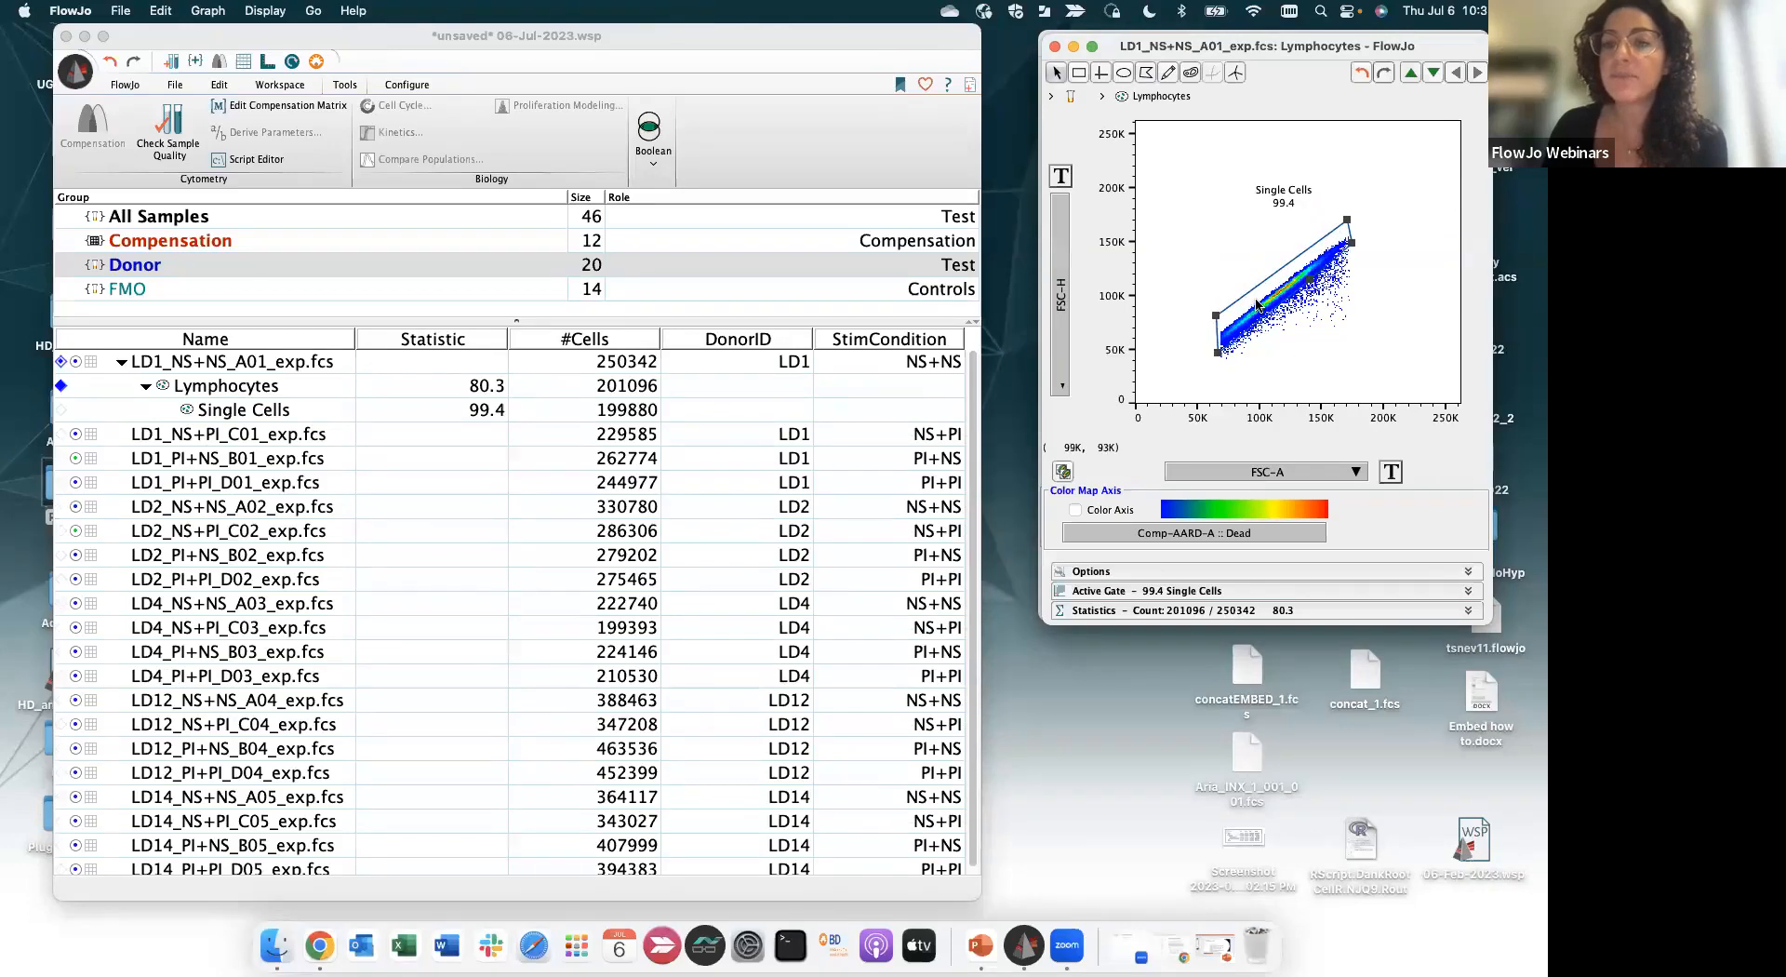
Open Single Cells, plot Comp-AARD-A :: Dead against FSC-A, and draw a rectangular gate named Live around the low-Dead cluster
{"action": "double_click", "coordinate": [1258, 305]}
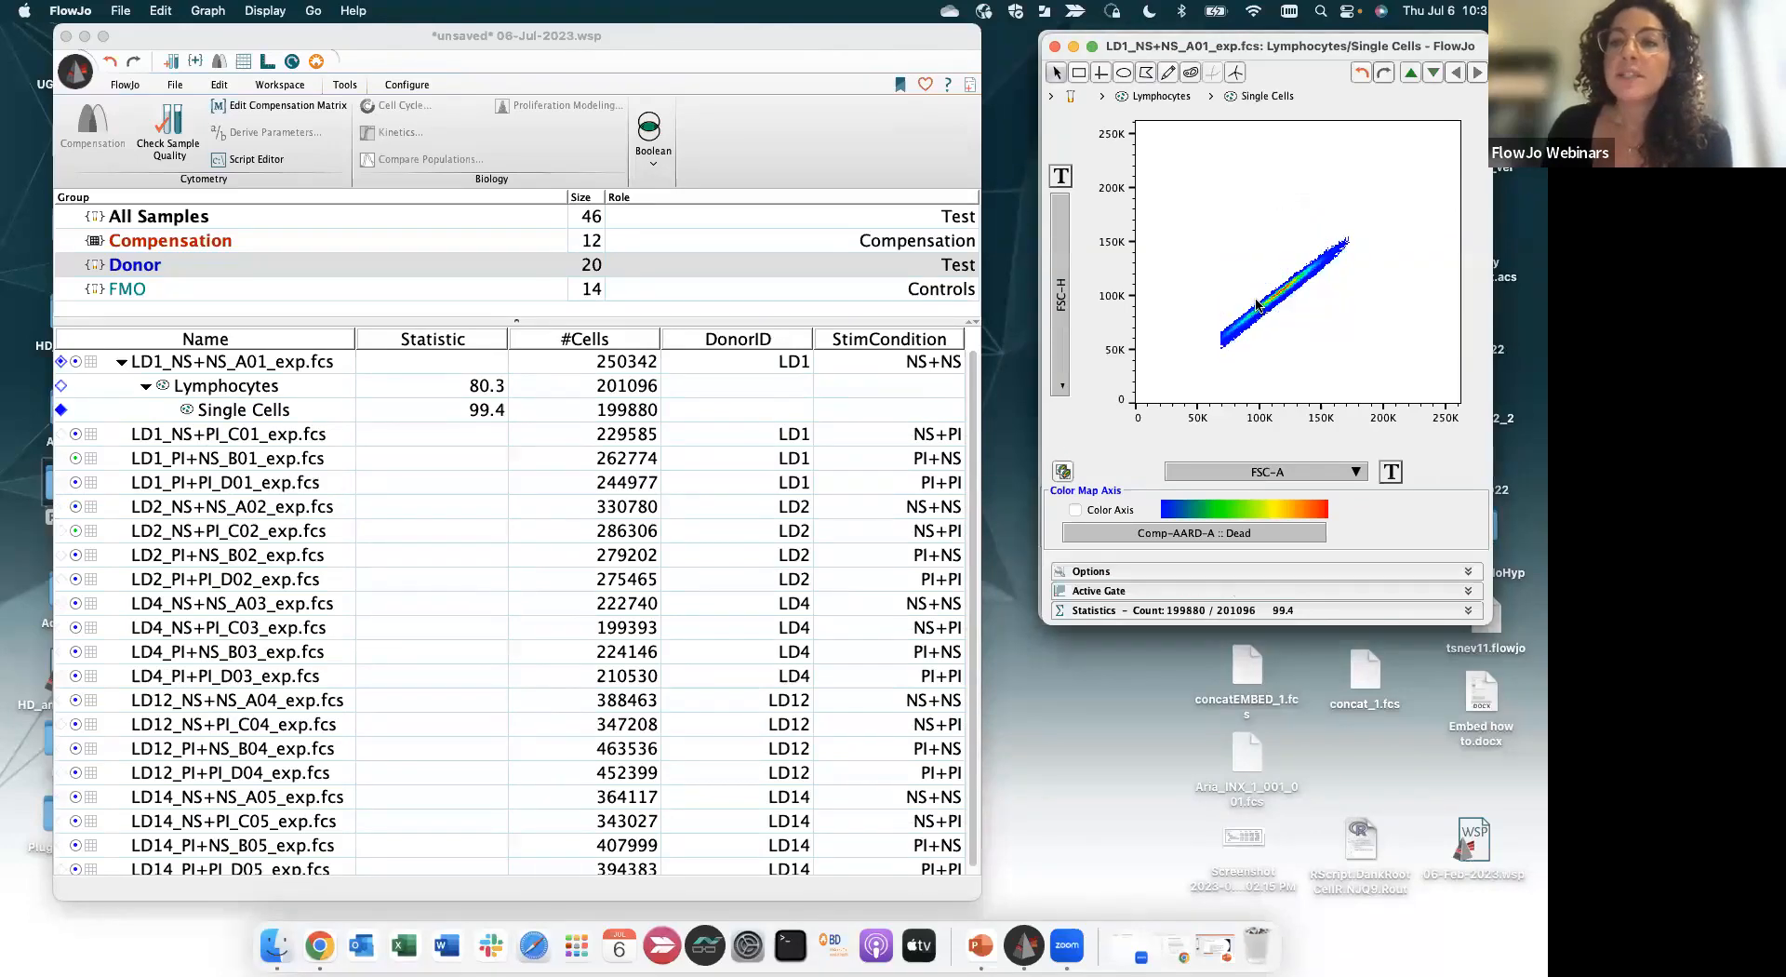
{"action": "left_click", "coordinate": [1066, 269]}
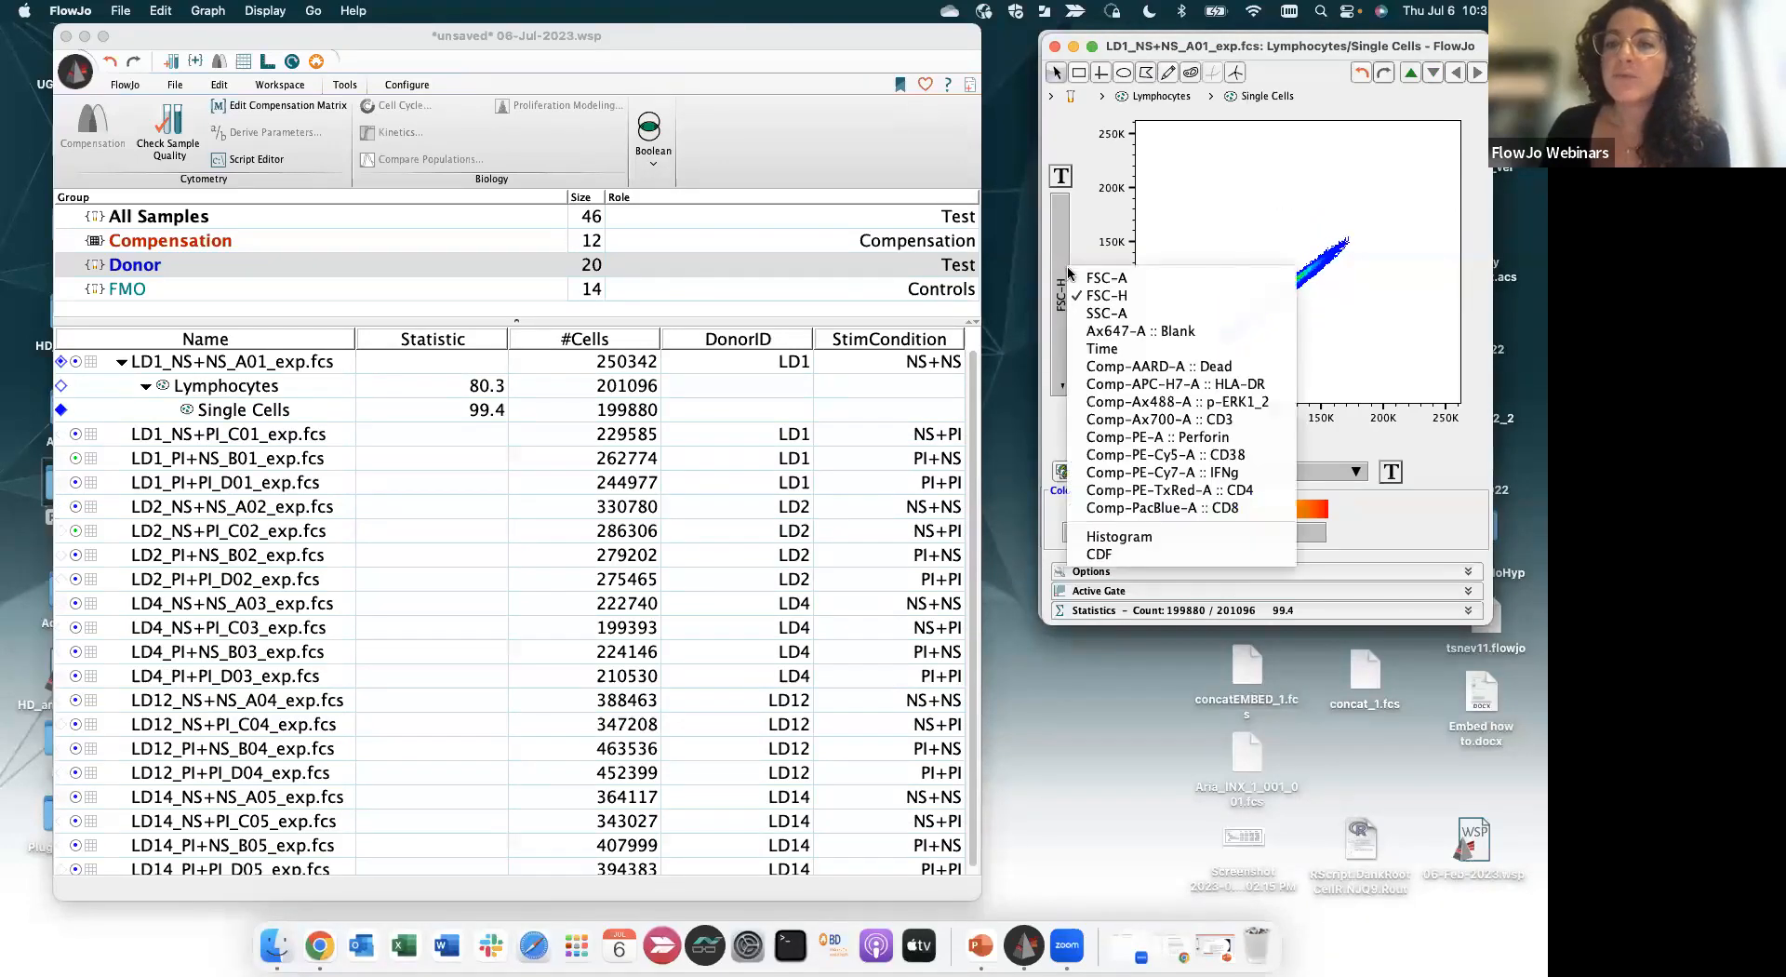
{"action": "left_click", "coordinate": [1113, 367]}
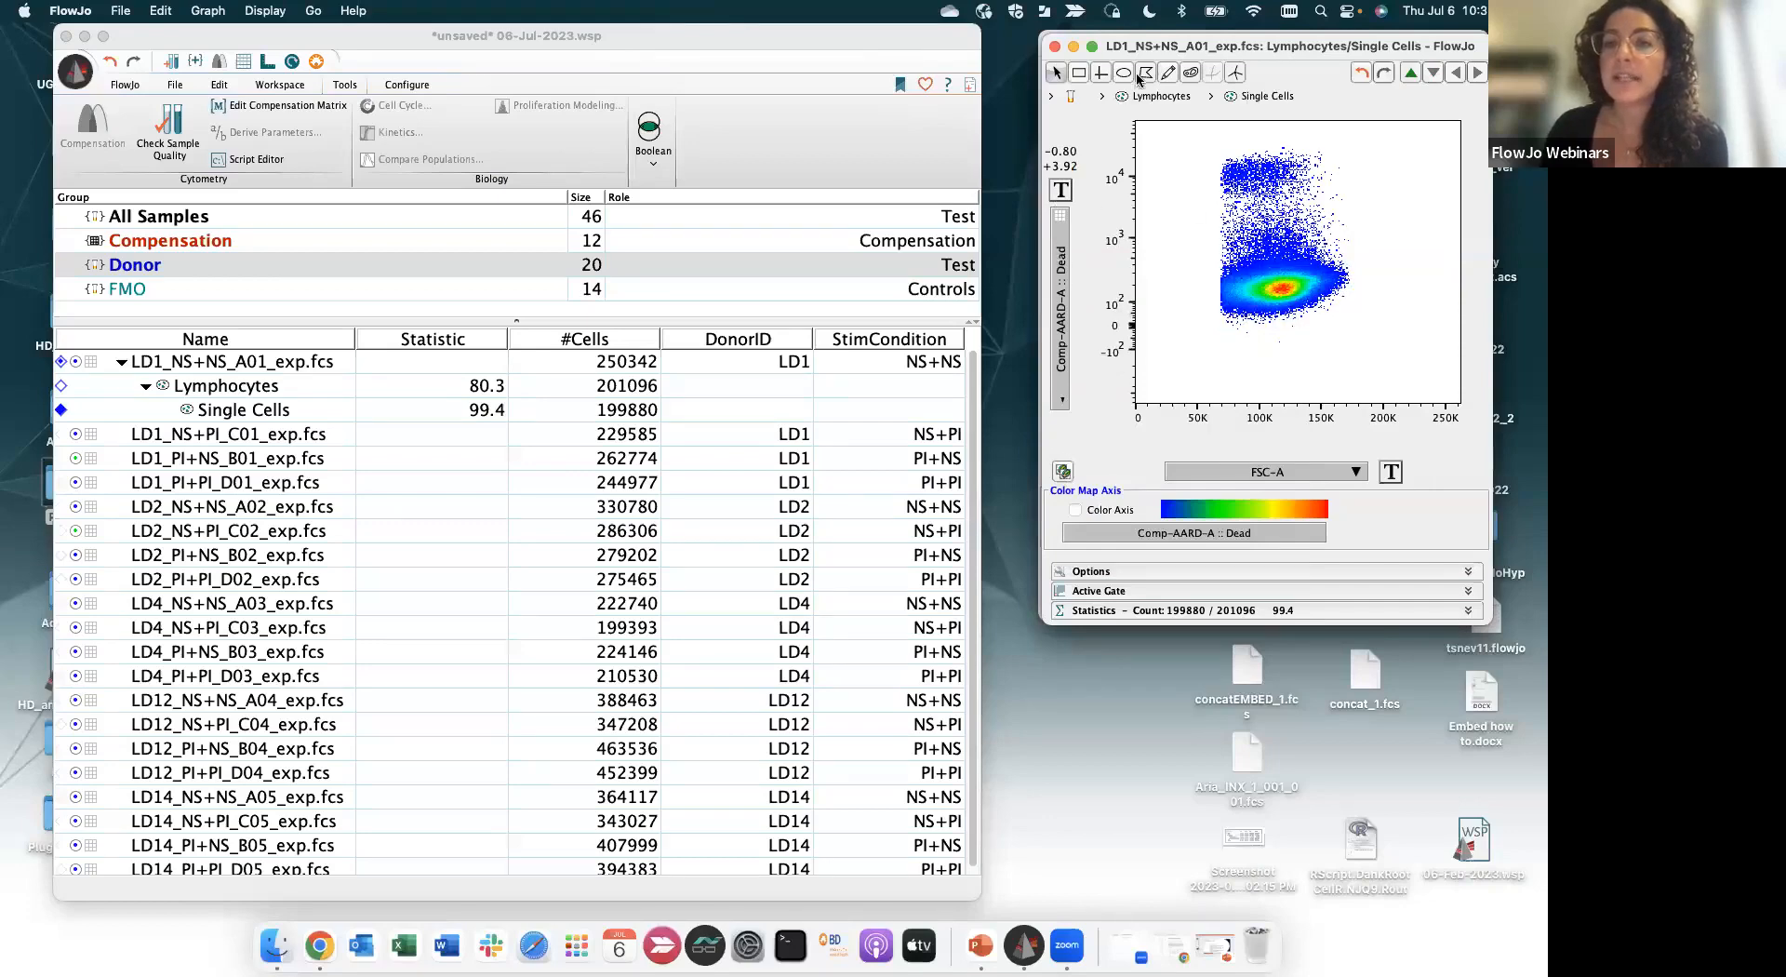
{"action": "left_click", "coordinate": [1078, 75]}
{"action": "left_click_drag", "start_coordinate": [1209, 253], "coordinate": [1357, 328]}
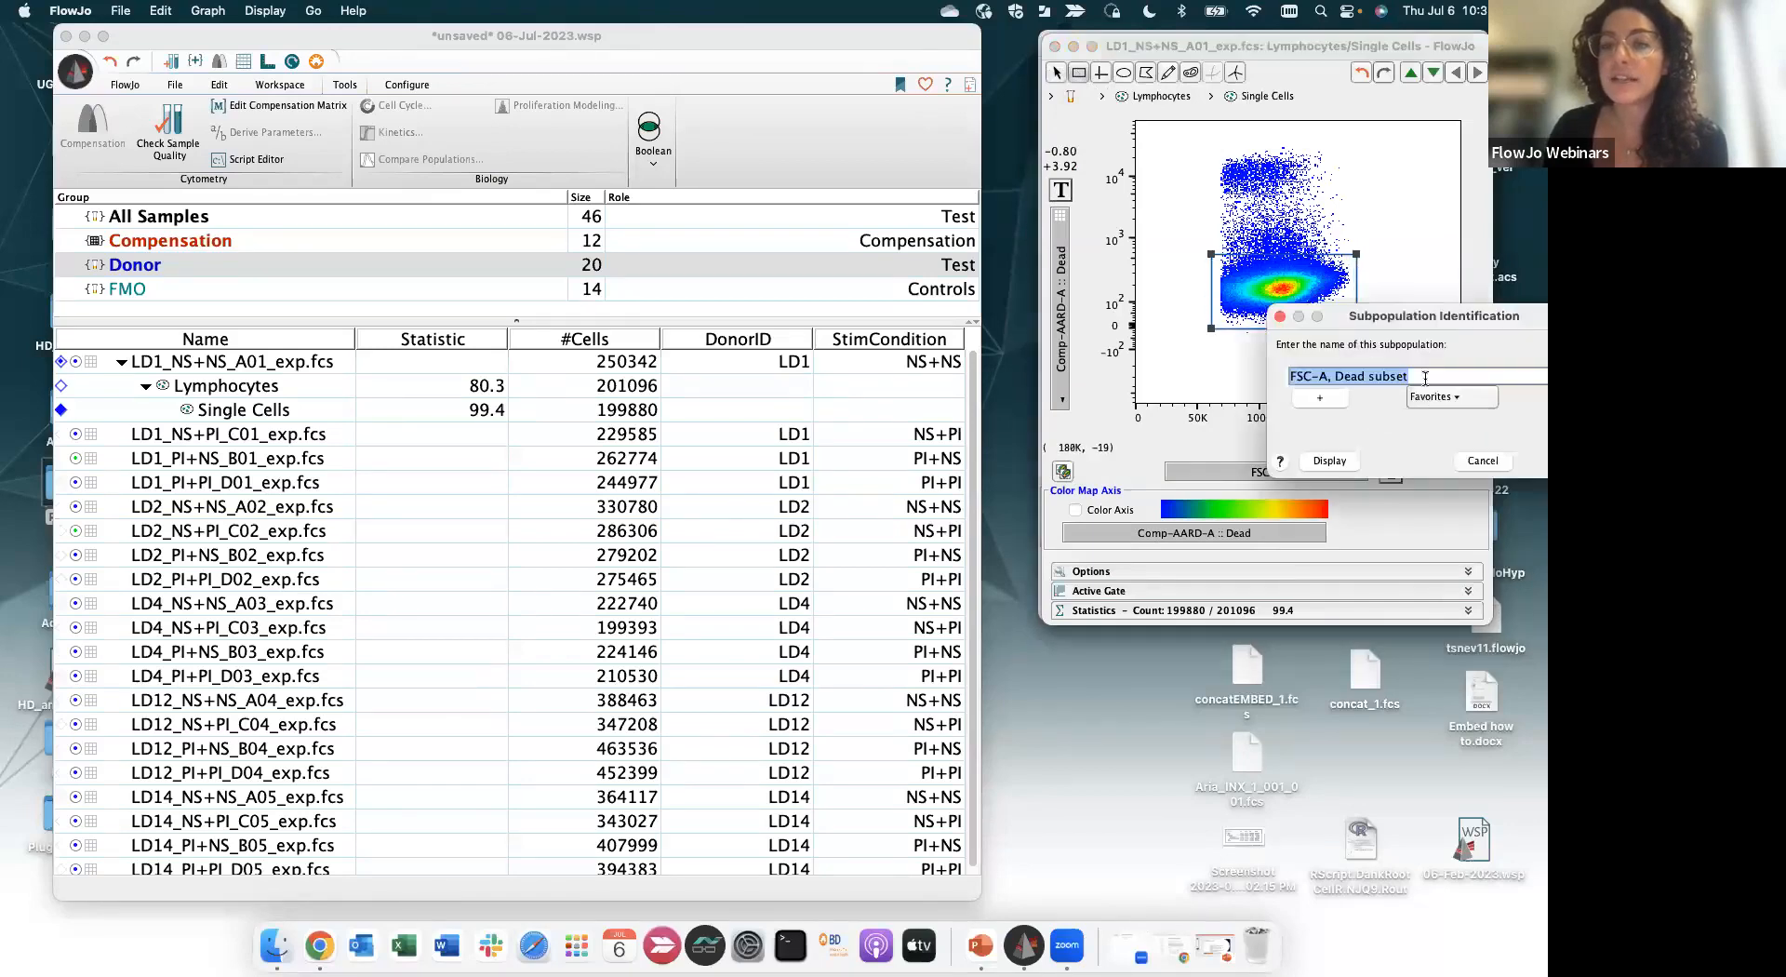
{"action": "type", "text": "Live"}
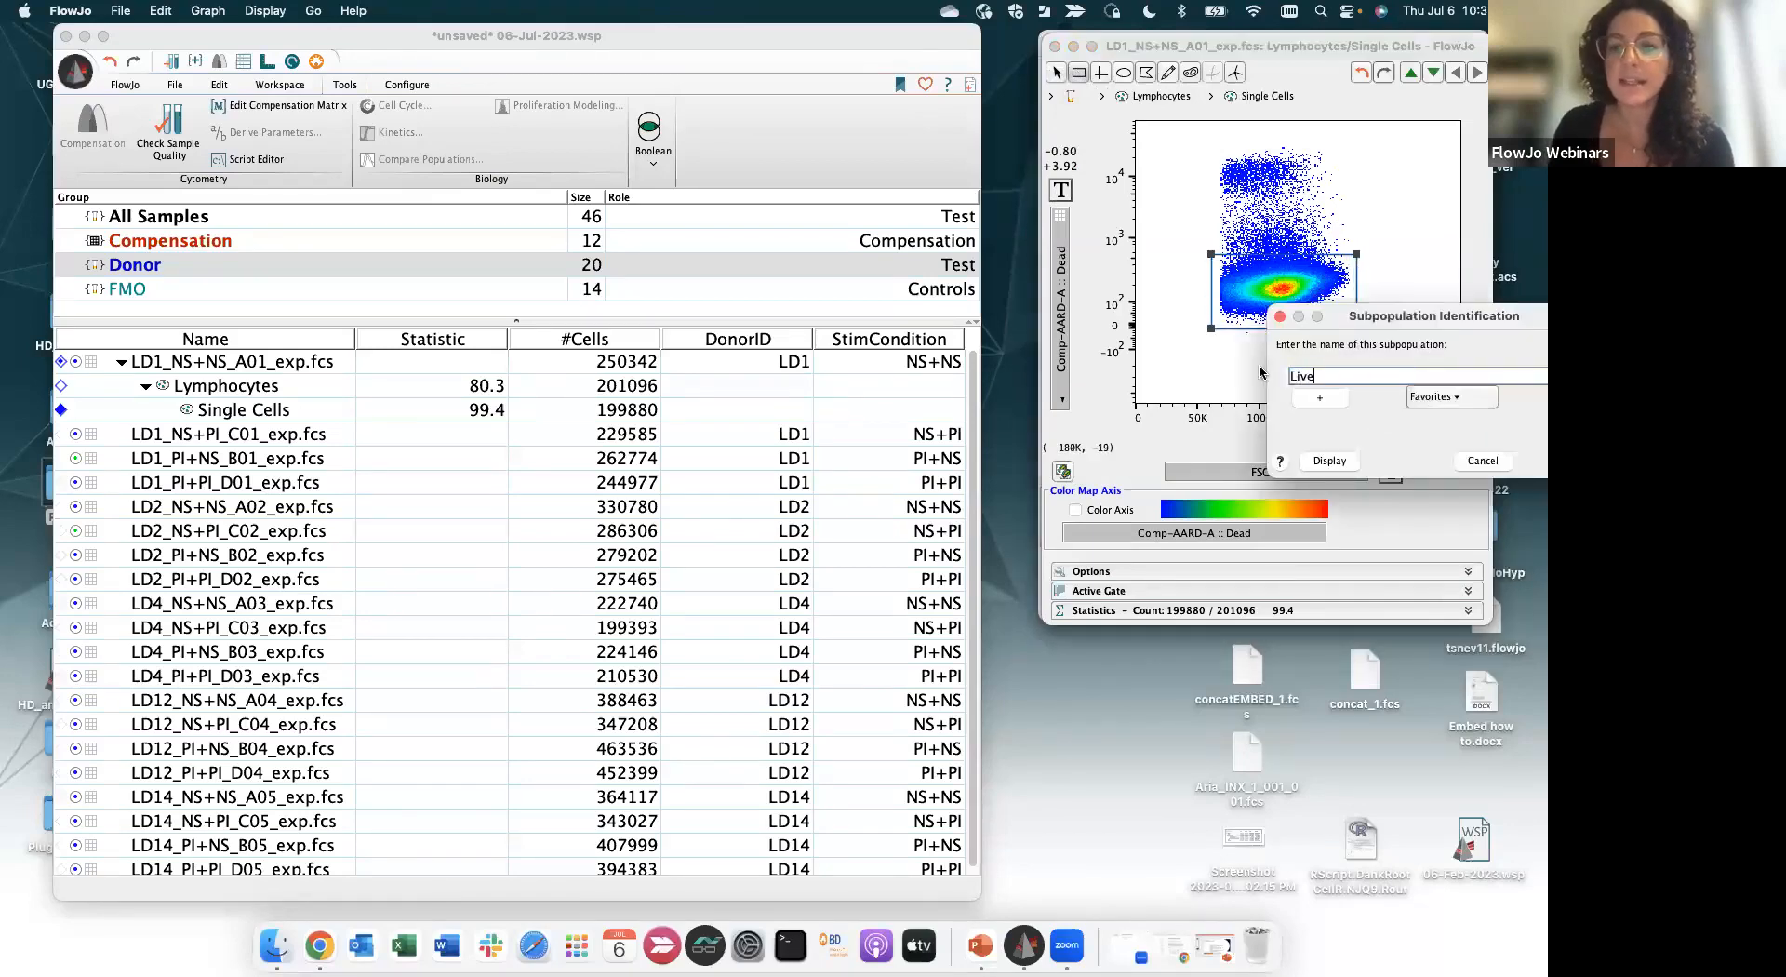
{"action": "key", "text": "Return"}
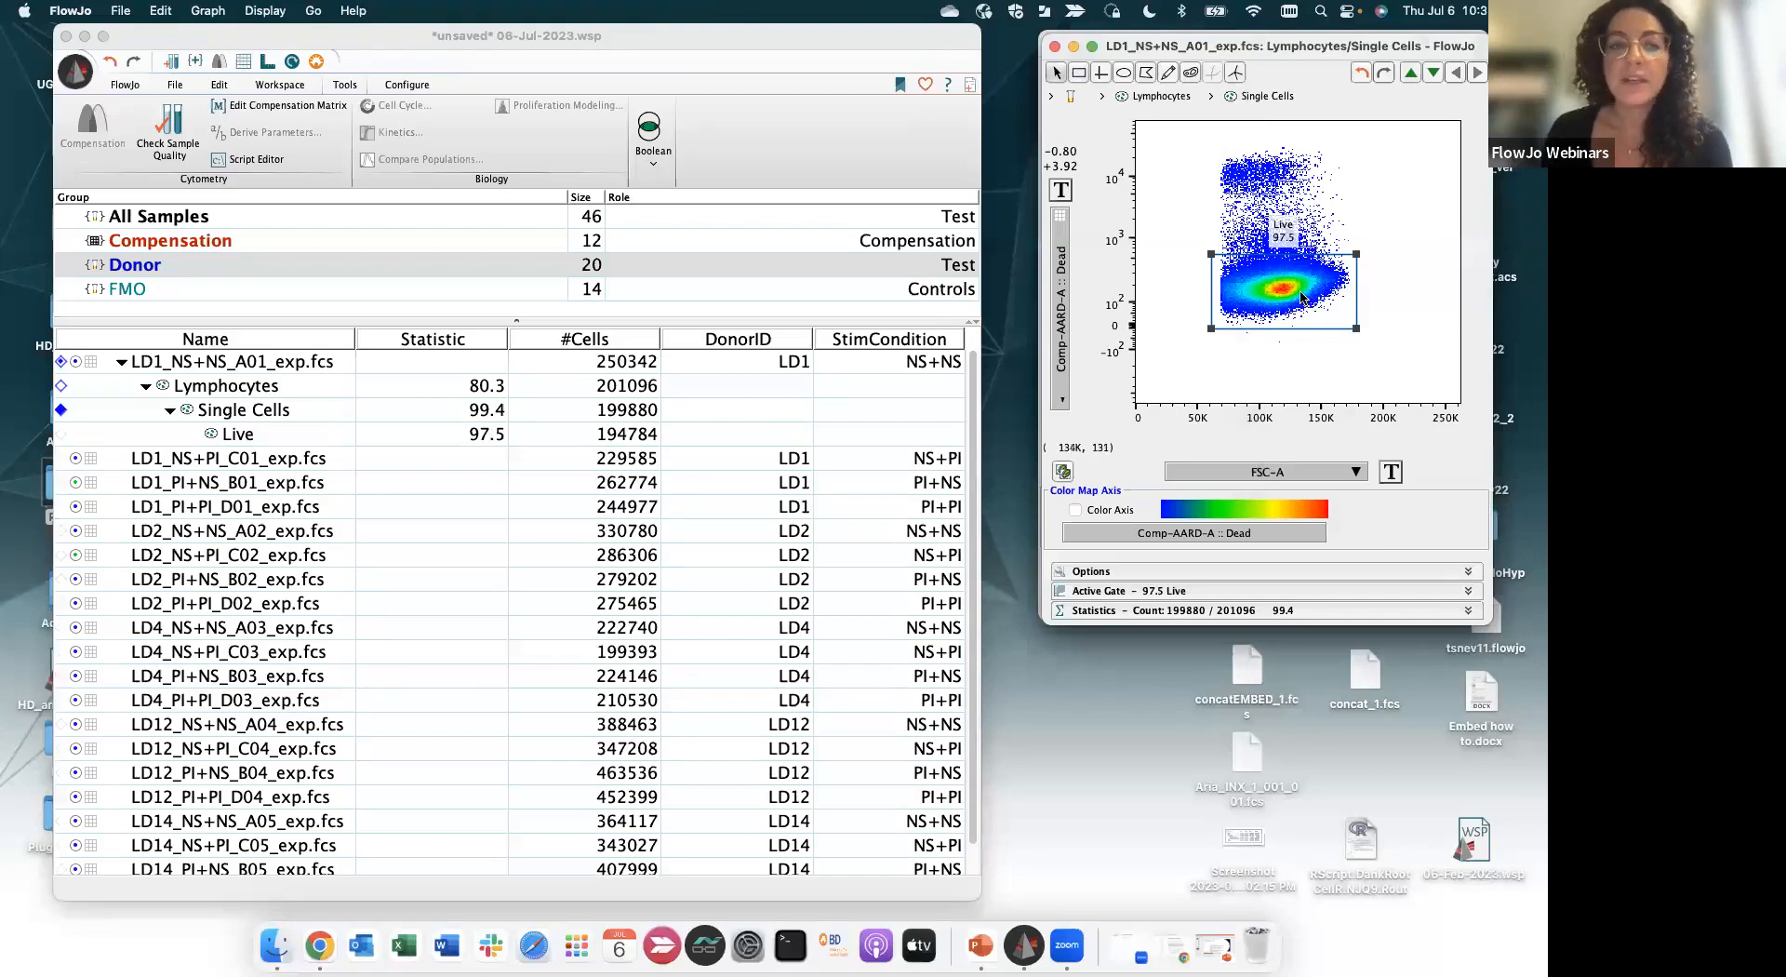
Open the Live population and plot Comp-APC-H7-A :: HLA-DR against Comp-Ax700-A :: CD3
{"action": "double_click", "coordinate": [1303, 298]}
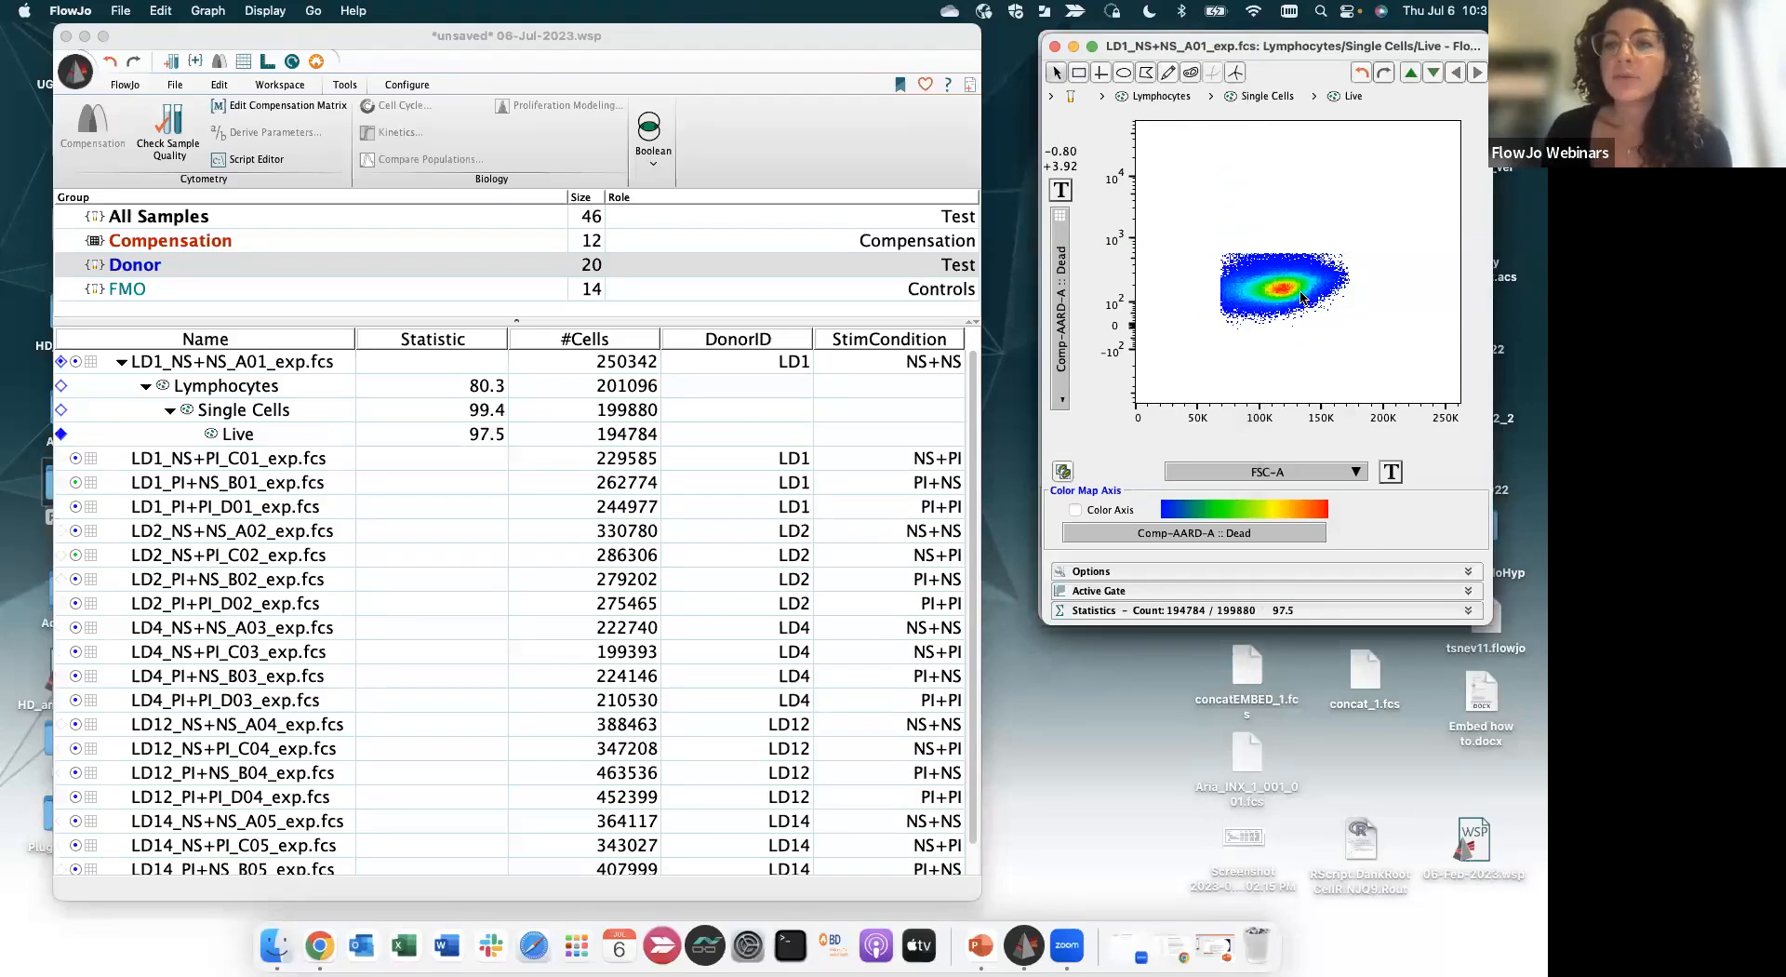
{"action": "left_click", "coordinate": [1063, 277]}
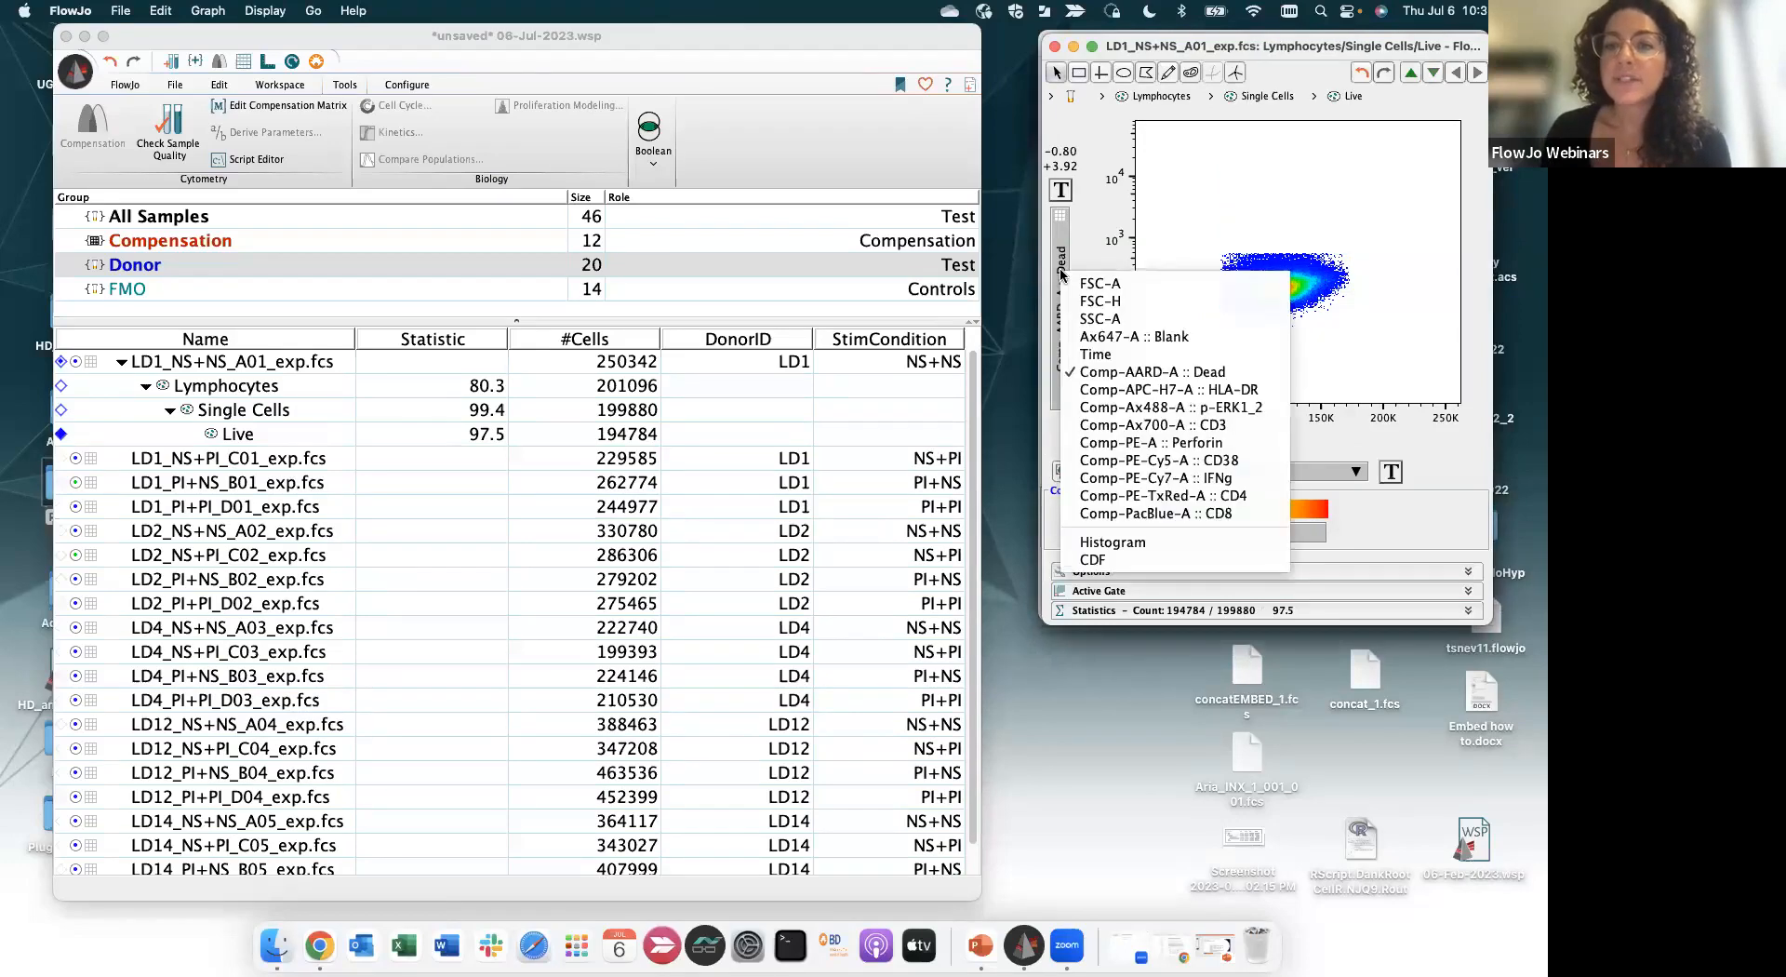
{"action": "left_click", "coordinate": [1110, 390]}
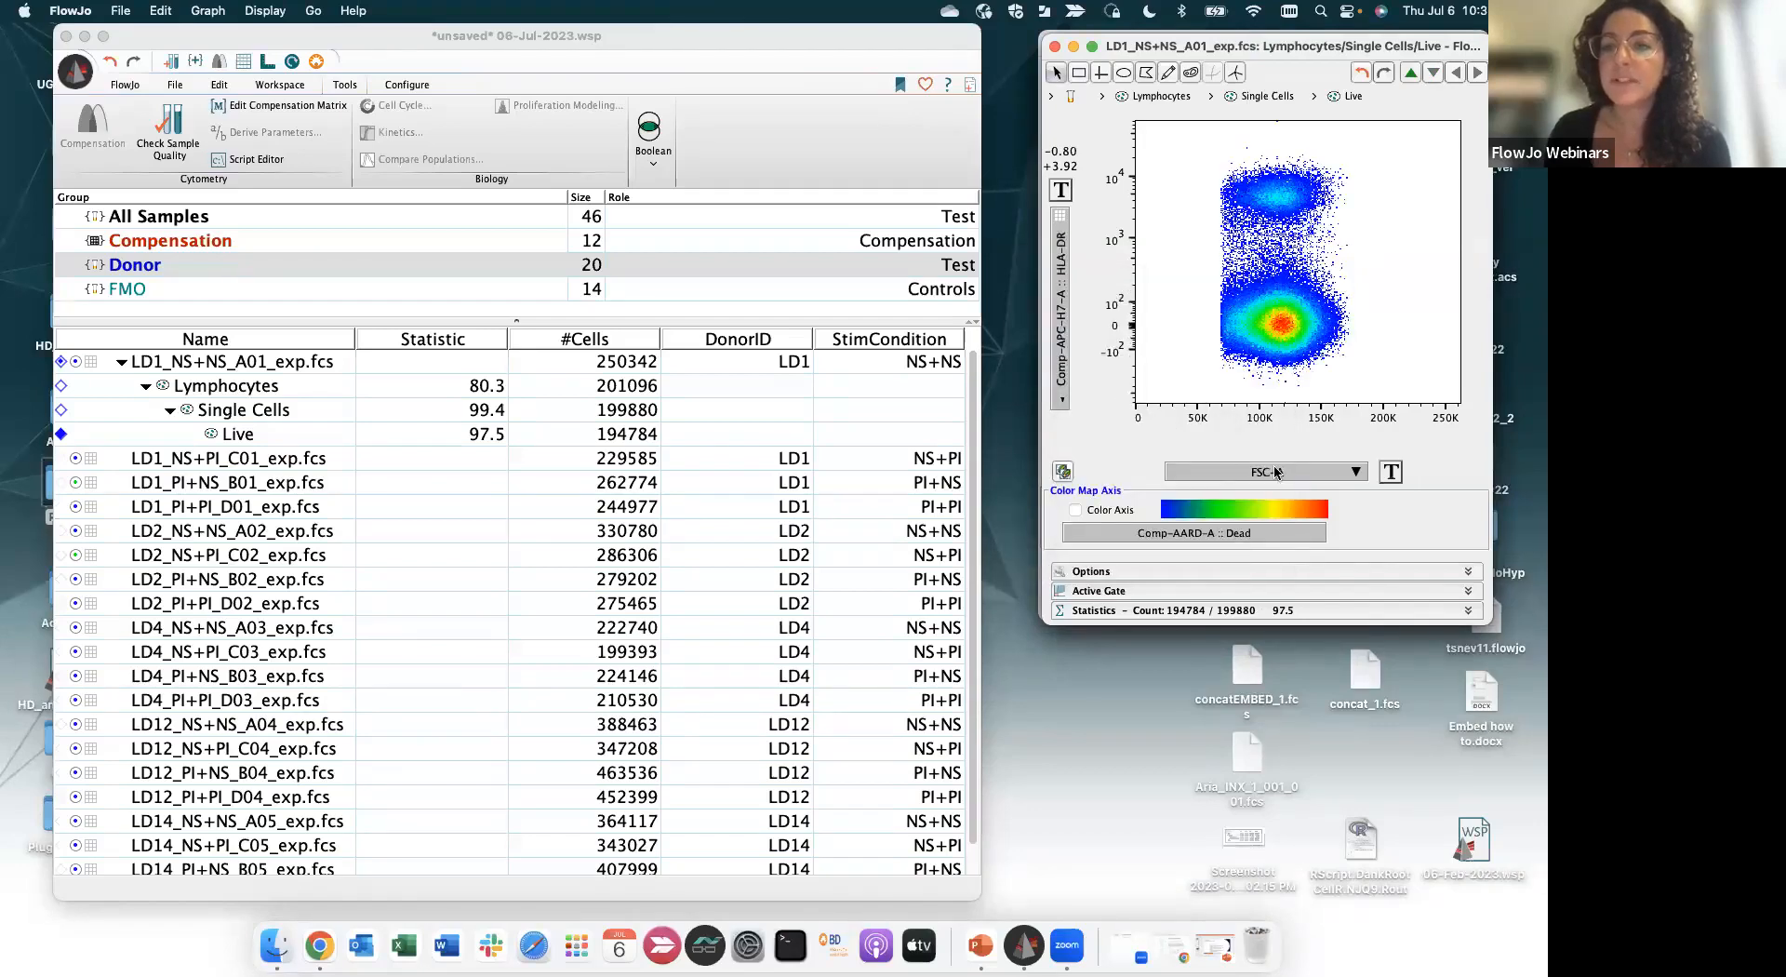
{"action": "left_click", "coordinate": [1277, 473]}
{"action": "left_click", "coordinate": [1330, 586]}
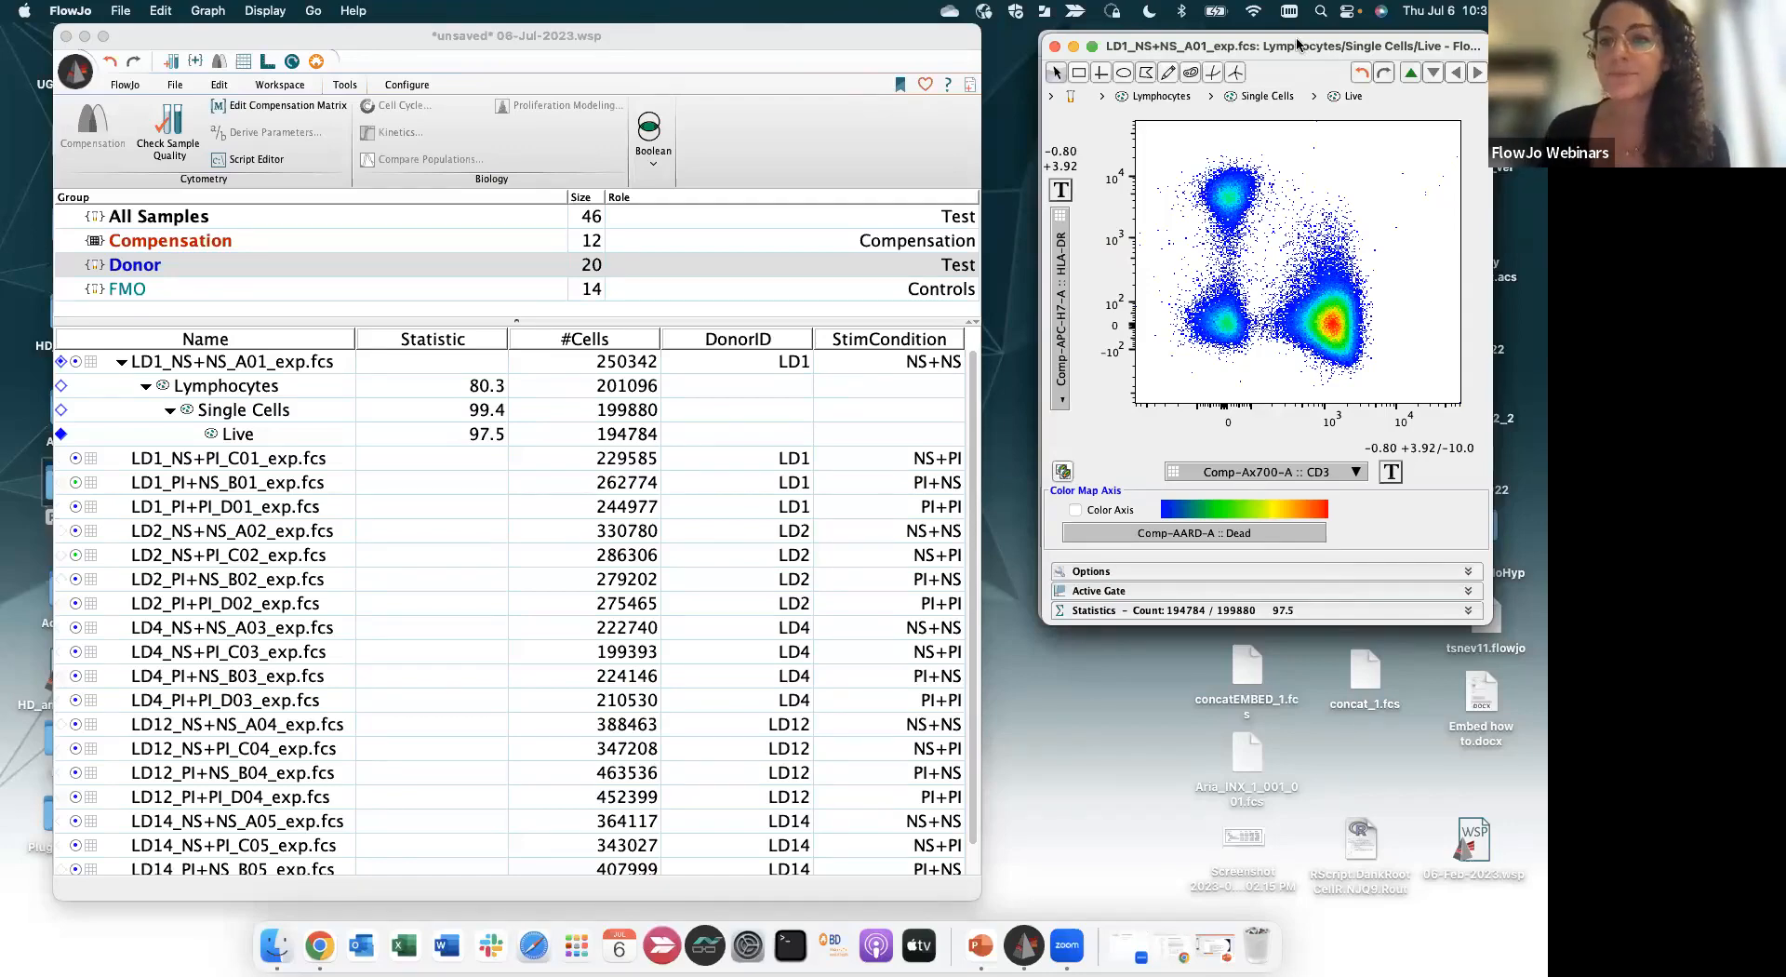
{"action": "left_click_drag", "start_coordinate": [1299, 43], "coordinate": [1300, 42]}
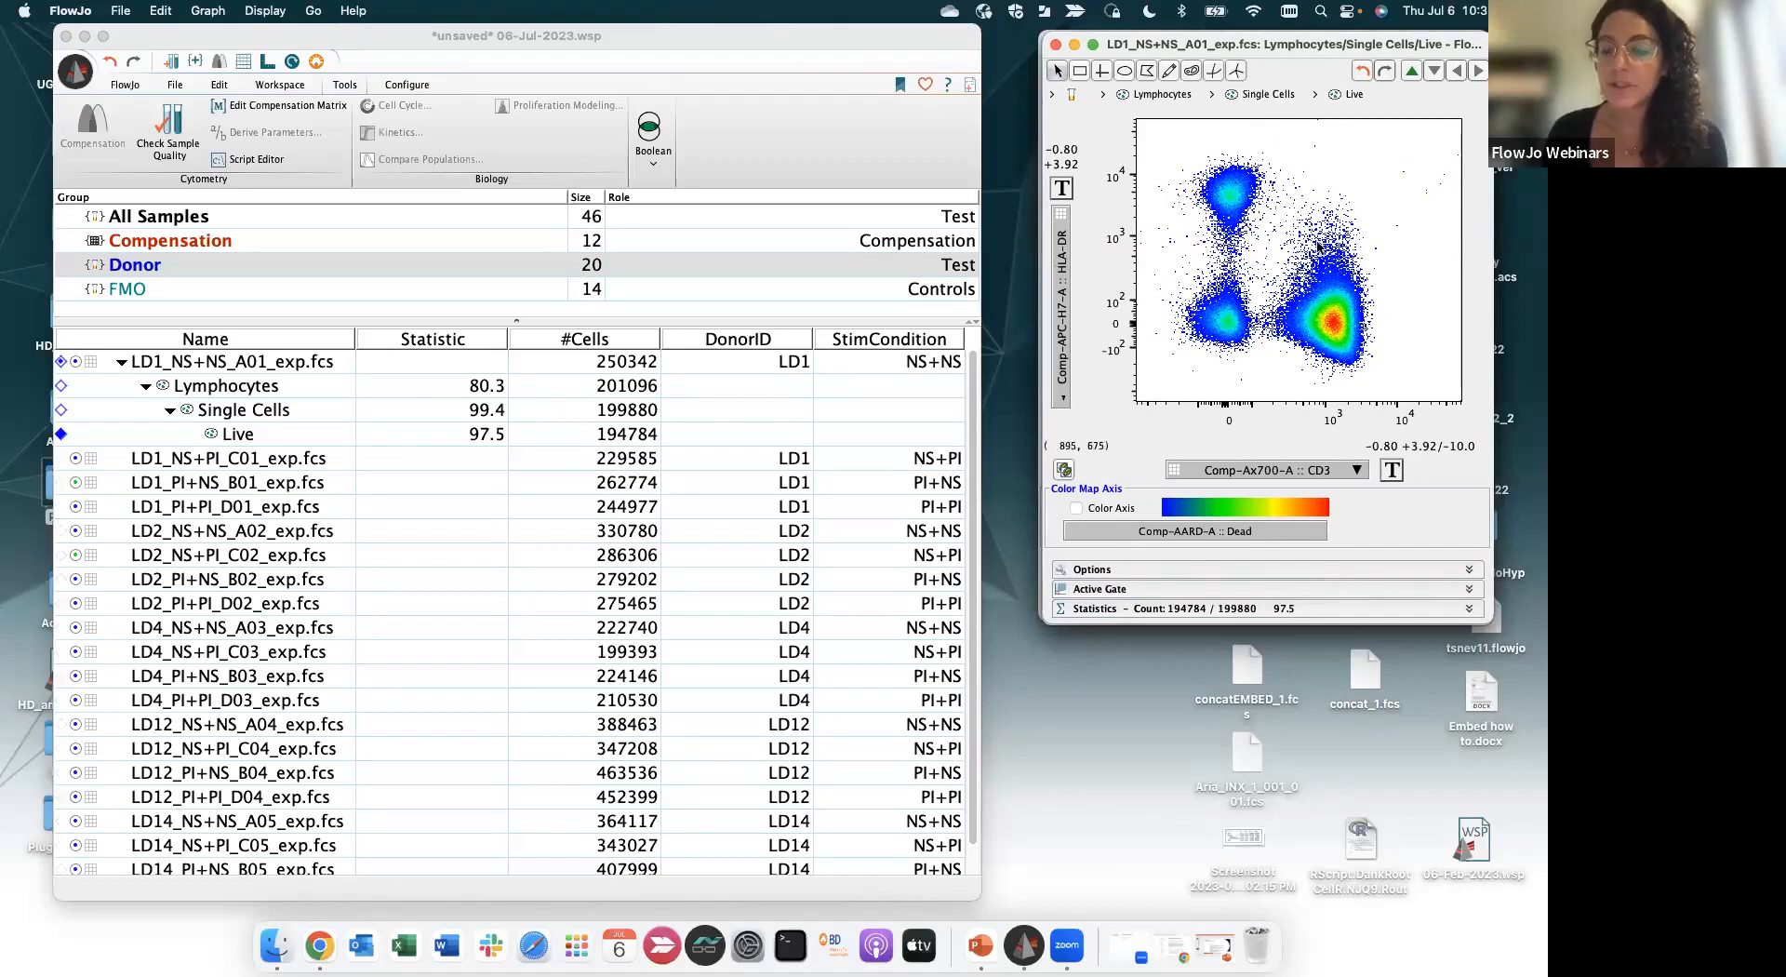
{"action": "left_click", "coordinate": [1193, 76]}
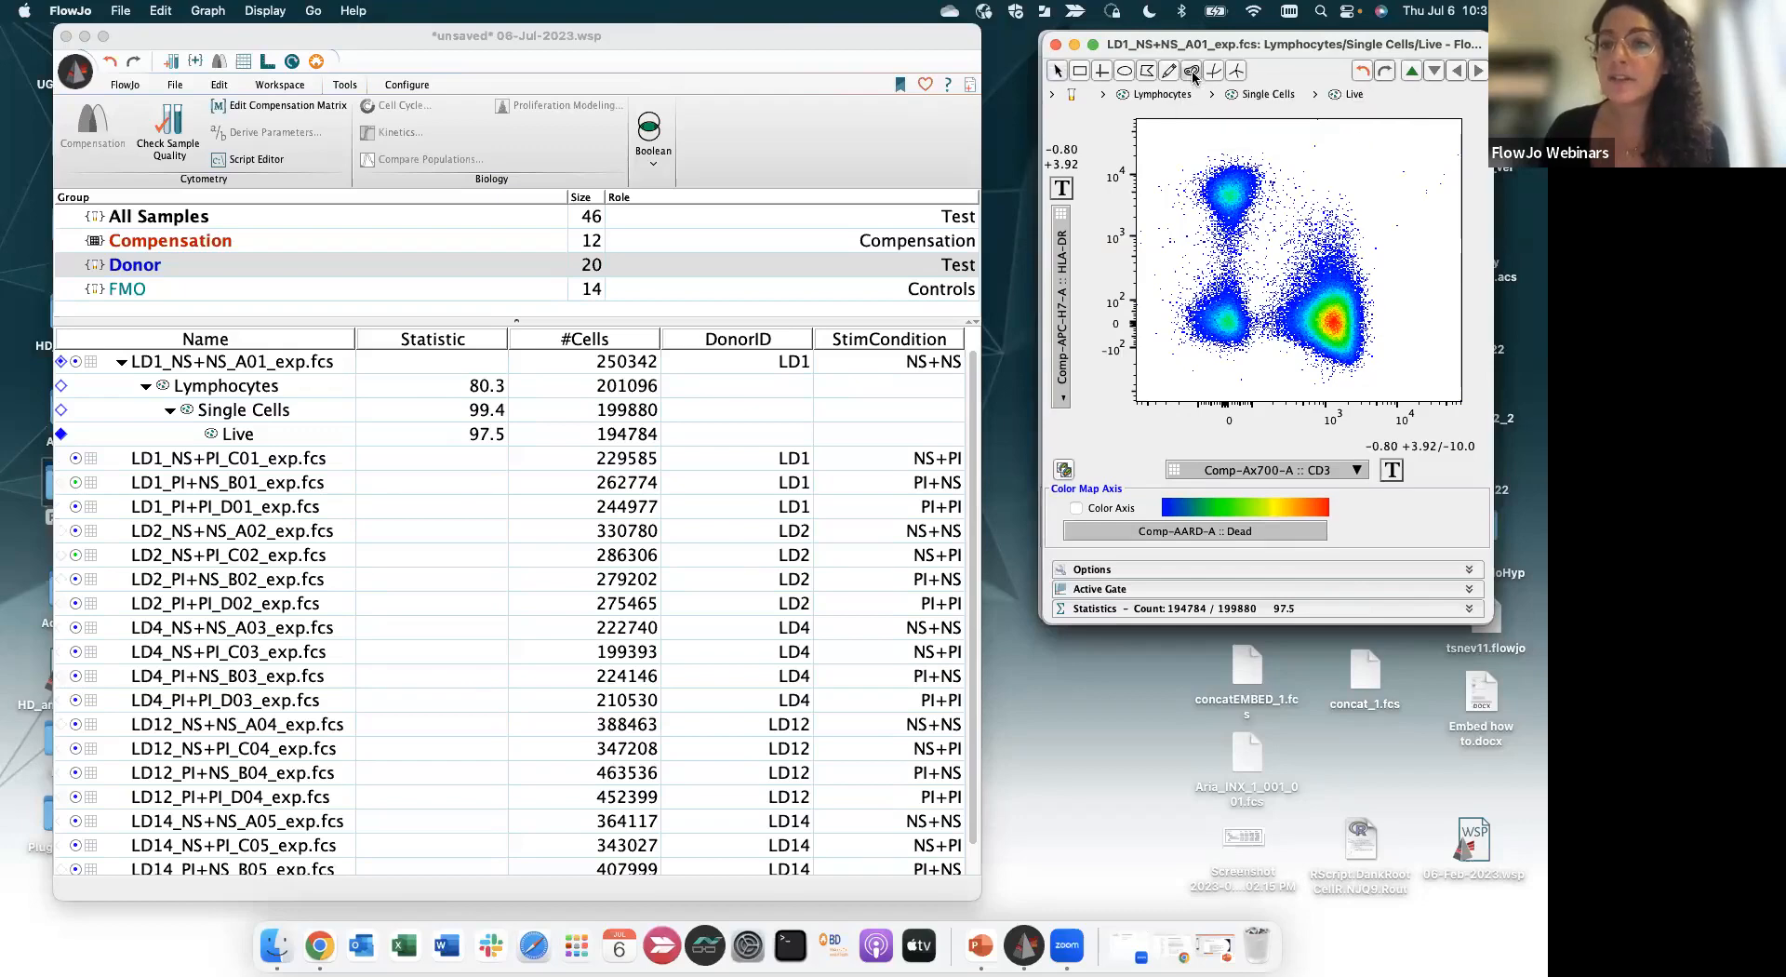
{"action": "left_click", "coordinate": [1335, 312]}
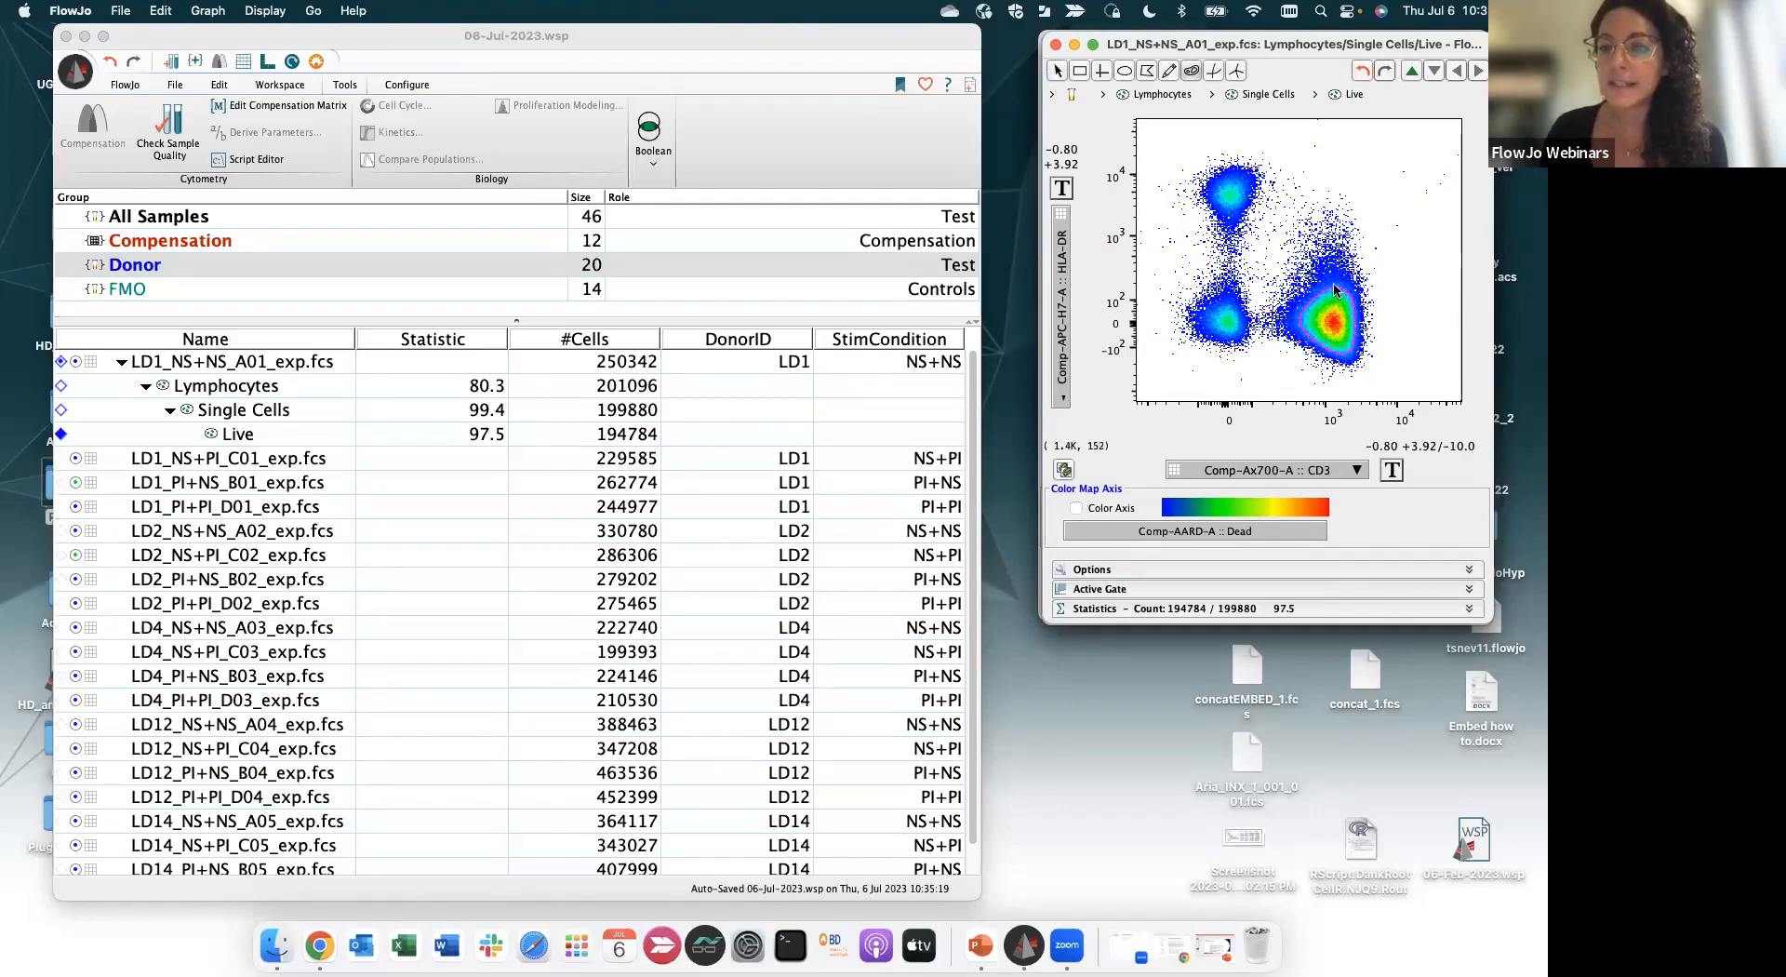
{"action": "left_click", "coordinate": [1168, 74]}
{"action": "mouse_move", "coordinate": [1363, 279]}
{"action": "left_mouse_down"}
{"action": "mouse_move", "coordinate": [1302, 235]}
{"action": "mouse_move", "coordinate": [1422, 344]}
{"action": "mouse_move", "coordinate": [1357, 265]}
{"action": "left_mouse_up"}
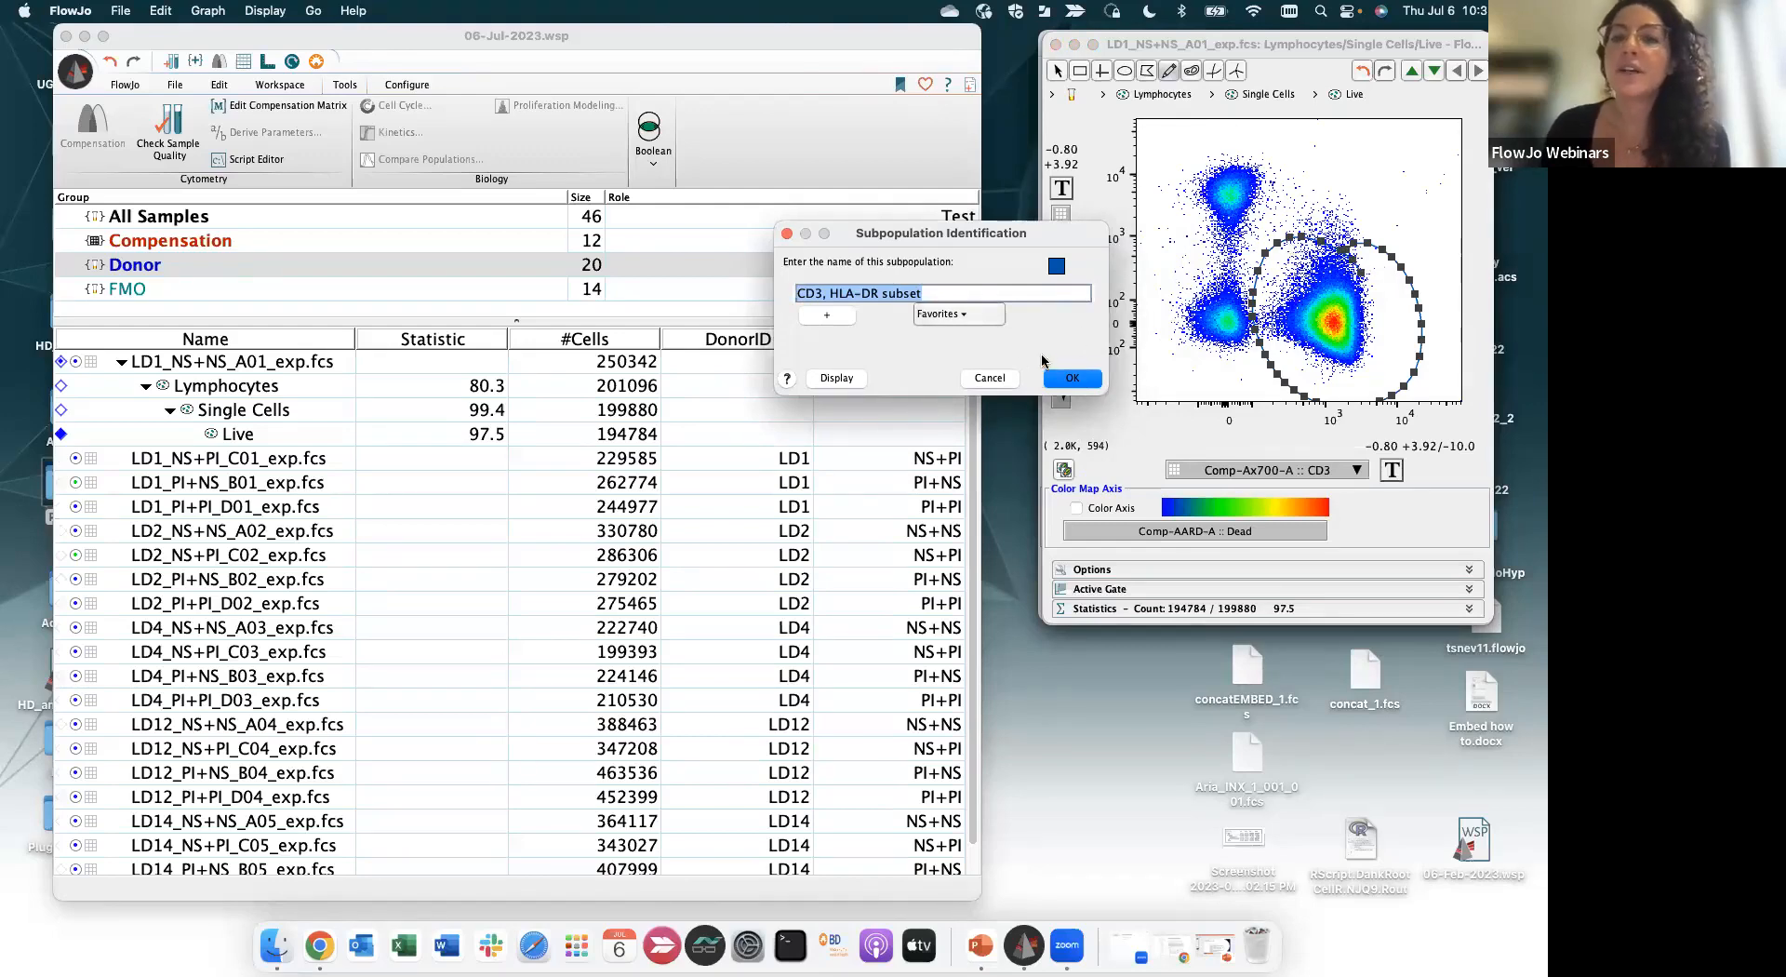
{"action": "left_click", "coordinate": [989, 379]}
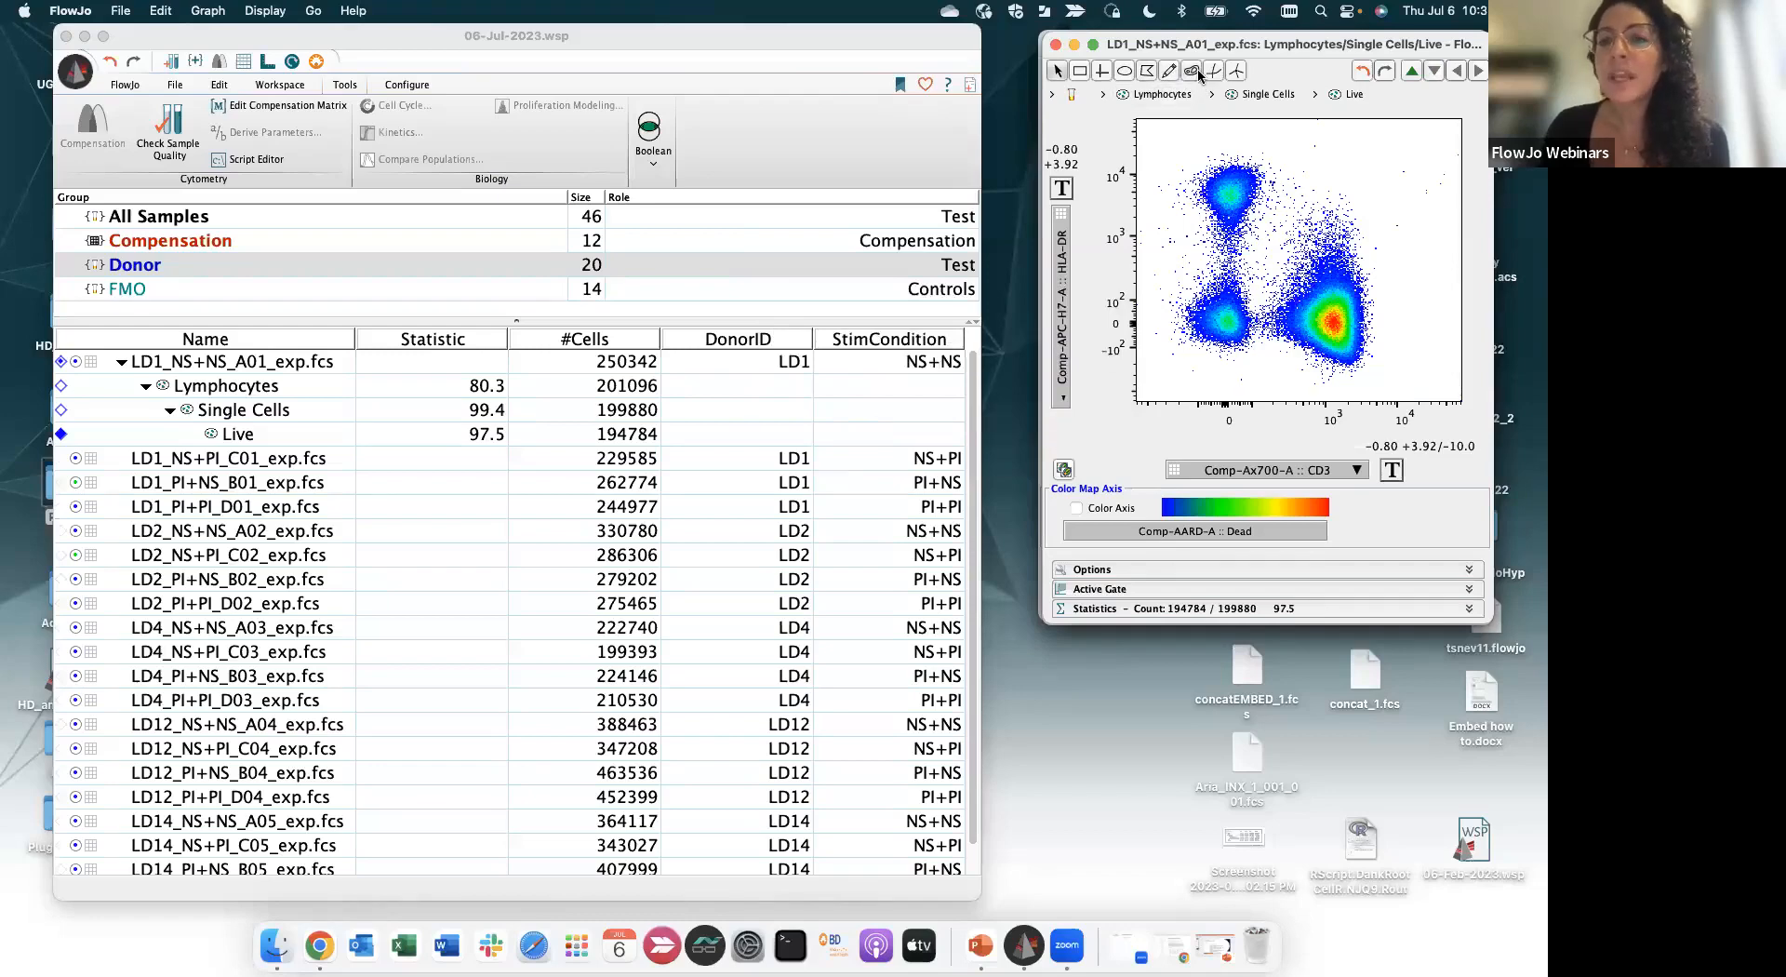
Draw a rectangular gate around the CD3-positive, HLA-DR-low cluster of the Live cells and name it CD3
{"action": "left_click", "coordinate": [1080, 72]}
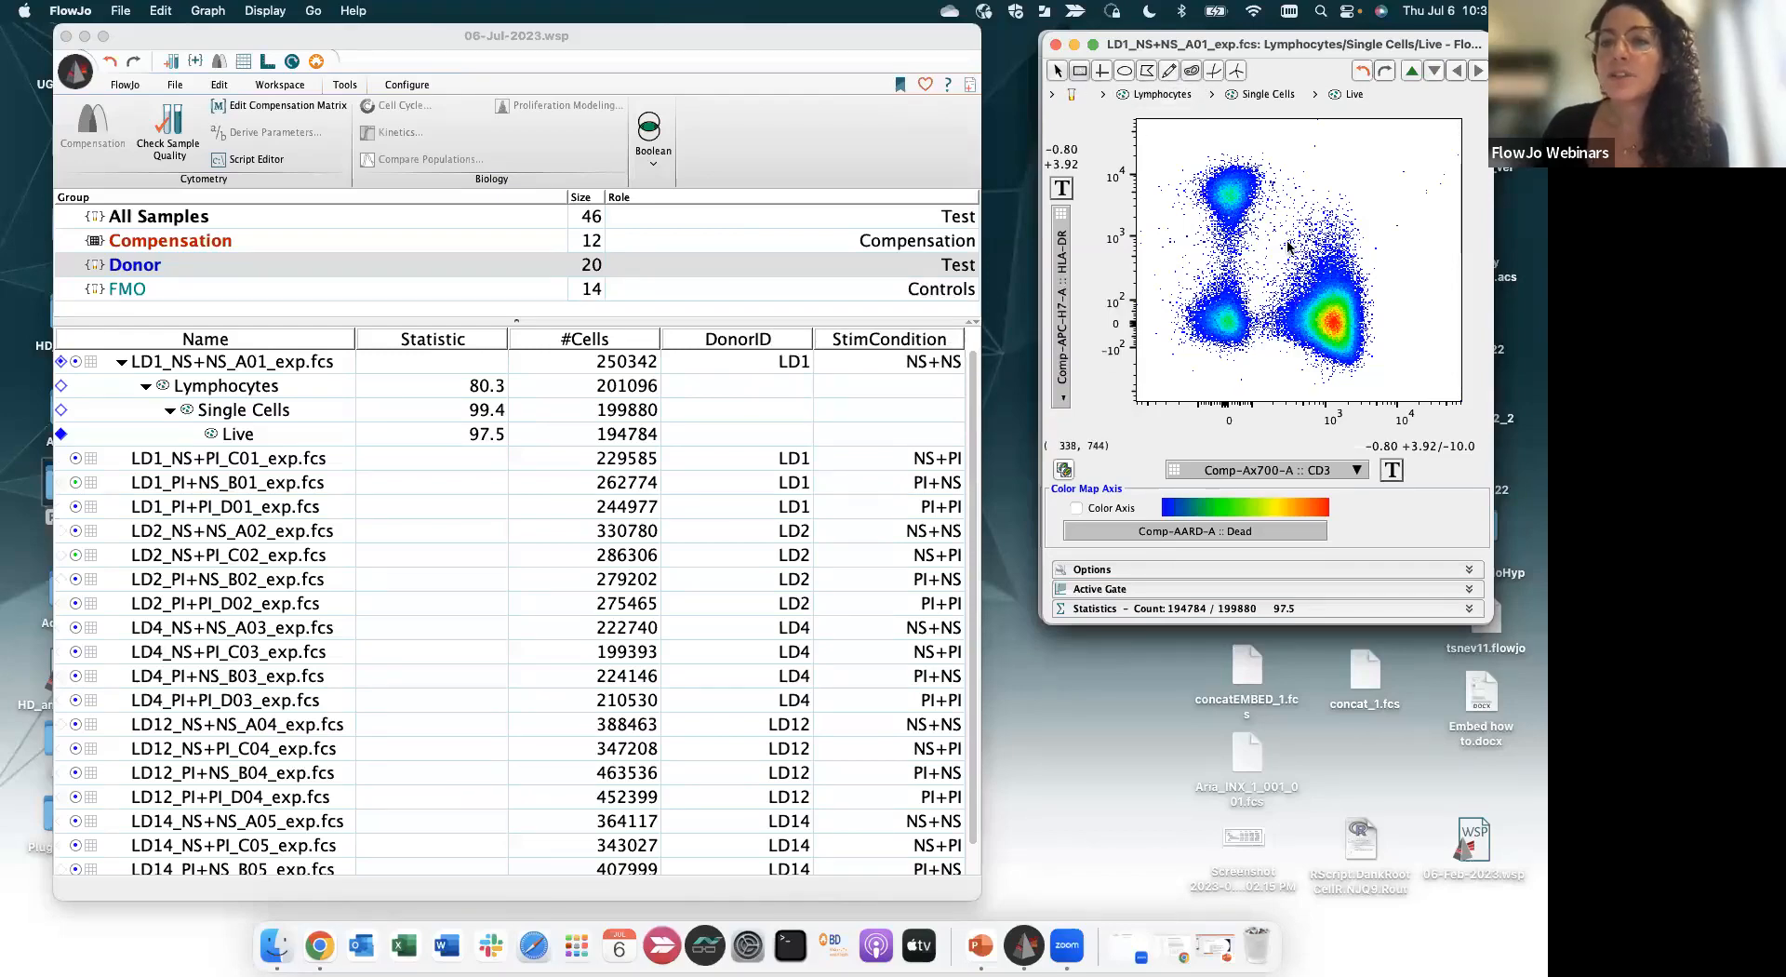
{"action": "left_click_drag", "start_coordinate": [1283, 247], "coordinate": [1316, 380]}
{"action": "key", "text": "BackSpace"}
{"action": "key", "text": "Return"}
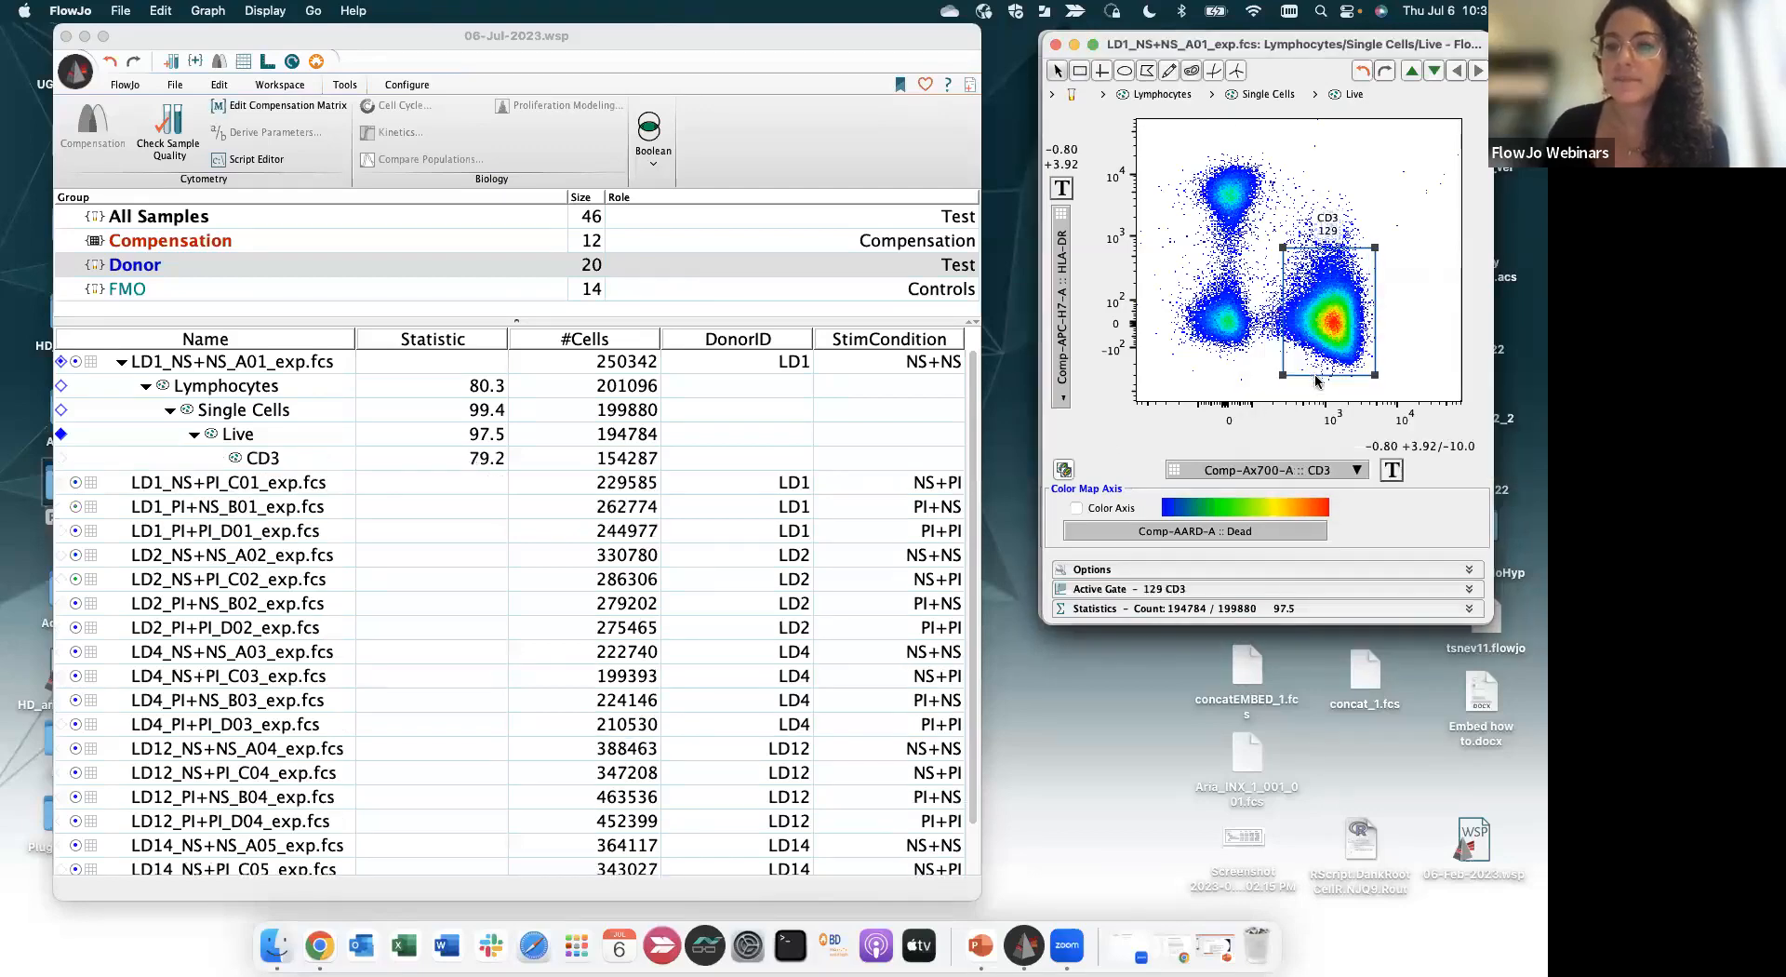
Open the CD3 population and plot Comp-PE-TxRed-A :: CD4 against Comp-PacBlue-A :: CD8
{"action": "double_click", "coordinate": [1321, 318]}
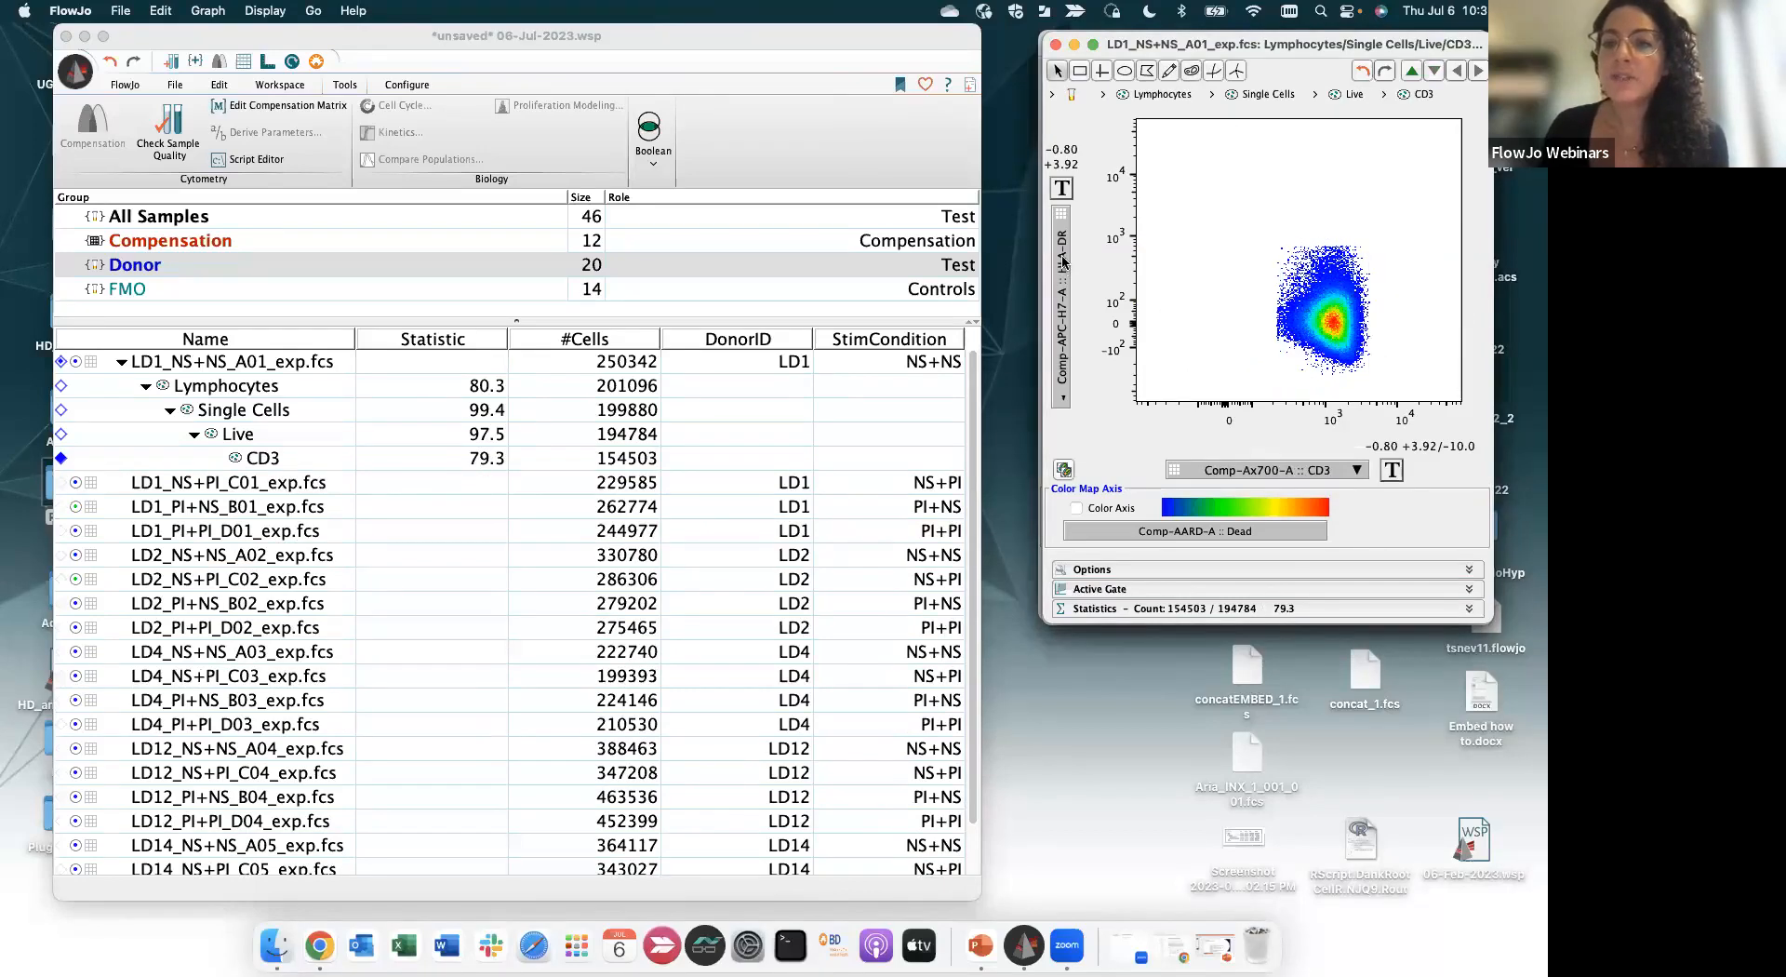
{"action": "left_click", "coordinate": [1063, 281]}
{"action": "left_click", "coordinate": [1161, 483]}
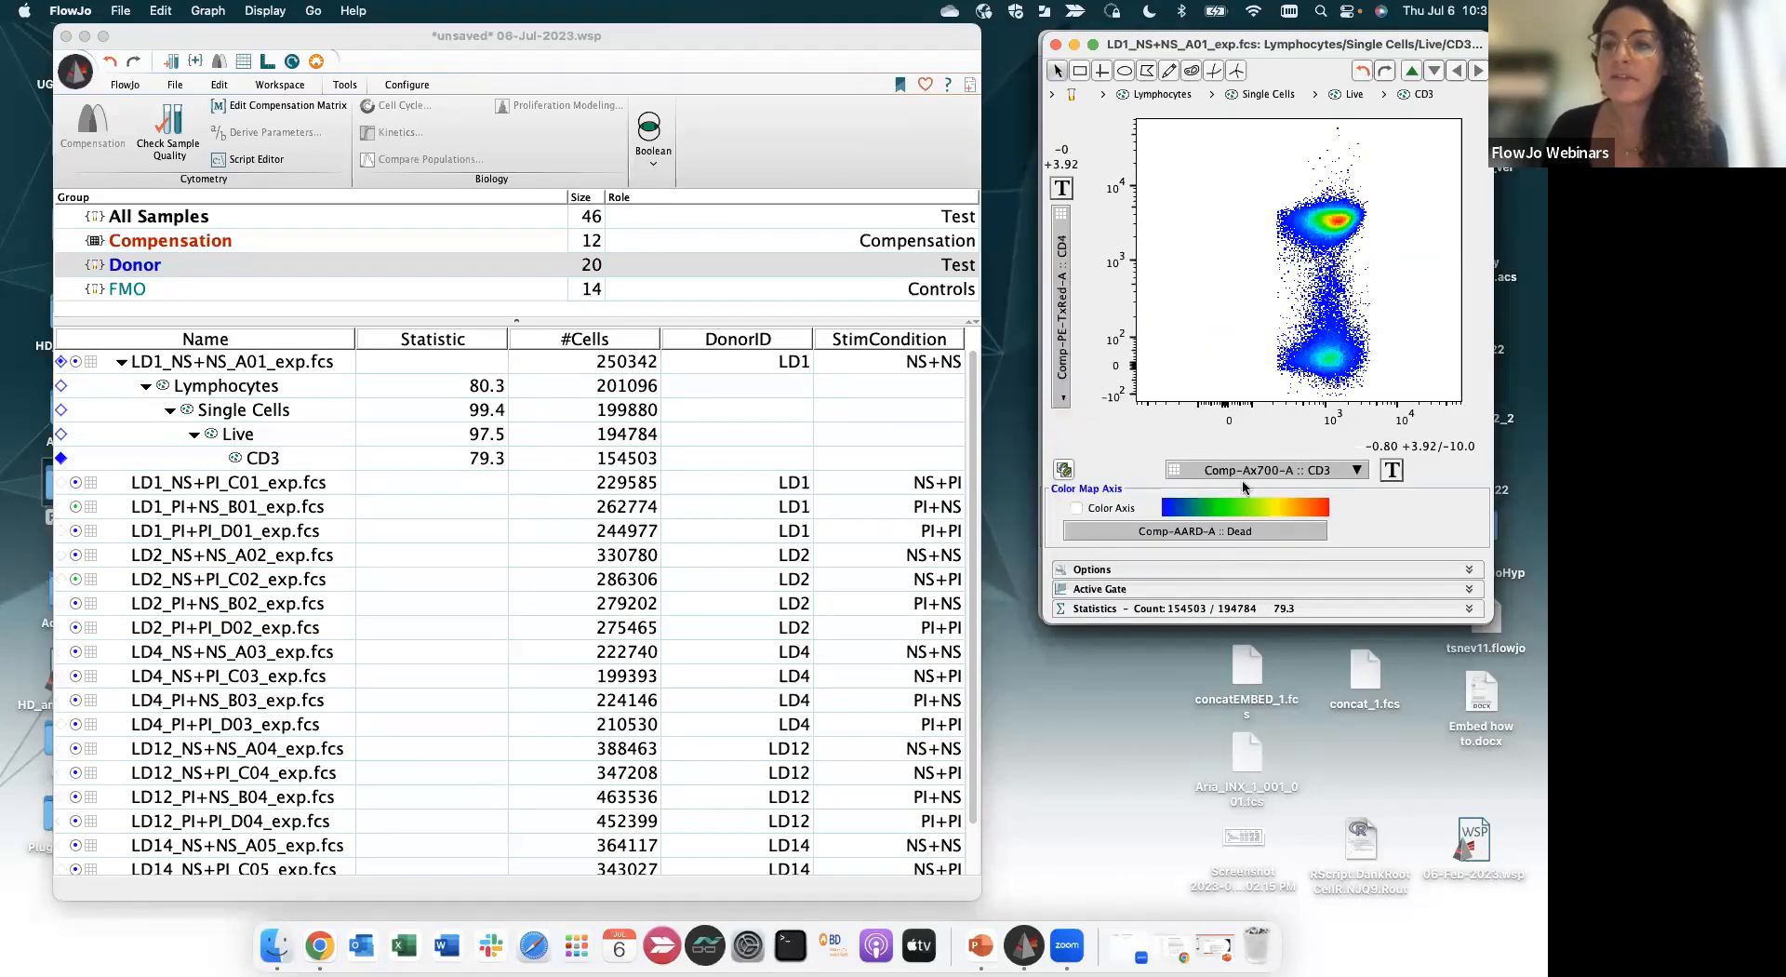
{"action": "left_click", "coordinate": [1267, 472]}
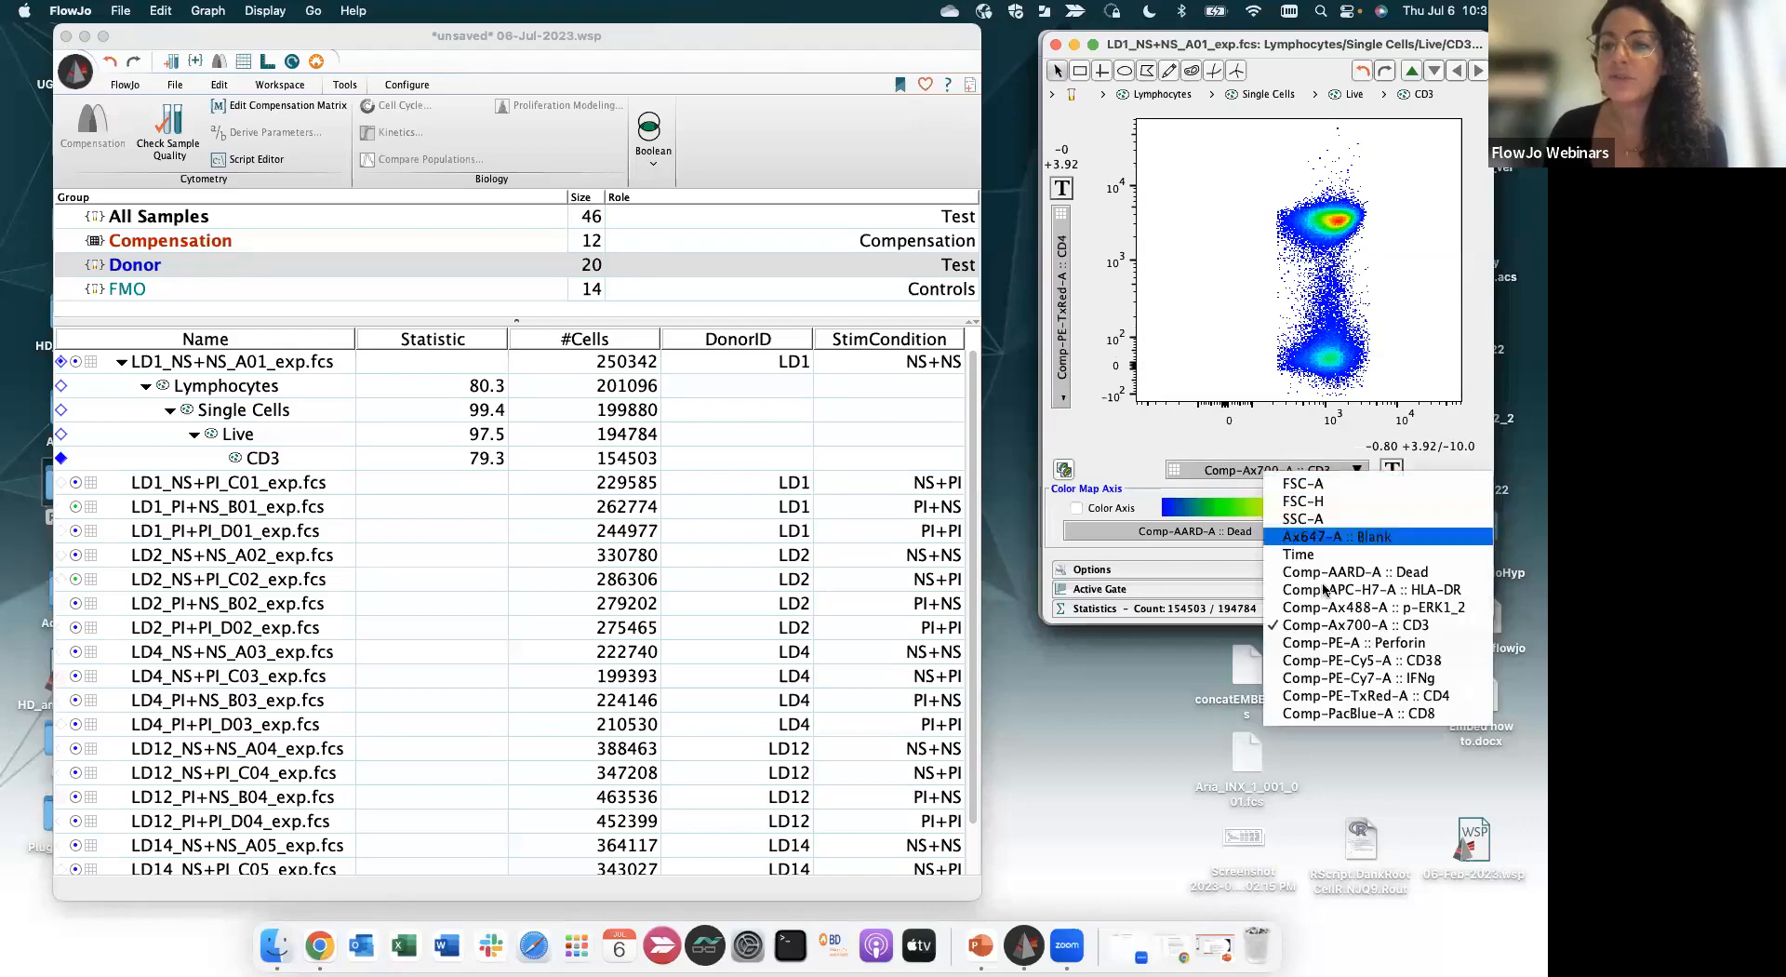
{"action": "left_click", "coordinate": [1354, 715]}
{"action": "left_click_drag", "start_coordinate": [1309, 46], "coordinate": [1307, 45]}
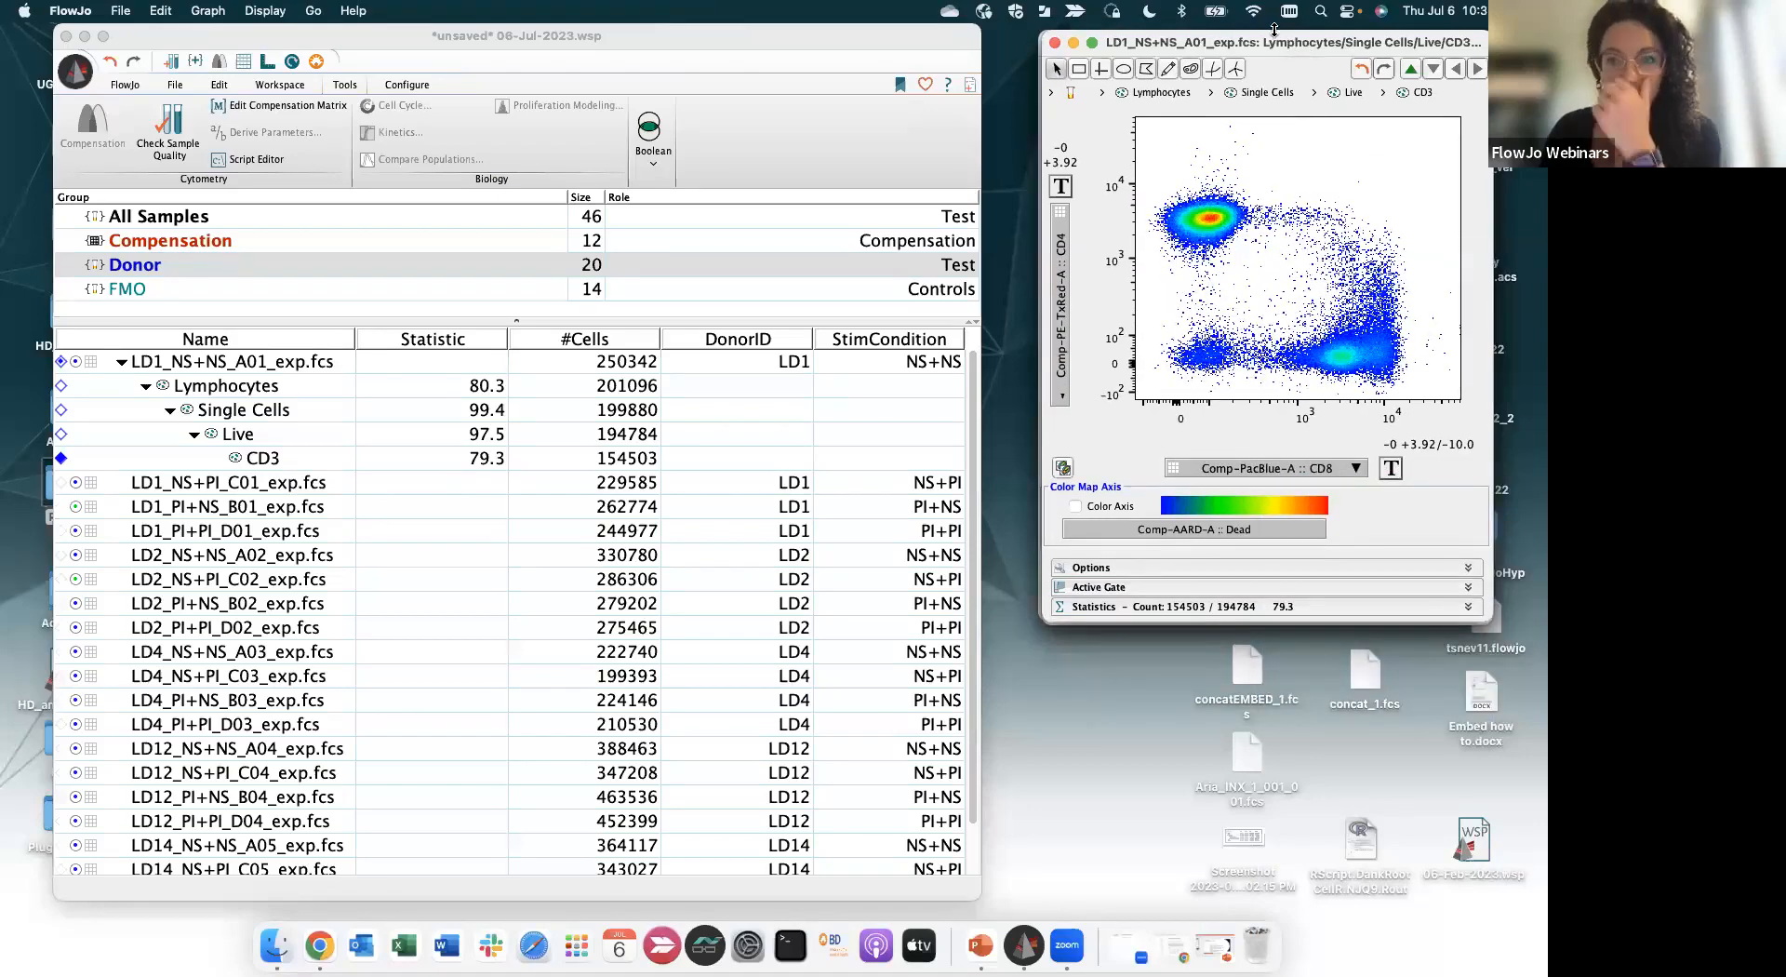
Try a straight quadrant gate between the CD4 and CD8 clusters, and delete its four populations
{"action": "left_click", "coordinate": [1101, 71]}
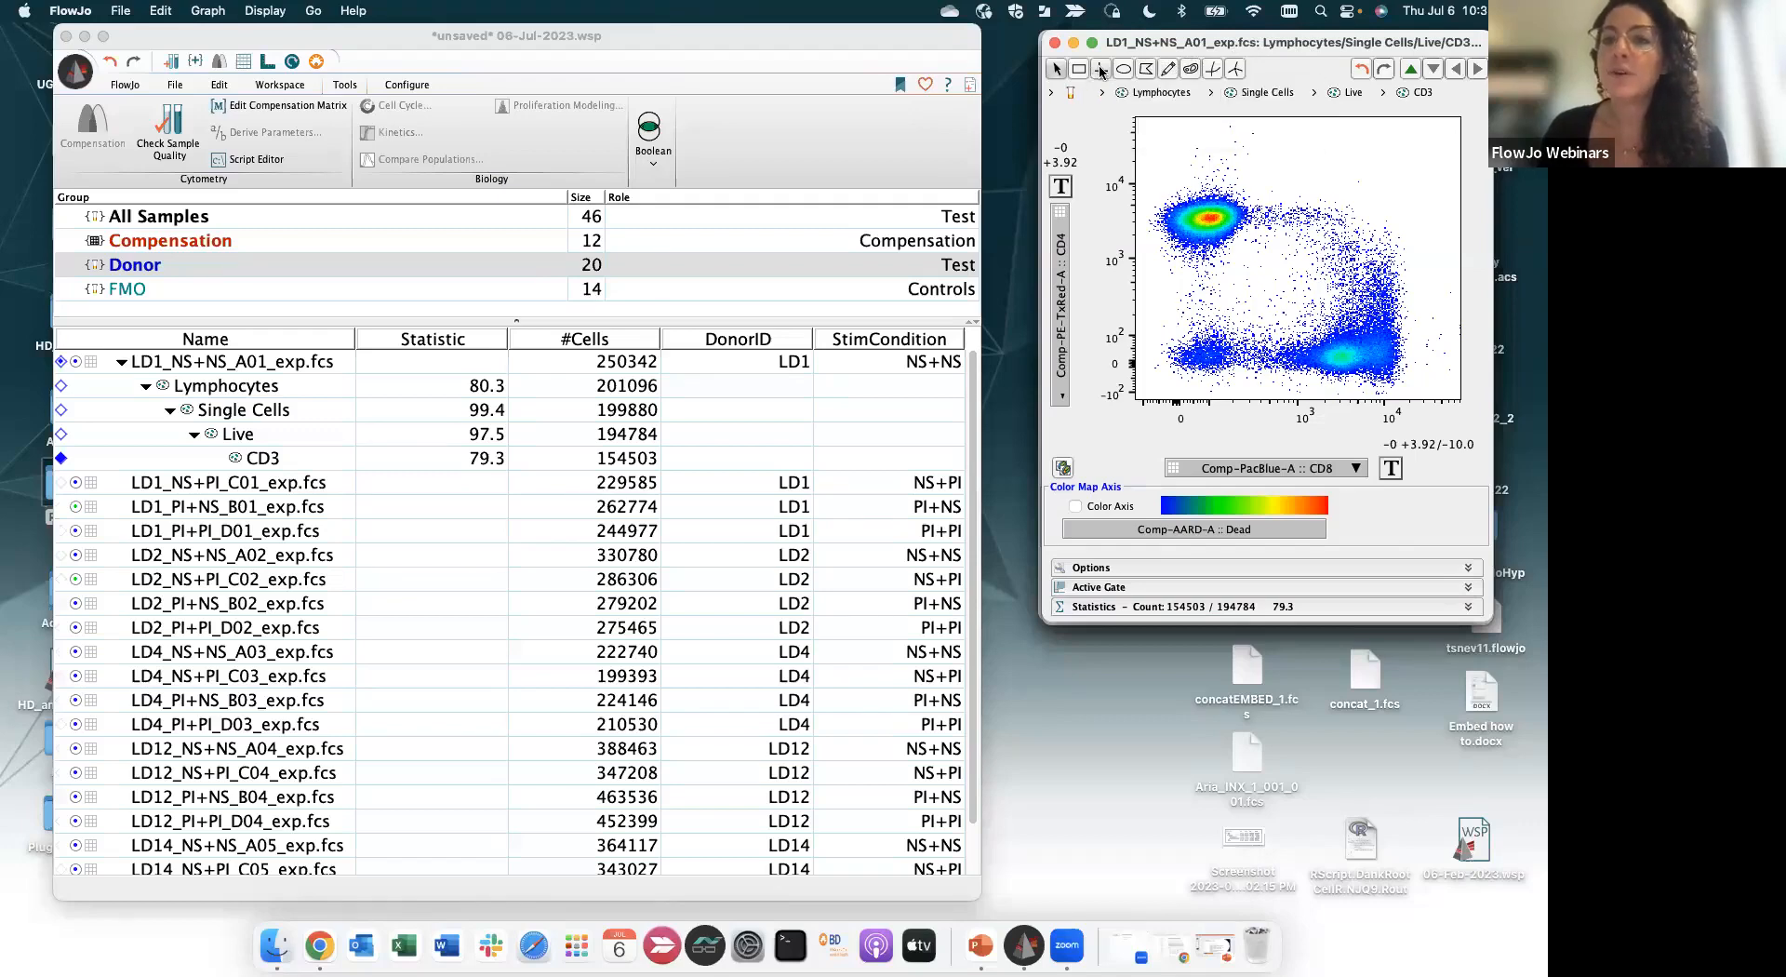
{"action": "left_click", "coordinate": [1276, 279]}
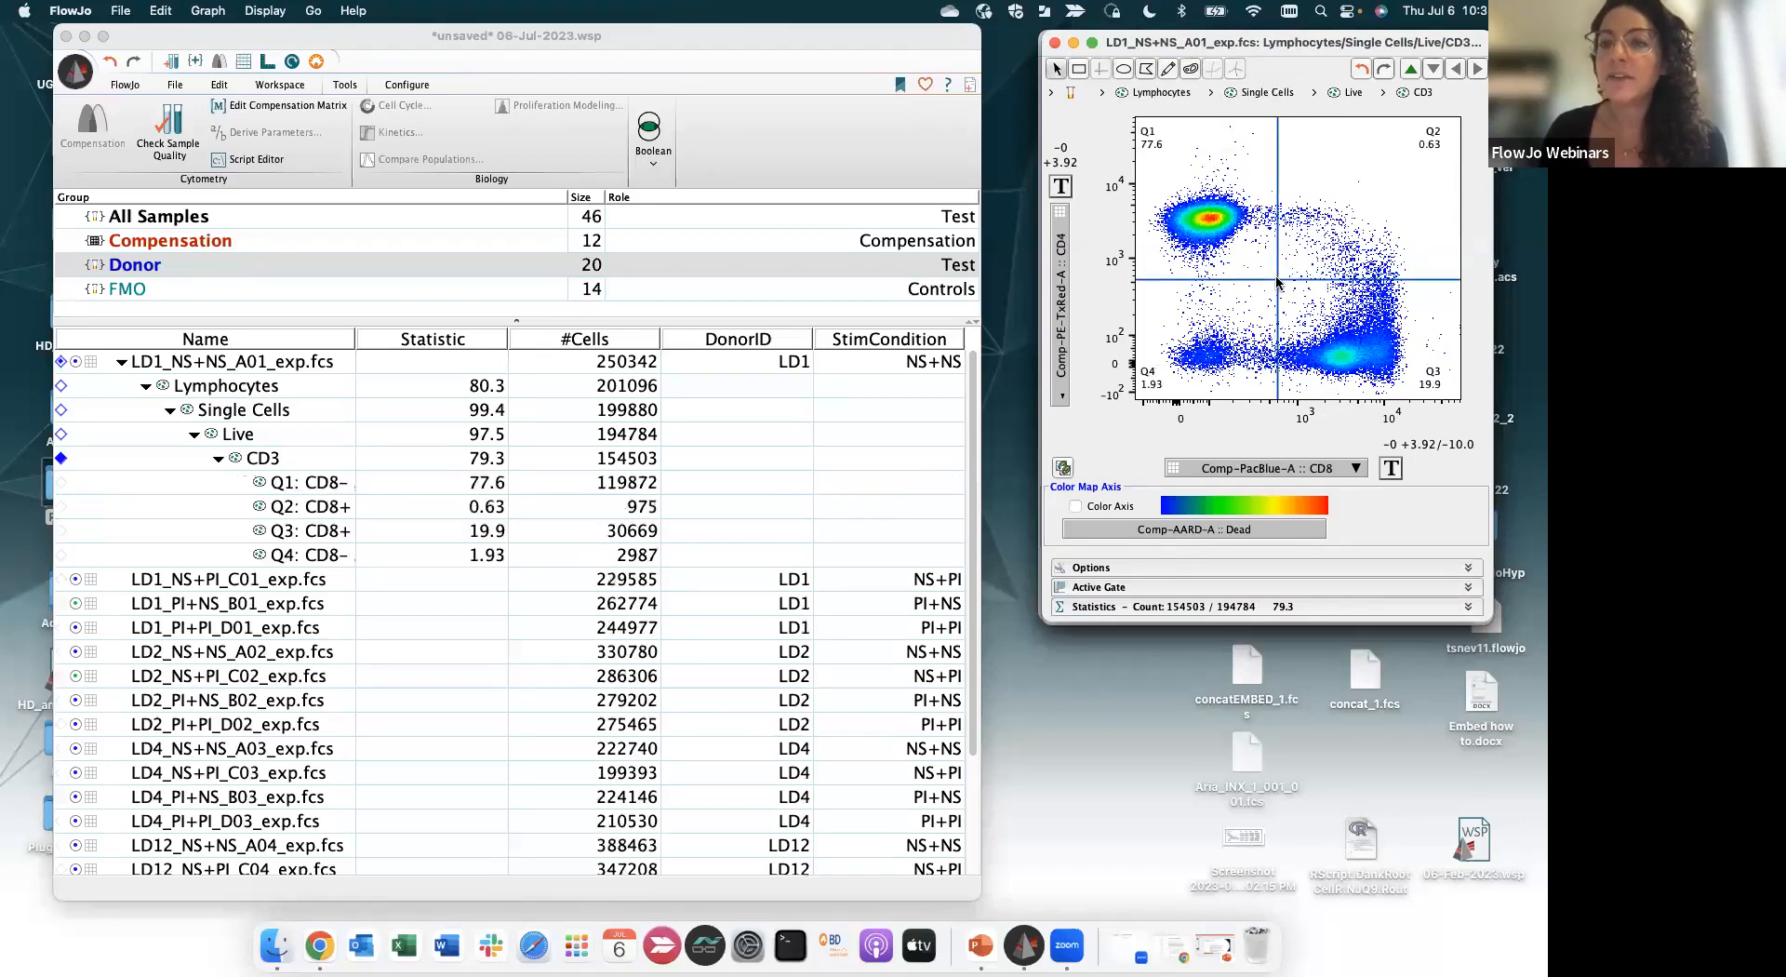
{"action": "key", "text": "BackSpace"}
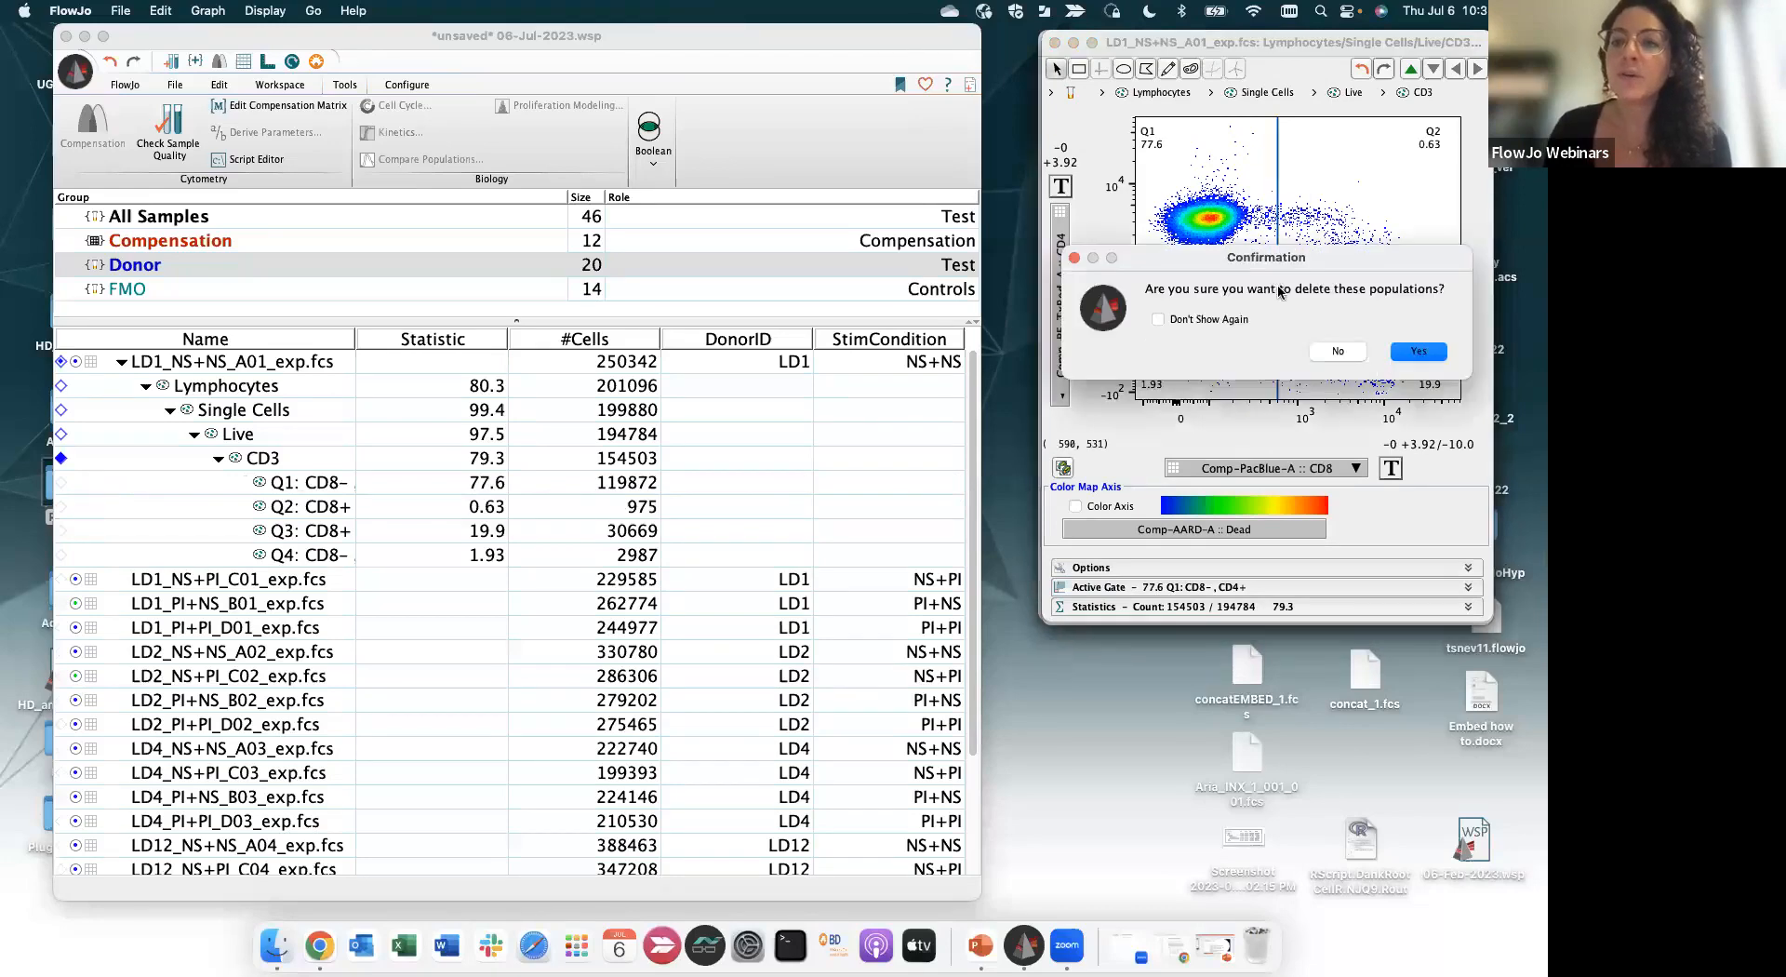
{"action": "left_click", "coordinate": [1418, 354]}
Try a curved quadrant gate between the CD4 and CD8 clusters, adjust its centre slightly, and delete it
{"action": "left_click", "coordinate": [1213, 69]}
{"action": "left_click", "coordinate": [1264, 283]}
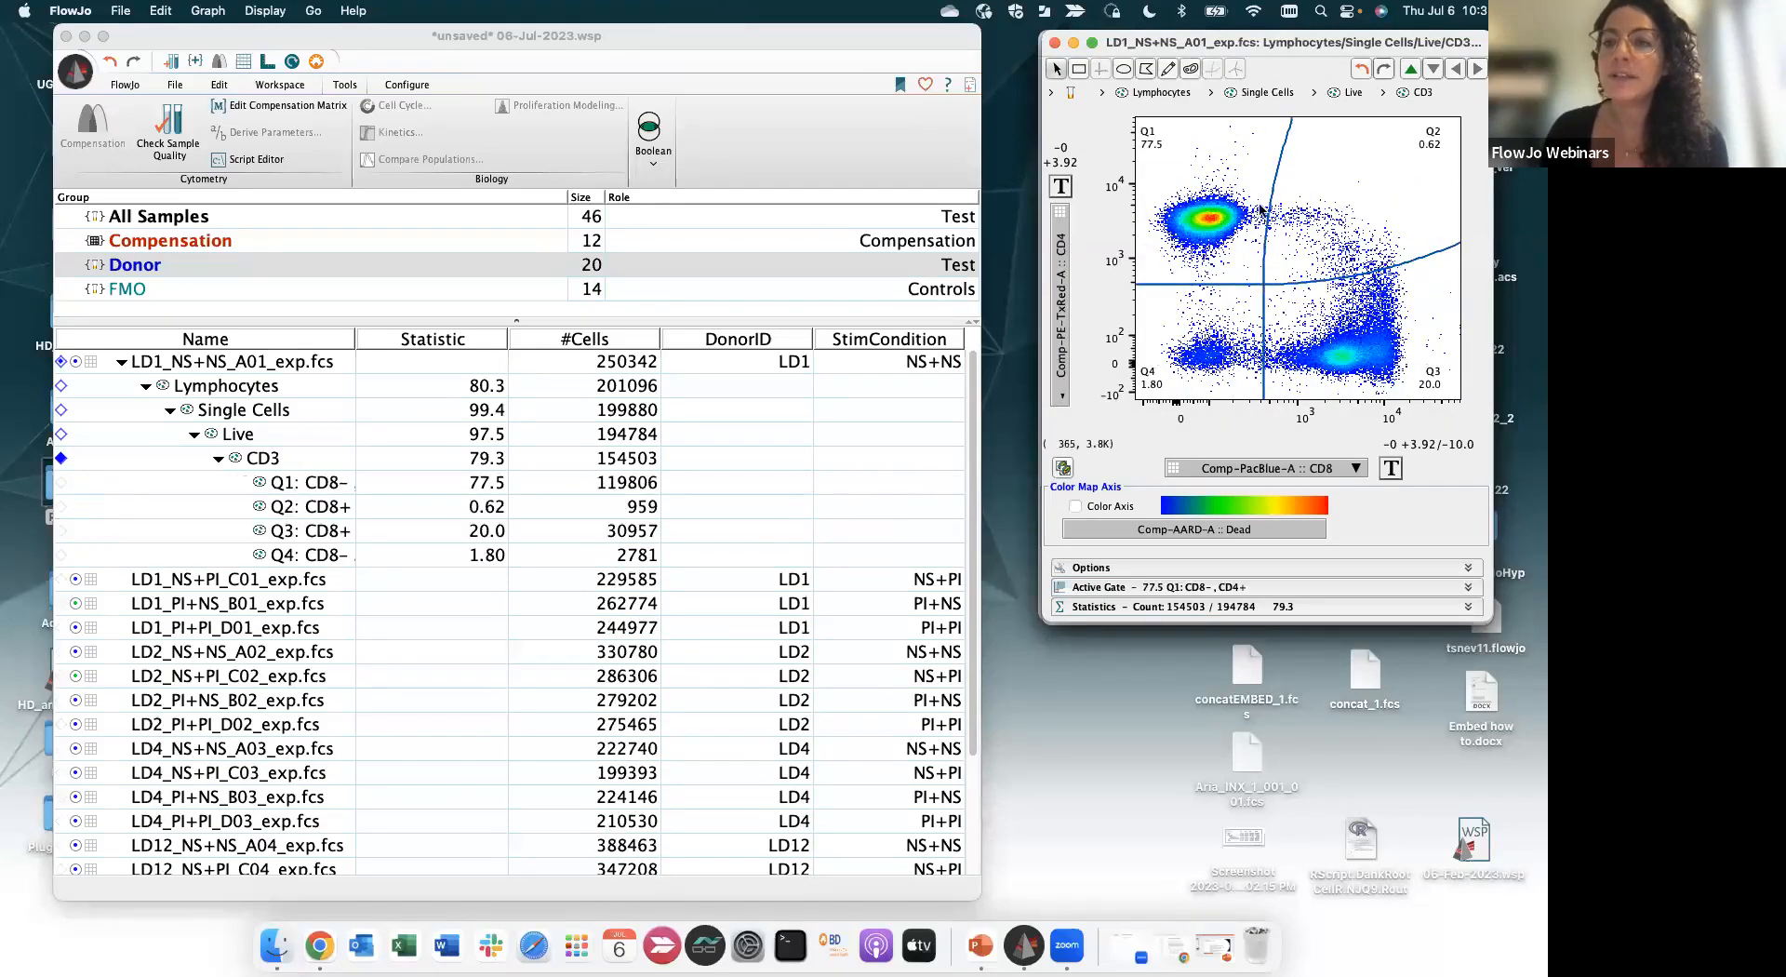
{"action": "left_click_drag", "start_coordinate": [1264, 284], "coordinate": [1262, 289]}
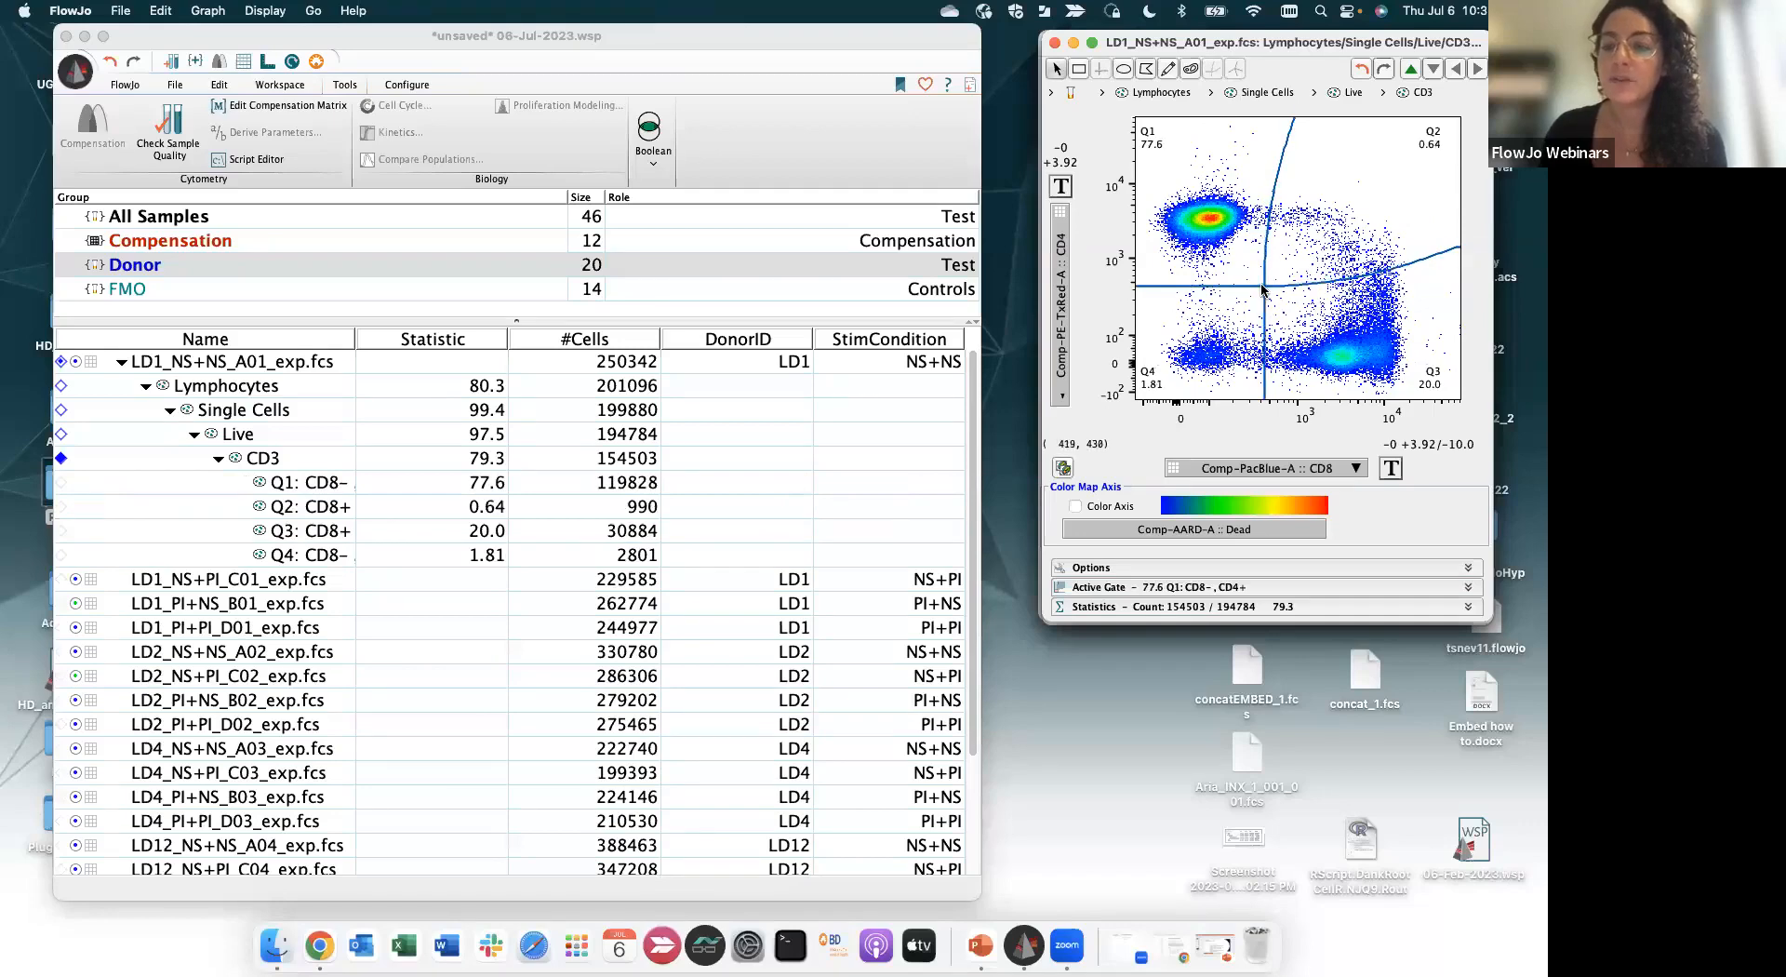
{"action": "key", "text": "BackSpace"}
{"action": "key", "text": "Return"}
Try a quadrant gate with movable arms between the clusters, tilt its upper and CD8-side arms, and delete it
{"action": "left_click", "coordinate": [1232, 71]}
{"action": "left_click", "coordinate": [1270, 275]}
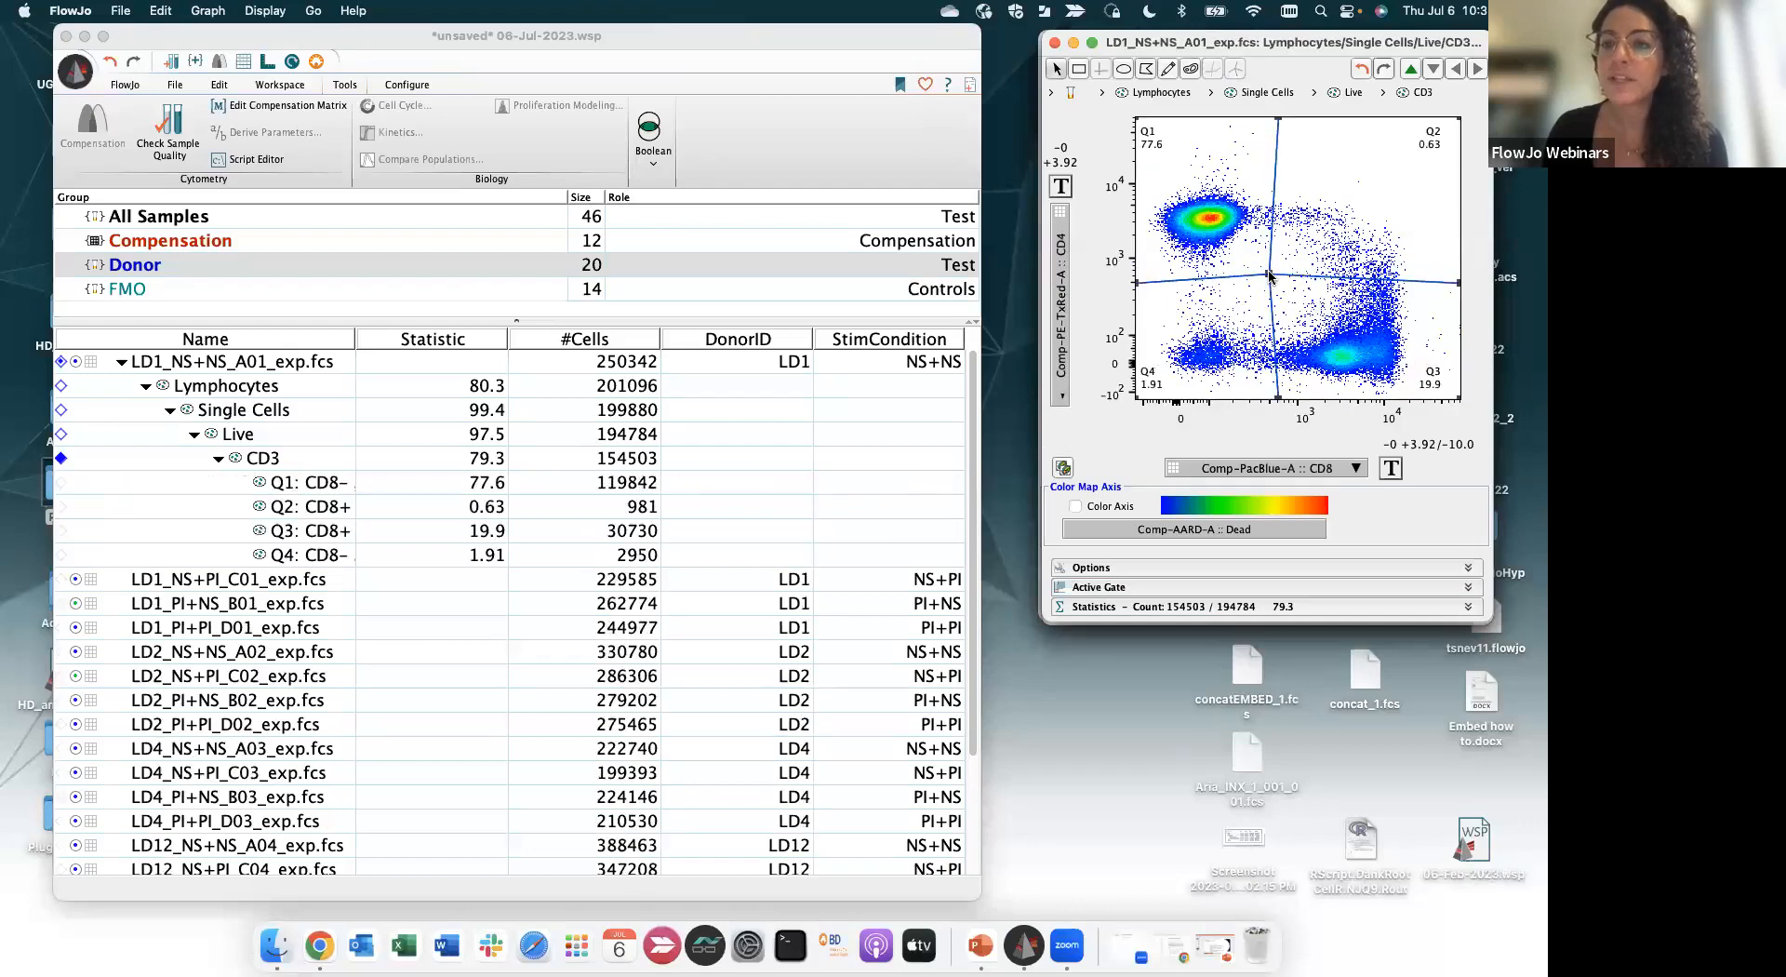
{"action": "left_click_drag", "start_coordinate": [1459, 284], "coordinate": [1459, 251]}
{"action": "left_click_drag", "start_coordinate": [1279, 120], "coordinate": [1286, 120]}
{"action": "left_click_drag", "start_coordinate": [1273, 271], "coordinate": [1271, 269]}
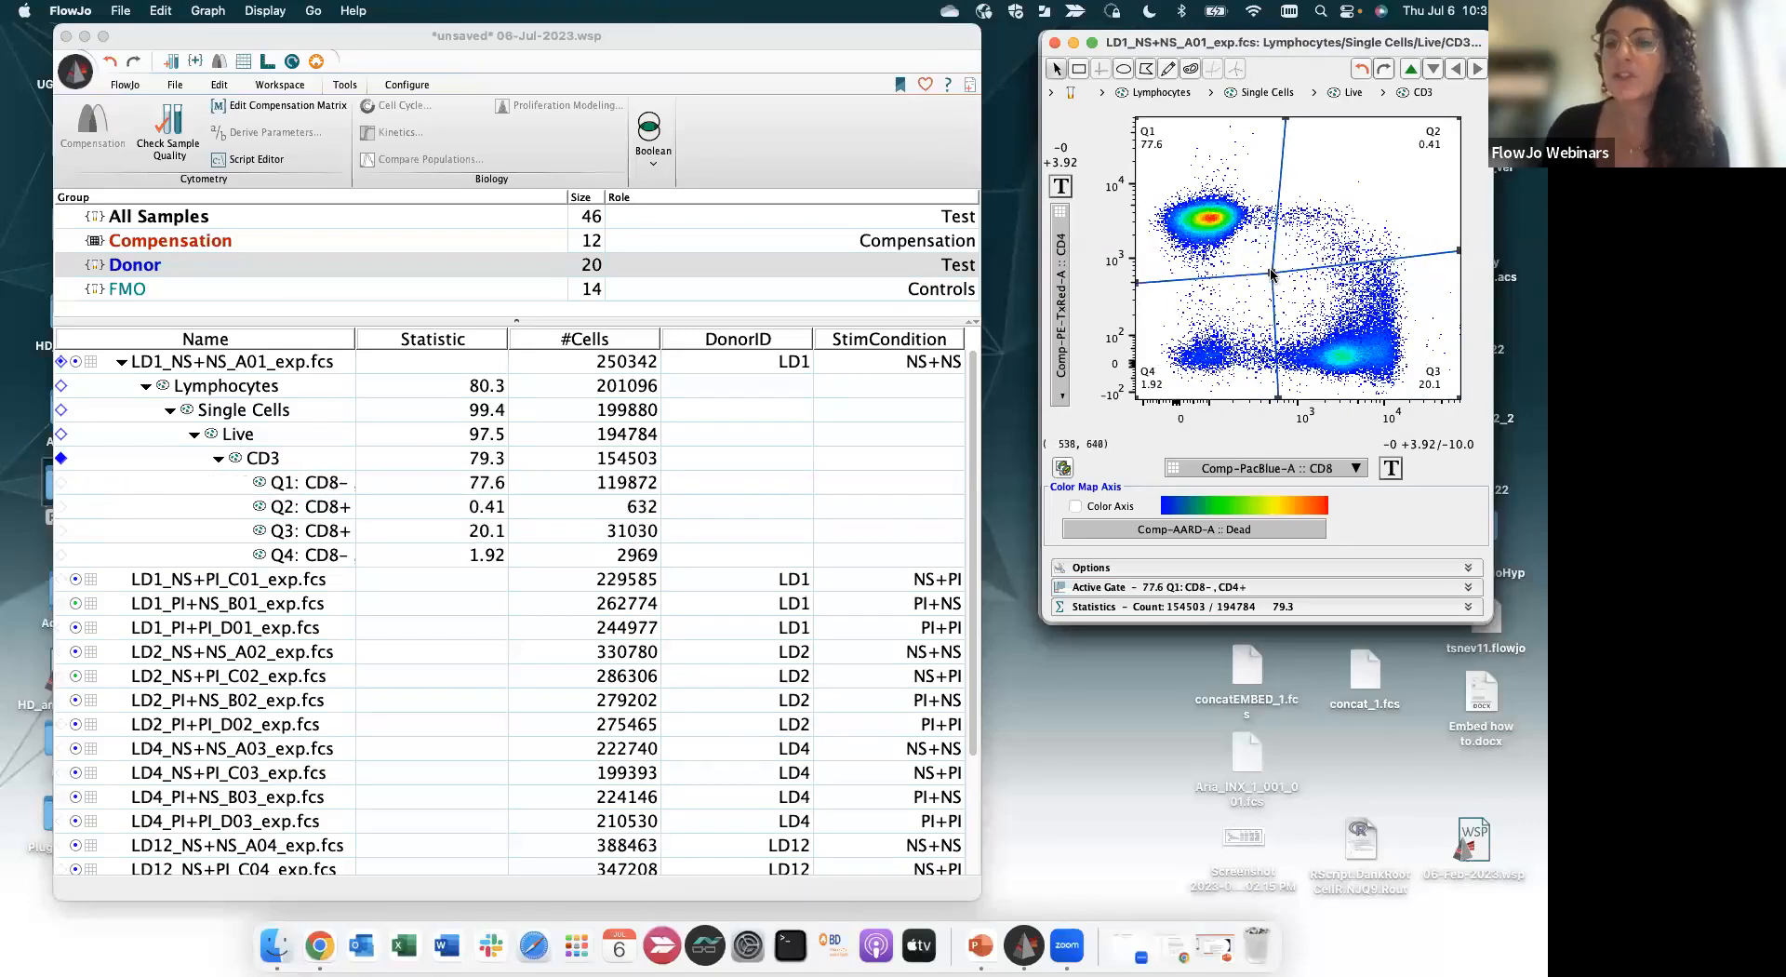
{"action": "key", "text": "Delete"}
{"action": "key", "text": "Return"}
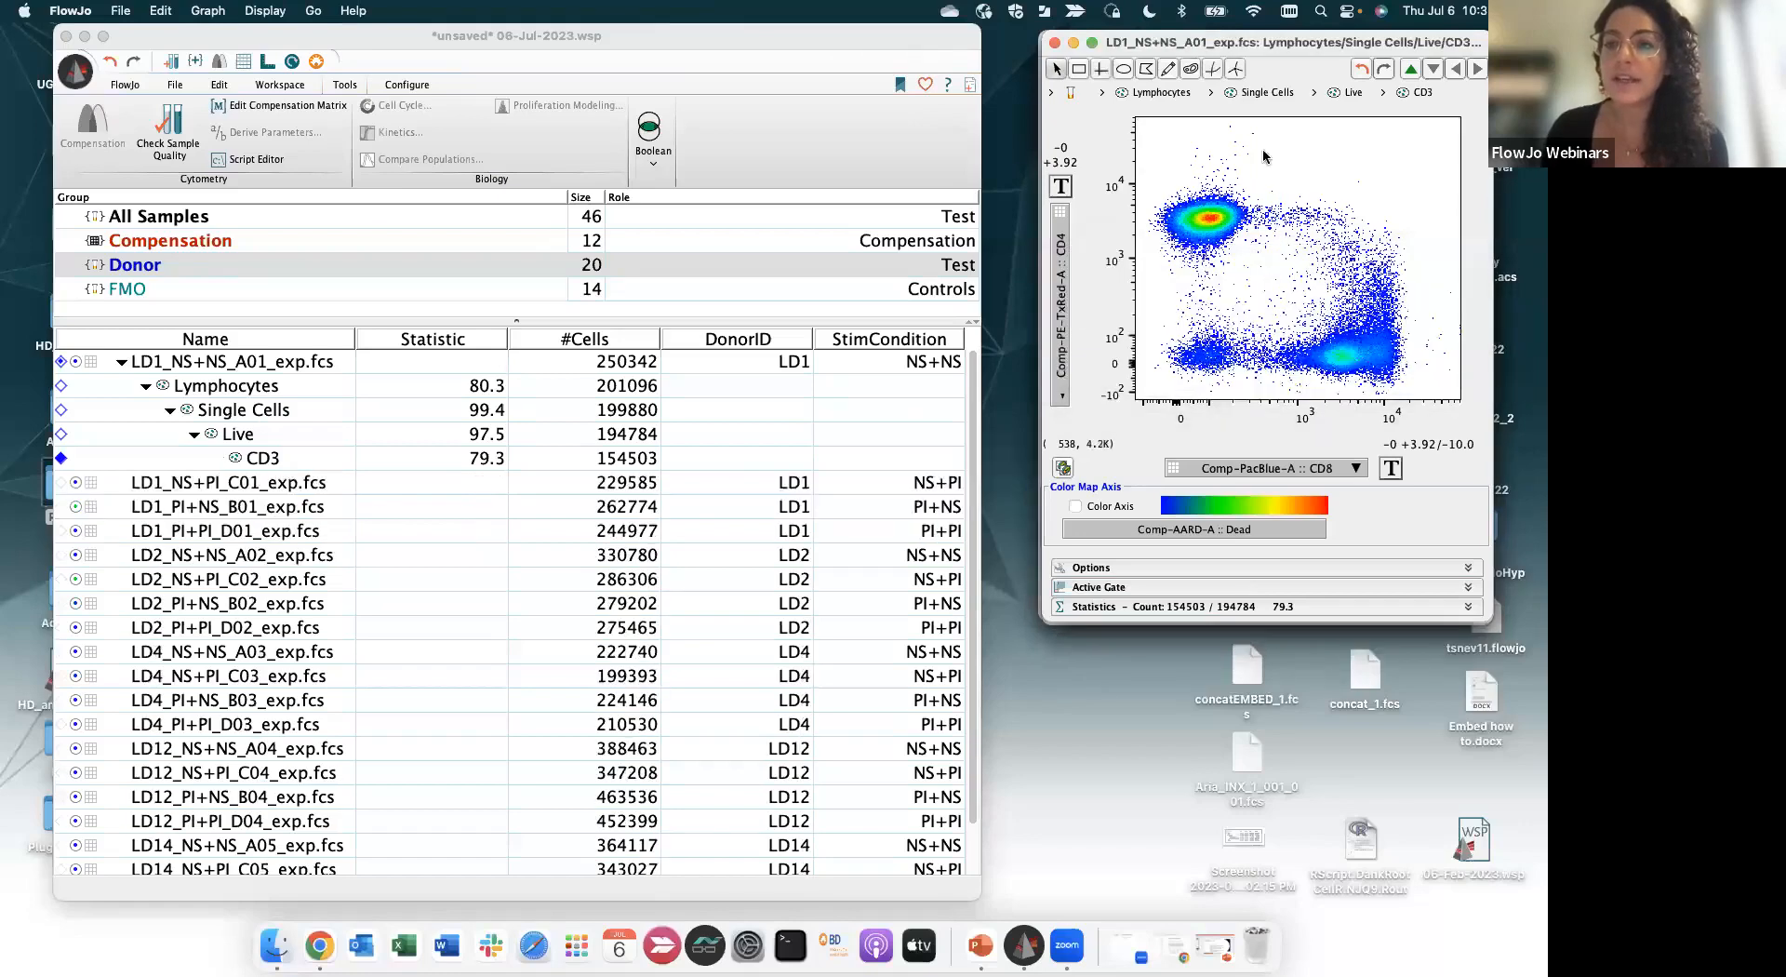
Draw a rectangular gate around the CD4-positive, CD8-negative cluster and name it CD4
{"action": "left_click", "coordinate": [1078, 69]}
{"action": "left_click_drag", "start_coordinate": [1159, 186], "coordinate": [1248, 257]}
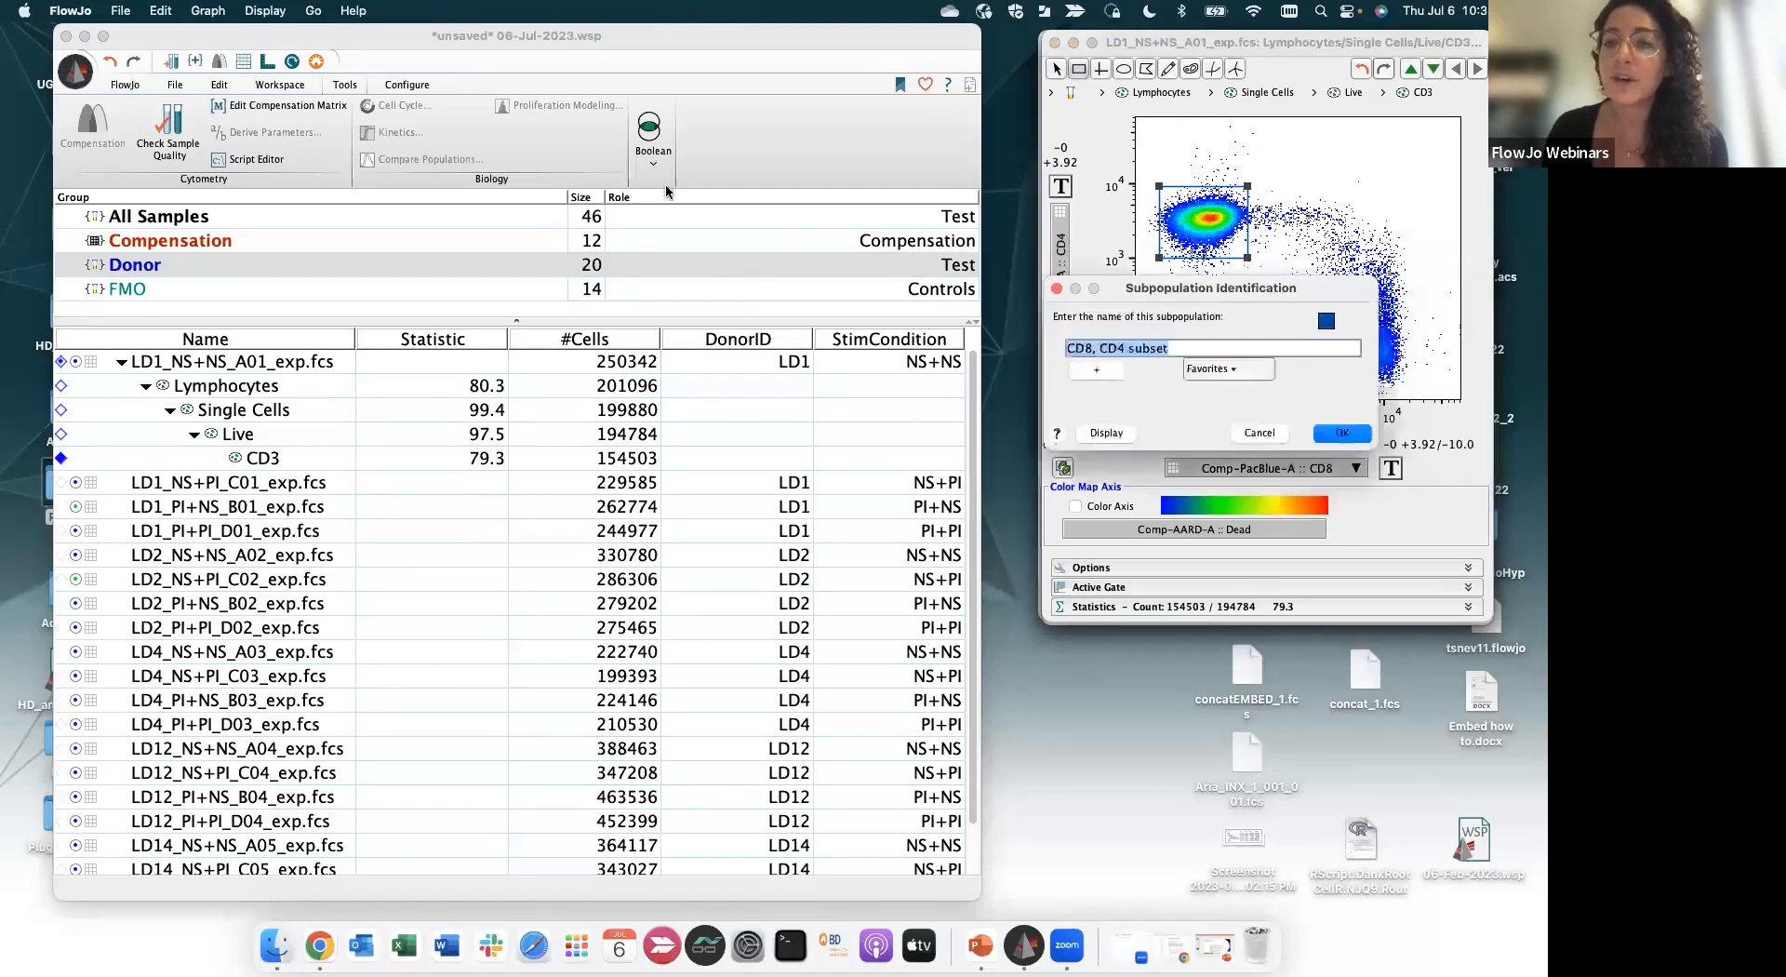
{"action": "left_click_drag", "start_coordinate": [724, 247], "coordinate": [613, 245]}
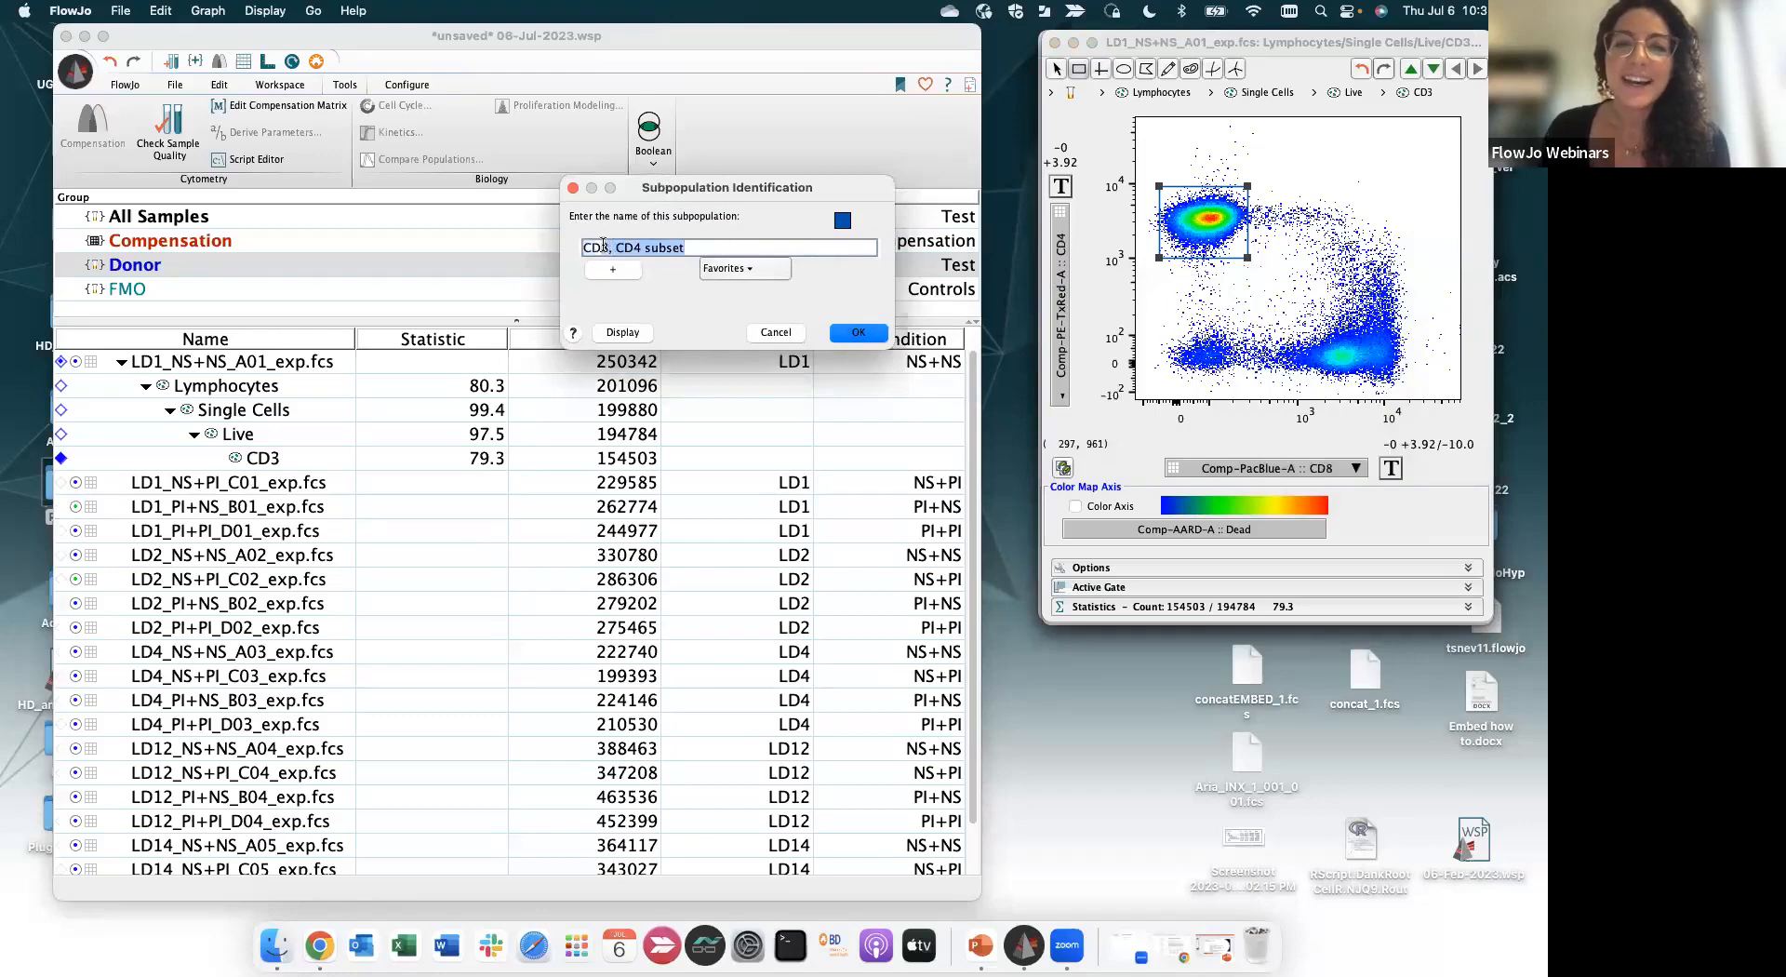
{"action": "type", "text": "4"}
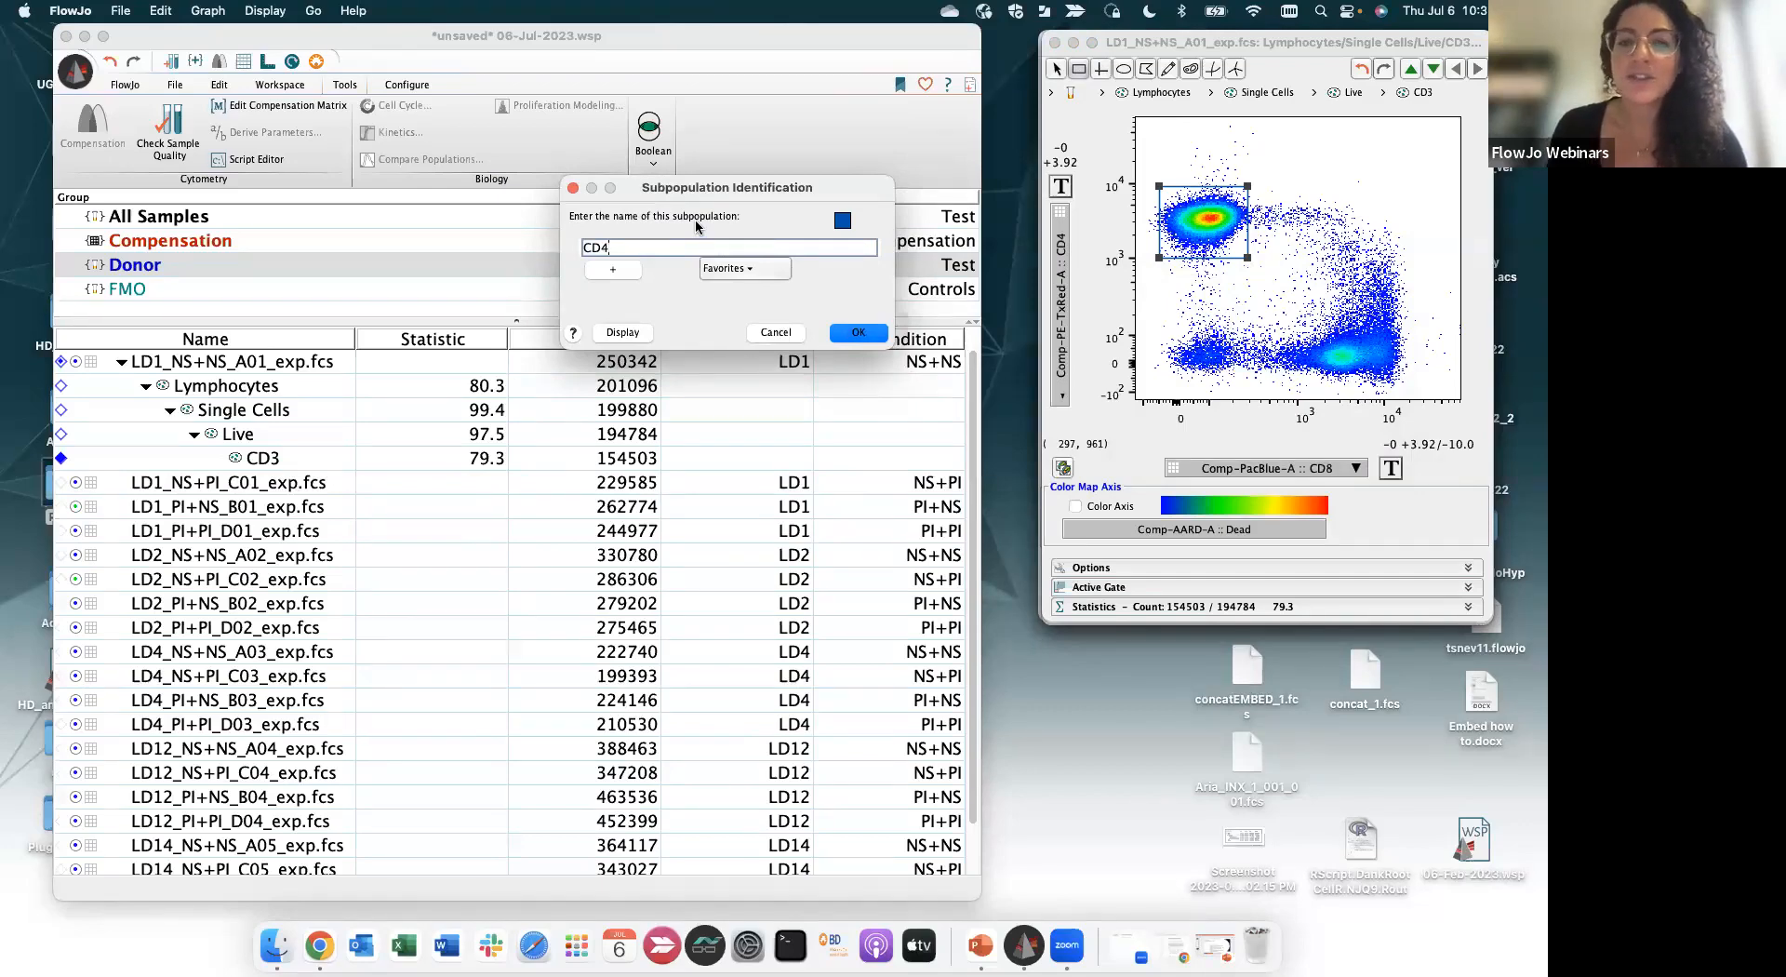
{"action": "key", "text": "Return"}
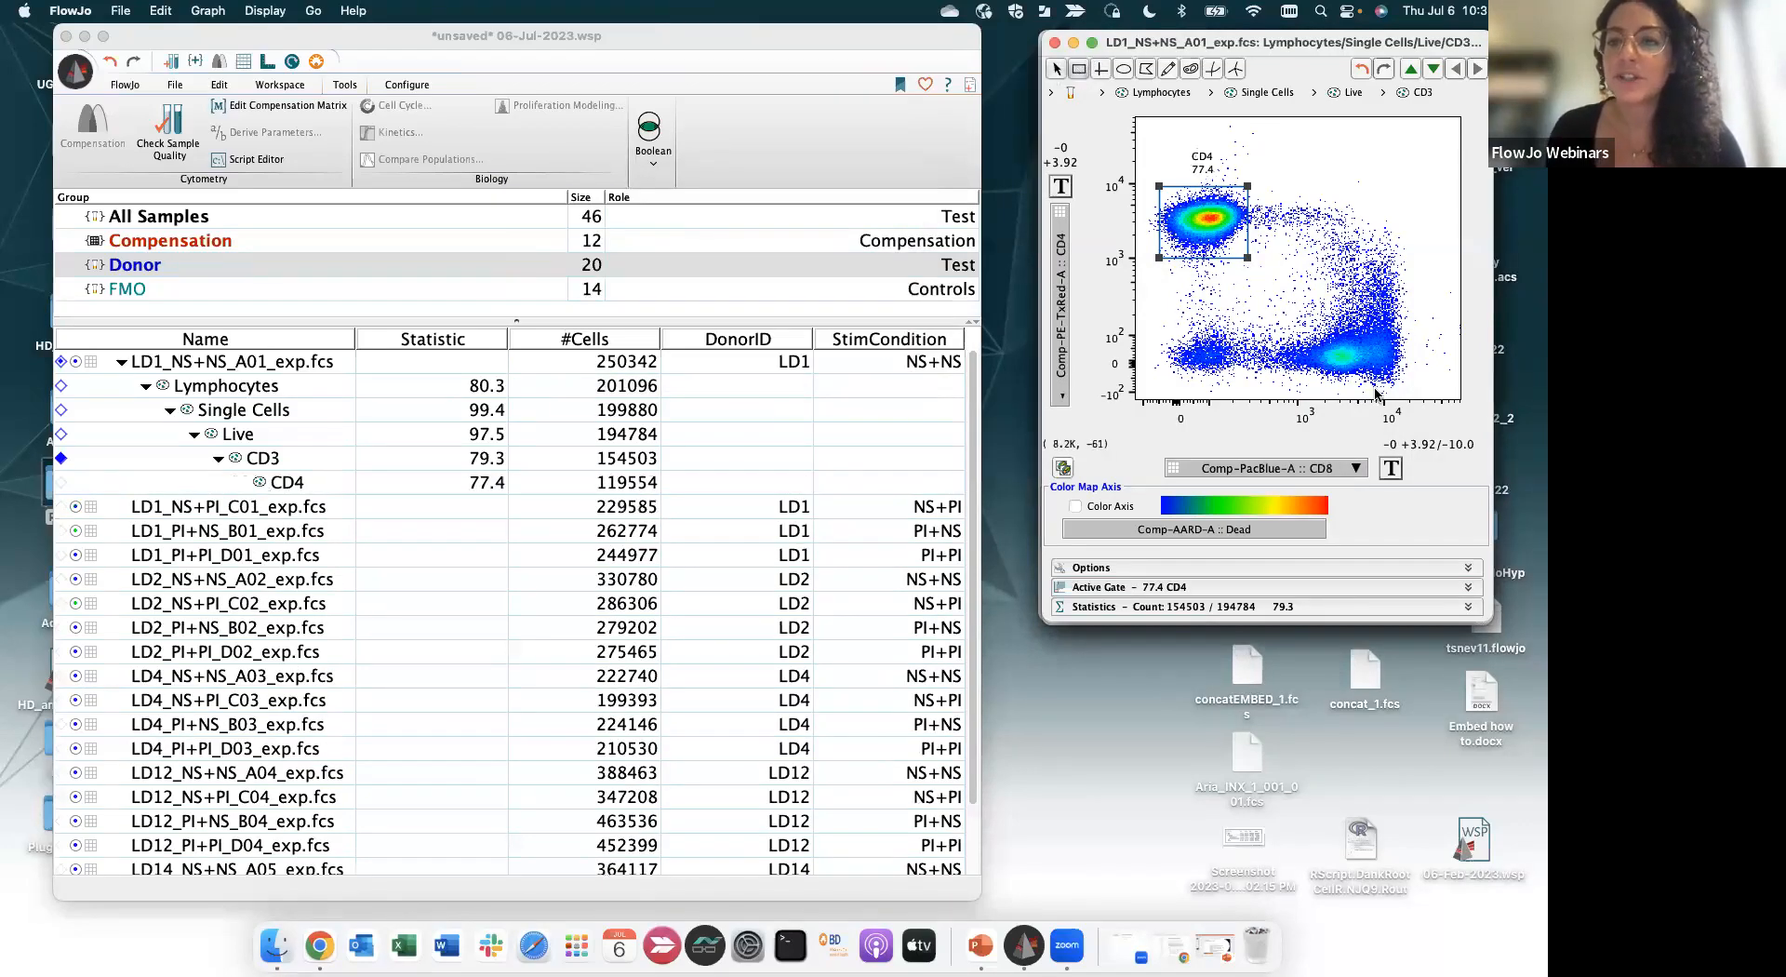
Draw a rectangular gate around the CD8-positive, CD4-negative cluster and name it CD8
{"action": "left_click_drag", "start_coordinate": [1282, 316], "coordinate": [1315, 369]}
{"action": "key", "text": "BackSpace"}
{"action": "key", "text": "Return"}
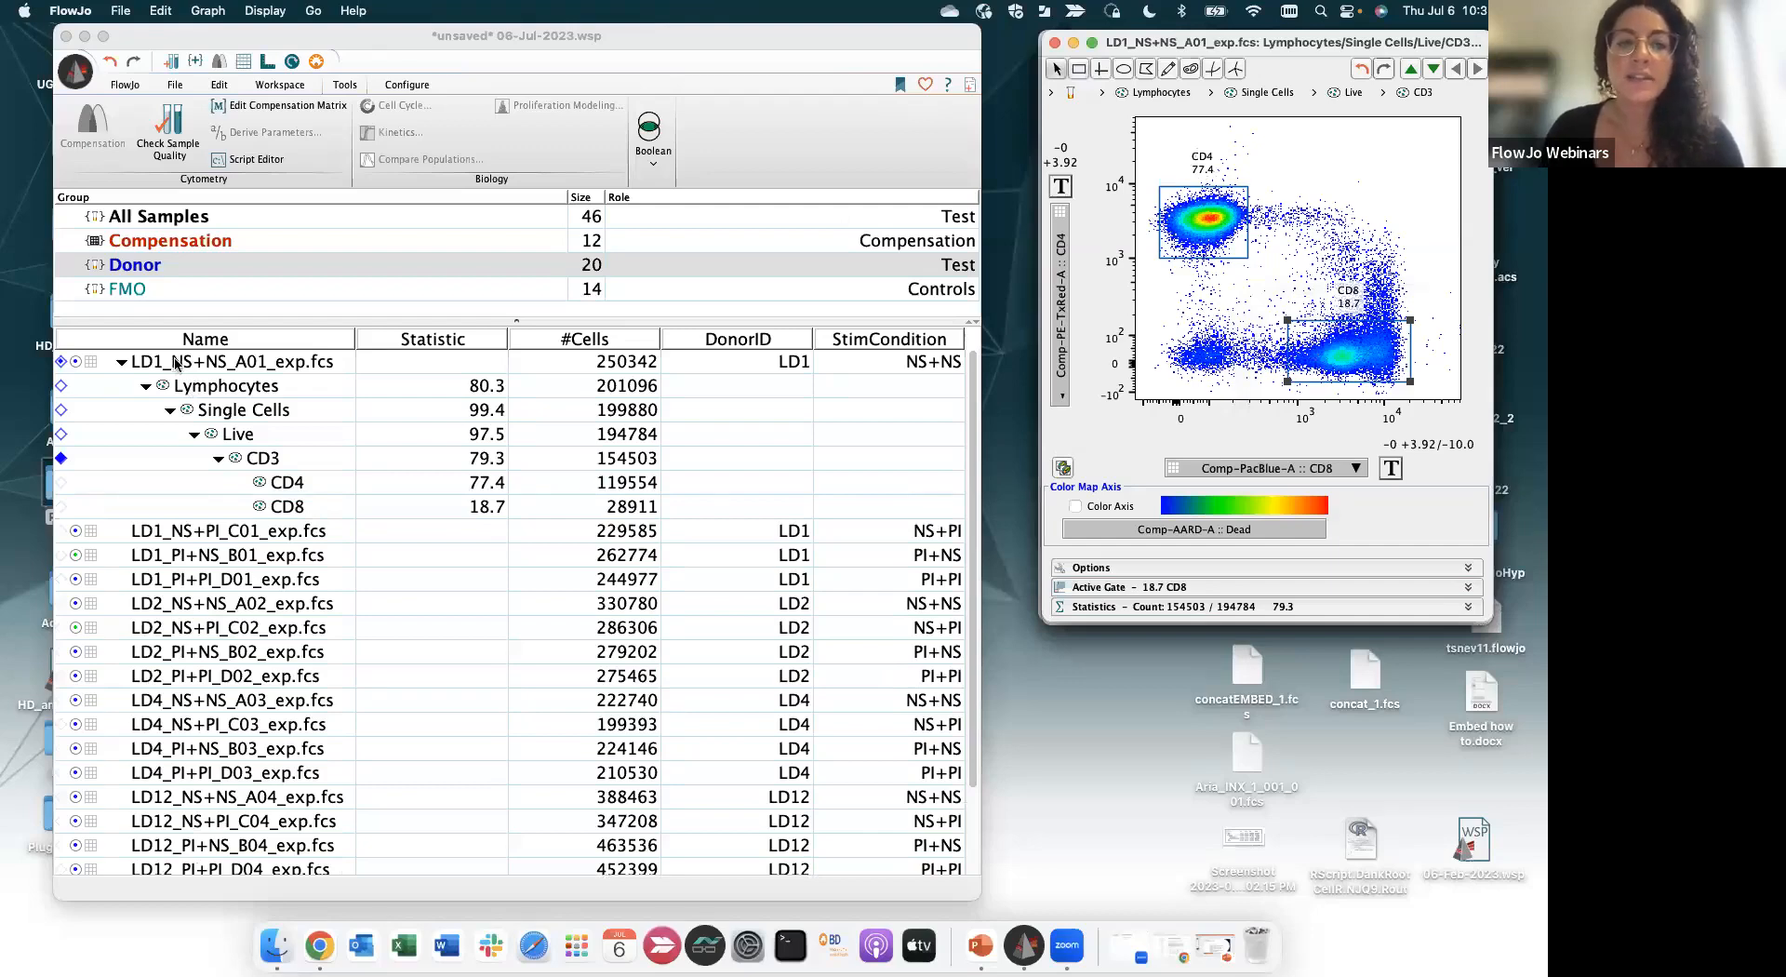
Review the gating hierarchy of LD1_NS+NS_A01_exp.fcs from Lymphocytes through Single Cells, Live and CD3 to CD4 and CD8
{"action": "left_click", "coordinate": [205, 391]}
{"action": "left_click", "coordinate": [226, 411]}
{"action": "left_click", "coordinate": [240, 434]}
{"action": "left_click", "coordinate": [251, 458]}
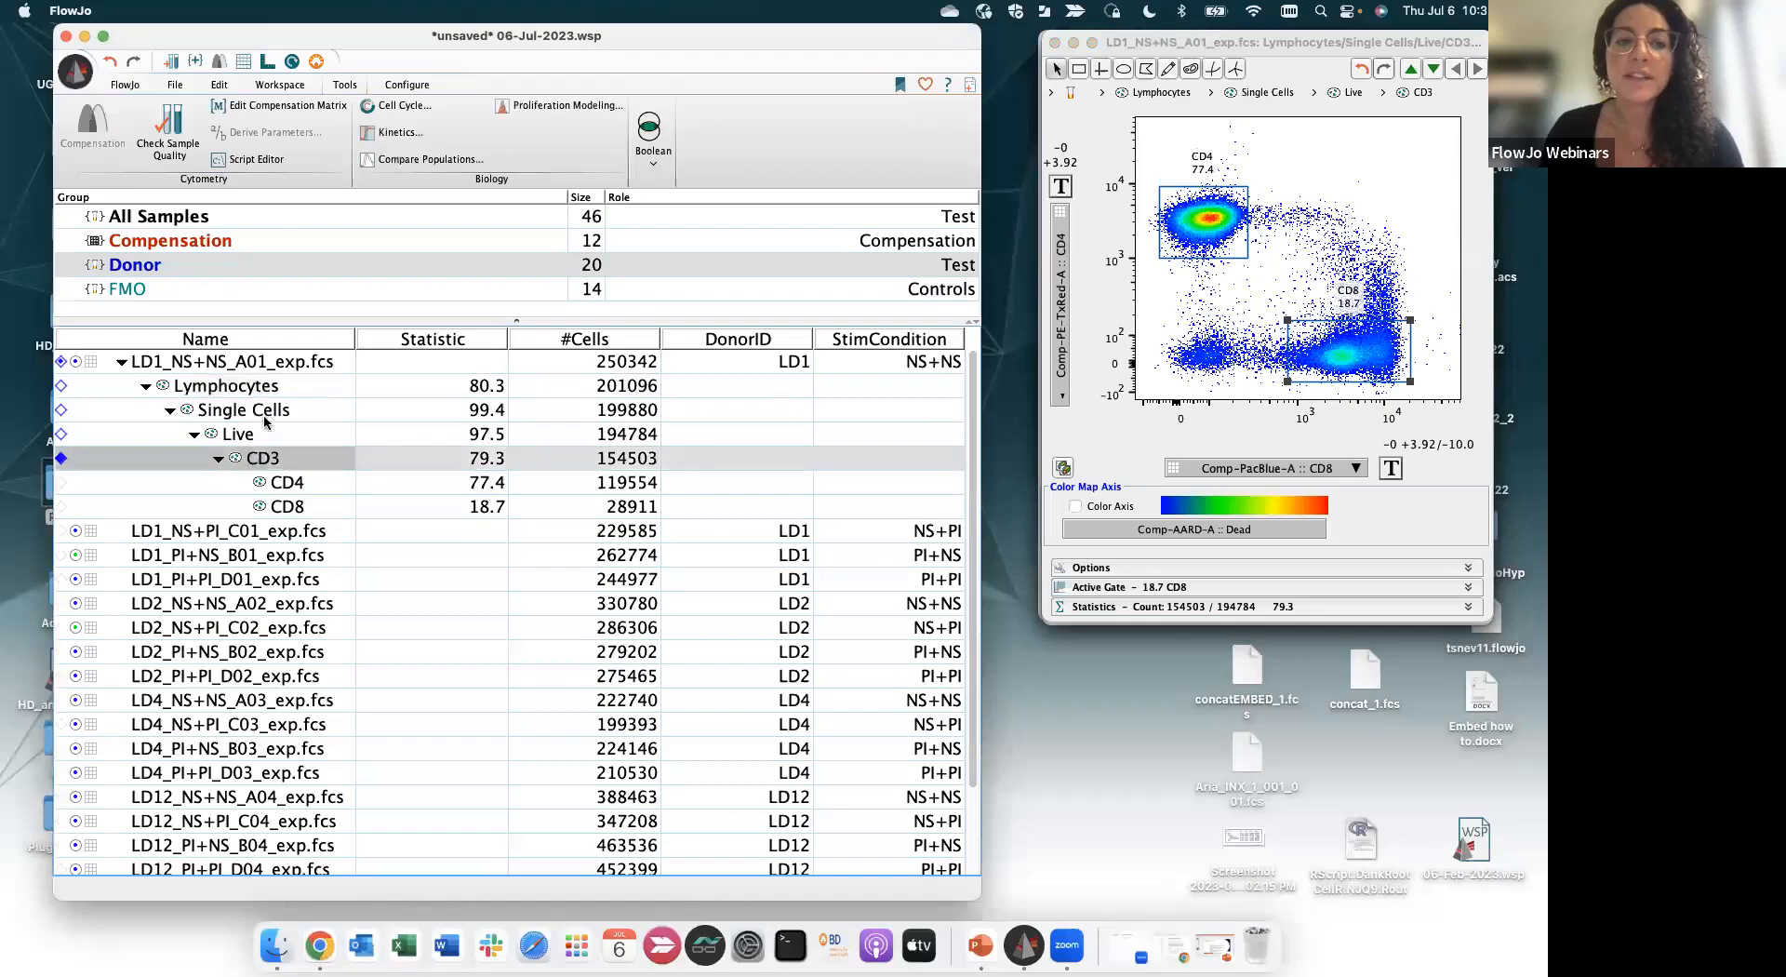
{"action": "left_click", "coordinate": [283, 482]}
{"action": "left_click", "coordinate": [289, 502]}
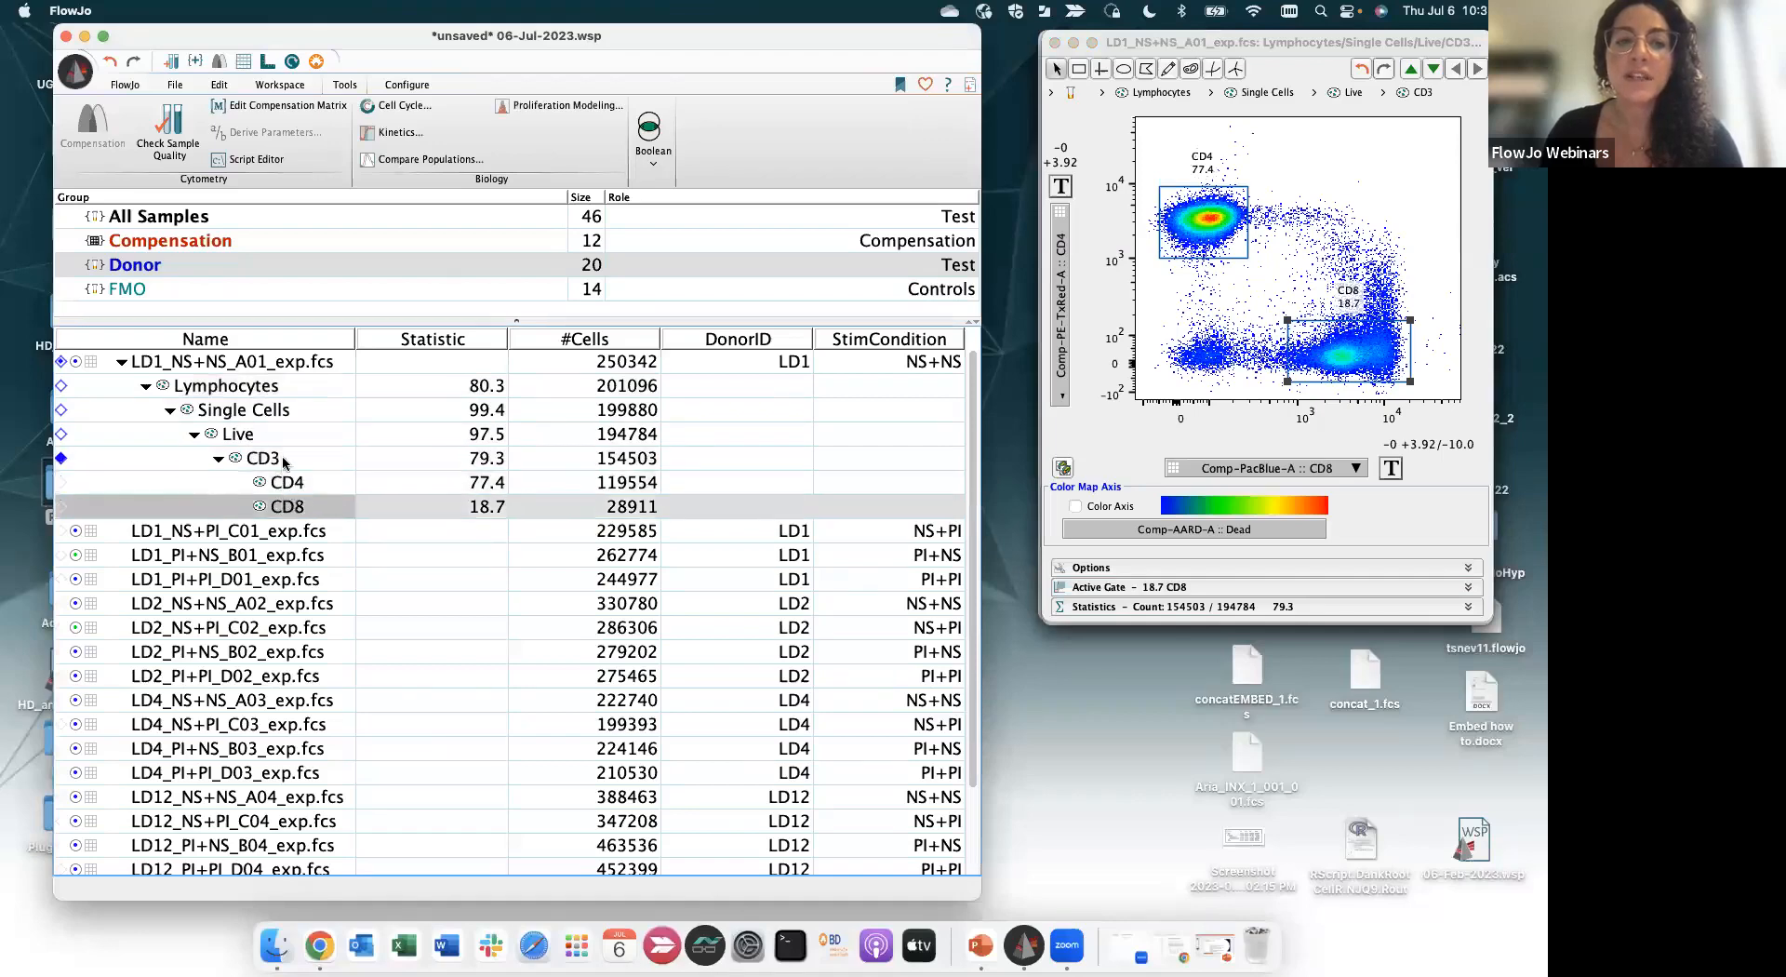
{"action": "left_click", "coordinate": [284, 460]}
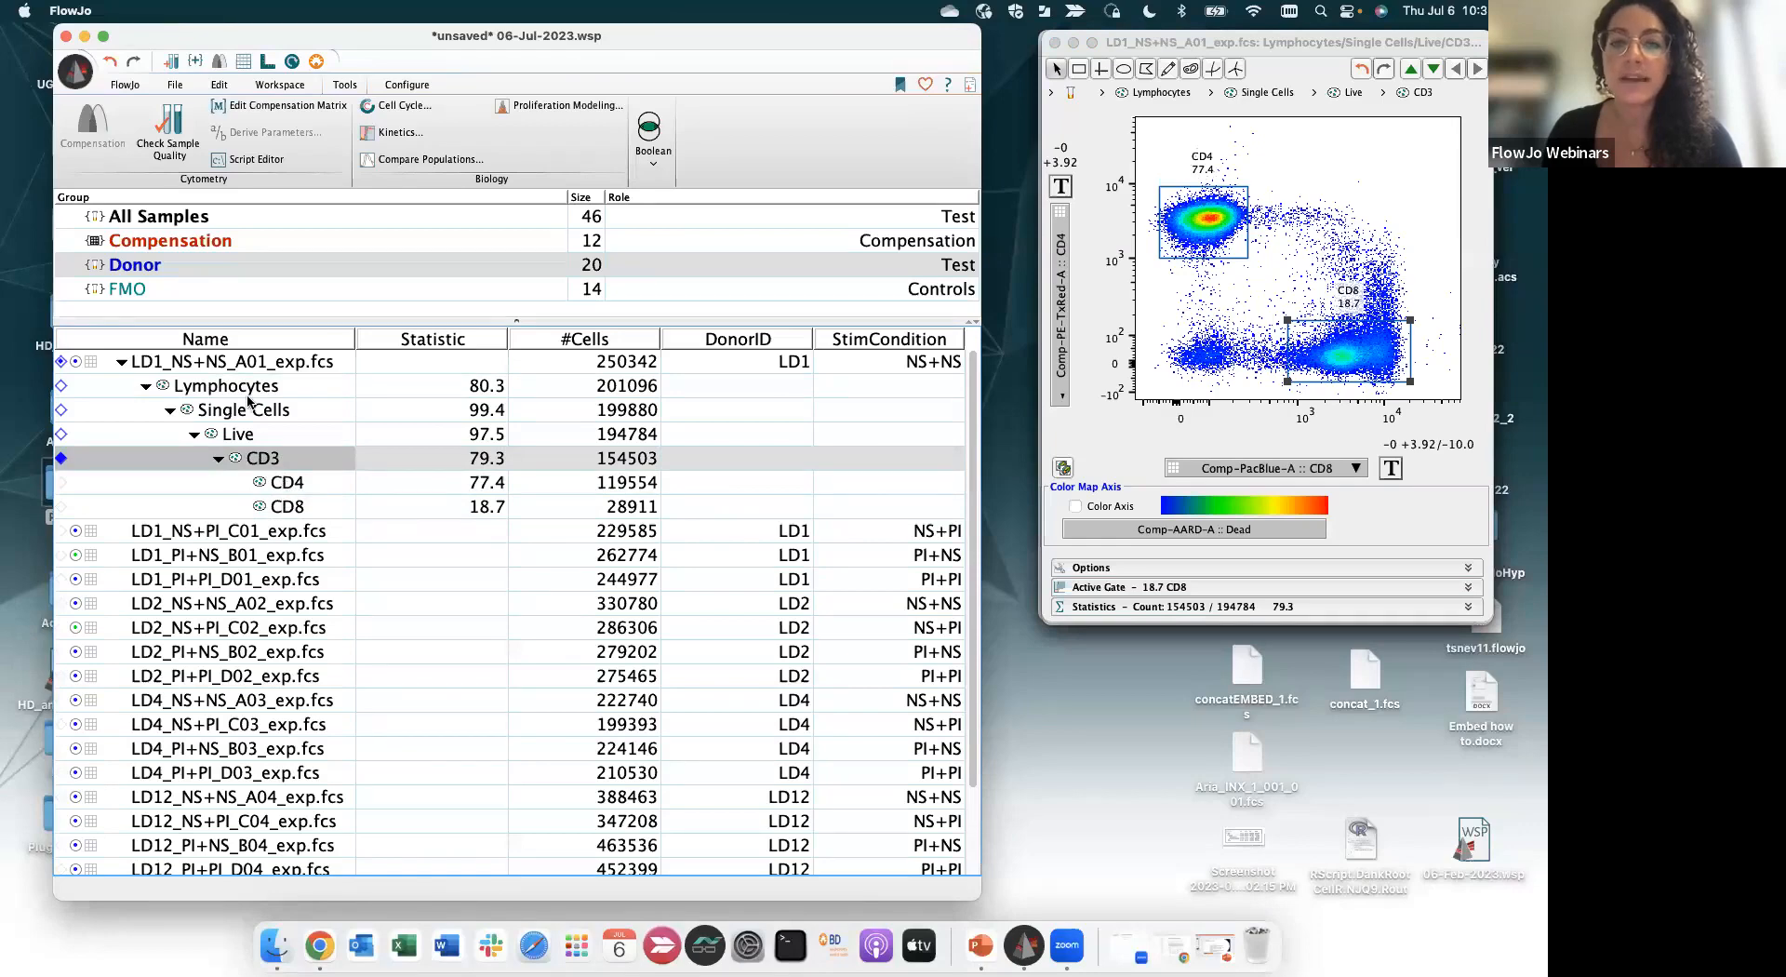
{"action": "left_click", "coordinate": [240, 369]}
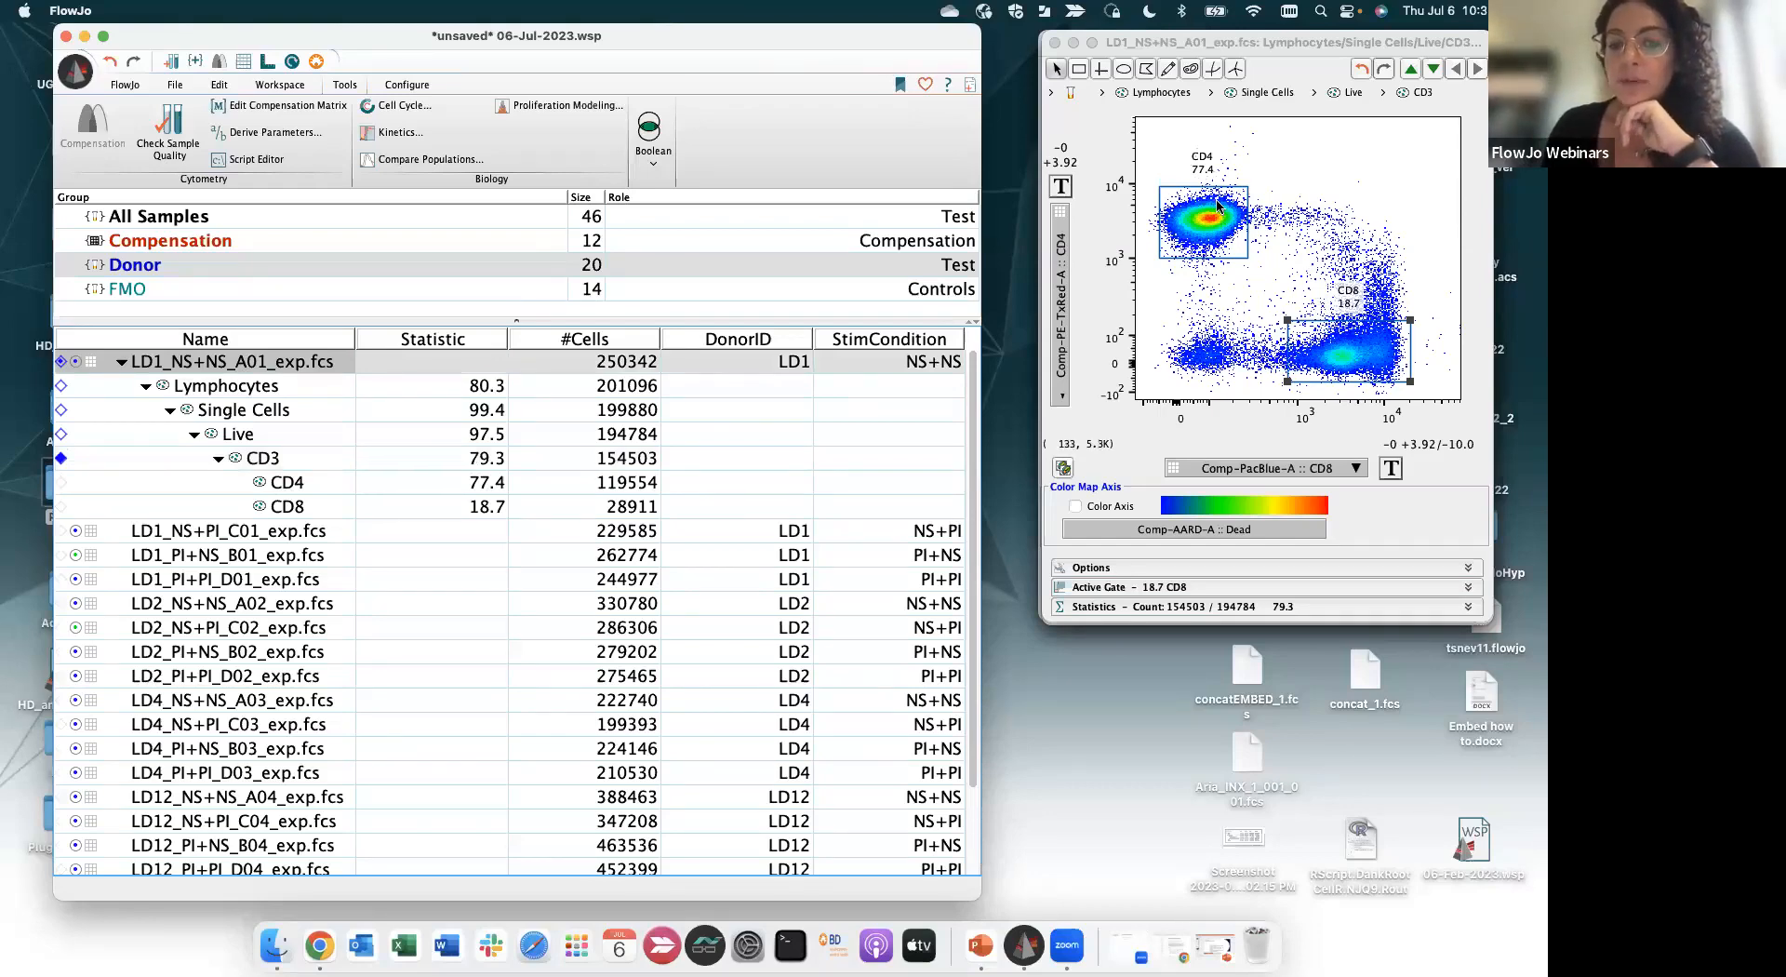
Shift the CD4 gate slightly upward and display the plot as a Contour Plot with outliers at the 5% level
{"action": "left_click_drag", "start_coordinate": [1218, 205], "coordinate": [1208, 218]}
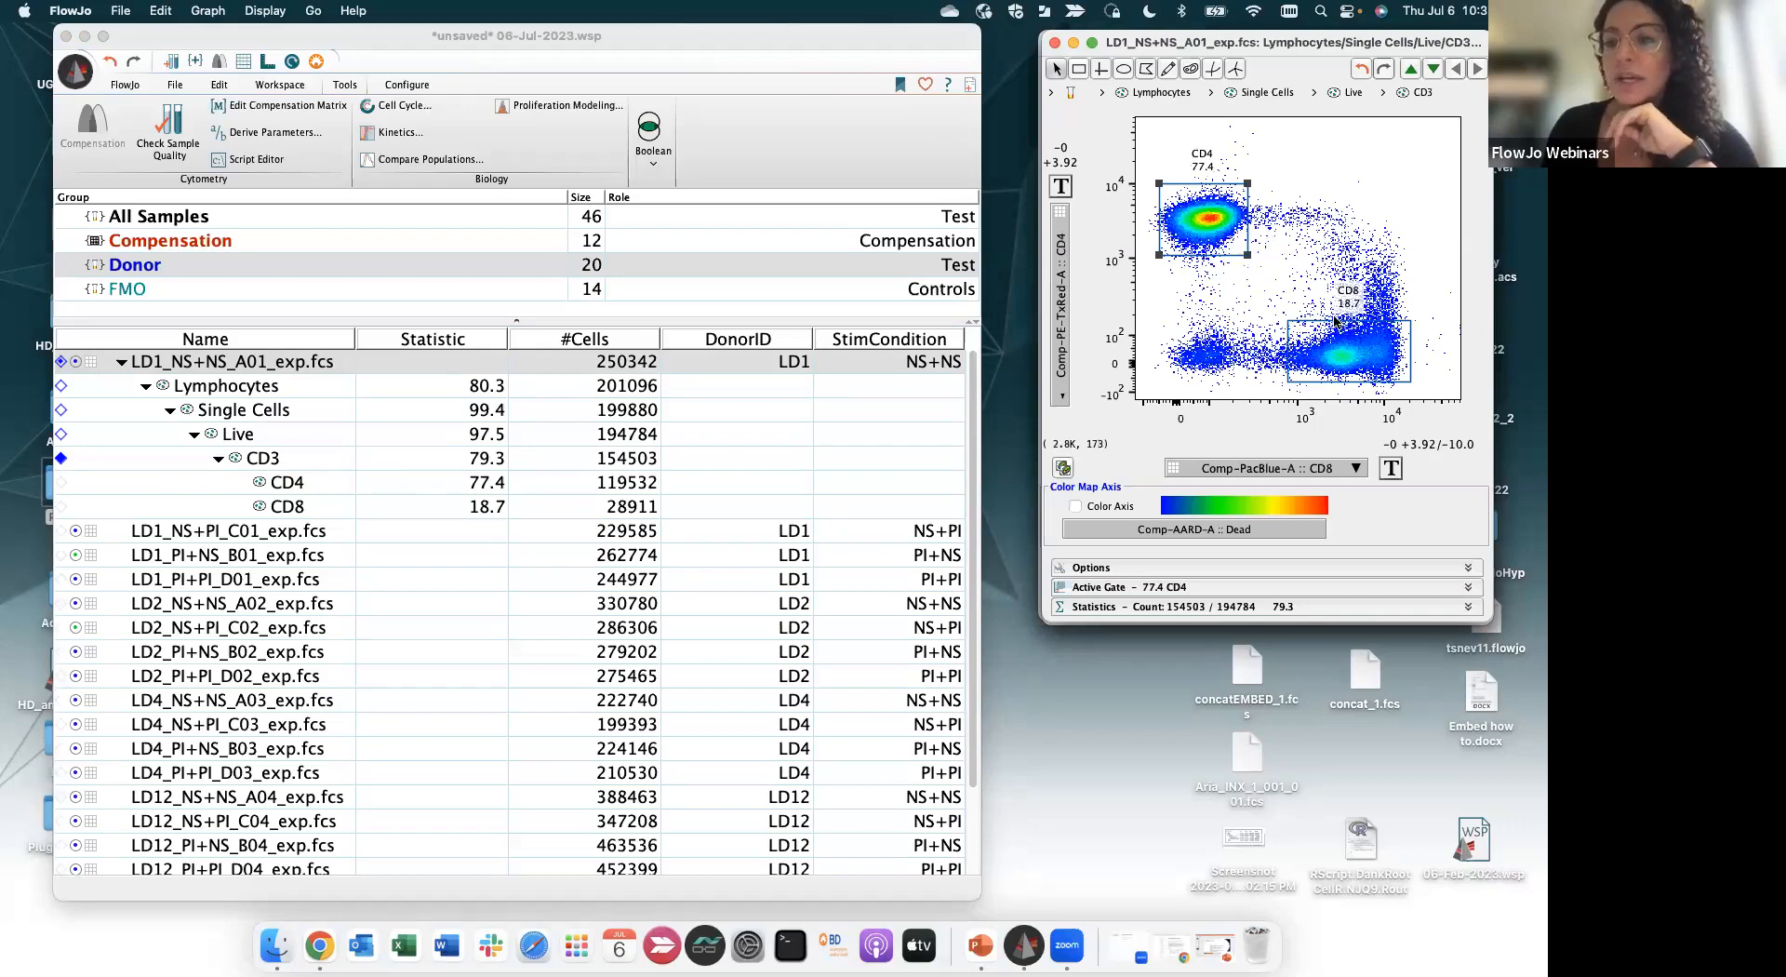
{"action": "left_click", "coordinate": [1133, 566]}
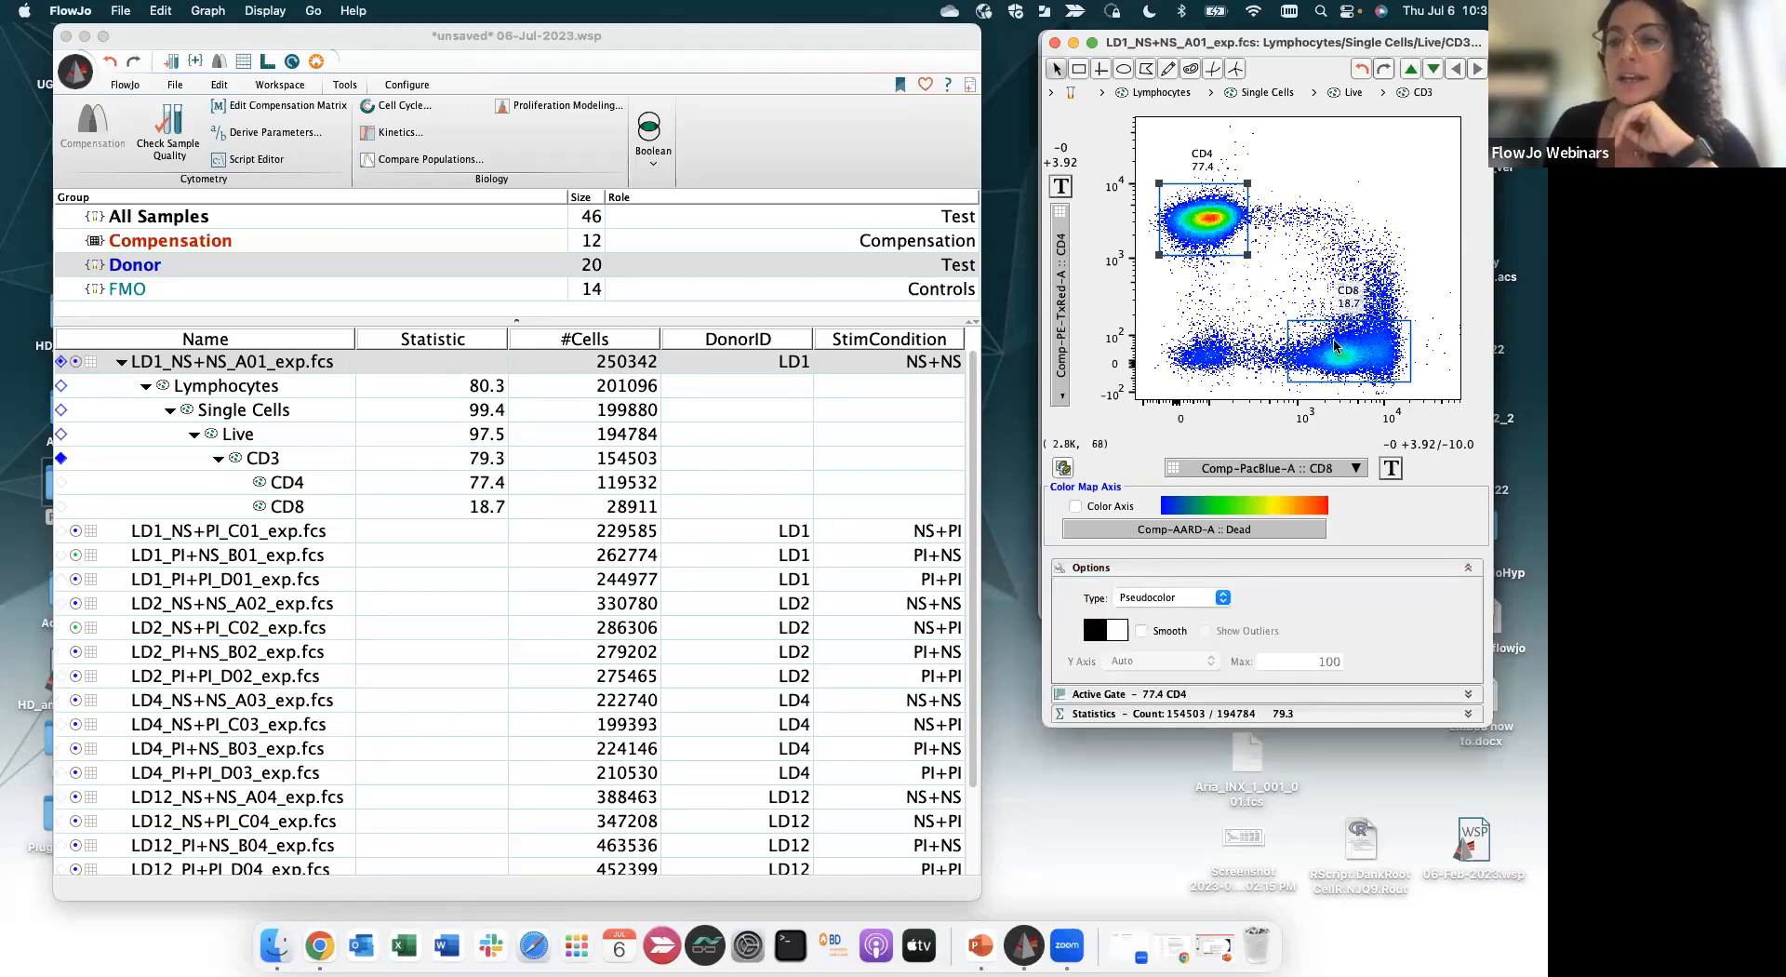
{"action": "left_click", "coordinate": [1226, 603]}
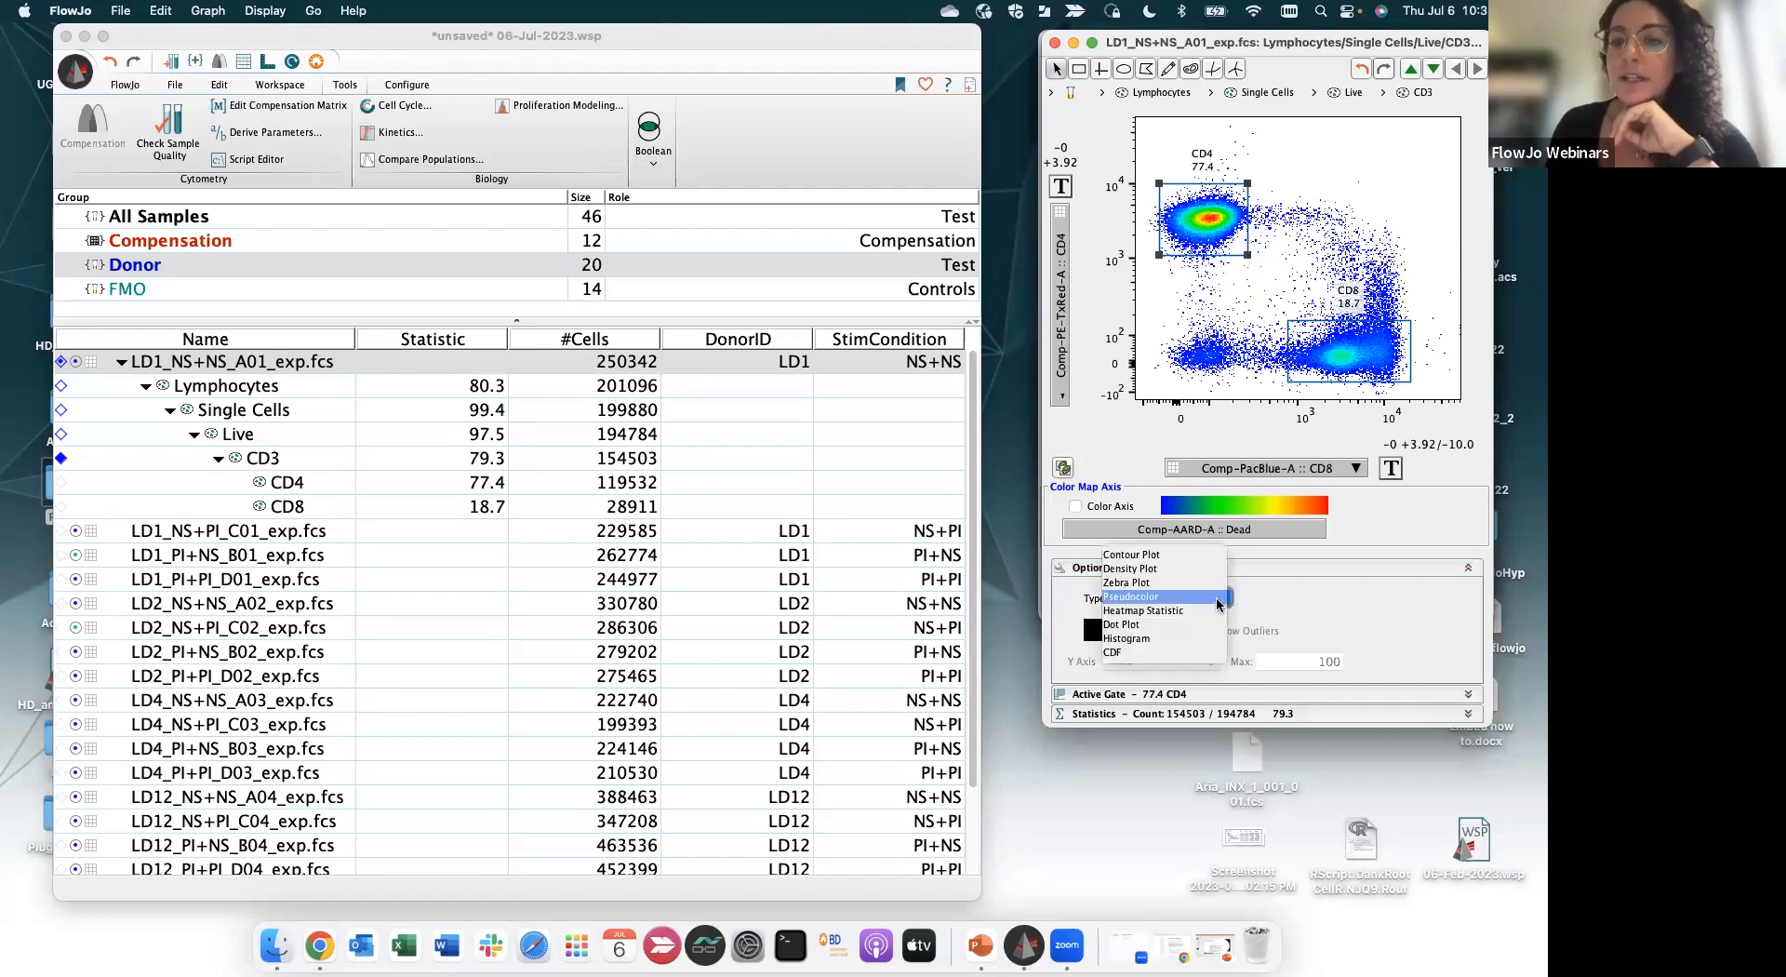
{"action": "left_click", "coordinate": [1200, 555]}
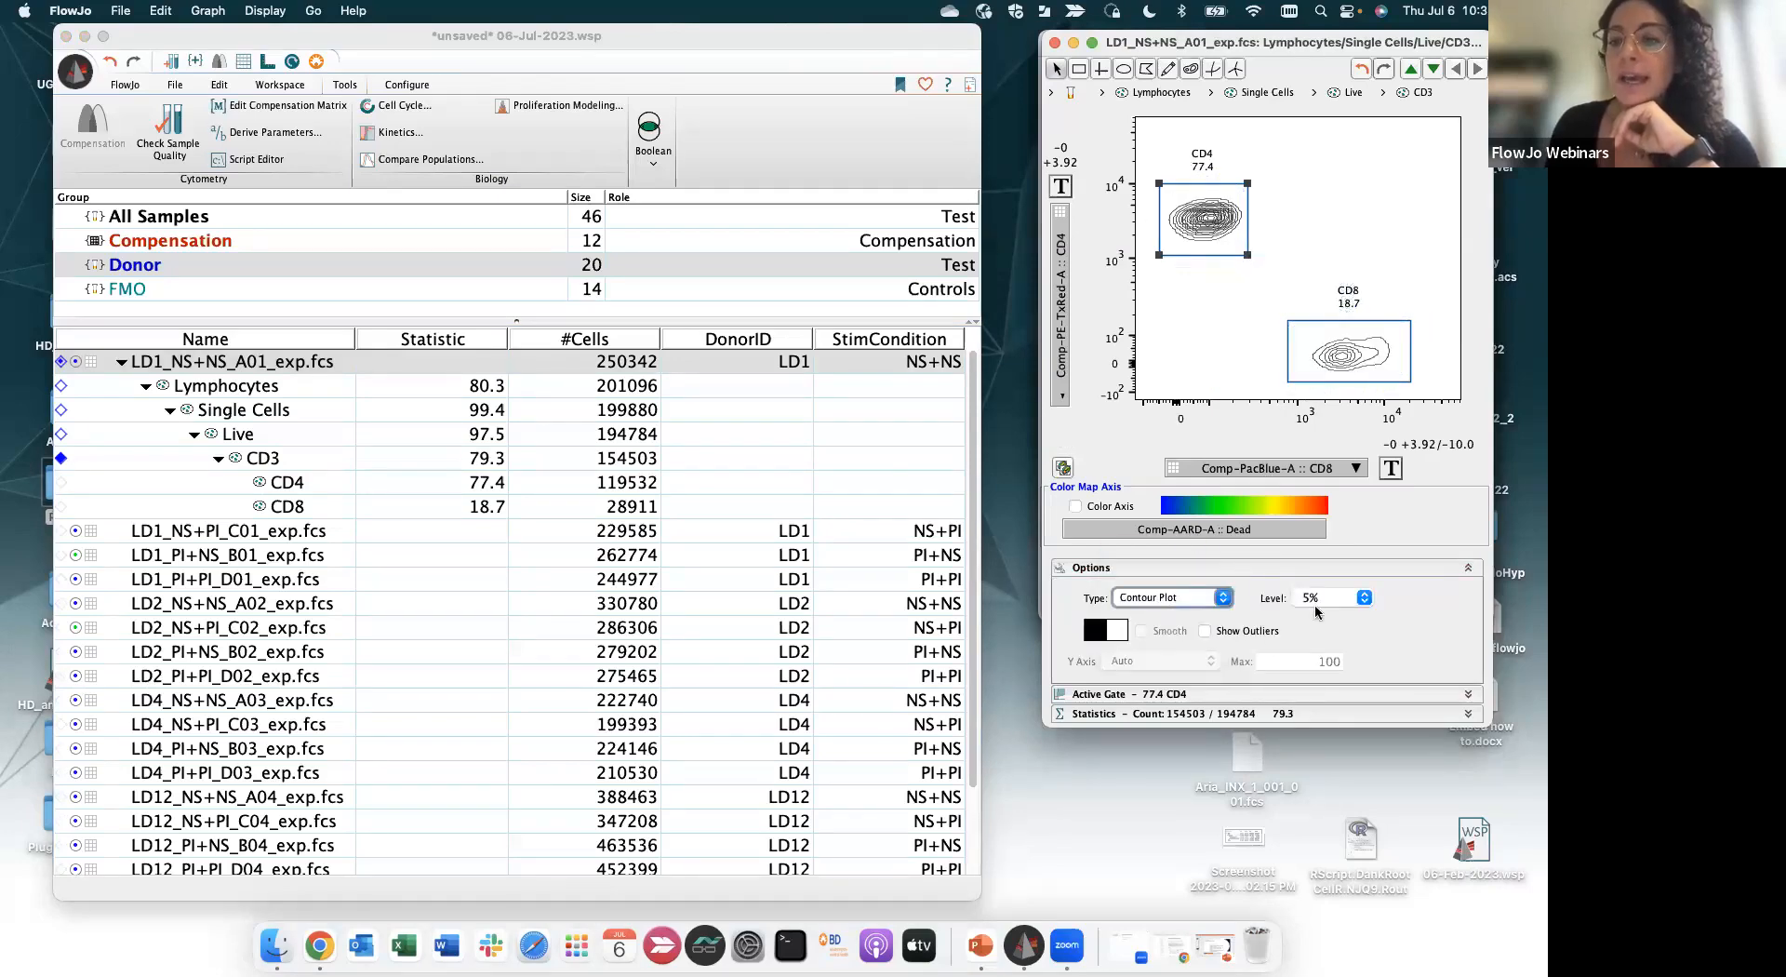
{"action": "left_click", "coordinate": [1233, 631]}
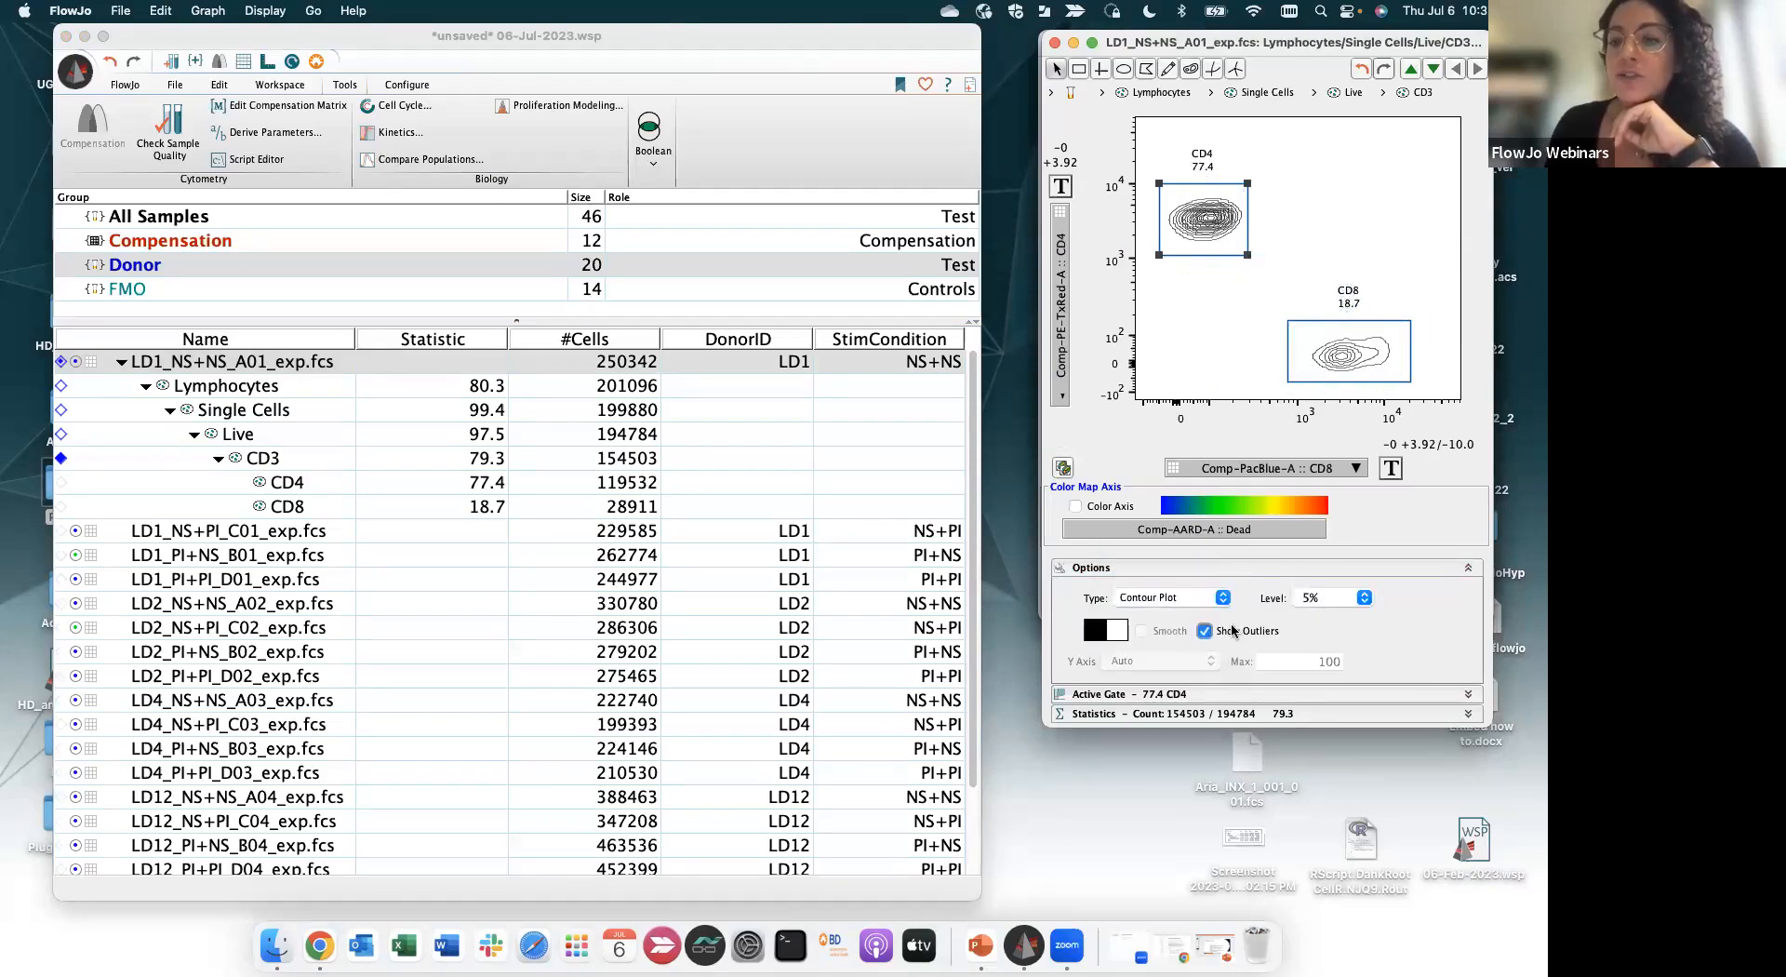
{"action": "left_click", "coordinate": [1363, 599]}
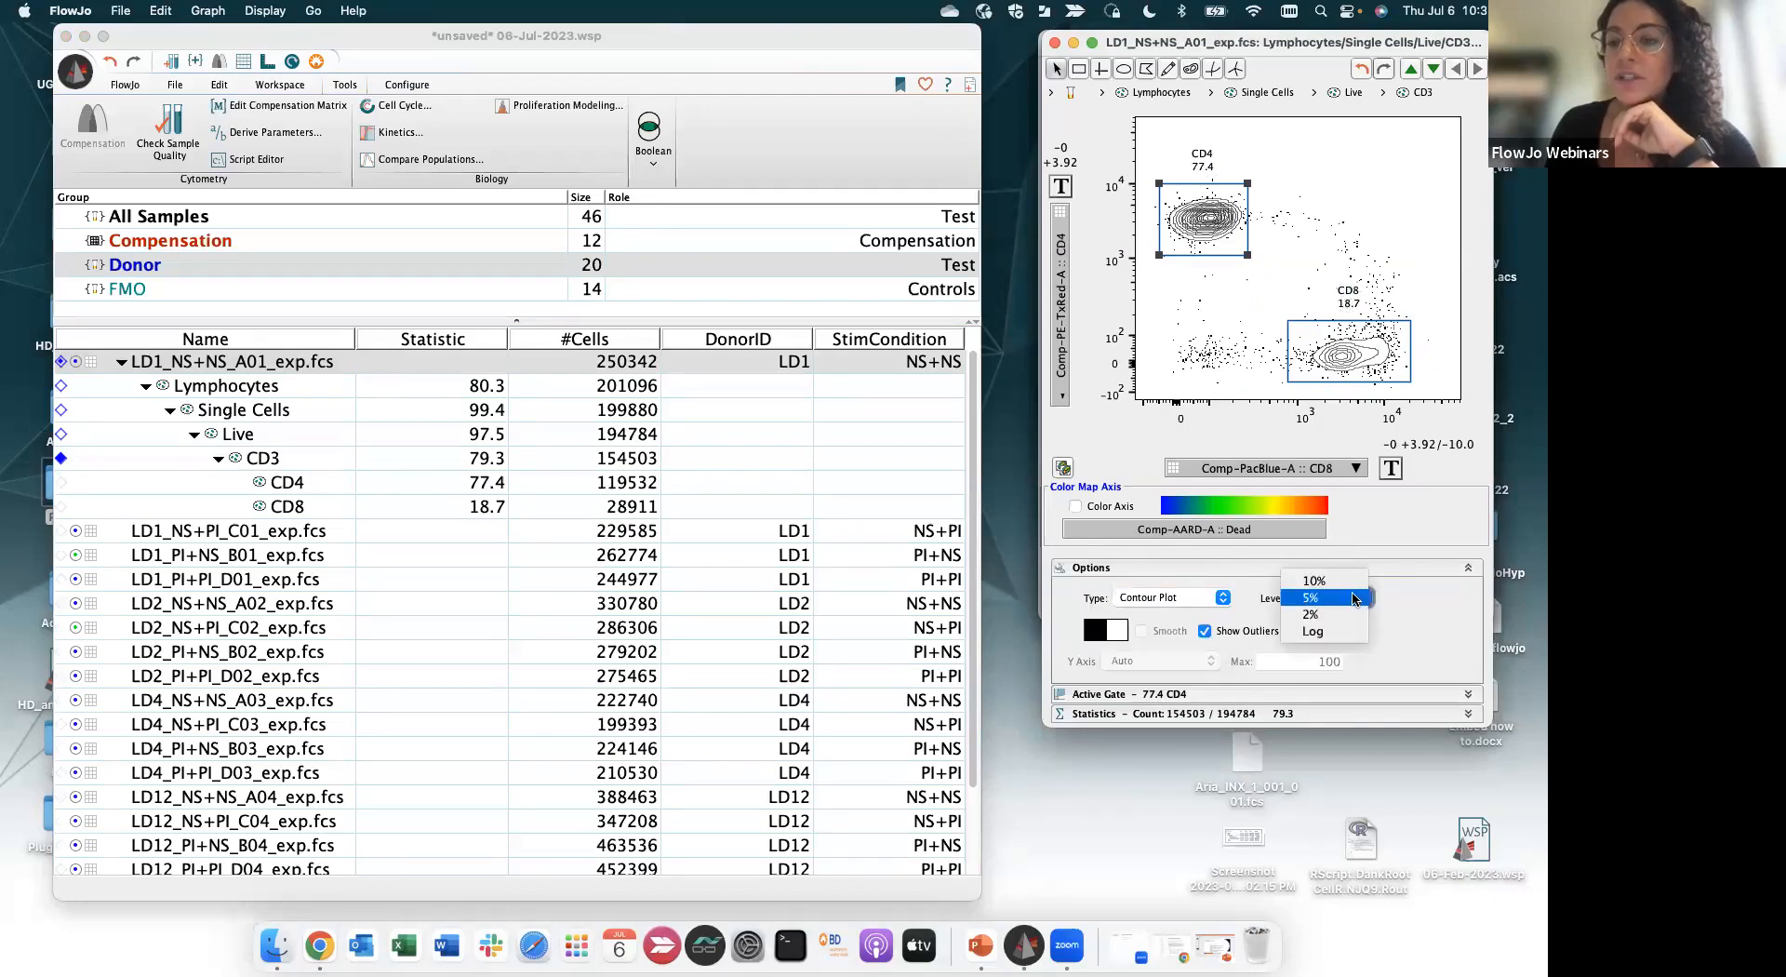
{"action": "left_click", "coordinate": [1354, 596]}
Change the CD4/CD8 plot type to Density Plot and turn on smoothing
{"action": "left_click", "coordinate": [1223, 598]}
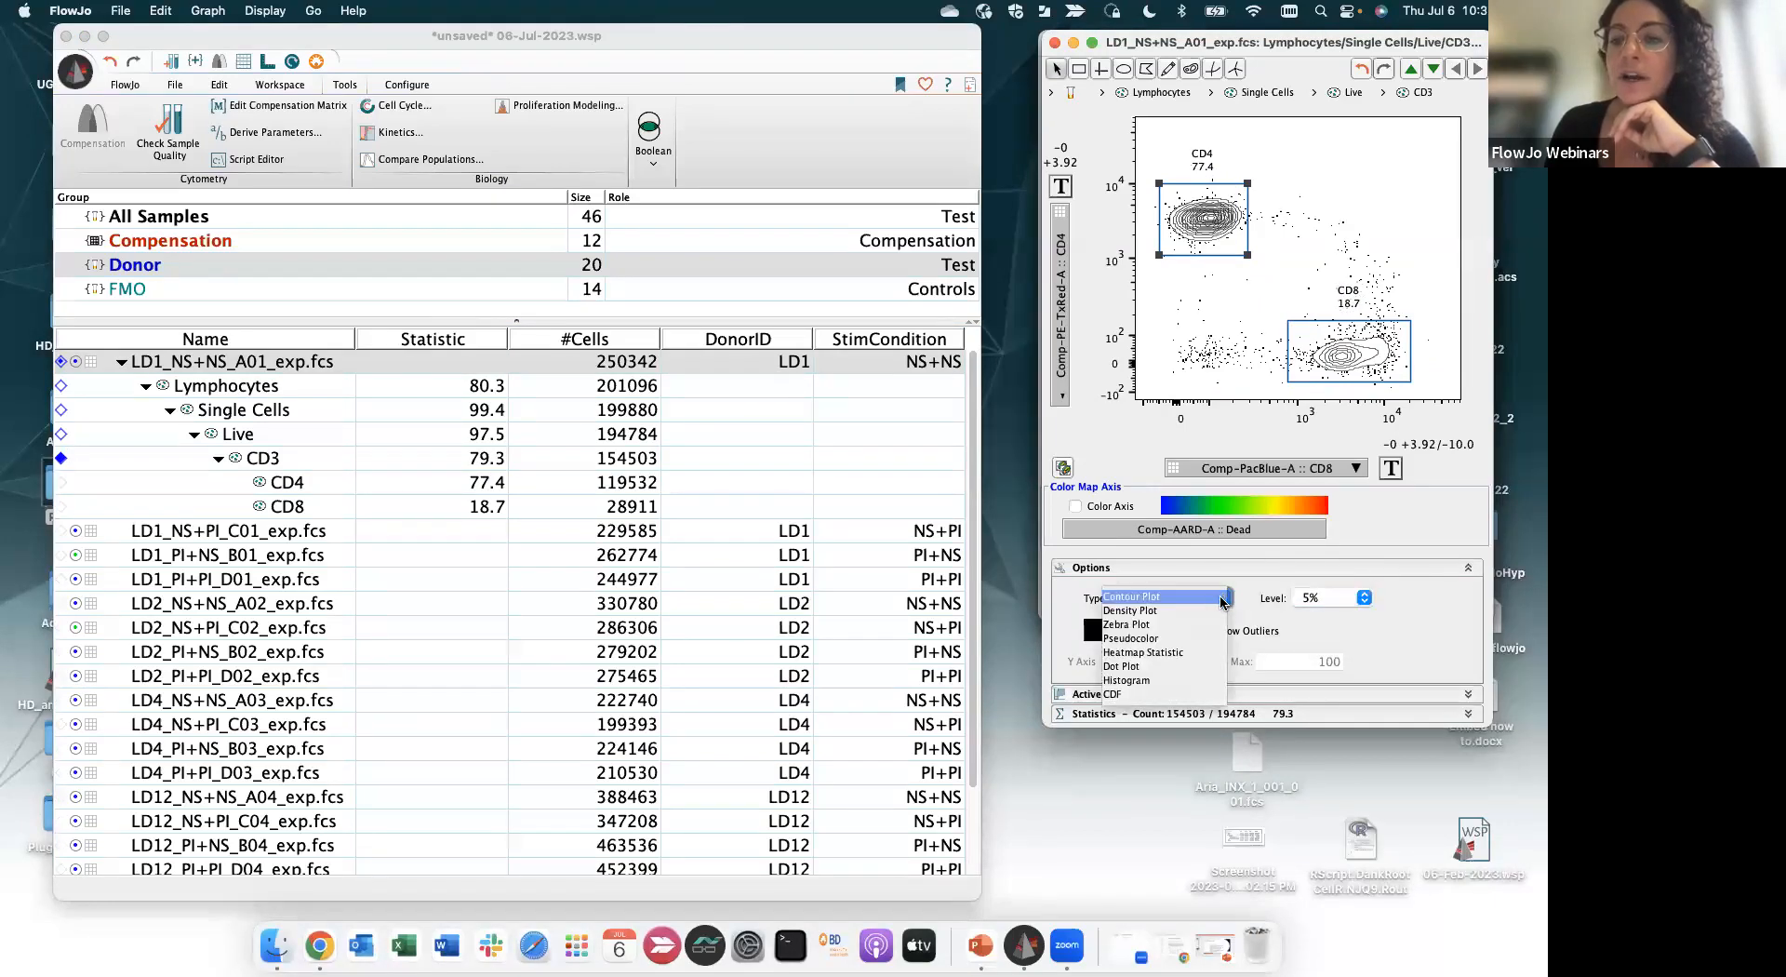
{"action": "left_click", "coordinate": [1202, 610]}
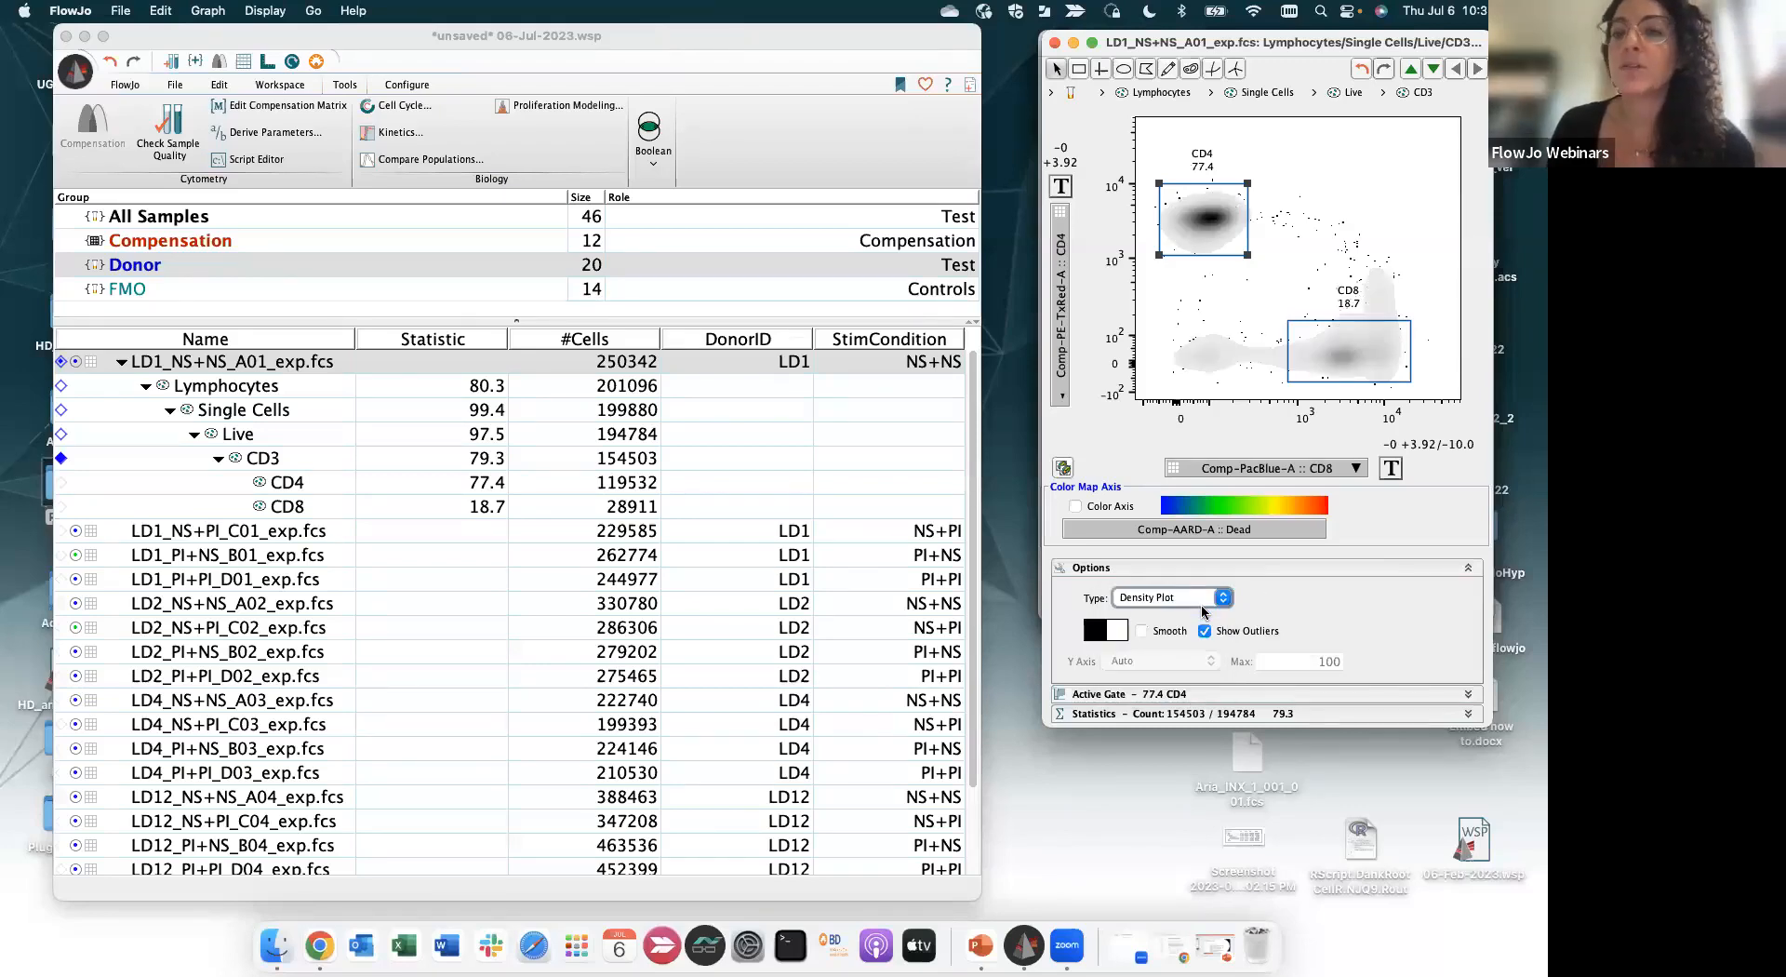
{"action": "left_click", "coordinate": [1142, 632]}
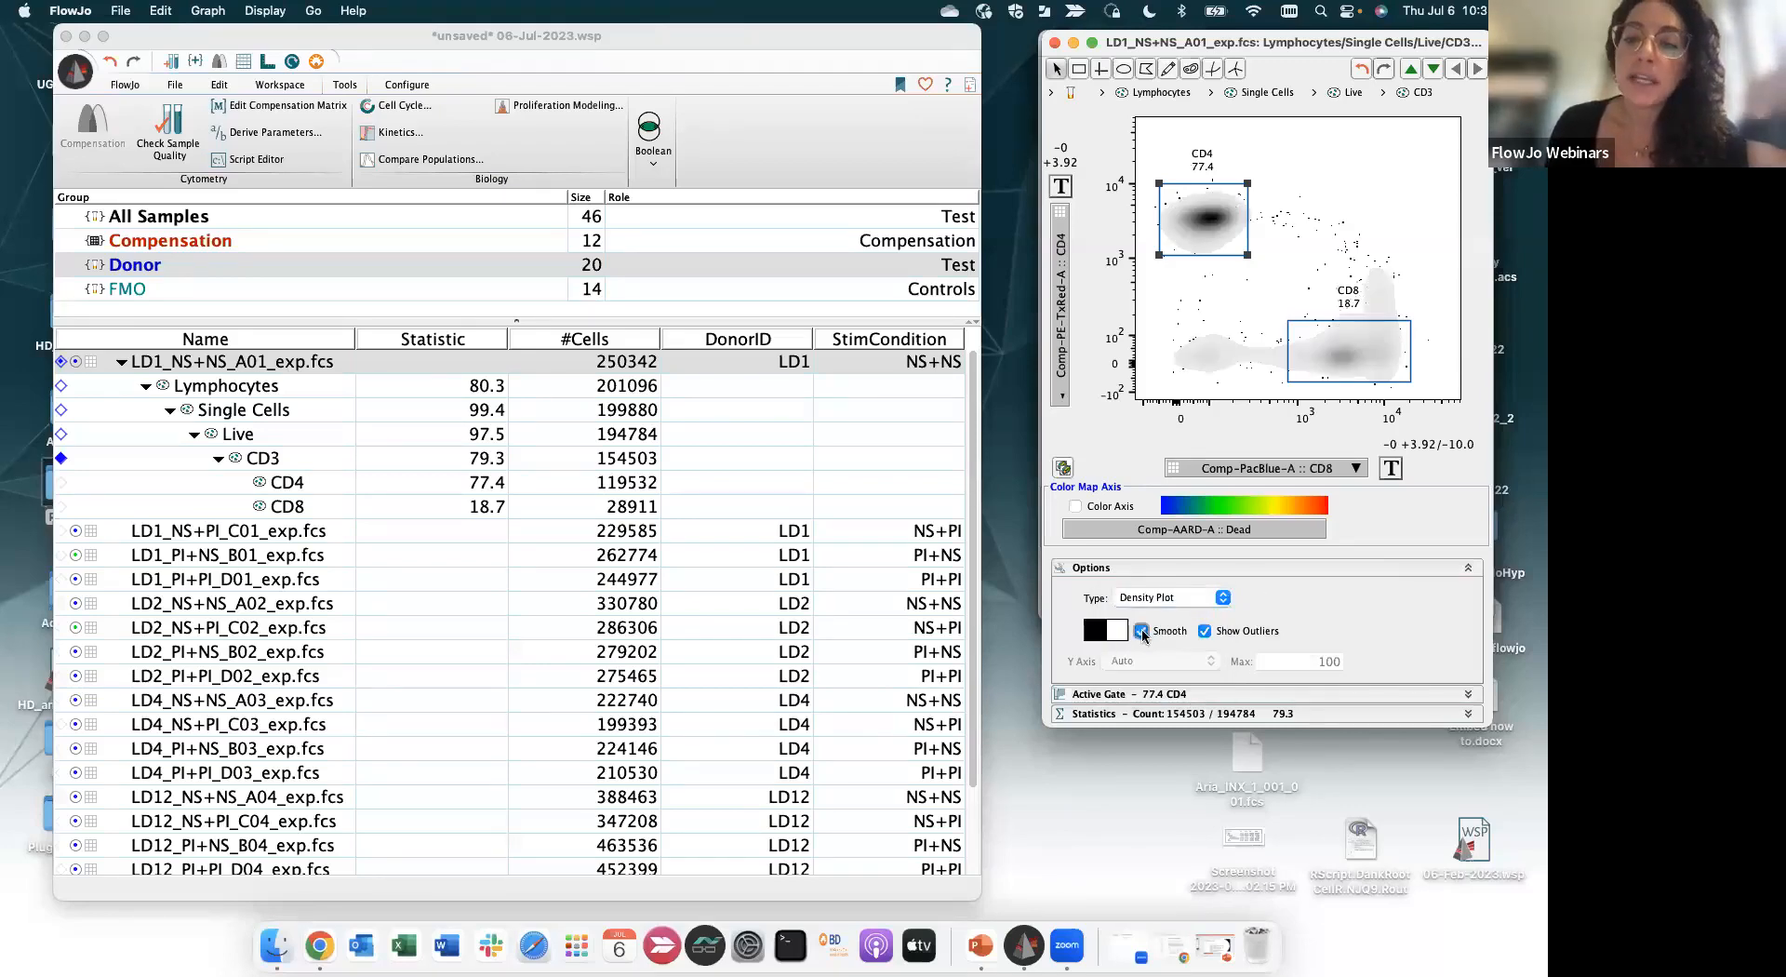
Try dark blue as the density plot's colour and restore it to black
{"action": "left_click", "coordinate": [1092, 632]}
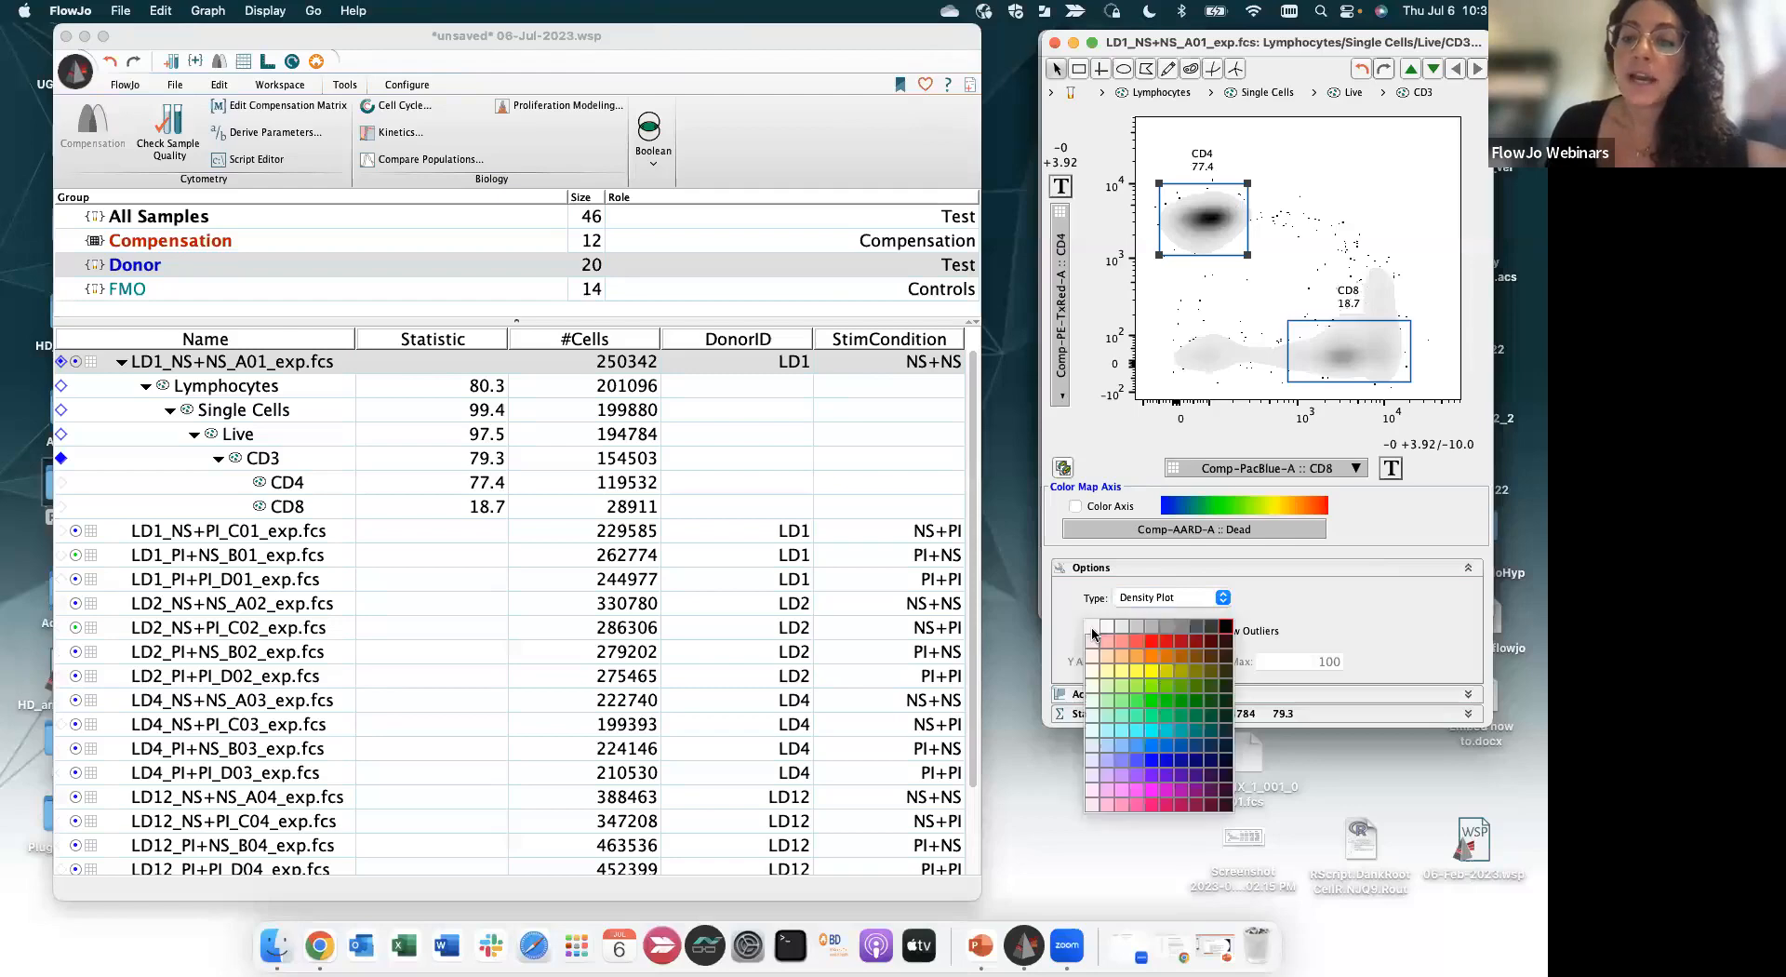
{"action": "left_click", "coordinate": [1193, 762]}
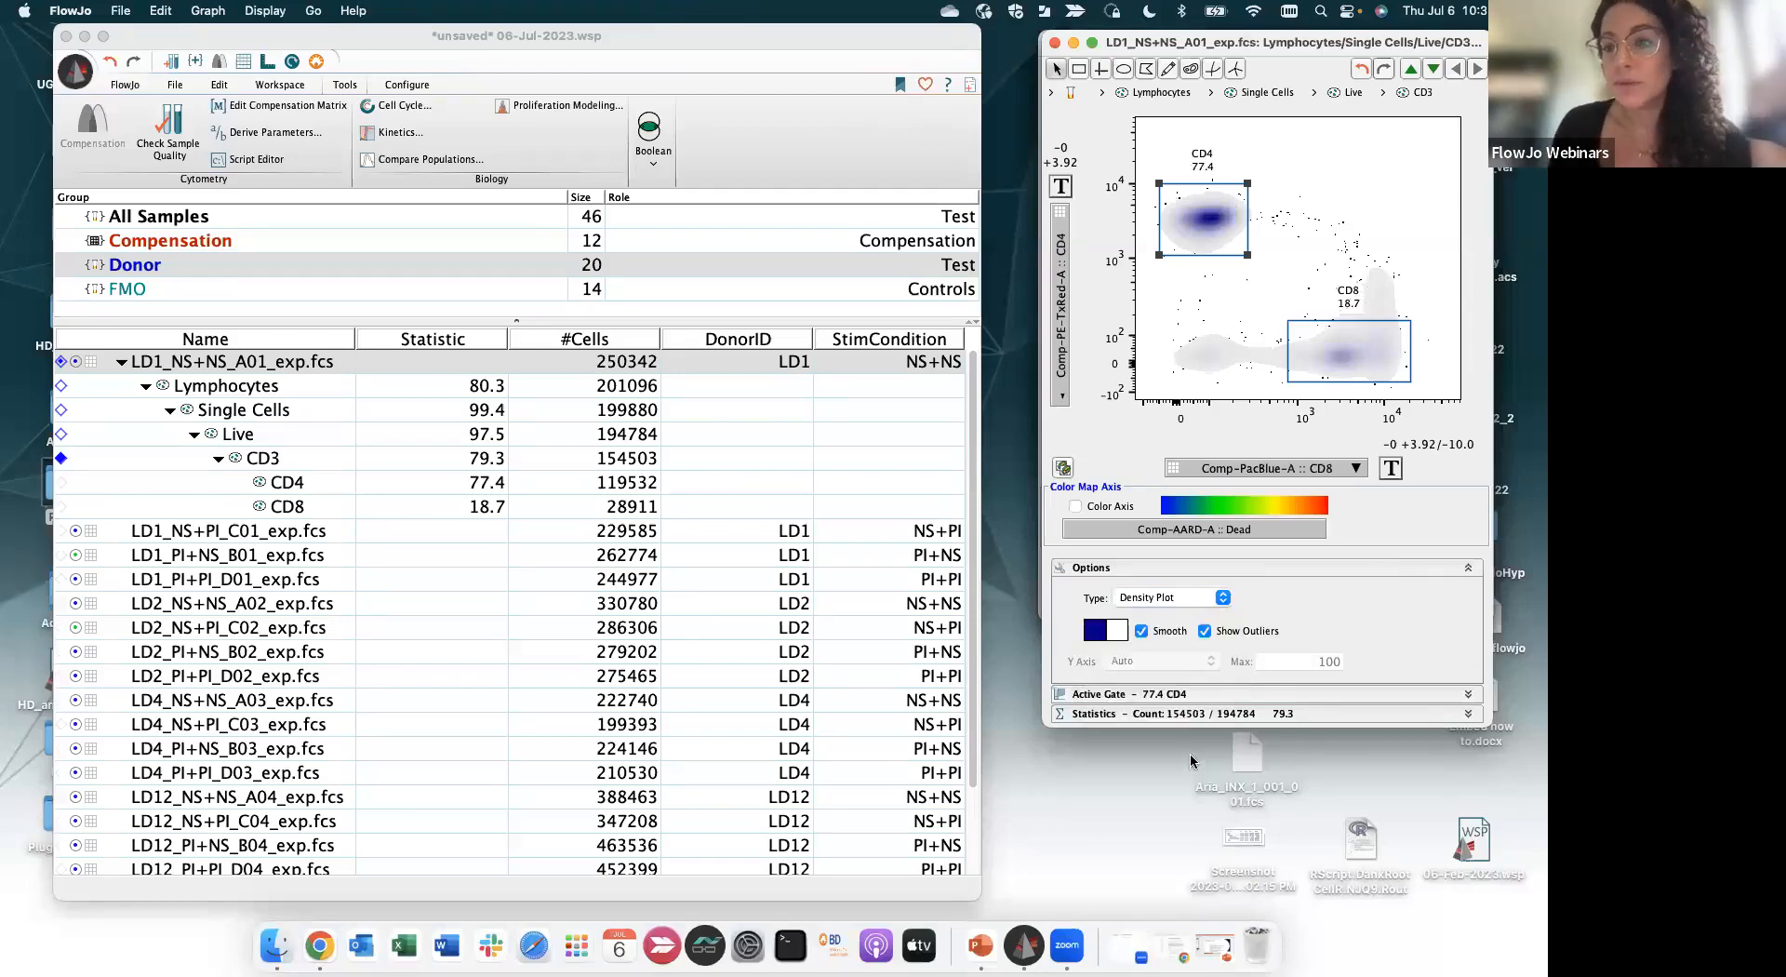
{"action": "left_click", "coordinate": [1092, 632]}
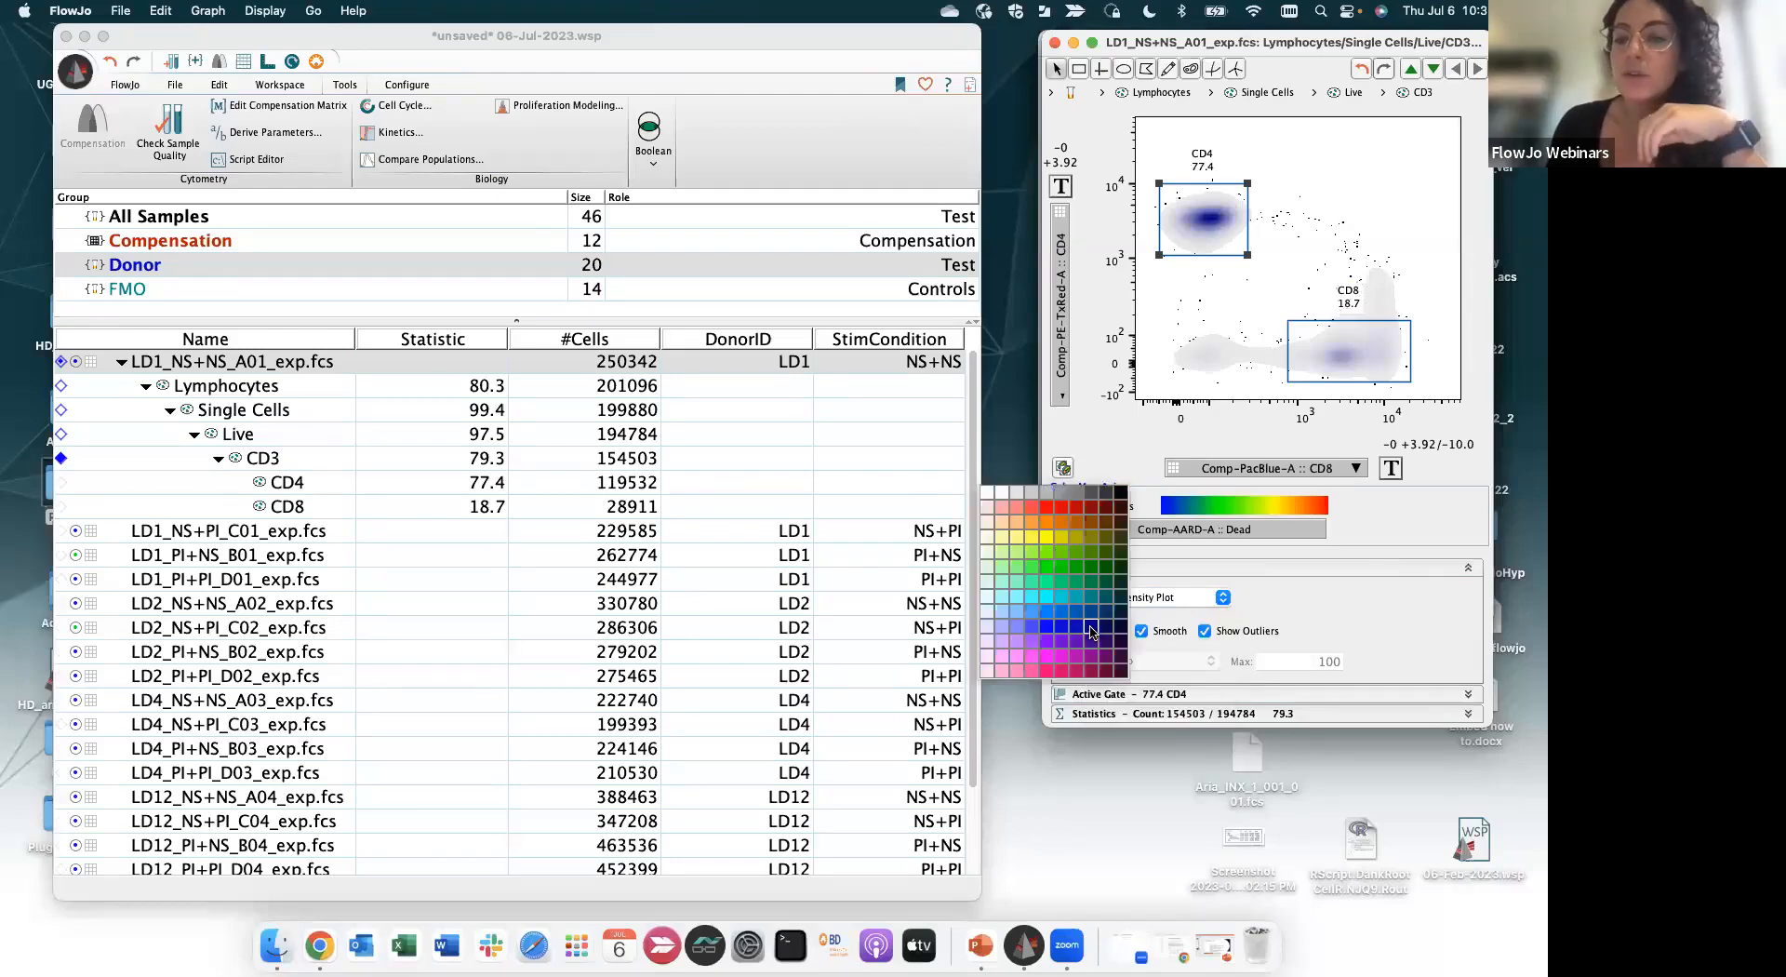
{"action": "left_click", "coordinate": [1119, 491]}
Change the CD4/CD8 plot type to Dot Plot
{"action": "left_click", "coordinate": [1206, 599]}
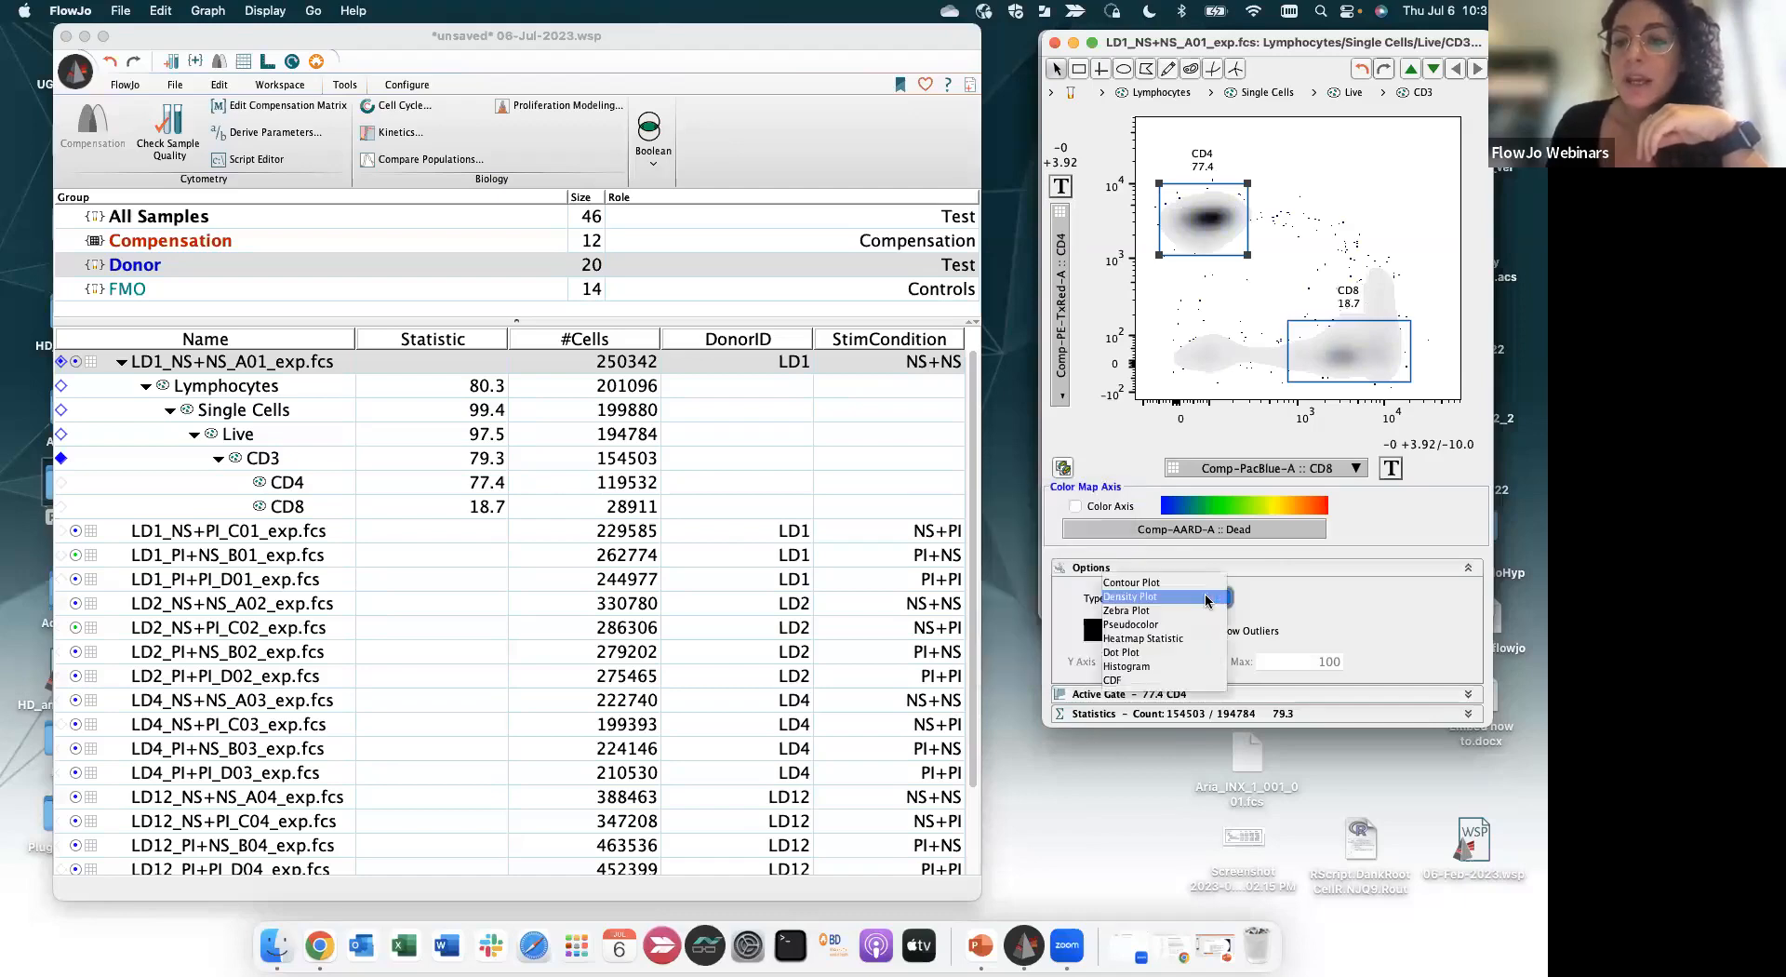
{"action": "left_click", "coordinate": [1207, 653]}
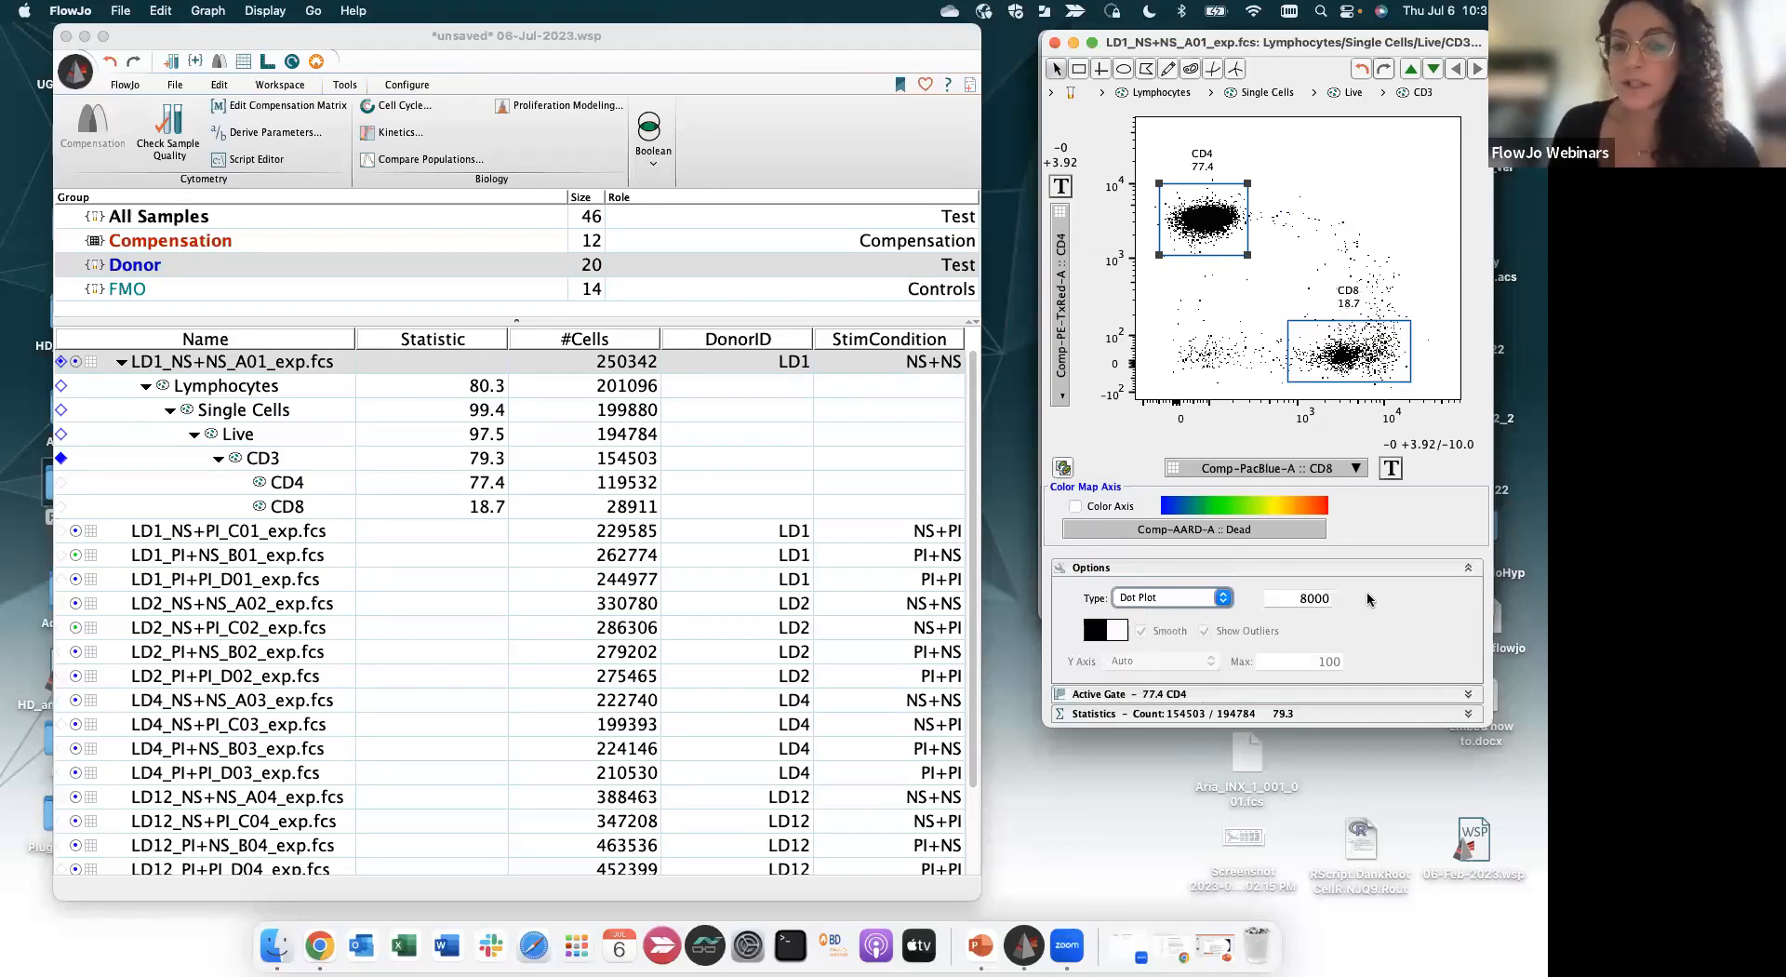
Change the CD3 population's CD4/CD8 plot type to Histogram
{"action": "double_click", "coordinate": [1307, 595]}
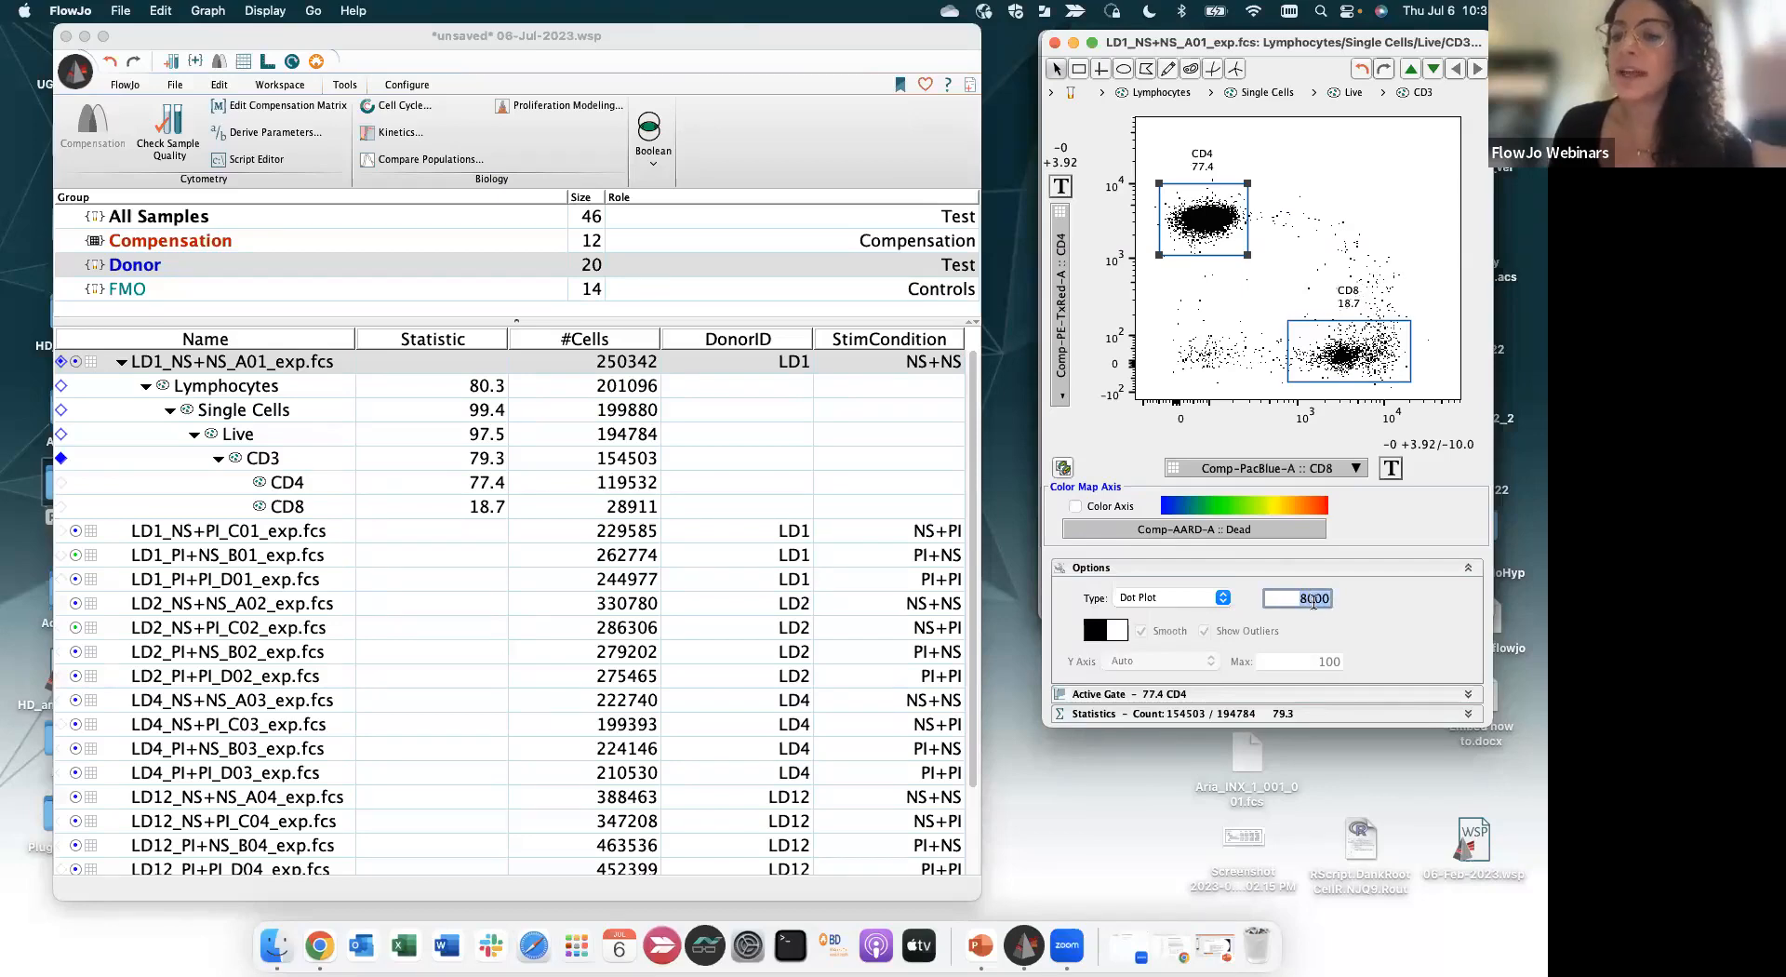
{"action": "left_click", "coordinate": [1222, 598]}
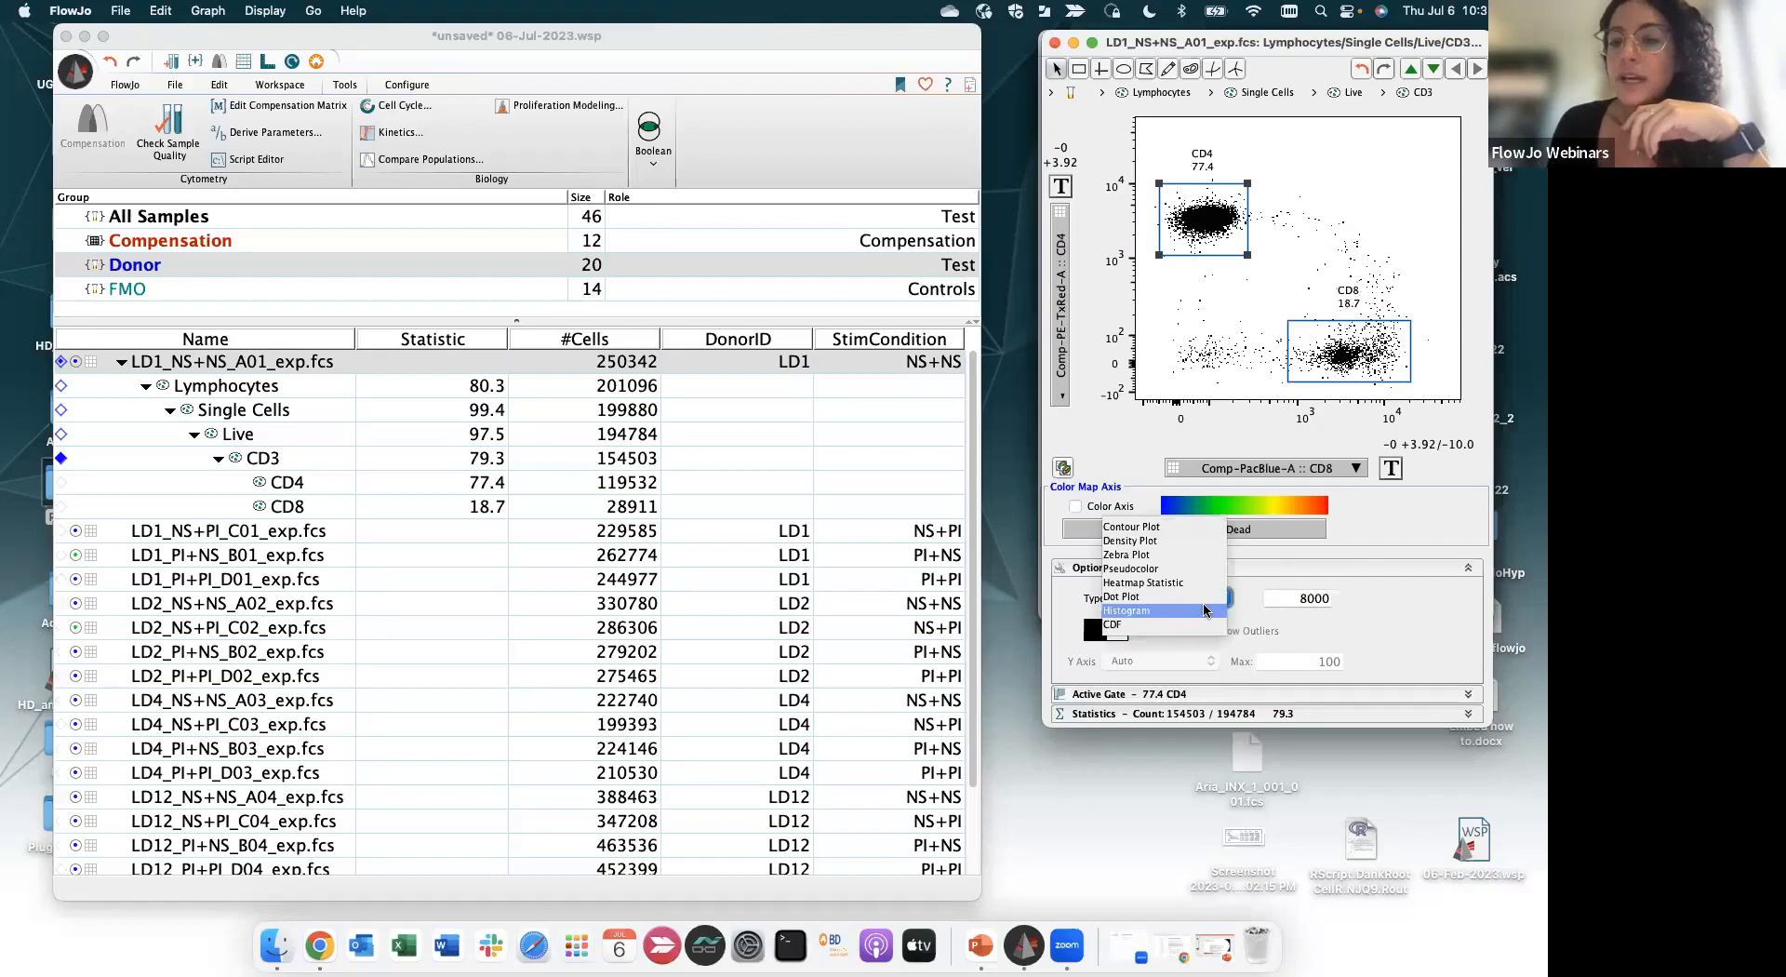
{"action": "left_click", "coordinate": [1208, 611]}
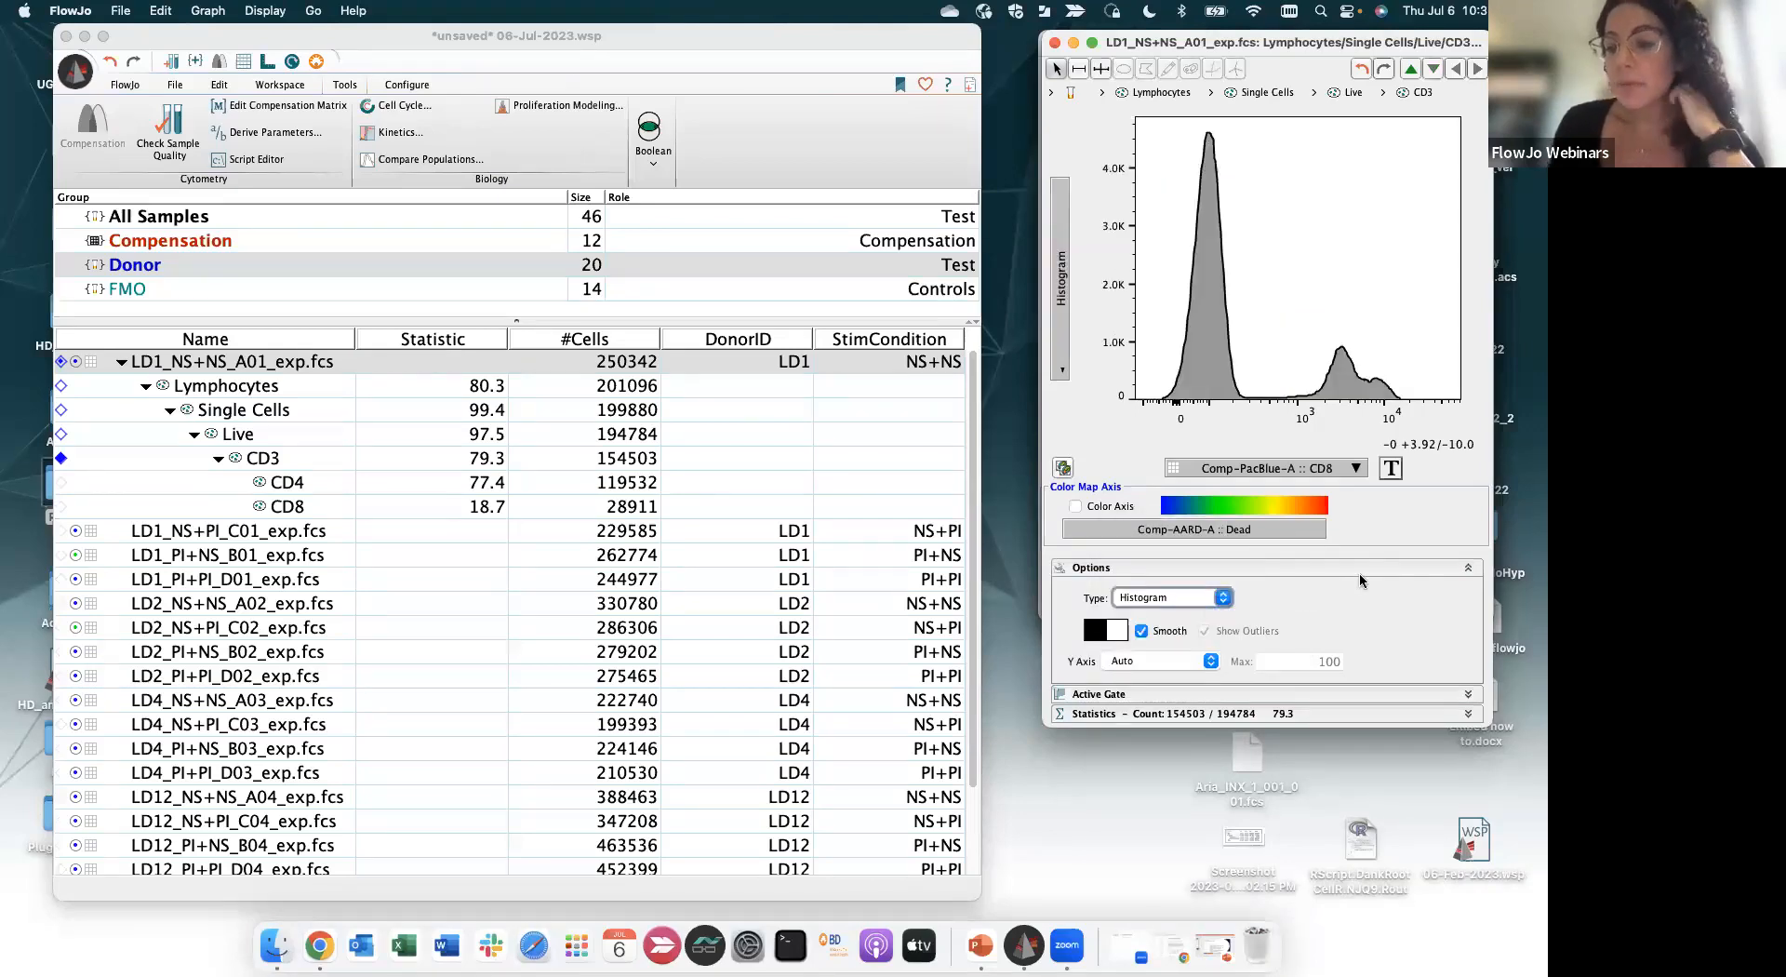
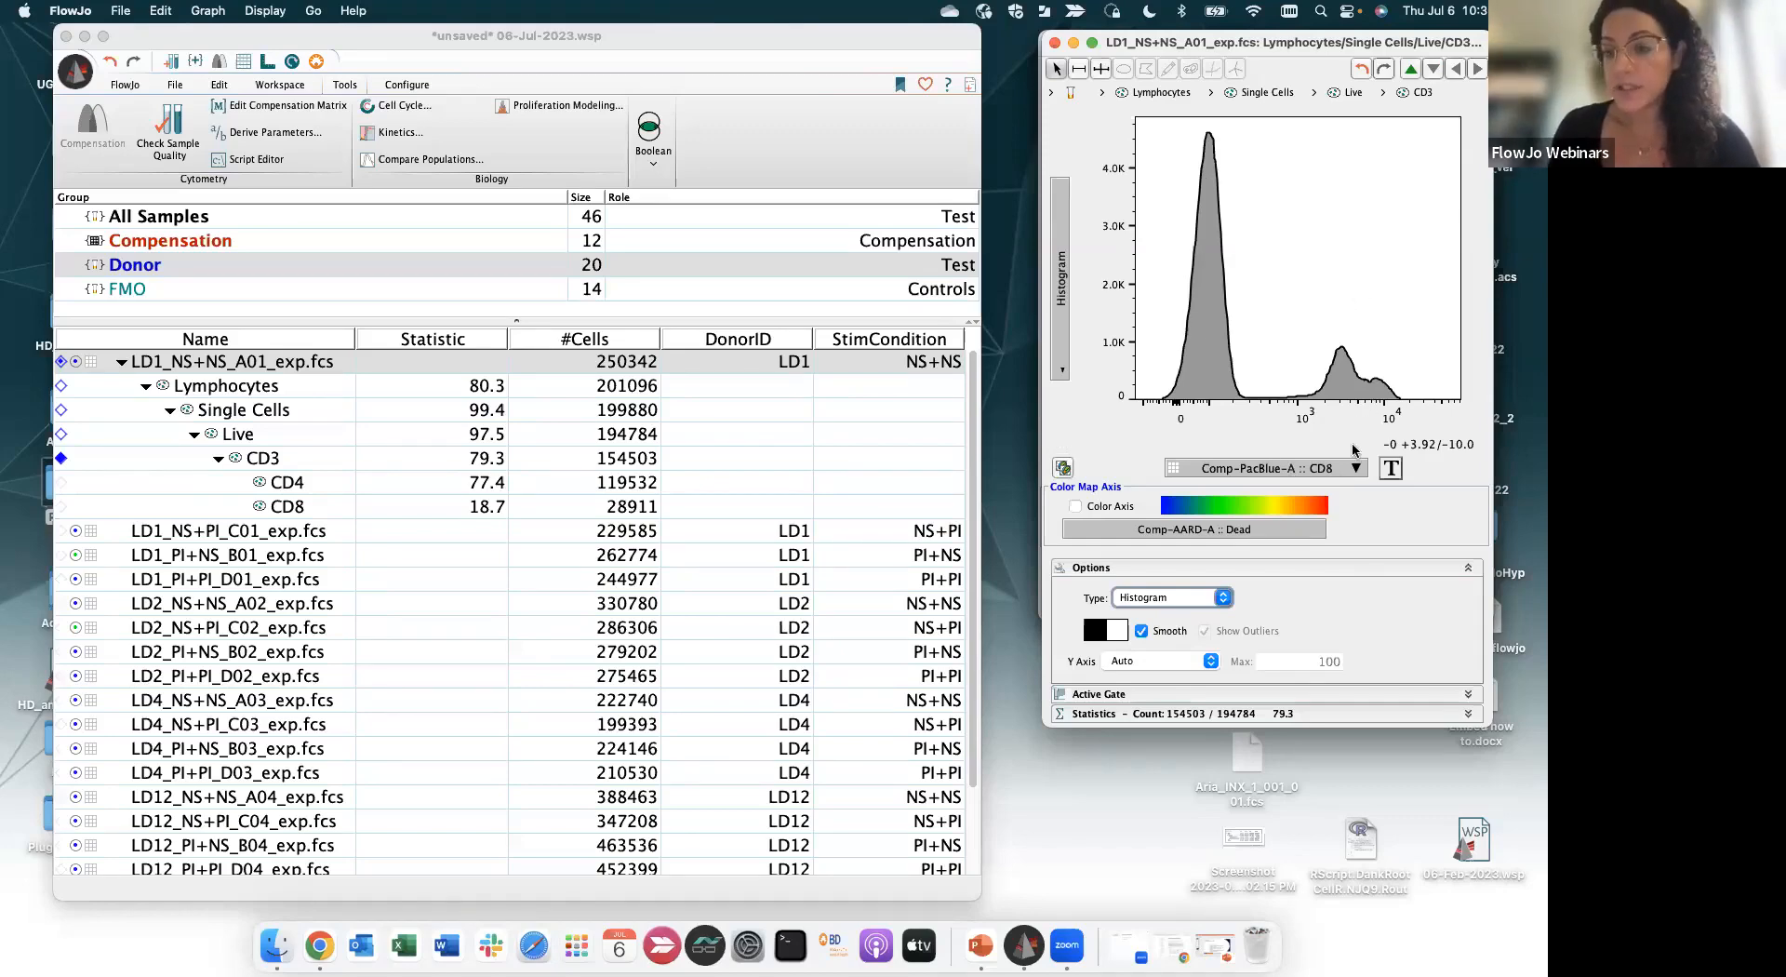
Change the plot type to Zebra Plot
{"action": "left_click", "coordinate": [1332, 468]}
{"action": "left_click", "coordinate": [1223, 600]}
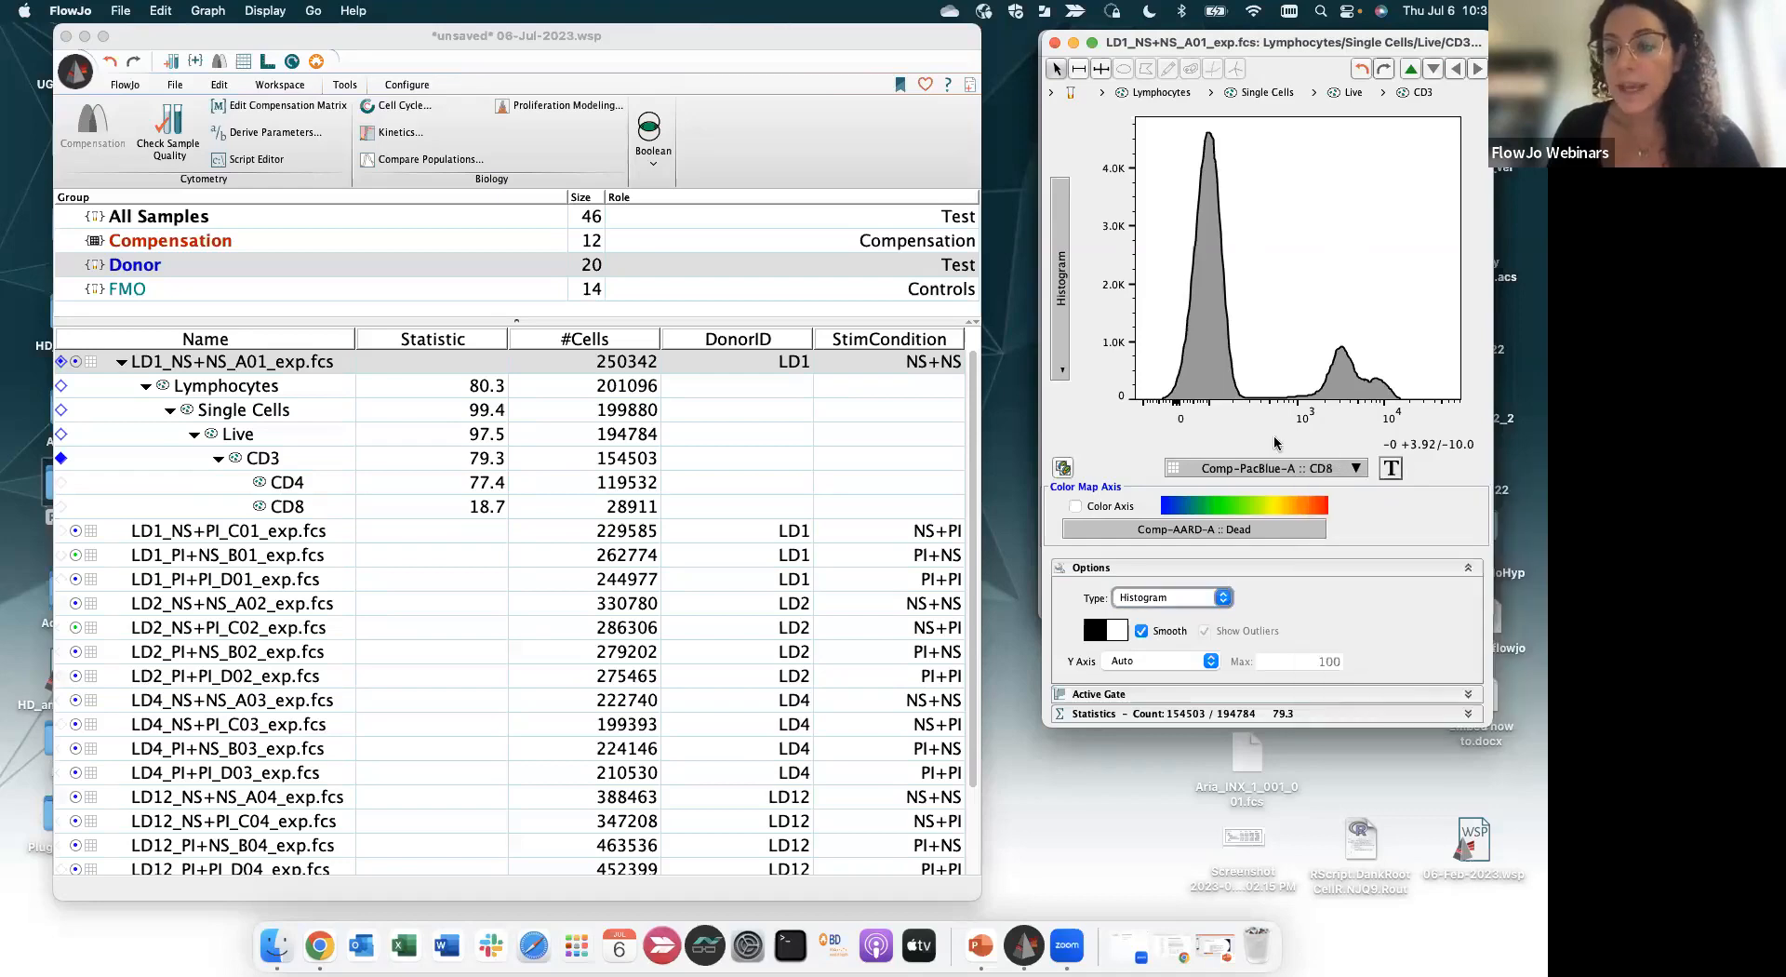
{"action": "left_click", "coordinate": [1223, 600]}
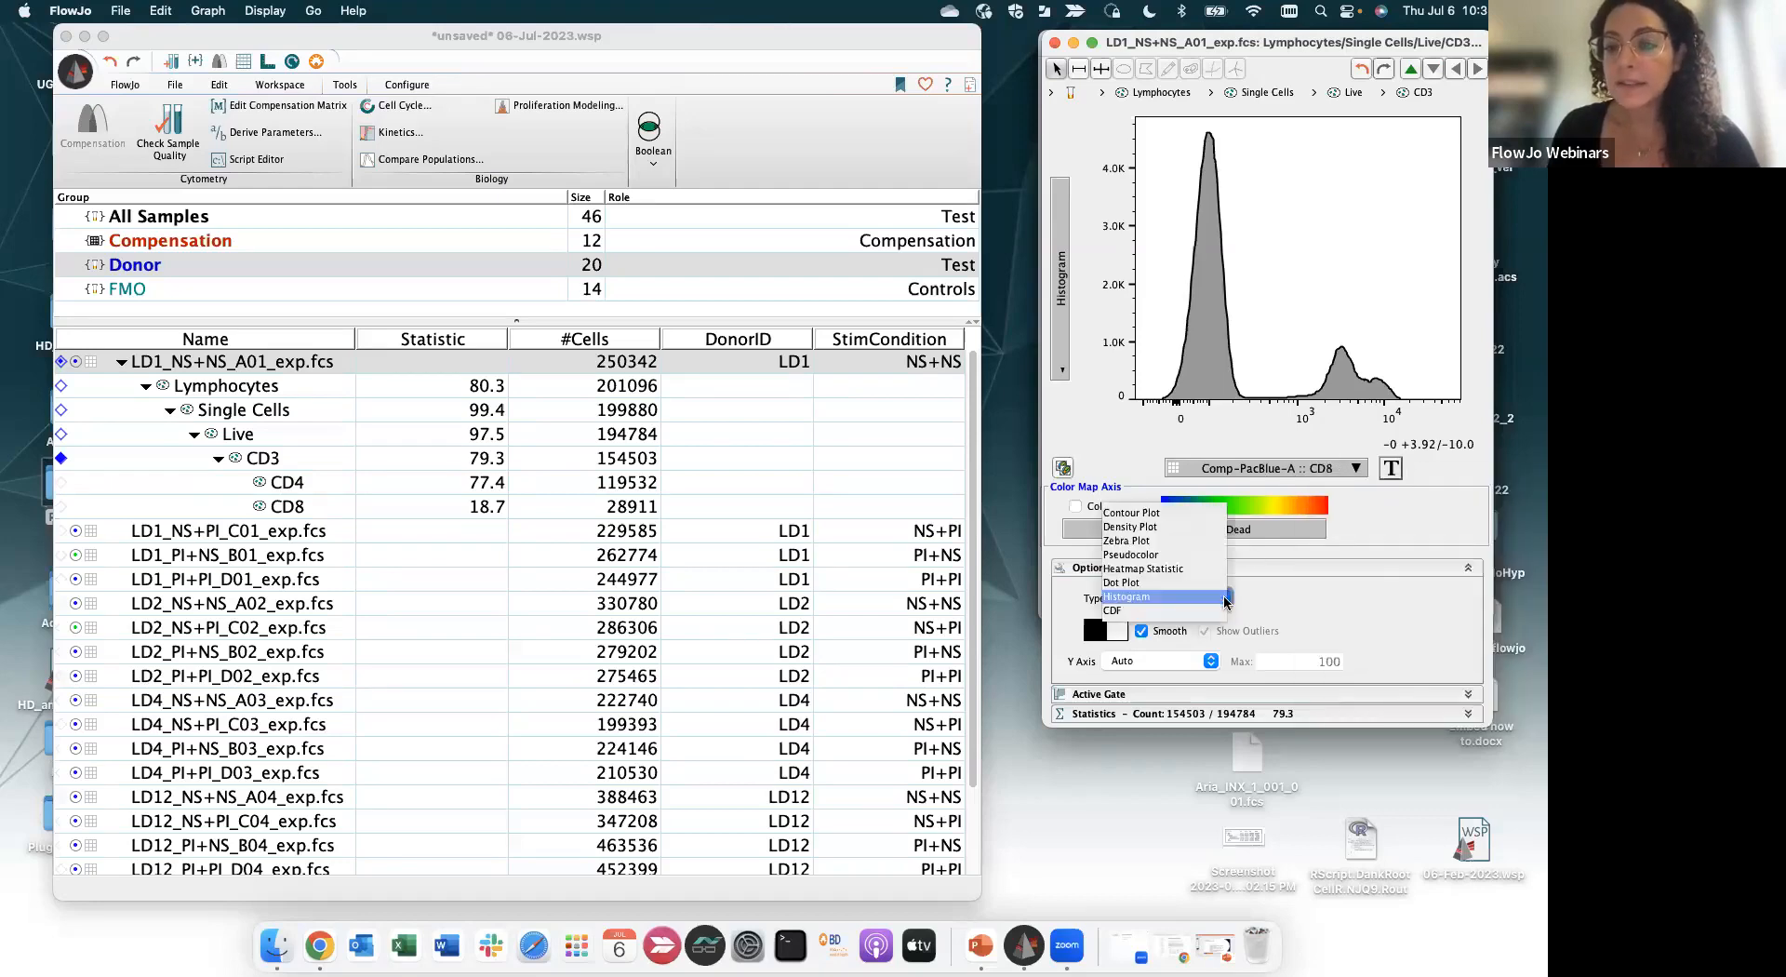
{"action": "left_click", "coordinate": [1197, 544]}
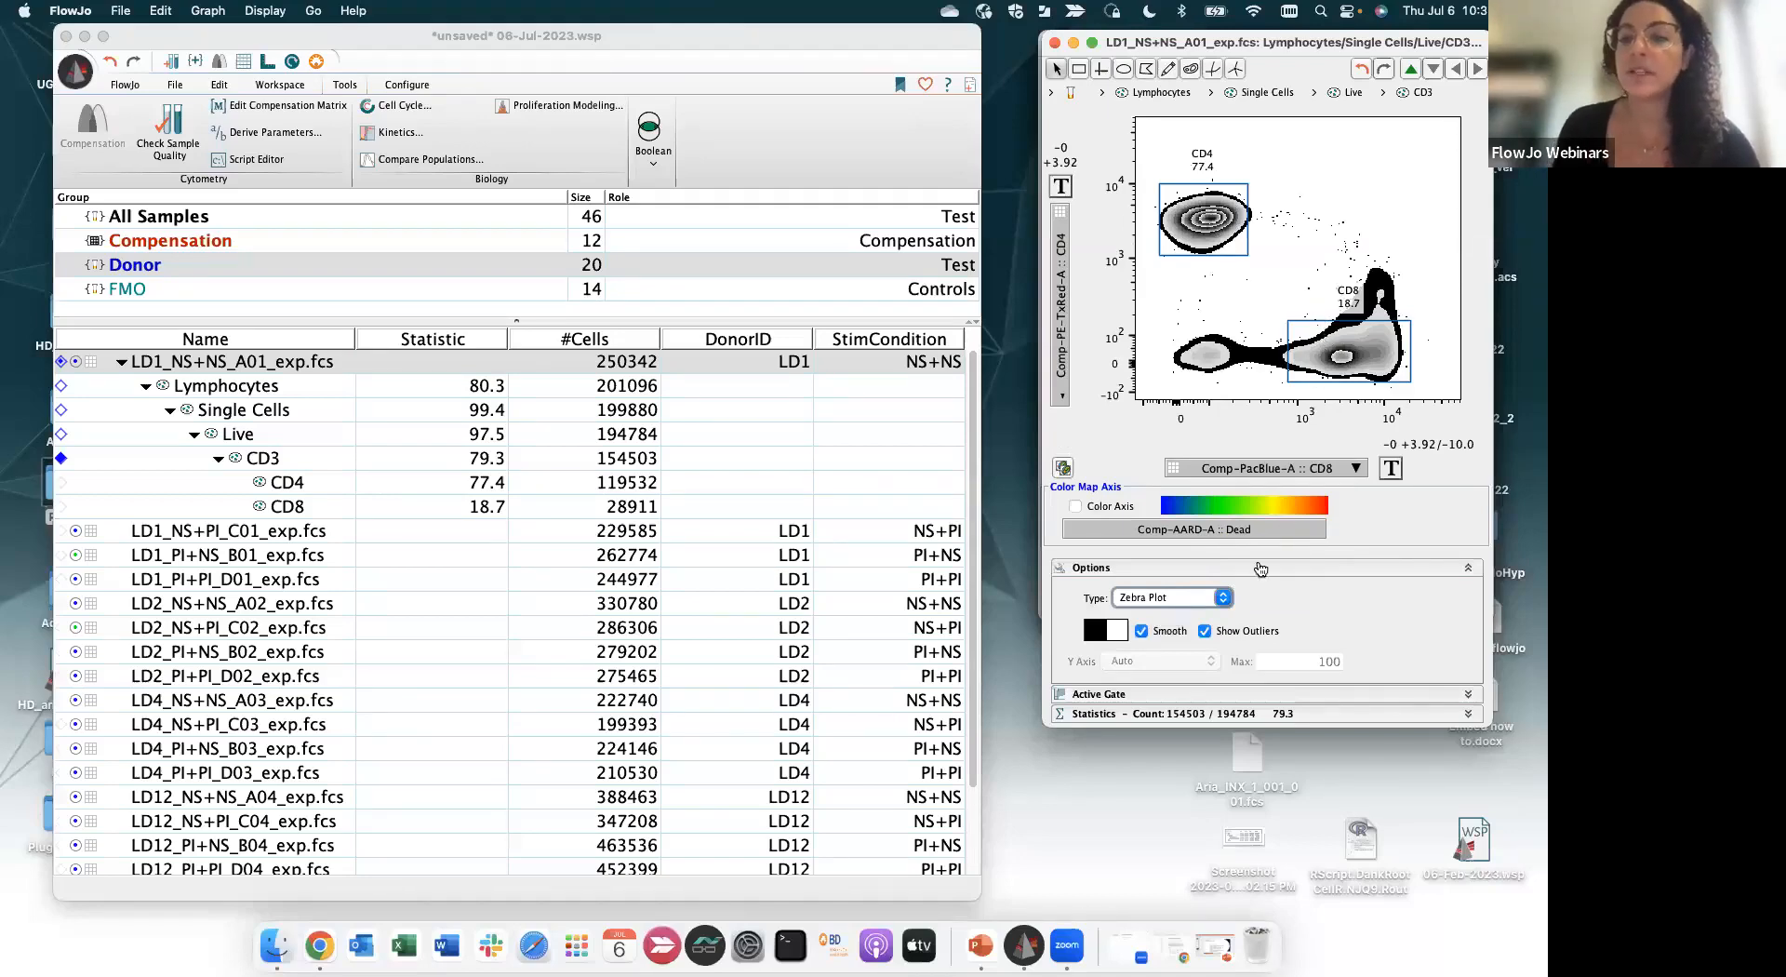
Change the CD4/CD8 plot type to Pseudocolor with smoothing turned off, and collapse the plot options
{"action": "left_click", "coordinate": [1225, 598]}
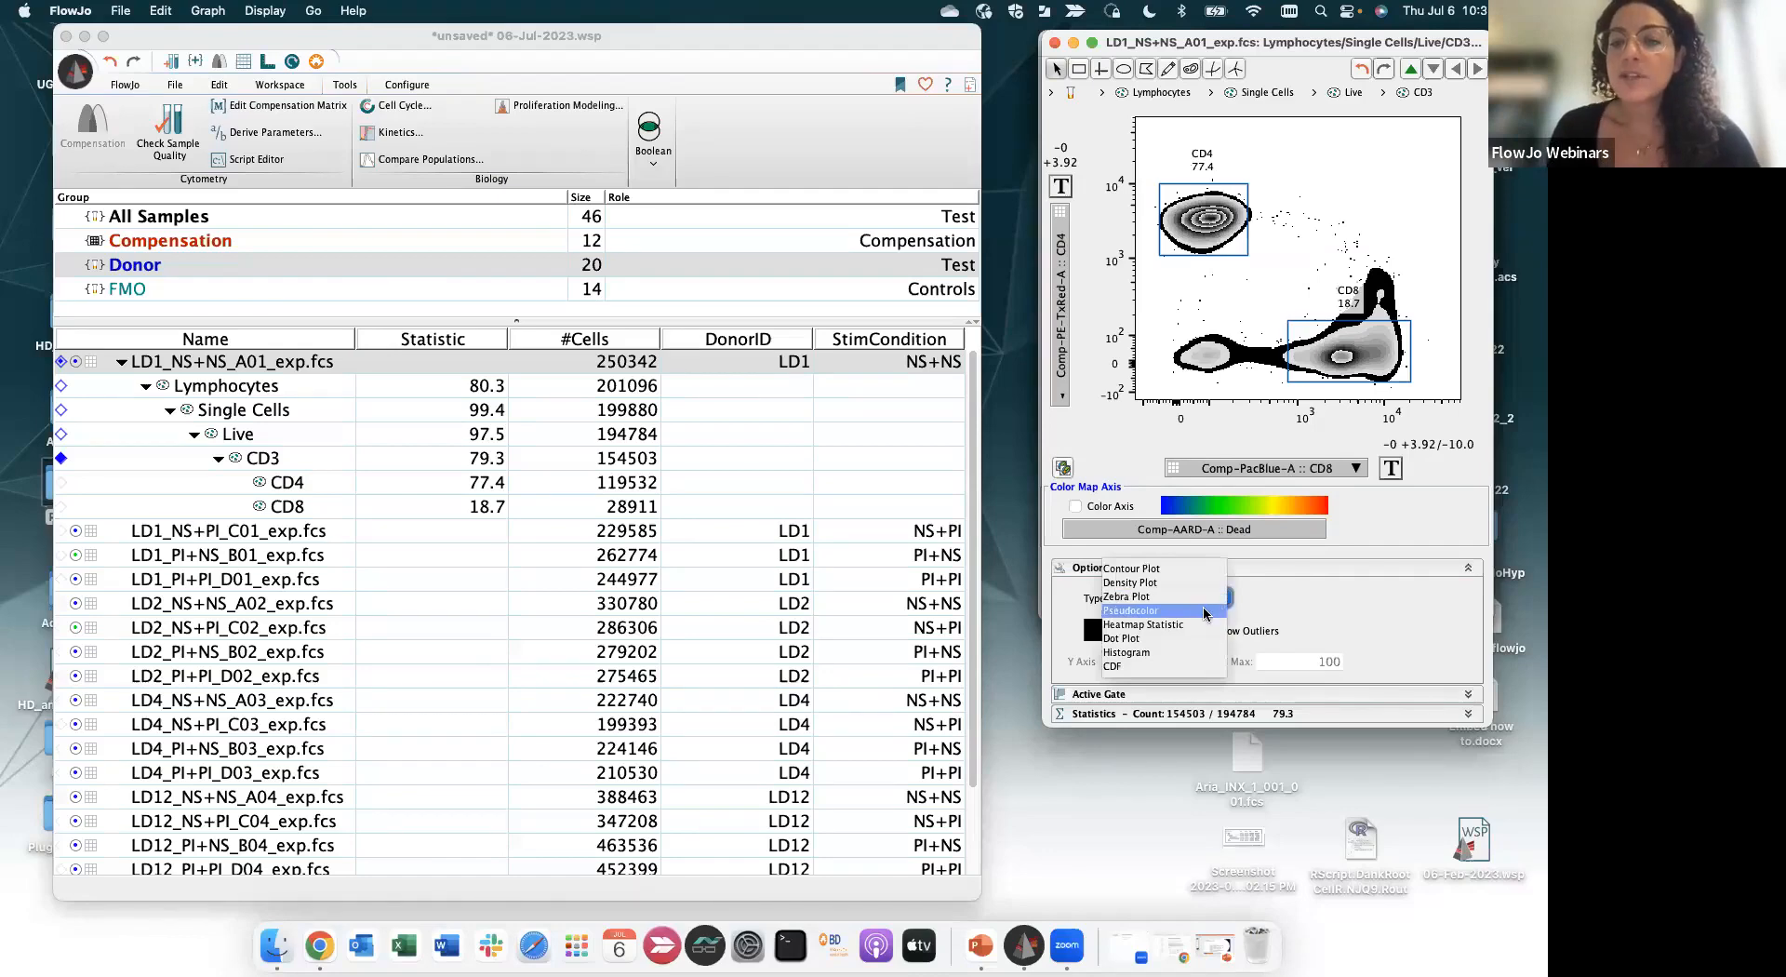
{"action": "left_click", "coordinate": [1203, 610]}
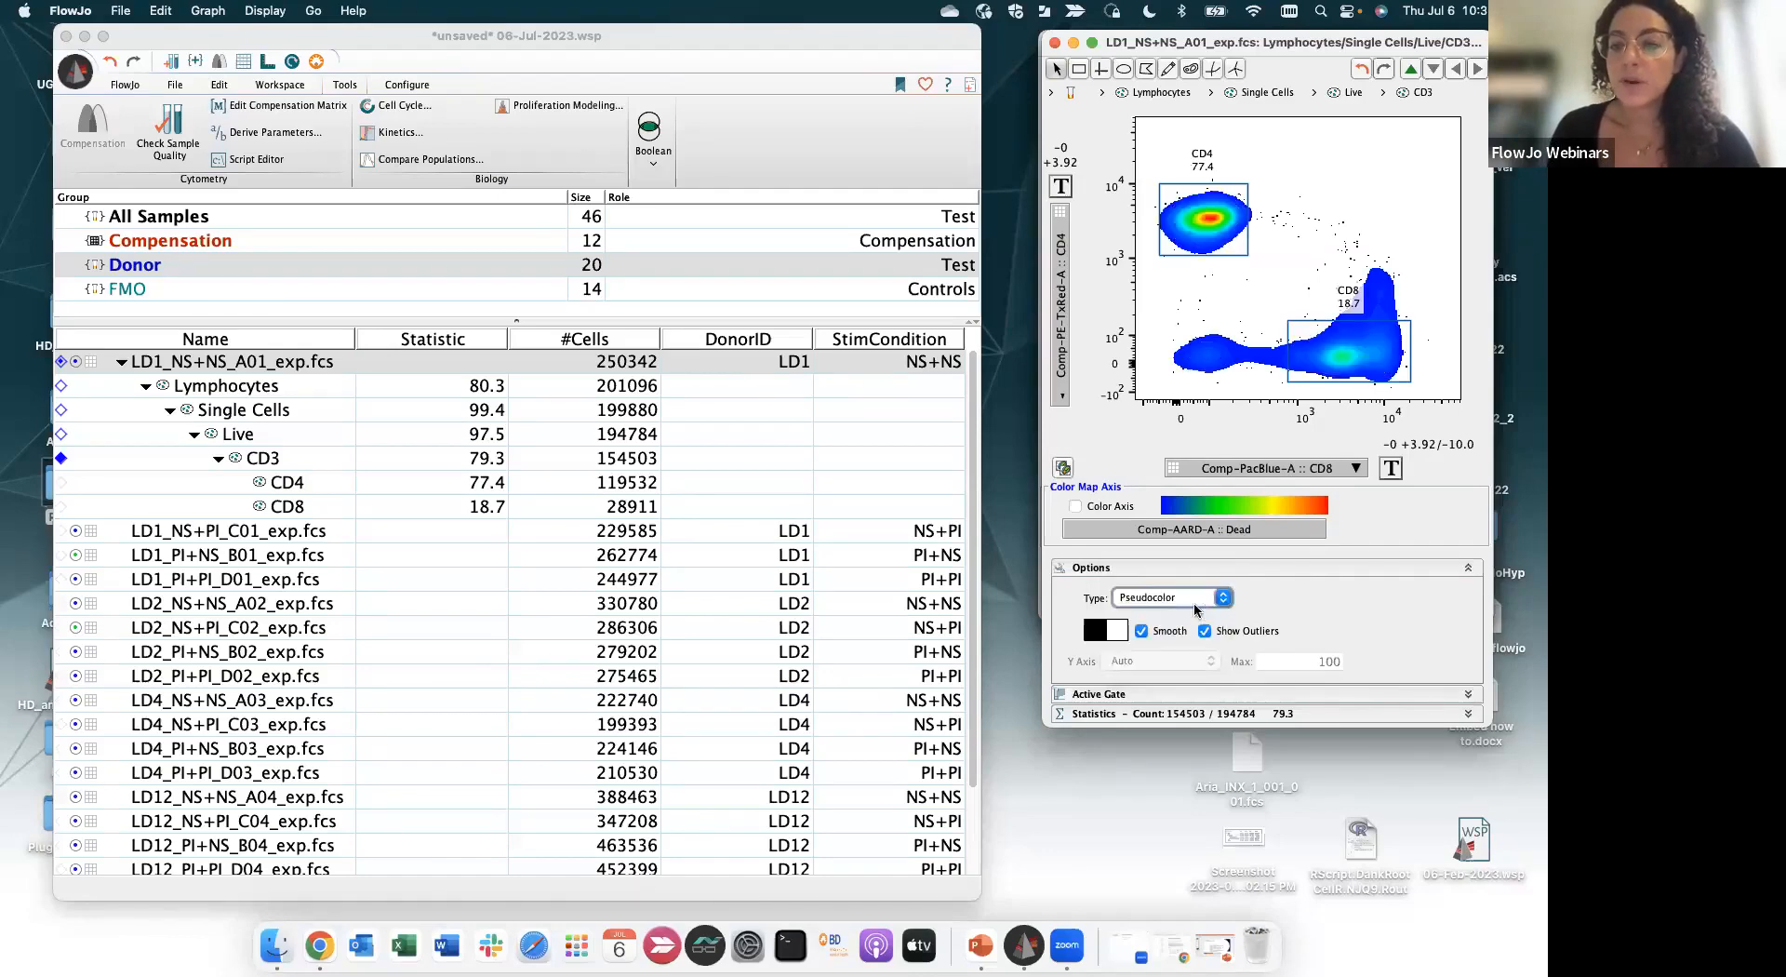
{"action": "left_click", "coordinate": [1158, 631]}
{"action": "left_click", "coordinate": [1158, 632]}
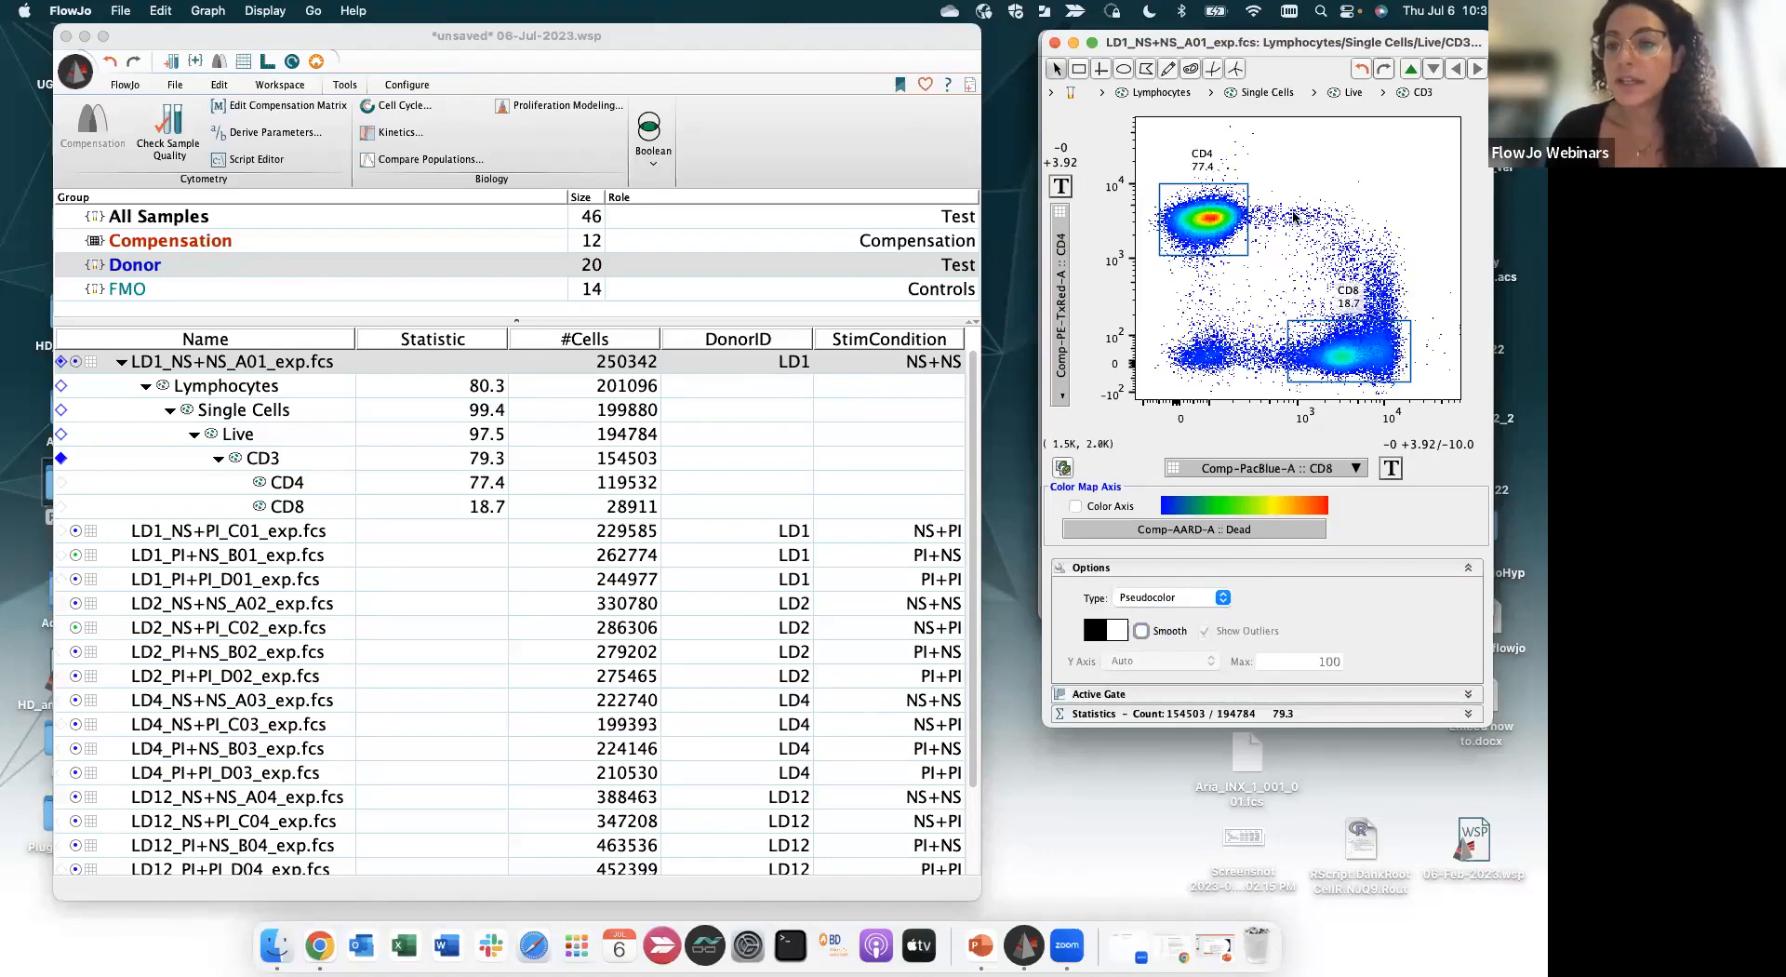
{"action": "left_click", "coordinate": [1214, 569]}
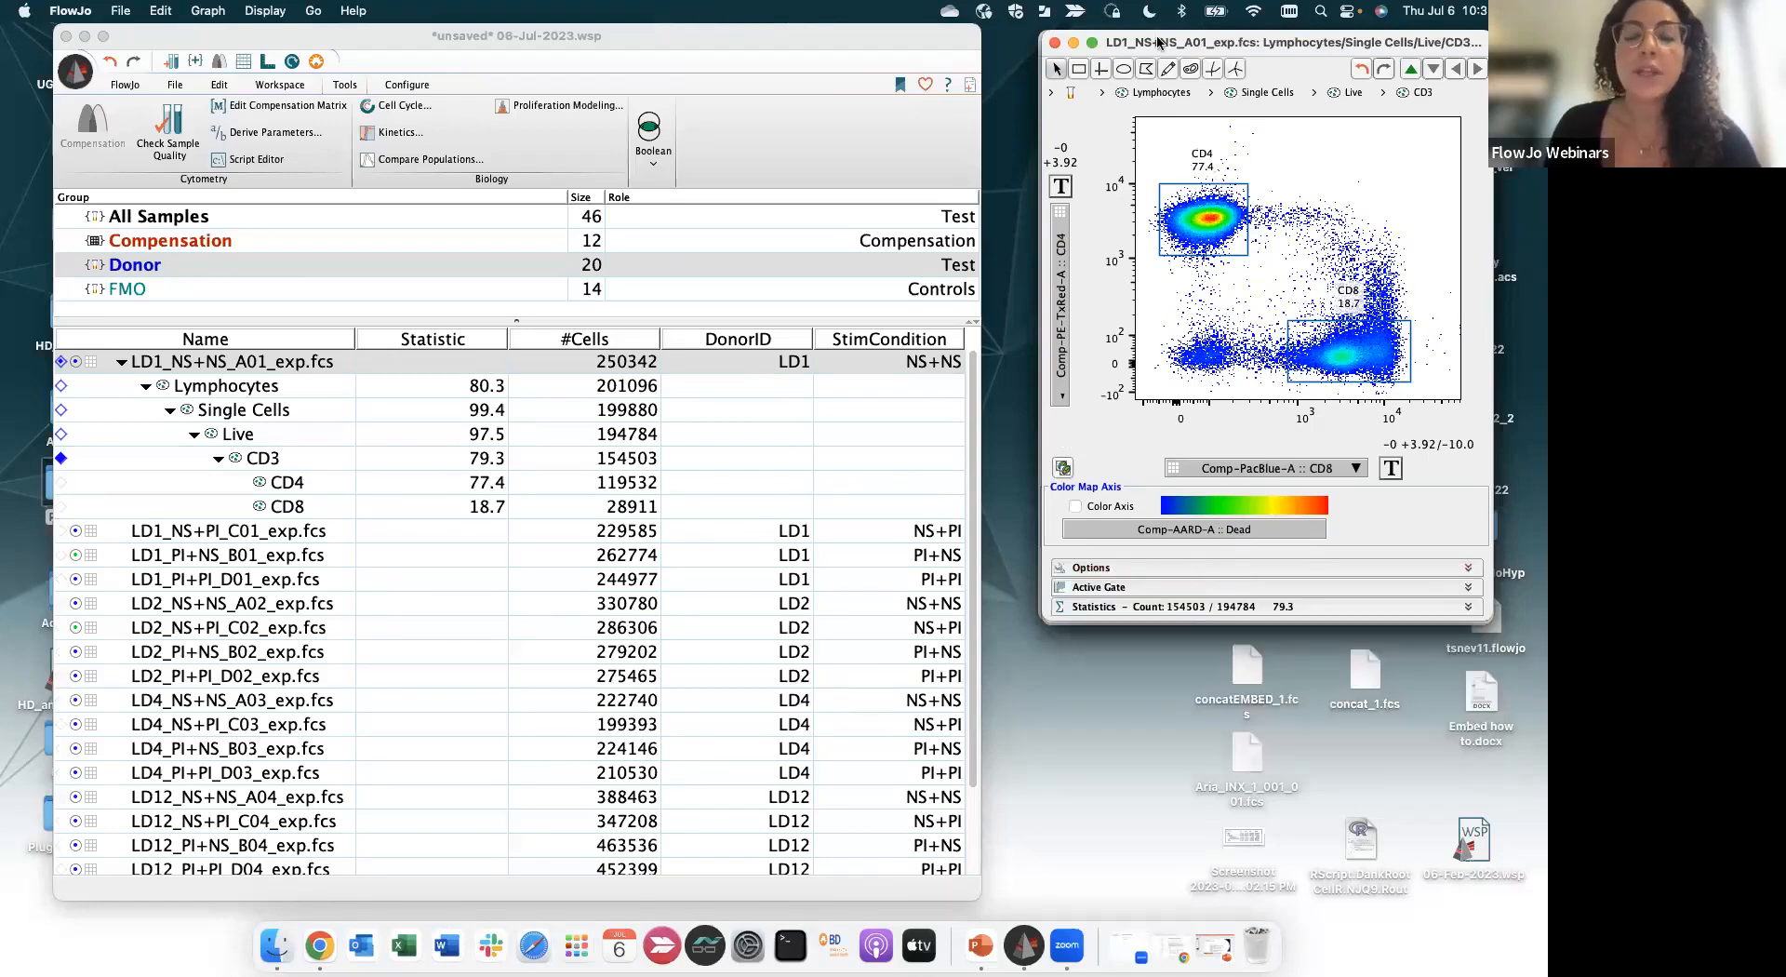
Close the CD4/CD8 plot window and widen the workspace window
{"action": "key", "text": "super+w"}
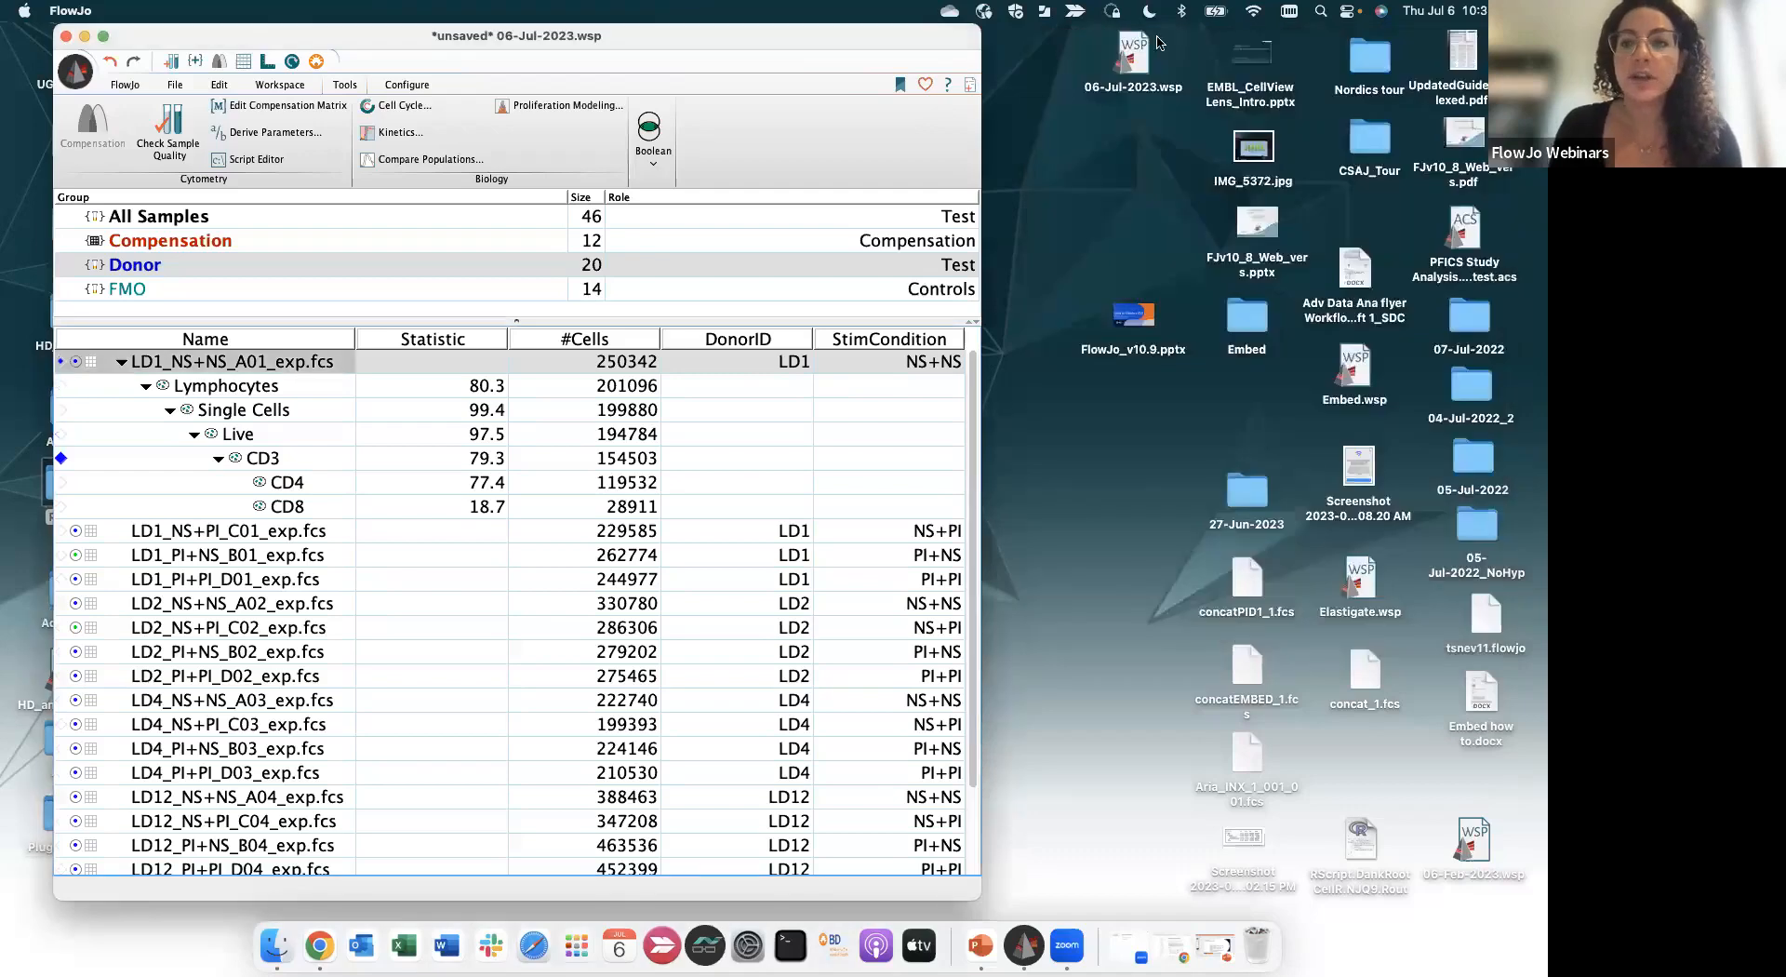
{"action": "left_click_drag", "start_coordinate": [920, 27], "coordinate": [948, 27]}
{"action": "left_click_drag", "start_coordinate": [1011, 126], "coordinate": [1472, 135]}
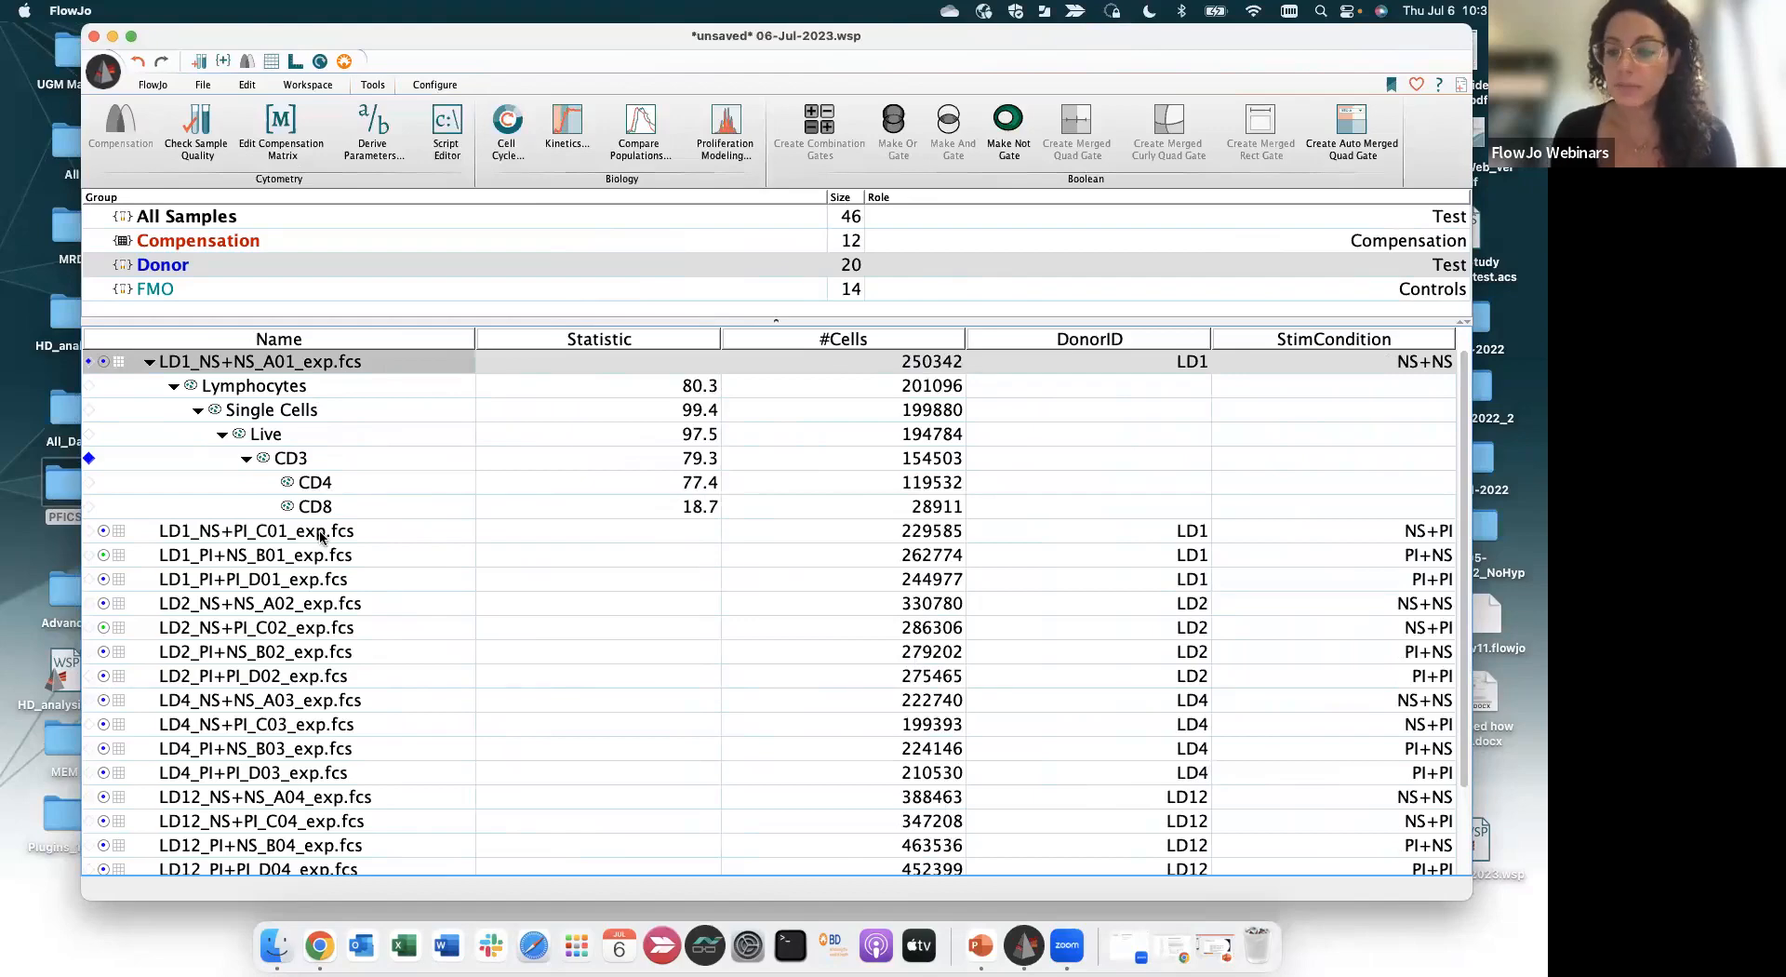
Copy the Lymphocytes through CD8 gates of LD1_NS+NS_A01_exp.fcs to the Donor group and review them across its samples
{"action": "left_click", "coordinate": [309, 387]}
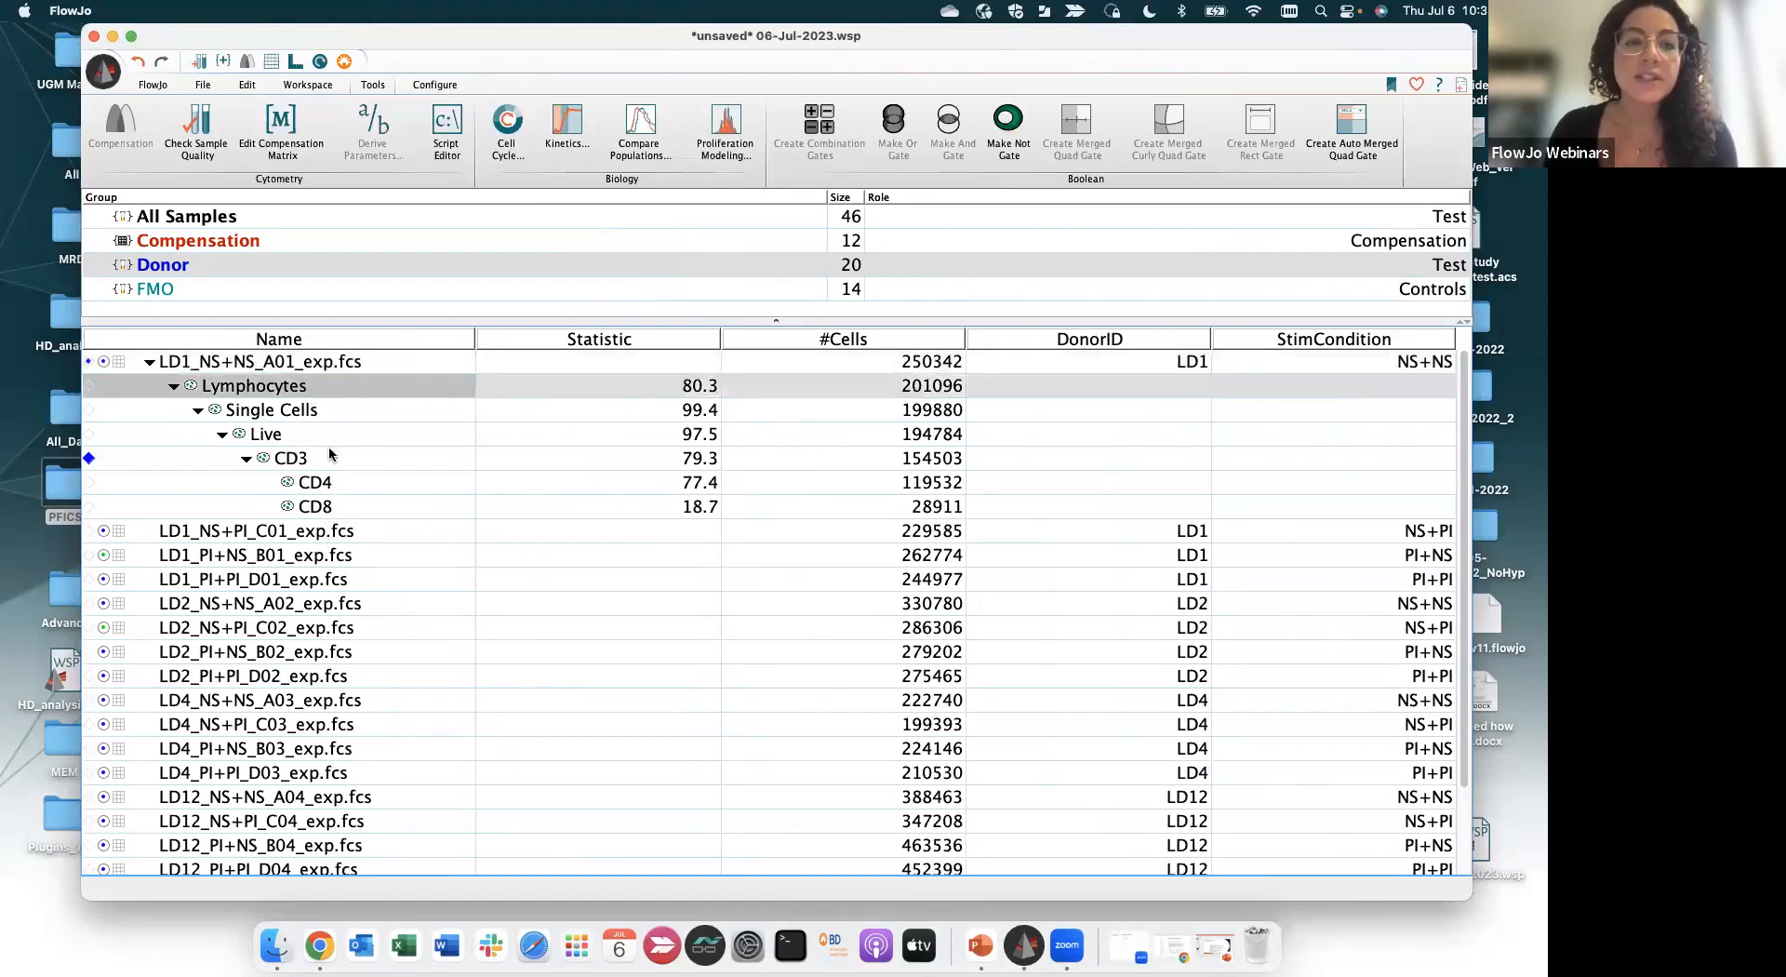
{"action": "left_click", "coordinate": [324, 507], "text": "shift"}
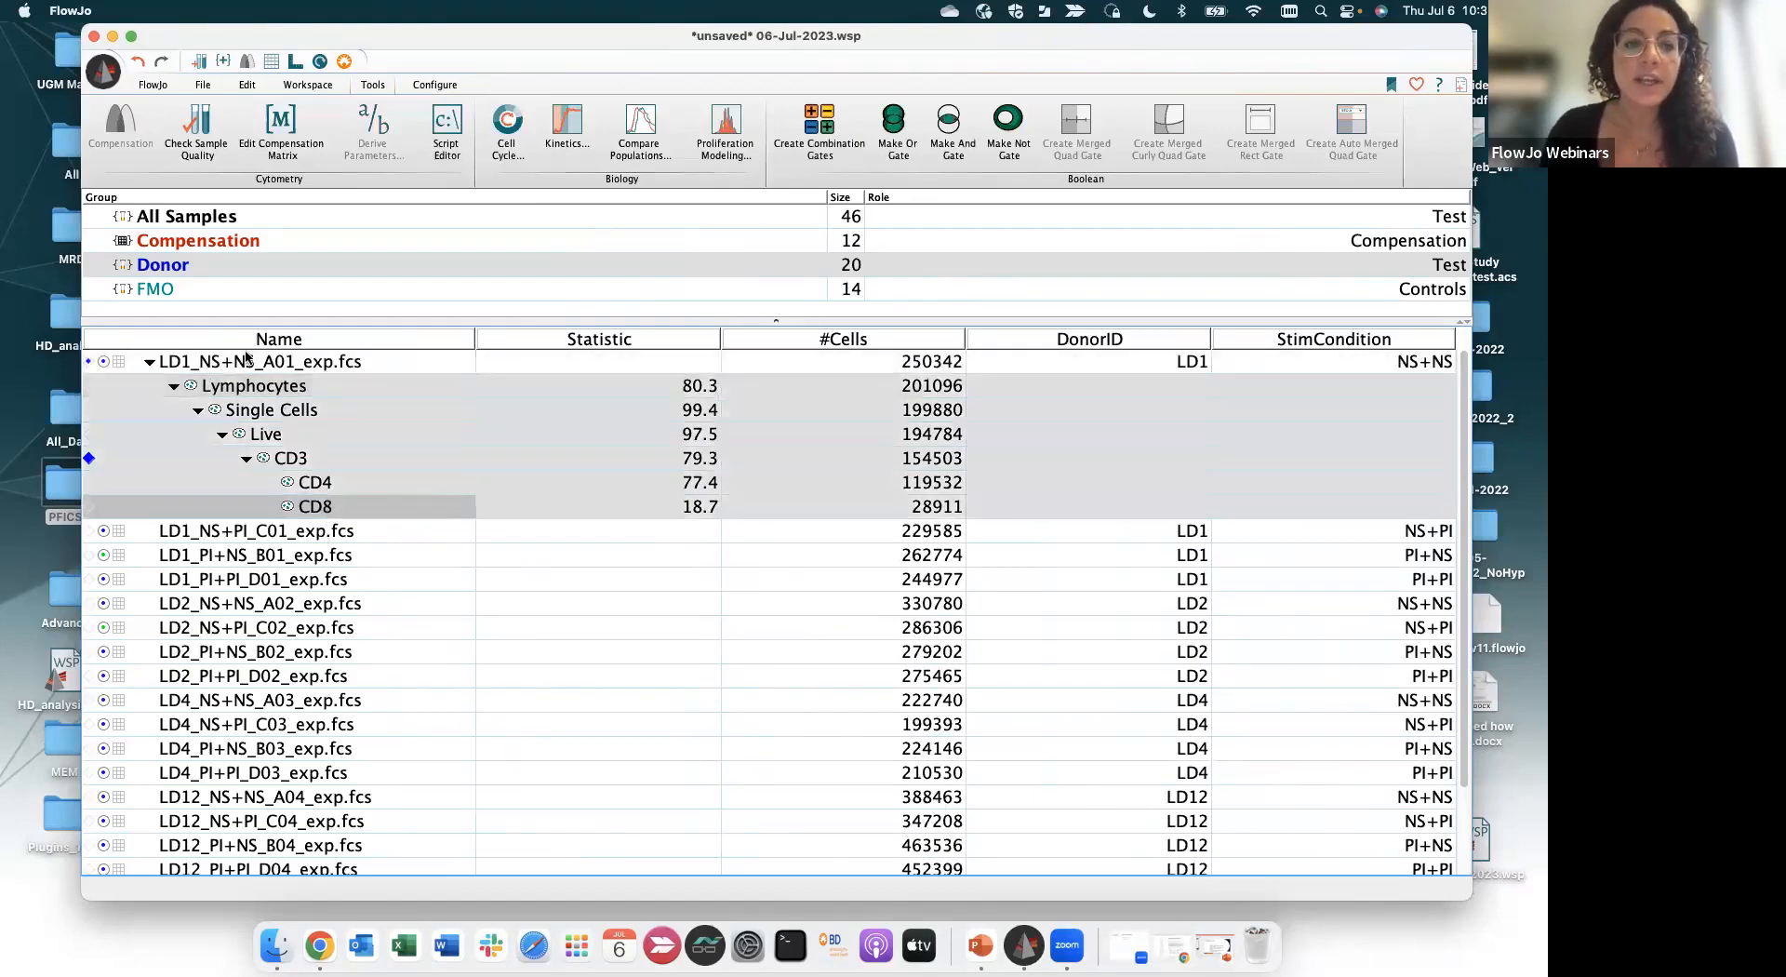
{"action": "left_click", "coordinate": [305, 84]}
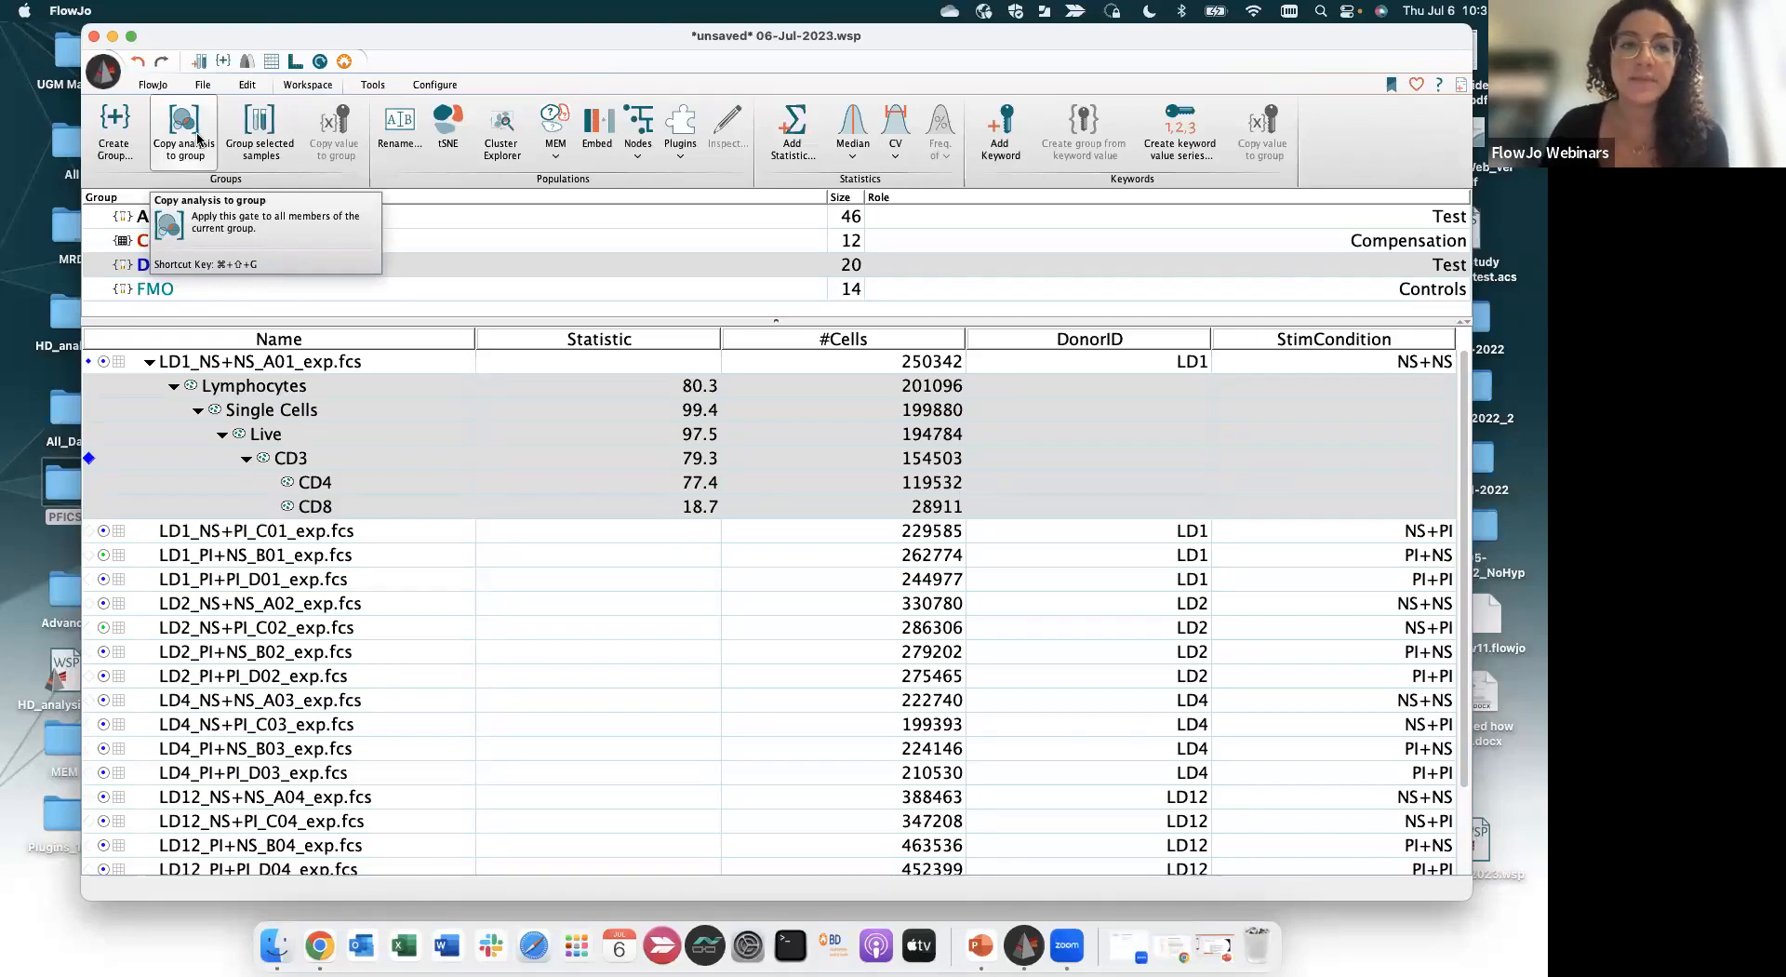
{"action": "left_click", "coordinate": [197, 139]}
{"action": "left_click_drag", "start_coordinate": [307, 321], "coordinate": [314, 459]}
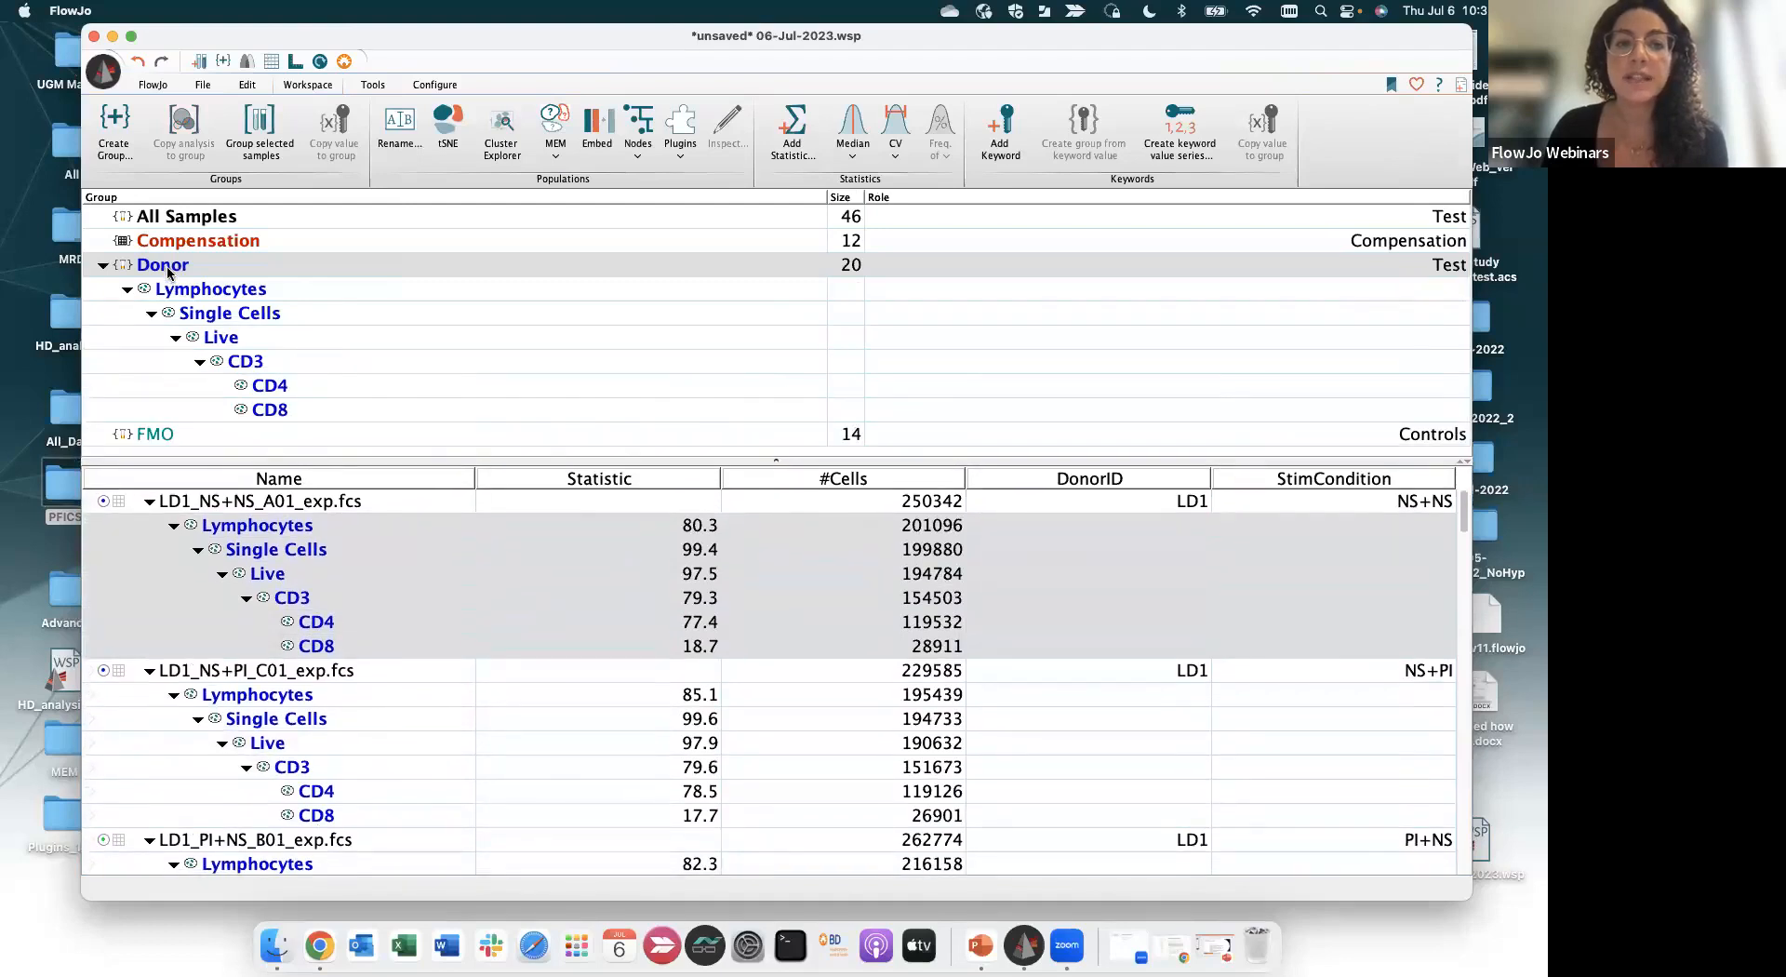
{"action": "left_click_drag", "start_coordinate": [318, 458], "coordinate": [338, 312]}
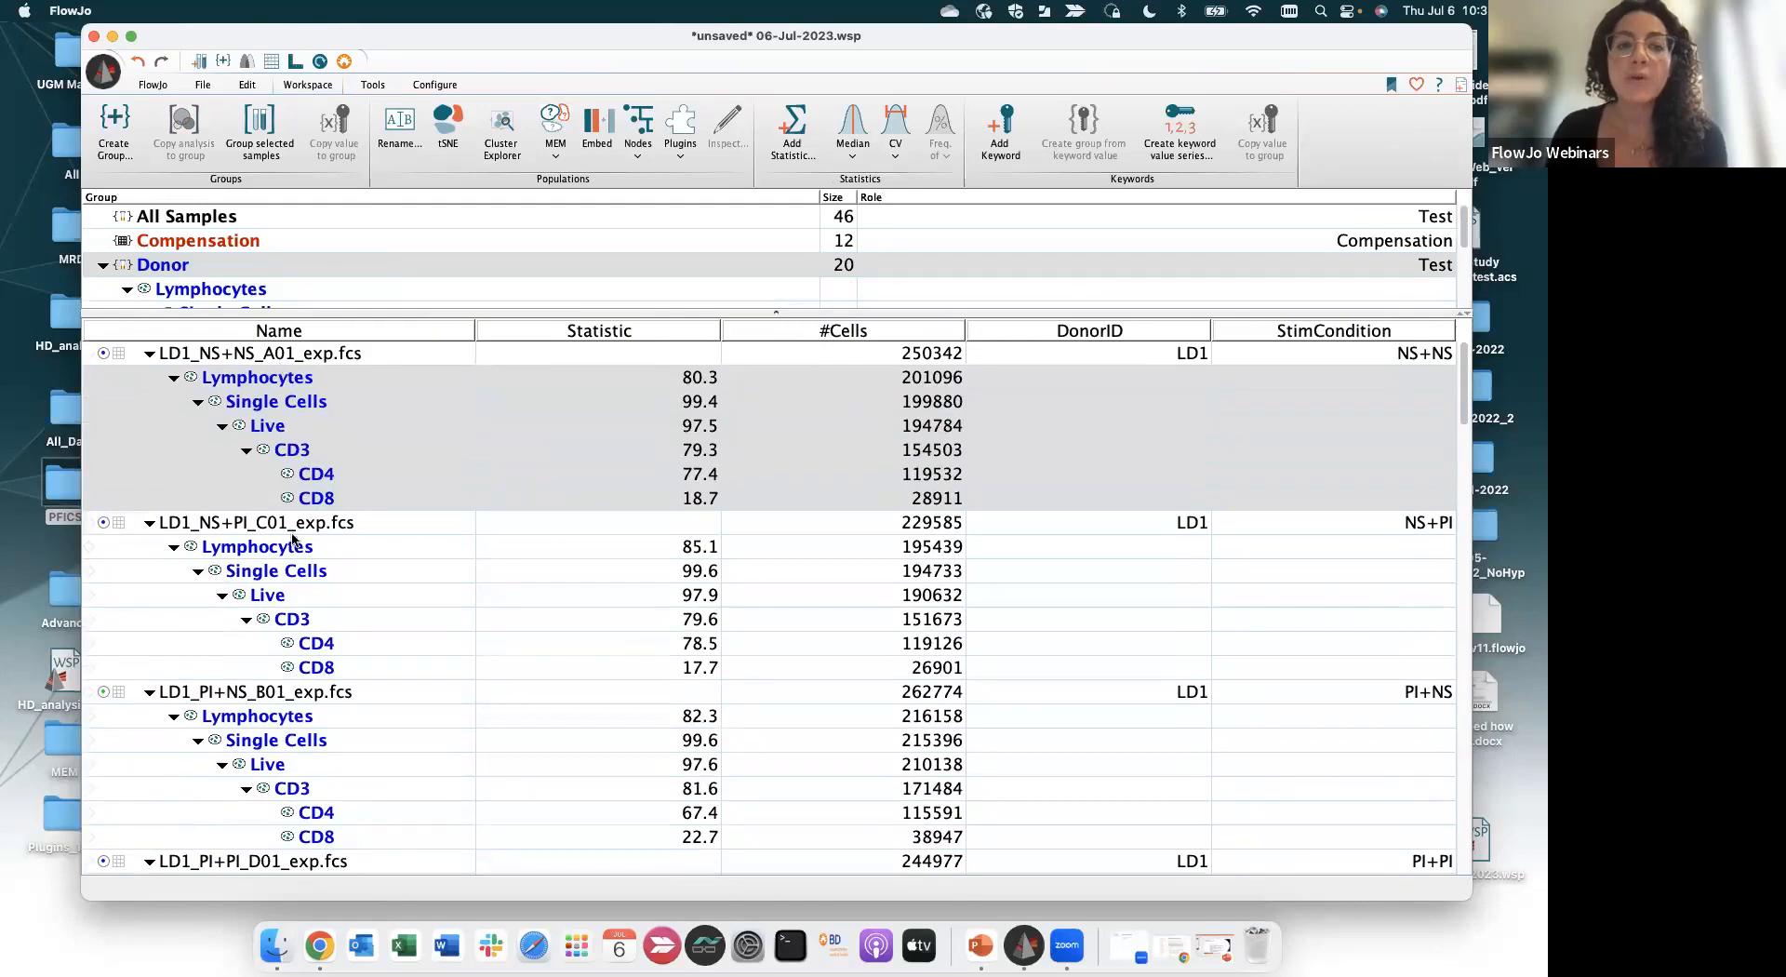
{"action": "scroll", "coordinate": [291, 549], "scroll_direction": "down", "scroll_amount": 7}
{"action": "scroll", "coordinate": [291, 586], "scroll_direction": "down", "scroll_amount": 2}
{"action": "scroll", "coordinate": [291, 586], "scroll_direction": "up", "scroll_amount": 9}
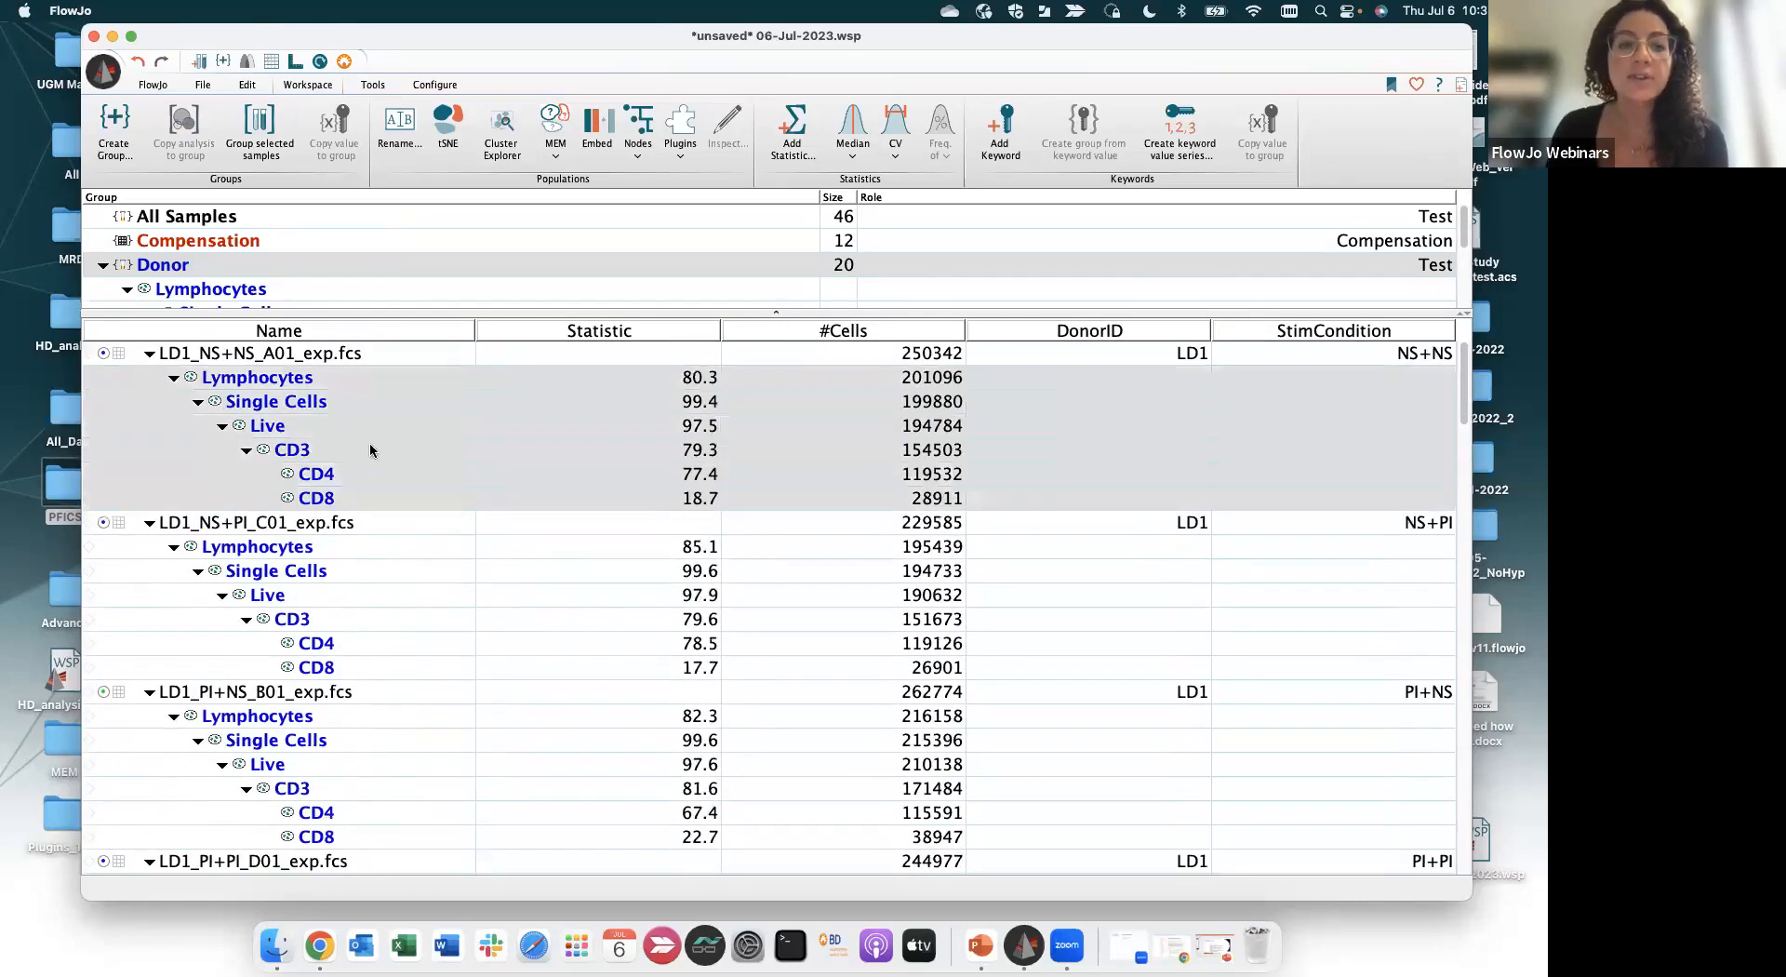
Page through the CD3 plots from LD1_NS+NS_A01 to LD2_NS+NS_A02, lowering the CD4 gate onto its population in LD1_PI+NS_B01 and LD1_PI+PI_D01
{"action": "double_click", "coordinate": [350, 451]}
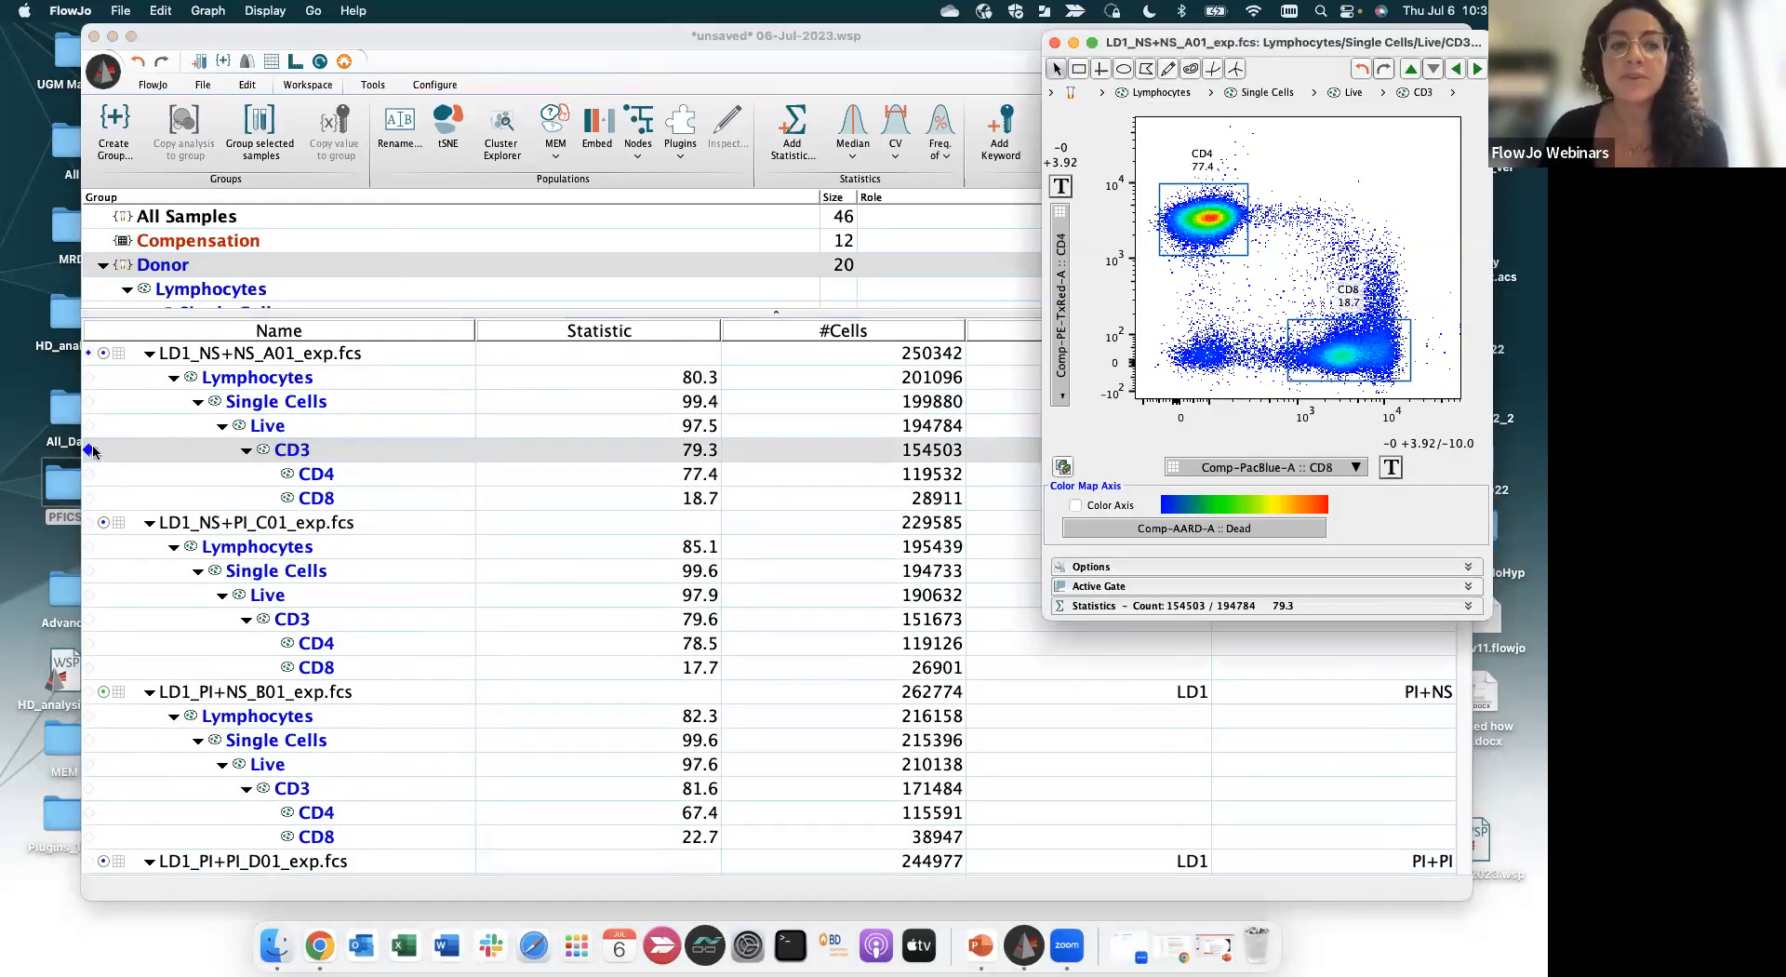
{"action": "left_click", "coordinate": [1478, 69]}
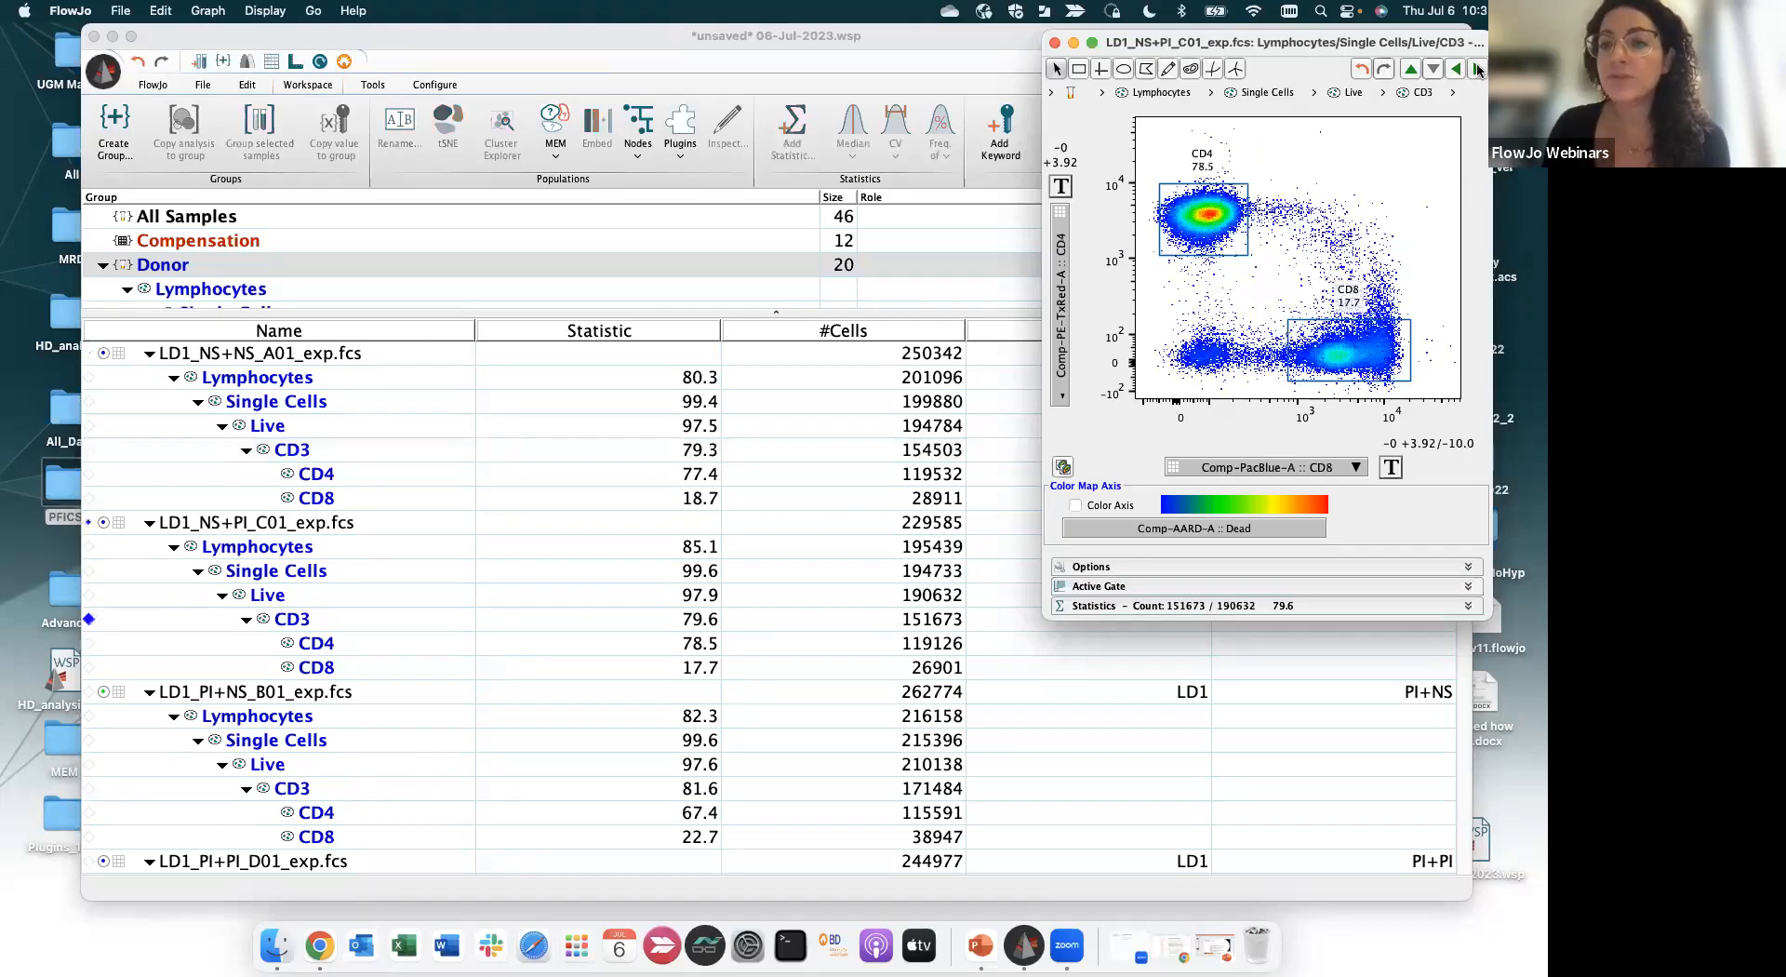
{"action": "left_click", "coordinate": [1479, 69]}
{"action": "left_click", "coordinate": [1210, 232]}
{"action": "mouse_move", "coordinate": [1217, 235]}
{"action": "left_mouse_down"}
{"action": "mouse_move", "coordinate": [1217, 216]}
{"action": "mouse_move", "coordinate": [1195, 238]}
{"action": "left_mouse_up"}
{"action": "left_click", "coordinate": [1478, 70]}
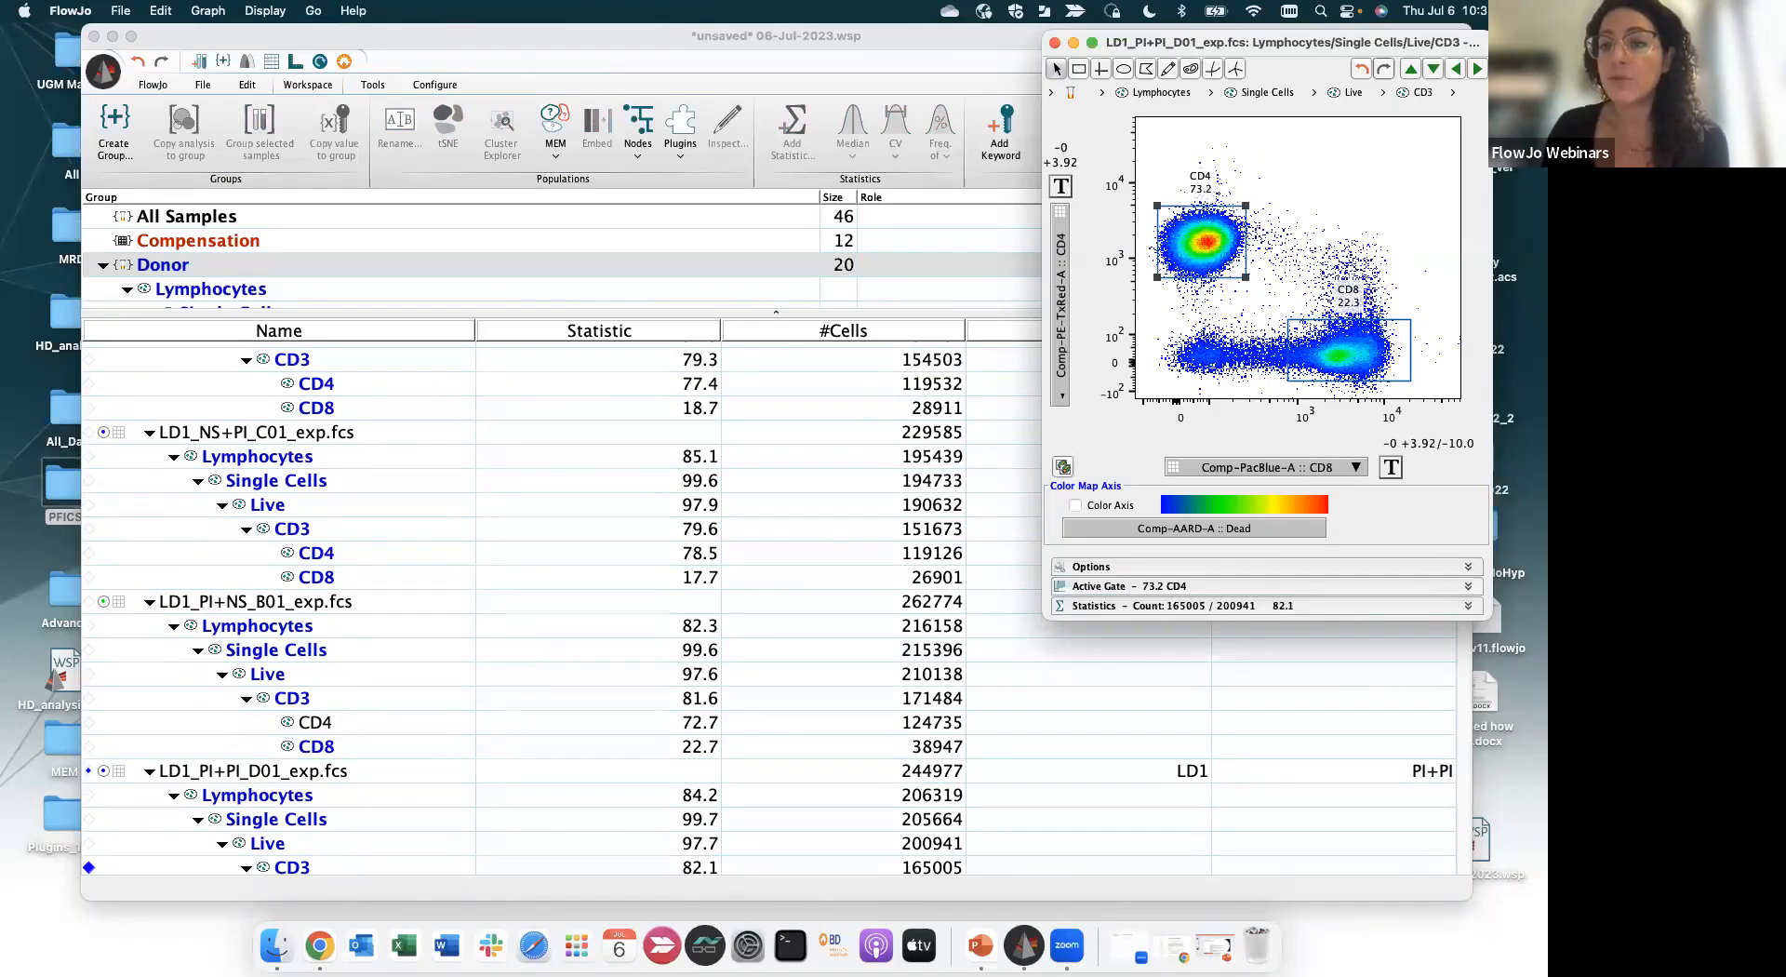
{"action": "left_click", "coordinate": [1479, 71]}
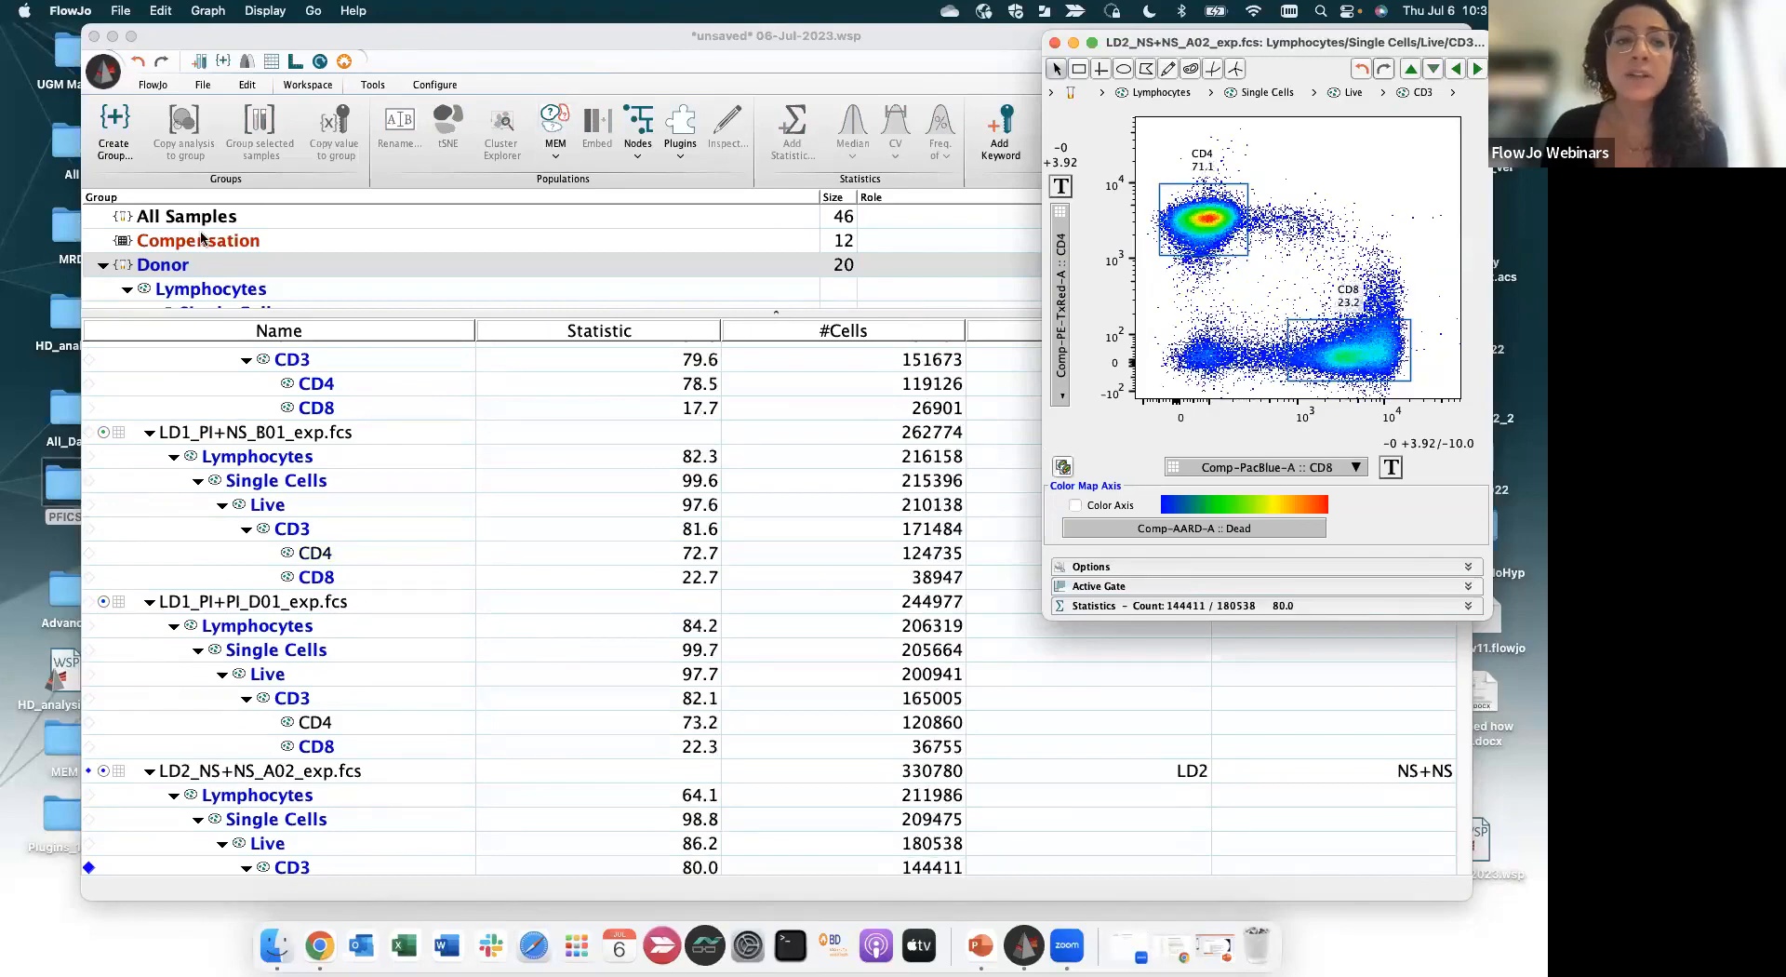
Examine the Synchronized option in the Donor group's properties and close them without changes
{"action": "left_click", "coordinate": [210, 270]}
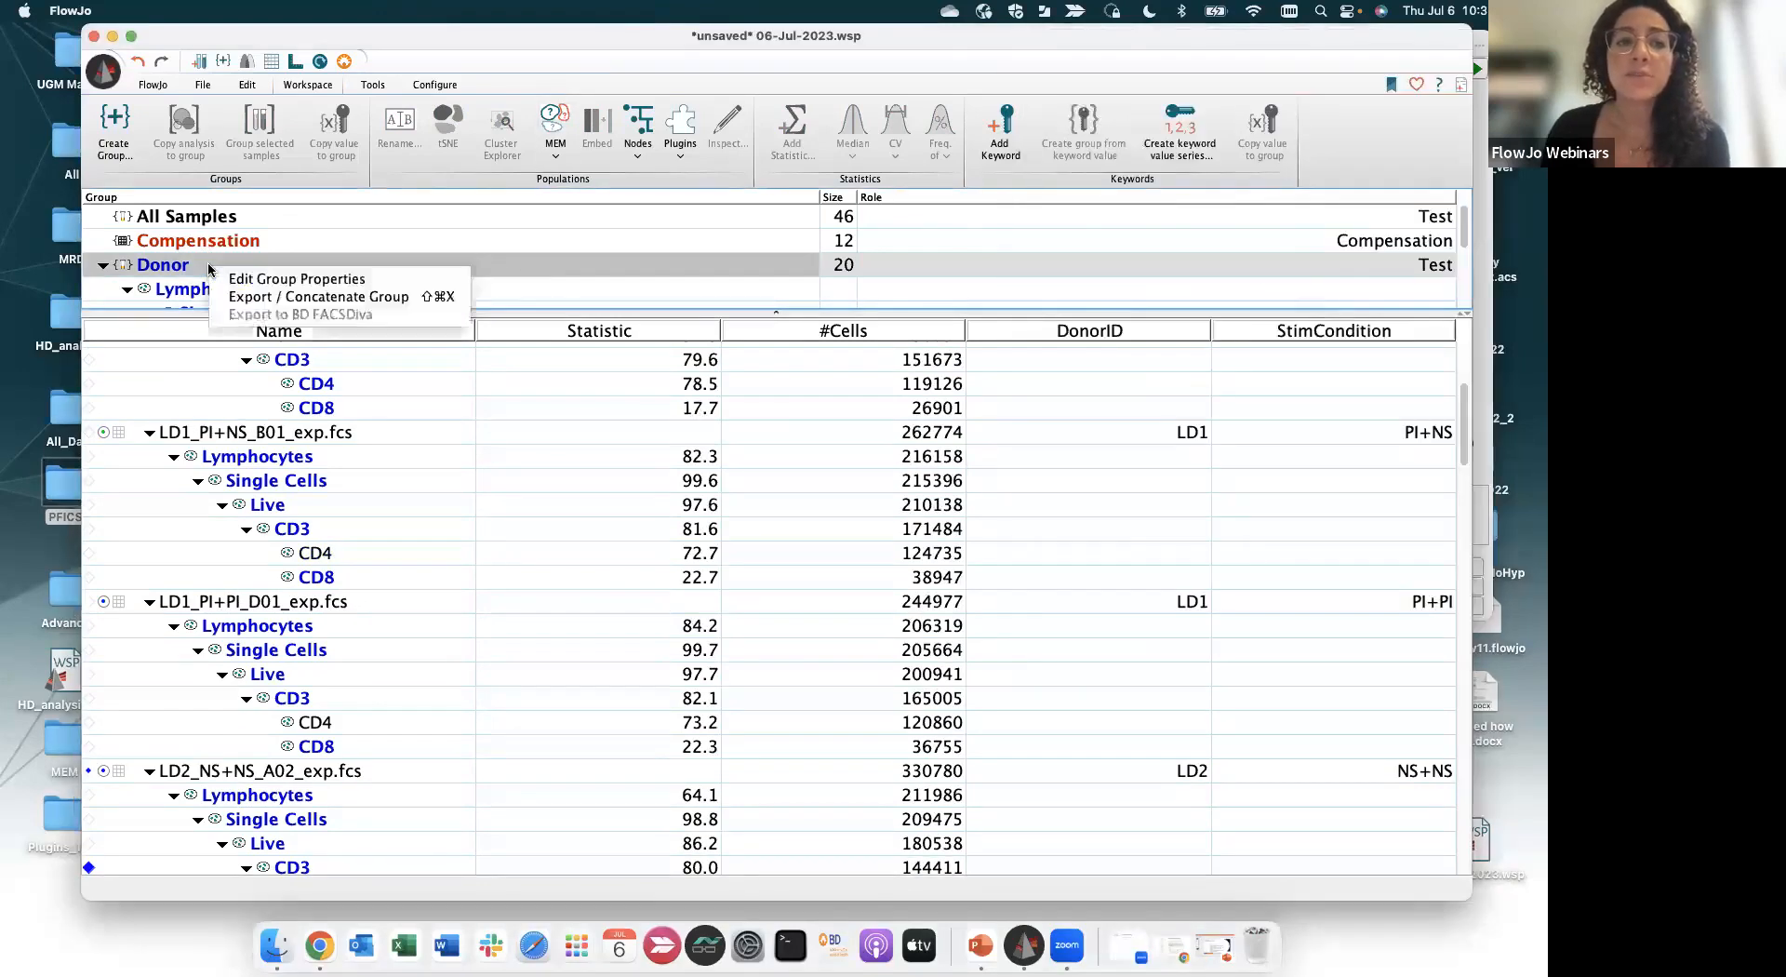
{"action": "right_click", "coordinate": [210, 269]}
{"action": "left_click", "coordinate": [228, 277]}
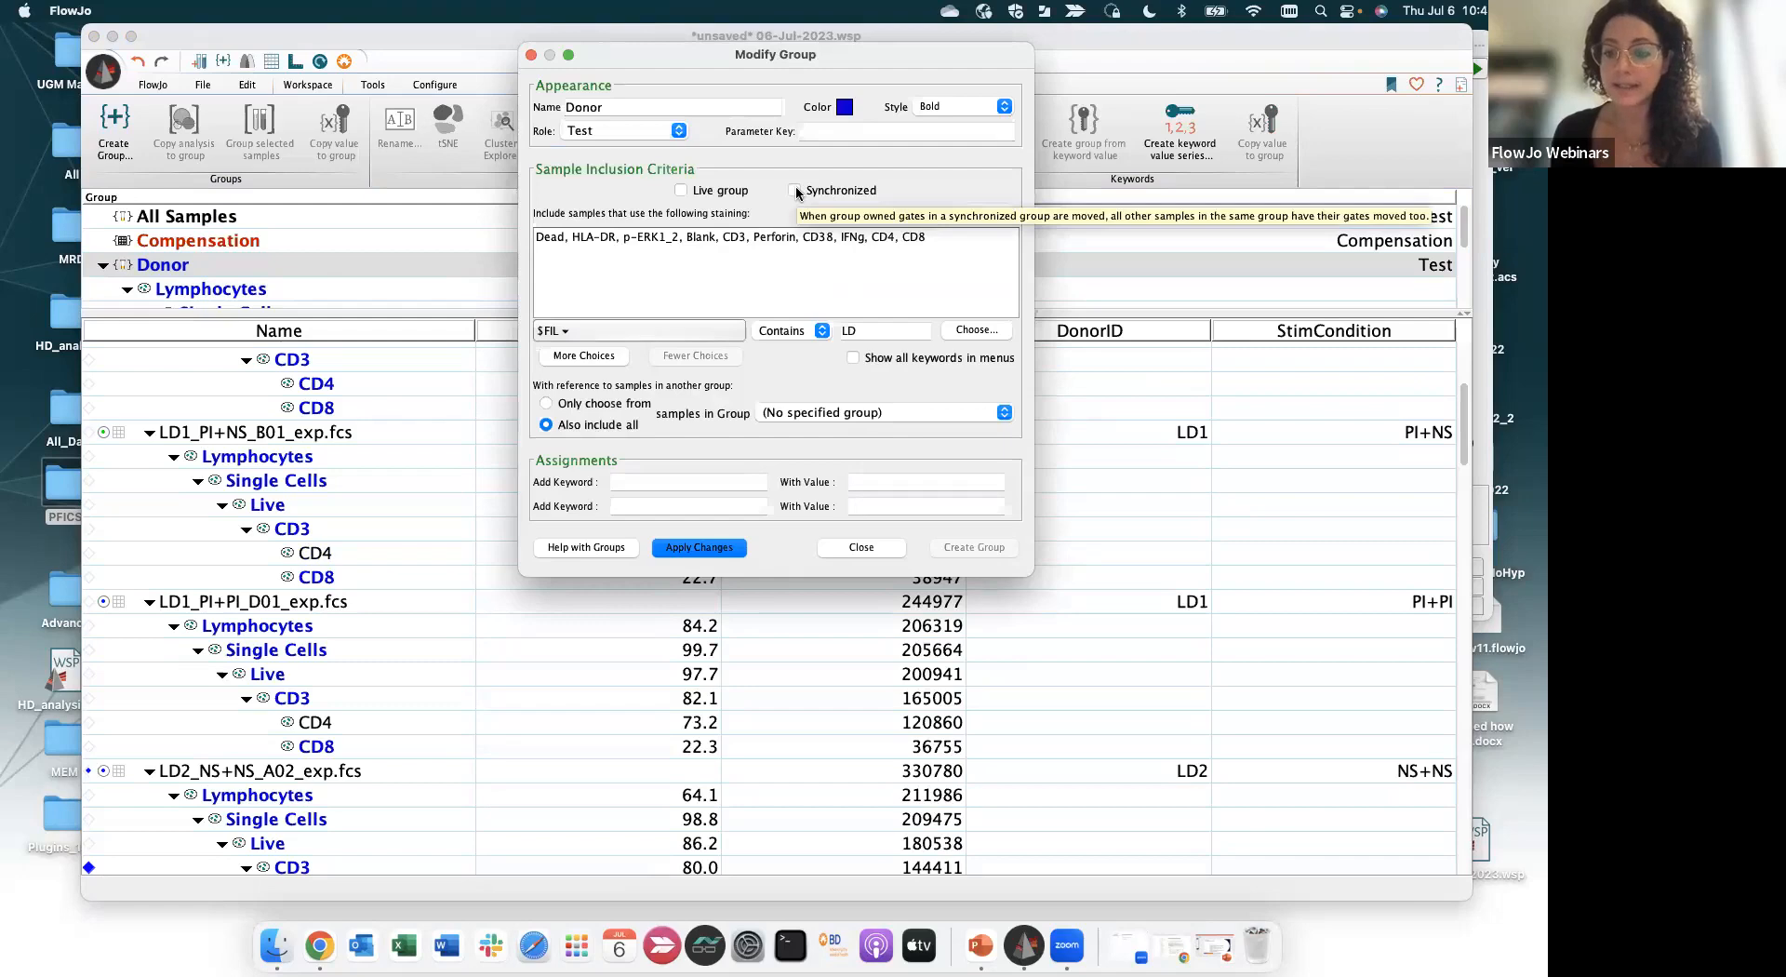
{"action": "left_click", "coordinate": [858, 548]}
Copy the Lymphocytes through CD8 gates of LD1_NS+NS_A01_exp.fcs to the FMO group and display that group's samples
{"action": "left_click_drag", "start_coordinate": [352, 313], "coordinate": [351, 423]}
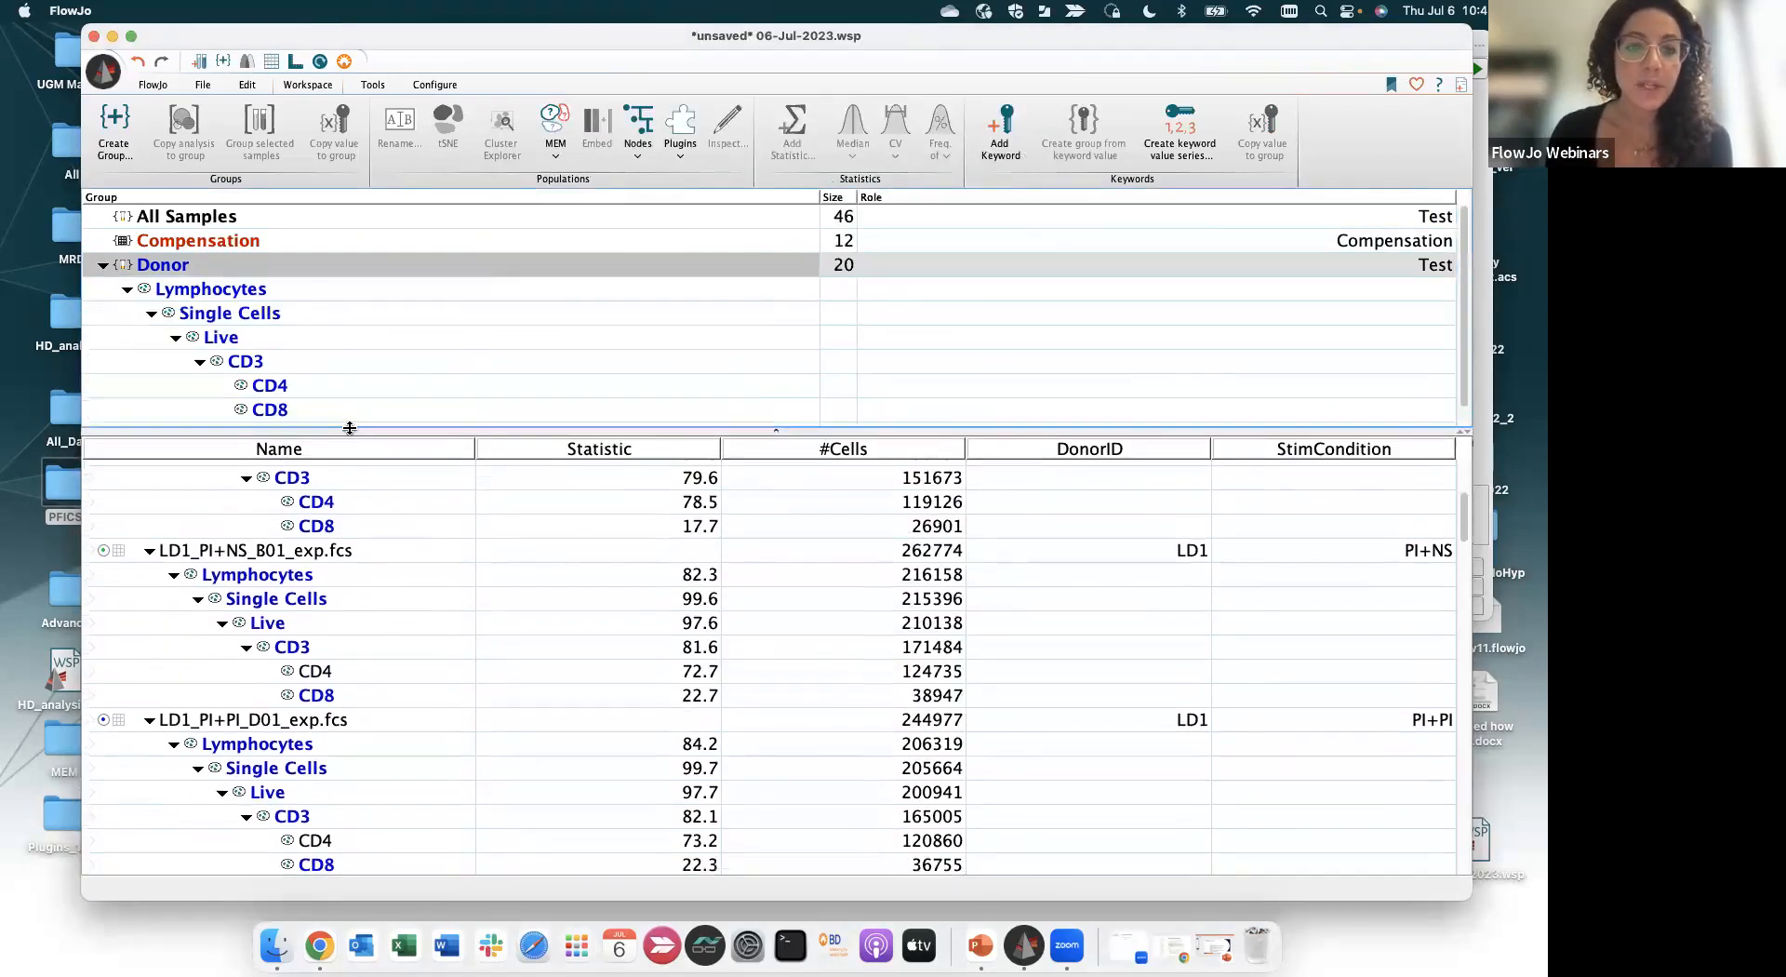
{"action": "scroll", "coordinate": [387, 530], "scroll_direction": "up", "scroll_amount": 4}
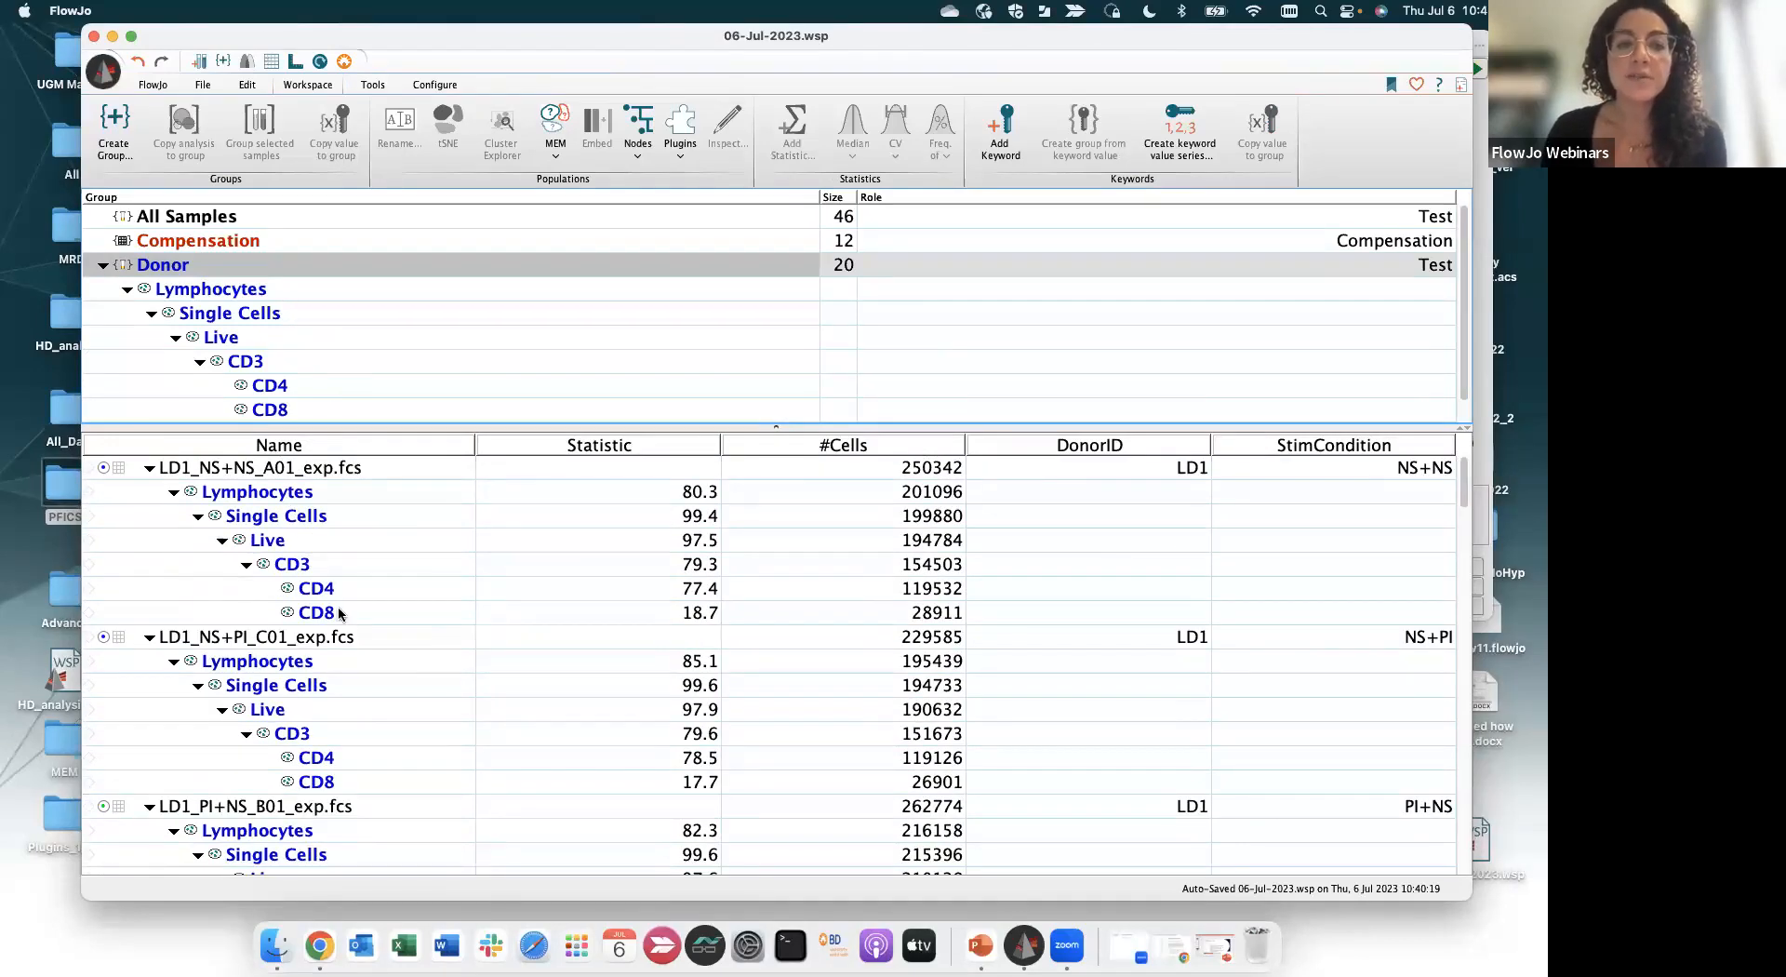
{"action": "left_click_drag", "start_coordinate": [361, 430], "coordinate": [359, 465]}
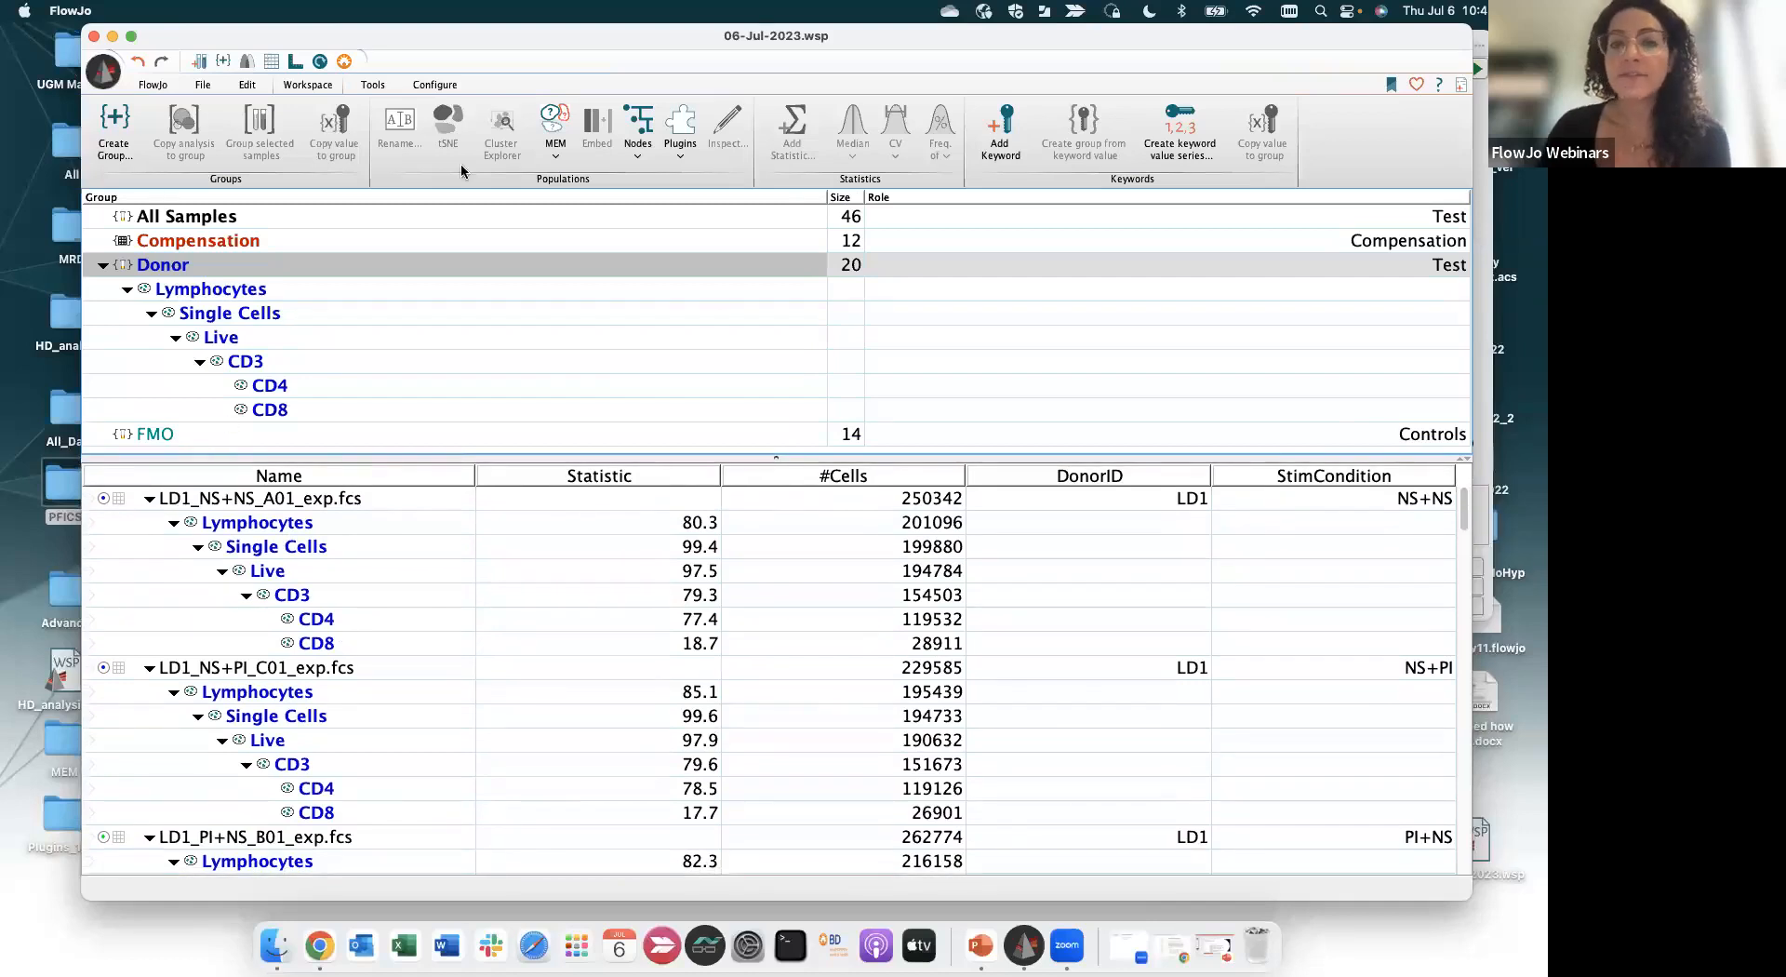
{"action": "left_click_drag", "start_coordinate": [519, 37], "coordinate": [478, 37]}
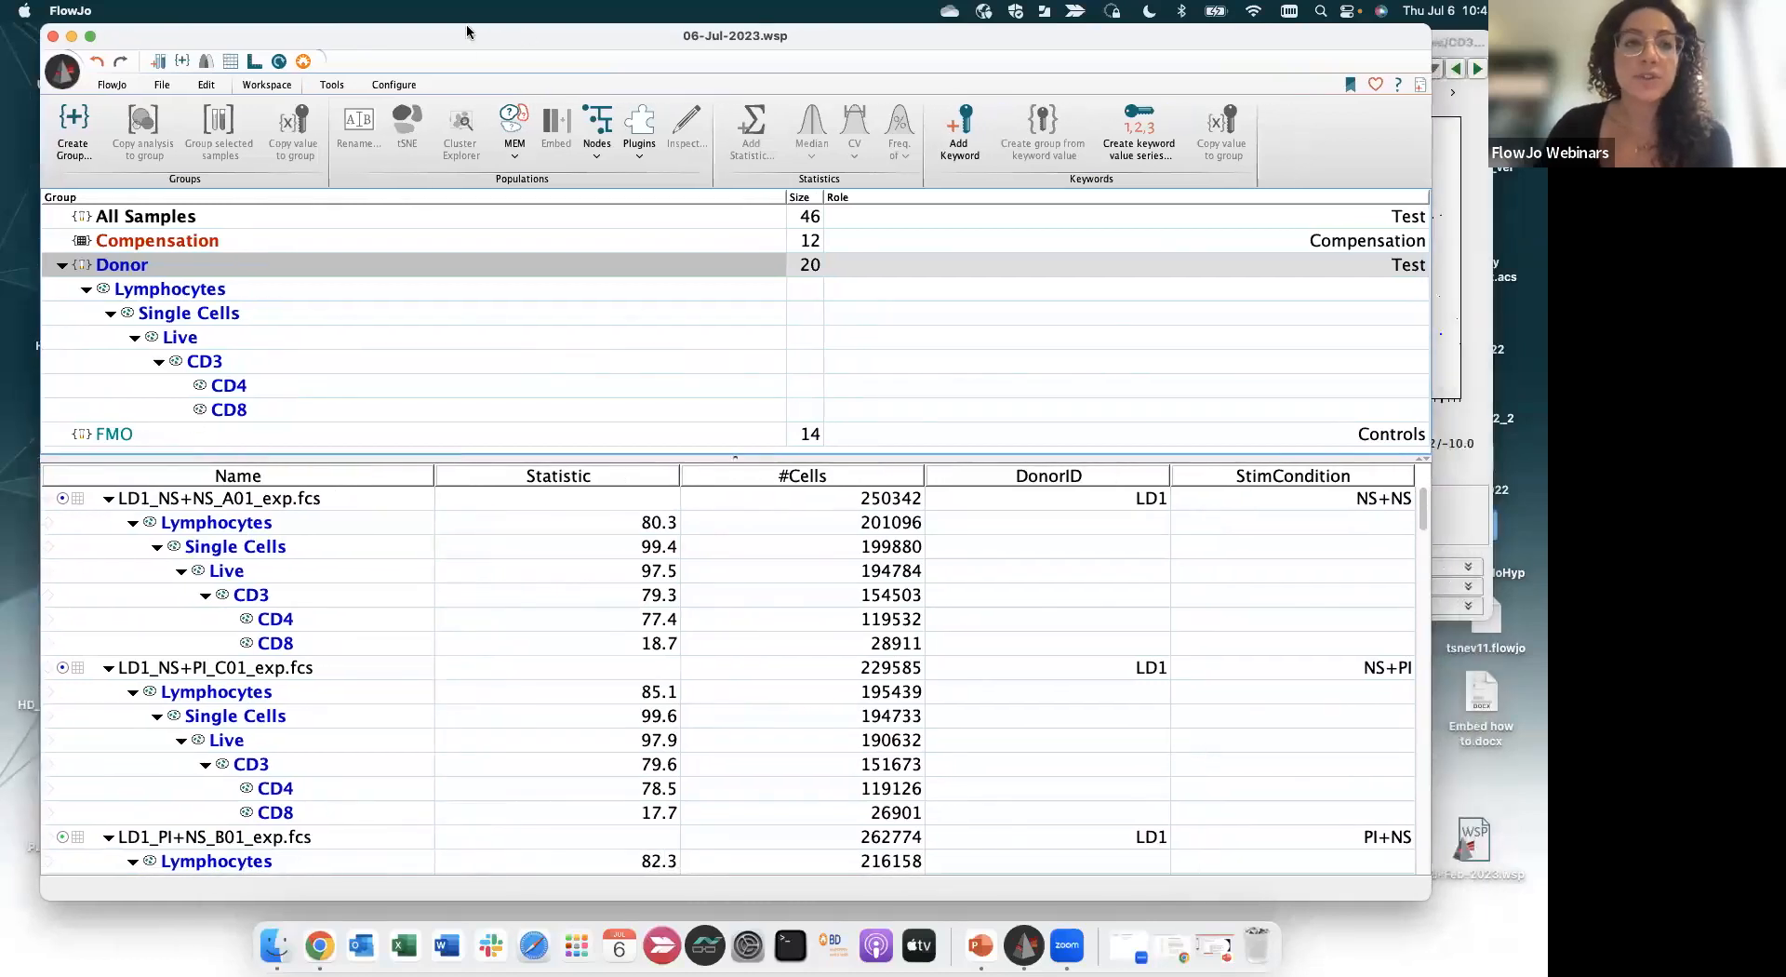
{"action": "left_click", "coordinate": [291, 526]}
{"action": "left_click", "coordinate": [308, 646], "text": "shift"}
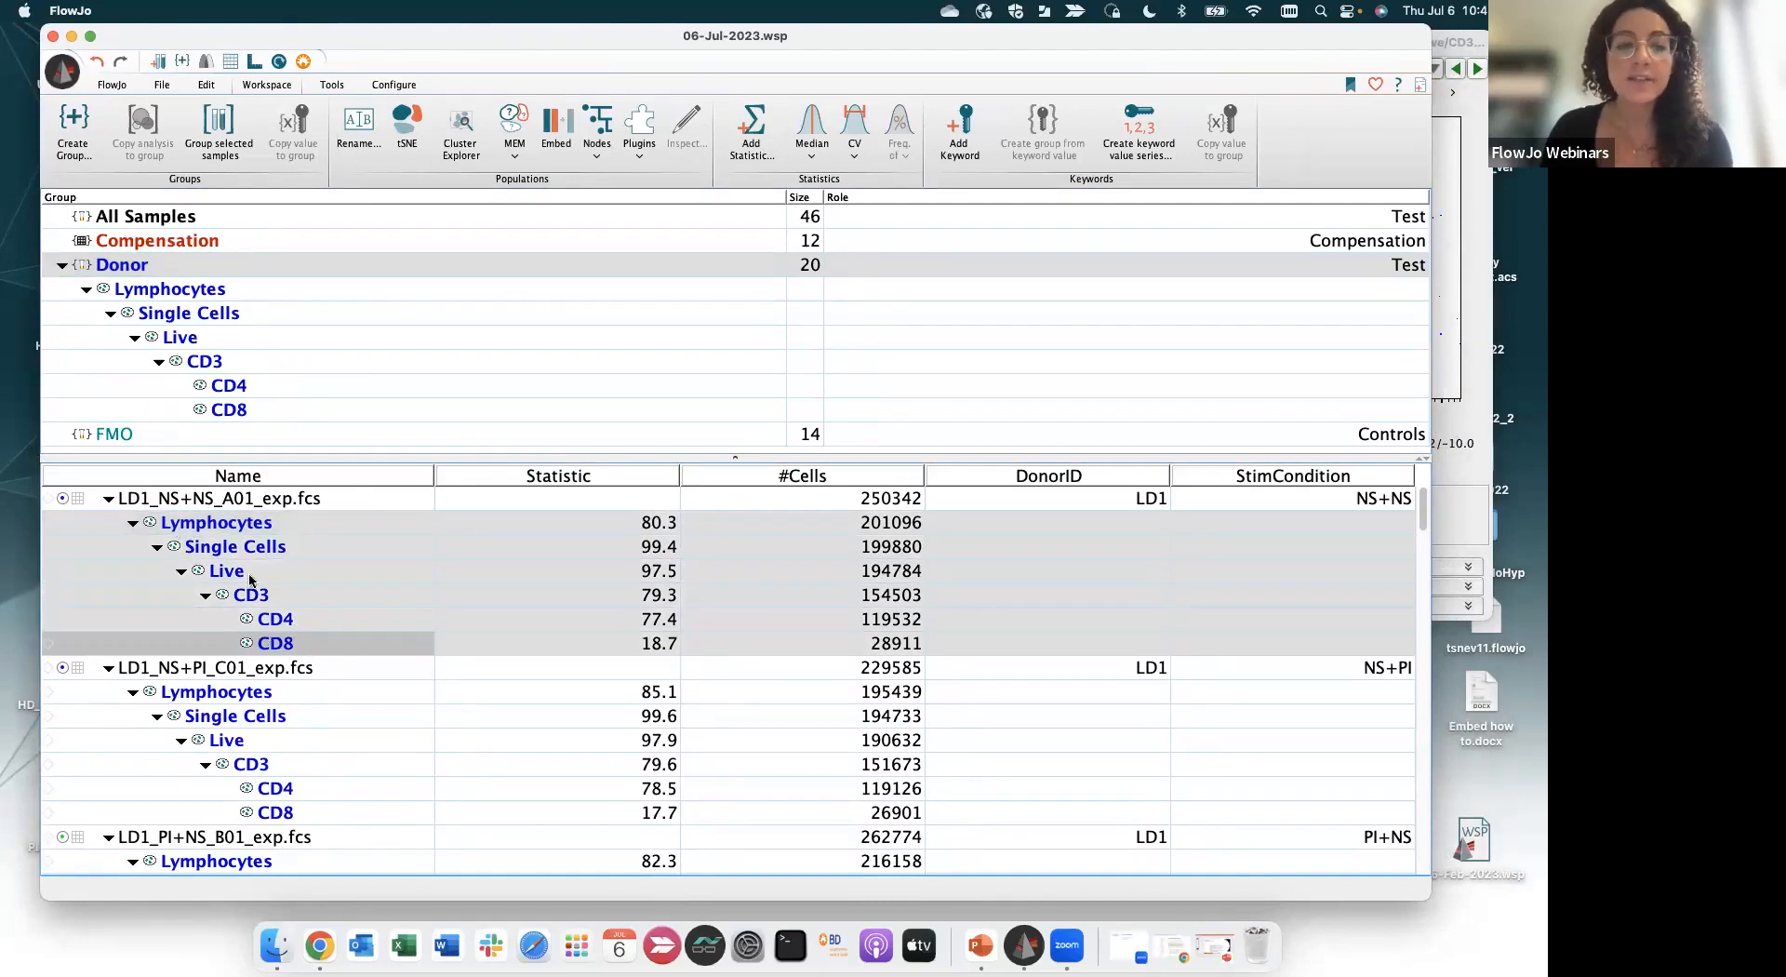
{"action": "left_click", "coordinate": [190, 525]}
{"action": "left_click_drag", "start_coordinate": [190, 525], "coordinate": [175, 468]}
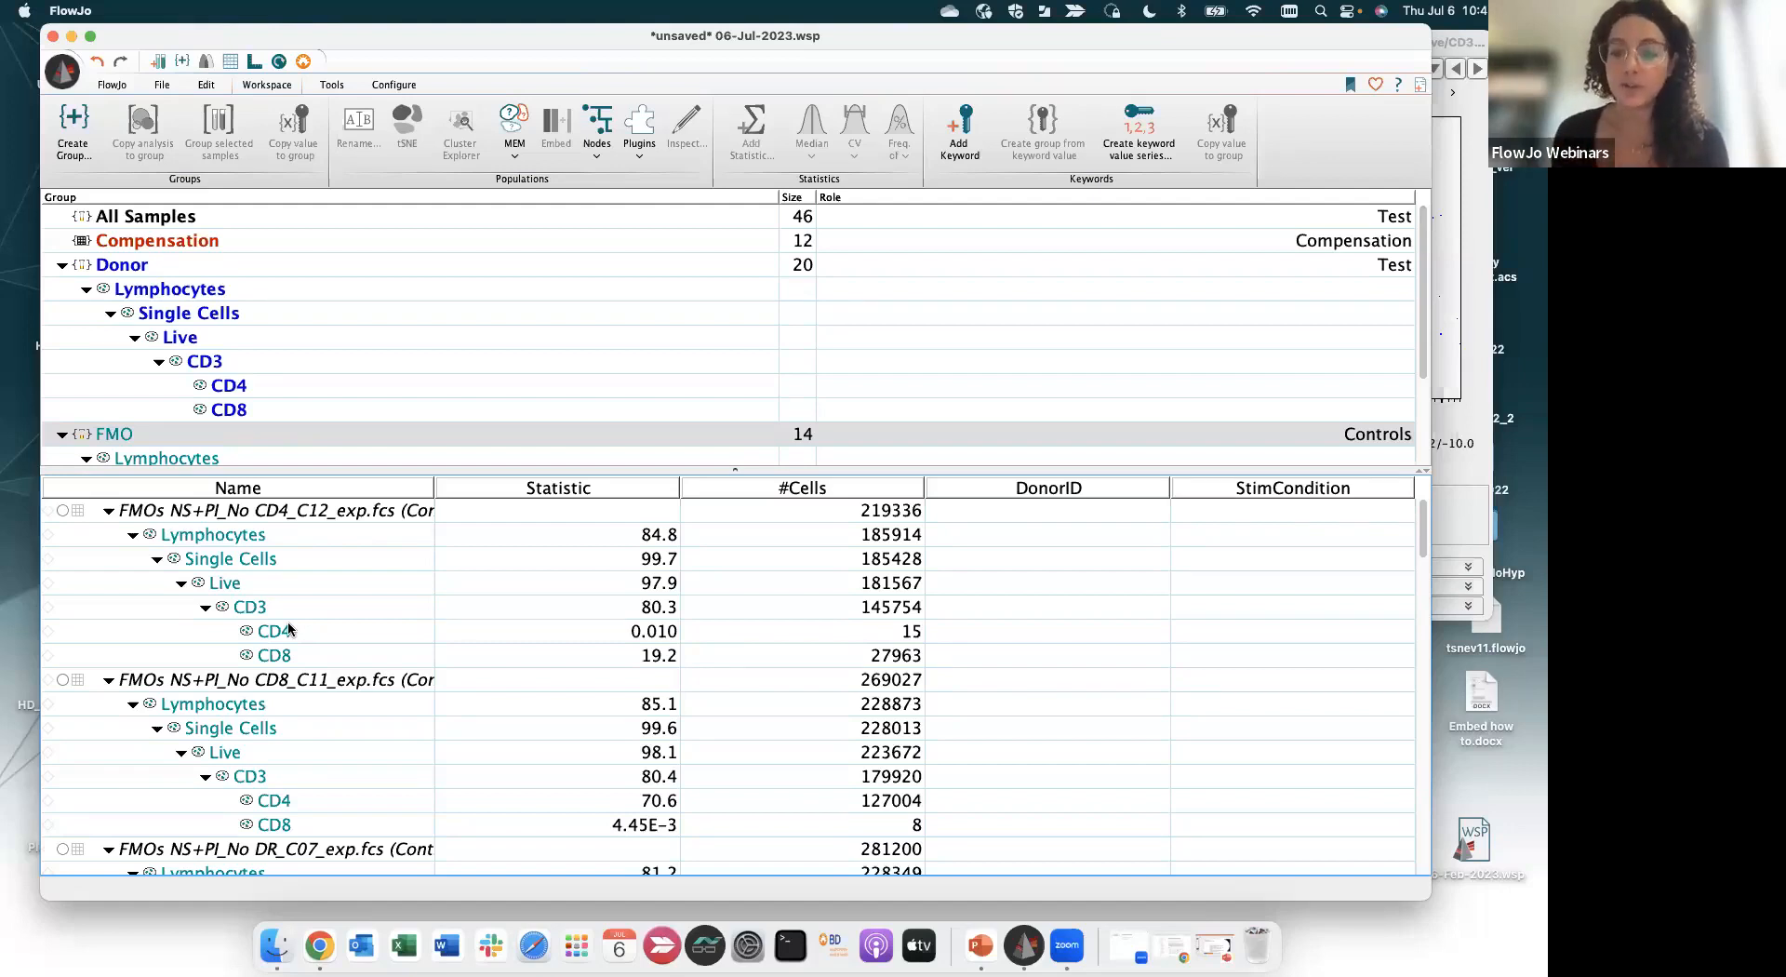
Collapse the gating trees of all FMO samples and expand only FMOs NS+PI_No IFN_C08_exp.fcs
{"action": "mouse_move", "coordinate": [328, 468]}
{"action": "left_mouse_down"}
{"action": "mouse_move", "coordinate": [327, 540]}
{"action": "mouse_move", "coordinate": [330, 460]}
{"action": "left_mouse_up"}
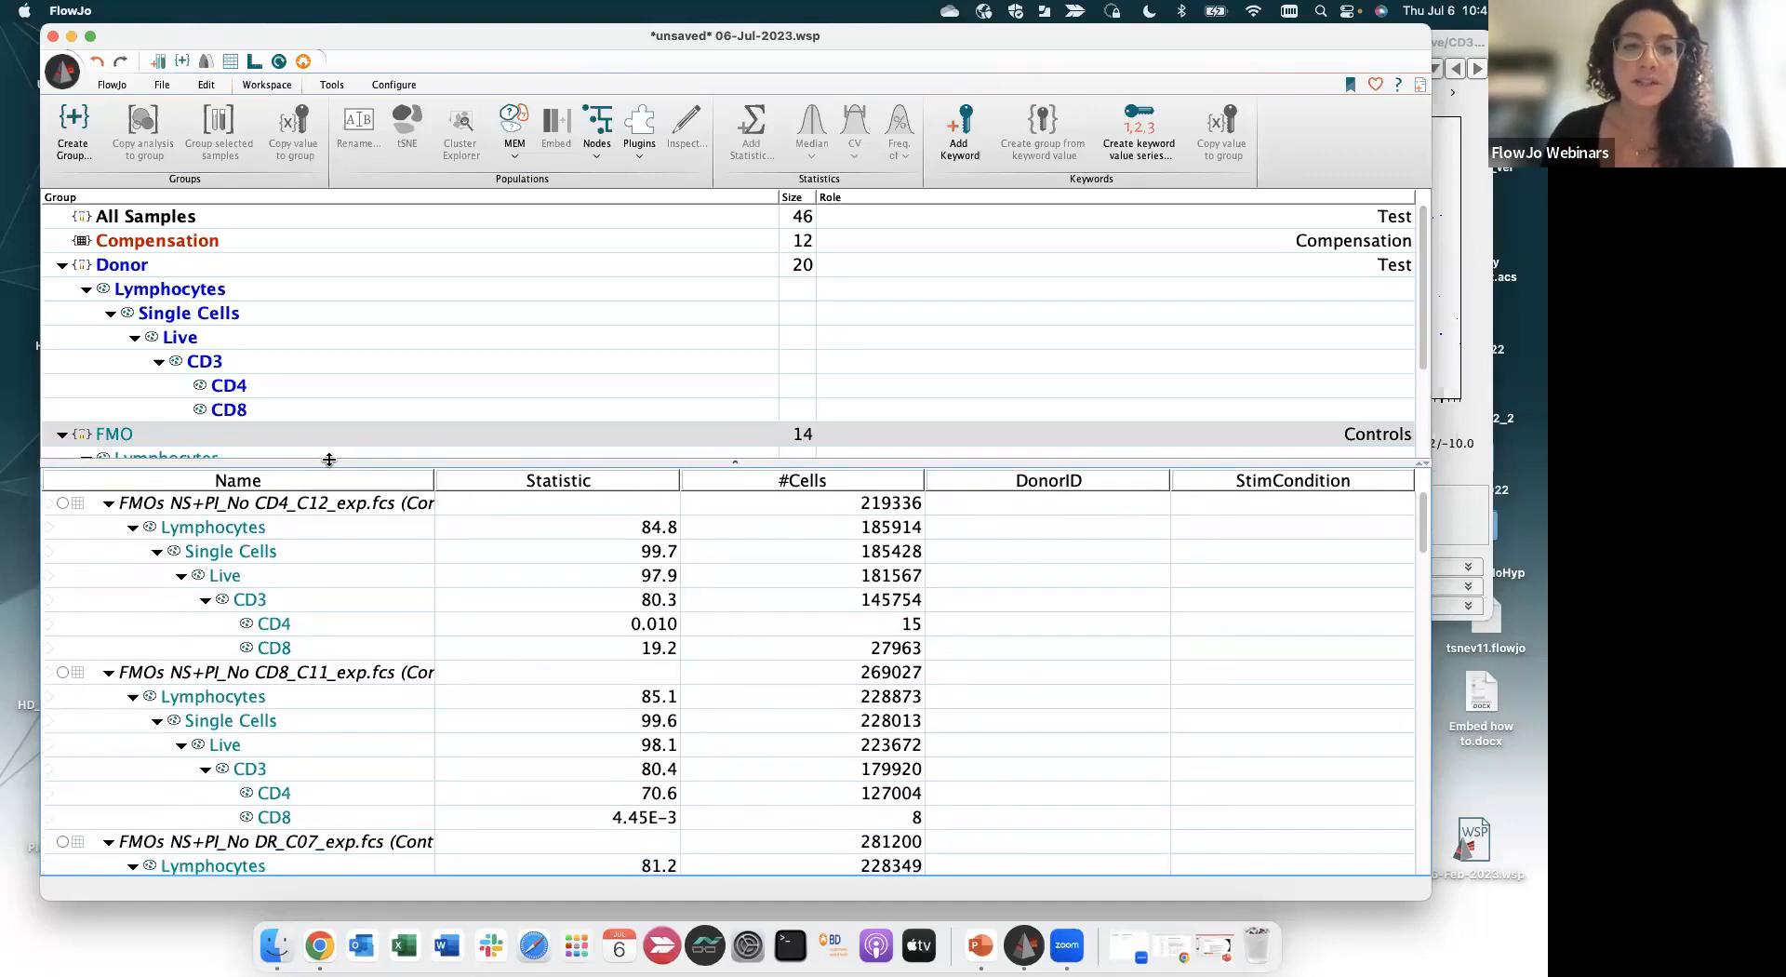
{"action": "left_click", "coordinate": [206, 85]}
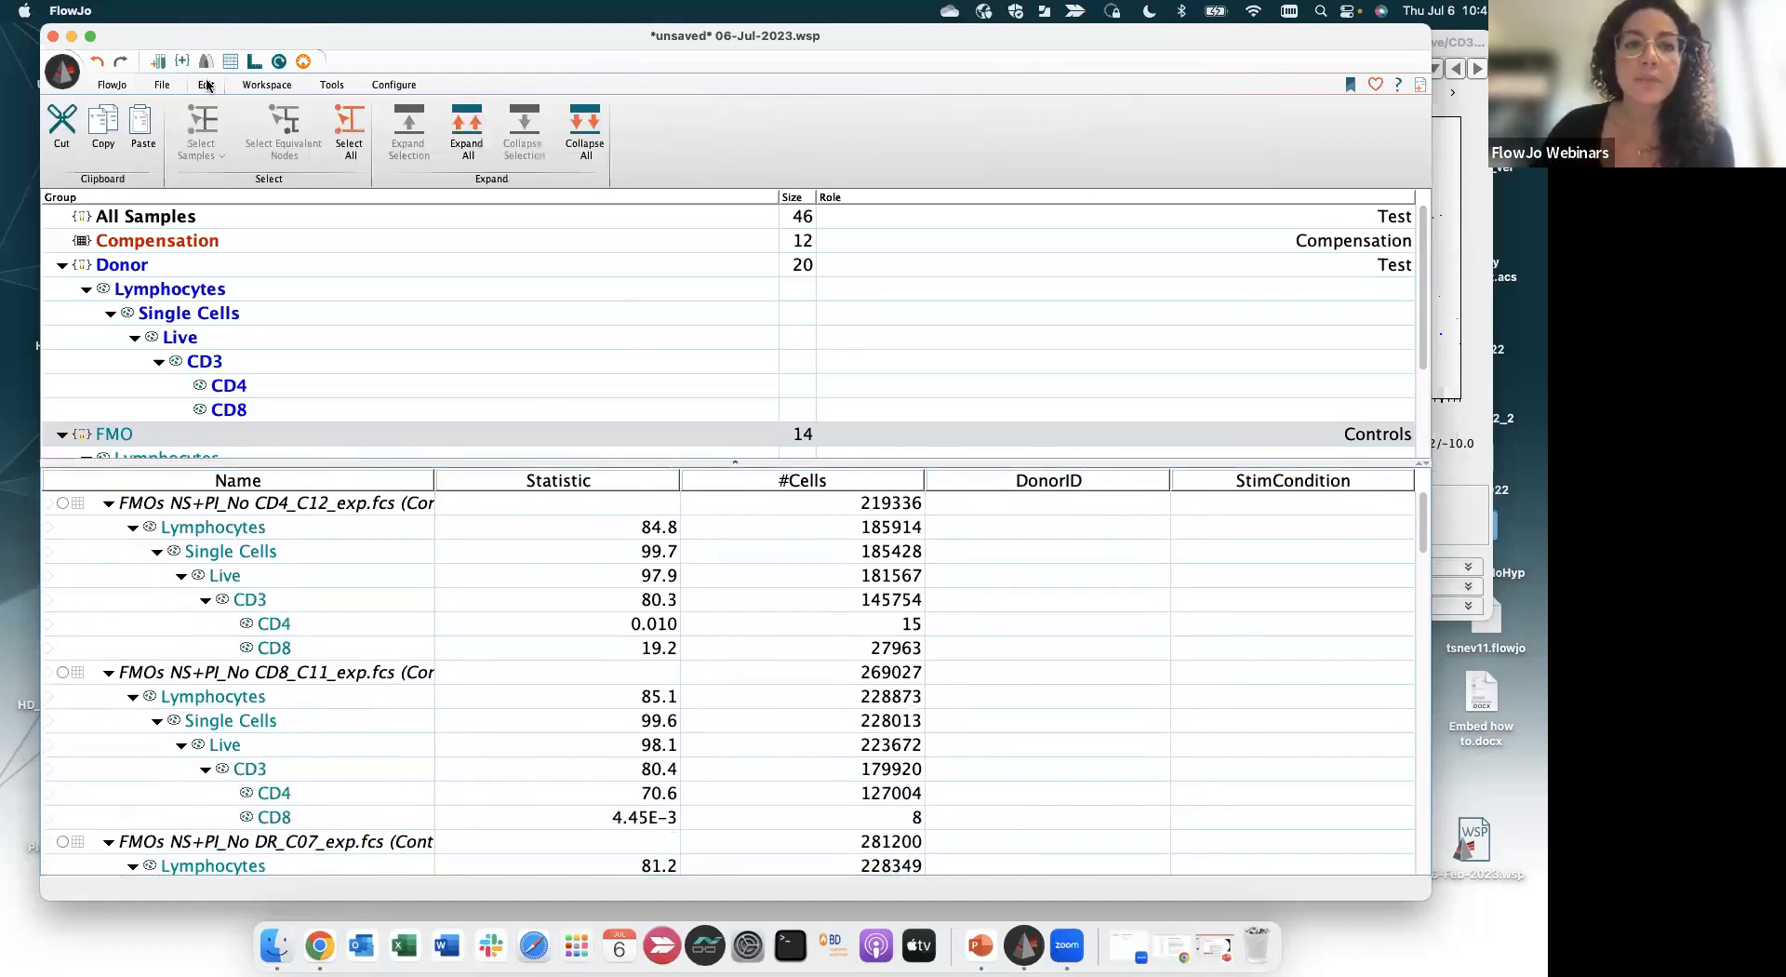
{"action": "left_click", "coordinate": [584, 128]}
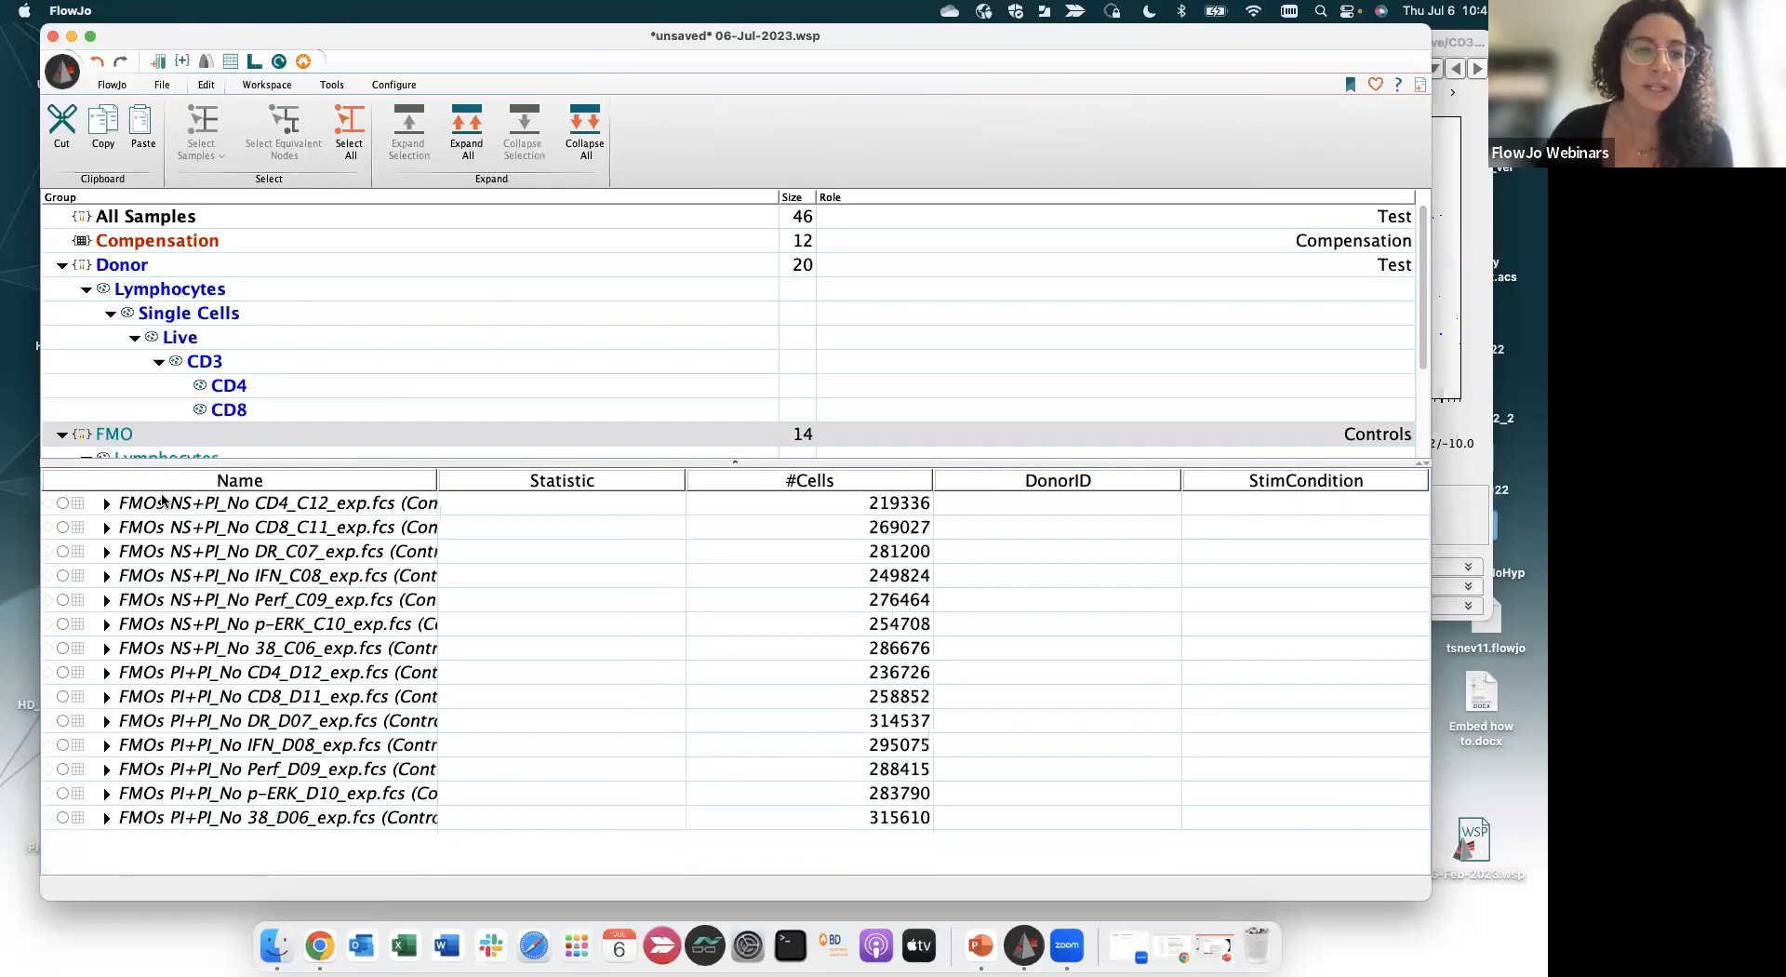
{"action": "left_click", "coordinate": [108, 575]}
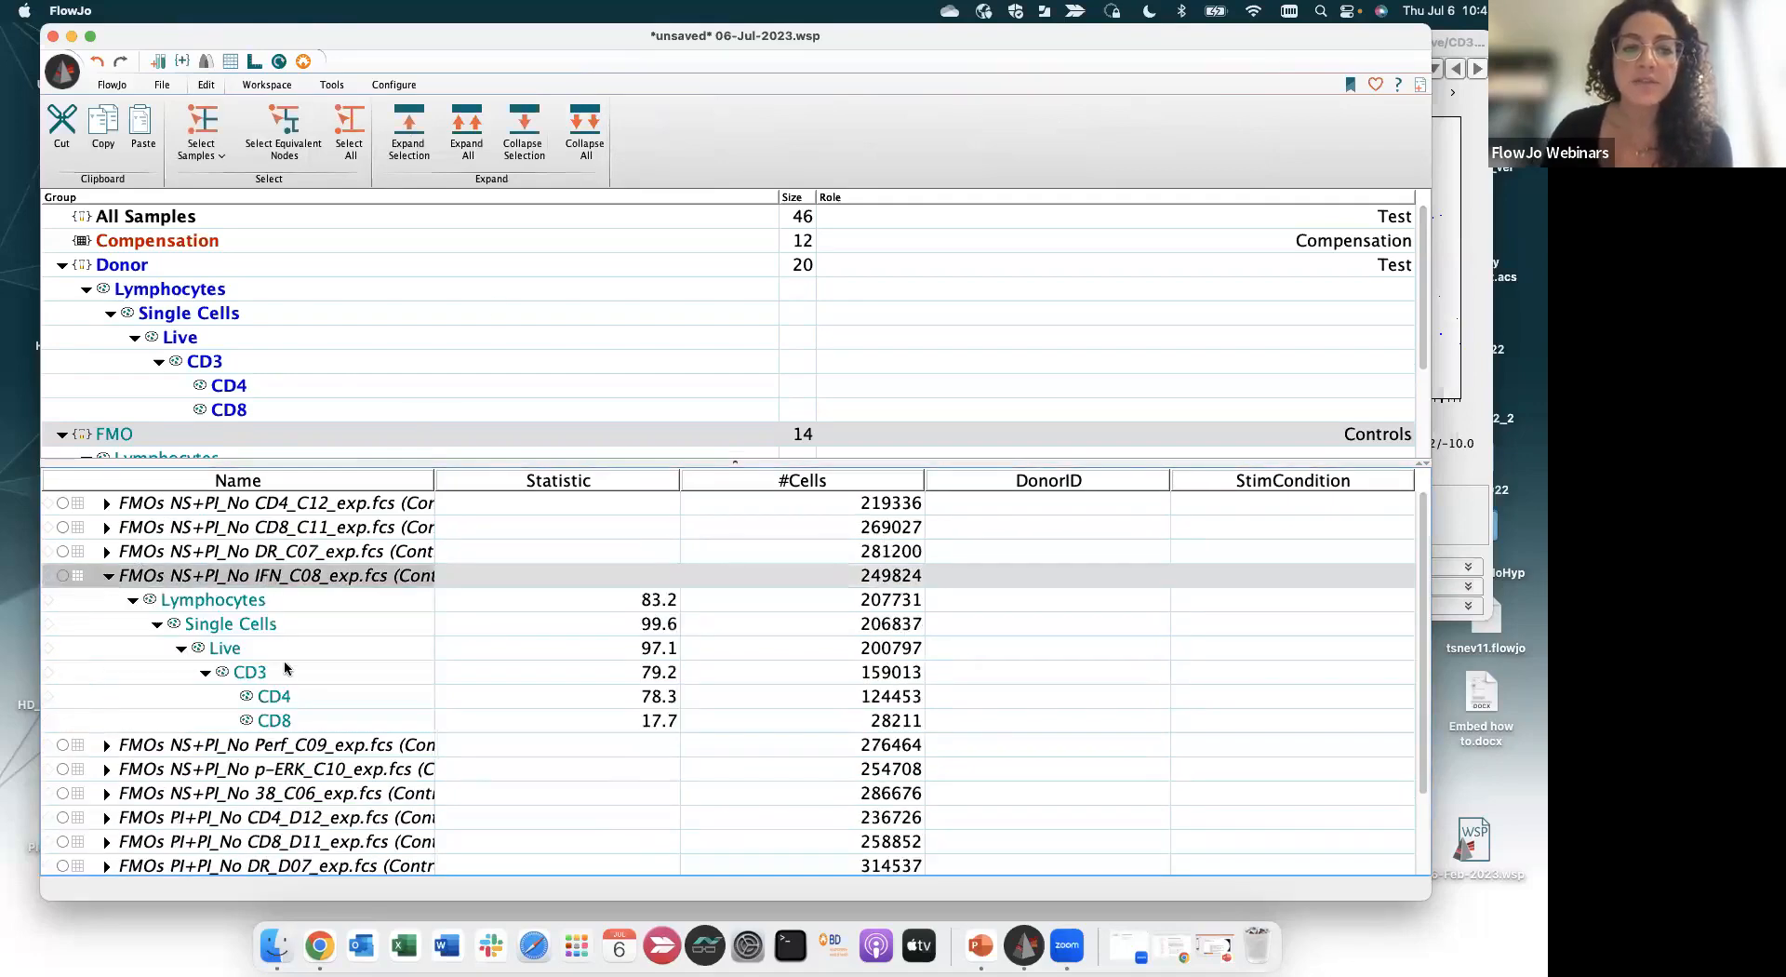
Plot the CD8 population of FMOs NS+PI_No IFN_C08_exp.fcs with CD8 on the Y axis and IFNg on the X axis
{"action": "double_click", "coordinate": [302, 721]}
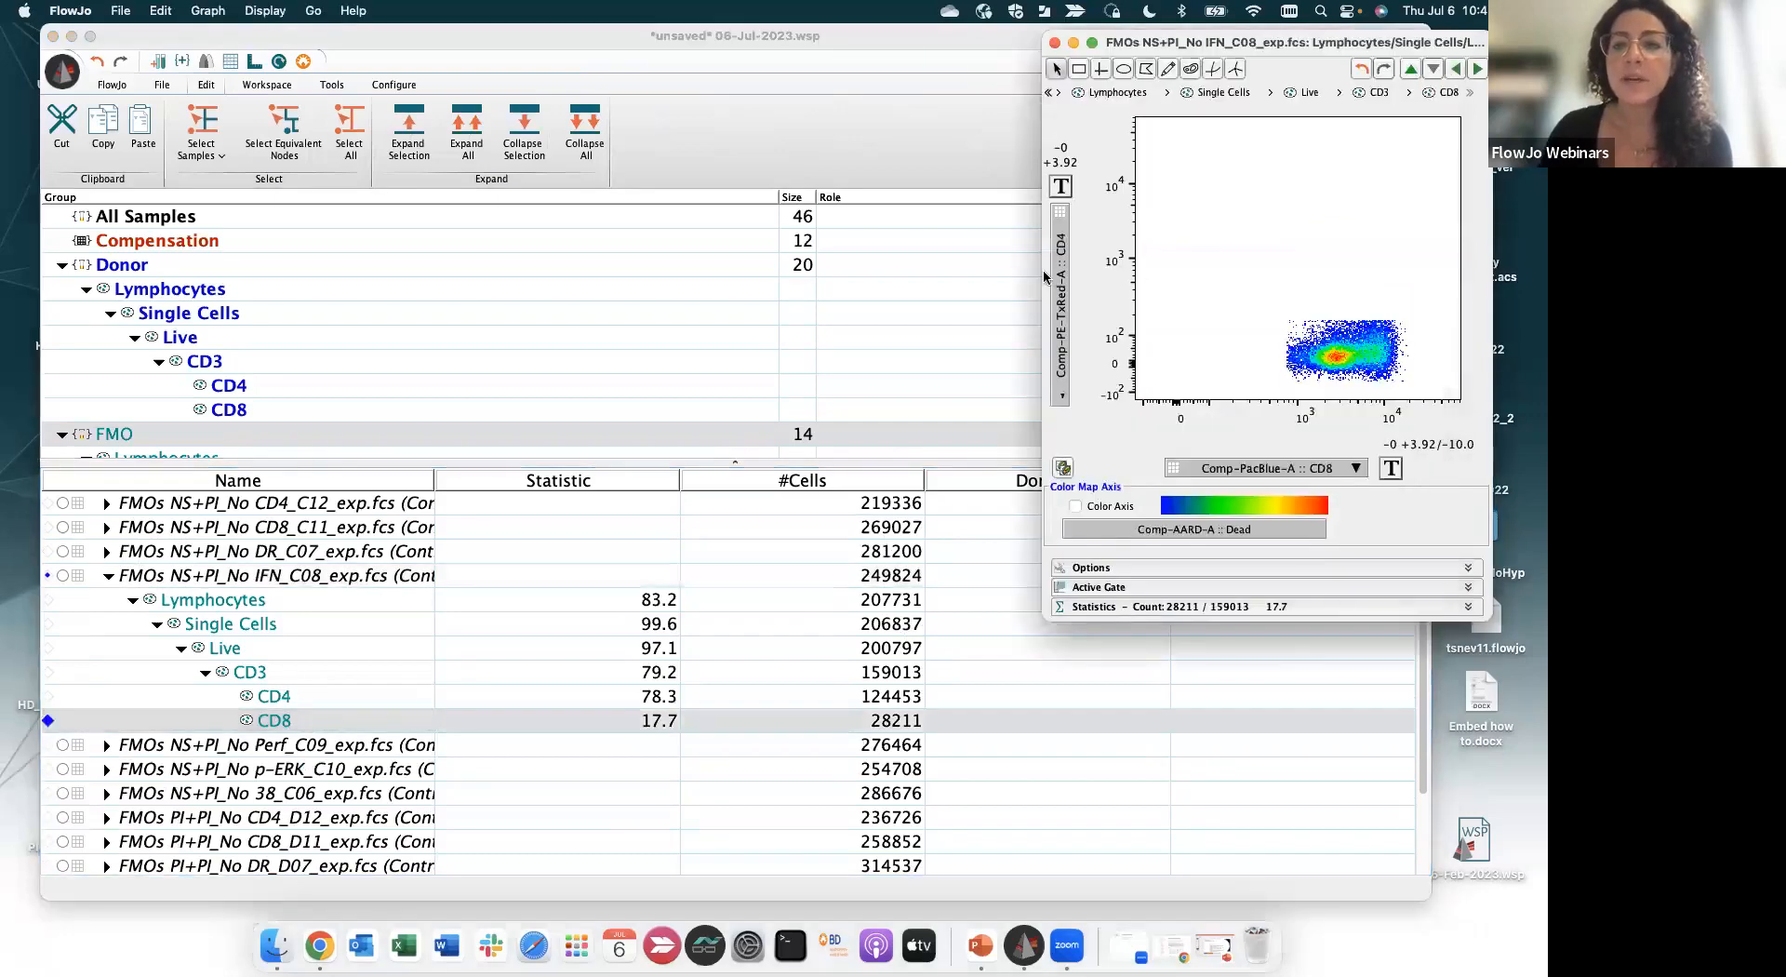
{"action": "left_click", "coordinate": [1062, 270]}
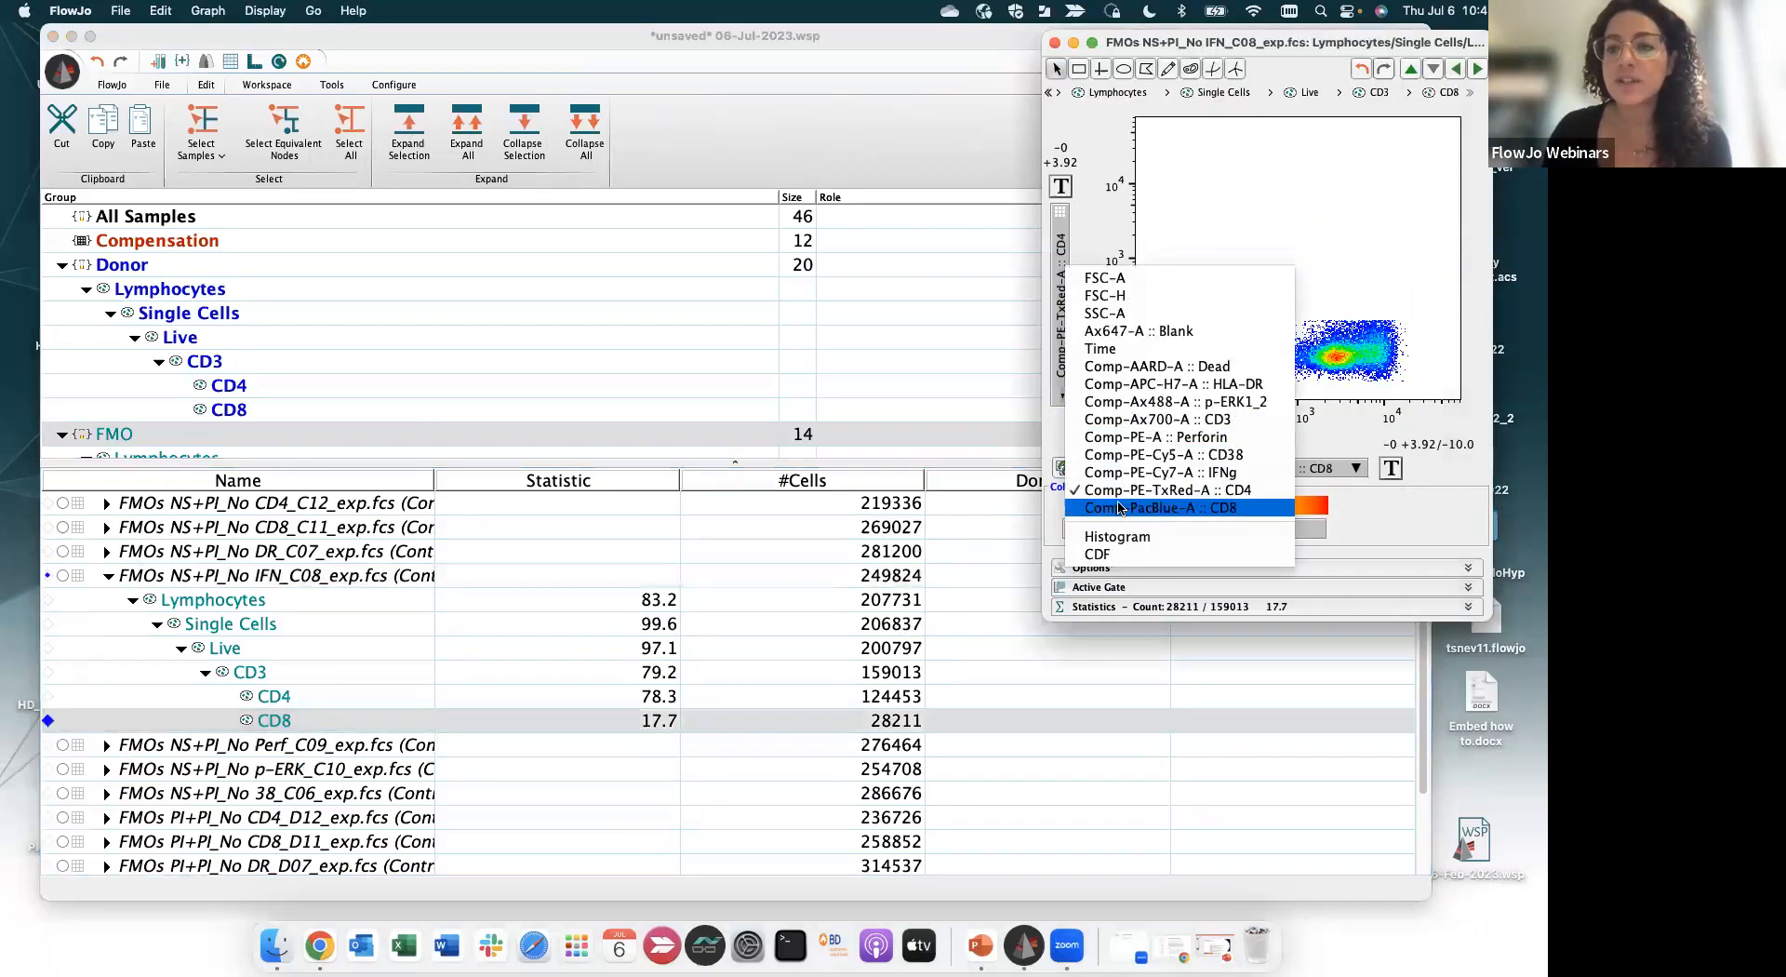
{"action": "left_click", "coordinate": [1119, 507]}
{"action": "left_click", "coordinate": [1267, 469]}
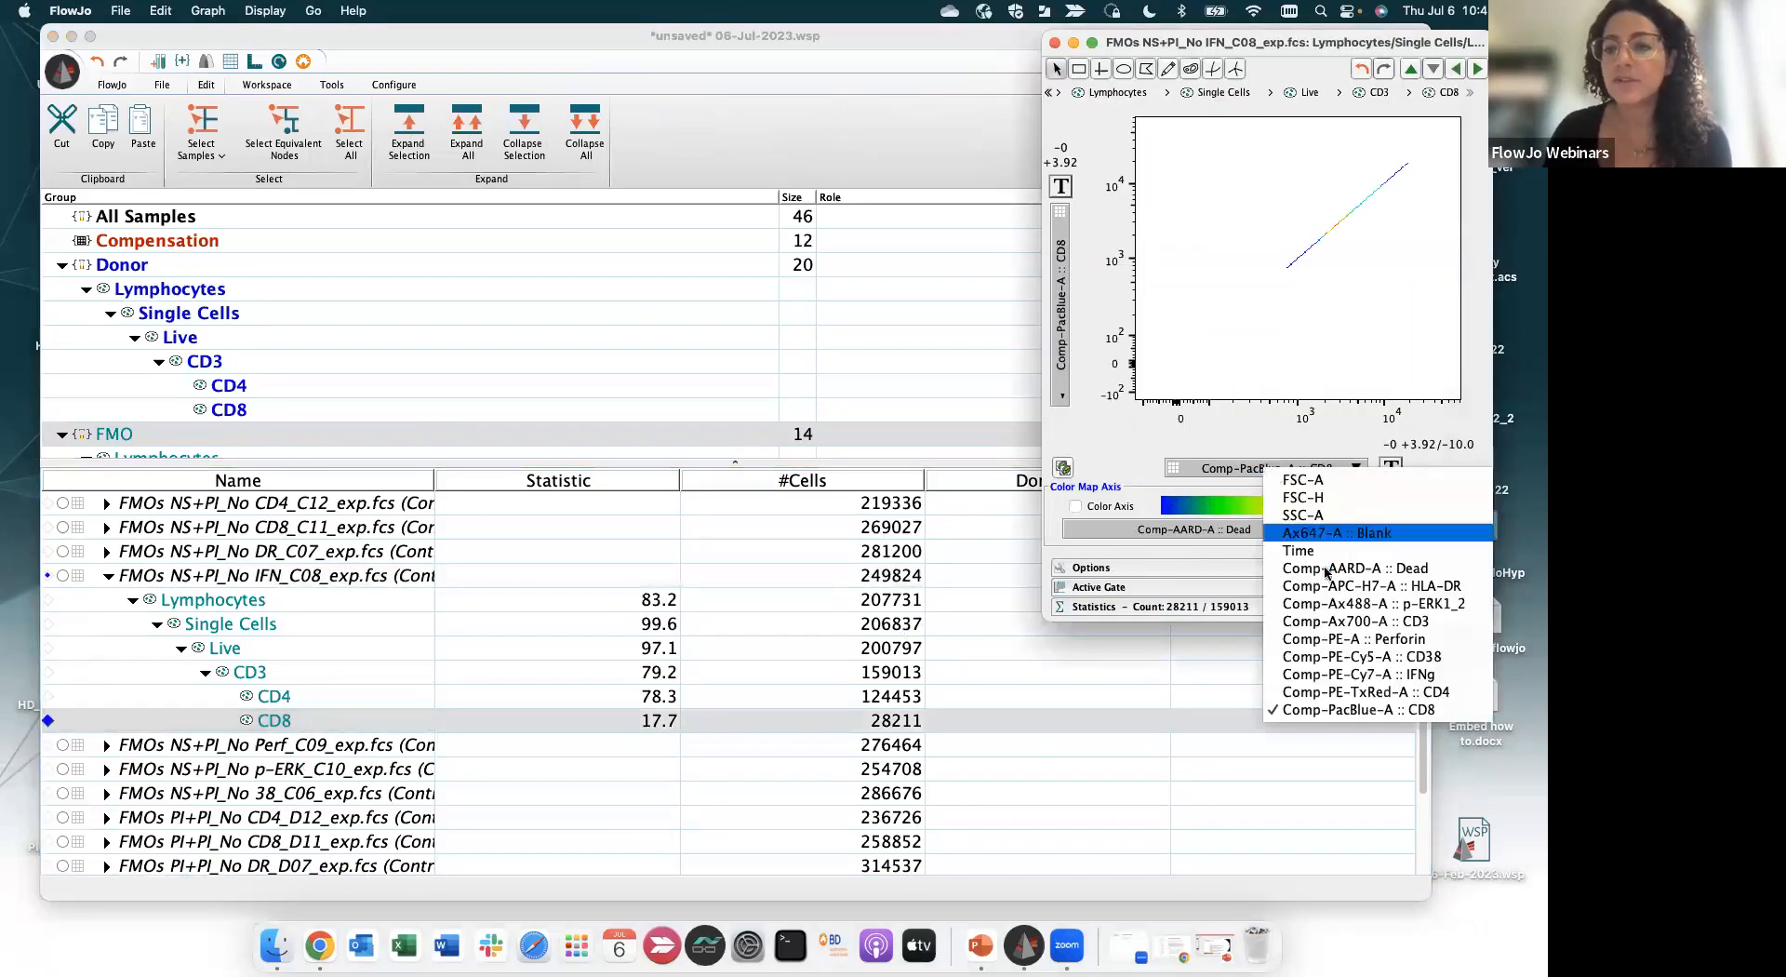
{"action": "left_click", "coordinate": [1341, 672]}
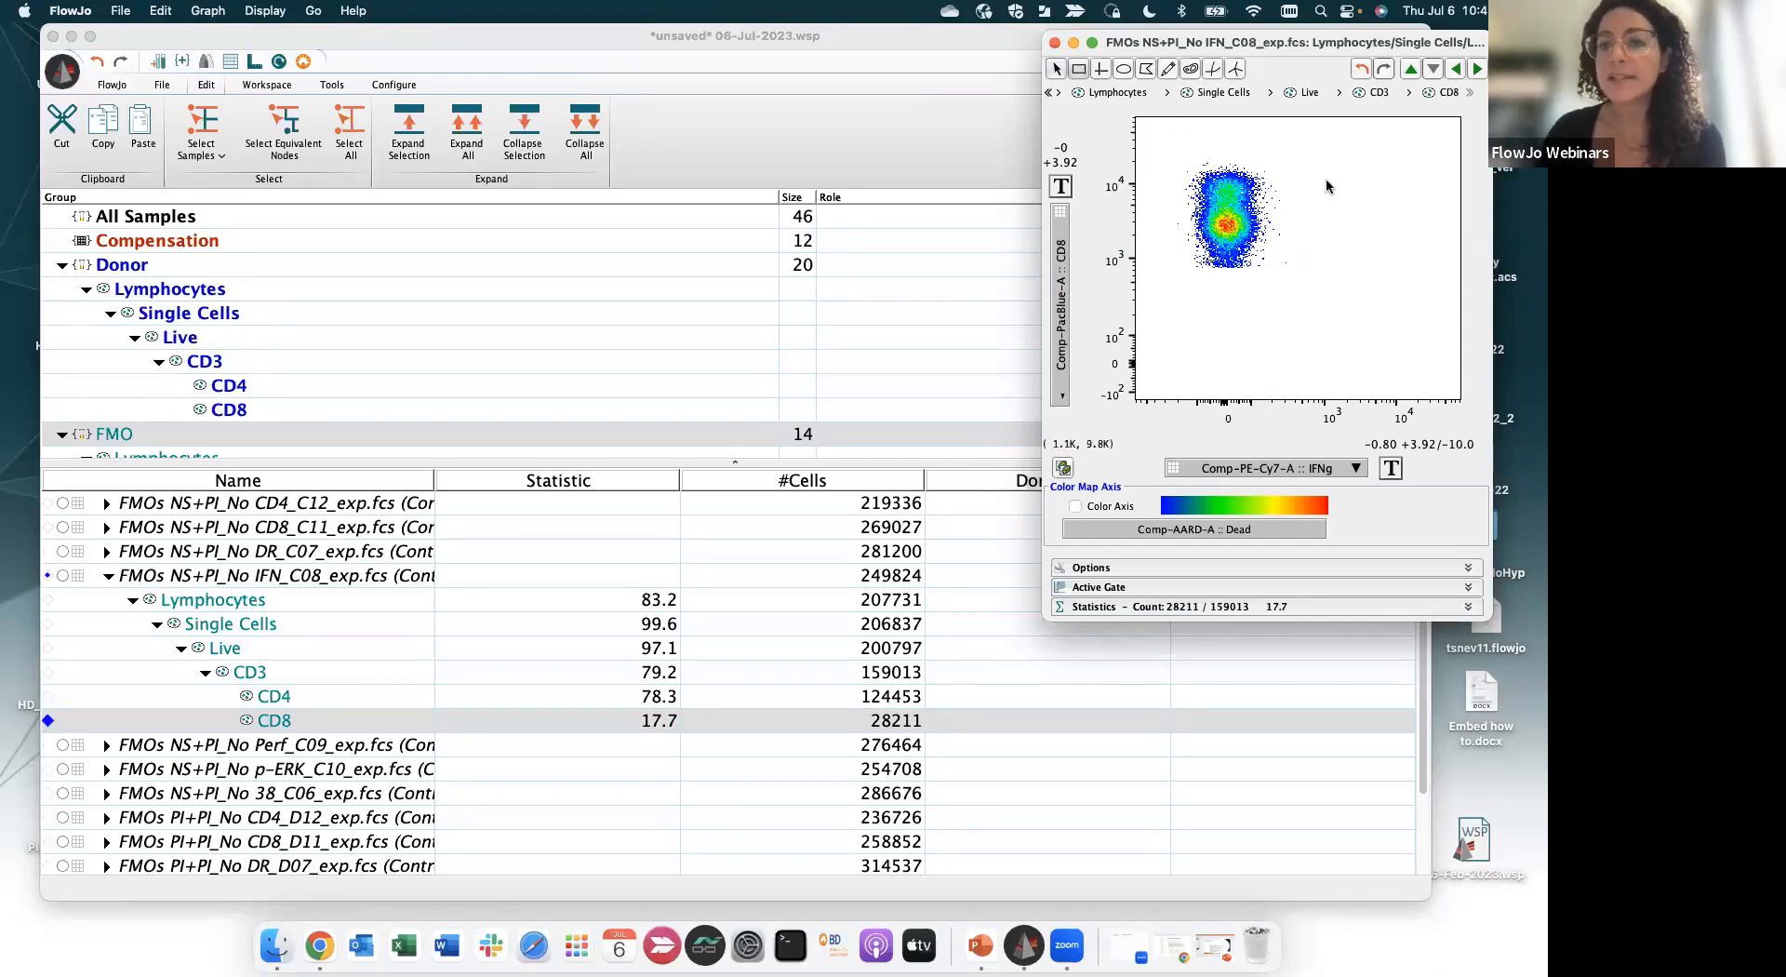
Draw a tall rectangle gate over the empty IFNg-positive area beside the CD8 population and name it IFNg
{"action": "left_click_drag", "start_coordinate": [1294, 134], "coordinate": [1448, 389]}
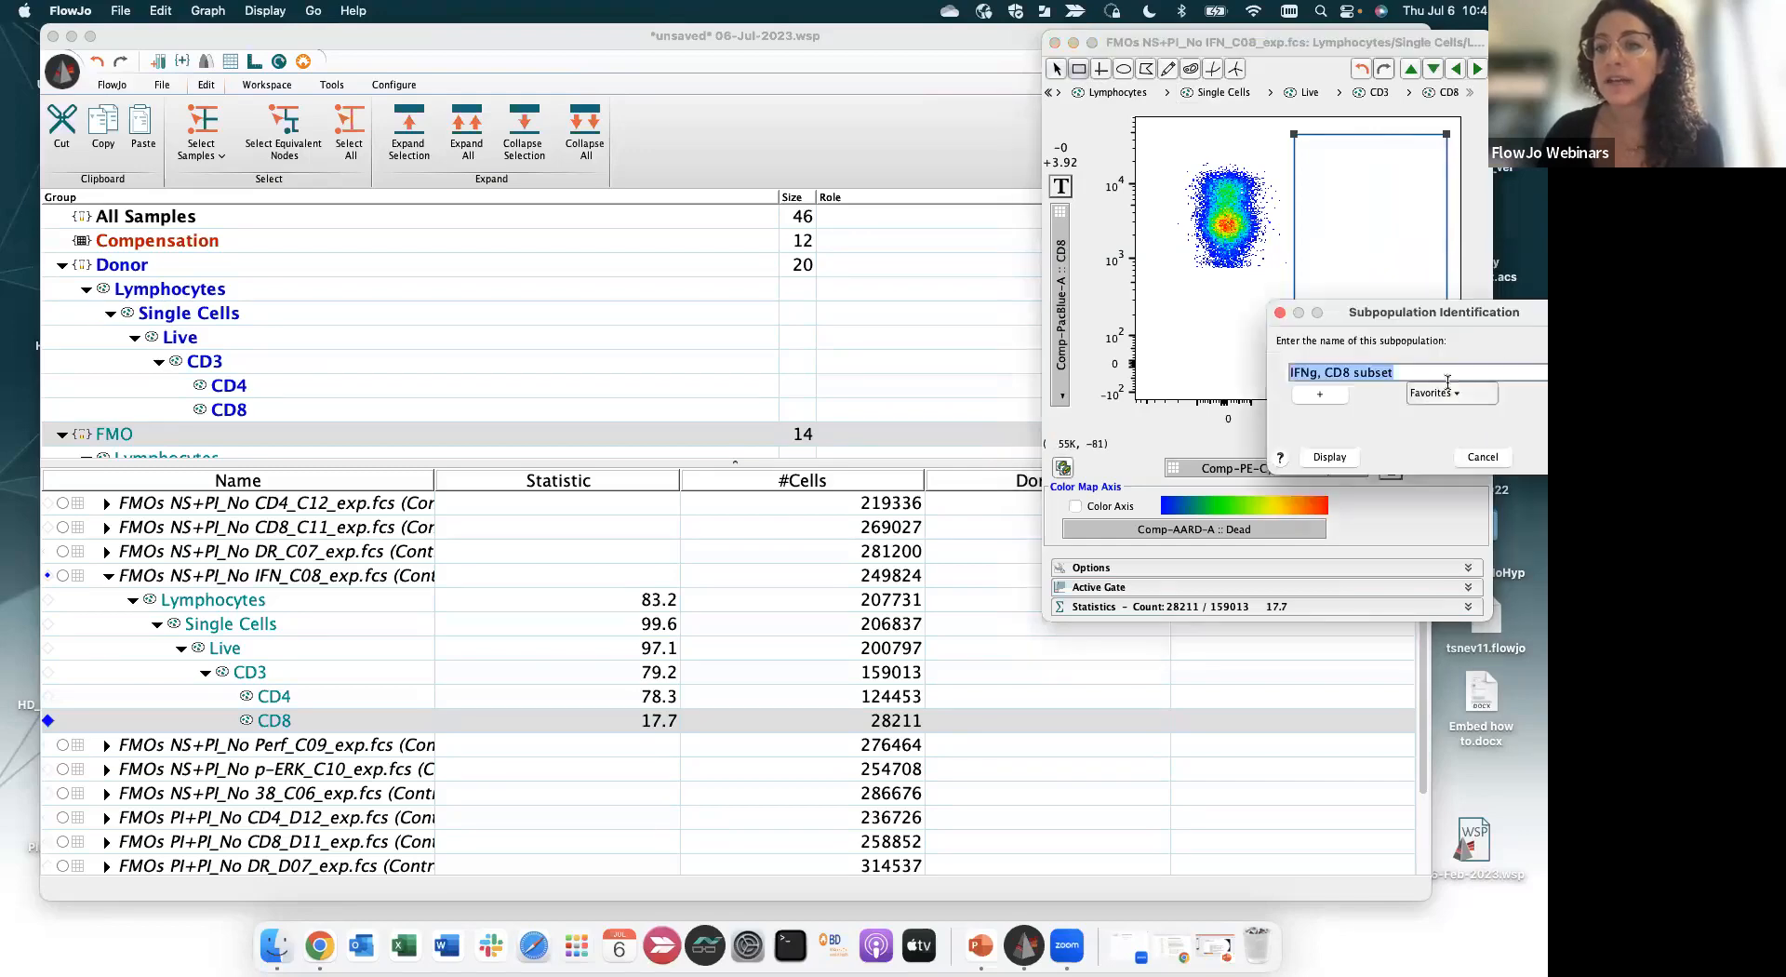
{"action": "left_click", "coordinate": [918, 315]}
{"action": "left_click_drag", "start_coordinate": [918, 315], "coordinate": [839, 314]}
{"action": "key", "text": "BackSpace"}
{"action": "key", "text": "Return"}
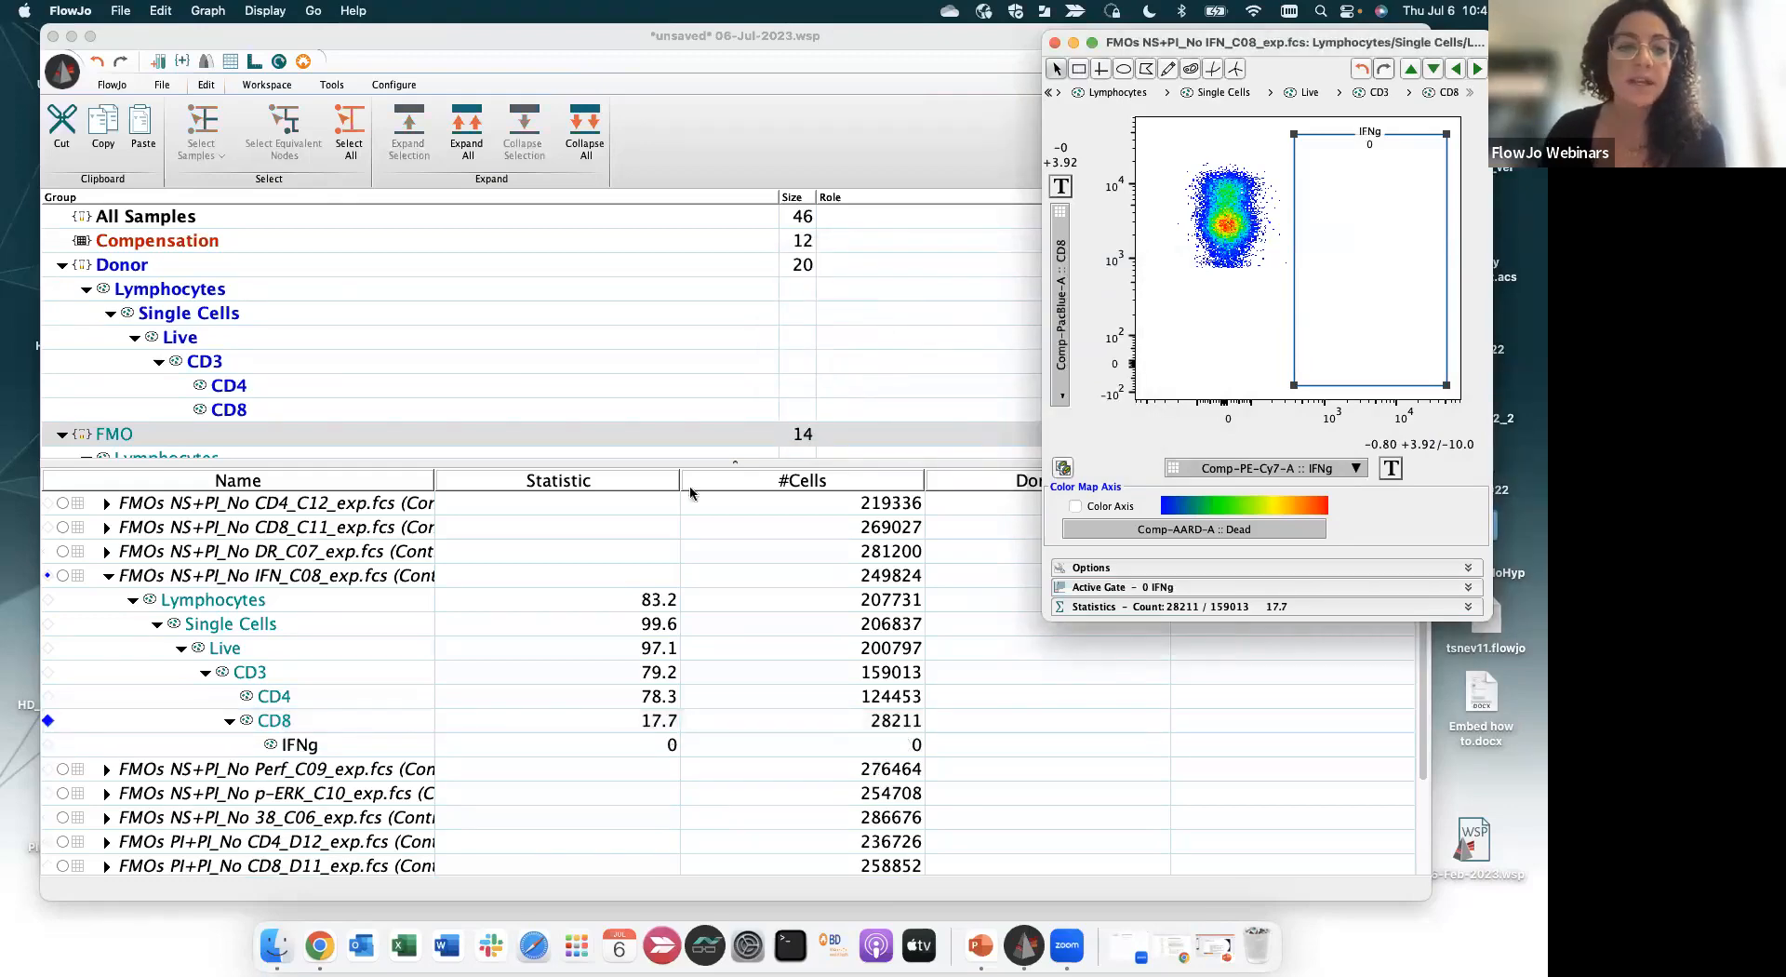
Copy the IFNg gate under CD8 to the FMO group and collapse the gating trees of all samples
{"action": "left_click", "coordinate": [361, 744]}
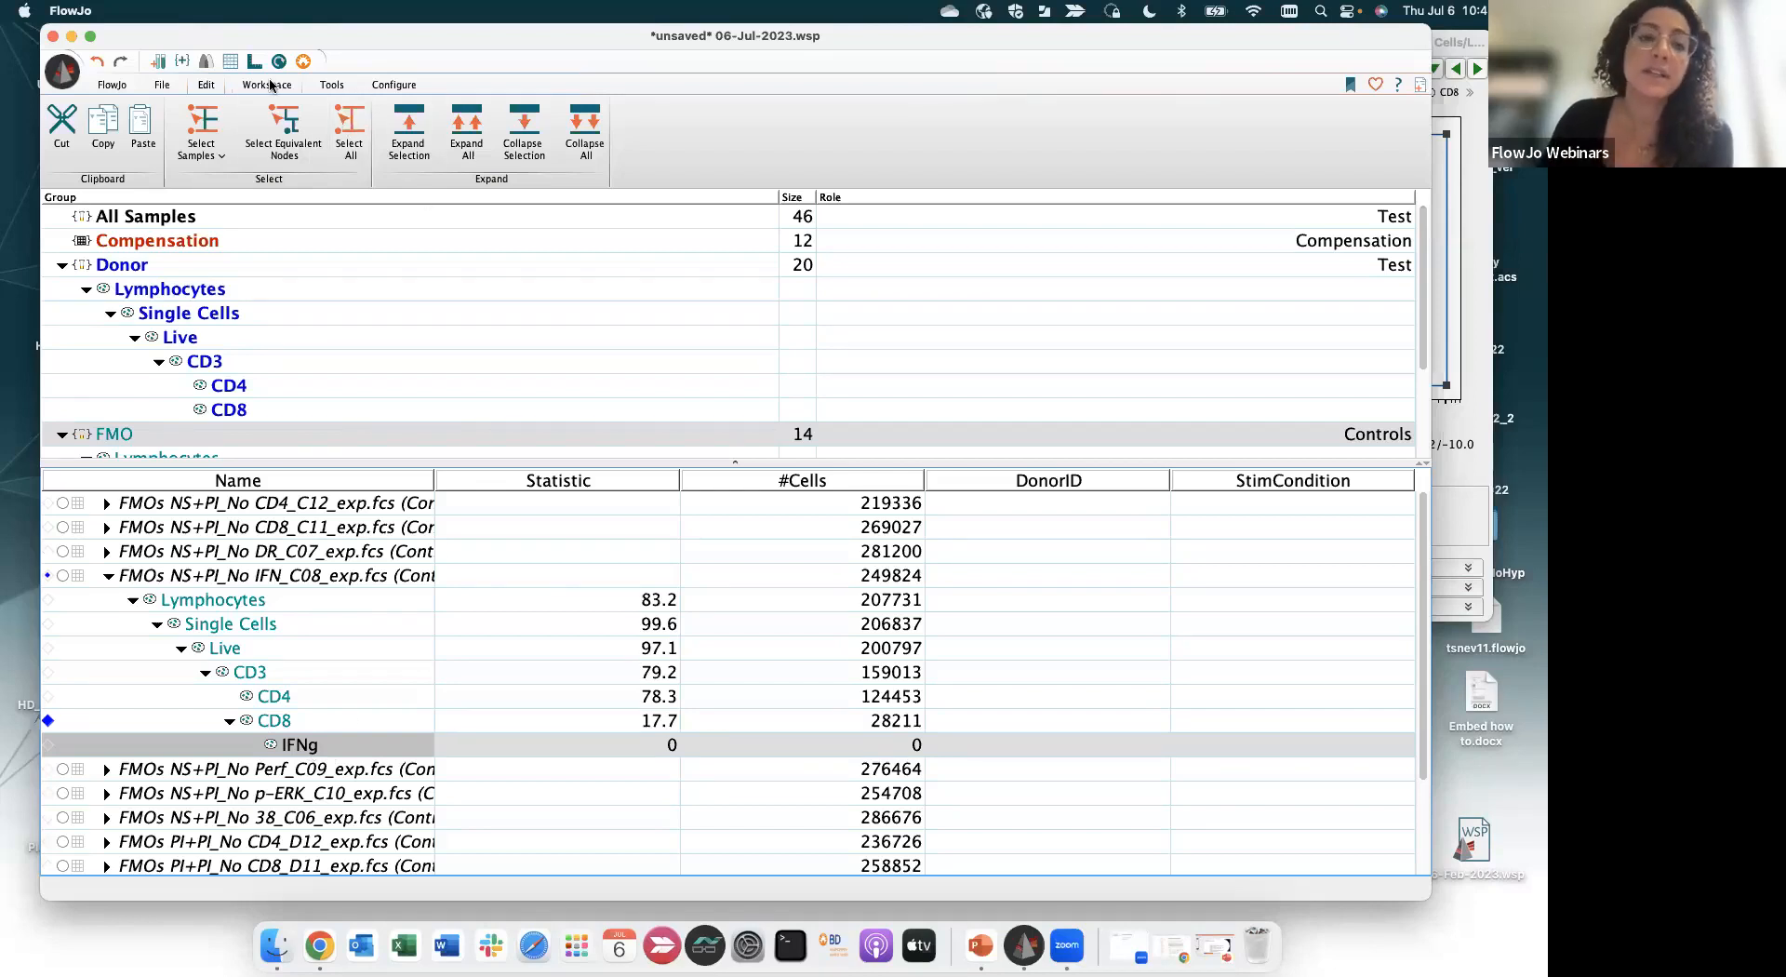
{"action": "right_click", "coordinate": [346, 745]}
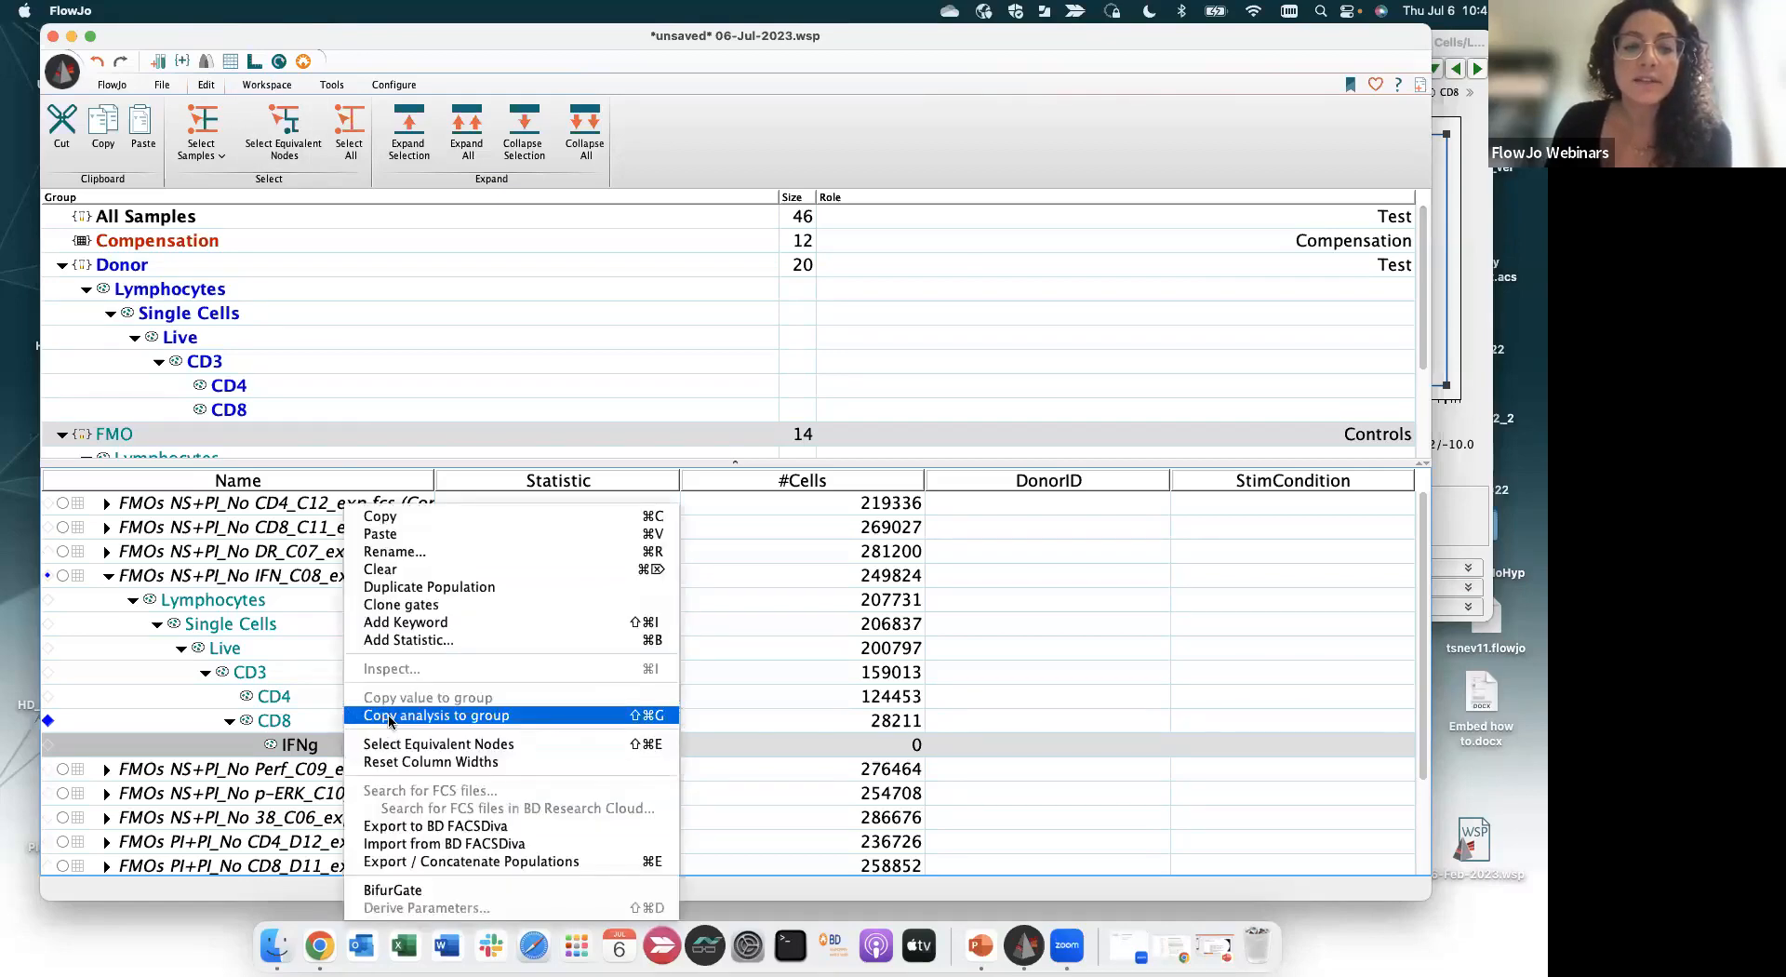
{"action": "left_click", "coordinate": [389, 721]}
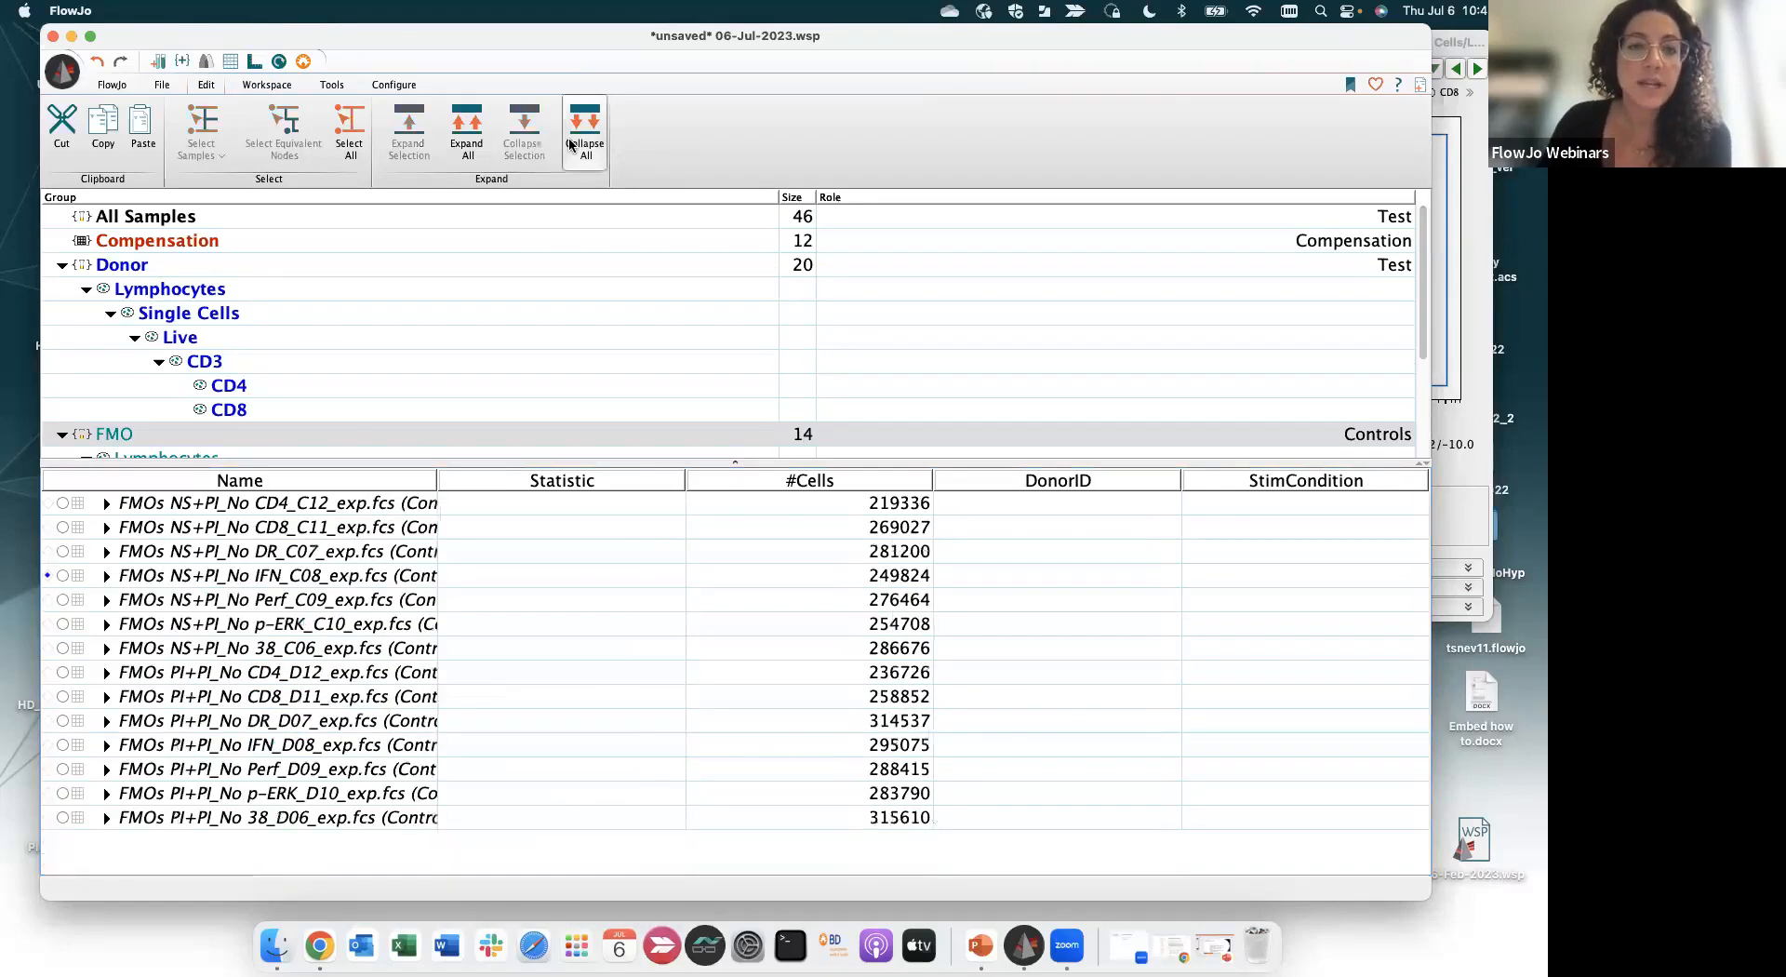
Expand FMOs NS+PI_No Perf_C09_exp.fcs, display its CD8 population as a plot and bring up the Y-axis parameter choices
{"action": "left_click", "coordinate": [108, 601]}
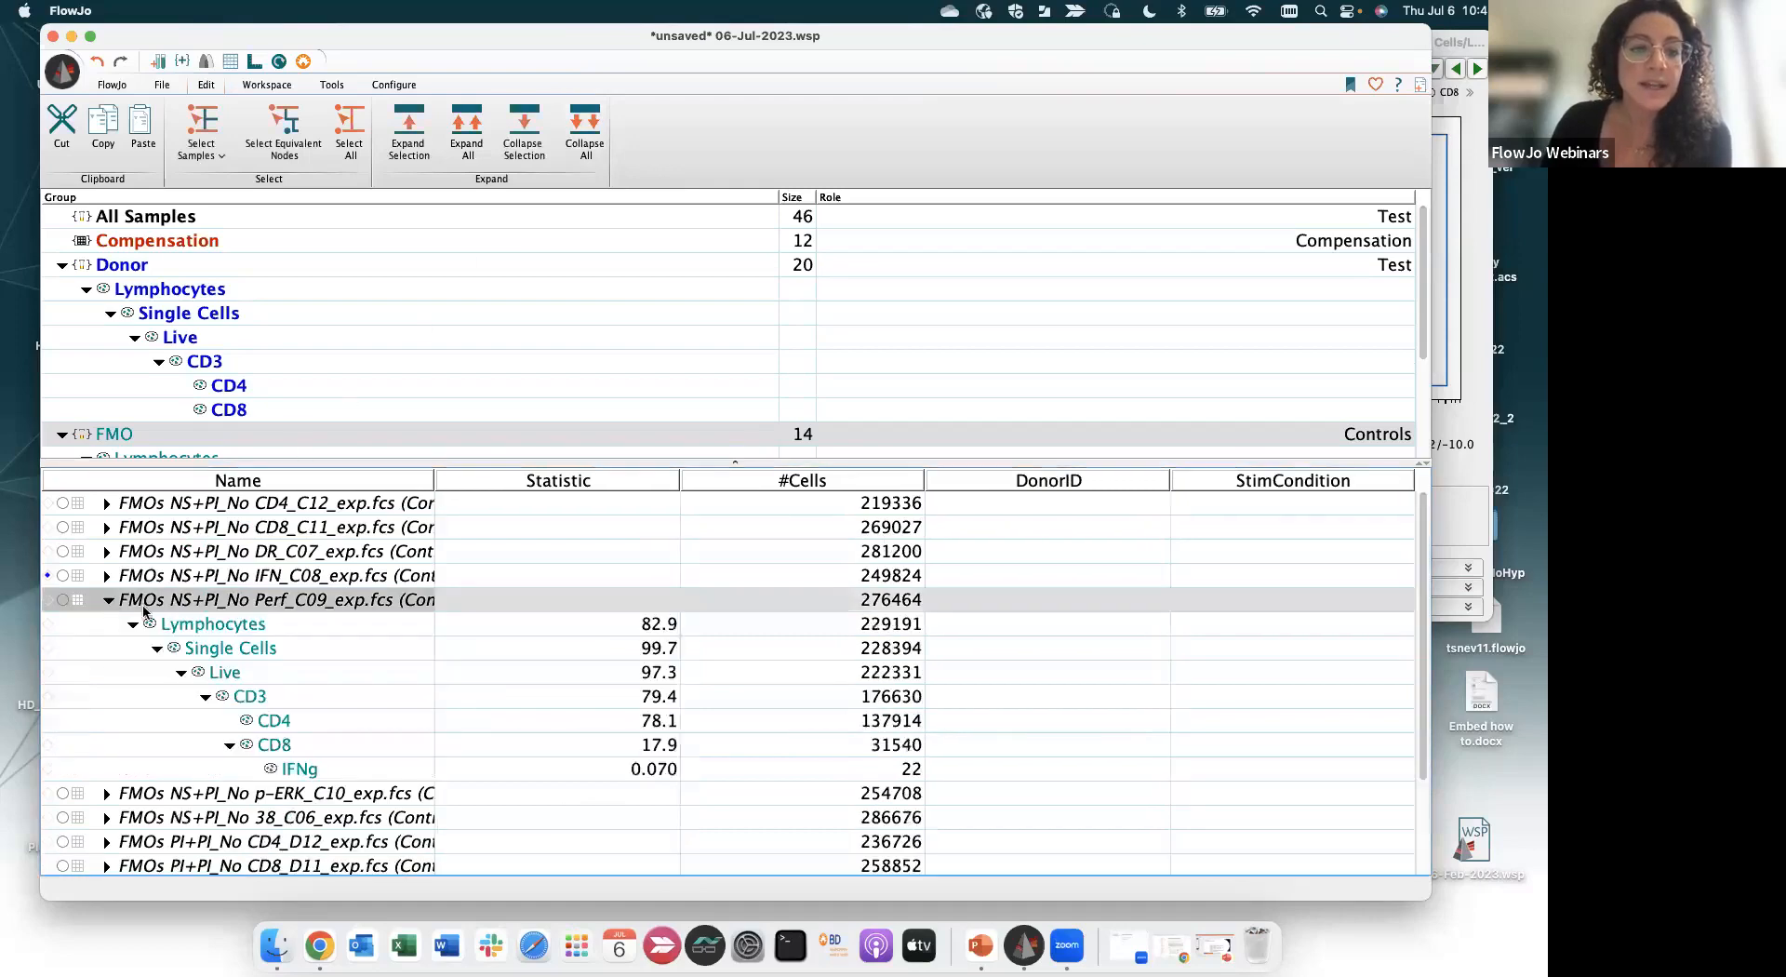
{"action": "double_click", "coordinate": [307, 741]}
{"action": "left_click", "coordinate": [1061, 251]}
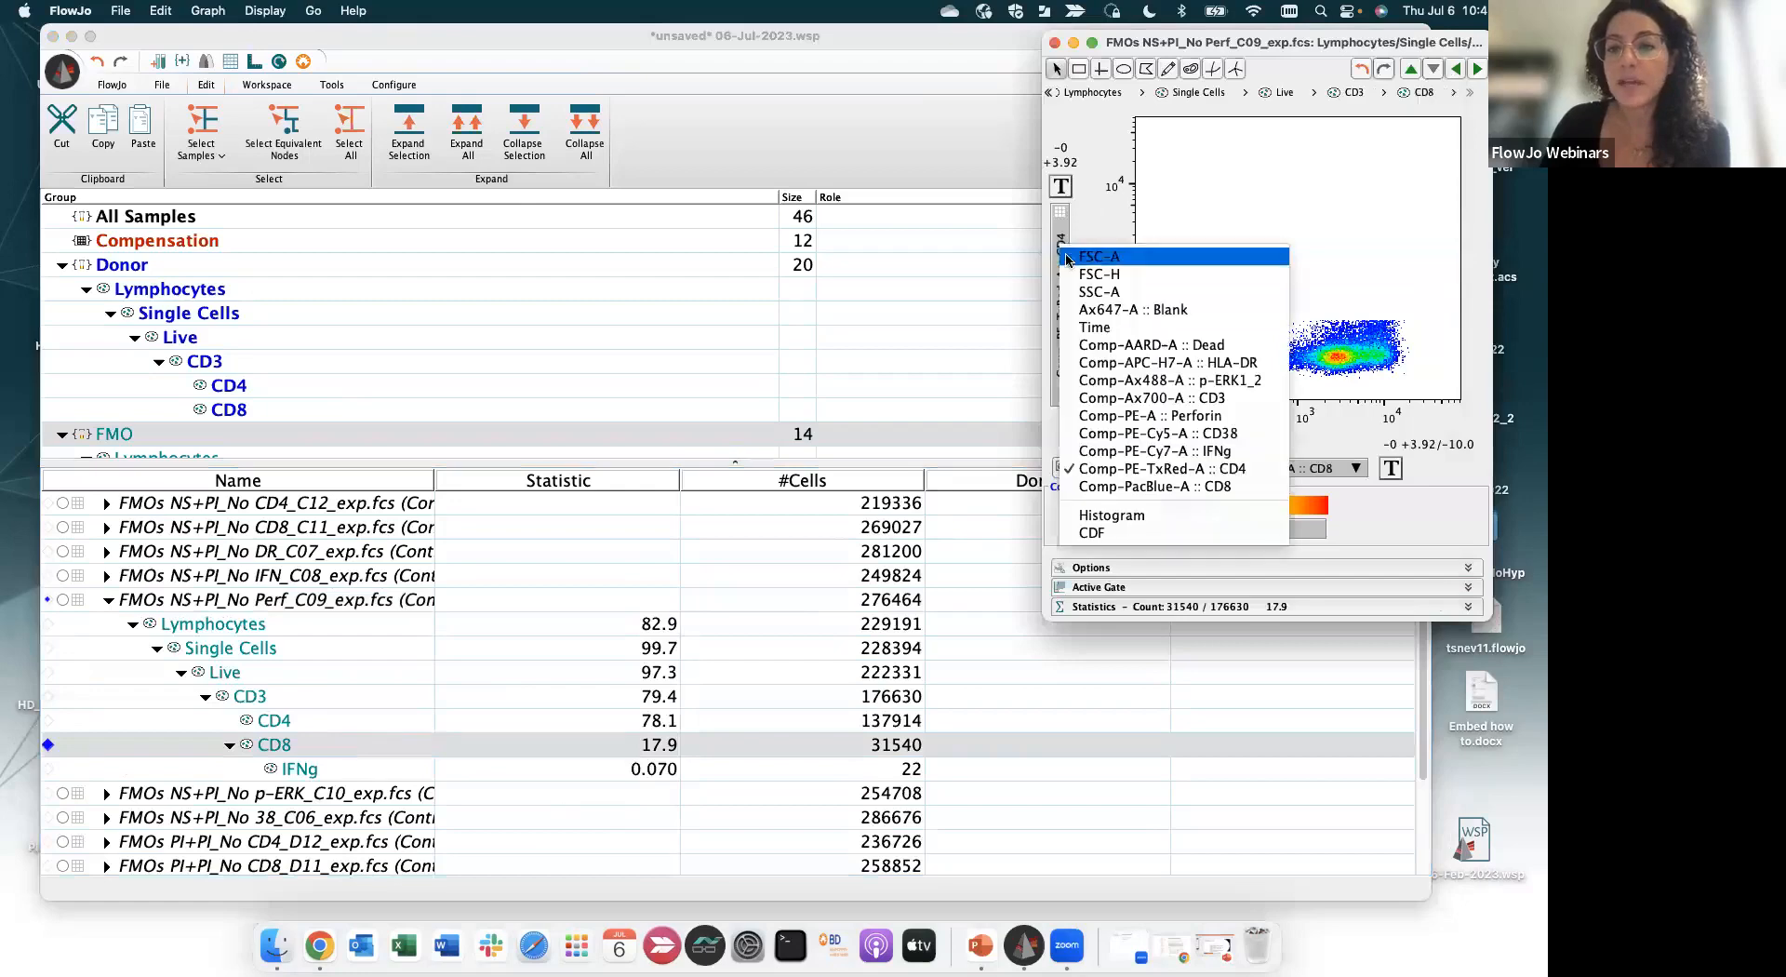
Plot the CD8 population of the No Perf_C09 control with CD8 on the Y axis and Perforin on the X axis
{"action": "left_click", "coordinate": [1152, 486]}
{"action": "left_click", "coordinate": [1265, 469]}
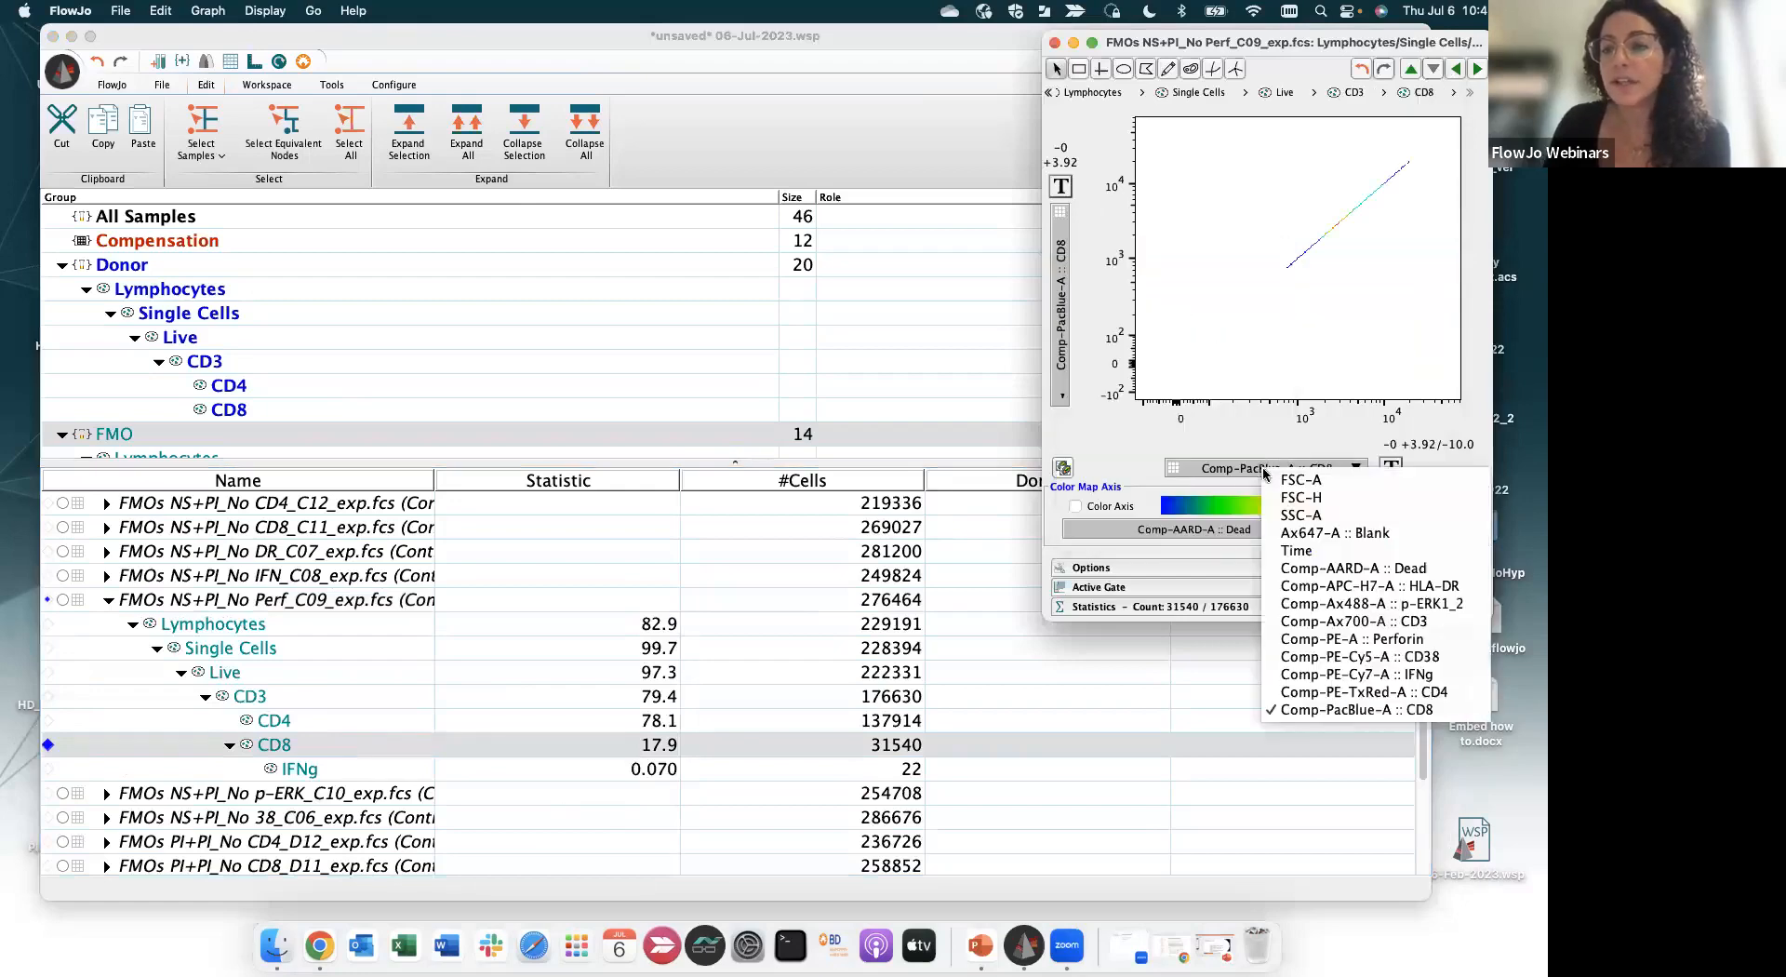
{"action": "left_click", "coordinate": [1349, 639]}
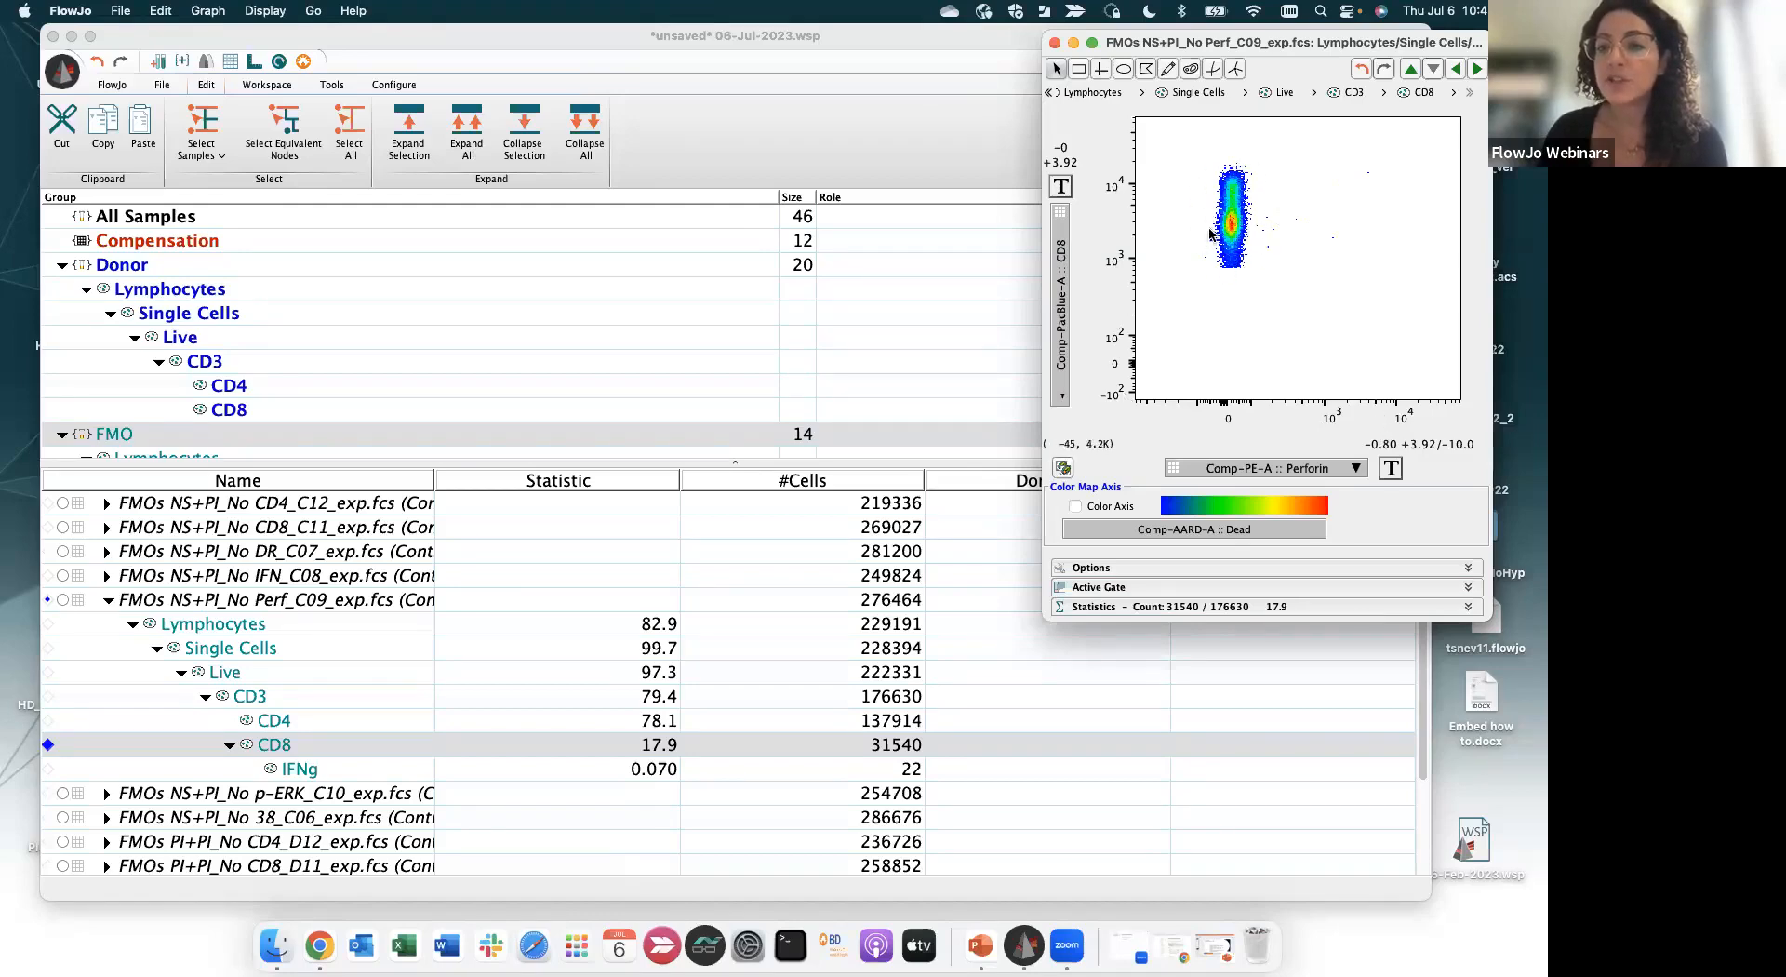
Customize the Perforin axis transform of the No Perf_C09 control by setting its width basis to -5.01, and apply it
{"action": "left_click", "coordinate": [1393, 468]}
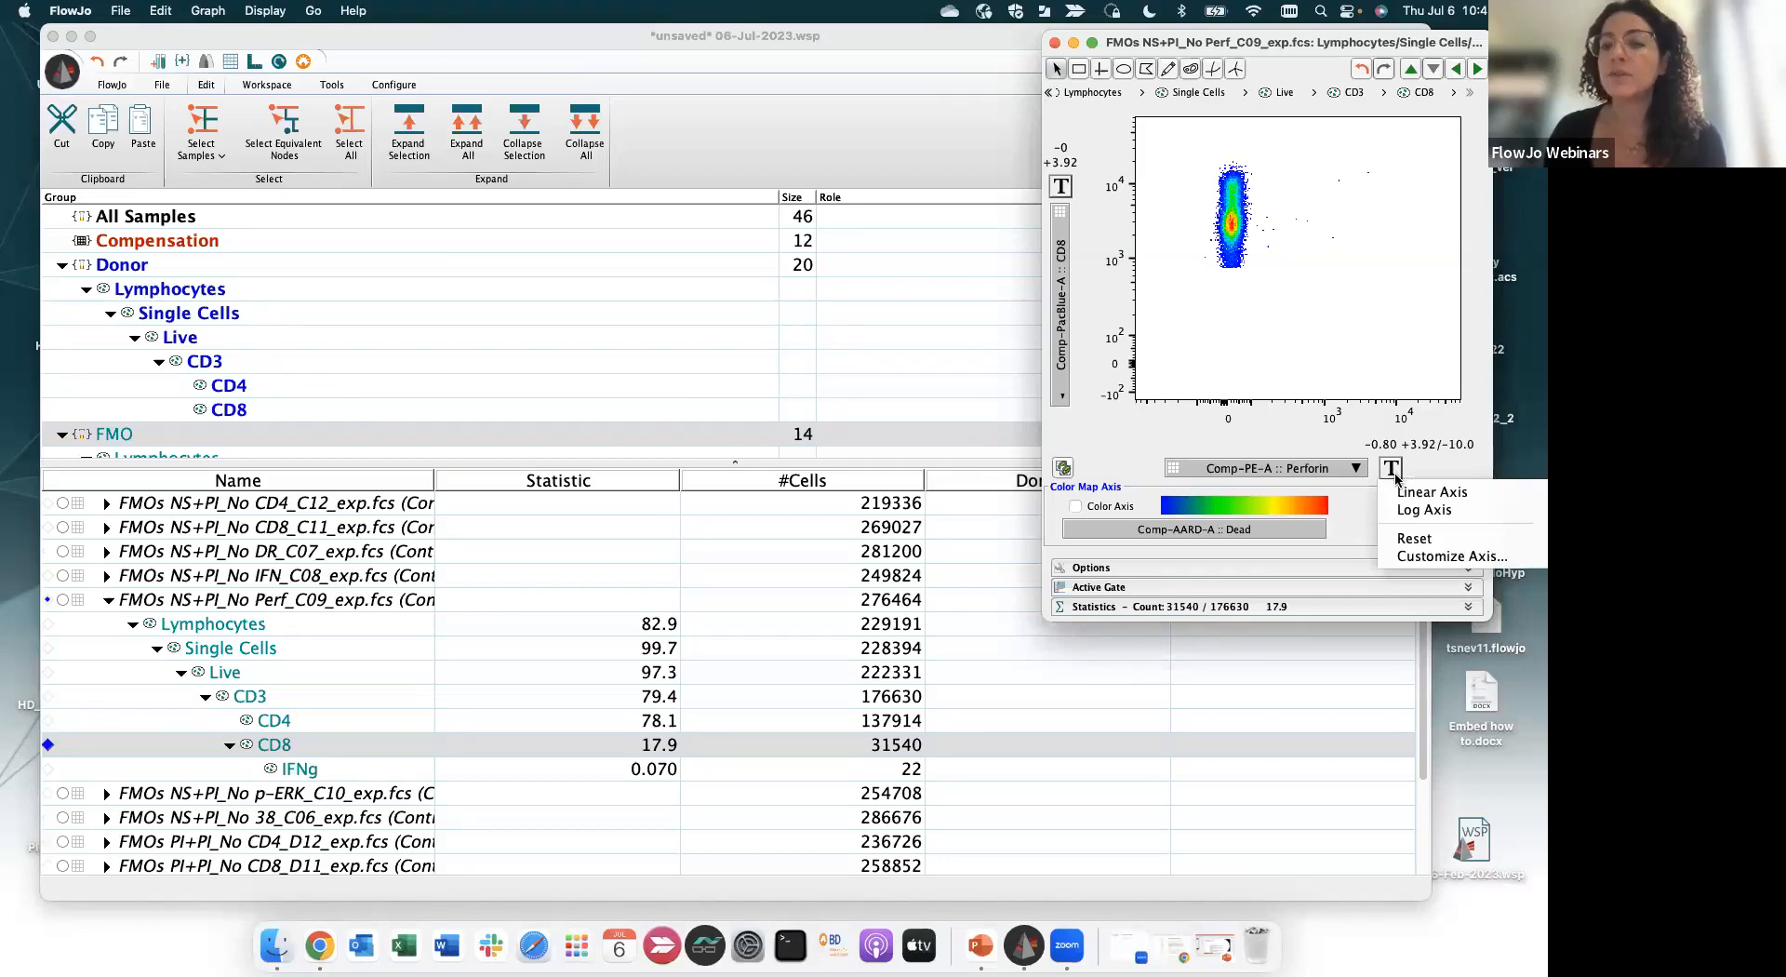
{"action": "left_click", "coordinate": [1433, 556]}
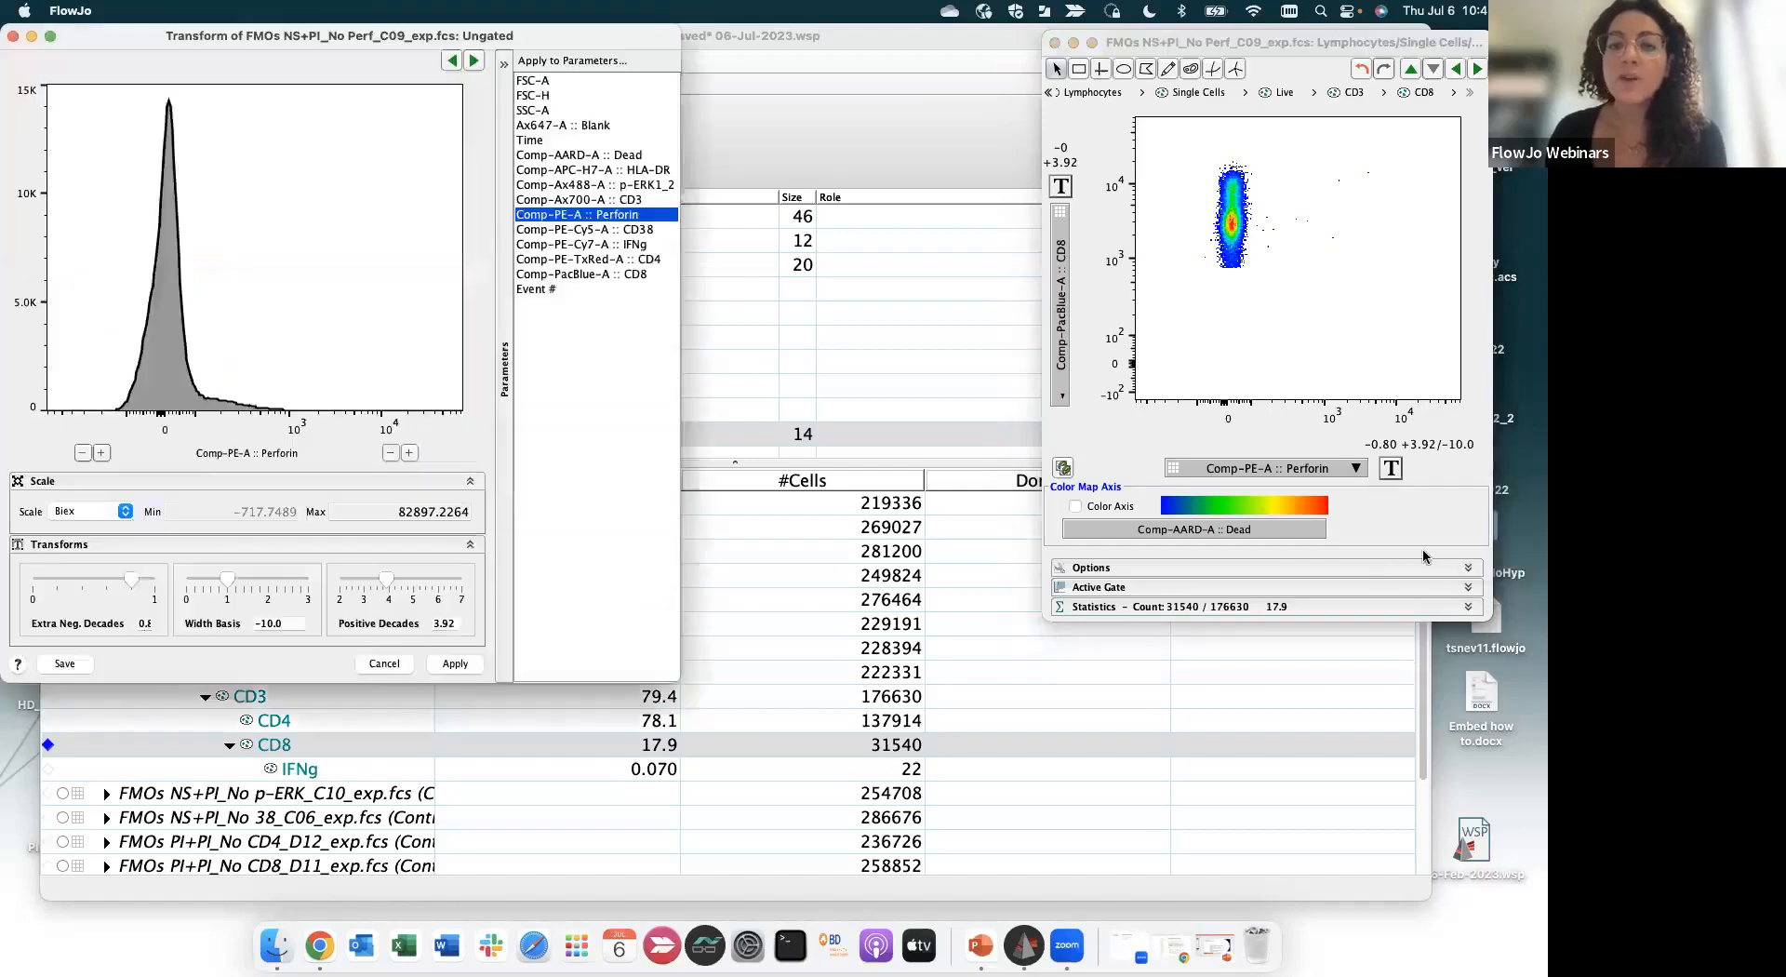
{"action": "left_click_drag", "start_coordinate": [311, 35], "coordinate": [609, 38]}
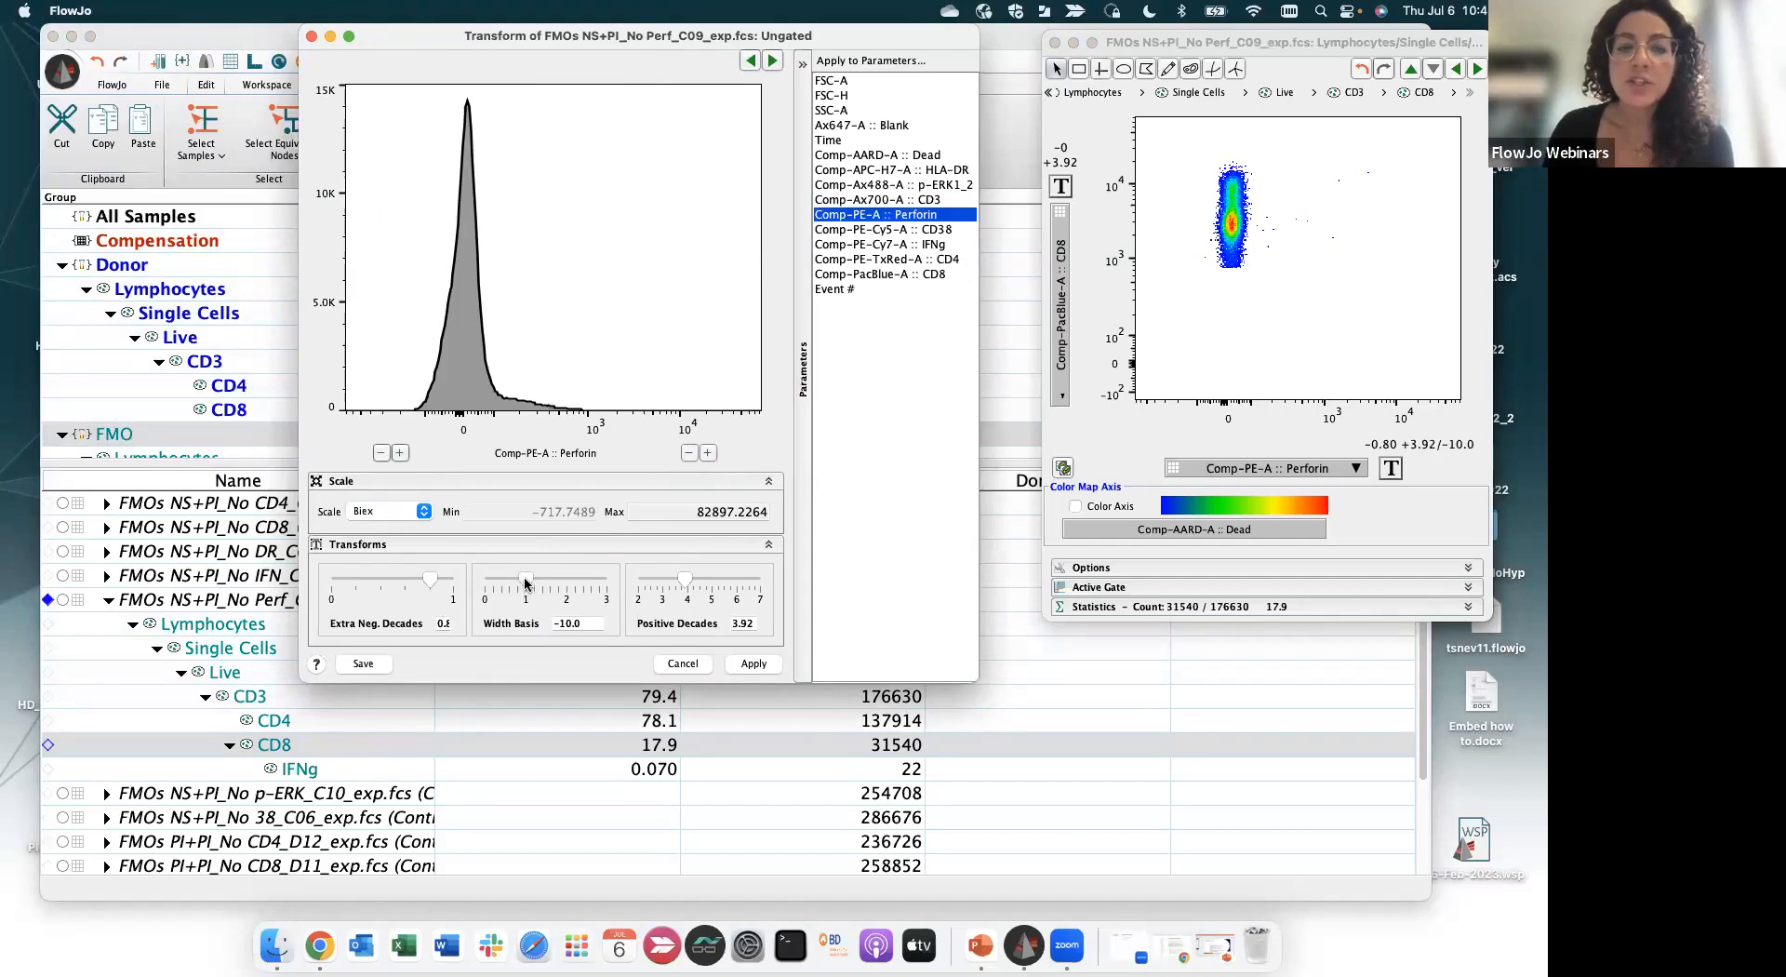
{"action": "left_click_drag", "start_coordinate": [524, 583], "coordinate": [514, 584]}
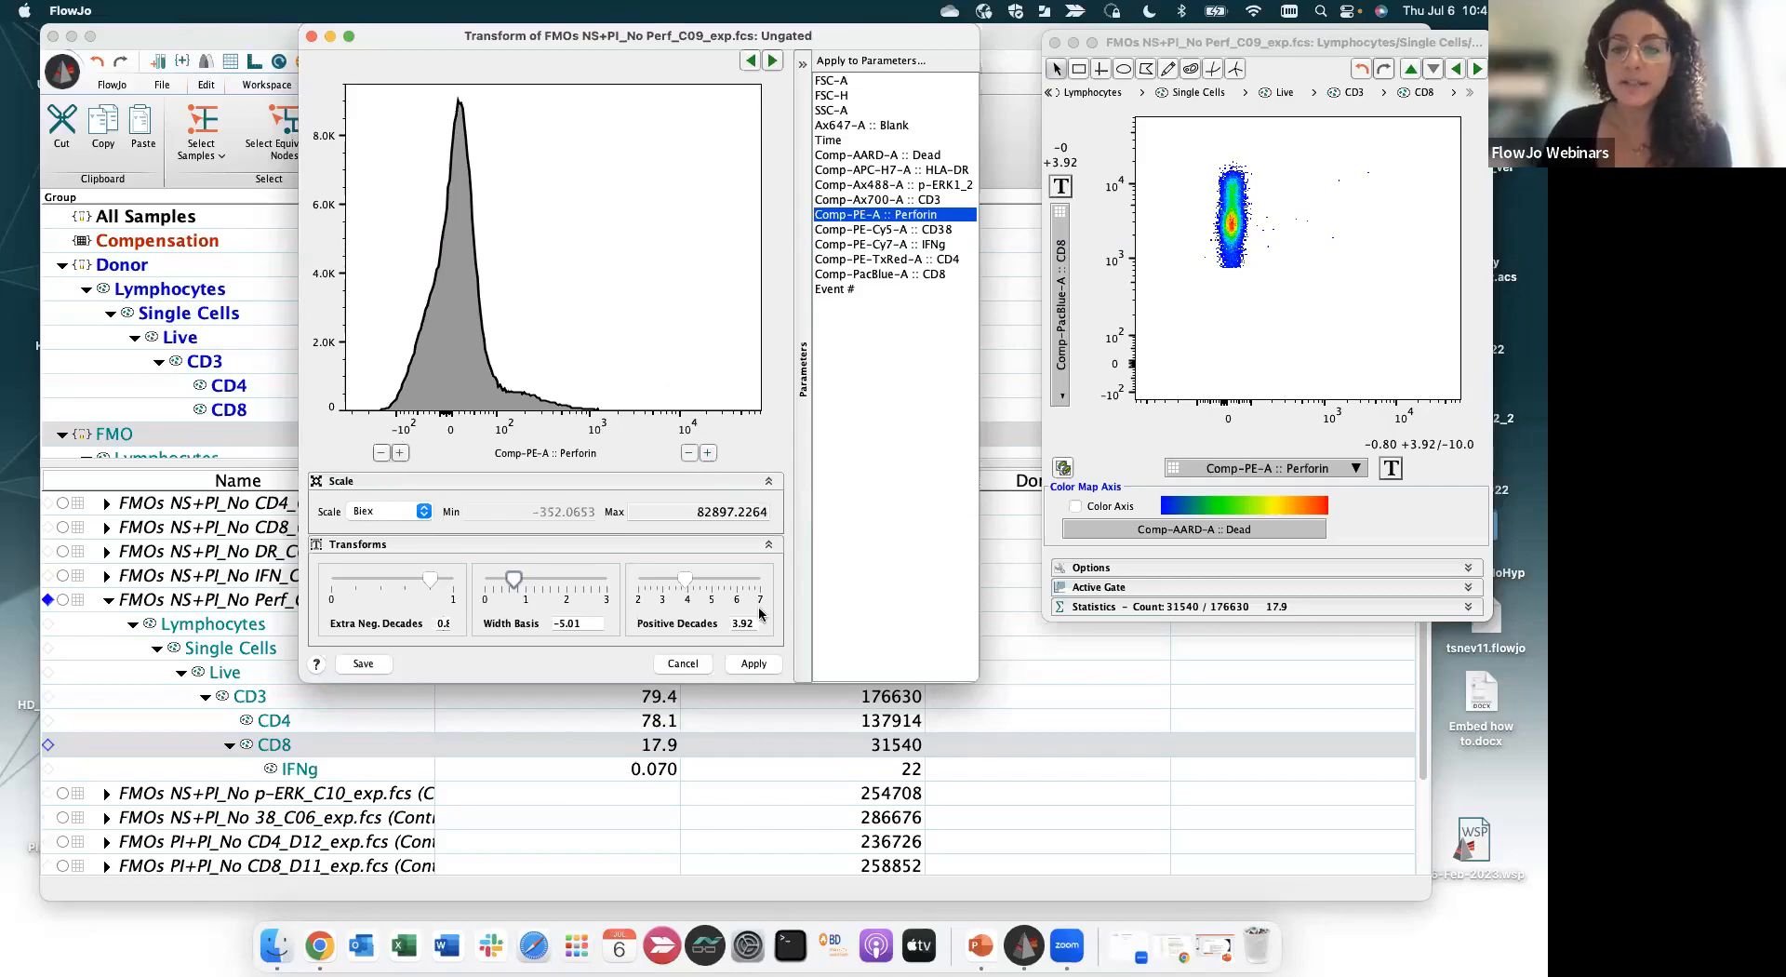
{"action": "left_click", "coordinate": [753, 664]}
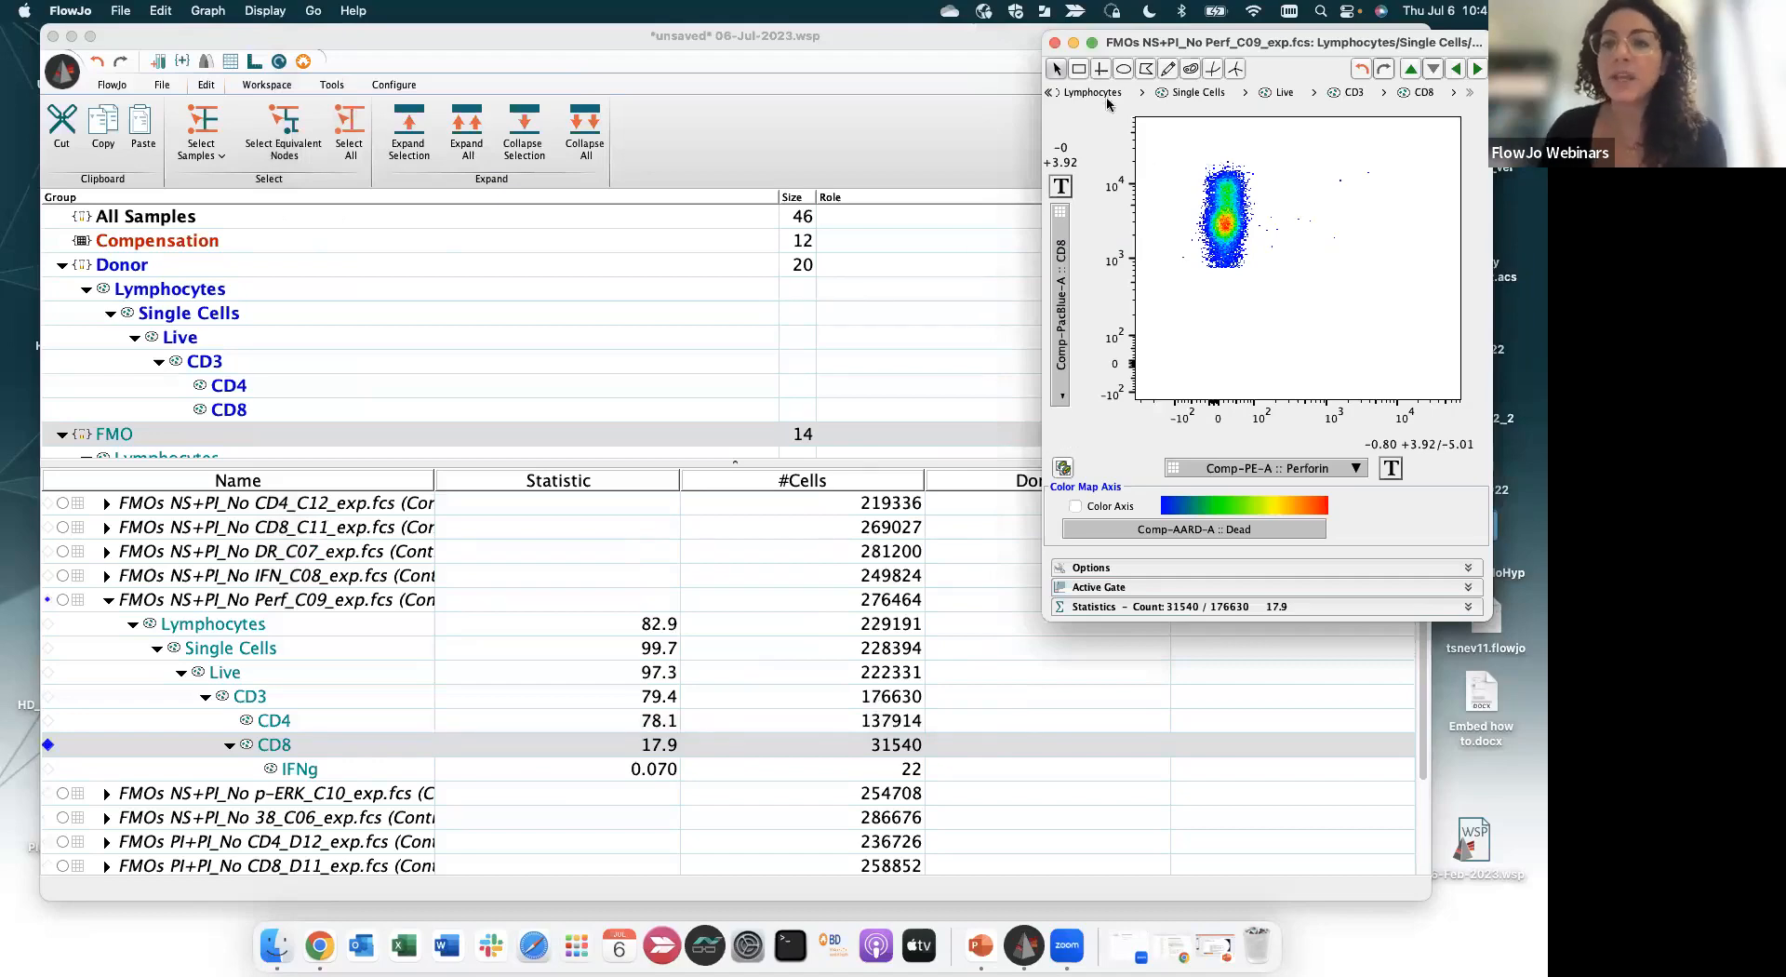
Draw a rectangle gate over the Perforin-positive region across the full CD8 range and name it Perforin
{"action": "left_click_drag", "start_coordinate": [1299, 128], "coordinate": [1339, 372]}
{"action": "key", "text": "BackSpace"}
{"action": "key", "text": "Return"}
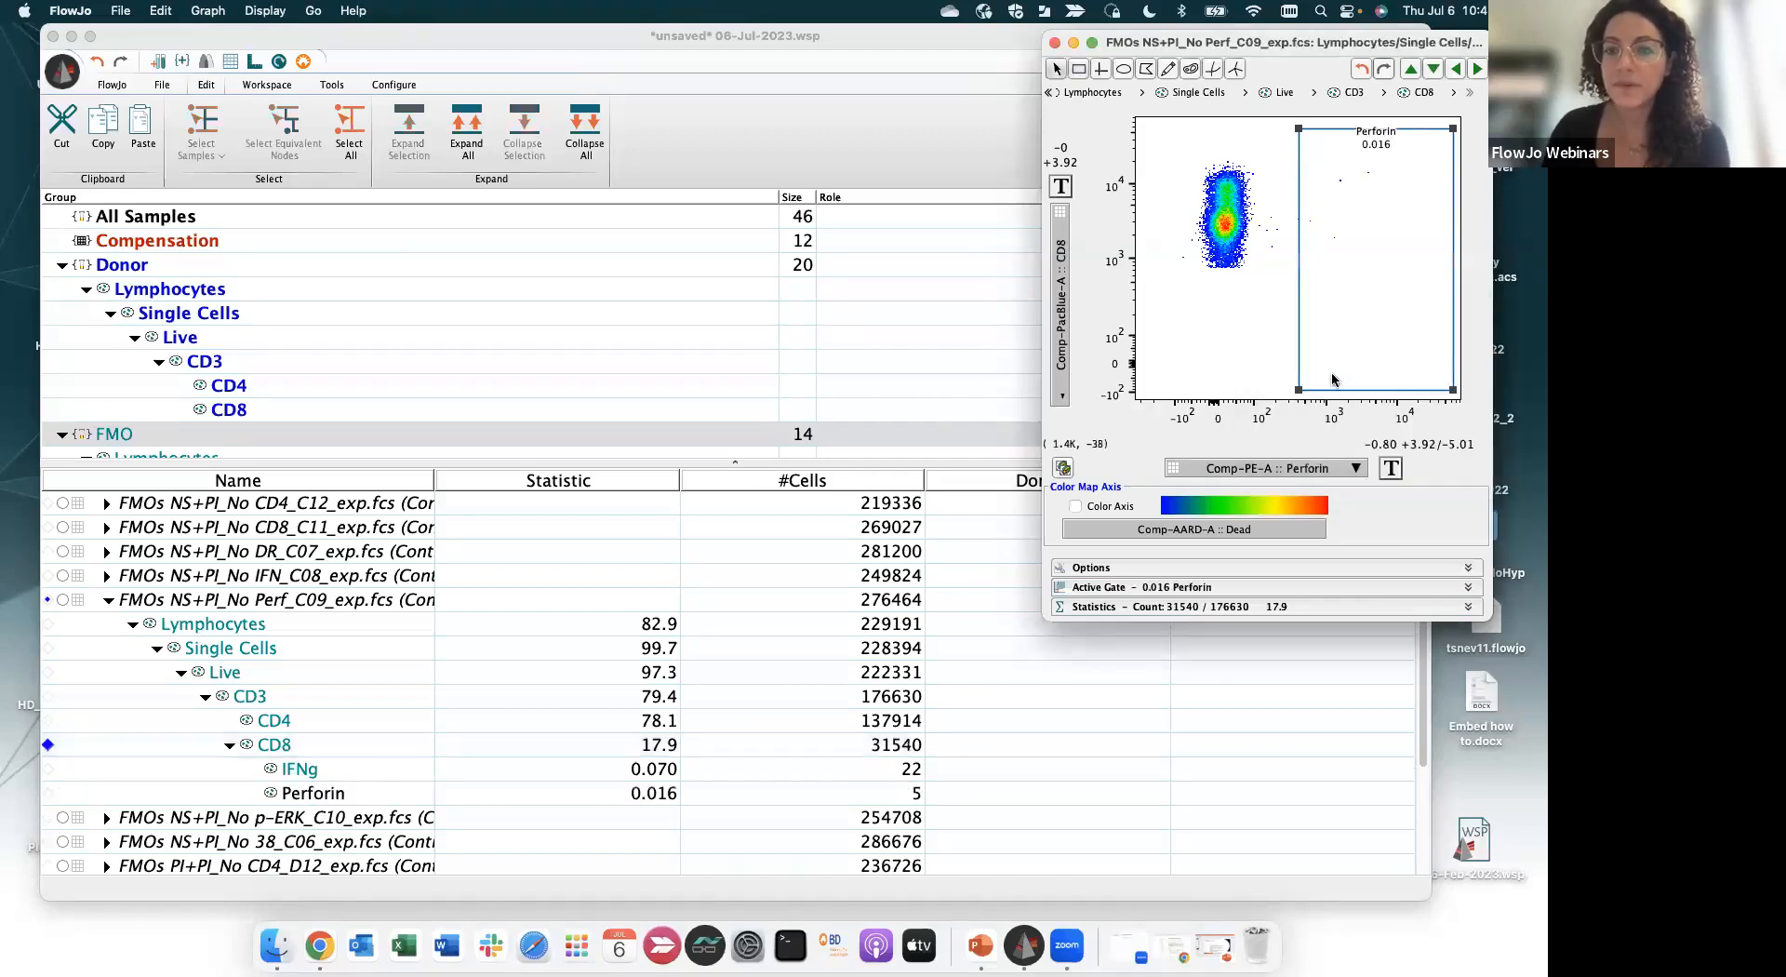
Copy the Perforin gate from the No Perf_C09 control to the whole FMO group
{"action": "left_click", "coordinate": [327, 797]}
{"action": "right_click", "coordinate": [376, 796]}
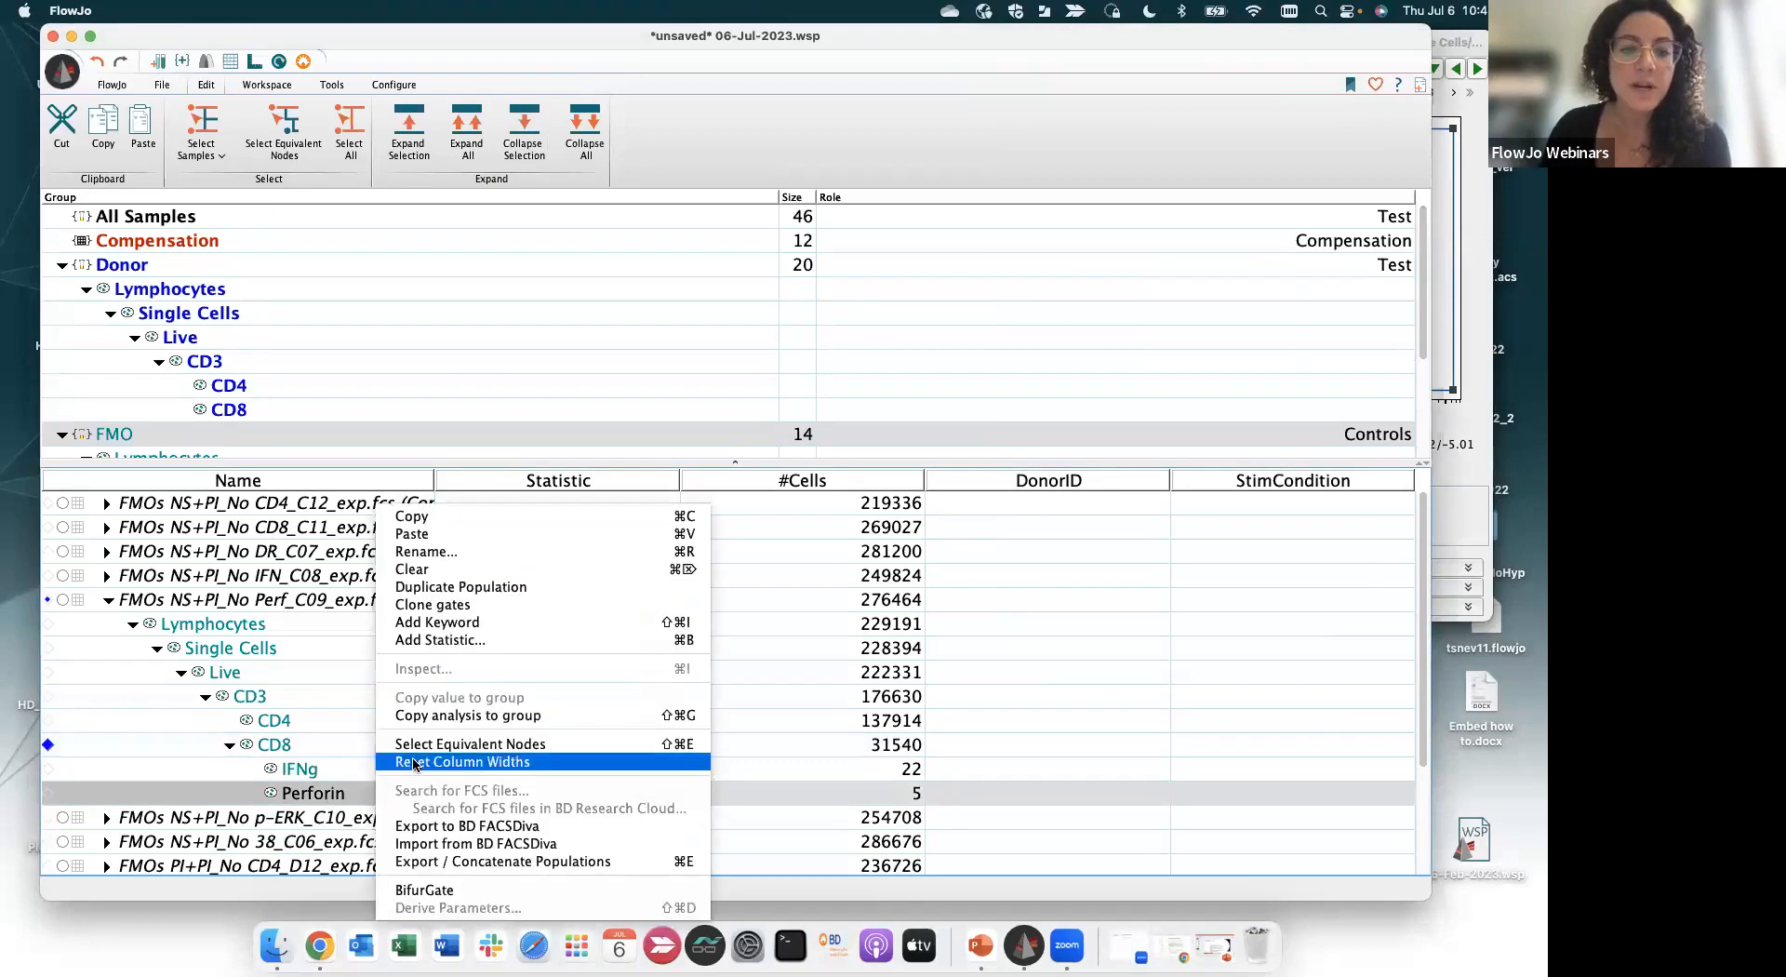
{"action": "left_click", "coordinate": [485, 719]}
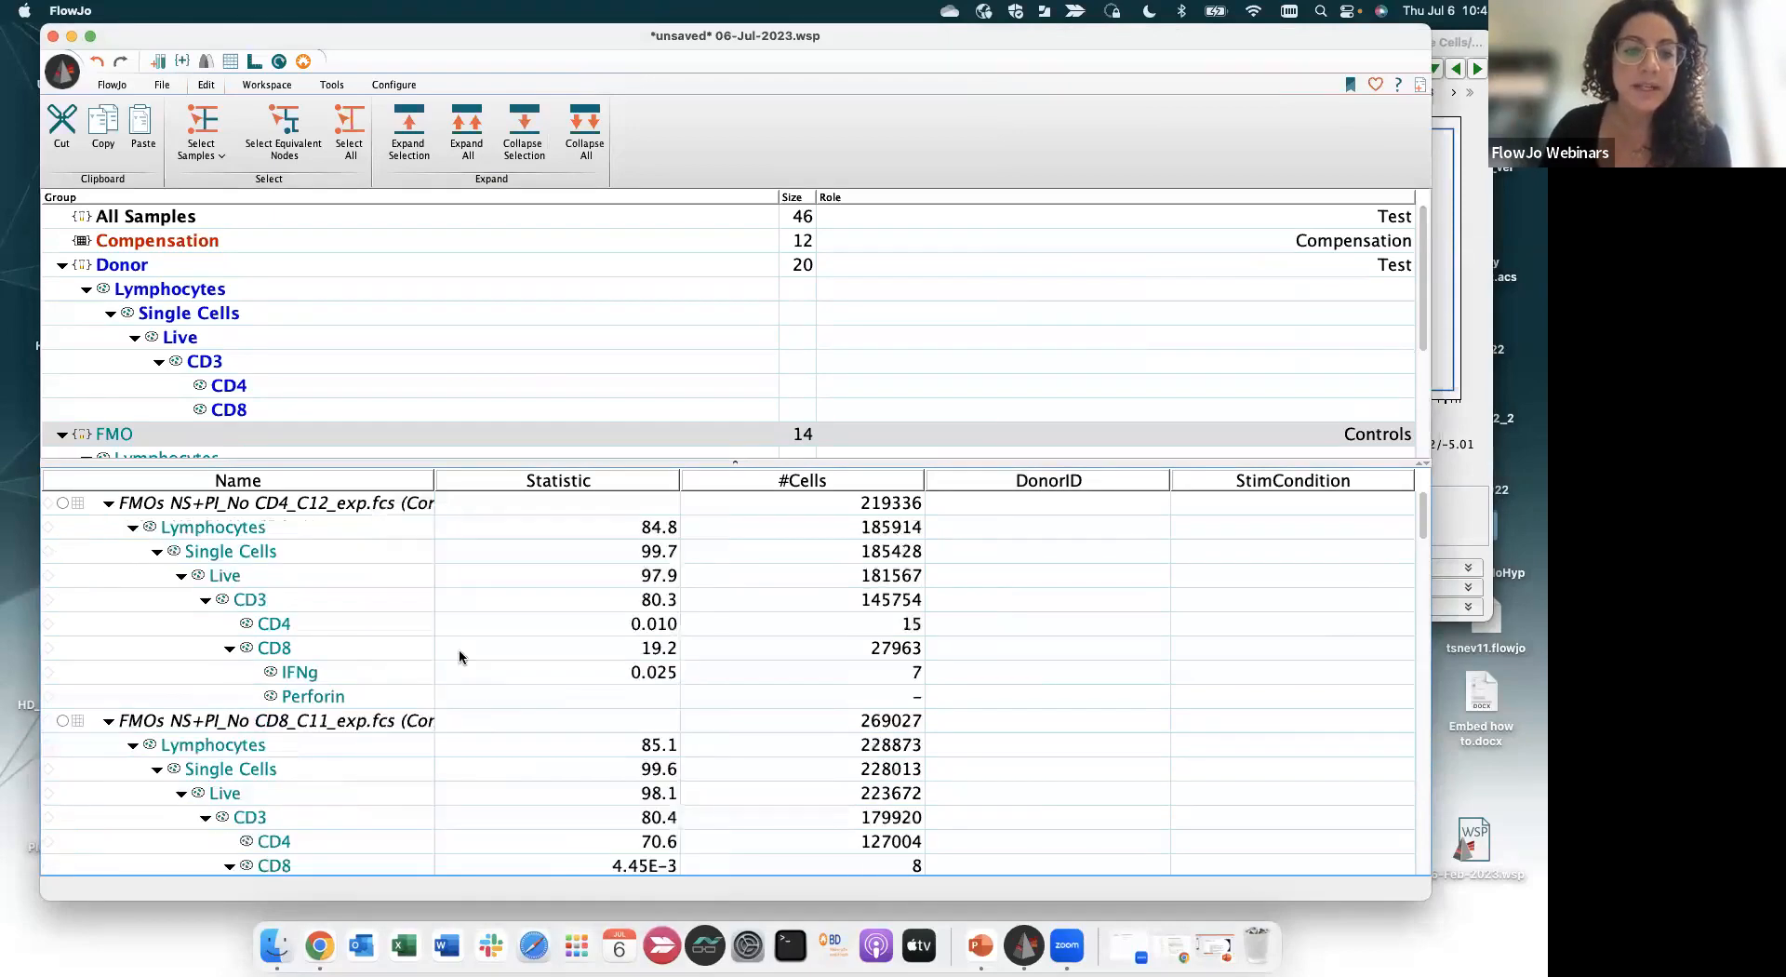
Collapse the samples, open the CD8 population of FMOs NS+PI_No p-ERK_C10_exp.fcs, and plot CD8 on Y against p-ERK1_2 on X
{"action": "left_click", "coordinate": [586, 149]}
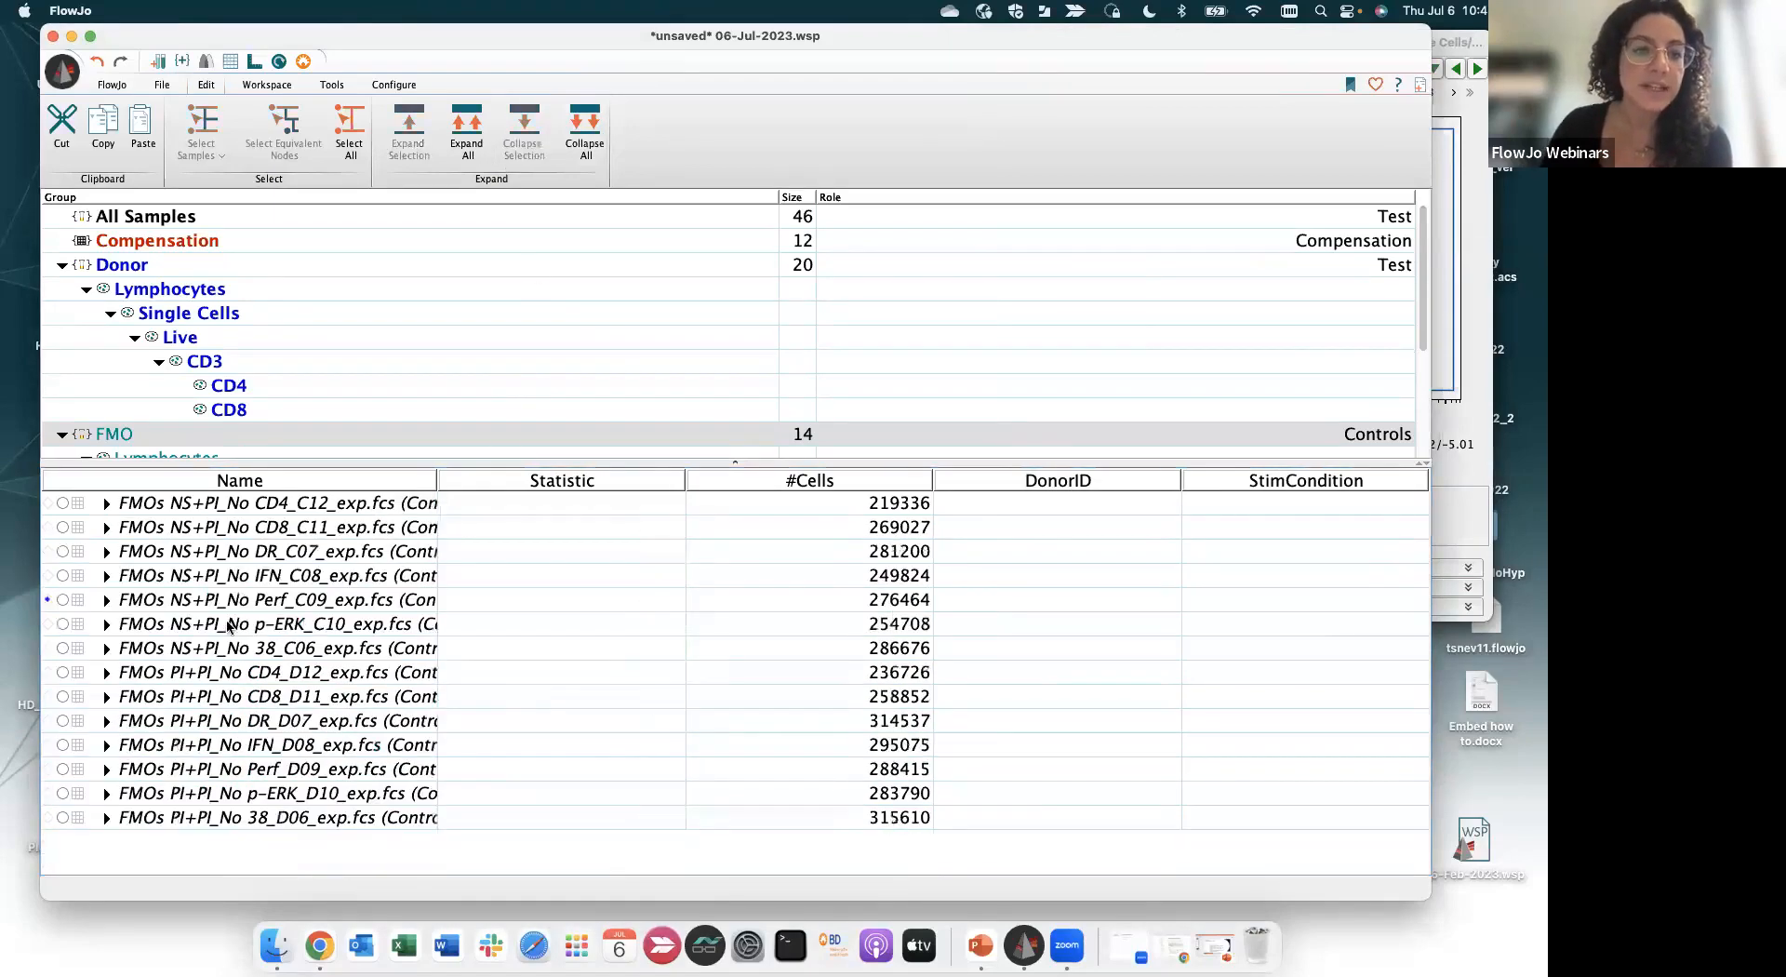
{"action": "left_click", "coordinate": [106, 624]}
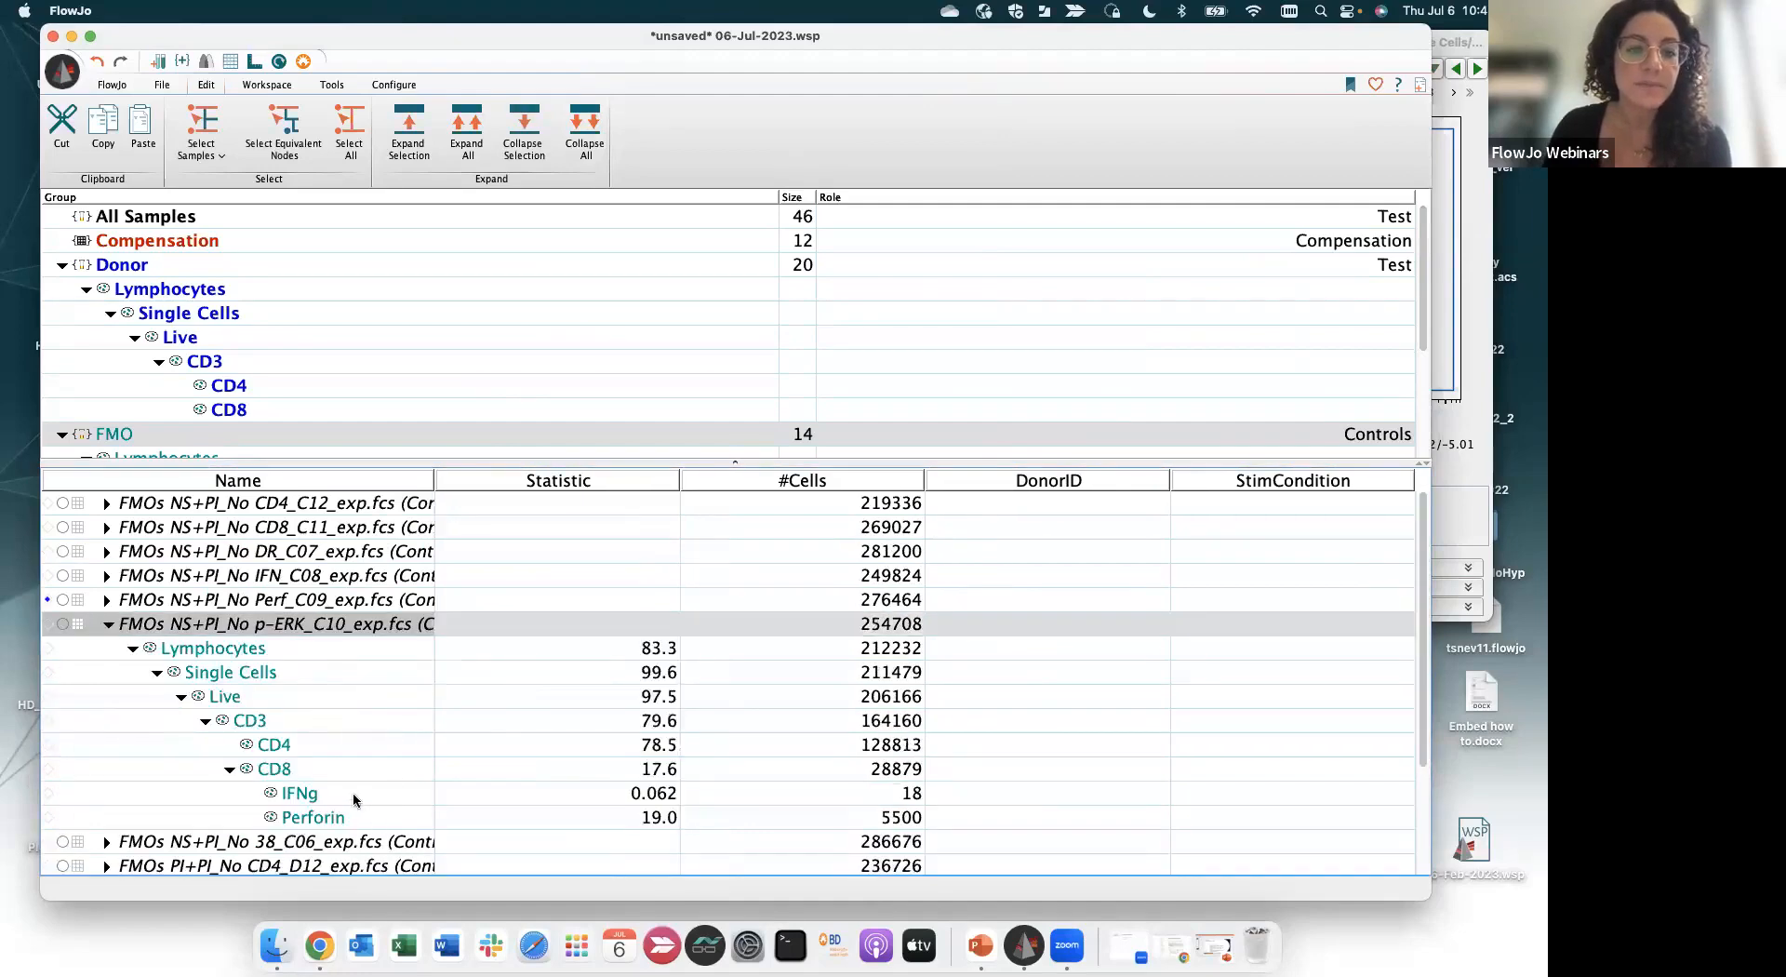
{"action": "double_click", "coordinate": [332, 774]}
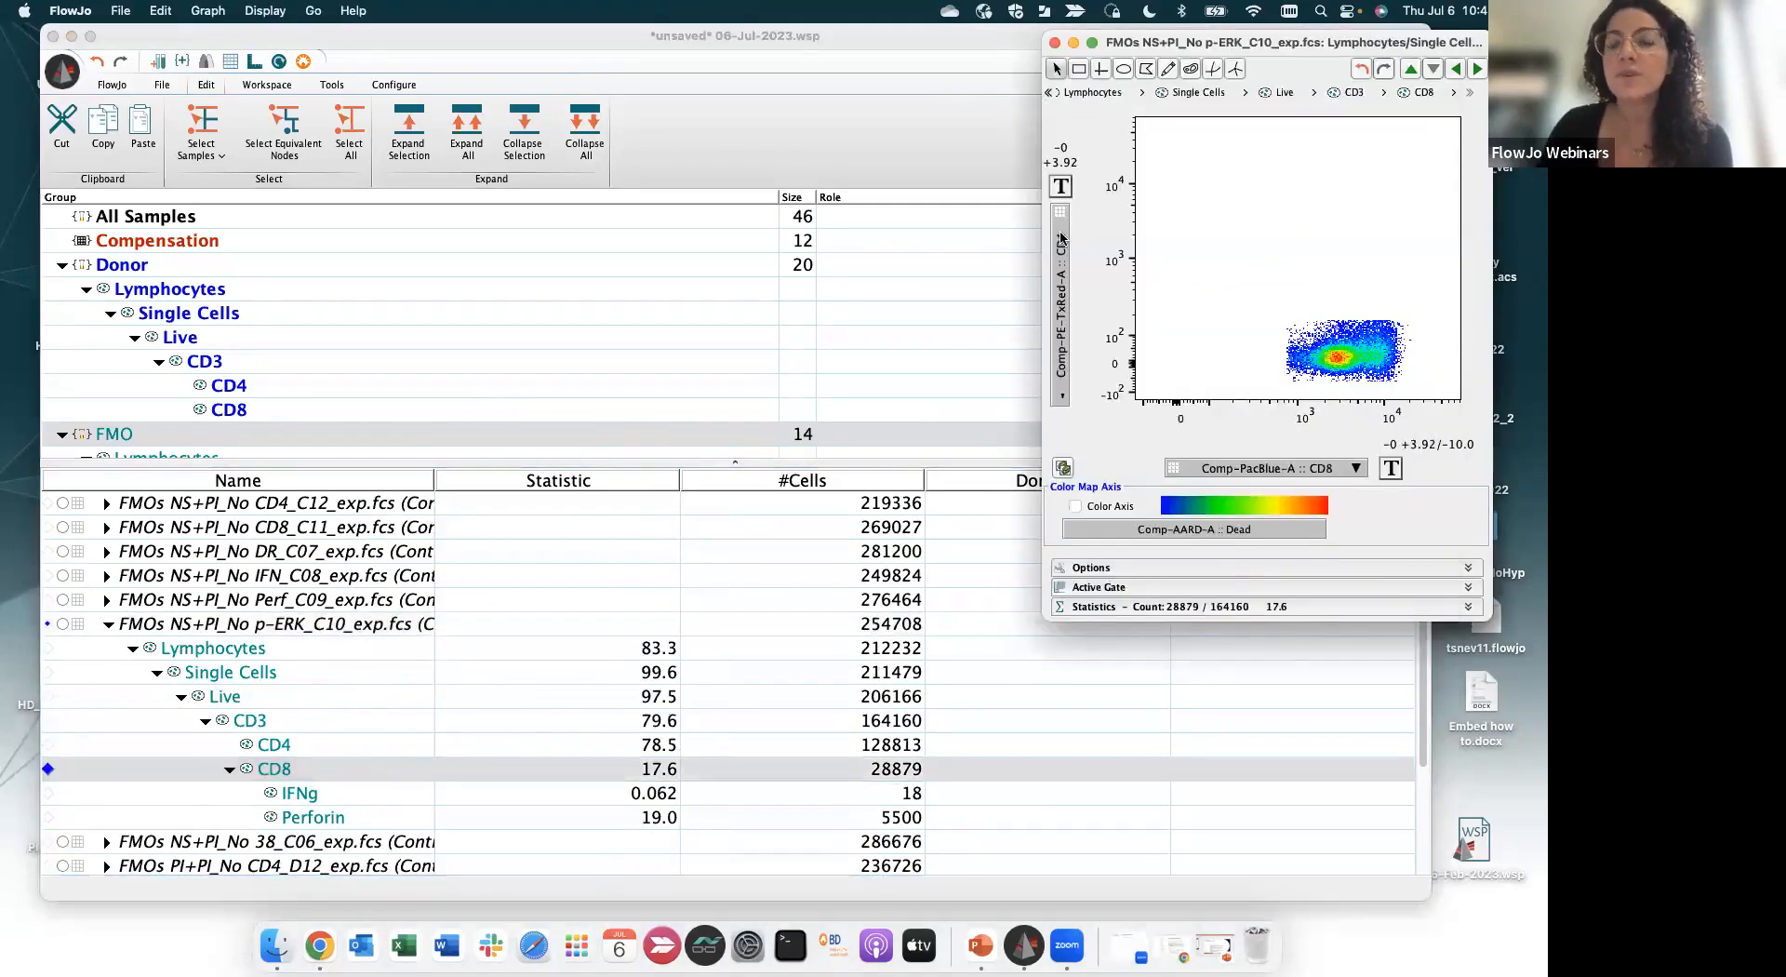
{"action": "left_click", "coordinate": [1062, 240]}
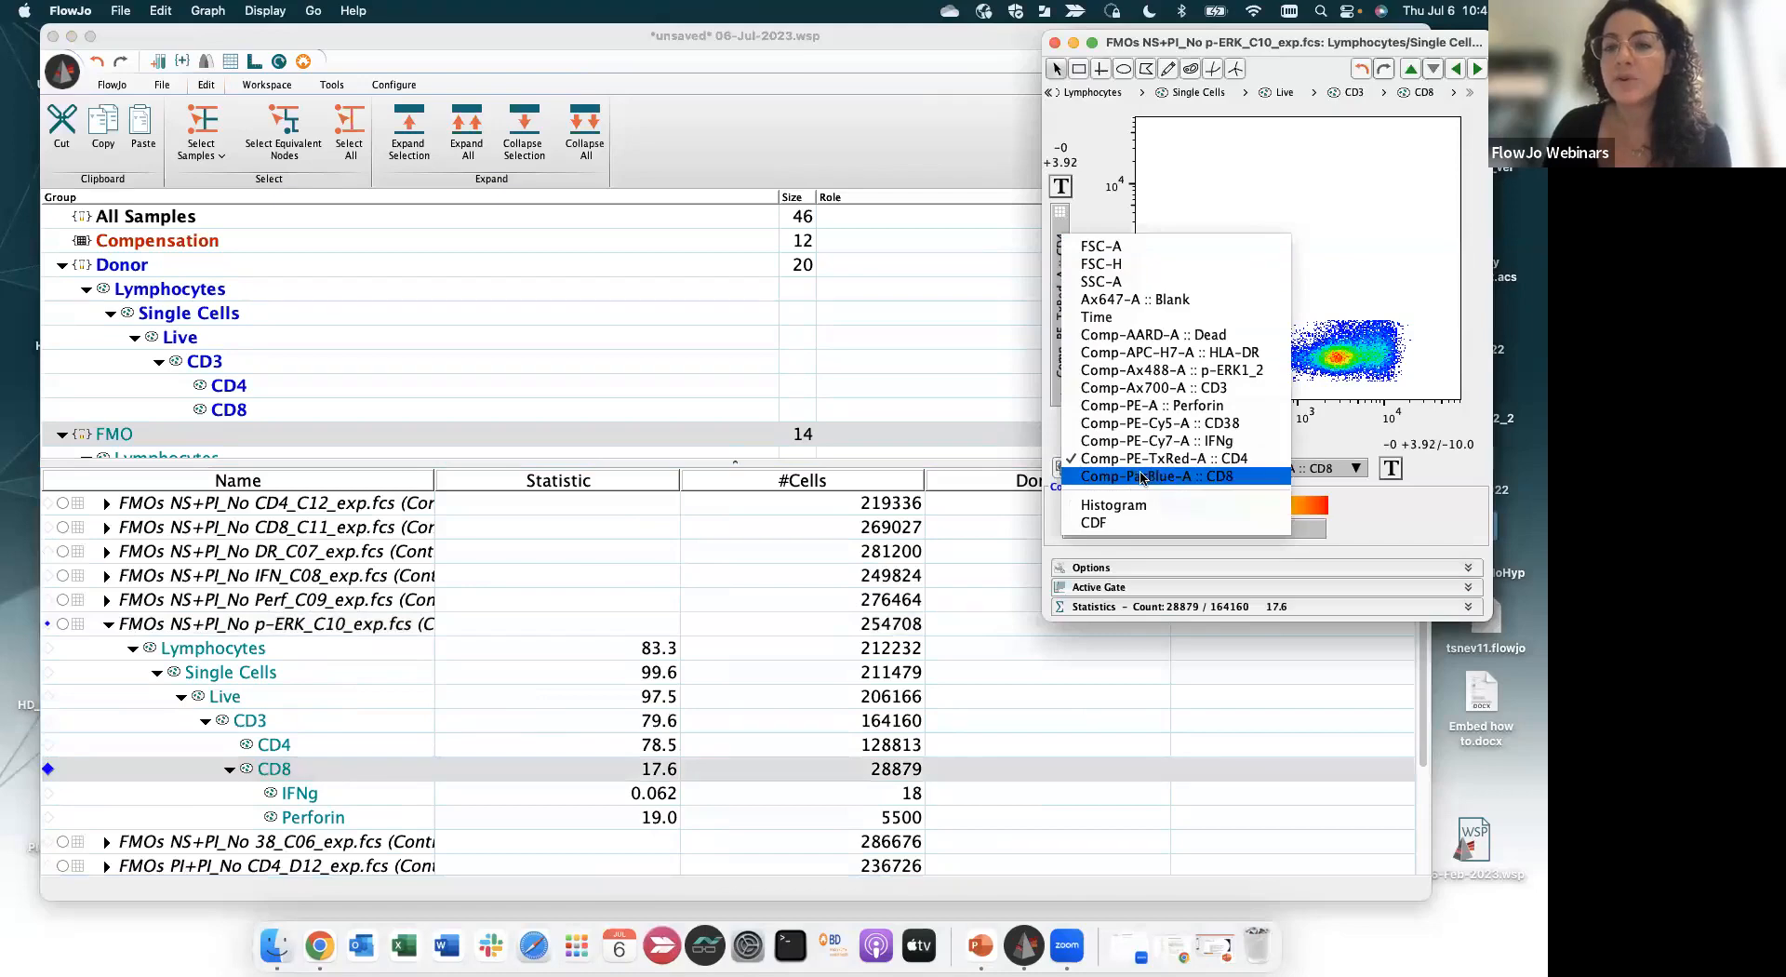
{"action": "left_click", "coordinate": [1222, 476]}
{"action": "left_click", "coordinate": [1293, 468]}
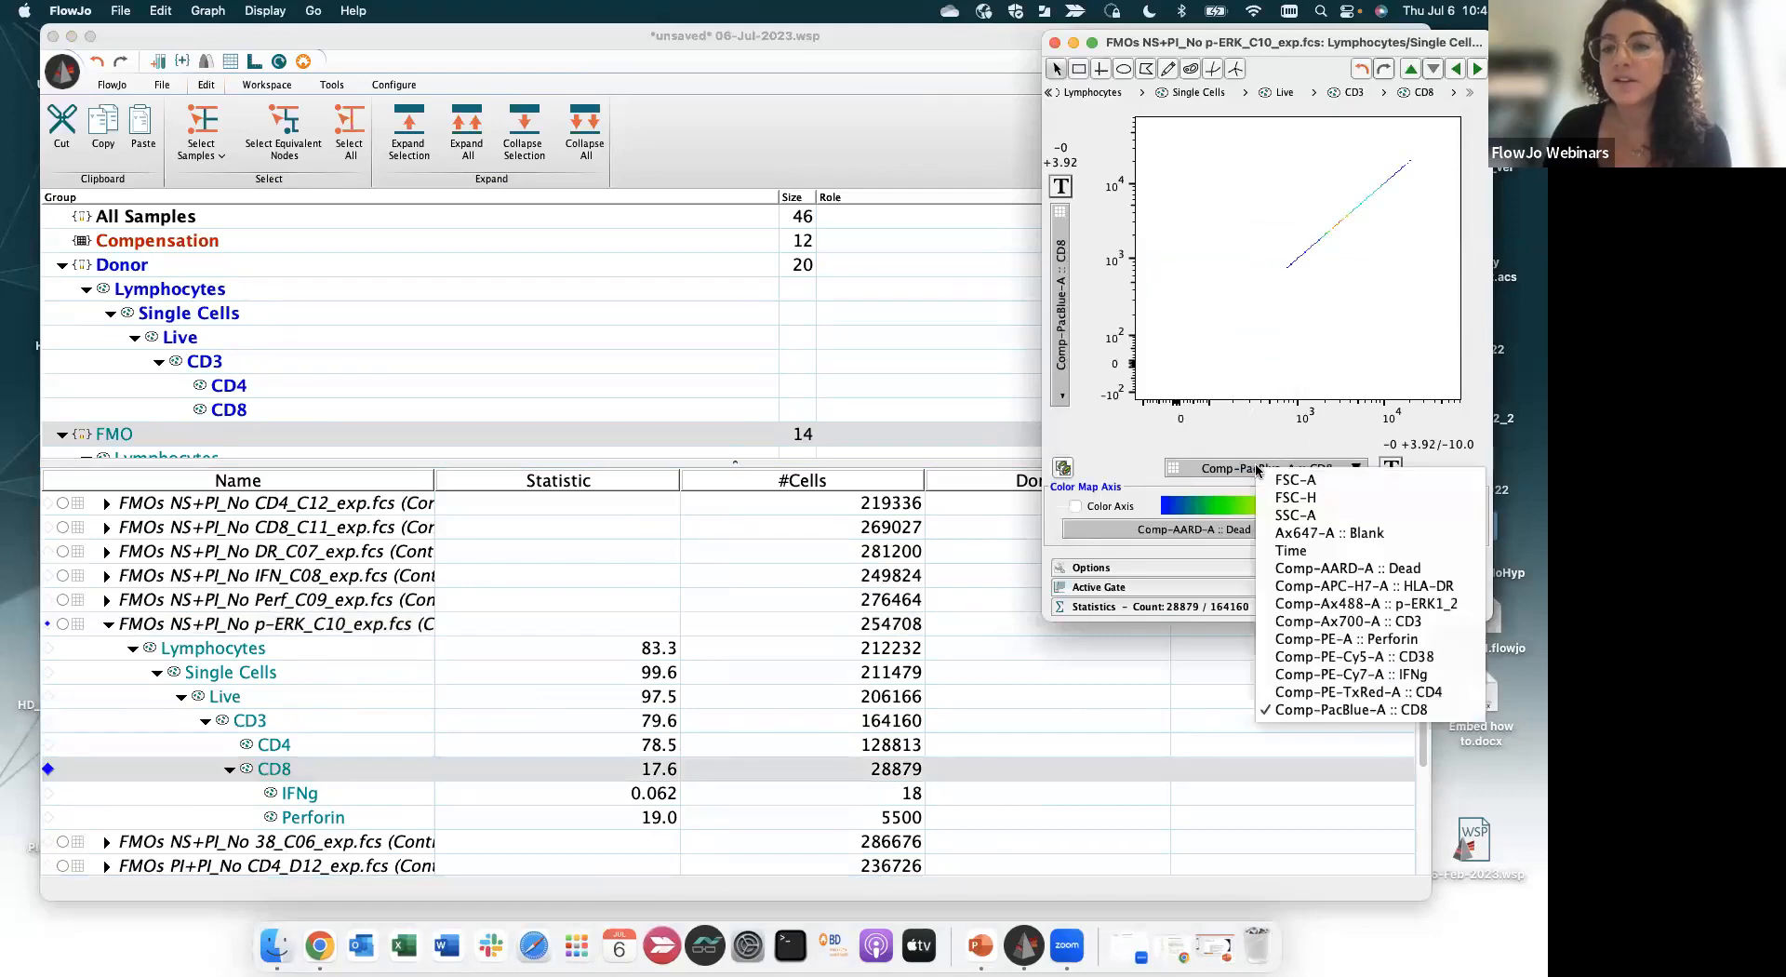
{"action": "left_click", "coordinate": [1308, 603]}
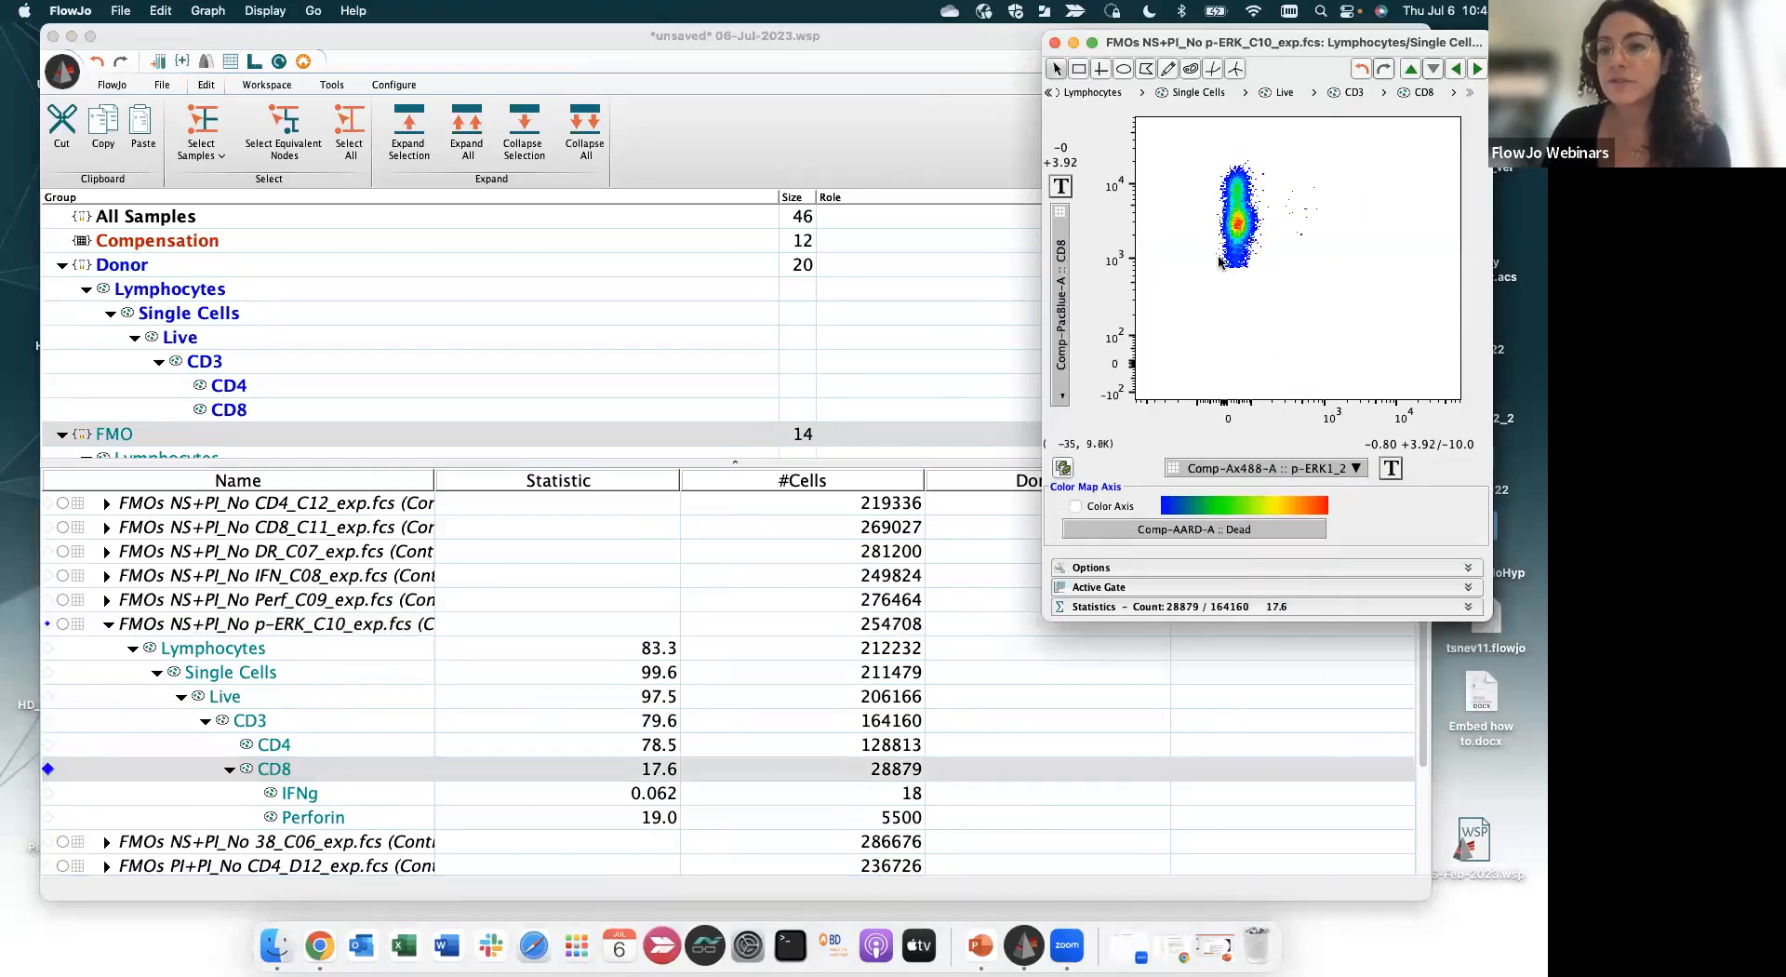
Customize the p-ERK1_2 axis transform of the No p-ERK_C10 control by setting its width basis to -5.01, and apply it
{"action": "left_click", "coordinate": [1391, 468]}
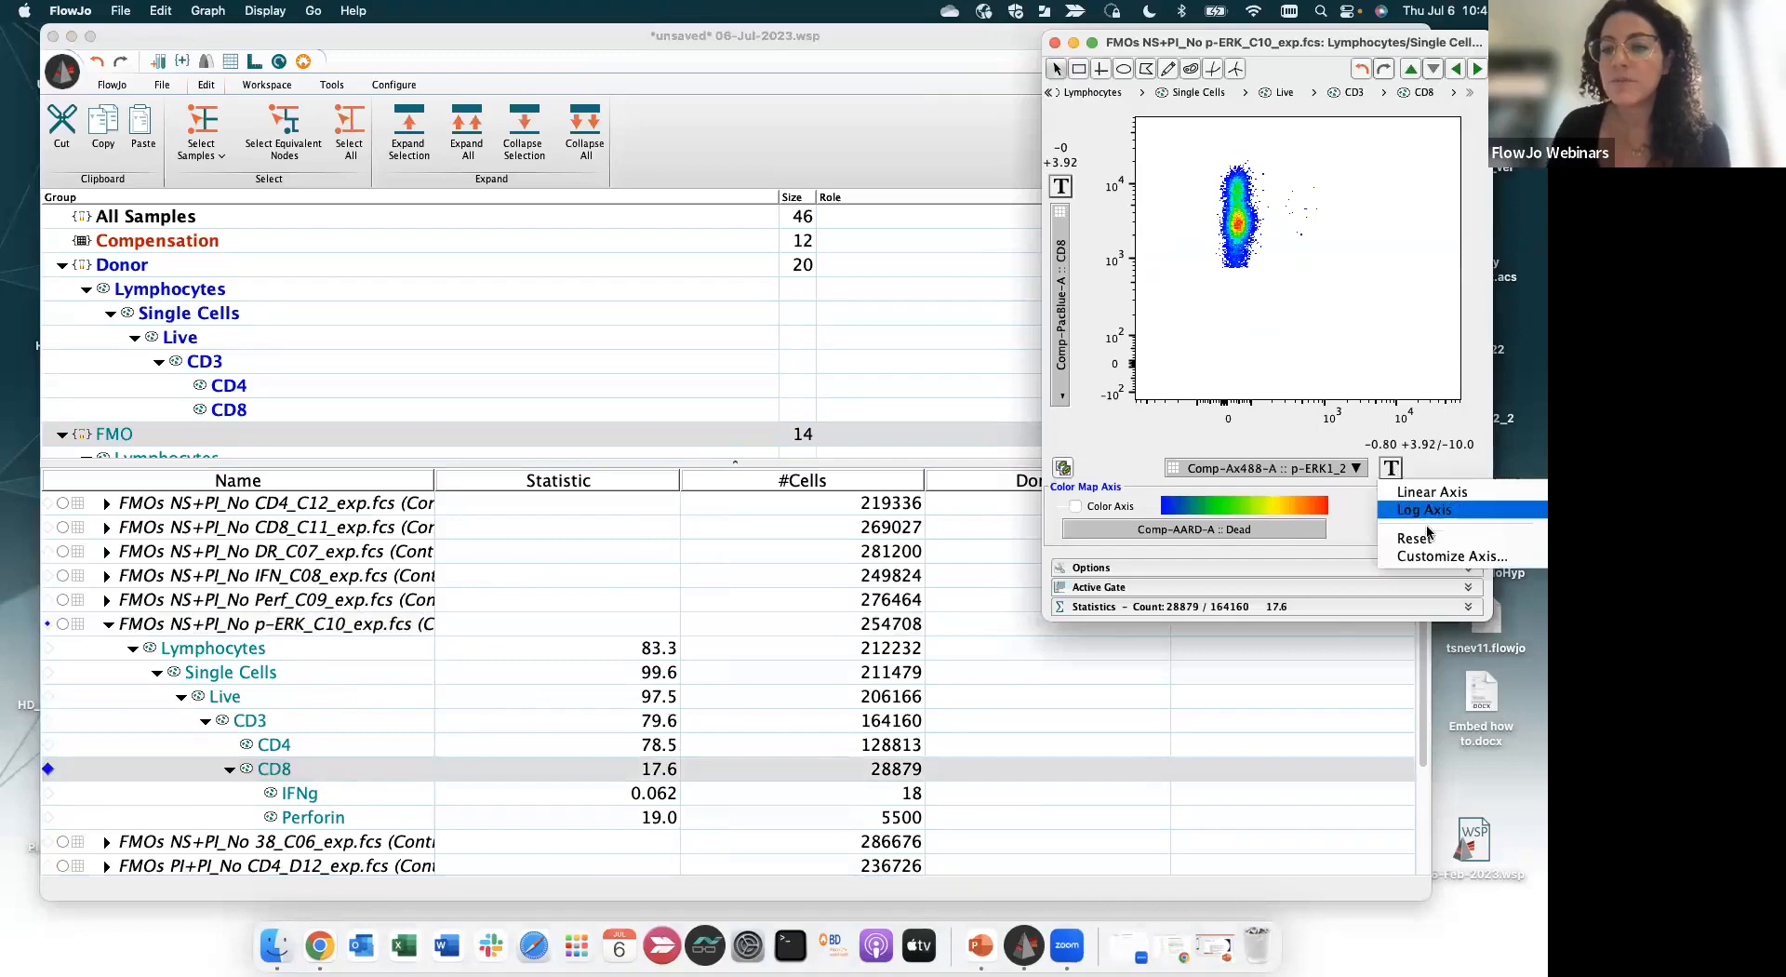
{"action": "left_click", "coordinate": [1430, 555]}
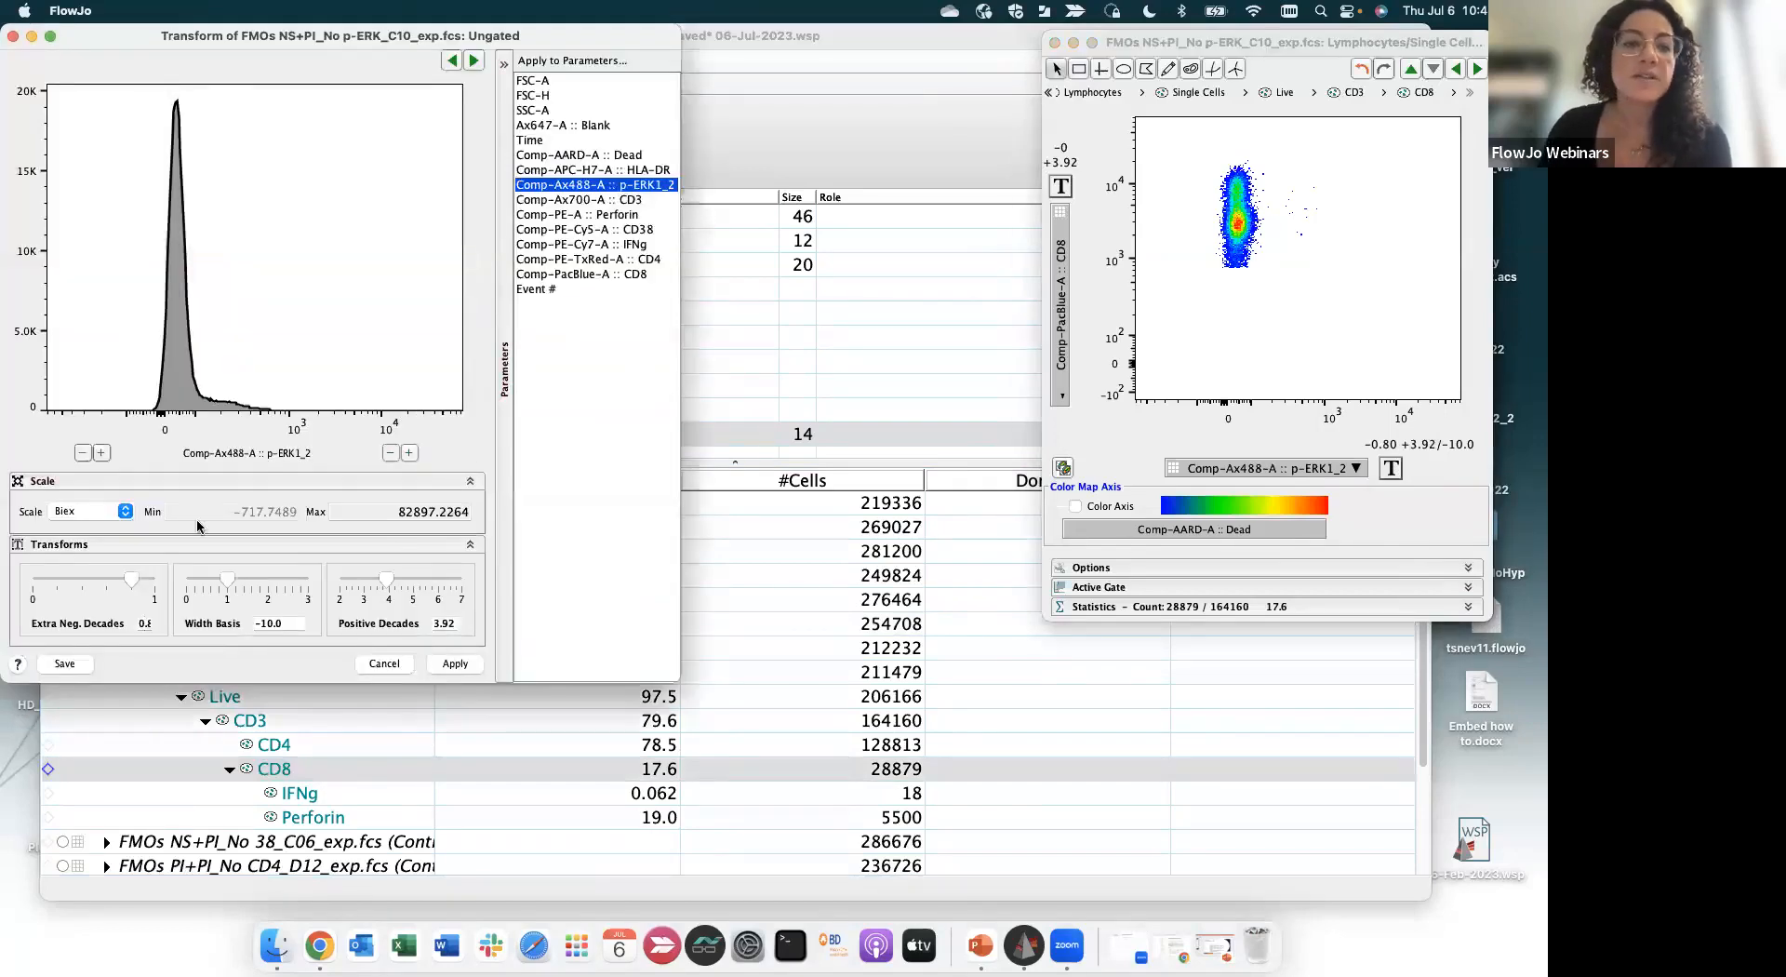
{"action": "left_click_drag", "start_coordinate": [228, 583], "coordinate": [217, 583]}
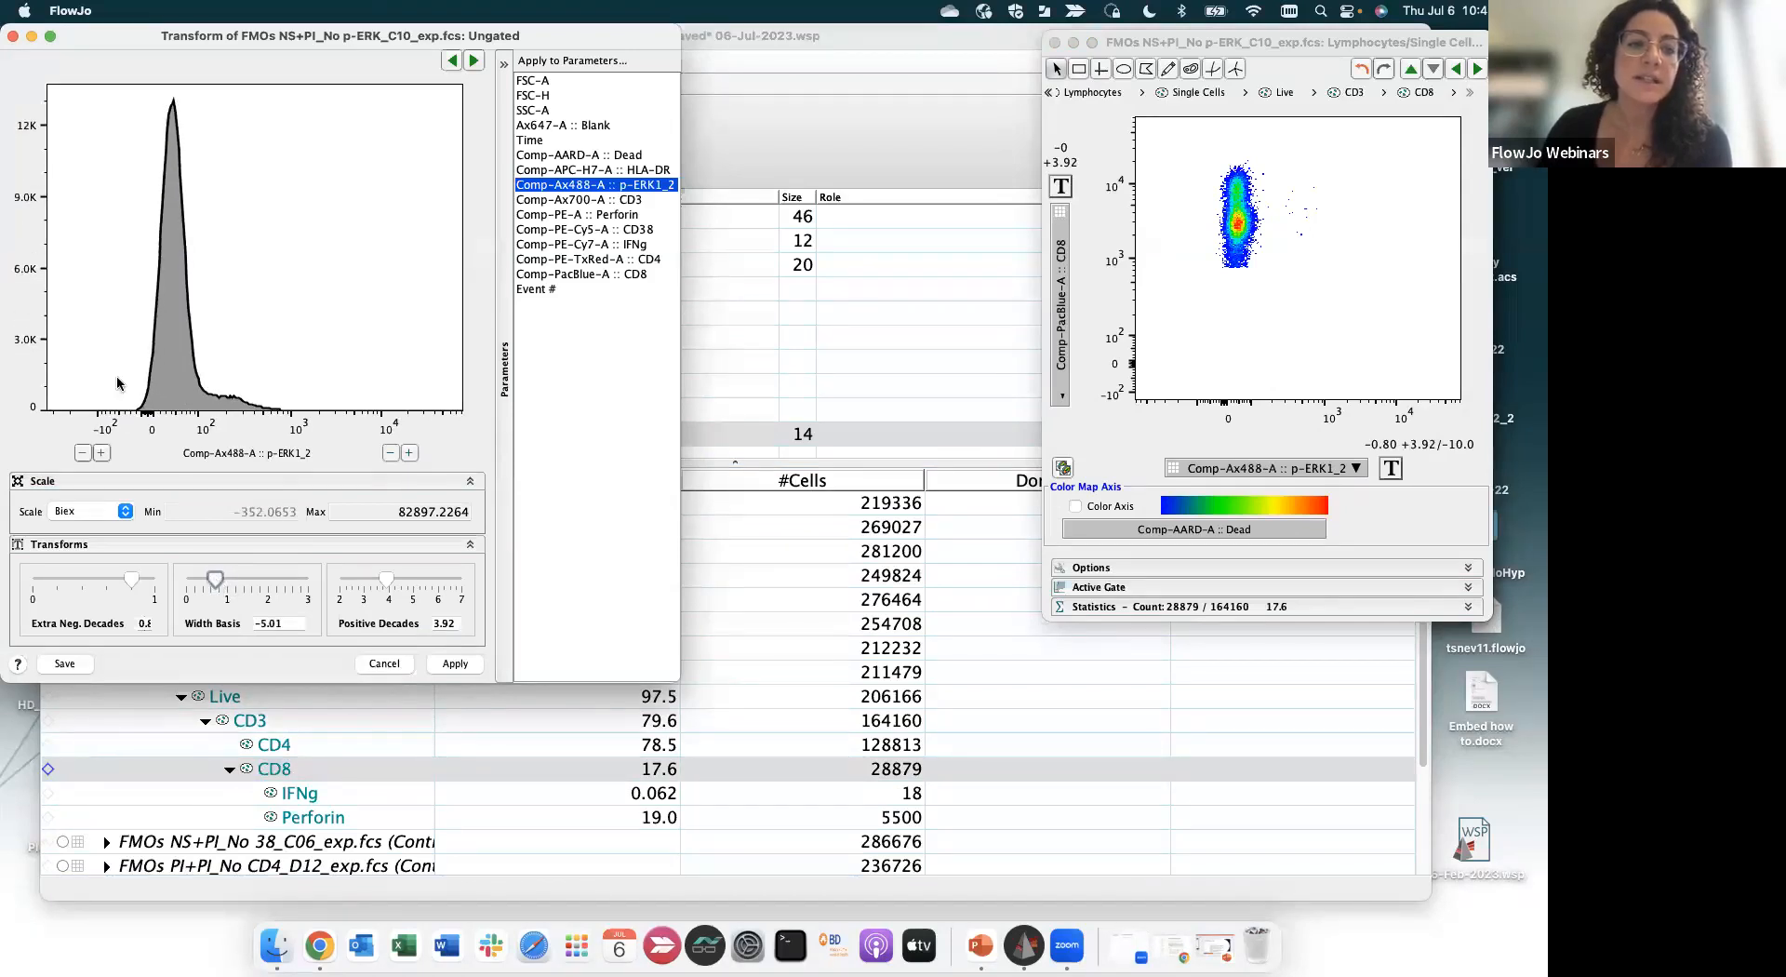
{"action": "left_click", "coordinate": [463, 666]}
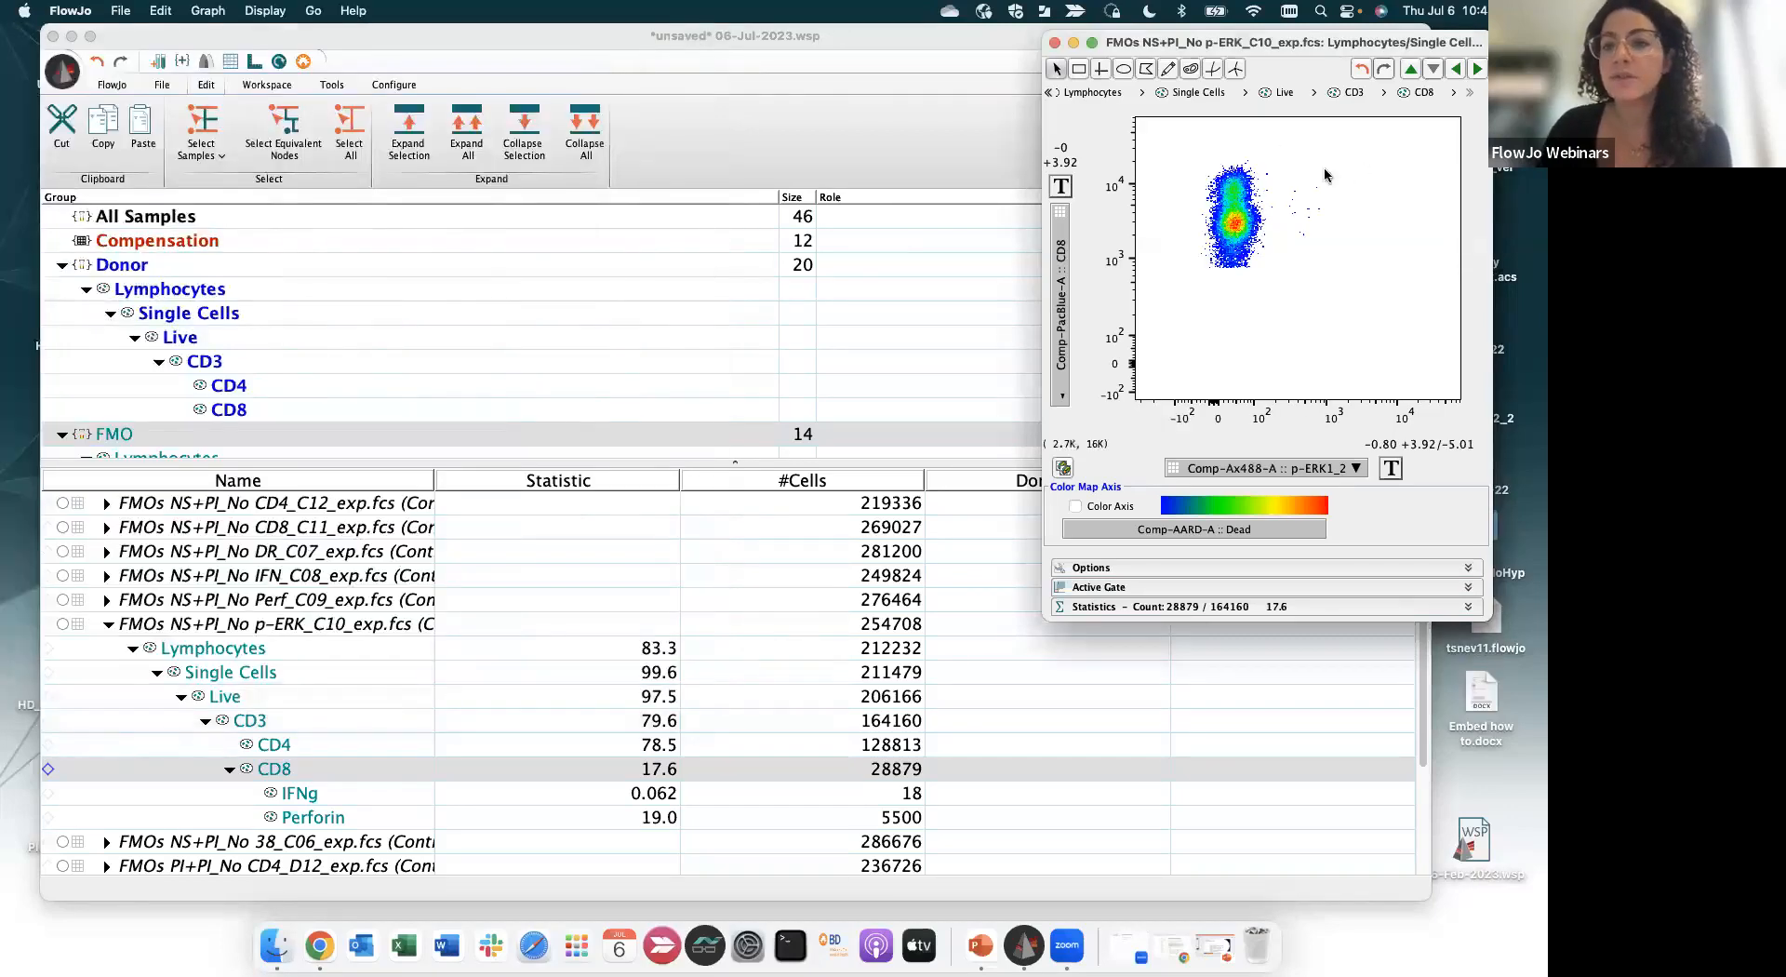
Draw a rectangle gate over the p-ERK1_2-positive region, starting at about 350 on the X axis, and name it p-ERK1_2
{"action": "left_click", "coordinate": [1079, 69]}
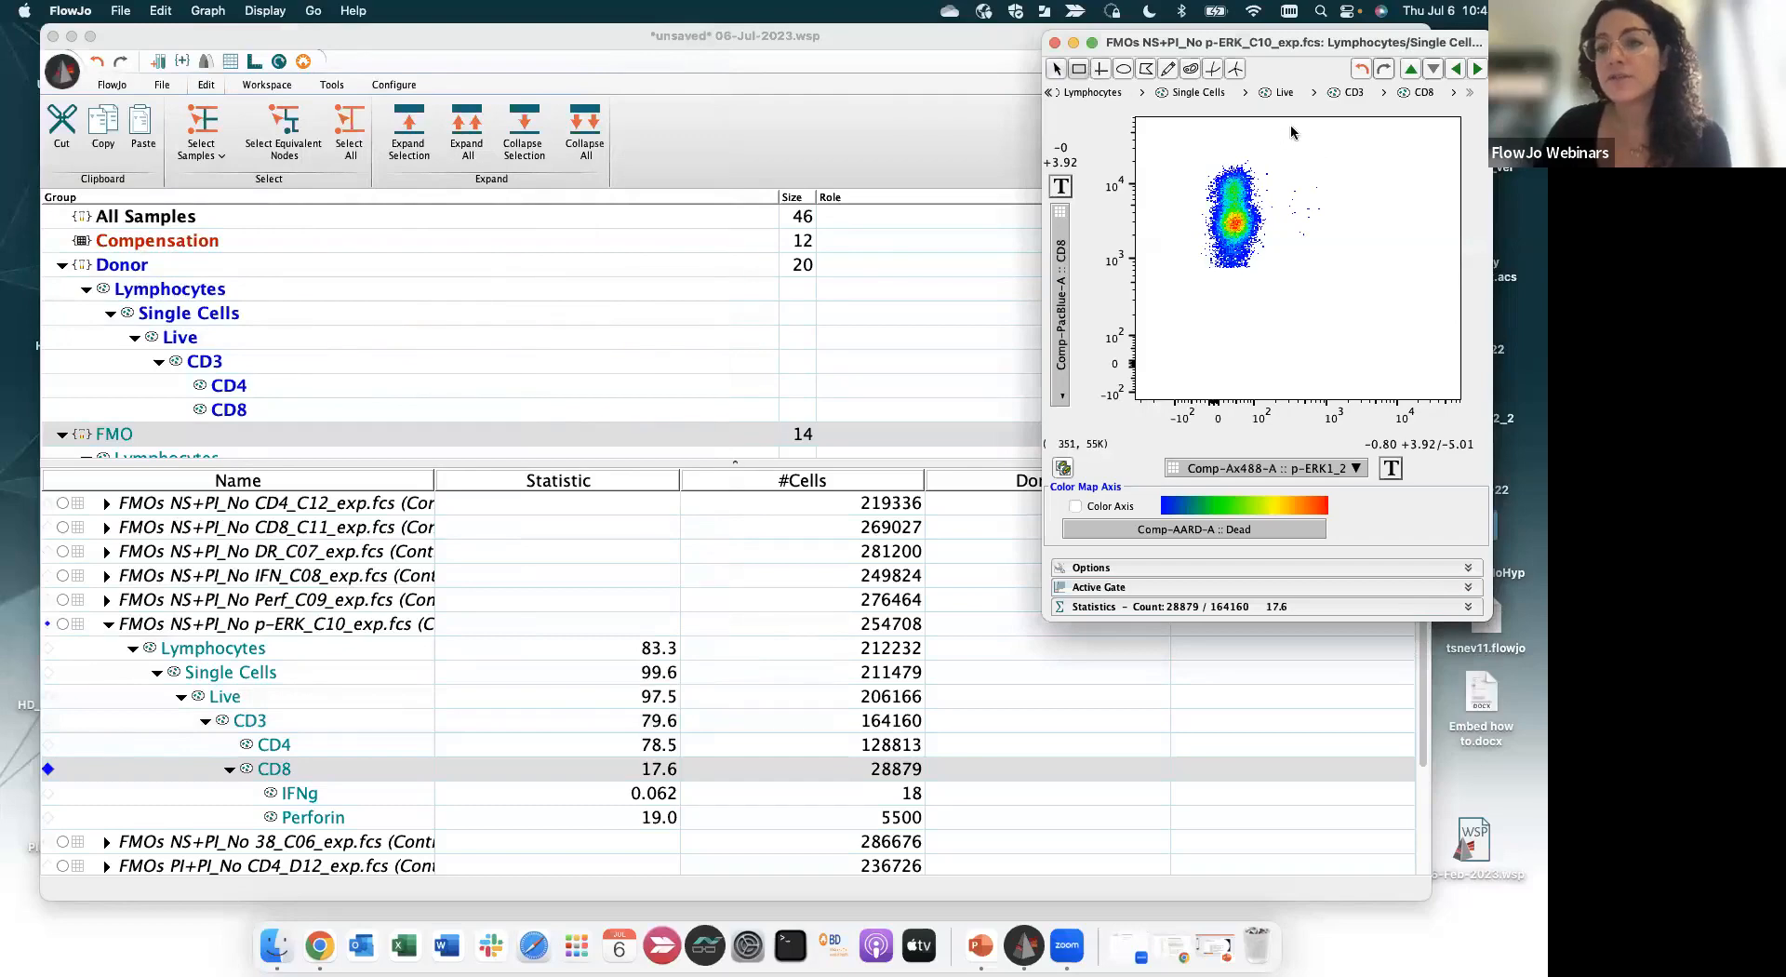
{"action": "mouse_move", "coordinate": [1292, 126]}
{"action": "left_mouse_down"}
{"action": "mouse_move", "coordinate": [1450, 398]}
{"action": "mouse_move", "coordinate": [1338, 376]}
{"action": "left_mouse_up"}
{"action": "left_click", "coordinate": [1432, 374]}
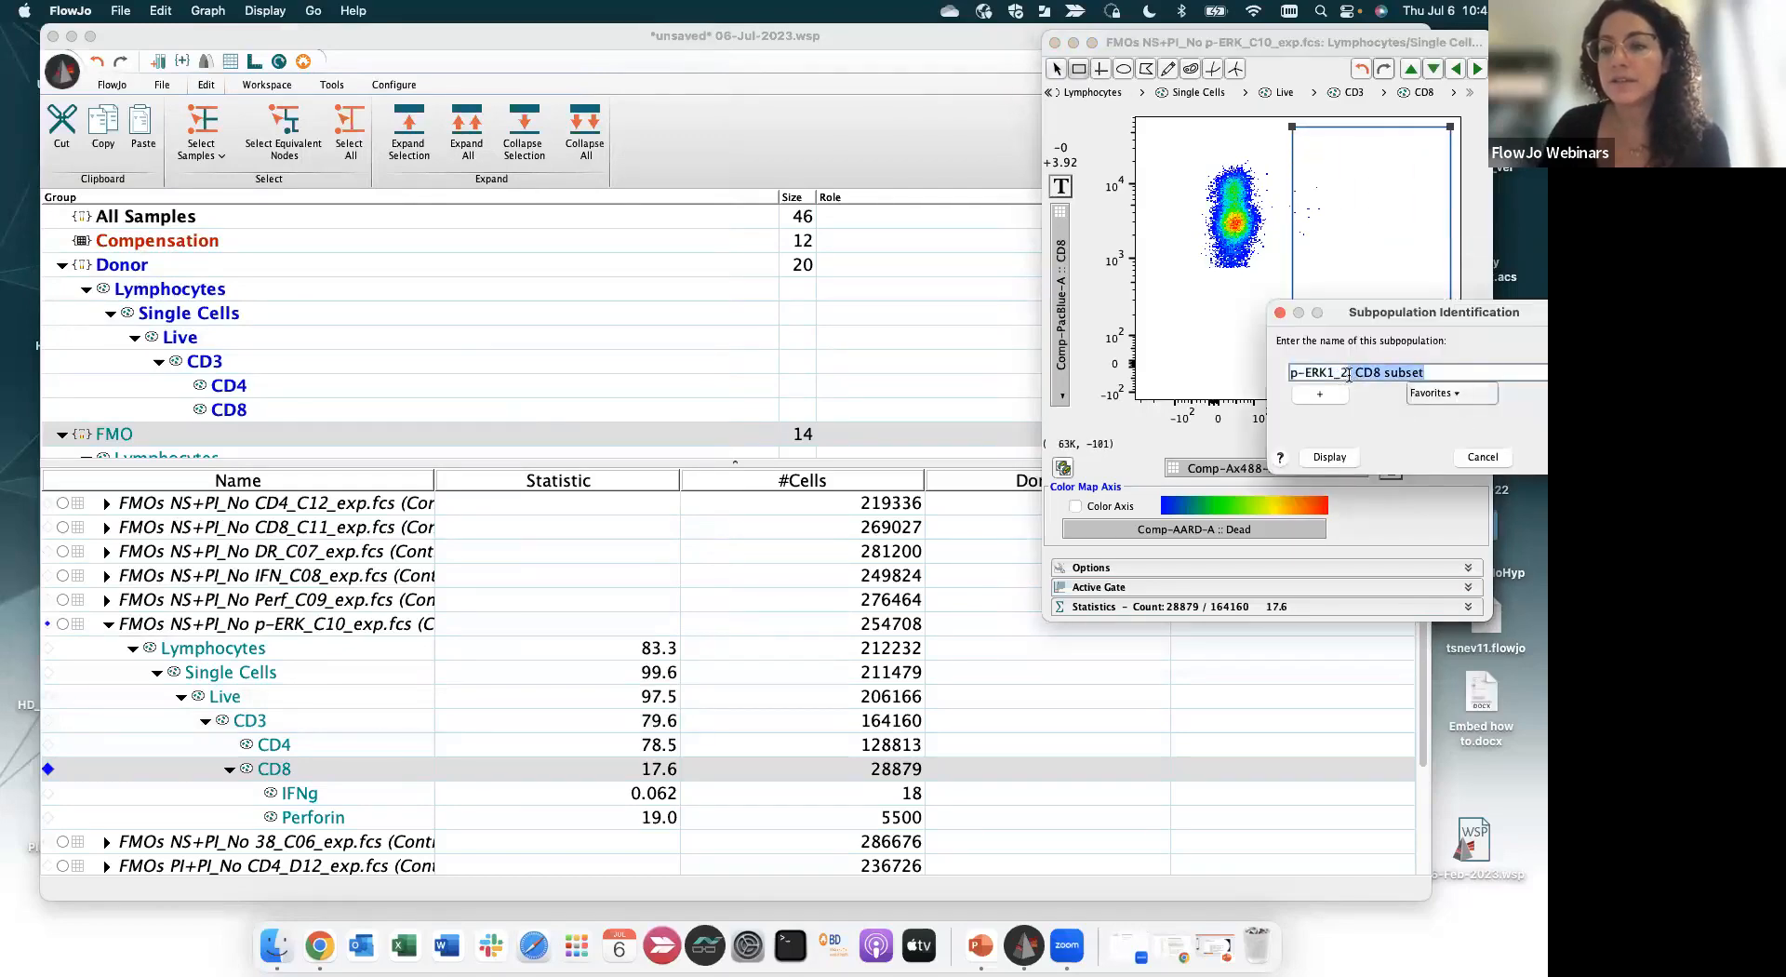
{"action": "key", "text": "BackSpace"}
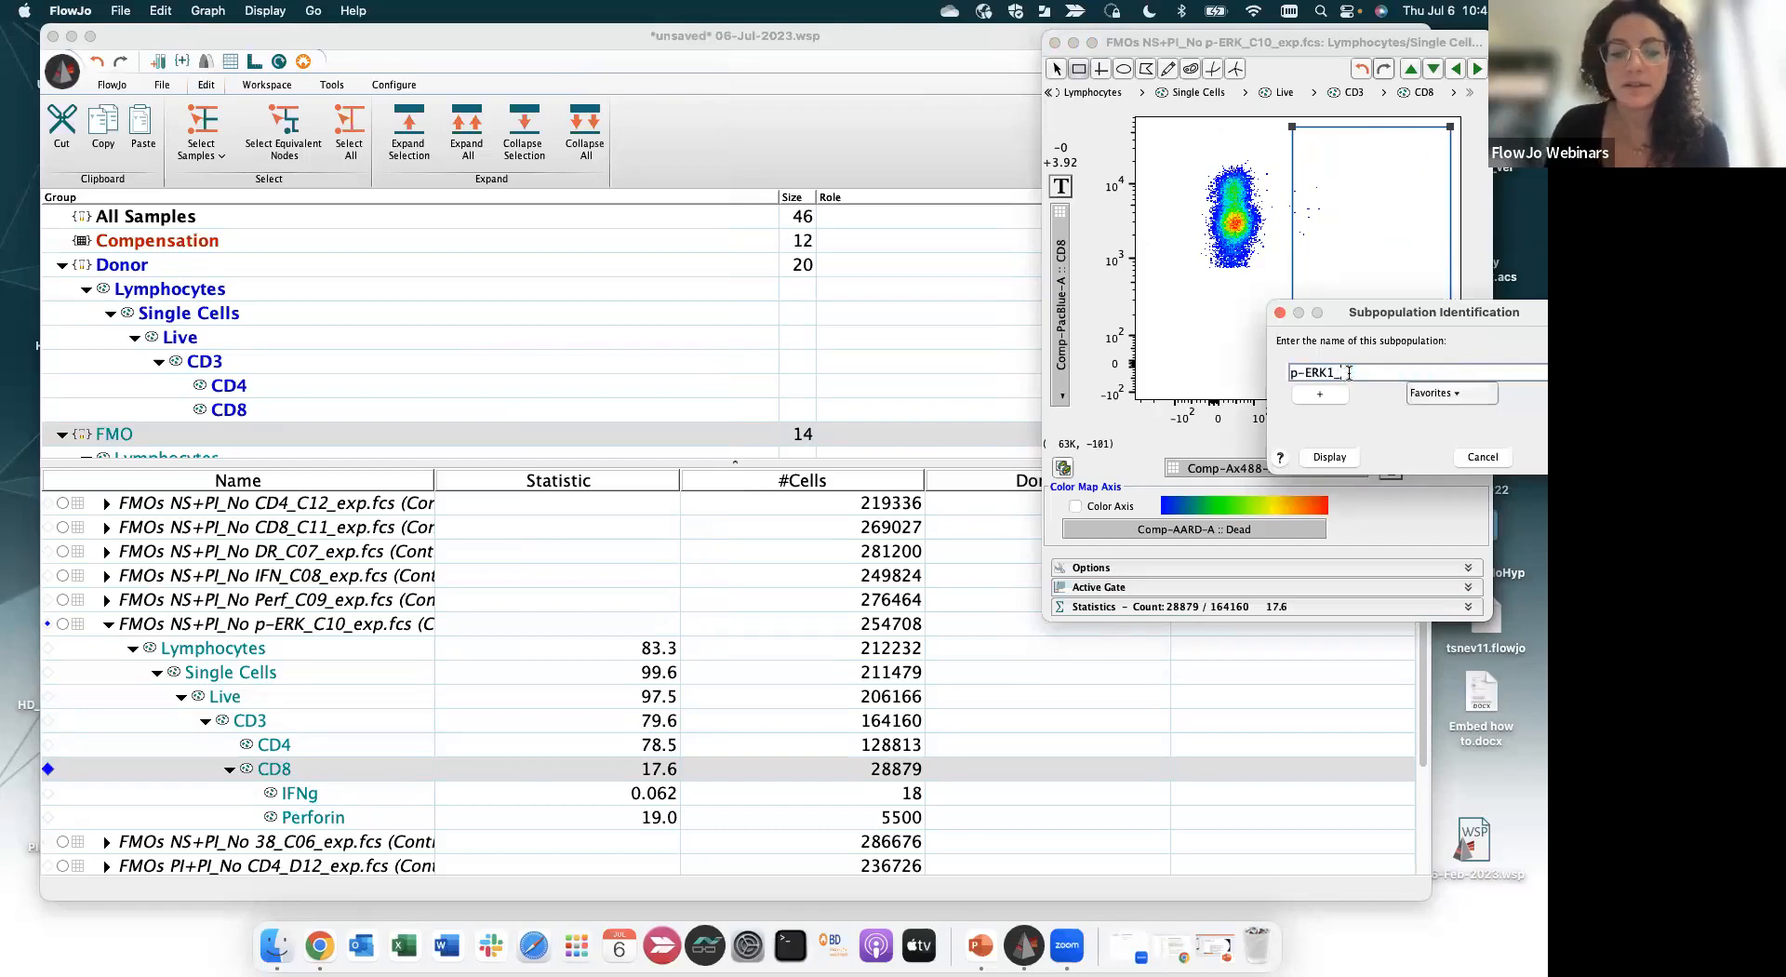
{"action": "key", "text": "Return"}
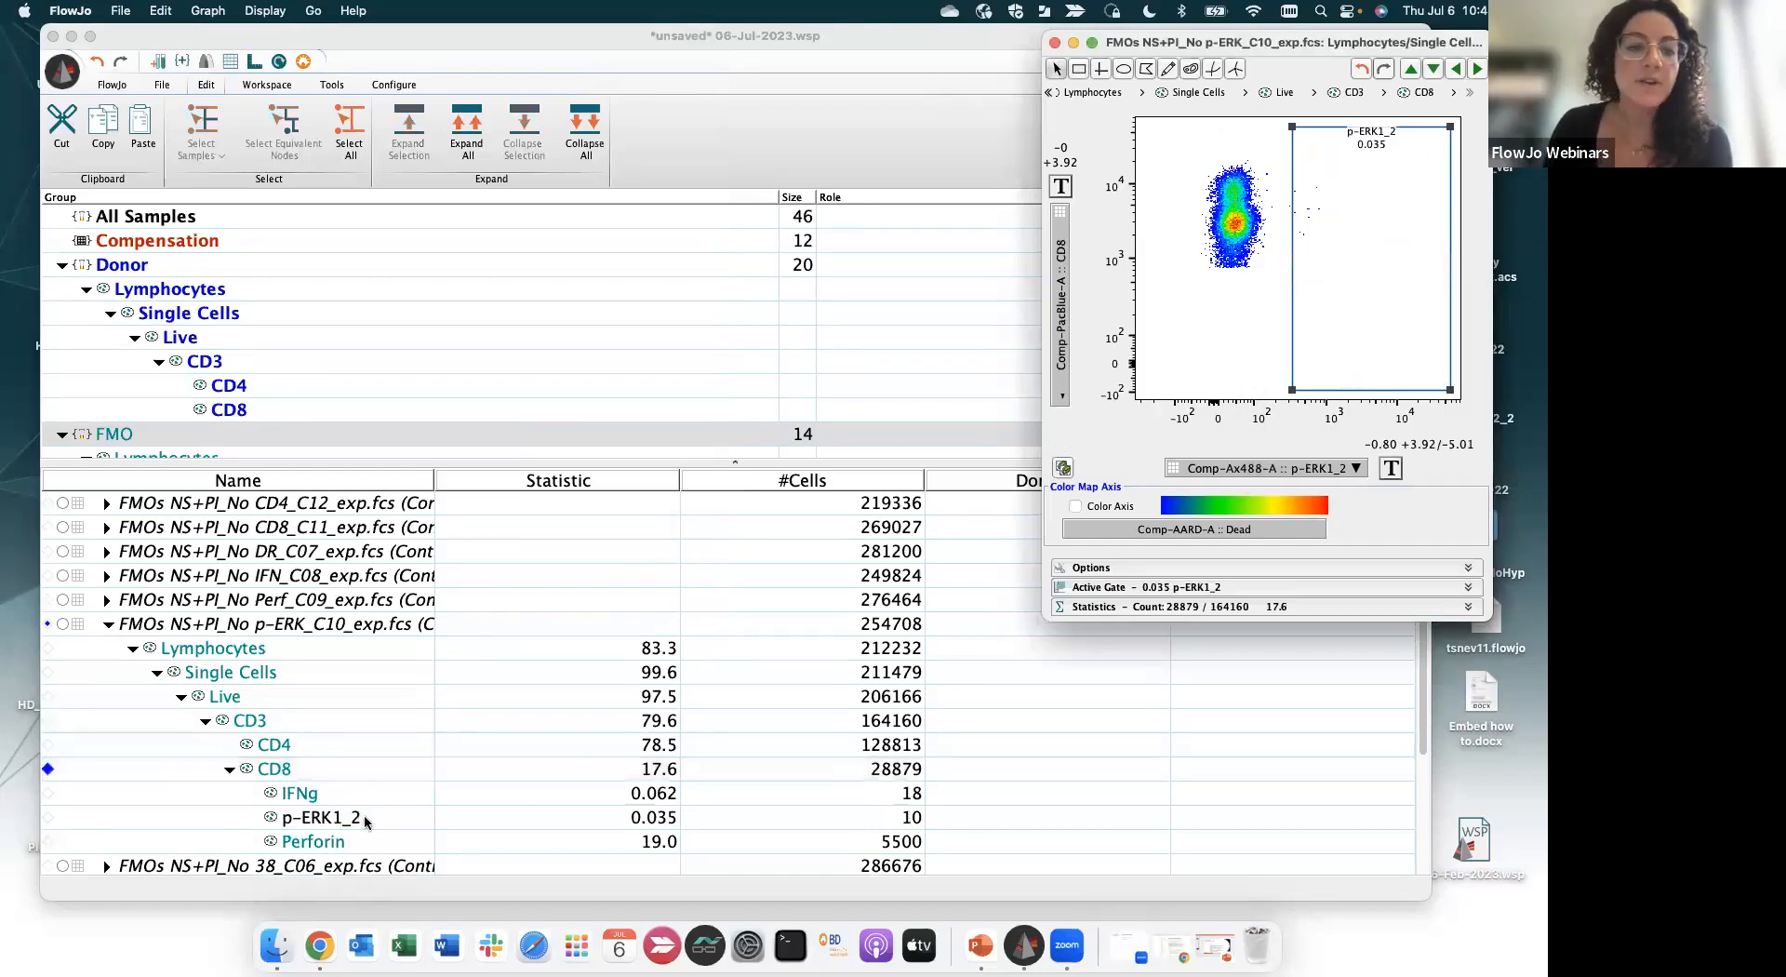
Copy the p-ERK1_2 gate from the No p-ERK_C10 control to the whole FMO group
{"action": "left_click", "coordinate": [377, 816]}
{"action": "right_click", "coordinate": [376, 816]}
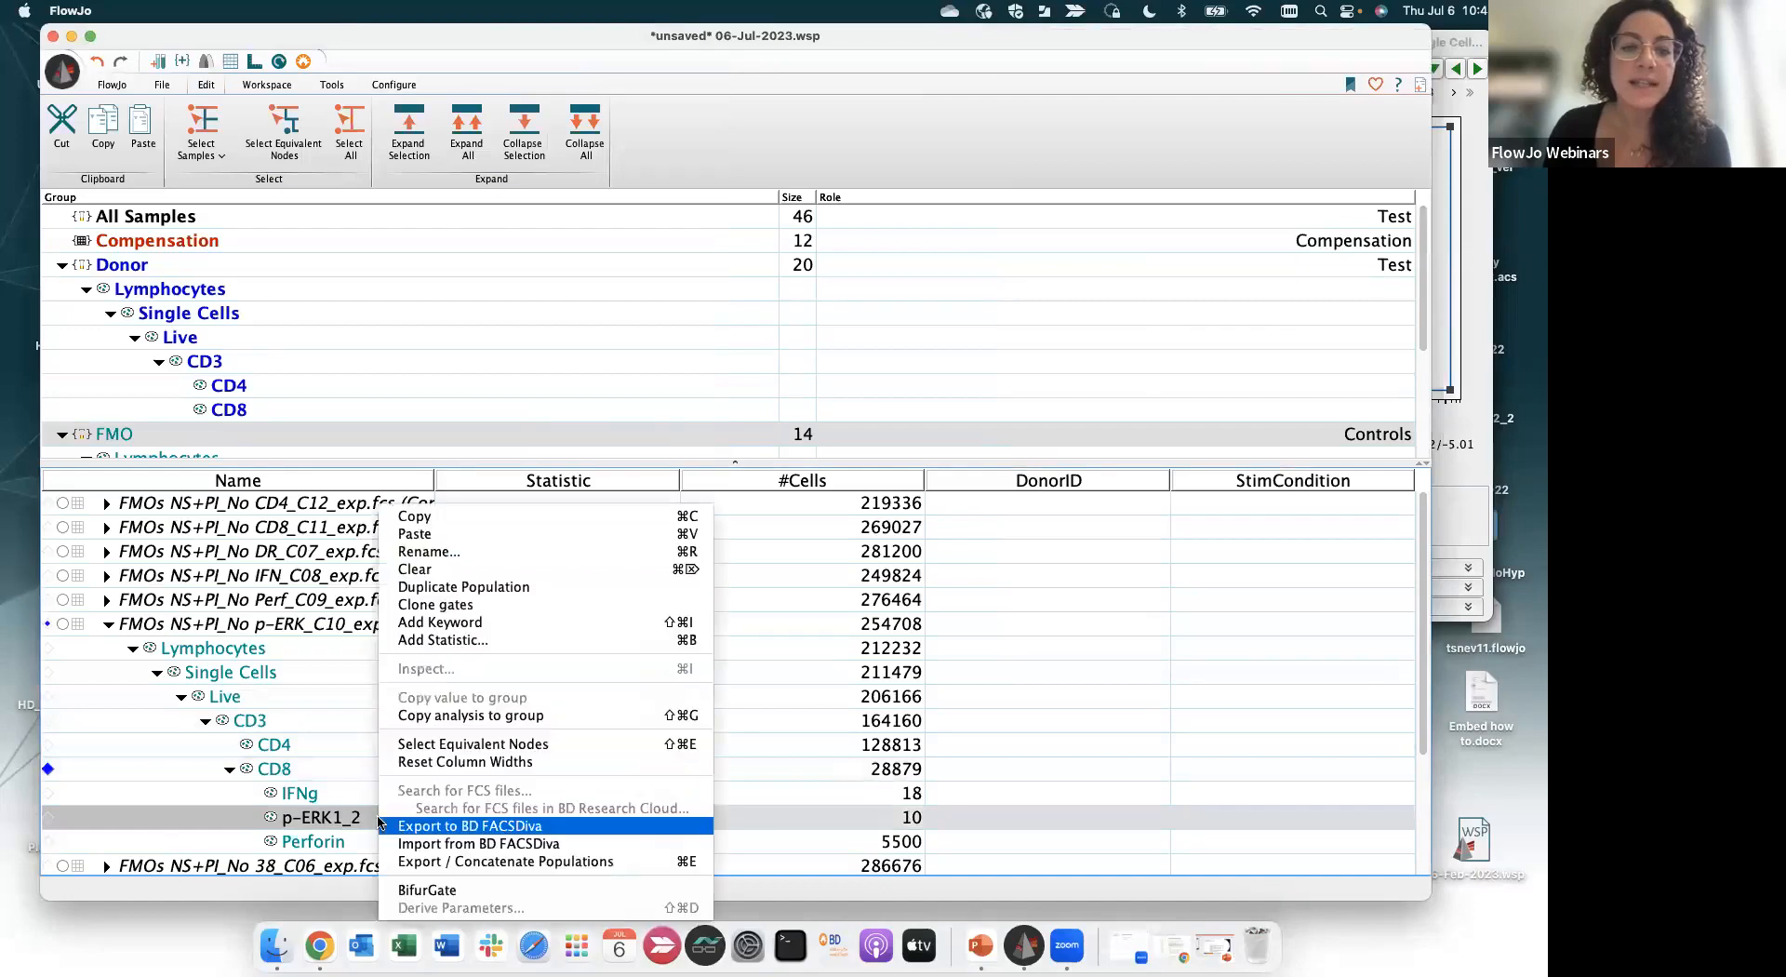
{"action": "left_click", "coordinate": [431, 718]}
Copy the IFNg, p-ERK1_2 and Perforin gates from an FMO sample onto the CD8 population of the Donor group
{"action": "mouse_move", "coordinate": [330, 460]}
{"action": "left_mouse_down"}
{"action": "mouse_move", "coordinate": [329, 480]}
{"action": "mouse_move", "coordinate": [330, 456]}
{"action": "left_mouse_up"}
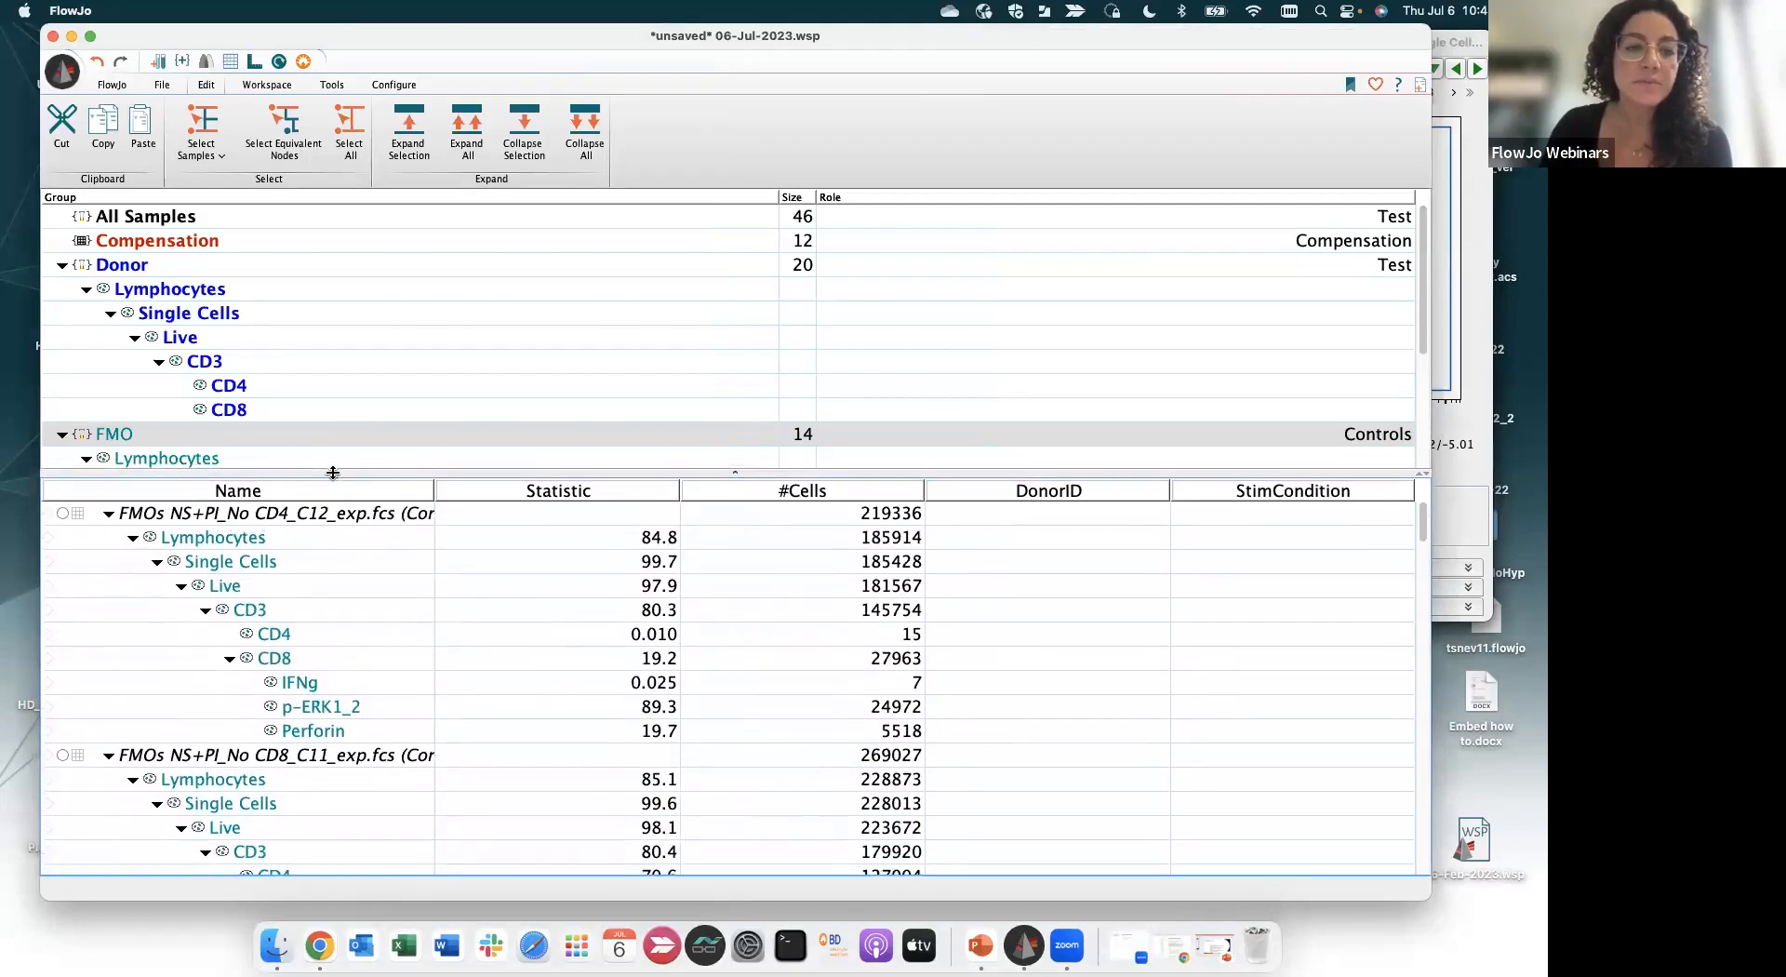
{"action": "left_click", "coordinate": [332, 681]}
{"action": "left_click", "coordinate": [339, 735], "text": "shift"}
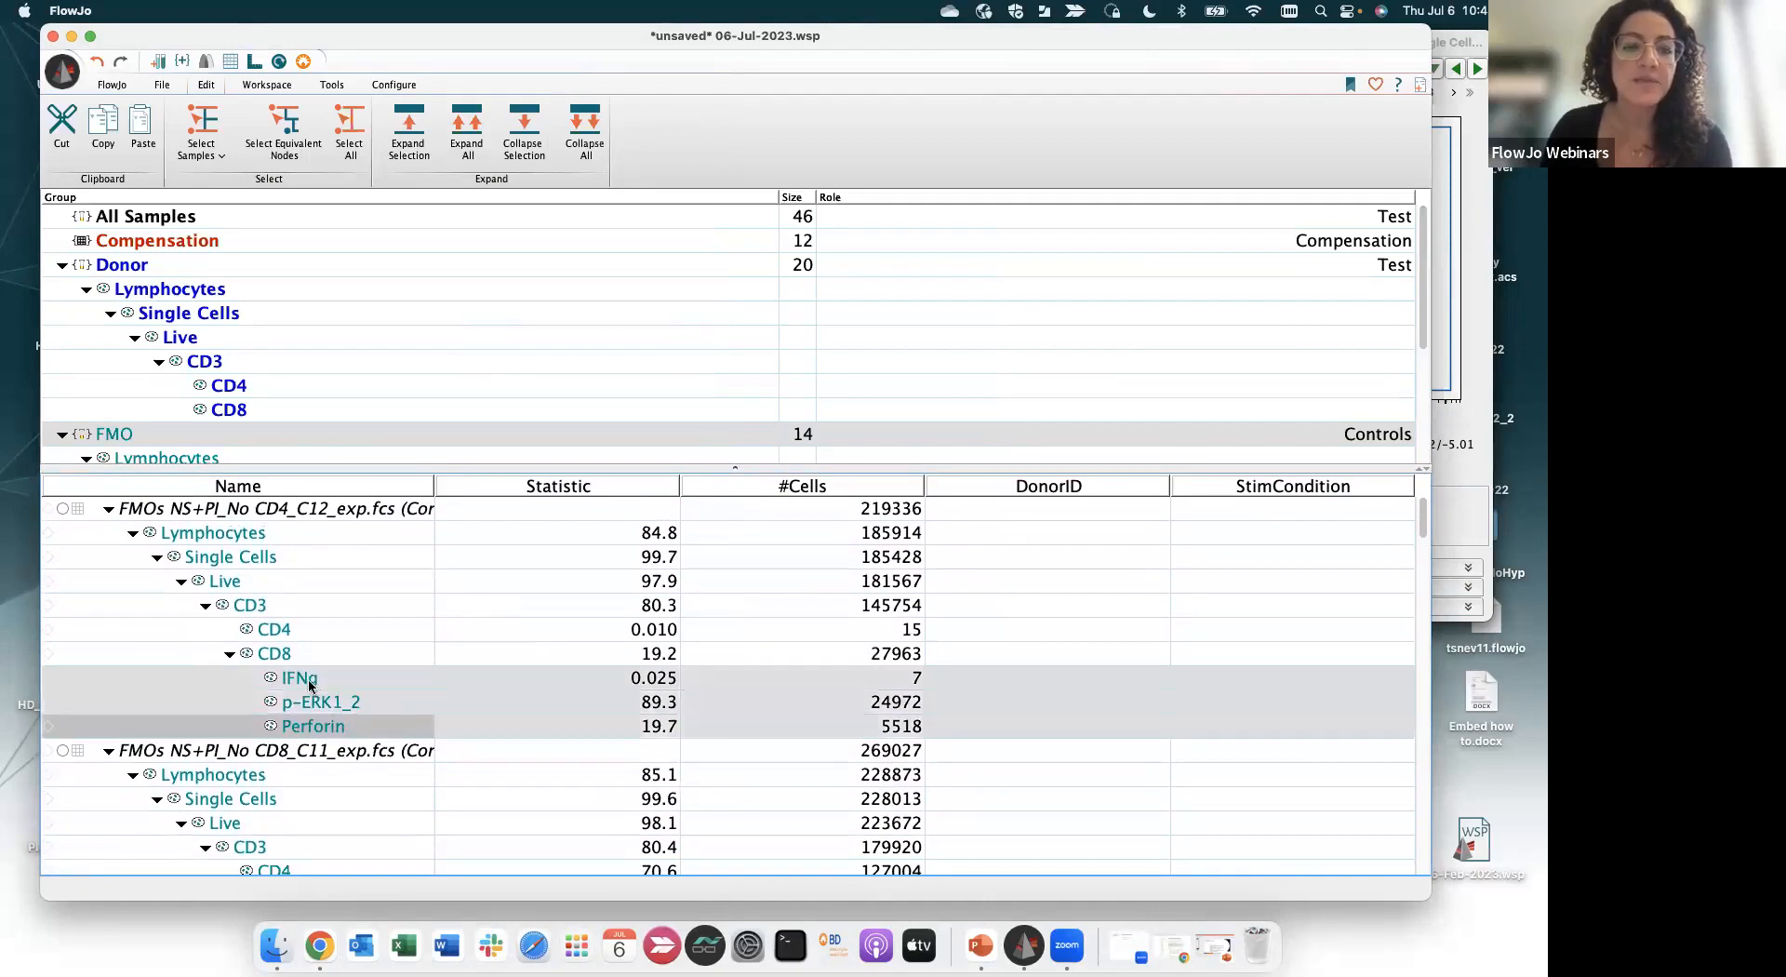
{"action": "left_click_drag", "start_coordinate": [302, 682], "coordinate": [327, 418]}
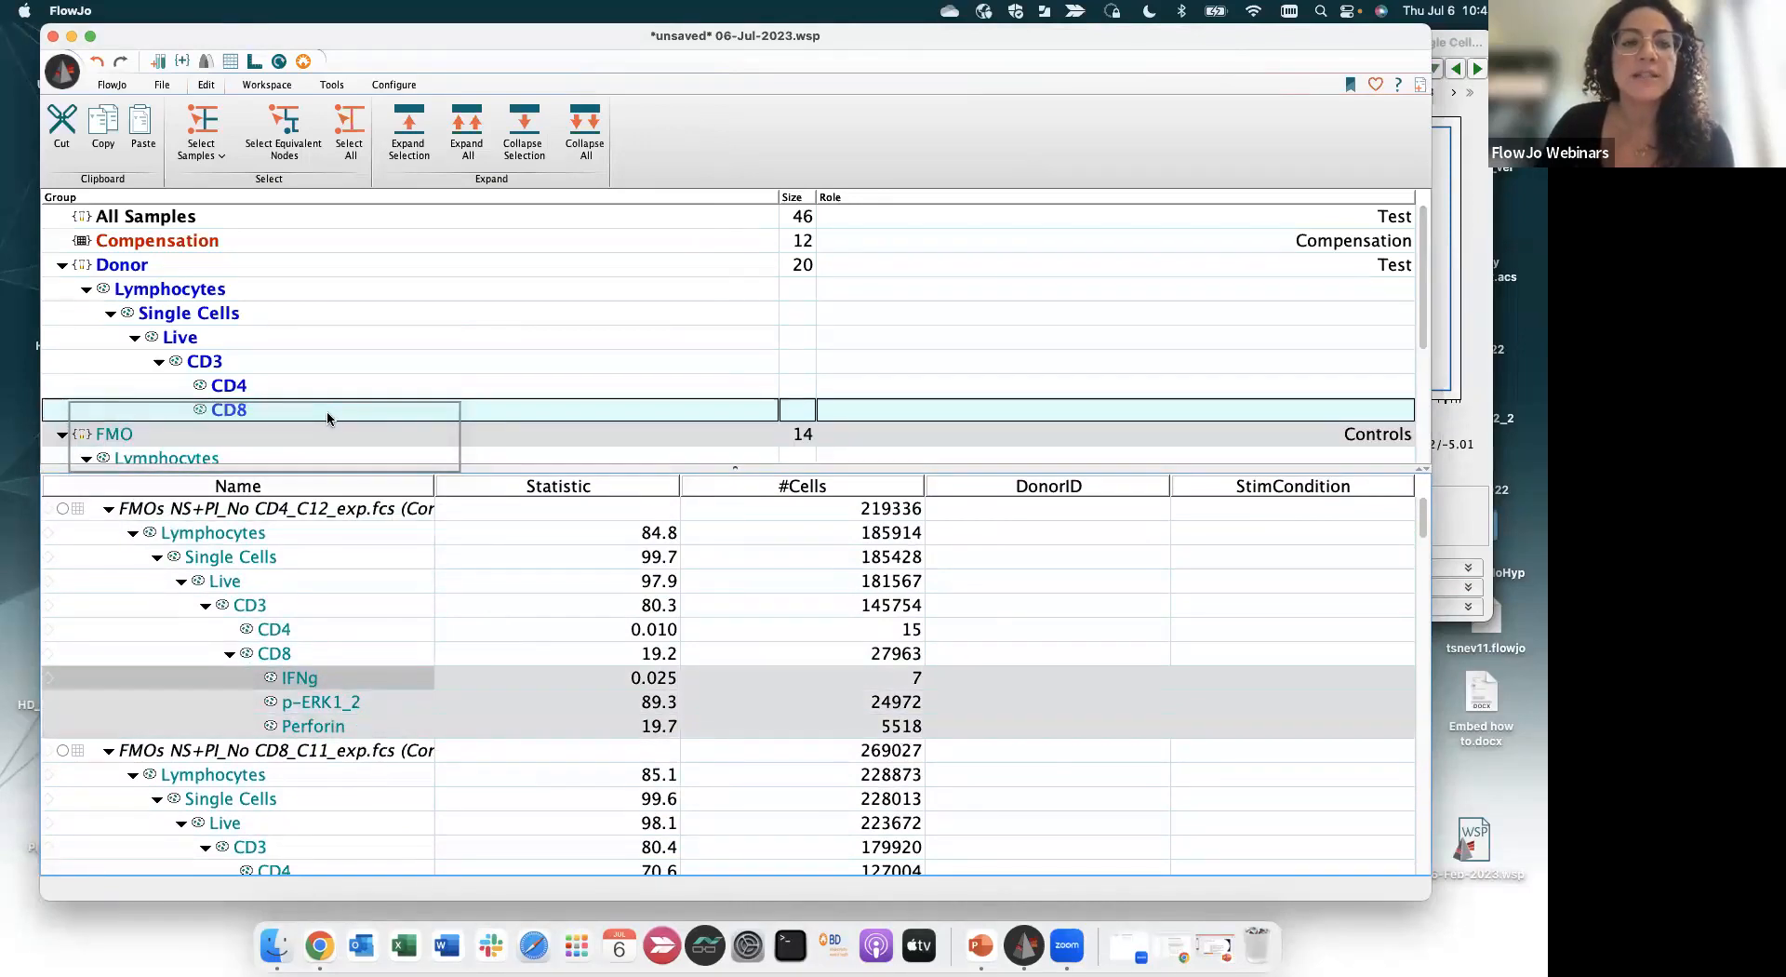
In the Donor group, plot CD8 against IFNg for the CD8 cells of LD1_NS+NS_A01_exp.fcs and advance through the samples to LD1_PI+NS_B01_exp.fcs
{"action": "left_click", "coordinate": [198, 266]}
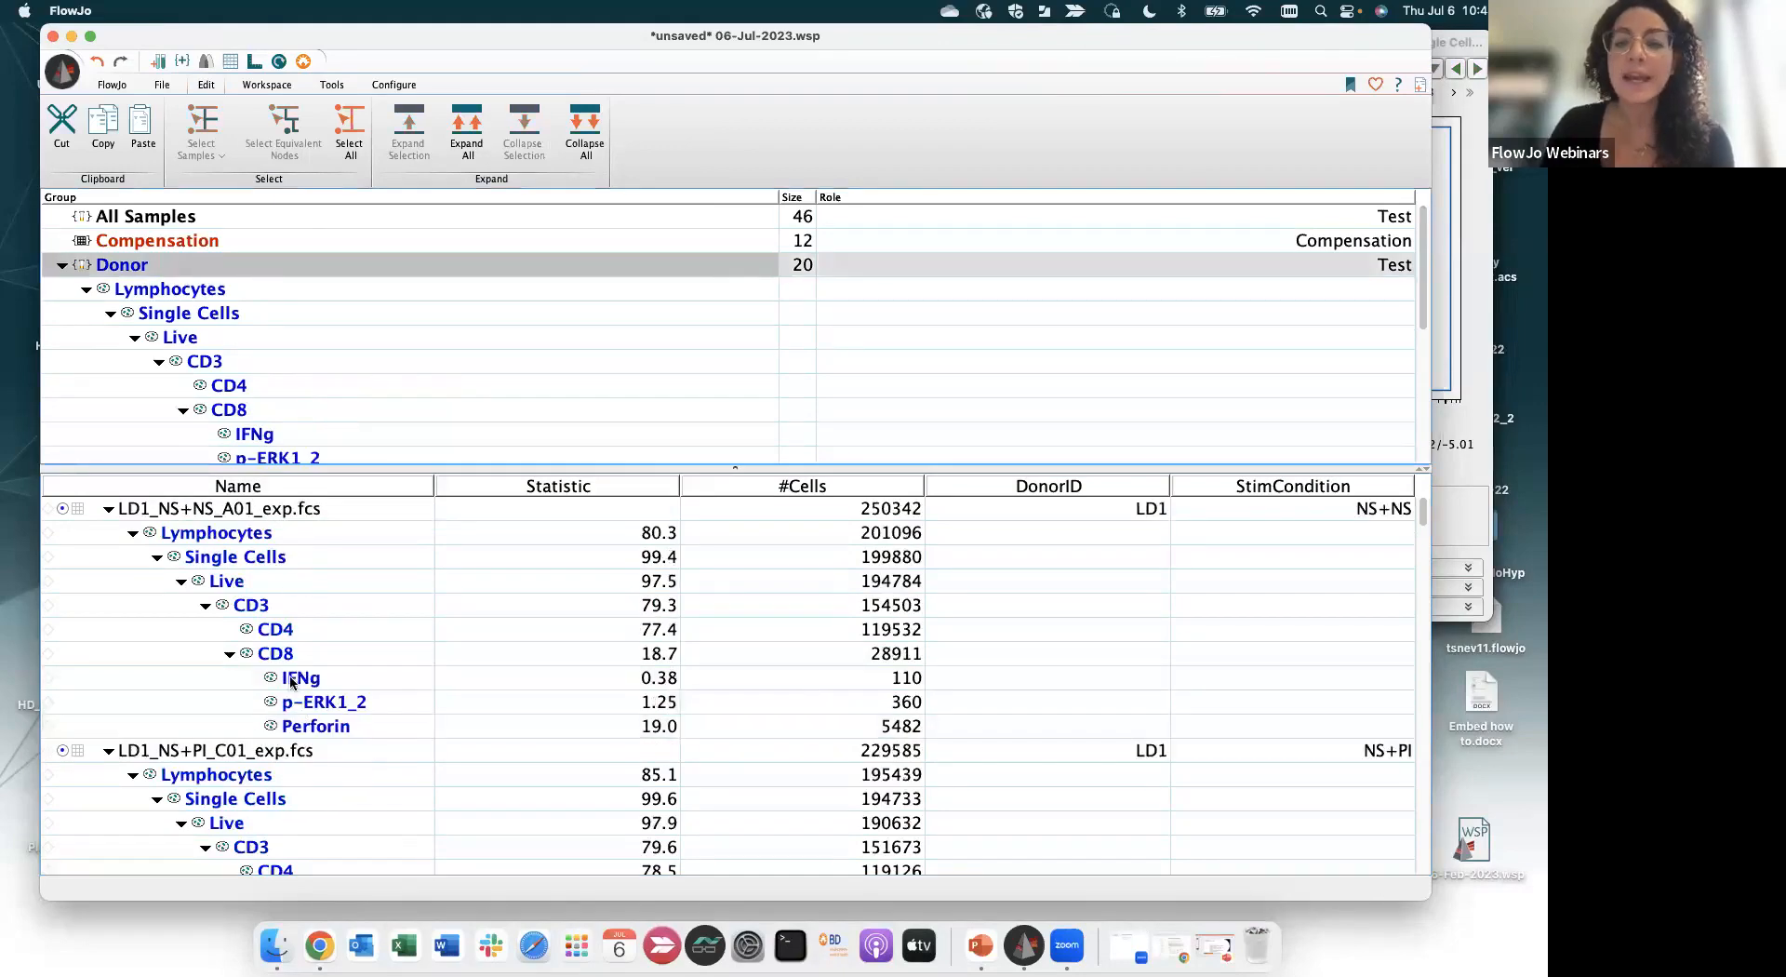
{"action": "left_click", "coordinate": [318, 652]}
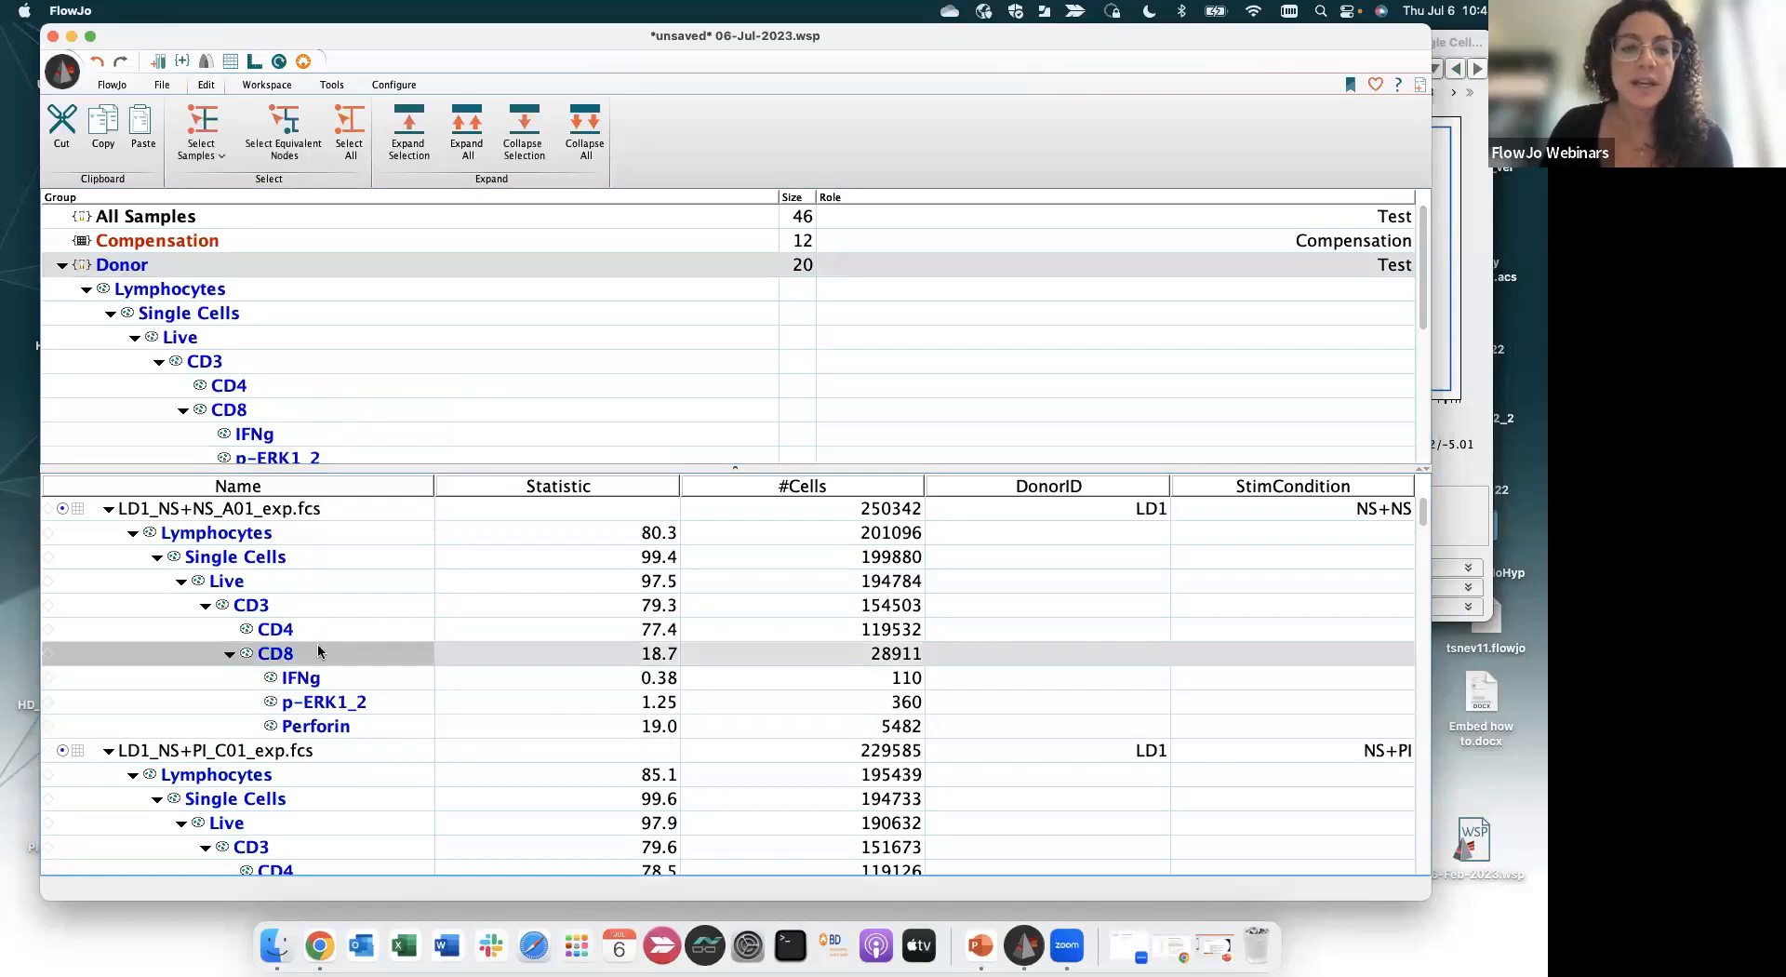
{"action": "double_click", "coordinate": [318, 652]}
{"action": "left_click", "coordinate": [1065, 275]}
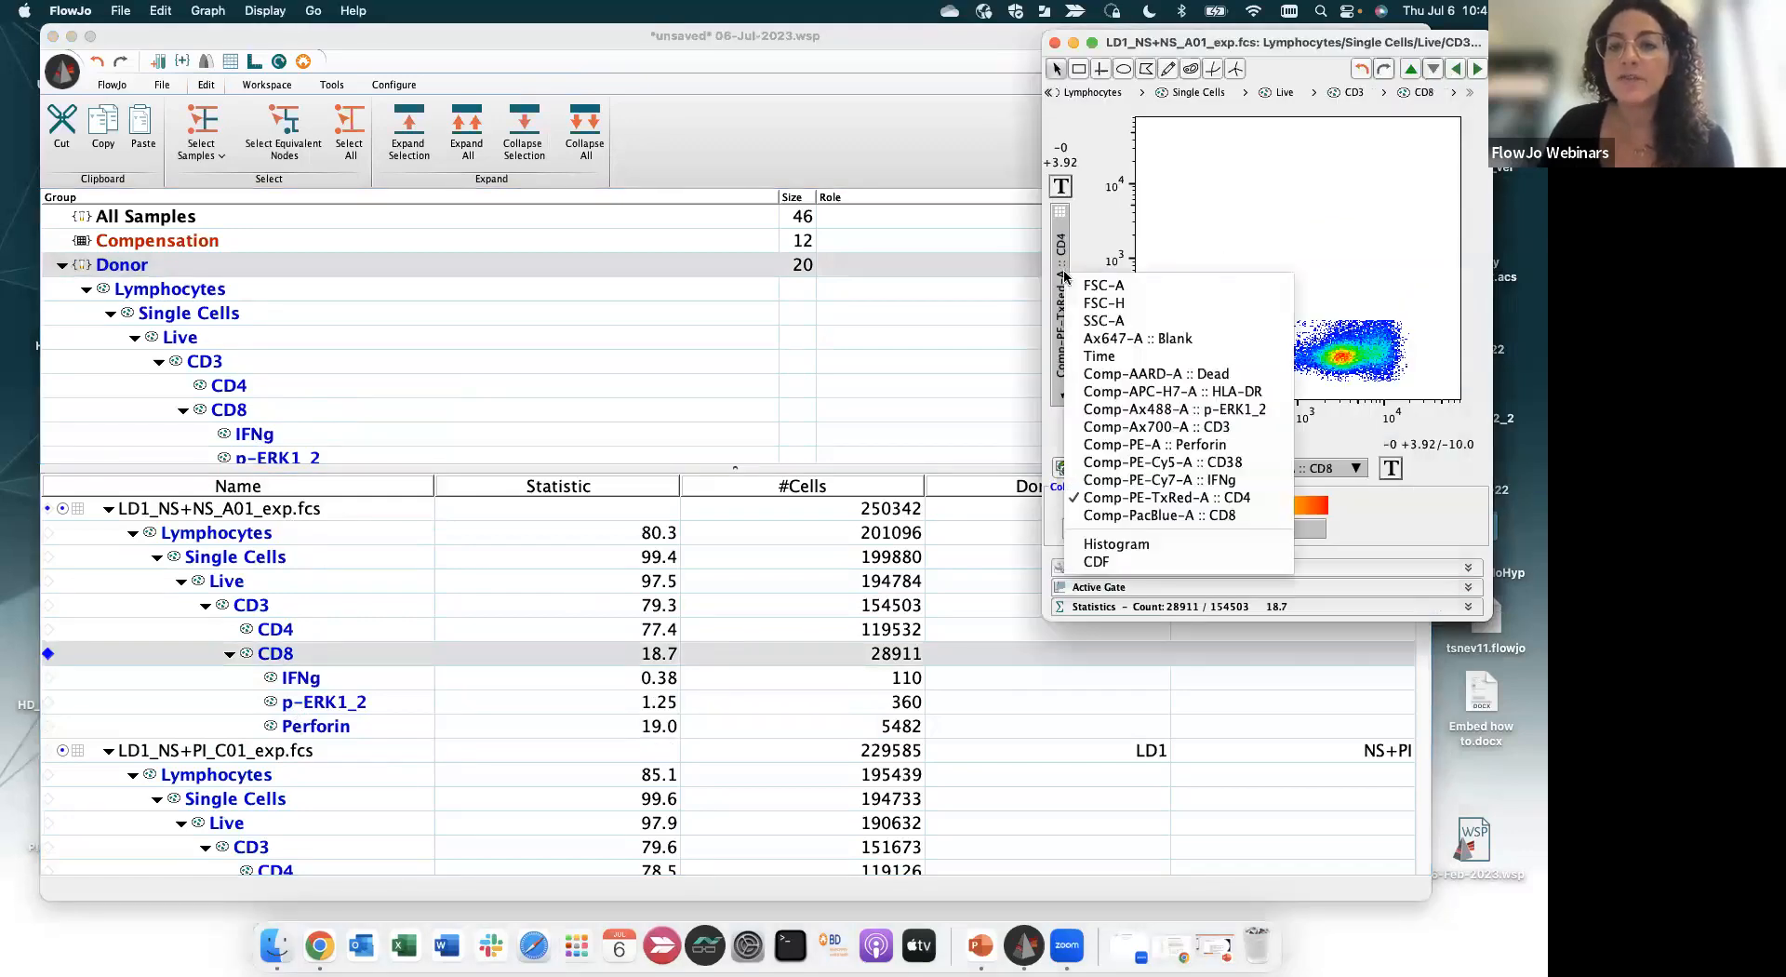
{"action": "left_click", "coordinate": [1153, 510]}
{"action": "left_click", "coordinate": [1262, 468]}
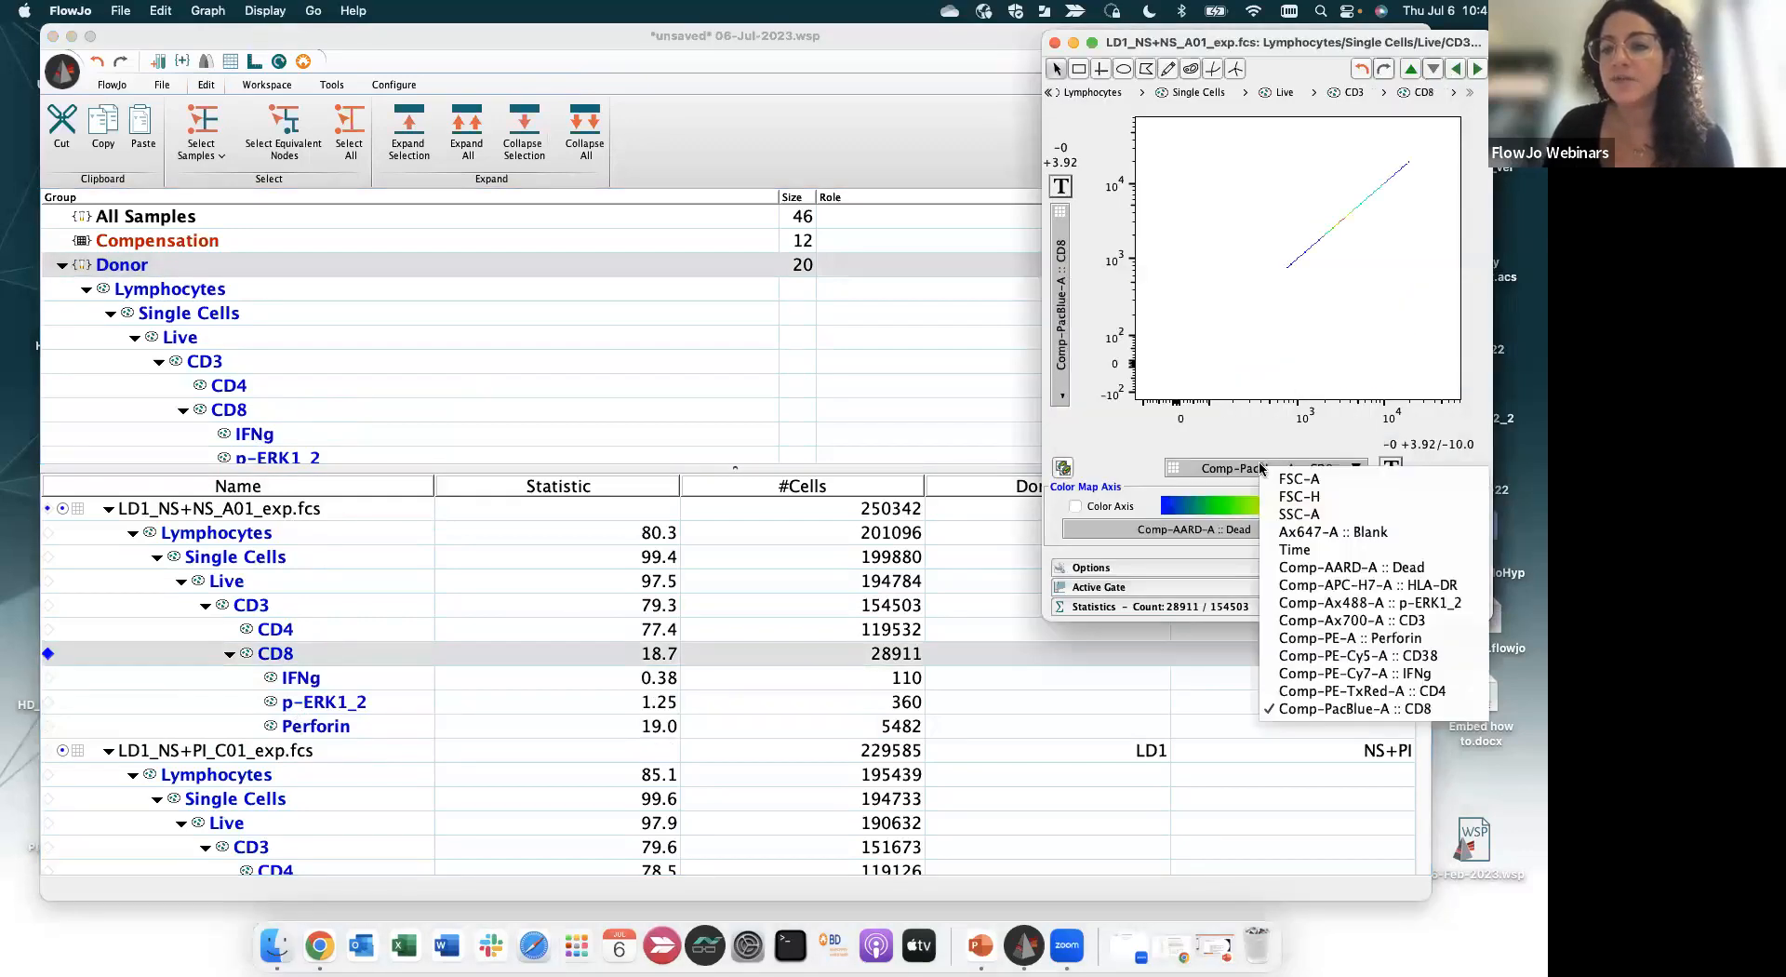
{"action": "left_click", "coordinate": [1311, 672]}
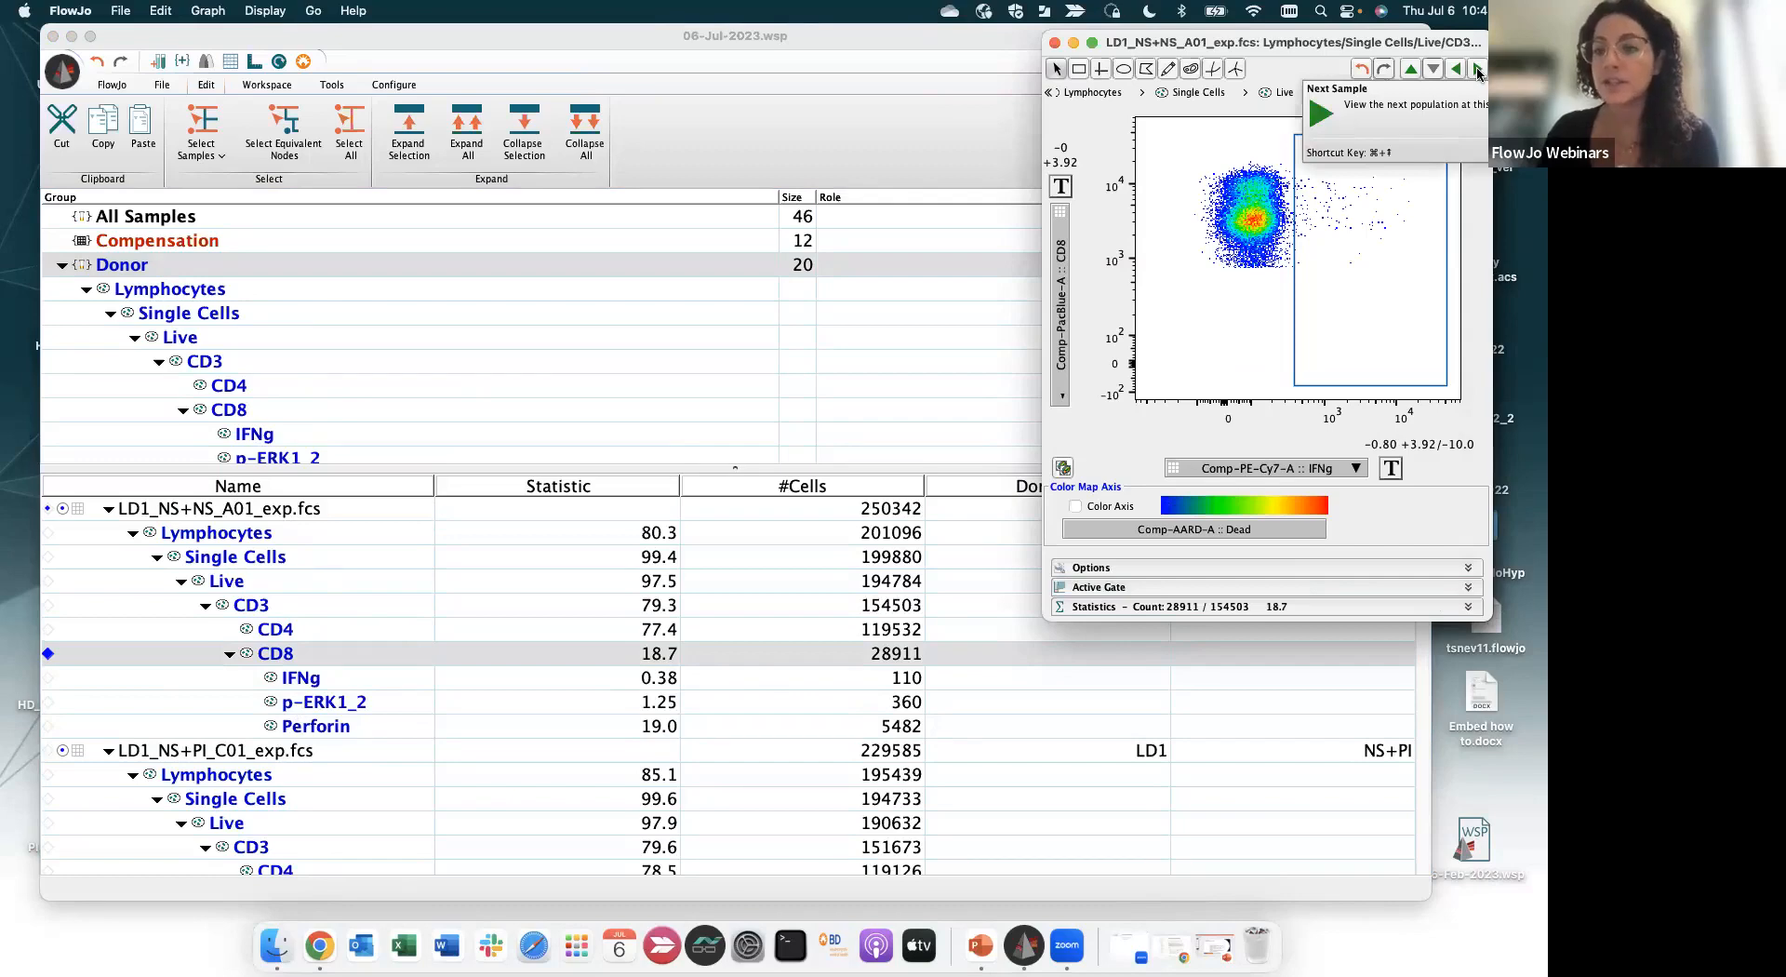
{"action": "left_click", "coordinate": [1480, 71]}
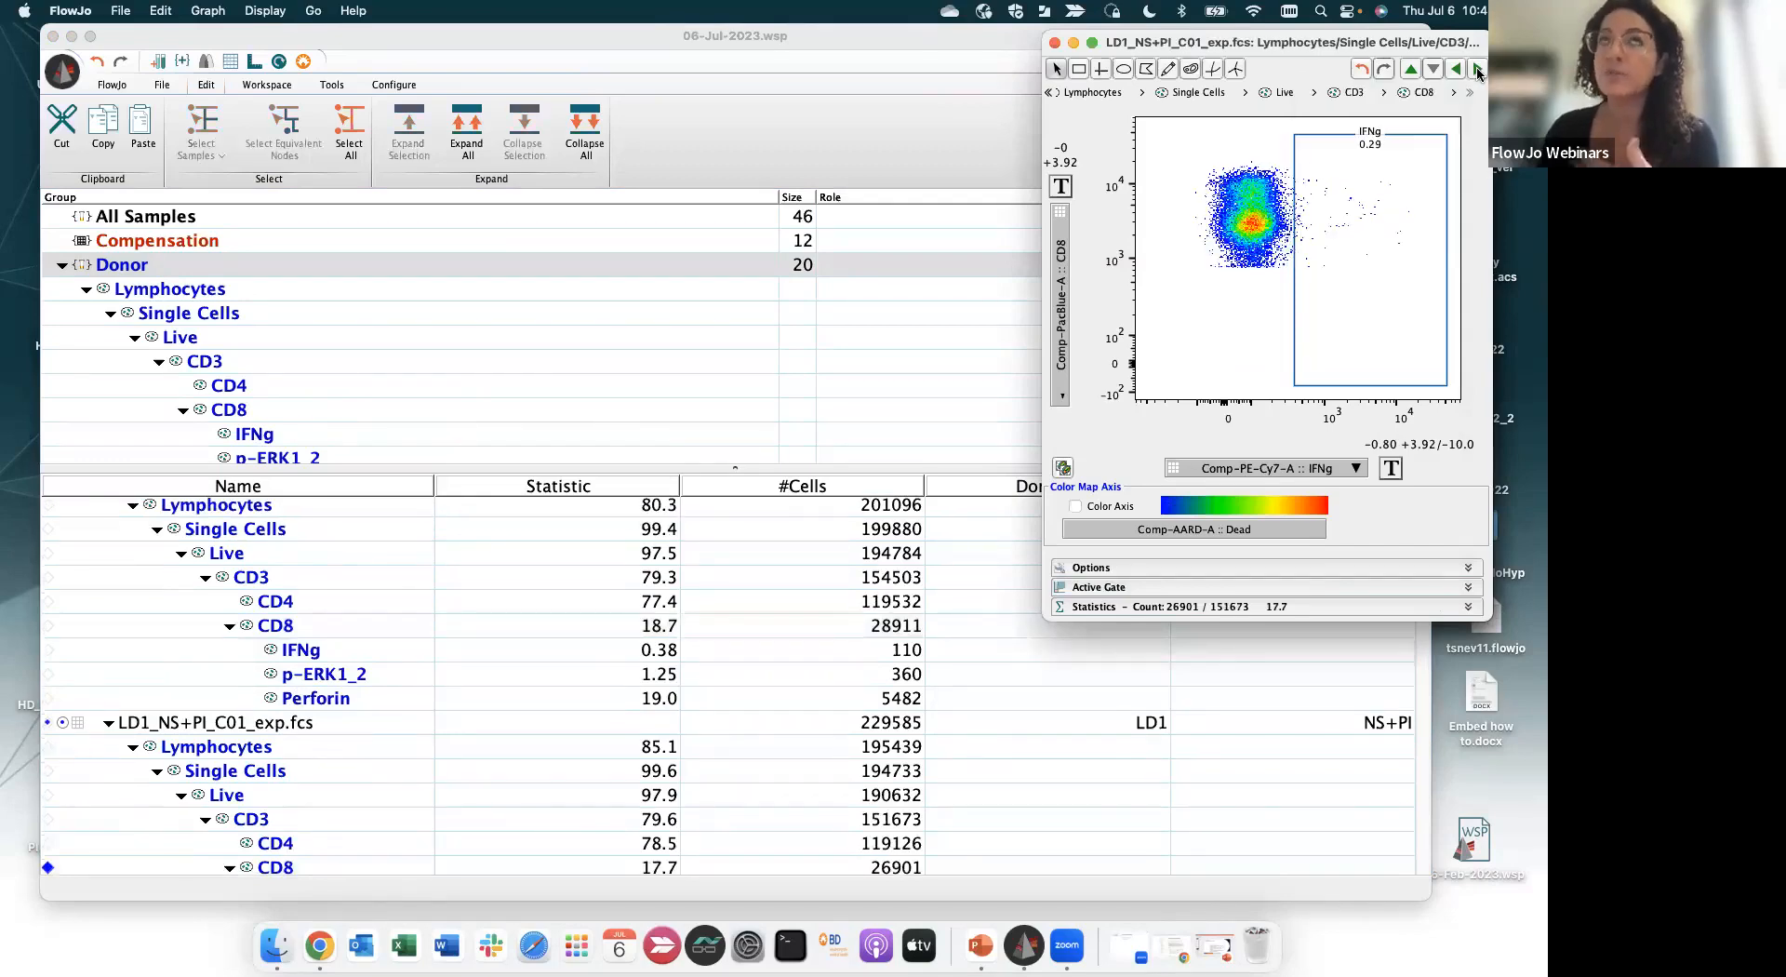
{"action": "left_click", "coordinate": [1480, 71]}
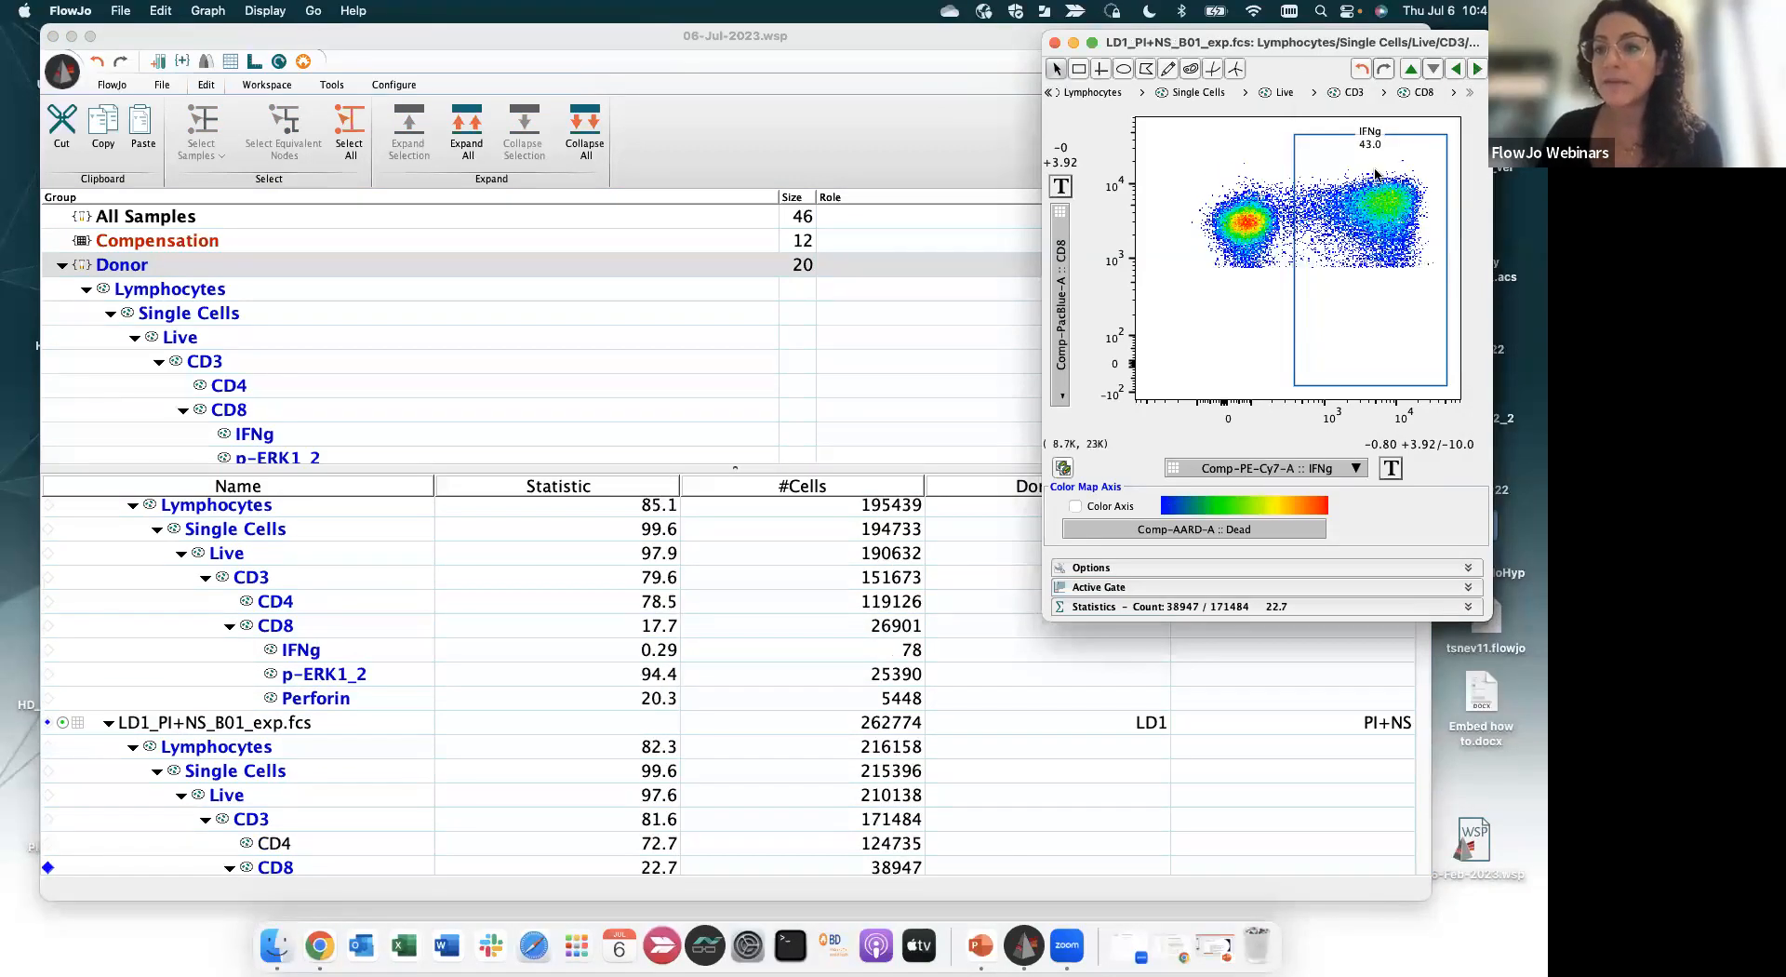
Check the IFNg gate on CD8 cells by advancing through the Donor samples from LD1_PI+NS_B01_exp.fcs to LD14_NS+PI_C05_exp.fcs
{"action": "left_click", "coordinate": [1480, 70]}
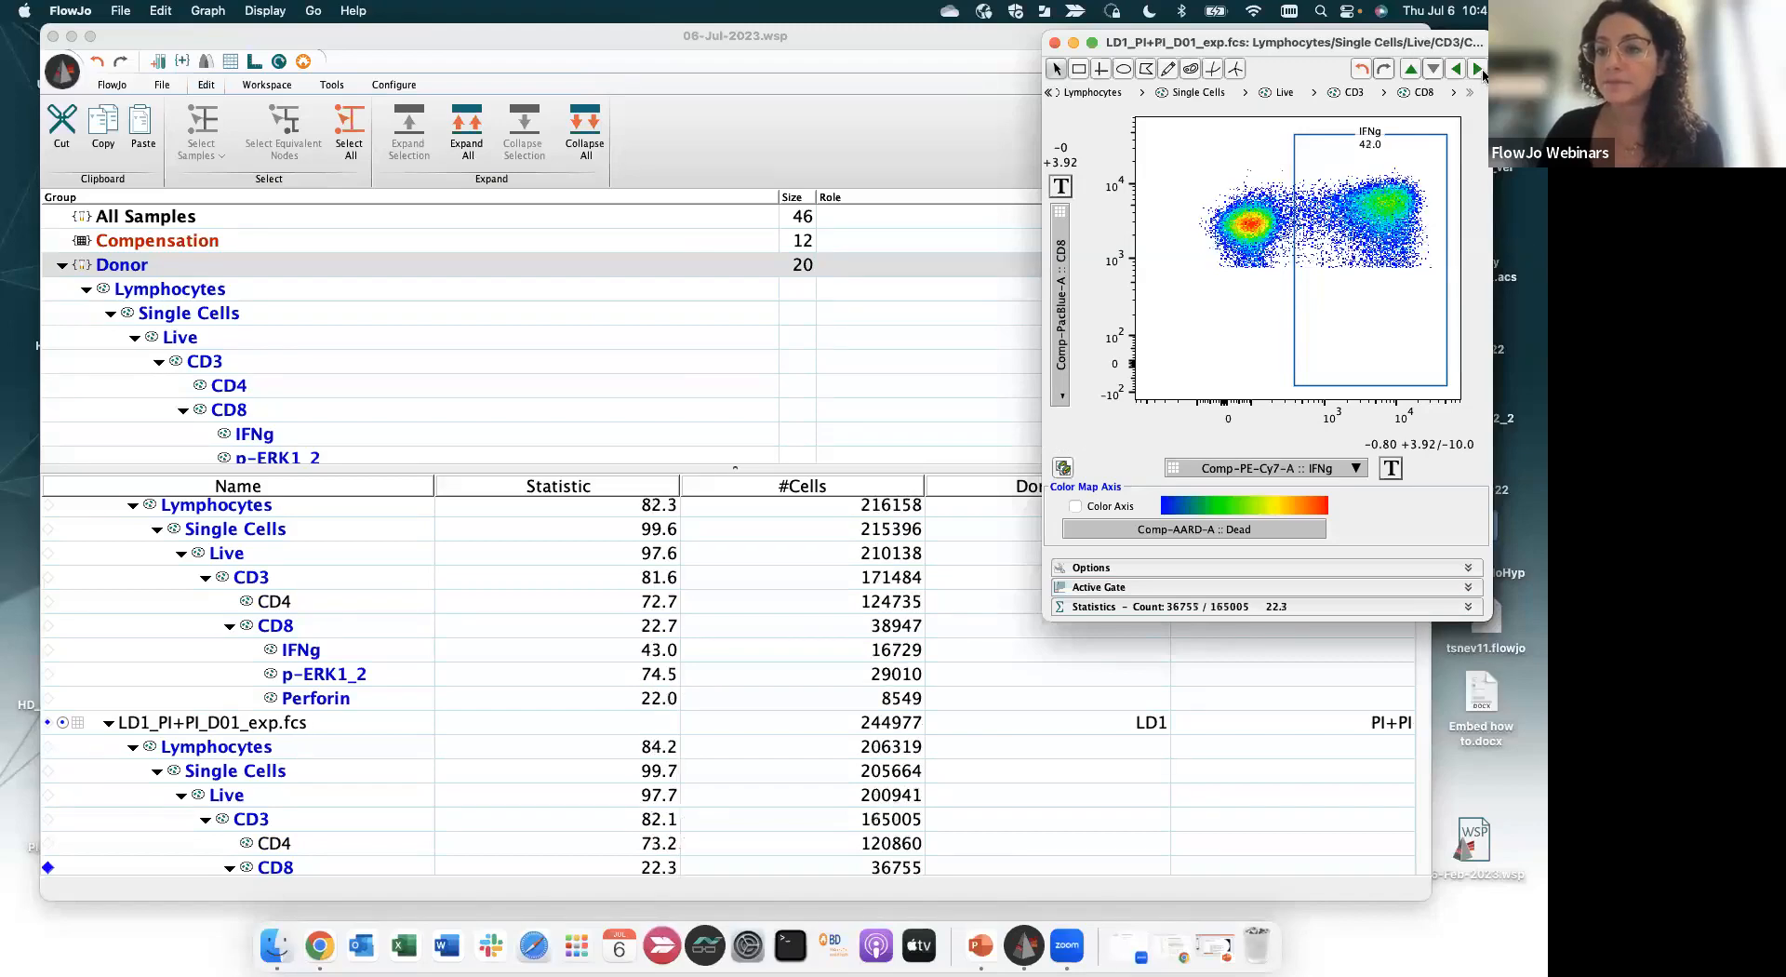
{"action": "left_click", "coordinate": [1480, 70]}
{"action": "left_click", "coordinate": [1479, 70]}
{"action": "left_click", "coordinate": [1480, 70]}
{"action": "left_click", "coordinate": [1480, 70]}
{"action": "left_click", "coordinate": [1480, 70]}
{"action": "left_click", "coordinate": [1479, 69]}
{"action": "left_click", "coordinate": [1479, 69]}
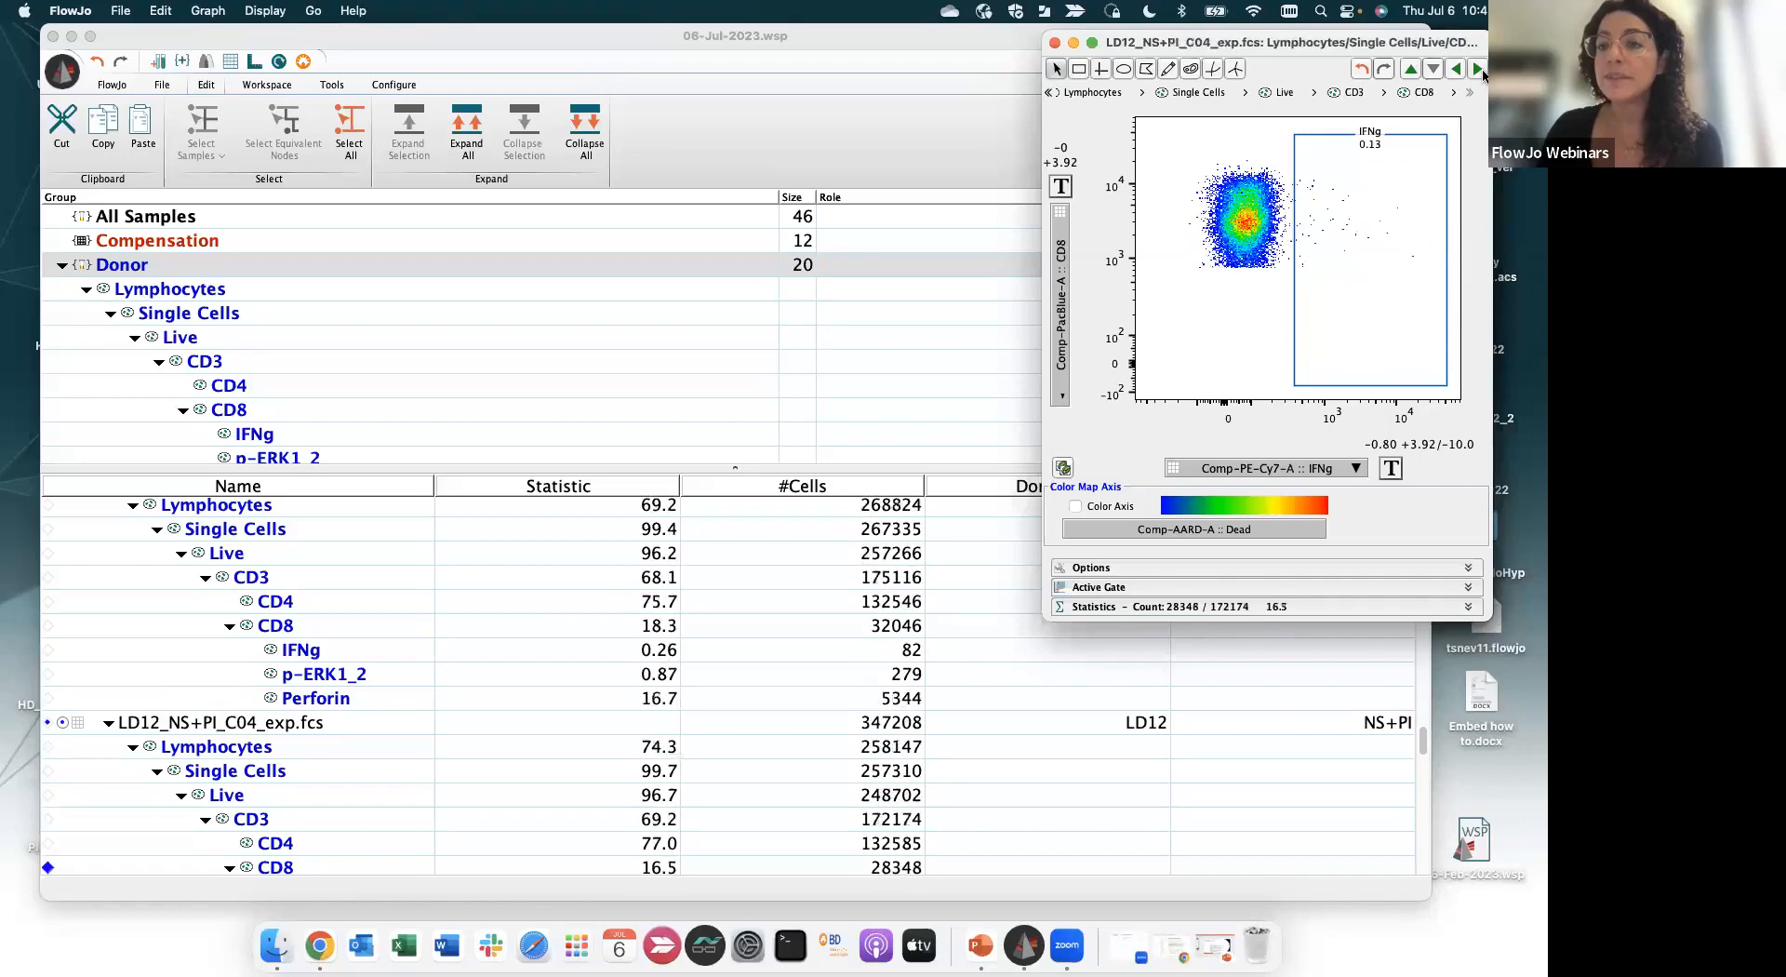
{"action": "left_click", "coordinate": [1480, 69]}
{"action": "left_click", "coordinate": [1479, 69]}
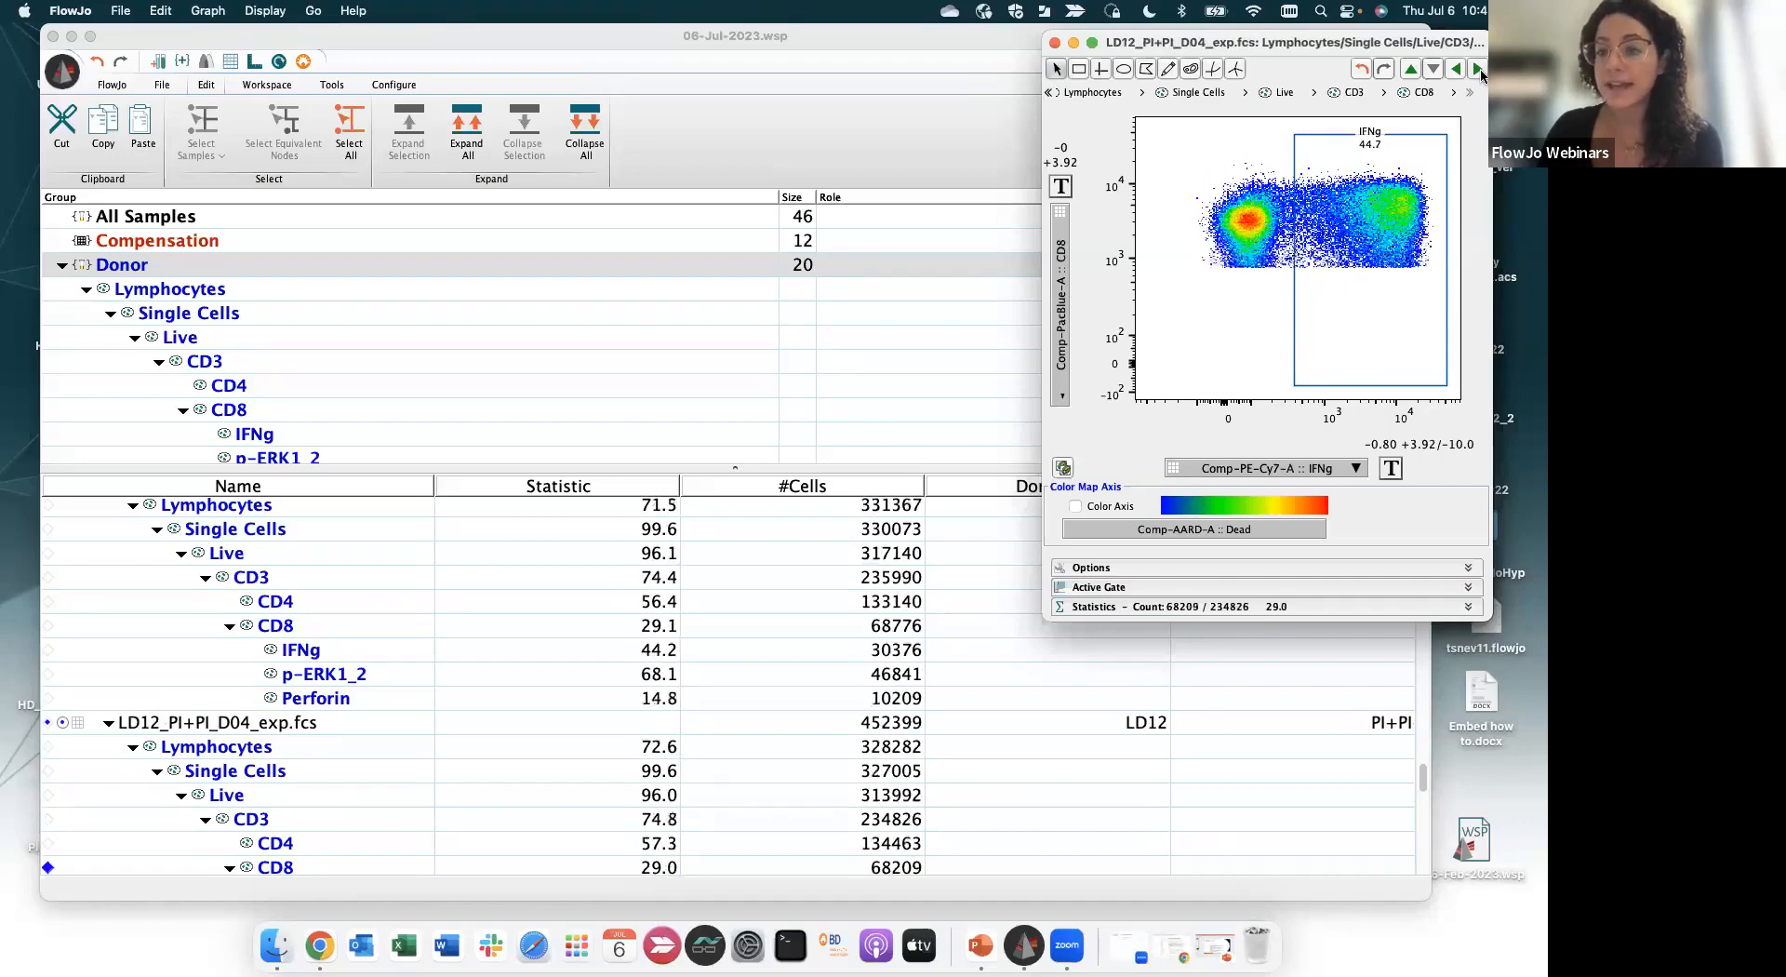
{"action": "left_click", "coordinate": [1480, 69]}
{"action": "left_click", "coordinate": [1479, 69]}
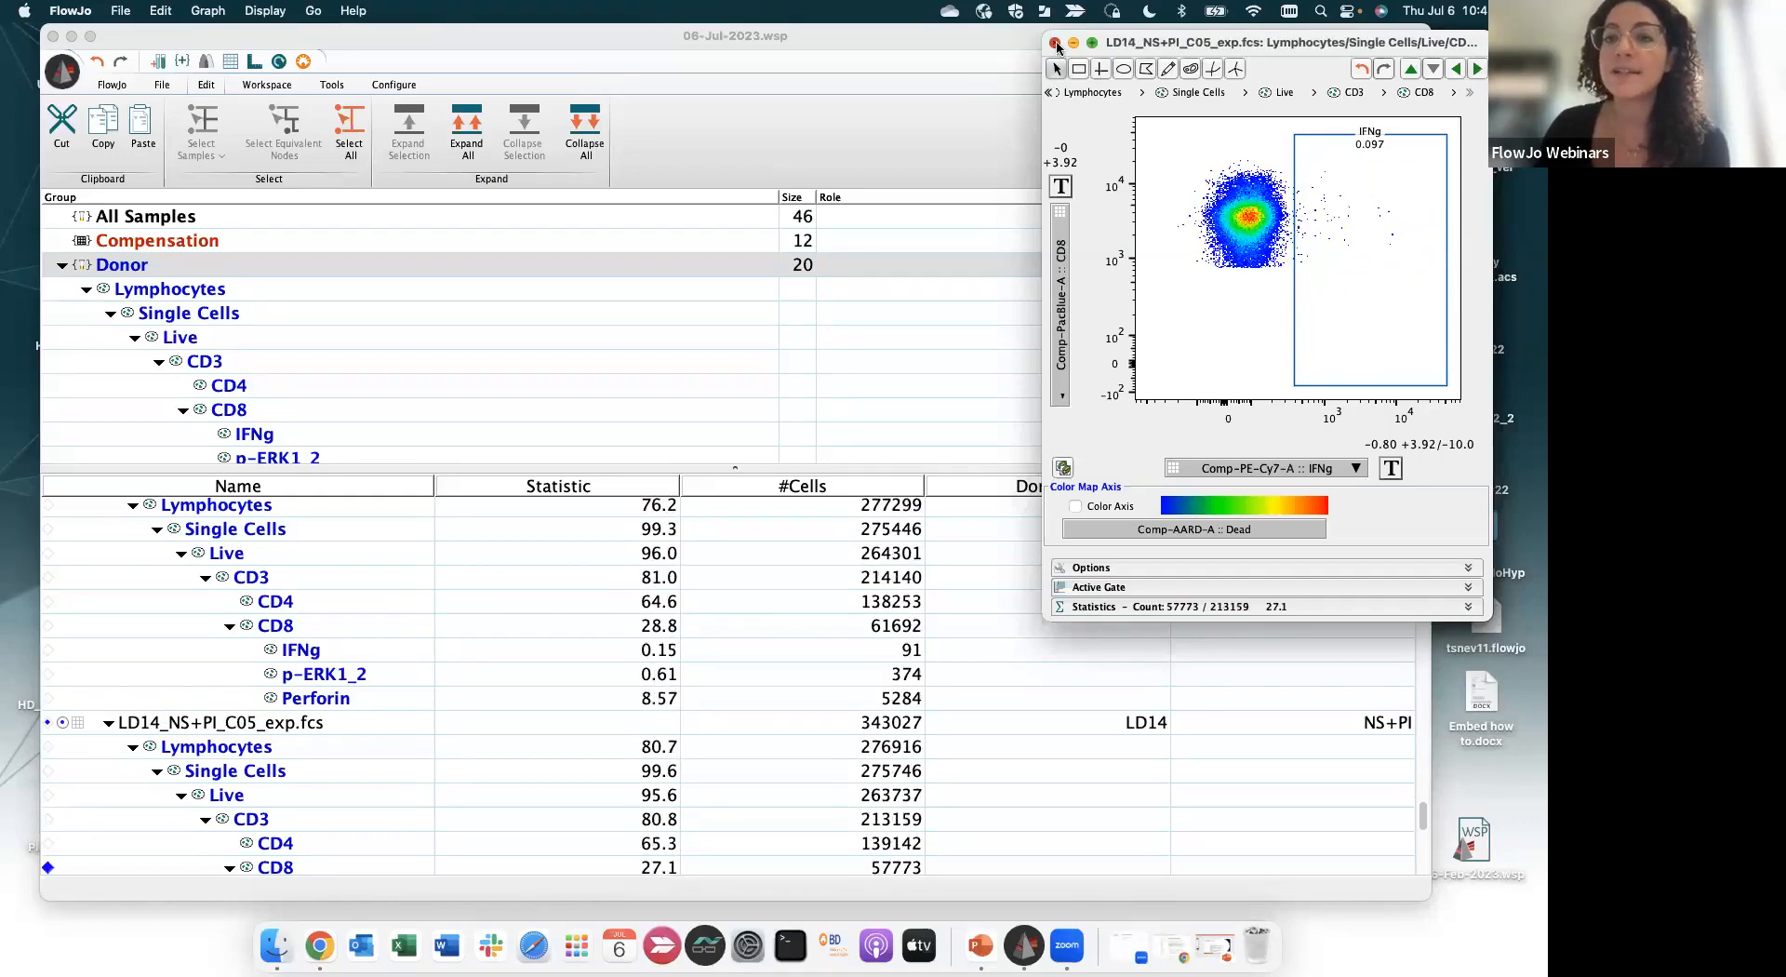
Close the open graph windows showing the IFNg, p-ERK1_2 and Perforin gates
{"action": "double_click", "coordinate": [1012, 33]}
{"action": "left_click", "coordinate": [1463, 49]}
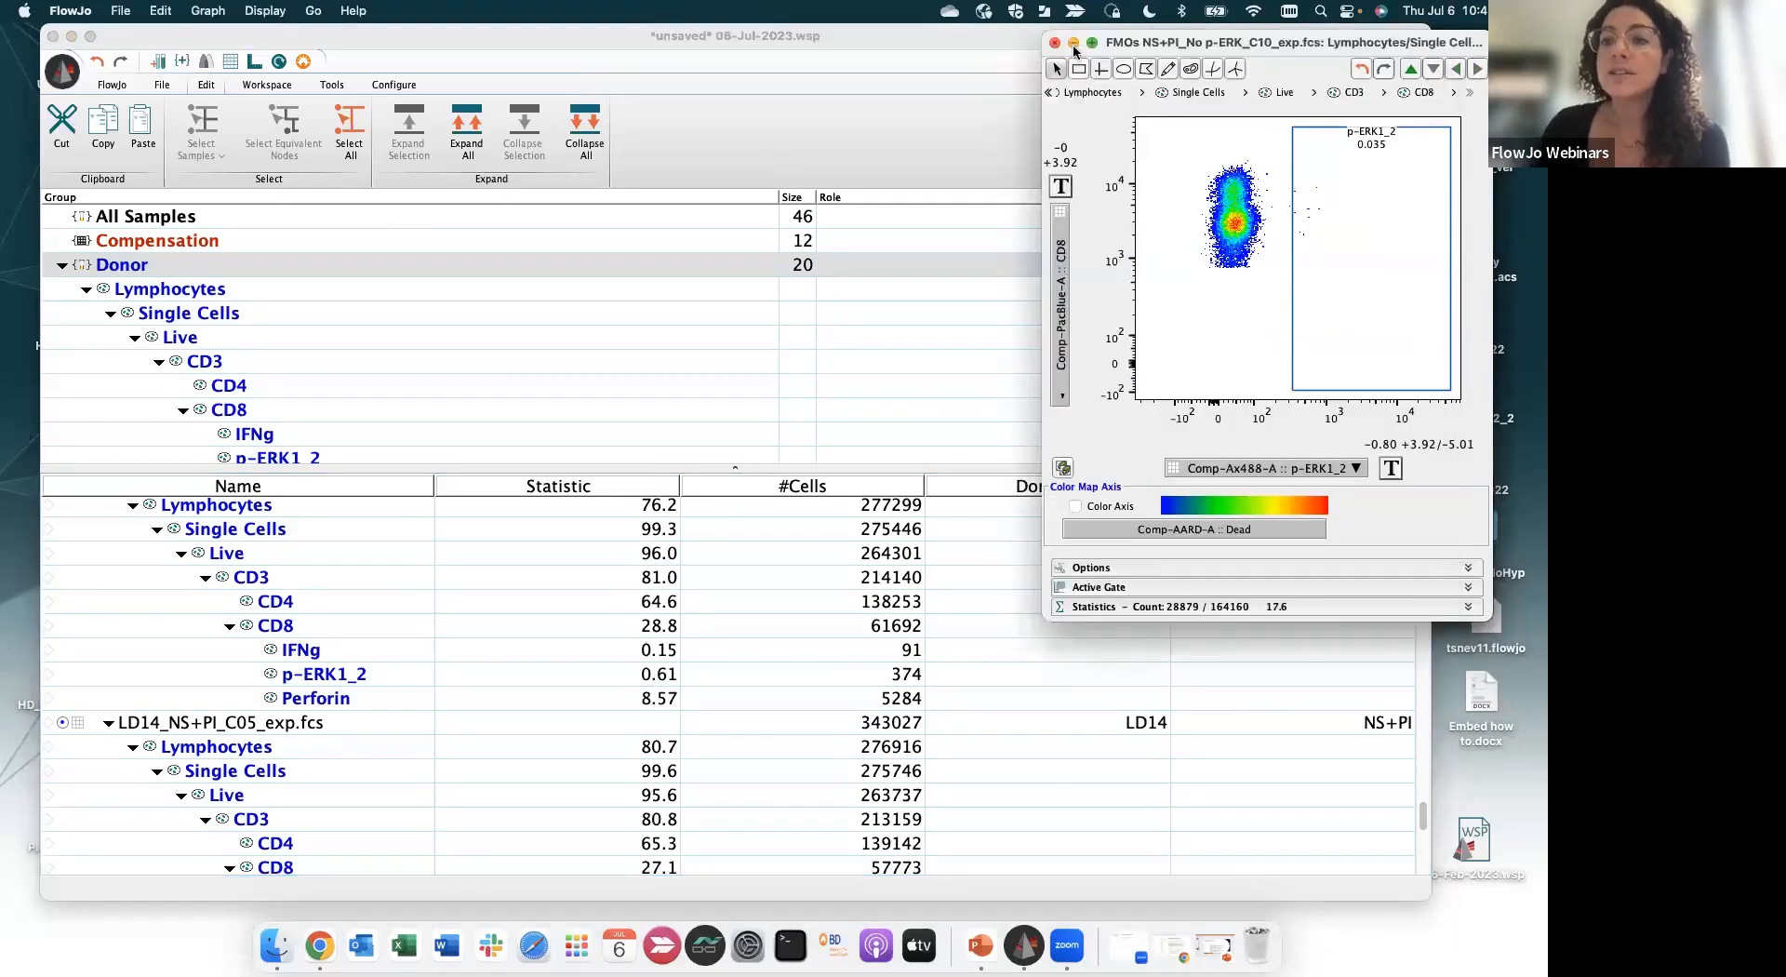
{"action": "left_click", "coordinate": [1023, 37]}
{"action": "left_click", "coordinate": [1473, 47]}
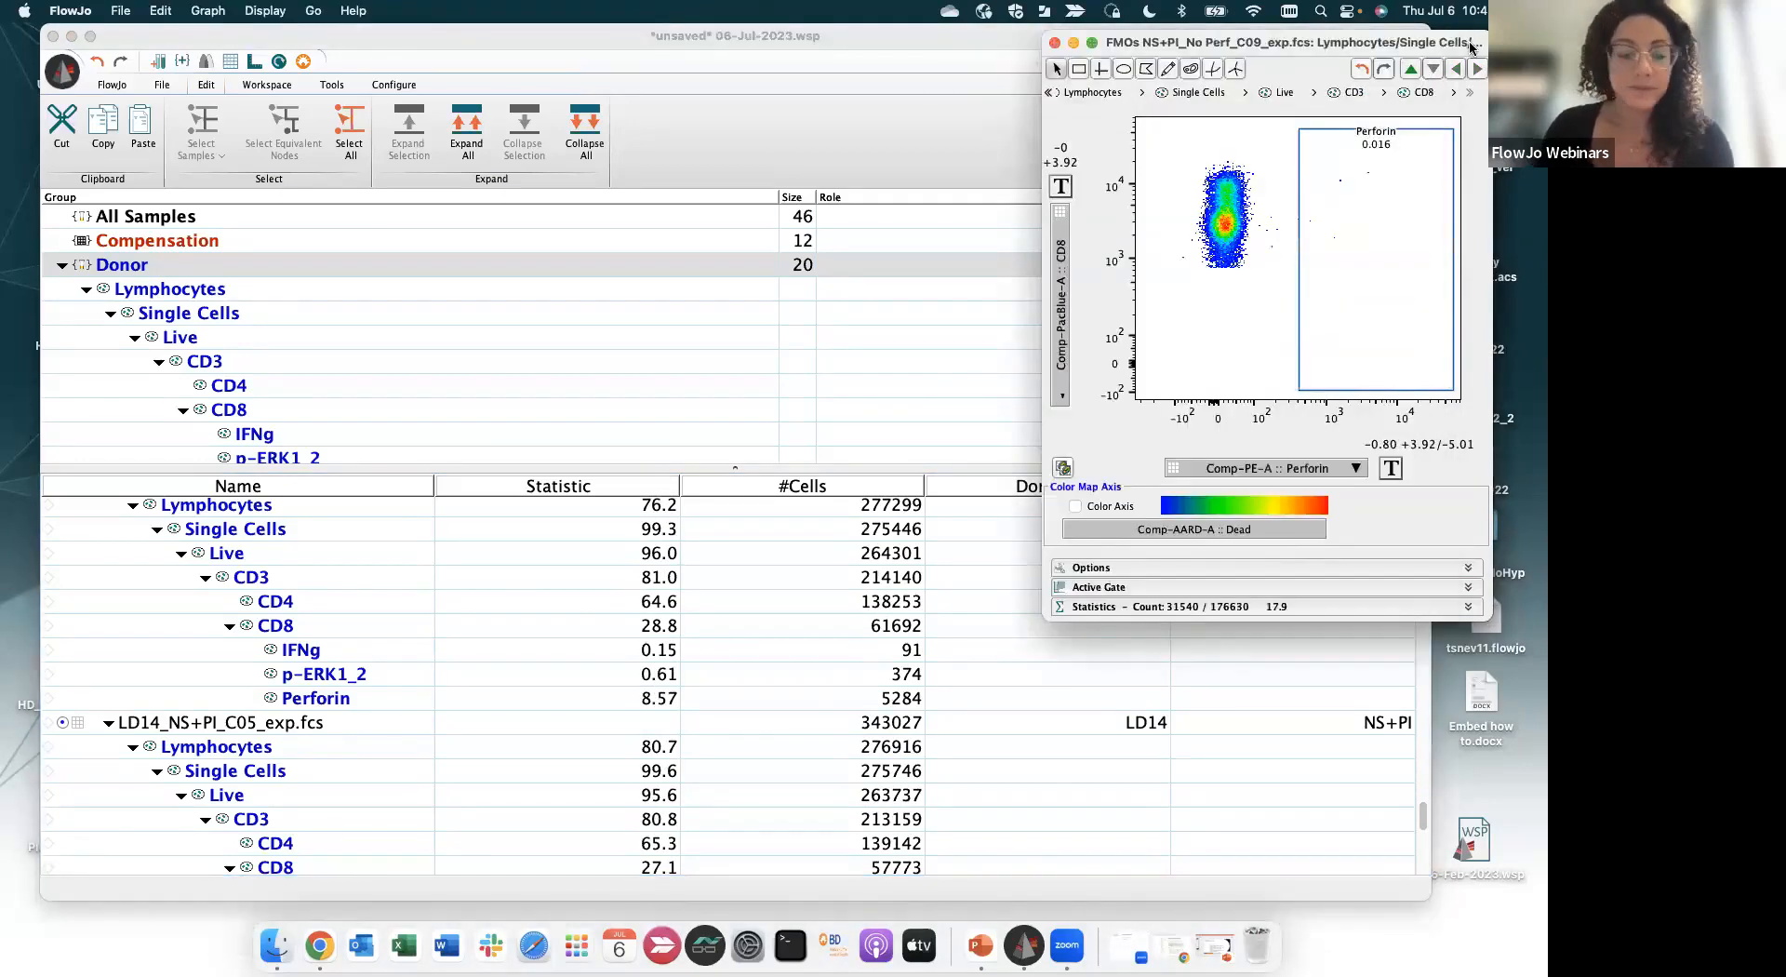
{"action": "key", "text": "super+w"}
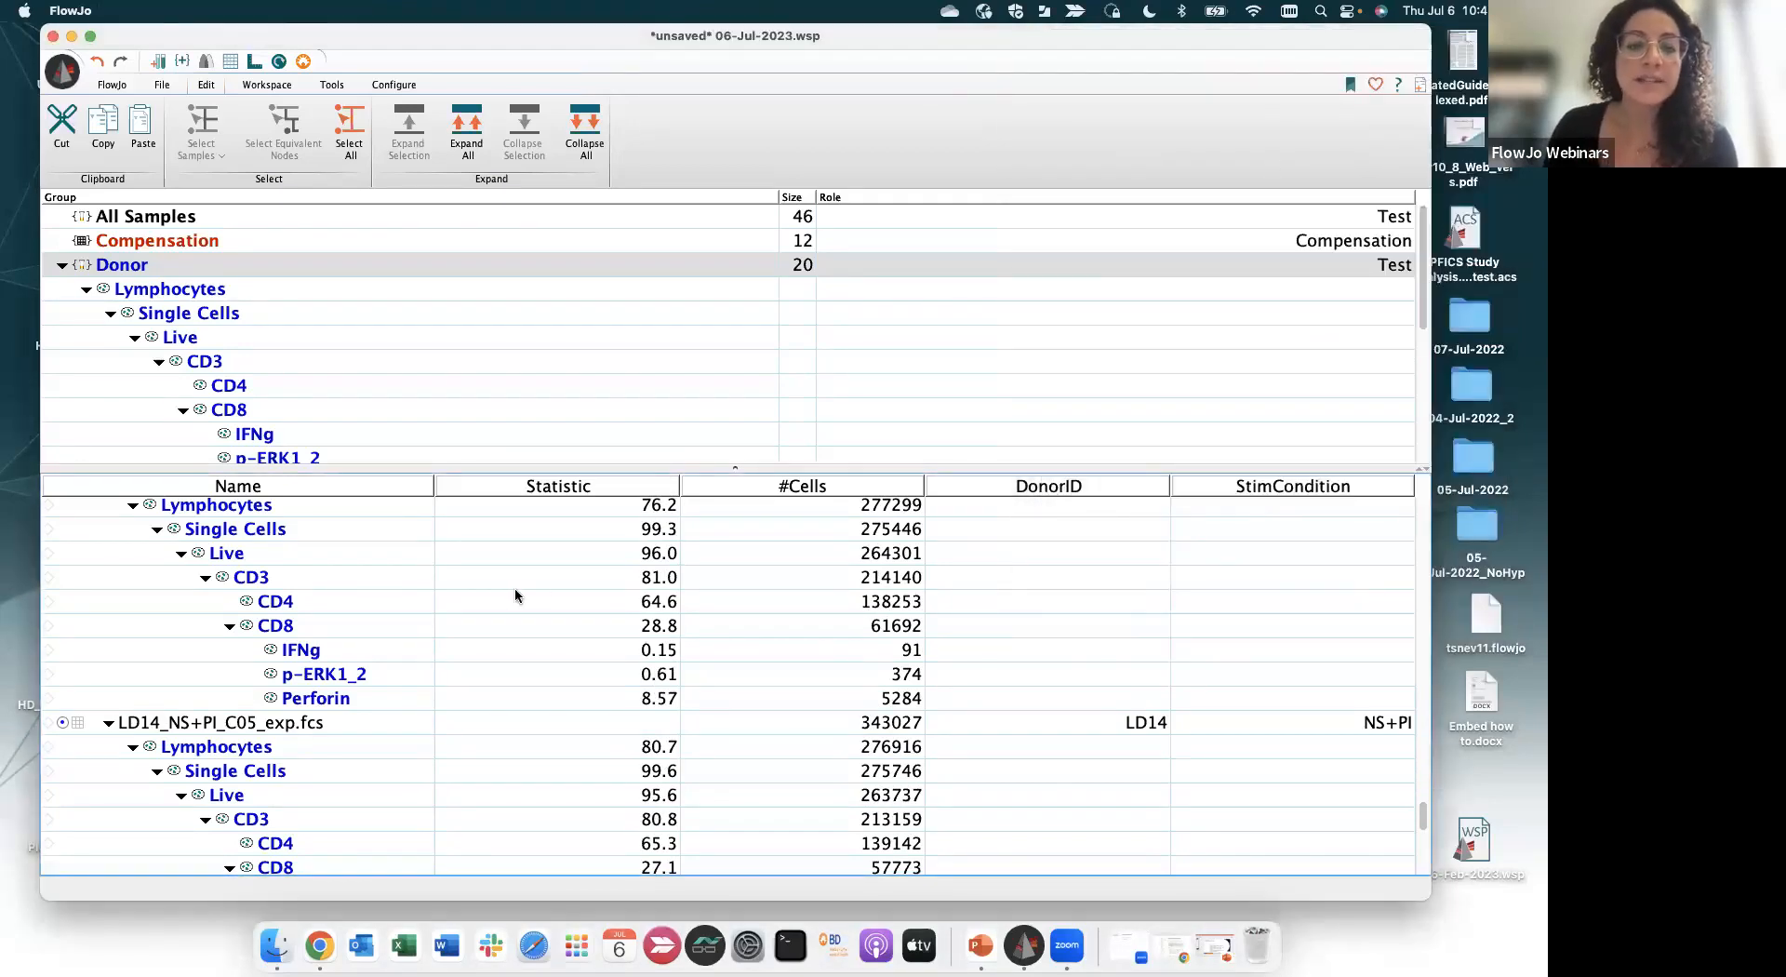
Return to the first Donor sample, LD1_NS+NS_A01_exp.fcs, and enlarge the sample list below the groups
{"action": "scroll", "coordinate": [281, 586], "scroll_direction": "up", "scroll_amount": 5}
{"action": "scroll", "coordinate": [281, 584], "scroll_direction": "up", "scroll_amount": 10}
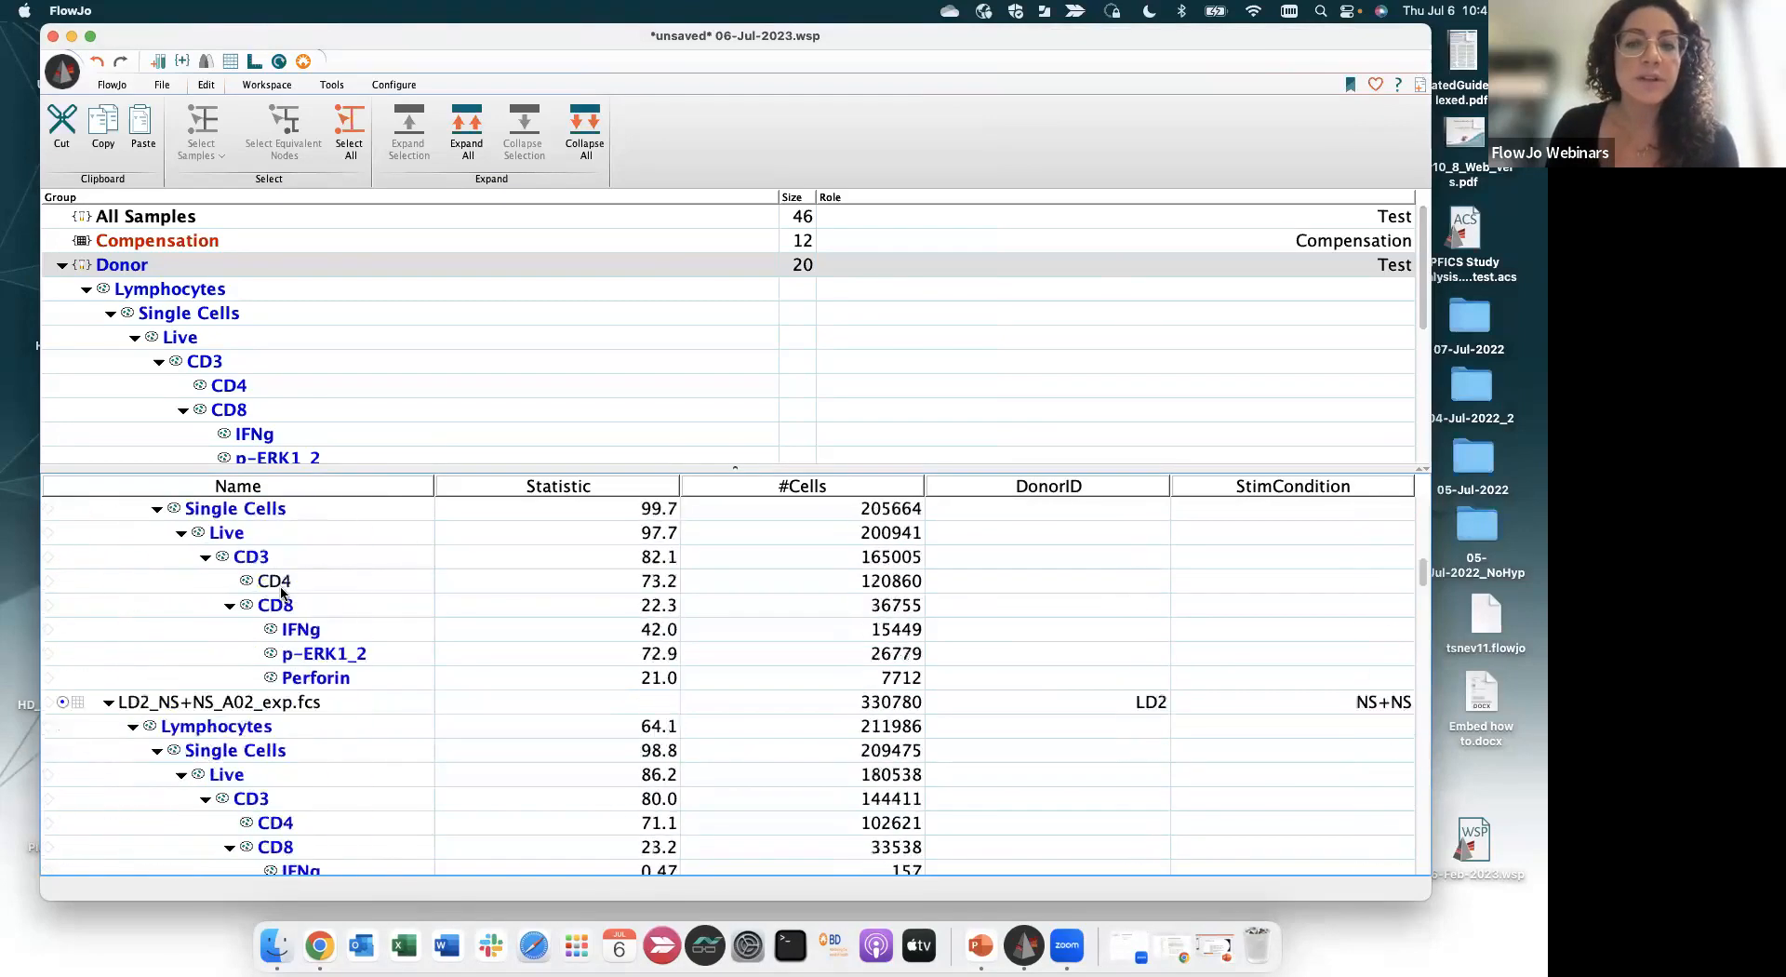
{"action": "left_click_drag", "start_coordinate": [345, 471], "coordinate": [344, 354]}
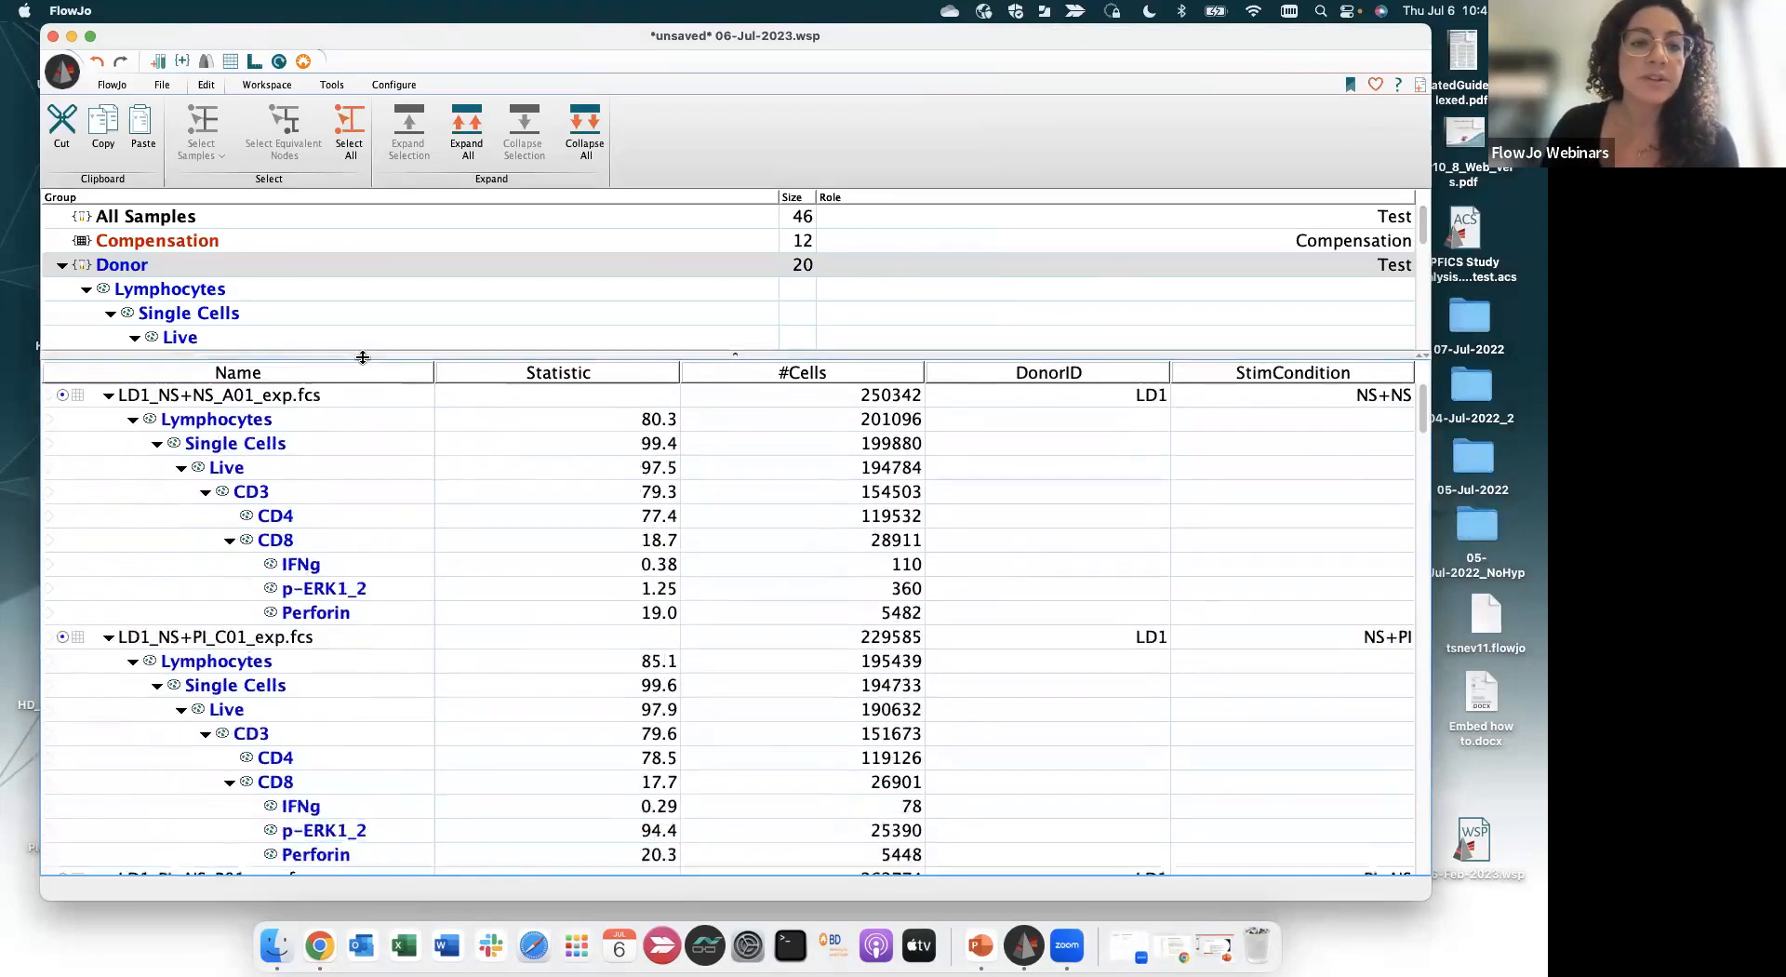
Start adding a statistic to the CD8 population of LD1_NS+NS_A01_exp.fcs and choose Median, keeping CD8 as the population
{"action": "left_click", "coordinate": [340, 568]}
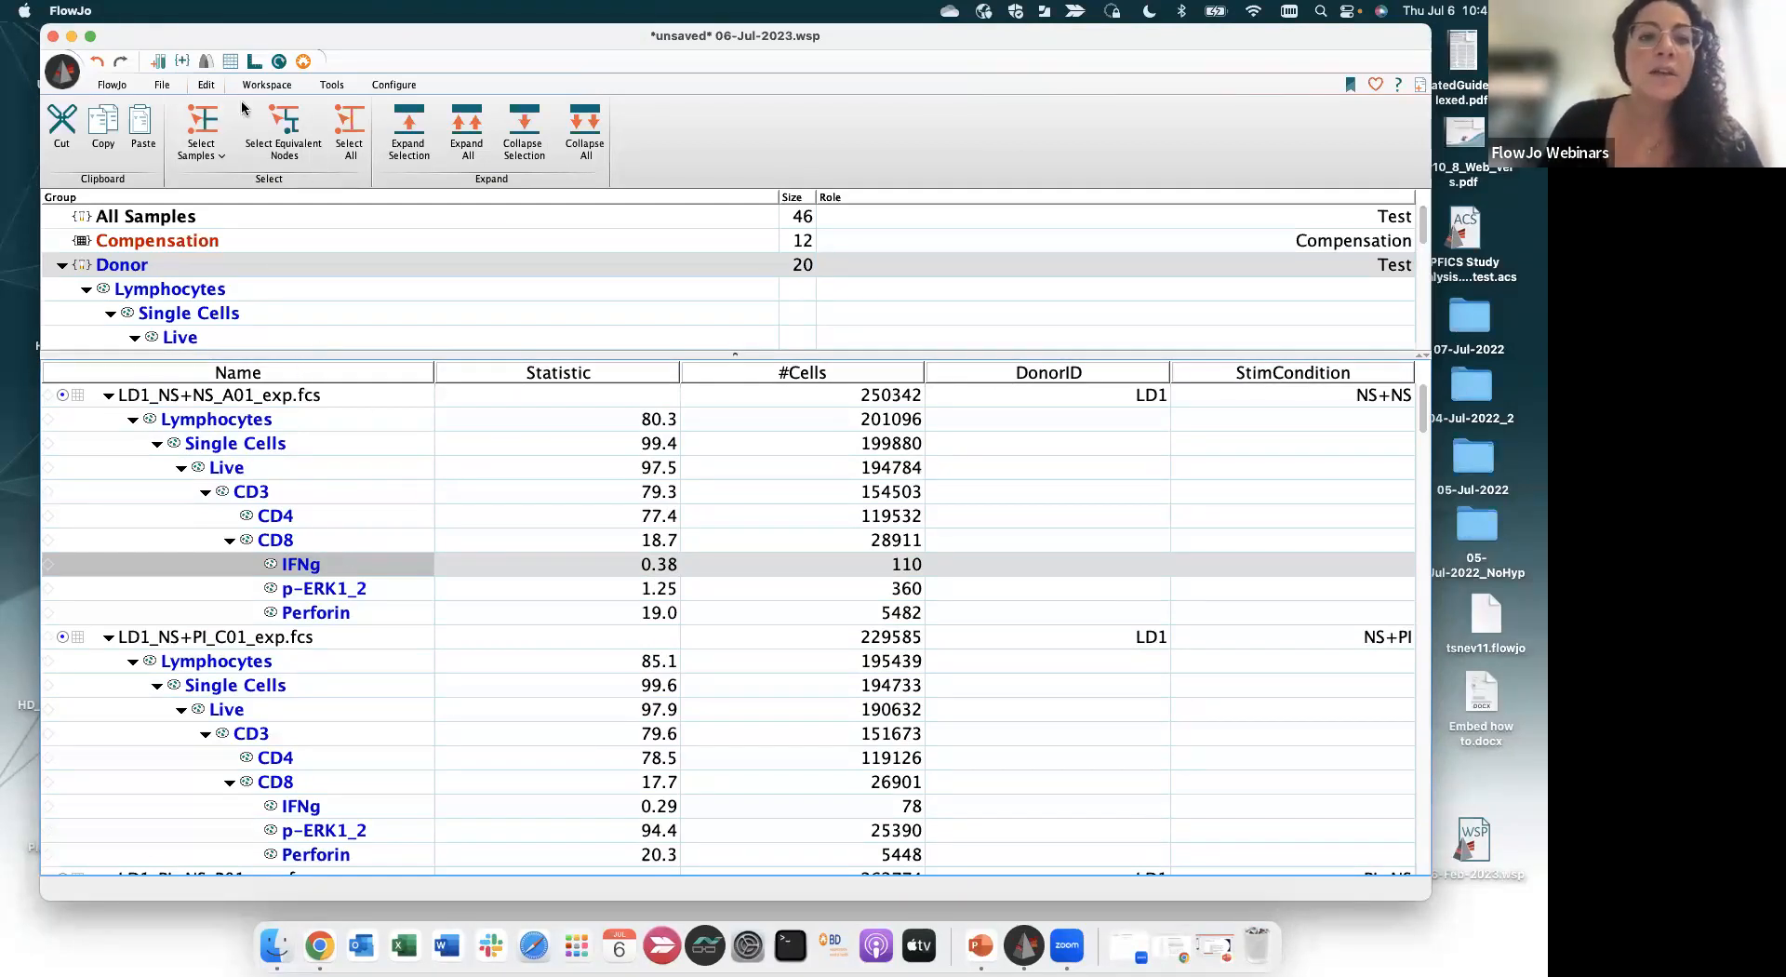
{"action": "left_click", "coordinate": [266, 85]}
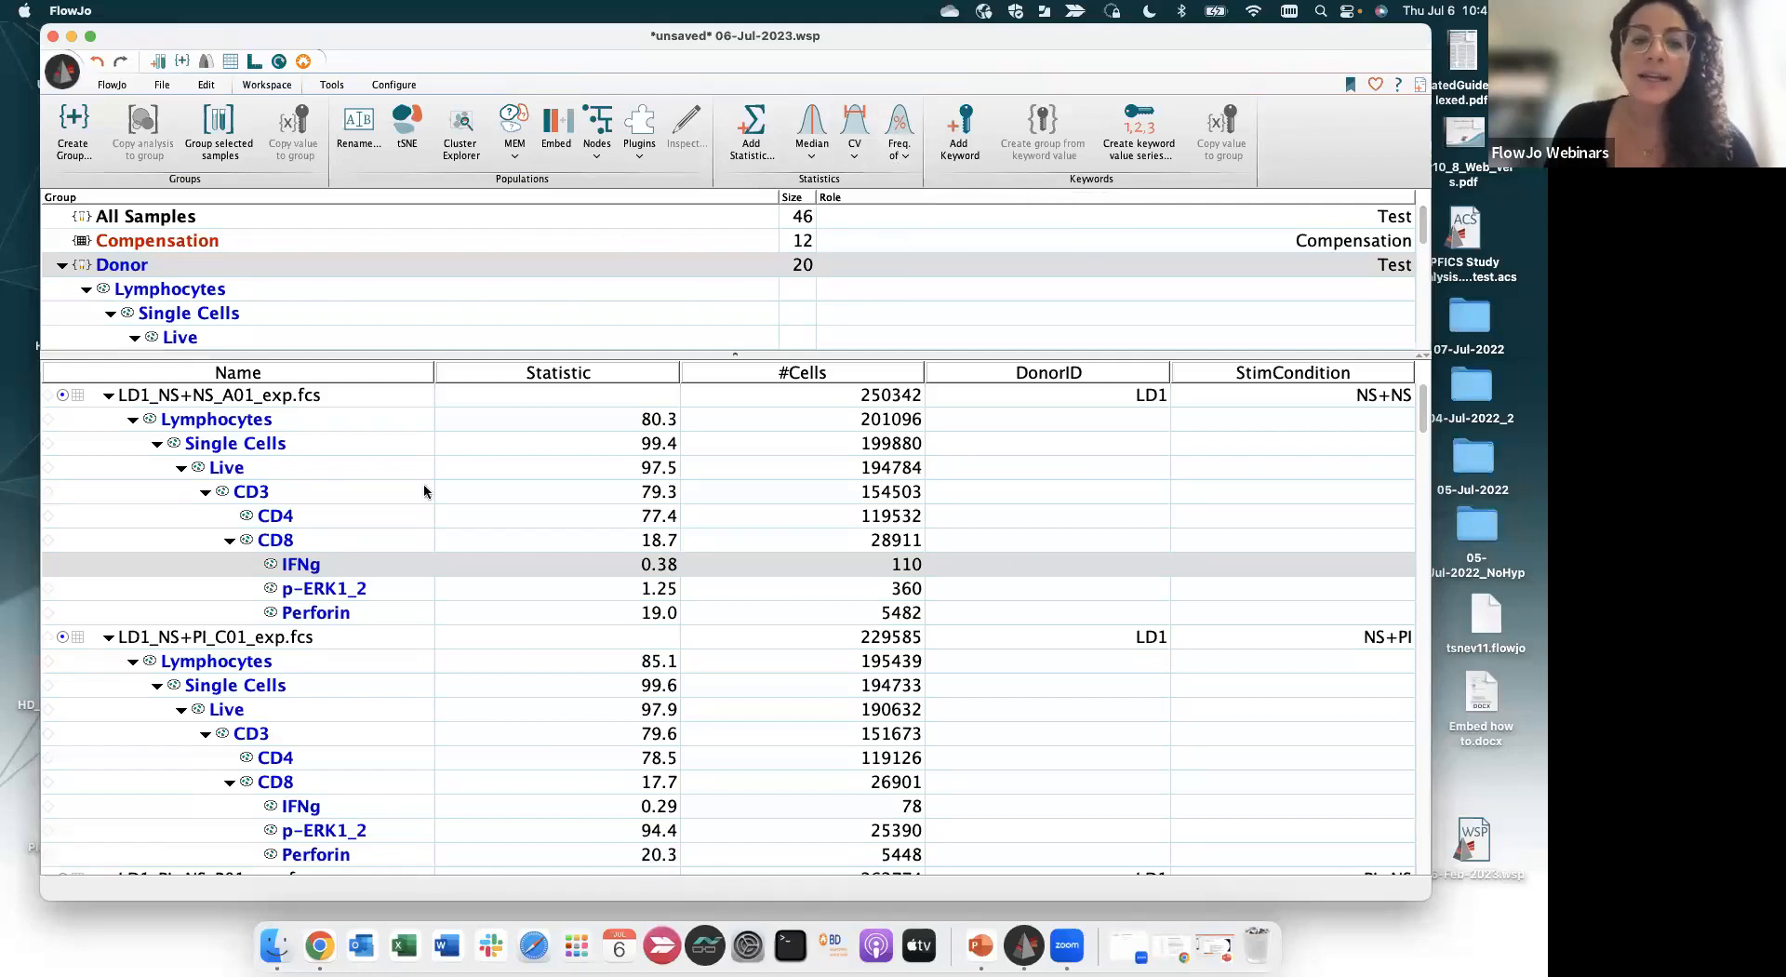
{"action": "left_click", "coordinate": [374, 541]}
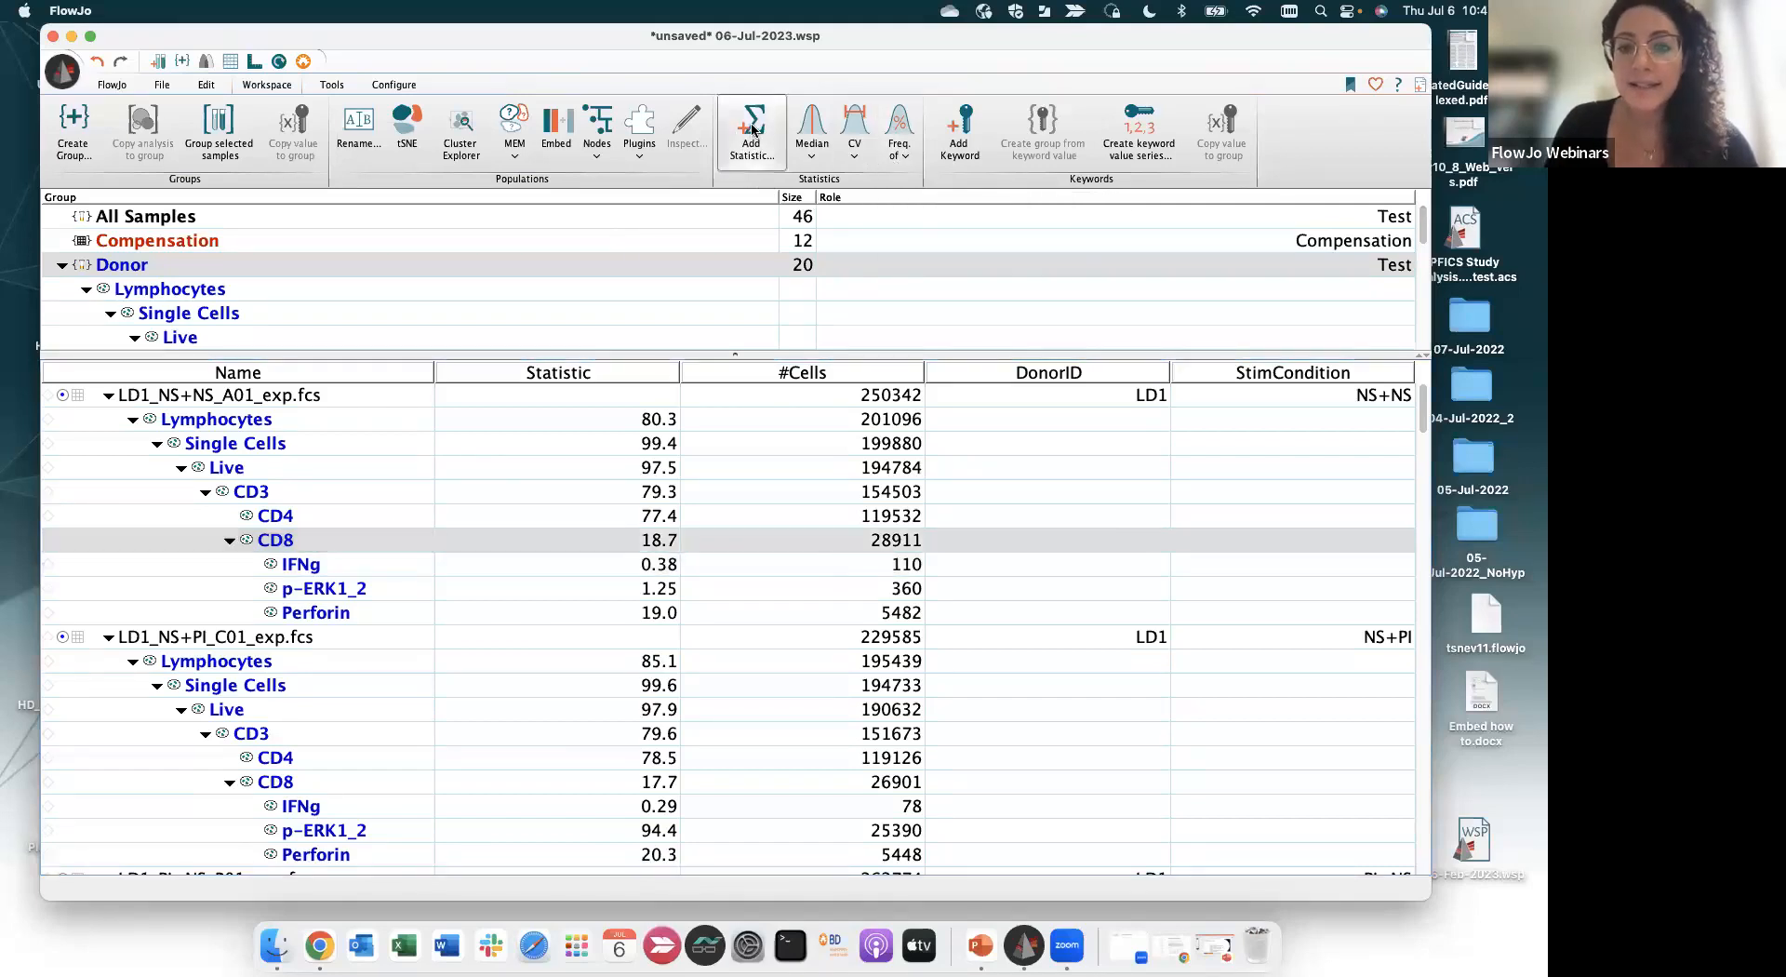
{"action": "left_click", "coordinate": [754, 129]}
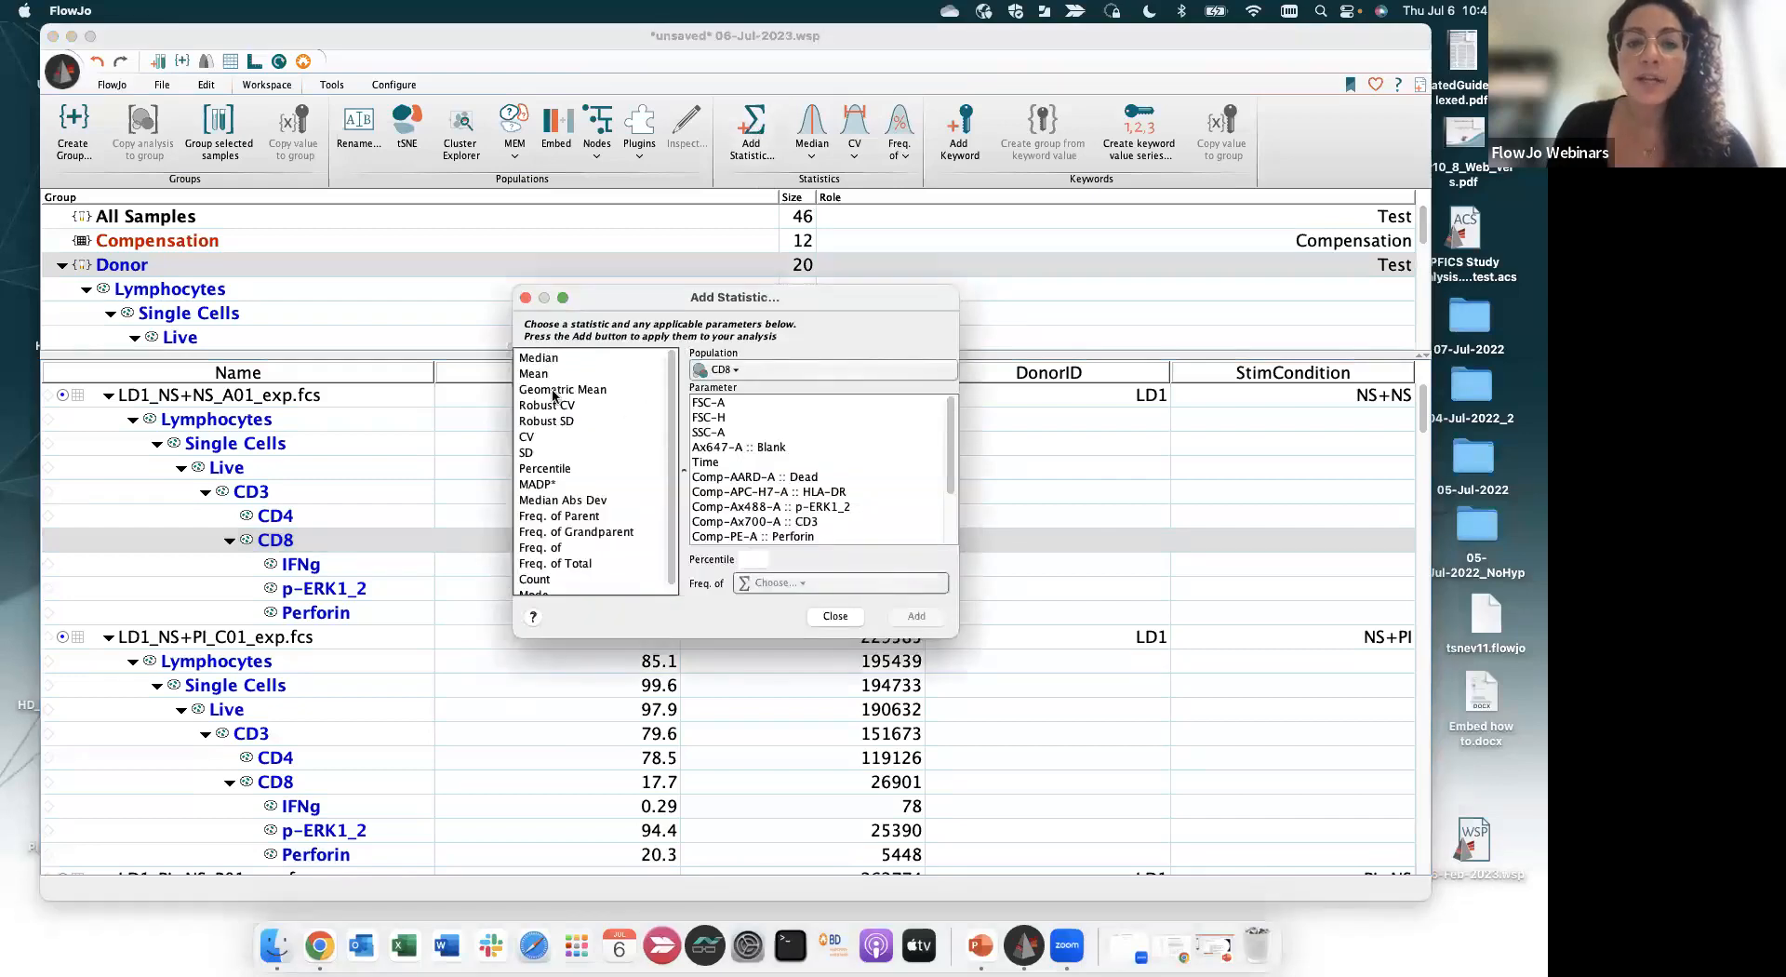
{"action": "scroll", "coordinate": [565, 459], "scroll_direction": "down", "scroll_amount": 1}
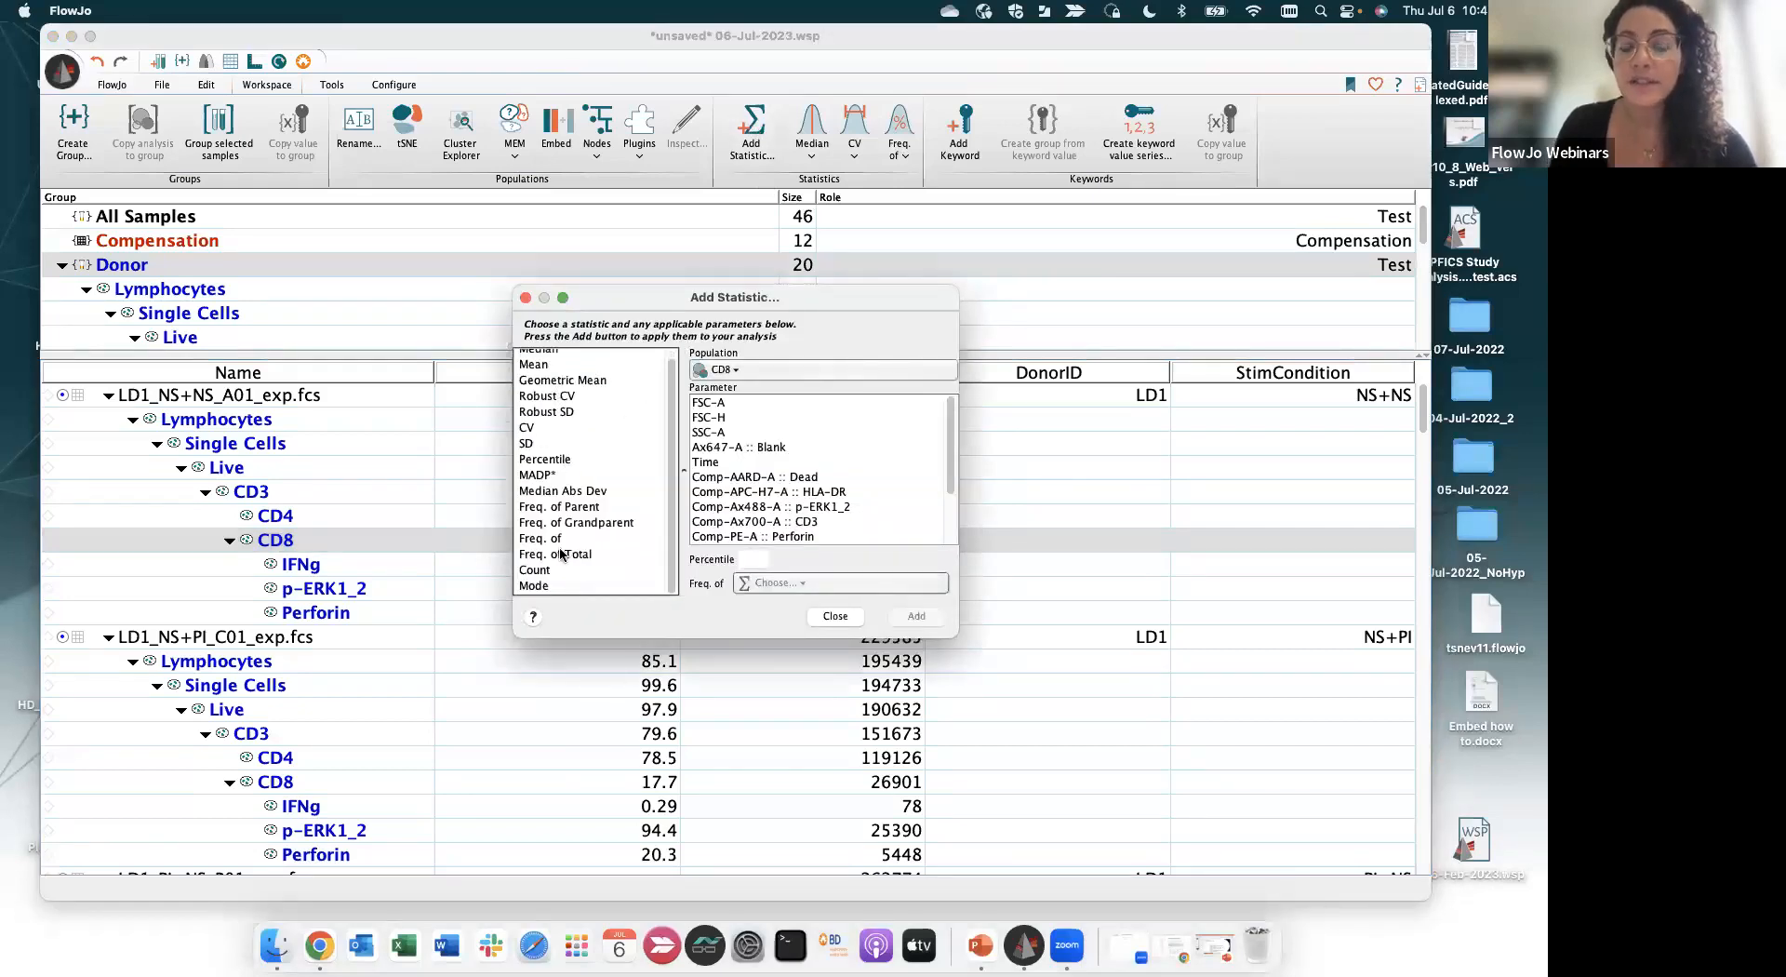
{"action": "scroll", "coordinate": [565, 556], "scroll_direction": "up", "scroll_amount": 1}
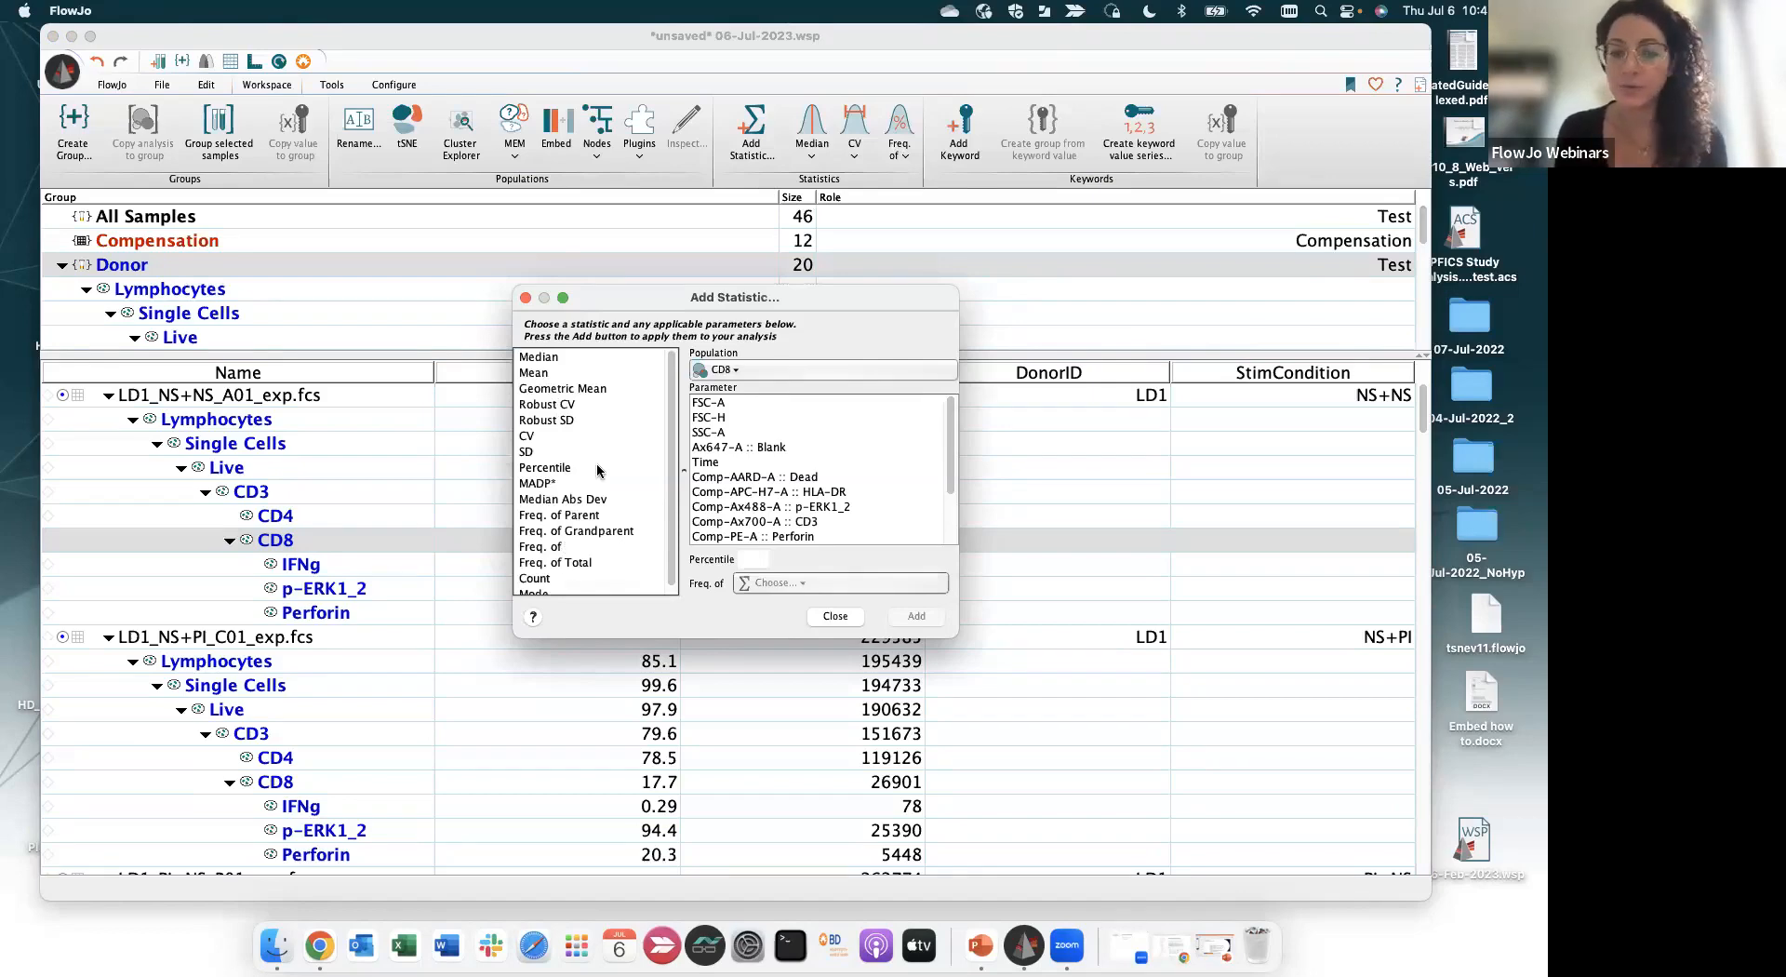
{"action": "left_click", "coordinate": [572, 361]}
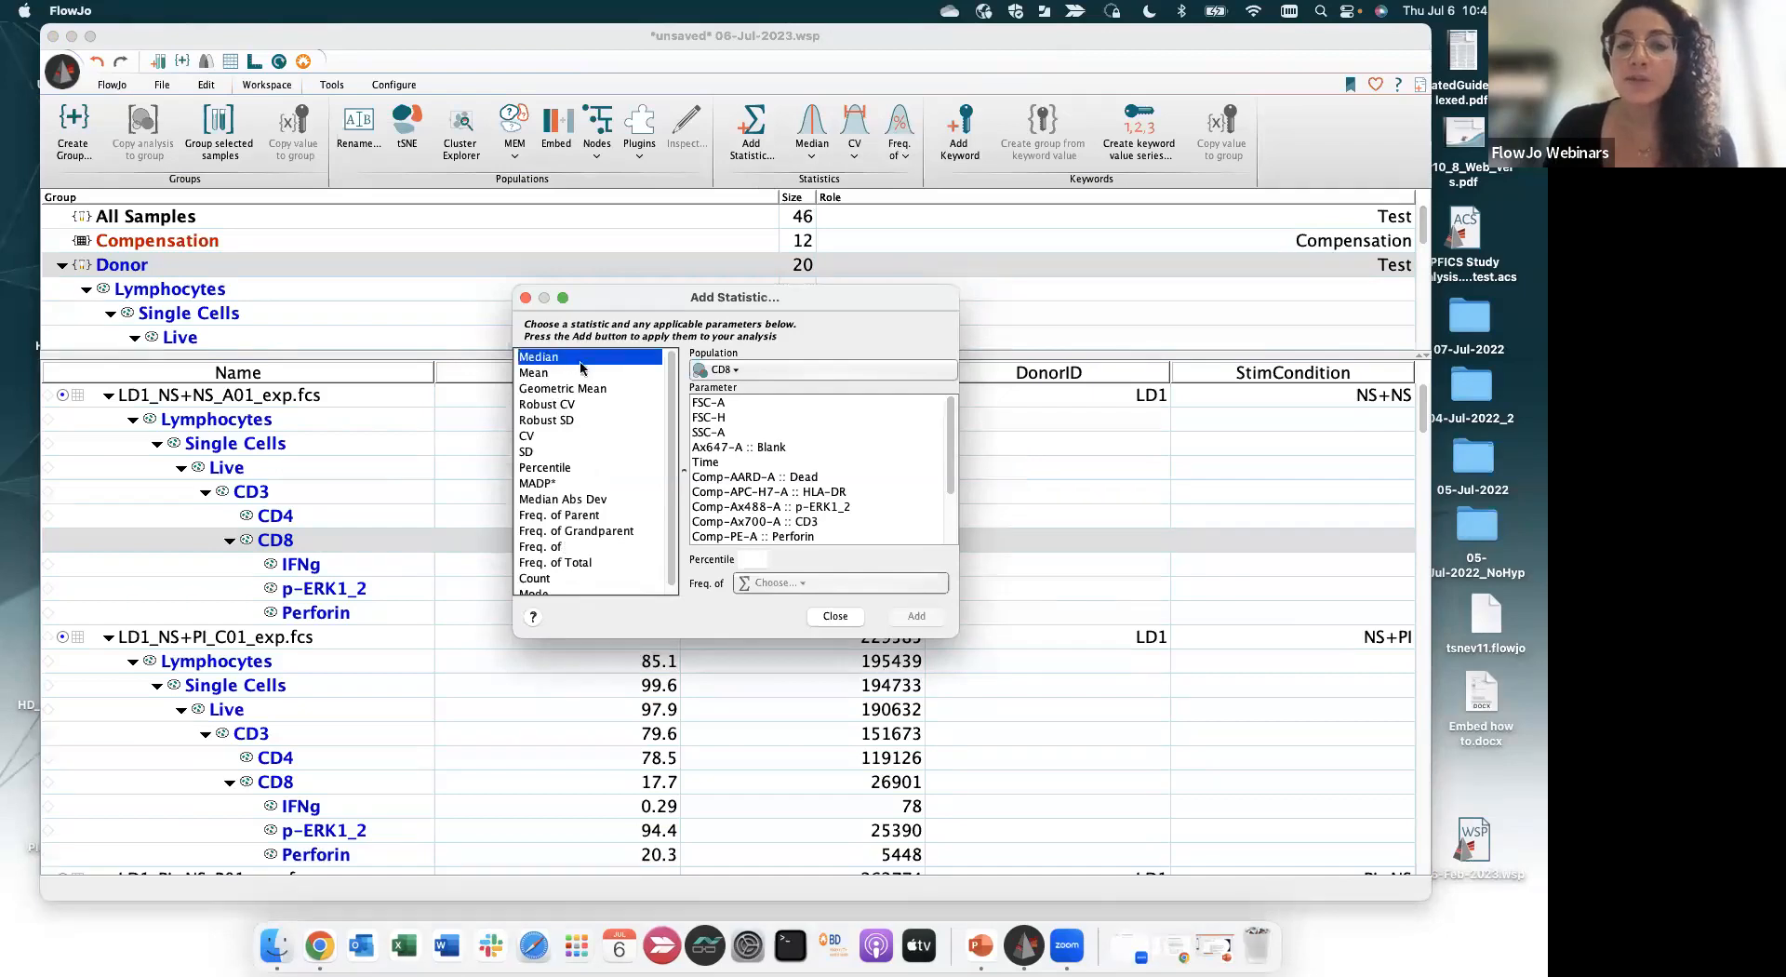
{"action": "left_click", "coordinate": [740, 371]}
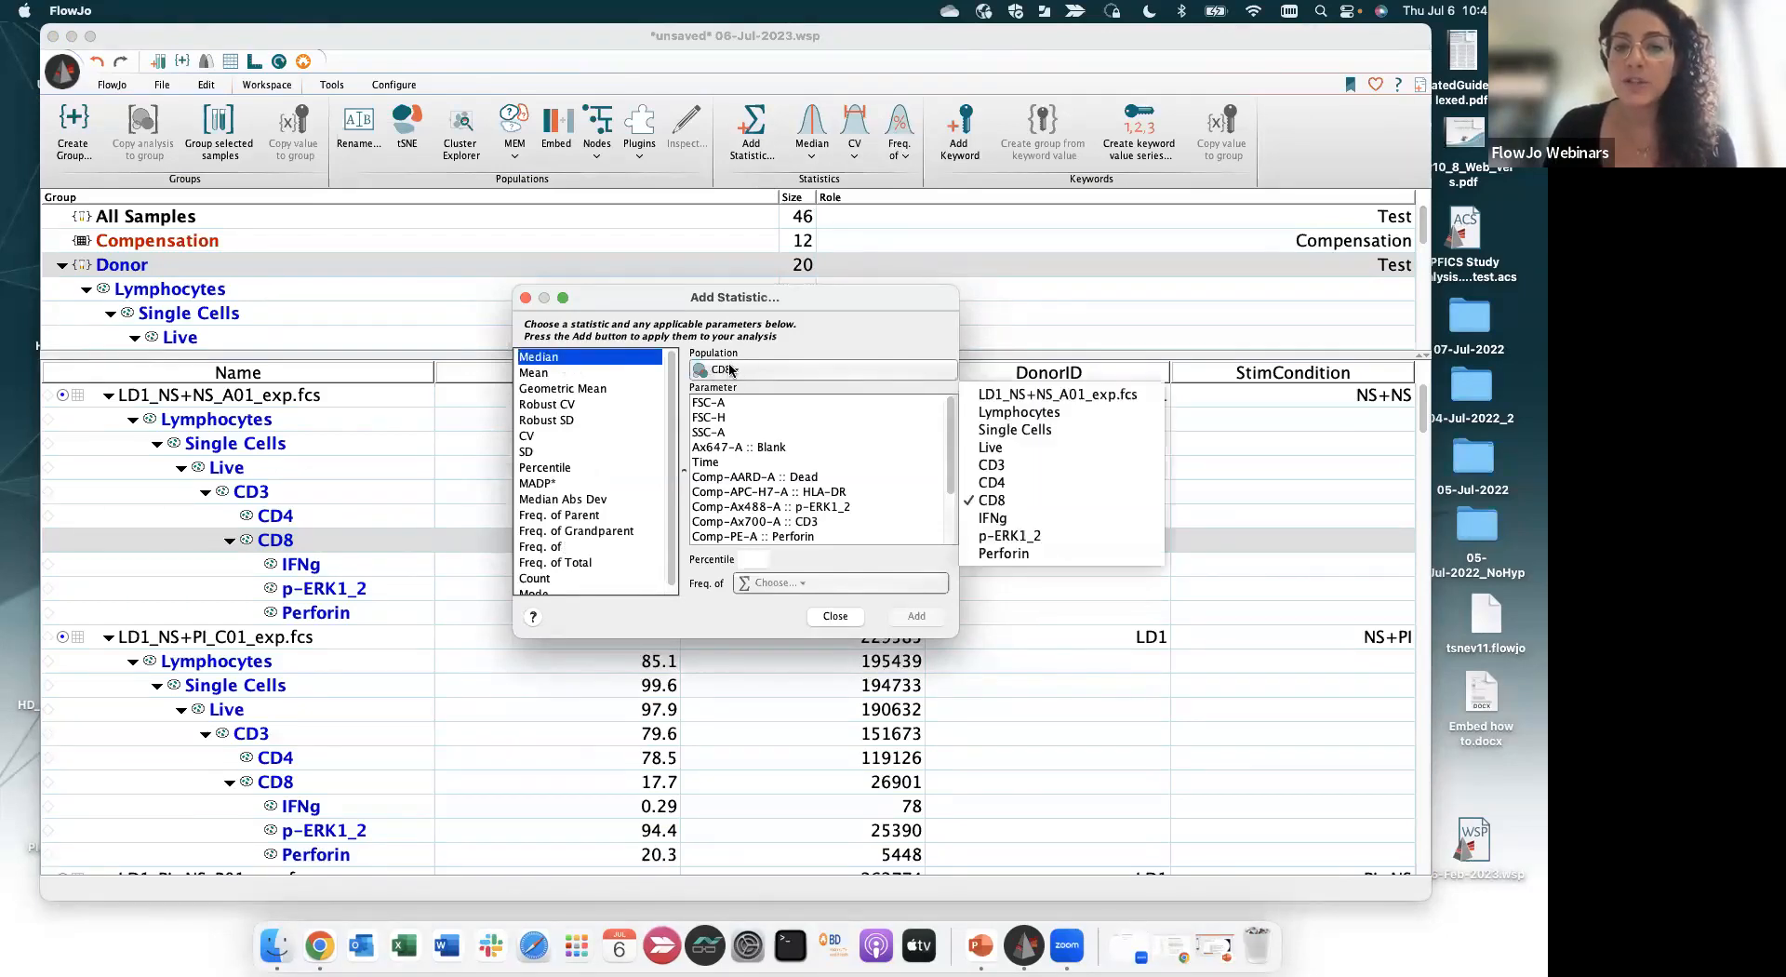
{"action": "left_click", "coordinate": [762, 364]}
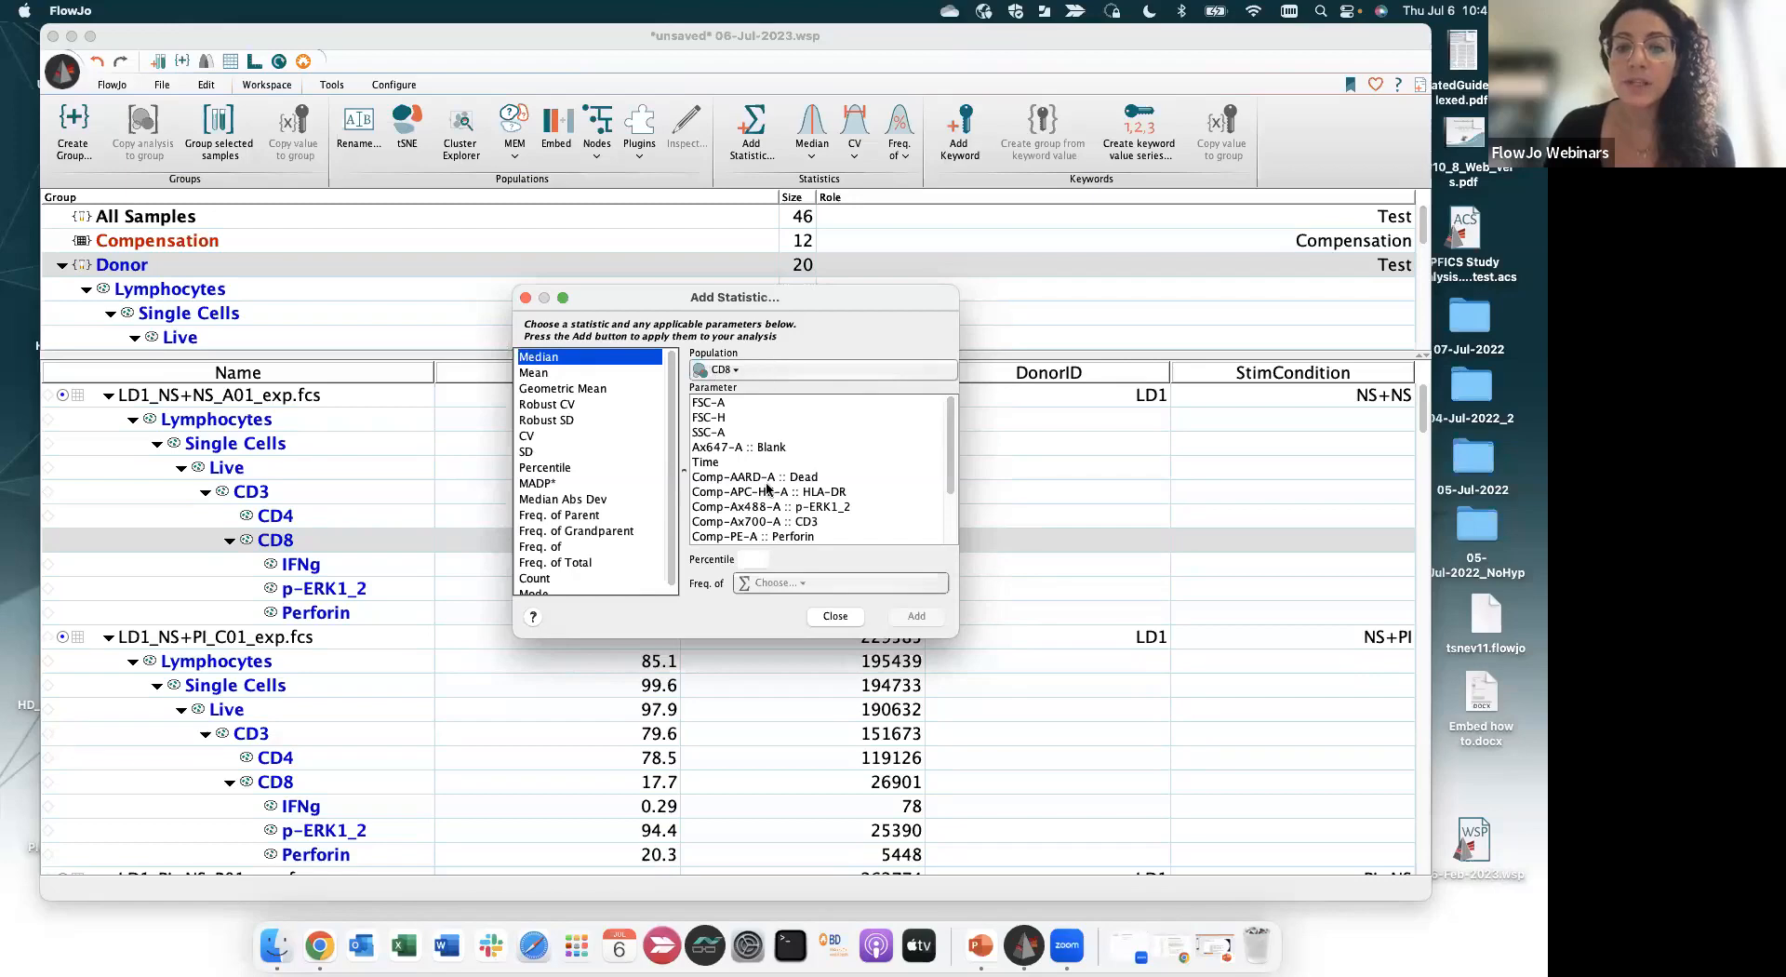
Add the median for the p-ERK1_2, Perforin and IFNg parameters to the CD8 population and close the statistics dialog
{"action": "scroll", "coordinate": [769, 491], "scroll_direction": "down", "scroll_amount": 3}
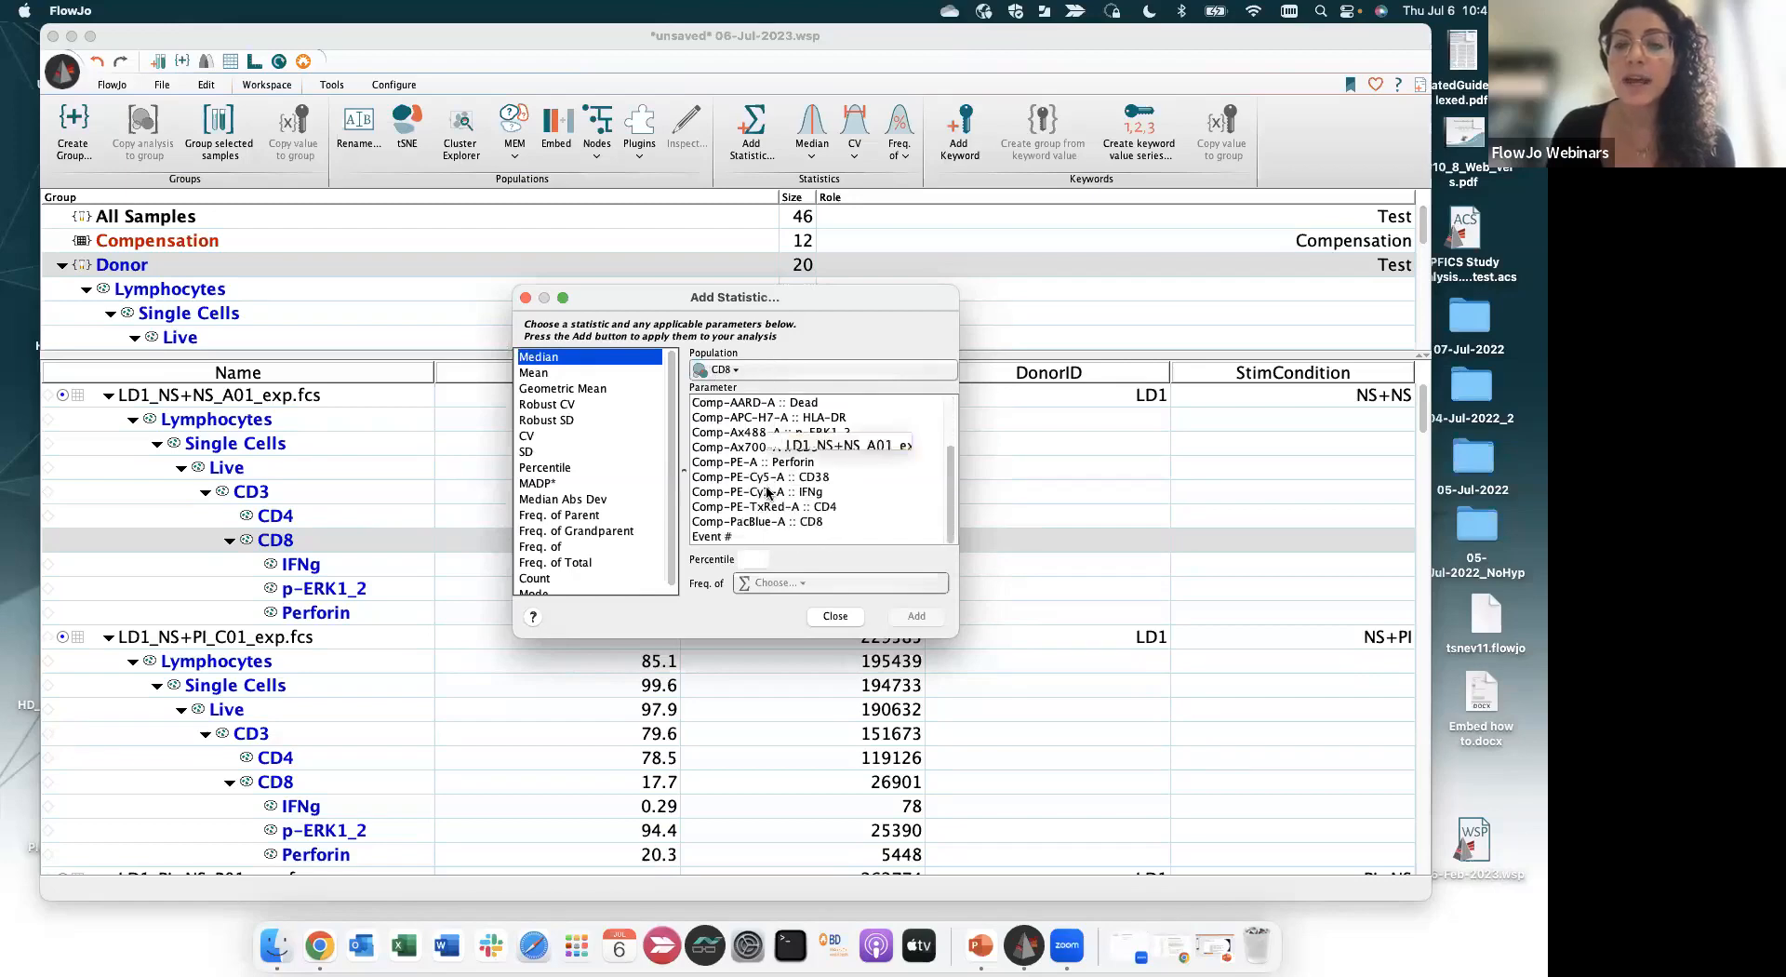
{"action": "left_click", "coordinate": [776, 433]}
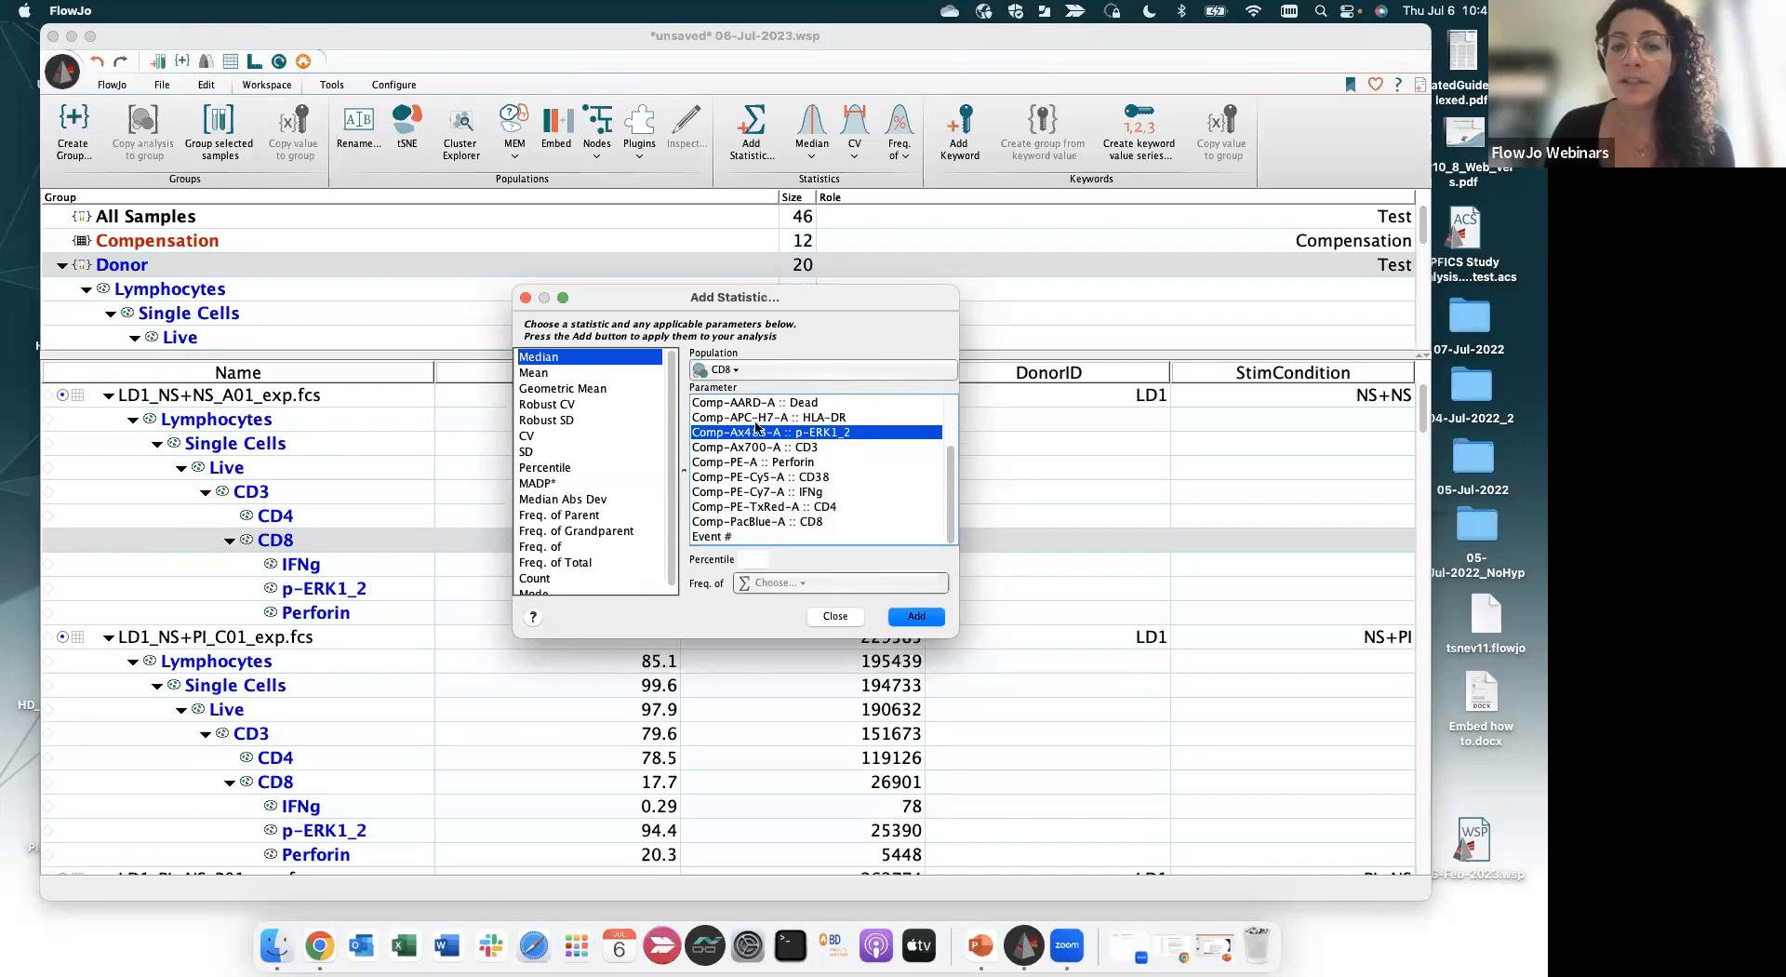
{"action": "left_click", "coordinate": [806, 461], "text": "super"}
{"action": "left_click", "coordinate": [802, 492], "text": "super"}
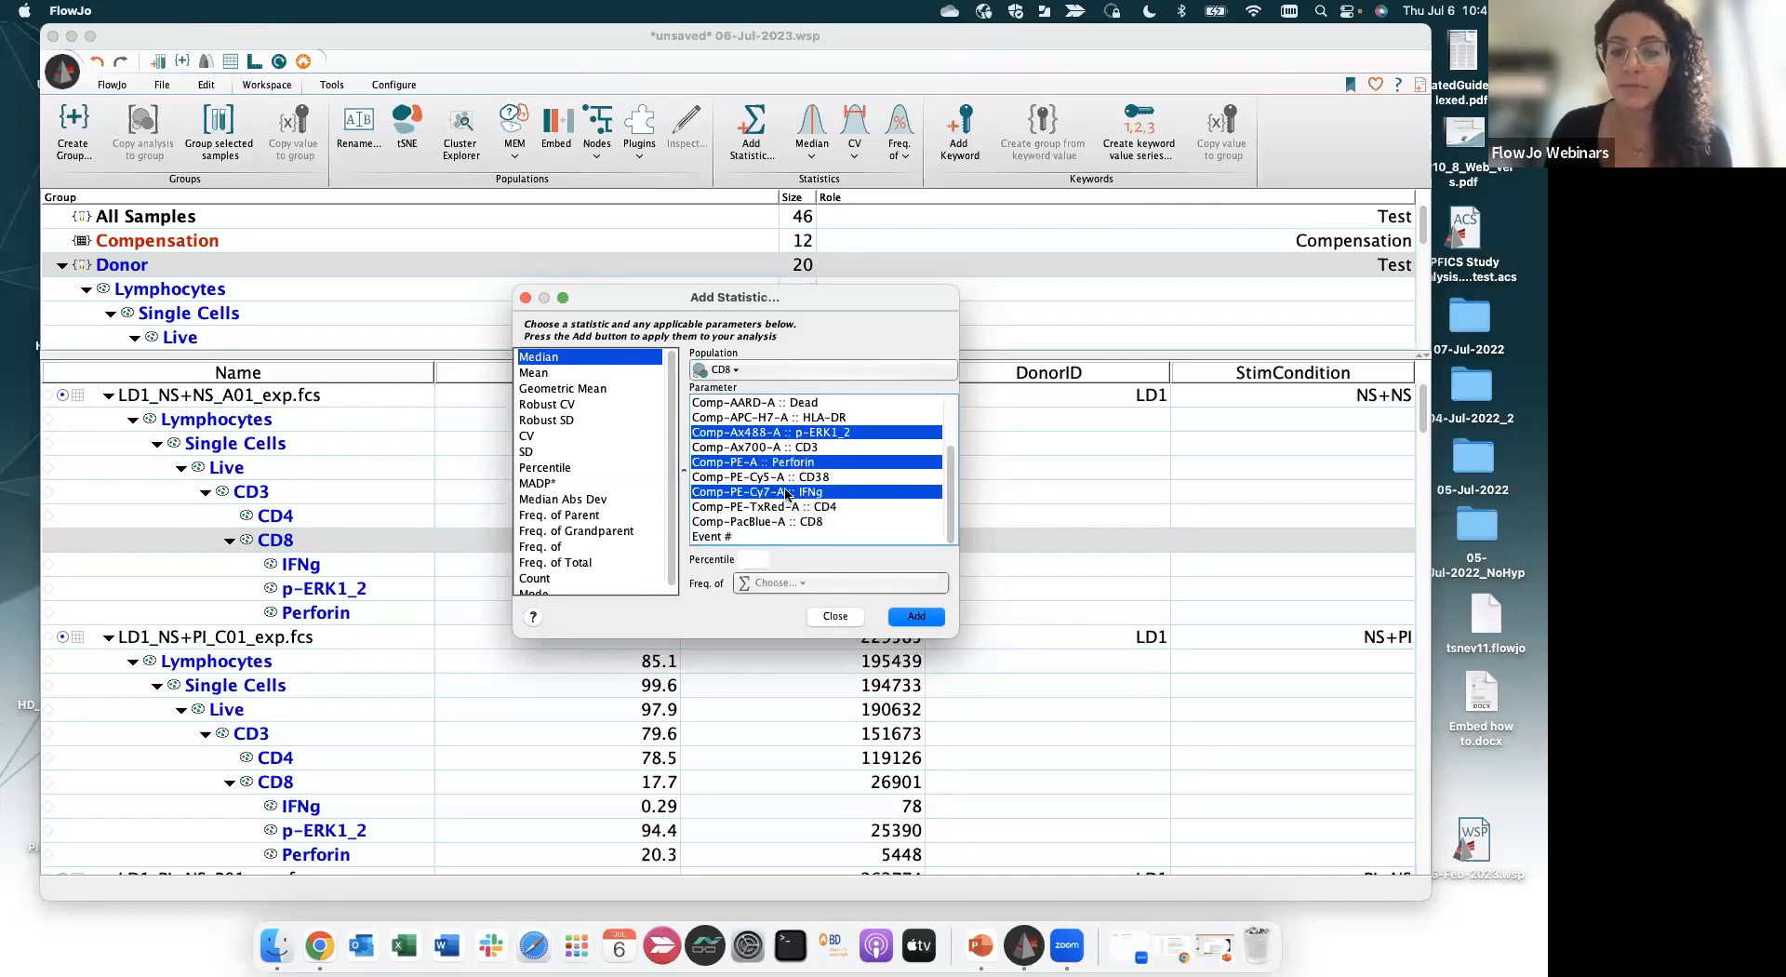
{"action": "scroll", "coordinate": [785, 493], "scroll_direction": "up", "scroll_amount": 3}
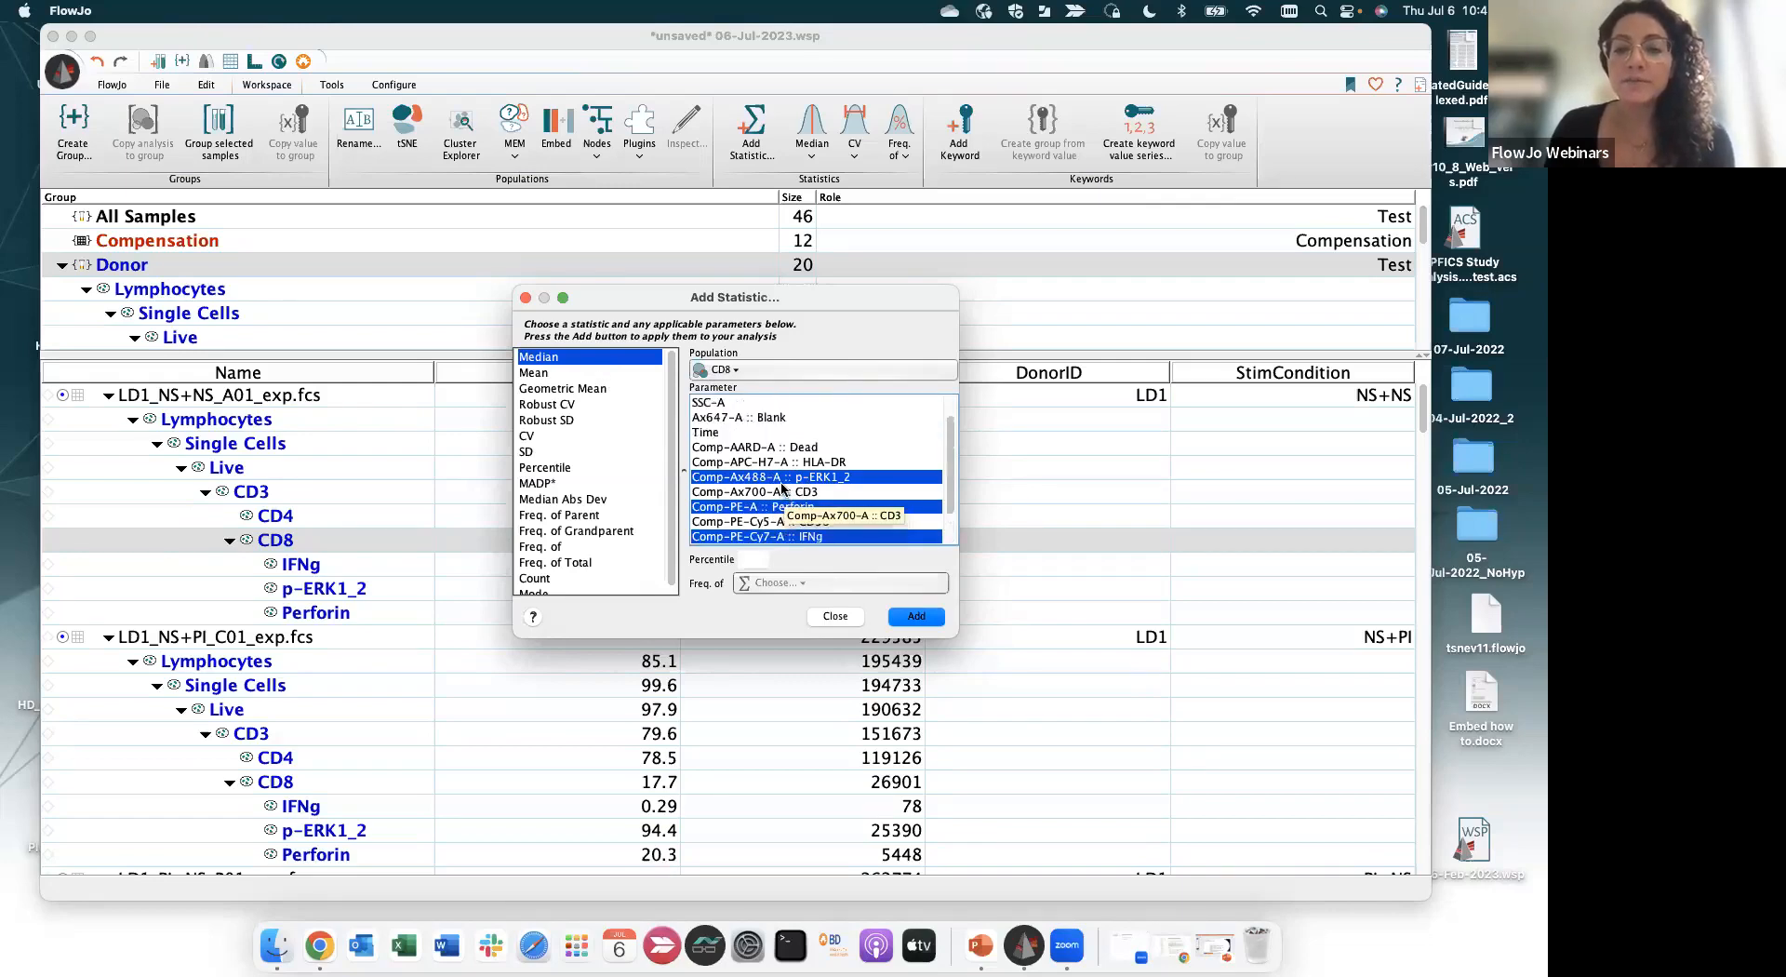
{"action": "scroll", "coordinate": [781, 489], "scroll_direction": "down", "scroll_amount": 3}
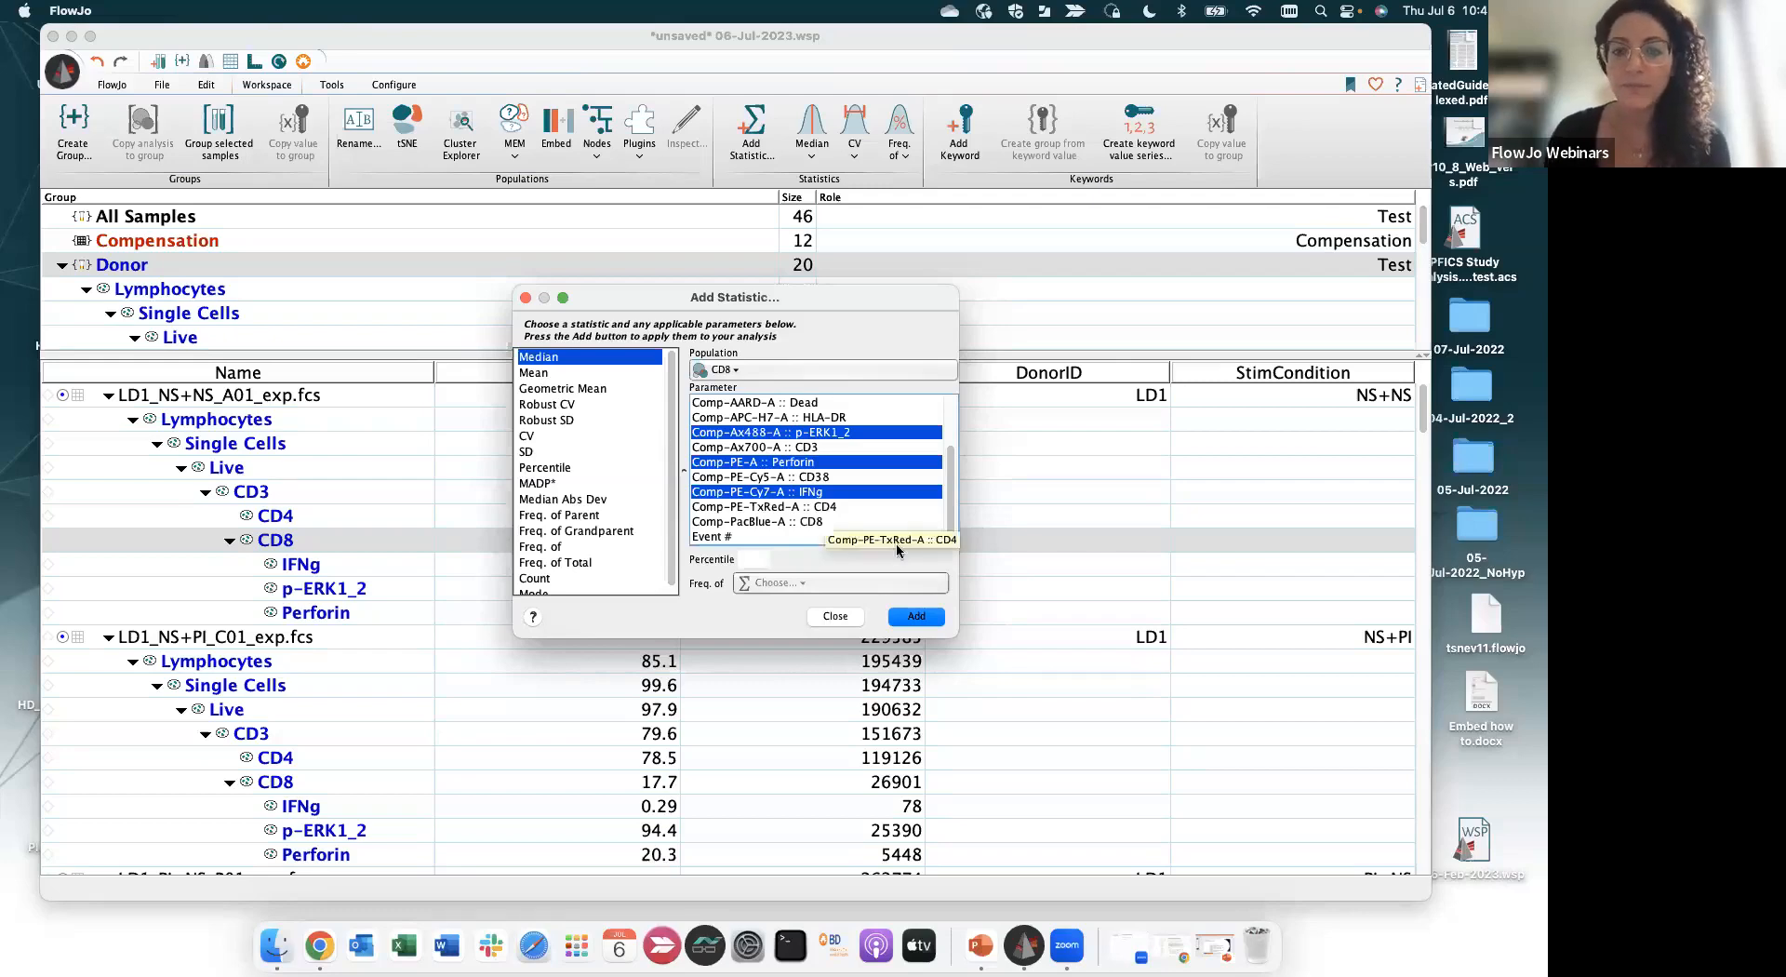
{"action": "left_click", "coordinate": [916, 616]}
{"action": "left_click", "coordinate": [834, 617]}
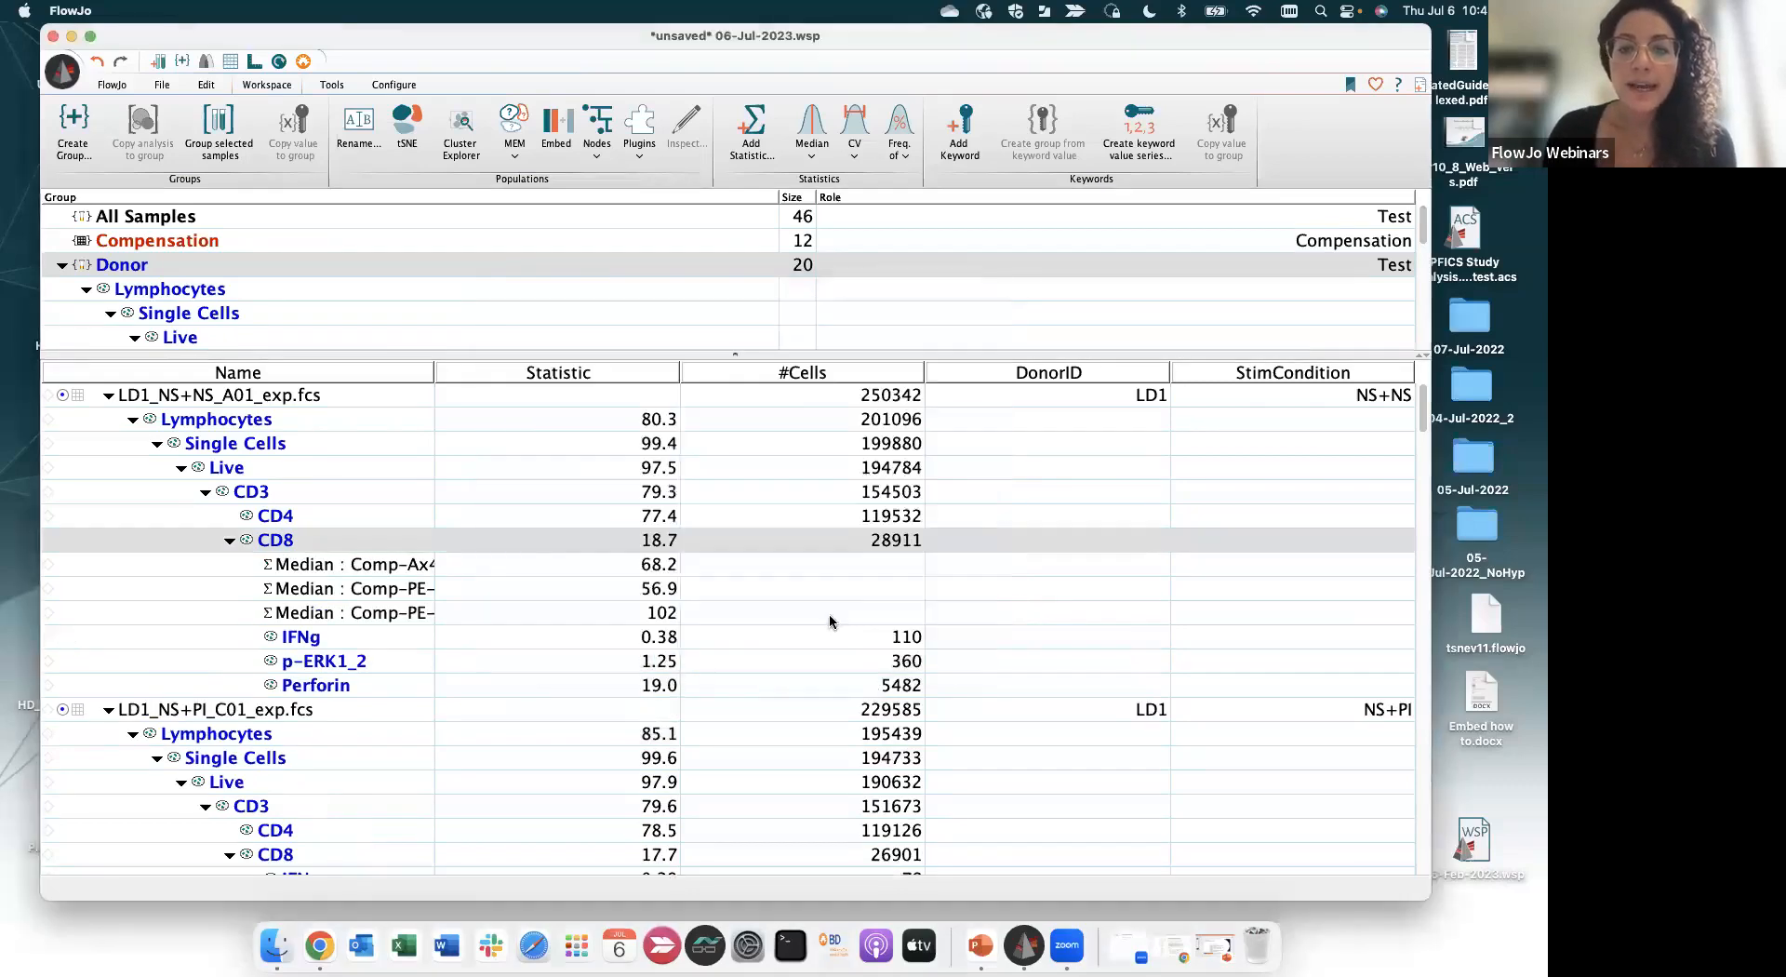
Copy the three CD8 median statistics from LD1_NS+NS_A01_exp.fcs to the whole Donor group
{"action": "left_click", "coordinate": [368, 564]}
{"action": "left_click", "coordinate": [368, 614], "text": "shift"}
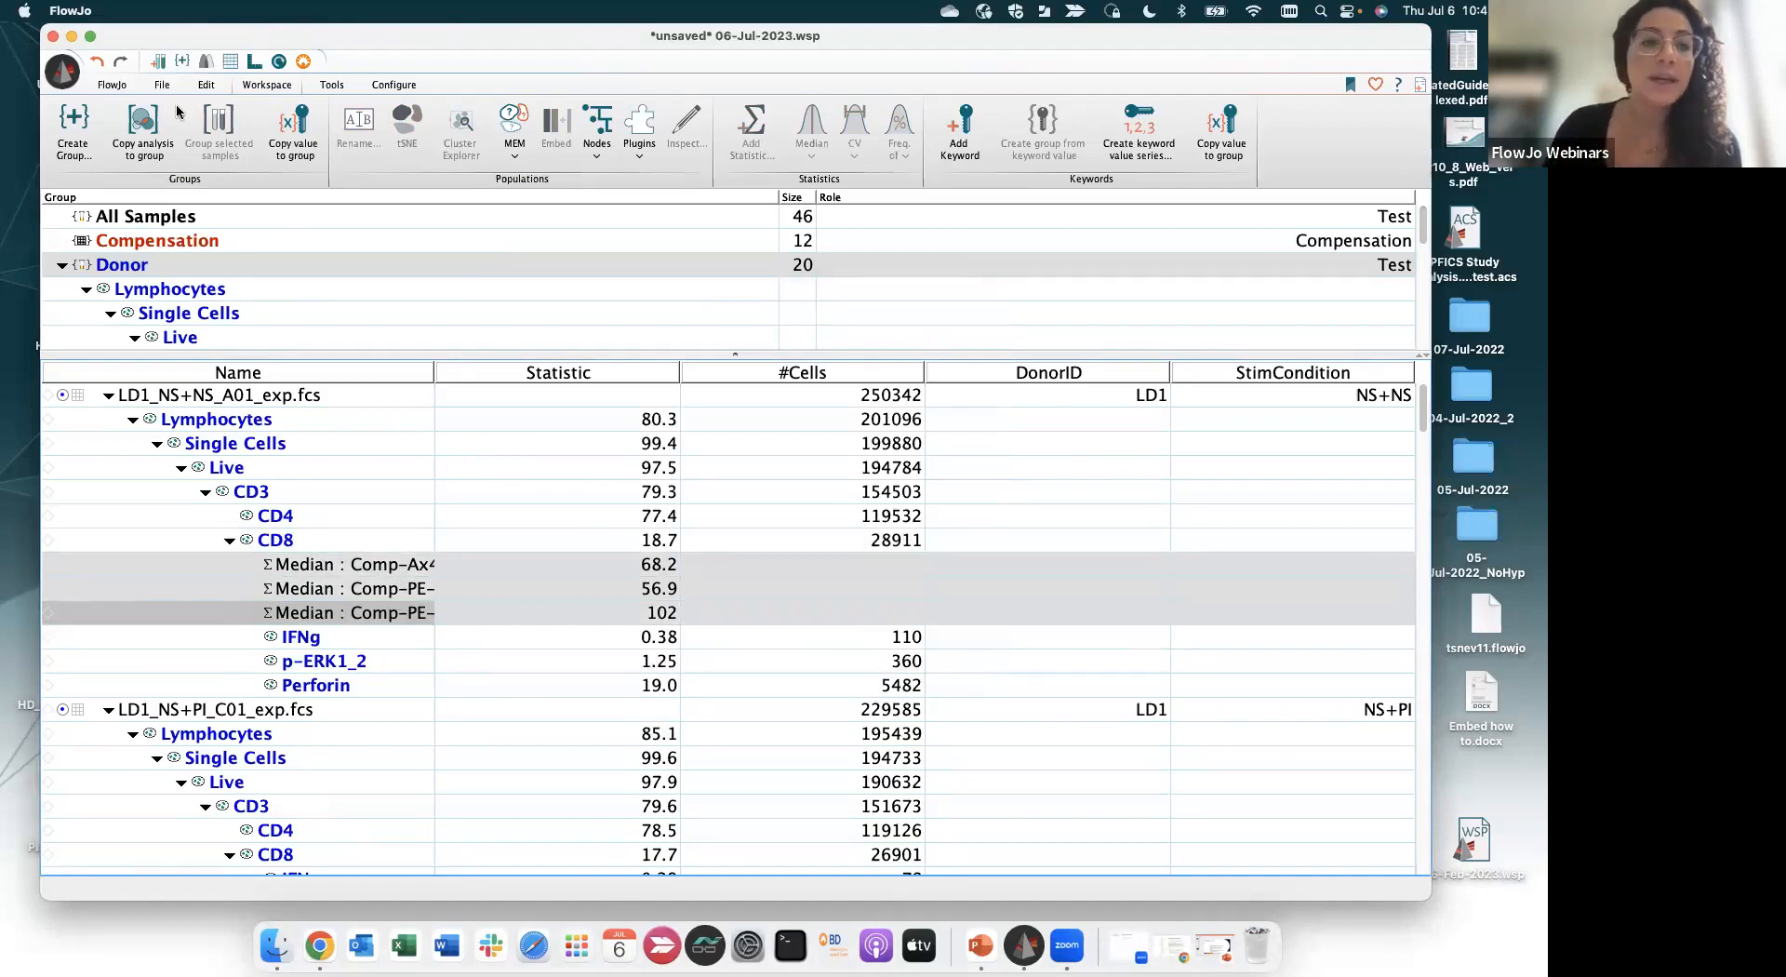
{"action": "left_click", "coordinate": [144, 137]}
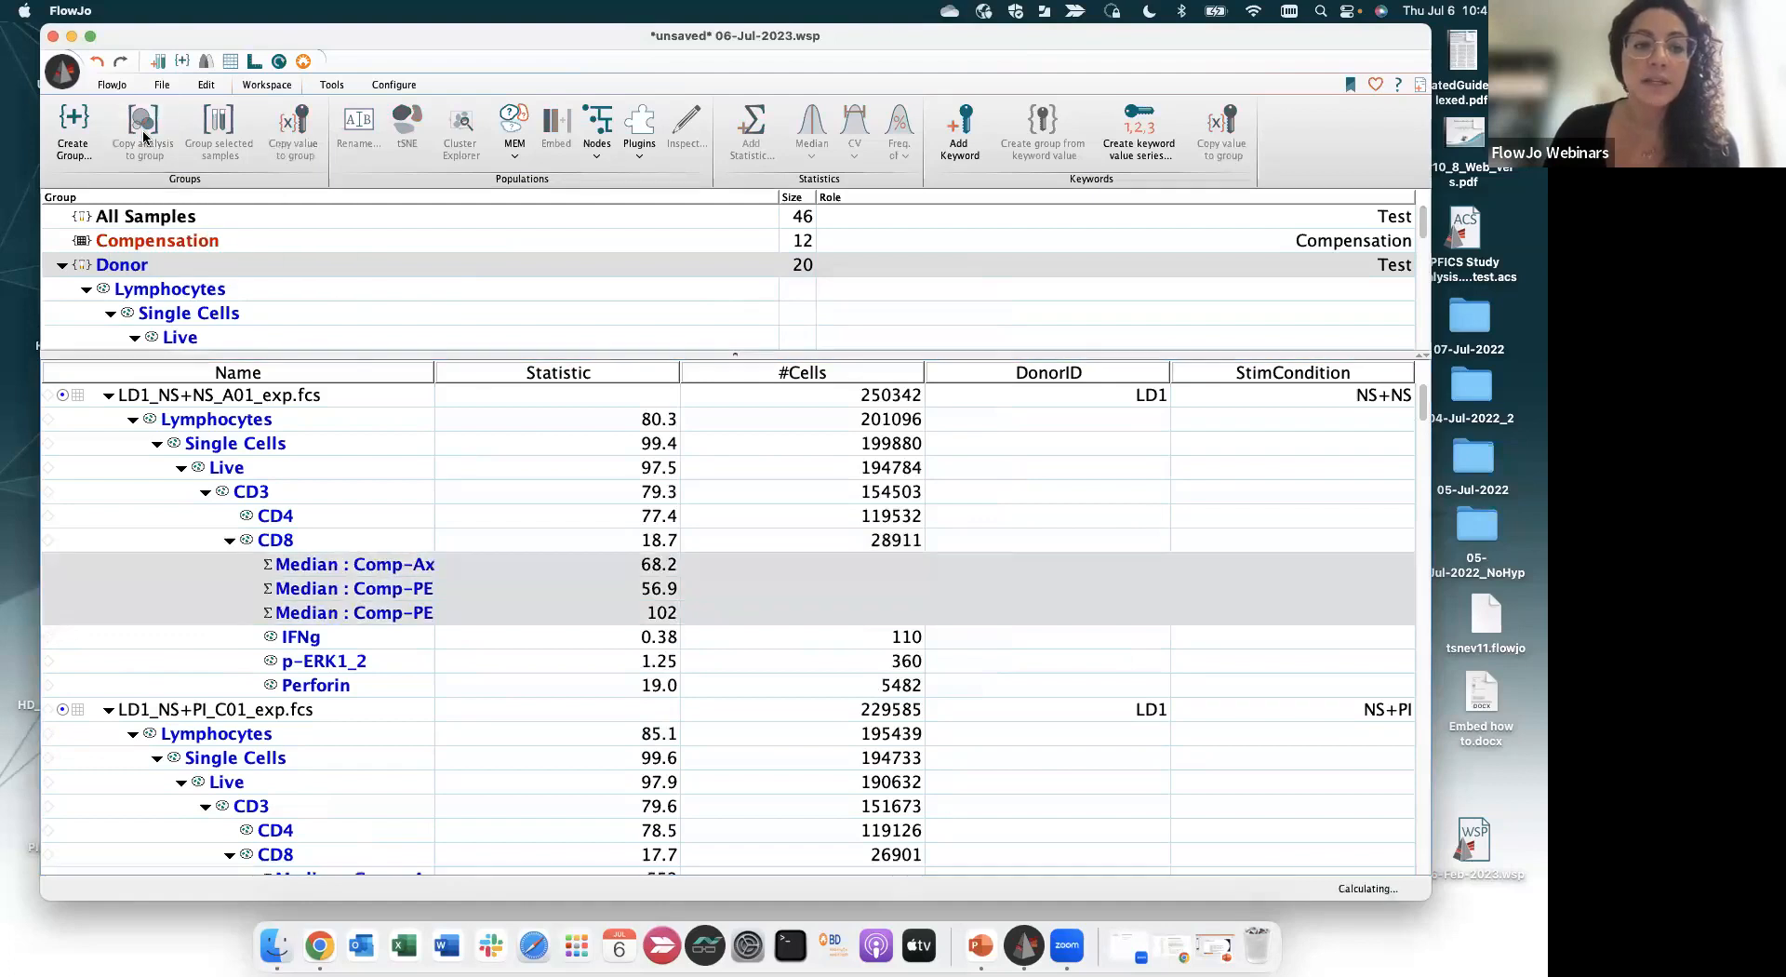
{"action": "left_click", "coordinate": [301, 399]}
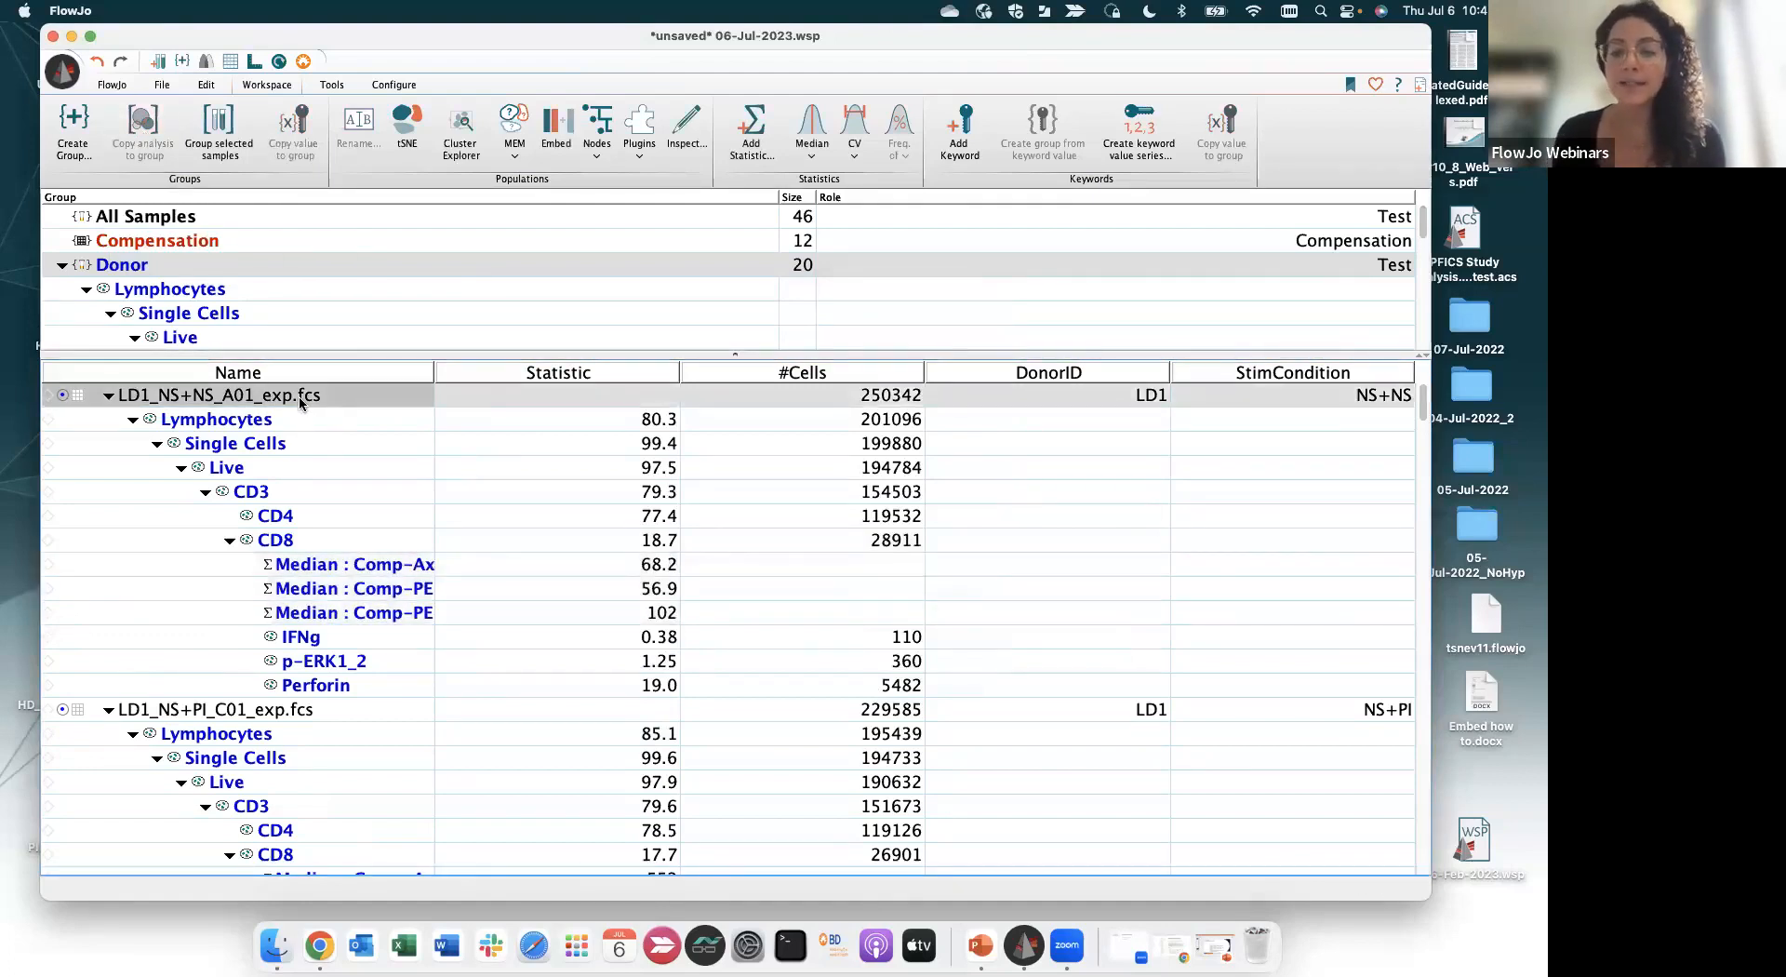
Move the workspace window aside, narrow it, and open the Layout Editor
{"action": "left_click_drag", "start_coordinate": [280, 37], "coordinate": [263, 37]}
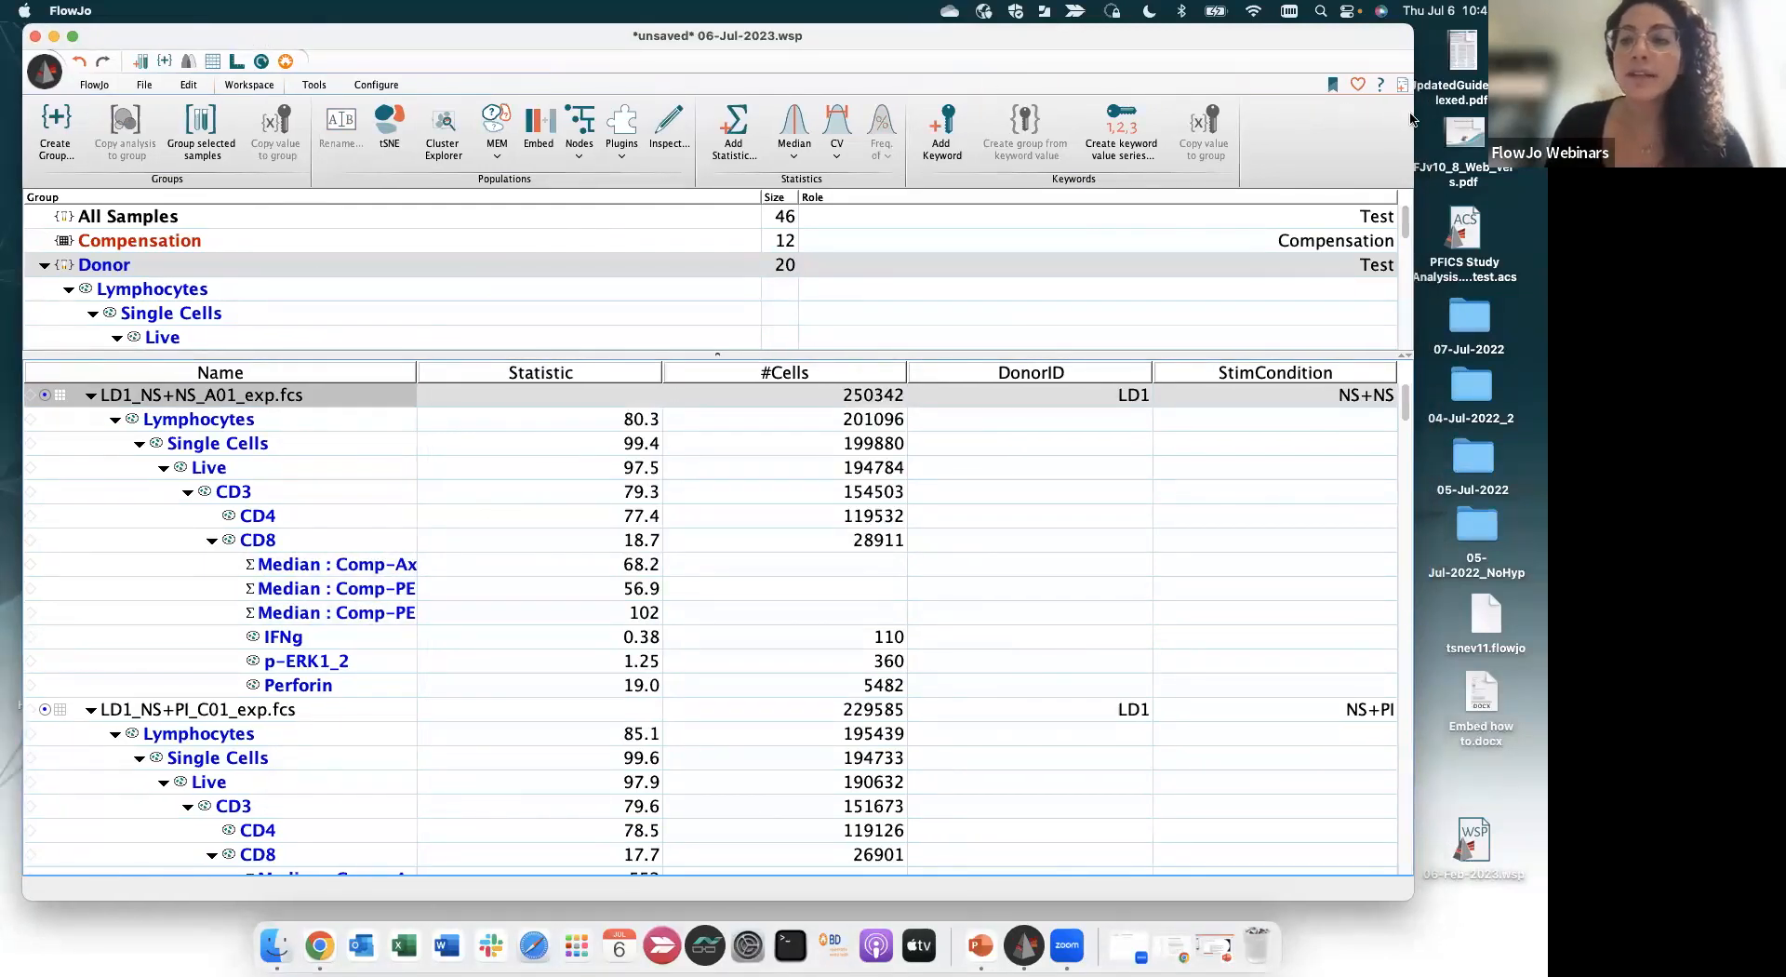
{"action": "double_click", "coordinate": [561, 47]}
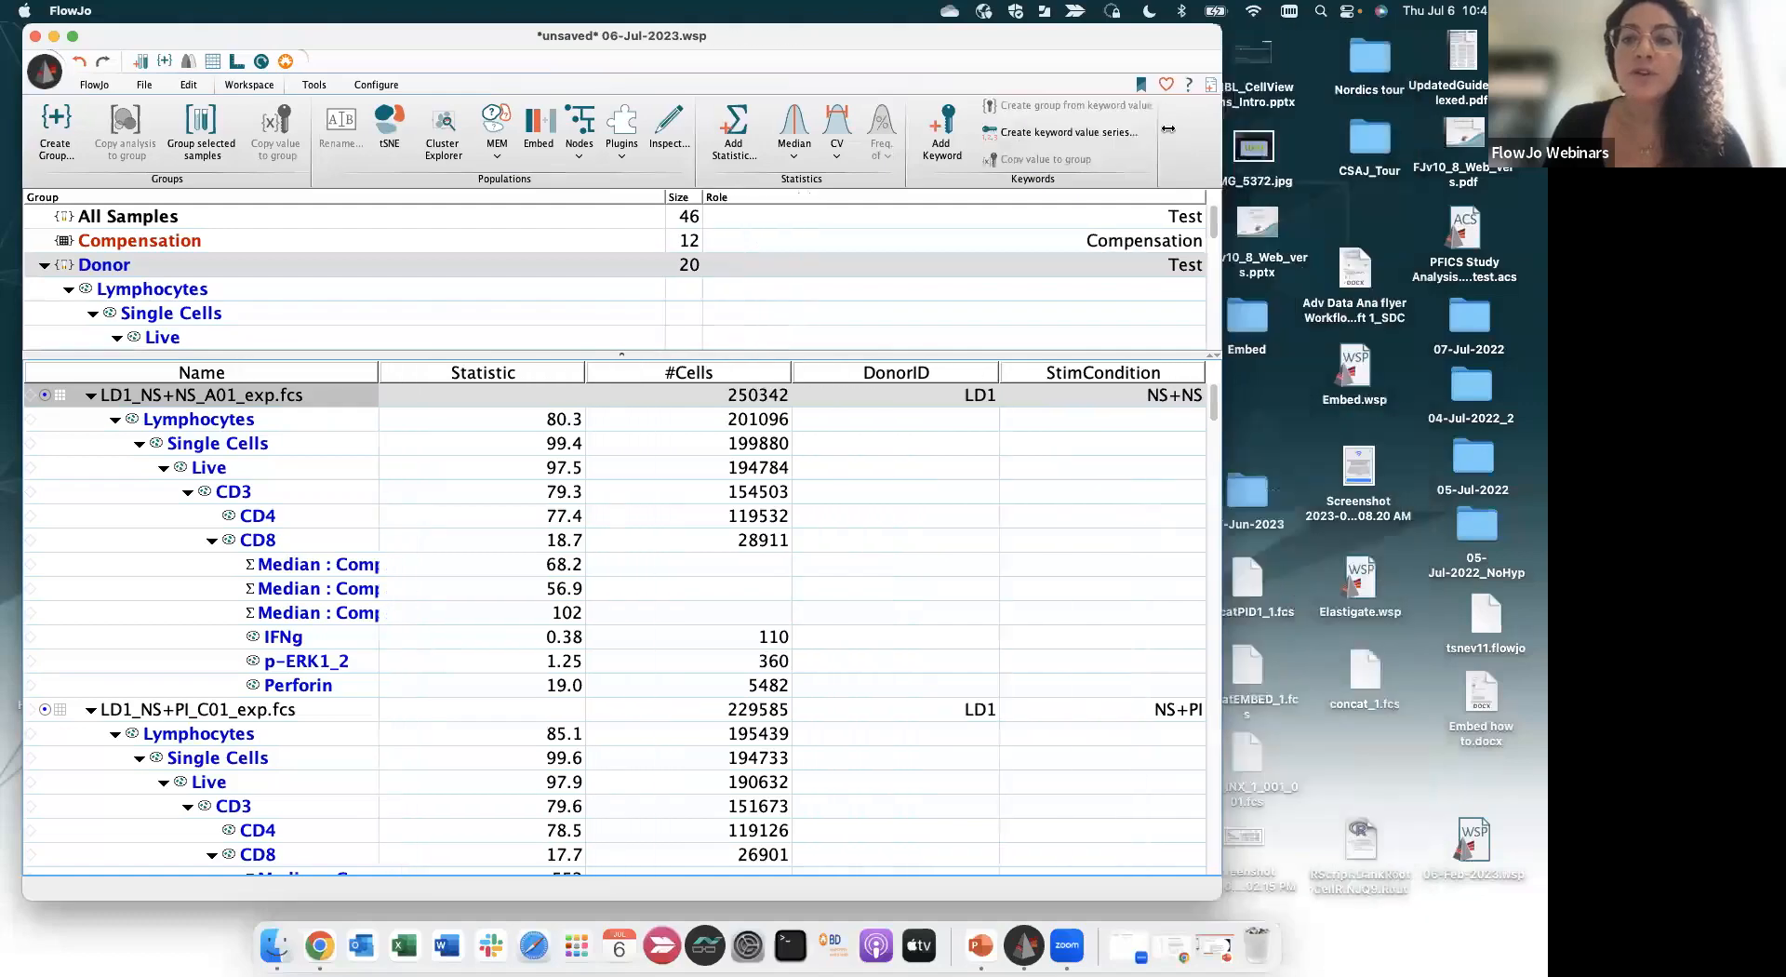
{"action": "left_click", "coordinate": [235, 64]}
{"action": "left_click_drag", "start_coordinate": [242, 28], "coordinate": [1061, 45]}
{"action": "left_click", "coordinate": [850, 36]}
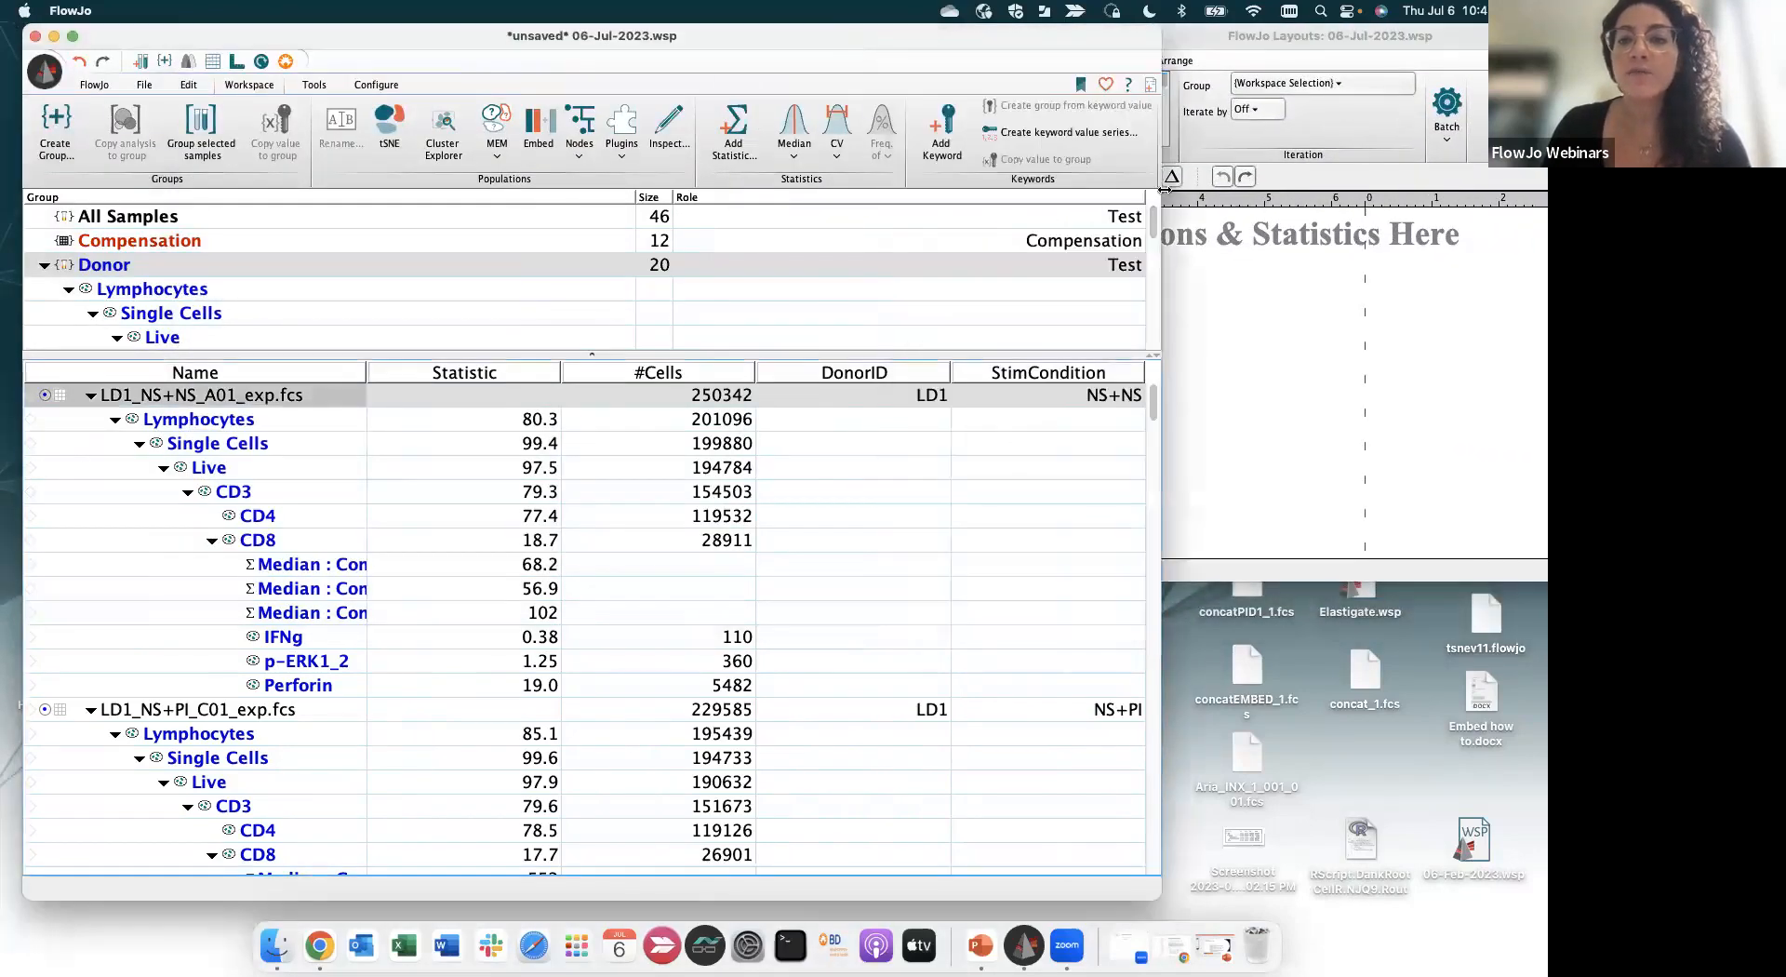
Arrange the workspace and Layout Editor side by side at about equal height, and widen the sample list's Name column
{"action": "left_click_drag", "start_coordinate": [1161, 186], "coordinate": [1131, 183]}
{"action": "left_click_drag", "start_coordinate": [980, 178], "coordinate": [819, 182]}
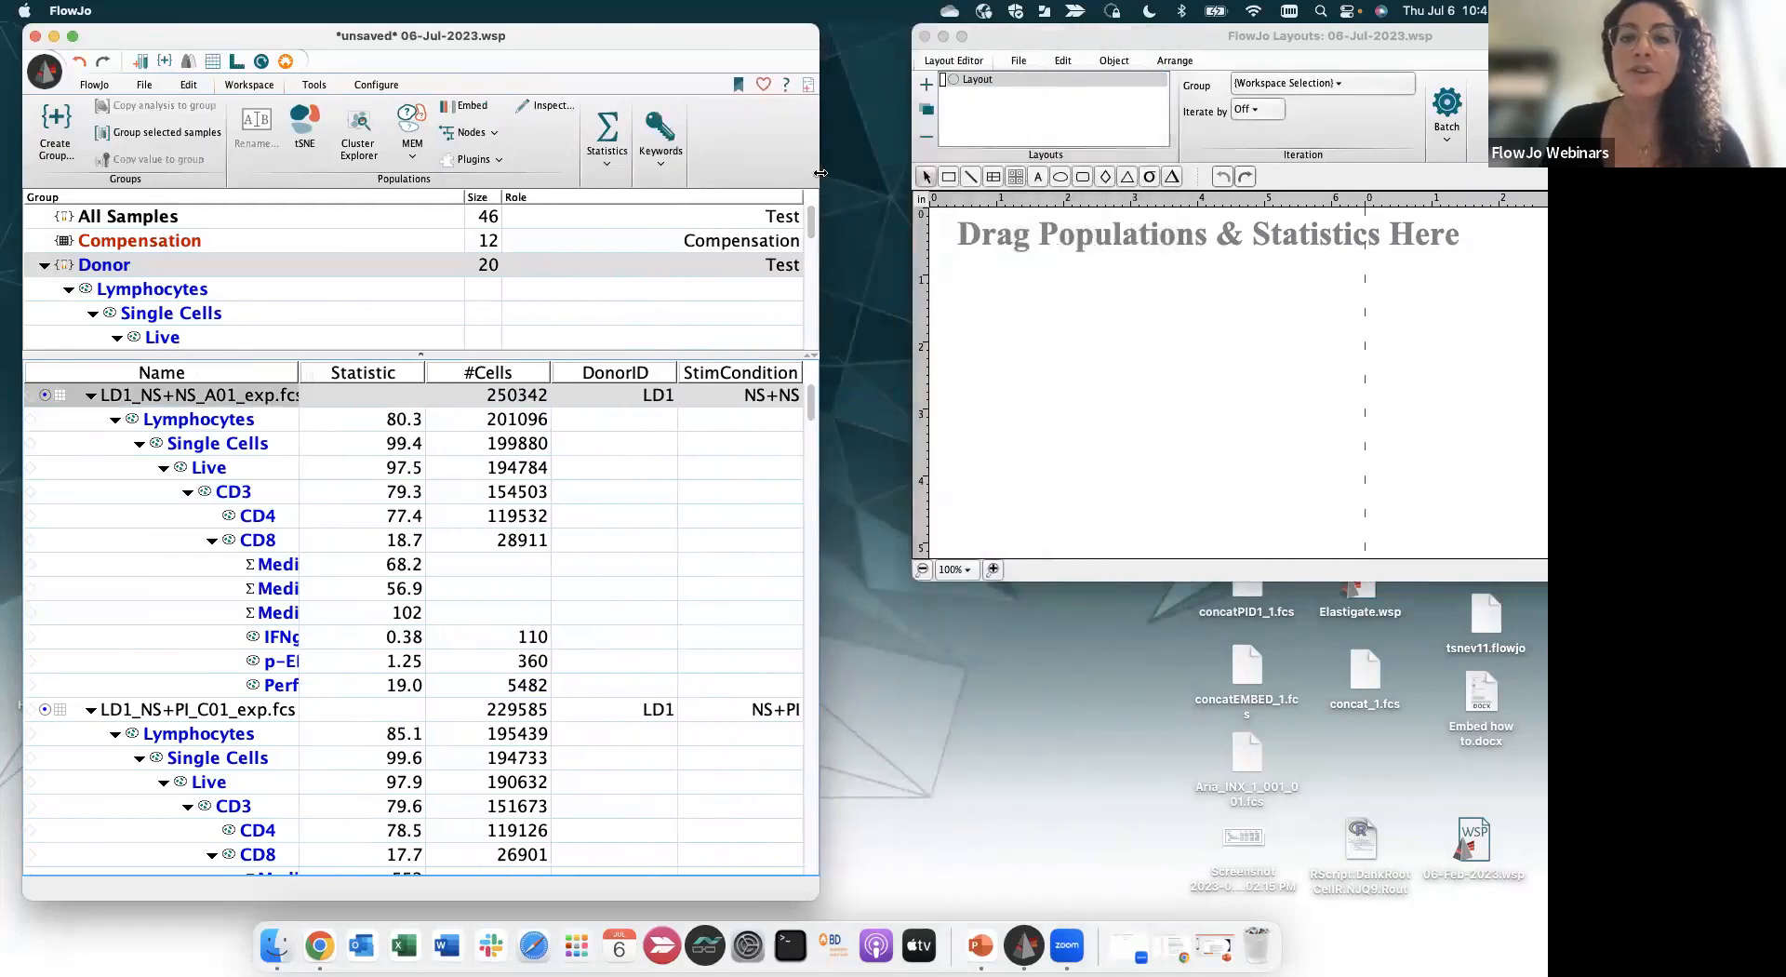
{"action": "left_click_drag", "start_coordinate": [1091, 37], "coordinate": [955, 37]}
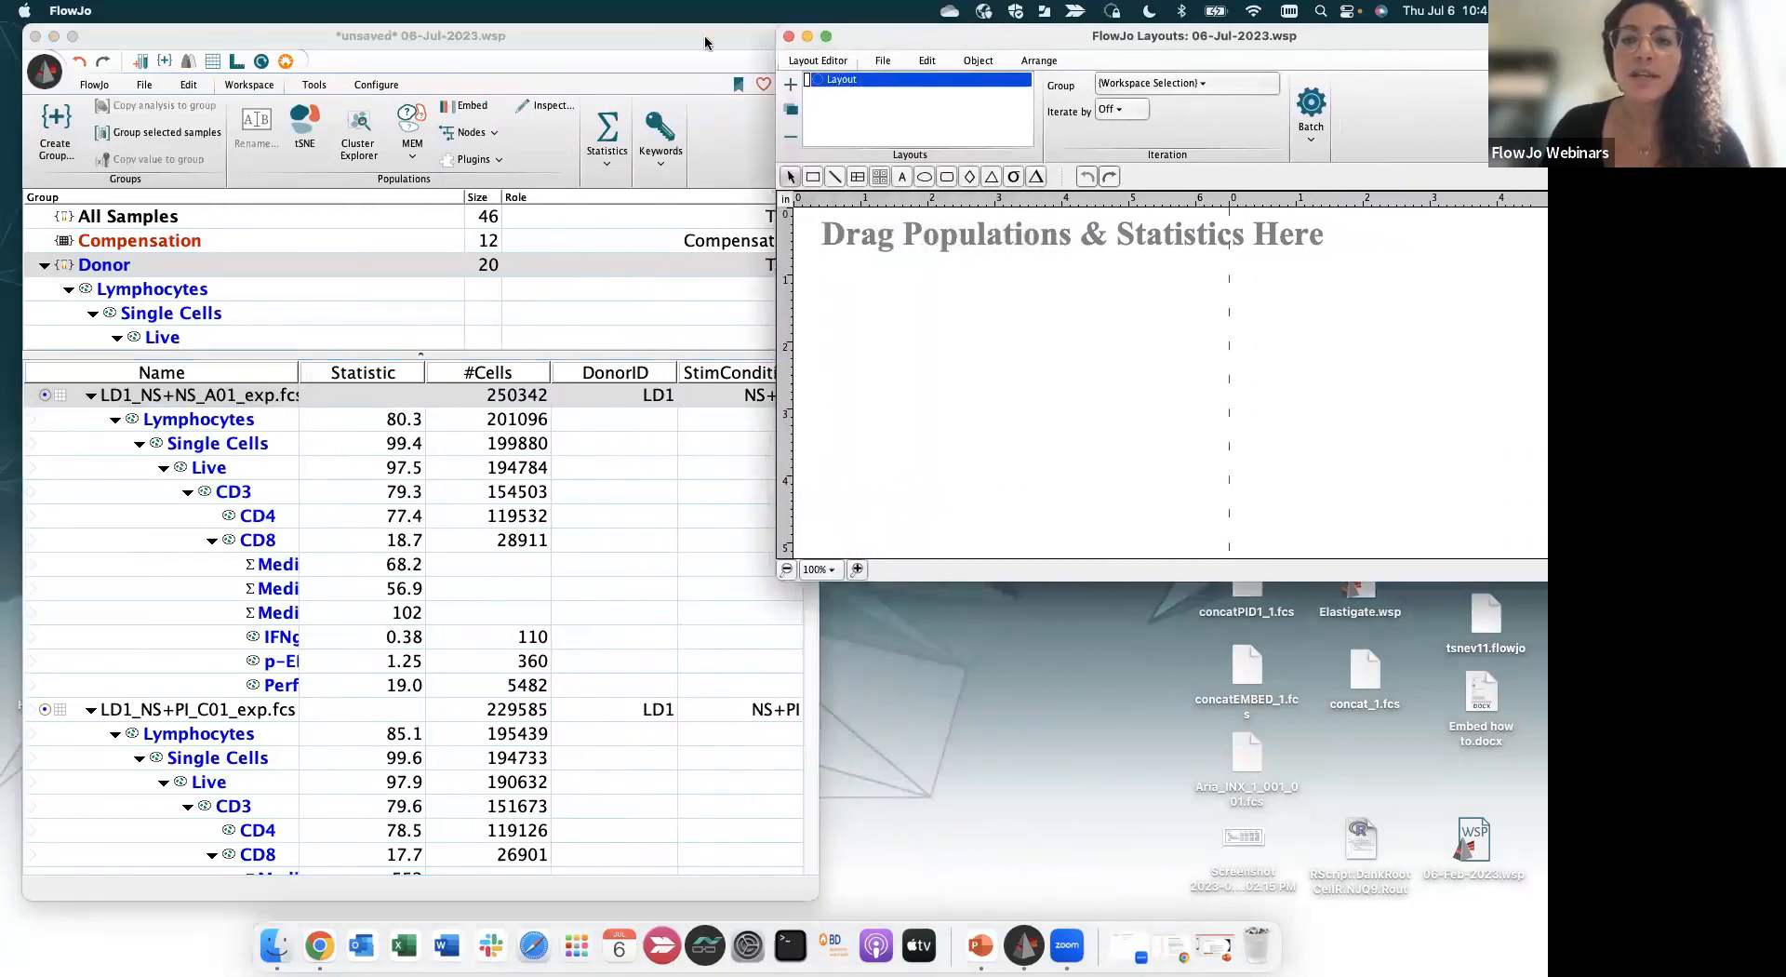
{"action": "left_click", "coordinate": [709, 43]}
{"action": "left_click_drag", "start_coordinate": [820, 104], "coordinate": [699, 104]}
{"action": "left_click_drag", "start_coordinate": [903, 41], "coordinate": [827, 39]}
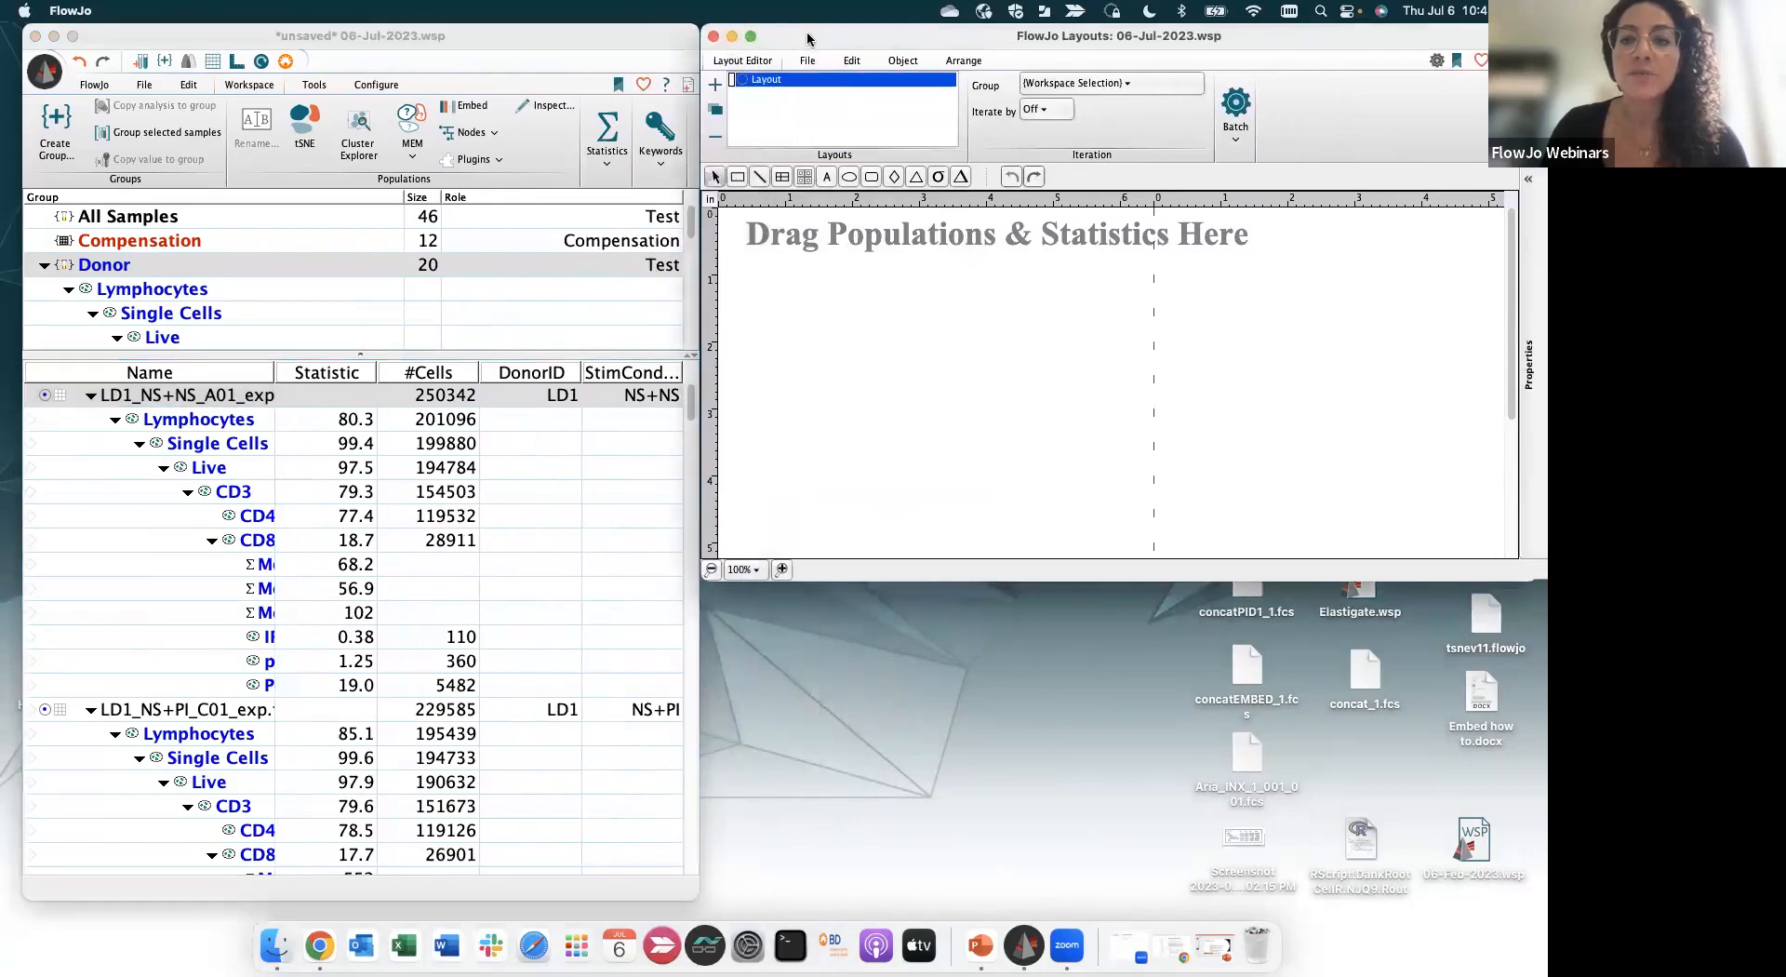
{"action": "left_click_drag", "start_coordinate": [1009, 585], "coordinate": [985, 912]}
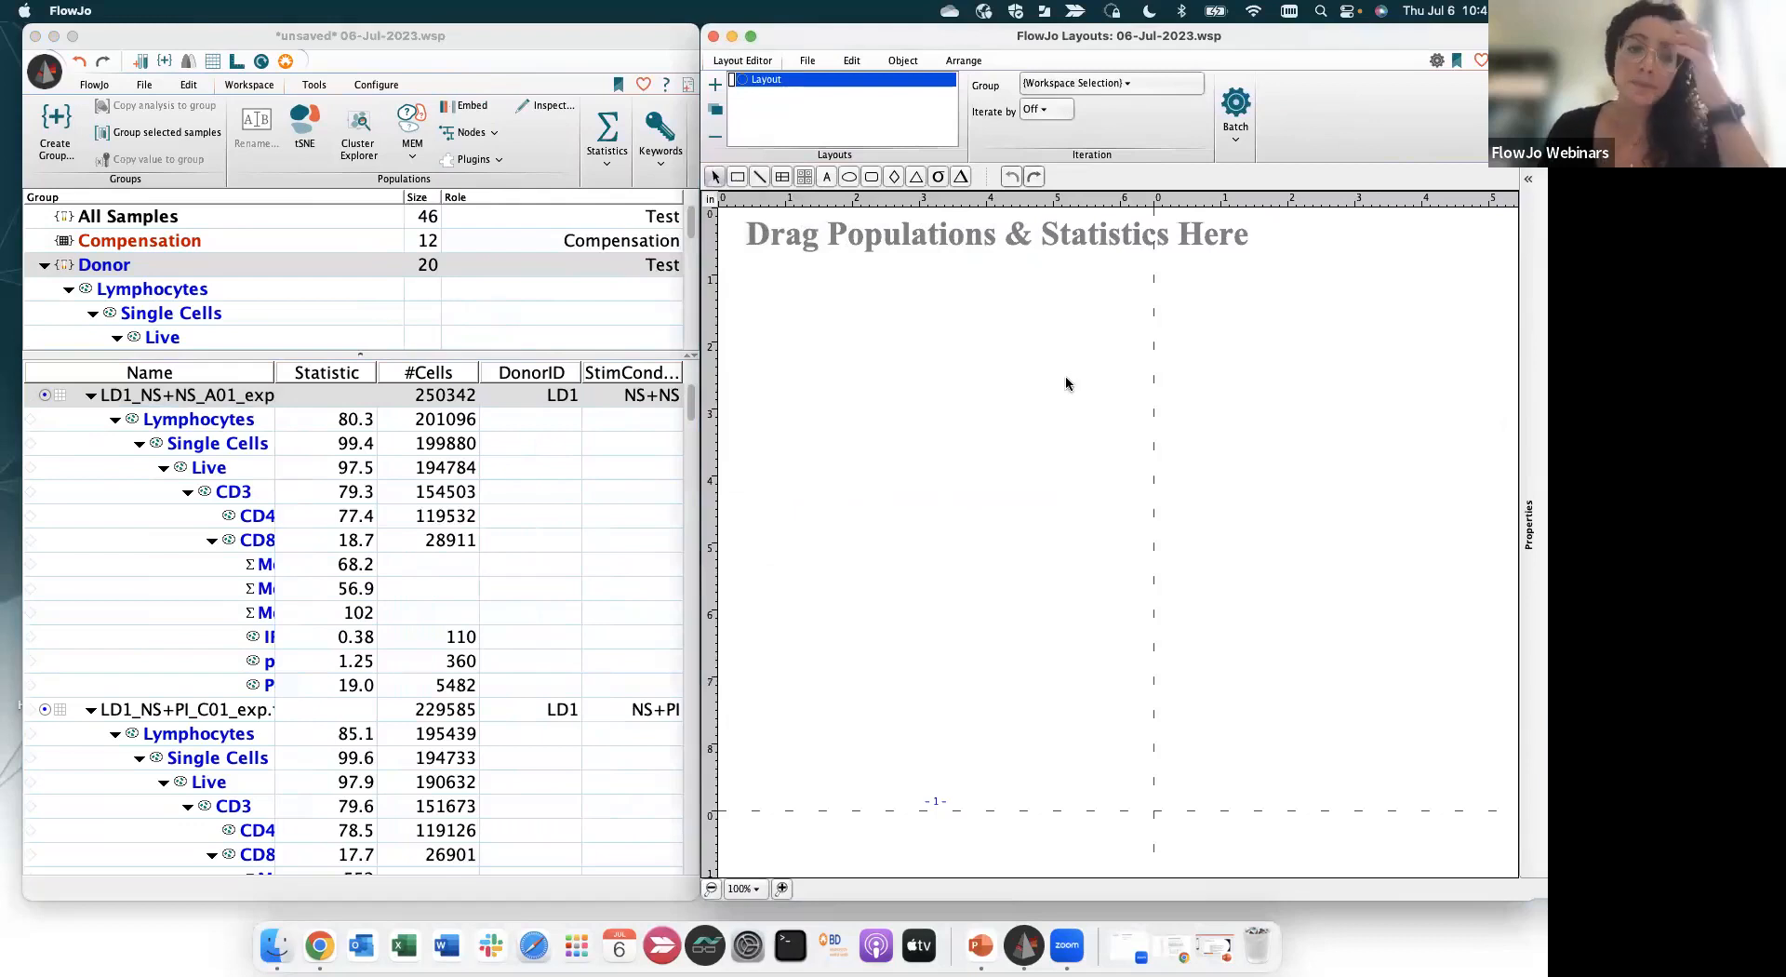
{"action": "left_click_drag", "start_coordinate": [271, 376], "coordinate": [388, 372]}
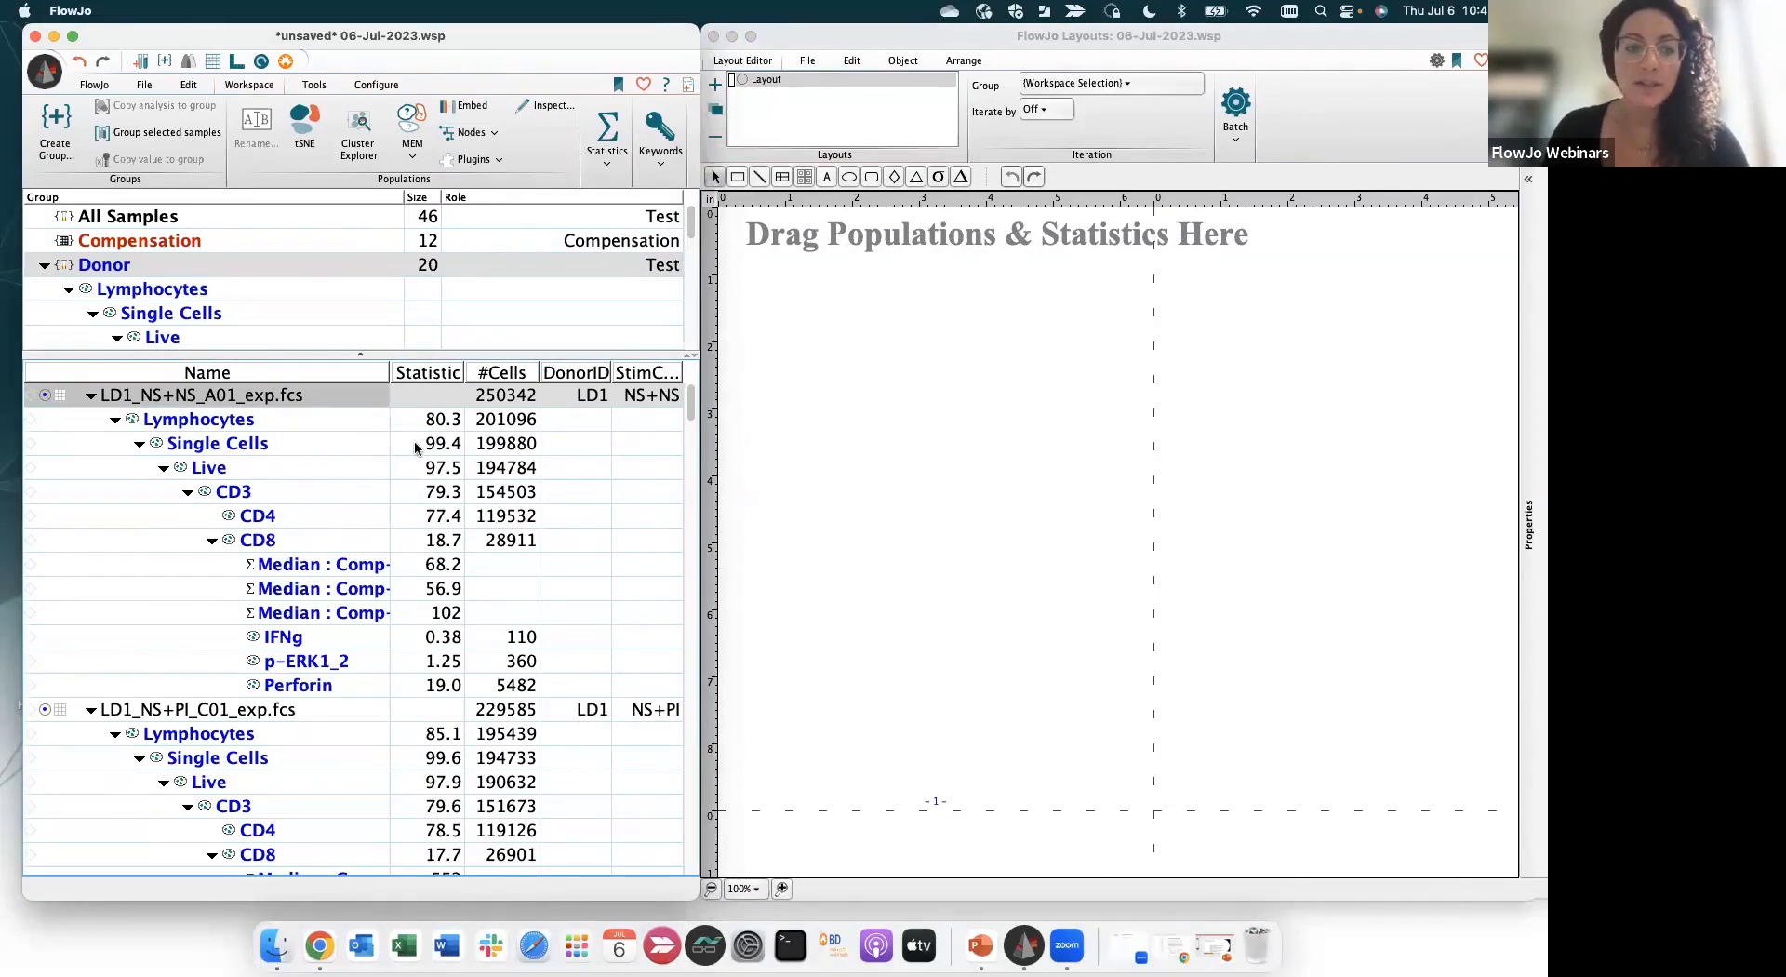
Add the CD8 population of LD1_NS+NS_A01_exp.fcs to the layout as a plot, leaving space above it
{"action": "left_click", "coordinate": [294, 545]}
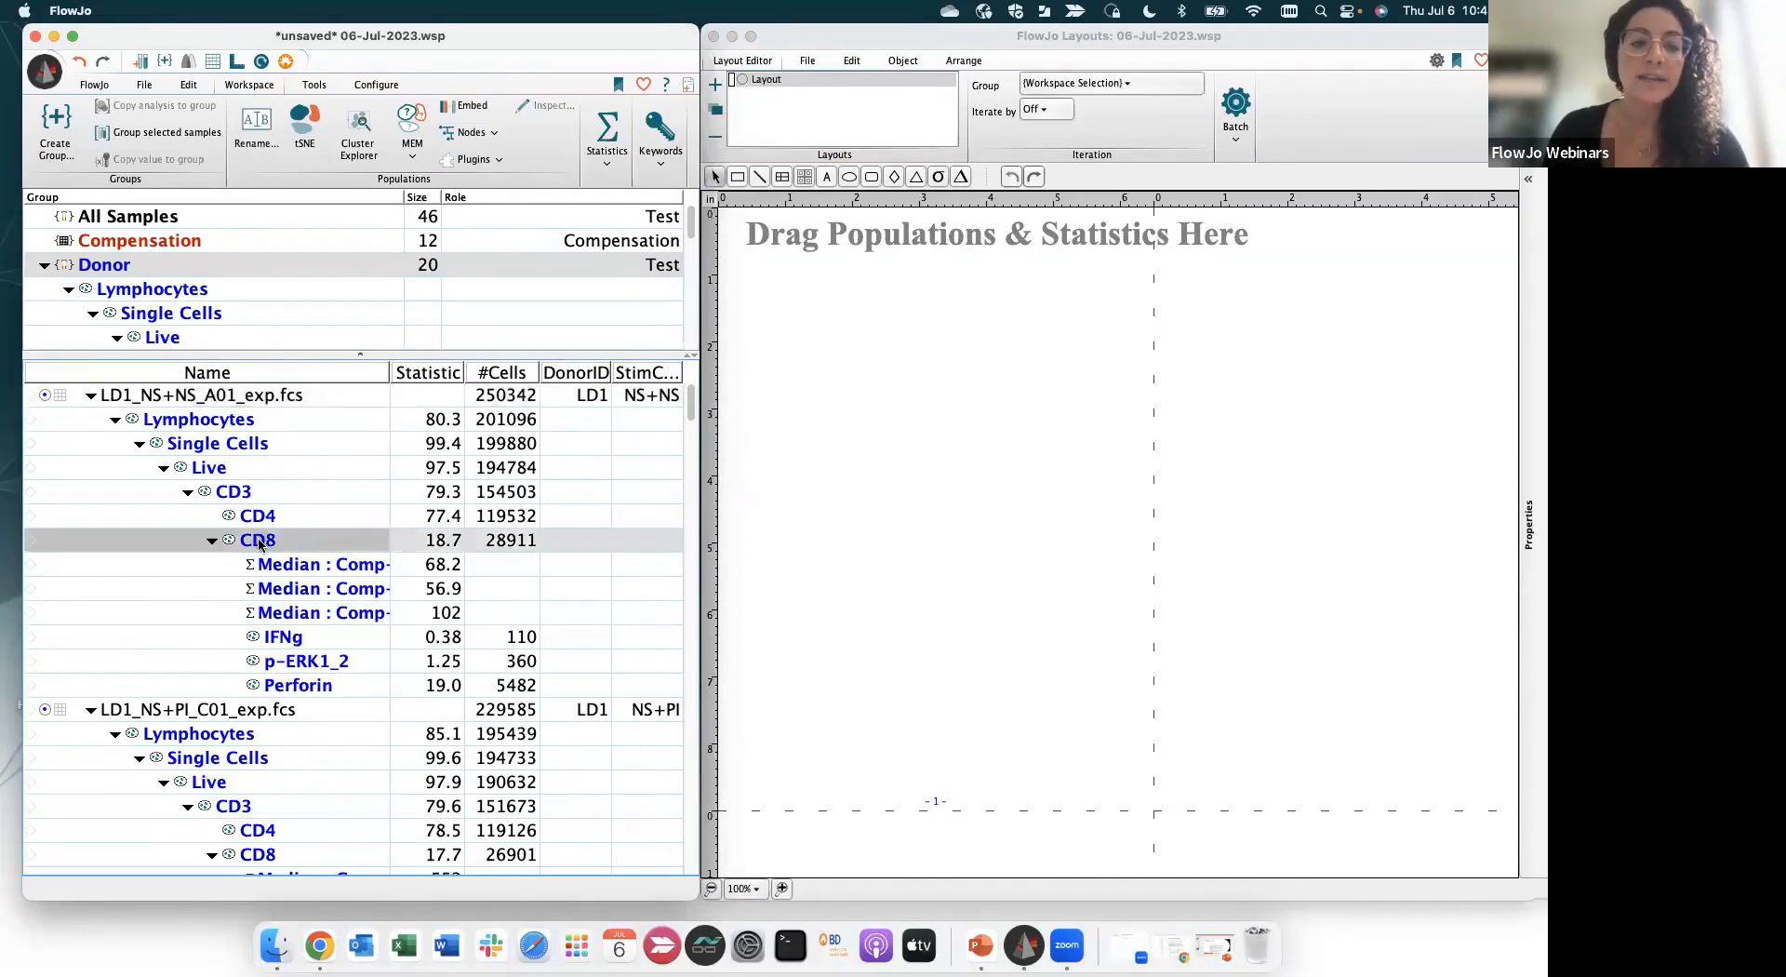
{"action": "left_click_drag", "start_coordinate": [259, 540], "coordinate": [964, 395]}
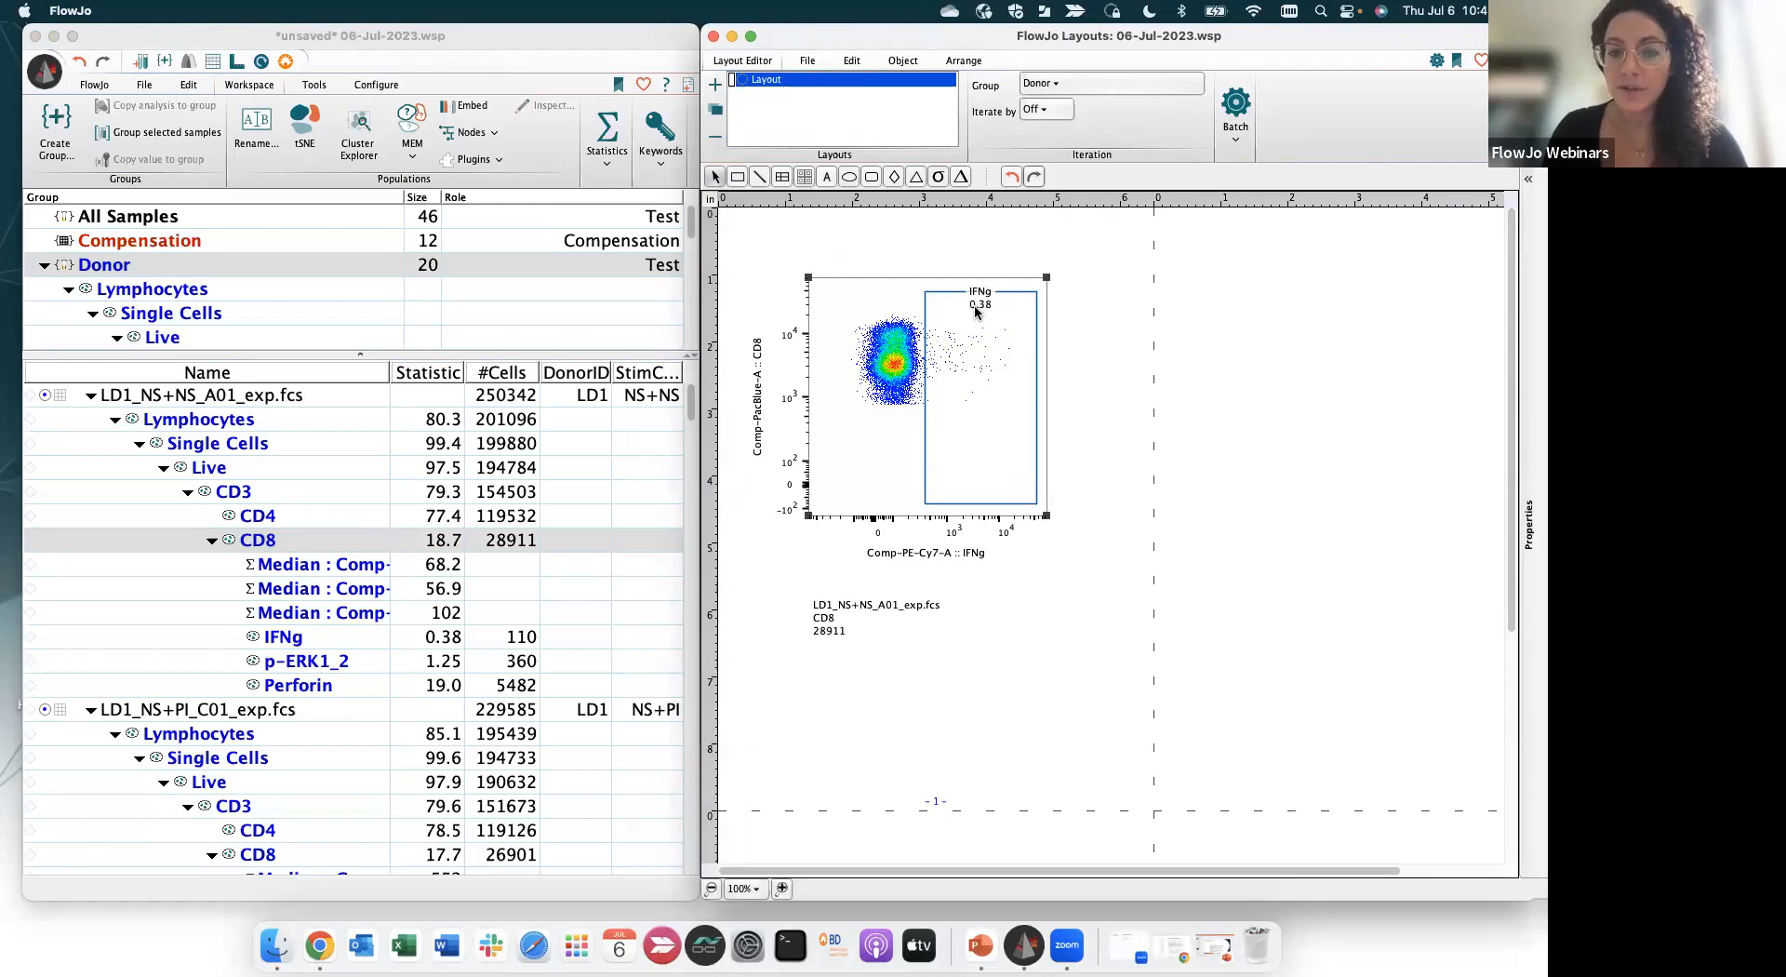
{"action": "left_click_drag", "start_coordinate": [881, 342], "coordinate": [884, 361]}
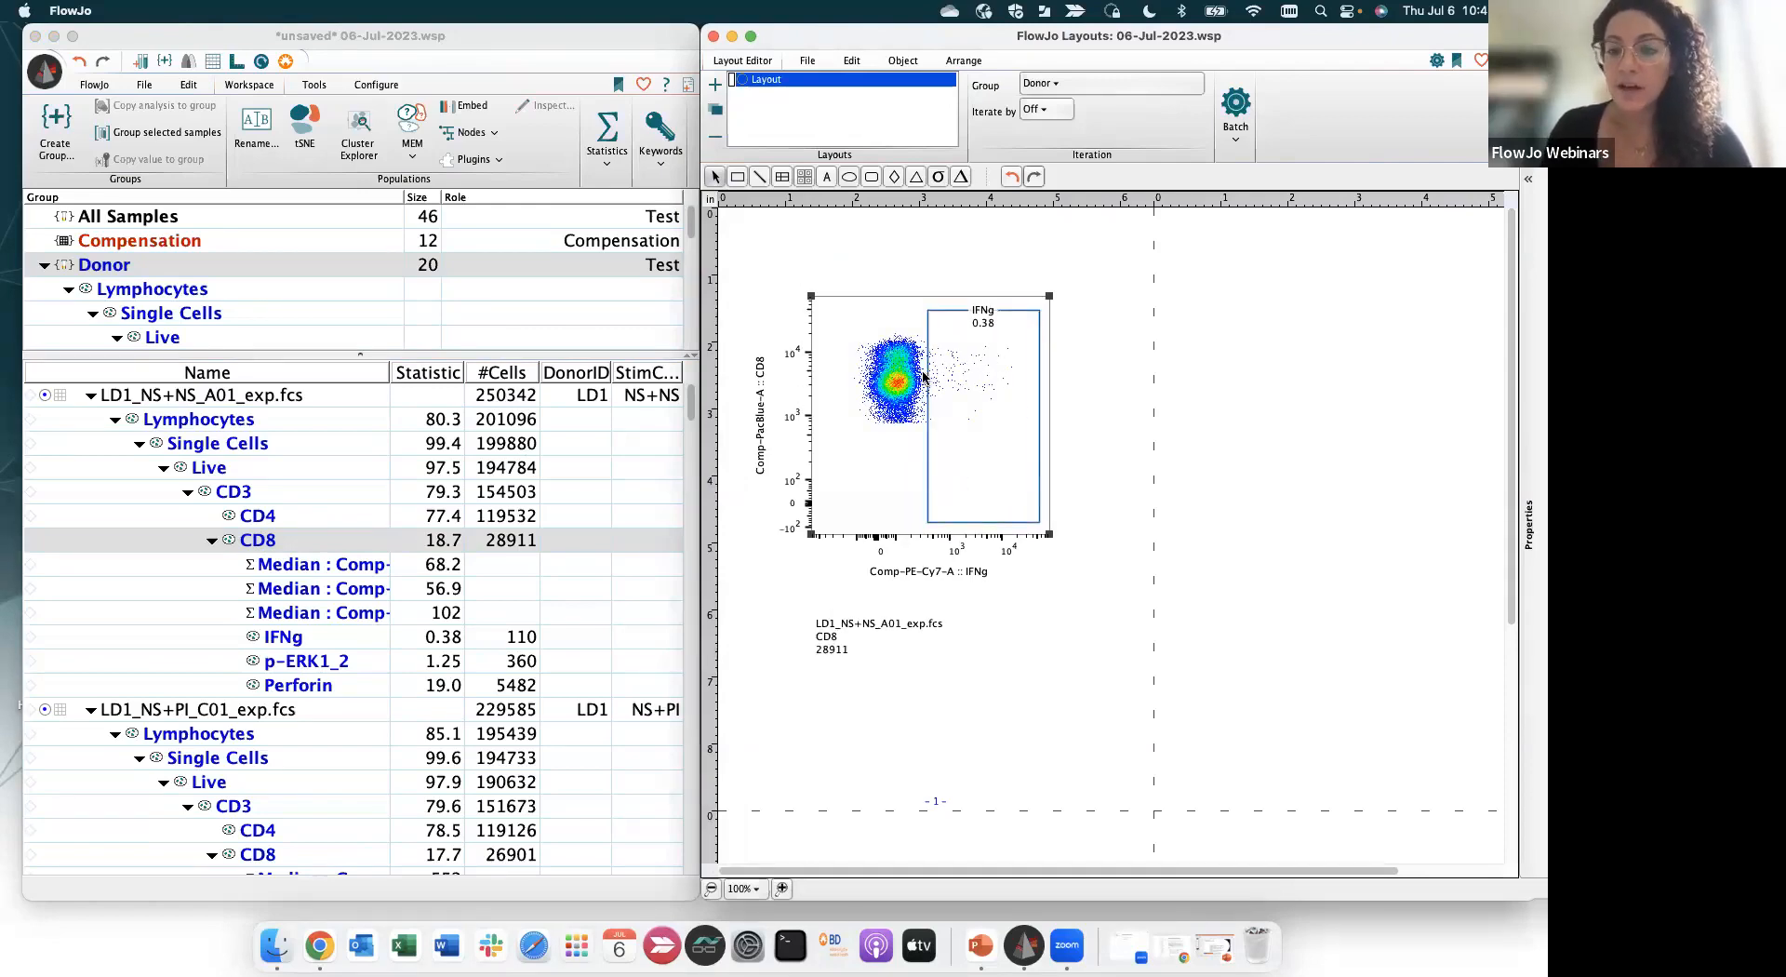
{"action": "left_click_drag", "start_coordinate": [902, 380], "coordinate": [900, 389]}
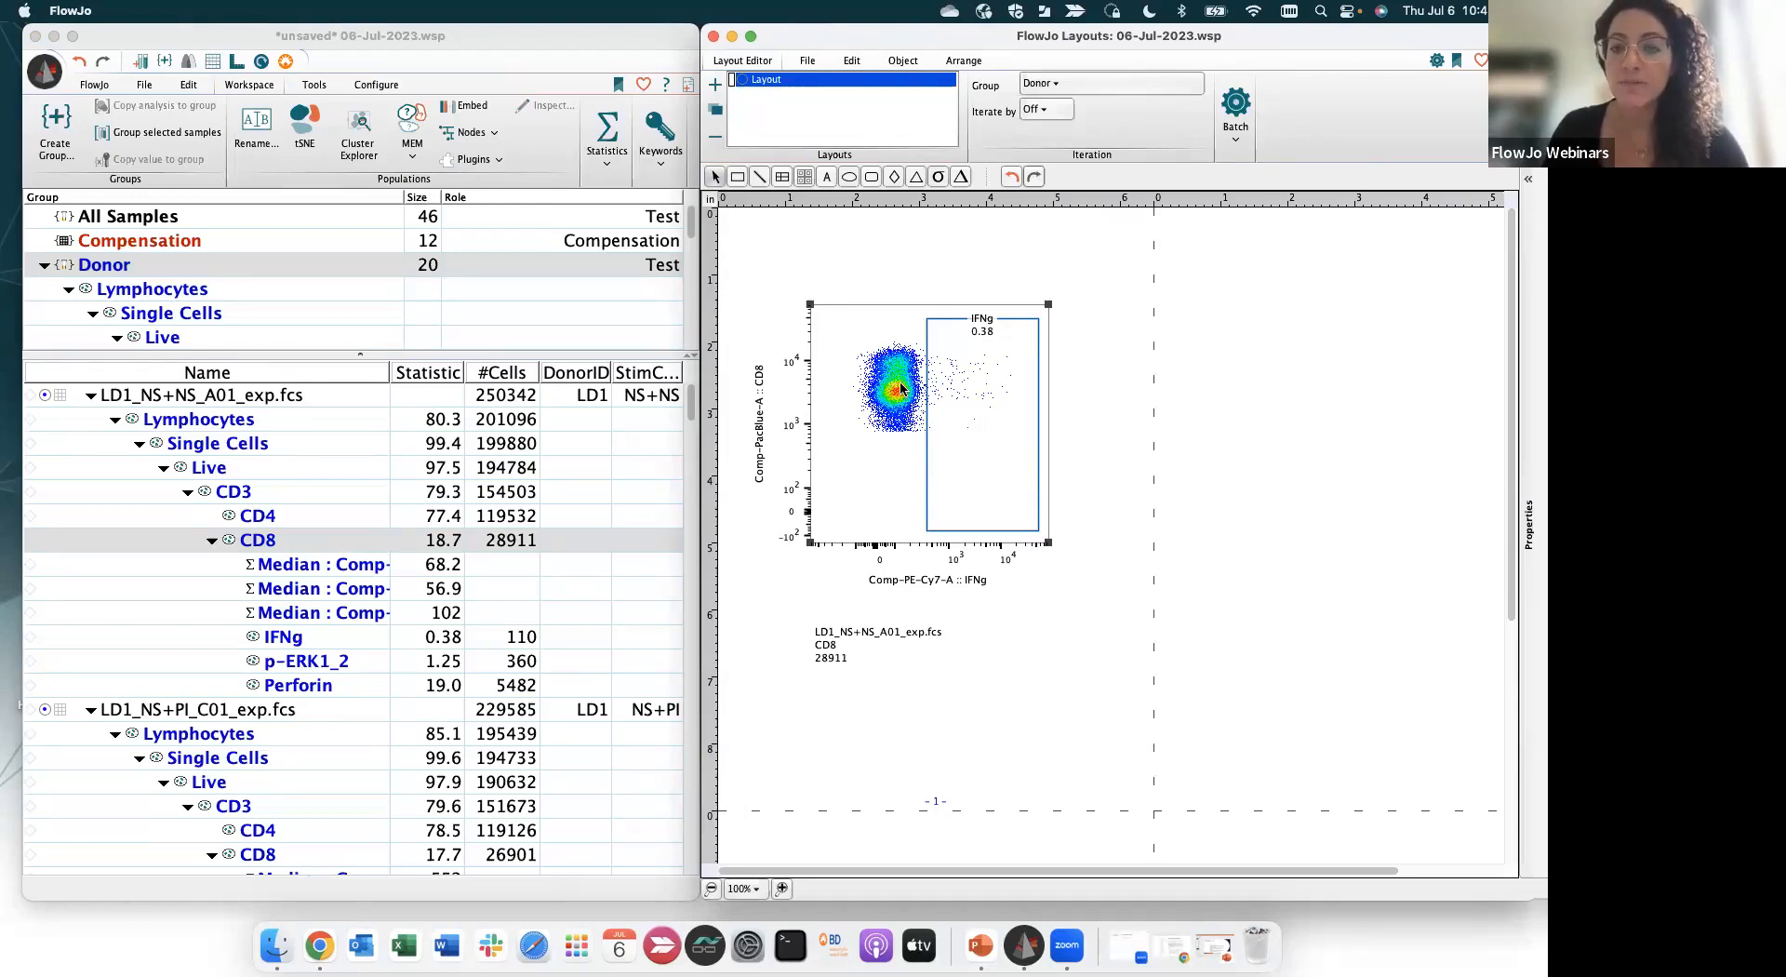
Show adjunct histograms and the gating ancestry for the CD8 plot in the layout
{"action": "right_click", "coordinate": [900, 389]}
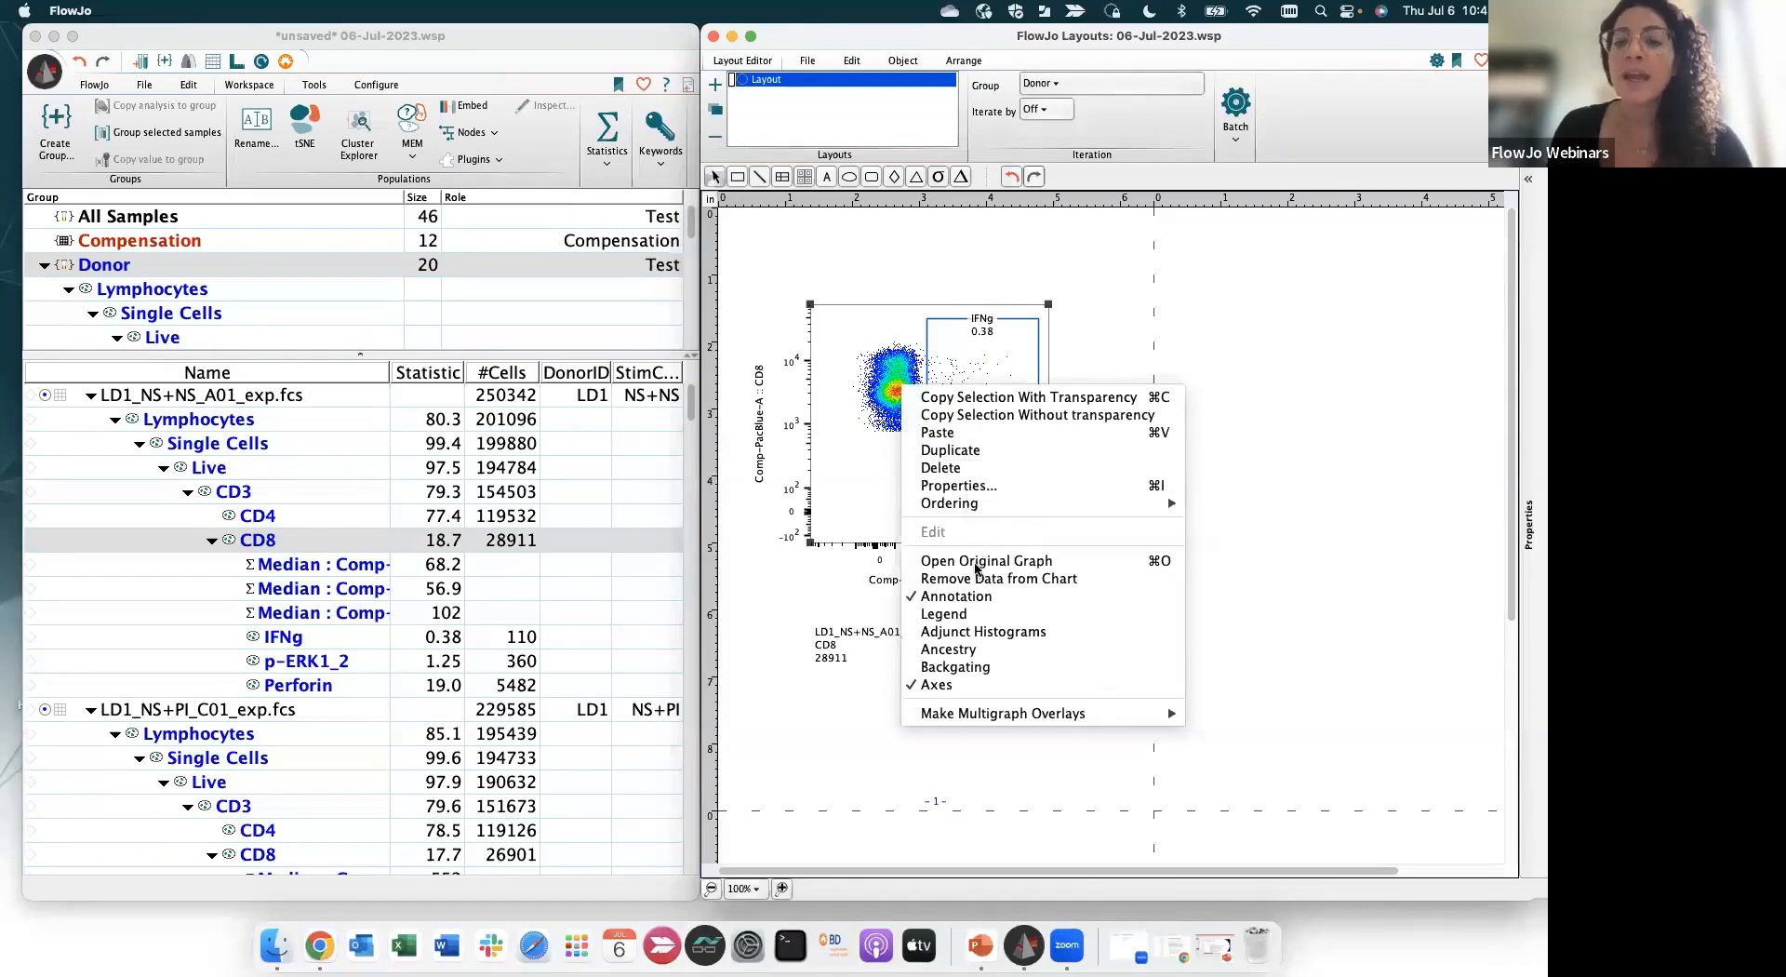
{"action": "left_click", "coordinate": [984, 632]}
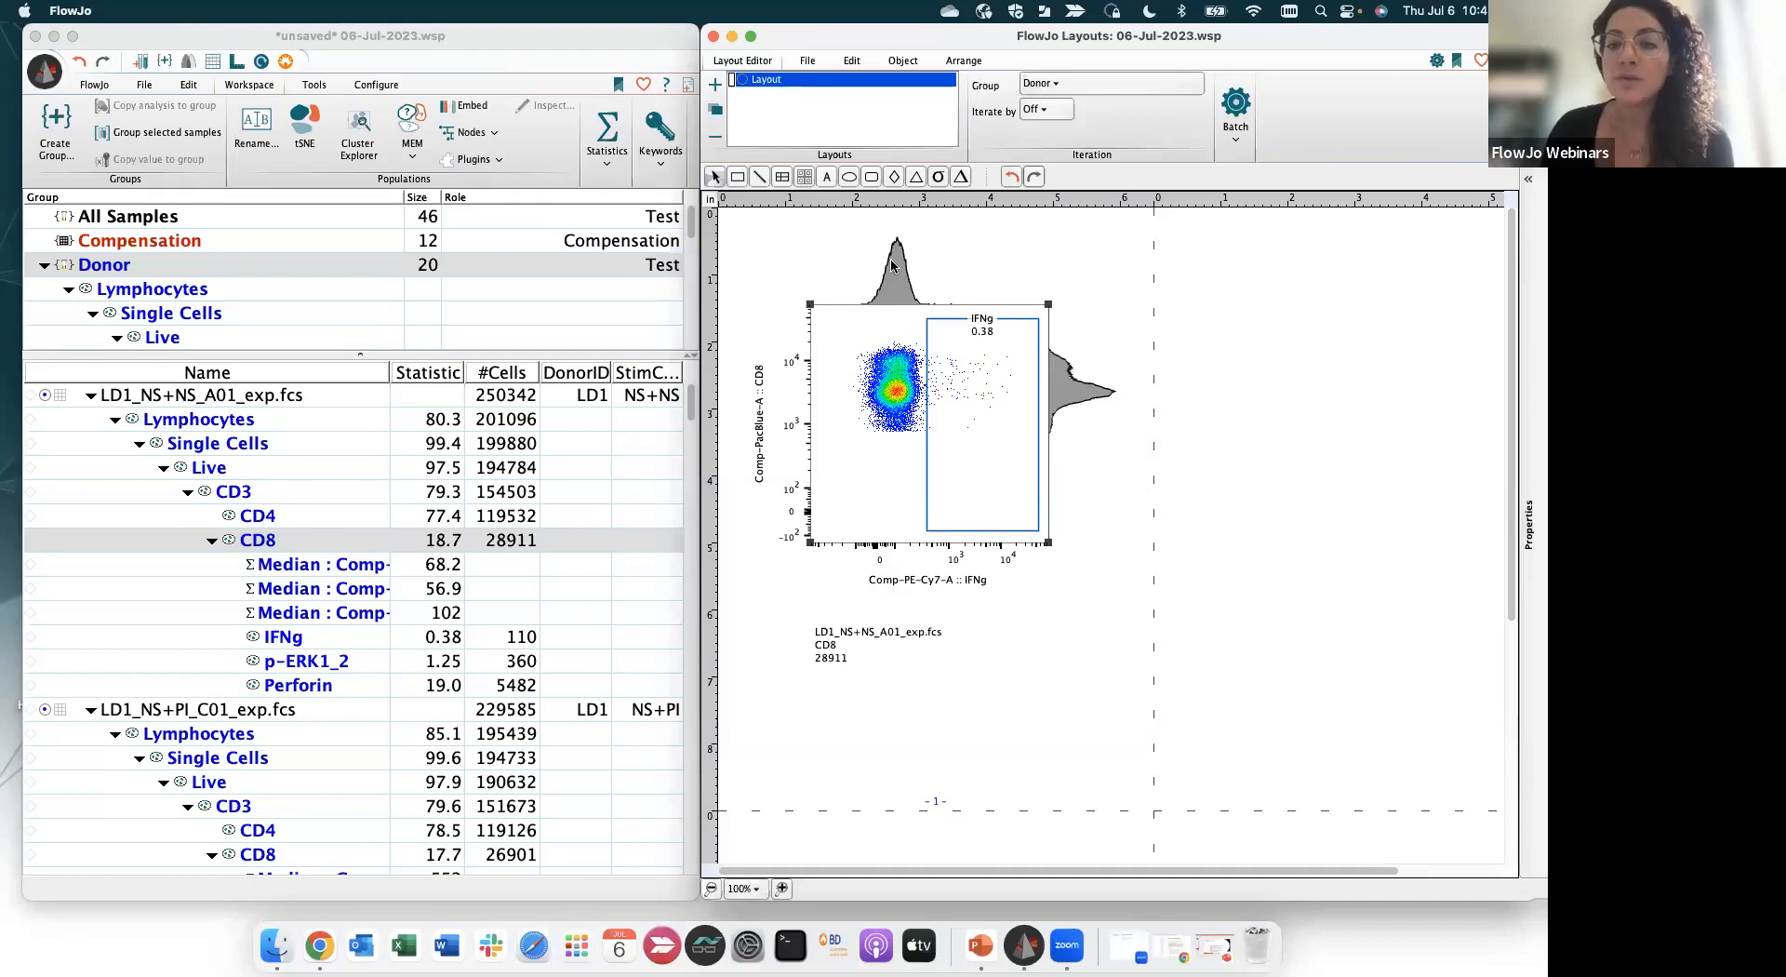
{"action": "right_click", "coordinate": [884, 325]}
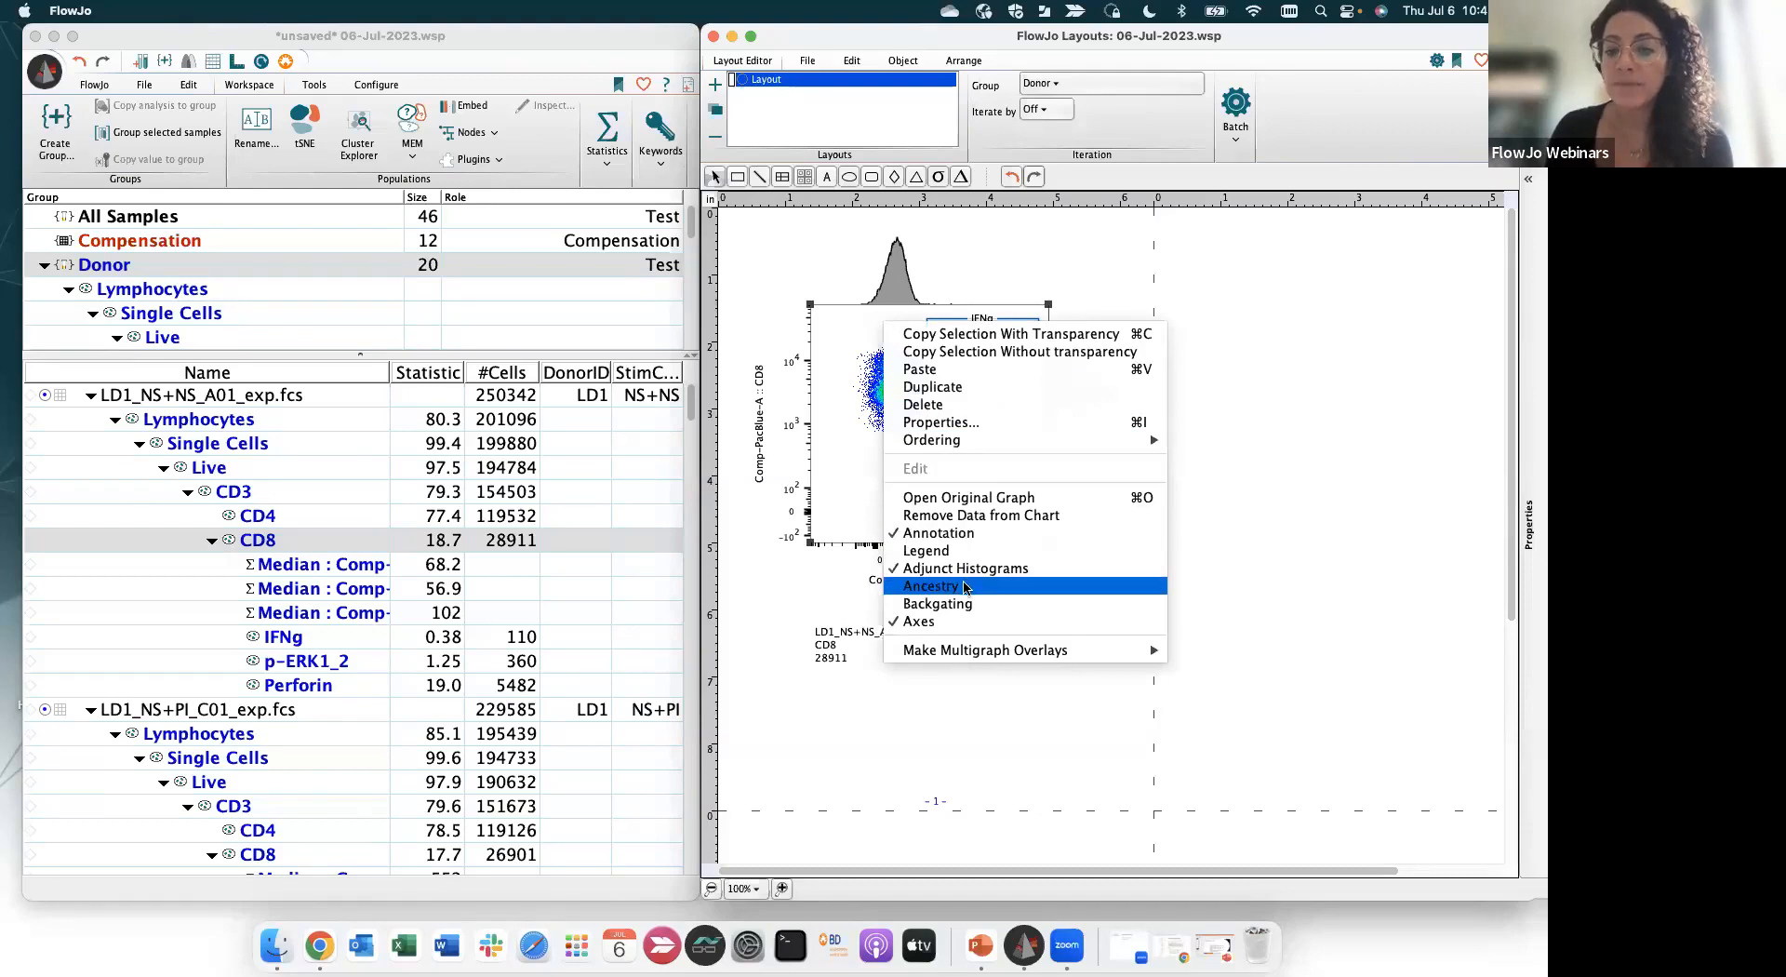
{"action": "left_click", "coordinate": [930, 586]}
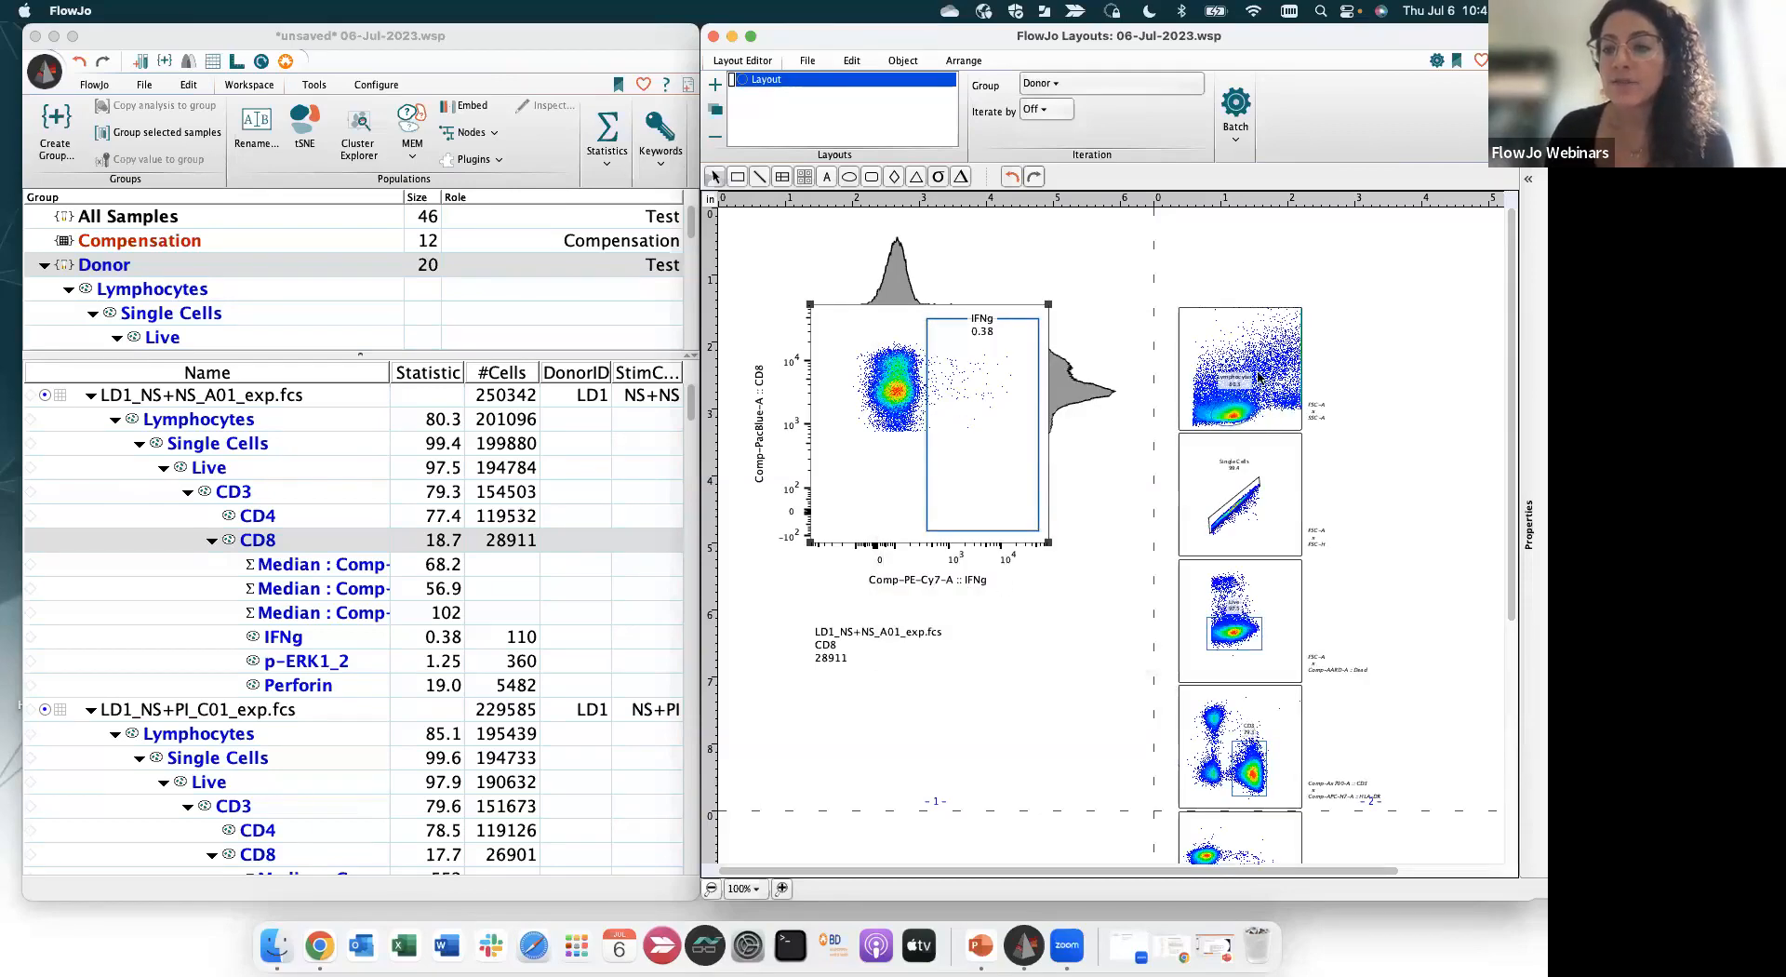
Widen the Layout Editor, make the ancestry plots horizontal and place the row beneath the CD8 plot
{"action": "left_click_drag", "start_coordinate": [1220, 39], "coordinate": [1126, 39]}
{"action": "left_click_drag", "start_coordinate": [1444, 335], "coordinate": [1526, 335]}
{"action": "scroll", "coordinate": [1254, 378], "scroll_direction": "down", "scroll_amount": 4}
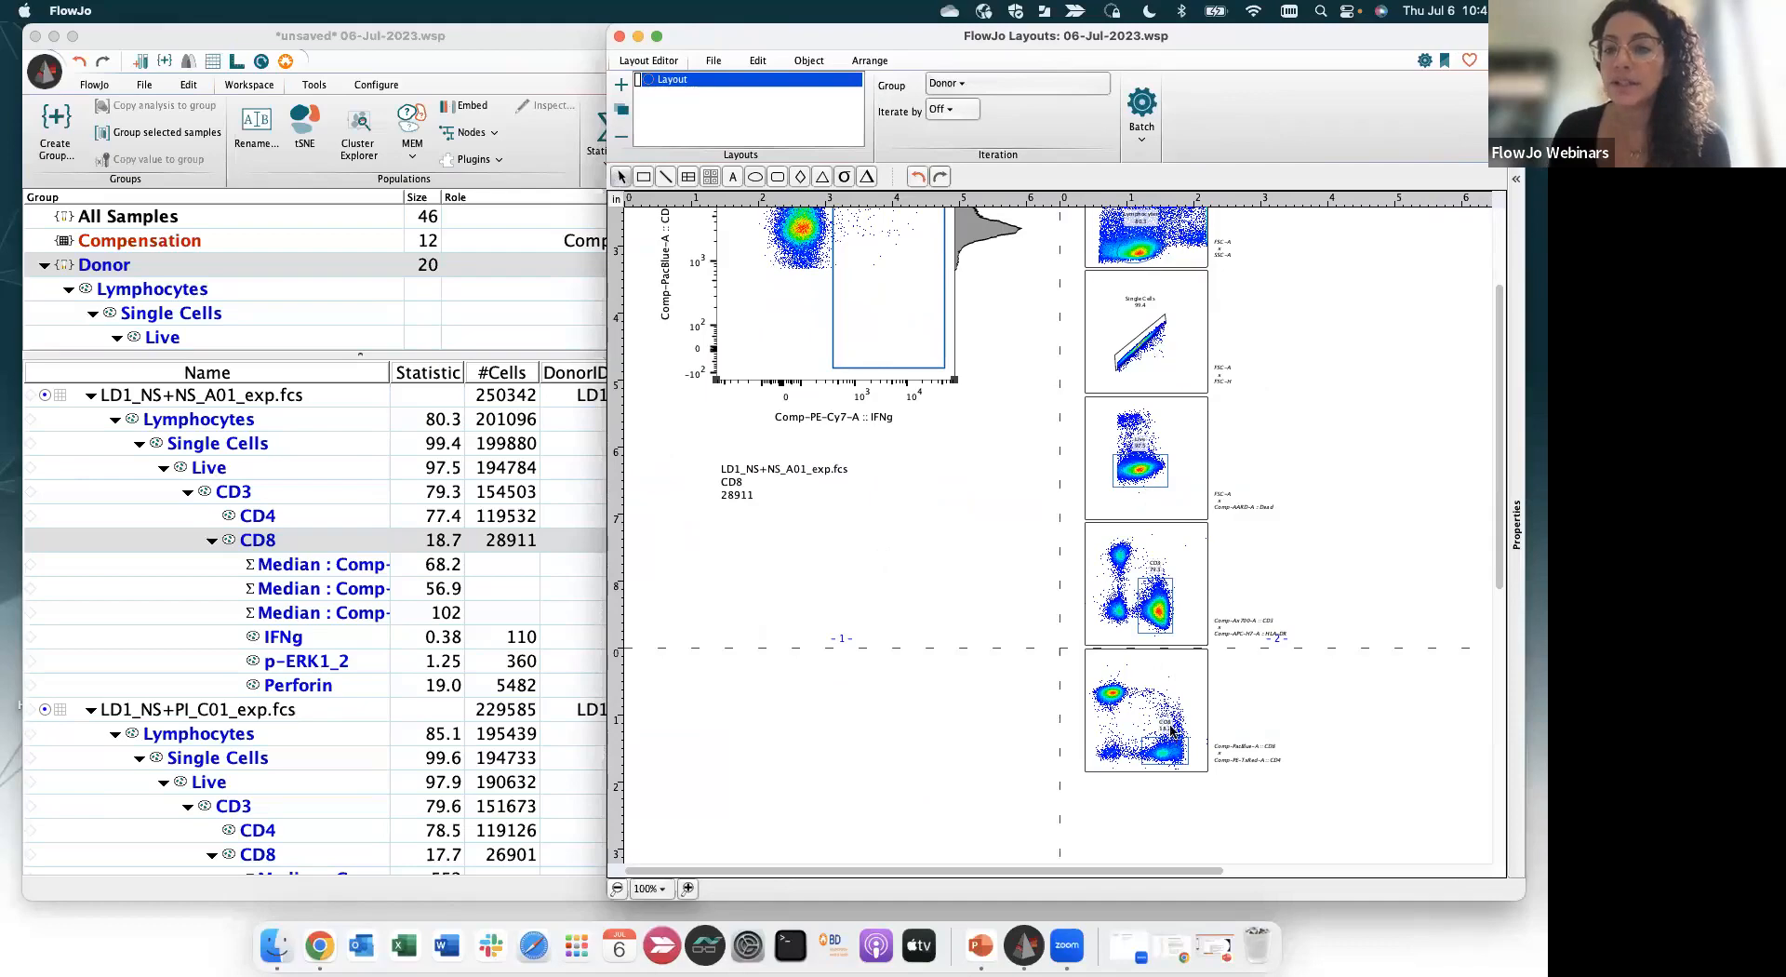
{"action": "scroll", "coordinate": [1192, 256], "scroll_direction": "up", "scroll_amount": 3}
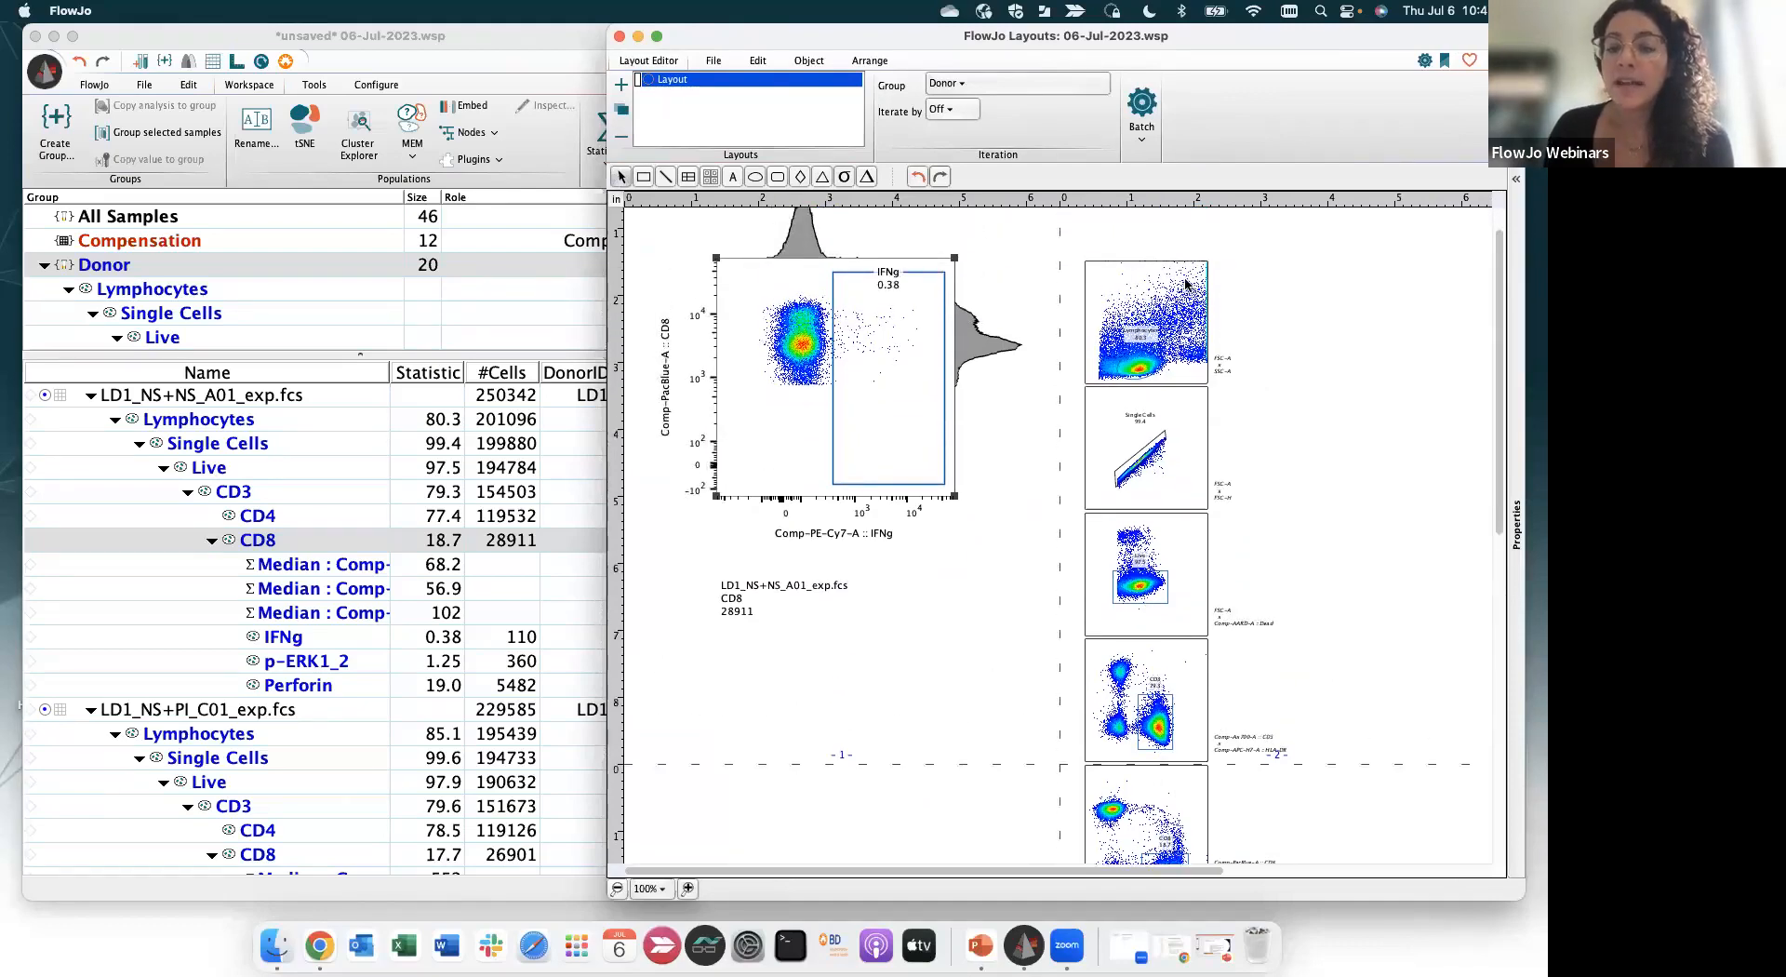
{"action": "right_click", "coordinate": [1186, 284]}
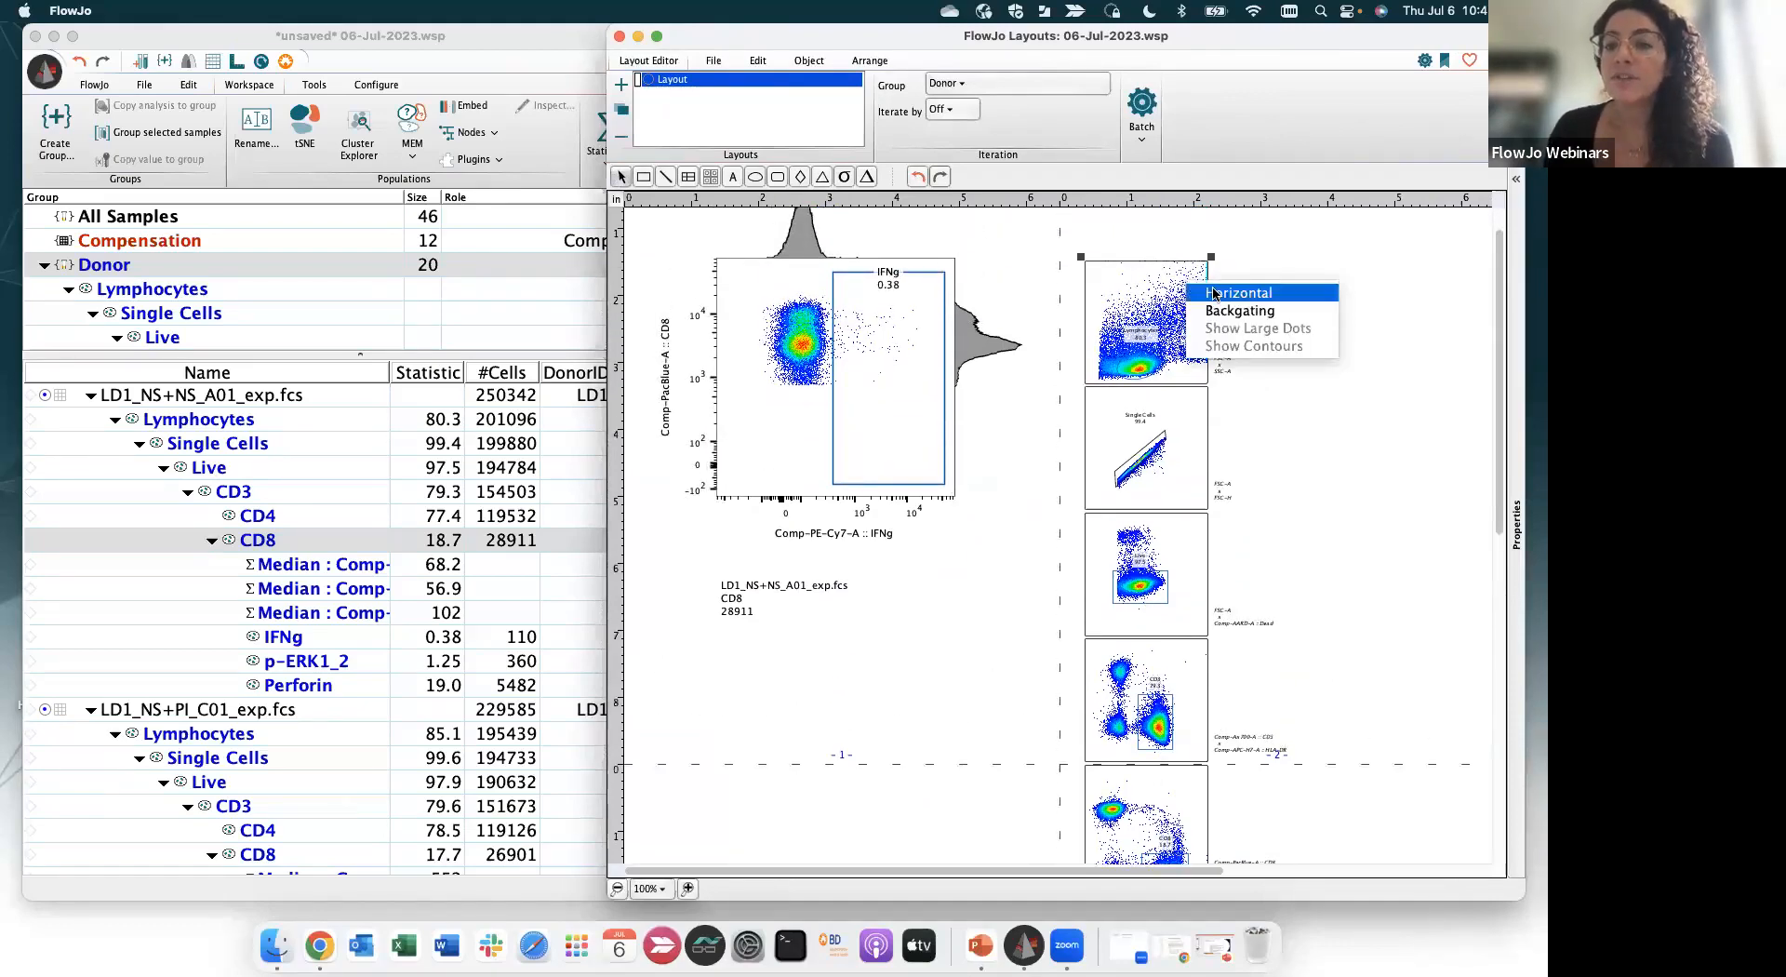
{"action": "left_click", "coordinate": [1212, 294]}
{"action": "left_click_drag", "start_coordinate": [1201, 293], "coordinate": [755, 654]}
{"action": "left_click", "coordinate": [1057, 577]}
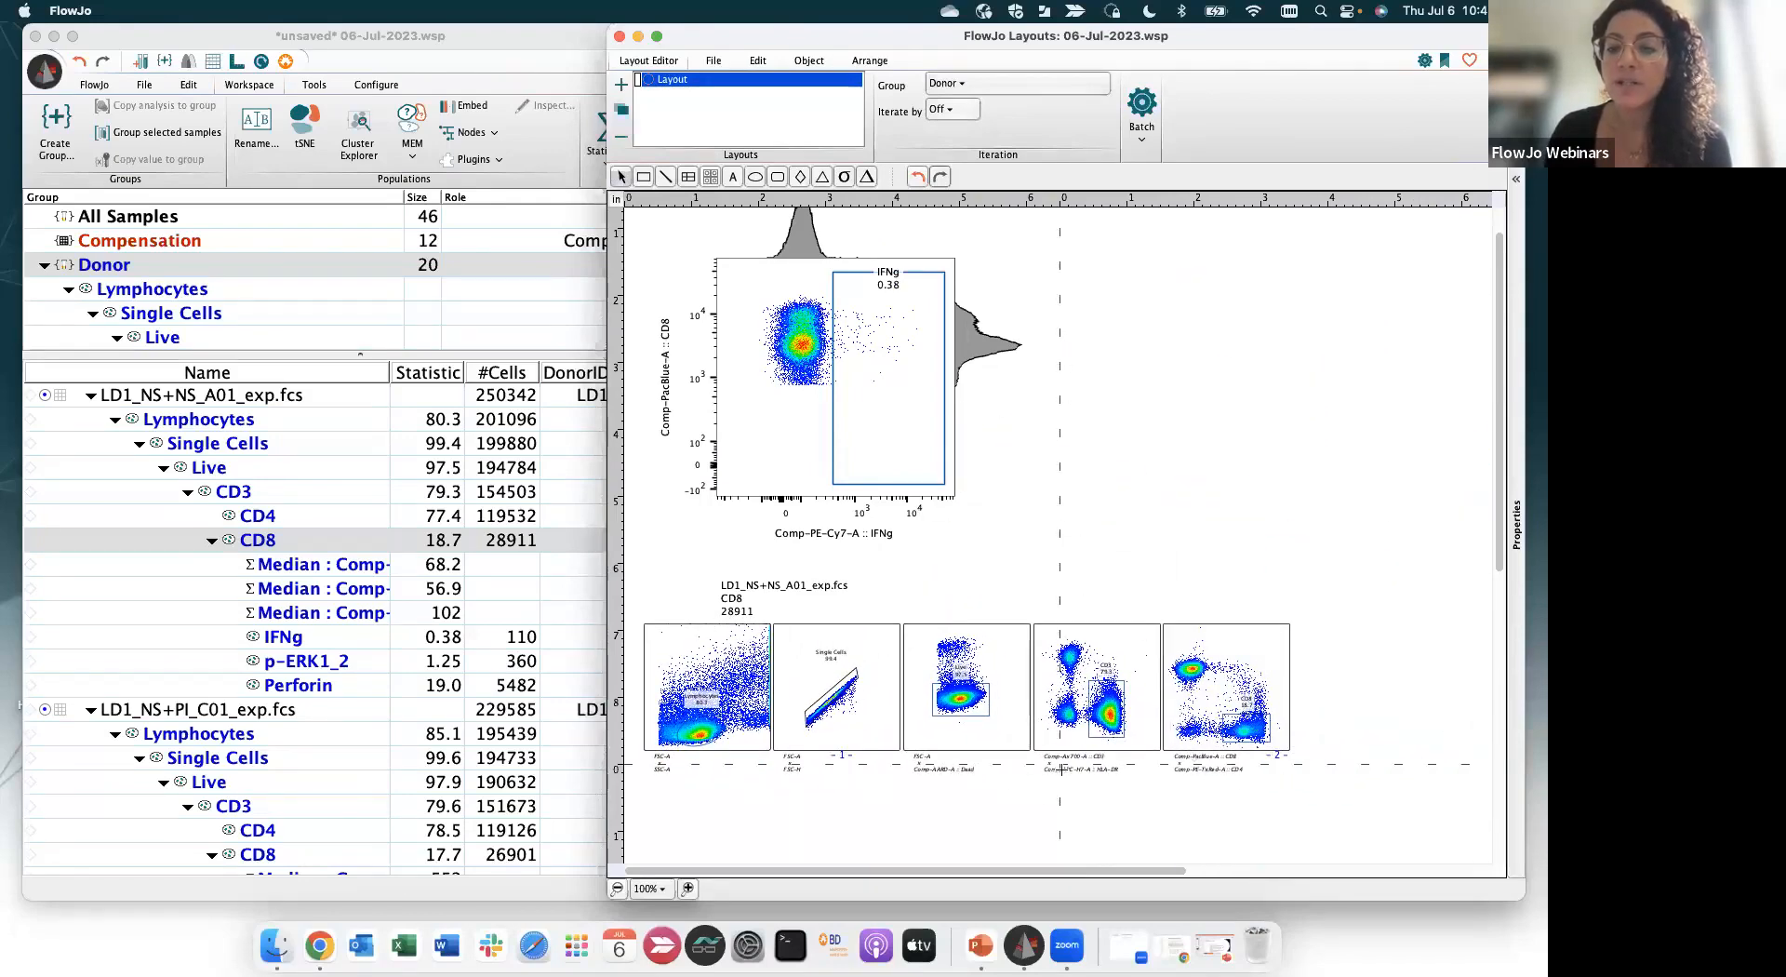
Extend the layout's page boundary past the ancestry row and enlarge the ancestry plots
{"action": "left_click_drag", "start_coordinate": [1064, 769], "coordinate": [1336, 823]}
{"action": "left_click", "coordinate": [1274, 750]}
{"action": "left_click_drag", "start_coordinate": [1293, 747], "coordinate": [1403, 786]}
{"action": "left_click", "coordinate": [1036, 517]}
{"action": "scroll", "coordinate": [949, 309], "scroll_direction": "up", "scroll_amount": 1}
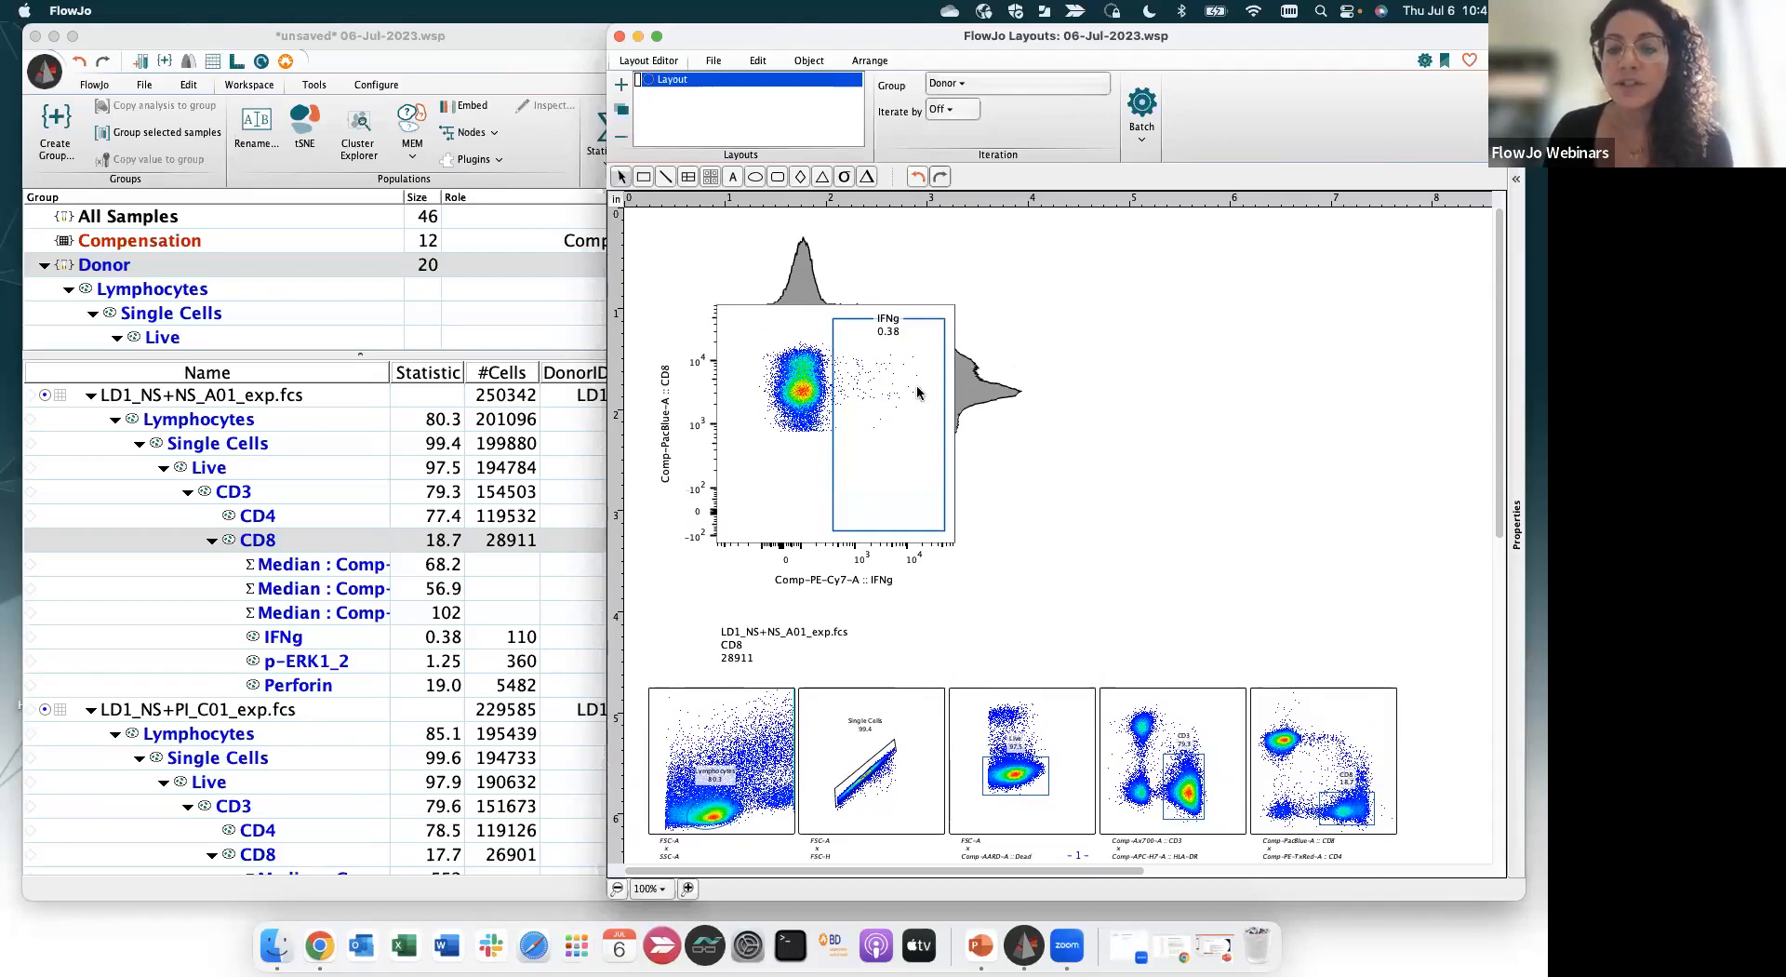
Duplicate the CD8 versus IFNg plot and delete the ancestry plots that come with the copy
{"action": "right_click", "coordinate": [798, 366]}
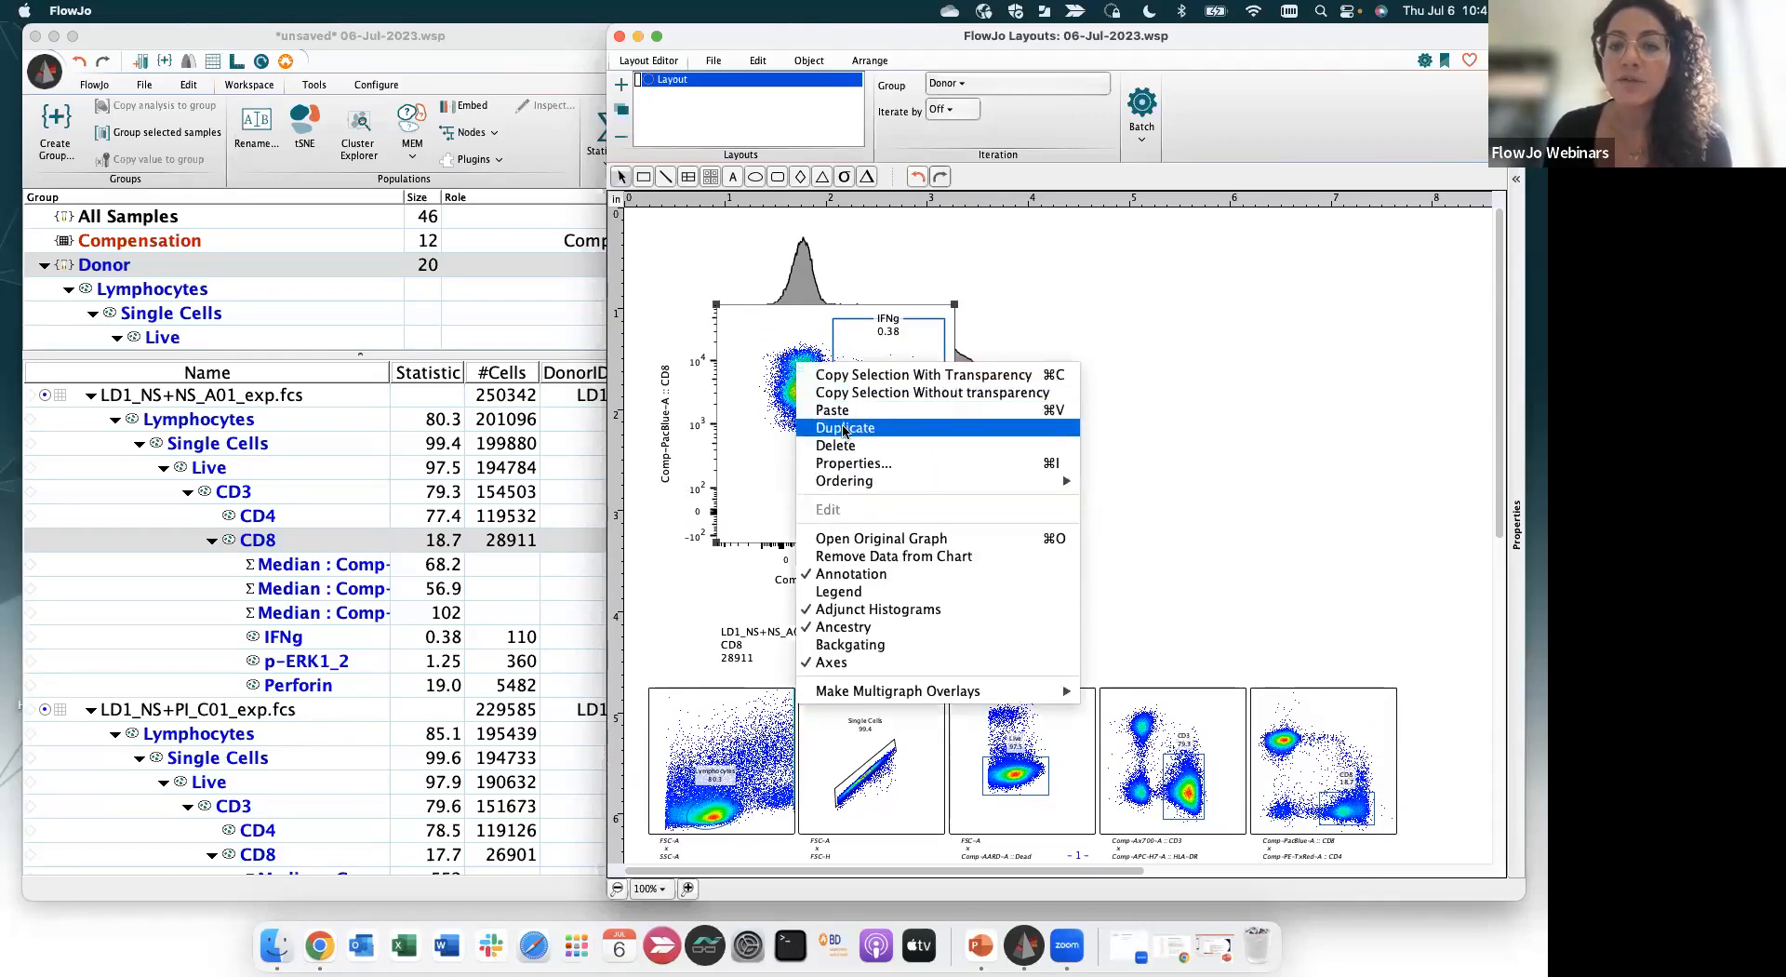
{"action": "left_click", "coordinate": [844, 429]}
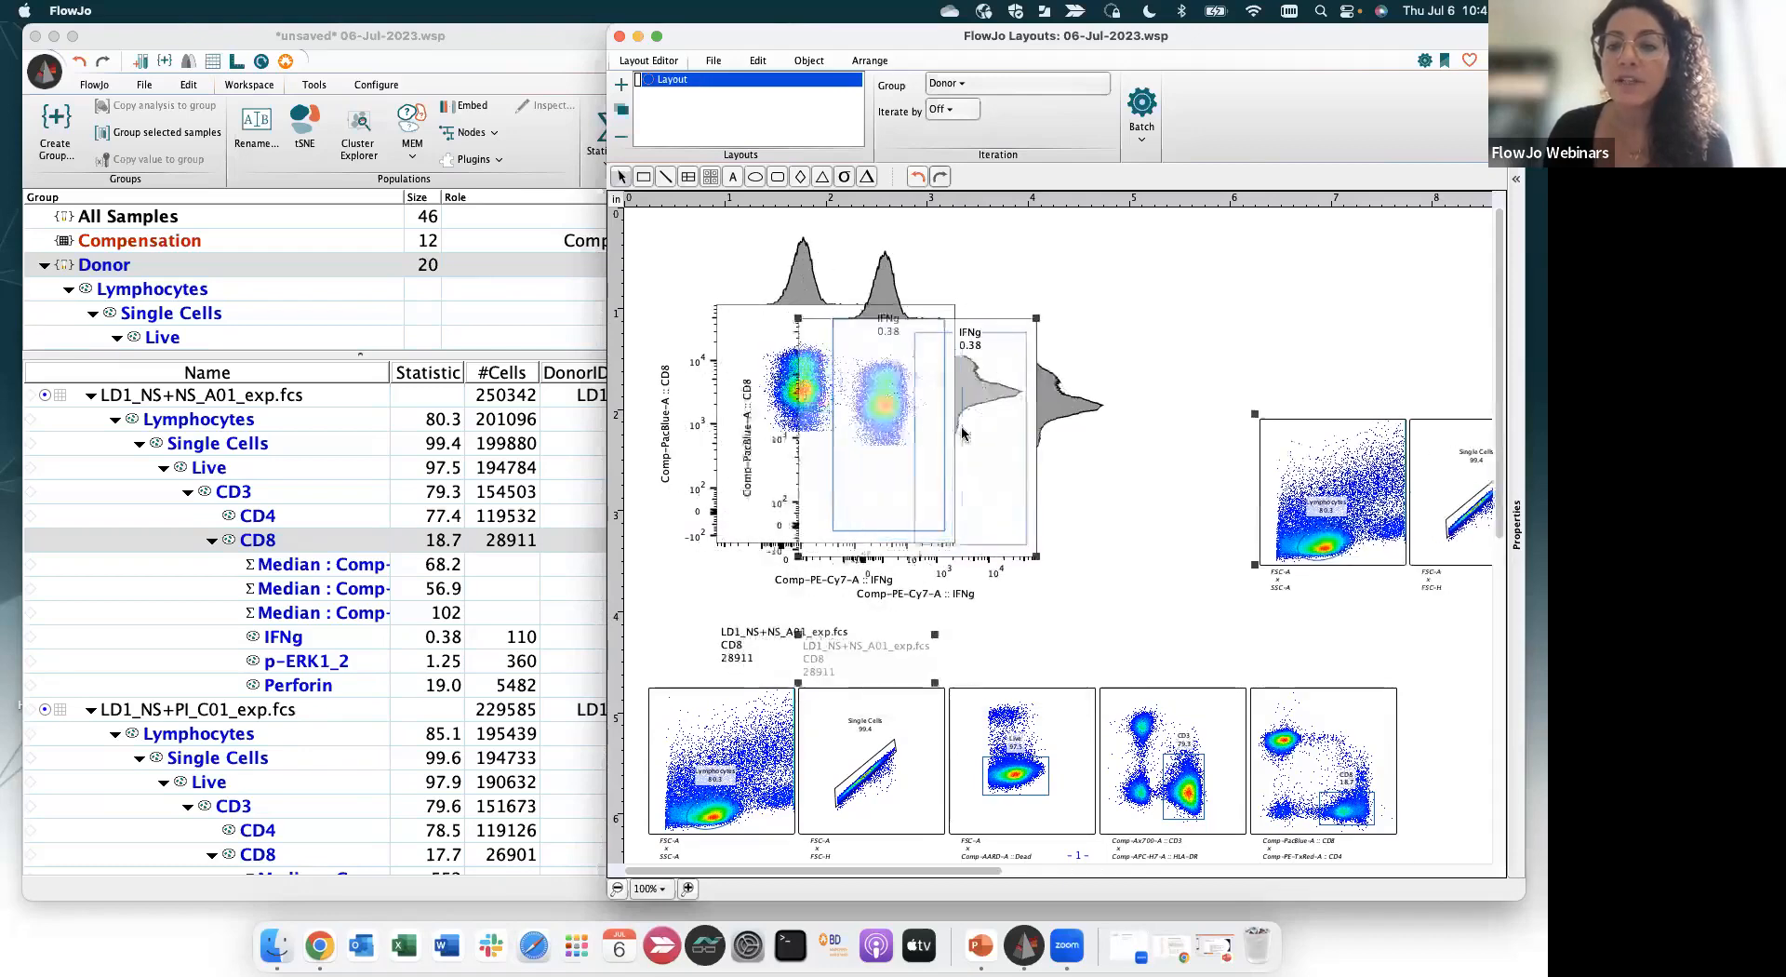
{"action": "left_click", "coordinate": [1354, 443]}
{"action": "key", "text": "Delete"}
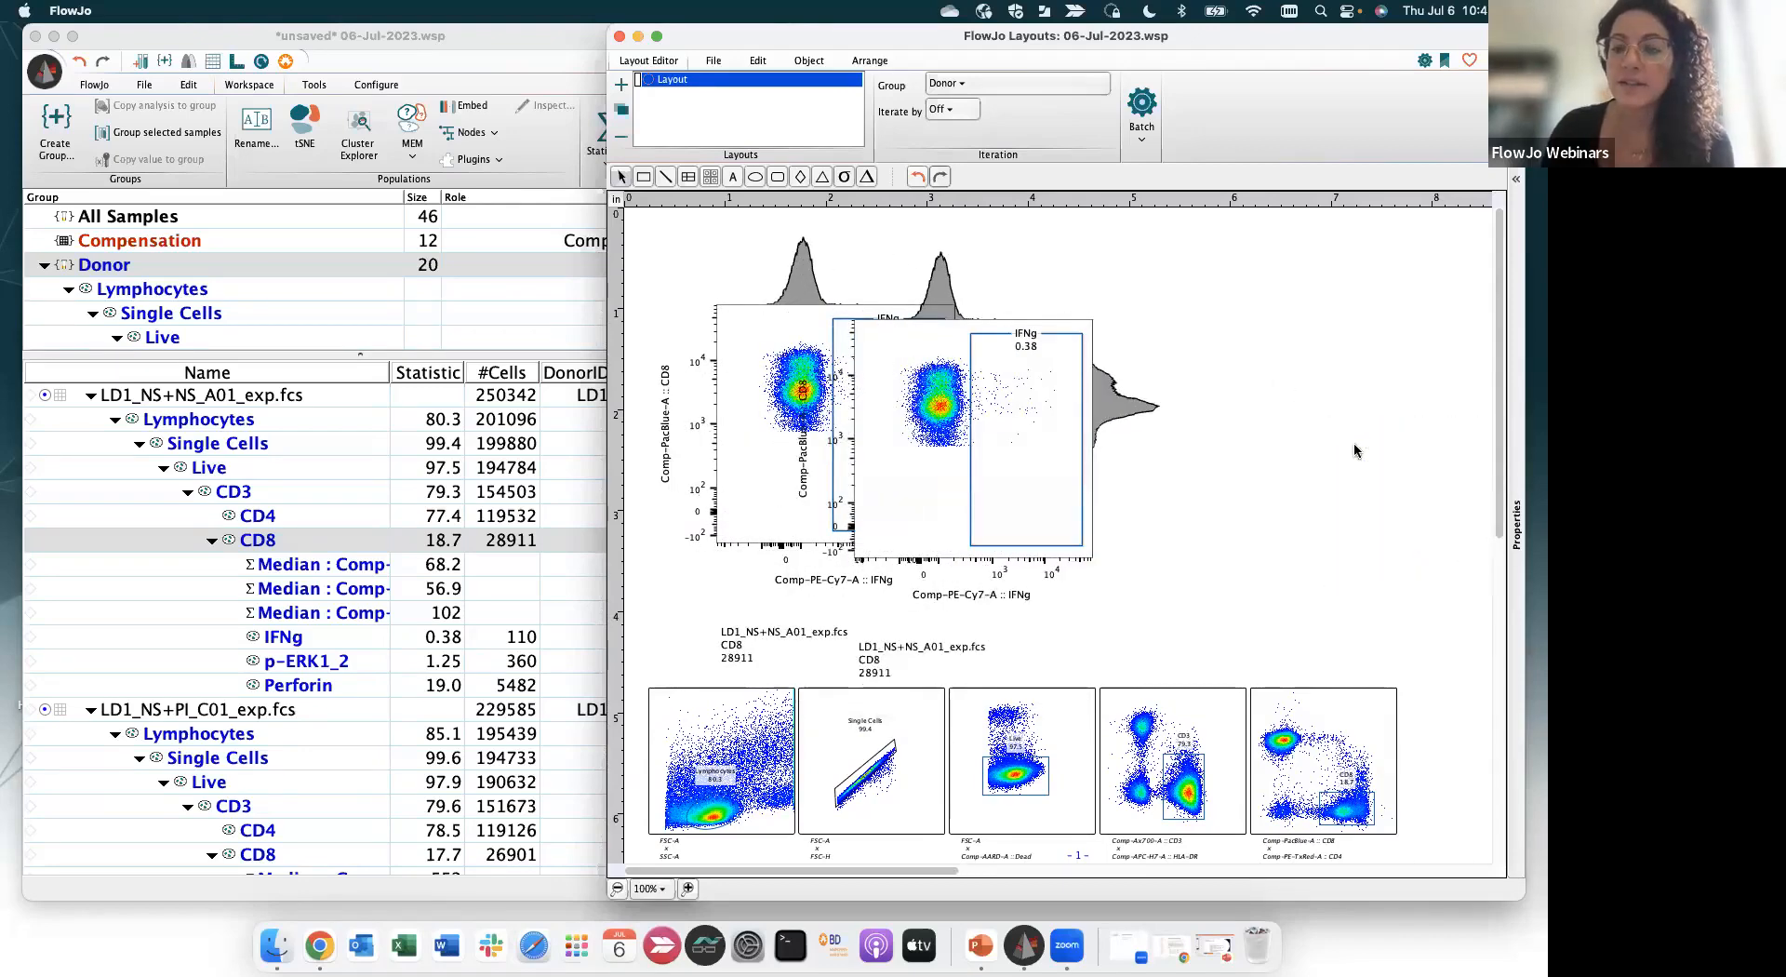
Place the duplicate to the right of the IFNg plot and set its x-axis to Comp-Ax488-A :: p-ERK1_2
{"action": "left_click_drag", "start_coordinate": [982, 446], "coordinate": [1240, 467]}
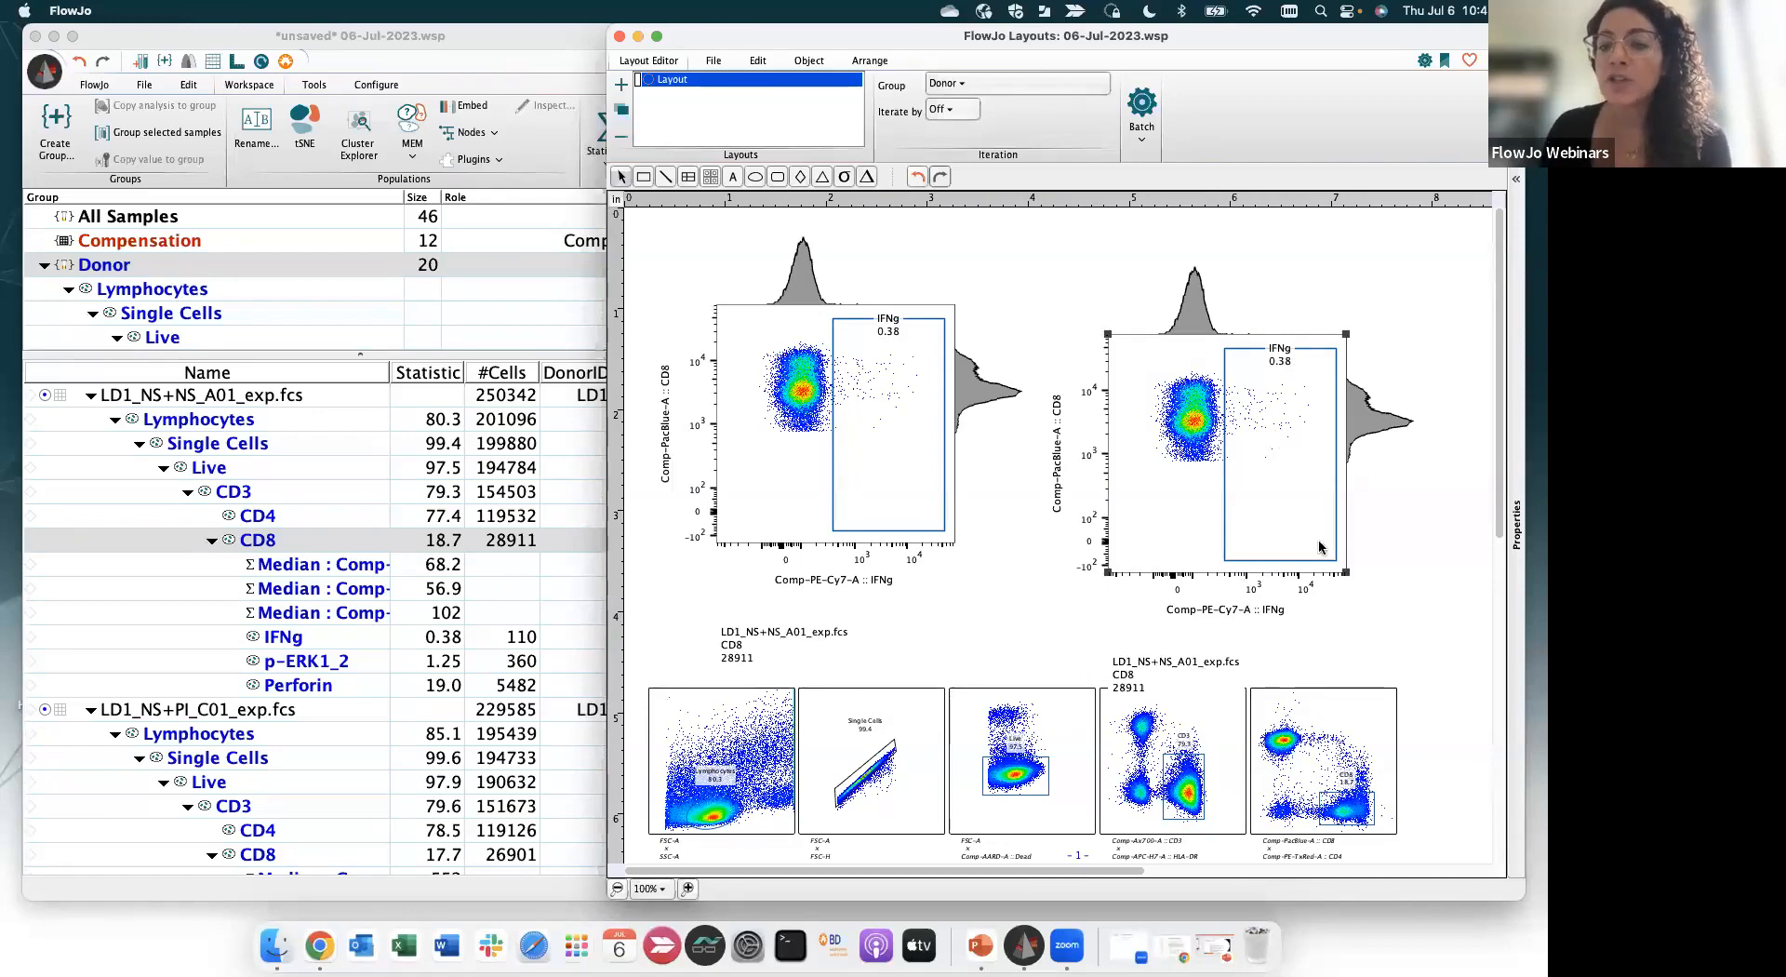
{"action": "left_click", "coordinate": [1247, 609]}
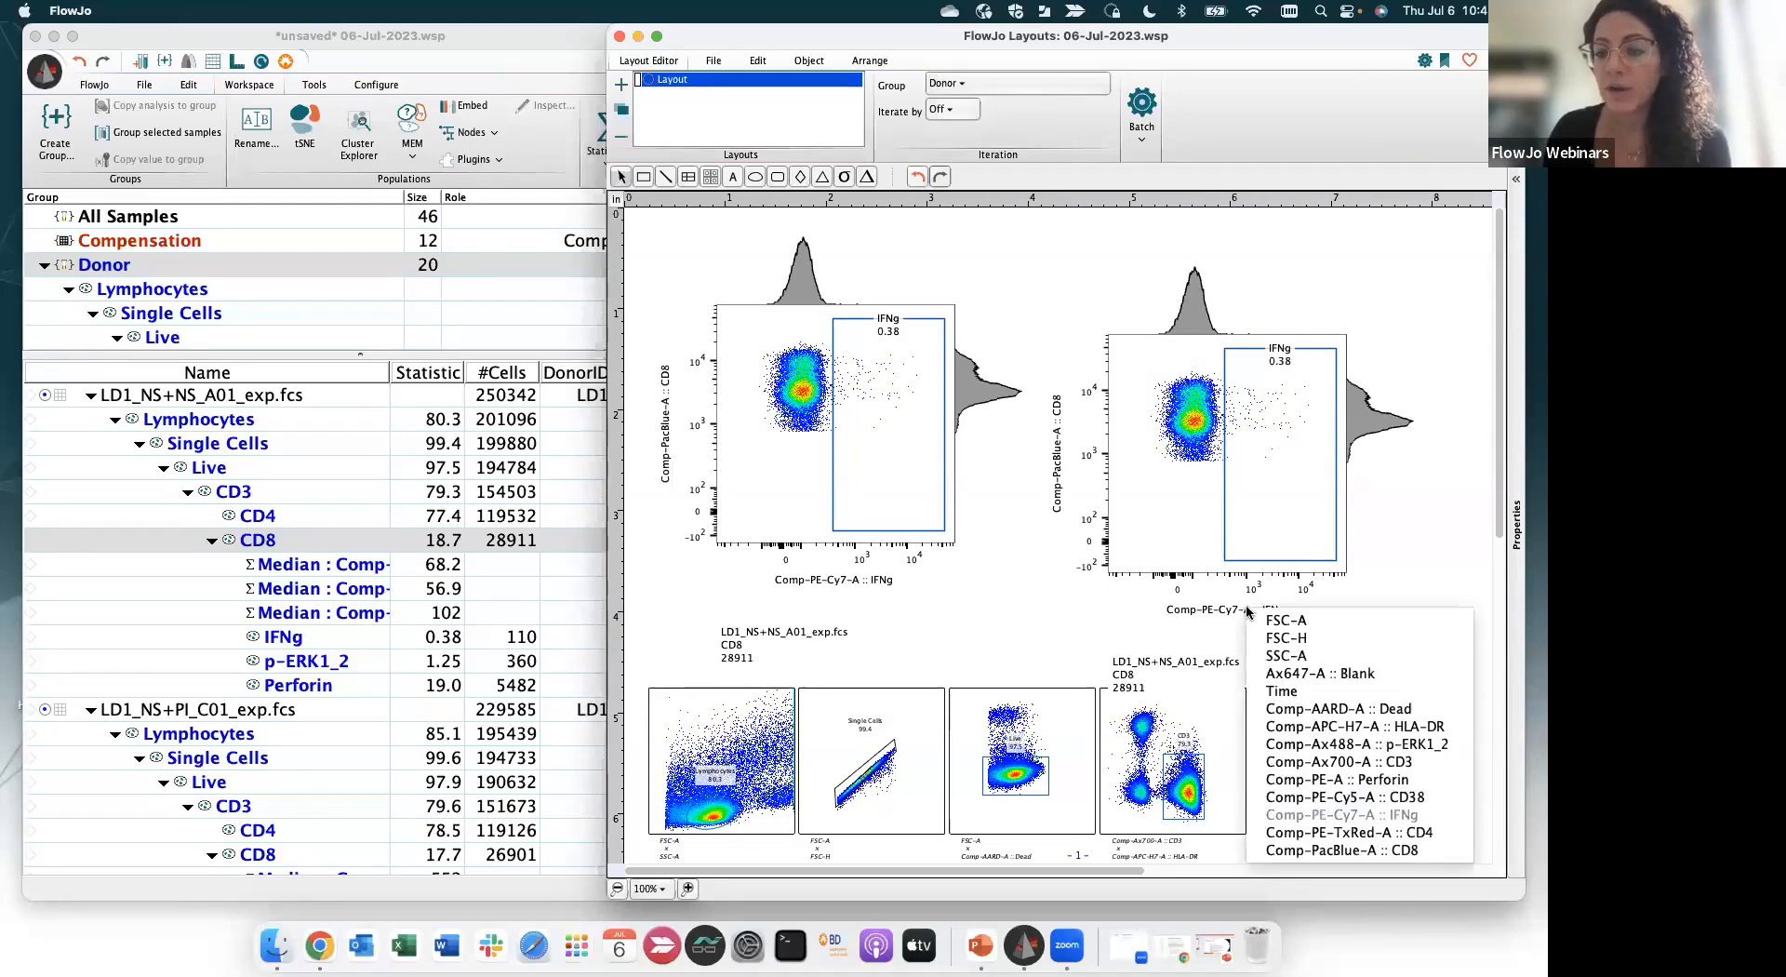
{"action": "left_click", "coordinate": [1343, 740]}
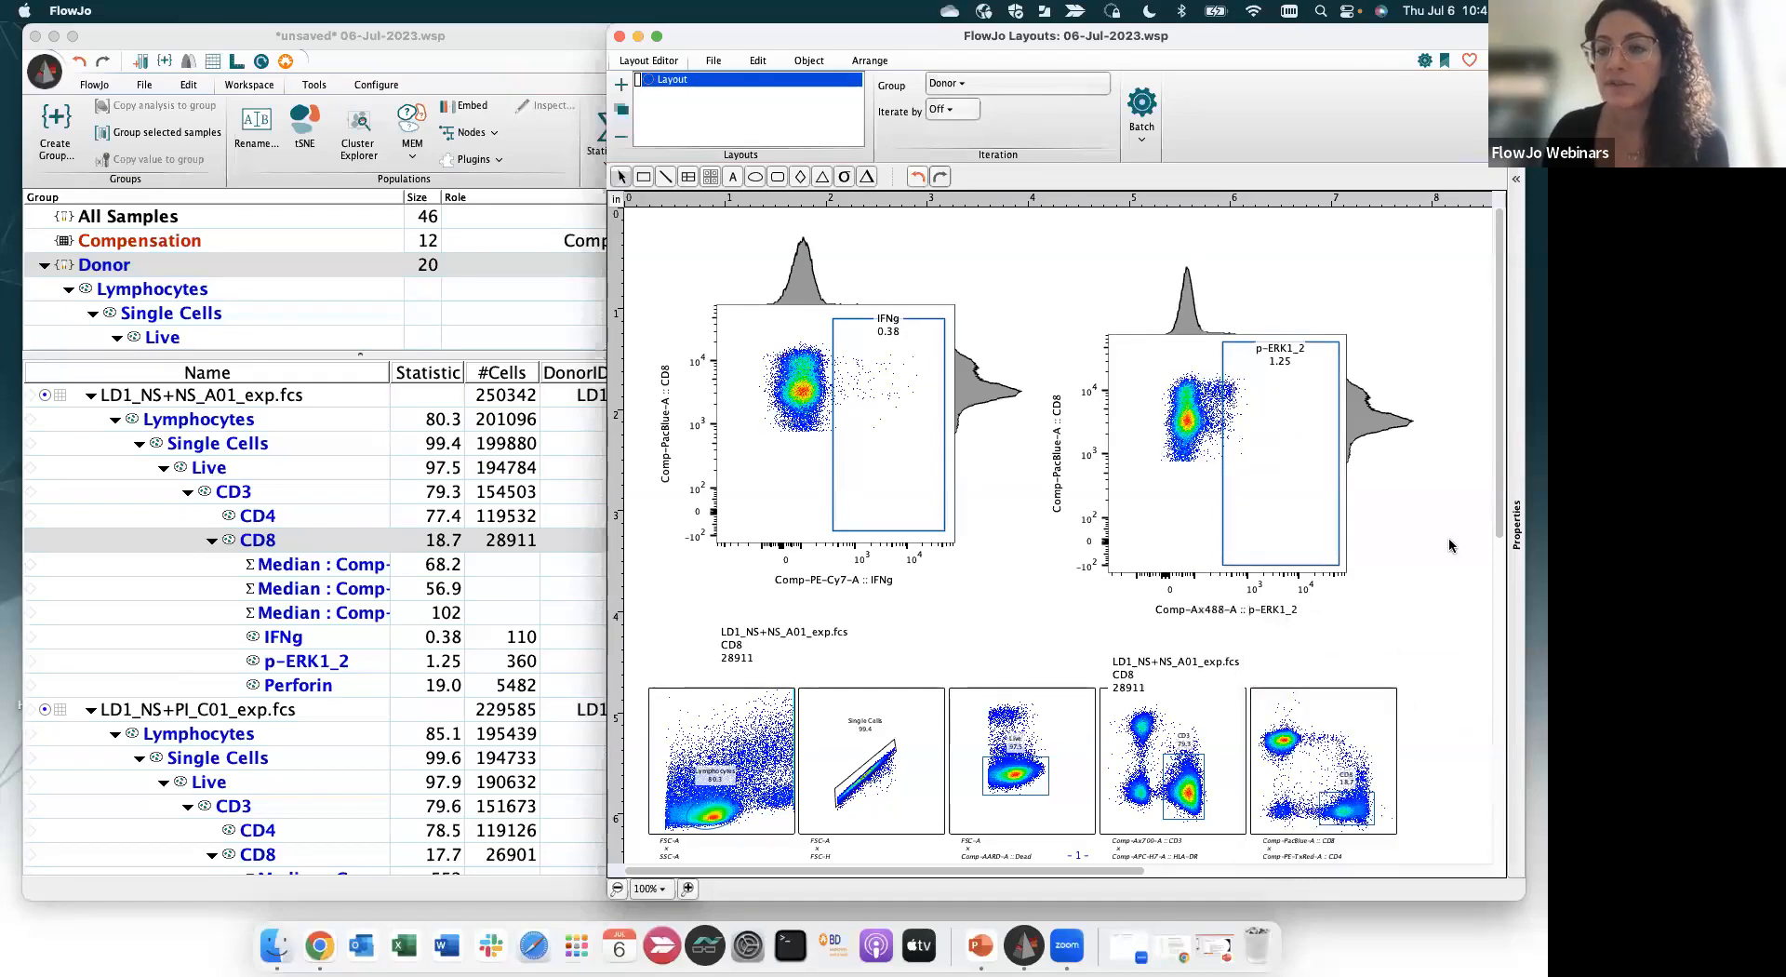
Duplicate the p-ERK1_2 plot, place the copy to its right and set its x-axis to Comp-PE-A :: Perforin
{"action": "scroll", "coordinate": [971, 486], "scroll_direction": "right", "scroll_amount": 5}
{"action": "right_click", "coordinate": [972, 487]}
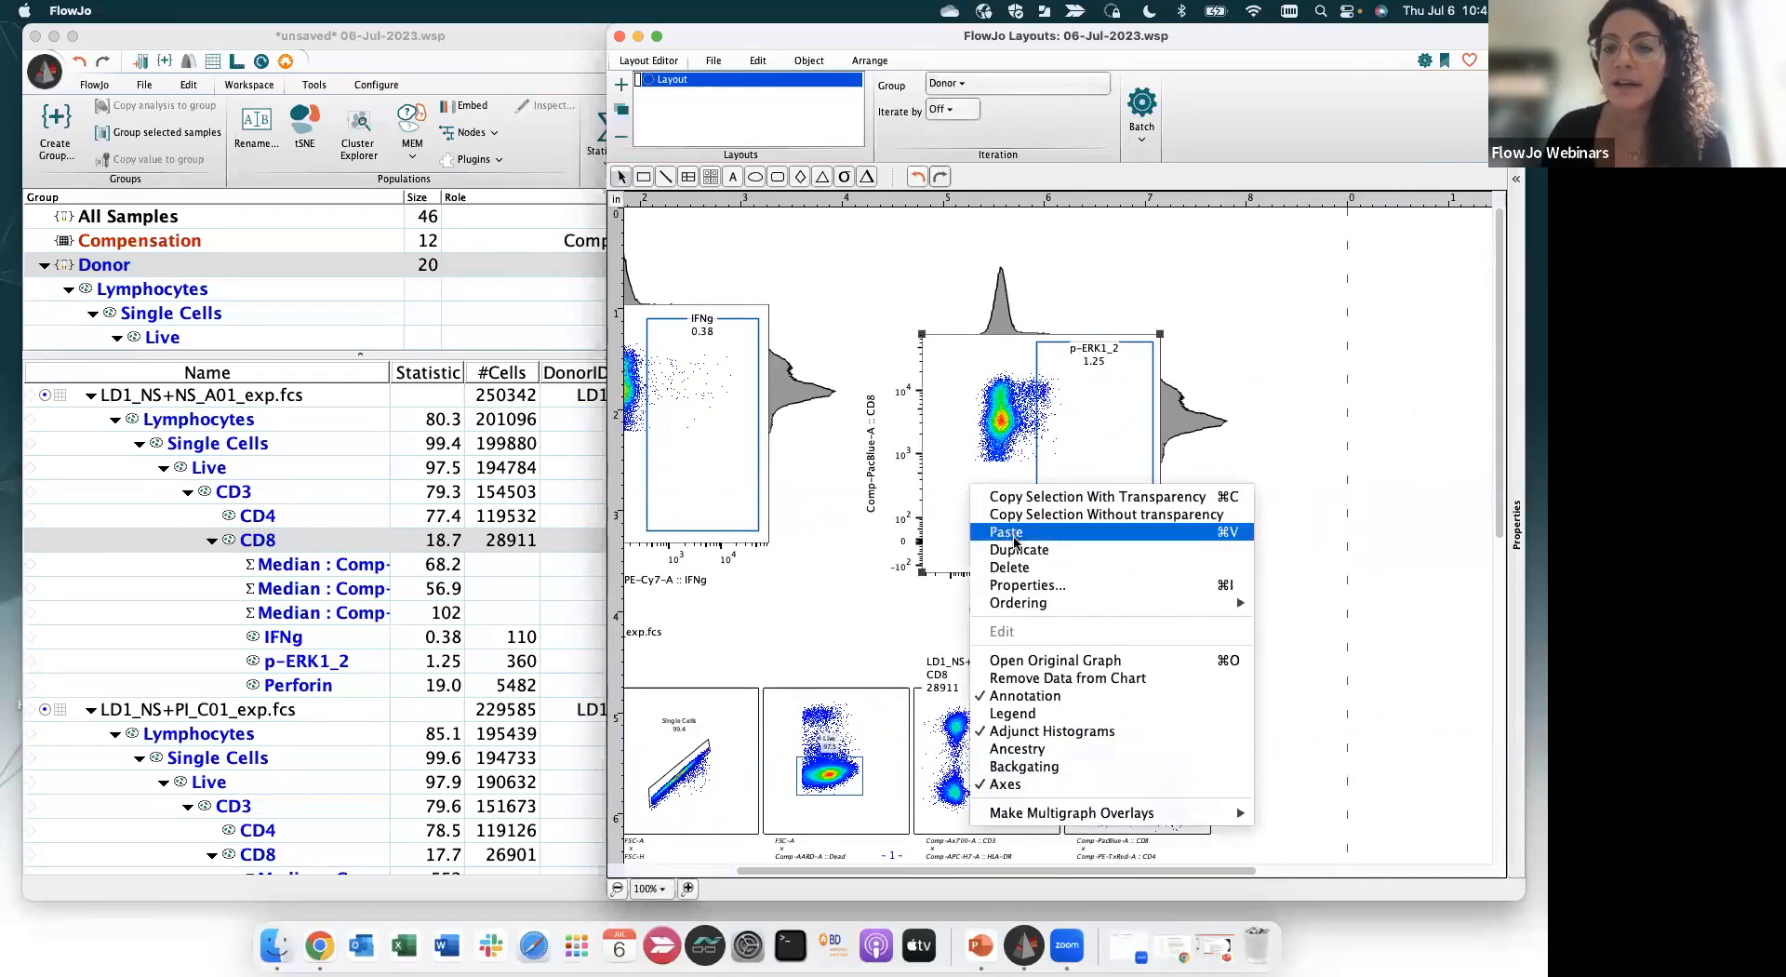
{"action": "left_click", "coordinate": [1019, 550]}
{"action": "left_click_drag", "start_coordinate": [1019, 510], "coordinate": [1331, 507]}
{"action": "scroll", "coordinate": [1315, 502], "scroll_direction": "right", "scroll_amount": 5}
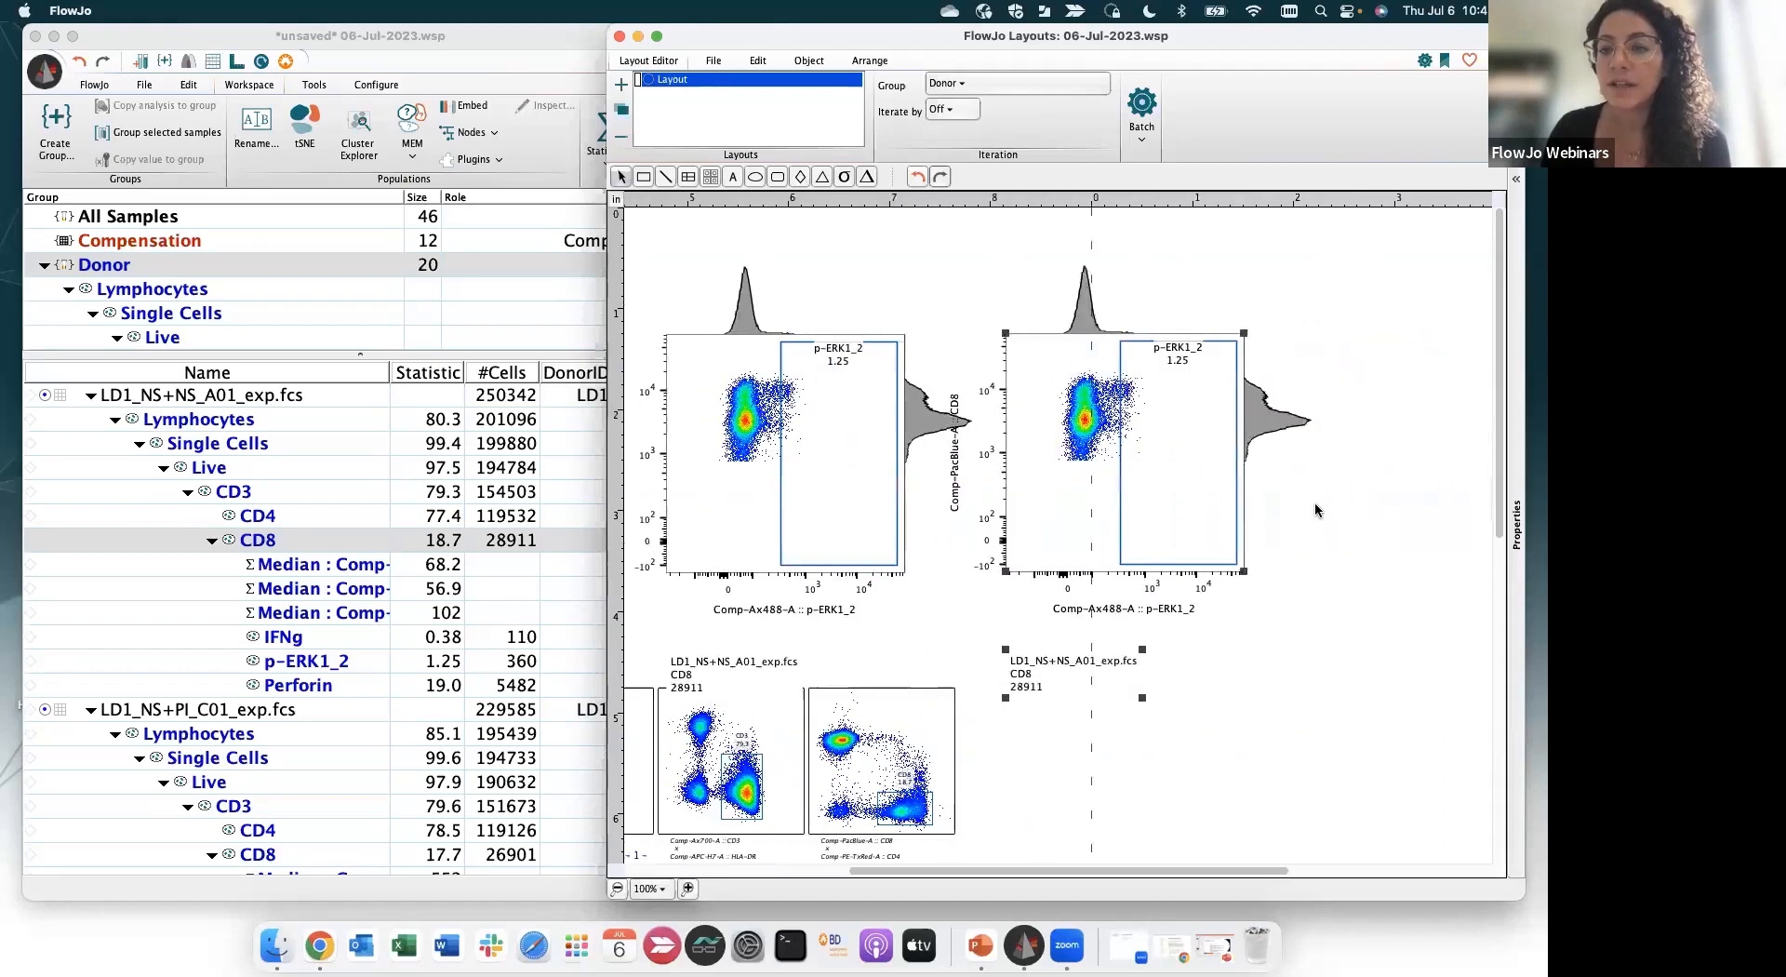
{"action": "left_click_drag", "start_coordinate": [1070, 538], "coordinate": [1087, 540]}
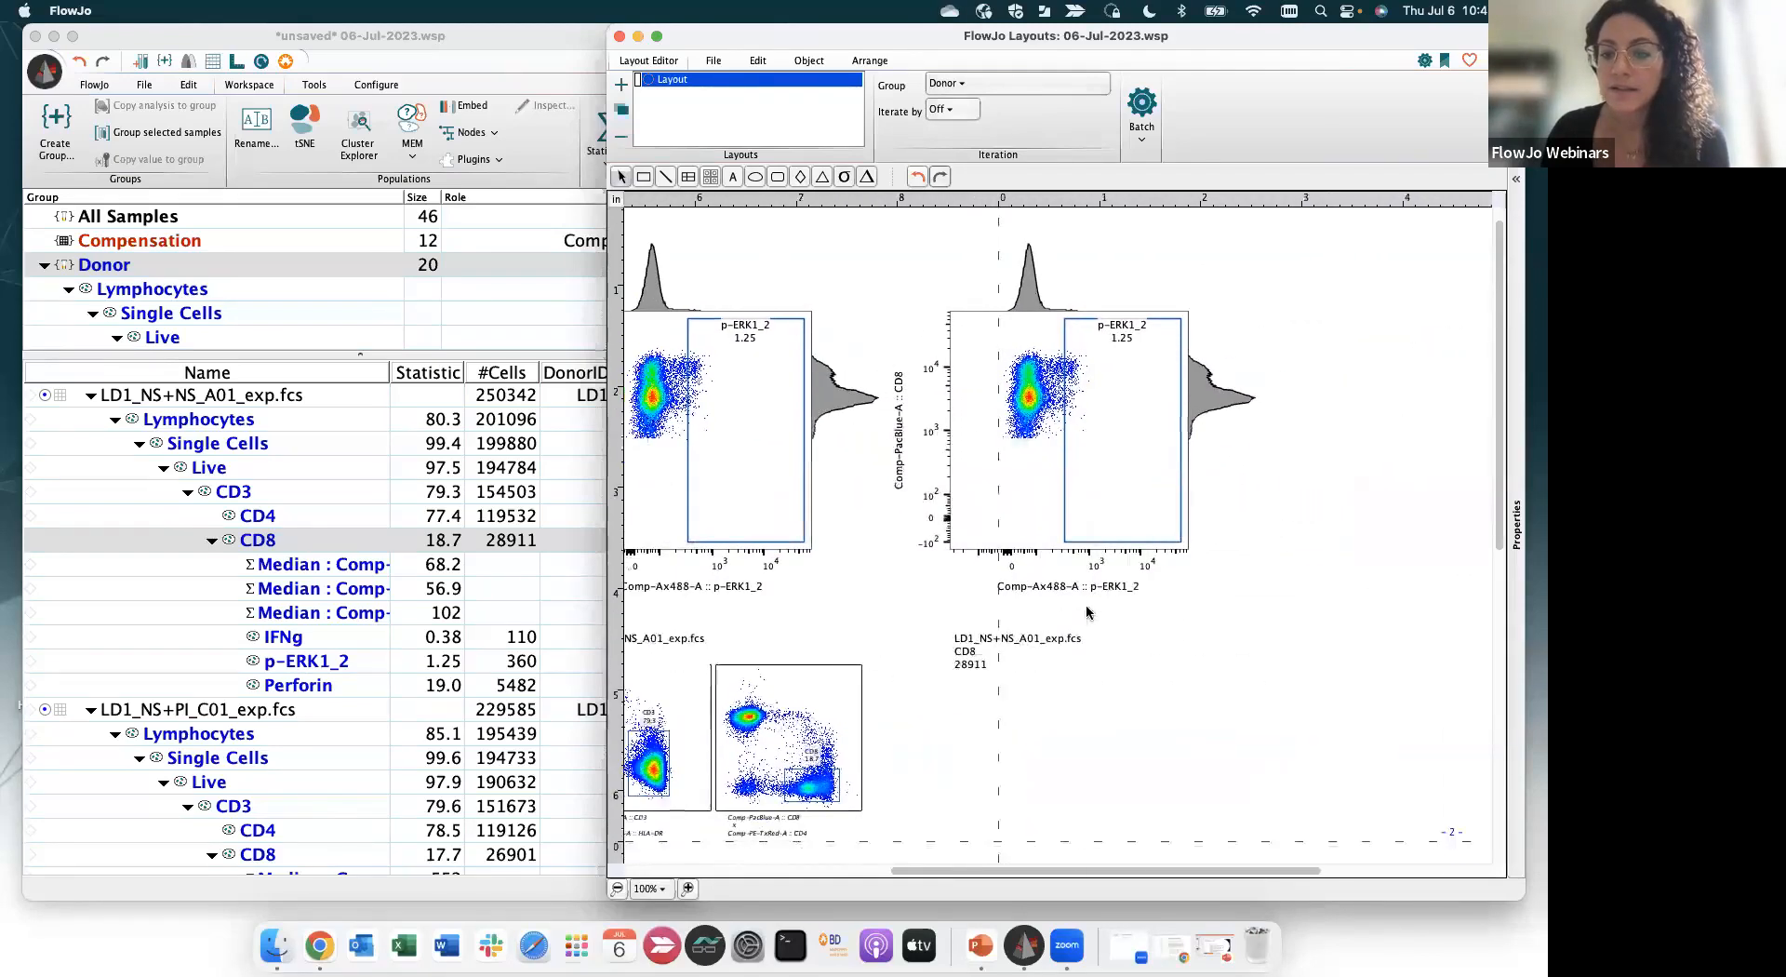
{"action": "left_click", "coordinate": [1087, 589]}
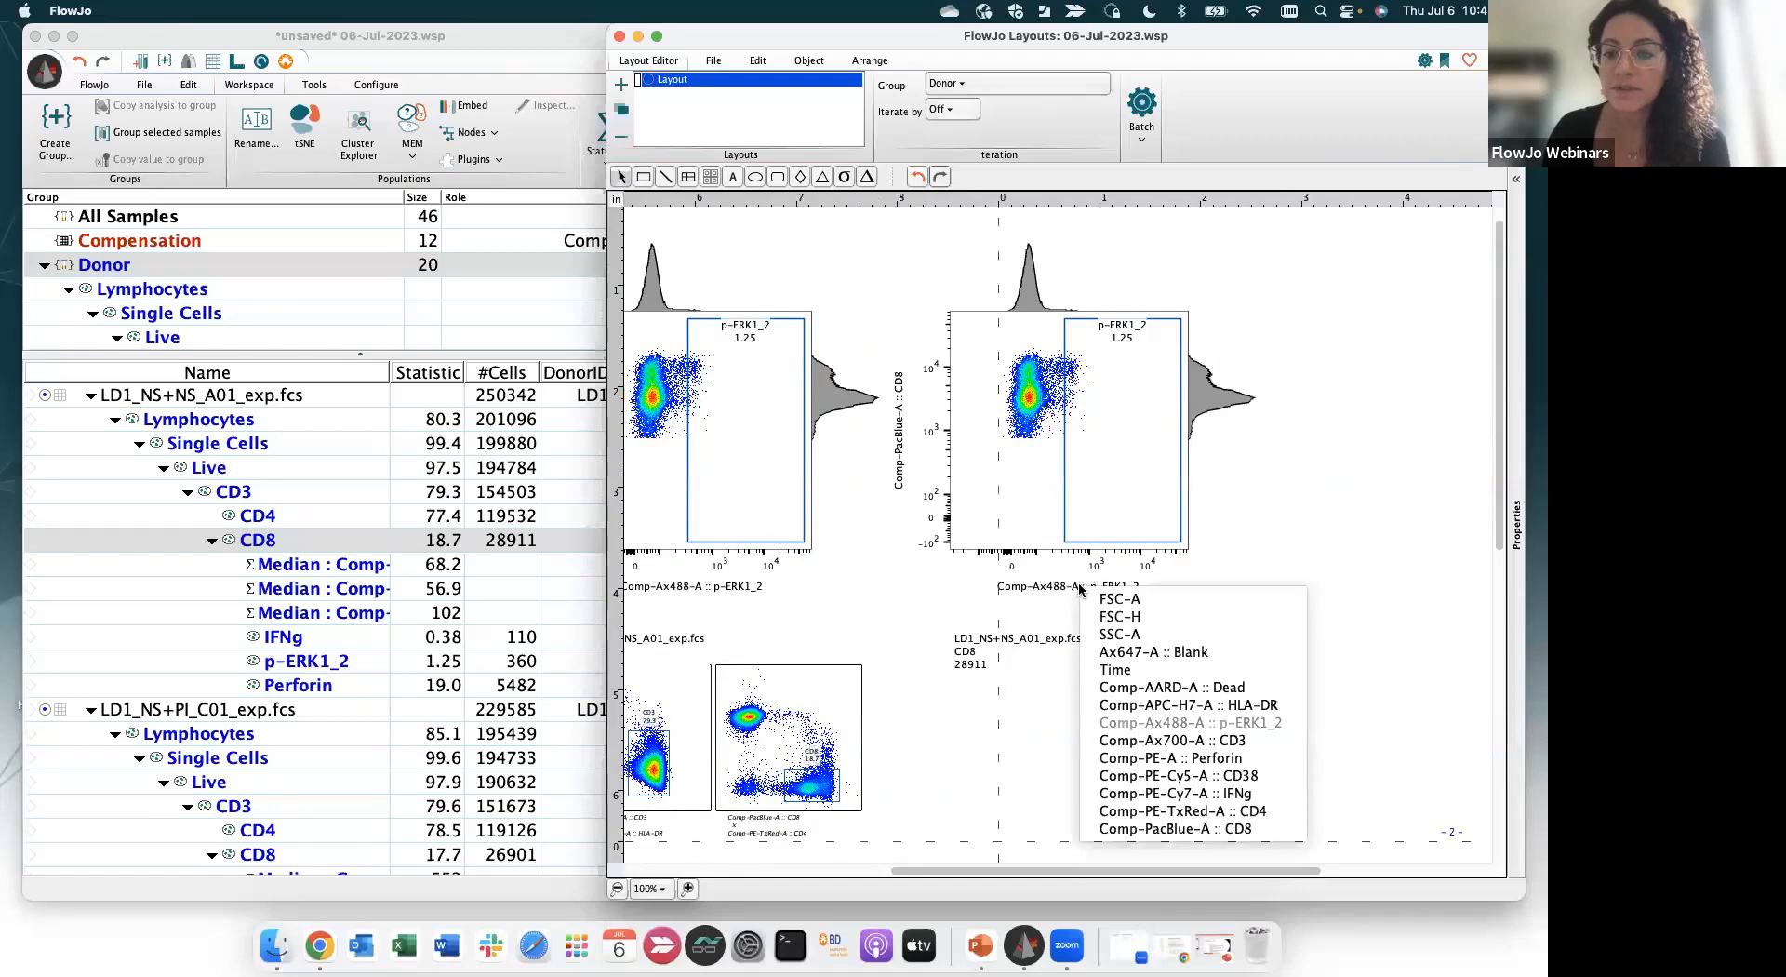
{"action": "left_click", "coordinate": [1184, 757]}
Widen the Layout Editor over the workspace and scale the layout to the page
{"action": "scroll", "coordinate": [1220, 567], "scroll_direction": "left", "scroll_amount": 10}
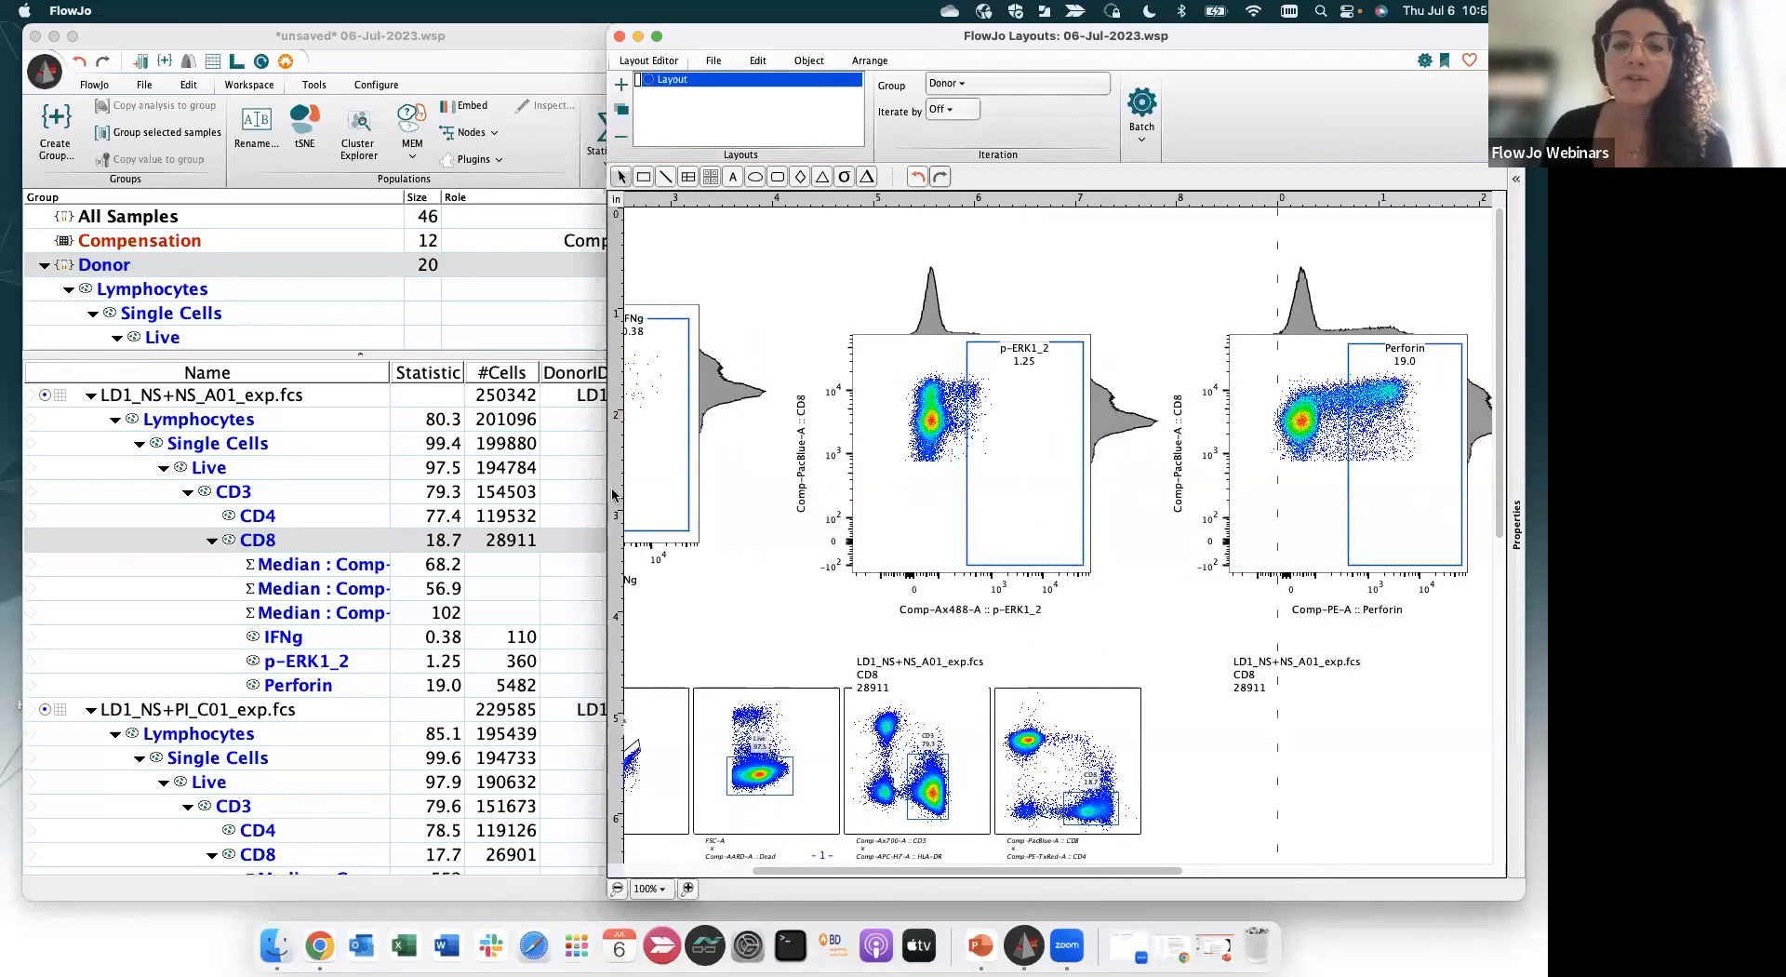
{"action": "left_click_drag", "start_coordinate": [606, 490], "coordinate": [311, 491]}
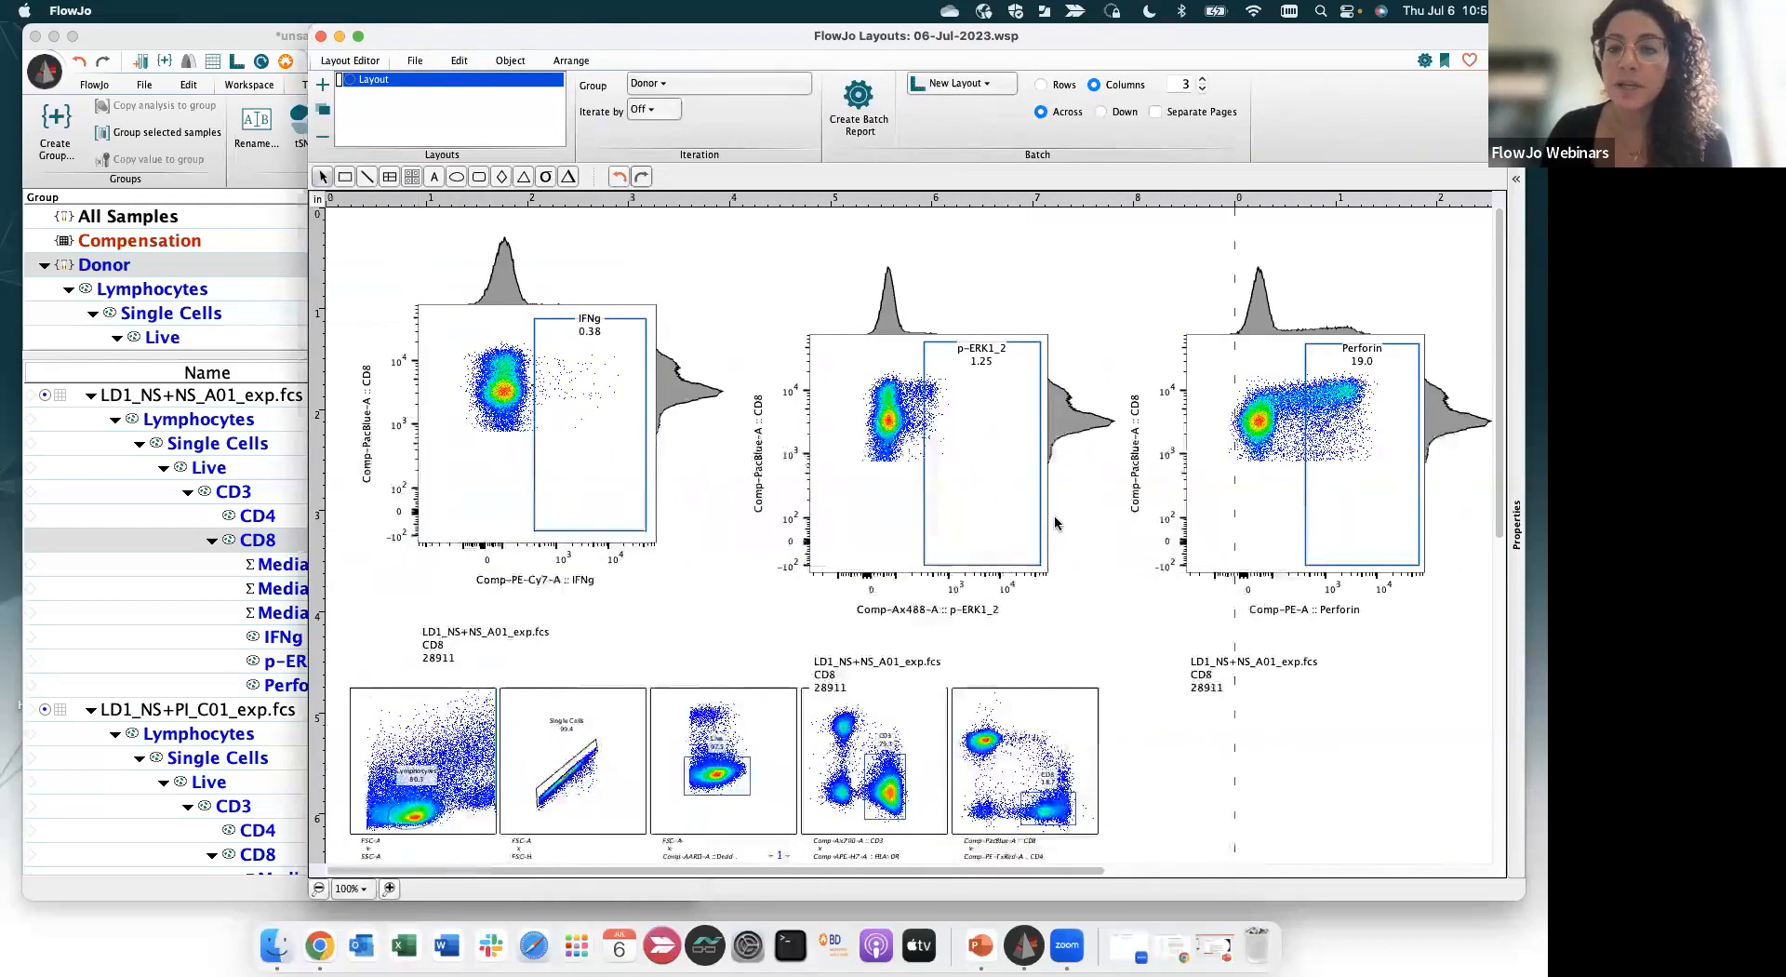
{"action": "scroll", "coordinate": [1241, 572], "scroll_direction": "down", "scroll_amount": 5}
{"action": "scroll", "coordinate": [1242, 572], "scroll_direction": "right", "scroll_amount": 5}
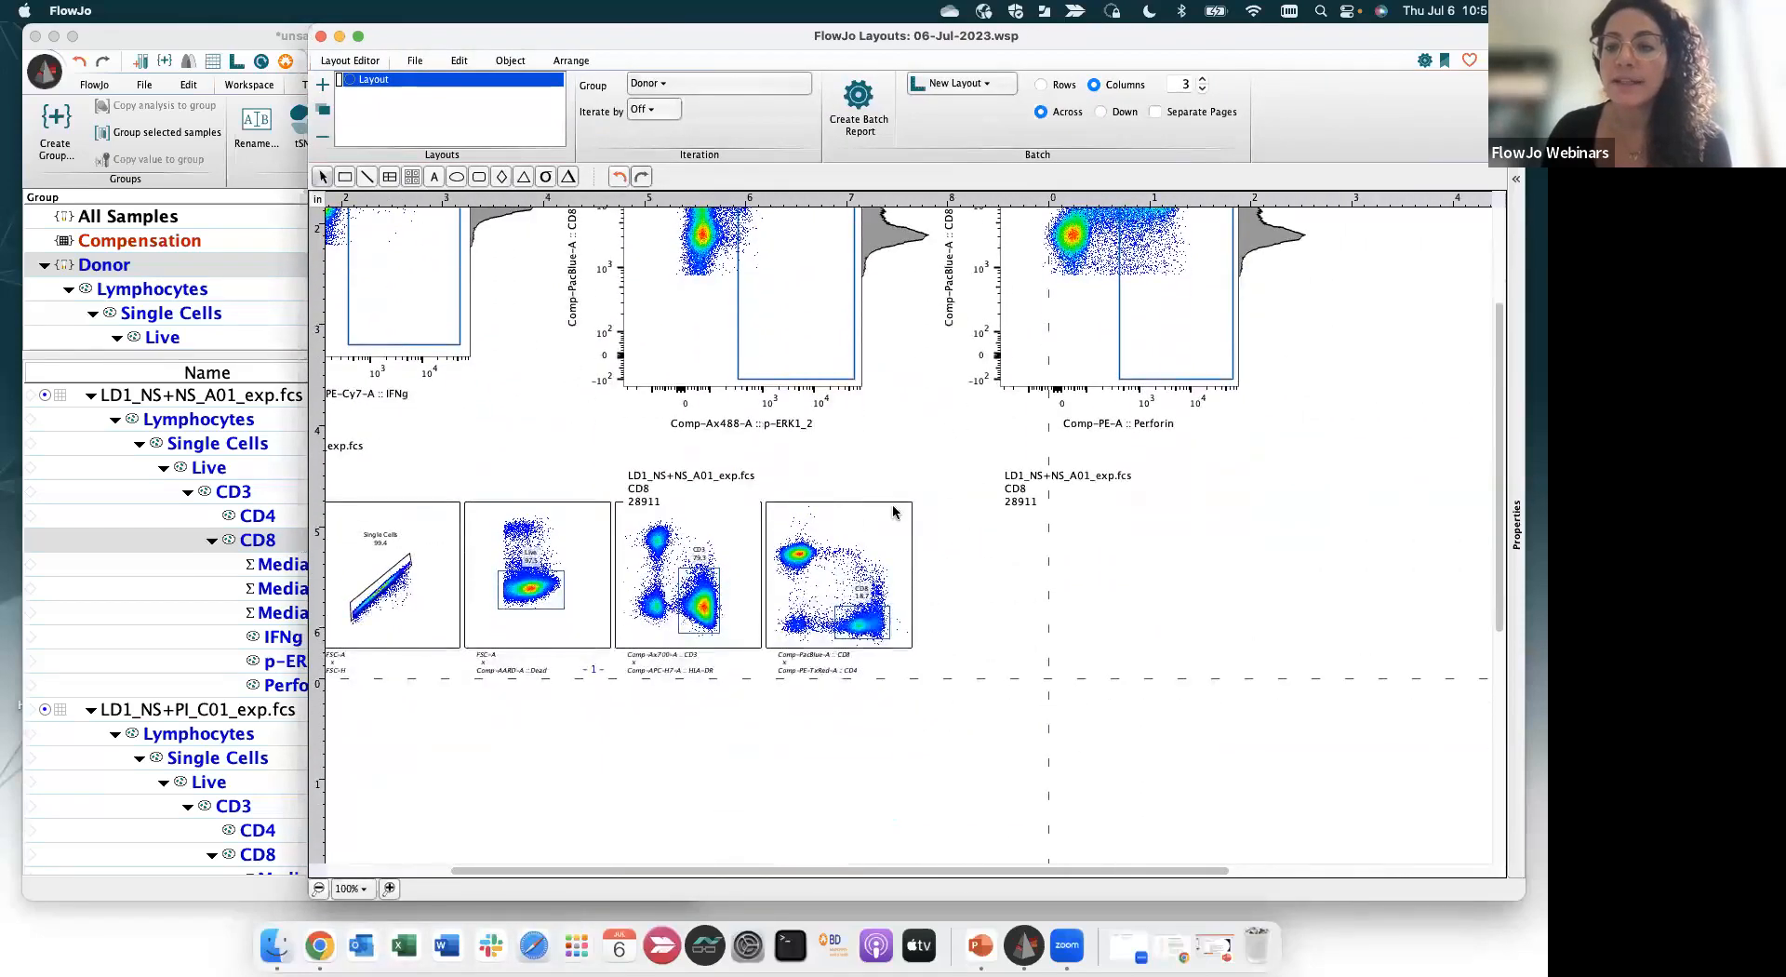
{"action": "right_click", "coordinate": [1250, 581]}
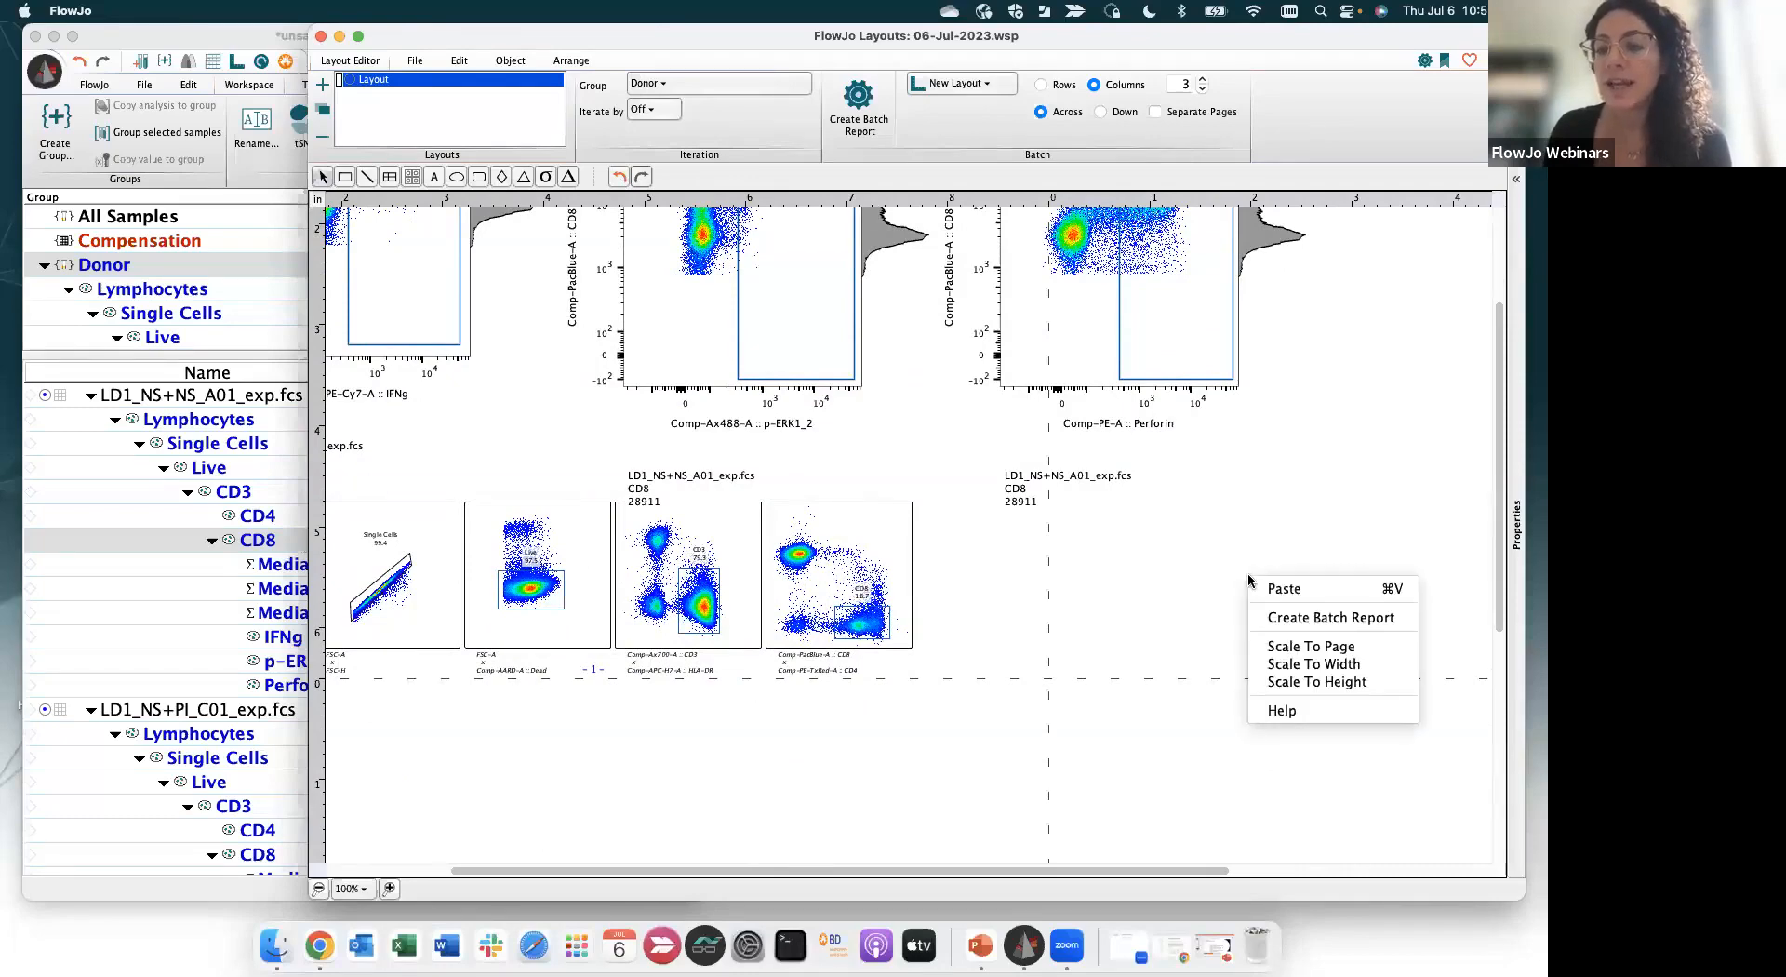
{"action": "left_click", "coordinate": [1308, 649]}
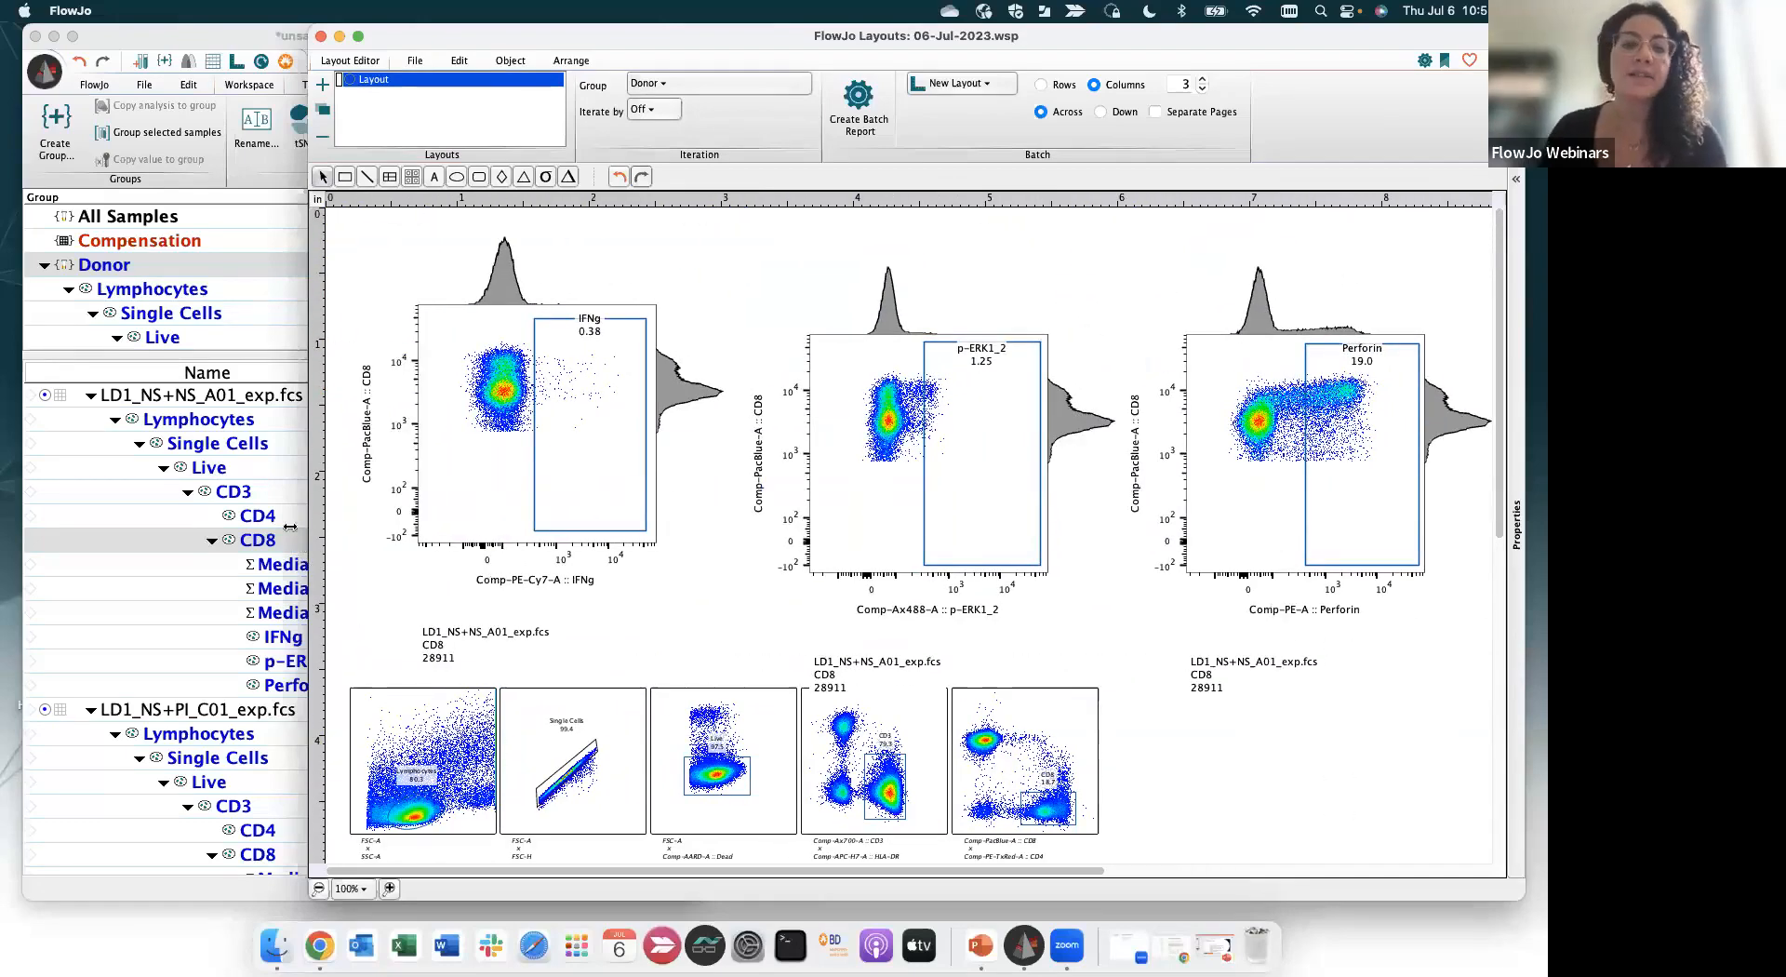
{"action": "left_click_drag", "start_coordinate": [285, 518], "coordinate": [158, 518]}
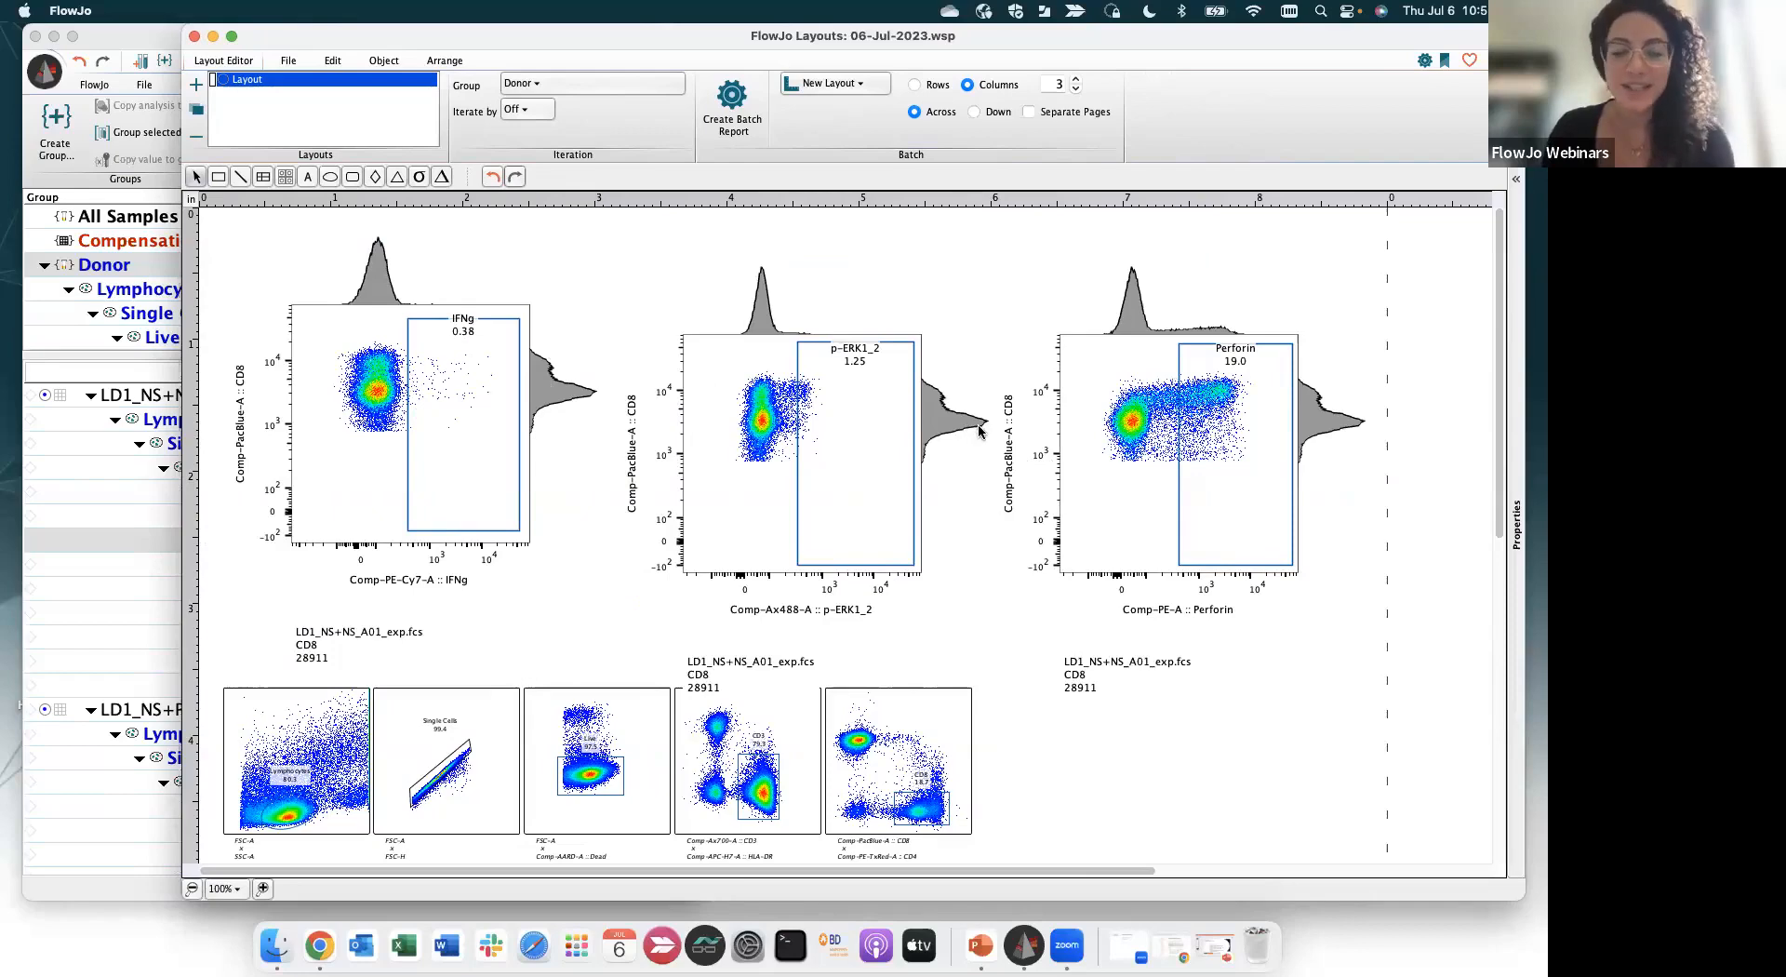
Align the IFNg, p-ERK1_2 and Perforin plots by their top edges and space them evenly horizontally
{"action": "left_click", "coordinate": [1095, 437]}
{"action": "left_click", "coordinate": [818, 421], "text": "shift"}
{"action": "left_click", "coordinate": [459, 406], "text": "shift"}
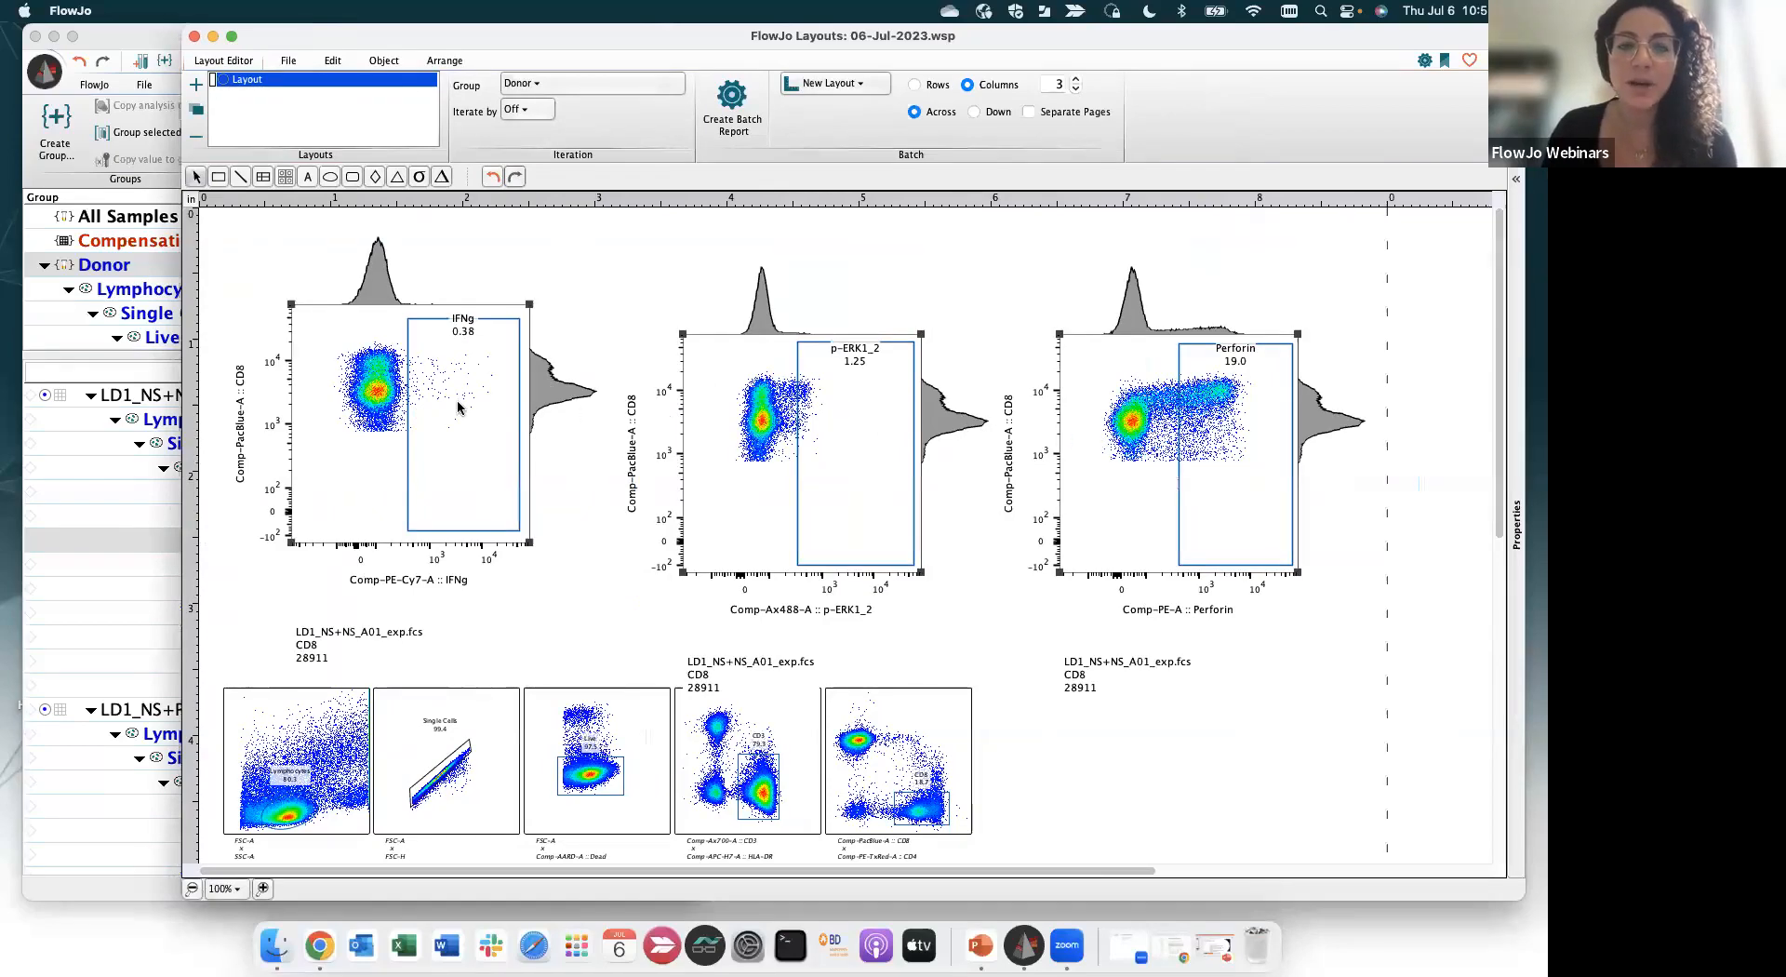
{"action": "left_click", "coordinate": [445, 60]}
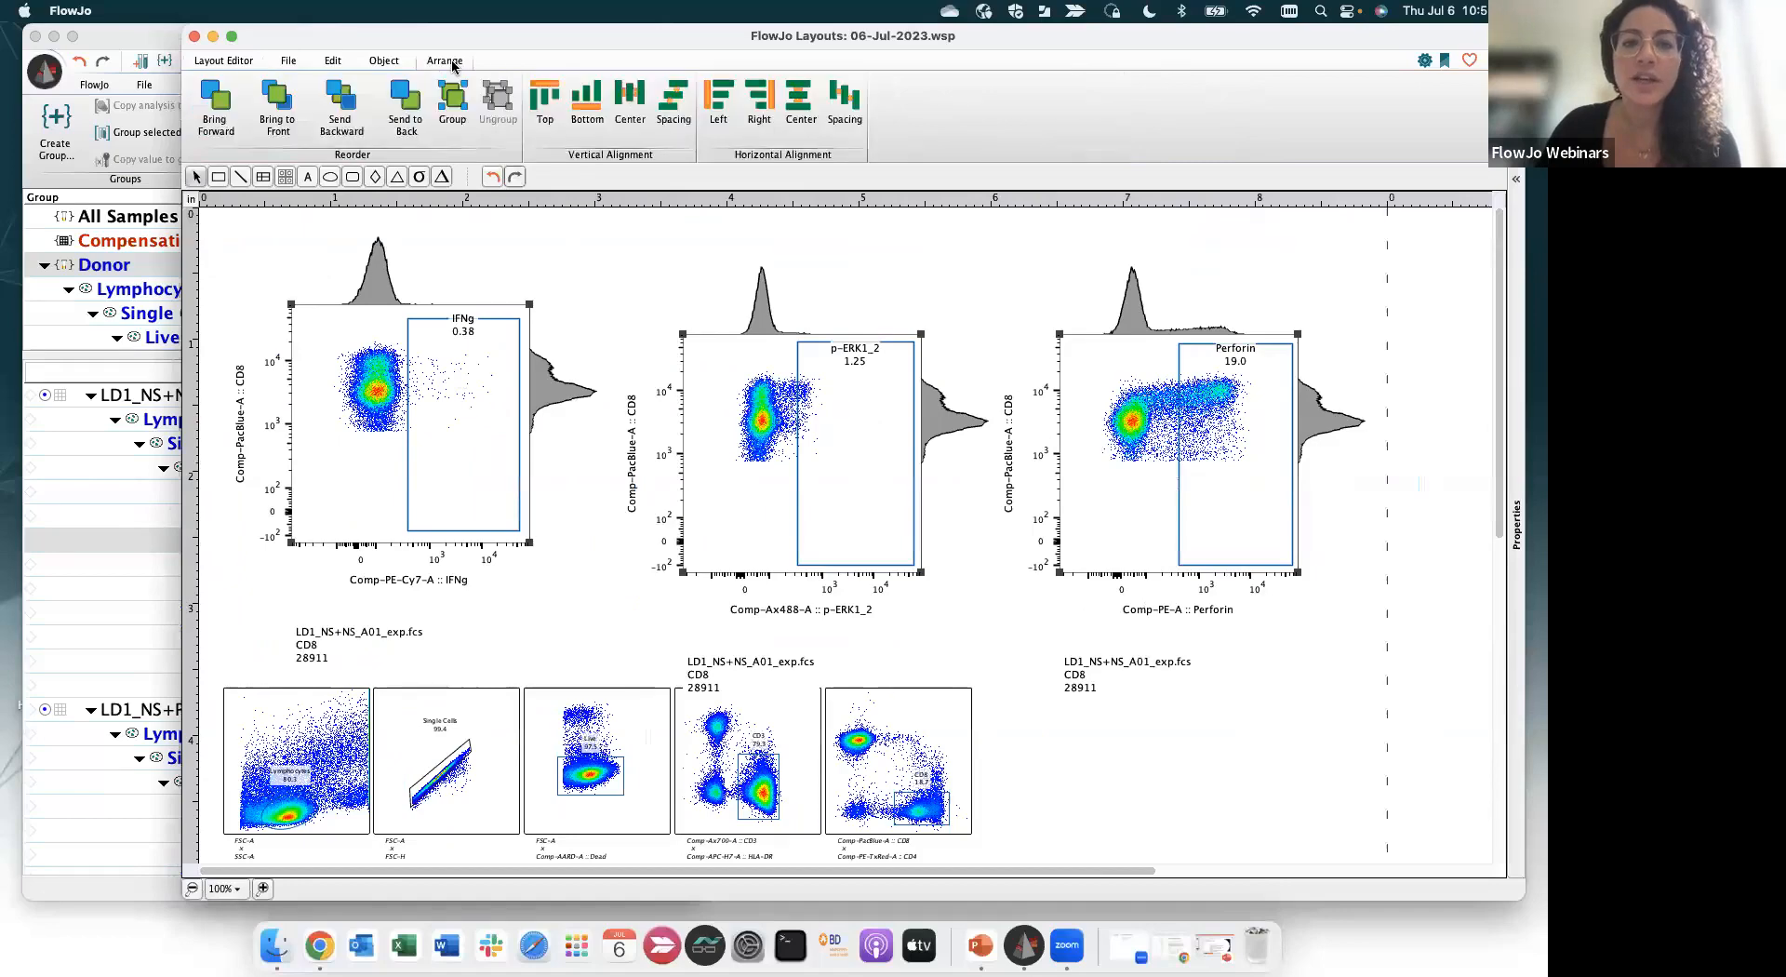
{"action": "left_click", "coordinate": [545, 98]}
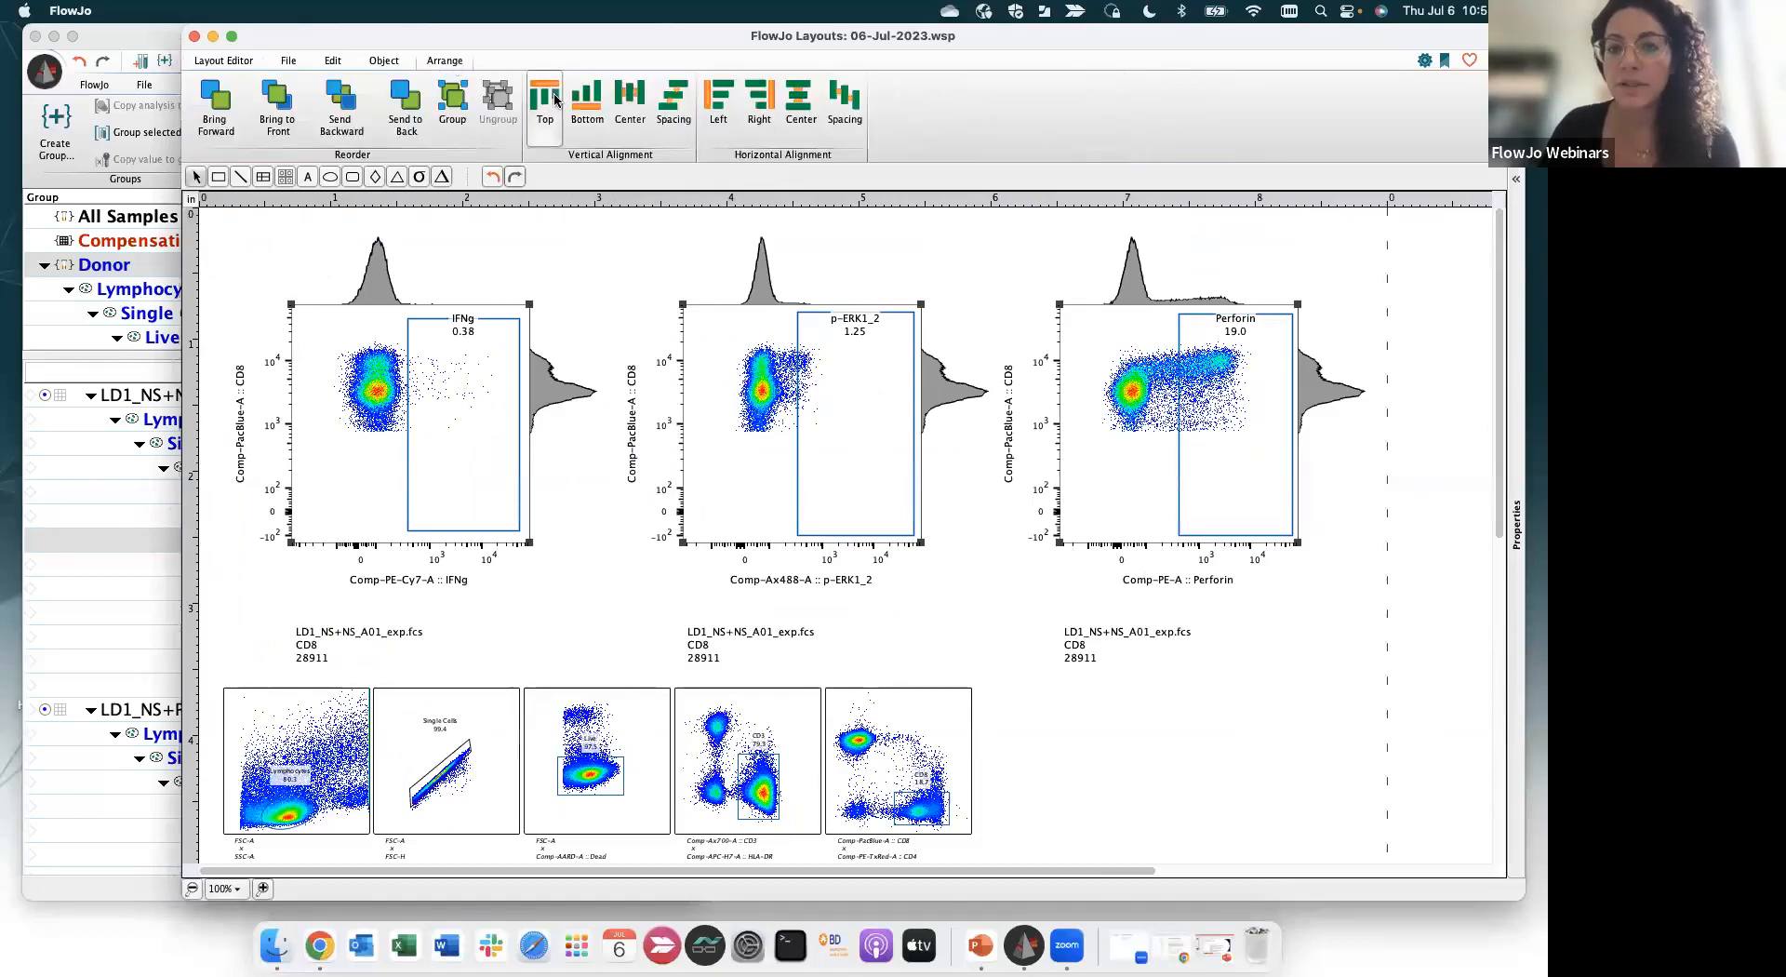
{"action": "left_click", "coordinate": [842, 110]}
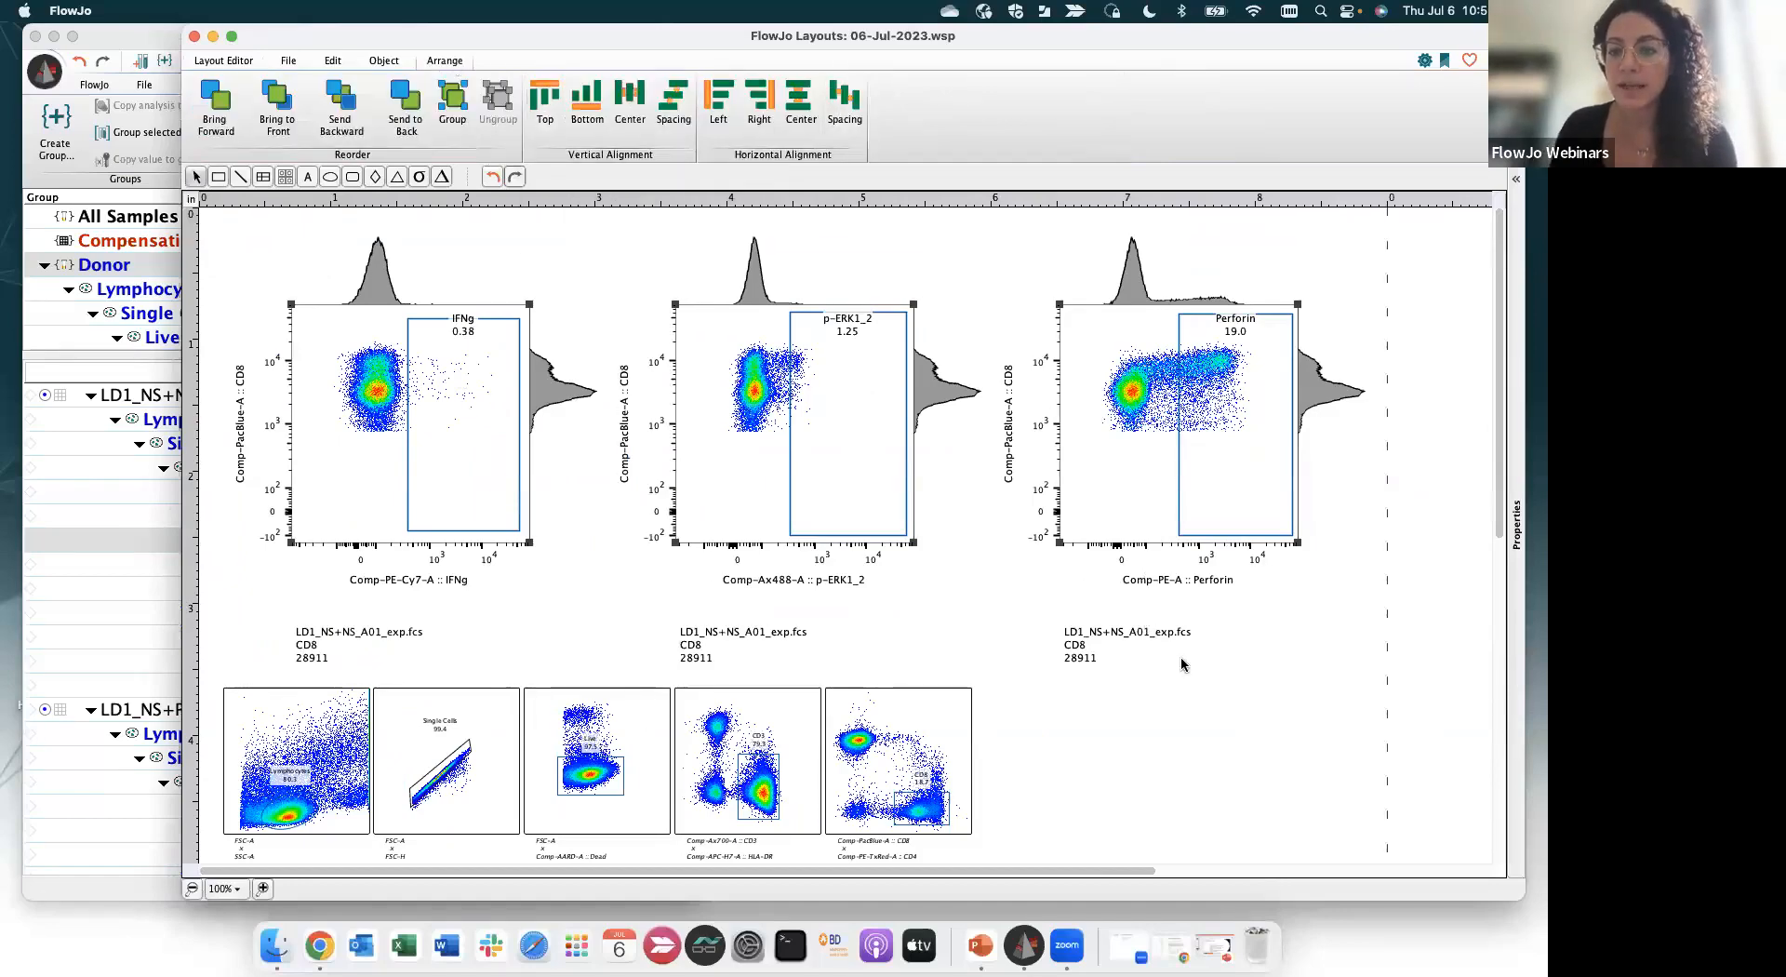
{"action": "left_click", "coordinate": [536, 521]}
Set the layout to iterate by Sample within the Donor group
{"action": "scroll", "coordinate": [477, 447], "scroll_direction": "down", "scroll_amount": 3}
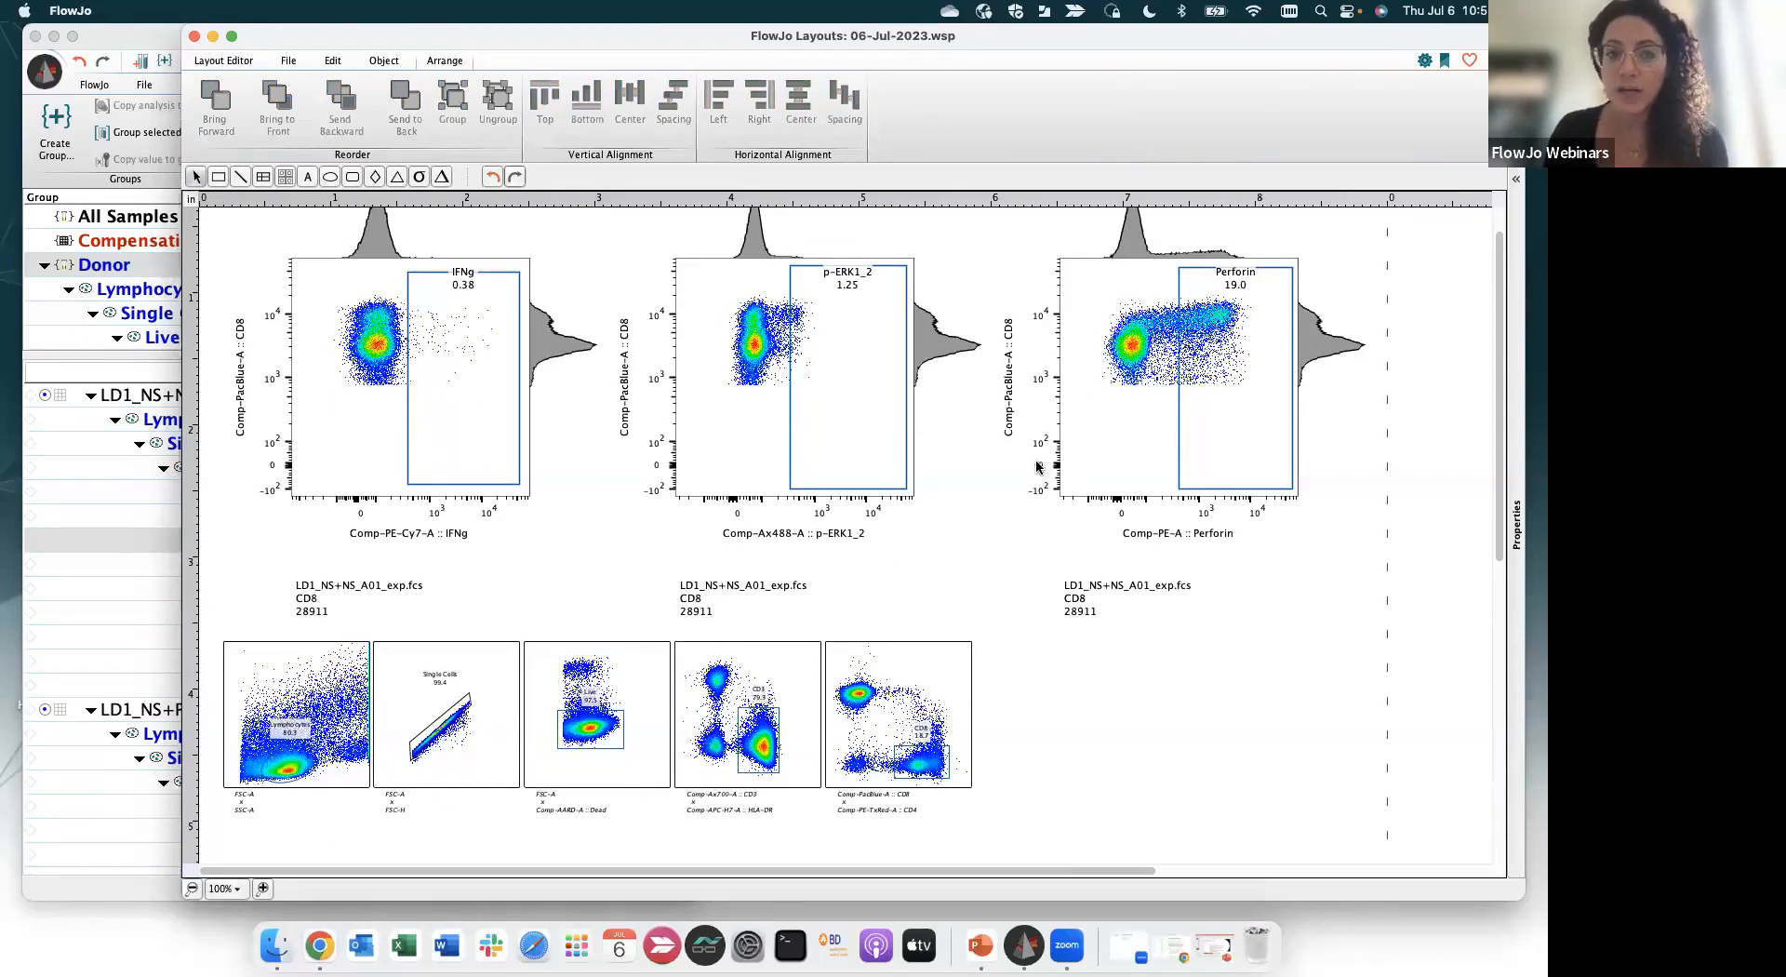
{"action": "left_click", "coordinate": [231, 63]}
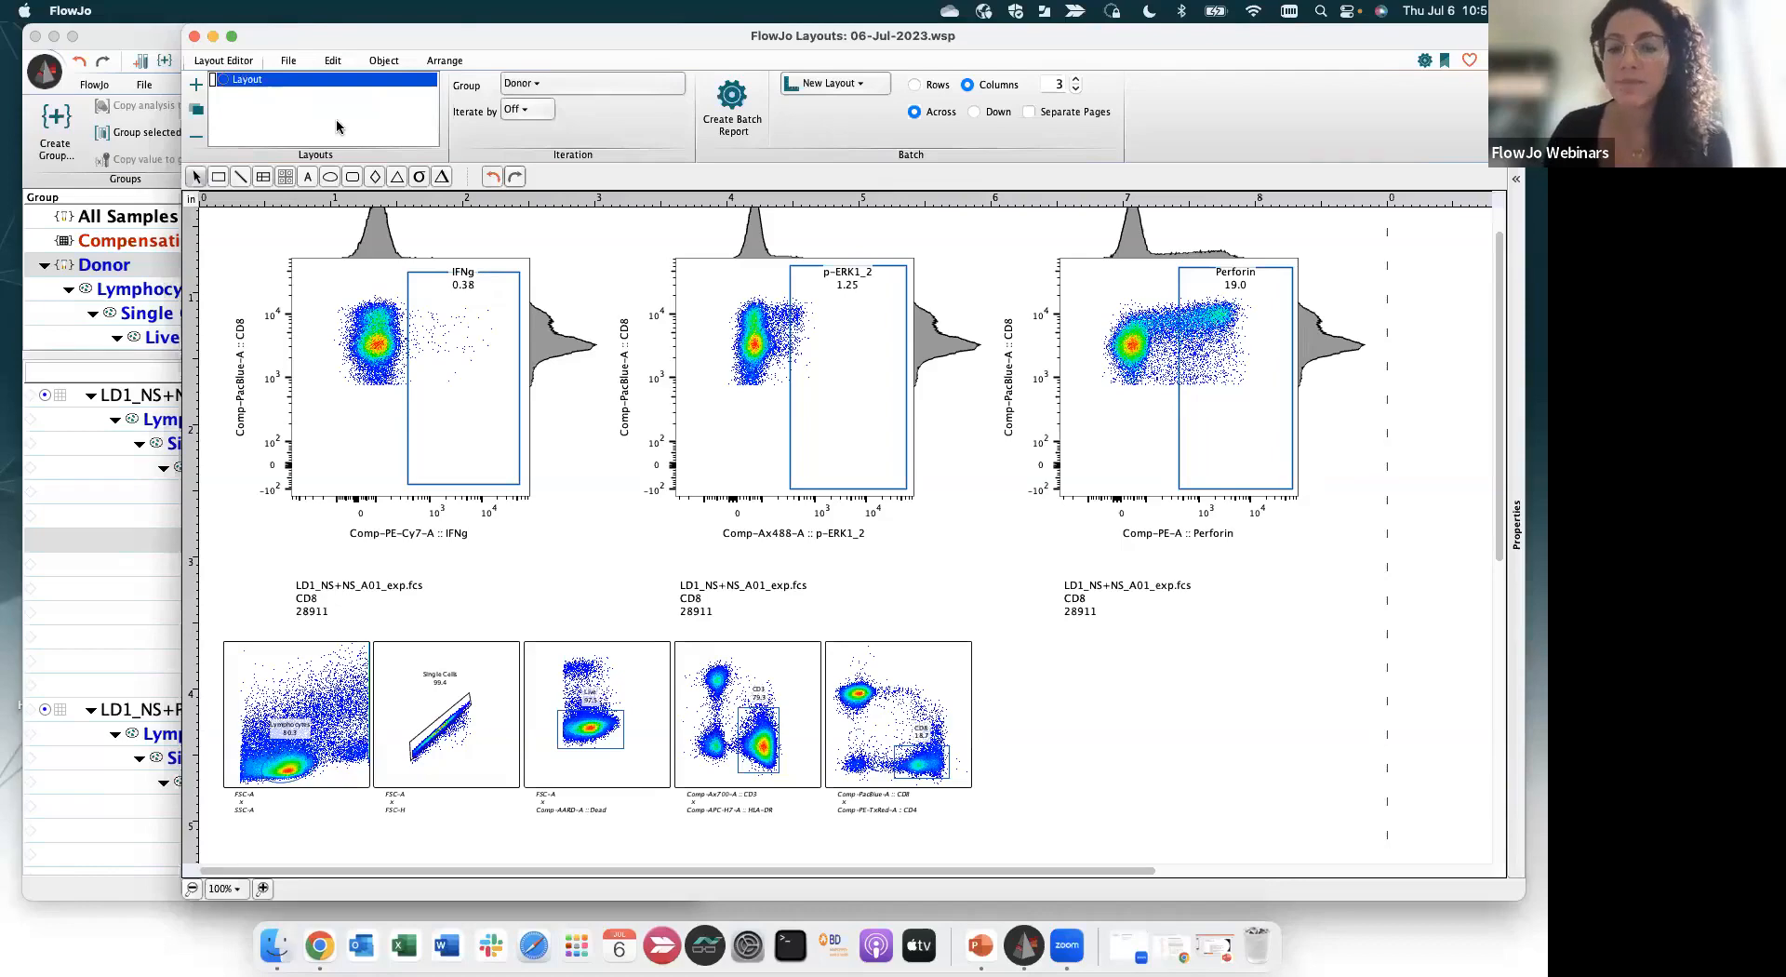
{"action": "left_click", "coordinate": [539, 81]}
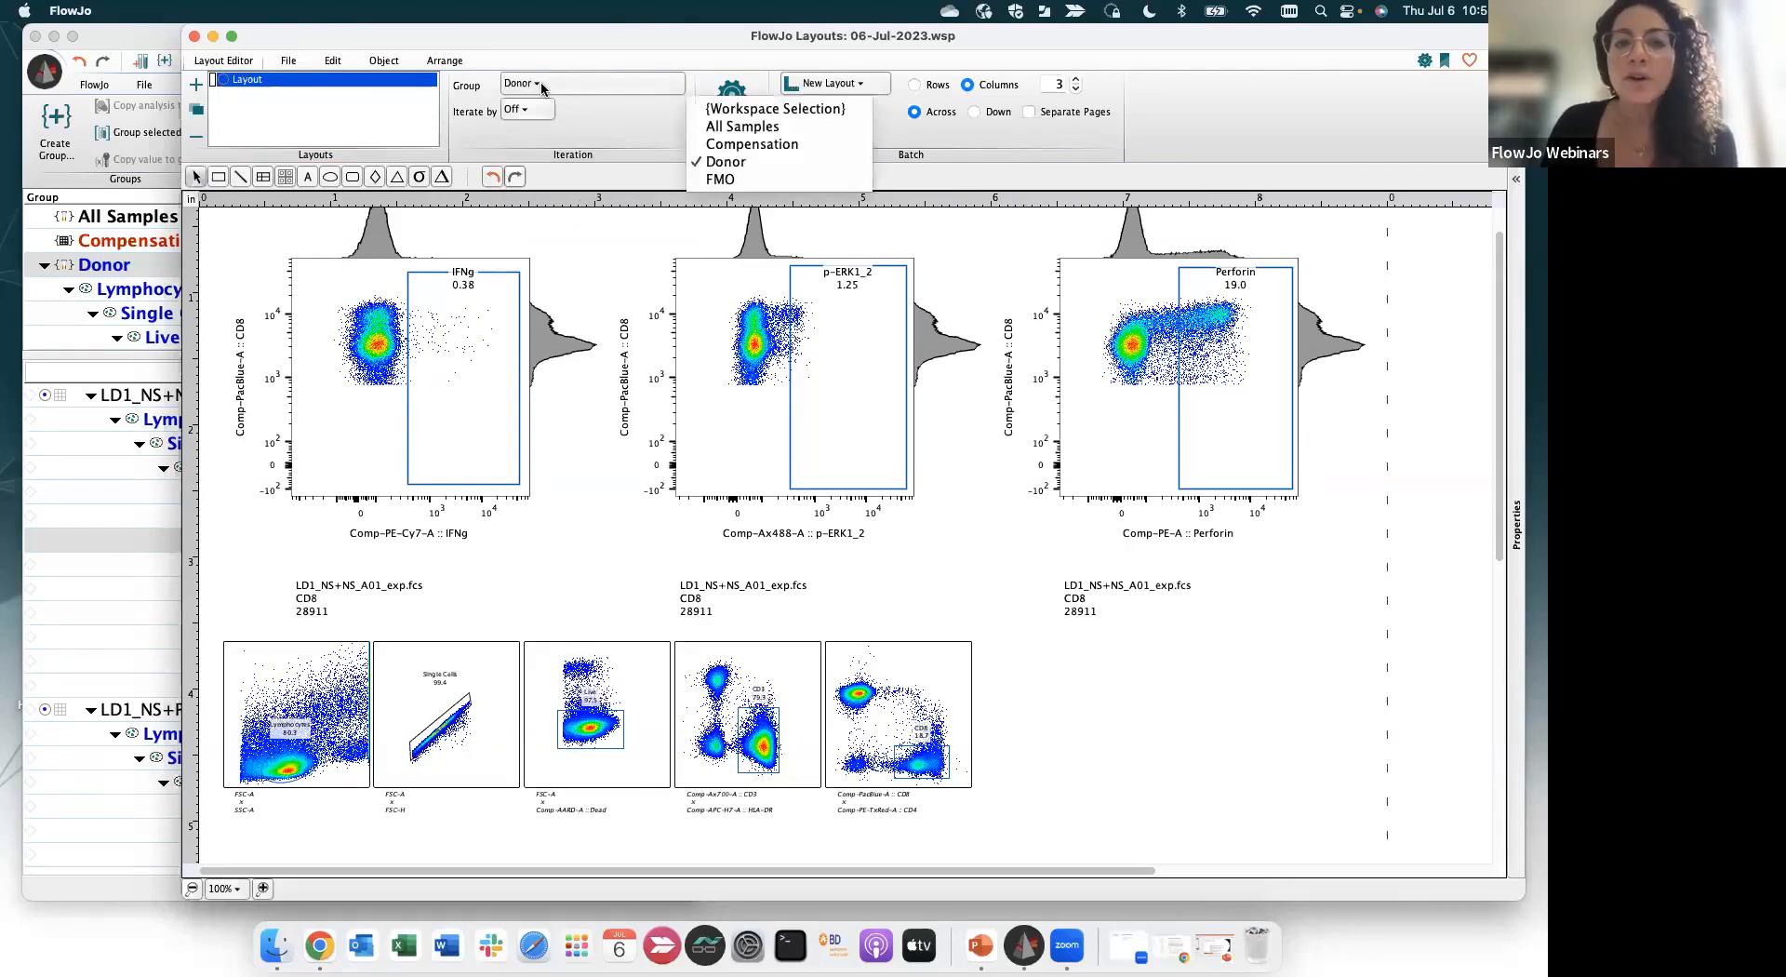
{"action": "left_click", "coordinate": [718, 163]}
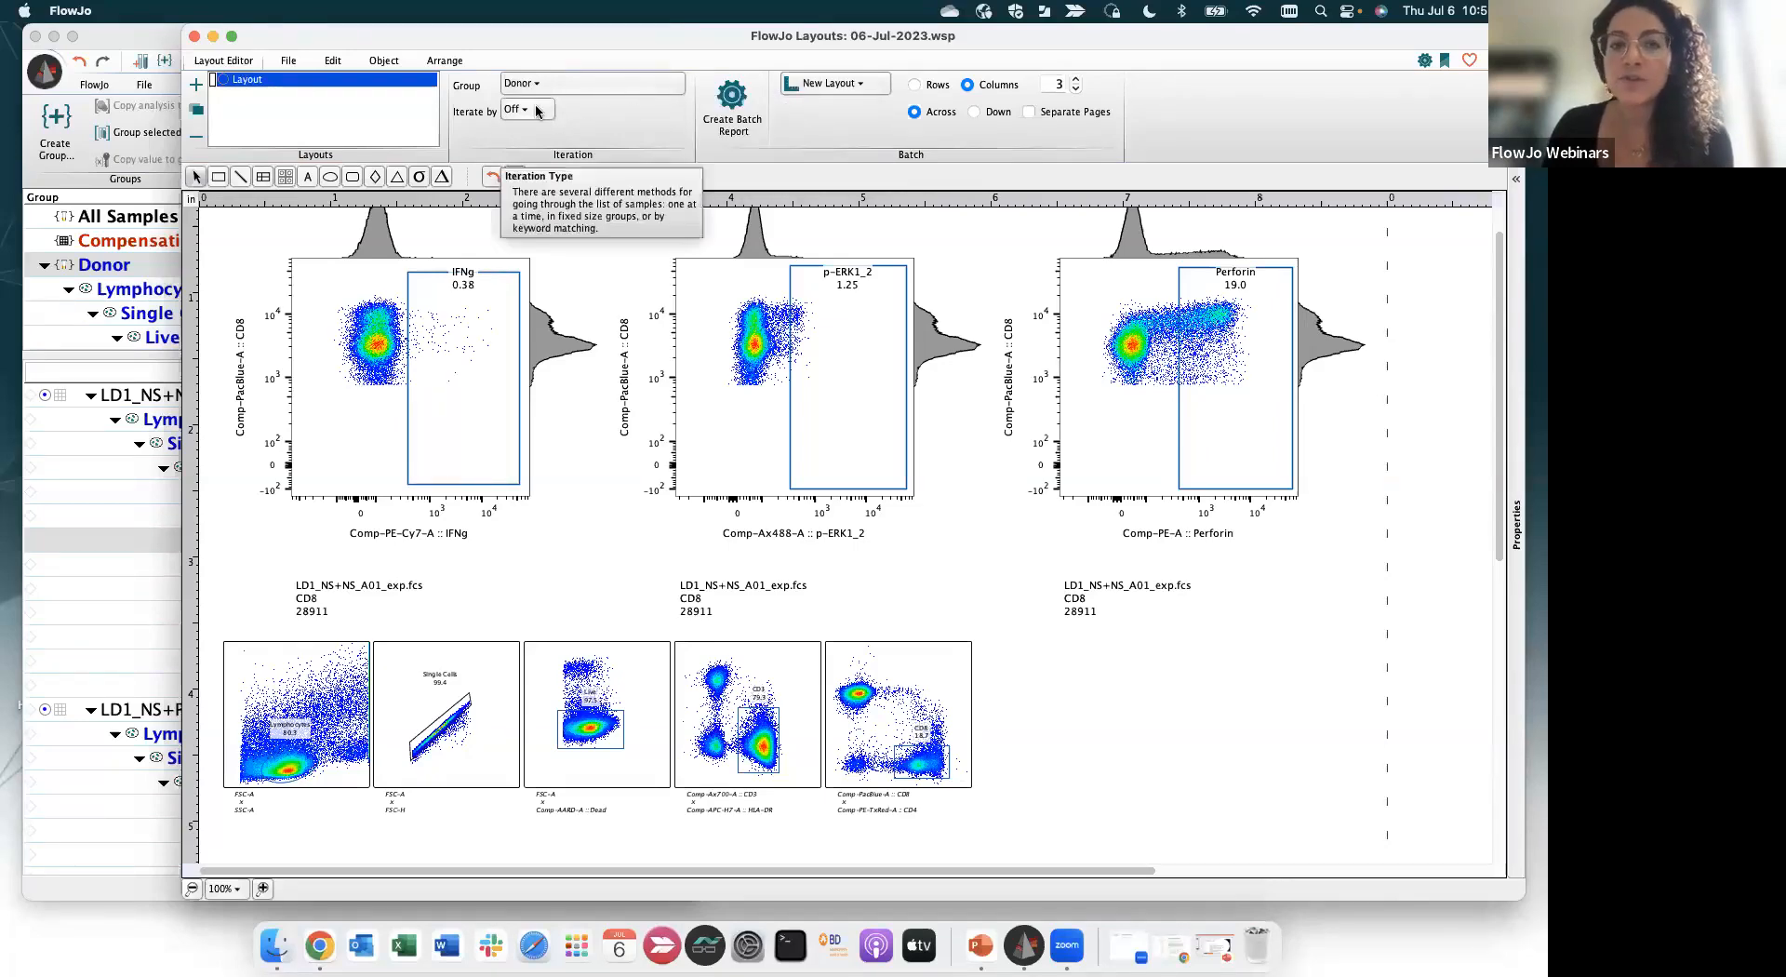
{"action": "left_click", "coordinate": [538, 110]}
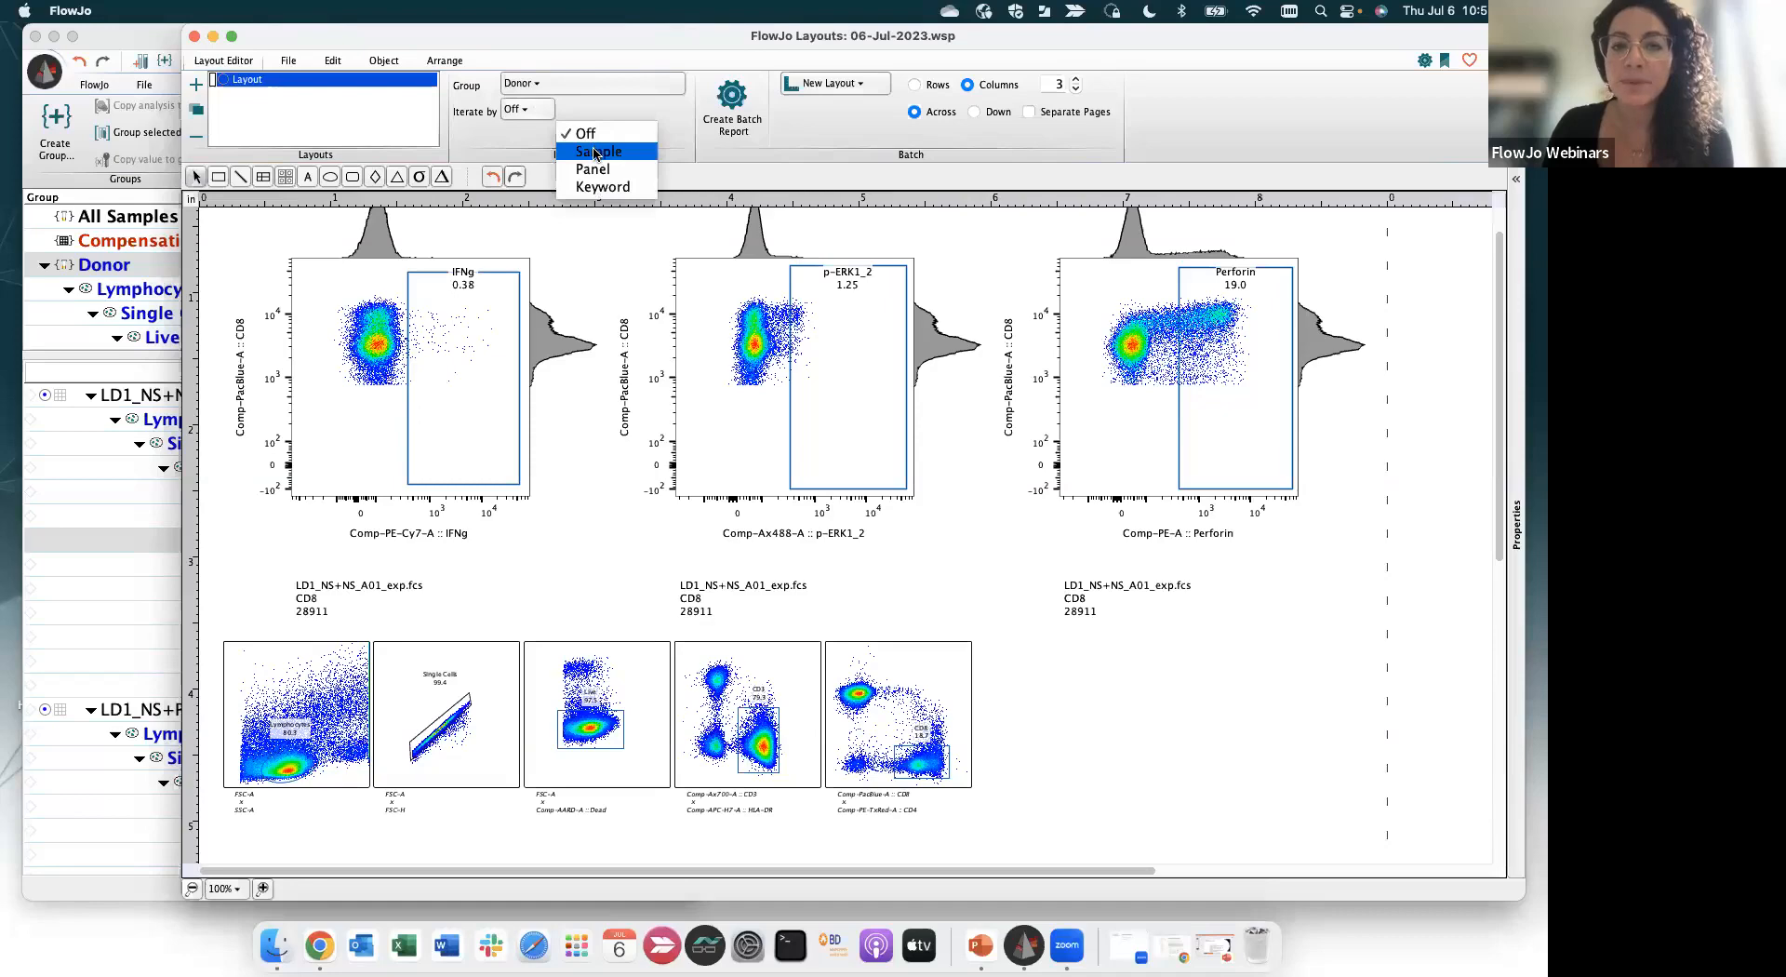
{"action": "left_click", "coordinate": [597, 153]}
Step through the Donor samples to compare their plots in the layout, and return to LD1_NS+NS_A01_exp.fcs
{"action": "left_click", "coordinate": [692, 141]}
{"action": "left_click", "coordinate": [691, 141]}
{"action": "left_click", "coordinate": [691, 141]}
{"action": "left_click", "coordinate": [691, 142]}
{"action": "left_click", "coordinate": [691, 141]}
{"action": "left_click", "coordinate": [692, 142]}
{"action": "left_click", "coordinate": [692, 141]}
{"action": "left_click", "coordinate": [691, 142]}
{"action": "left_click", "coordinate": [692, 142]}
{"action": "left_click", "coordinate": [692, 141]}
{"action": "left_click", "coordinate": [691, 141]}
{"action": "left_click", "coordinate": [692, 142]}
{"action": "left_click", "coordinate": [691, 142]}
{"action": "left_click", "coordinate": [691, 142]}
{"action": "left_click", "coordinate": [692, 141]}
{"action": "left_click", "coordinate": [691, 142]}
{"action": "left_click", "coordinate": [692, 141]}
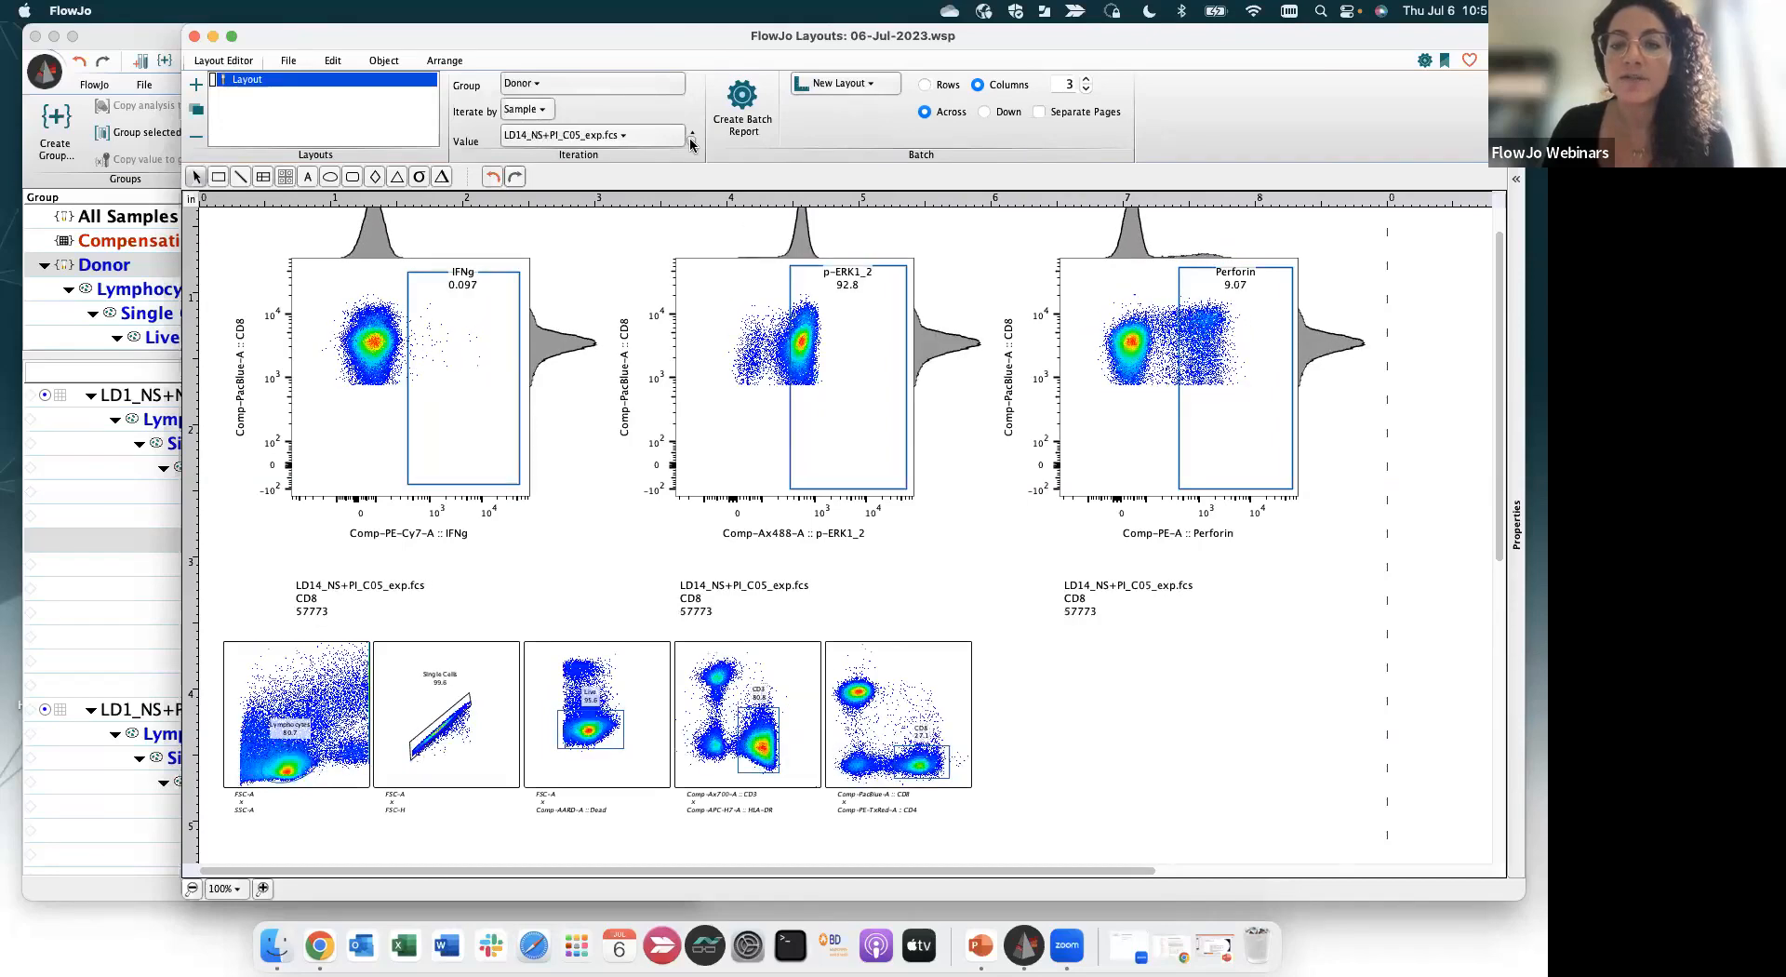
{"action": "left_click", "coordinate": [676, 137]}
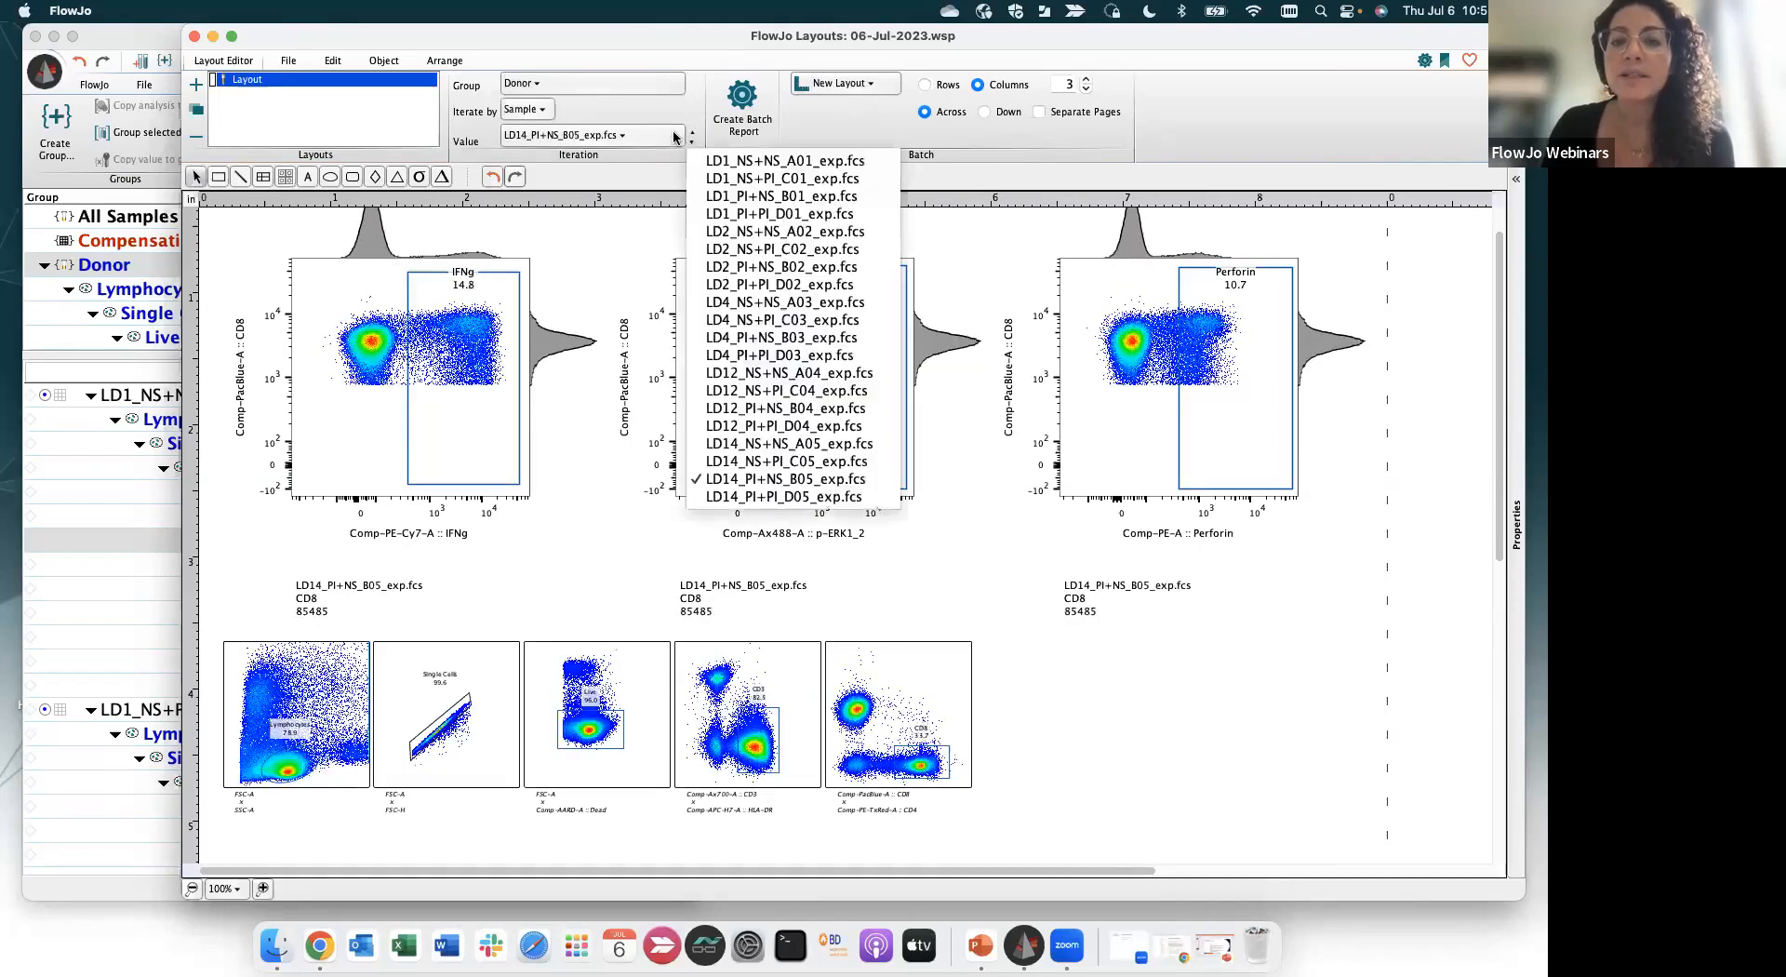
{"action": "left_click", "coordinate": [713, 160]}
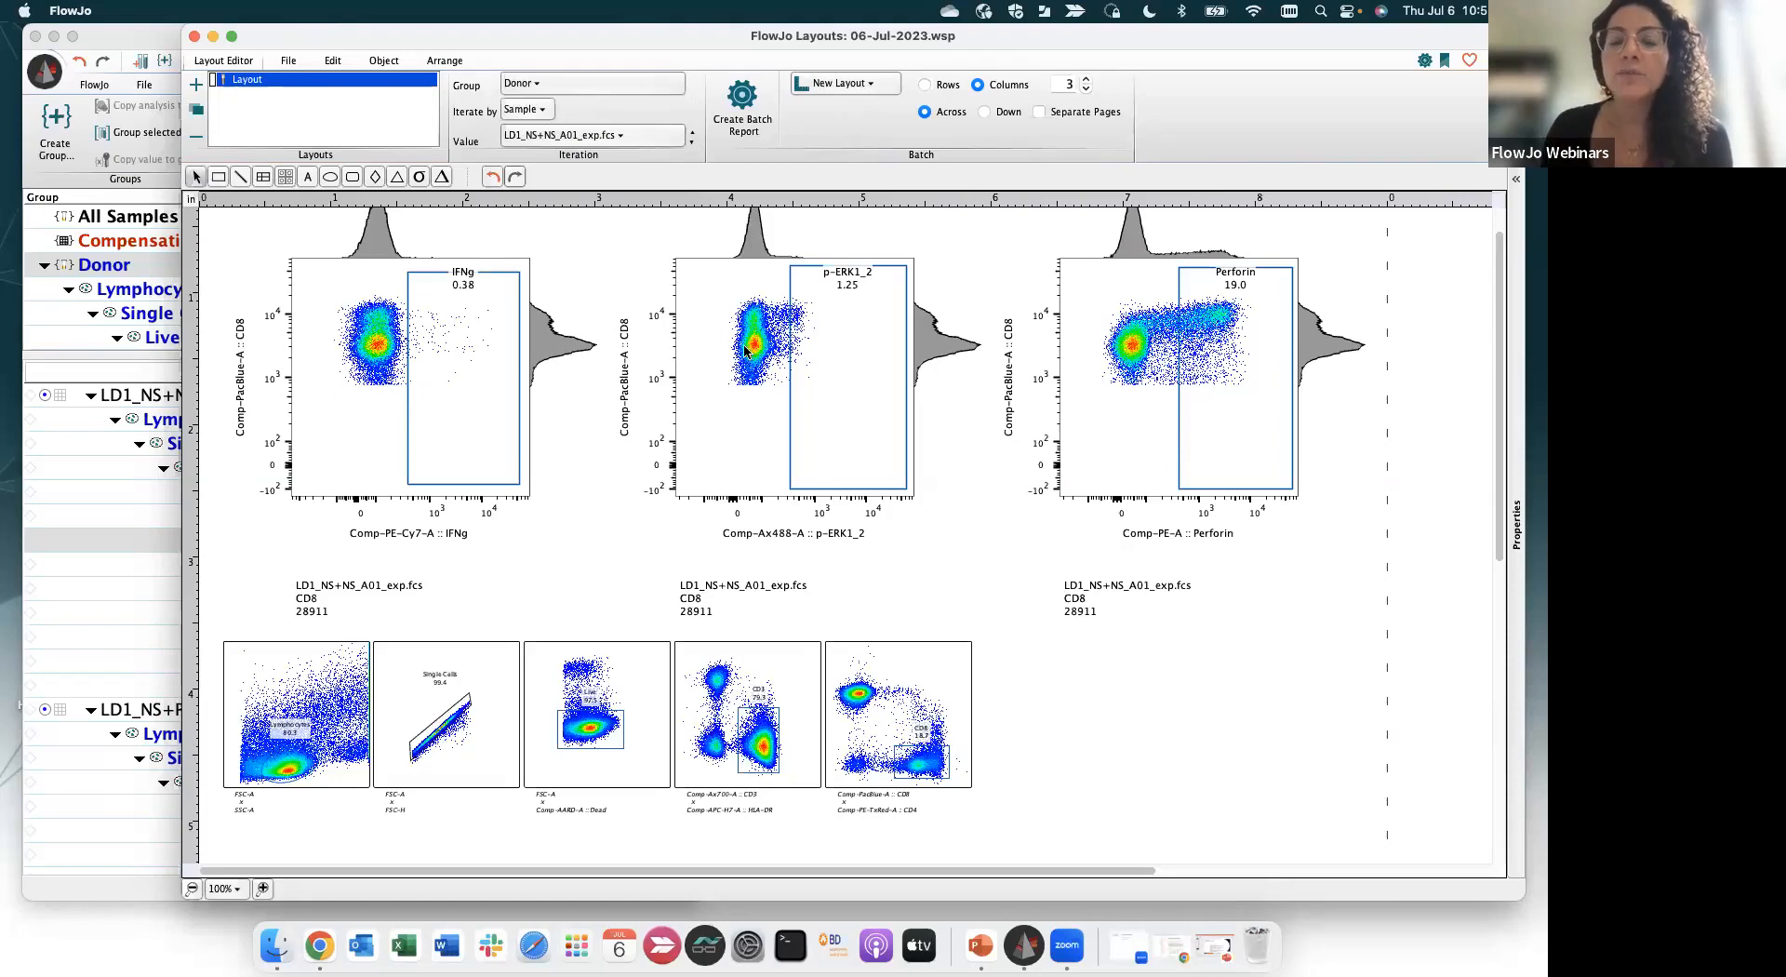
Open the original graph of the p-ERK1_2 plot, shift its gate slightly towards higher p-ERK1_2 values, and close the graph
{"action": "scroll", "coordinate": [744, 349], "scroll_direction": "up", "scroll_amount": 2}
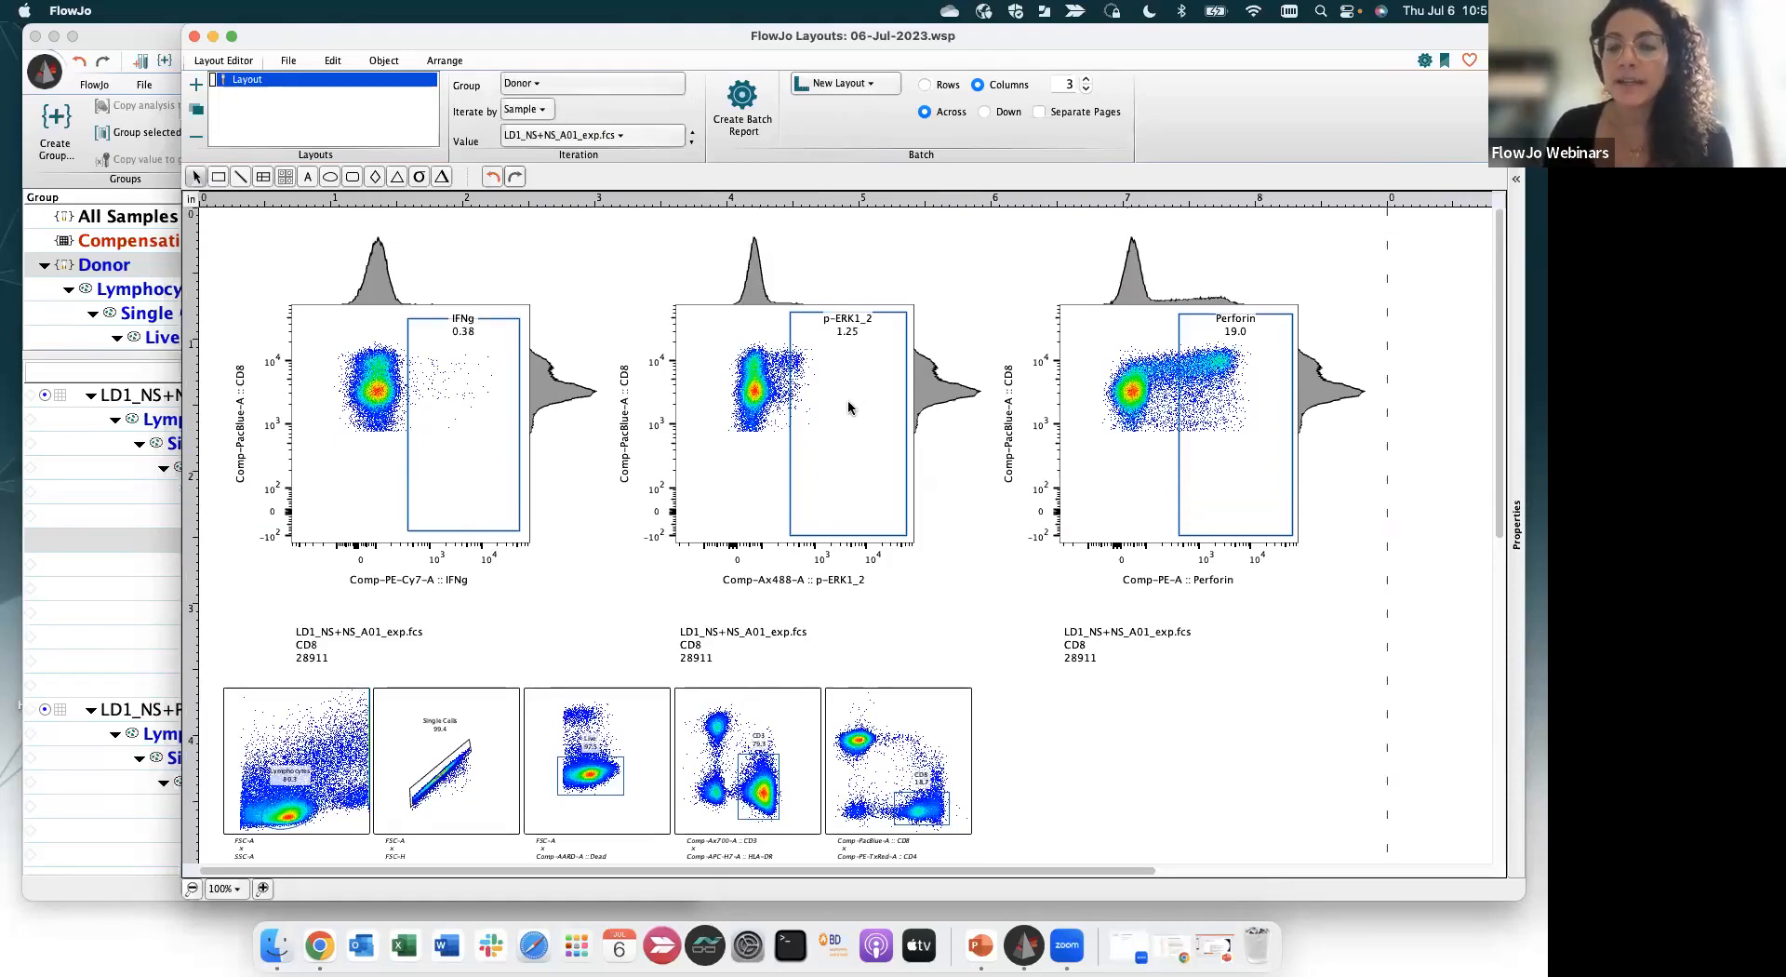
{"action": "left_click_drag", "start_coordinate": [760, 404], "coordinate": [760, 404]}
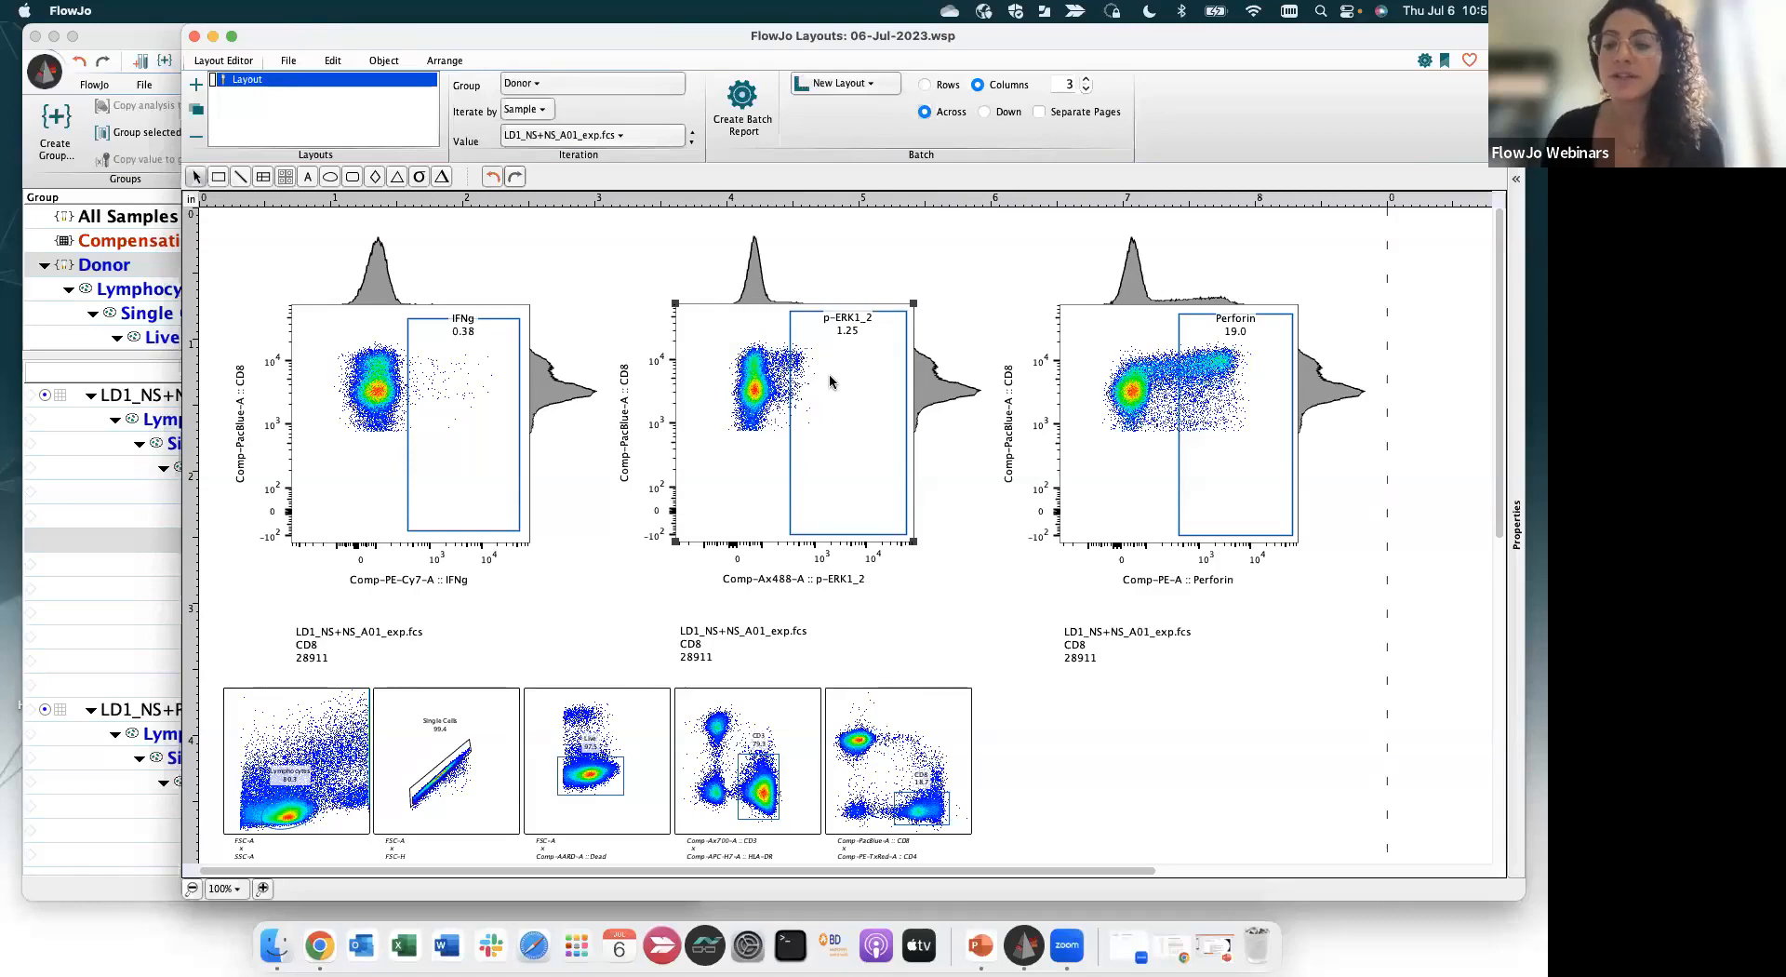
{"action": "right_click", "coordinate": [763, 355]}
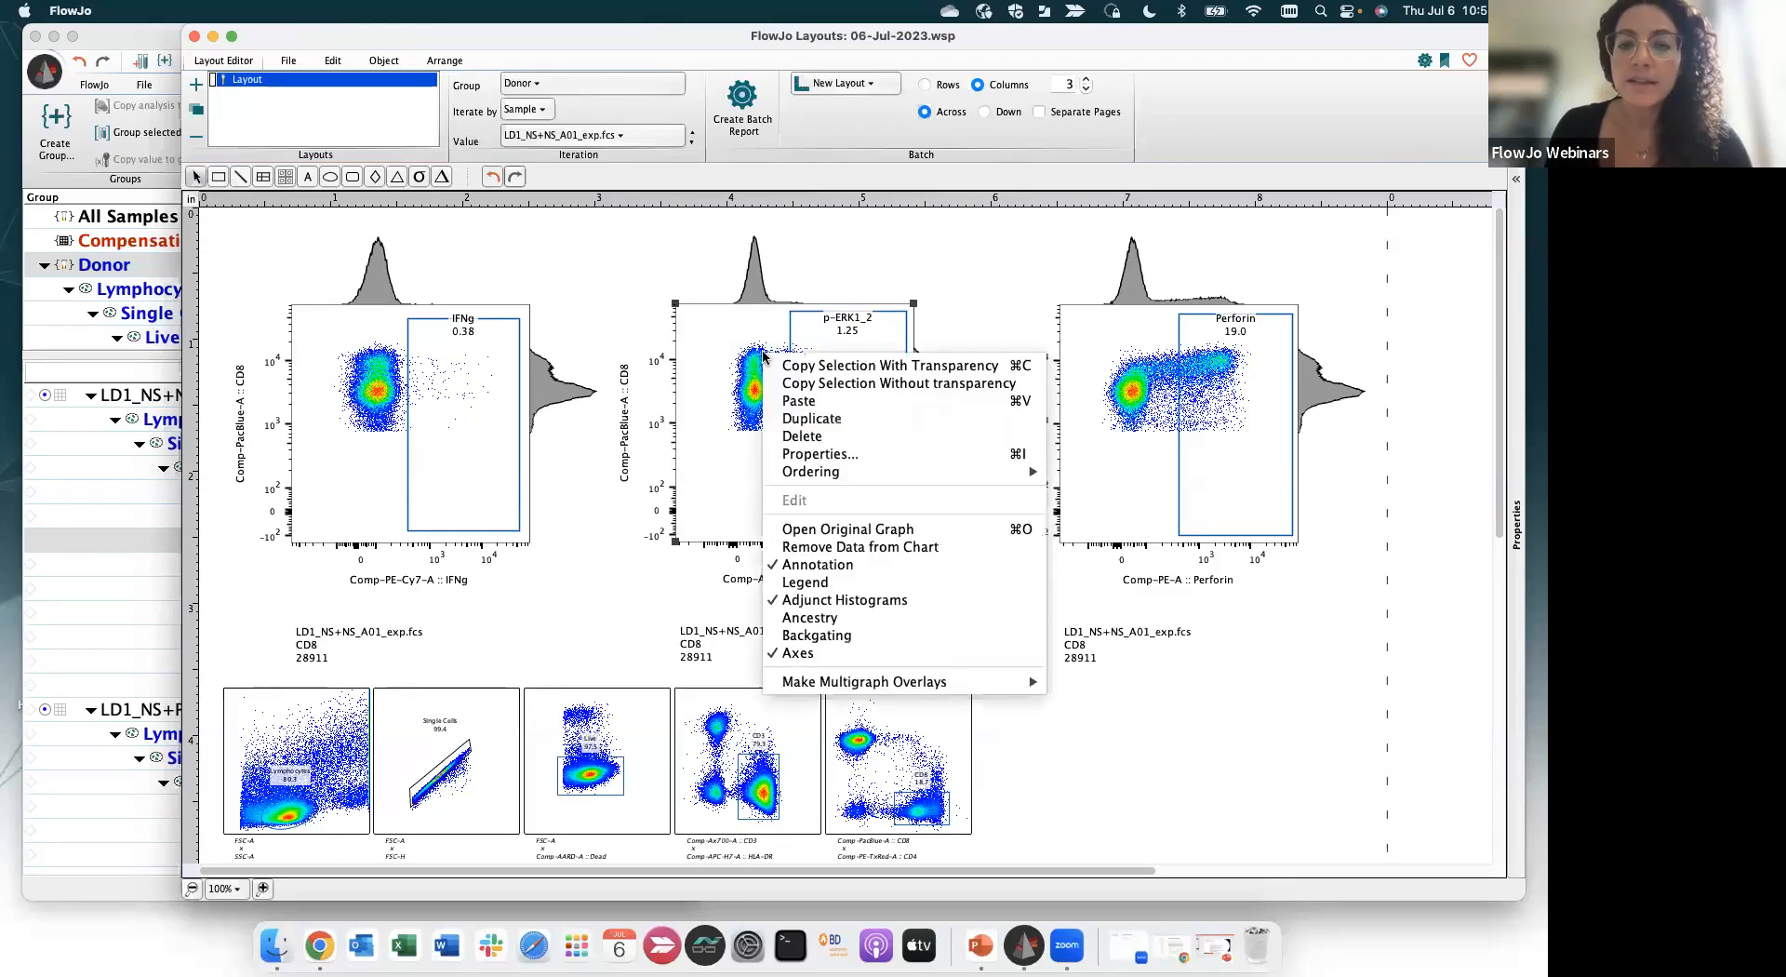
{"action": "left_click", "coordinate": [875, 529]}
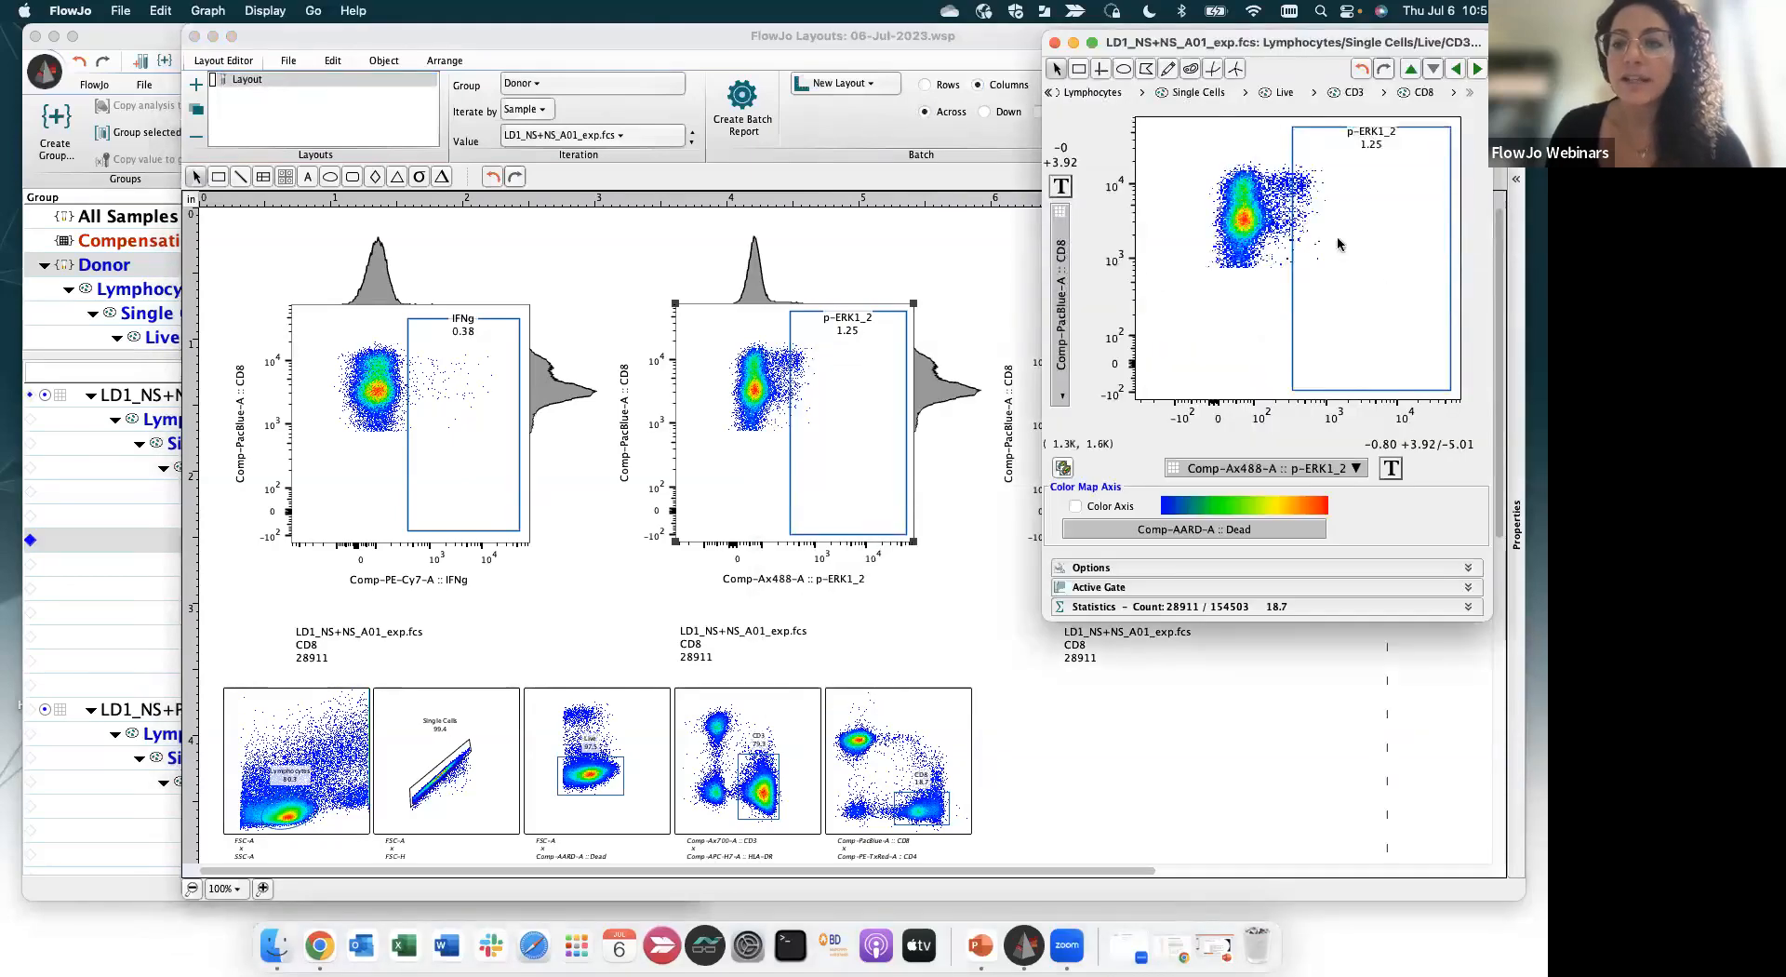
{"action": "left_click_drag", "start_coordinate": [1262, 246], "coordinate": [1344, 260]}
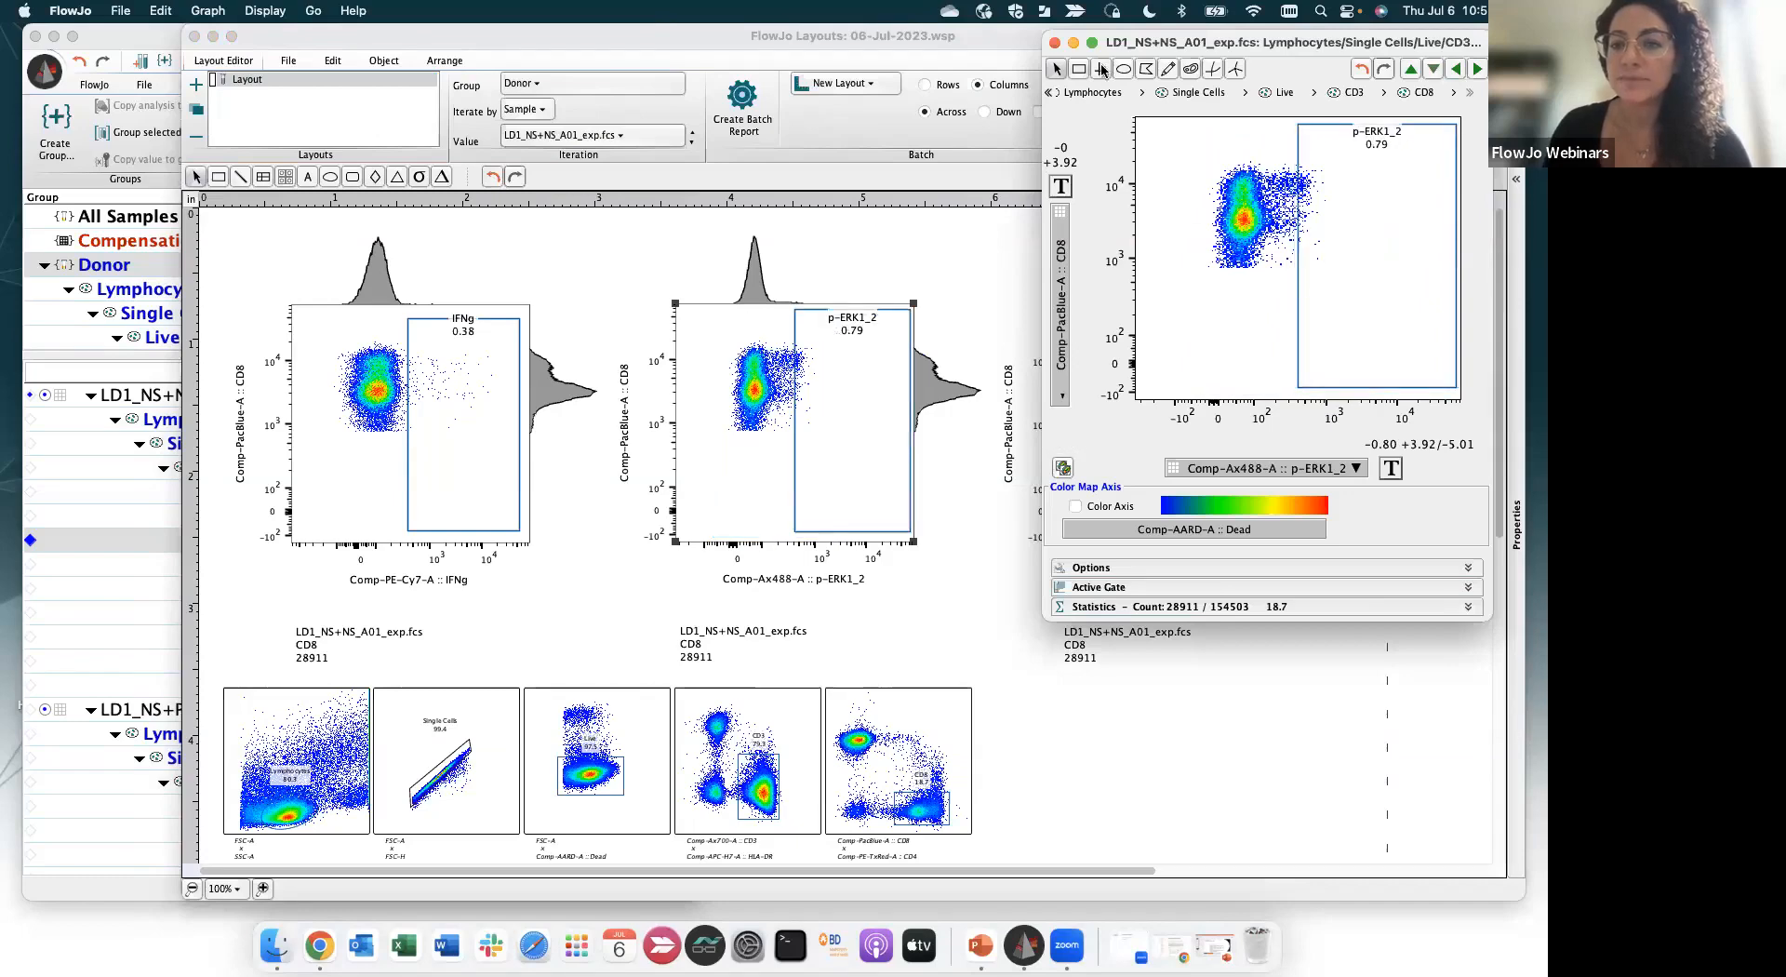
{"action": "left_click", "coordinate": [1055, 43]}
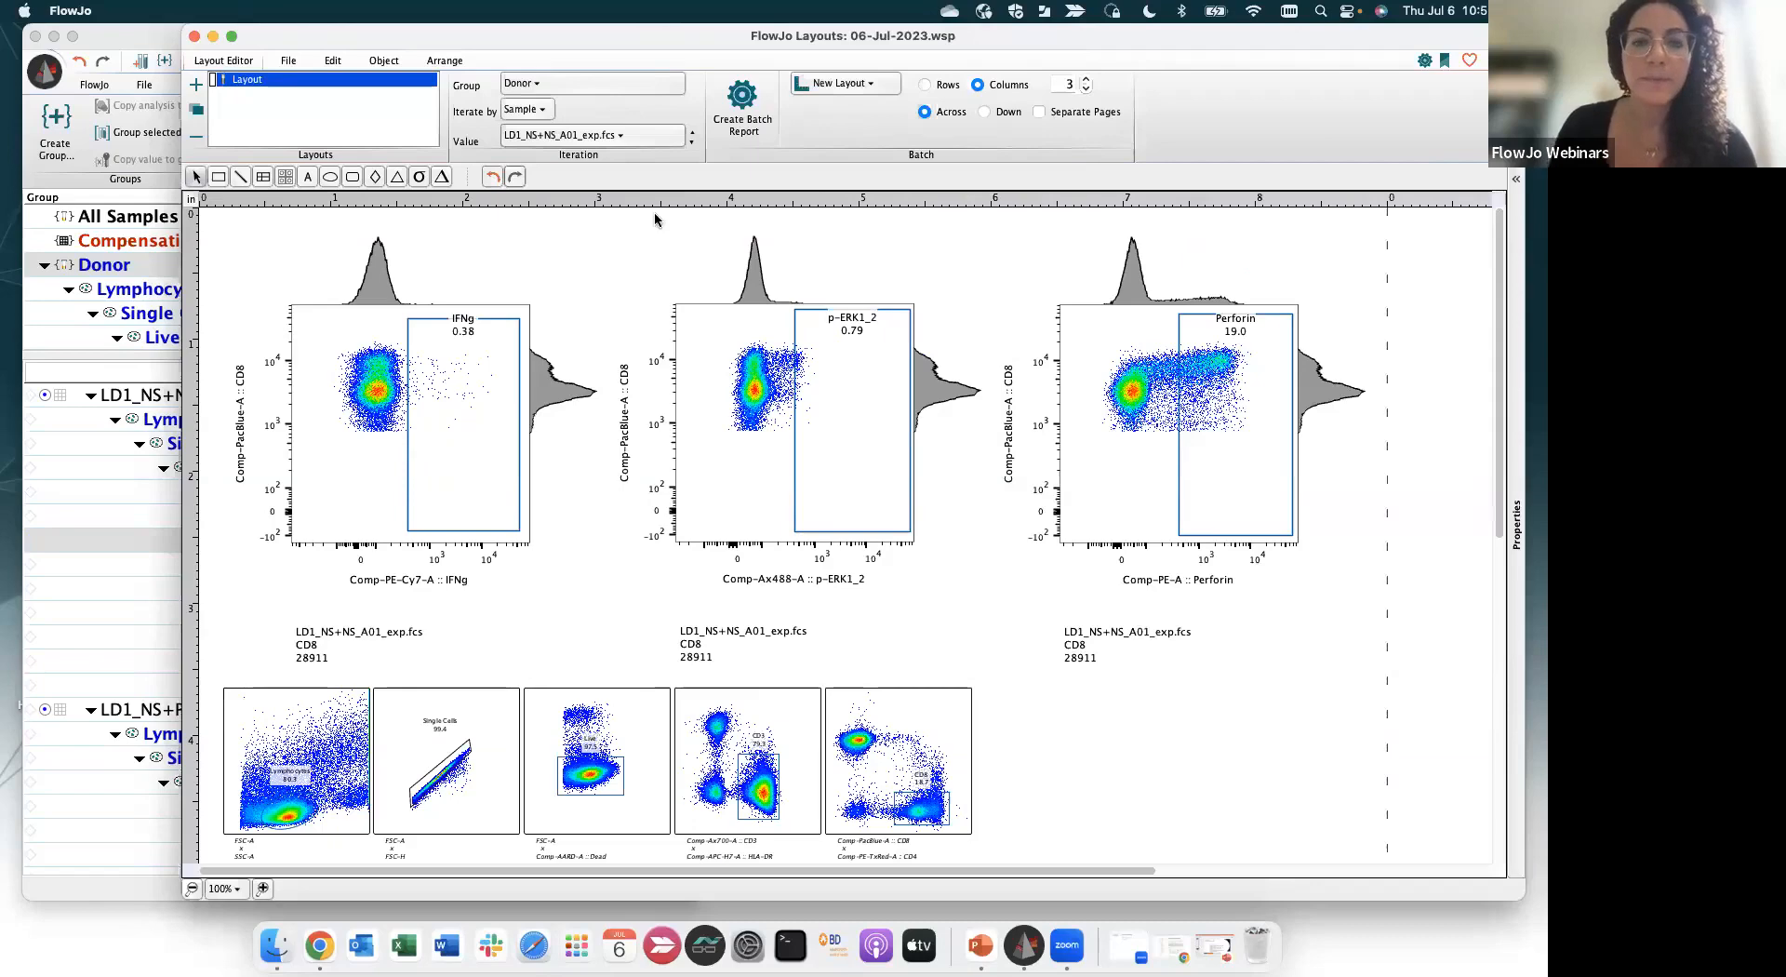
Turn off the layout's sample iteration
{"action": "left_click", "coordinate": [546, 118]}
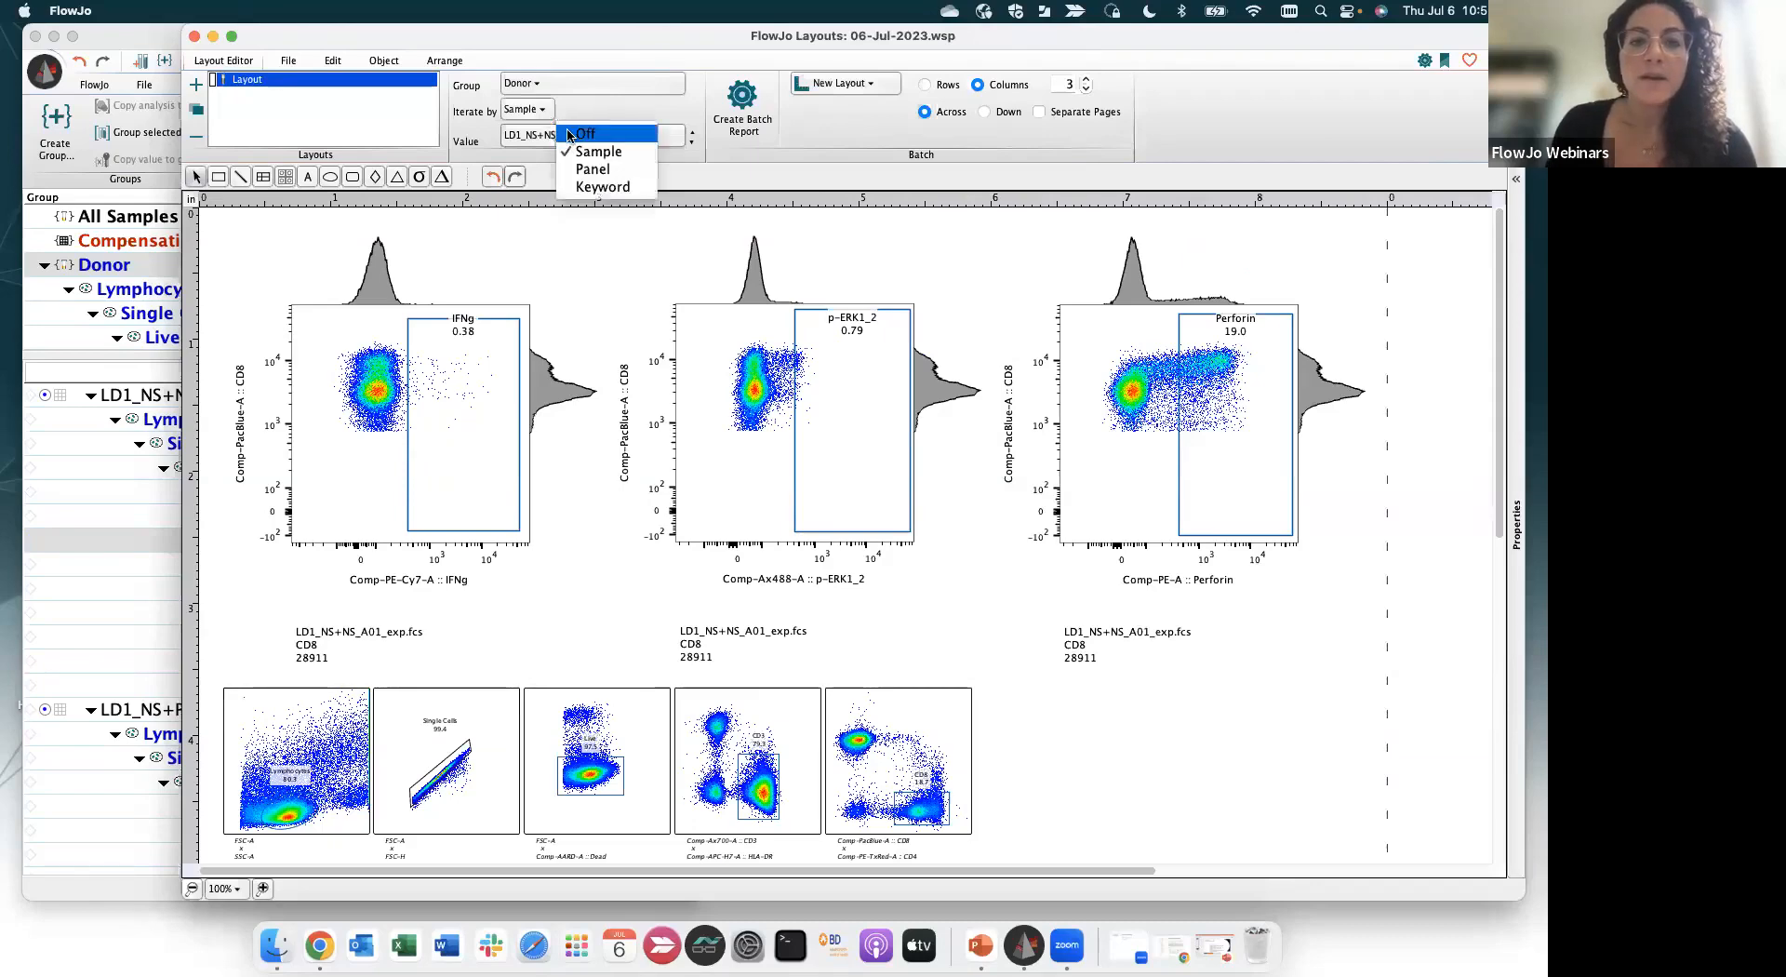
{"action": "left_click", "coordinate": [569, 130]}
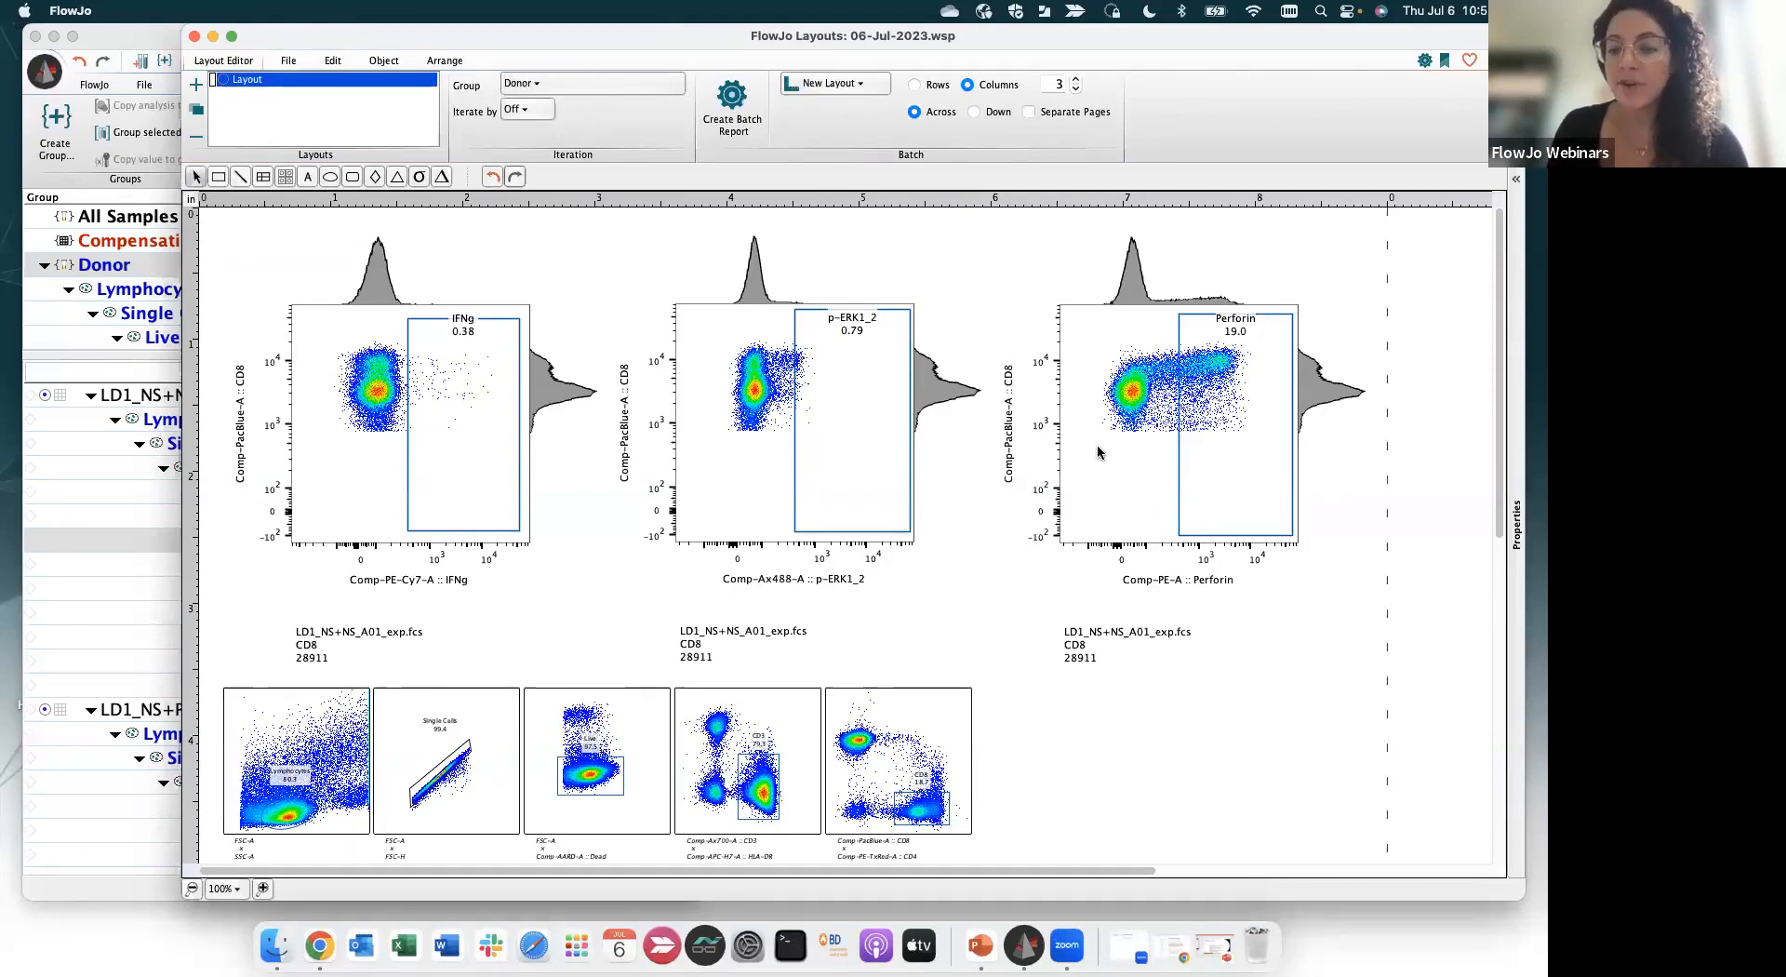
Change the Perforin plot's type to Dot Plot and show its grid
{"action": "double_click", "coordinate": [1109, 356]}
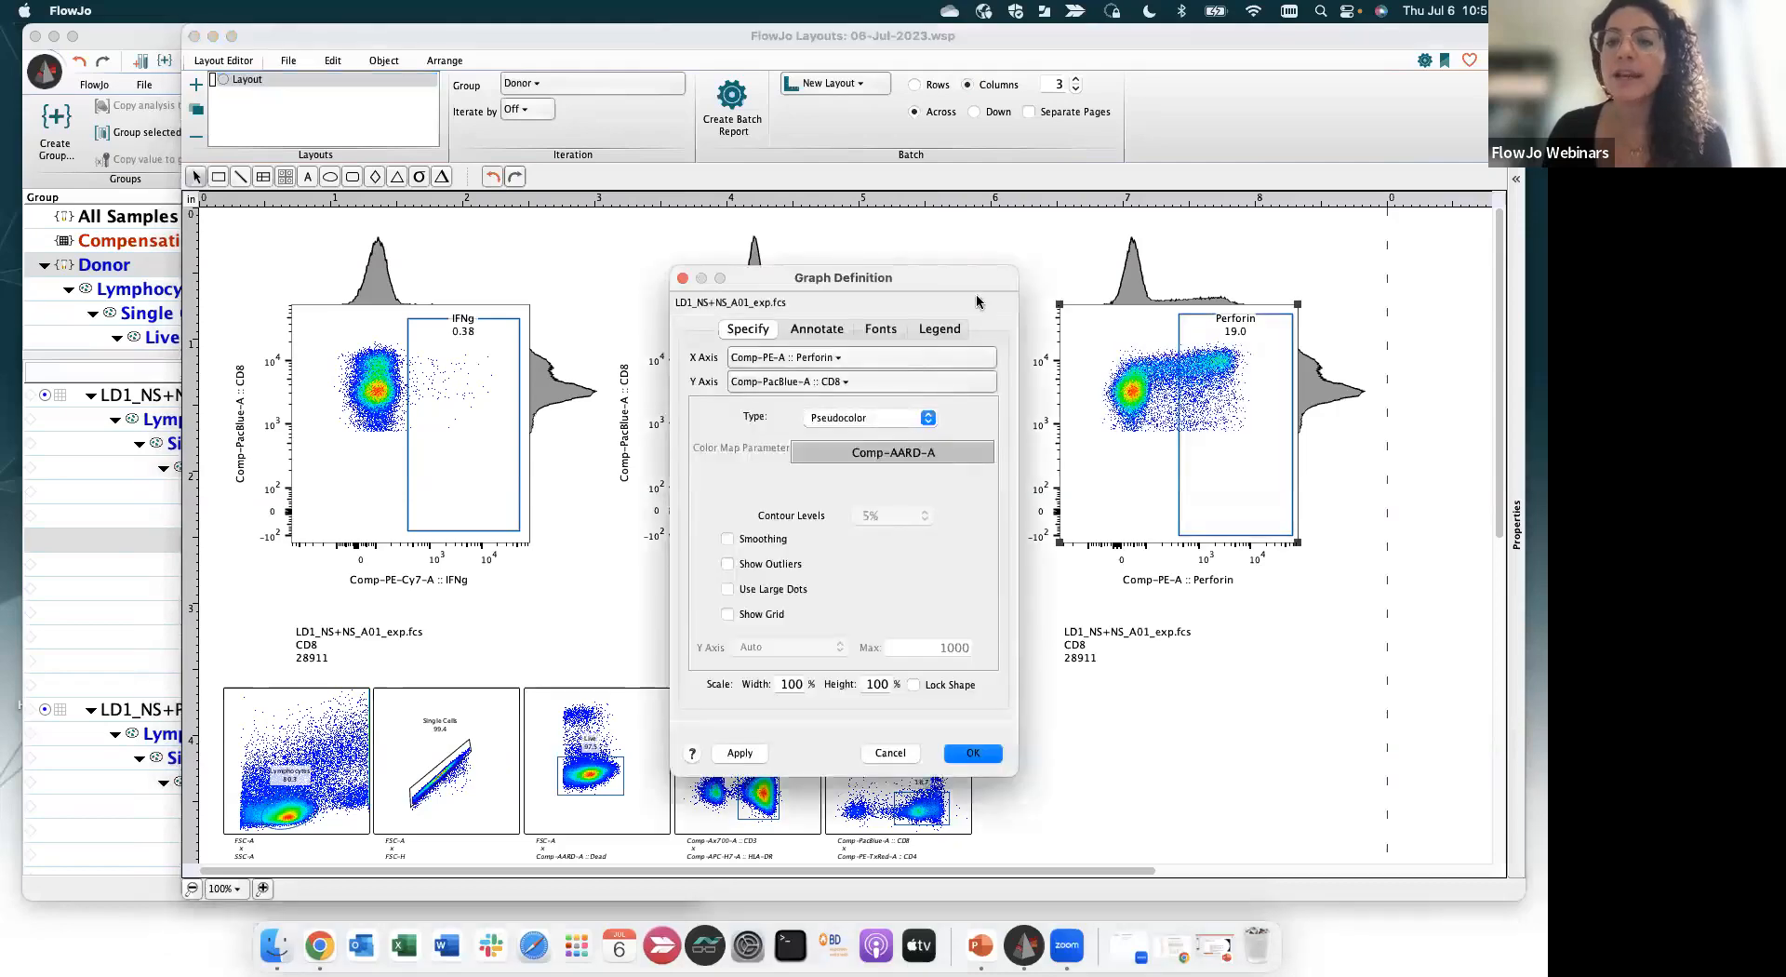
{"action": "left_click_drag", "start_coordinate": [968, 283], "coordinate": [957, 266]}
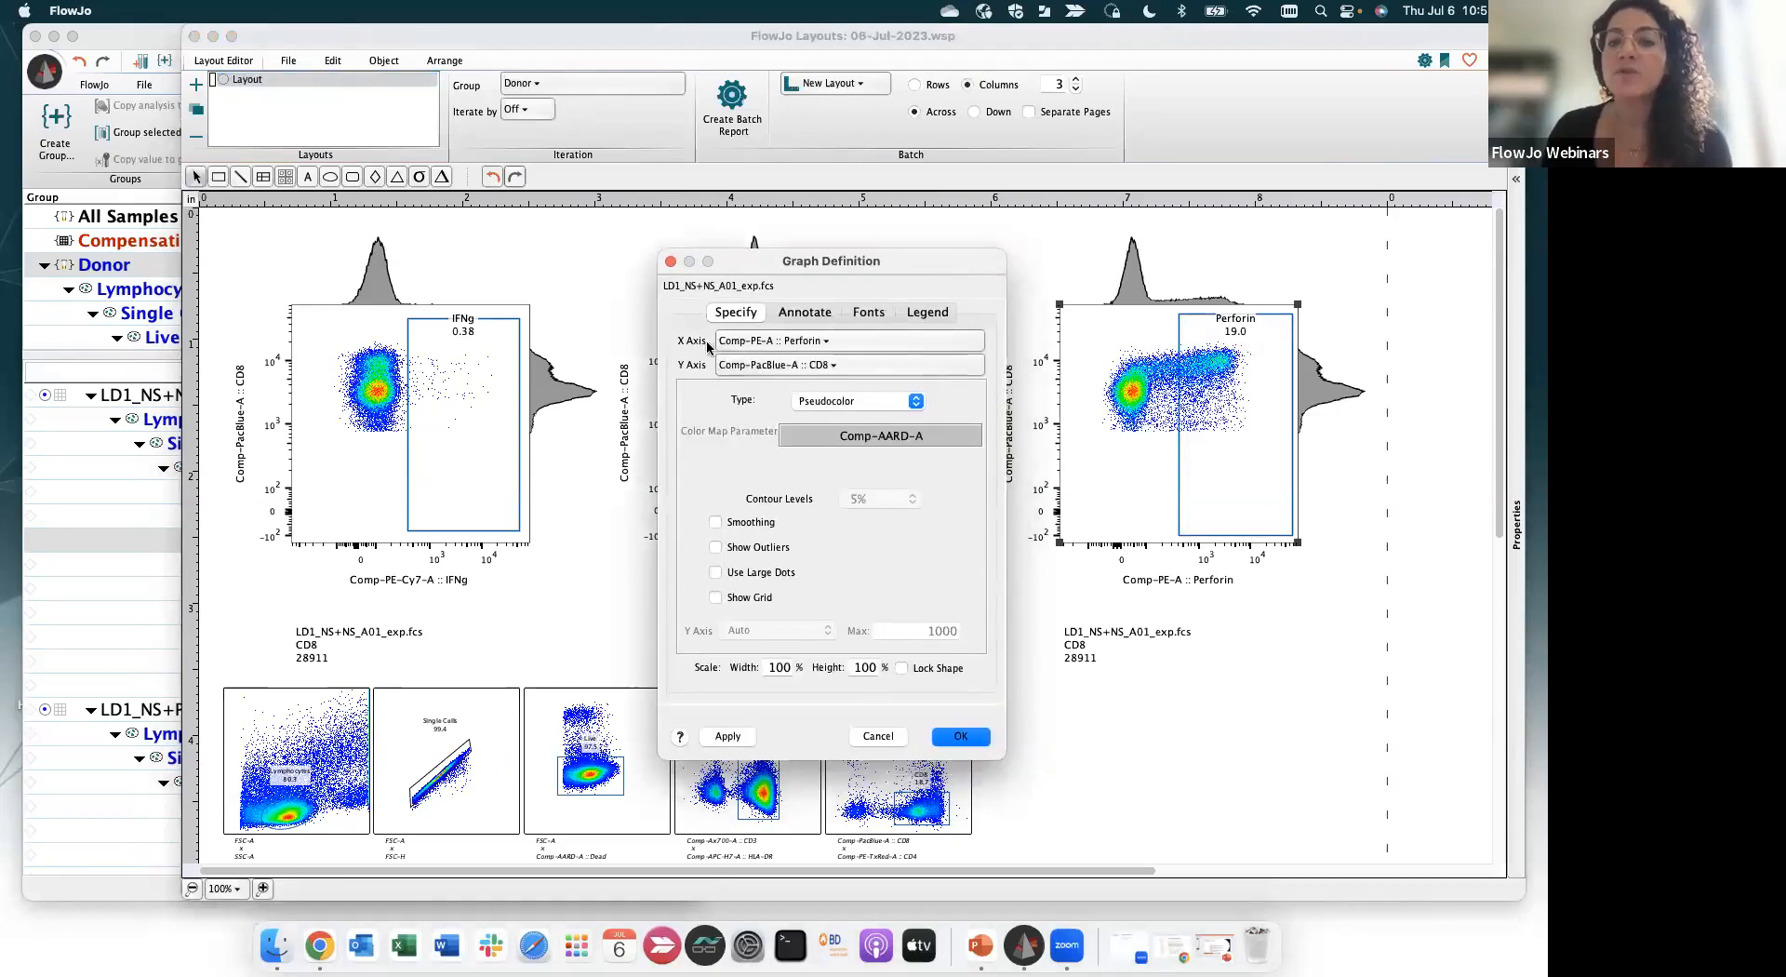
{"action": "left_click", "coordinate": [829, 404]}
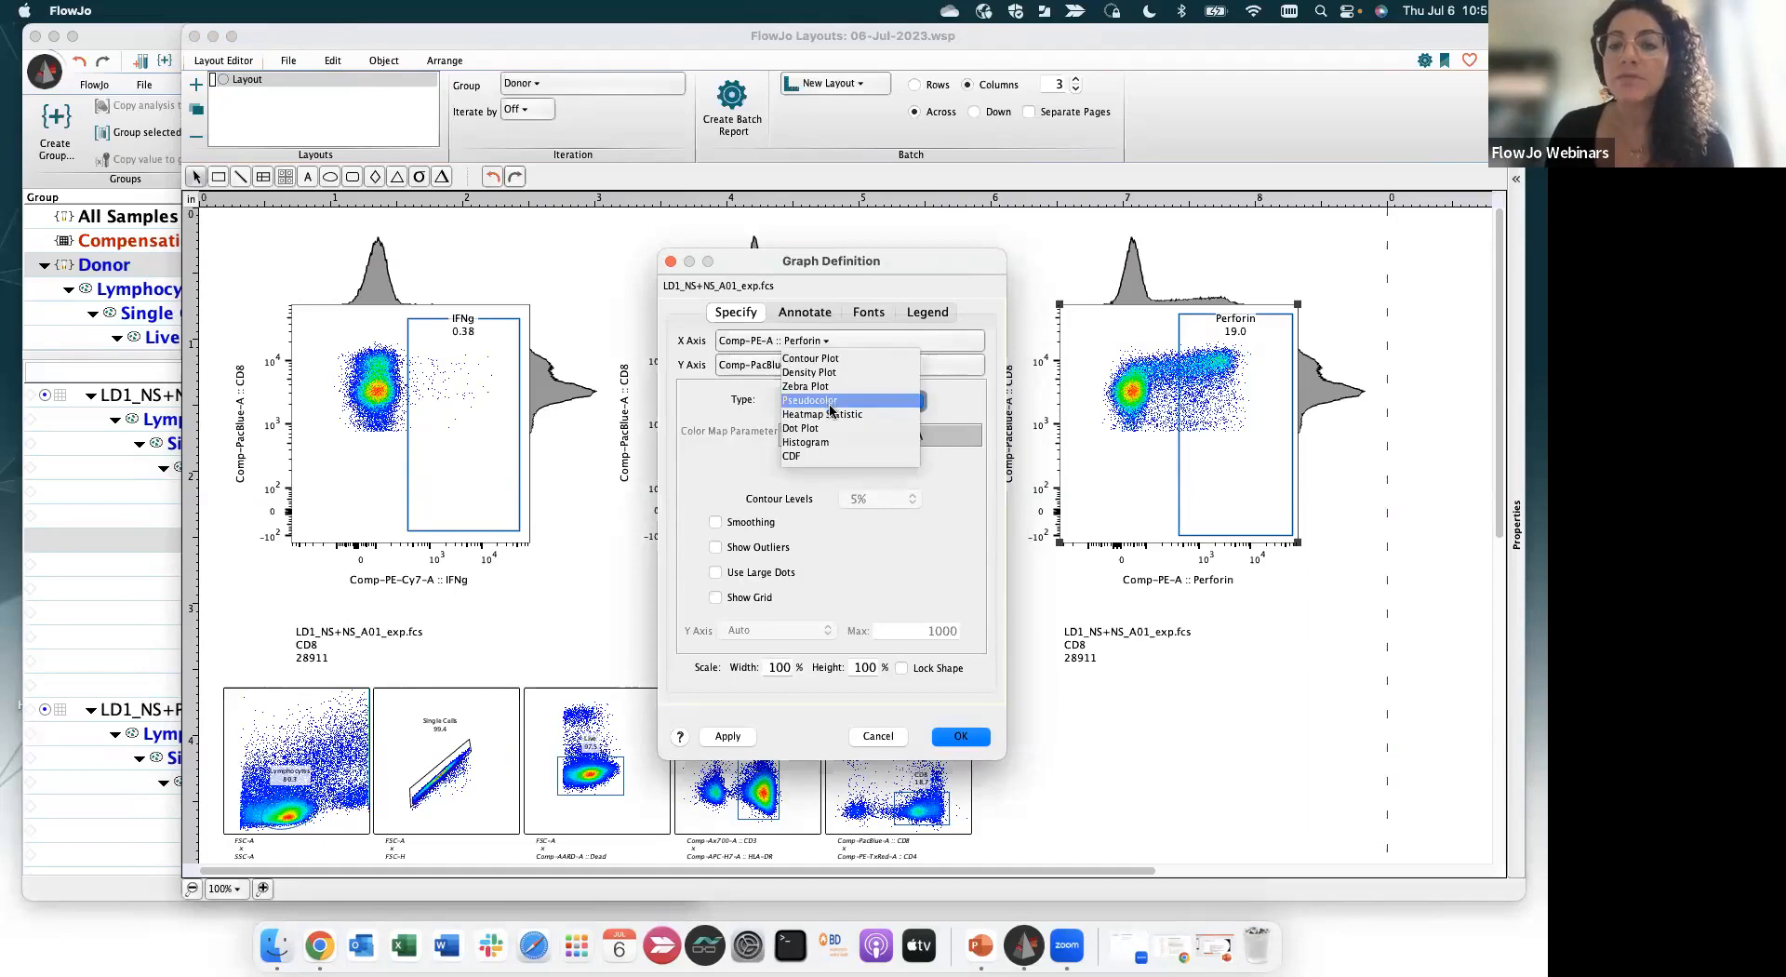
{"action": "left_click", "coordinate": [831, 428]}
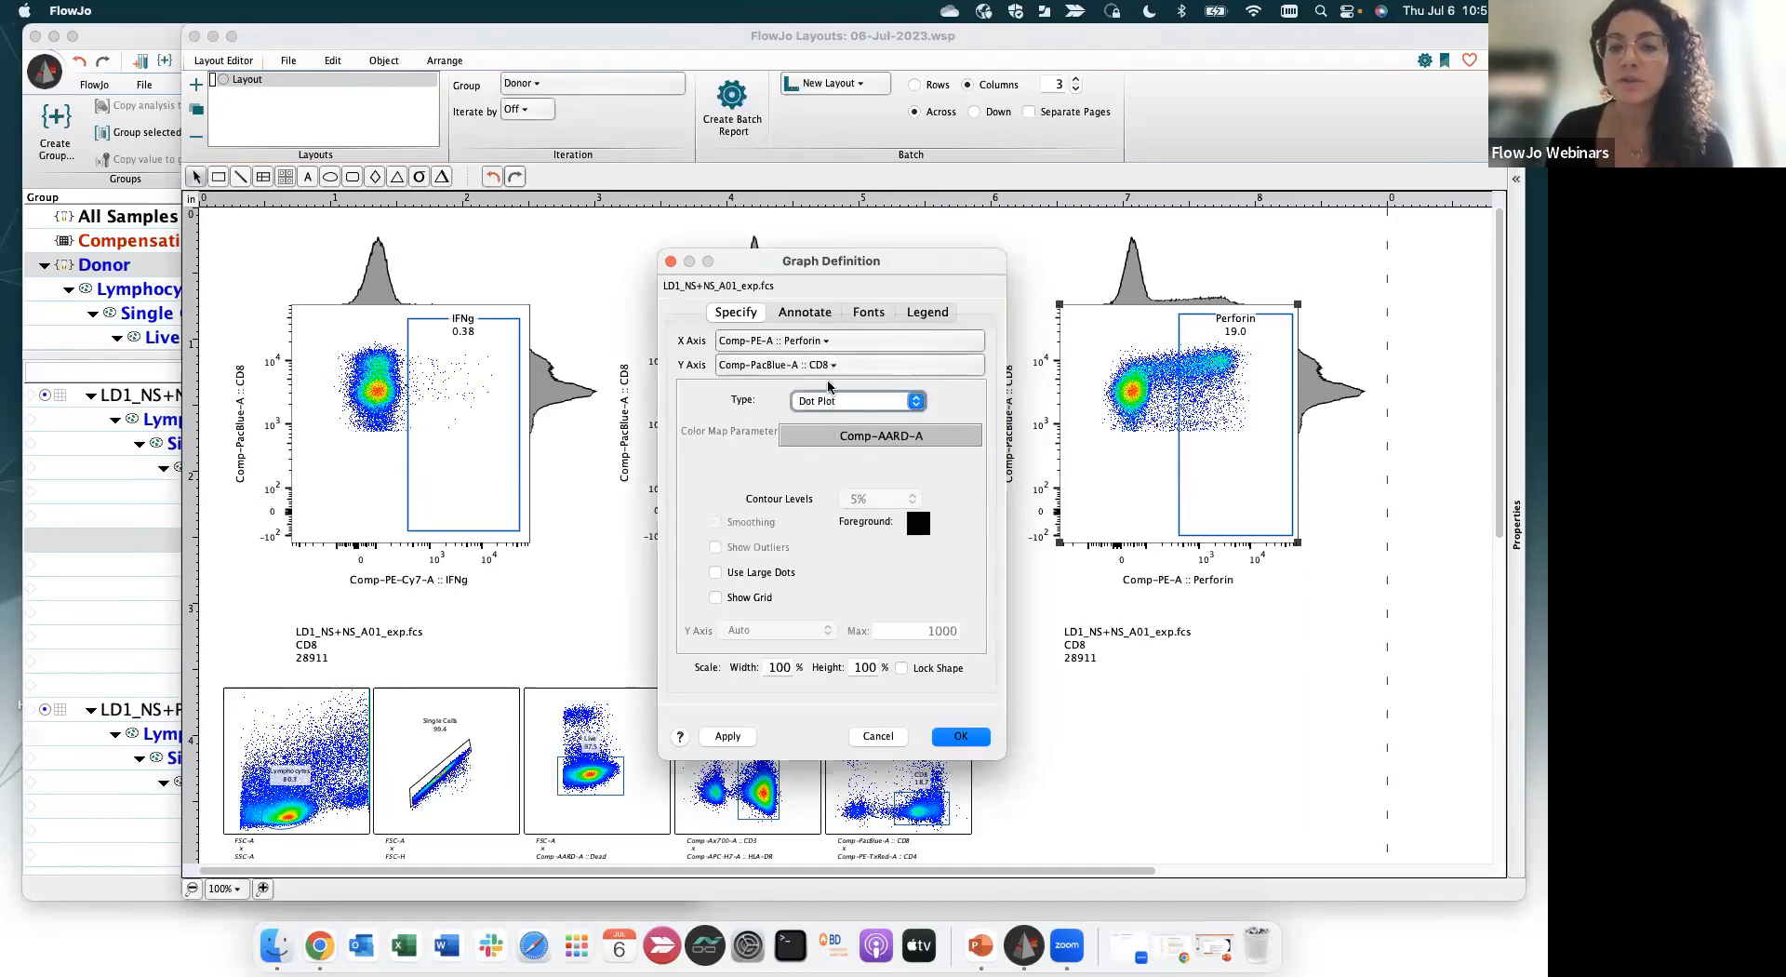
{"action": "left_click", "coordinate": [715, 598]}
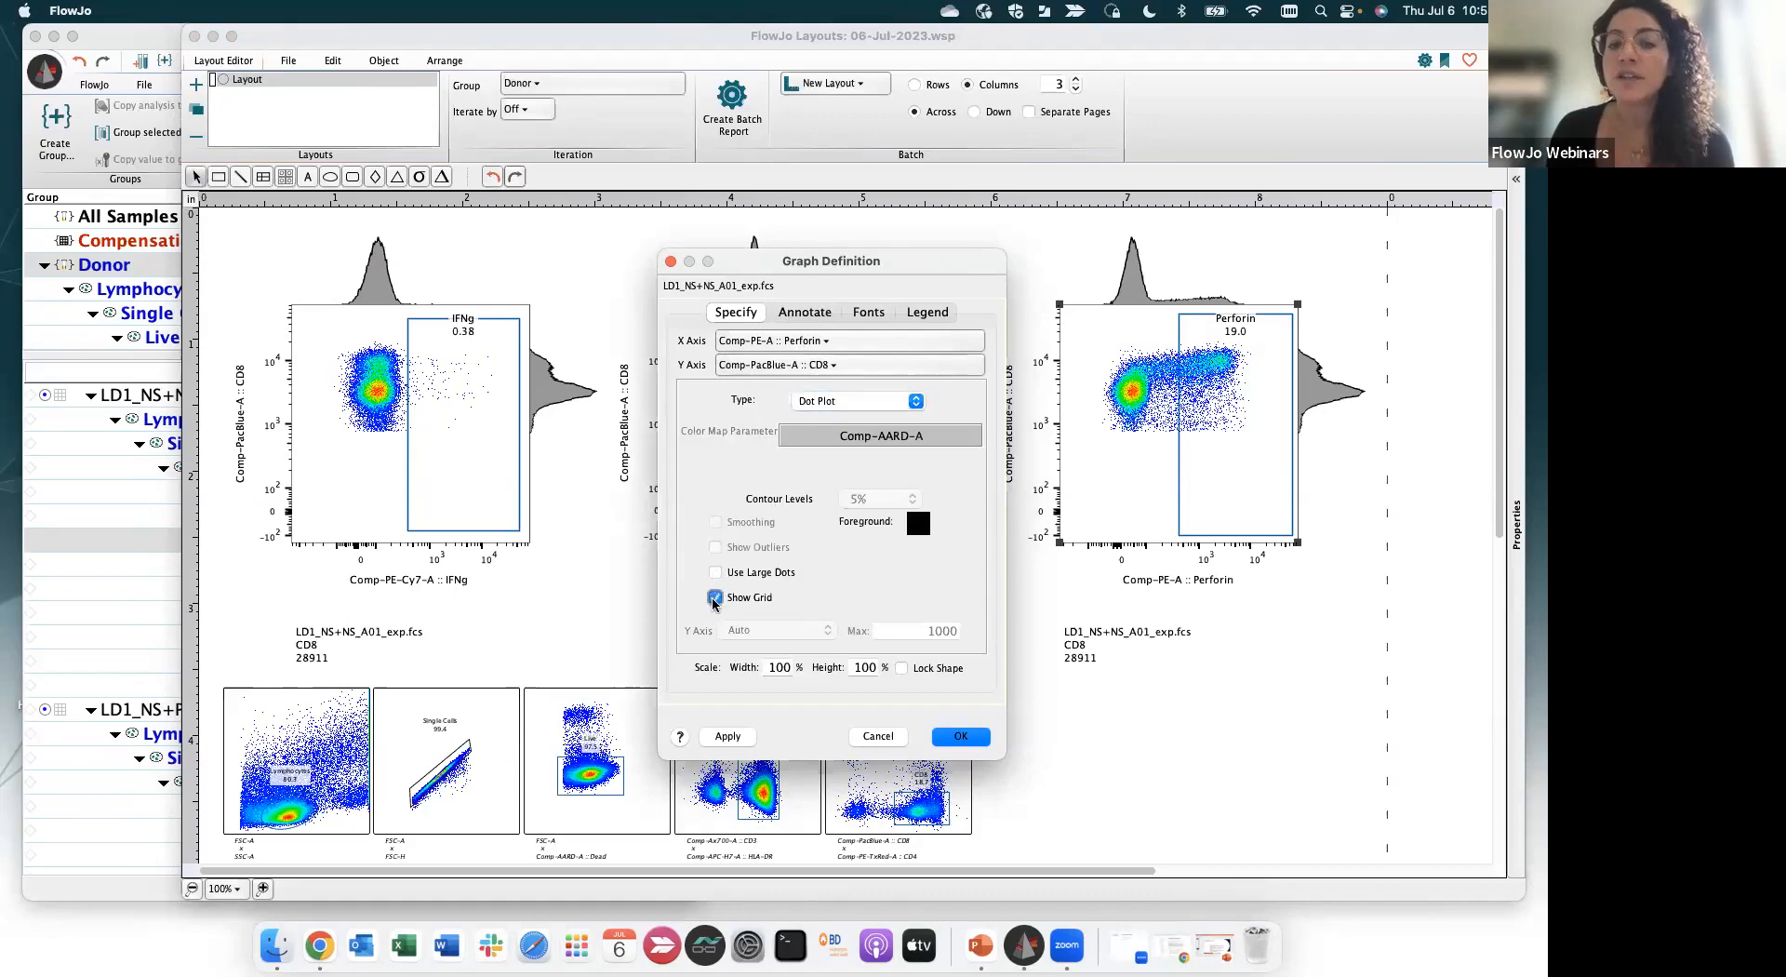
{"action": "left_click", "coordinate": [961, 737]}
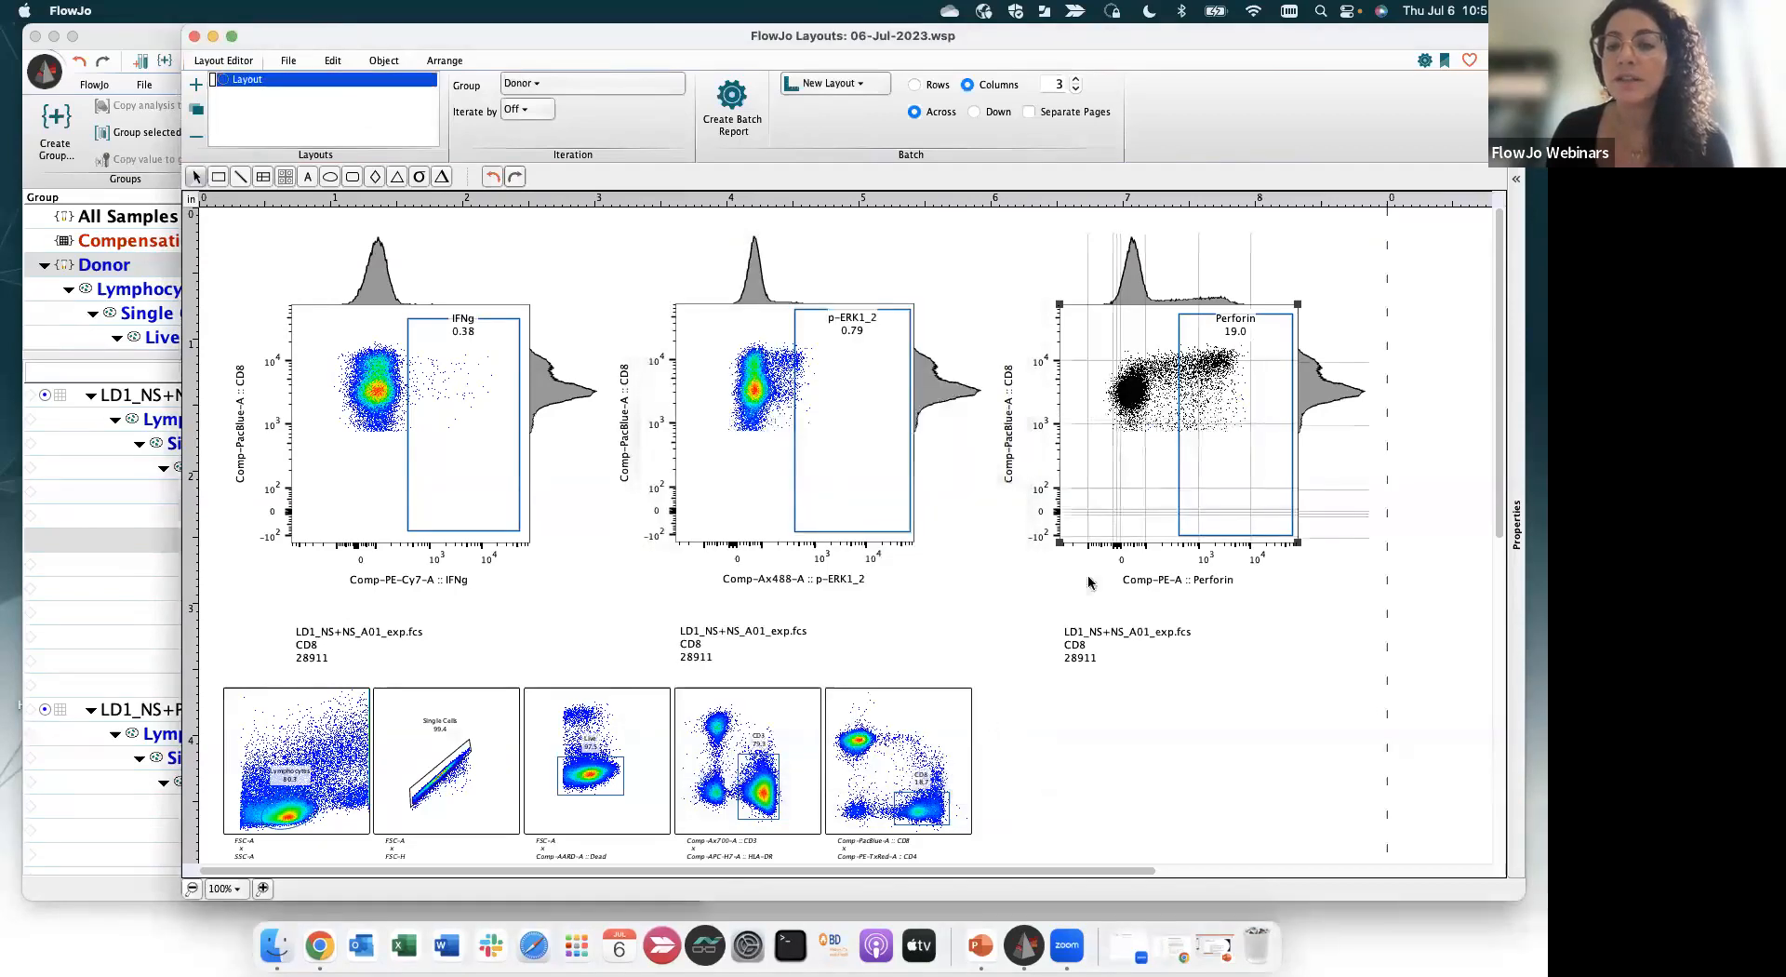
Label the Perforin plot's x-axis "Perforin" and its y-axis "CD8"
{"action": "double_click", "coordinate": [1149, 427]}
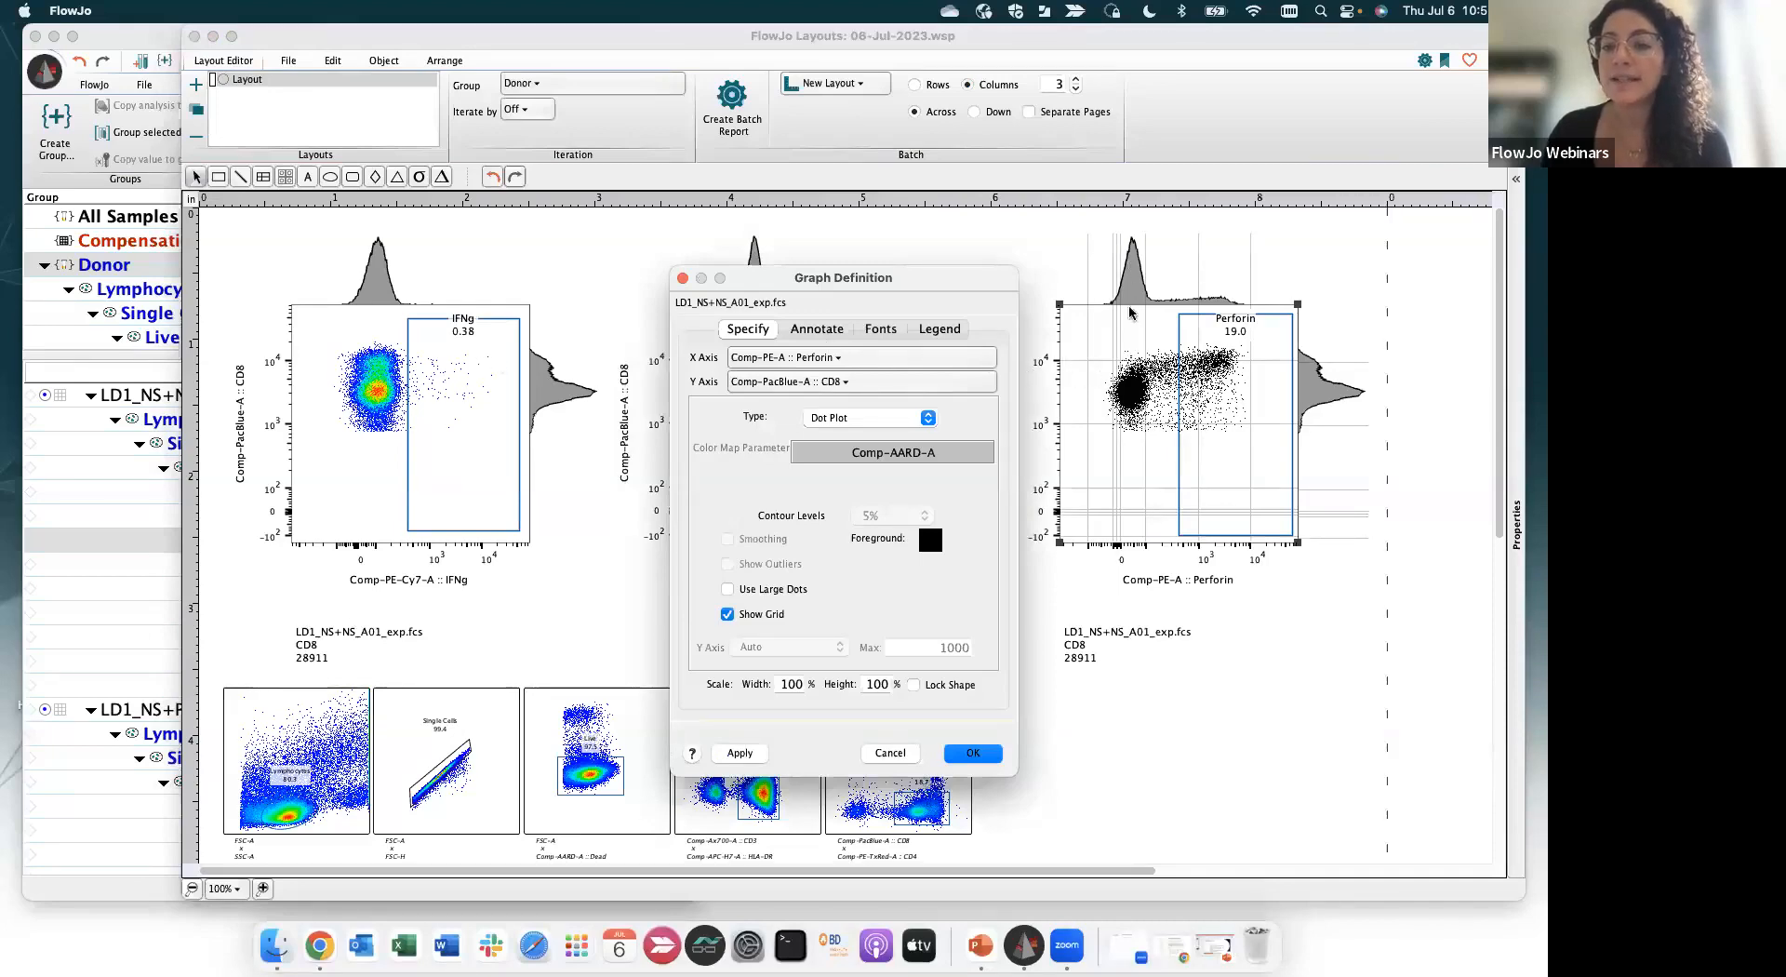
{"action": "left_click", "coordinate": [819, 330]}
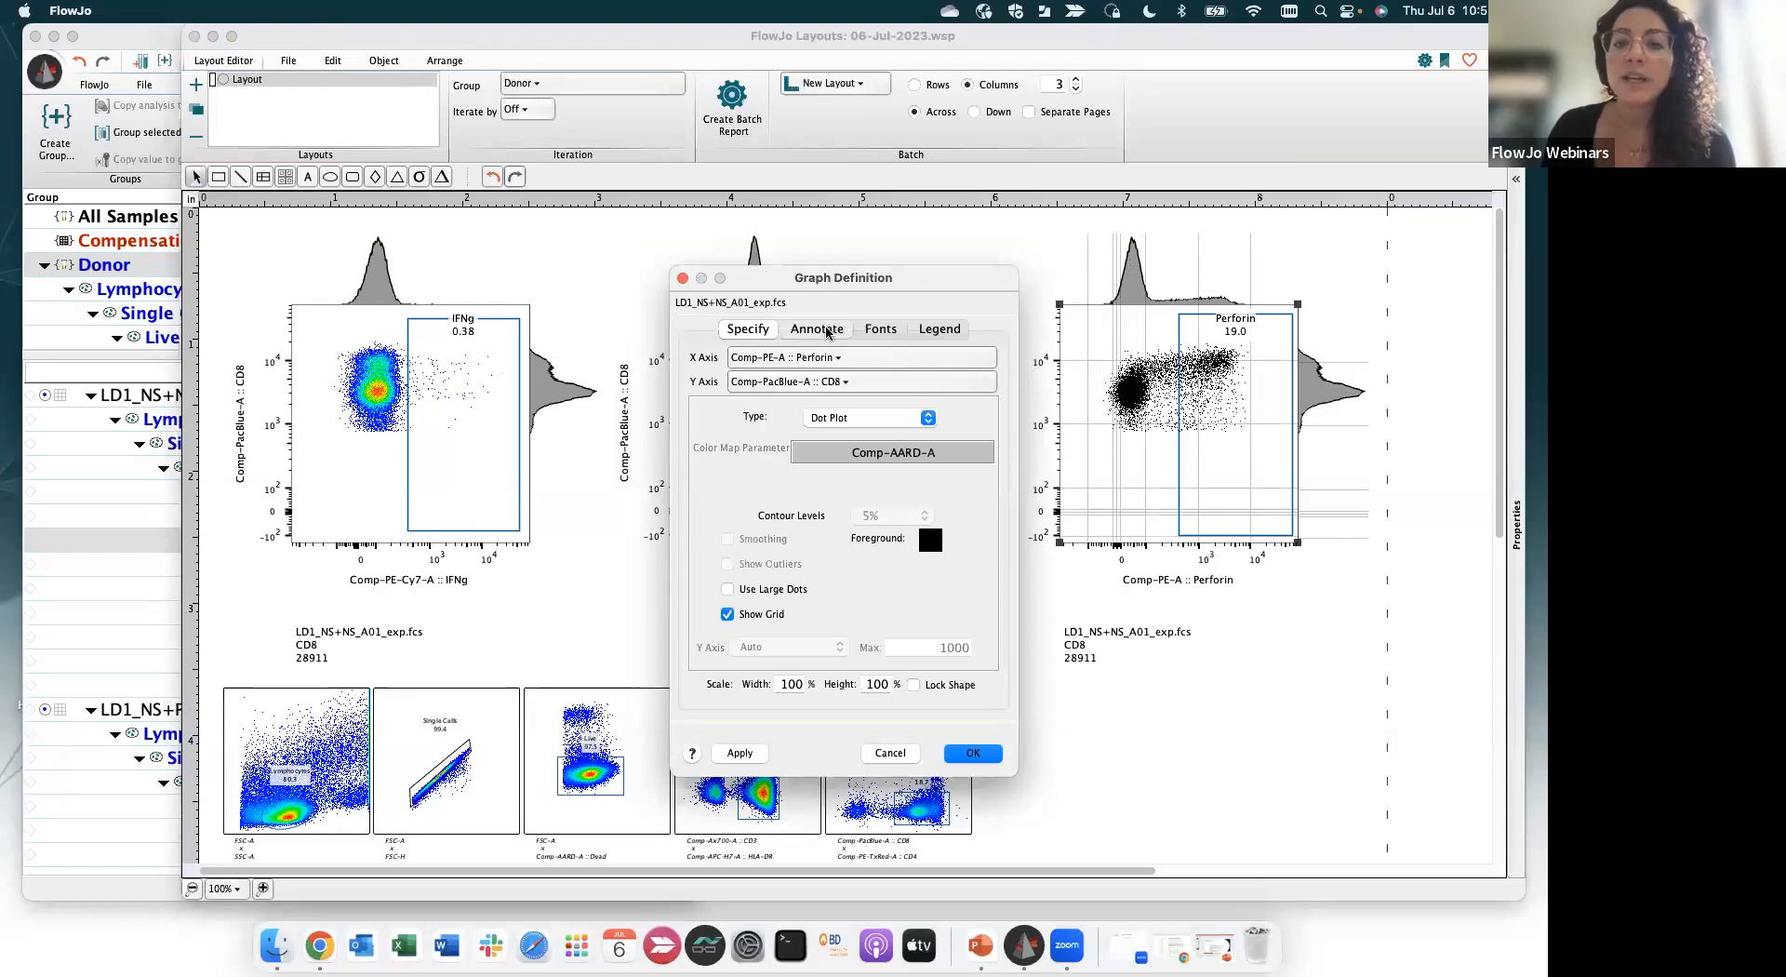
{"action": "left_click_drag", "start_coordinate": [832, 277], "coordinate": [771, 220]}
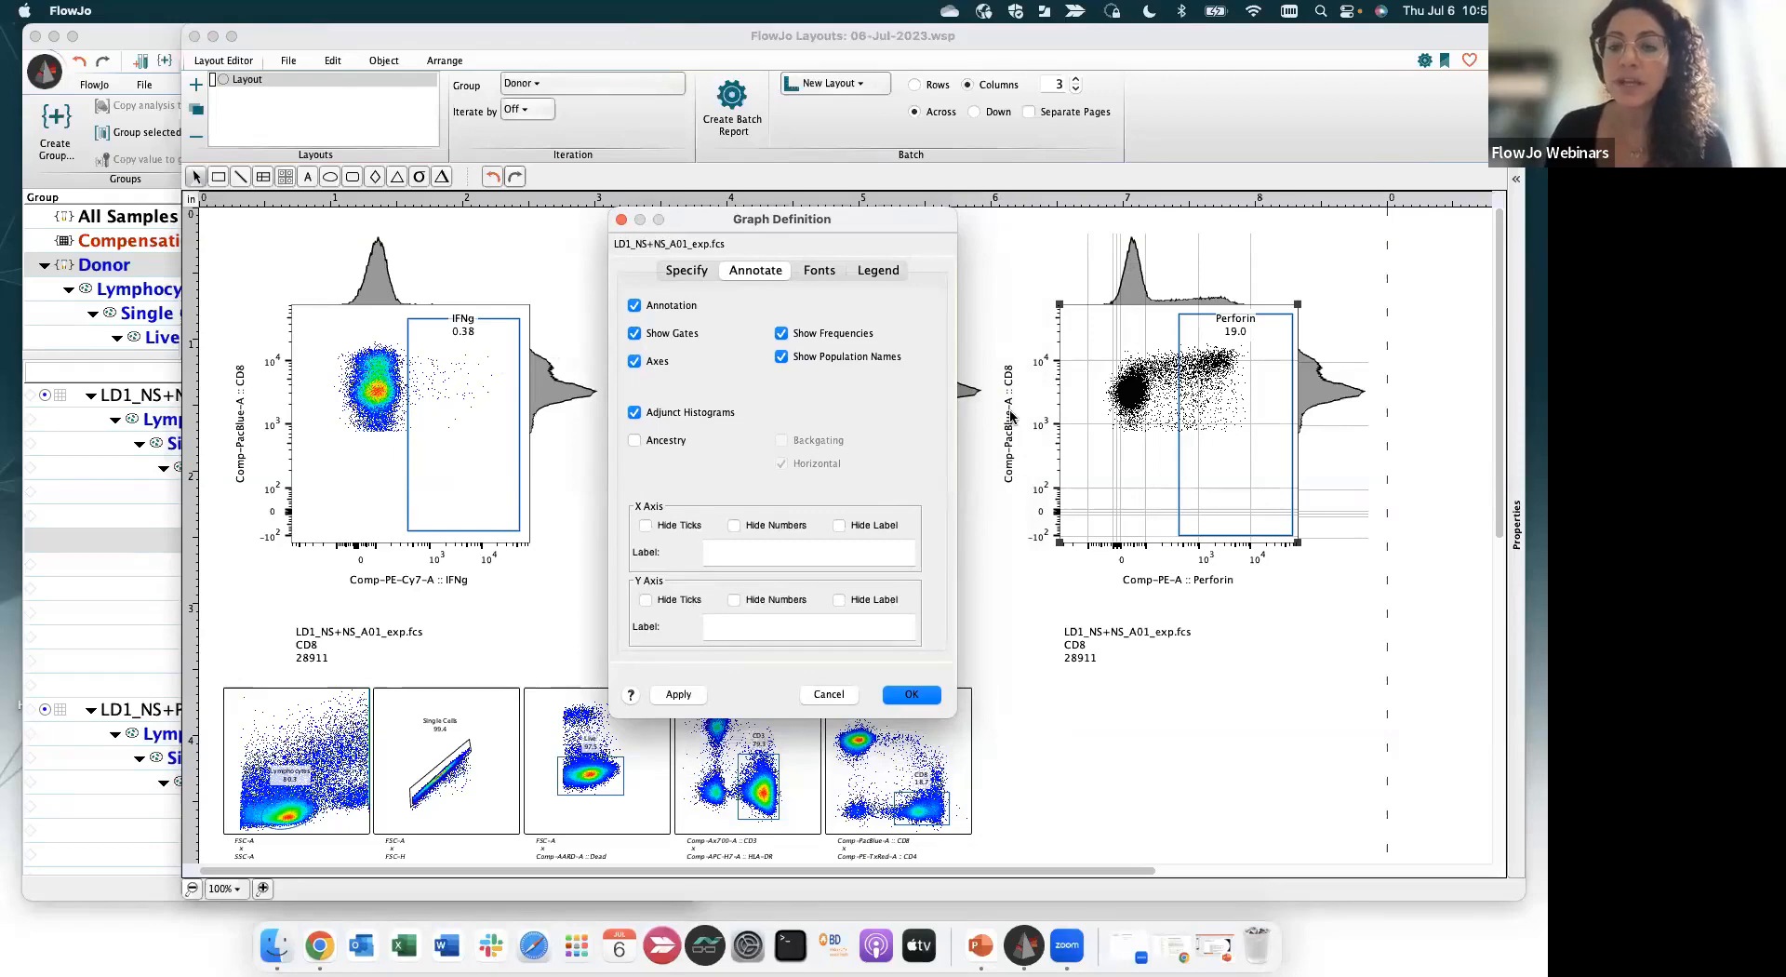
{"action": "left_click", "coordinate": [795, 549]}
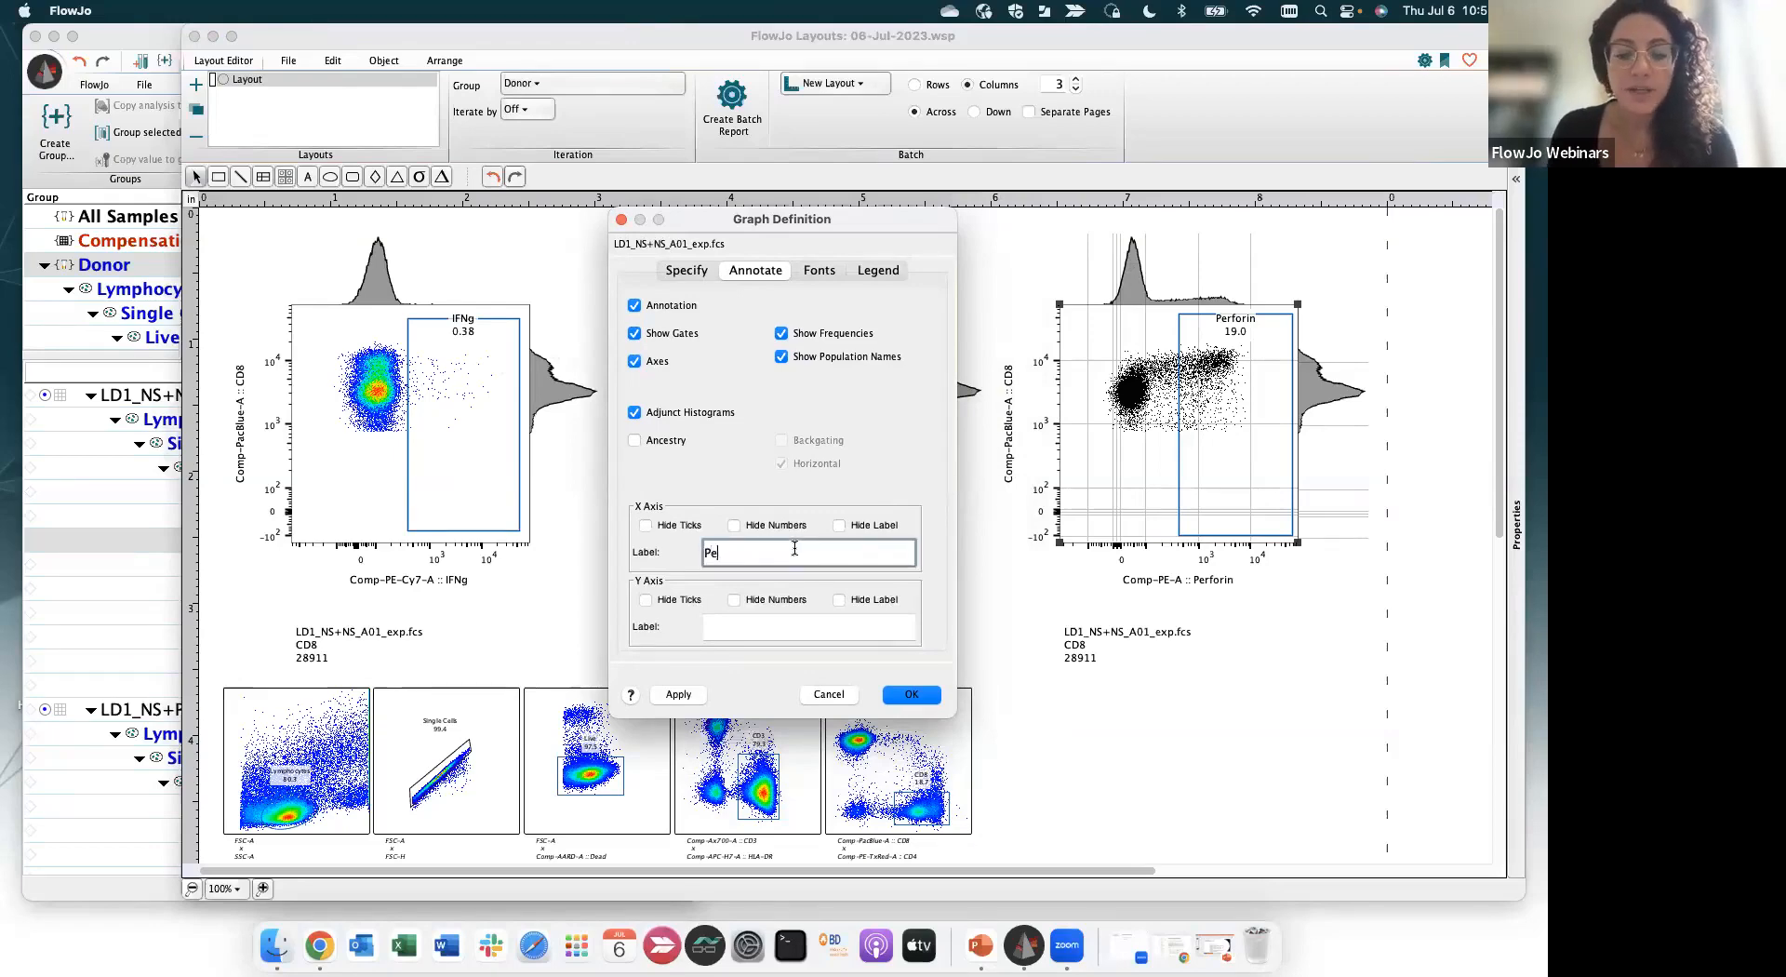
{"action": "left_click", "coordinate": [798, 617]}
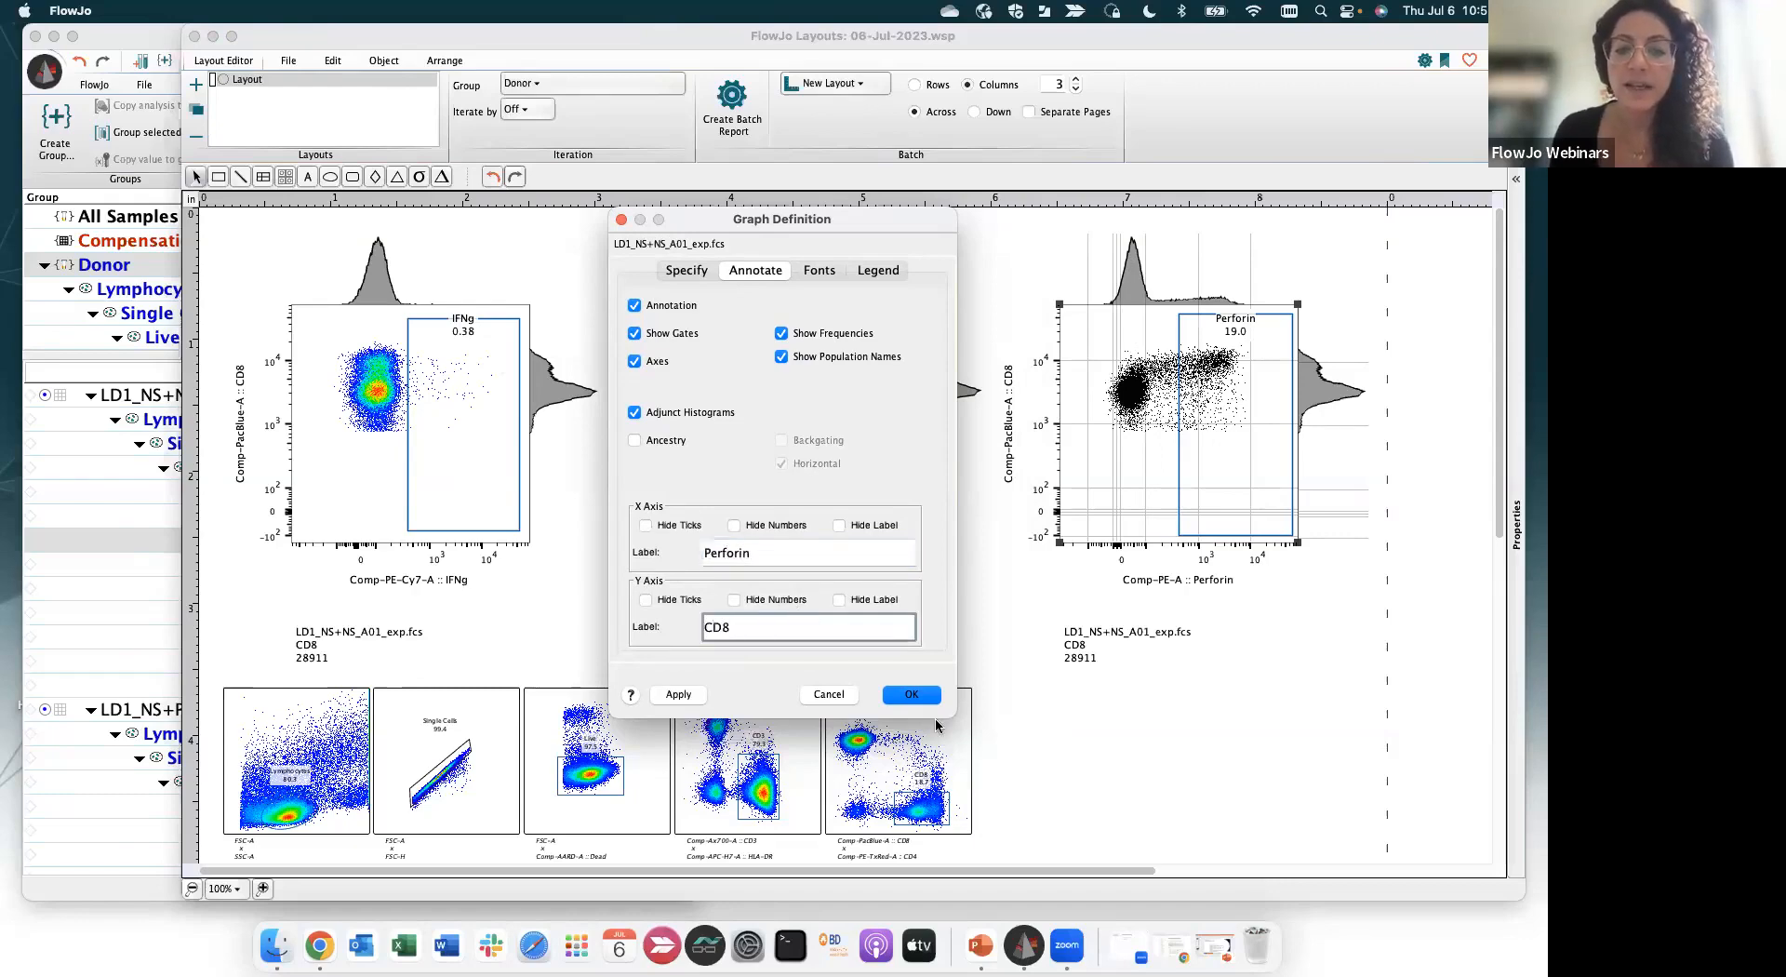
{"action": "left_click", "coordinate": [909, 696]}
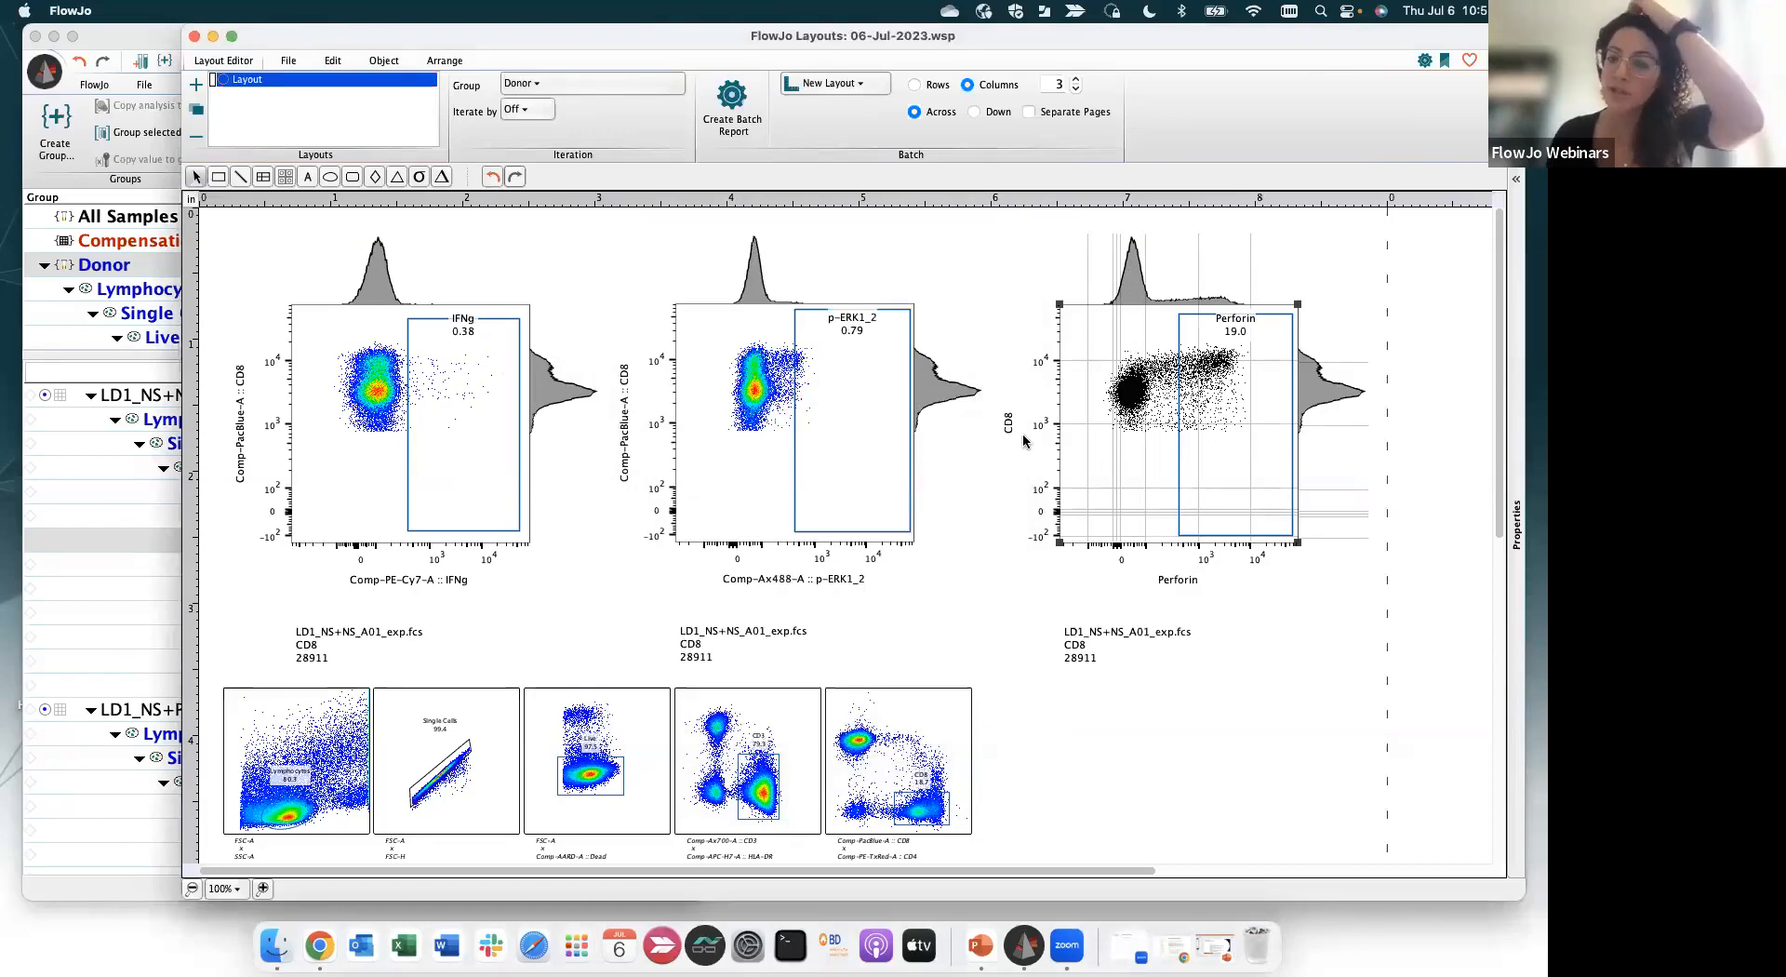
Review the Perforin plot's font settings for axis labels, axis numbers, layout gates and legend
{"action": "double_click", "coordinate": [1087, 426]}
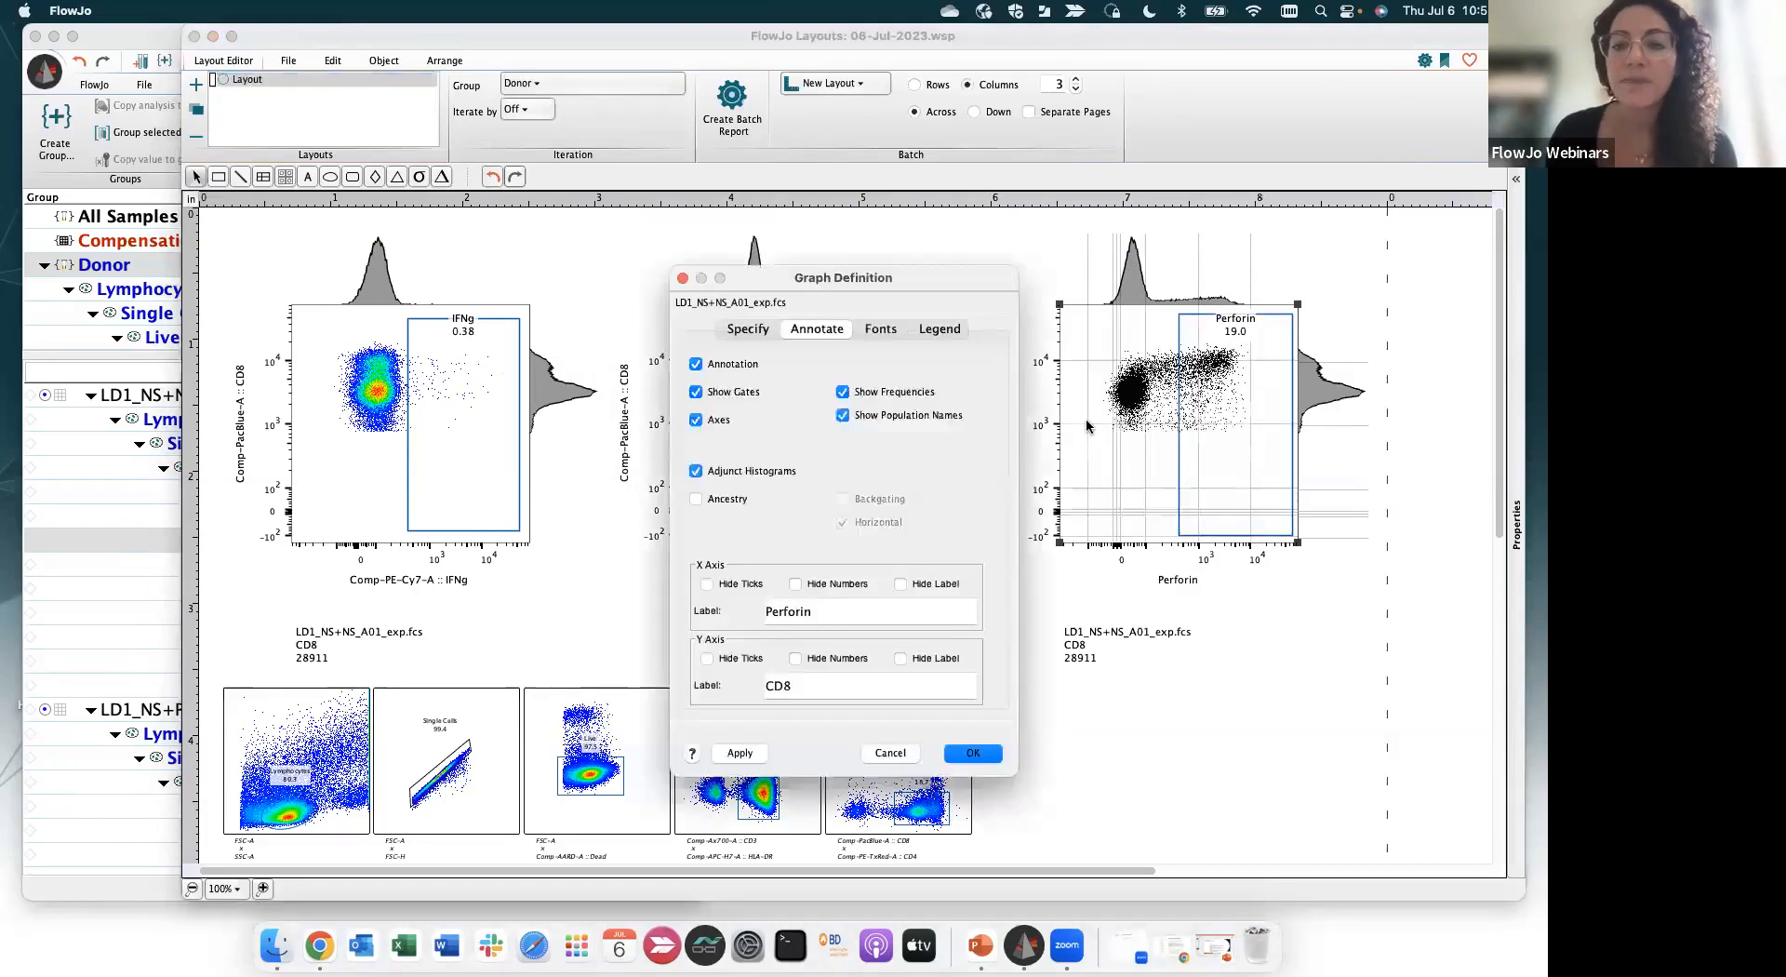
{"action": "left_click", "coordinate": [881, 329]}
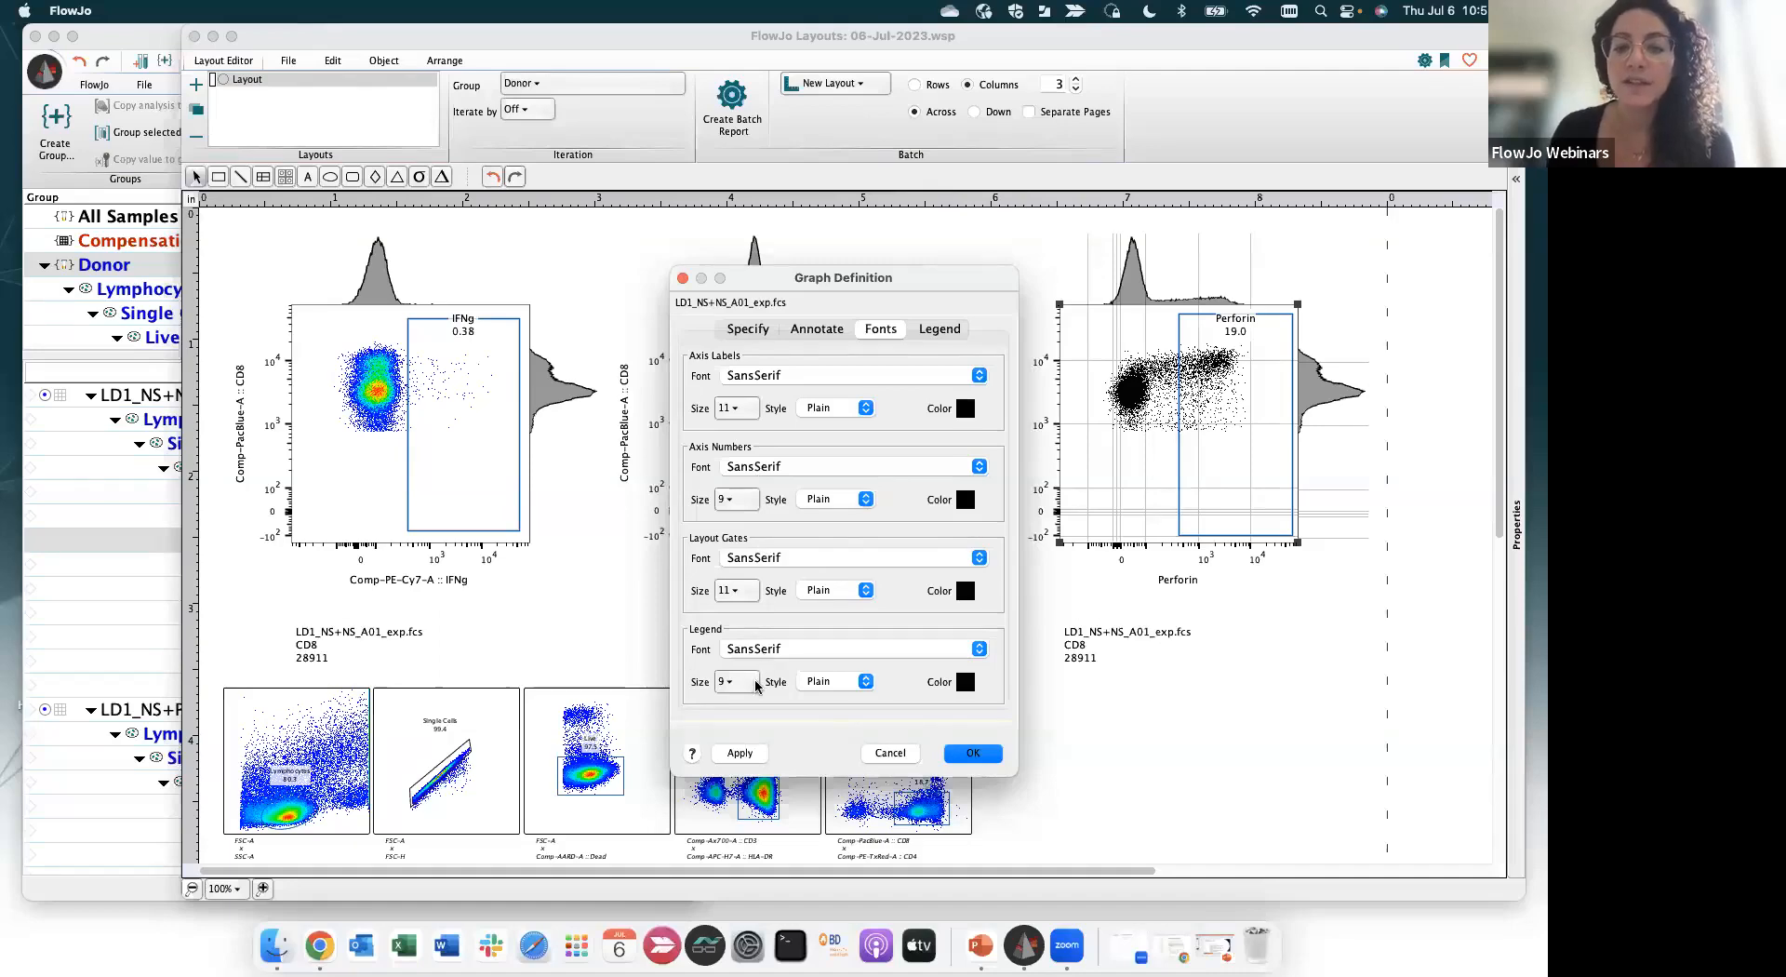
{"action": "left_click", "coordinate": [969, 754]}
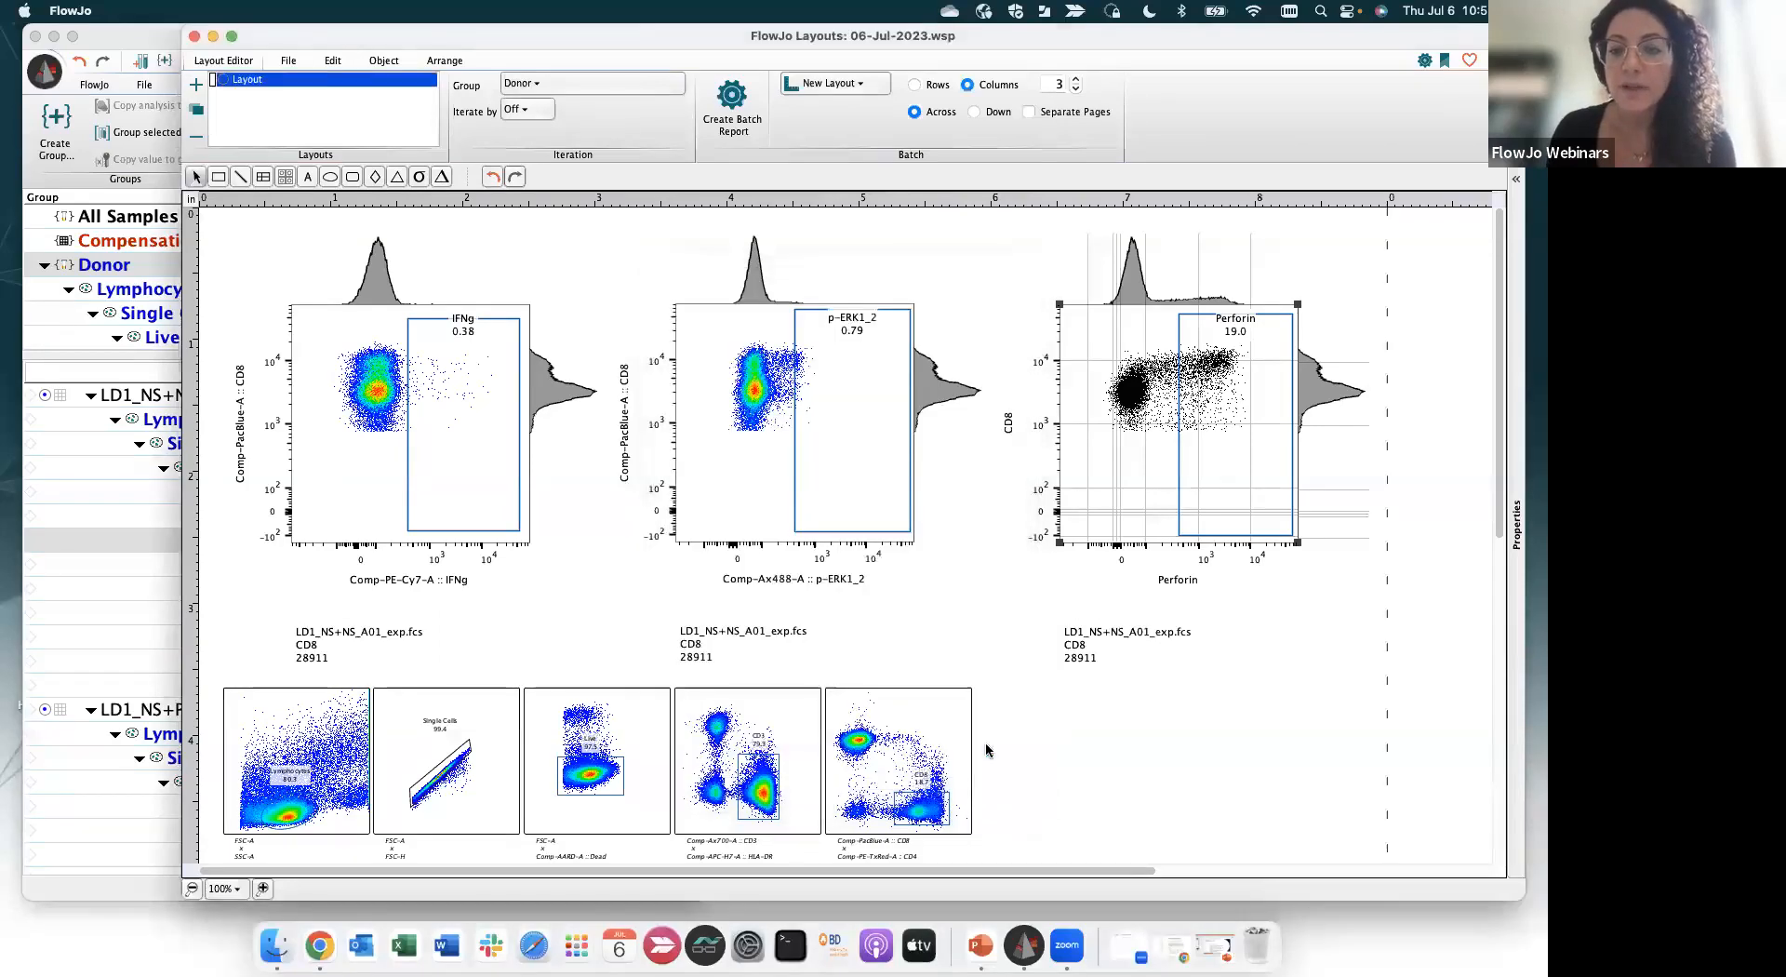
Show the Perforin plot's legend and place it beneath the plot's sample annotation
{"action": "double_click", "coordinate": [1137, 429]}
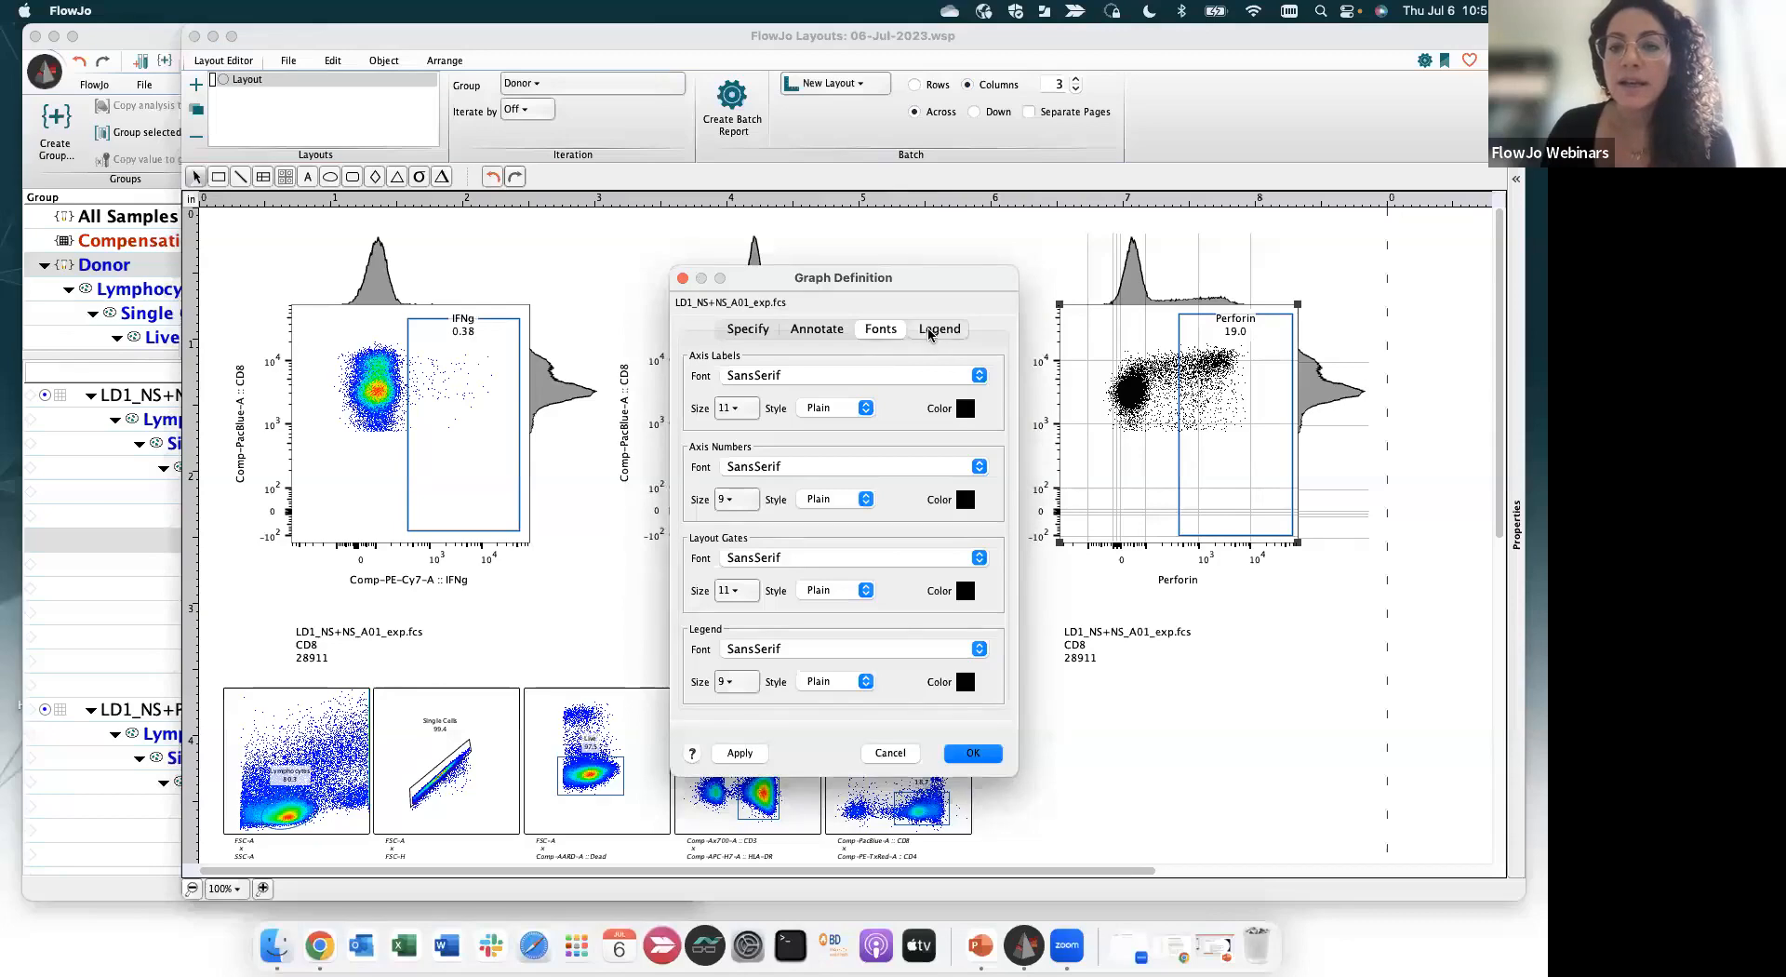
{"action": "left_click", "coordinate": [938, 329]}
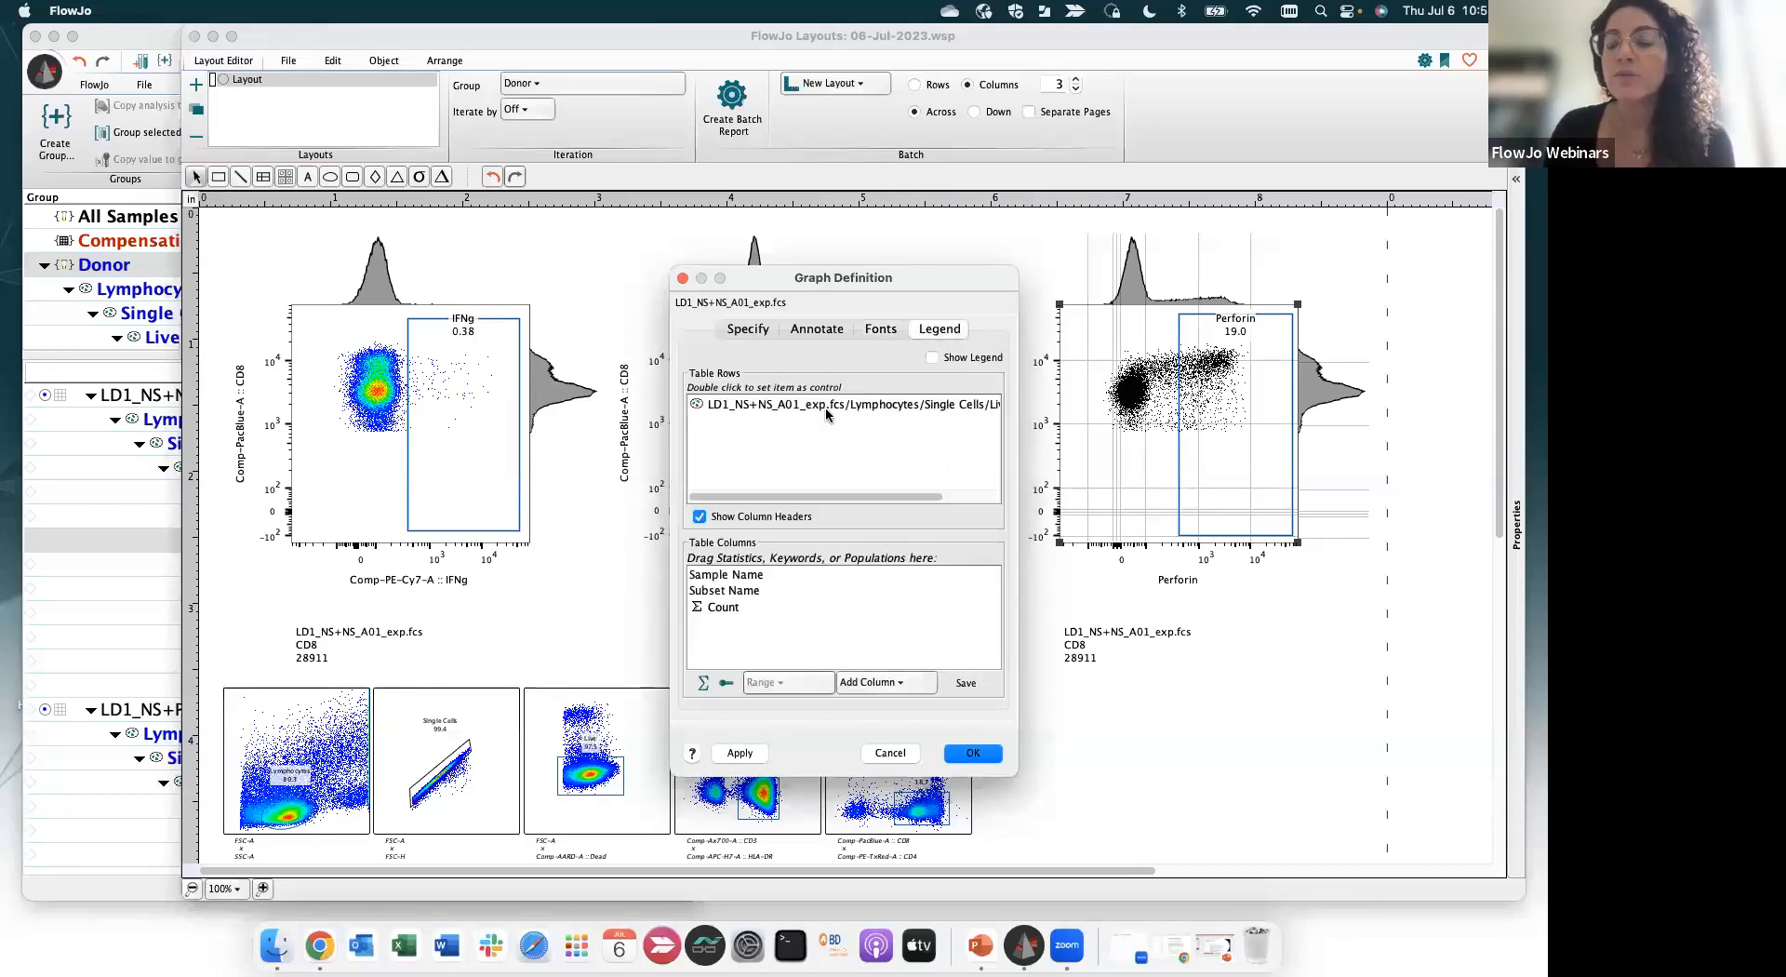
{"action": "left_click", "coordinate": [933, 357]}
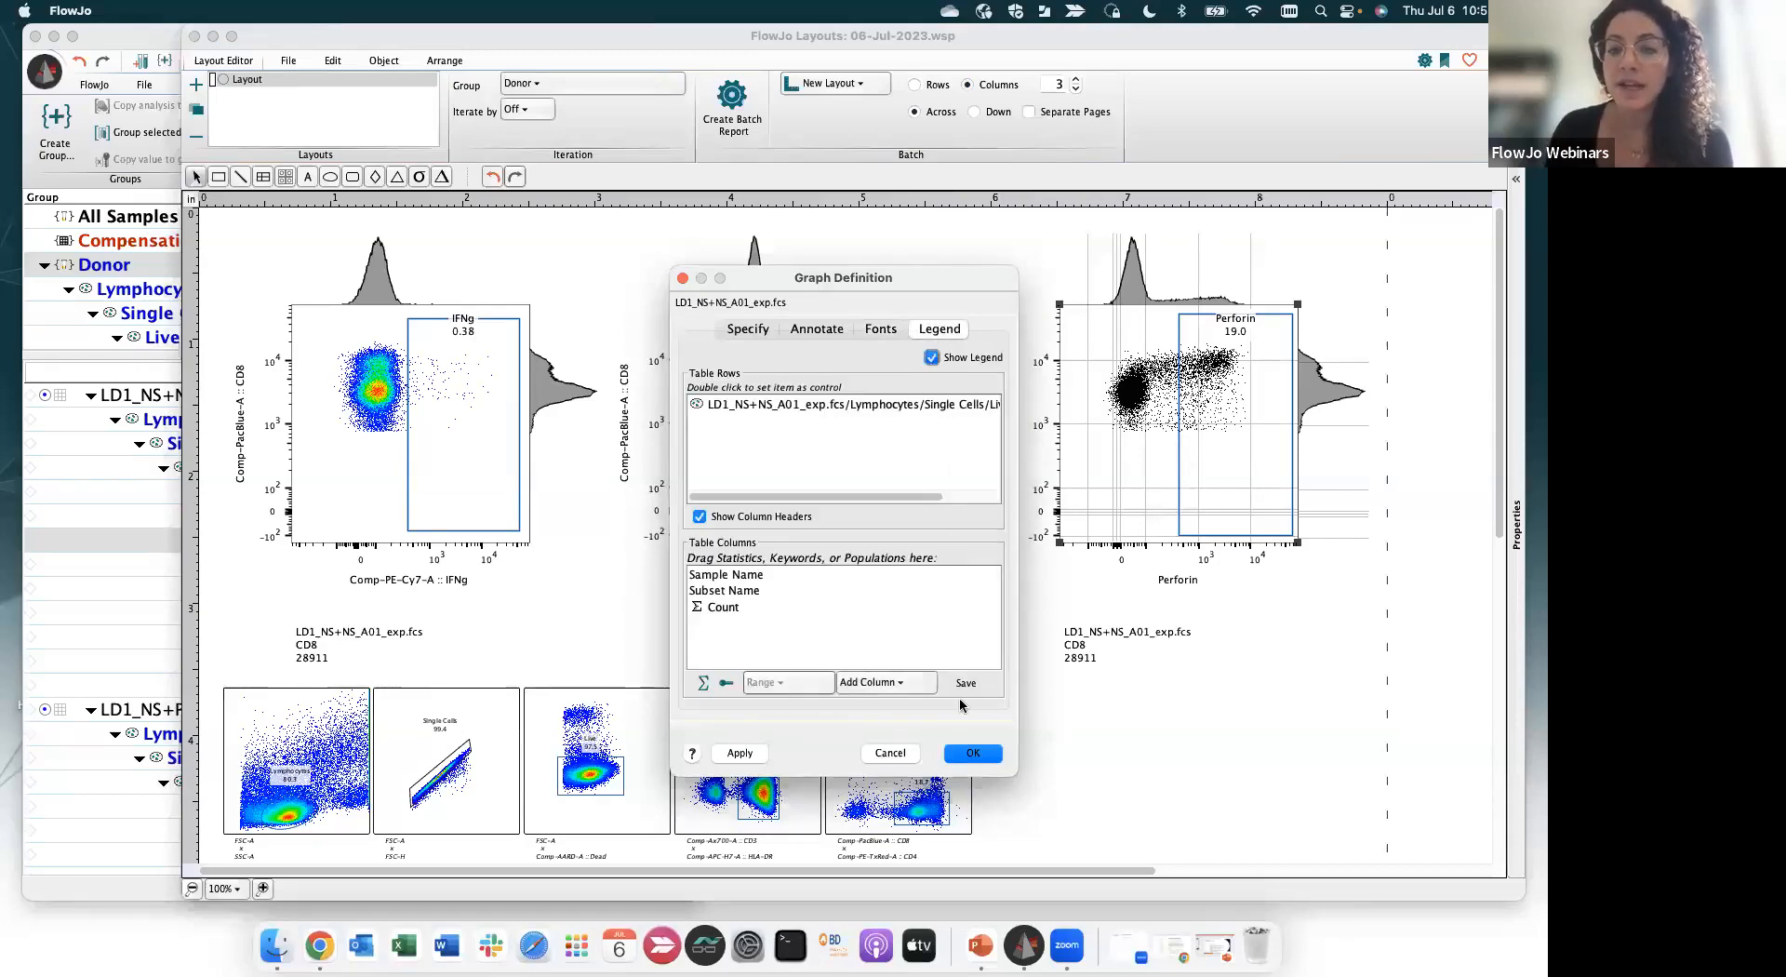
{"action": "left_click", "coordinate": [972, 752]}
{"action": "left_click_drag", "start_coordinate": [1433, 318], "coordinate": [1170, 691]}
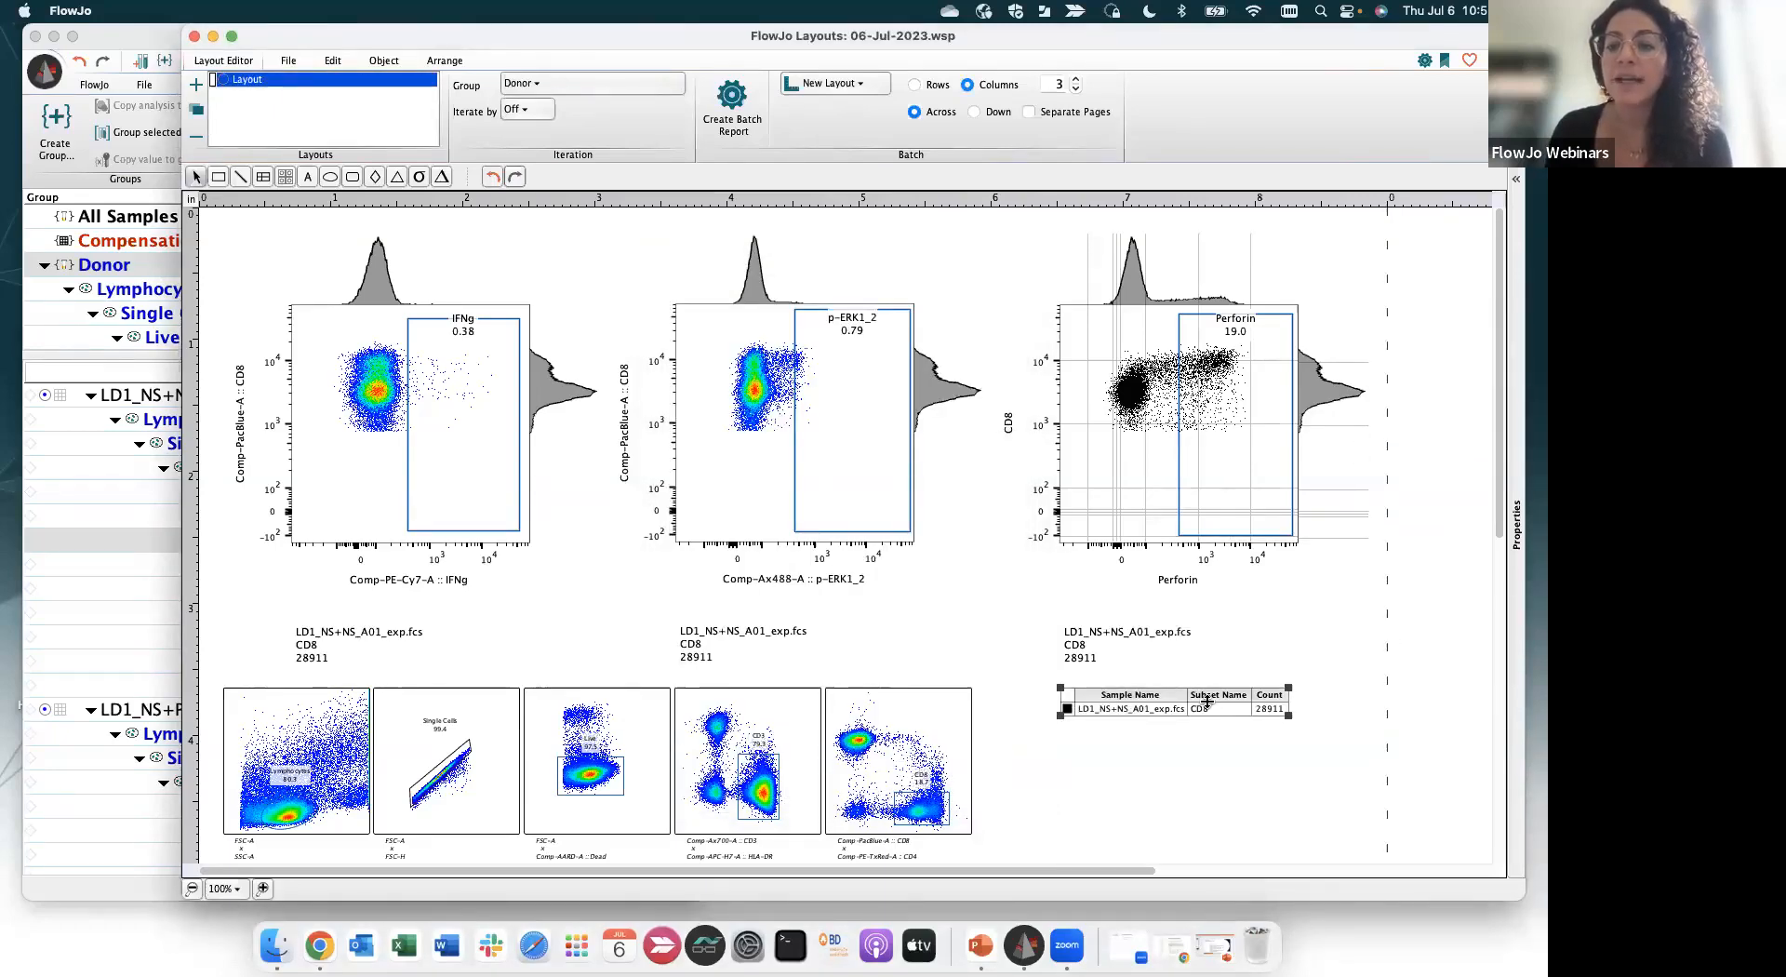
Set the Perforin plot's legend font size to 12 and reposition the legend table slightly lower beneath the plot
{"action": "double_click", "coordinate": [1158, 461]}
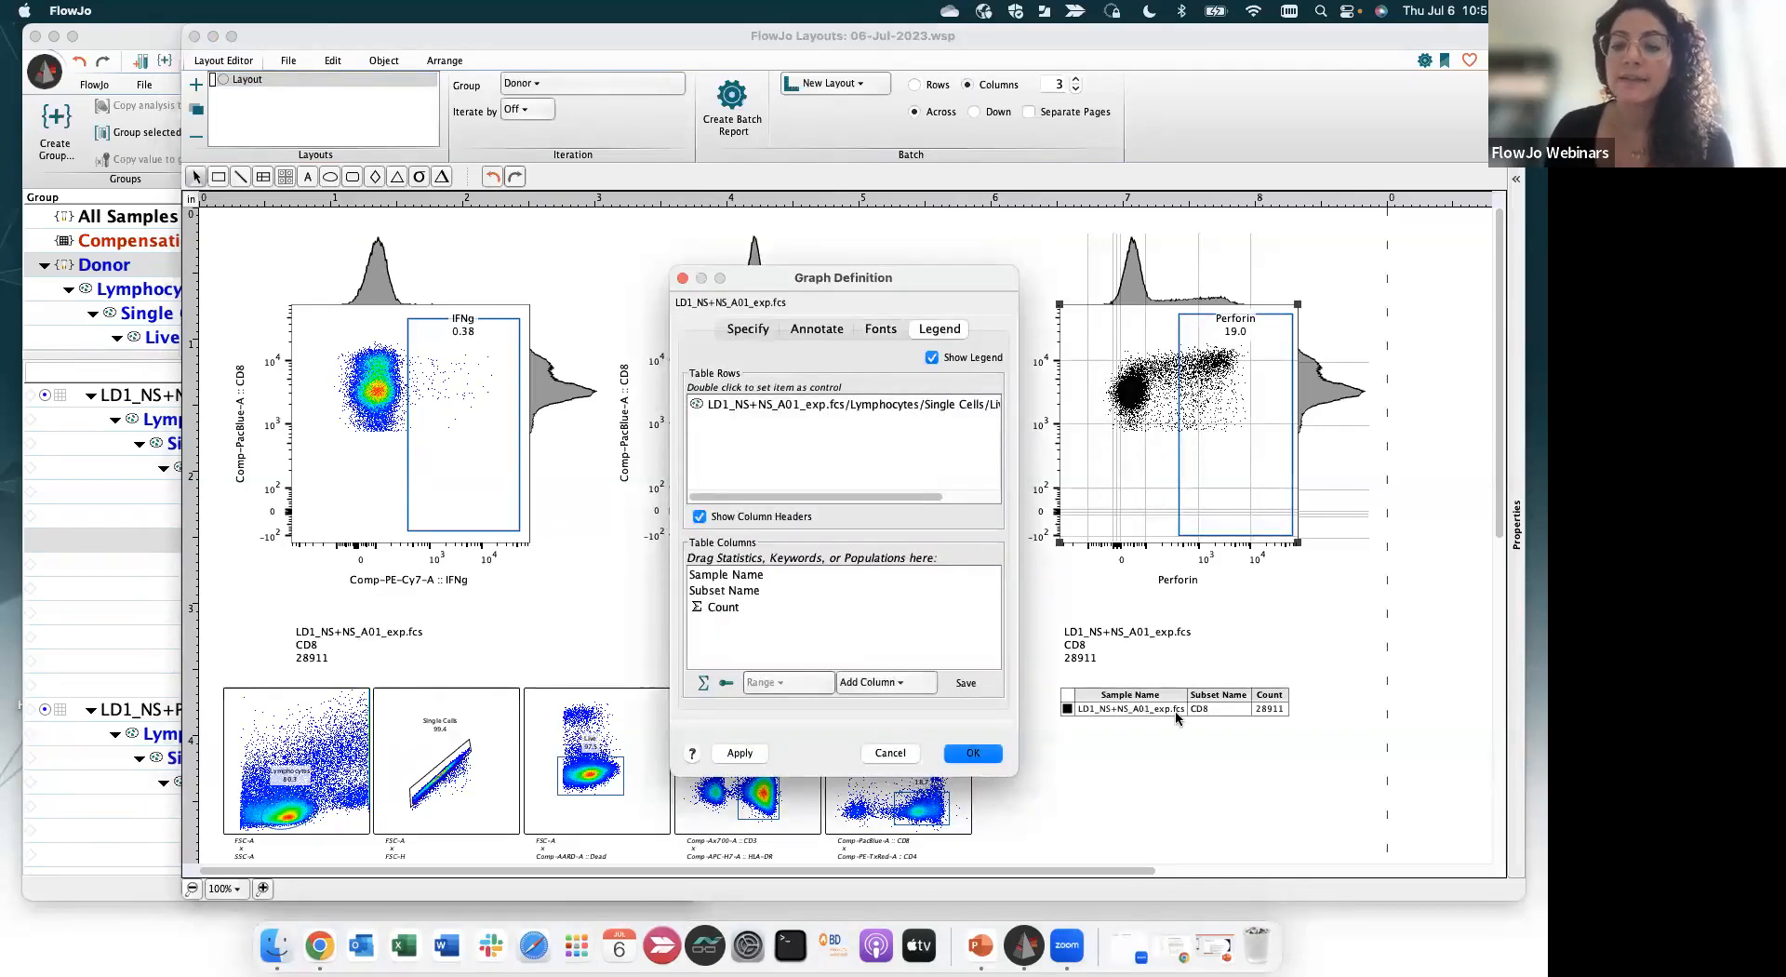
{"action": "left_click", "coordinate": [874, 331]}
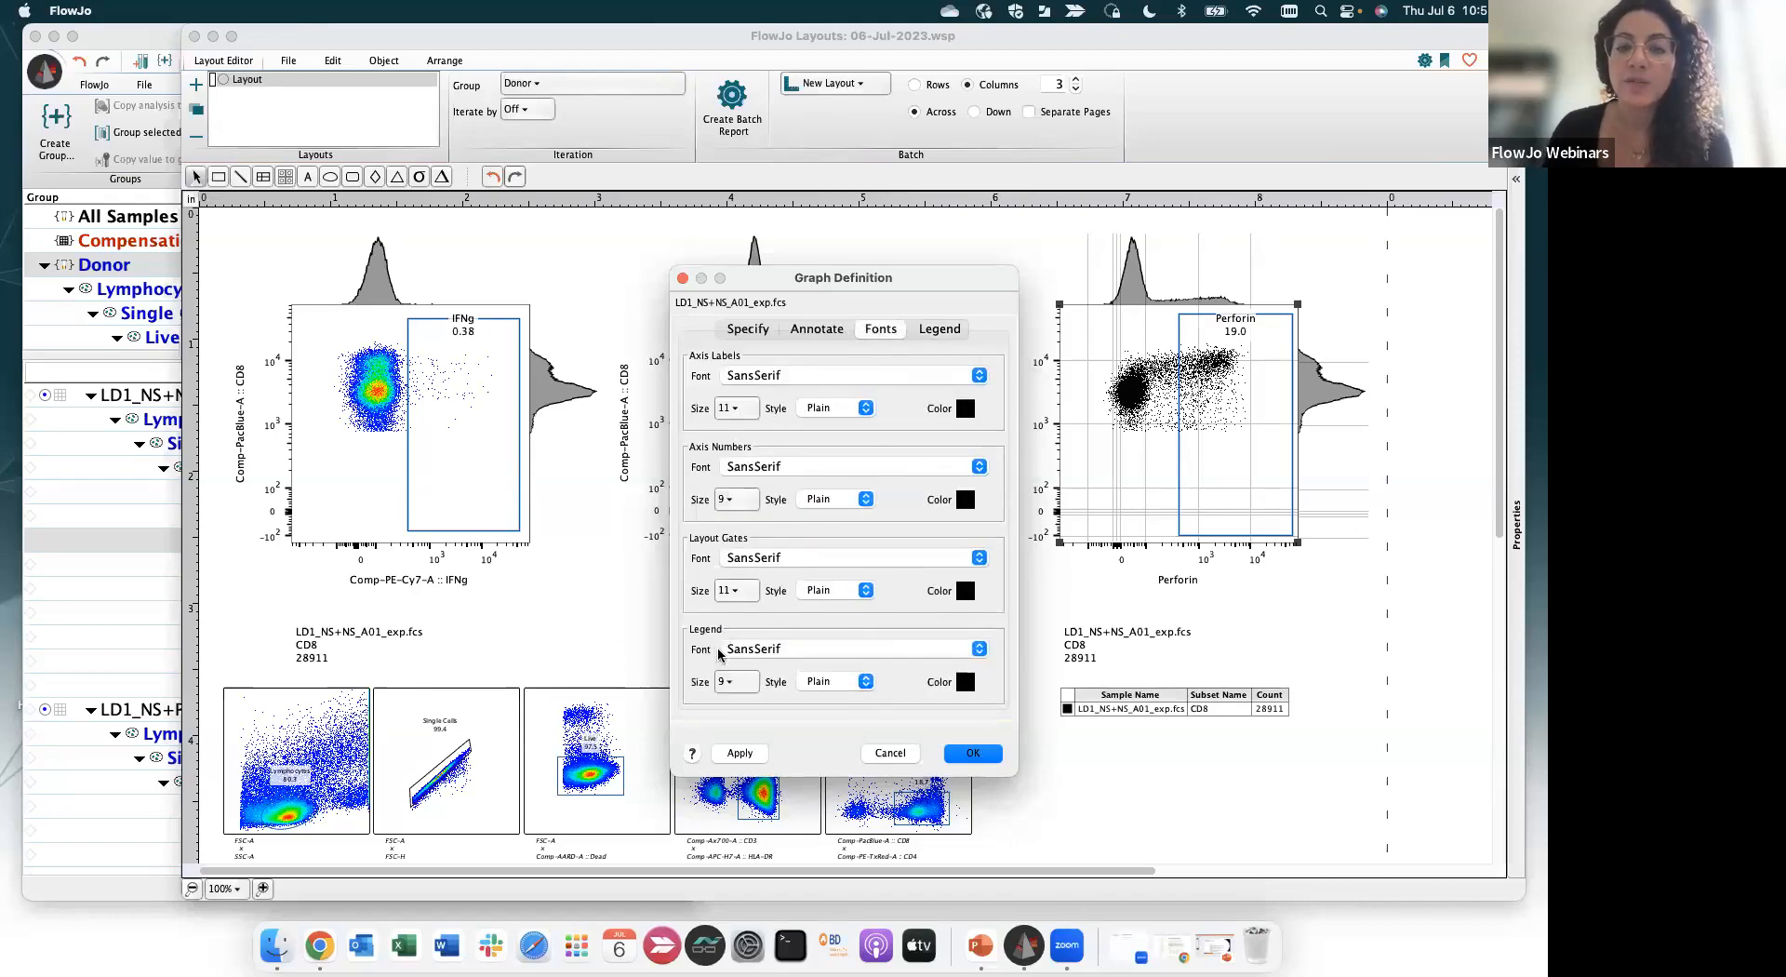
{"action": "left_click", "coordinate": [735, 682]}
{"action": "left_click", "coordinate": [794, 784]}
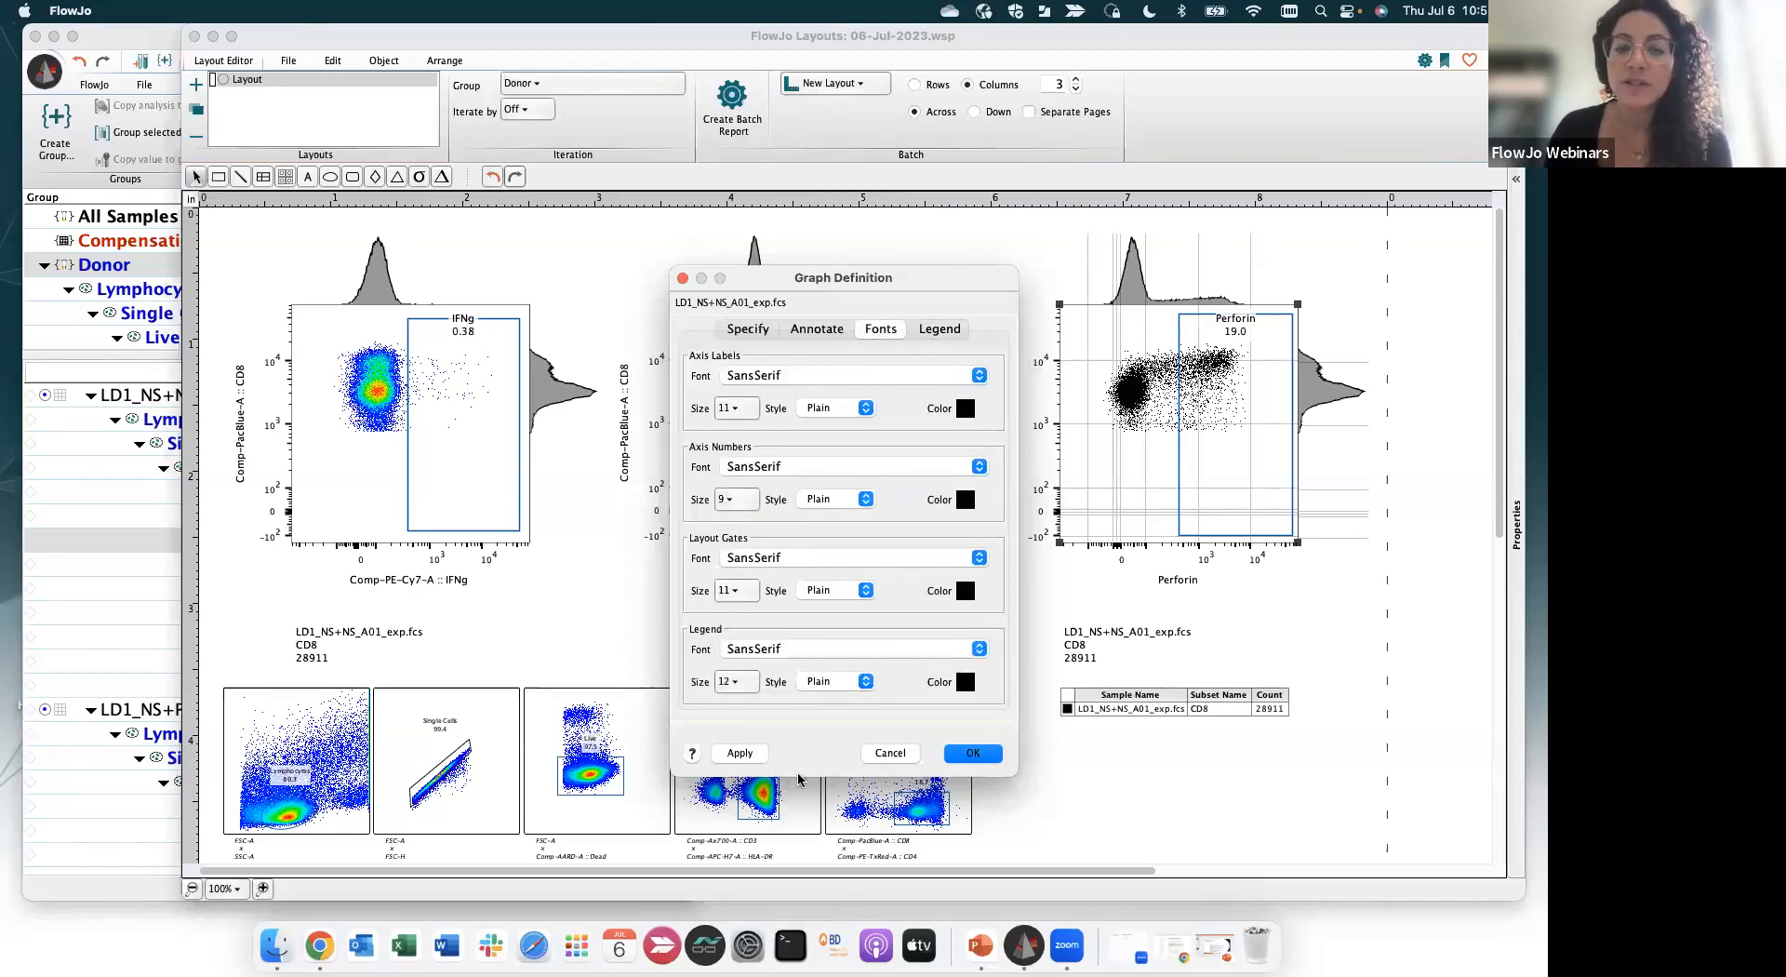
{"action": "left_click", "coordinate": [741, 753]}
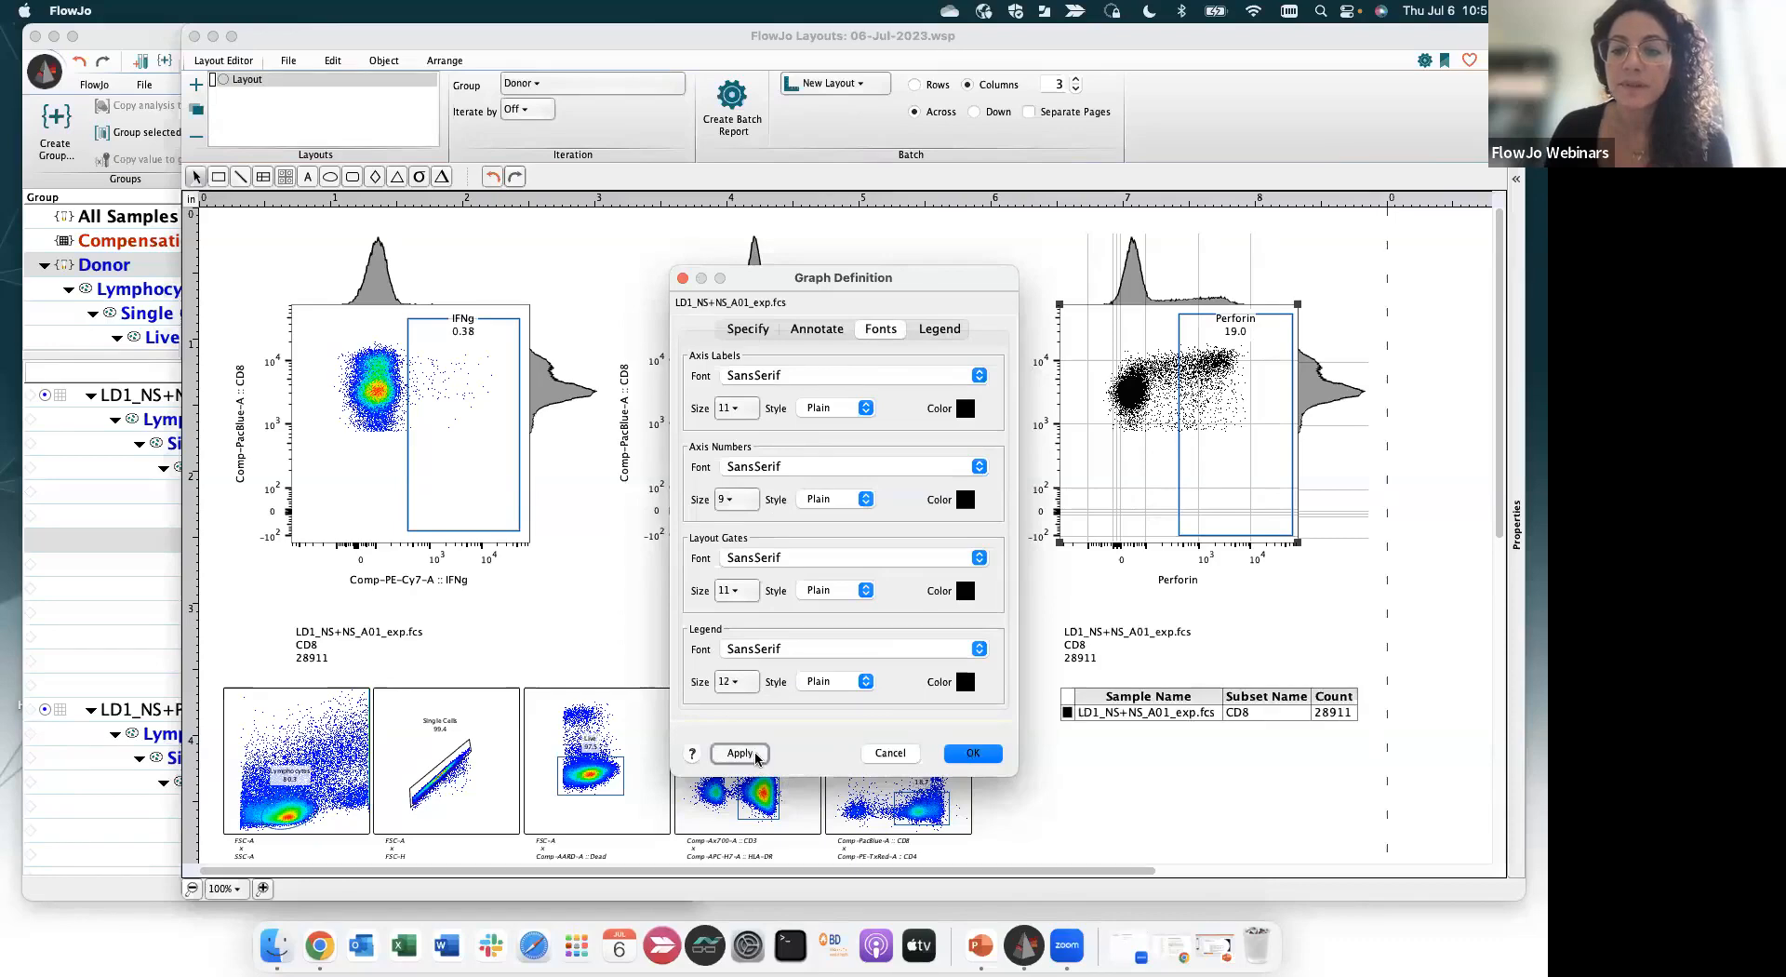
{"action": "left_click", "coordinate": [973, 752]}
{"action": "left_click_drag", "start_coordinate": [1162, 716], "coordinate": [1135, 741]}
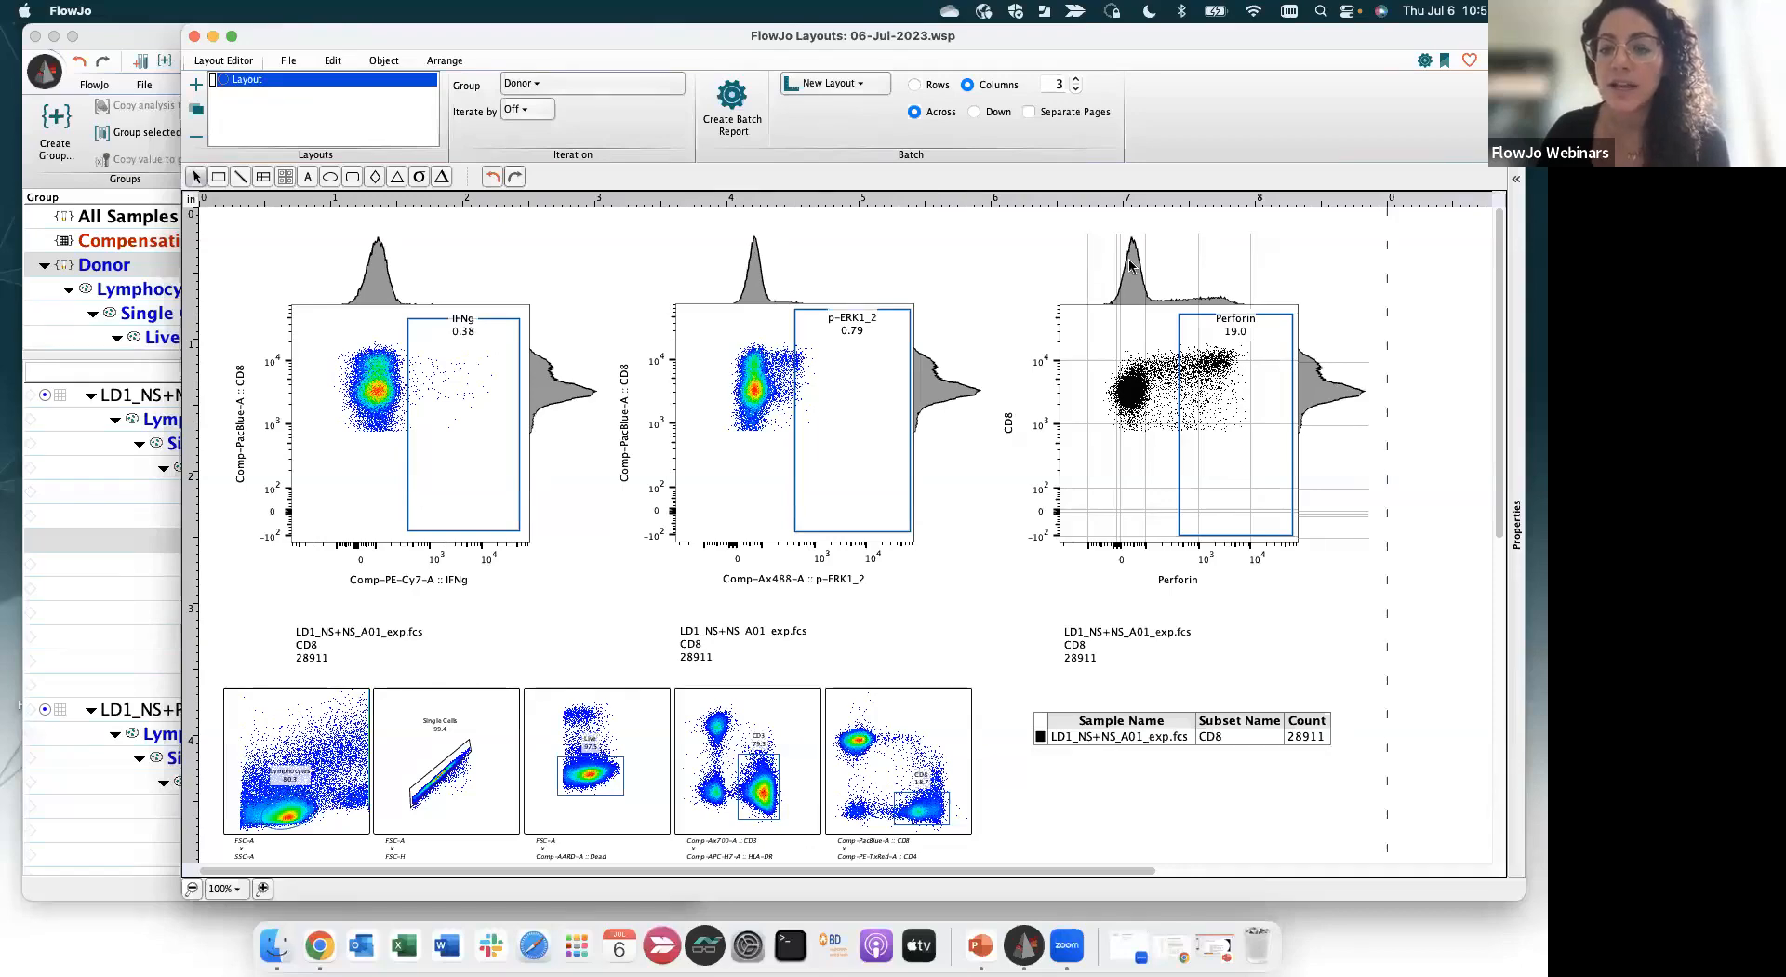
Add Median statistics of the CD8 population for p-ERK1_2, Perforin and IFNg as columns in the Perforin plot's legend table
{"action": "double_click", "coordinate": [1123, 720]}
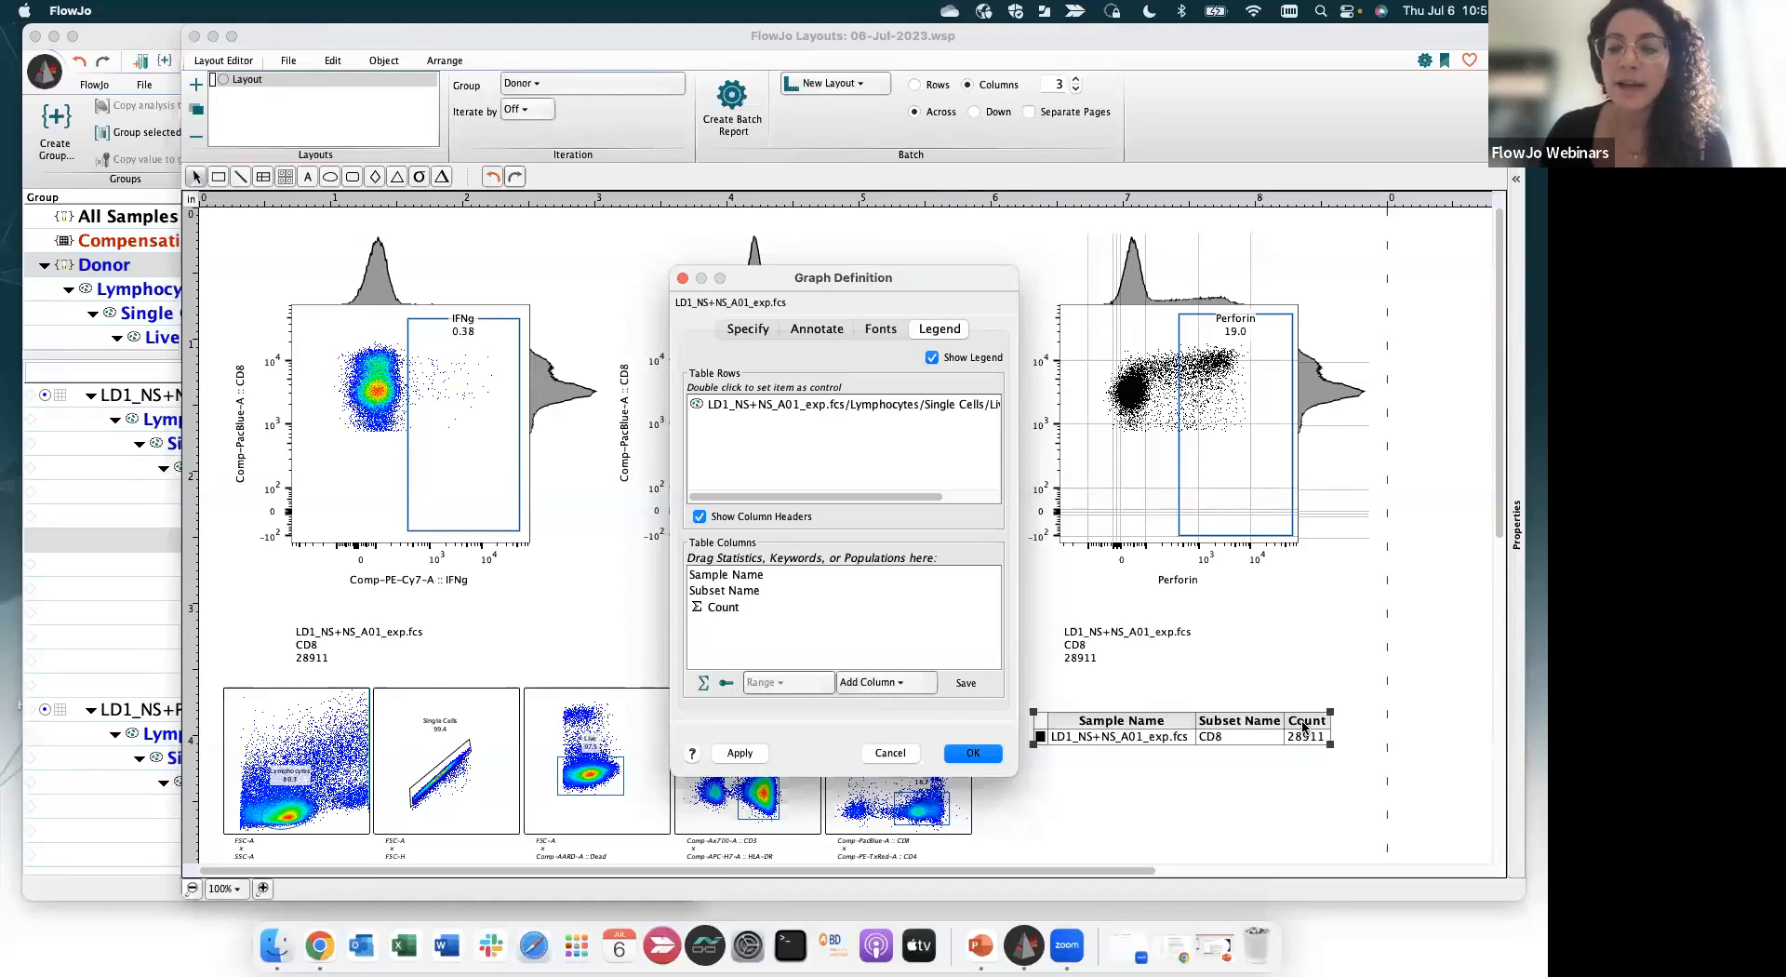
{"action": "left_click", "coordinate": [704, 684]}
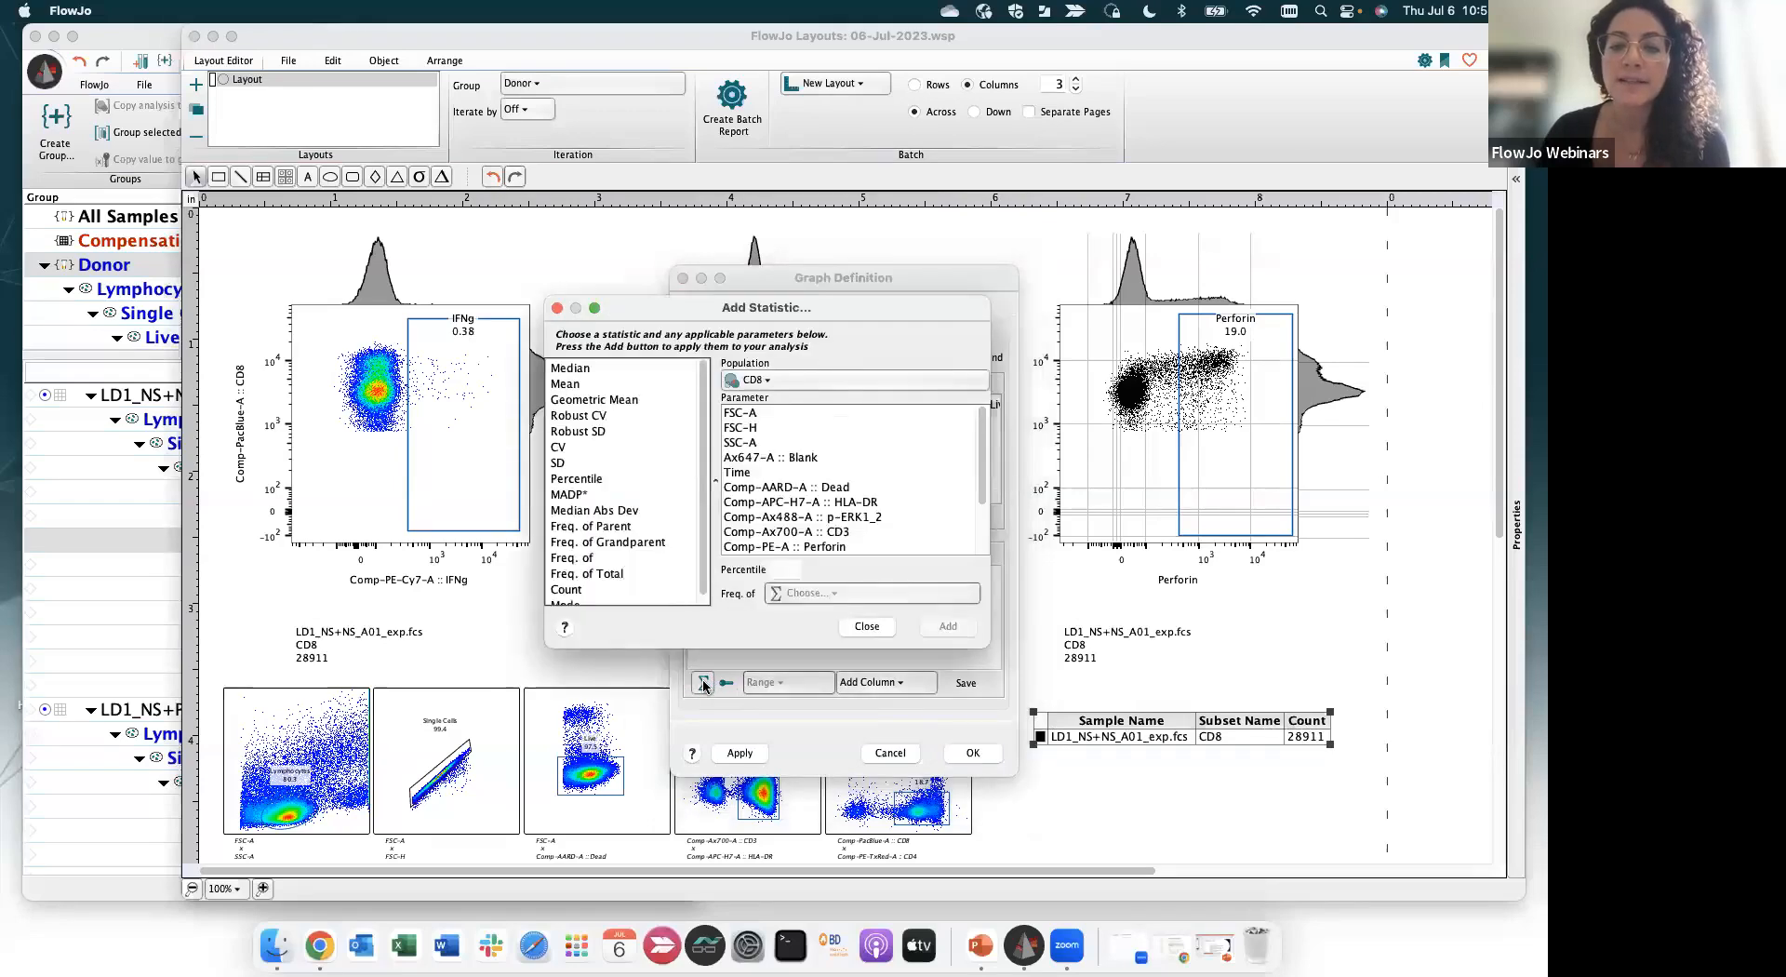
{"action": "left_click", "coordinate": [614, 368]}
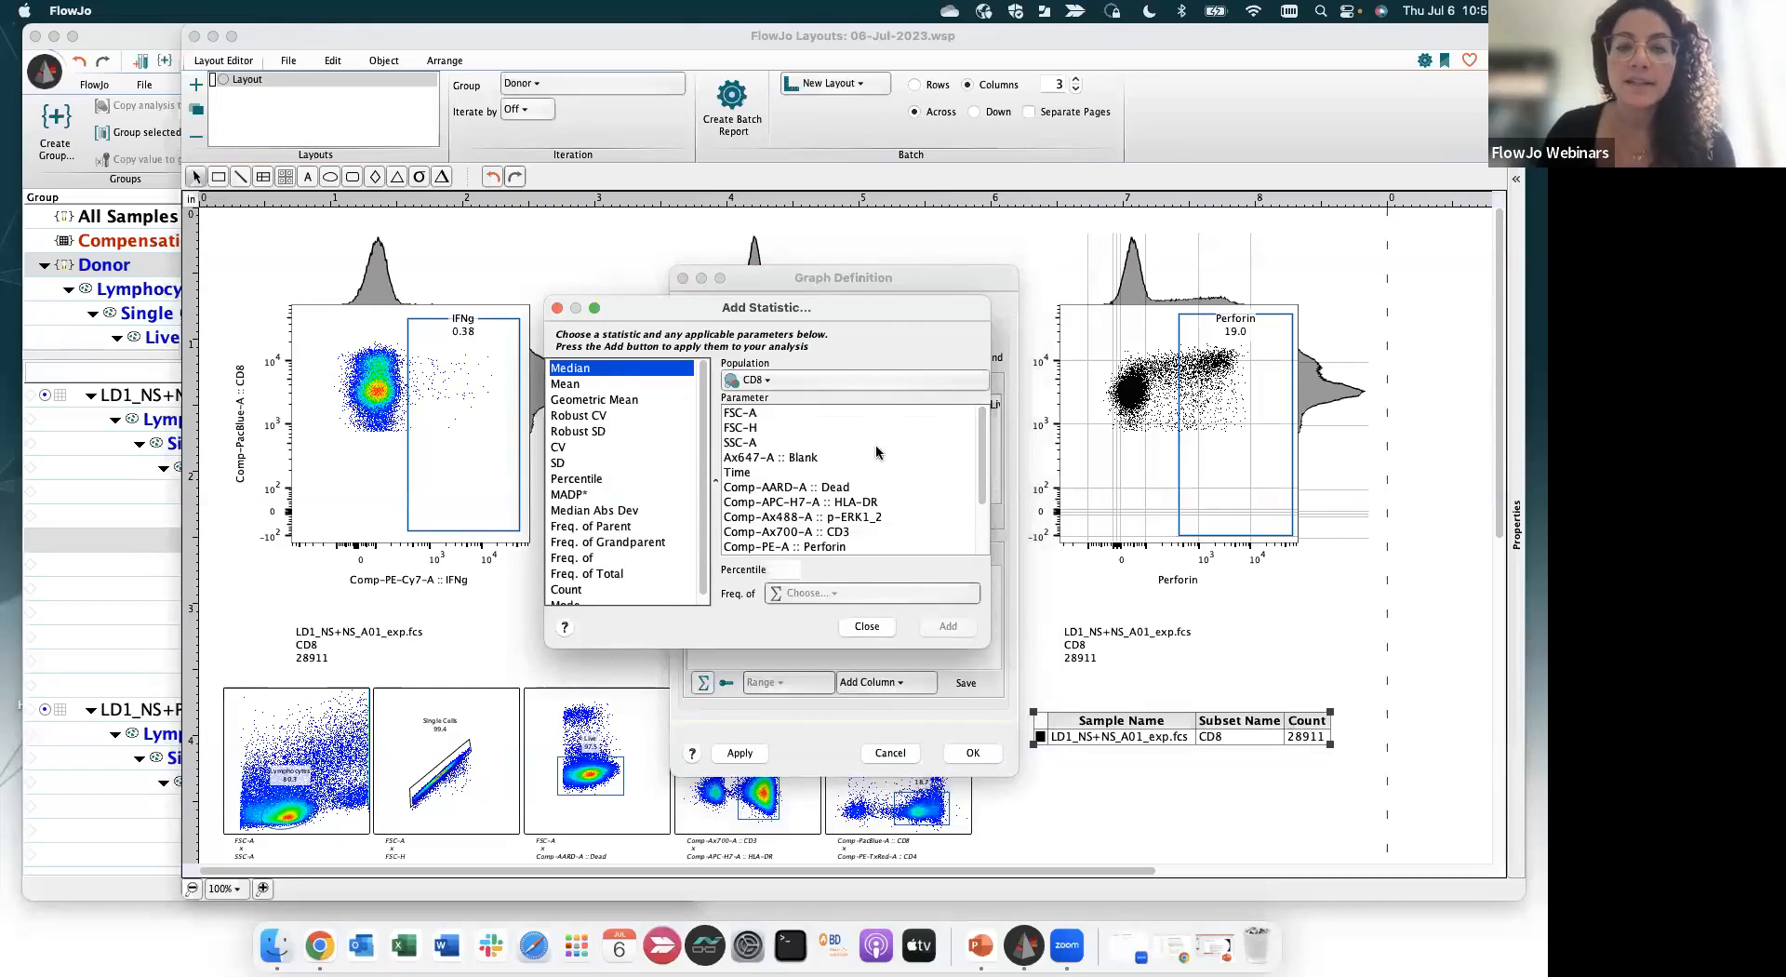
{"action": "scroll", "coordinate": [875, 458], "scroll_direction": "down", "scroll_amount": 2}
{"action": "left_click", "coordinate": [857, 487]}
{"action": "left_click", "coordinate": [848, 517], "text": "super"}
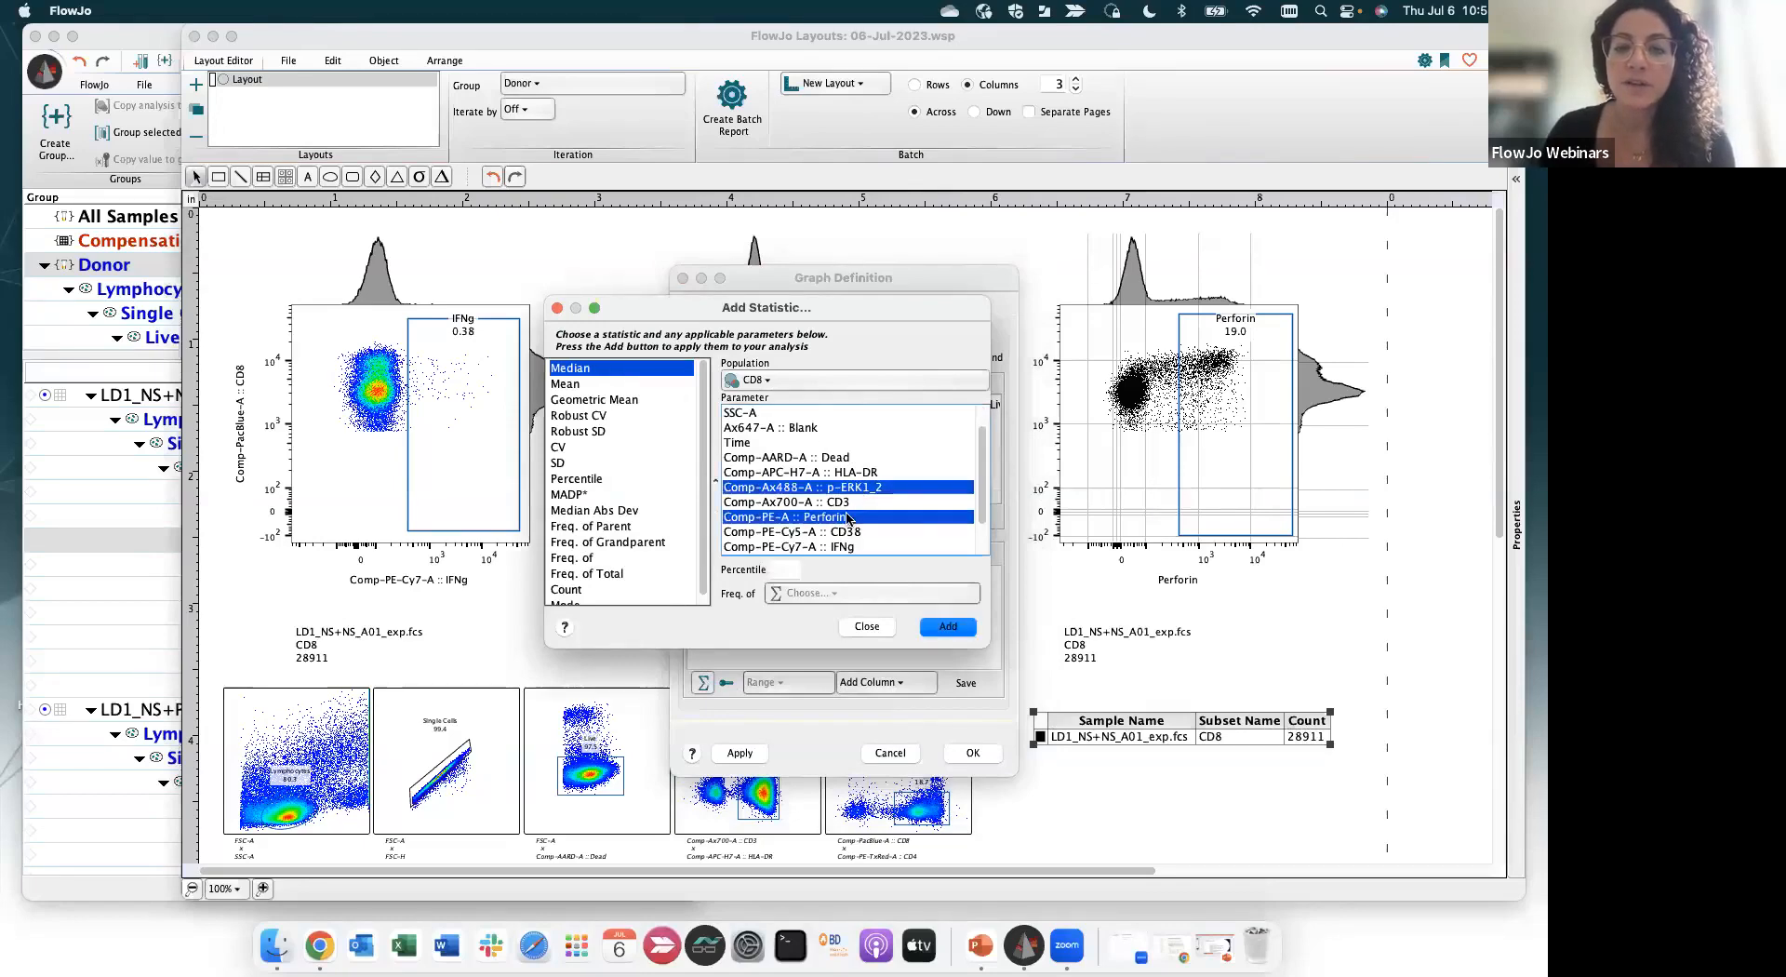
{"action": "scroll", "coordinate": [854, 519], "scroll_direction": "down", "scroll_amount": 2}
{"action": "left_click", "coordinate": [854, 516], "text": "super"}
{"action": "left_click", "coordinate": [949, 623]}
{"action": "left_click", "coordinate": [889, 628]}
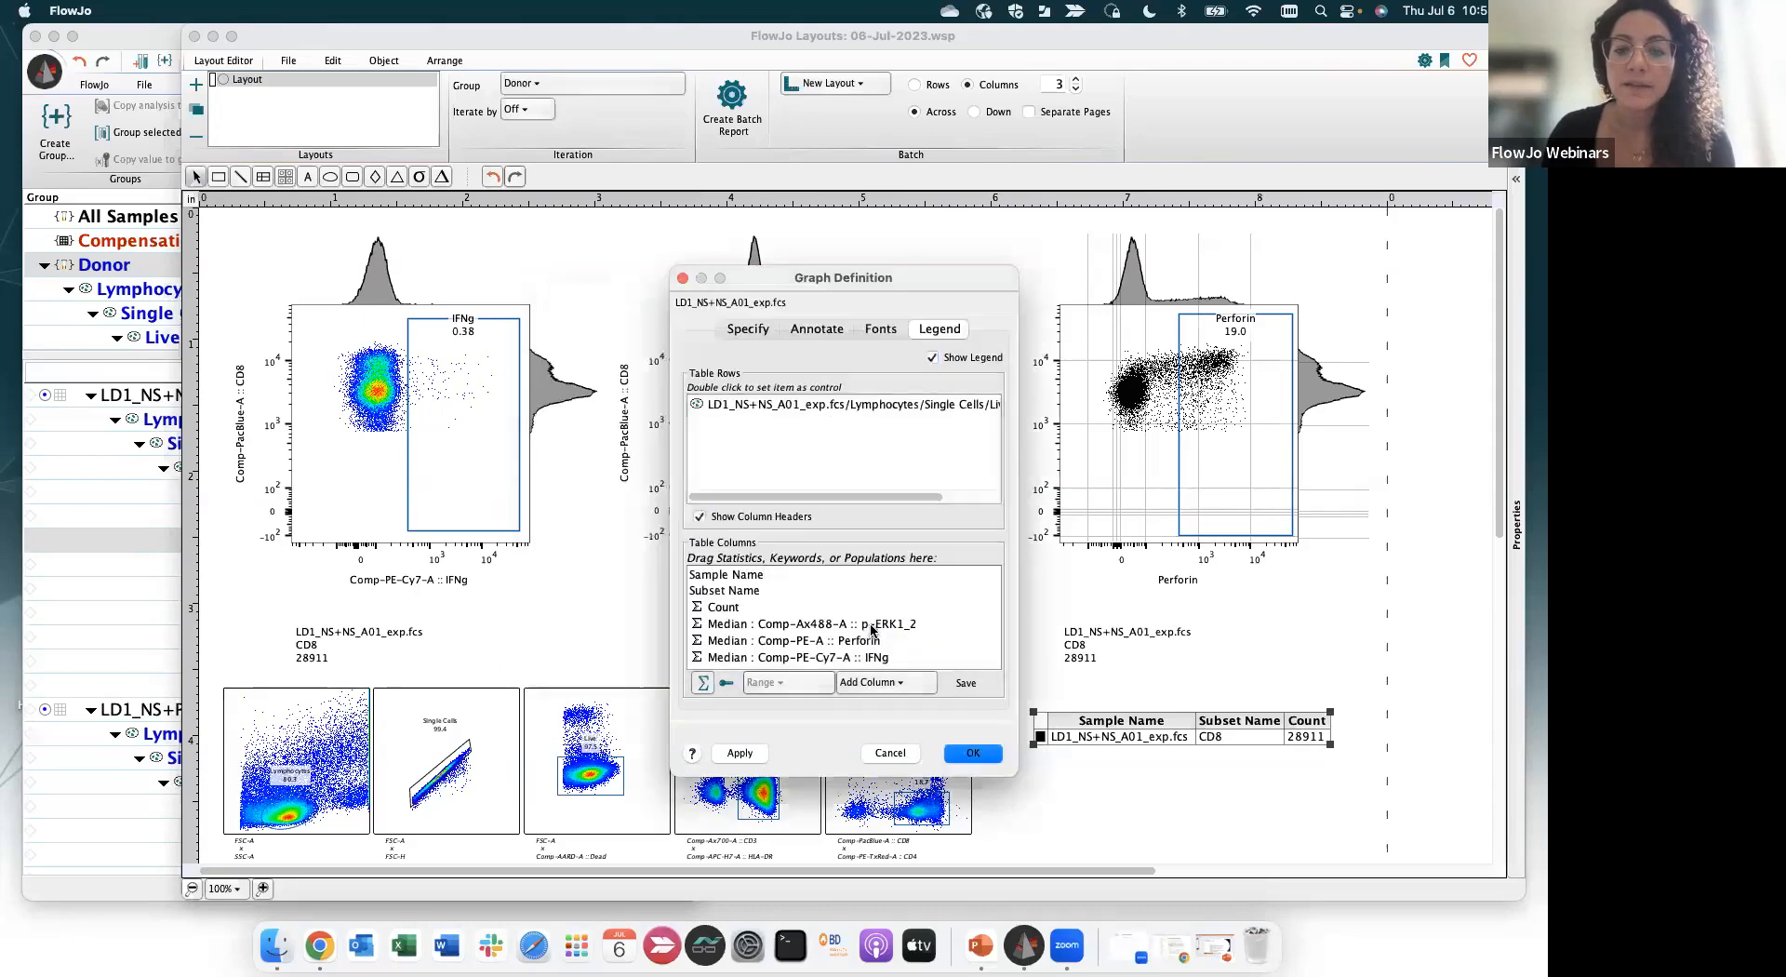
{"action": "left_click", "coordinate": [750, 751]}
{"action": "left_click", "coordinate": [977, 760]}
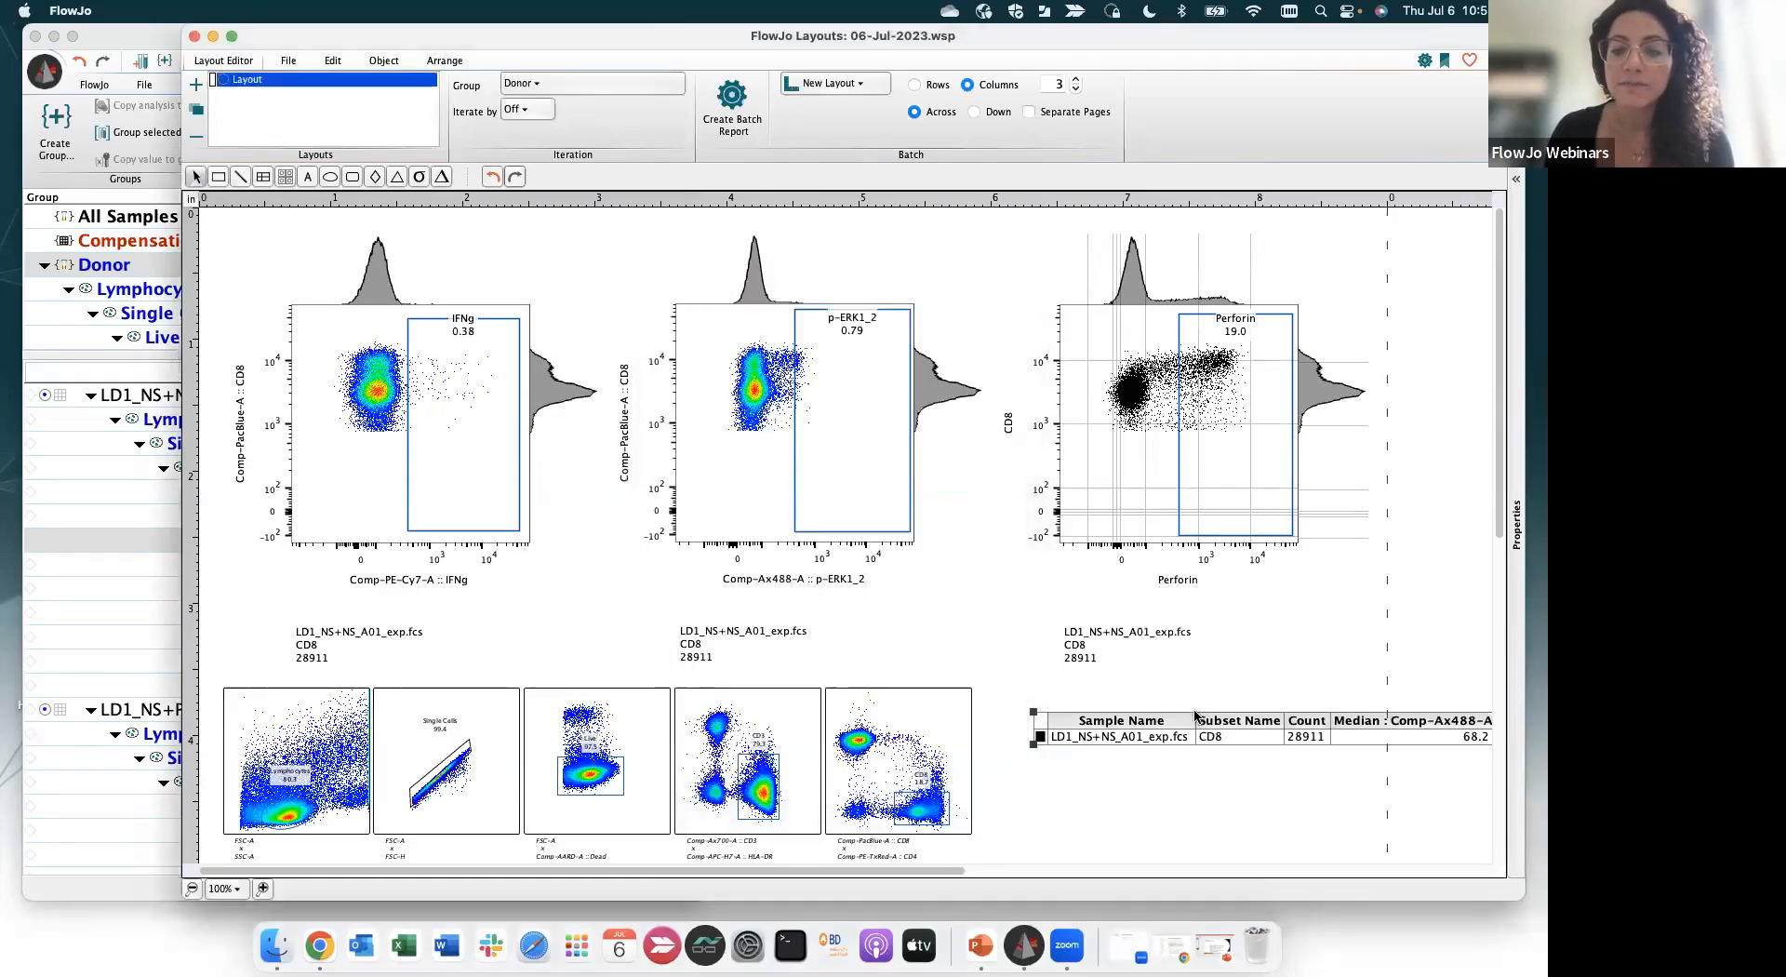
Move the widened legend table beneath the row of gating ancestry plots, within the page boundary
{"action": "scroll", "coordinate": [1195, 713], "scroll_direction": "down", "scroll_amount": 5}
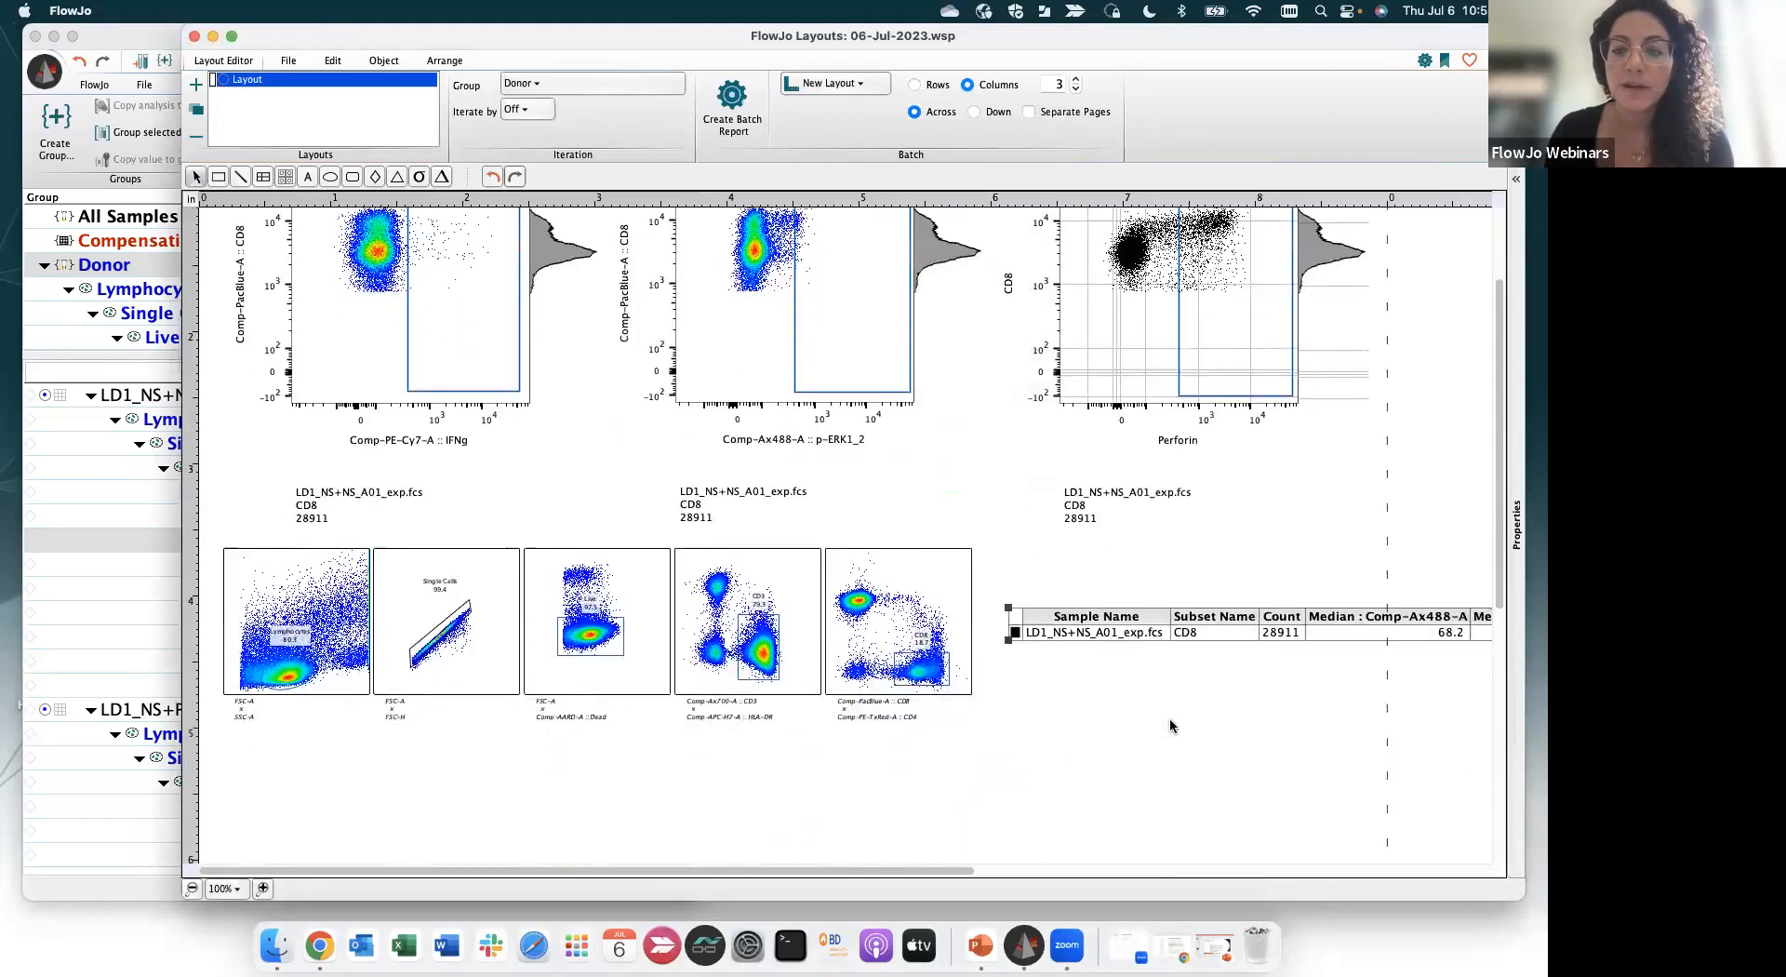
{"action": "scroll", "coordinate": [1170, 730], "scroll_direction": "down", "scroll_amount": 1}
{"action": "left_click_drag", "start_coordinate": [1073, 603], "coordinate": [605, 726]}
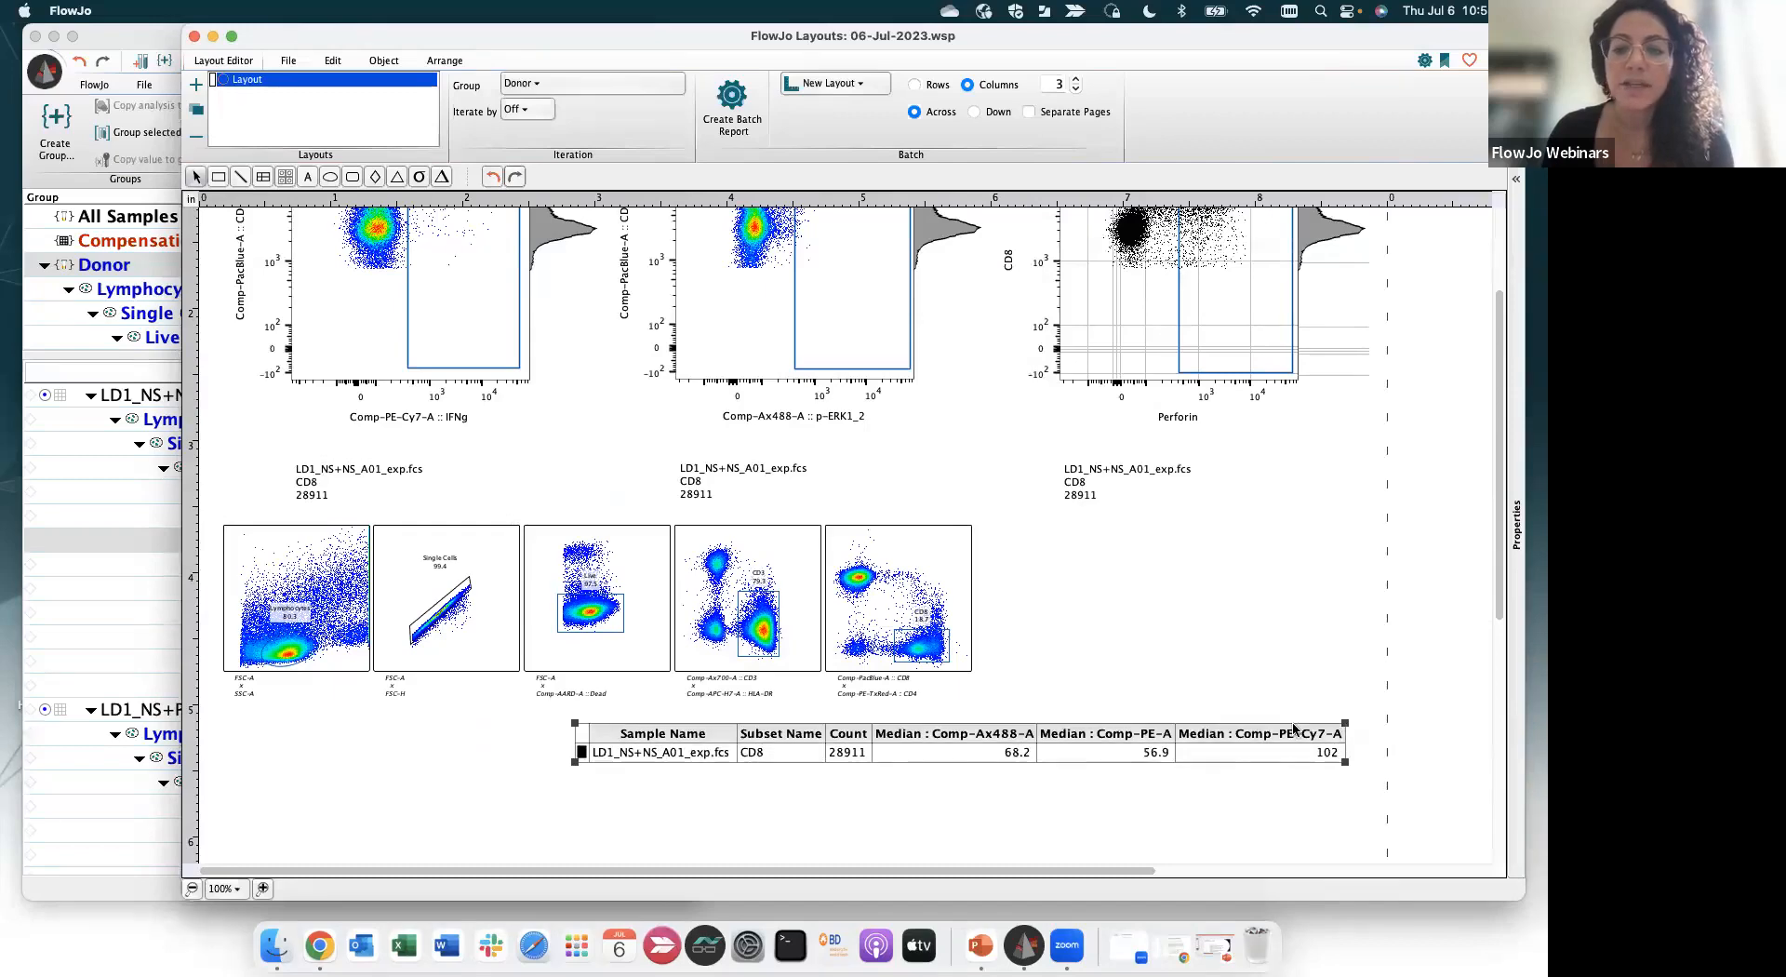
{"action": "left_click_drag", "start_coordinate": [992, 726], "coordinate": [650, 745]}
{"action": "left_click", "coordinate": [1174, 746]}
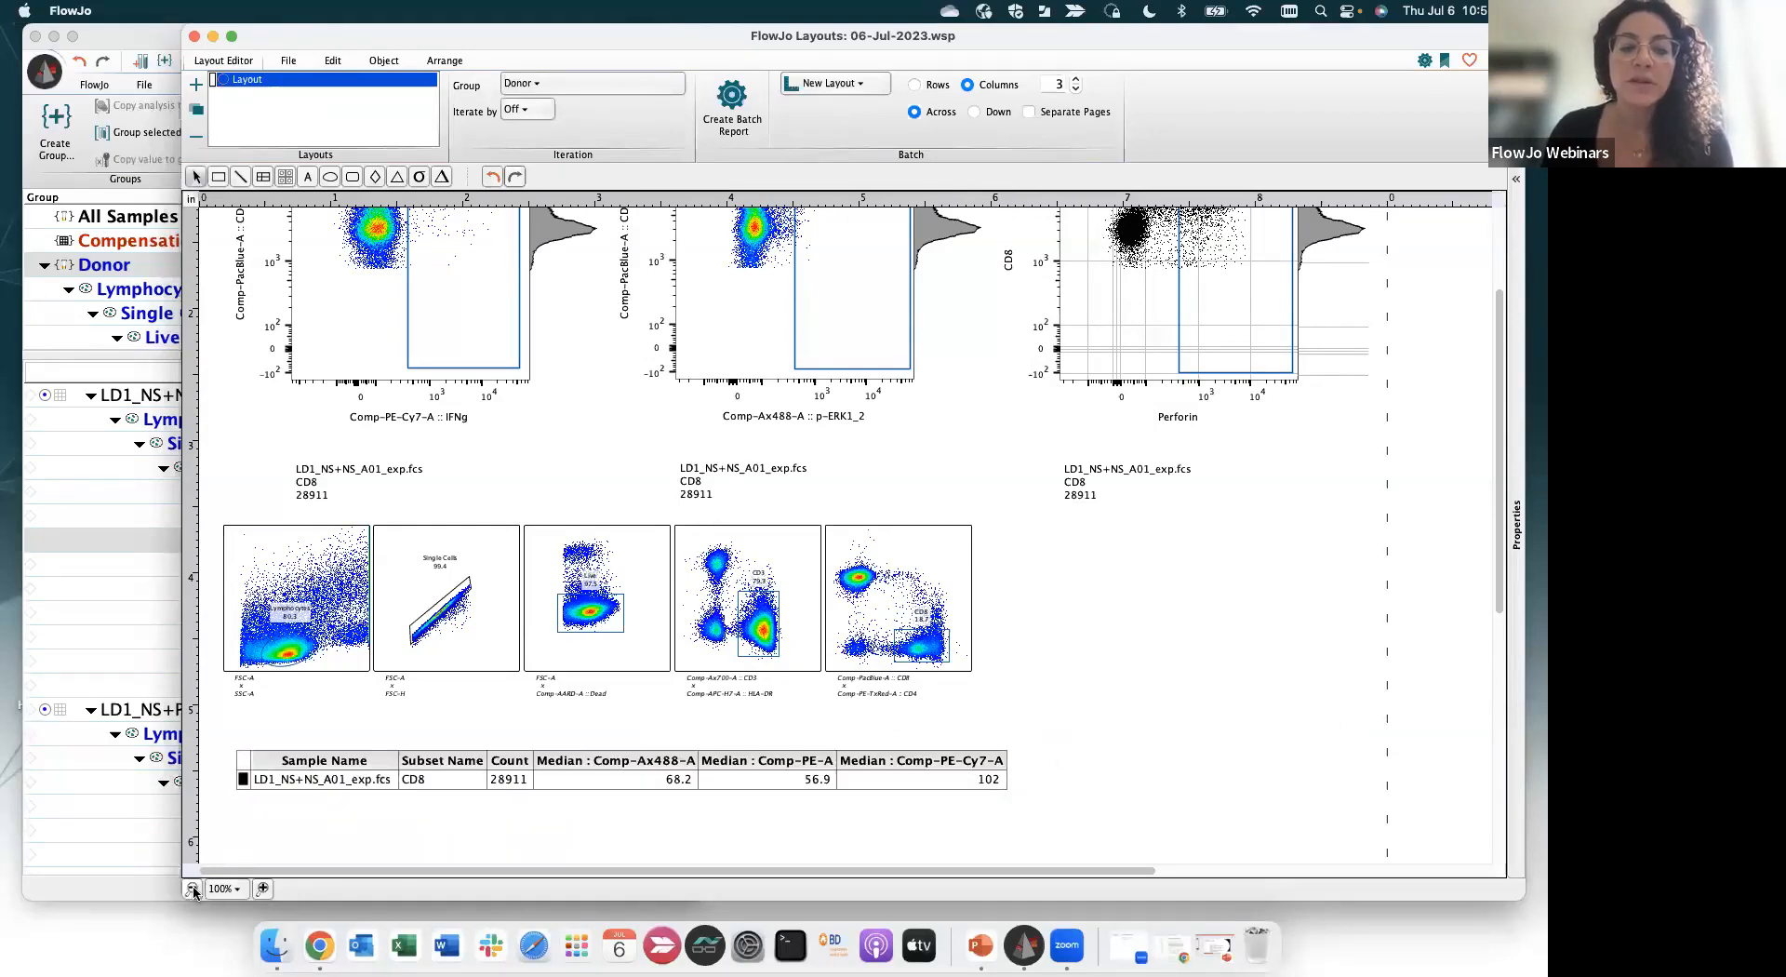
Look over the whole layout page and examine the image formats available for exporting it
{"action": "left_click", "coordinate": [194, 890]}
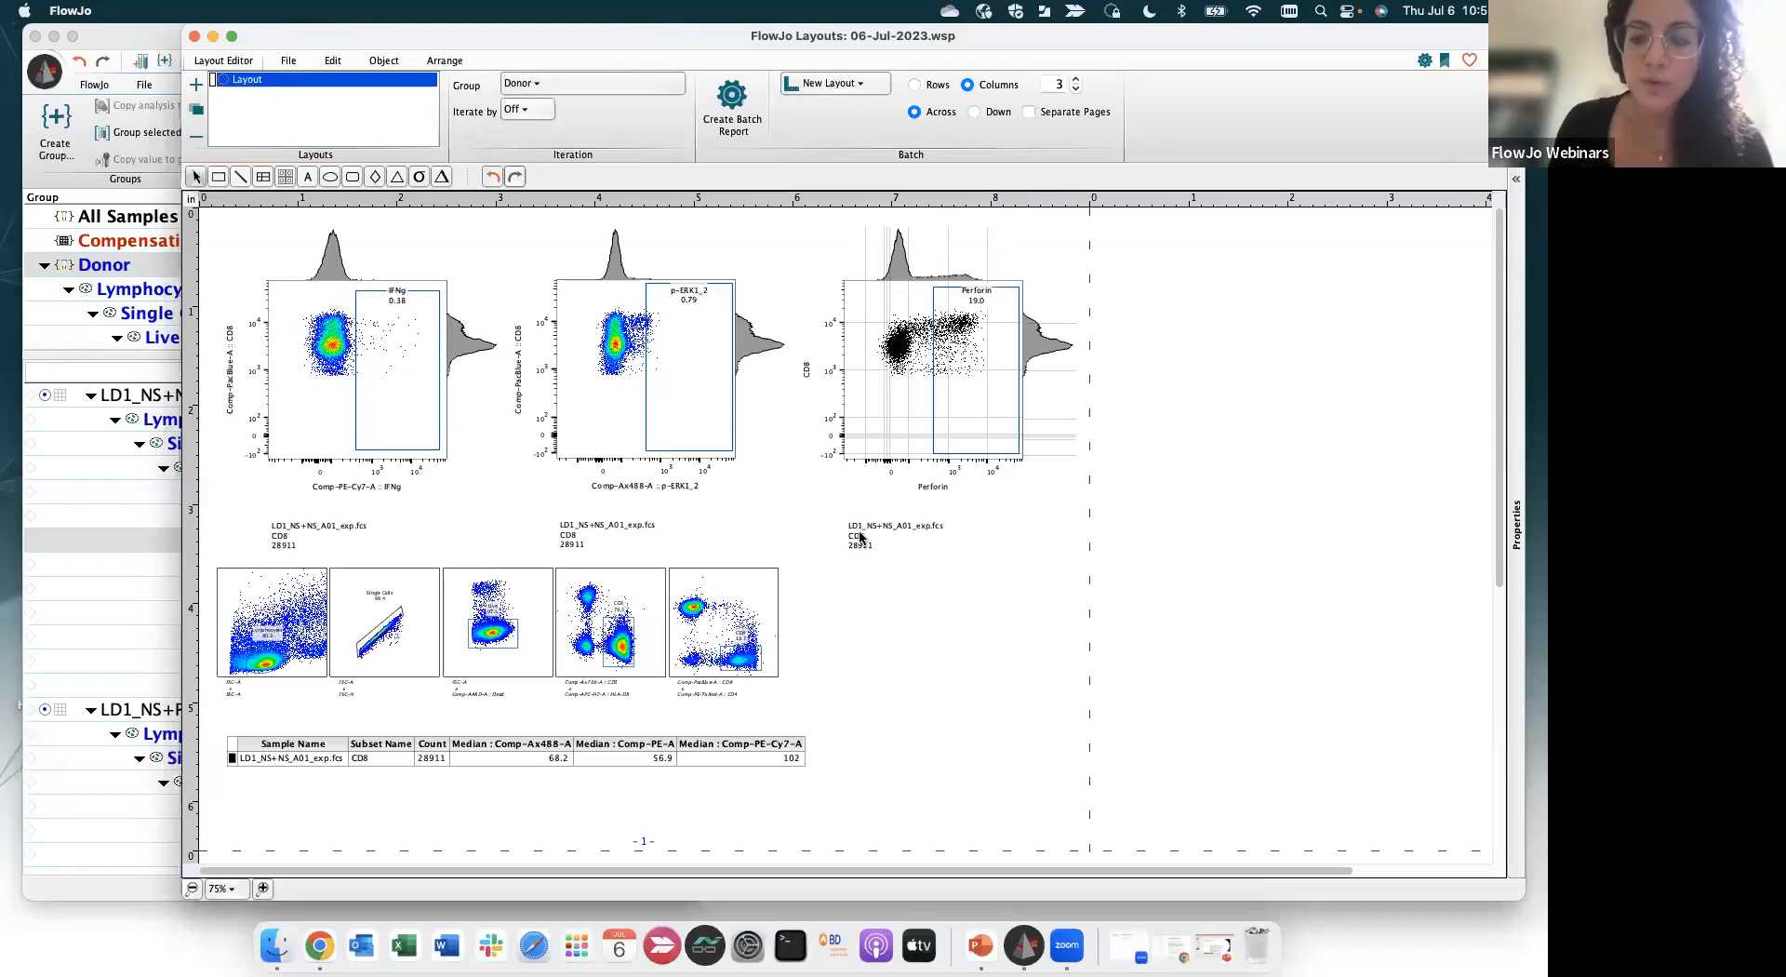
{"action": "left_click", "coordinate": [262, 889]}
{"action": "scroll", "coordinate": [644, 621], "scroll_direction": "down", "scroll_amount": 5}
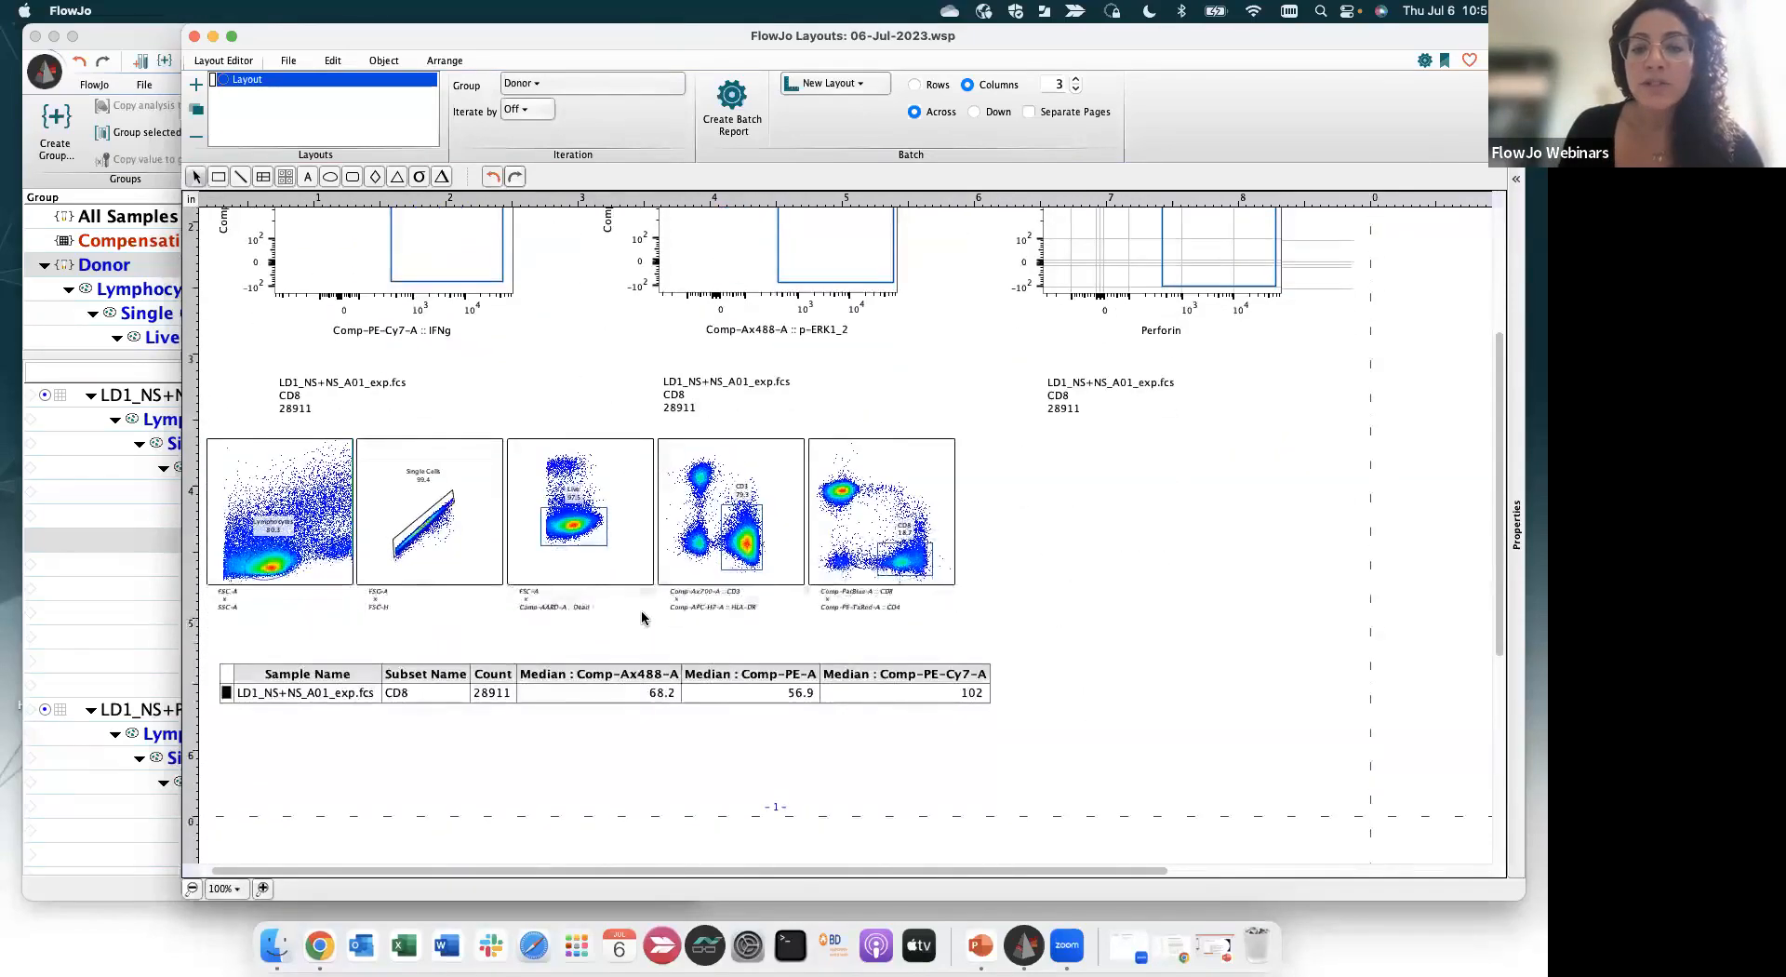
{"action": "scroll", "coordinate": [642, 617], "scroll_direction": "up", "scroll_amount": 5}
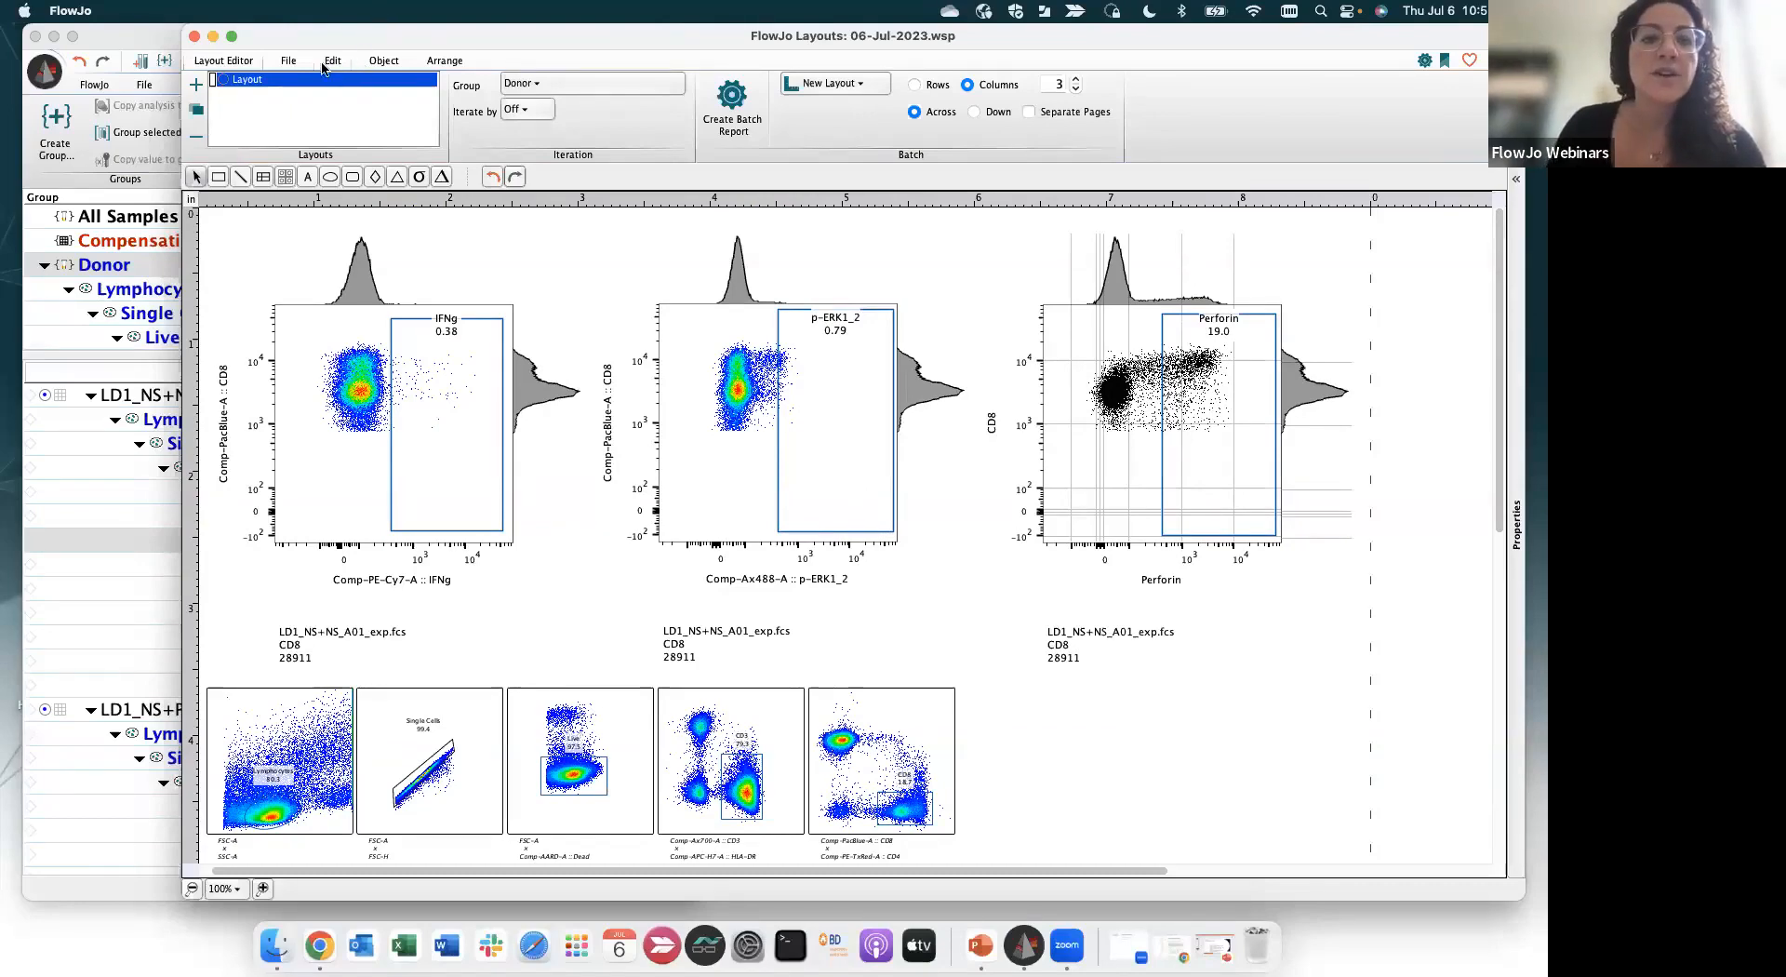
{"action": "left_click", "coordinate": [290, 60]}
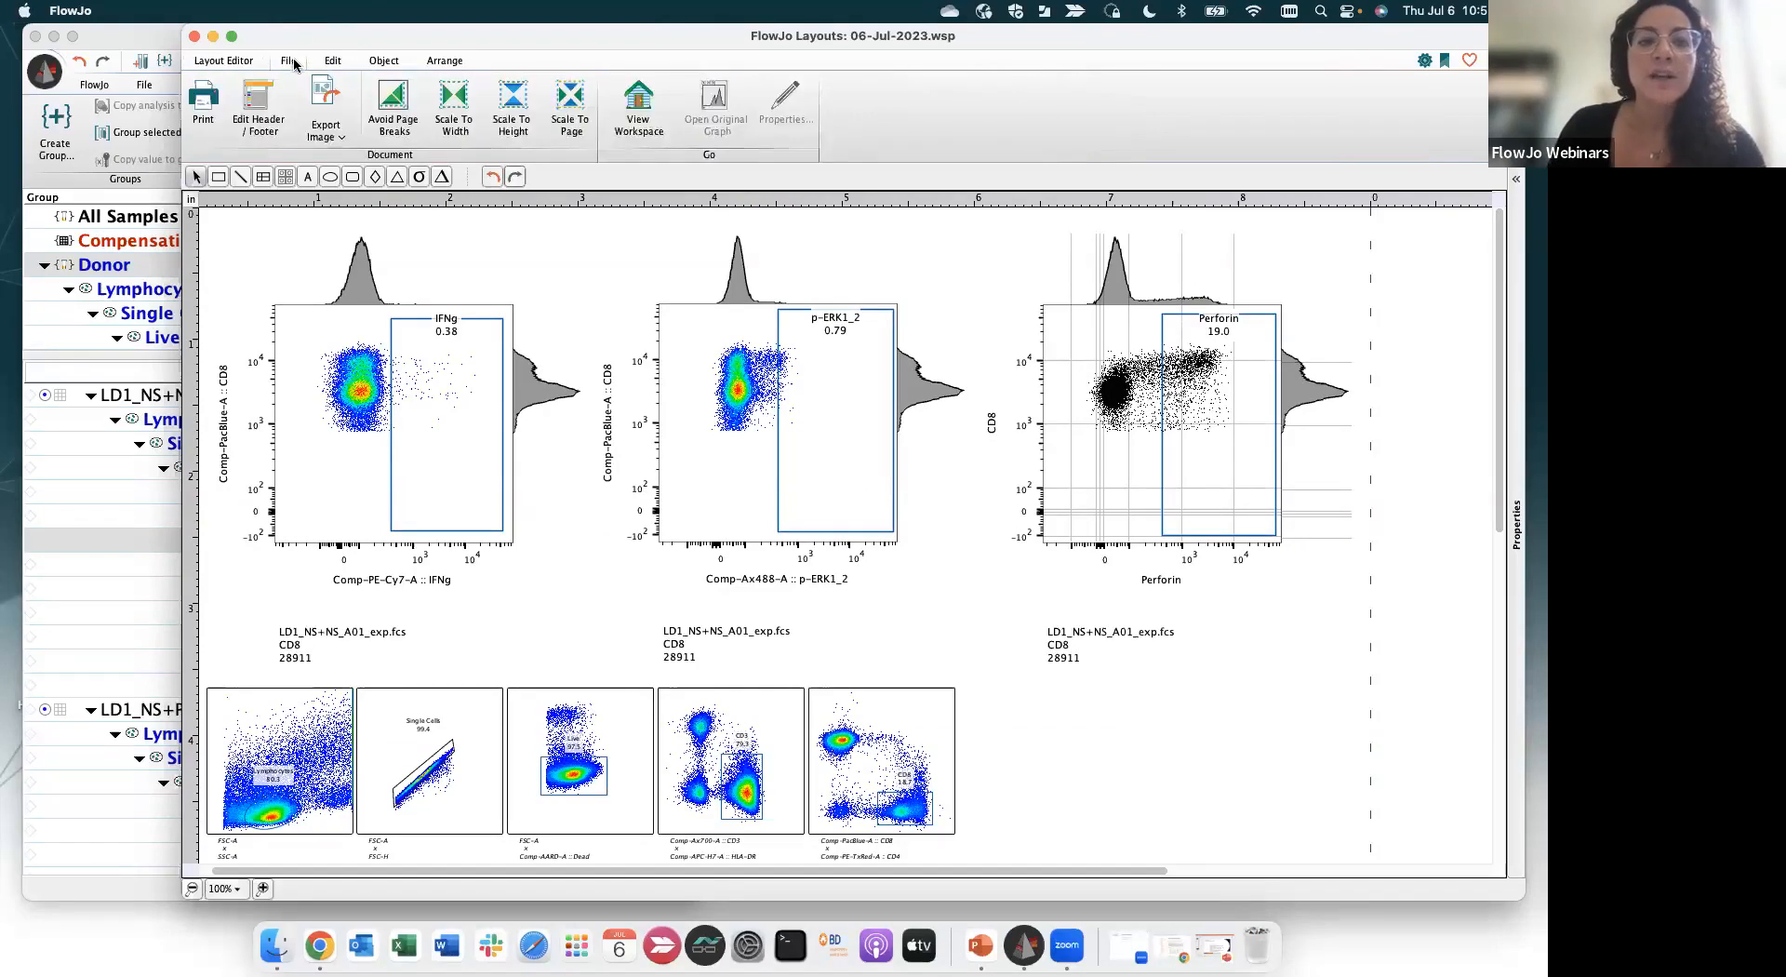
{"action": "left_click", "coordinate": [331, 122]}
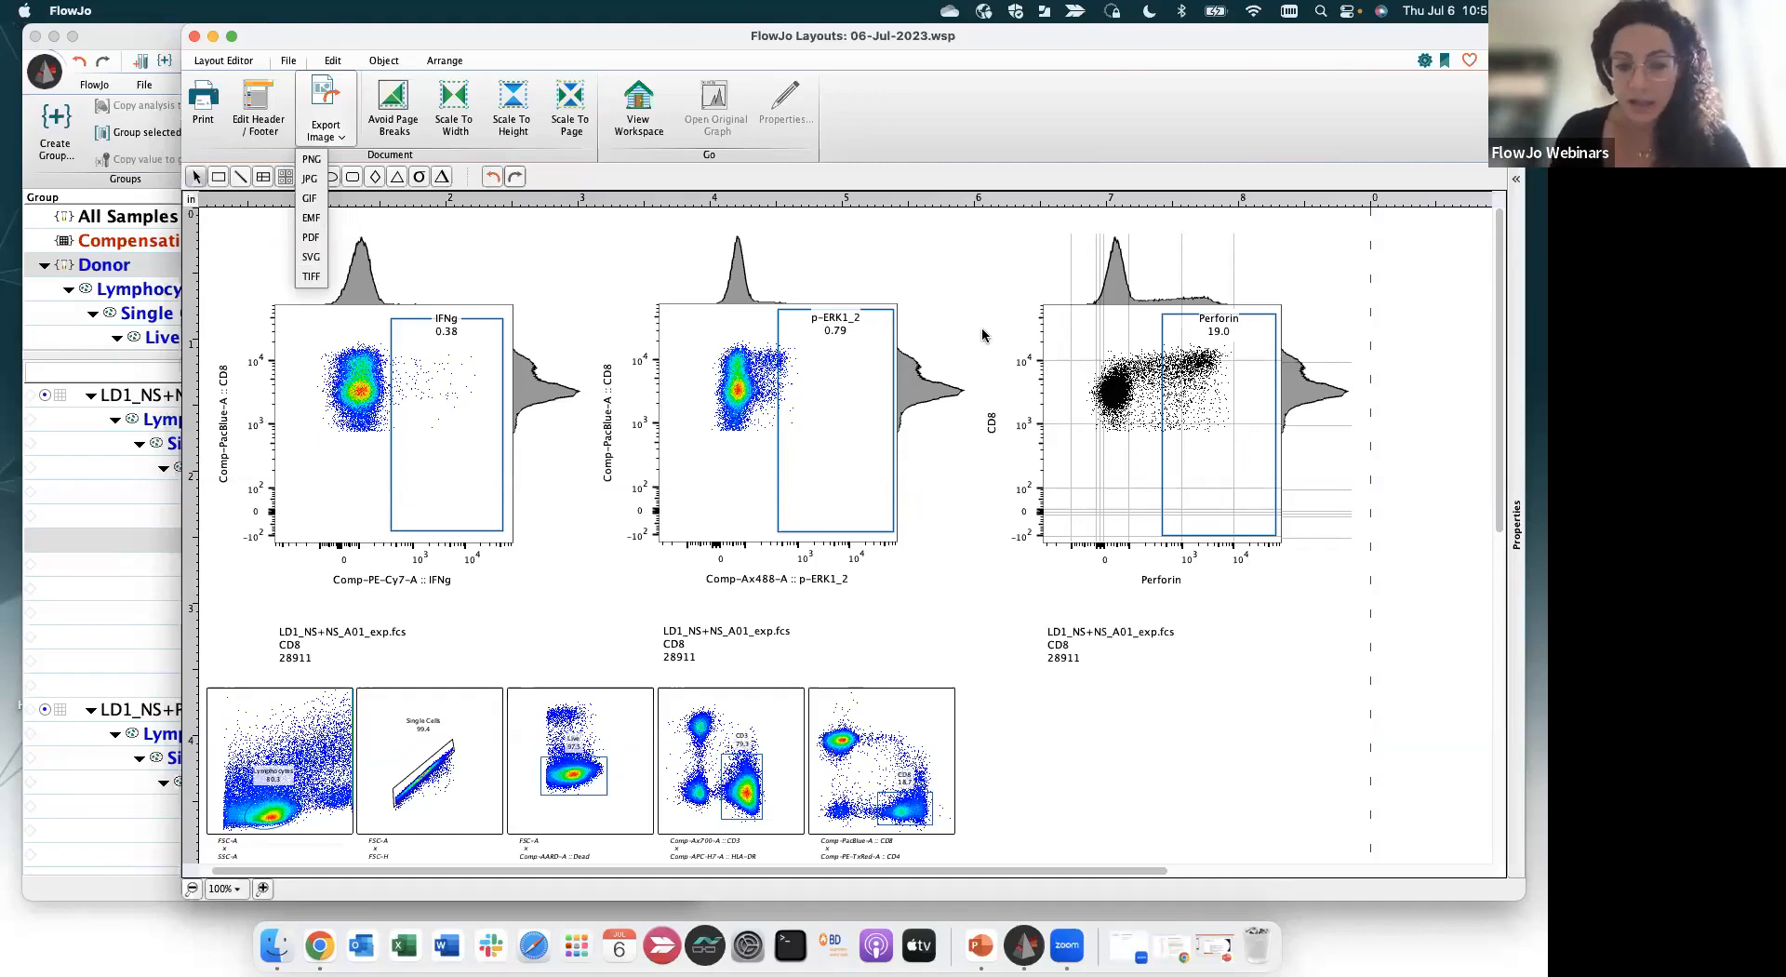
{"action": "left_click", "coordinate": [627, 302]}
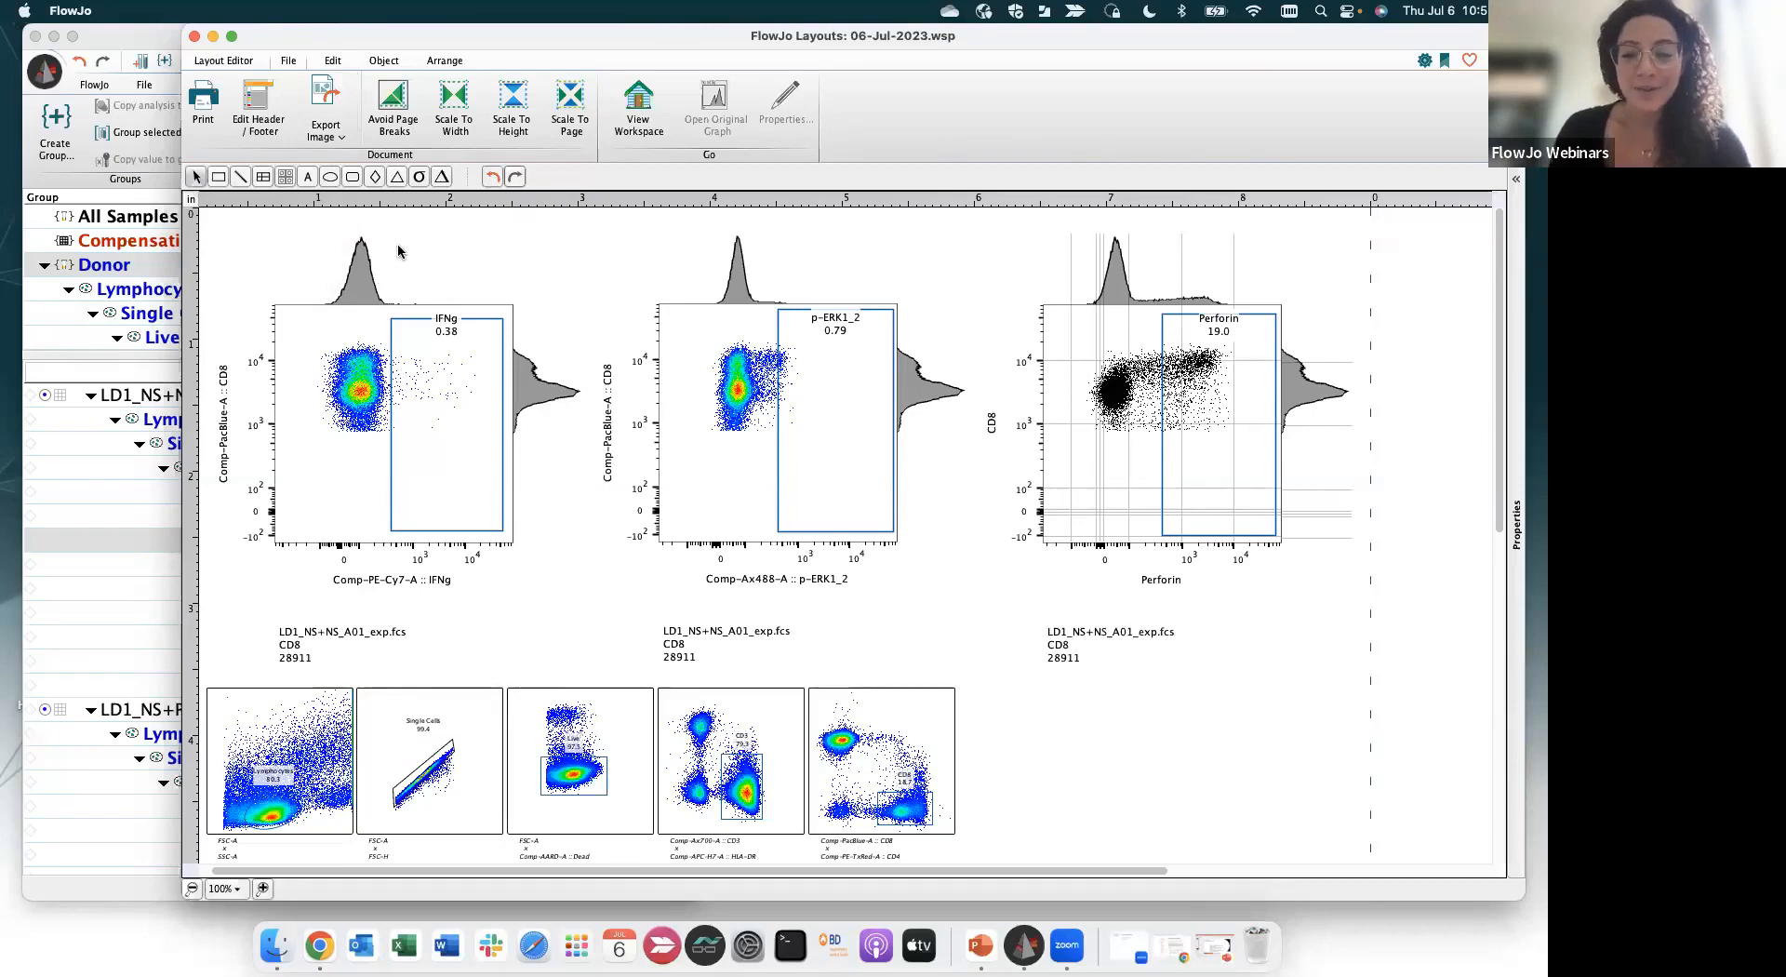
Create a batch report of the layout for the Donor group as a new layout, arranged across in 3 columns
{"action": "left_click_drag", "start_coordinate": [402, 39], "coordinate": [412, 39]}
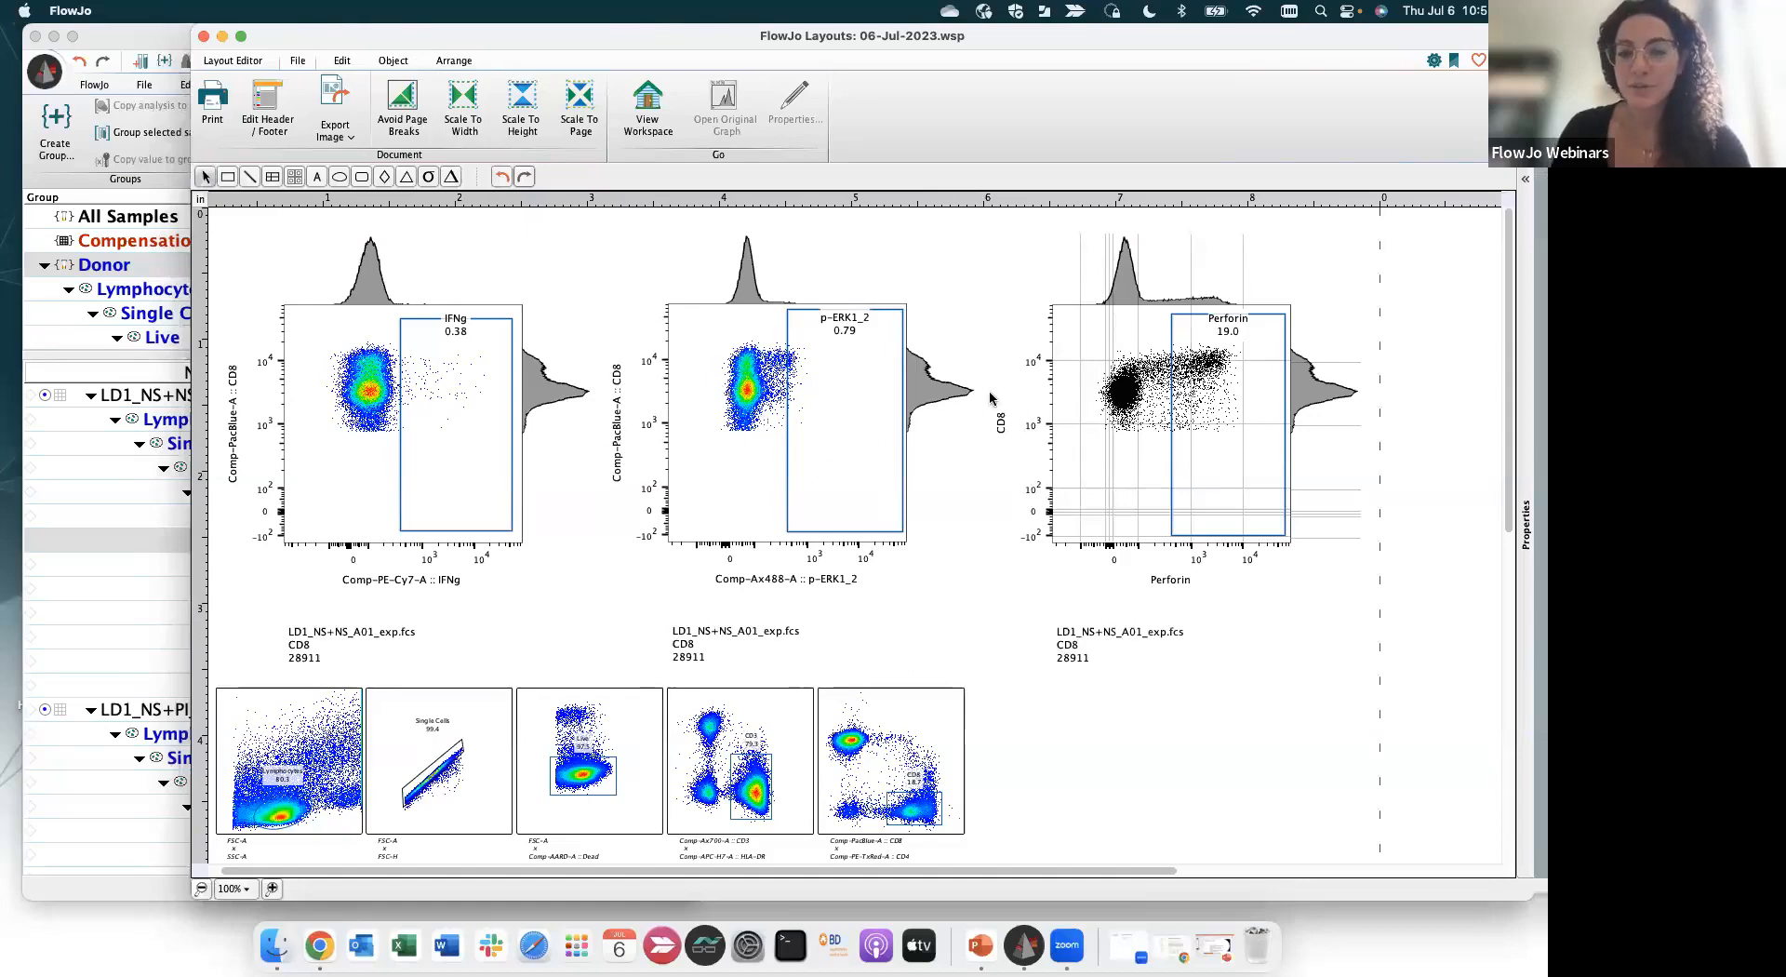
{"action": "left_click", "coordinate": [265, 61]}
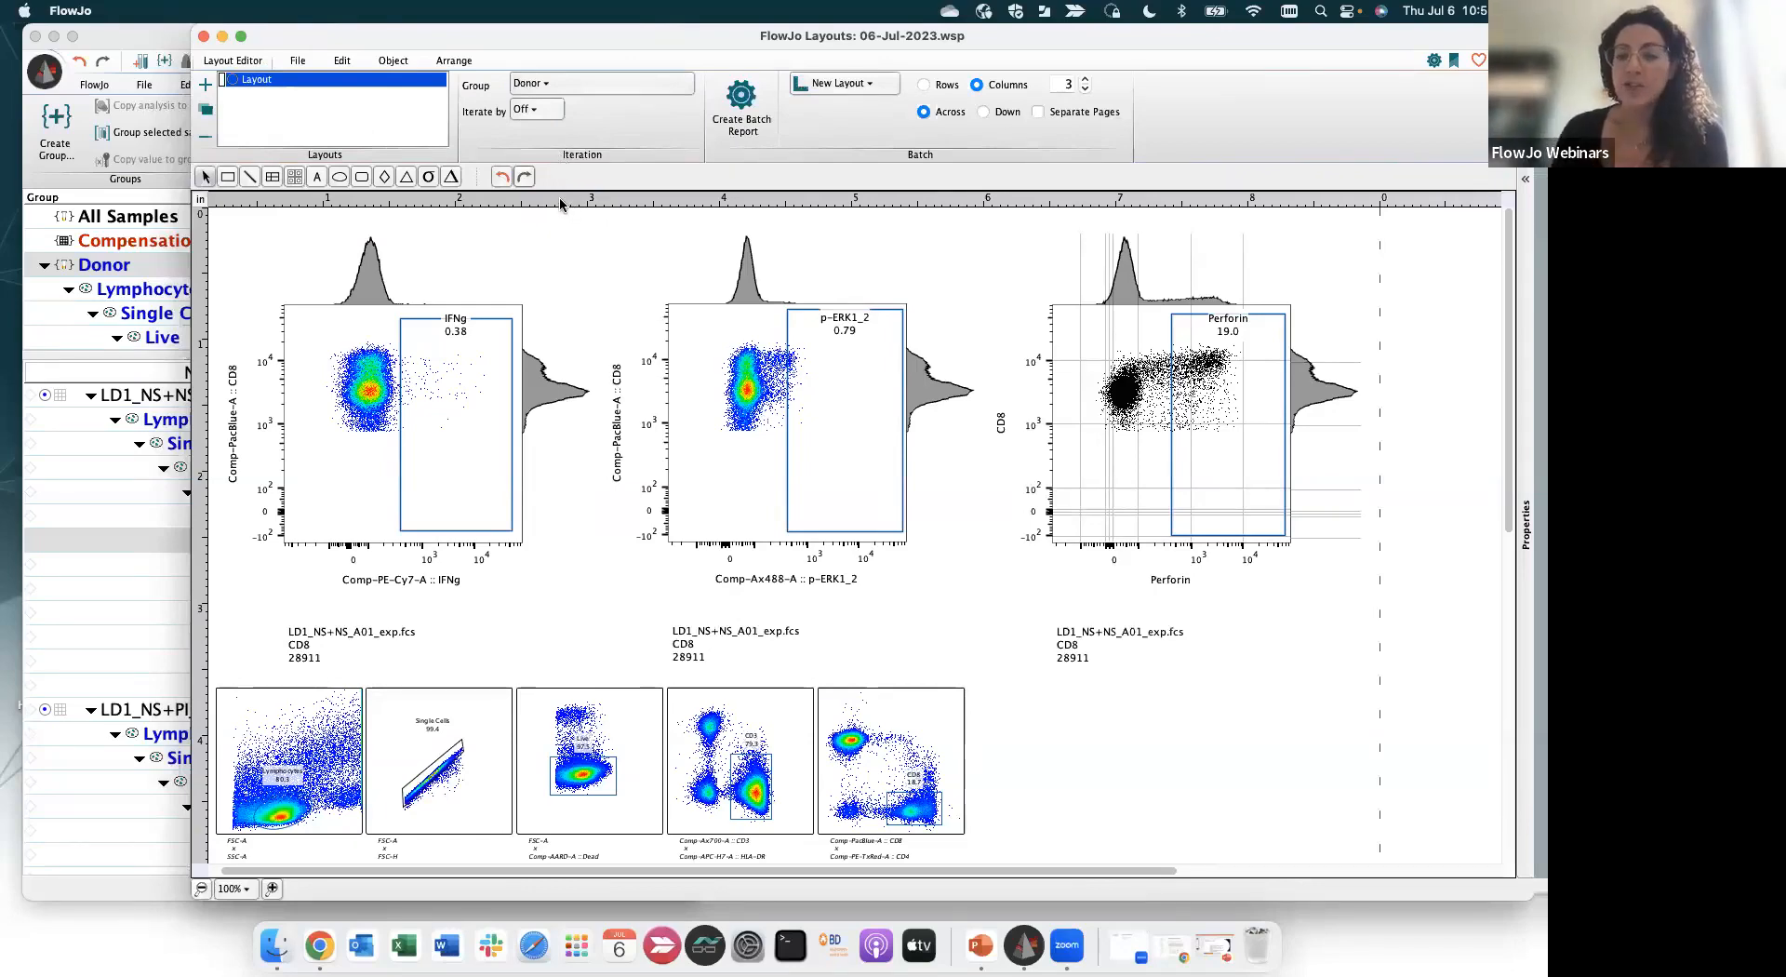
{"action": "scroll", "coordinate": [900, 610], "scroll_direction": "down", "scroll_amount": 3}
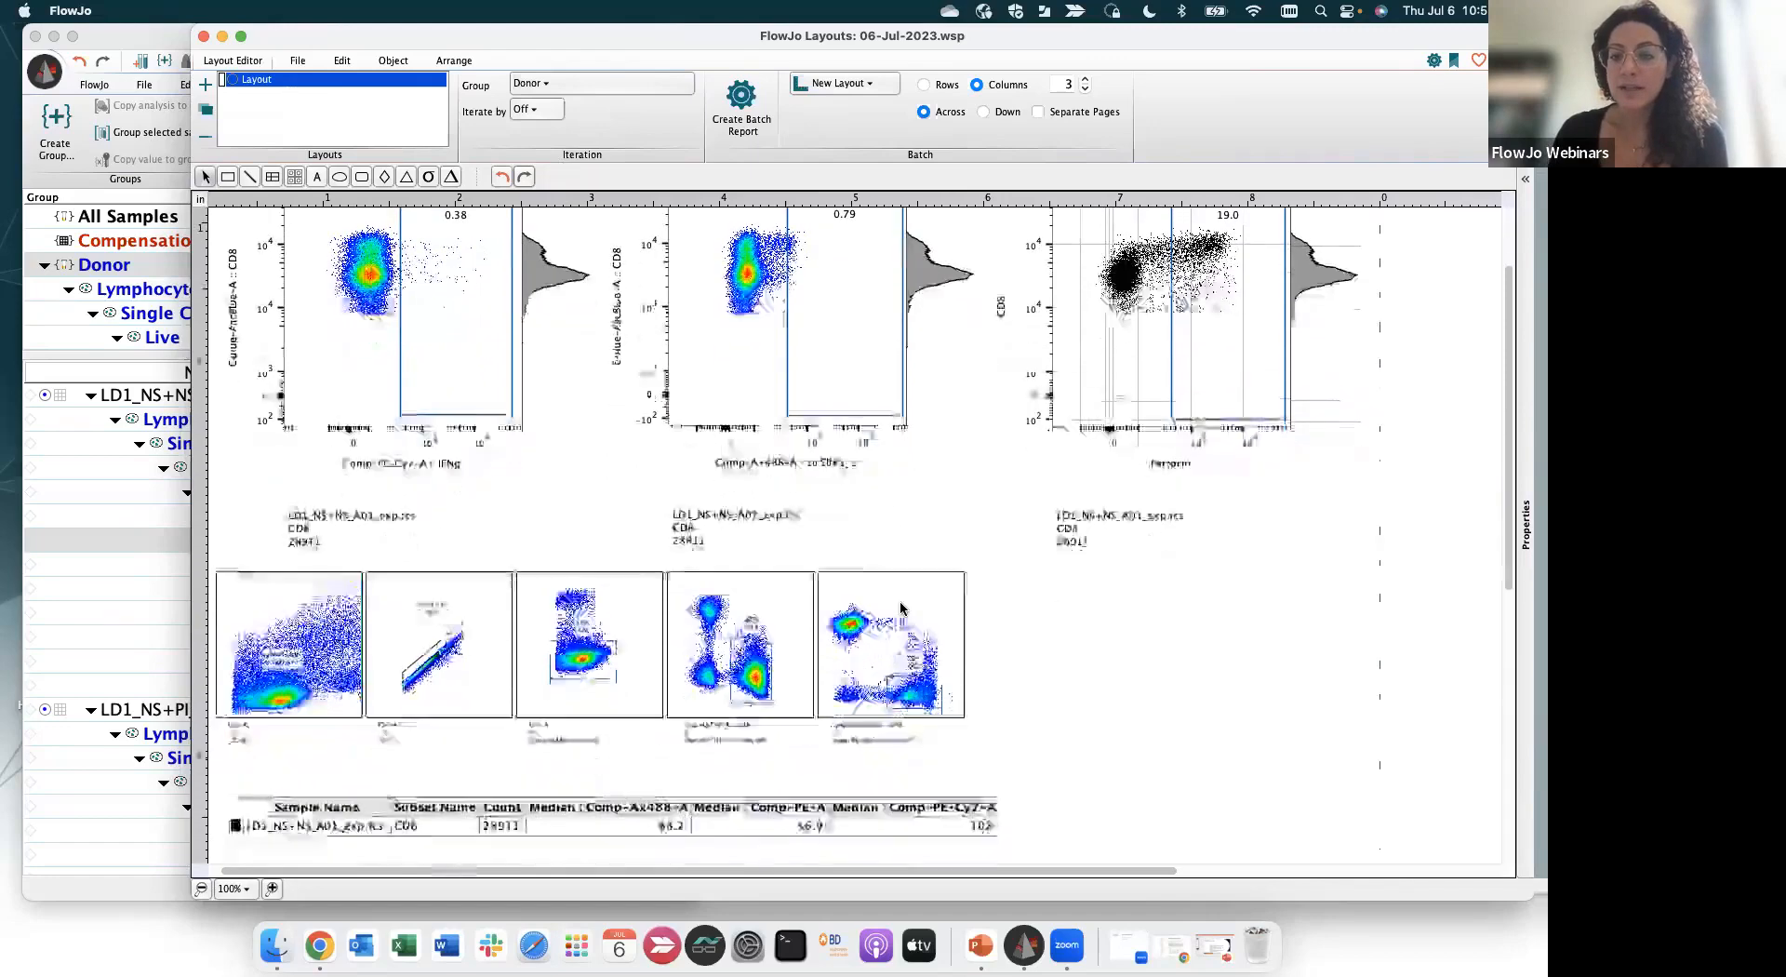
{"action": "scroll", "coordinate": [901, 605], "scroll_direction": "up", "scroll_amount": 3}
{"action": "scroll", "coordinate": [747, 540], "scroll_direction": "down", "scroll_amount": 2}
{"action": "scroll", "coordinate": [746, 540], "scroll_direction": "up", "scroll_amount": 3}
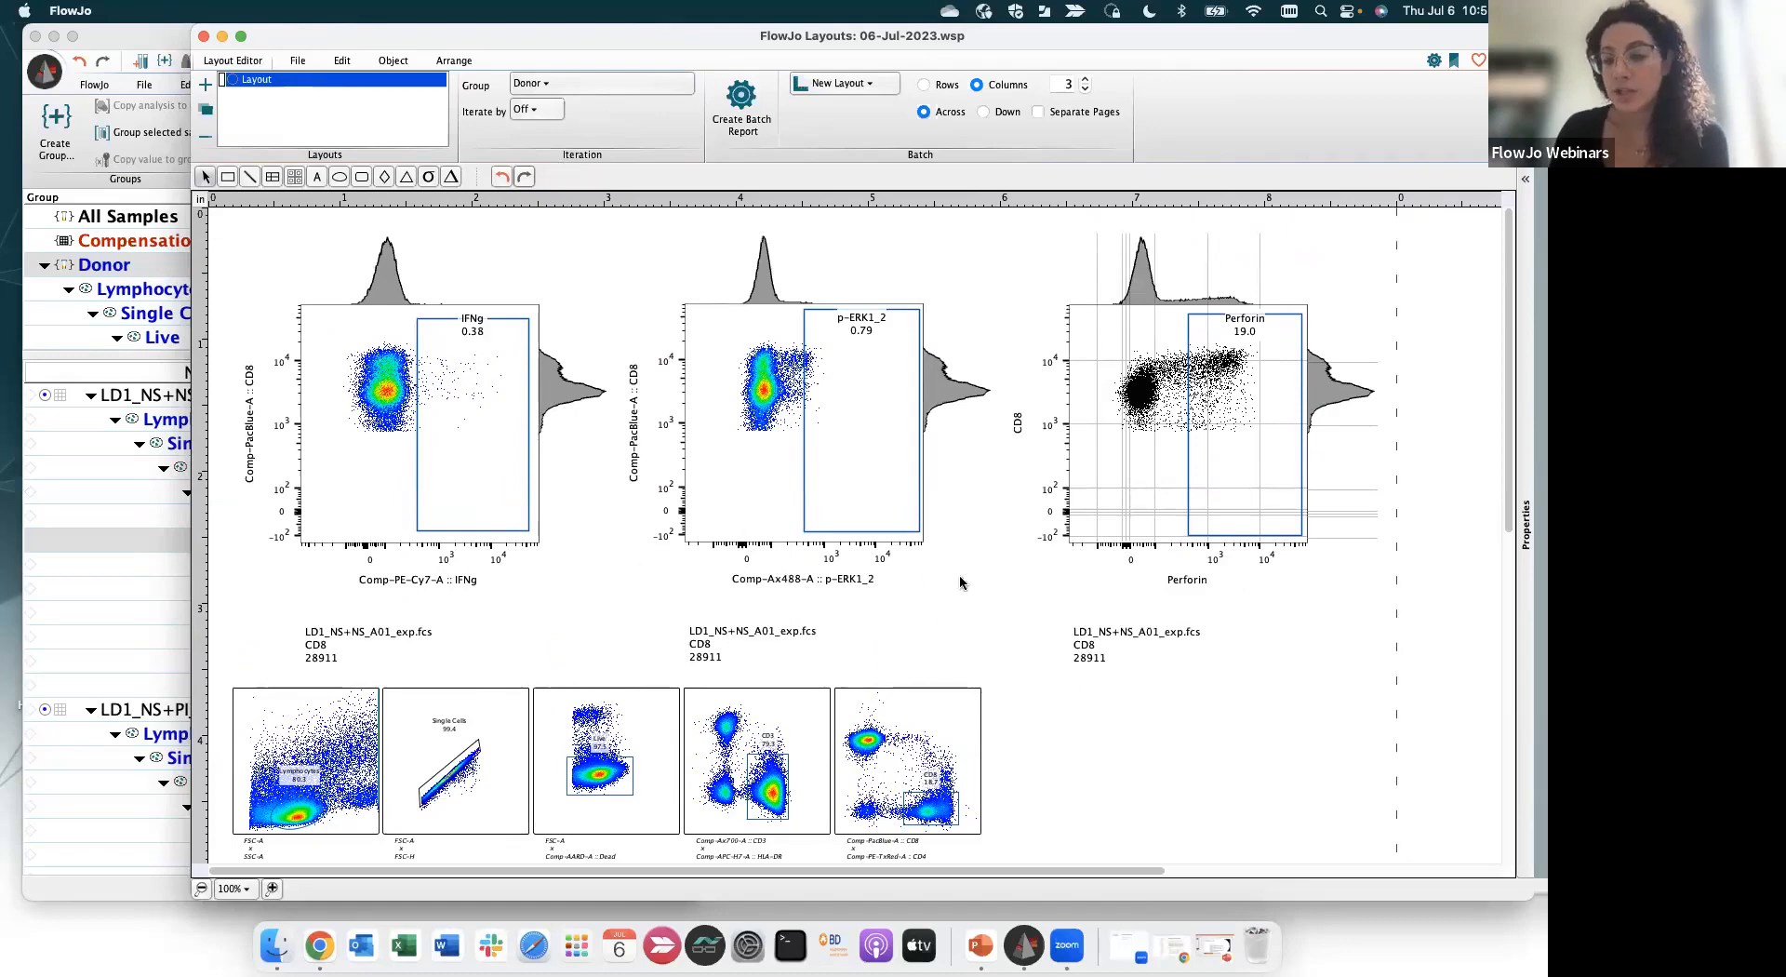
{"action": "left_click", "coordinate": [750, 120]}
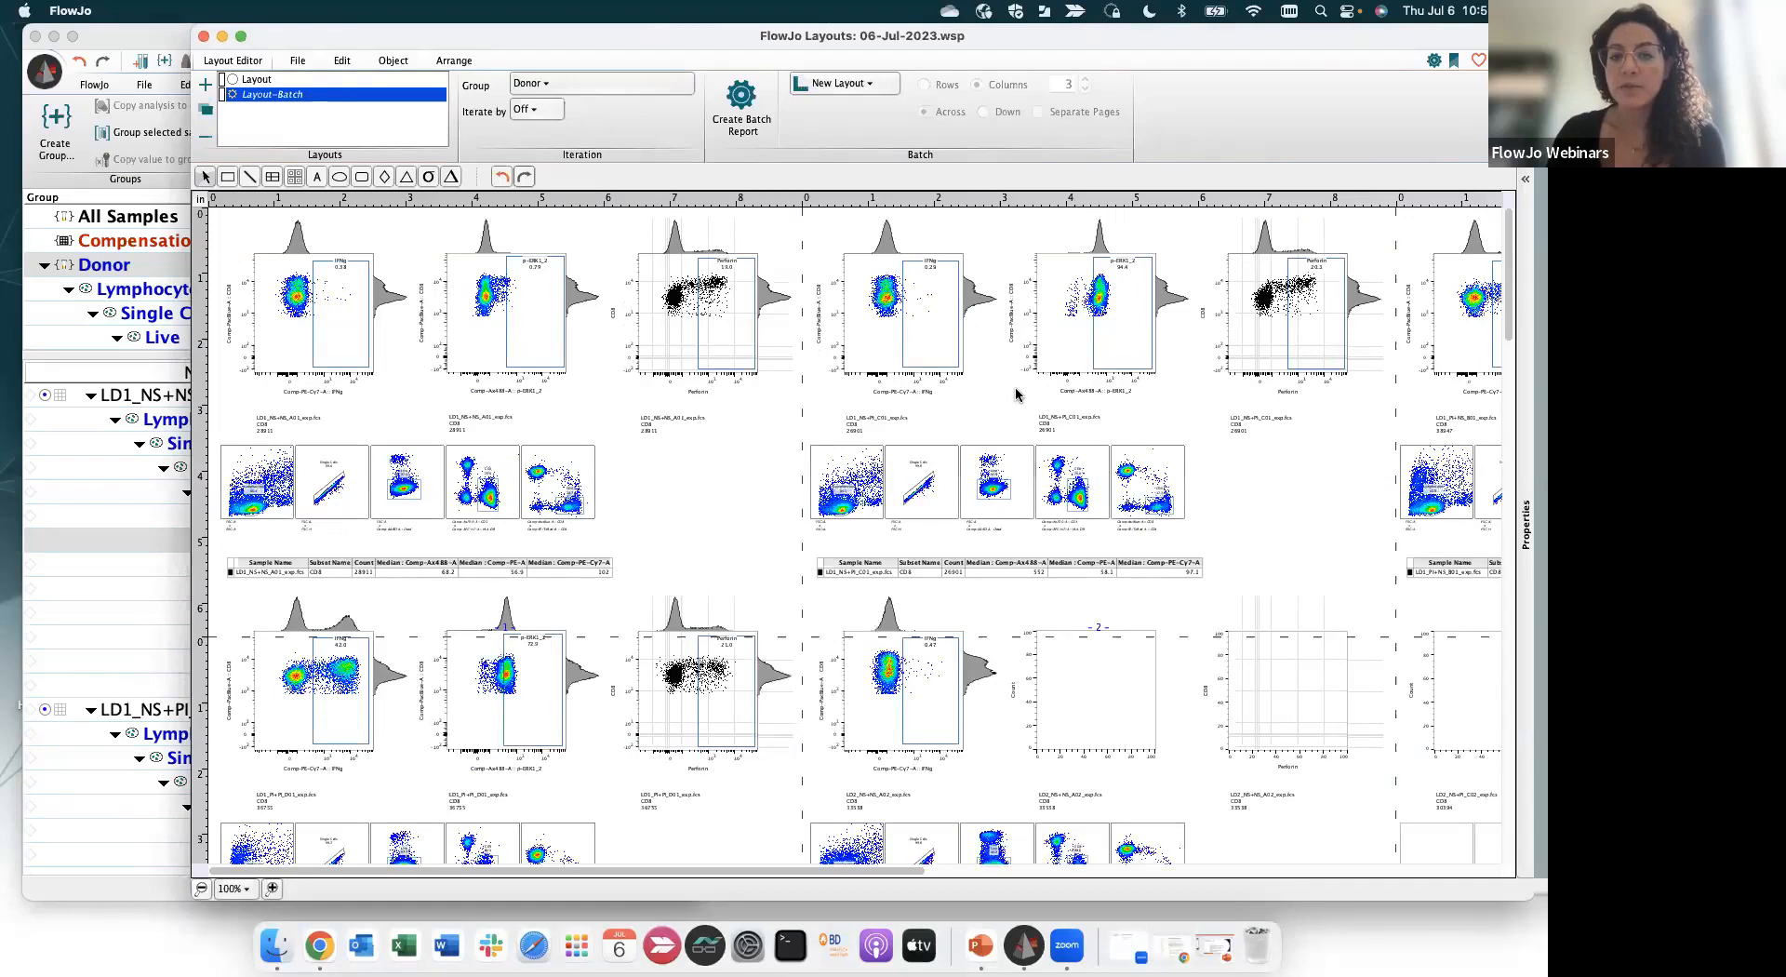
Examine the batch report's plots, gating ancestry and legend tables across the Donor samples, down to 25% zoom
{"action": "scroll", "coordinate": [1016, 394], "scroll_direction": "right", "scroll_amount": 5}
{"action": "scroll", "coordinate": [1016, 394], "scroll_direction": "down", "scroll_amount": 1}
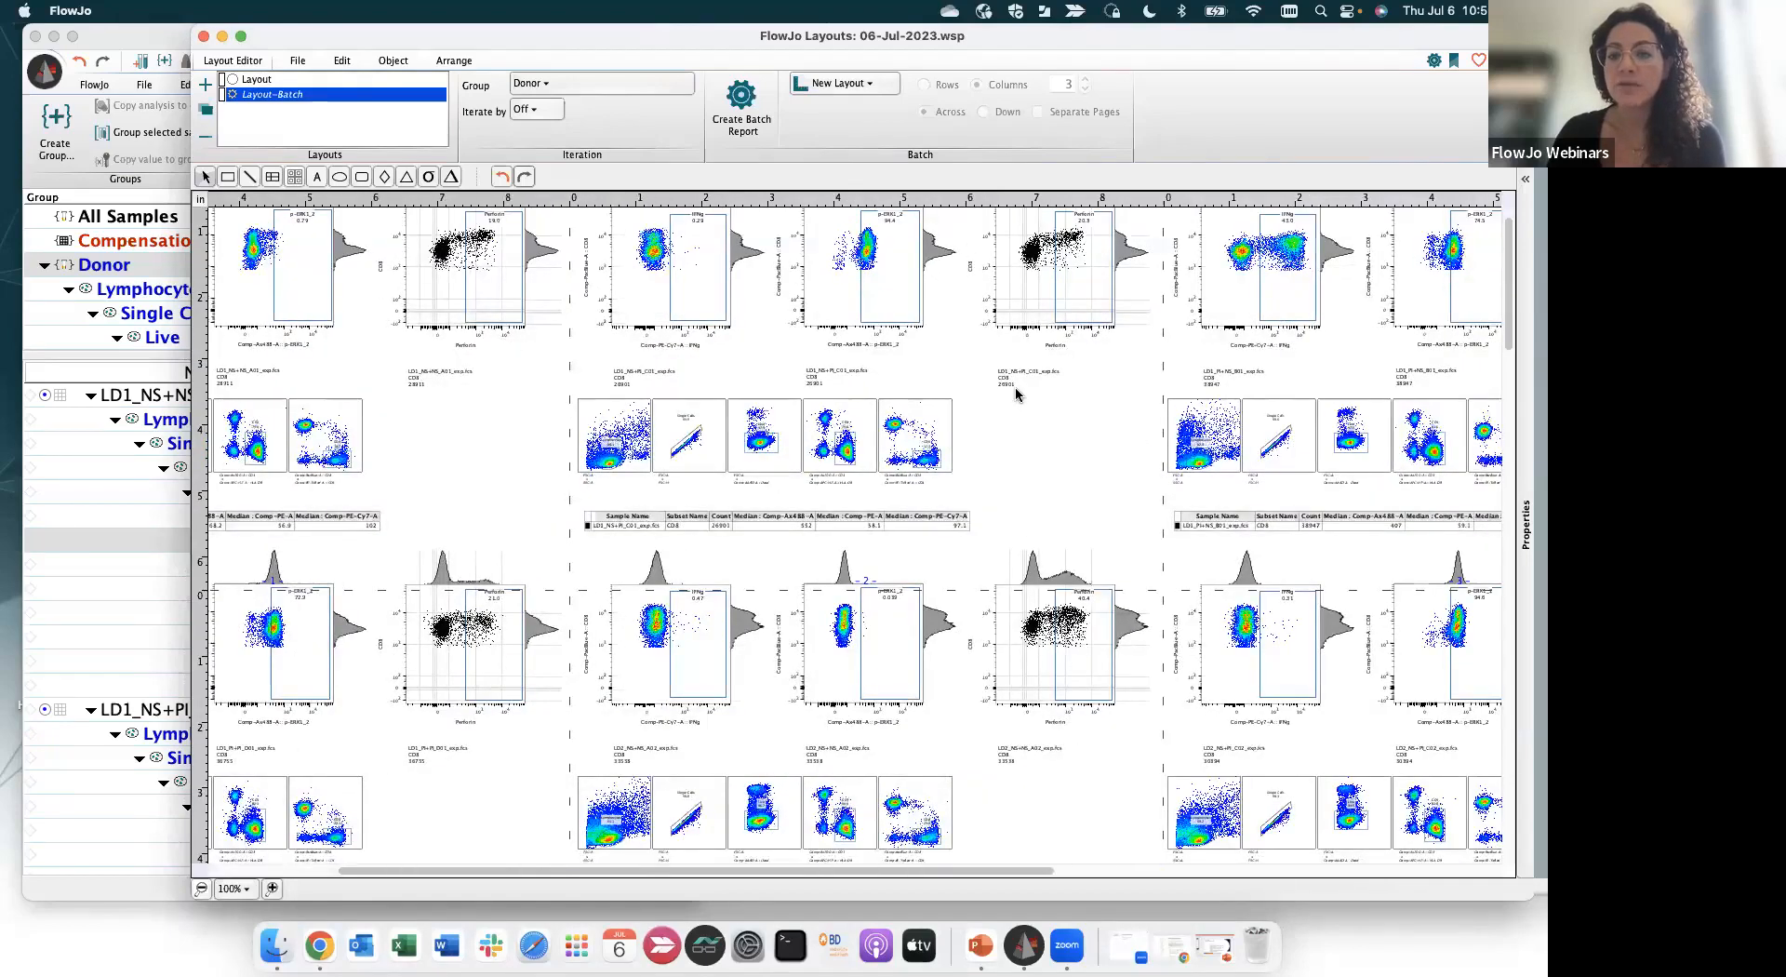
{"action": "scroll", "coordinate": [1016, 394], "scroll_direction": "down", "scroll_amount": 4}
{"action": "scroll", "coordinate": [1015, 395], "scroll_direction": "right", "scroll_amount": 4}
{"action": "scroll", "coordinate": [895, 466], "scroll_direction": "down", "scroll_amount": 2}
{"action": "scroll", "coordinate": [895, 465], "scroll_direction": "right", "scroll_amount": 1}
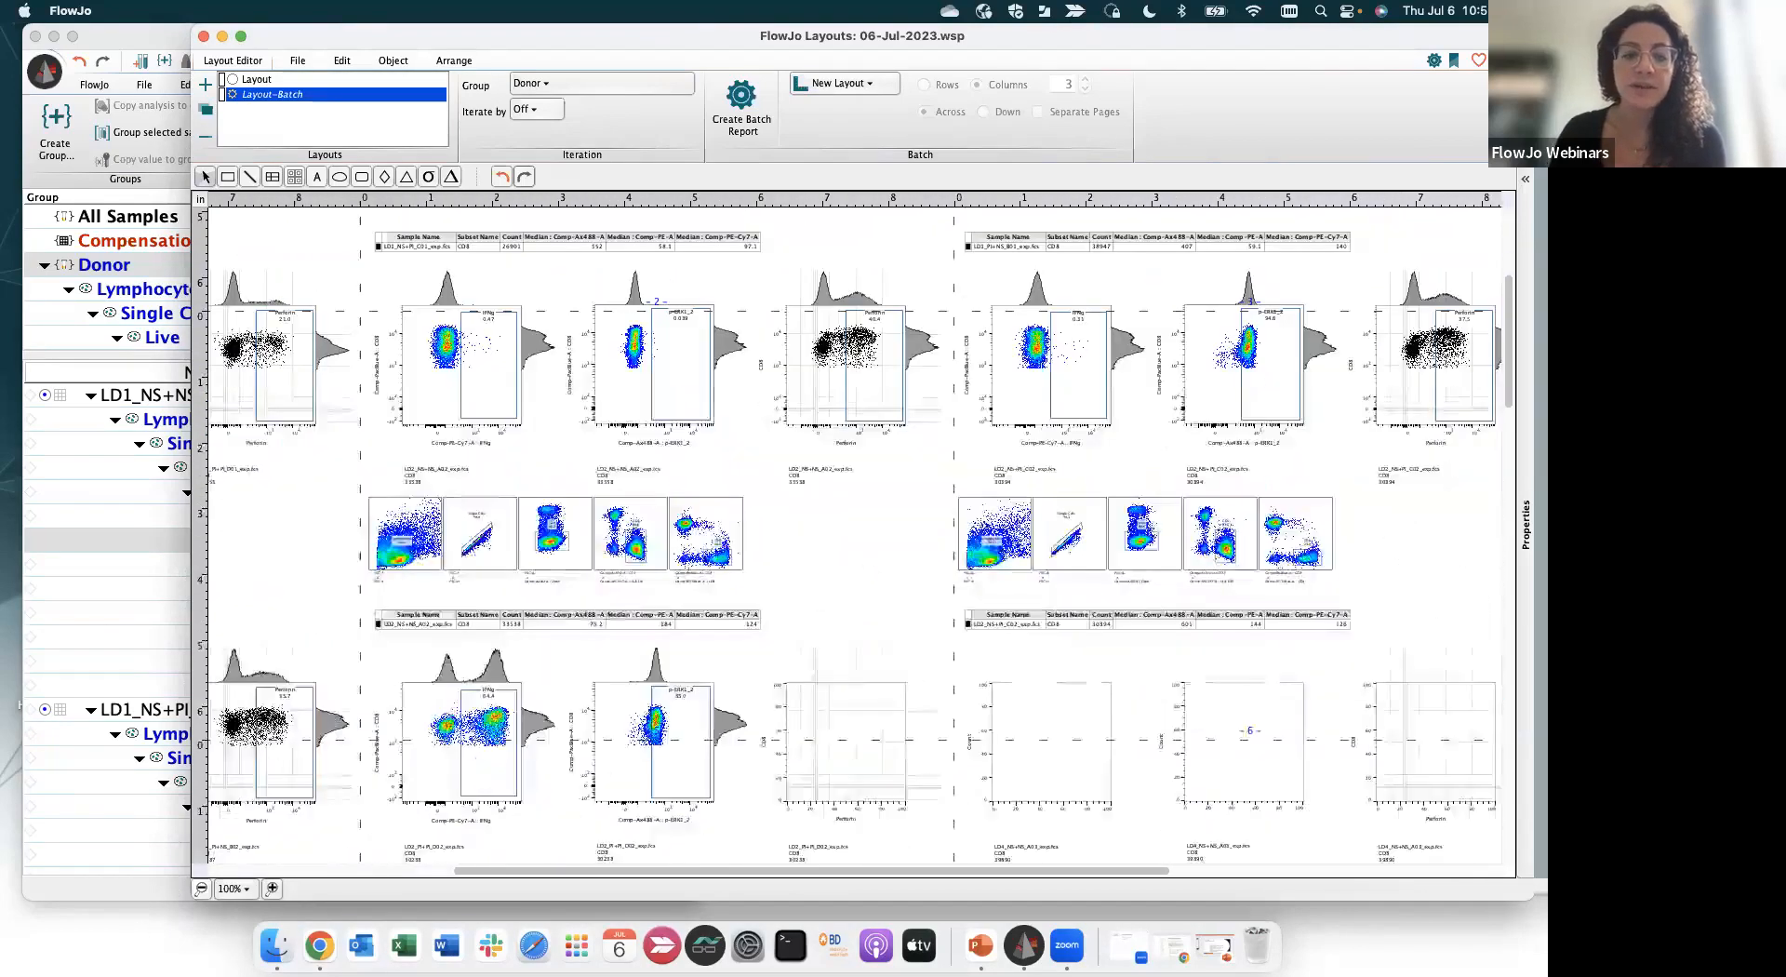
{"action": "left_click", "coordinate": [202, 890]}
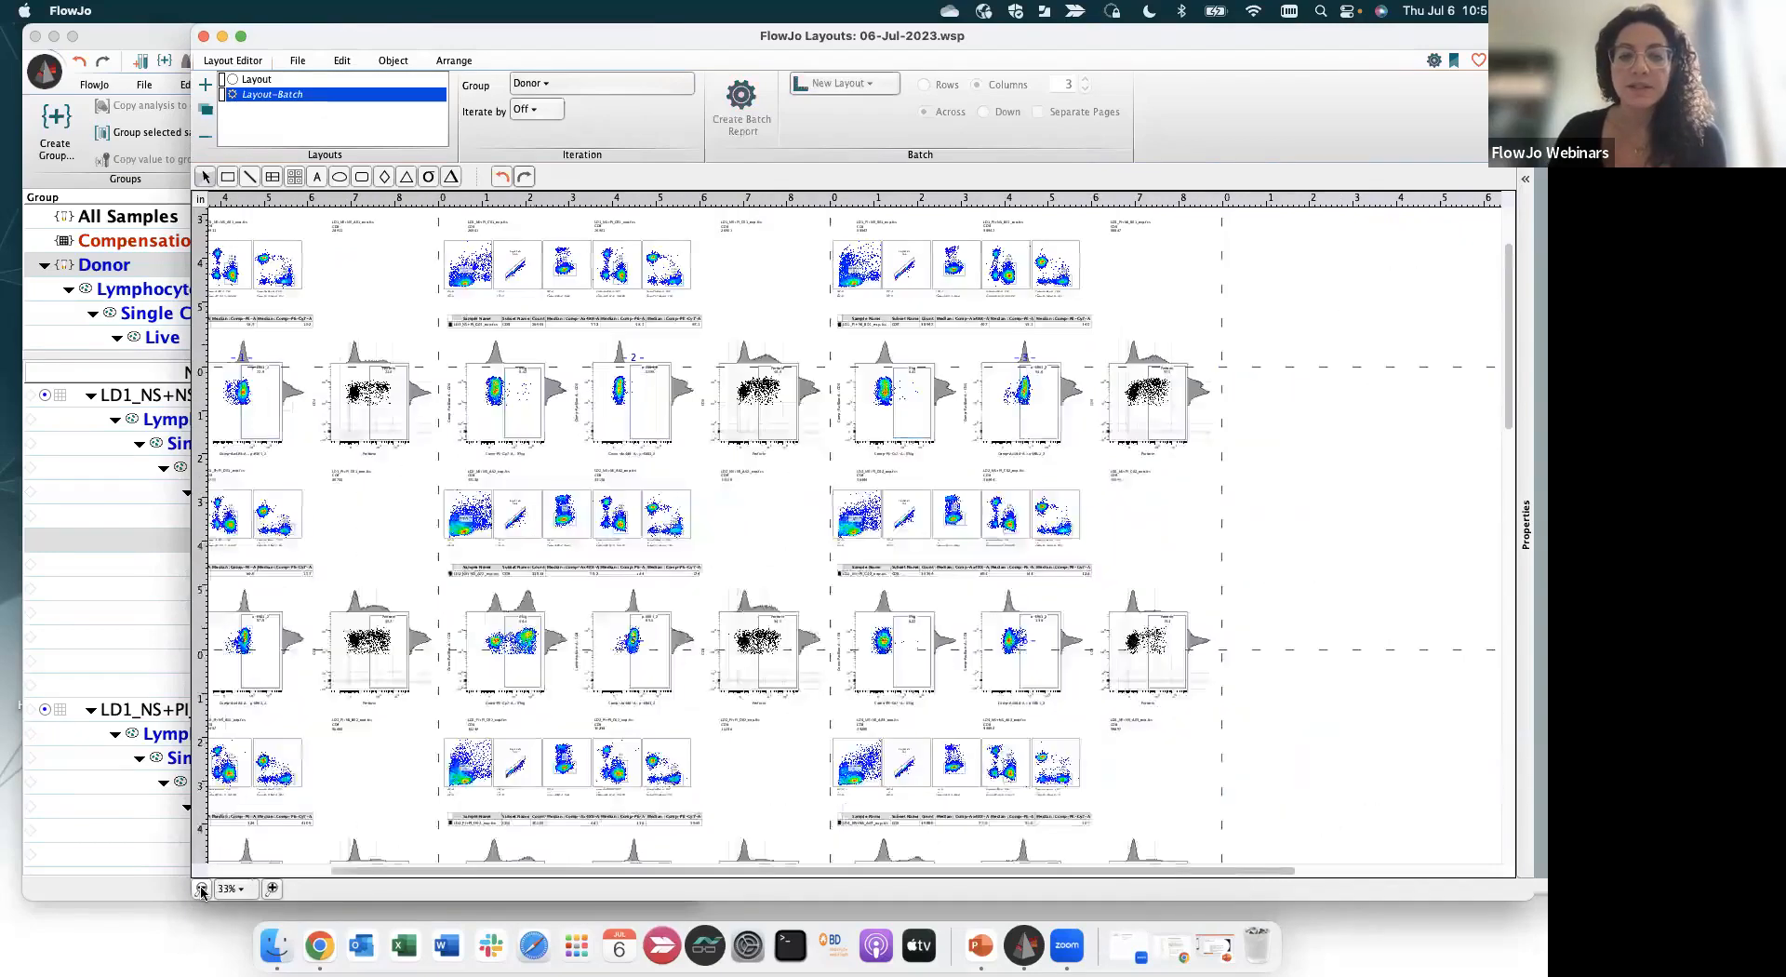
{"action": "scroll", "coordinate": [559, 640], "scroll_direction": "down", "scroll_amount": 1}
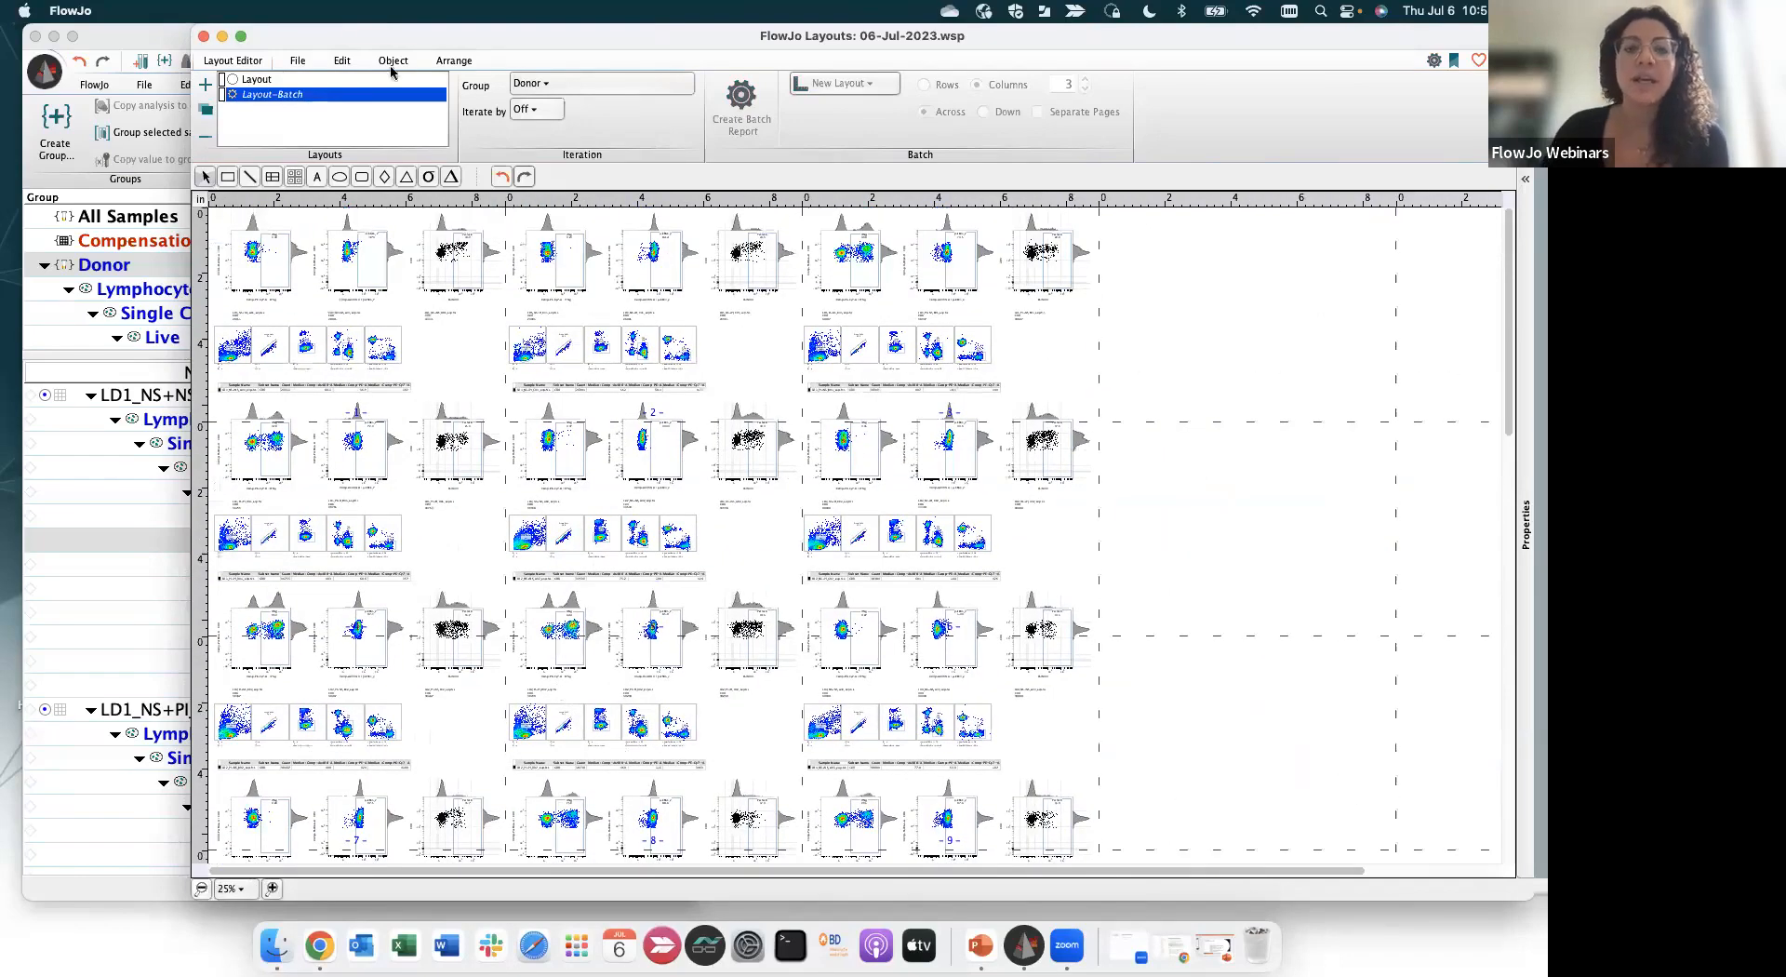
Return to the original layout and review the output destinations offered for batch reports
{"action": "left_click", "coordinate": [295, 80]}
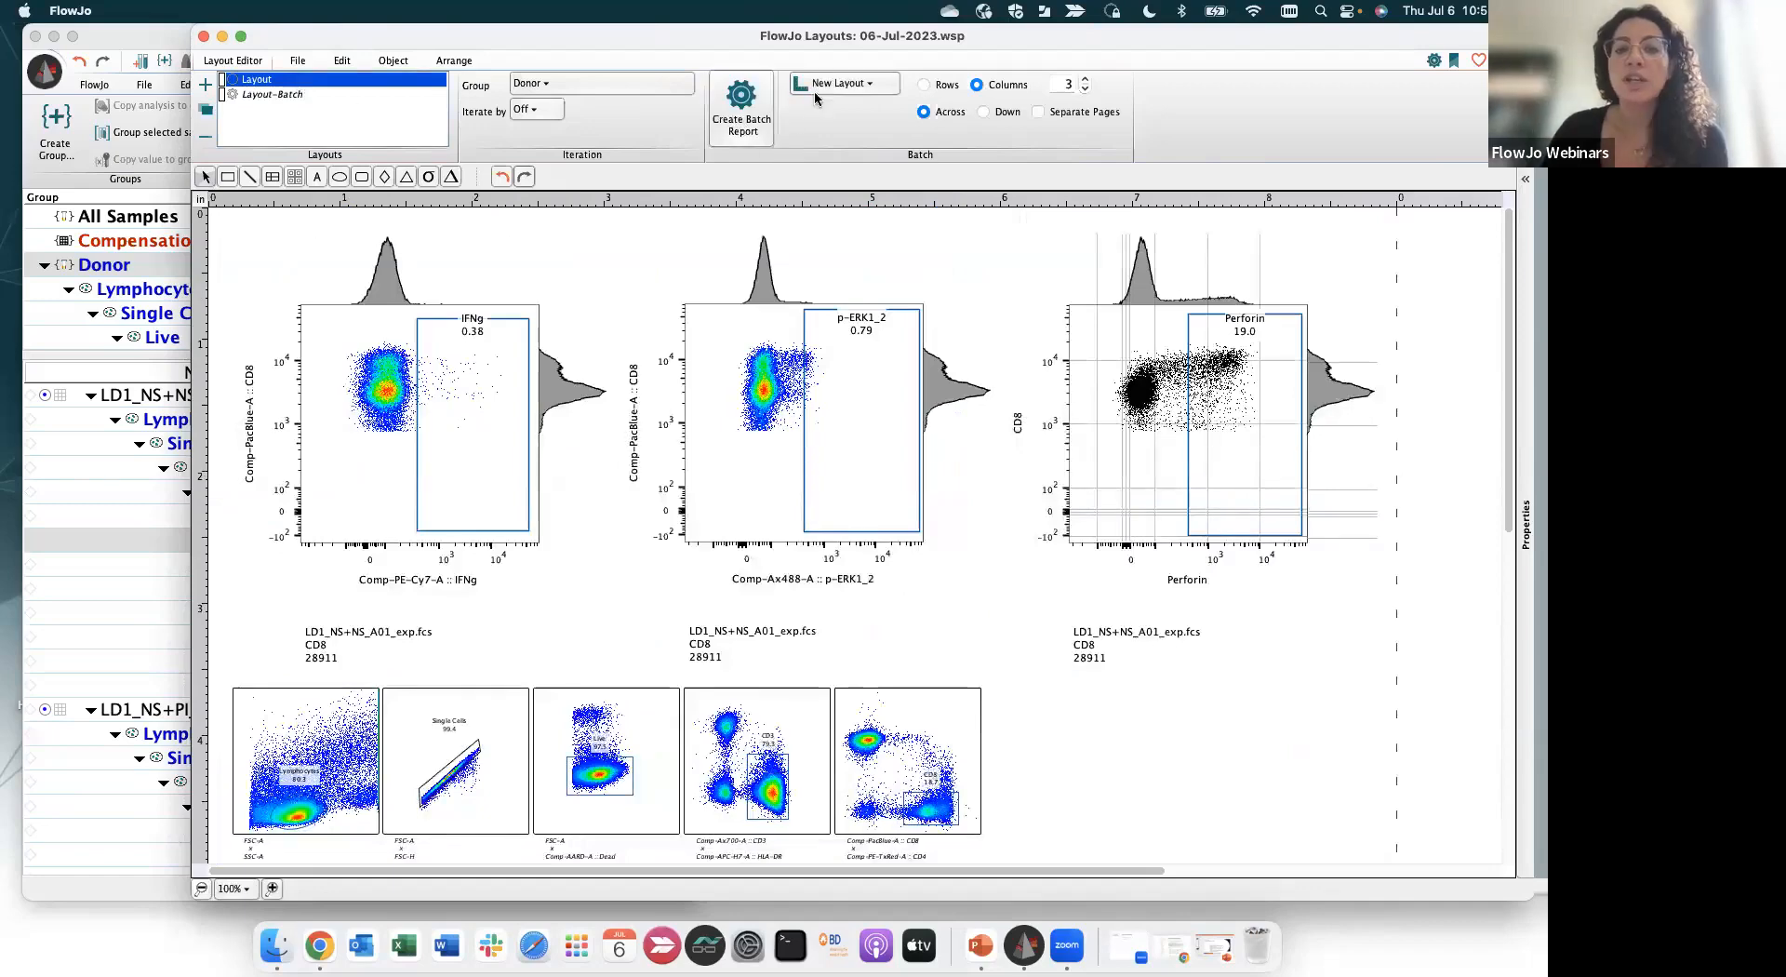
{"action": "left_click", "coordinate": [878, 89]}
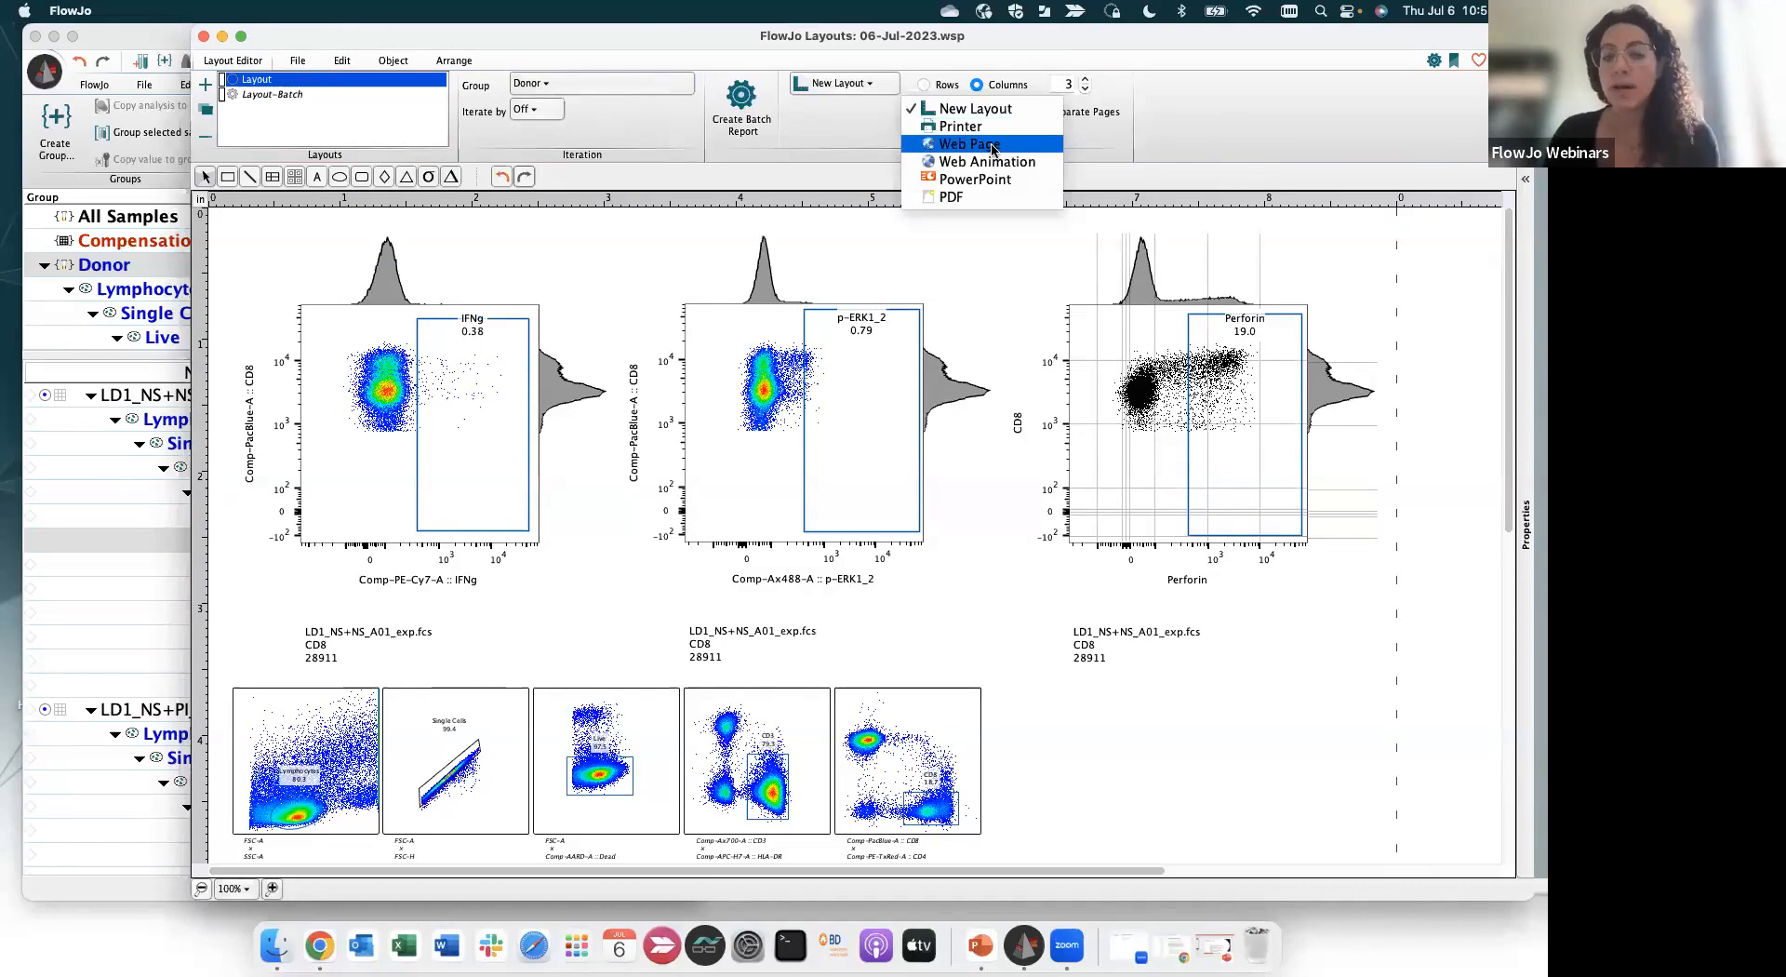
{"action": "left_click", "coordinate": [861, 112]}
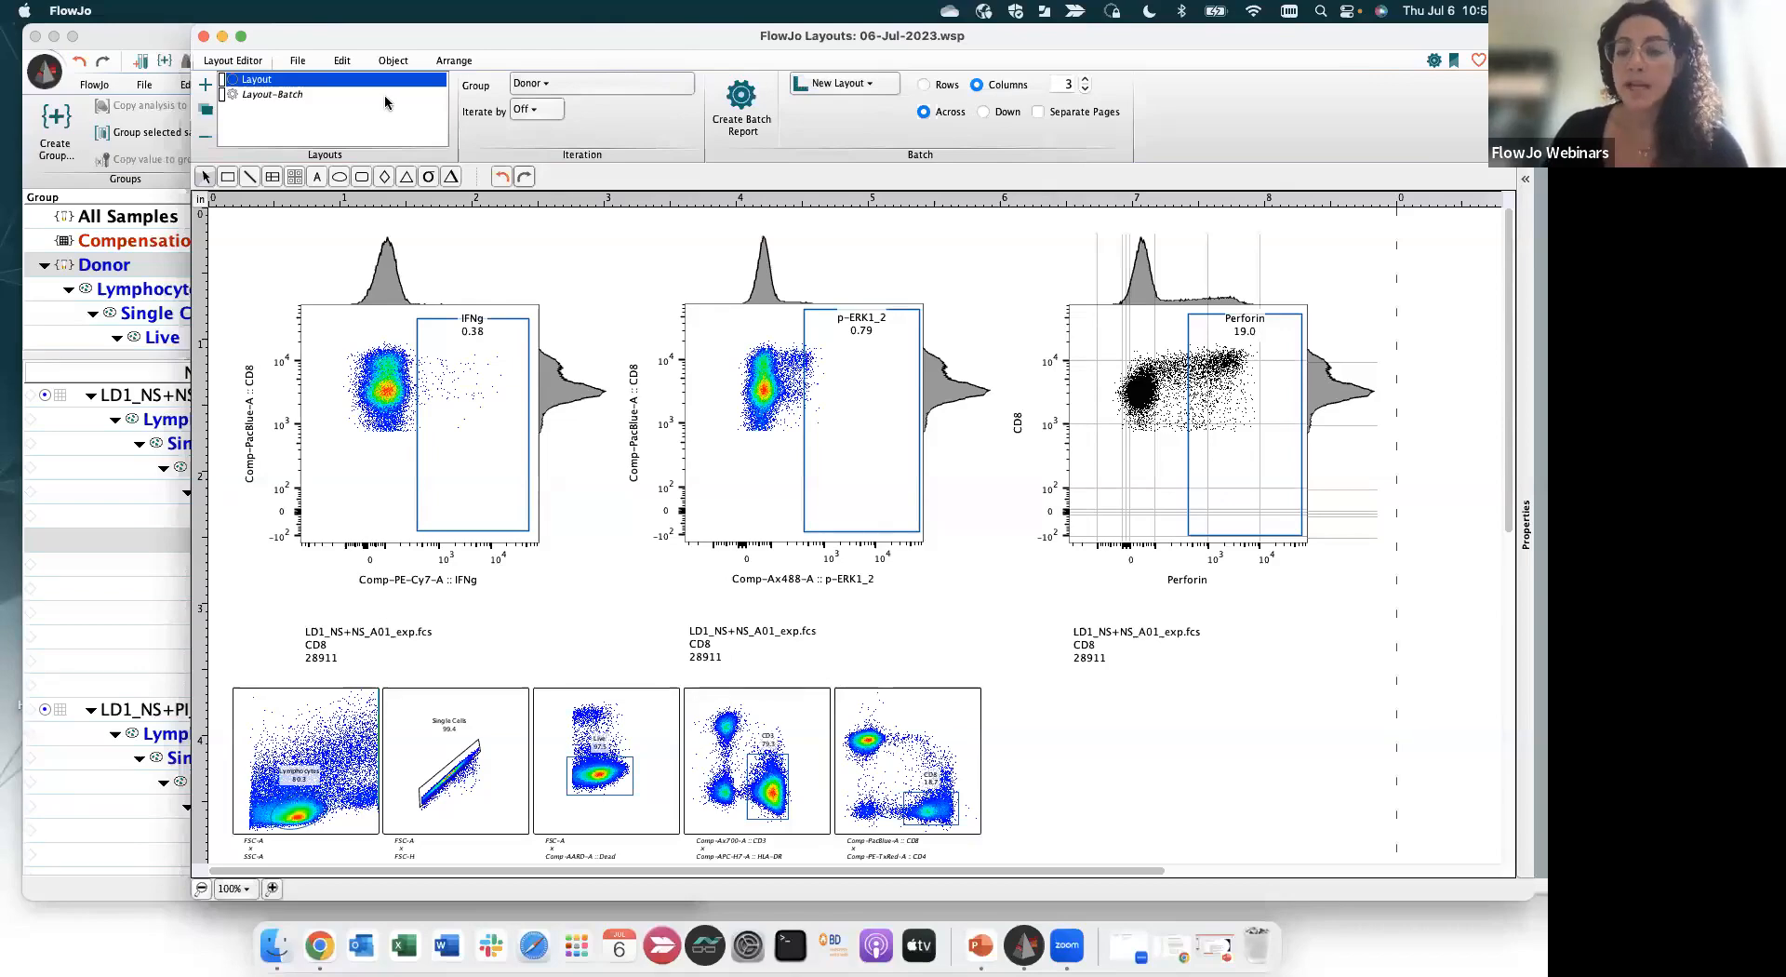
Close the layout window and widen the workspace window to show the full statistic and keyword columns
{"action": "left_click_drag", "start_coordinate": [493, 46], "coordinate": [678, 51]}
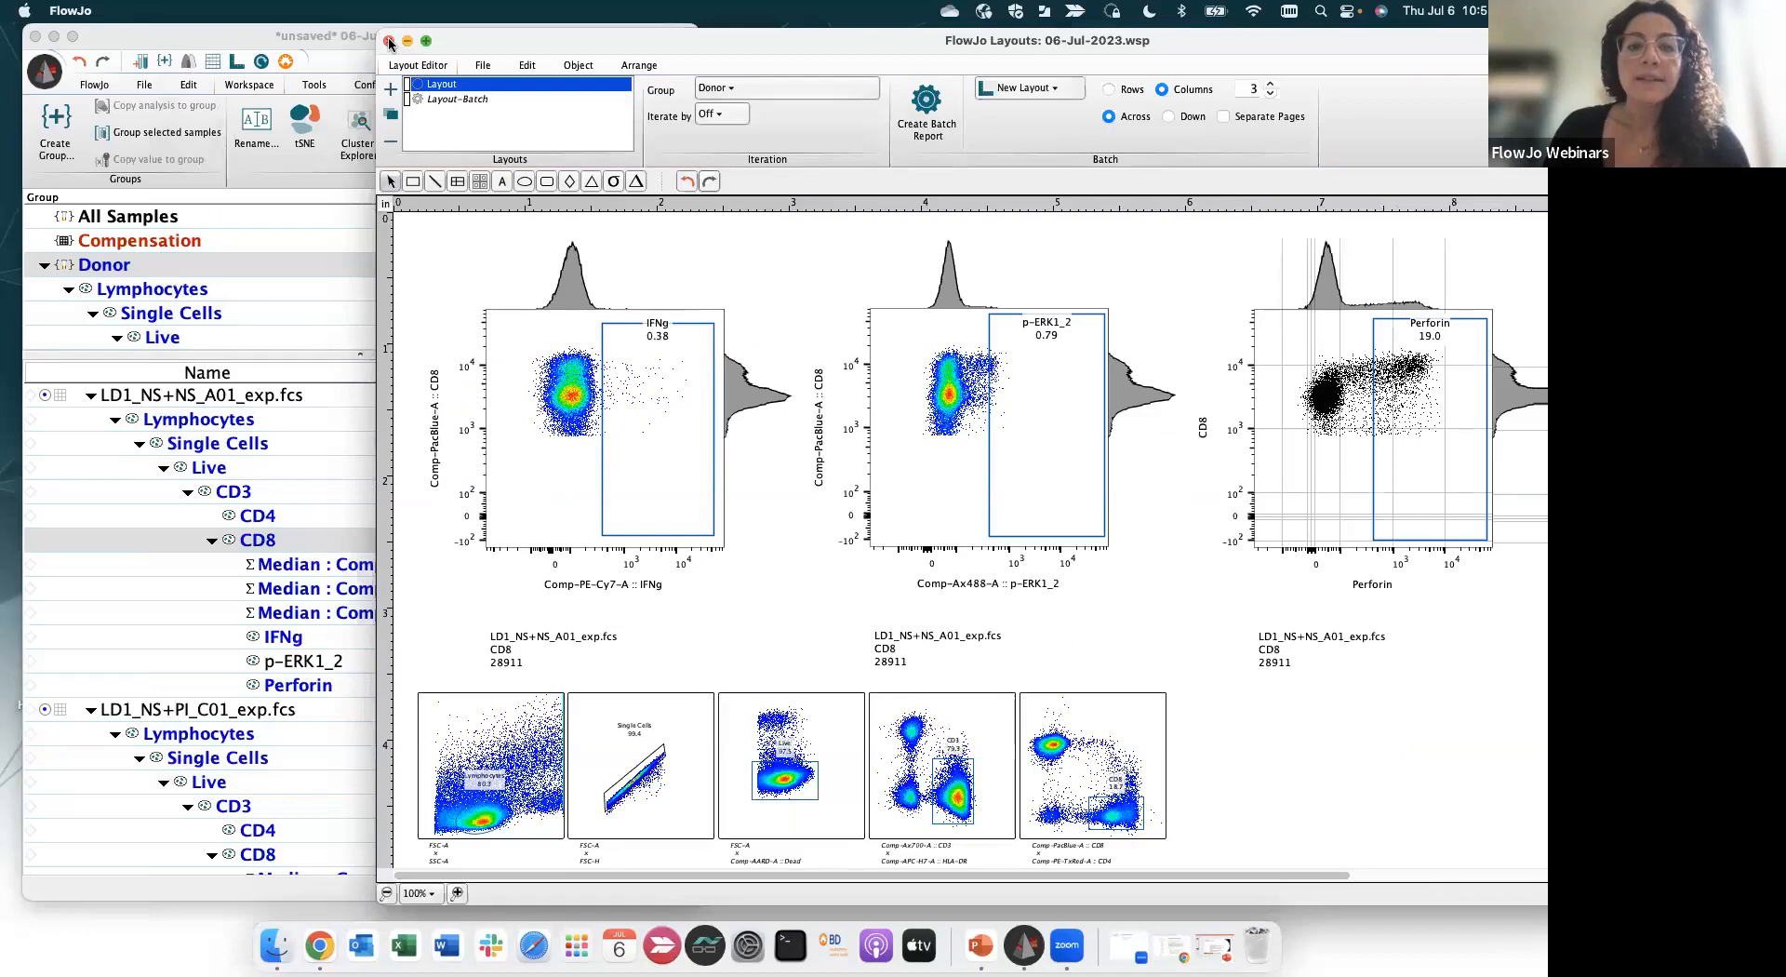
{"action": "left_click", "coordinate": [390, 42]}
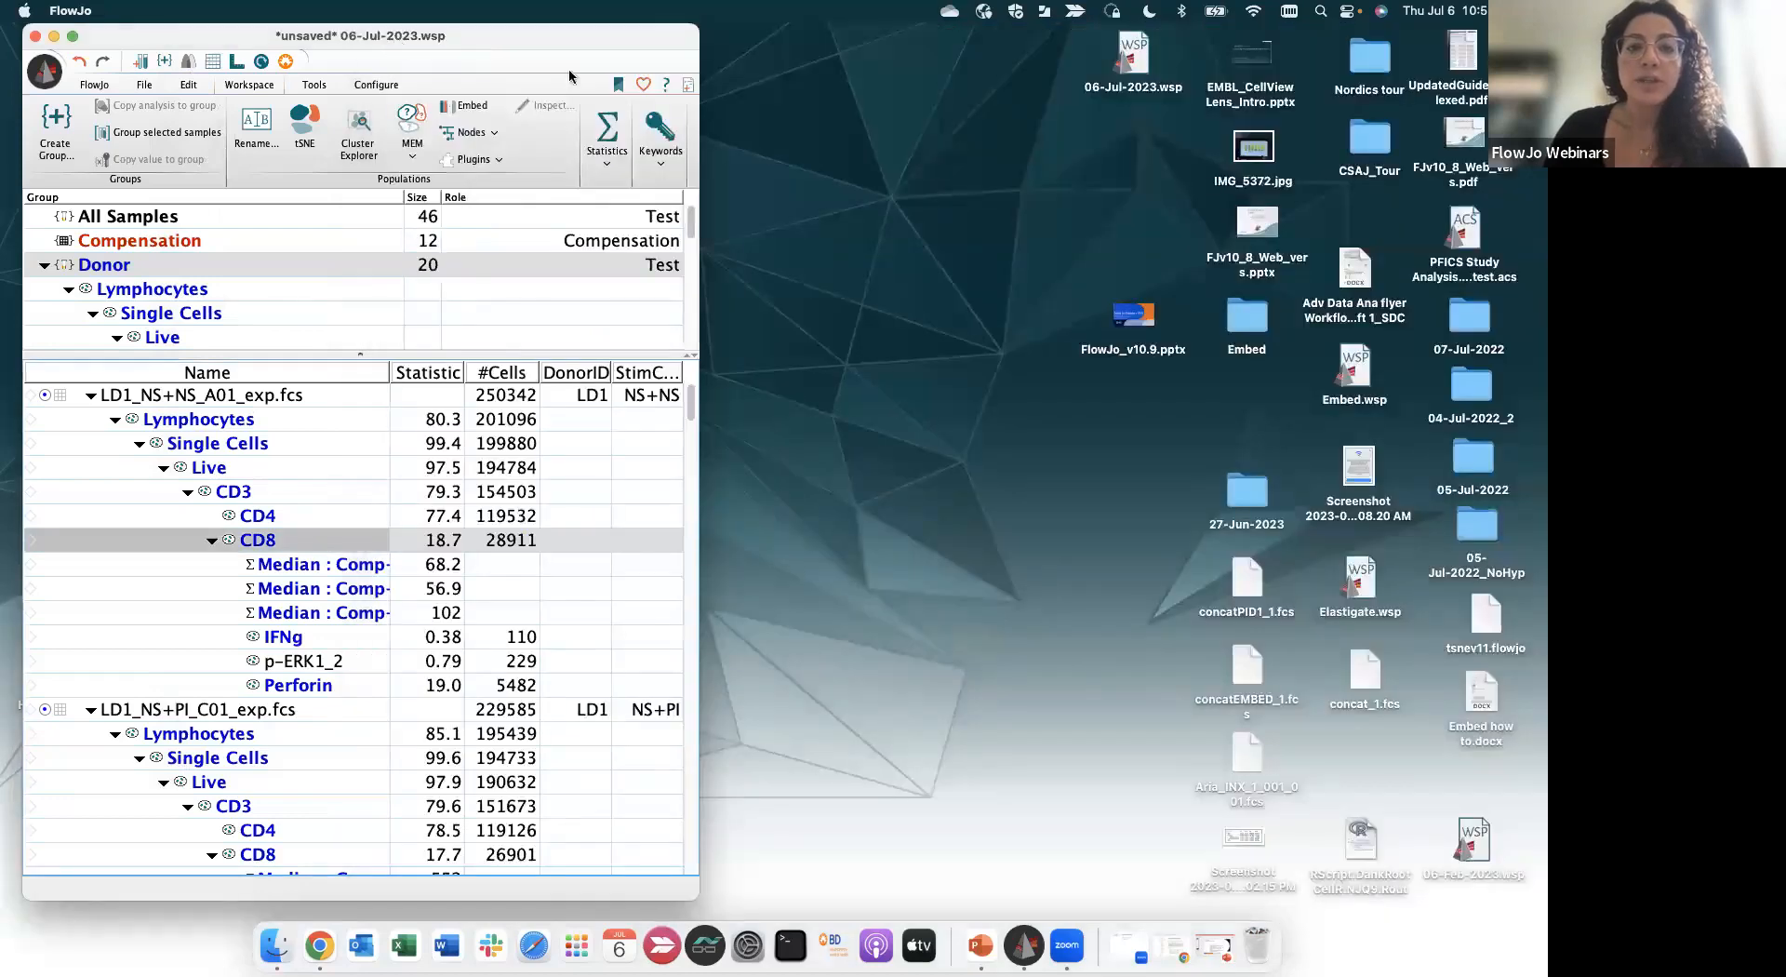
{"action": "left_click_drag", "start_coordinate": [699, 131], "coordinate": [1201, 154]}
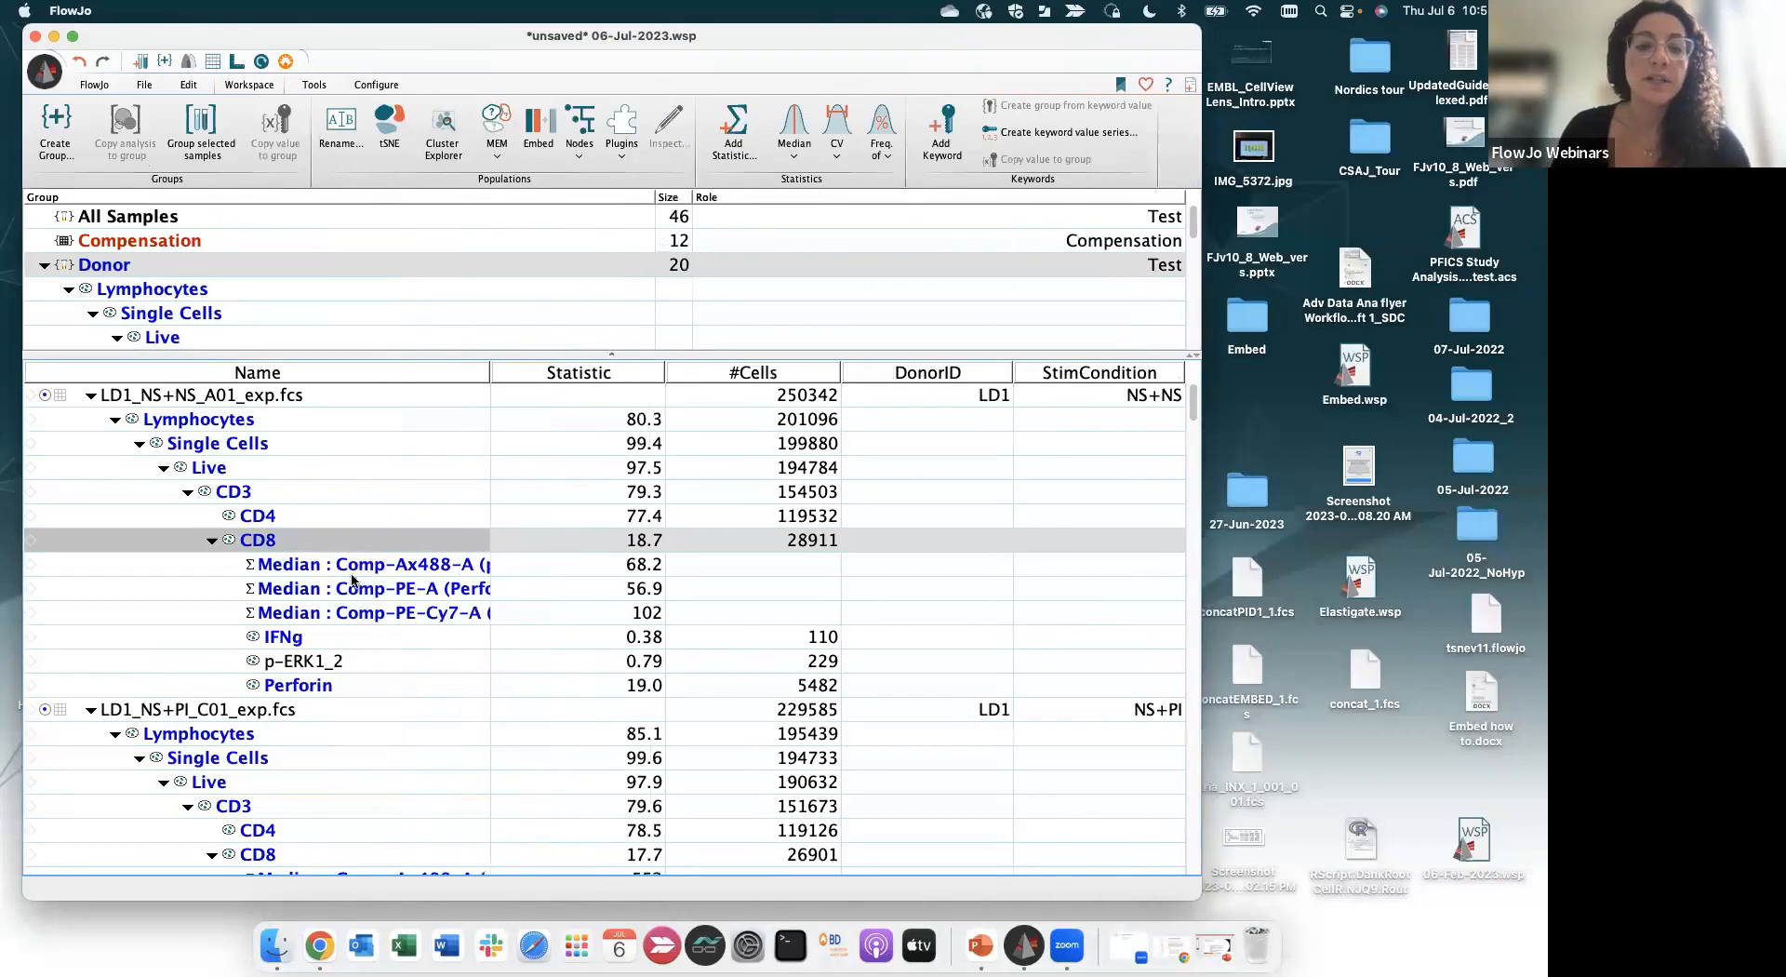
Open the Table Editor and arrange it beside the narrowed workspace window, enlarged to show its column list
{"action": "left_click", "coordinate": [214, 61]}
{"action": "left_click_drag", "start_coordinate": [237, 39], "coordinate": [1470, 121]}
{"action": "left_click", "coordinate": [813, 121]}
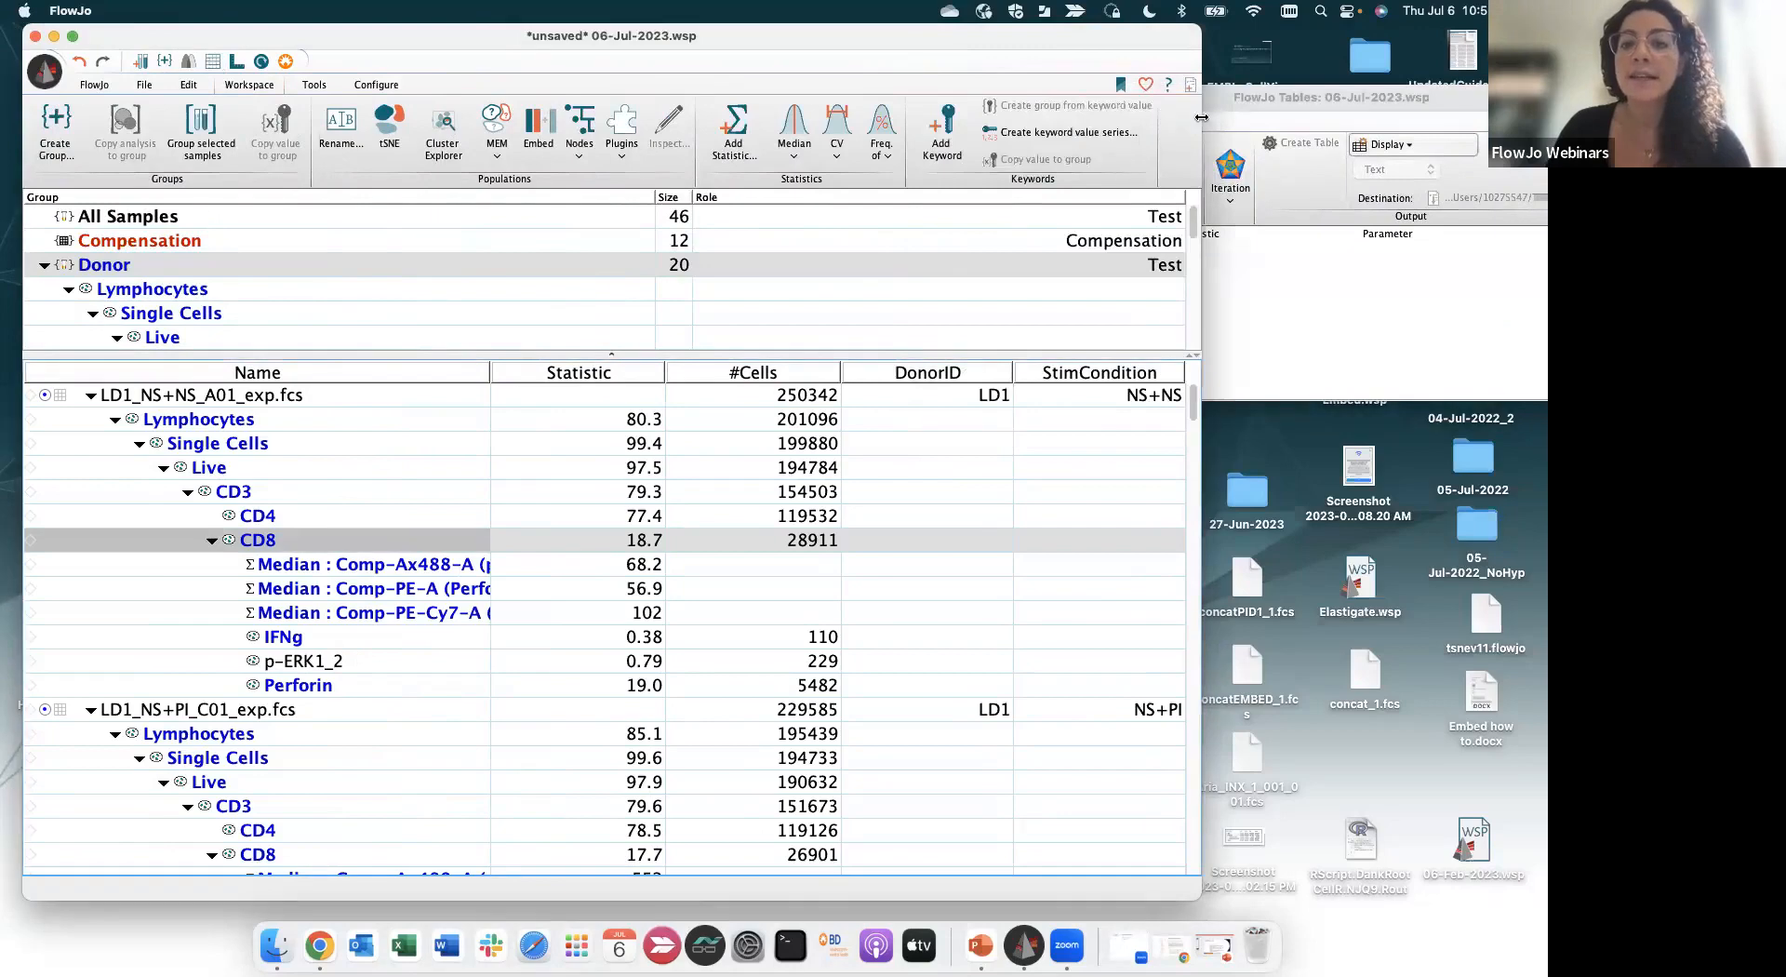
{"action": "left_click_drag", "start_coordinate": [813, 121], "coordinate": [727, 121]}
{"action": "left_click_drag", "start_coordinate": [1137, 103], "coordinate": [947, 42]}
{"action": "left_click_drag", "start_coordinate": [1158, 338], "coordinate": [1148, 854]}
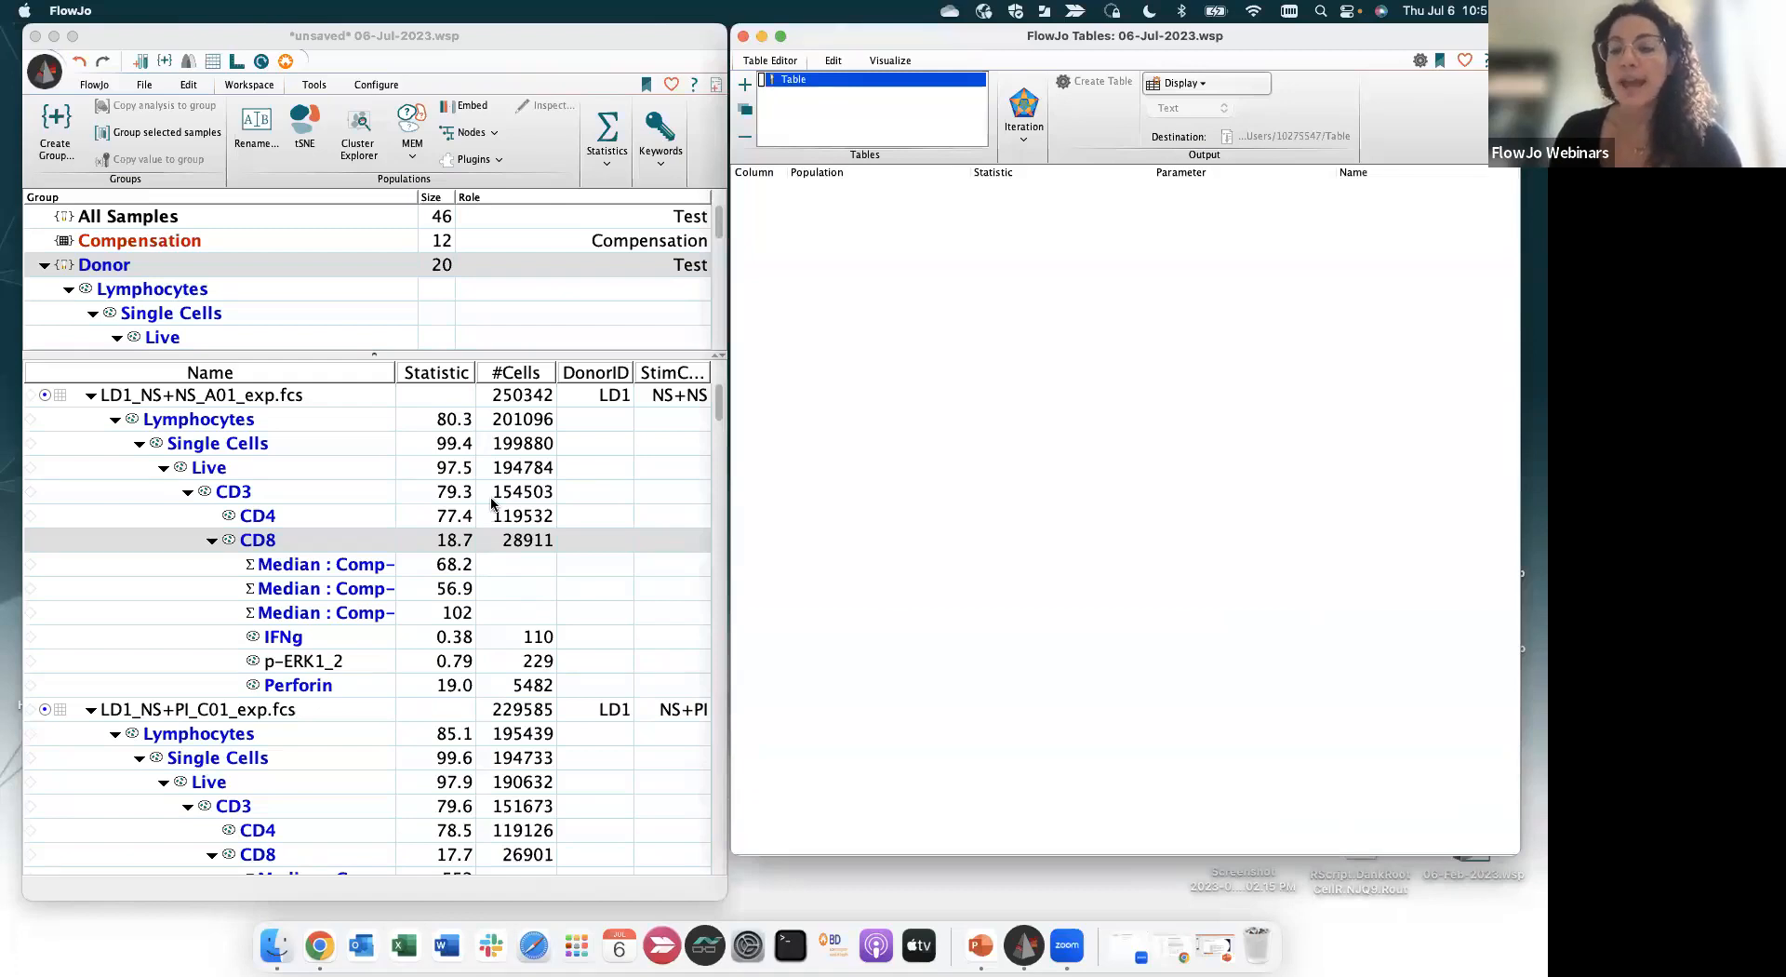
Add every population and median statistic from Lymphocytes through Perforin of sample LD1_NS+NS_A01_exp.fcs to the table
{"action": "left_click", "coordinate": [250, 424]}
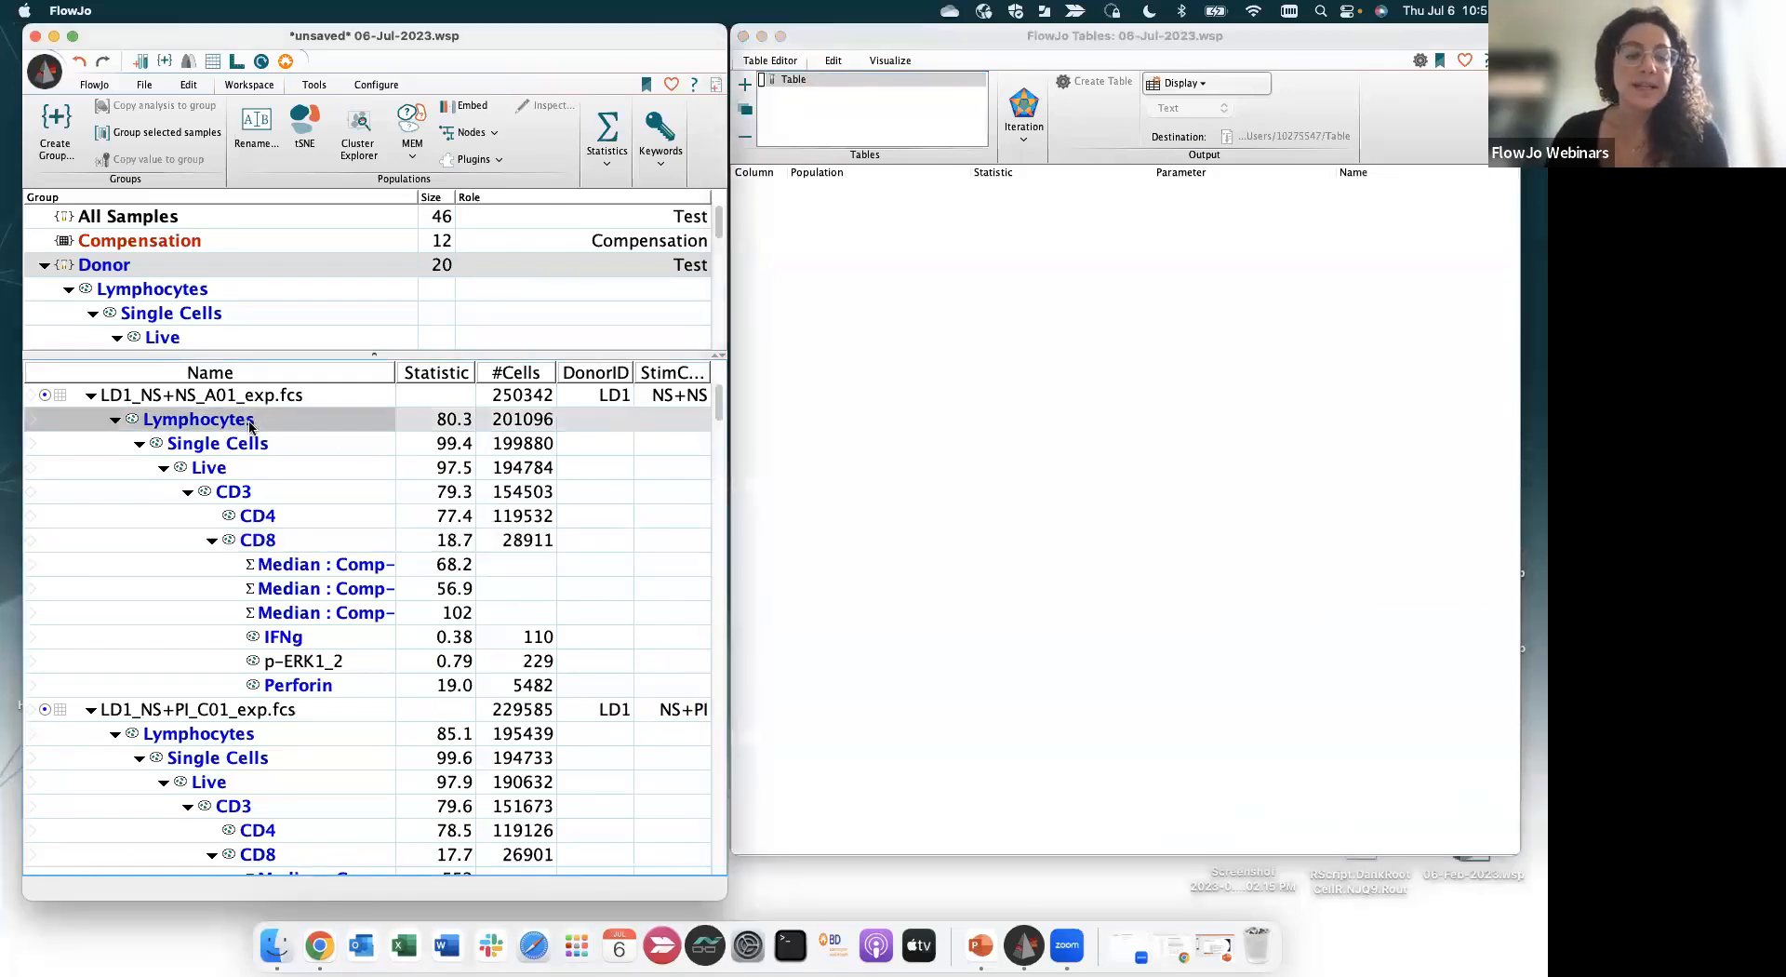
{"action": "left_click", "coordinate": [303, 690], "text": "shift"}
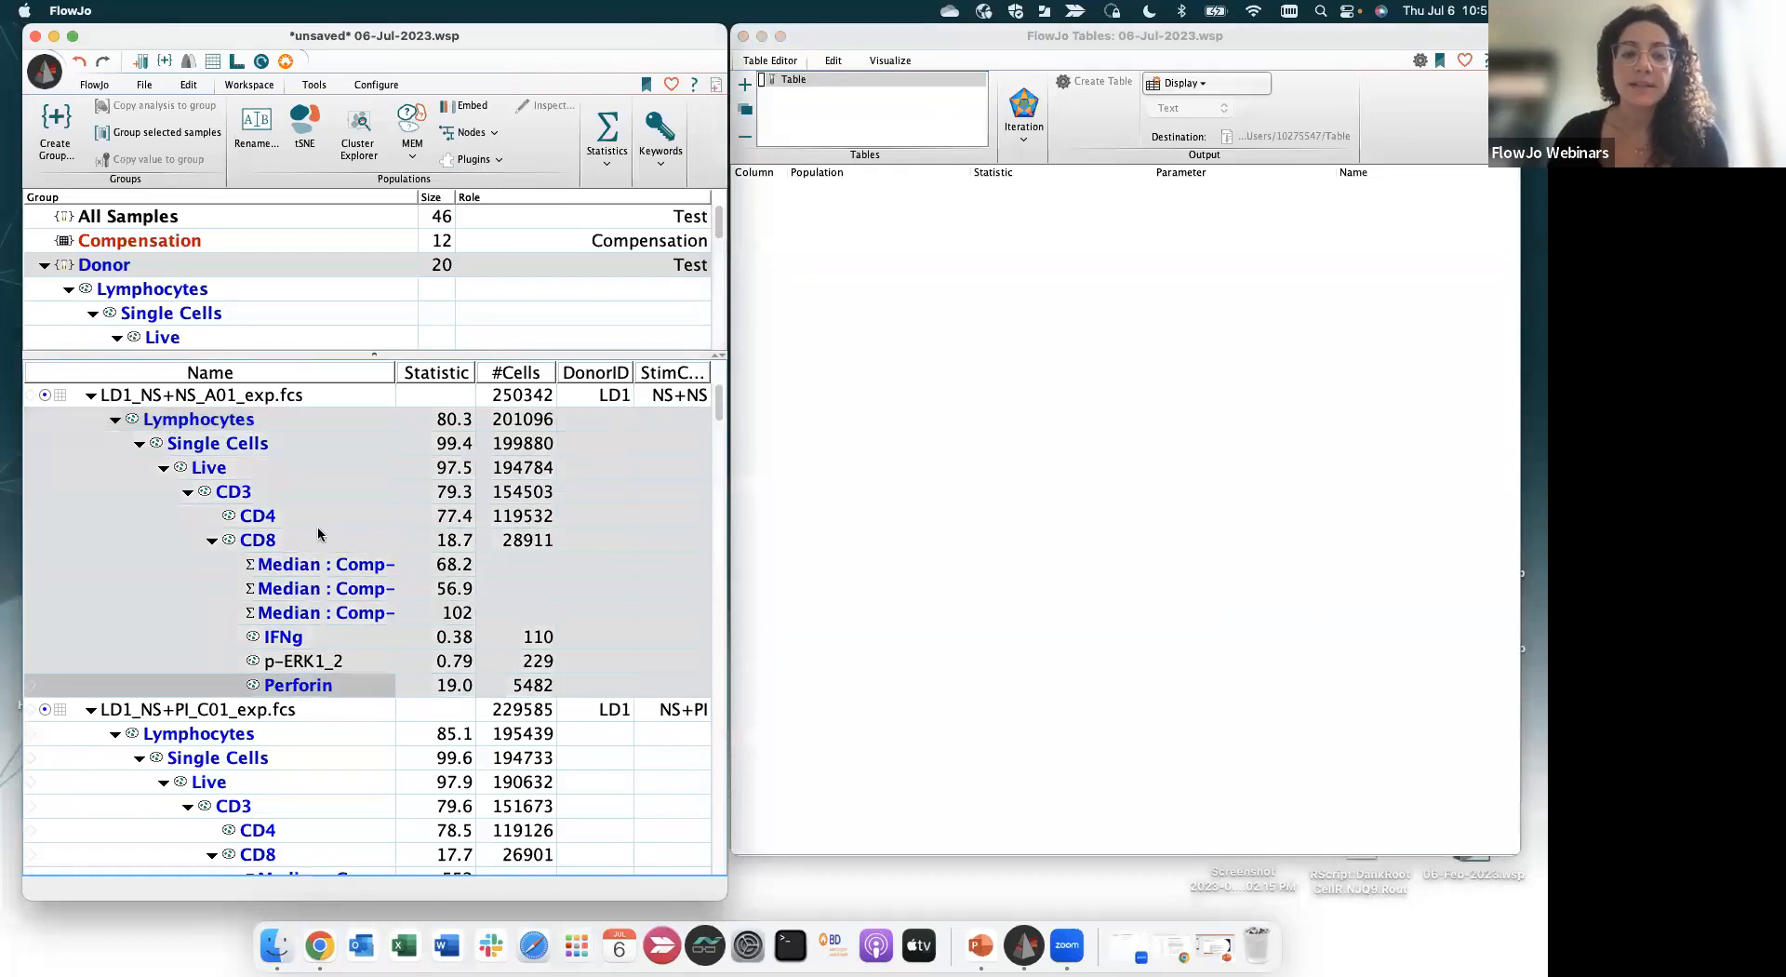
{"action": "left_click_drag", "start_coordinate": [195, 420], "coordinate": [885, 379]}
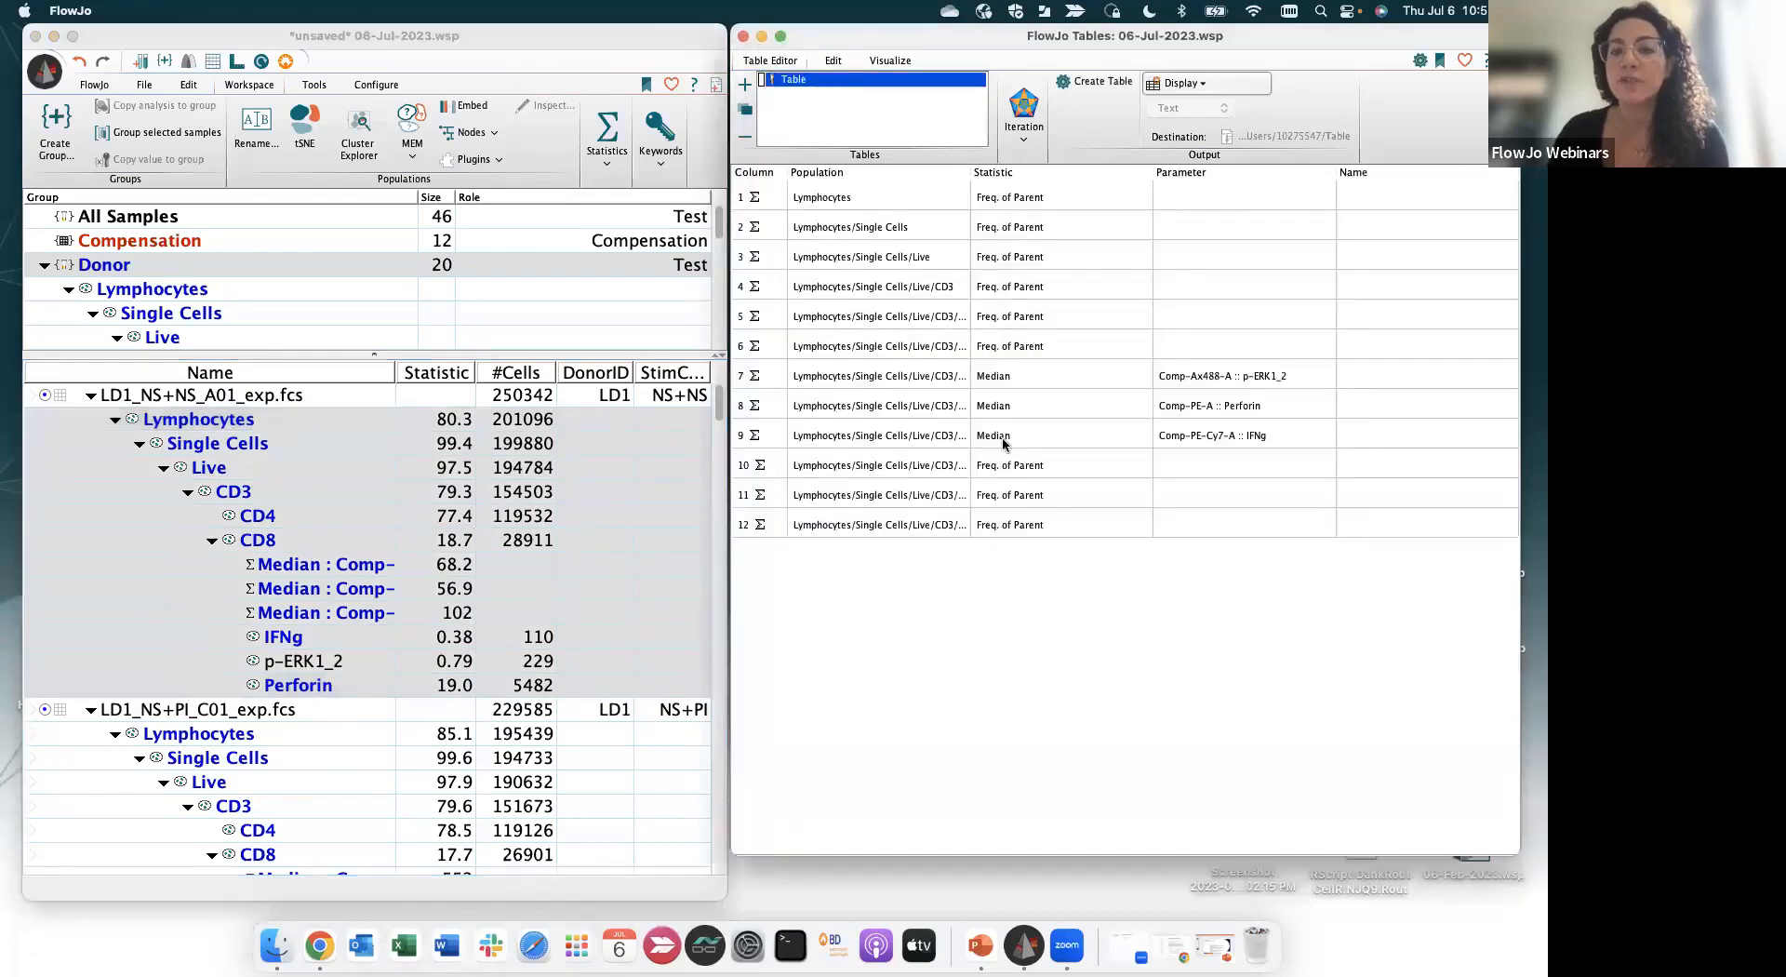
{"action": "left_click_drag", "start_coordinate": [1191, 37], "coordinate": [1189, 37]}
Name the three median columns pERK, Perforrin and IFNg, matching their p-ERK1_2, Perforin and IFNg parameters
{"action": "left_click", "coordinate": [1408, 373]}
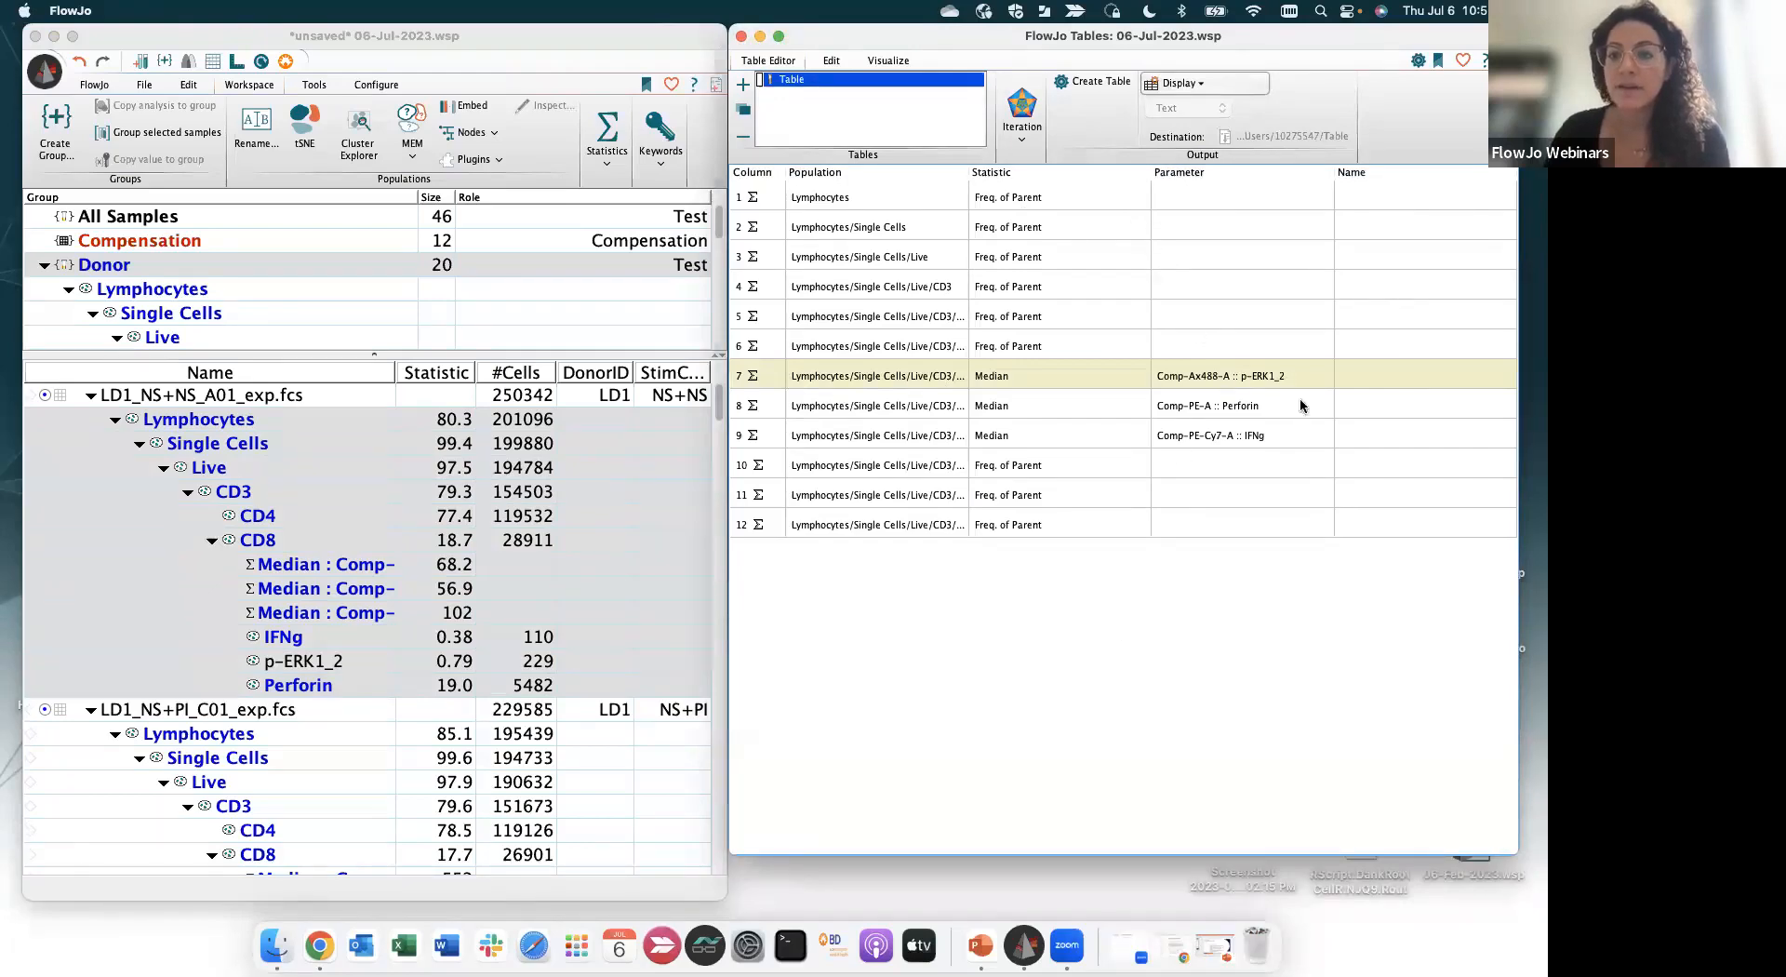
{"action": "double_click", "coordinate": [1401, 374]}
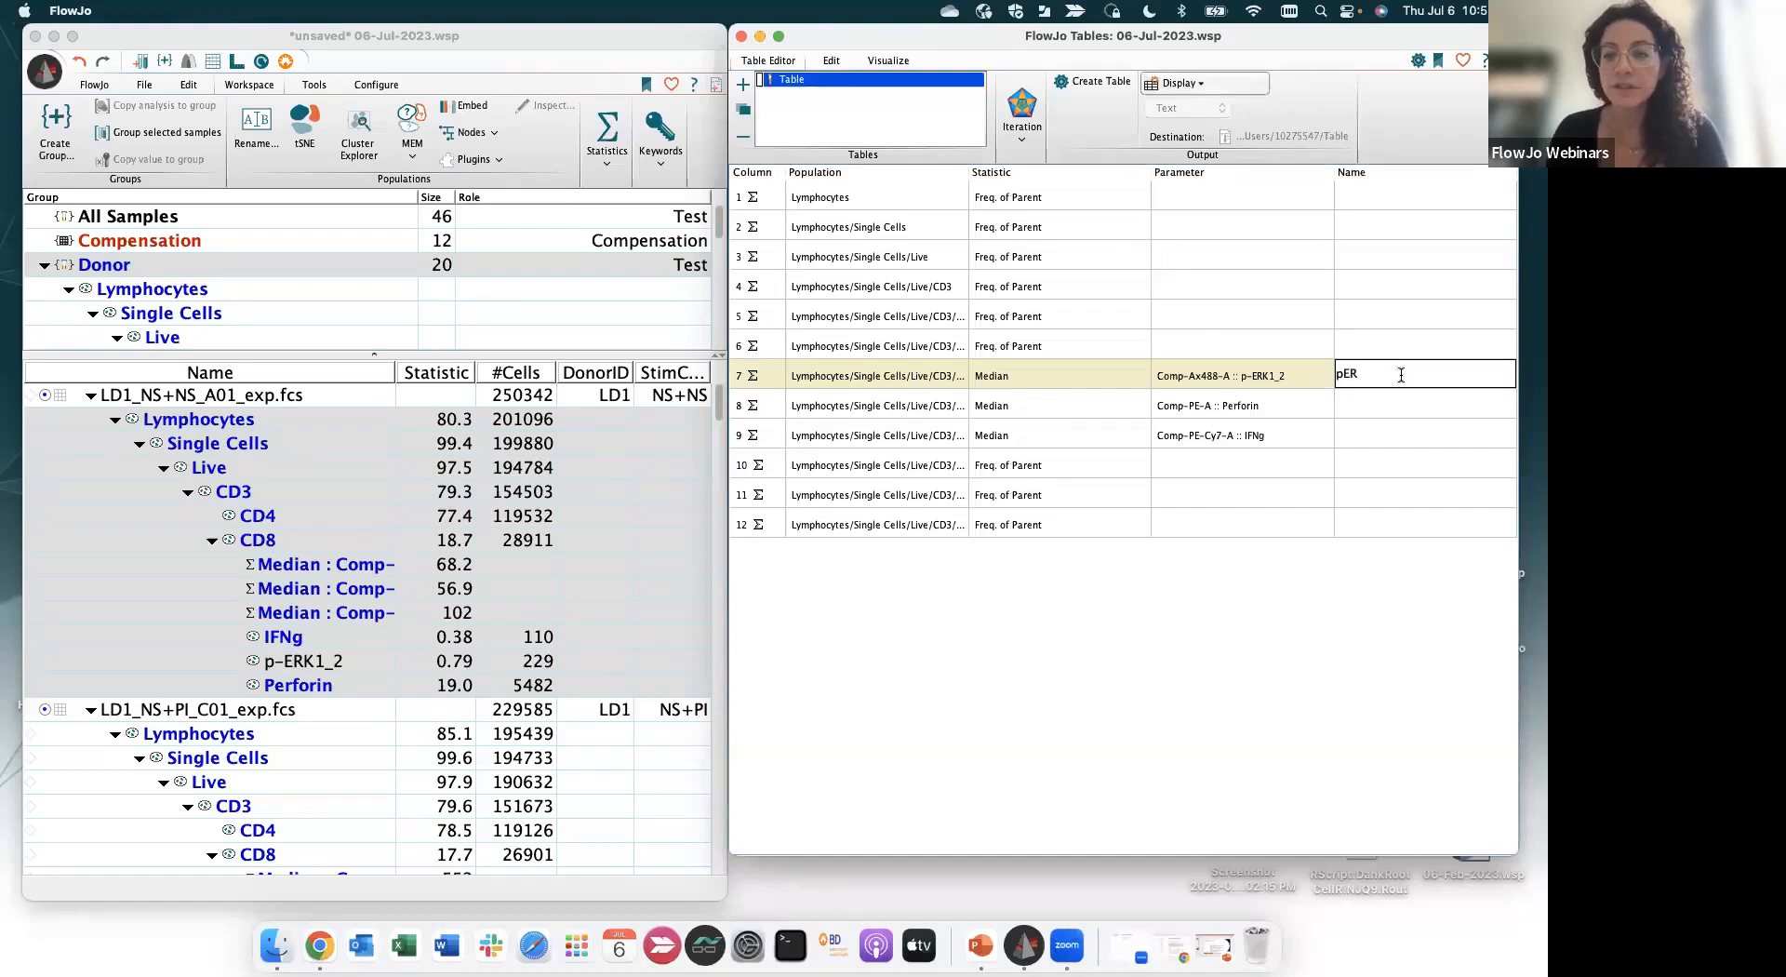
{"action": "double_click", "coordinate": [1371, 401]}
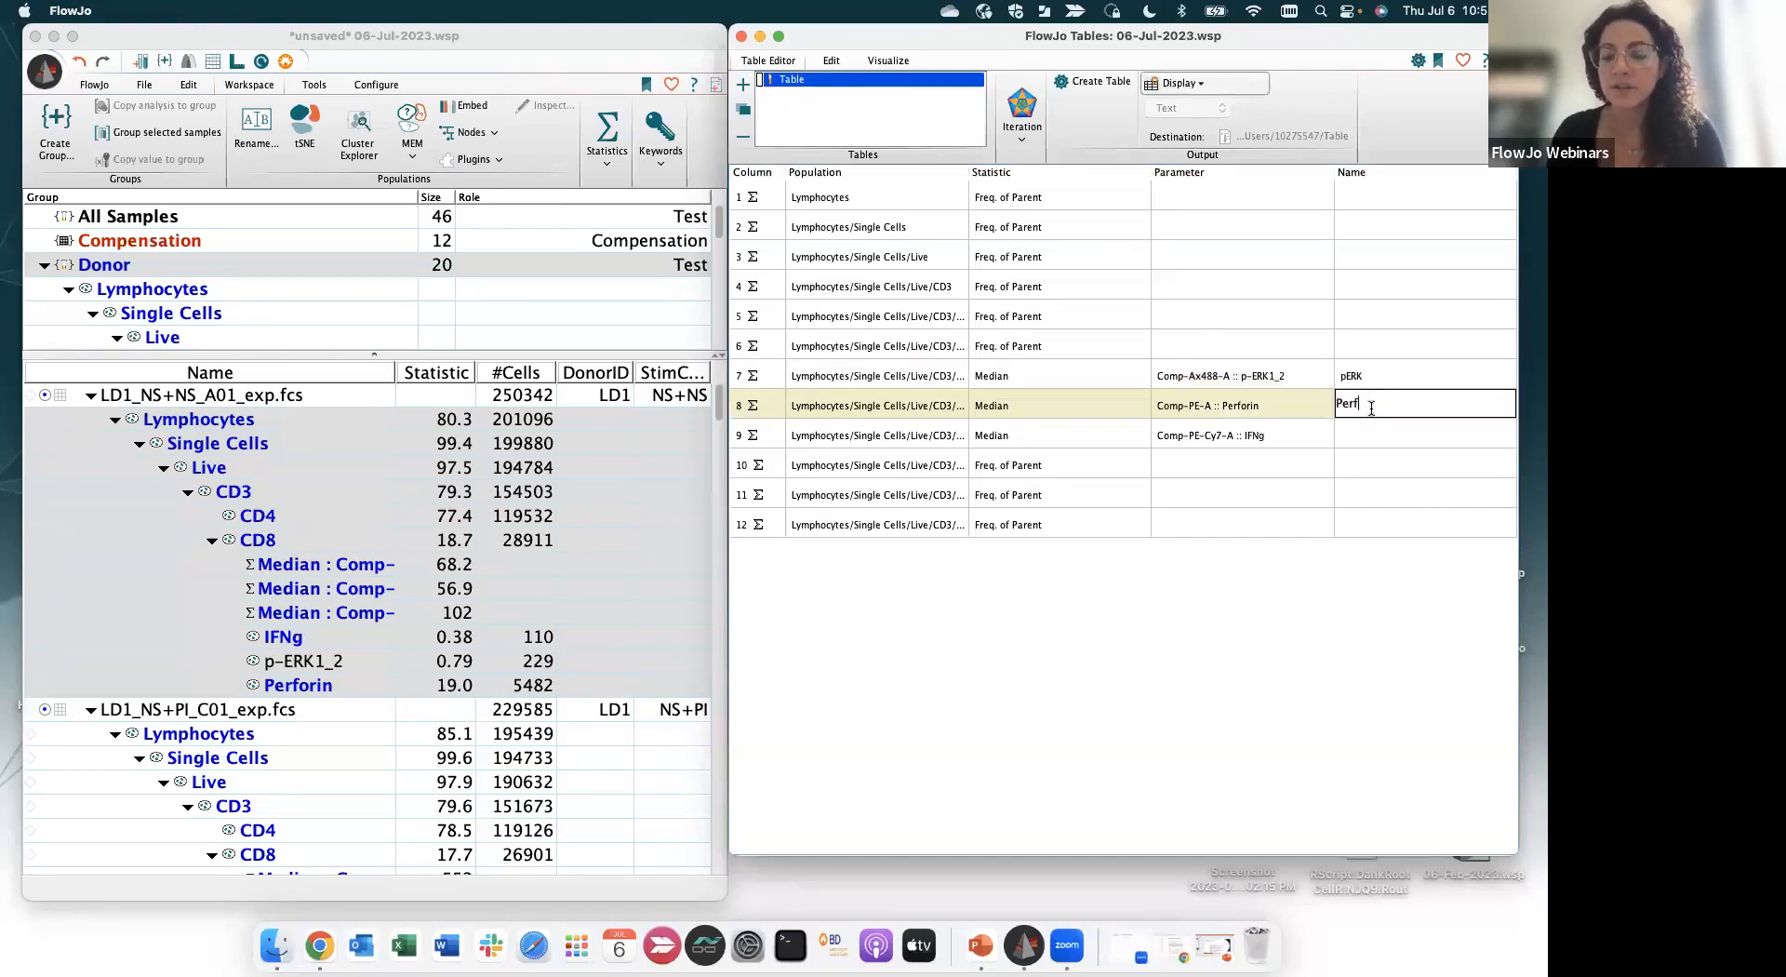
{"action": "double_click", "coordinate": [1360, 438]}
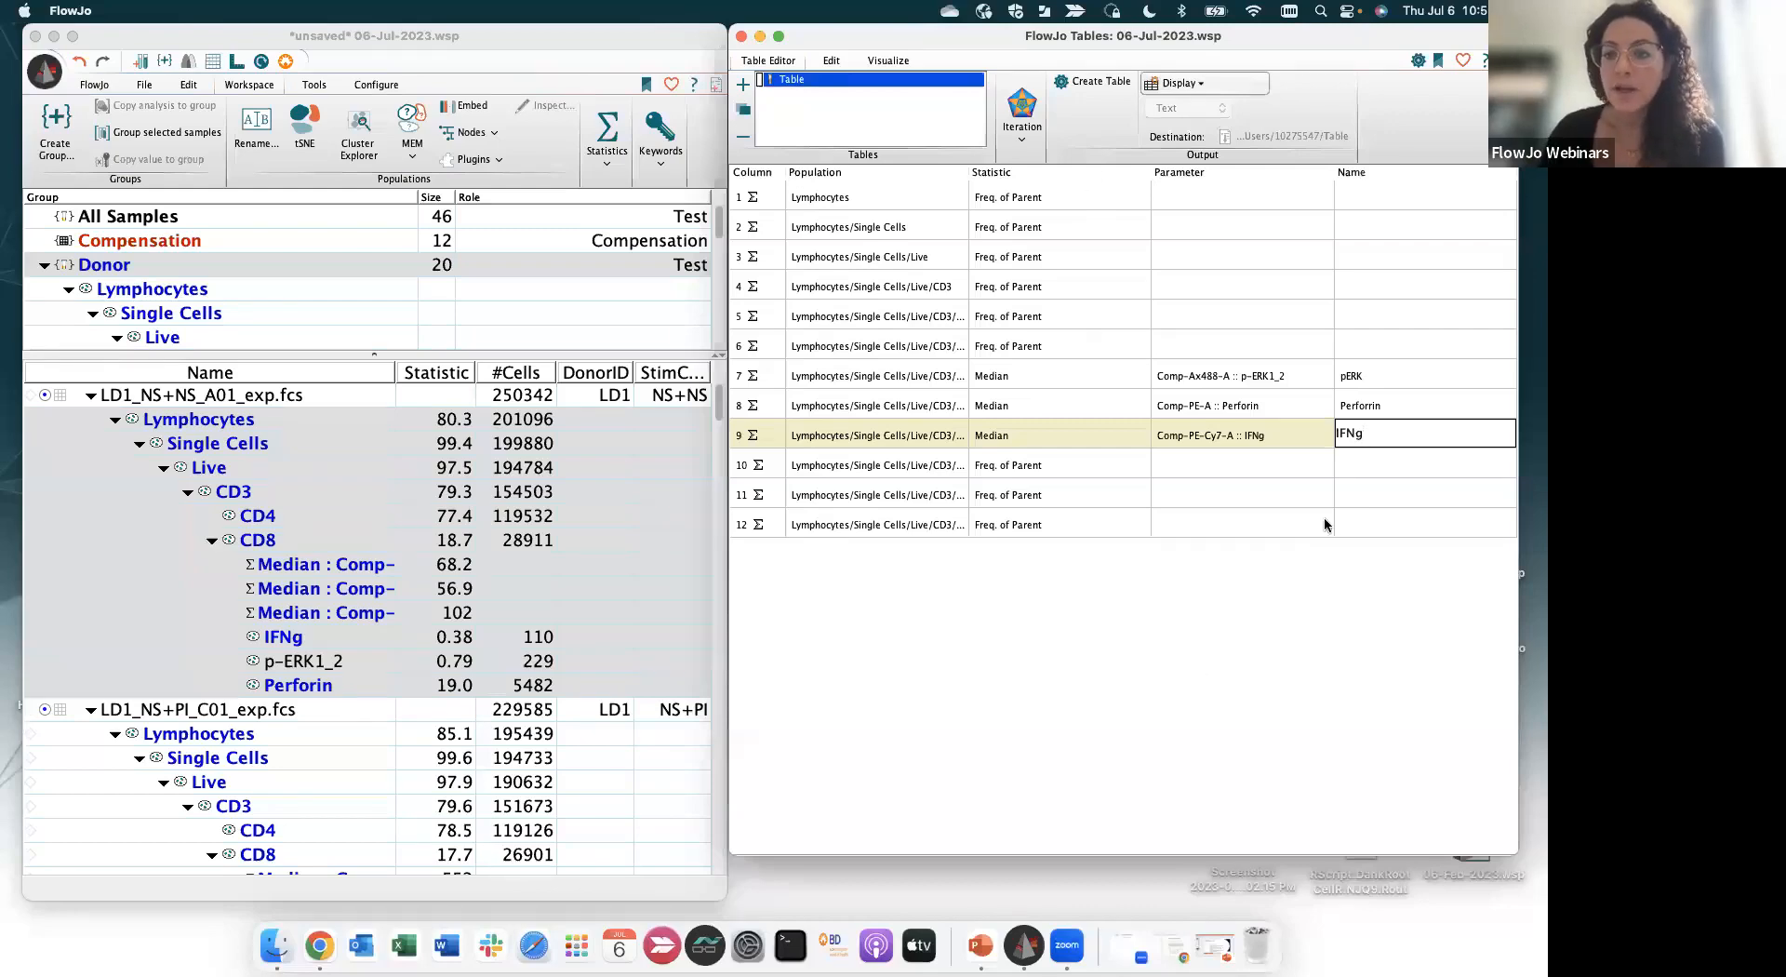
{"action": "key", "text": "Return"}
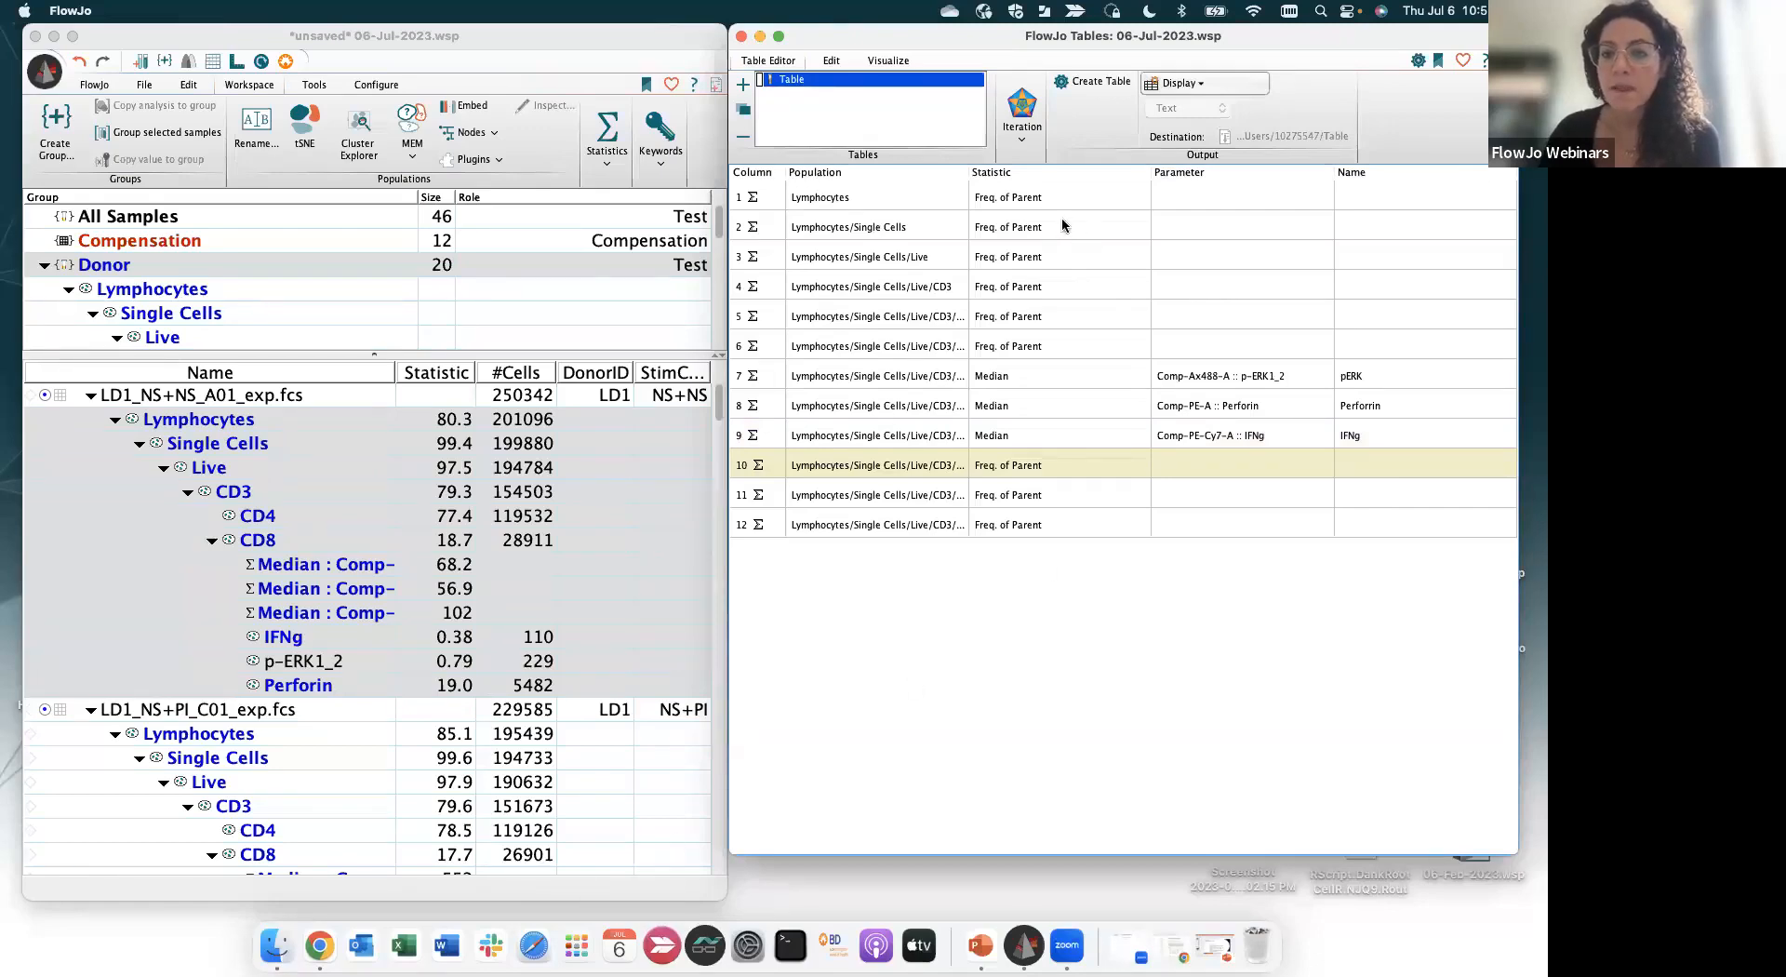
Create the table with Display output and enlarge its window to show all the statistic columns
{"action": "left_click", "coordinate": [891, 200]}
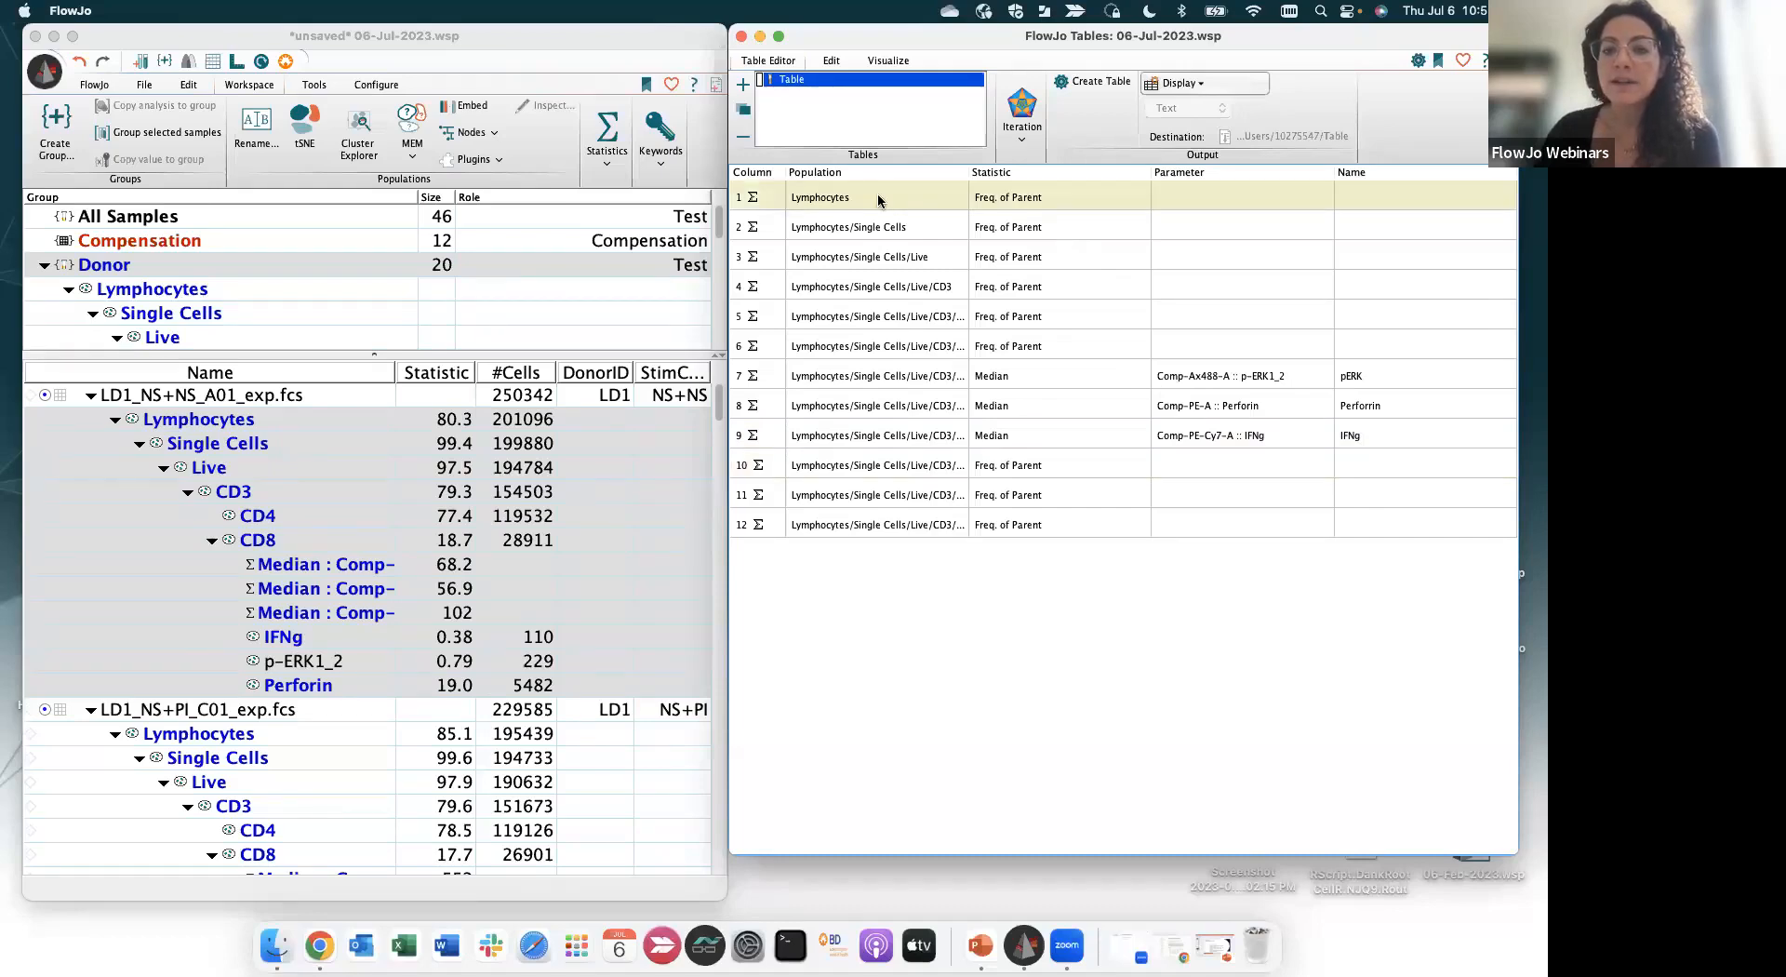
{"action": "mouse_move", "coordinate": [878, 198]}
{"action": "left_mouse_down"}
{"action": "mouse_move", "coordinate": [931, 291]}
{"action": "mouse_move", "coordinate": [877, 521]}
{"action": "mouse_move", "coordinate": [888, 200]}
{"action": "left_mouse_up"}
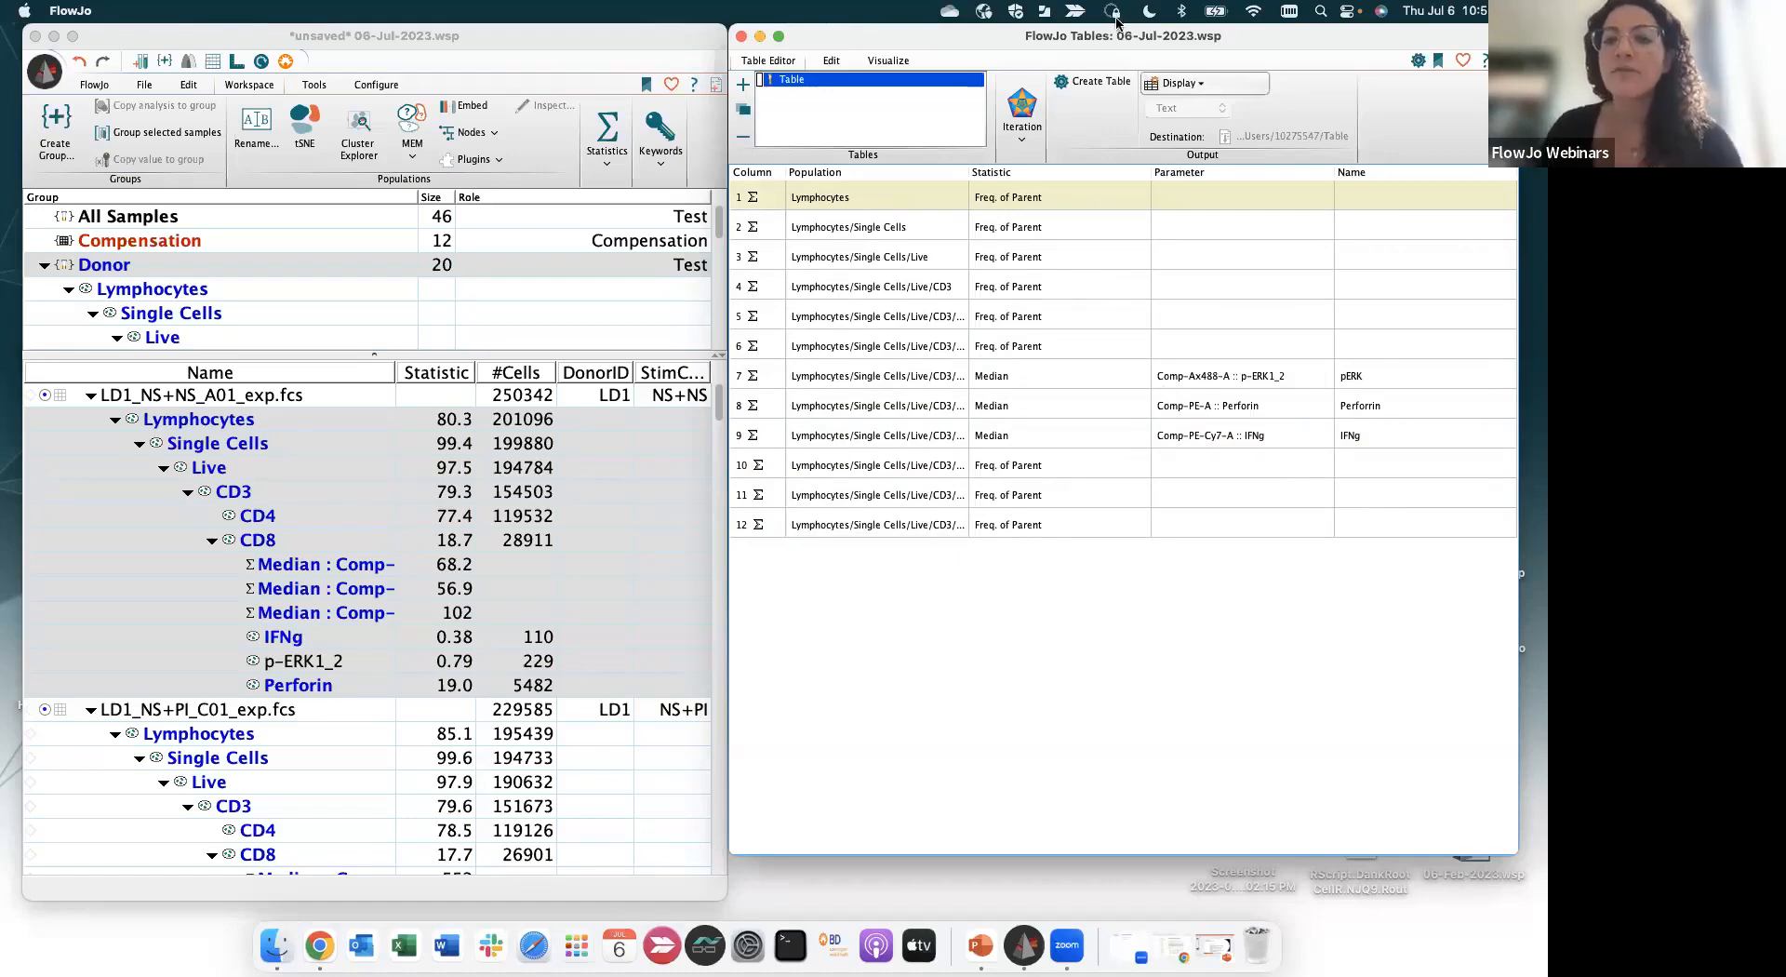
{"action": "left_click_drag", "start_coordinate": [1054, 34], "coordinate": [1052, 34]}
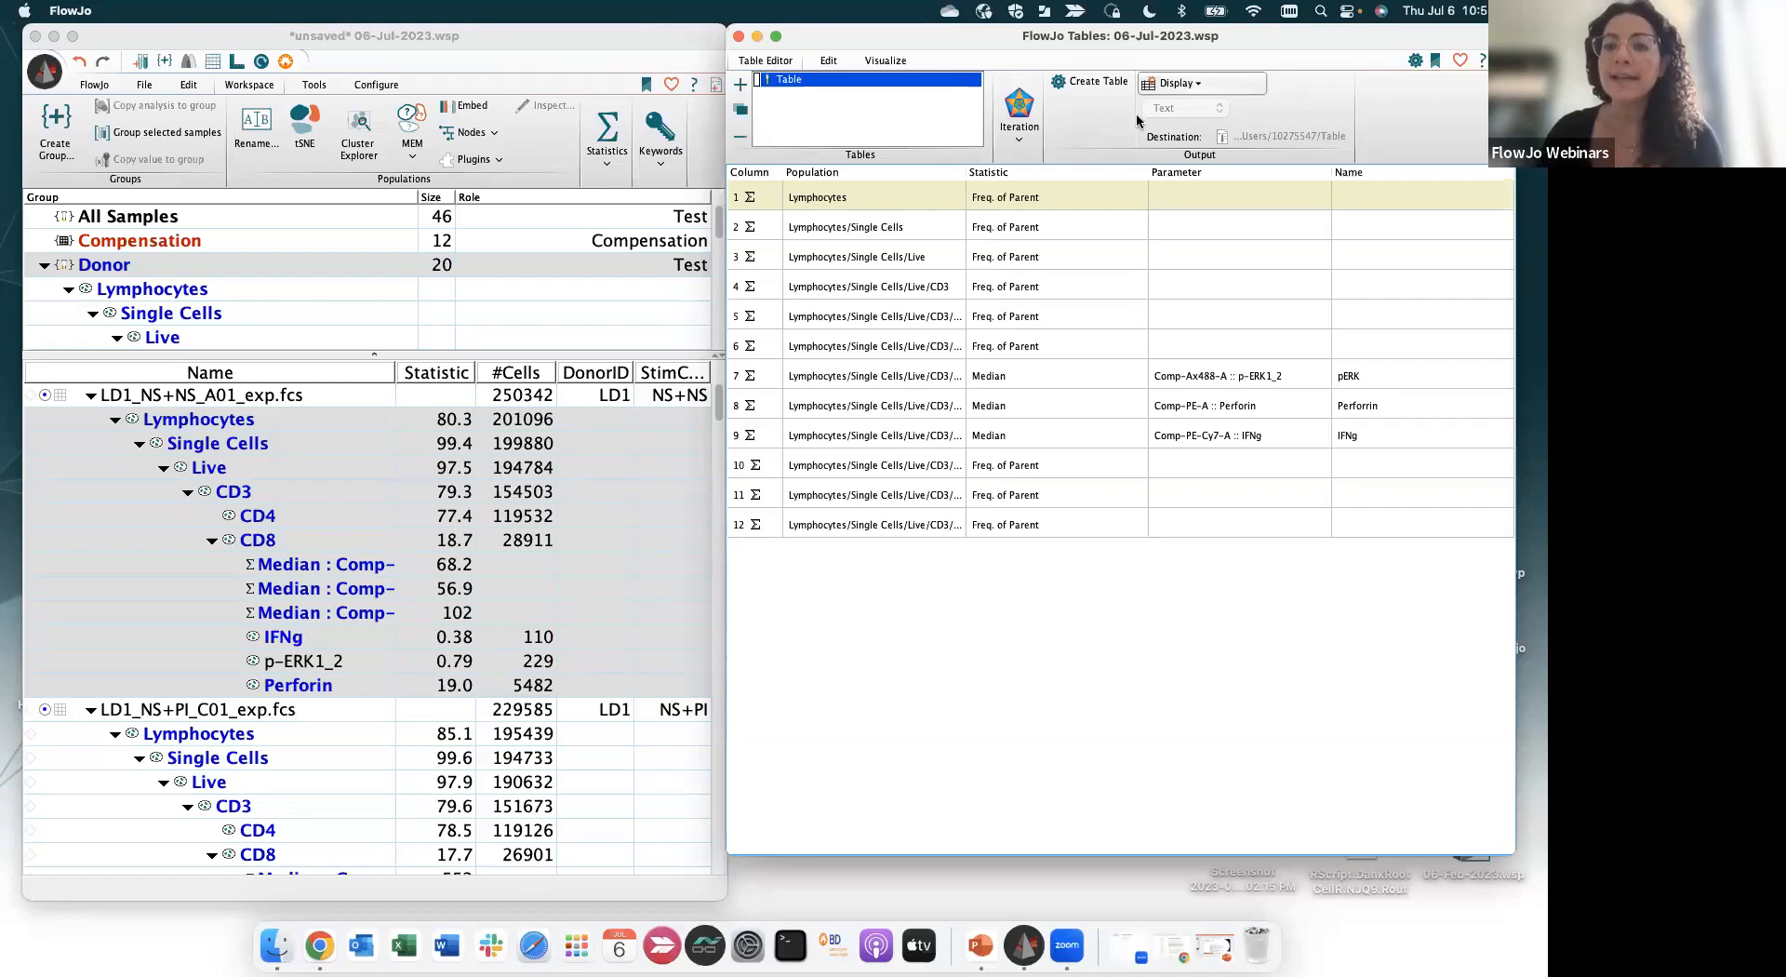
{"action": "left_click", "coordinate": [1107, 83]}
{"action": "left_click_drag", "start_coordinate": [1087, 74], "coordinate": [879, 71]}
{"action": "left_click_drag", "start_coordinate": [958, 115], "coordinate": [1507, 112]}
{"action": "left_click_drag", "start_coordinate": [1298, 67], "coordinate": [1181, 61]}
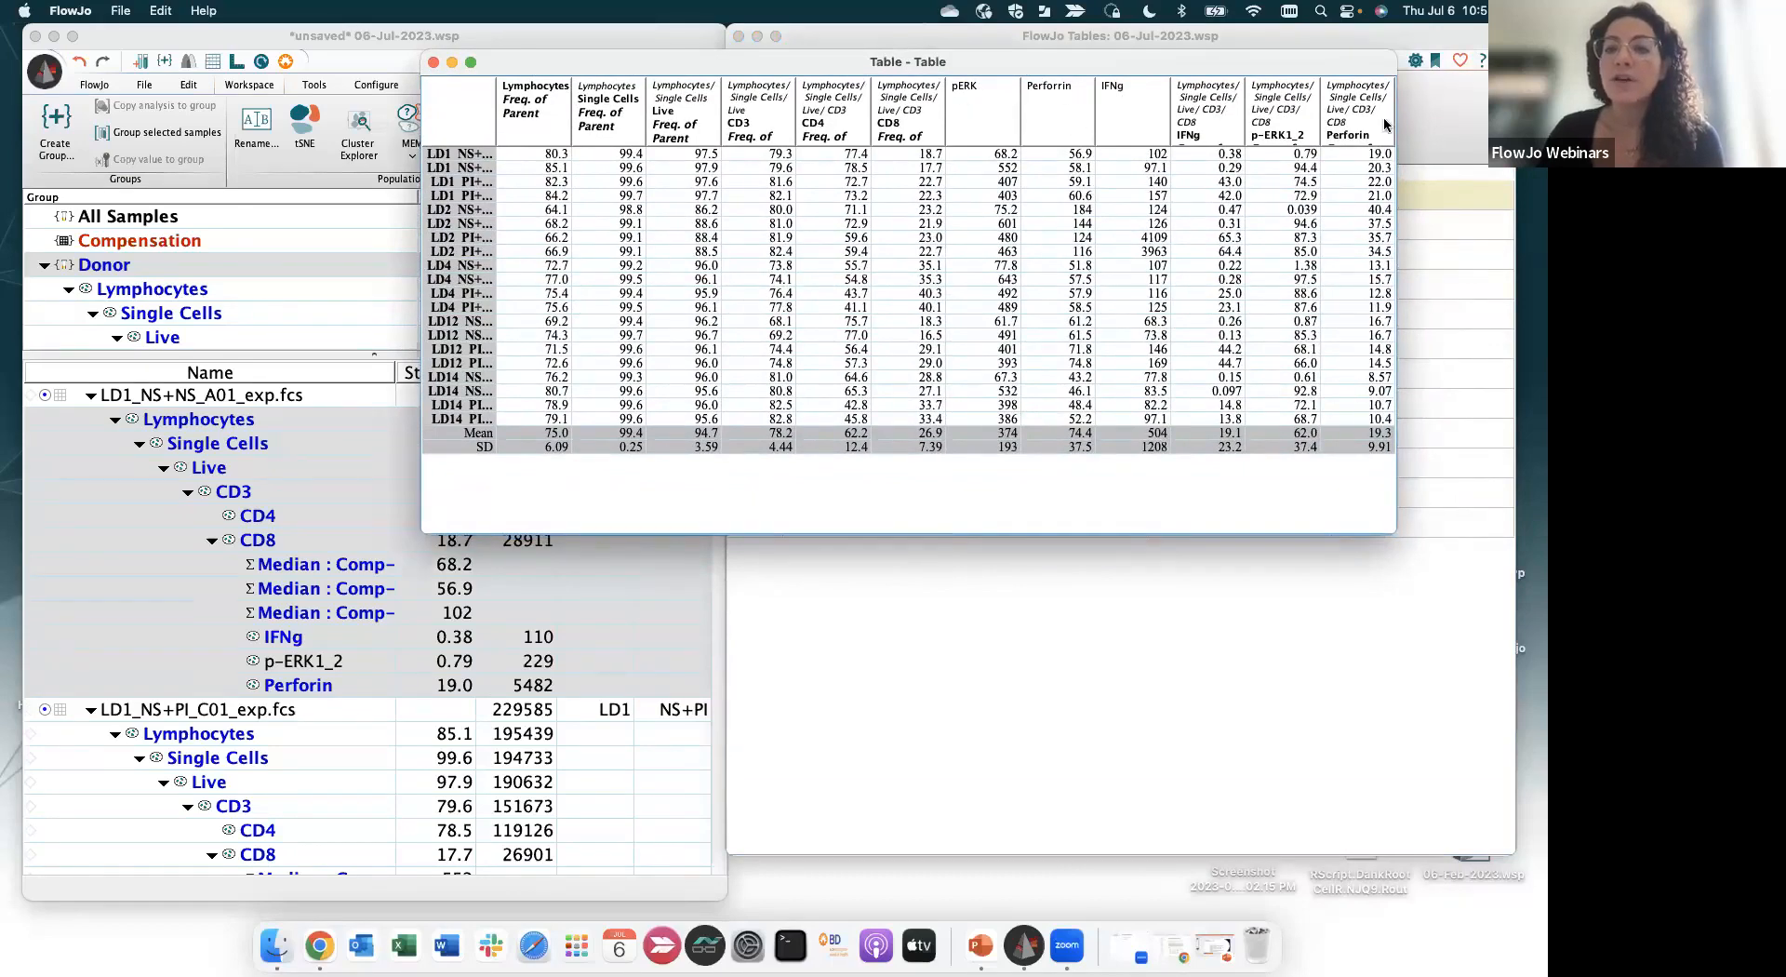
Examine the per-sample statistics and the mean and SD rows in the widened output table, and close it
{"action": "left_click_drag", "start_coordinate": [1396, 125], "coordinate": [1478, 125]}
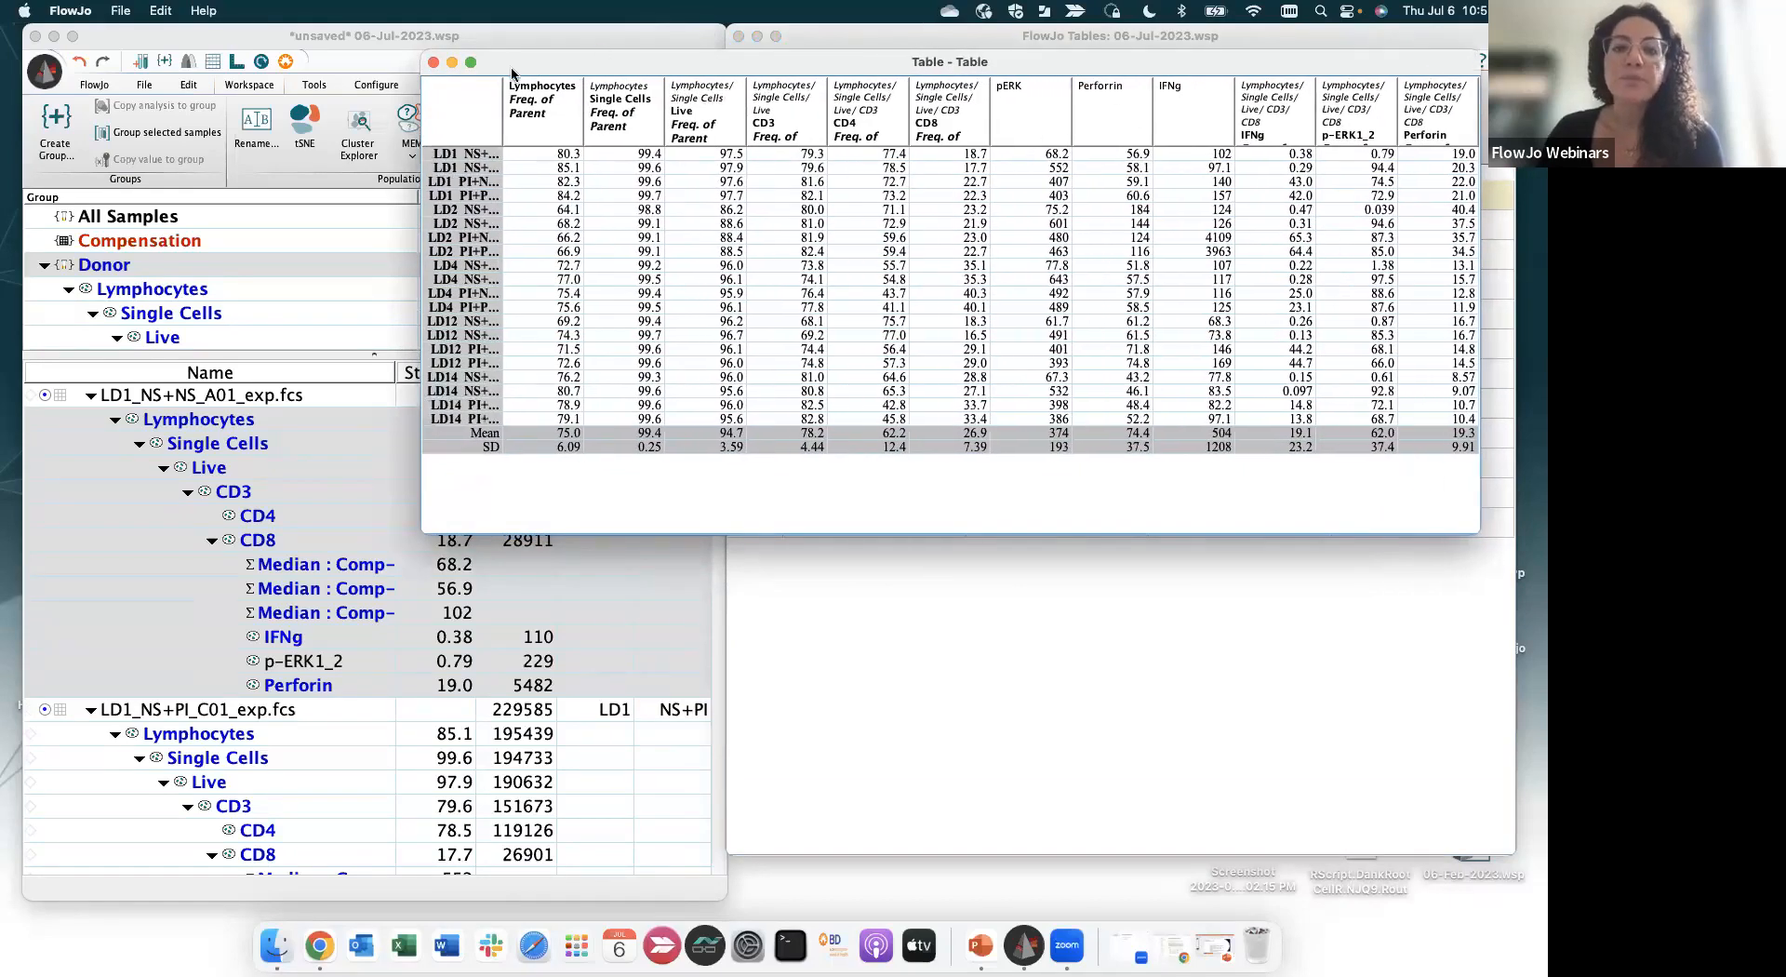
{"action": "left_click_drag", "start_coordinate": [514, 70], "coordinate": [503, 147]}
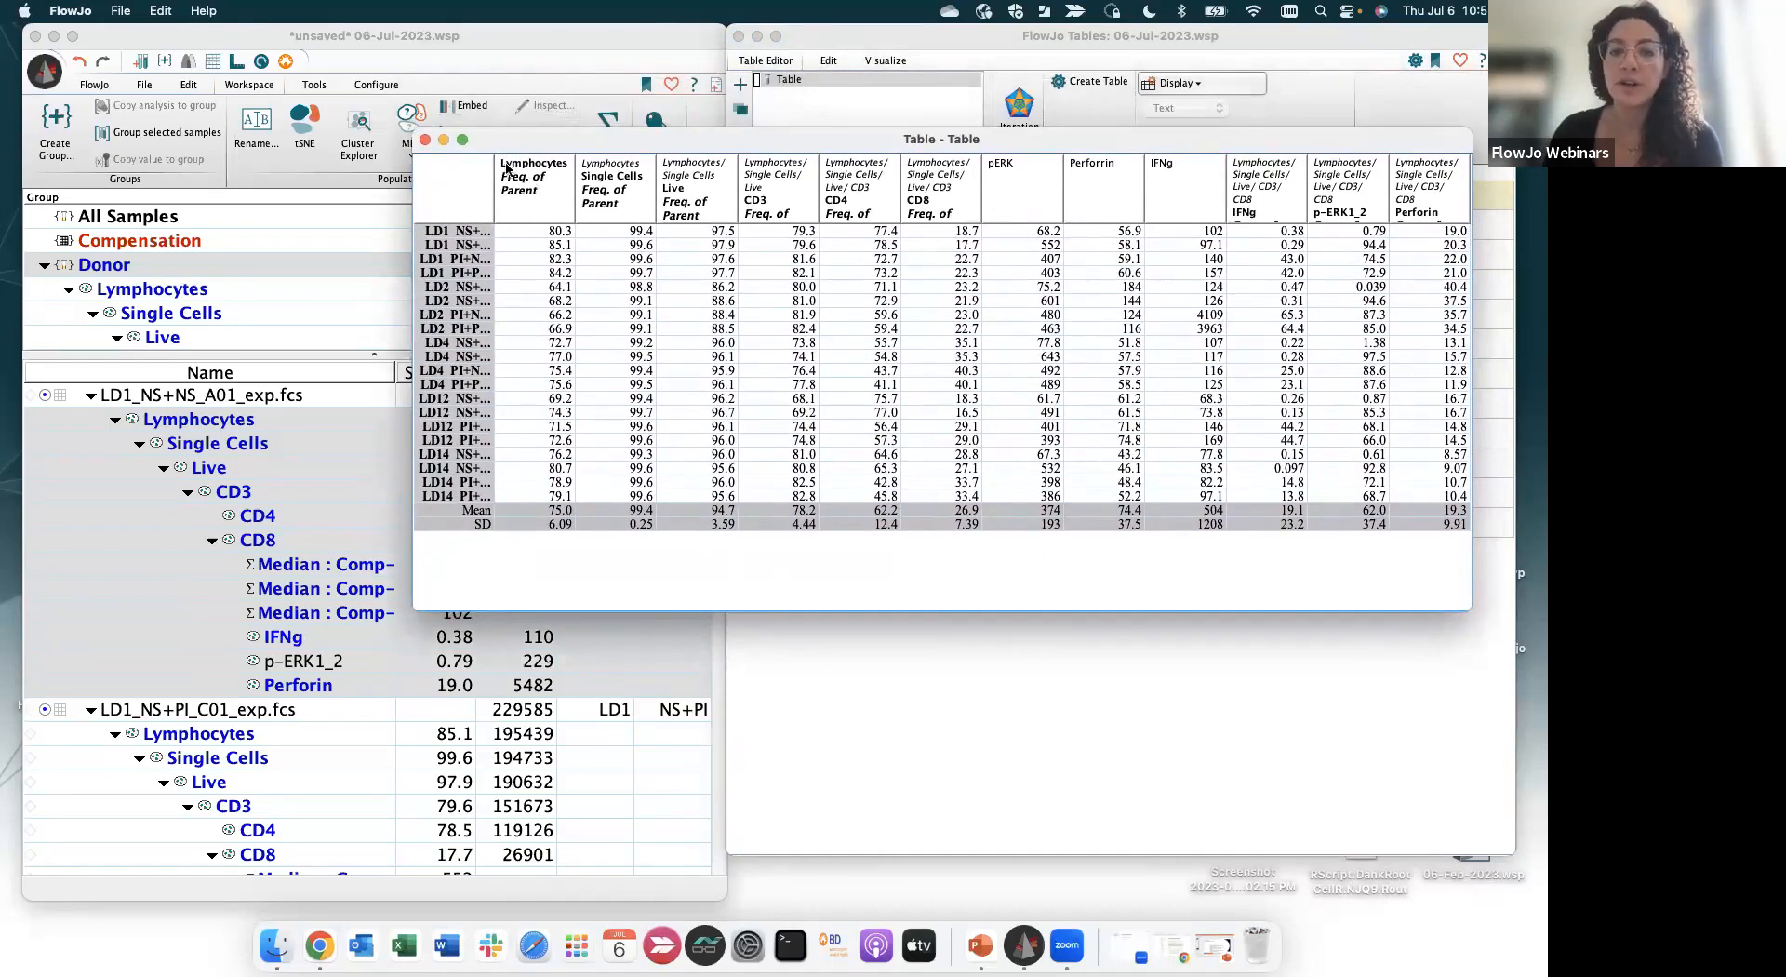
{"action": "left_click_drag", "start_coordinate": [519, 140], "coordinate": [509, 131]}
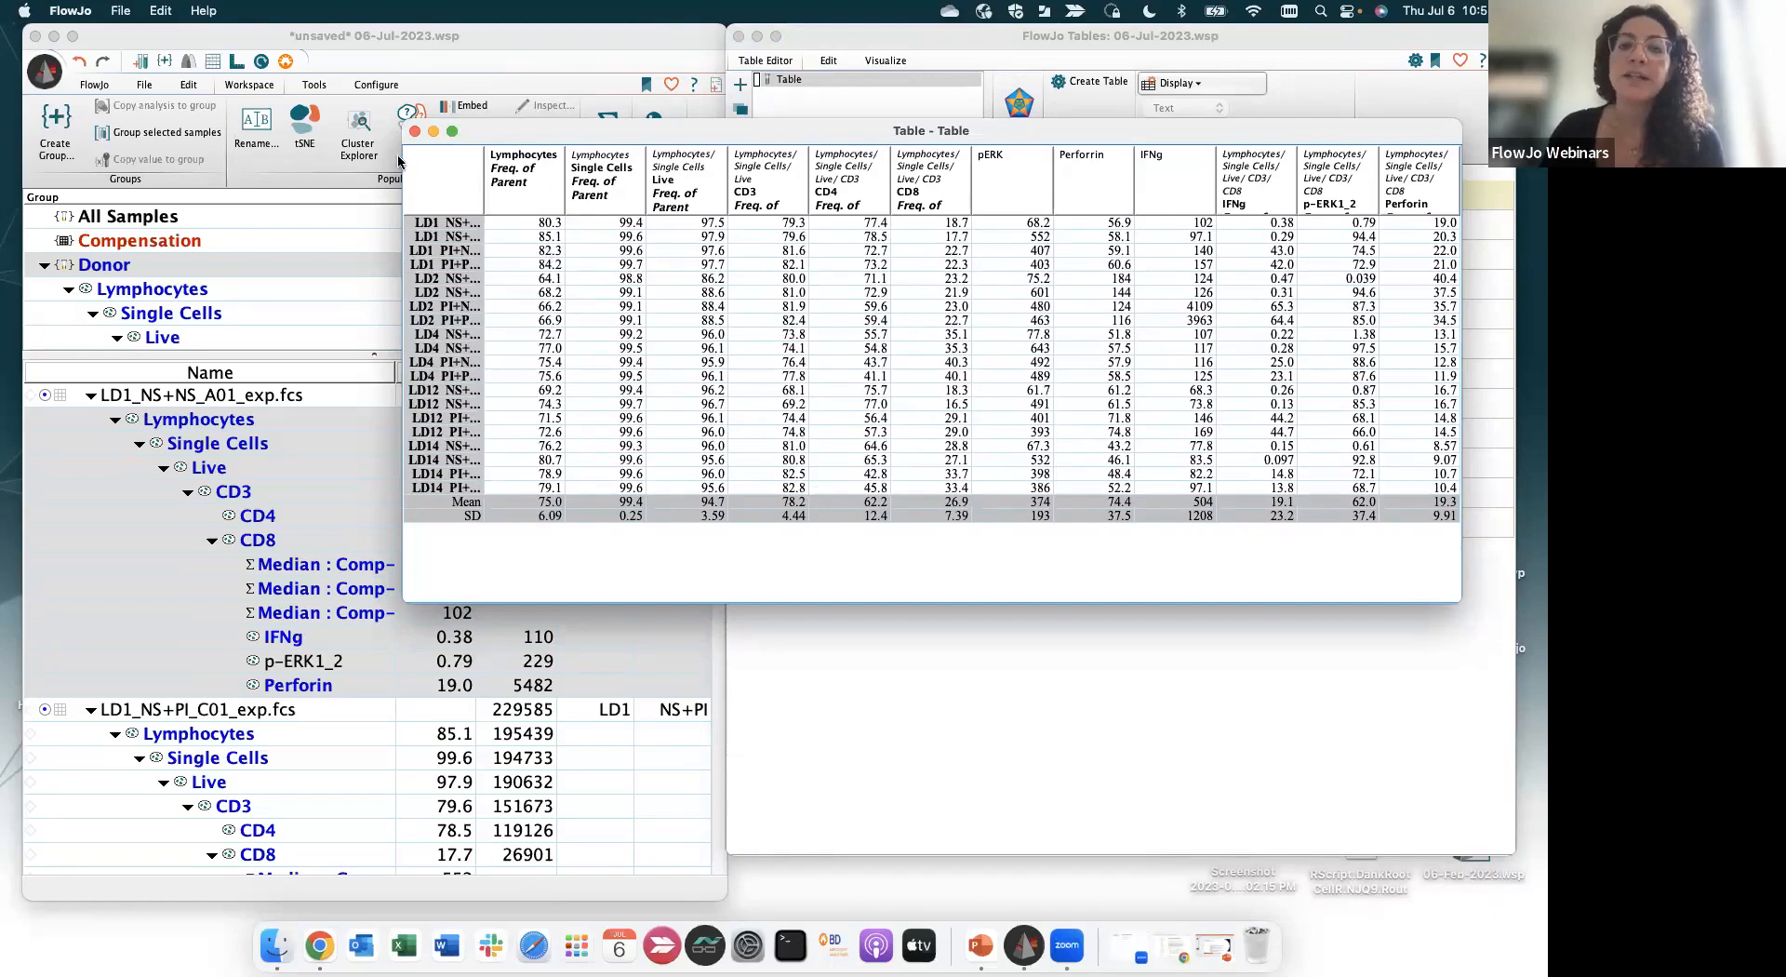
{"action": "left_click", "coordinate": [414, 133]}
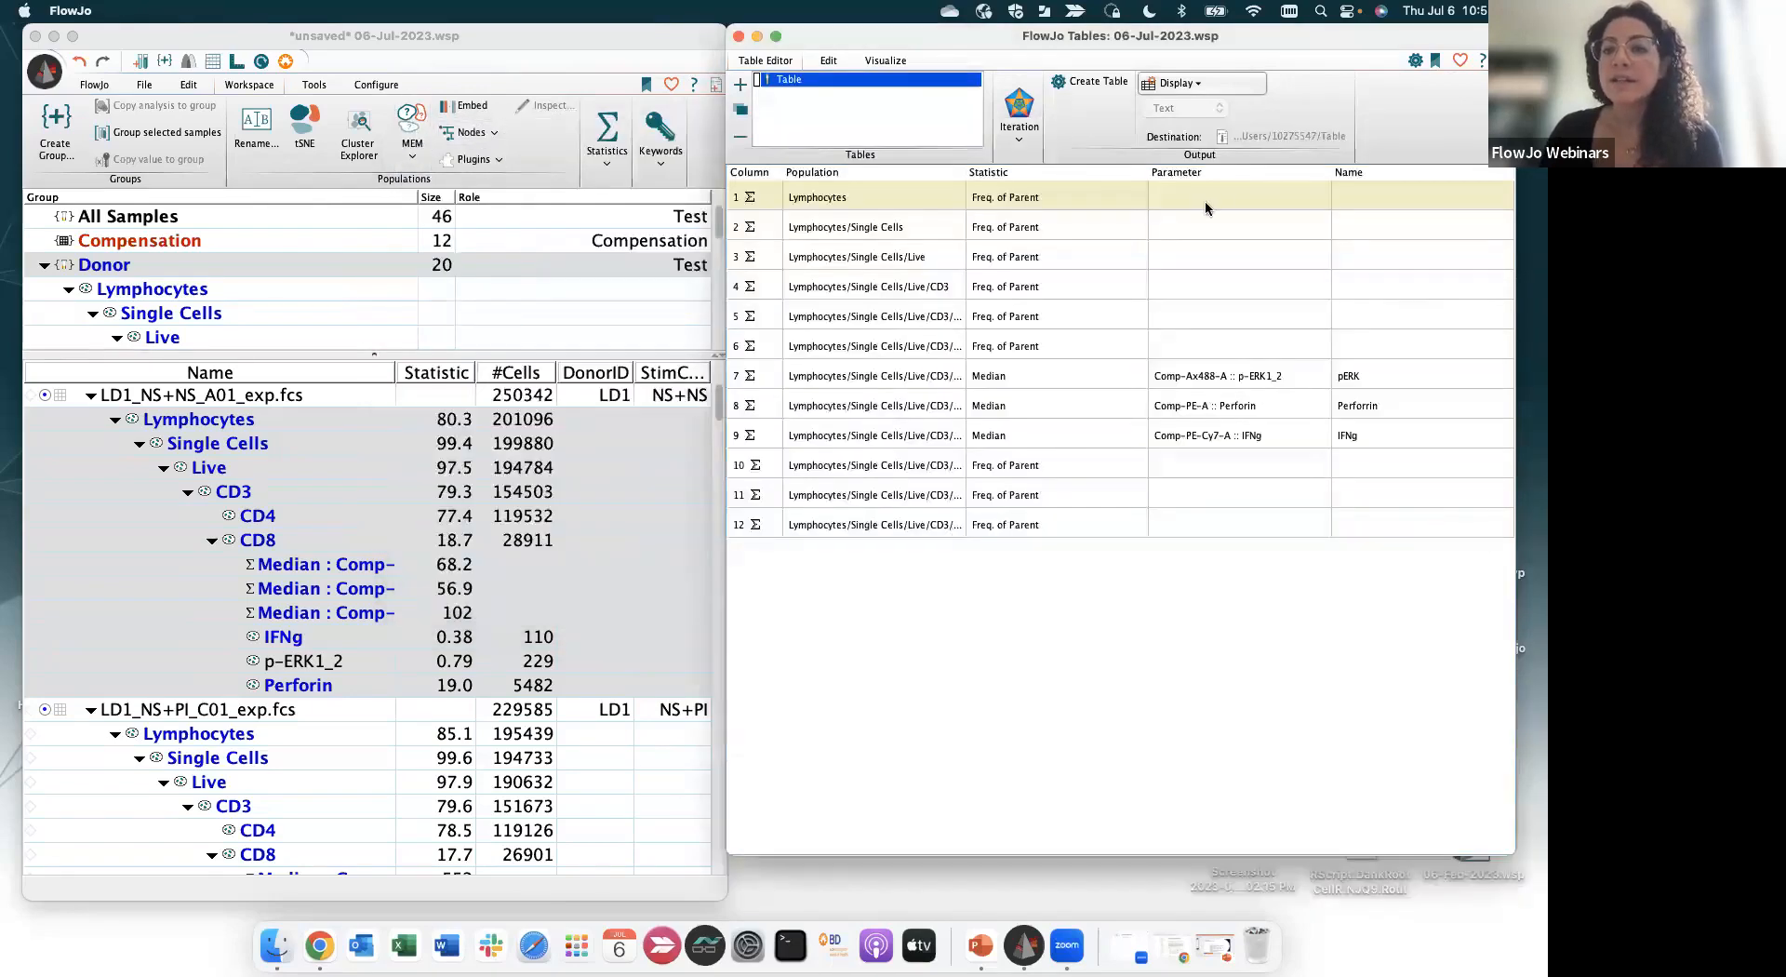
Widen the Table Editor to expose its iteration settings and review the groups offered, keeping Donor selected
{"action": "left_click", "coordinate": [1020, 111]}
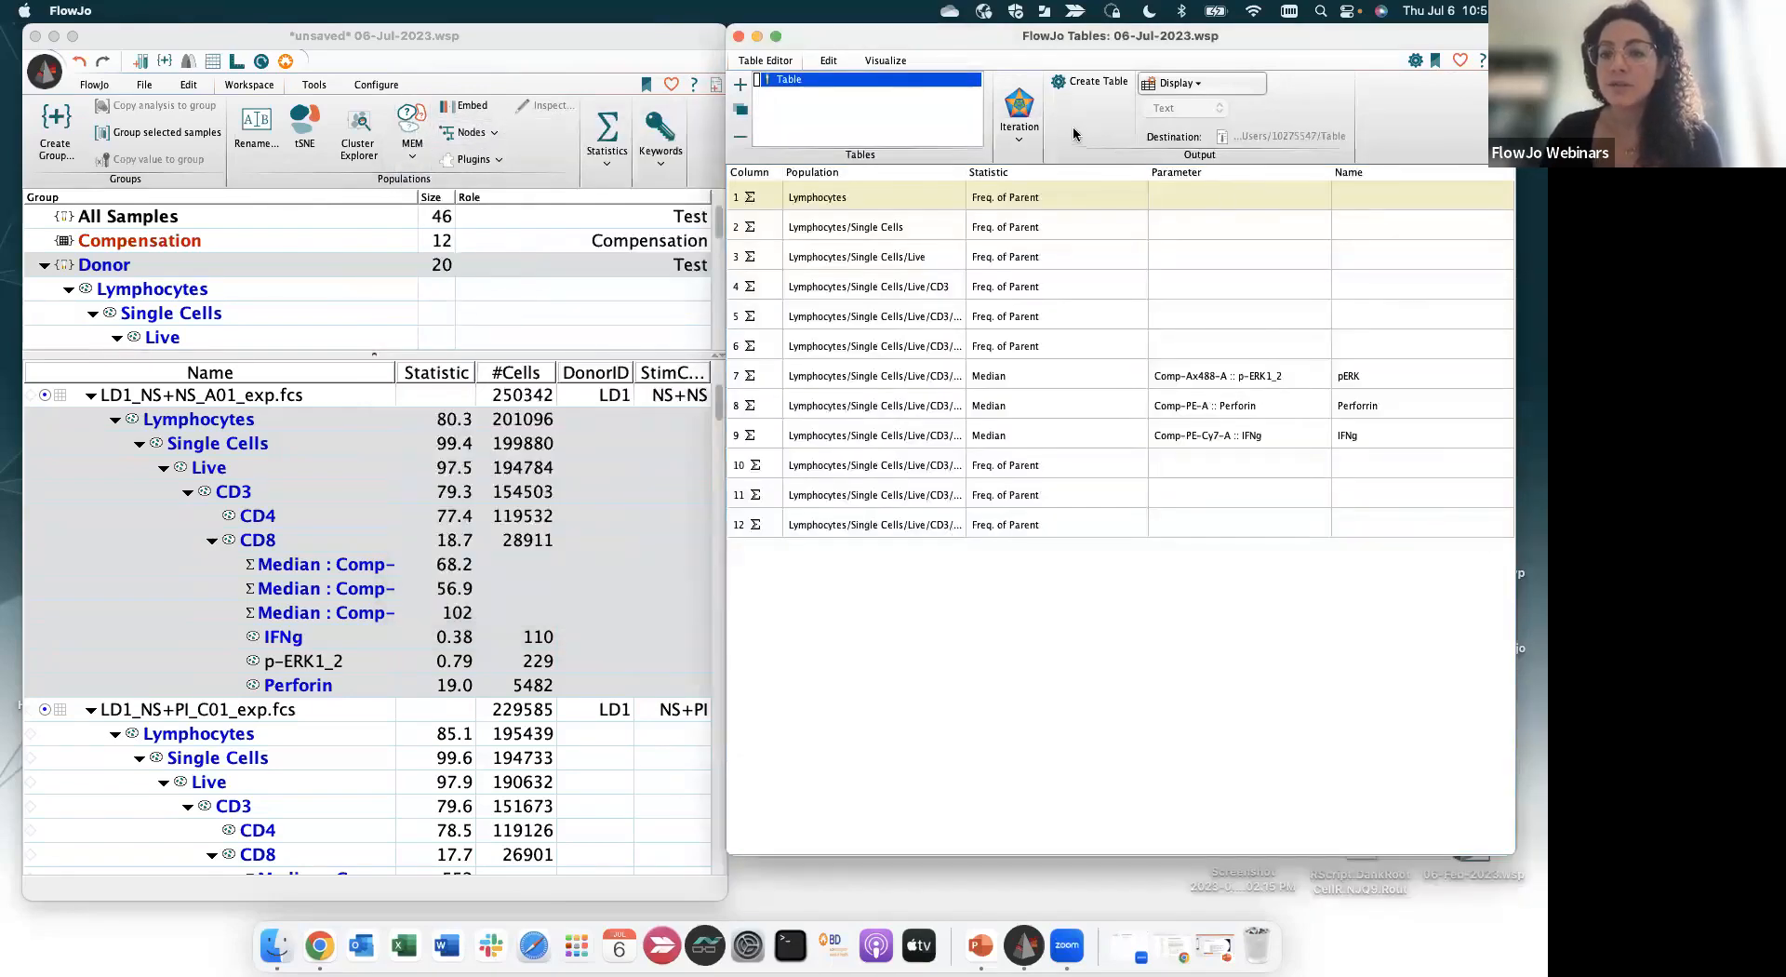
{"action": "left_click_drag", "start_coordinate": [664, 136], "coordinate": [610, 144]}
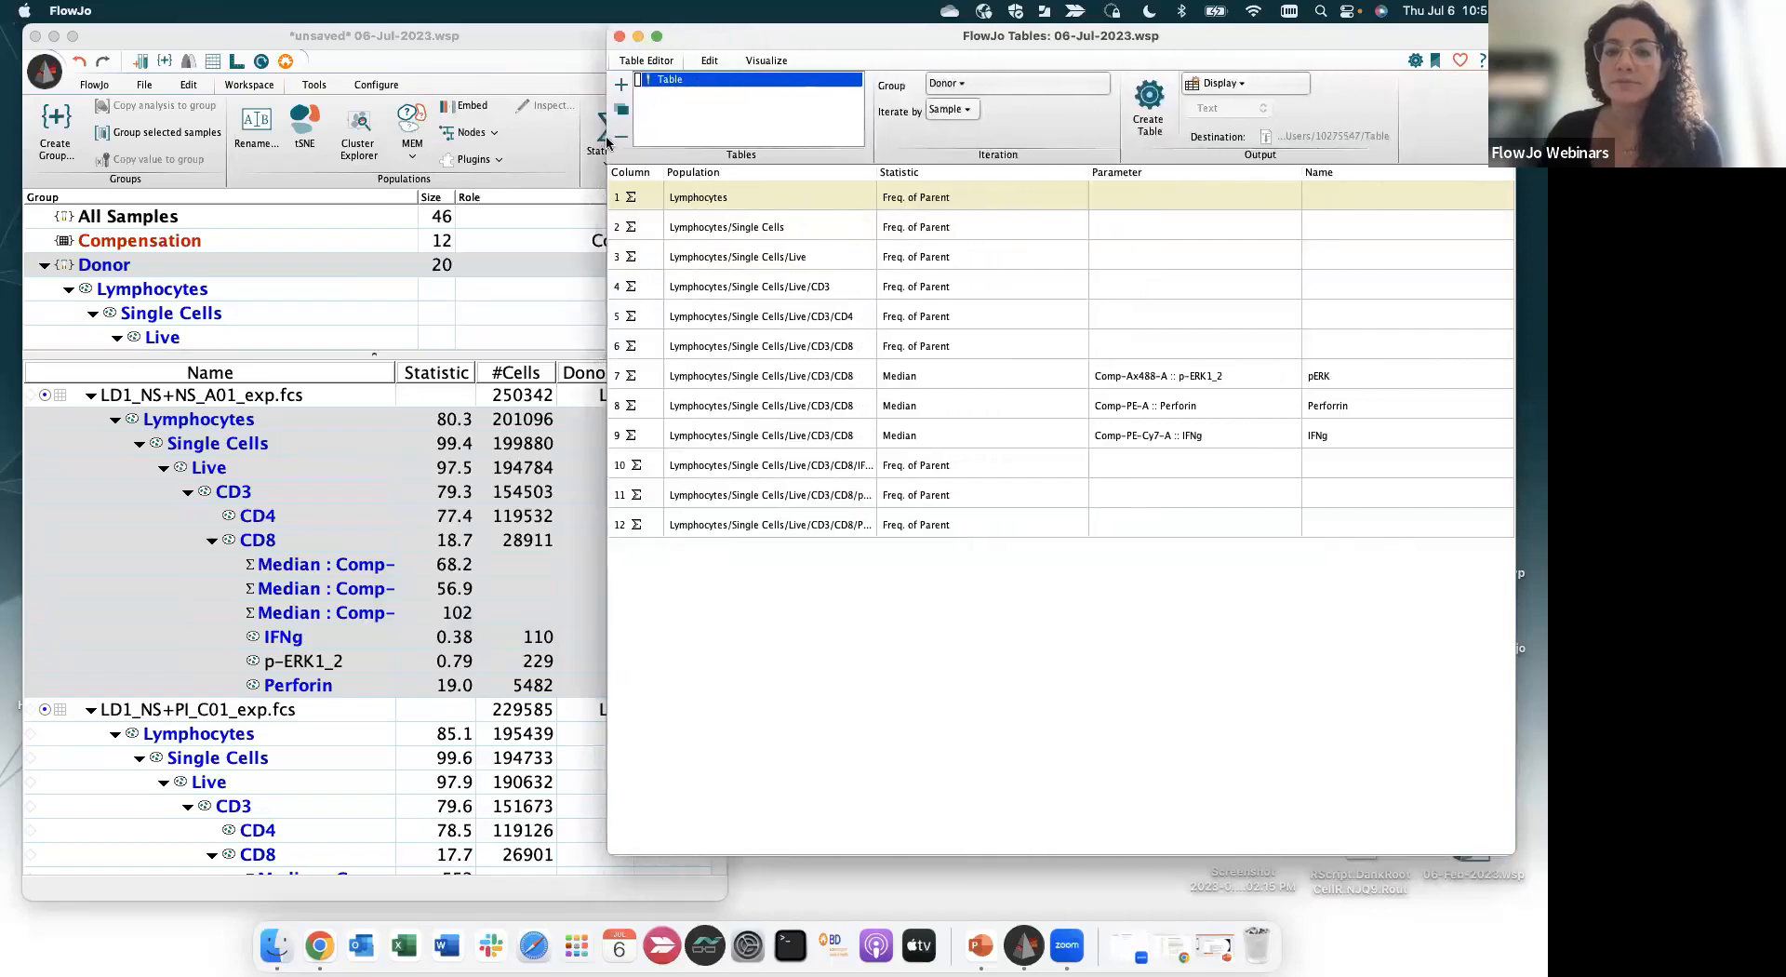
{"action": "left_click", "coordinate": [953, 82]}
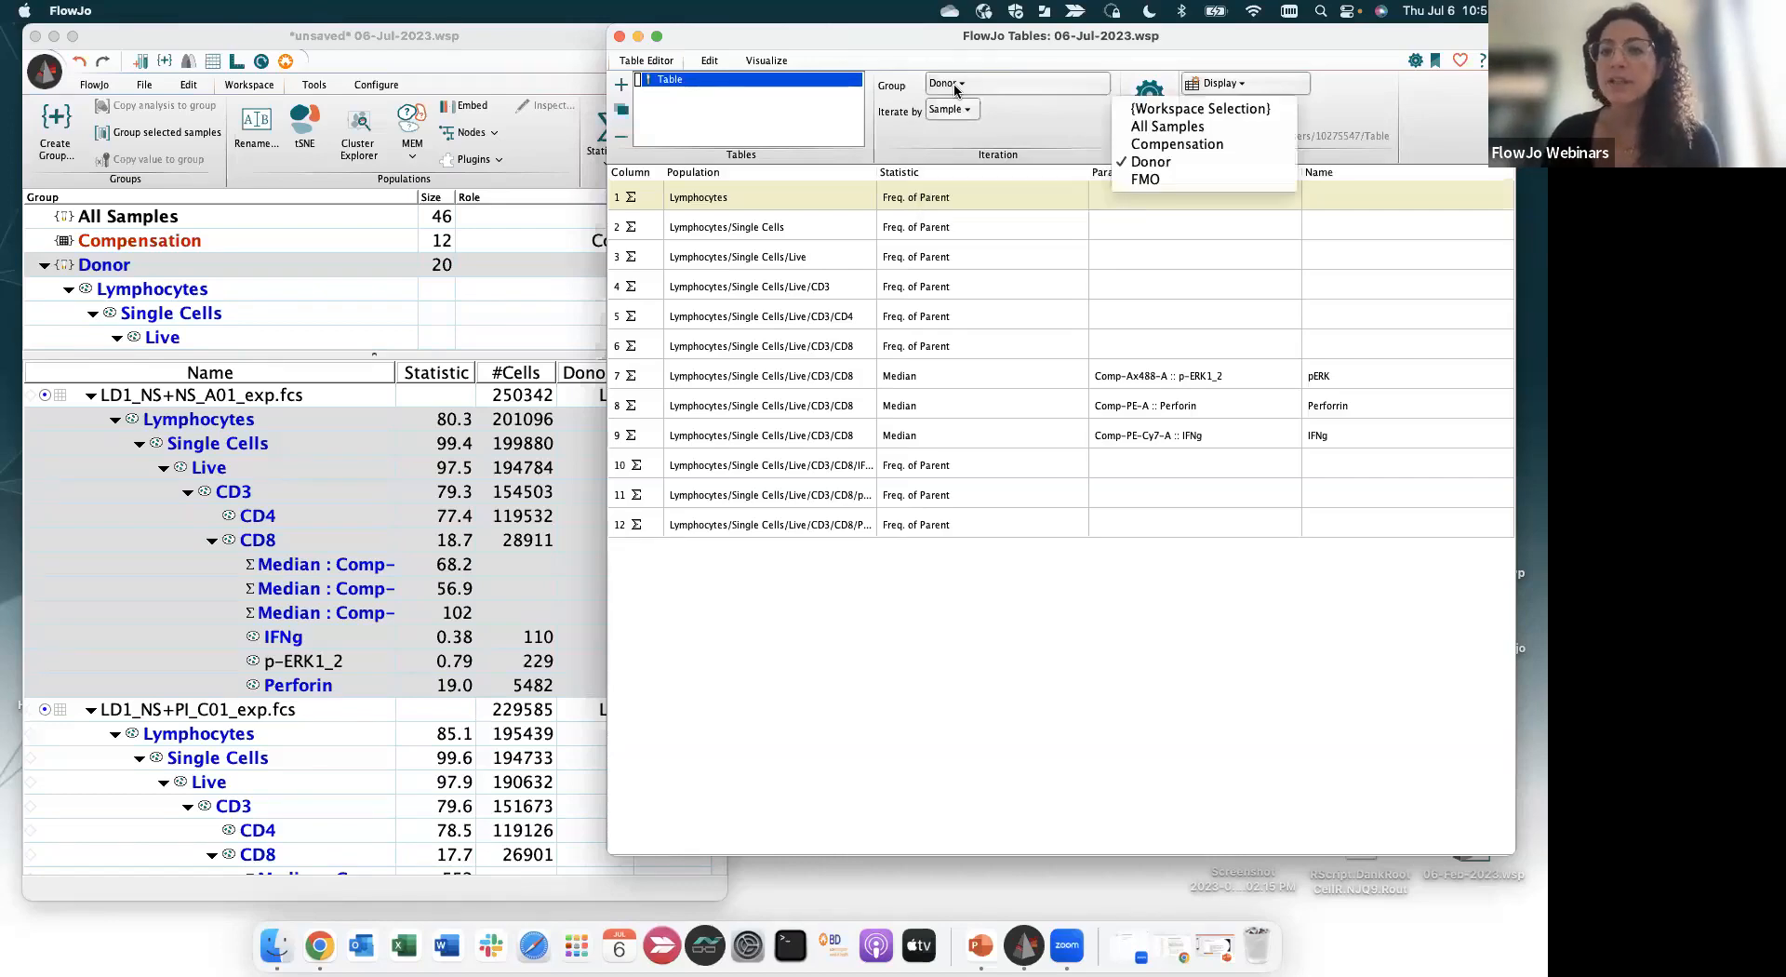
{"action": "left_click", "coordinate": [990, 88]}
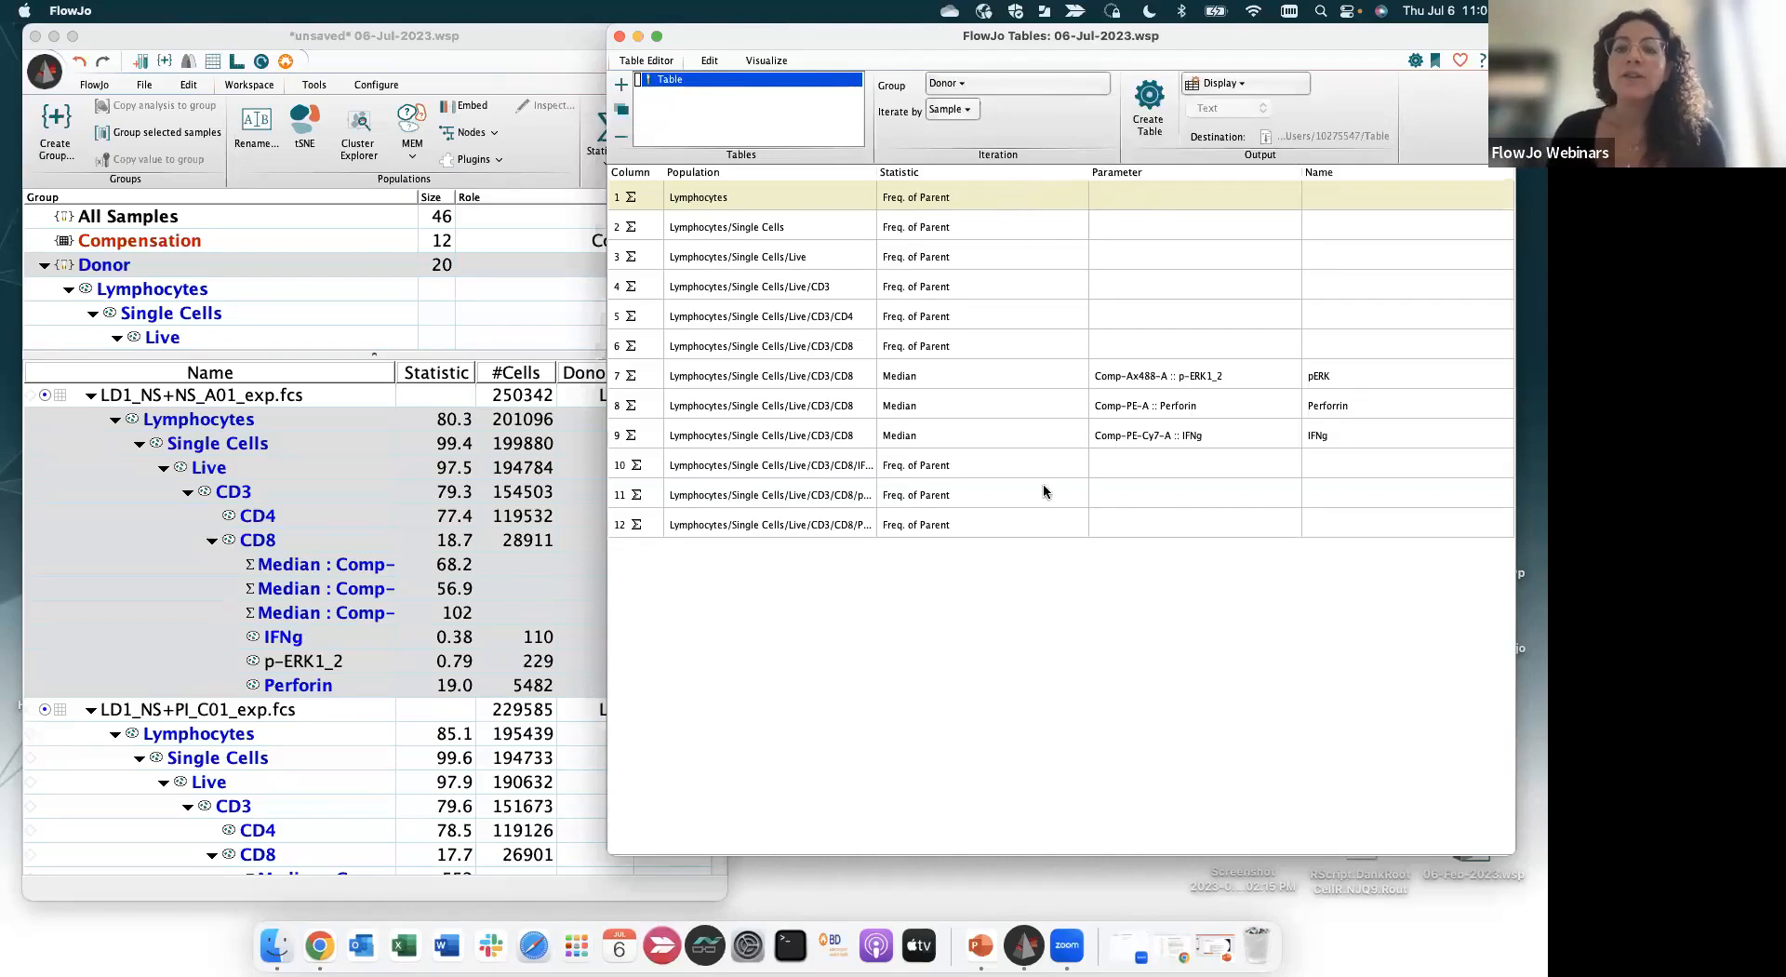
Apply Heat Map formatting to all twelve table columns
{"action": "left_click", "coordinate": [1018, 525], "text": "shift"}
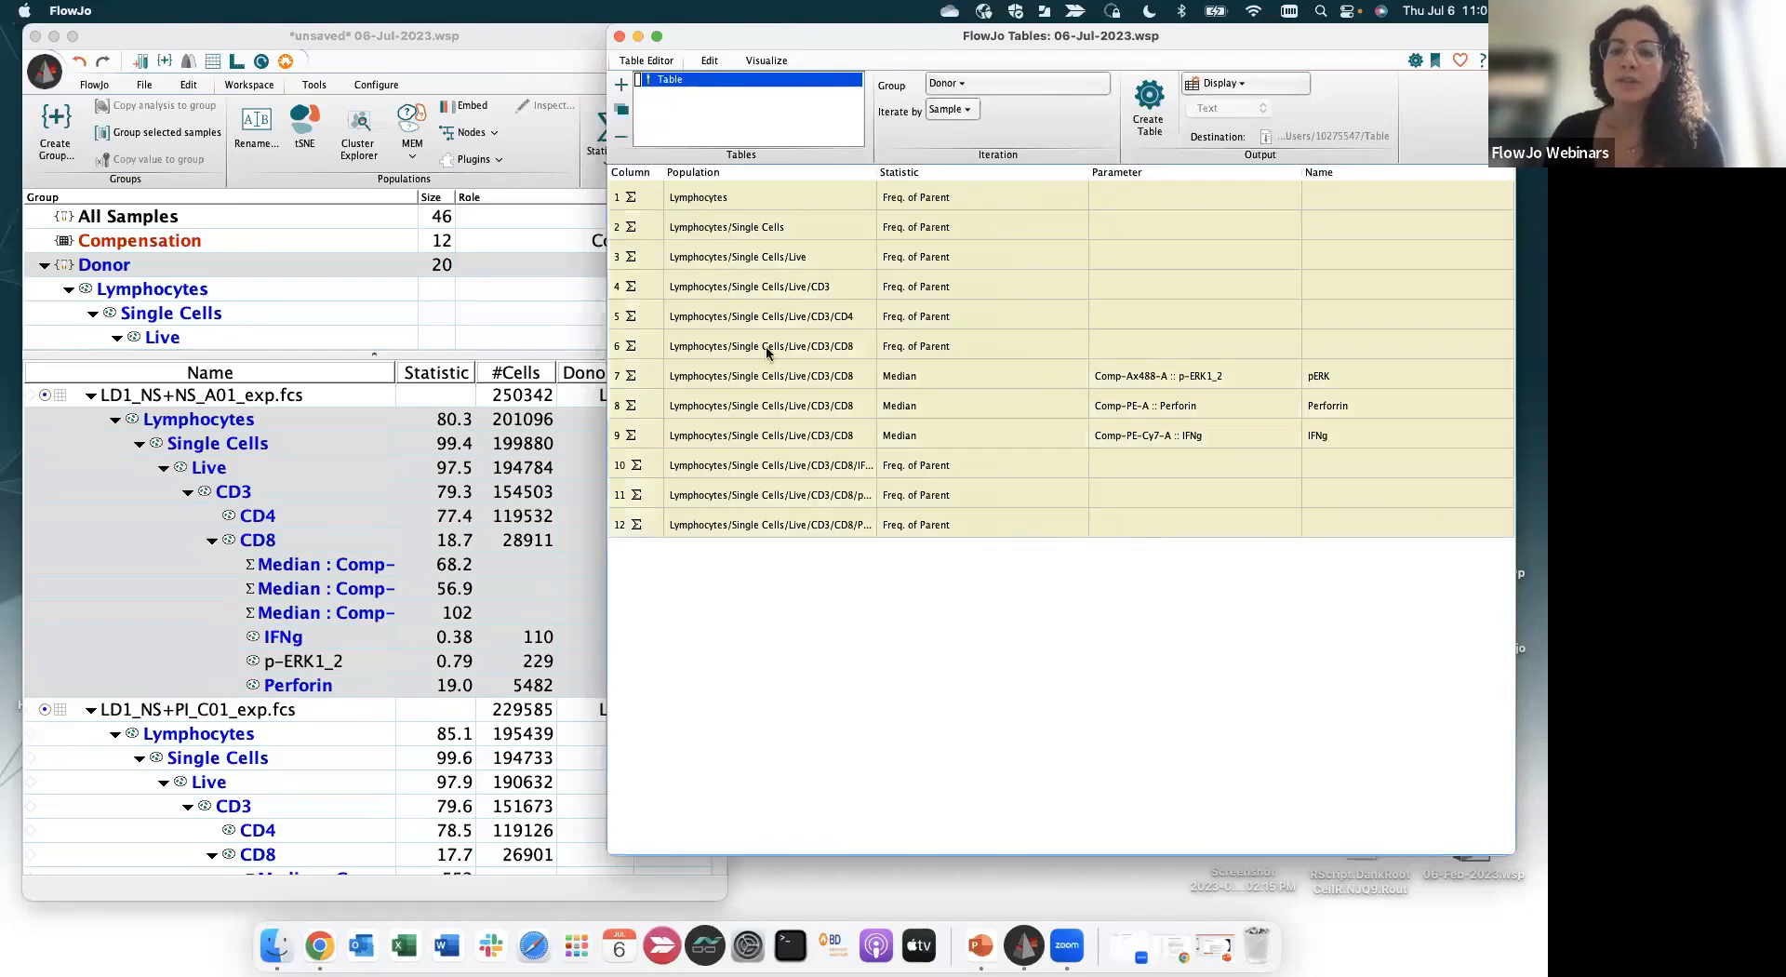
{"action": "left_click", "coordinate": [781, 63]}
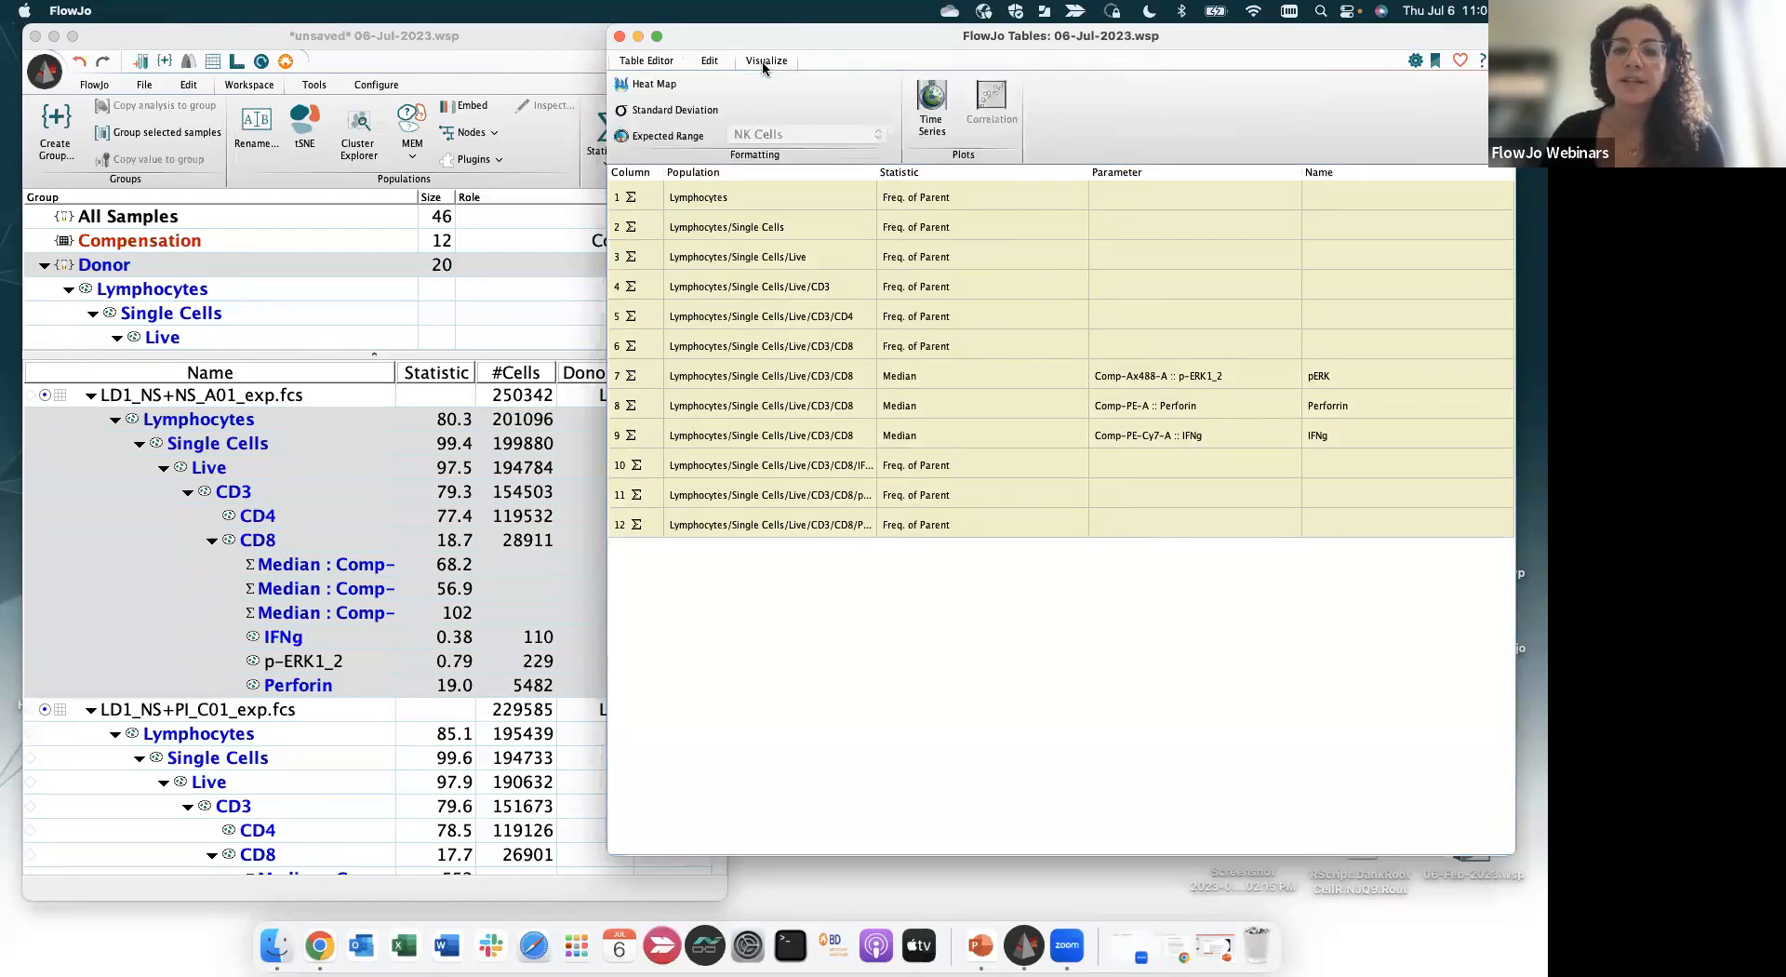
{"action": "left_click", "coordinate": [656, 86]}
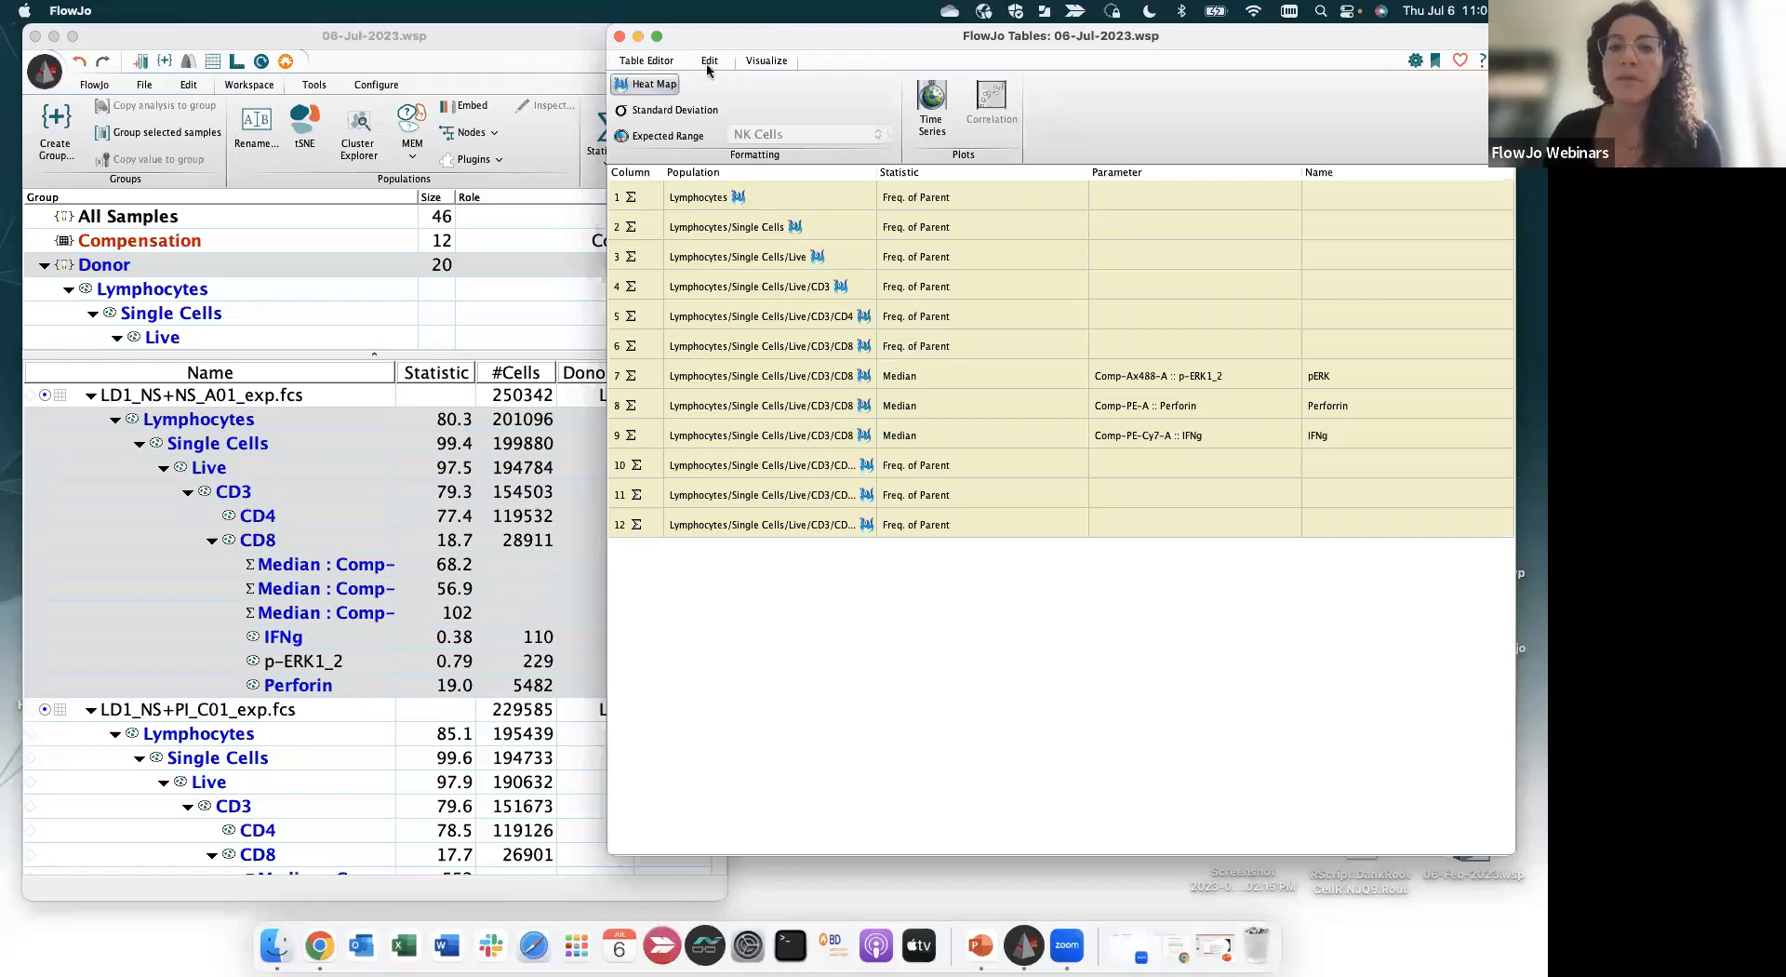
Create the heat-mapped table for the Donor group and enlarge its window to show every column
{"action": "left_click", "coordinate": [658, 62]}
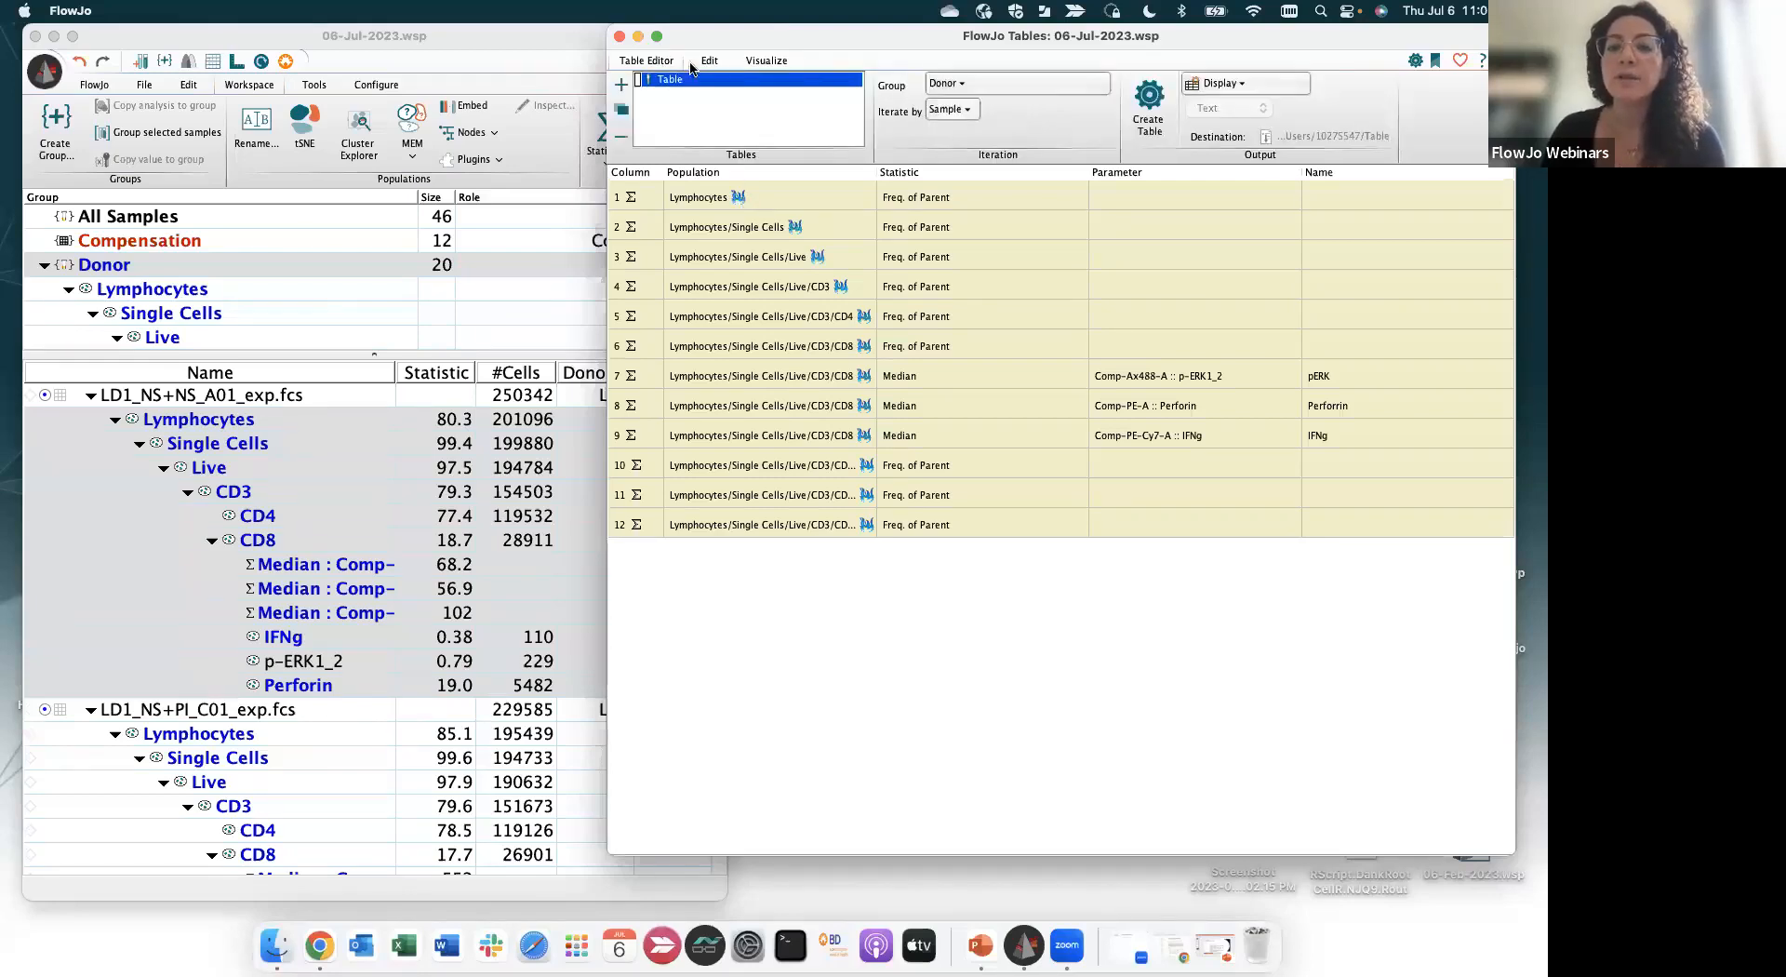
{"action": "left_click", "coordinate": [1146, 120]}
{"action": "left_click_drag", "start_coordinate": [1020, 81], "coordinate": [1436, 128]}
{"action": "left_click_drag", "start_coordinate": [1234, 87], "coordinate": [1220, 103]}
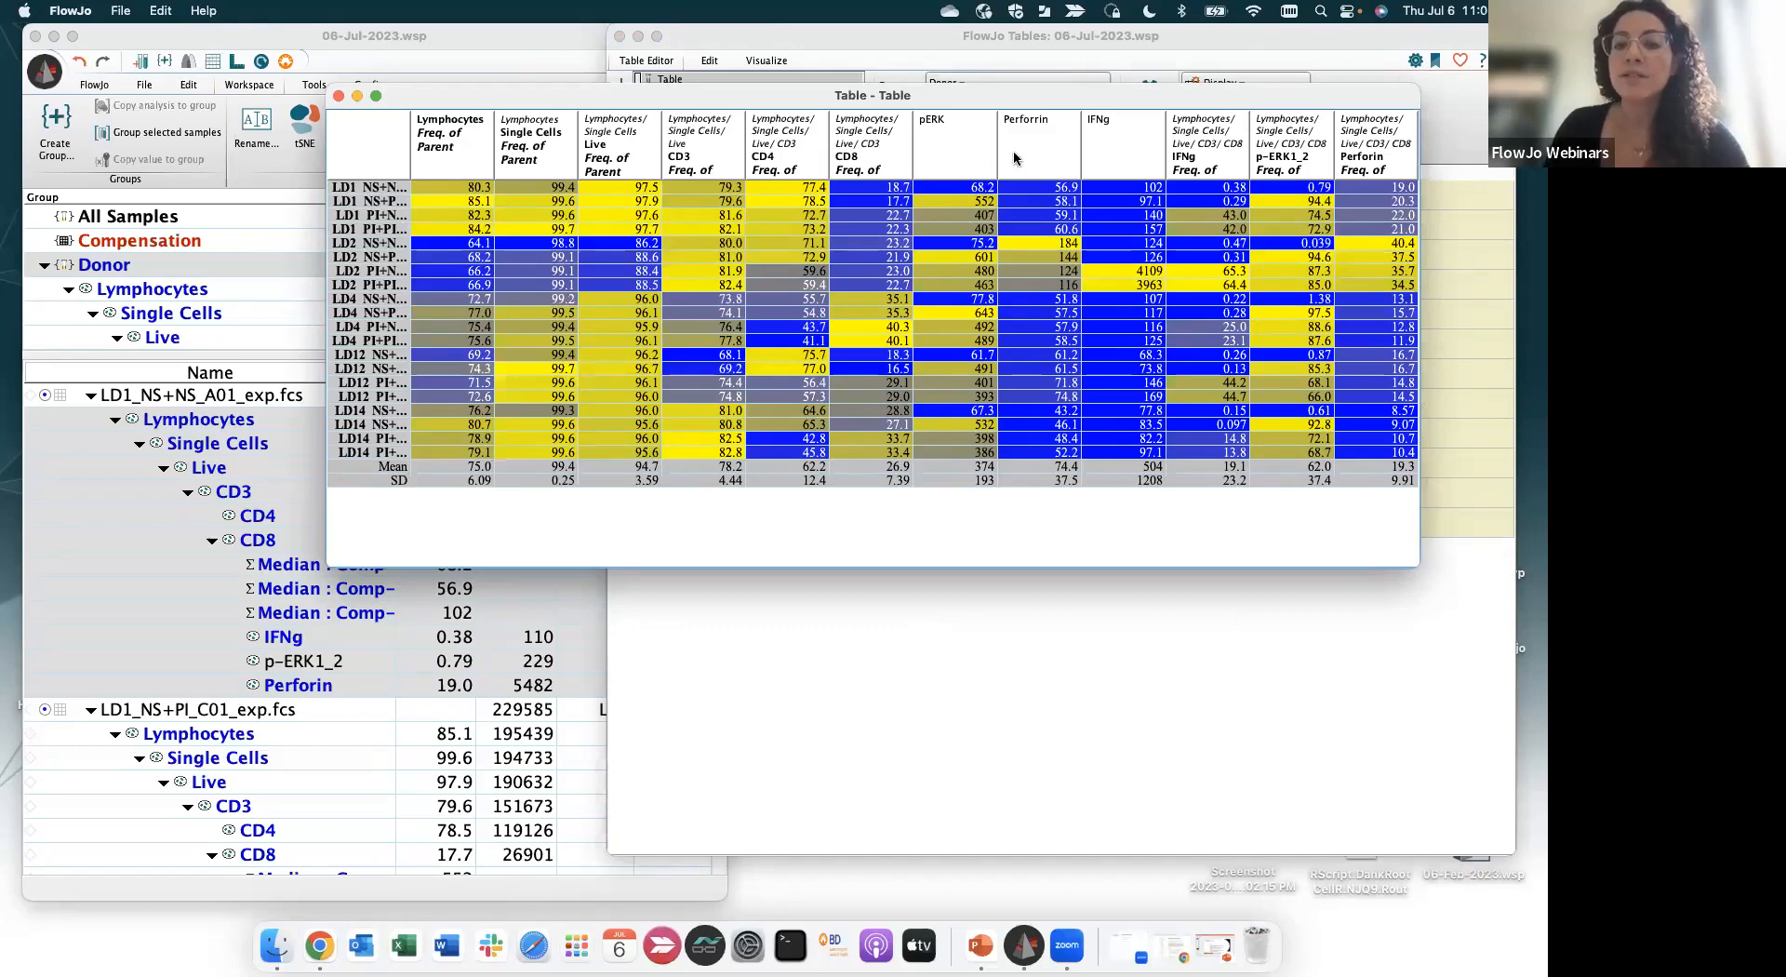
Sort the heat-mapped table by pERK, by IFNg and finally by ascending sample name, and close it
{"action": "left_click", "coordinate": [956, 153]}
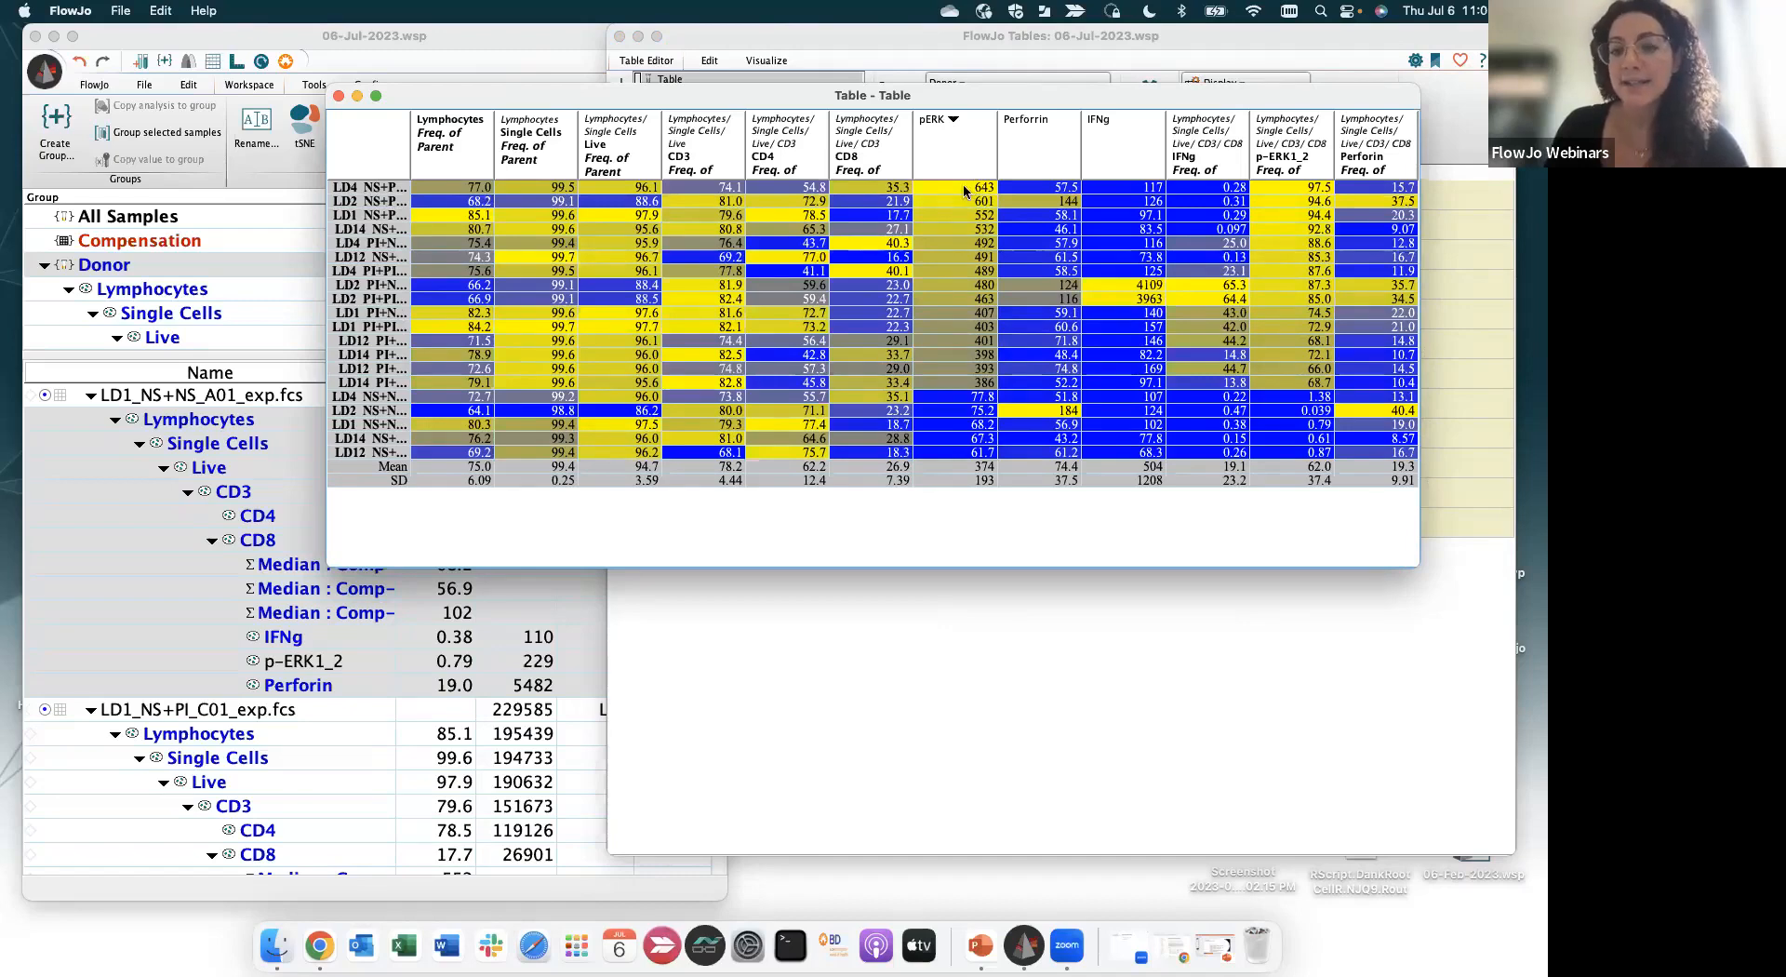
{"action": "left_click", "coordinate": [1132, 153]}
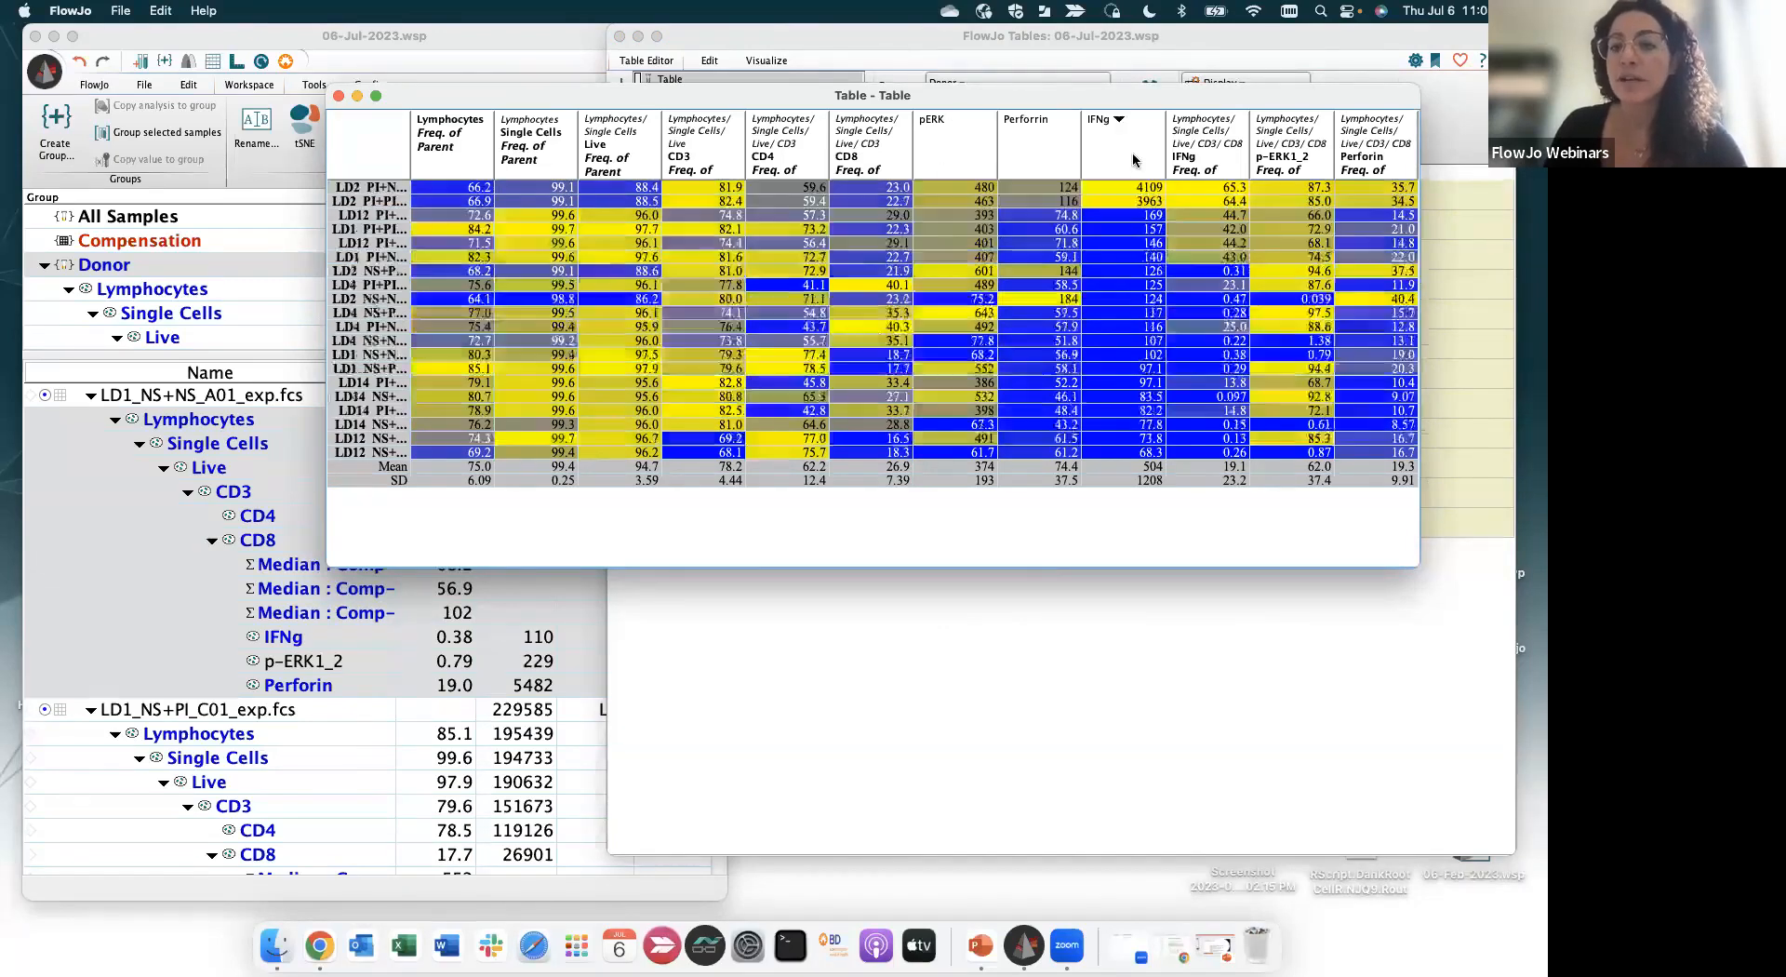
{"action": "left_click", "coordinate": [384, 149]}
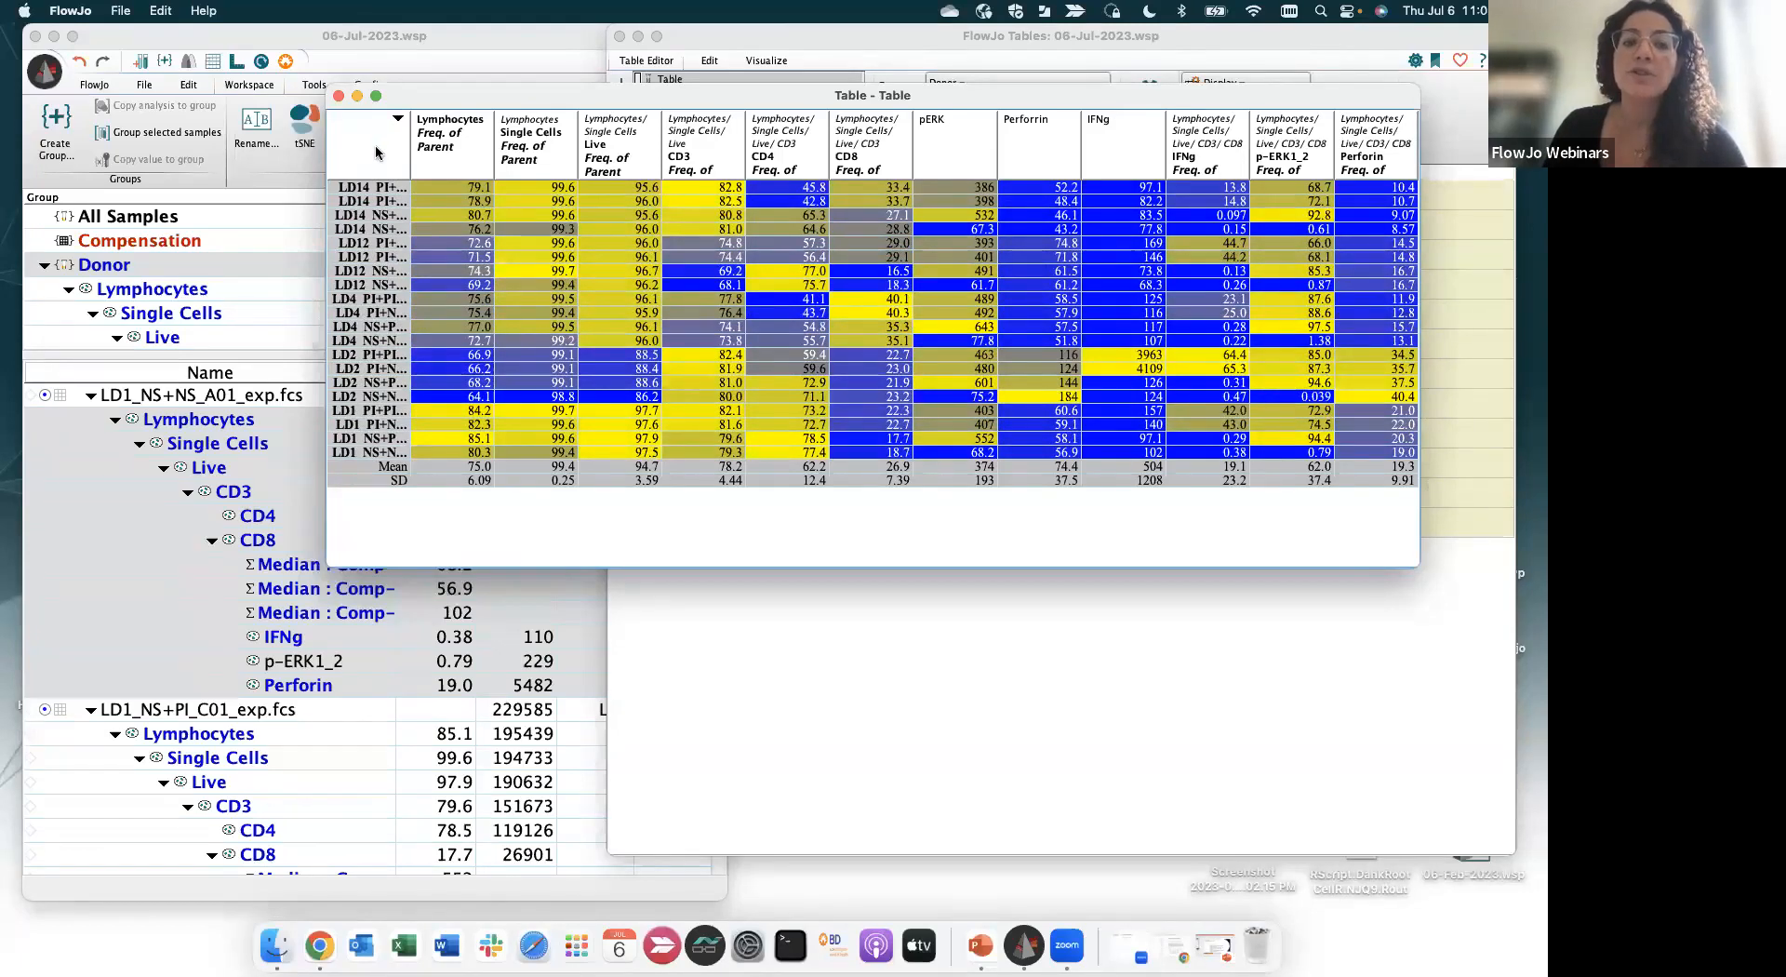
{"action": "left_click", "coordinate": [377, 154]}
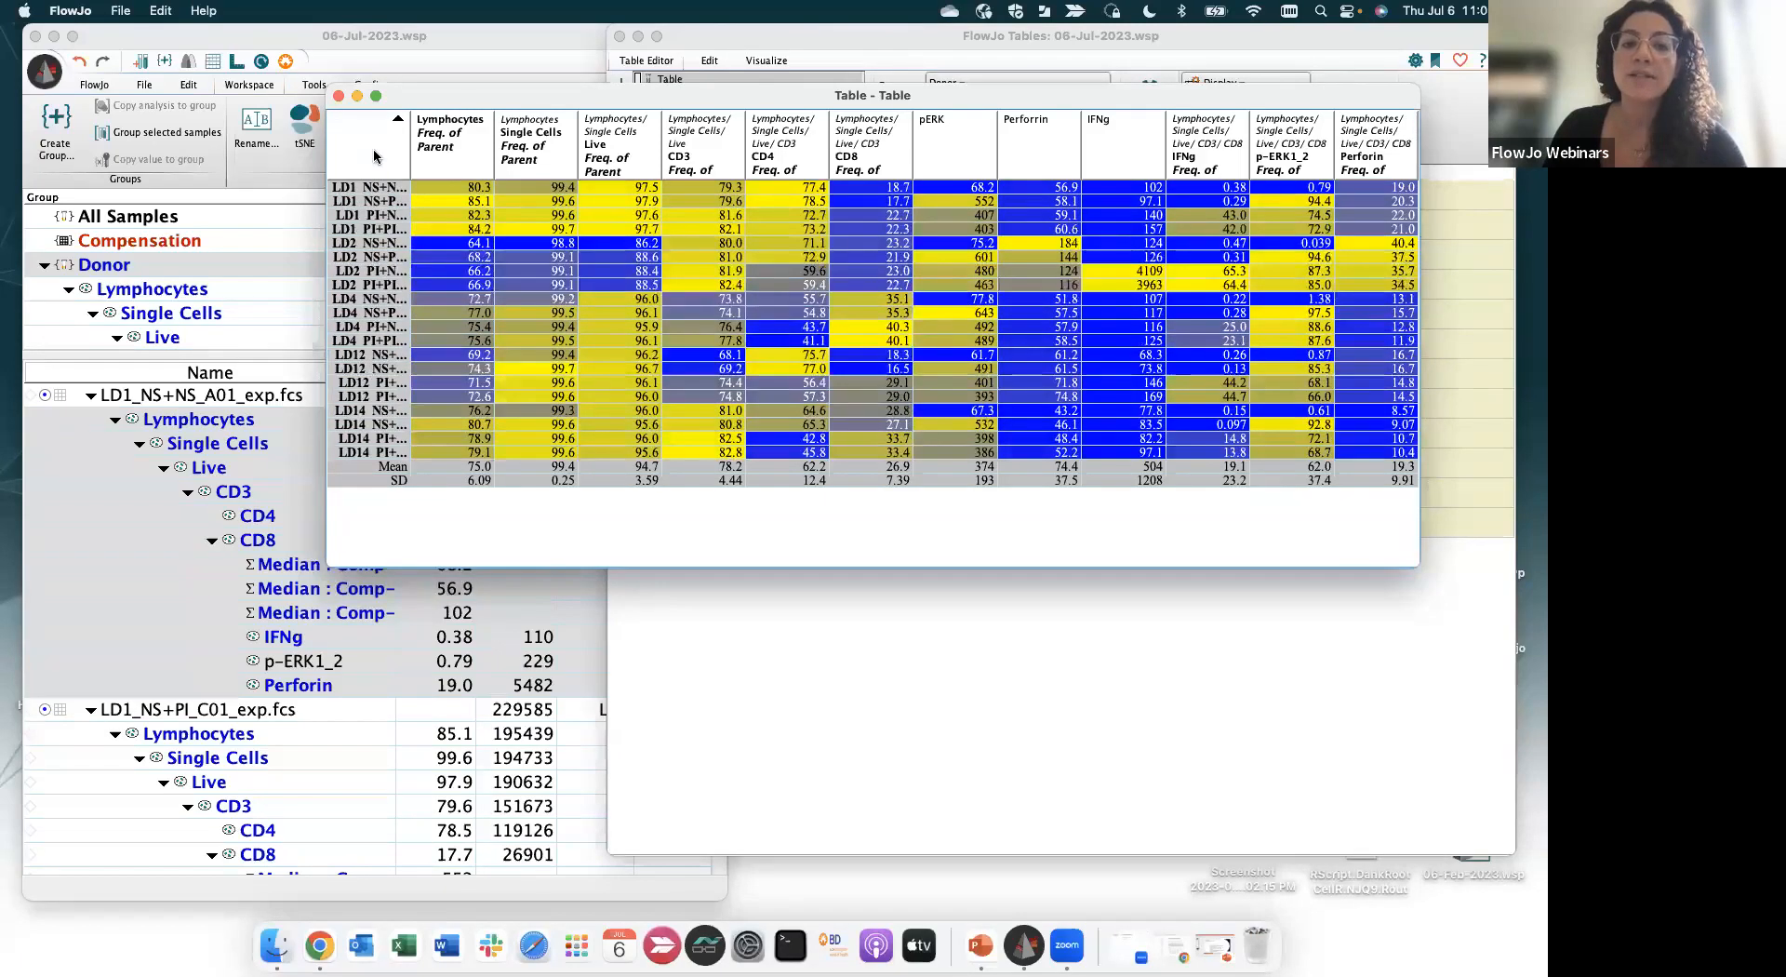
{"action": "left_click", "coordinate": [339, 97]}
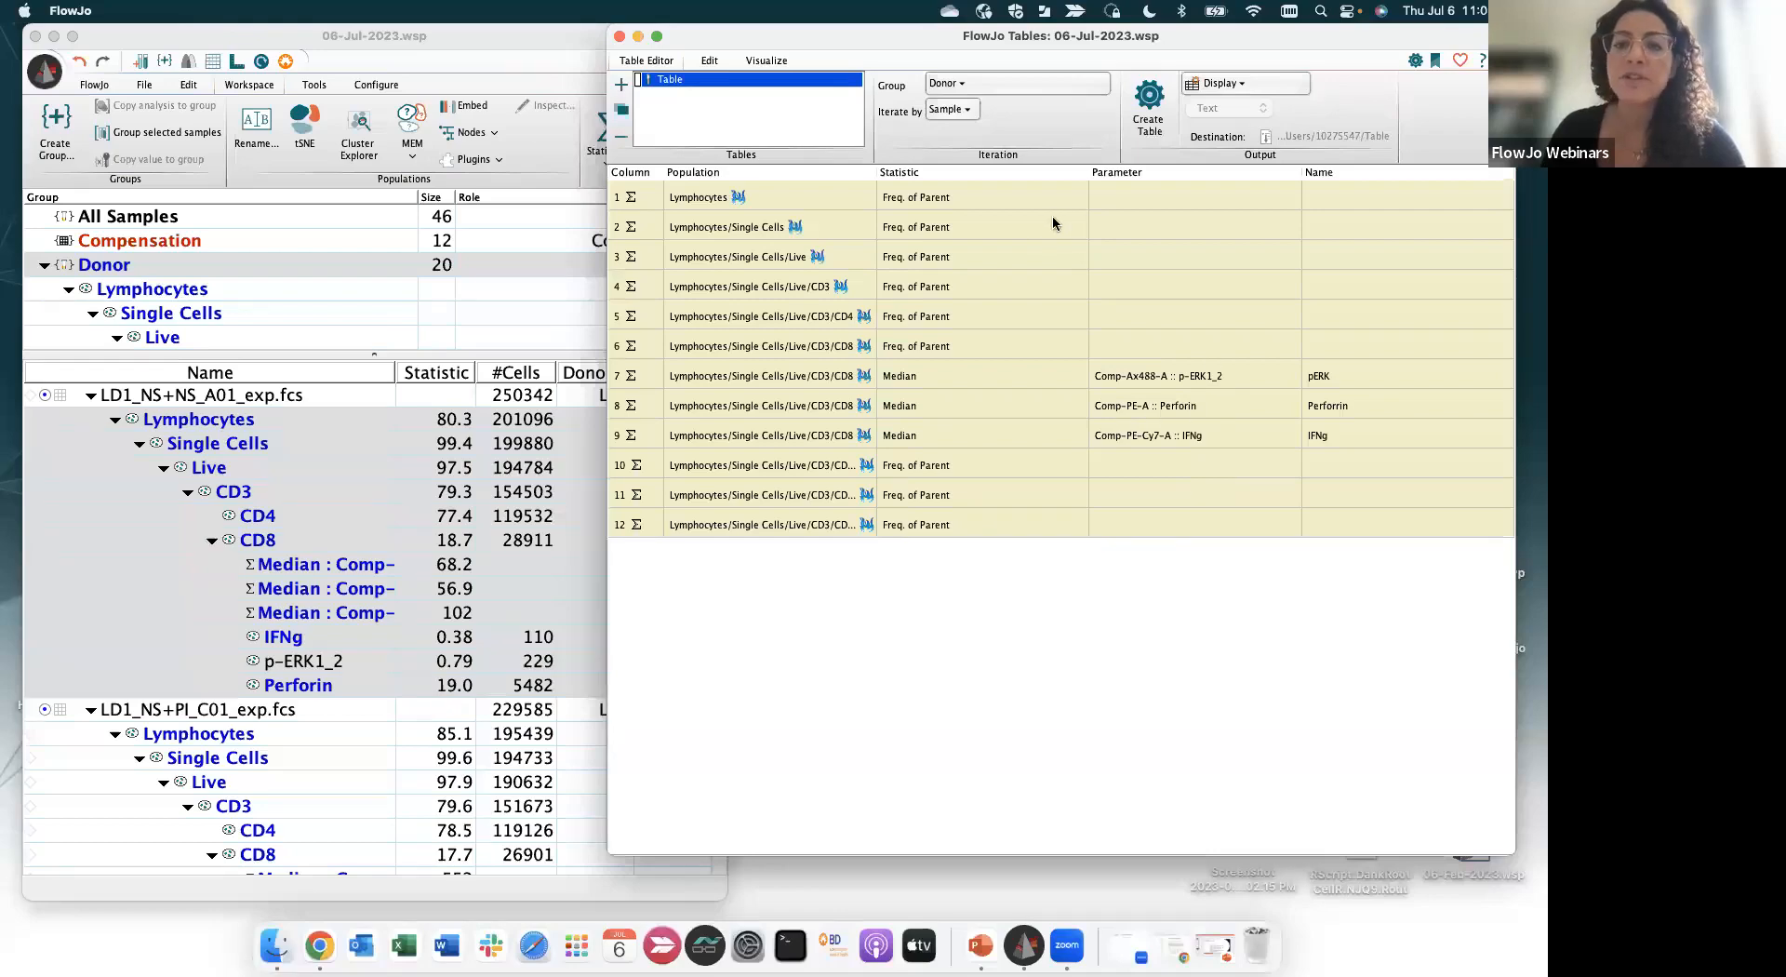
Try Expected Range formatting on all twelve table columns, review the reference populations offered, and remove the formatting
{"action": "left_click", "coordinate": [769, 63]}
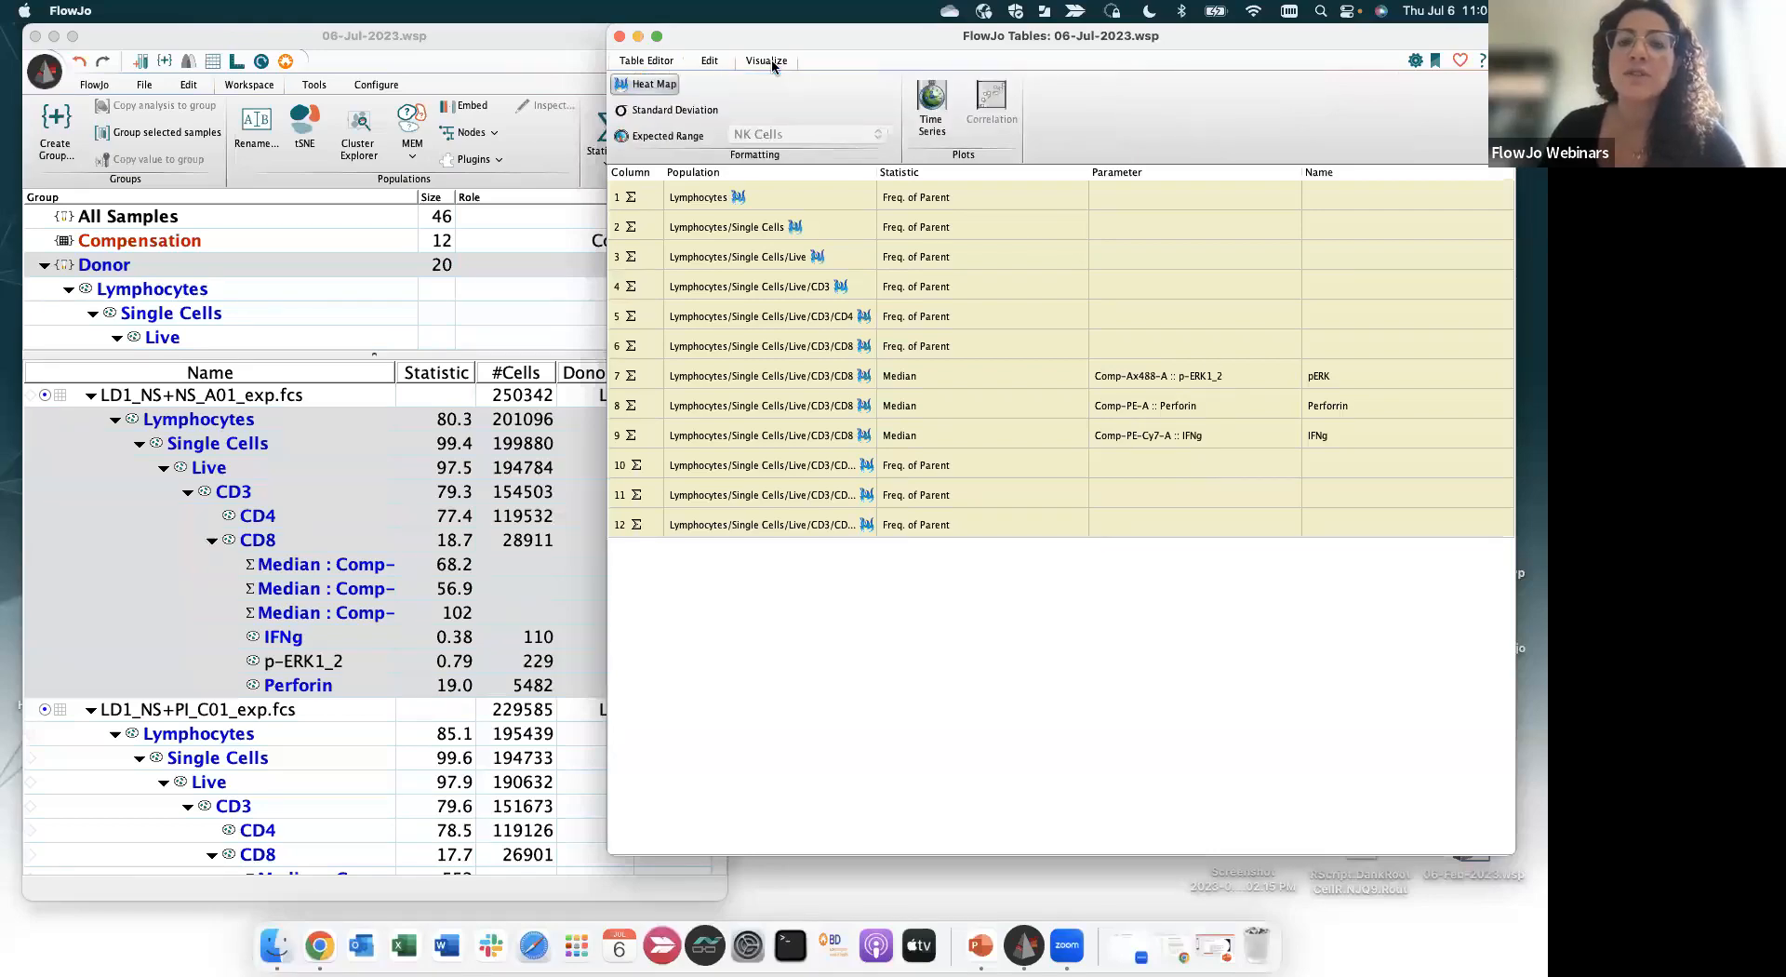
{"action": "left_click", "coordinate": [672, 138]}
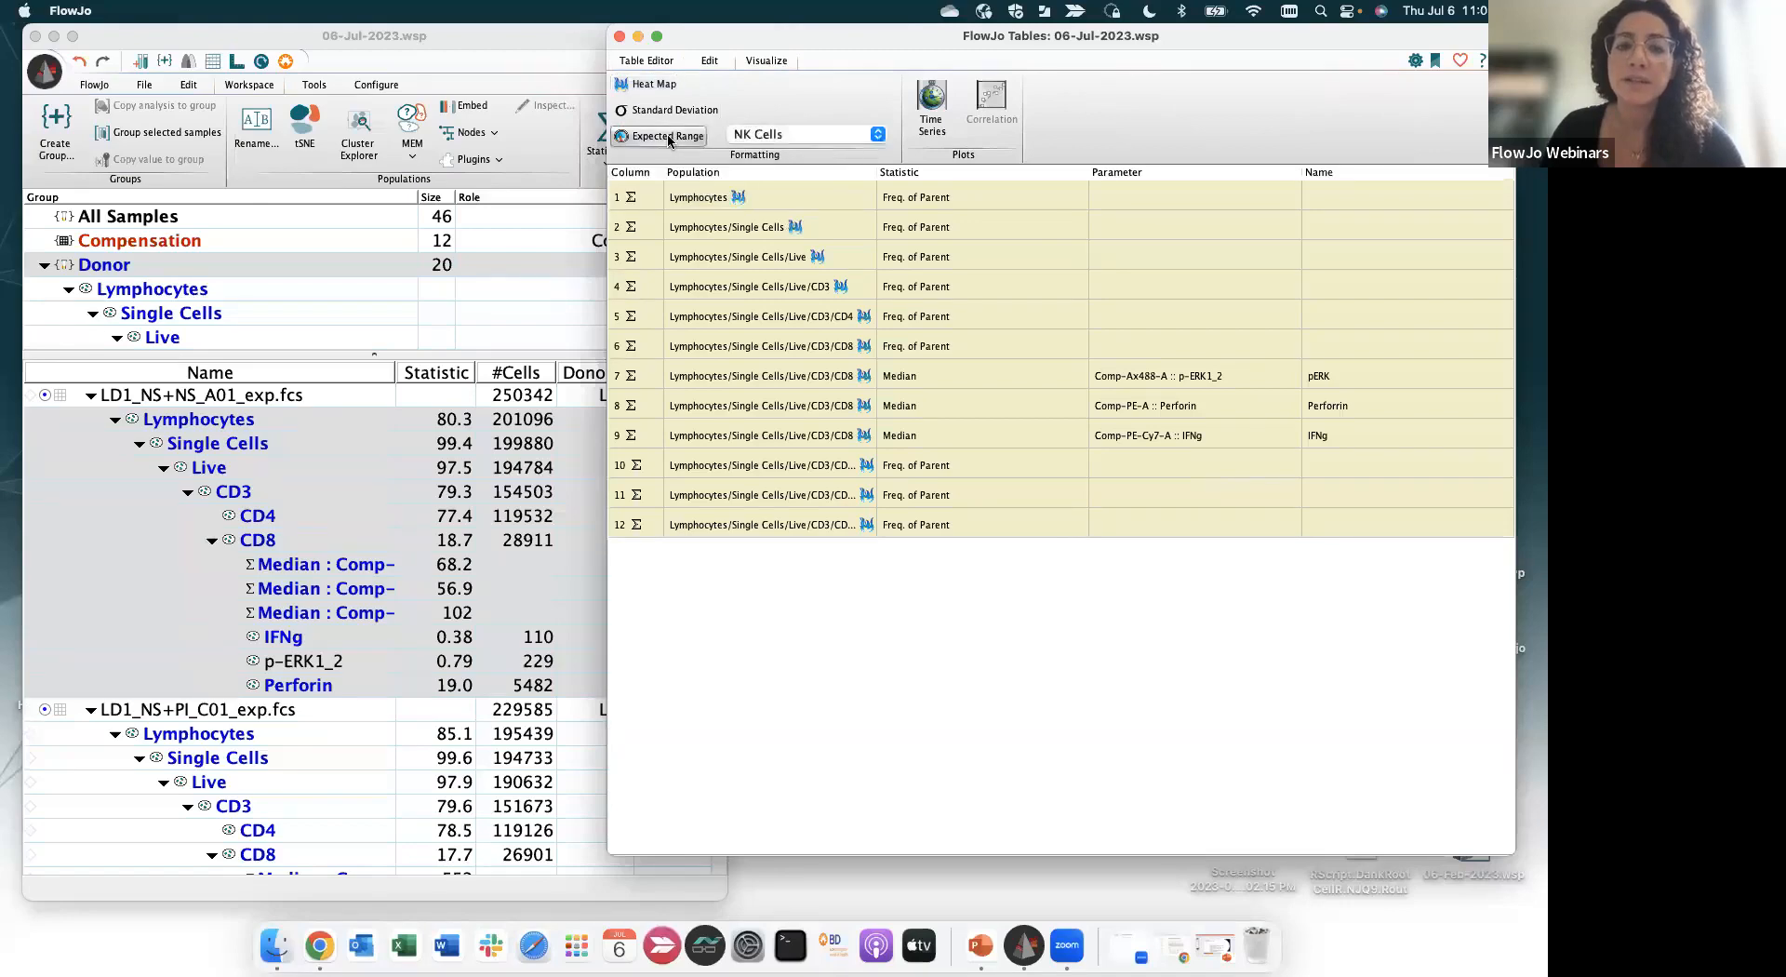
{"action": "left_click", "coordinate": [774, 136]}
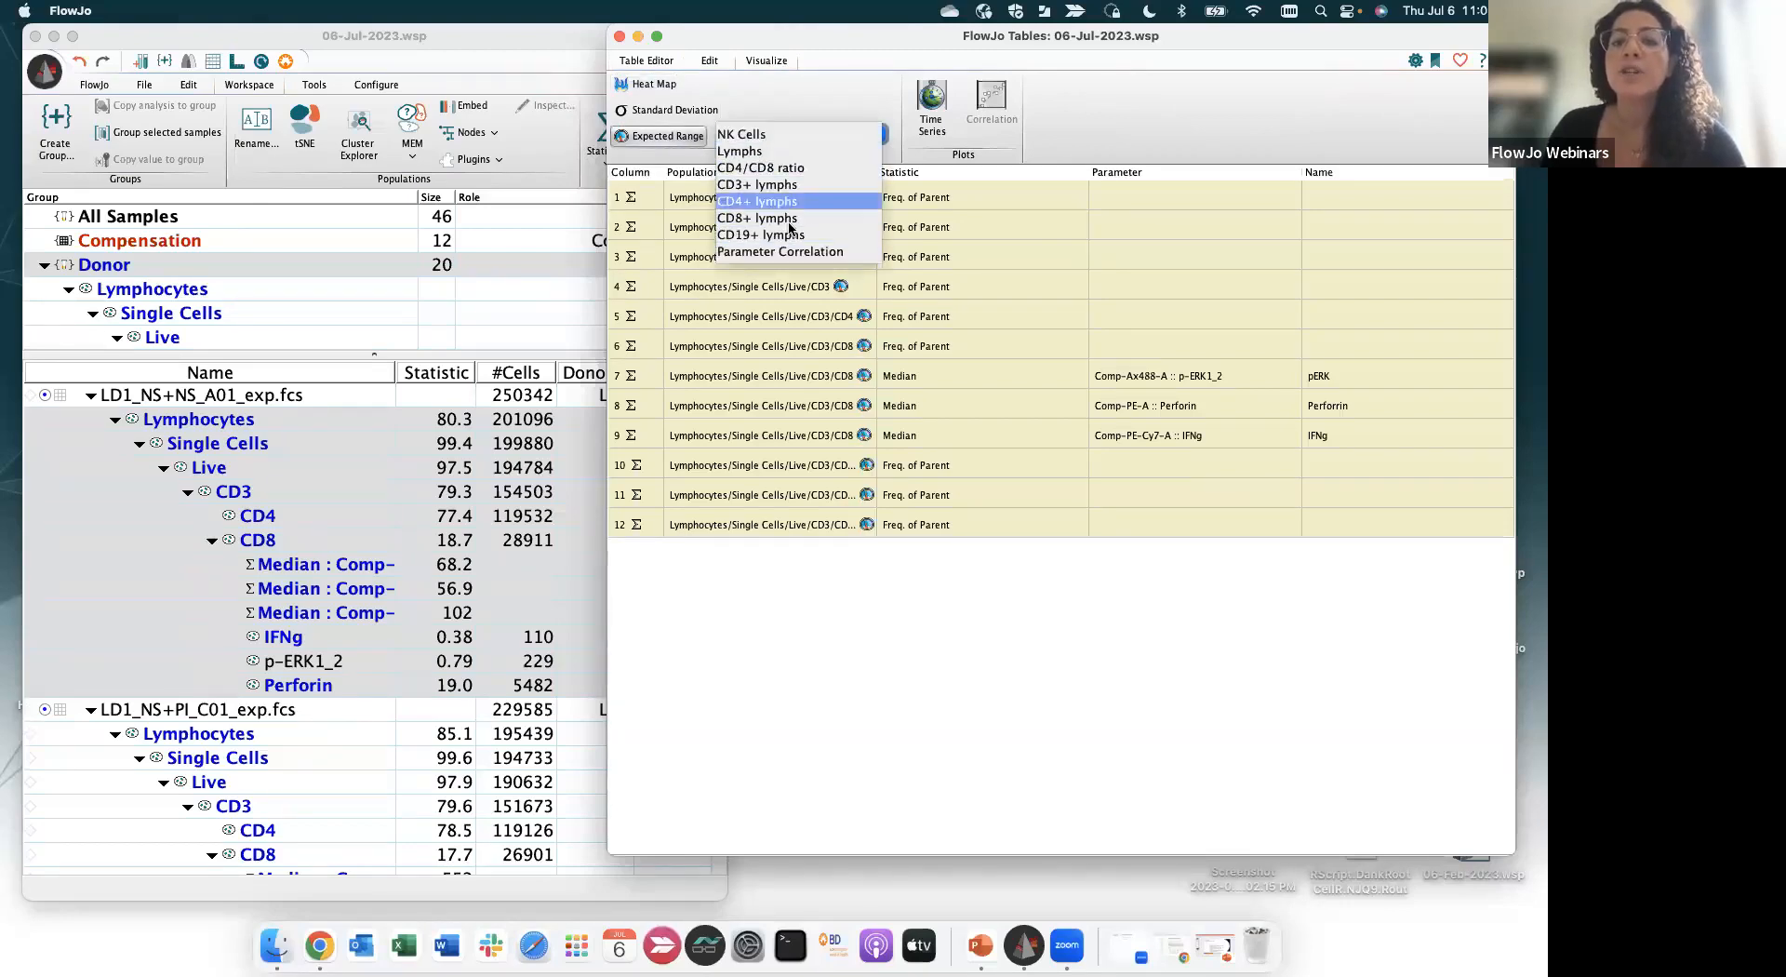
{"action": "left_click", "coordinate": [772, 134]}
{"action": "left_click", "coordinate": [668, 136]}
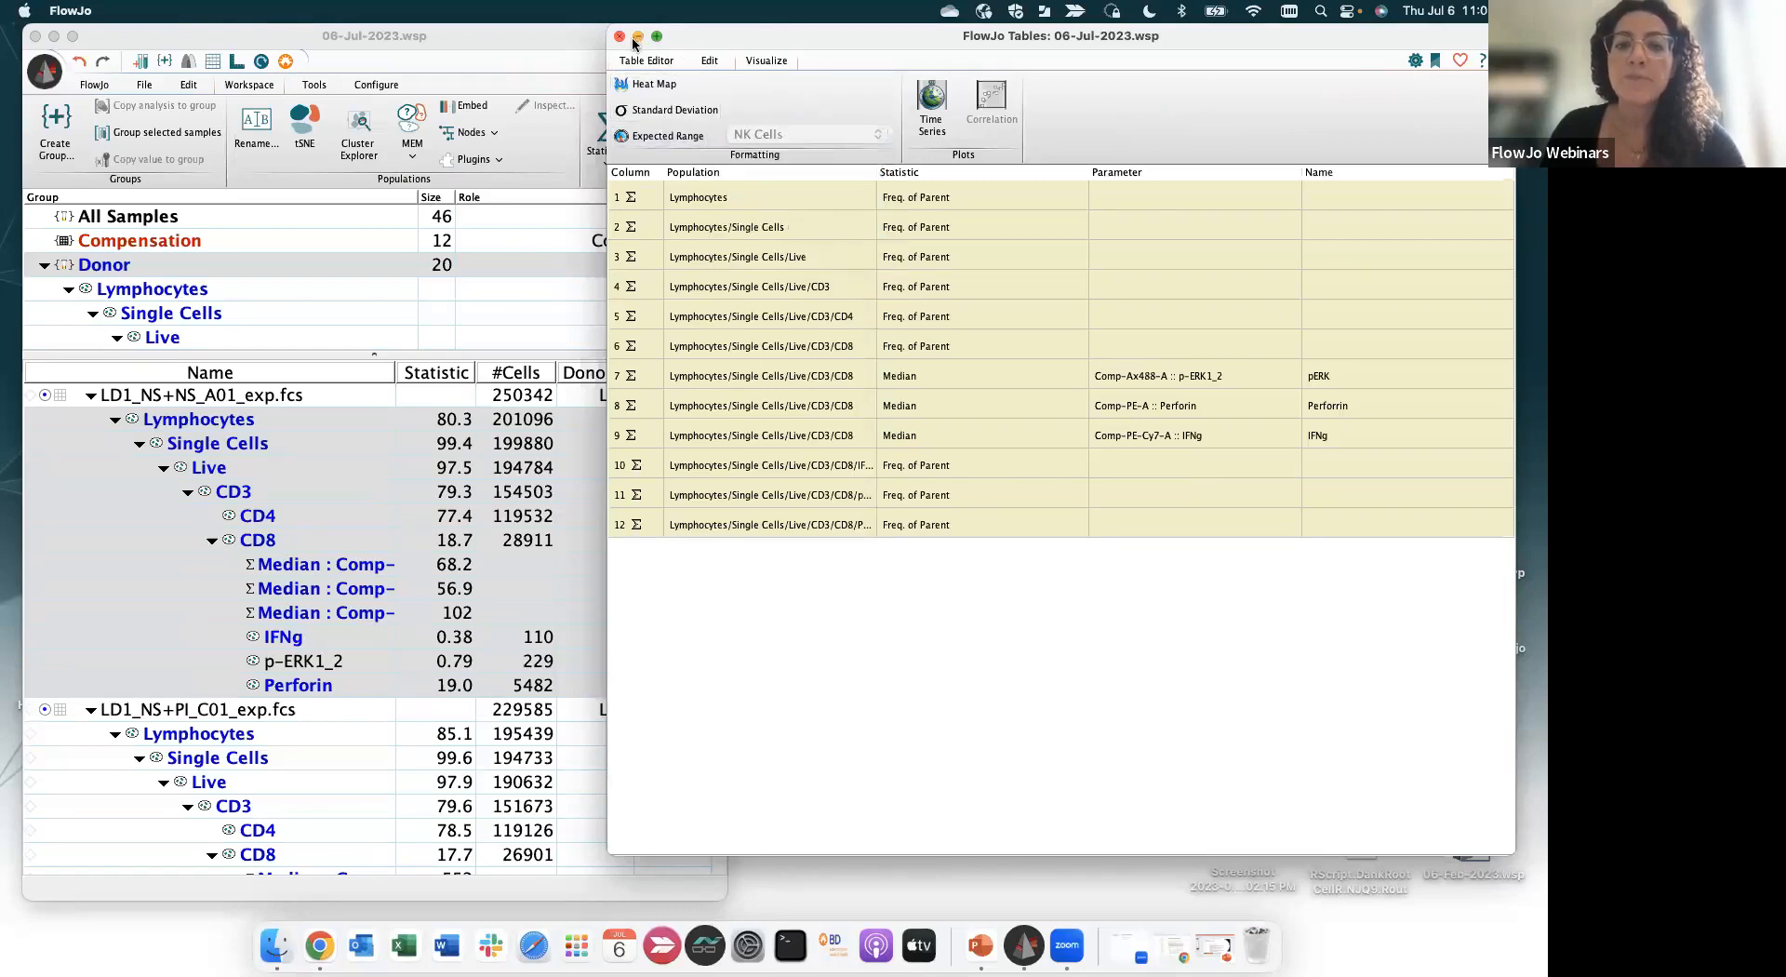
Set the table output to a file in Text format and review the other file formats offered
{"action": "left_click", "coordinate": [663, 60]}
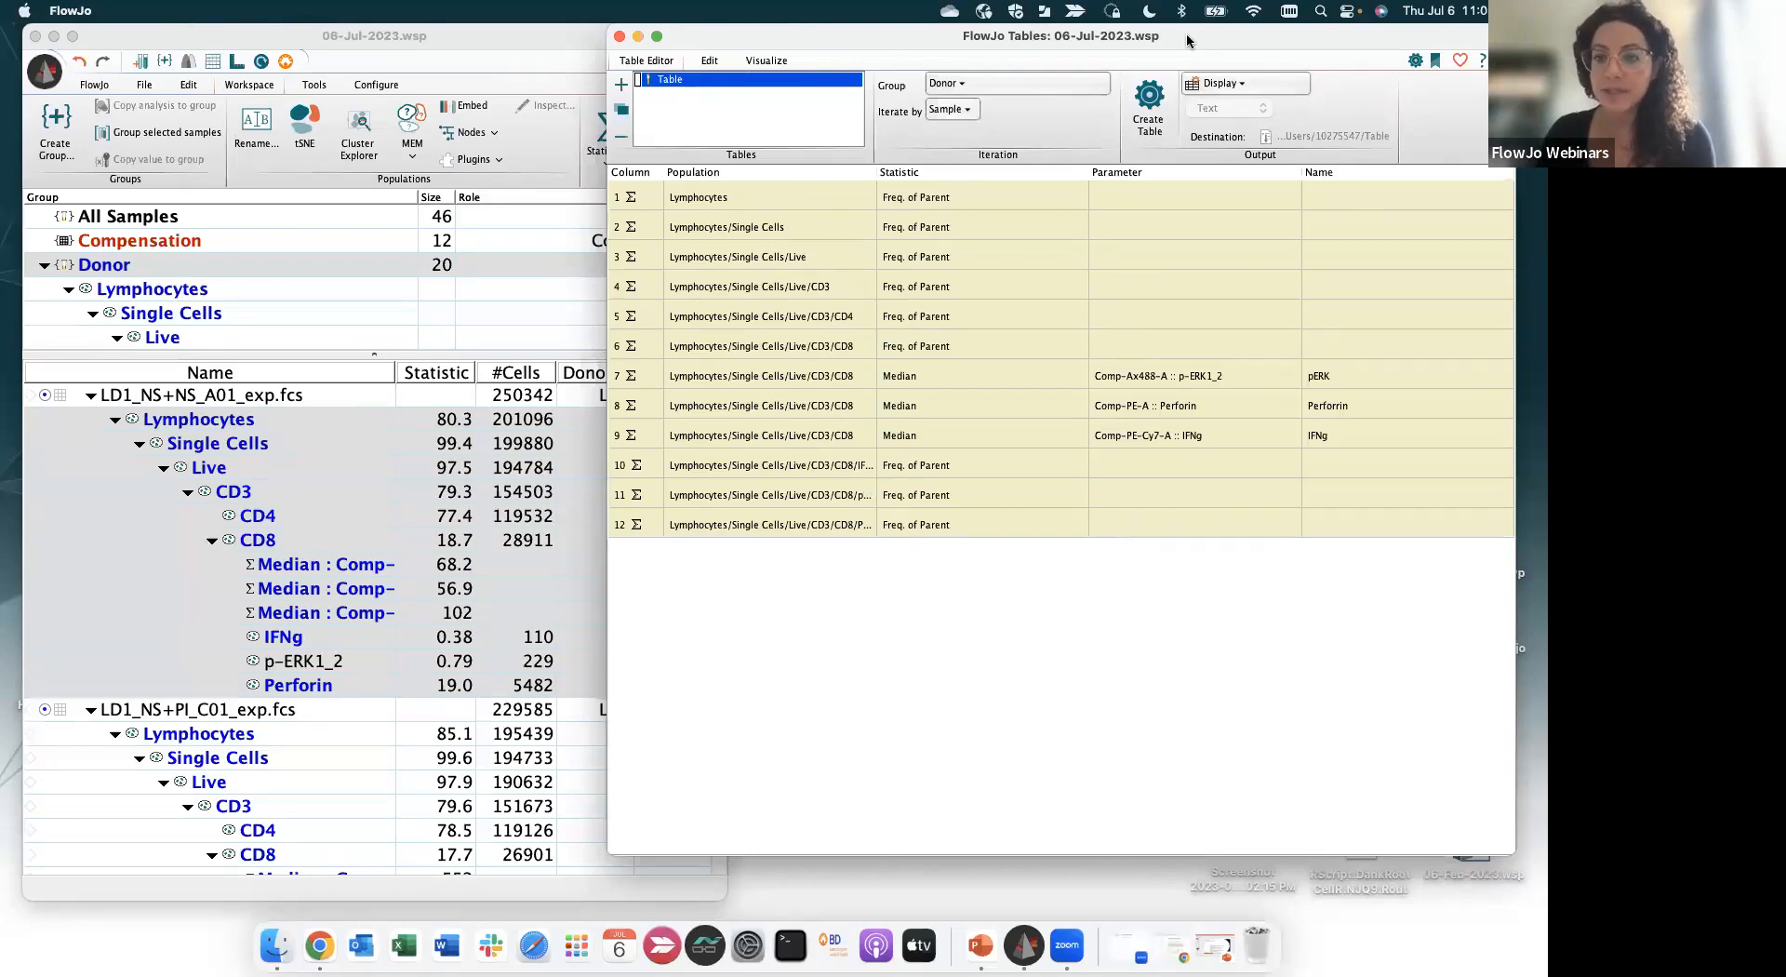
{"action": "left_click", "coordinate": [1236, 81]}
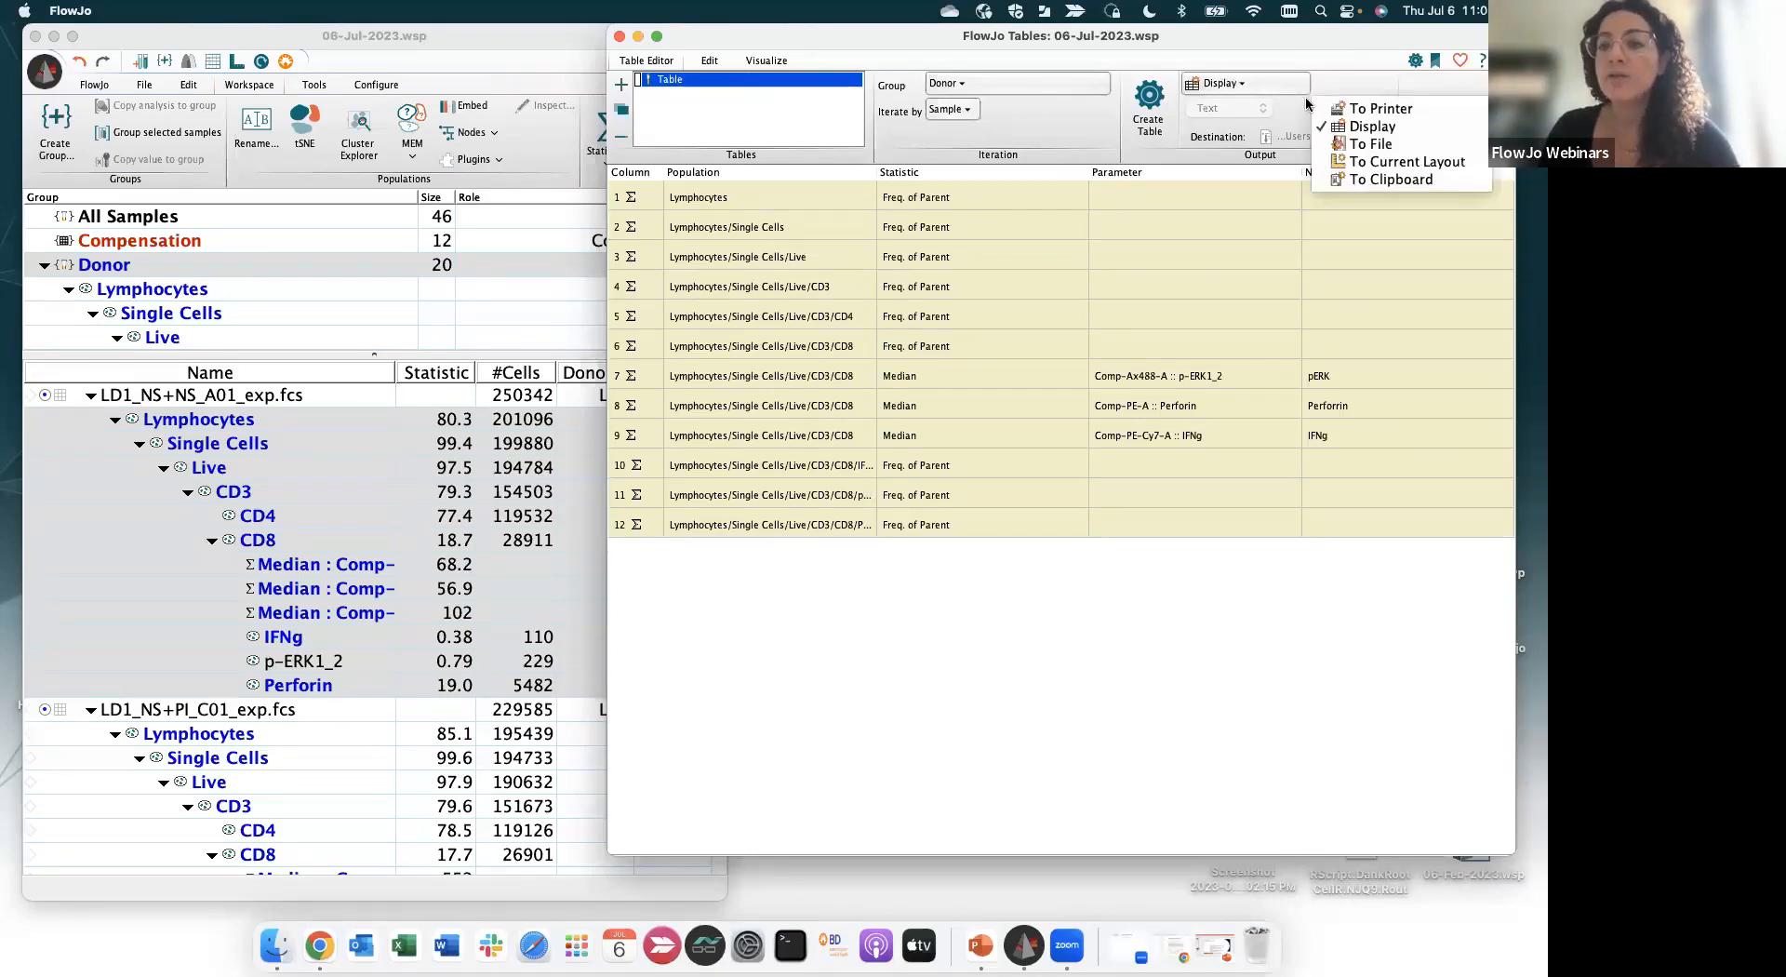
{"action": "left_click", "coordinate": [1376, 144]}
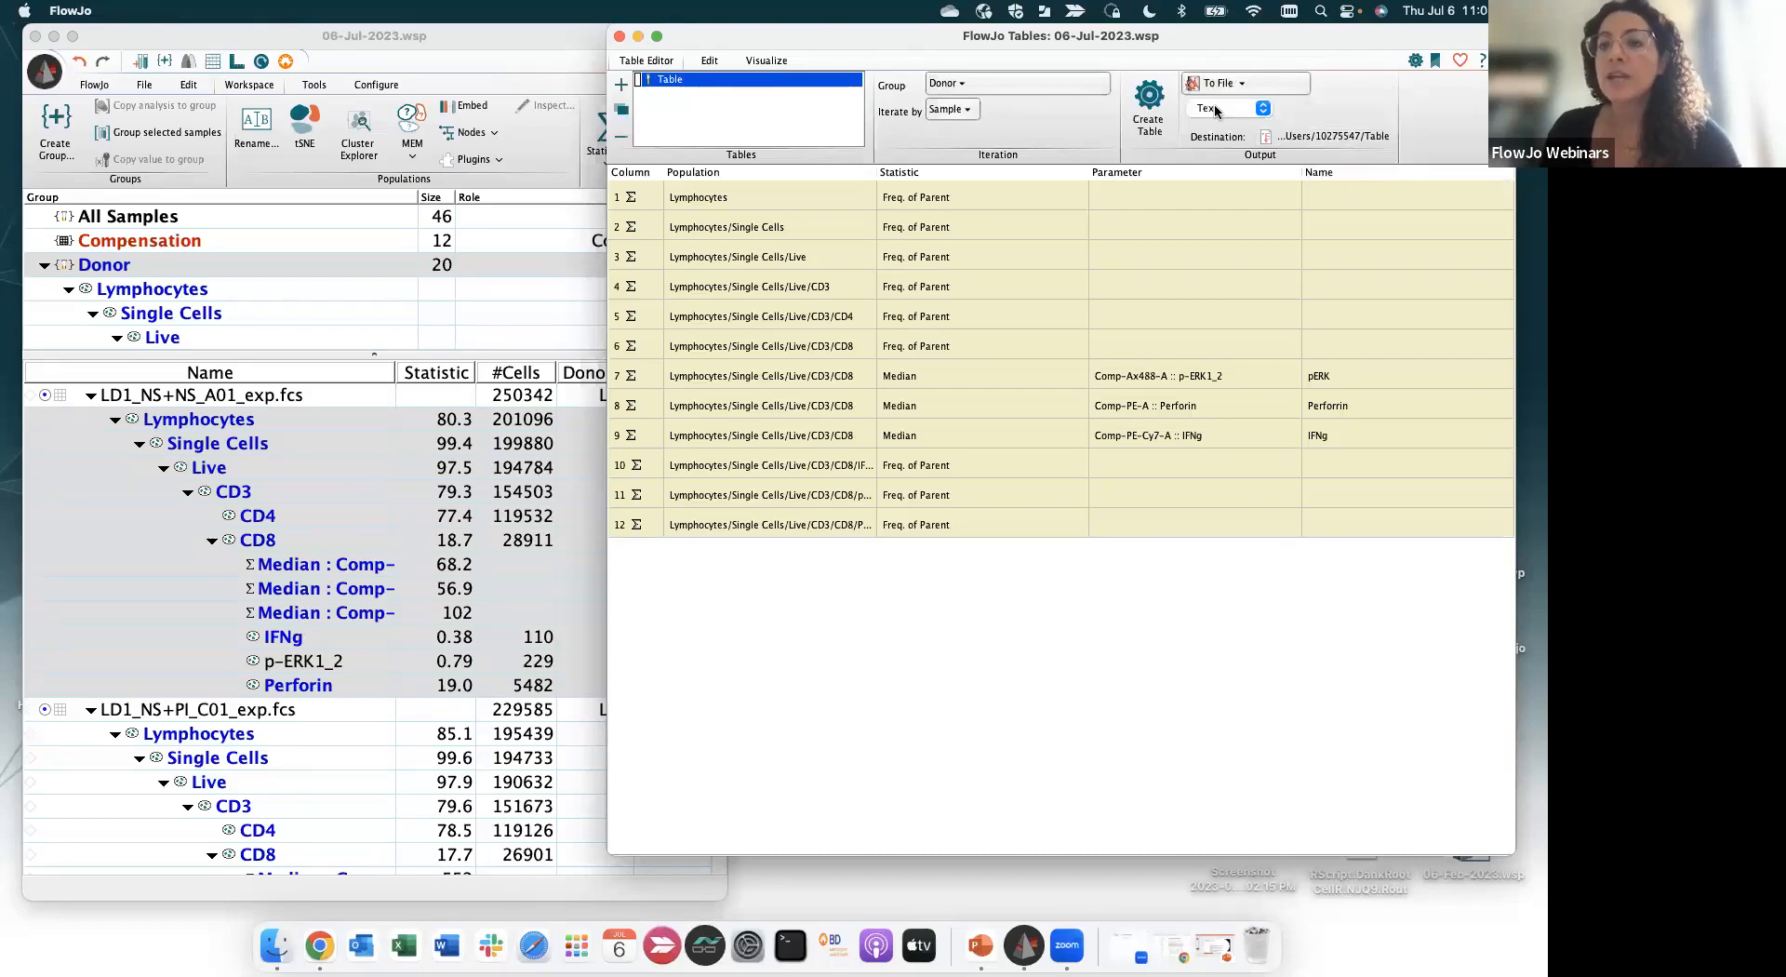
{"action": "left_click", "coordinate": [1262, 109]}
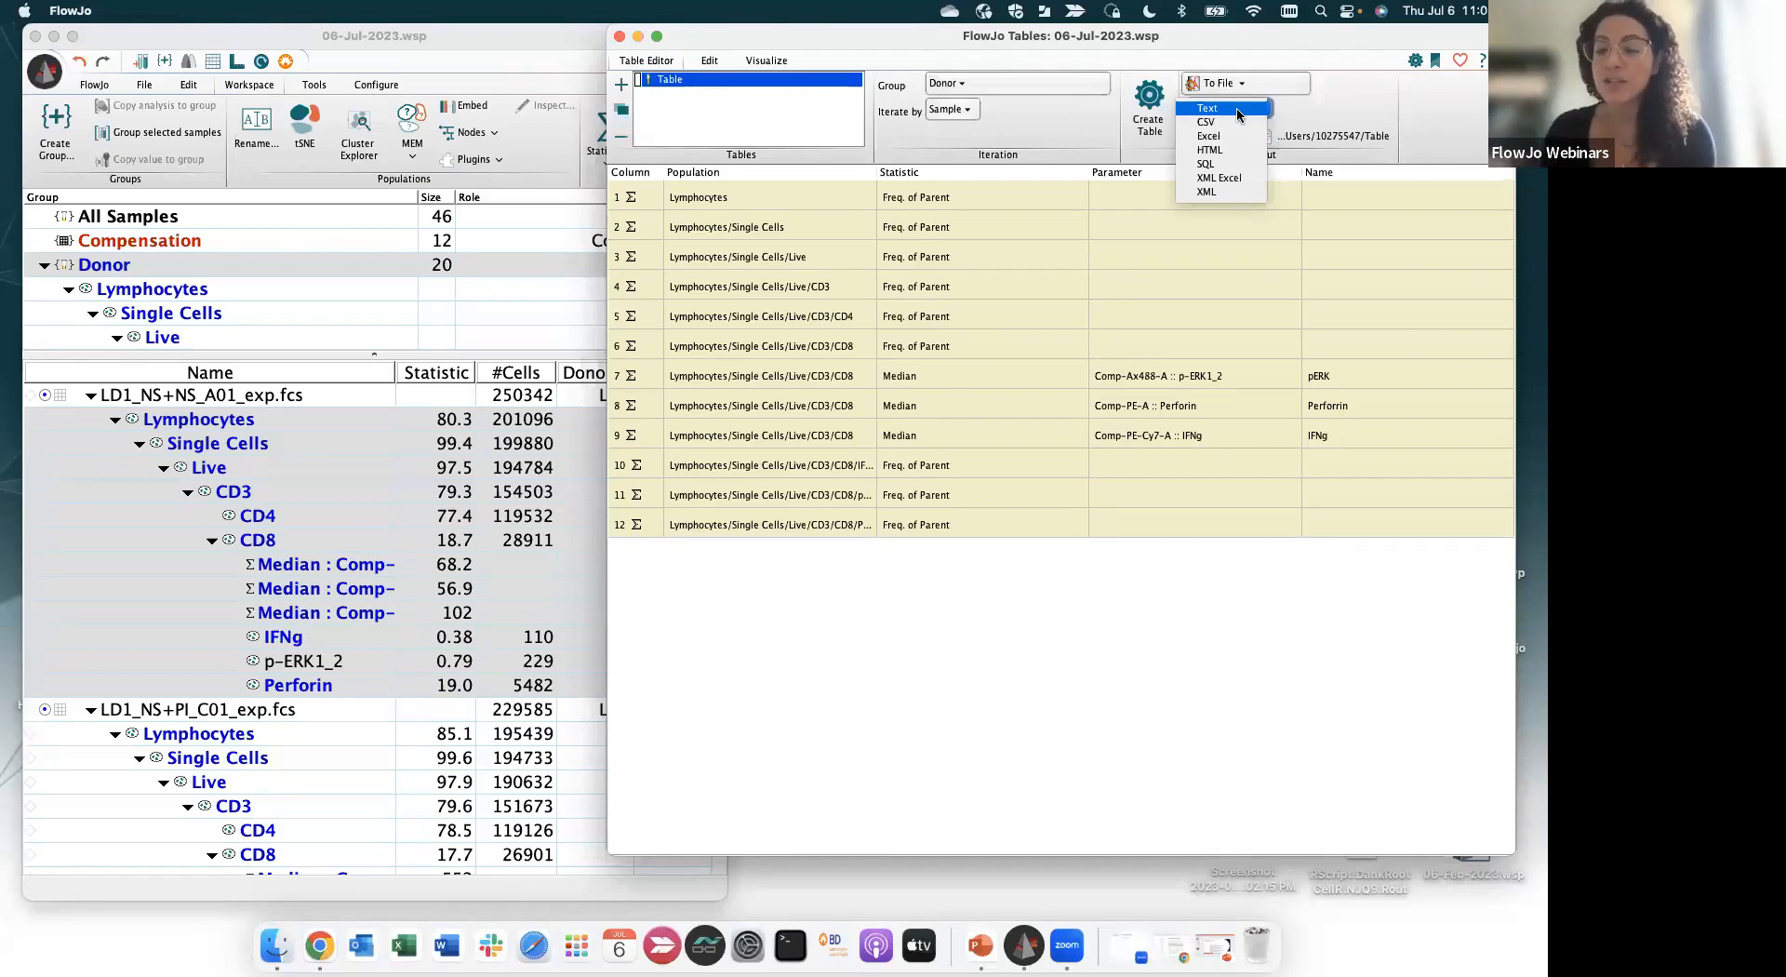
{"action": "left_click", "coordinate": [1241, 109]}
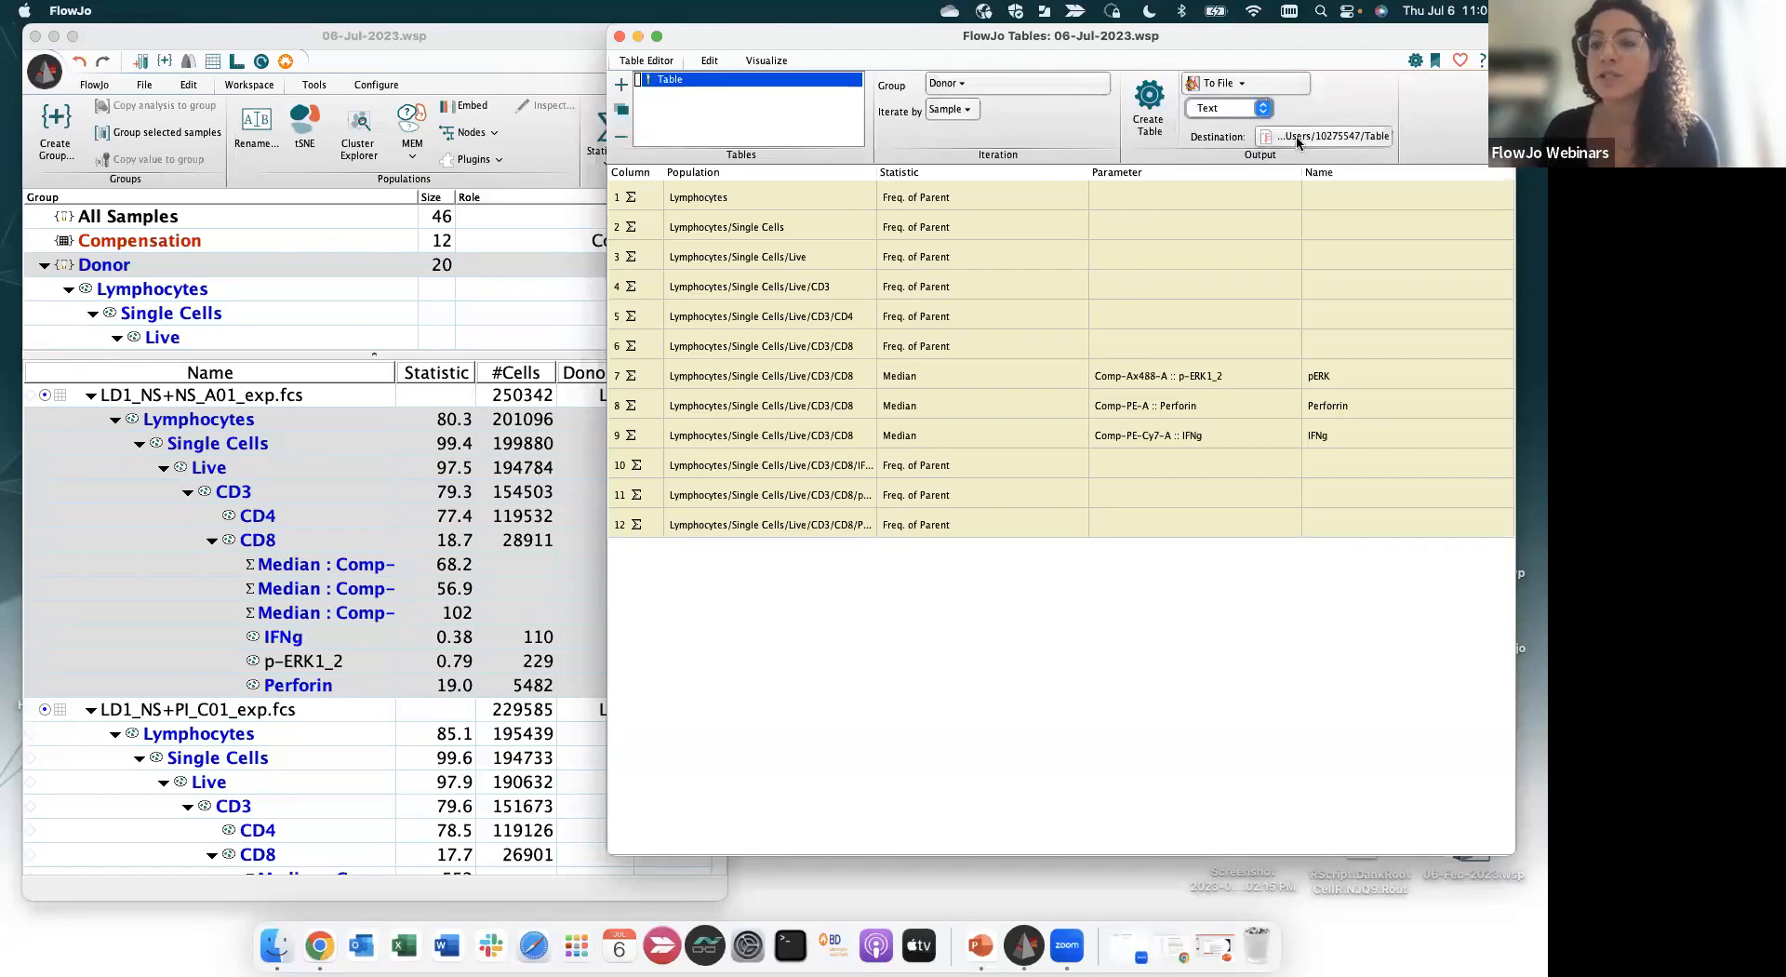
{"action": "left_click", "coordinate": [1265, 109]}
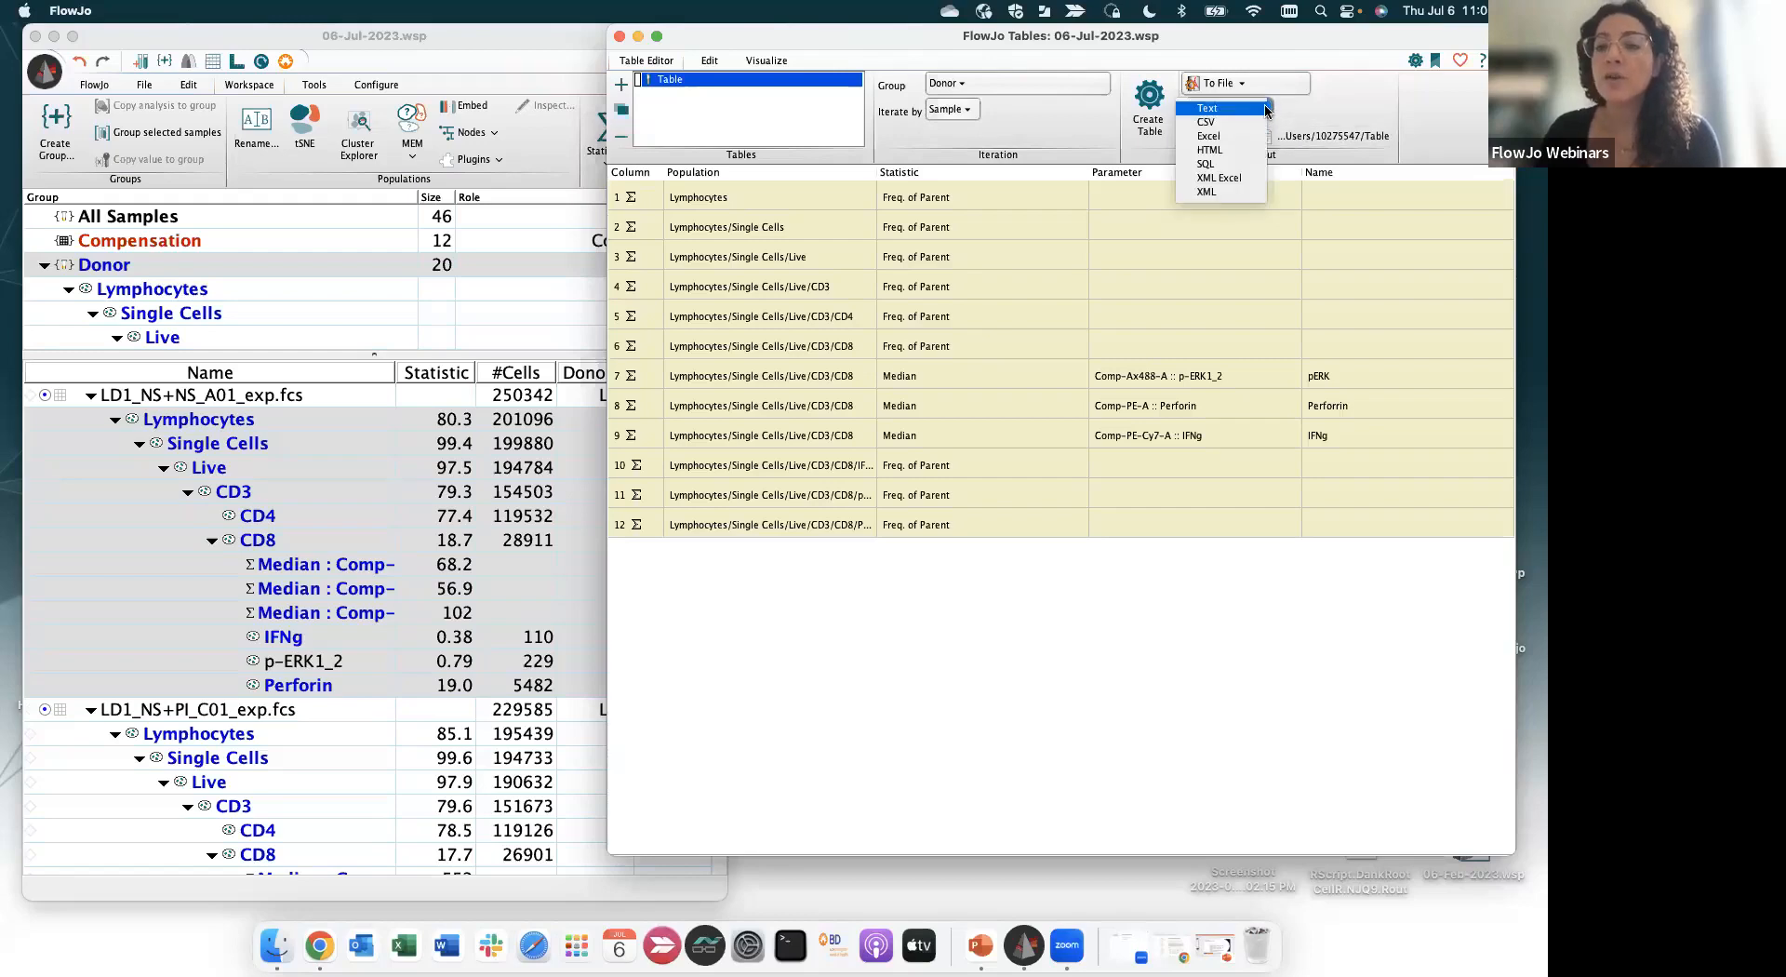
{"action": "left_click", "coordinate": [1311, 111]}
Direct the table output to the current layout and reapply Heat Map formatting to all twelve columns
{"action": "left_click", "coordinate": [1305, 91]}
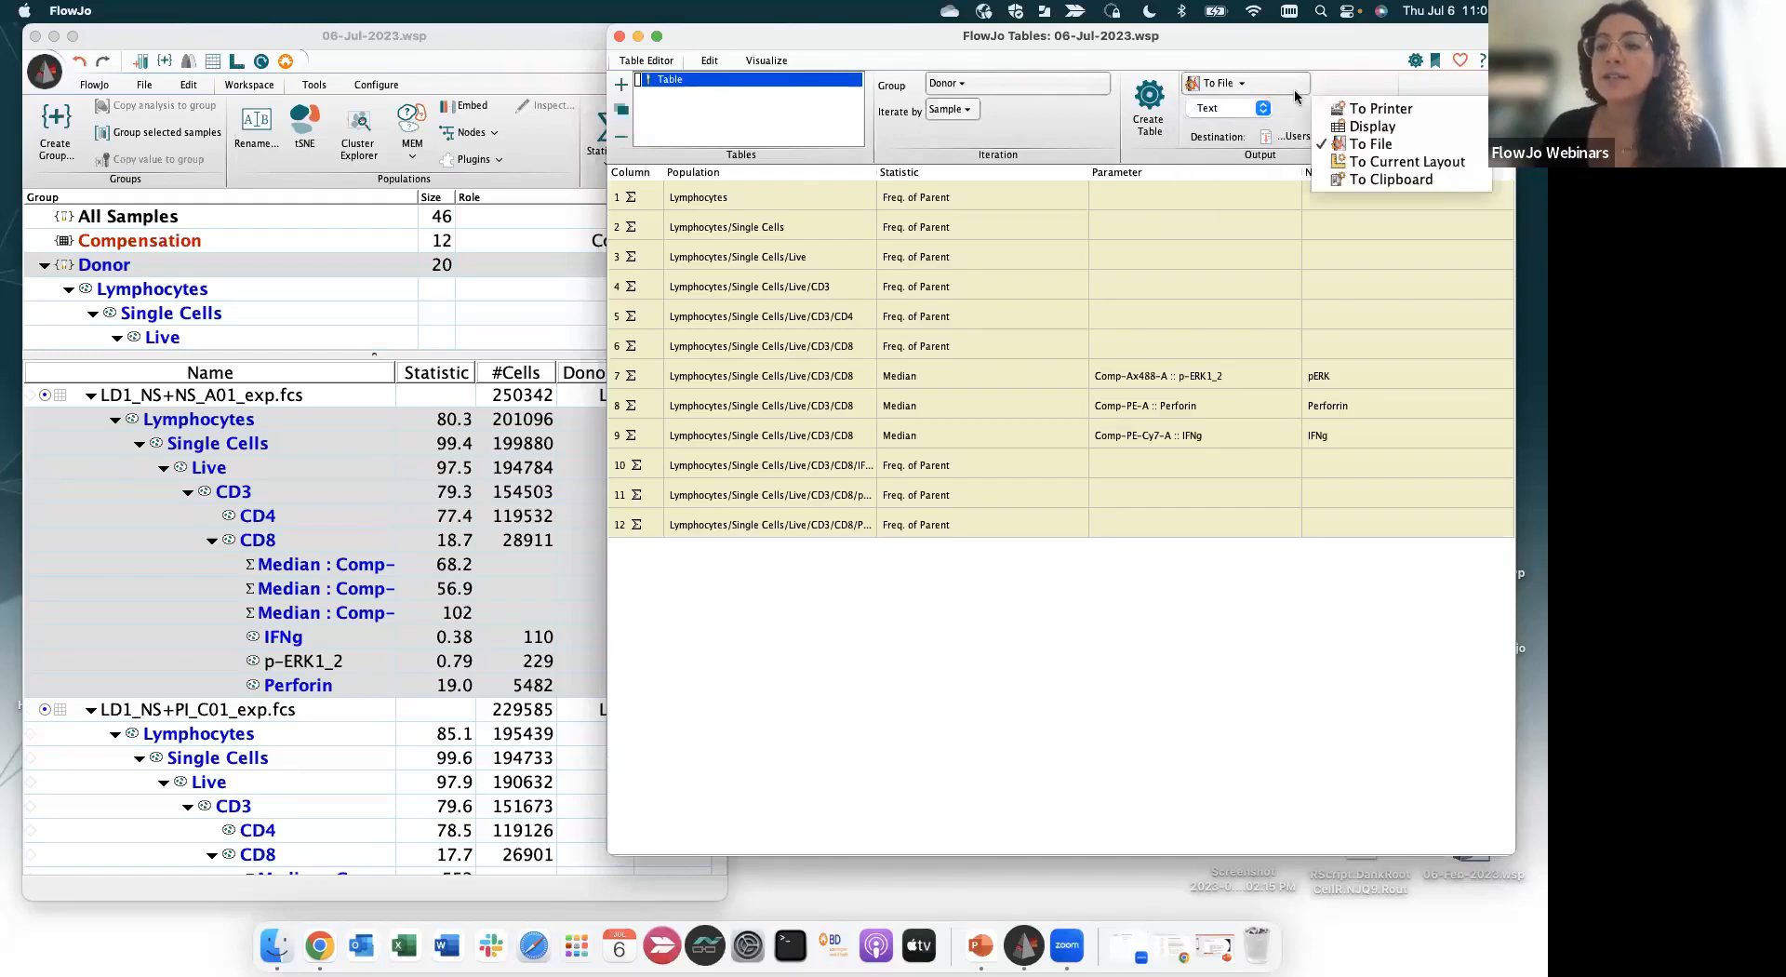
{"action": "left_click", "coordinate": [1341, 163]}
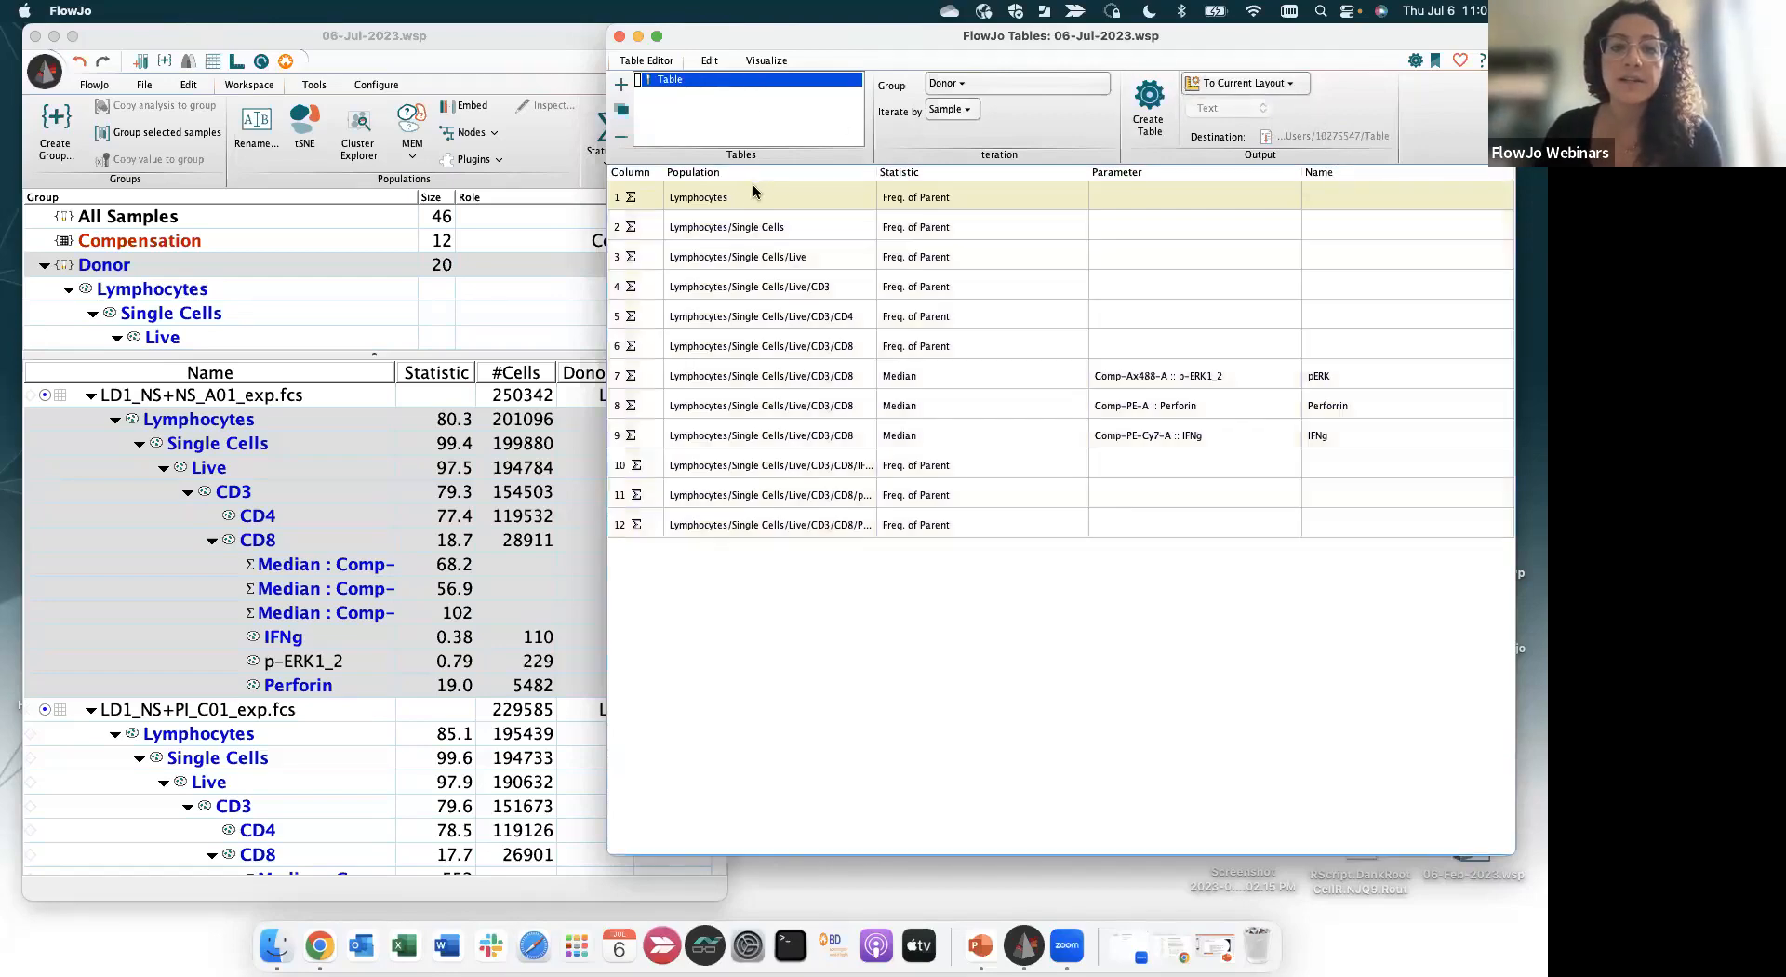
{"action": "left_click", "coordinate": [779, 56]}
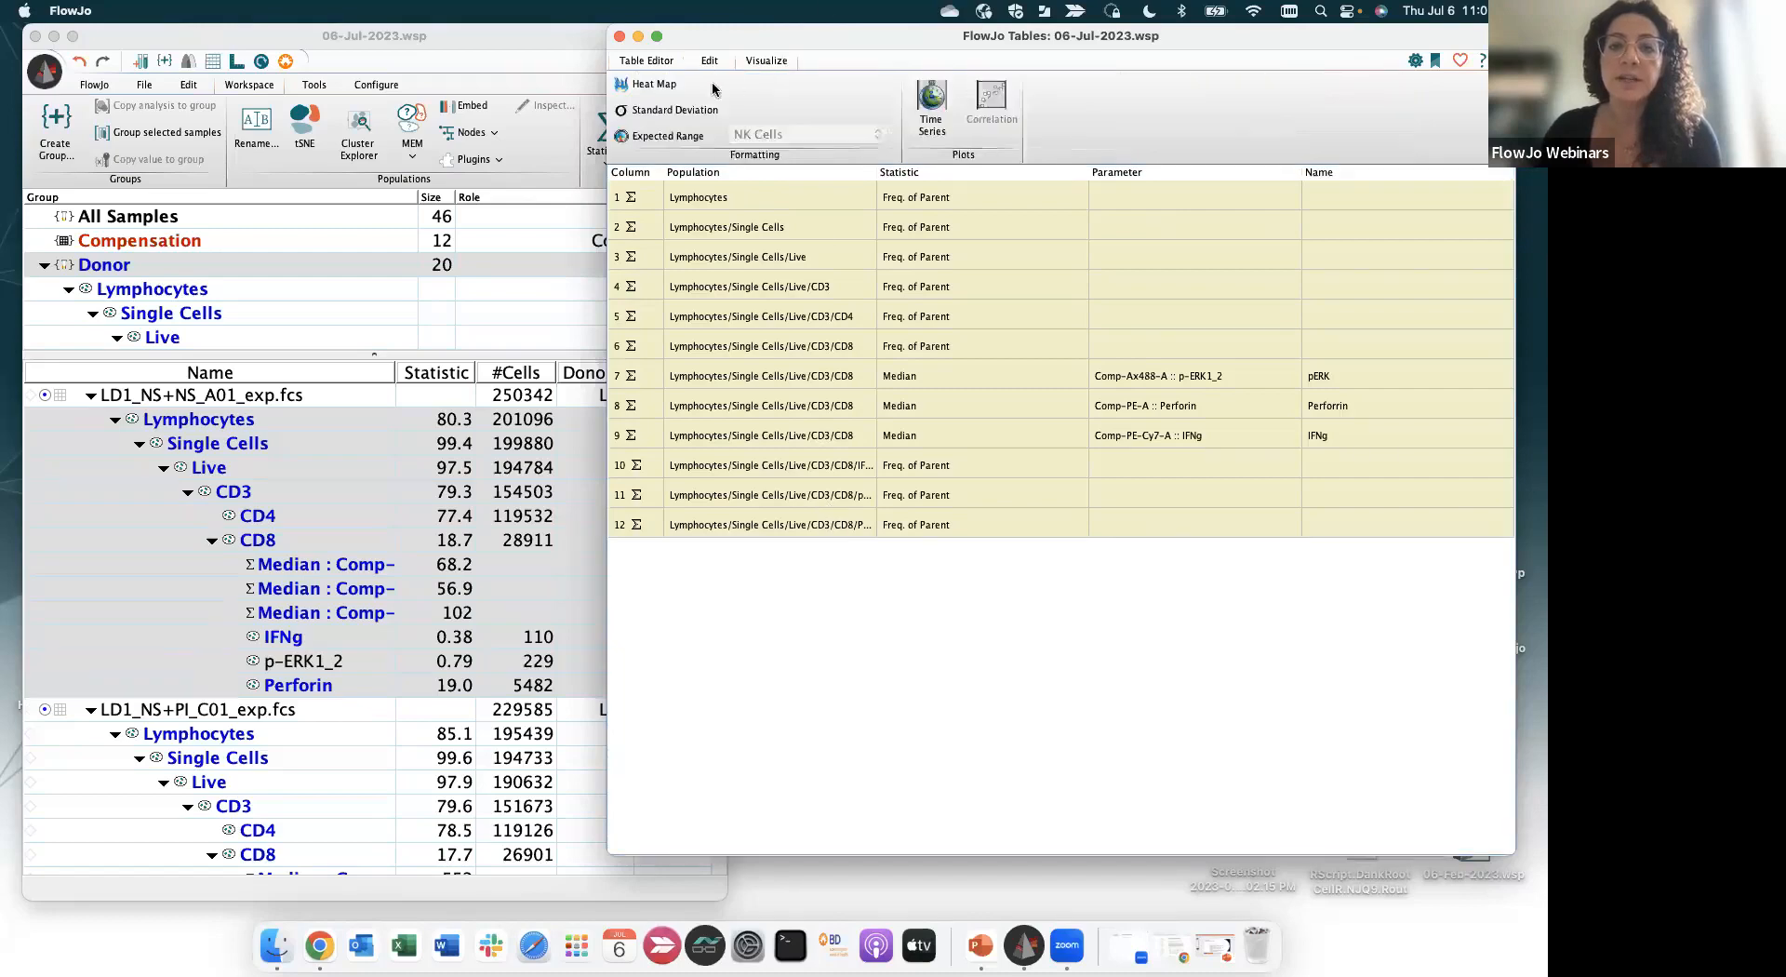
{"action": "left_click", "coordinate": [656, 85]}
{"action": "left_click", "coordinate": [767, 59]}
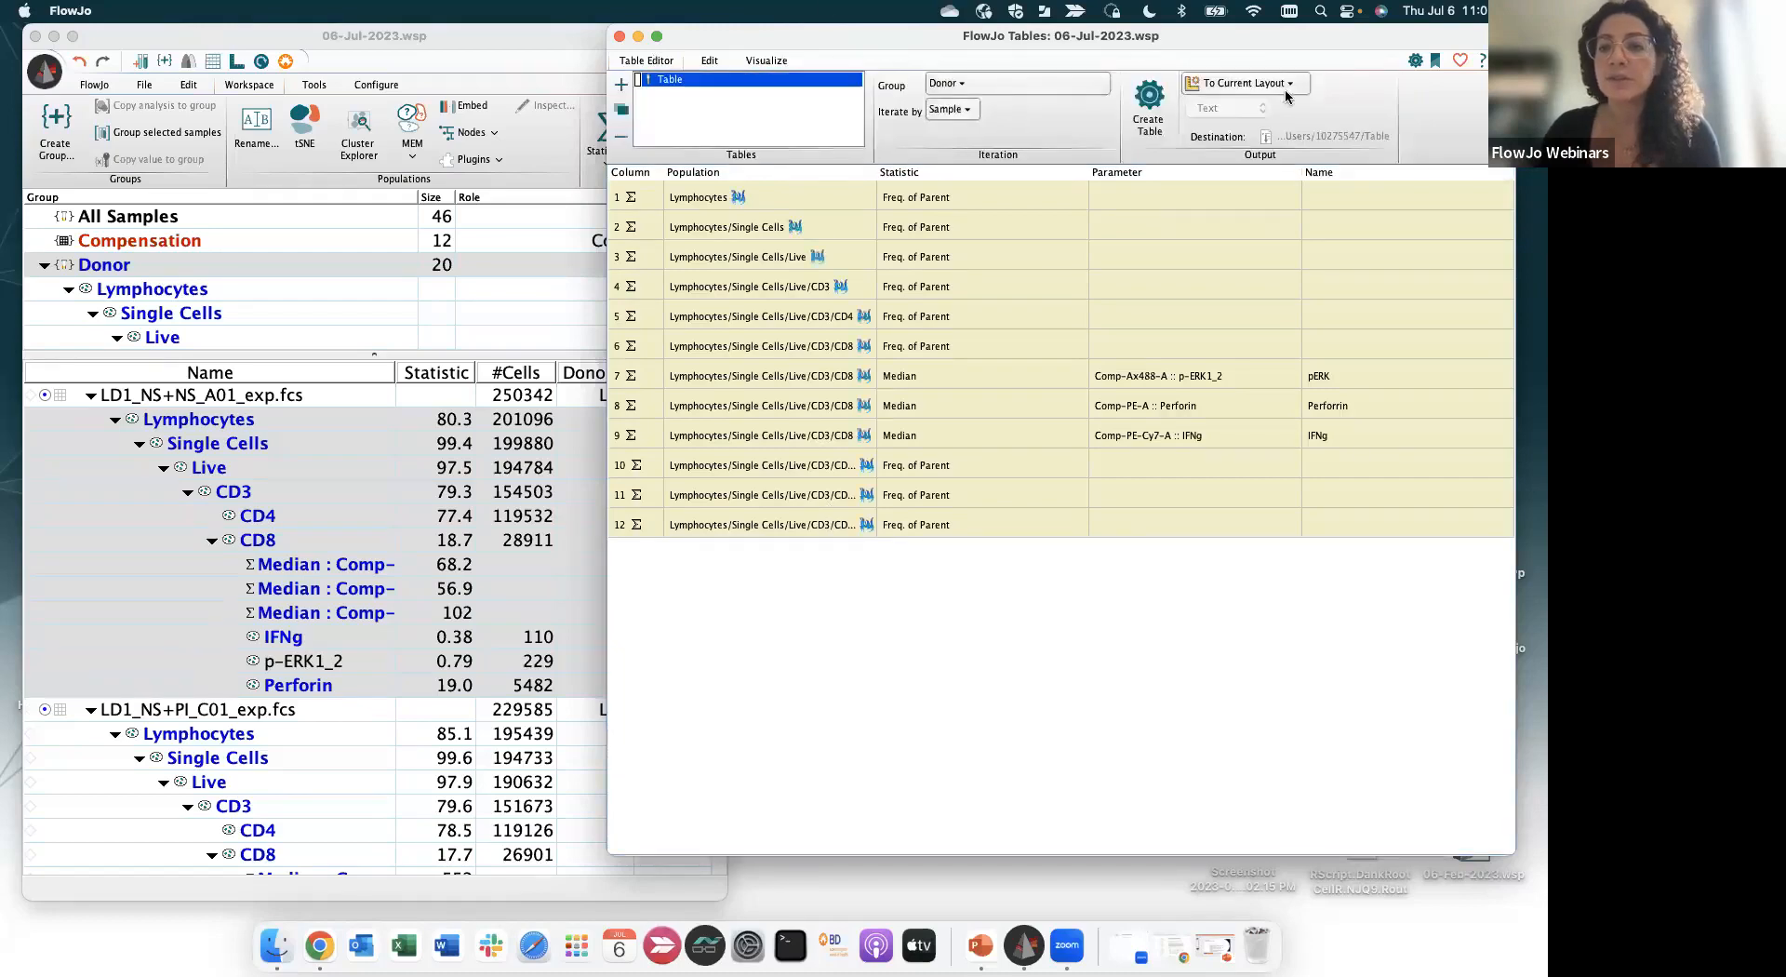
Create the heat-mapped table in the current layout and inspect it below the existing plots
{"action": "left_click", "coordinate": [1158, 103]}
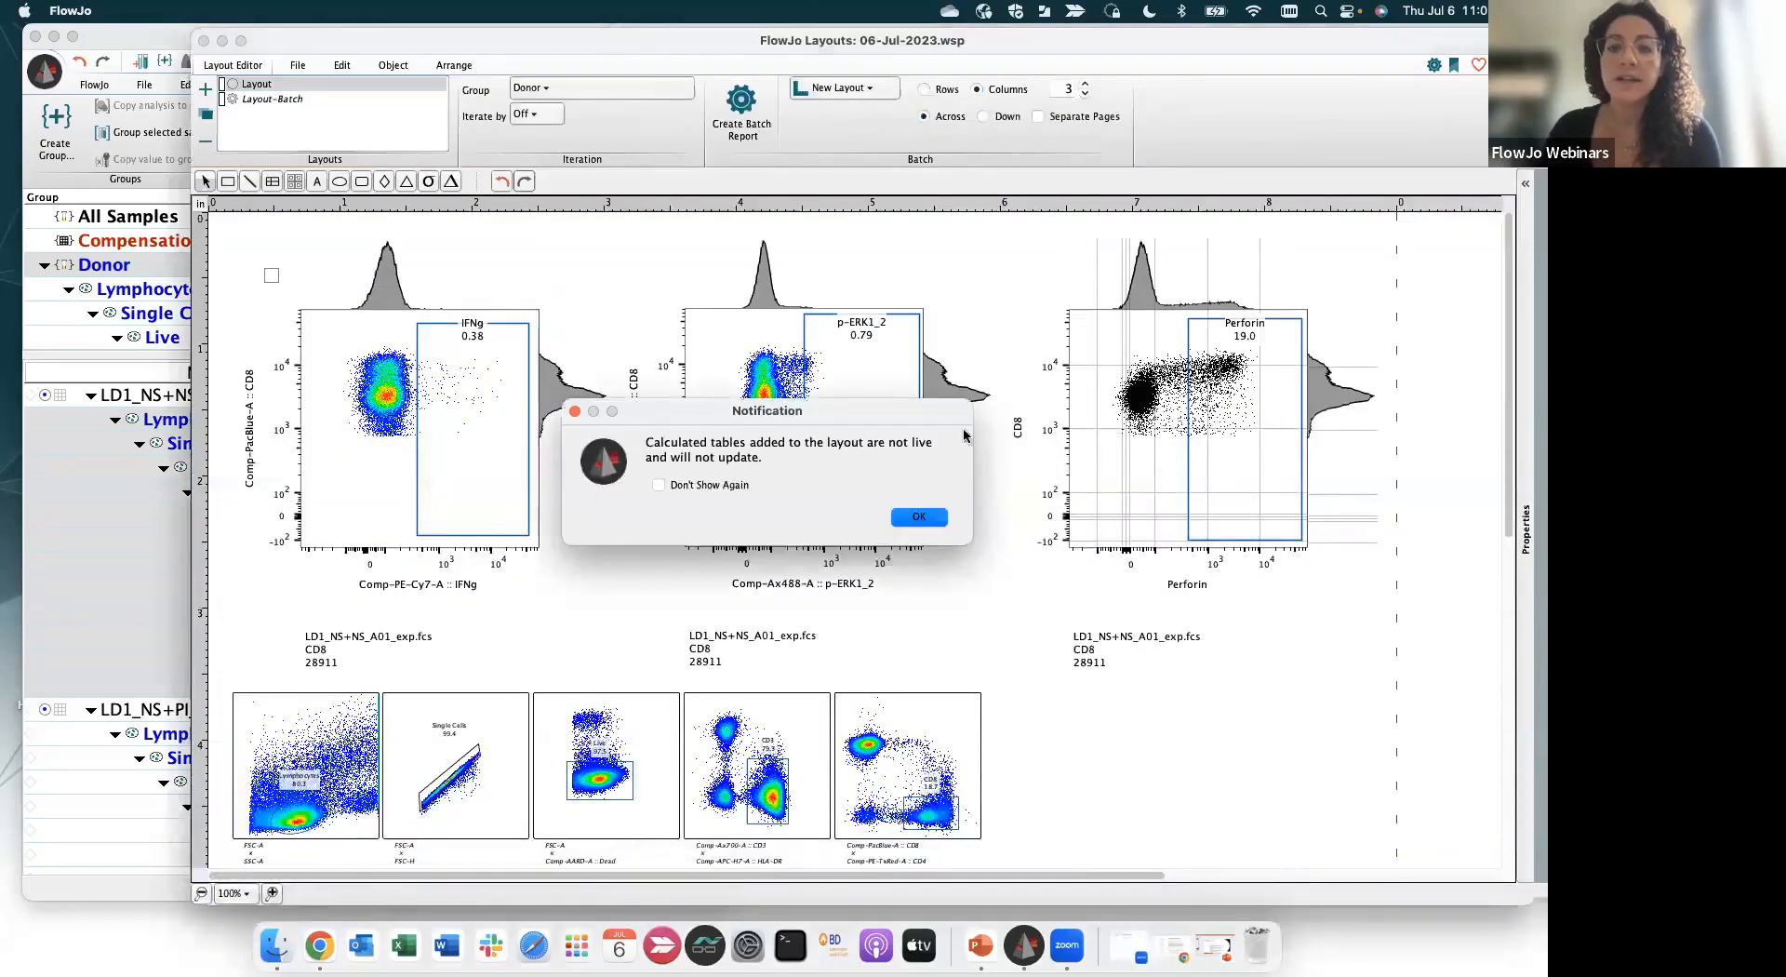
{"action": "left_click", "coordinate": [916, 517]}
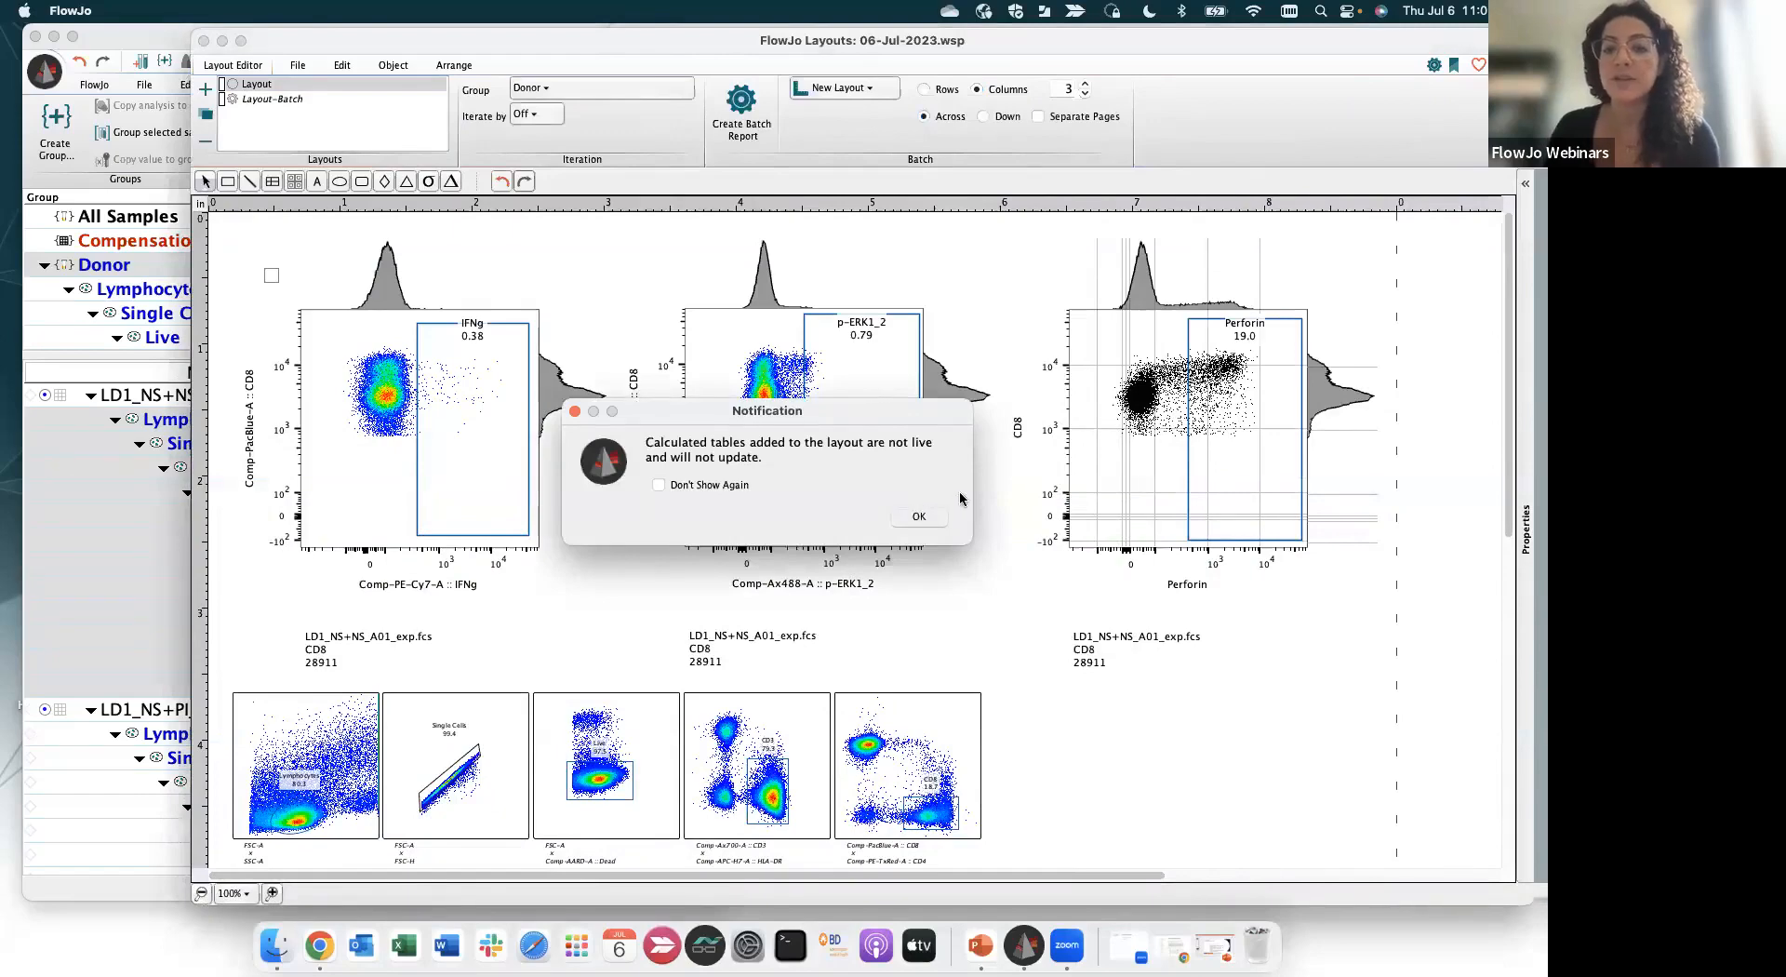
{"action": "scroll", "coordinate": [961, 484], "scroll_direction": "down", "scroll_amount": 3}
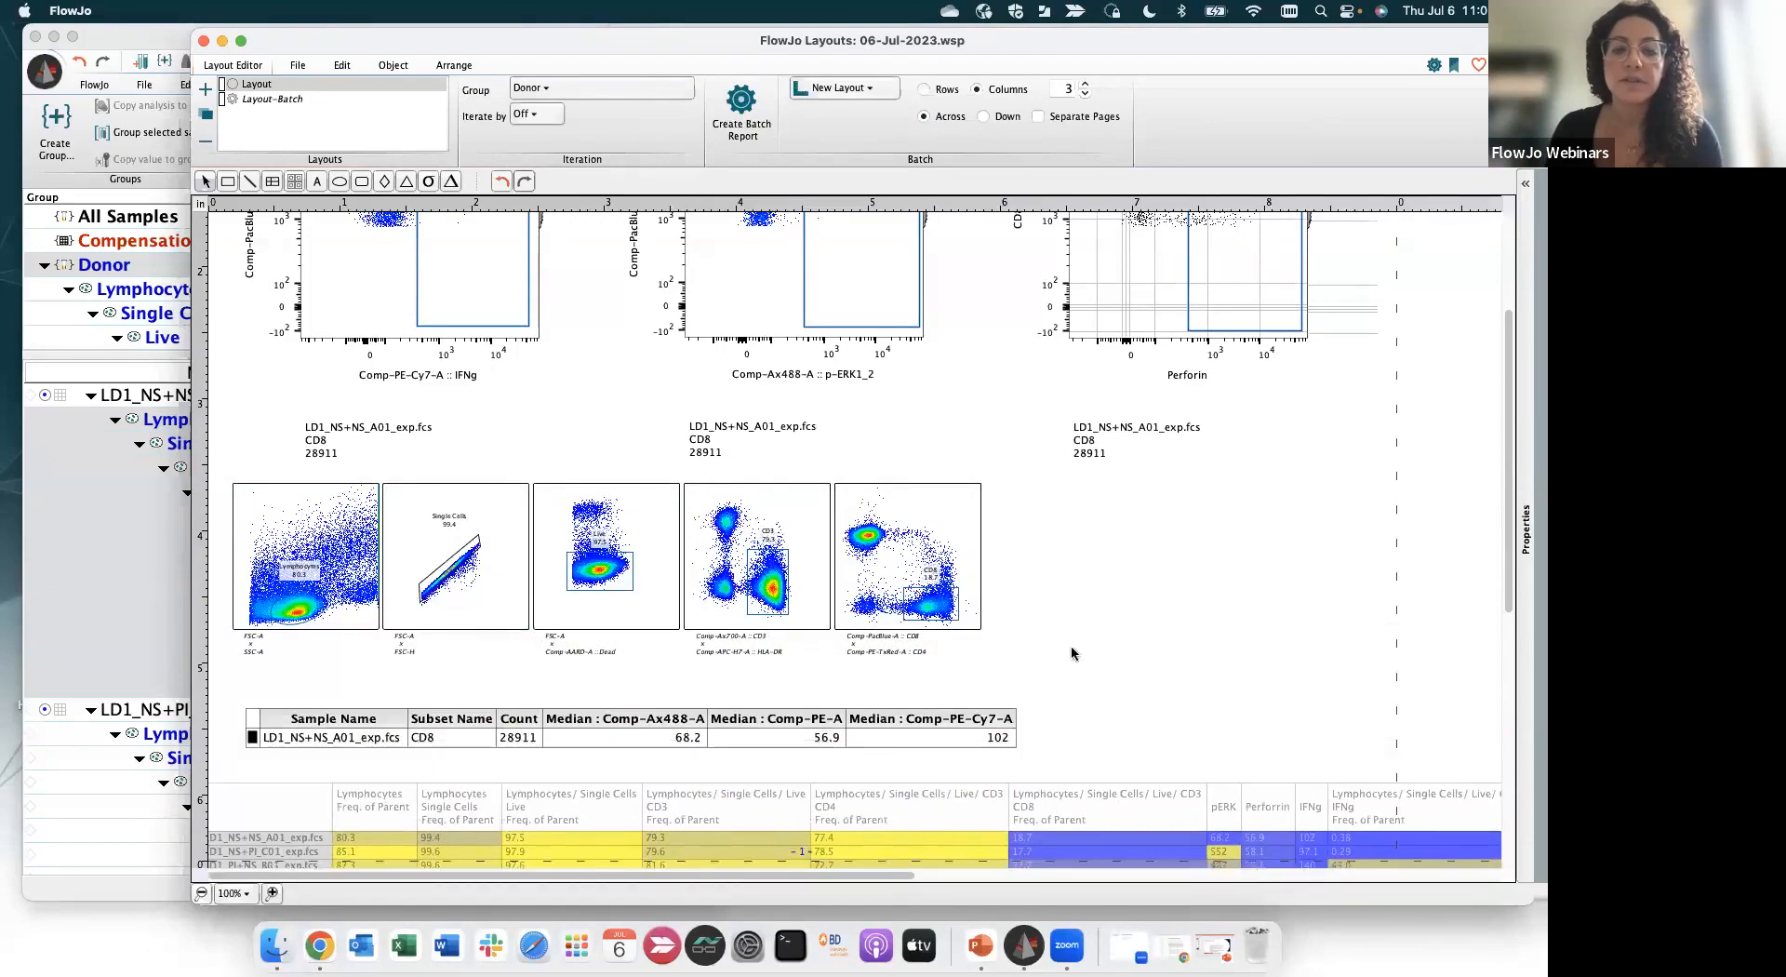
{"action": "scroll", "coordinate": [1097, 592], "scroll_direction": "down", "scroll_amount": 6}
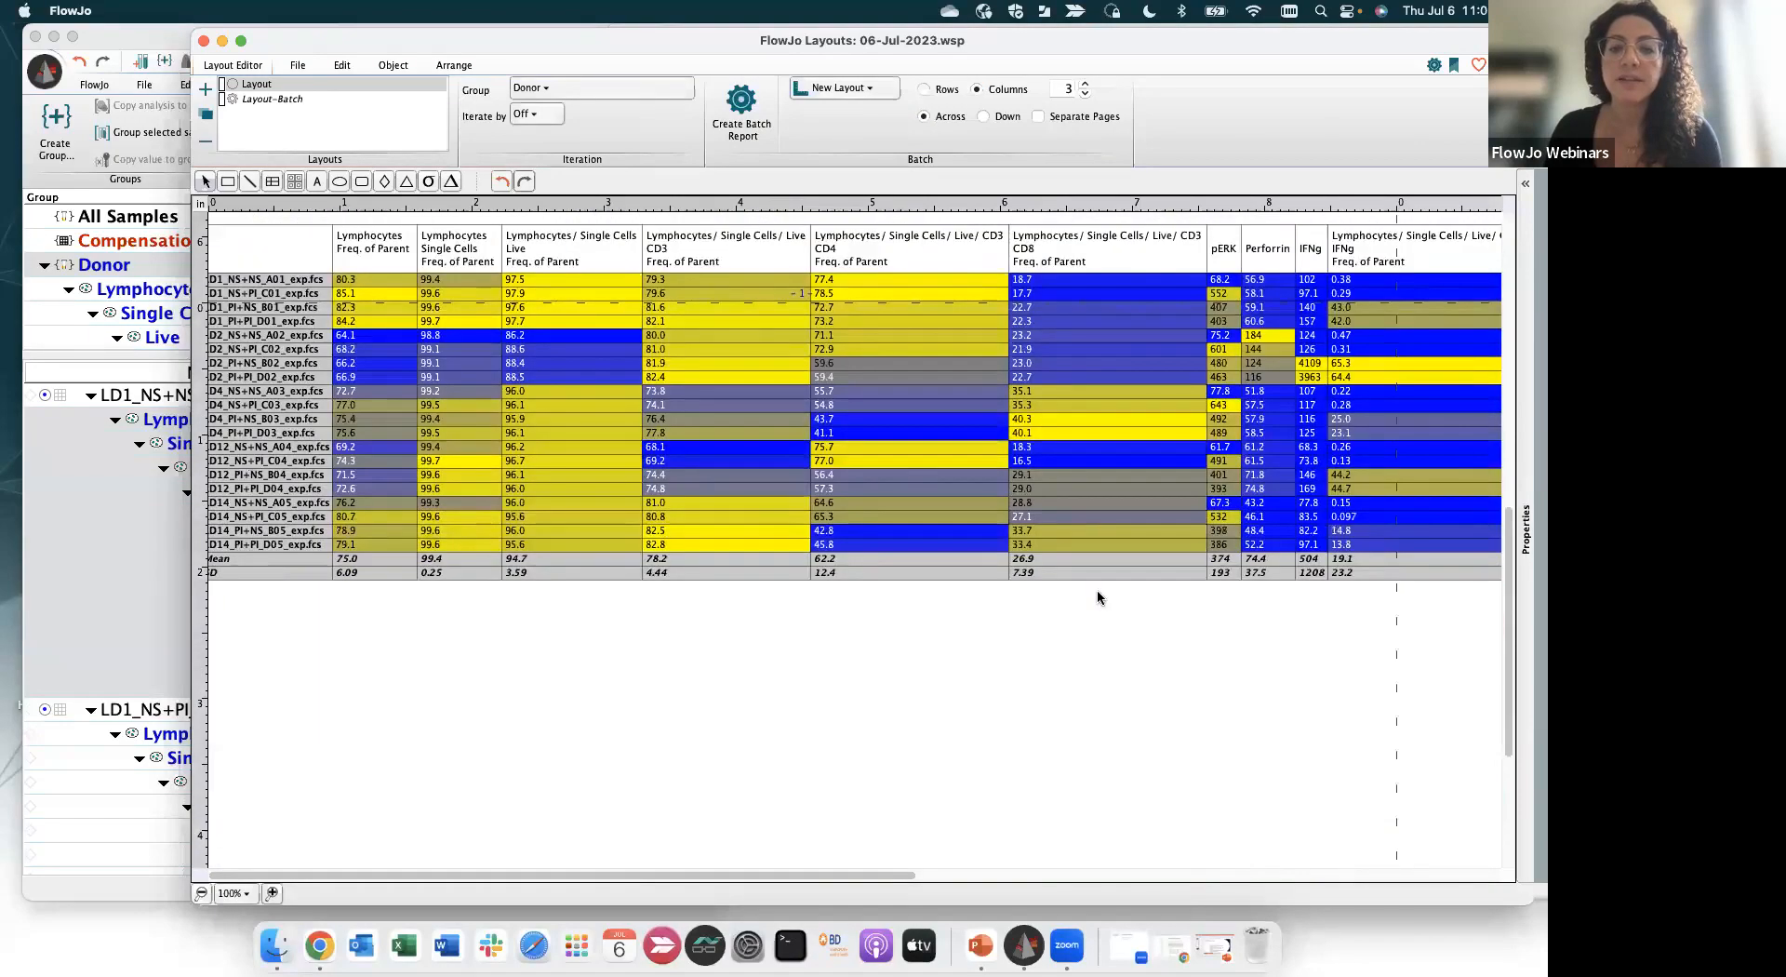
{"action": "scroll", "coordinate": [1098, 591], "scroll_direction": "up", "scroll_amount": 6}
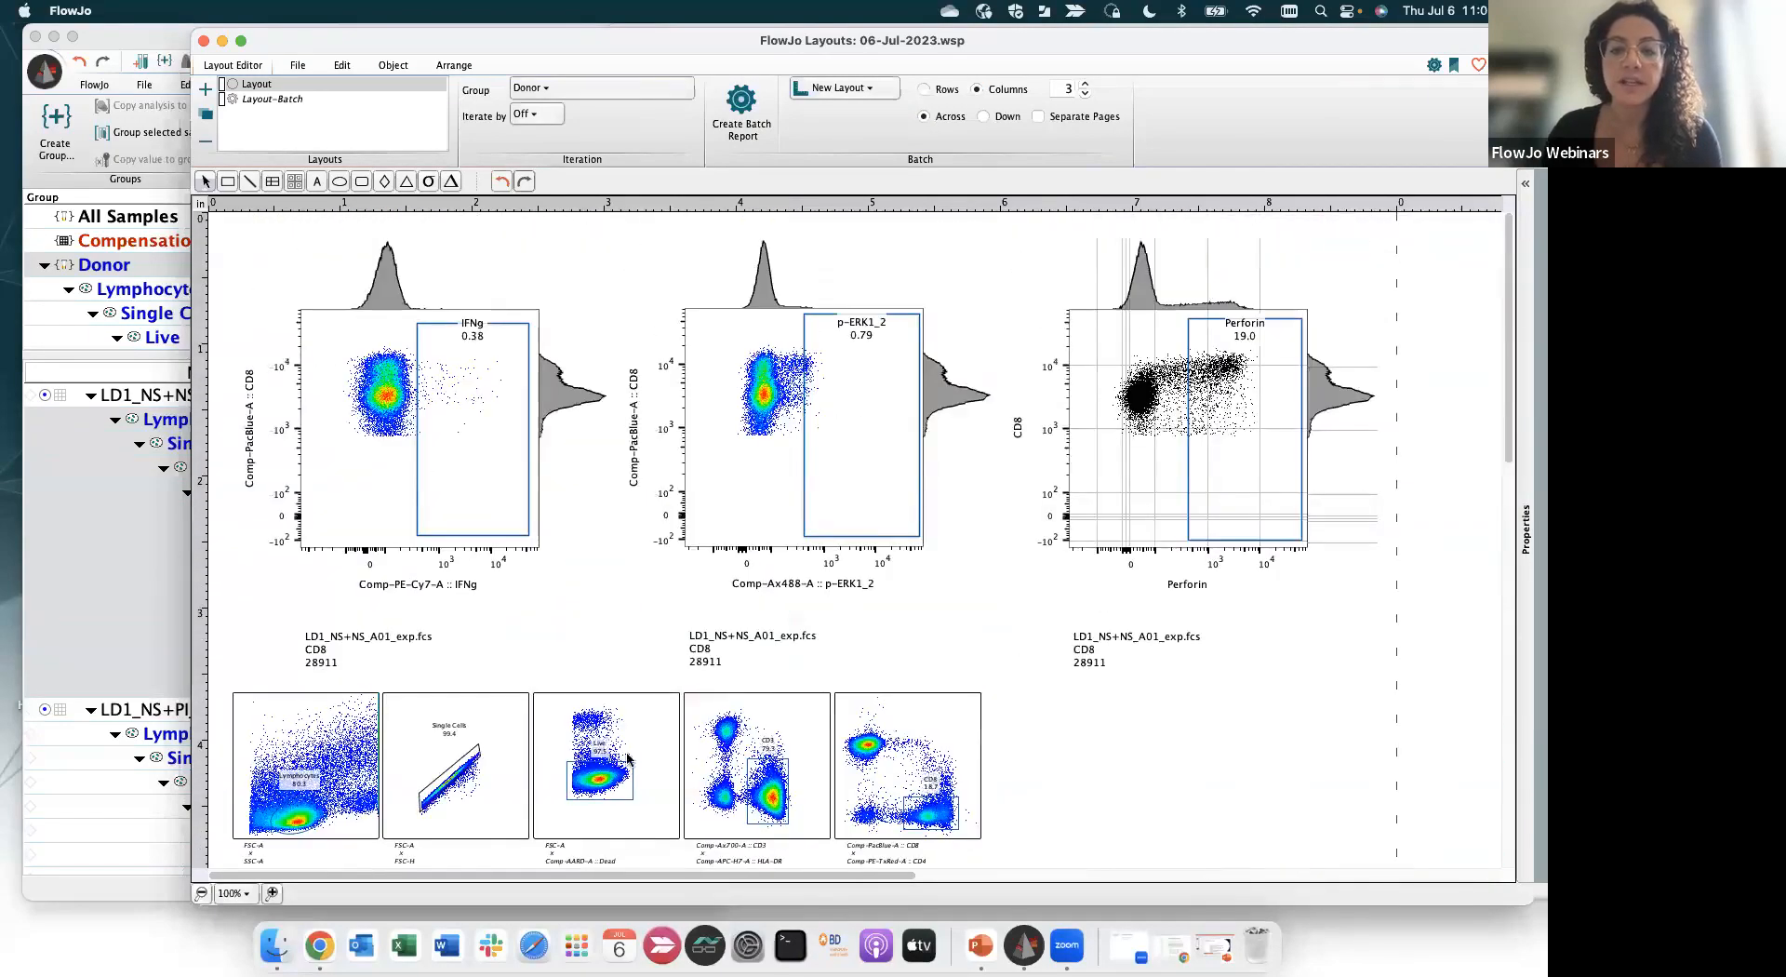
{"action": "left_click", "coordinate": [644, 879]}
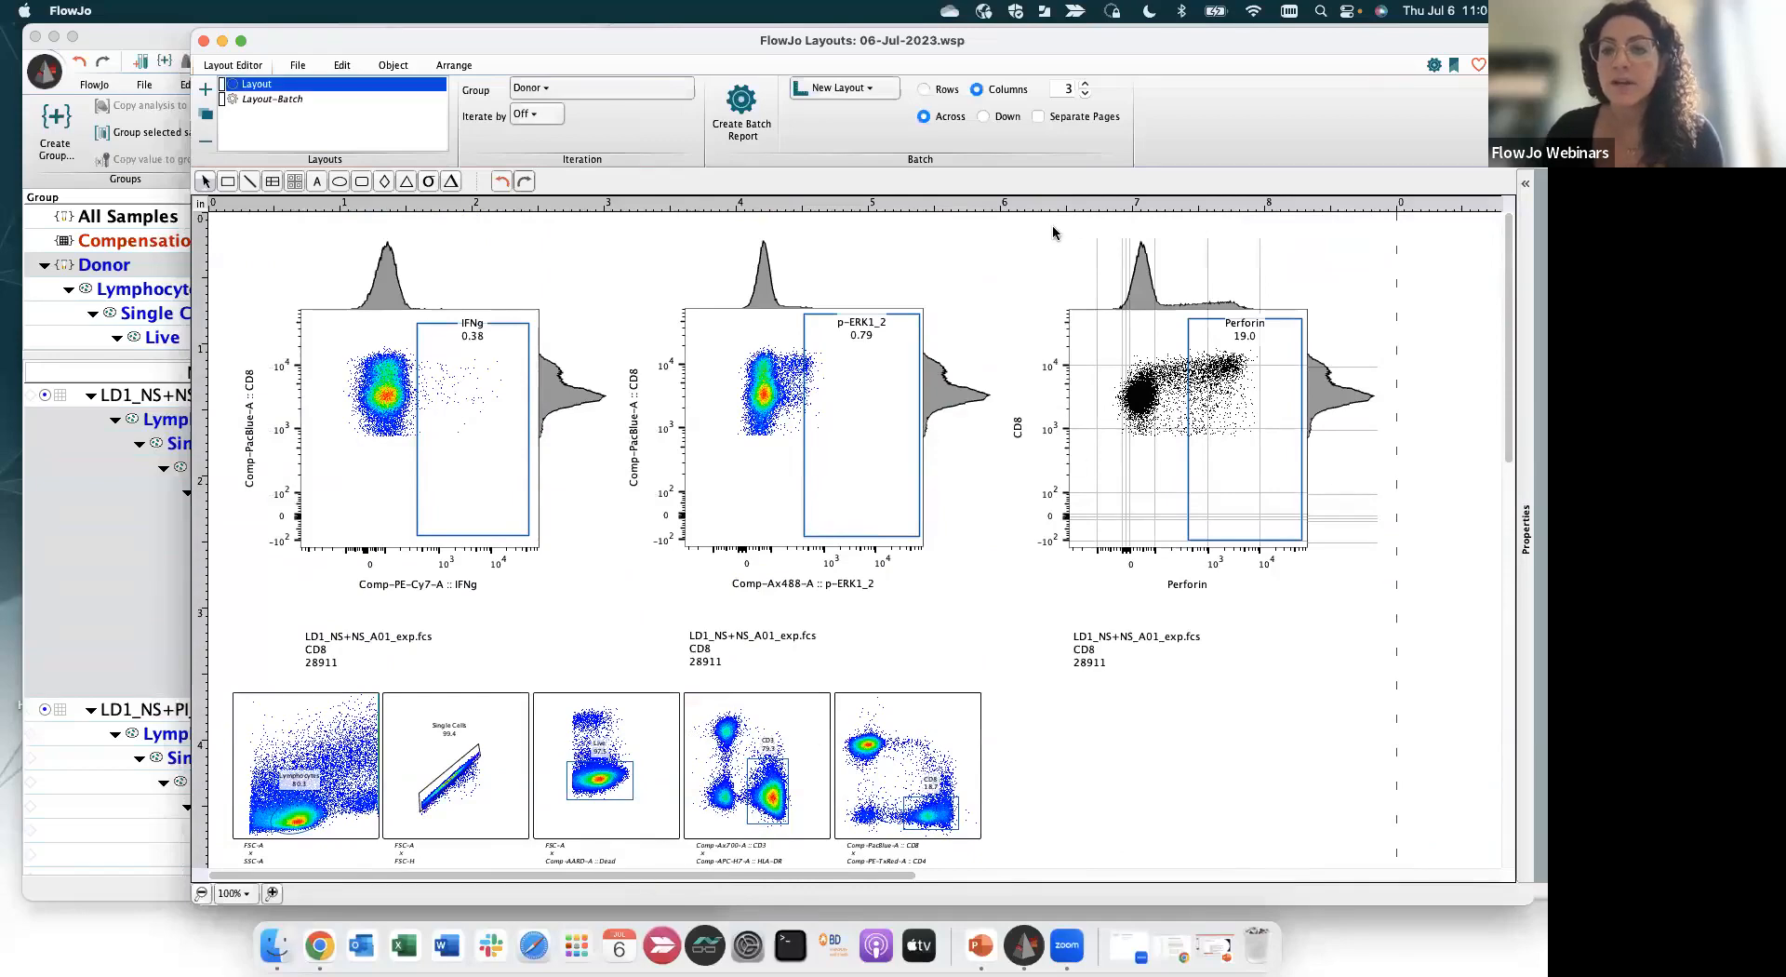
Close the Layout Editor and the Table Editor and widen the workspace window to show every column
{"action": "left_click", "coordinate": [207, 42]}
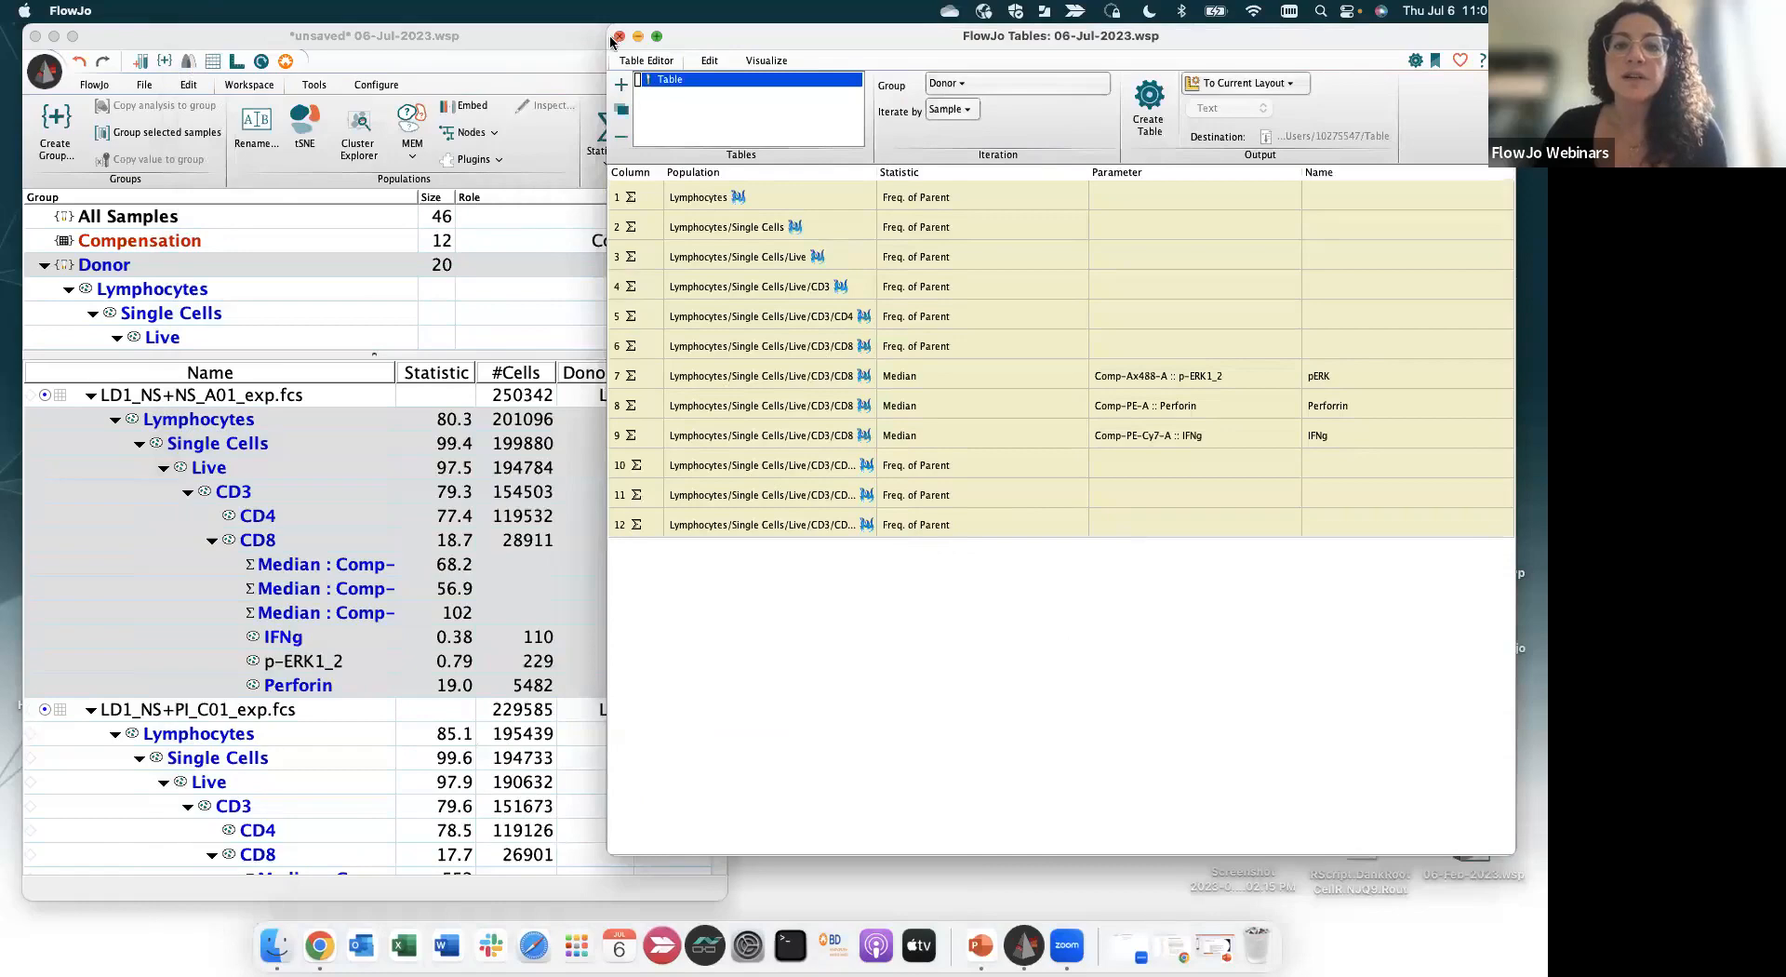
{"action": "left_click", "coordinate": [617, 38]}
{"action": "left_click_drag", "start_coordinate": [725, 121], "coordinate": [1436, 126]}
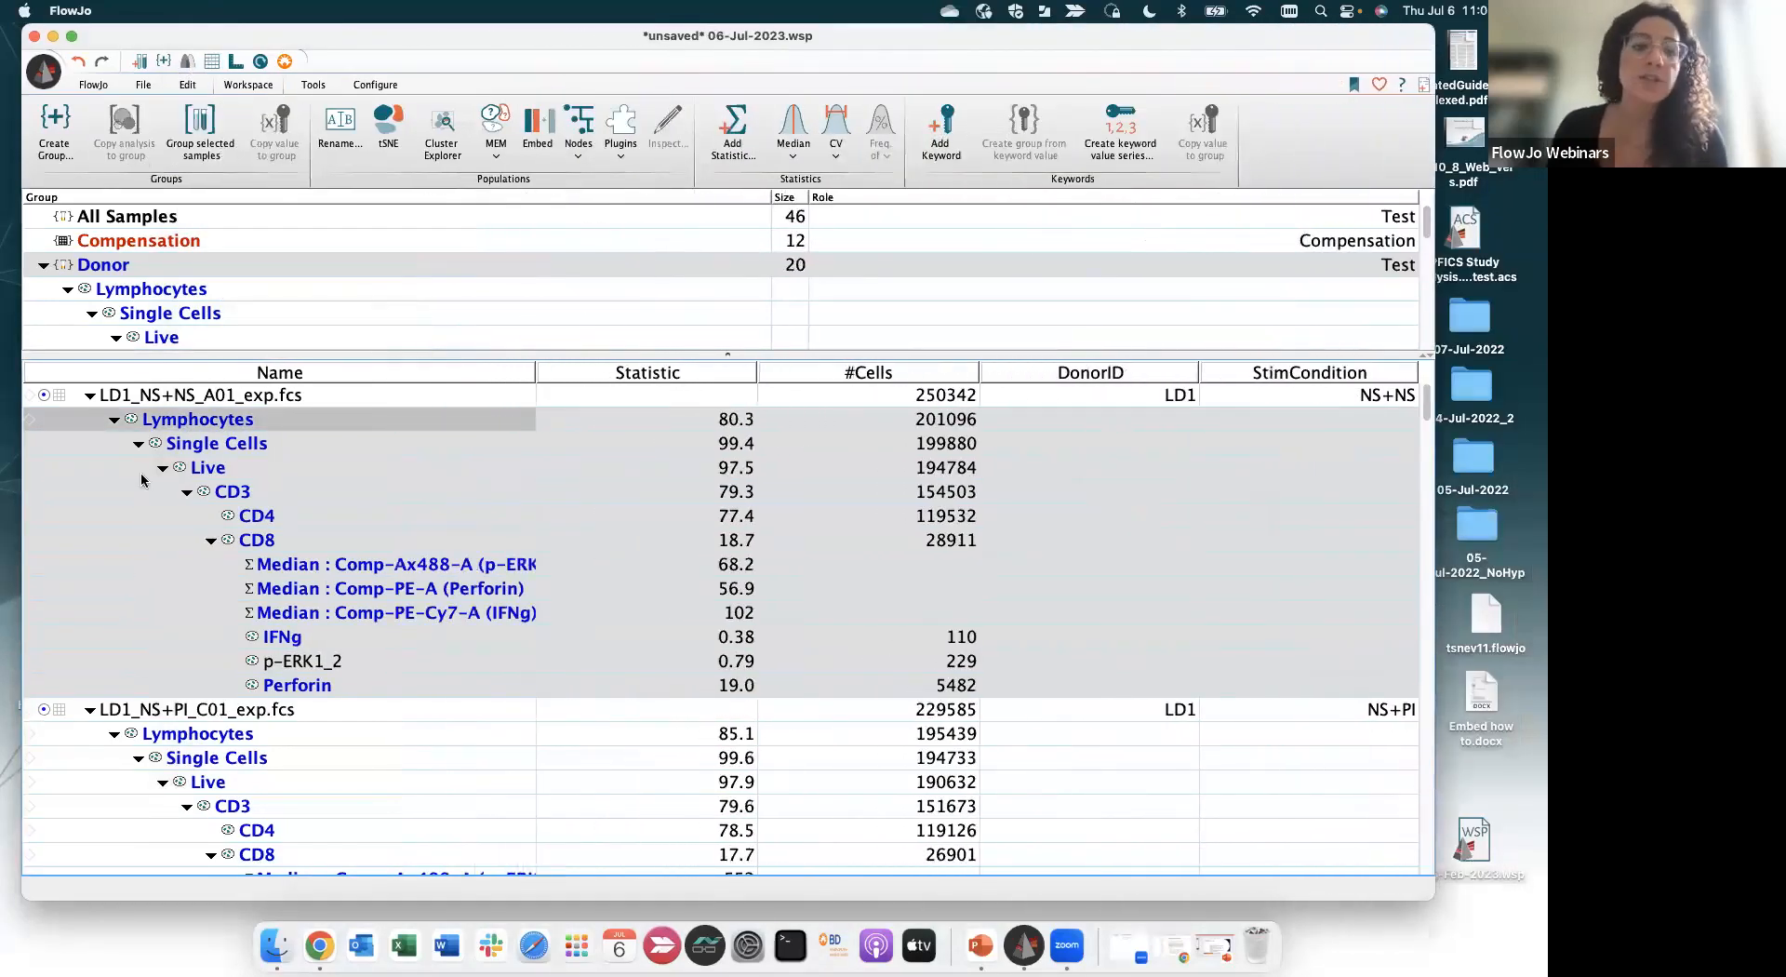
Review the formats offered for saving or exporting the workspace, including WSP, ACS archive, WSPT template and Excel
{"action": "left_click", "coordinate": [198, 398]}
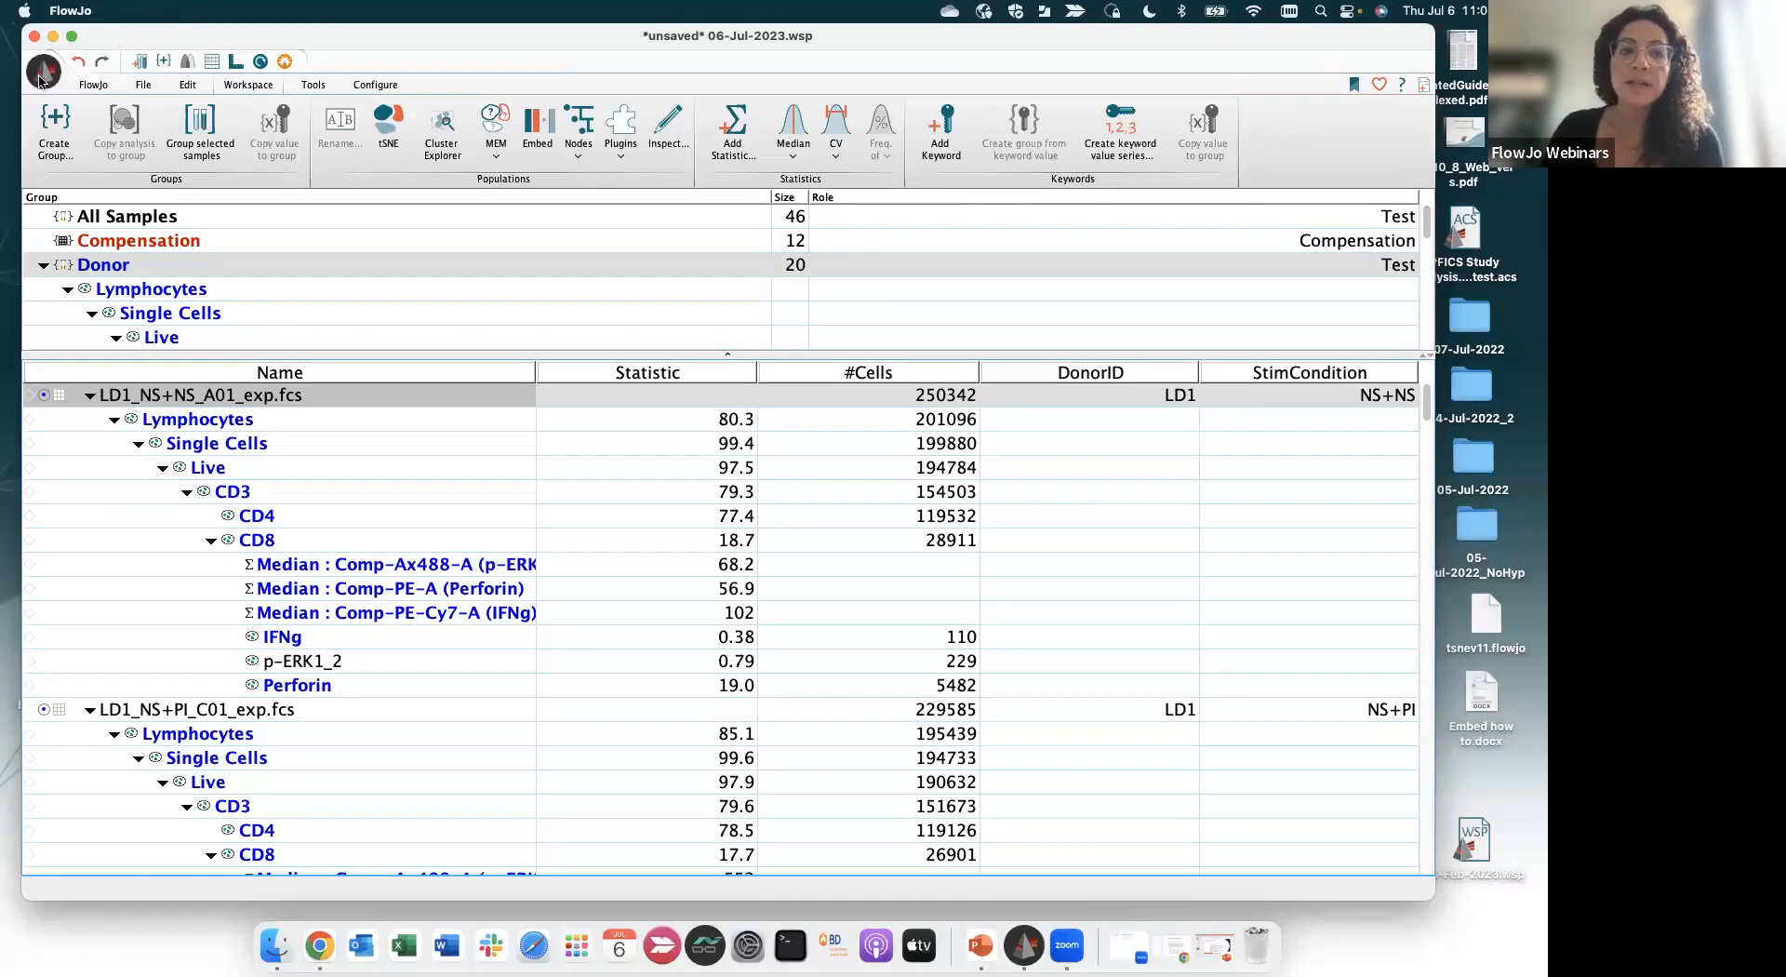
{"action": "left_click", "coordinate": [43, 72]}
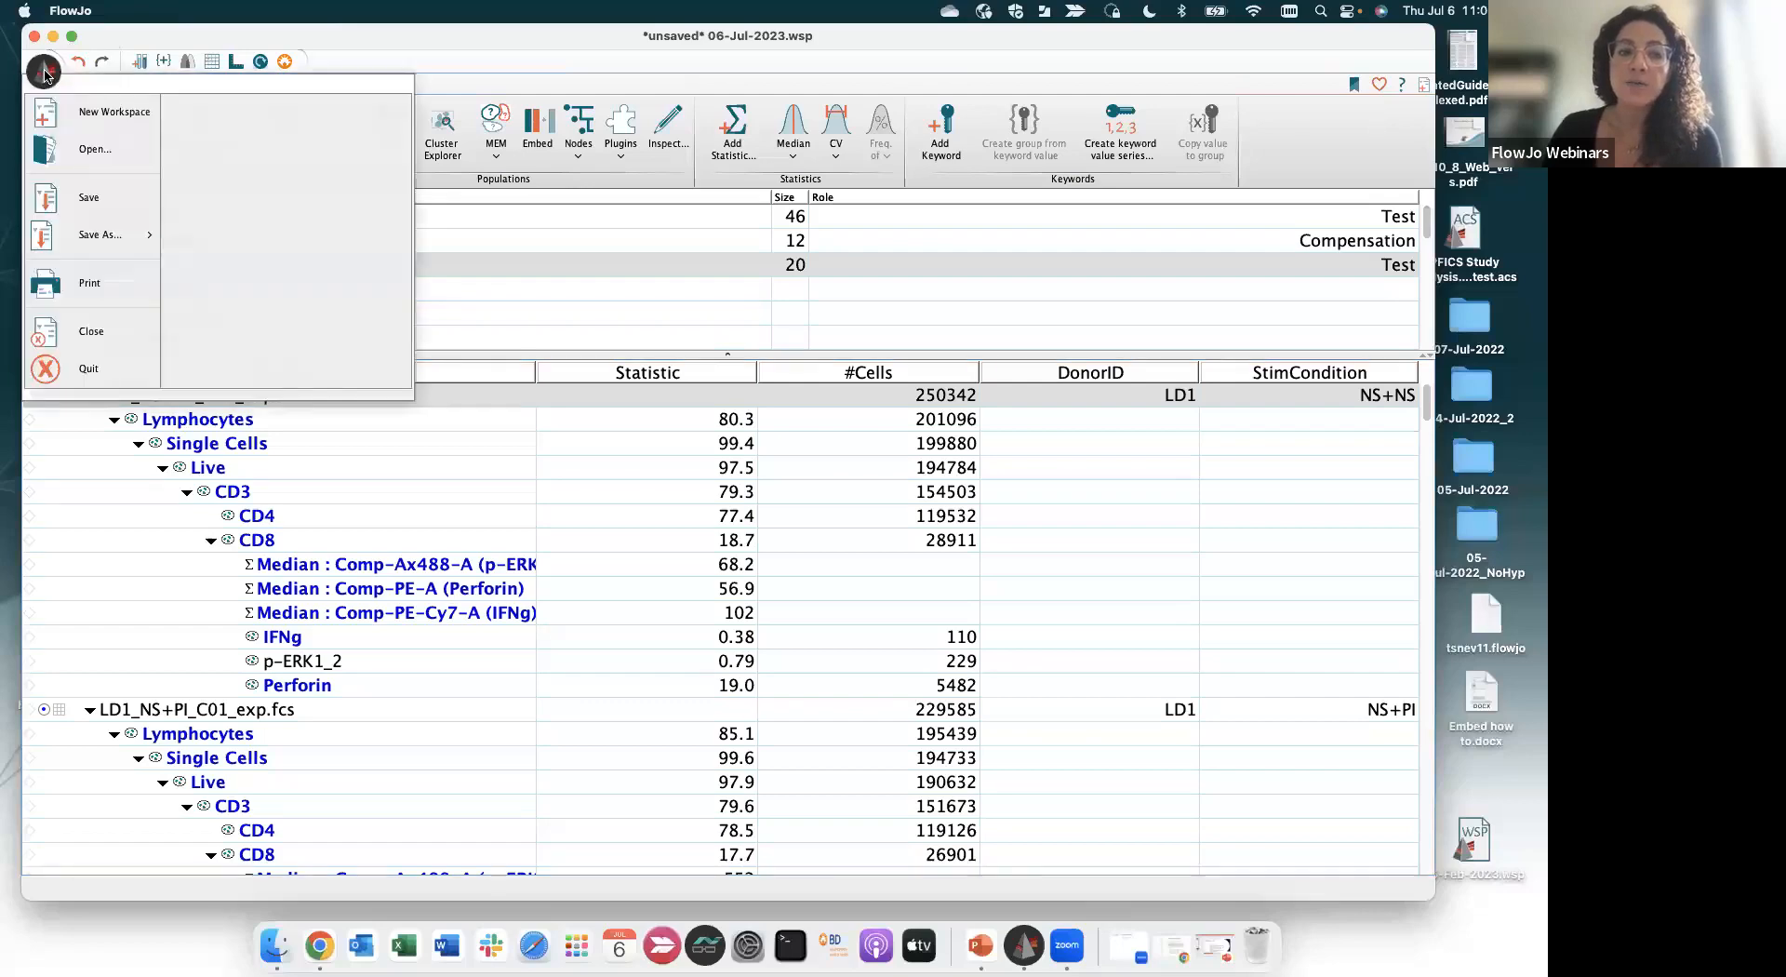
{"action": "mouse_move", "coordinate": [89, 239]}
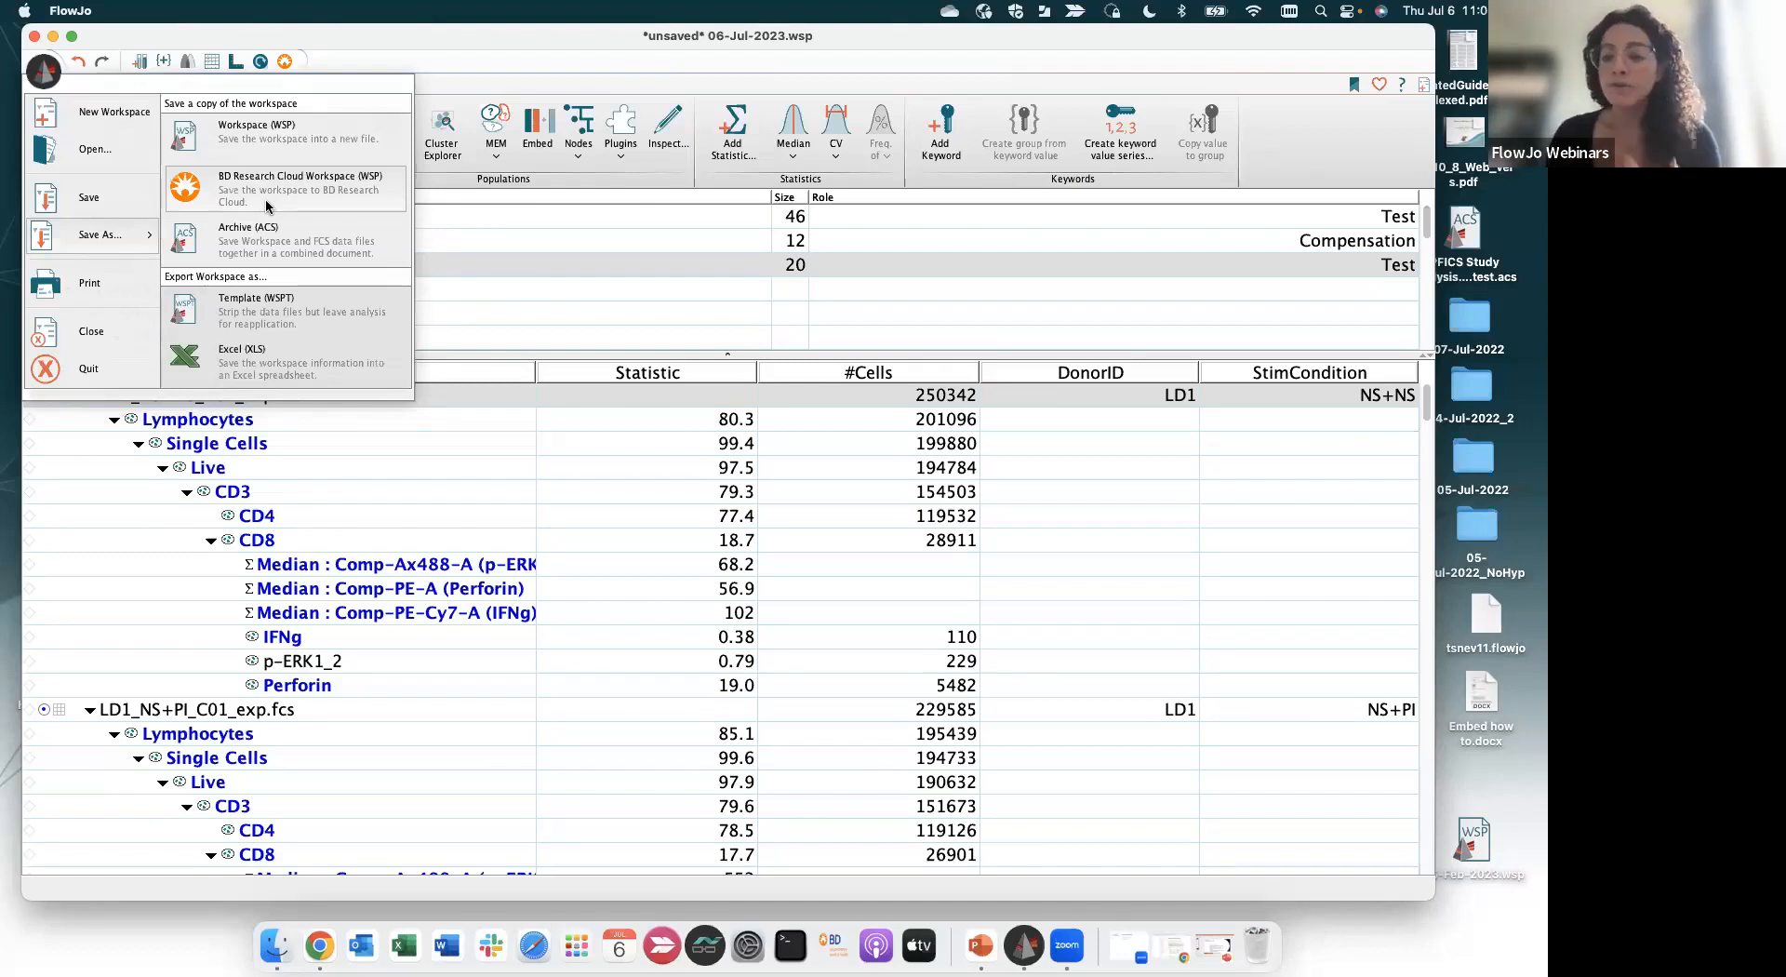
{"action": "key", "text": "Escape"}
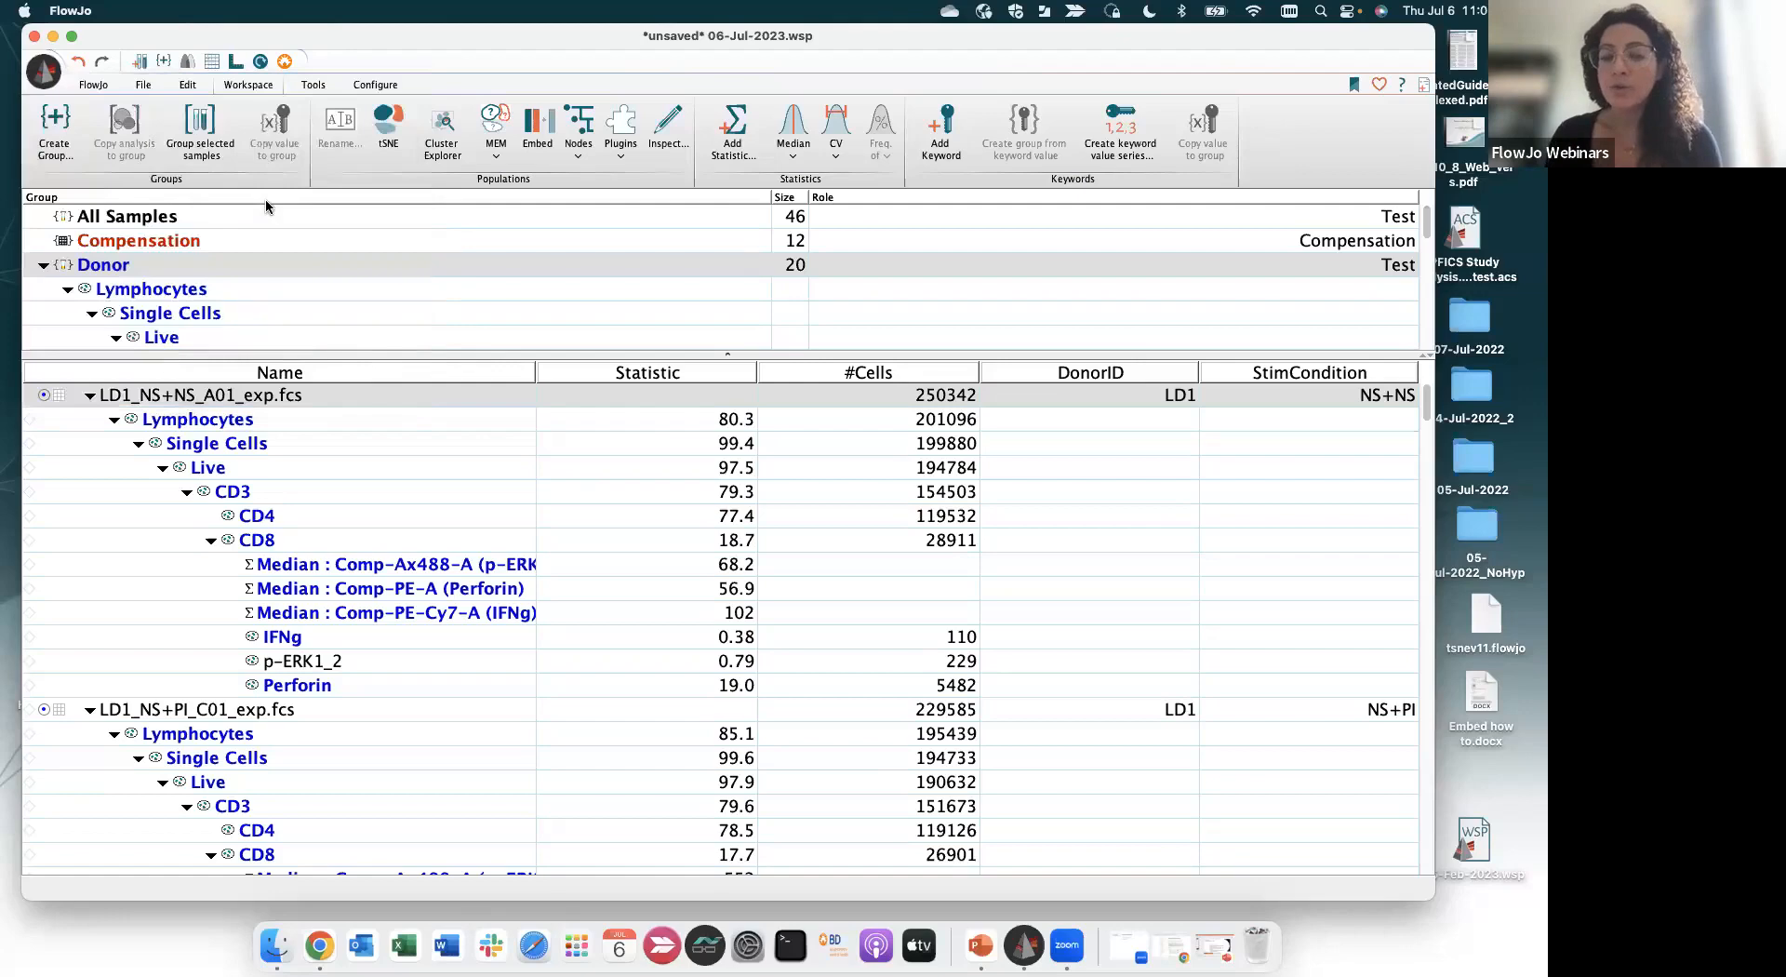
{"action": "left_click", "coordinate": [46, 72]}
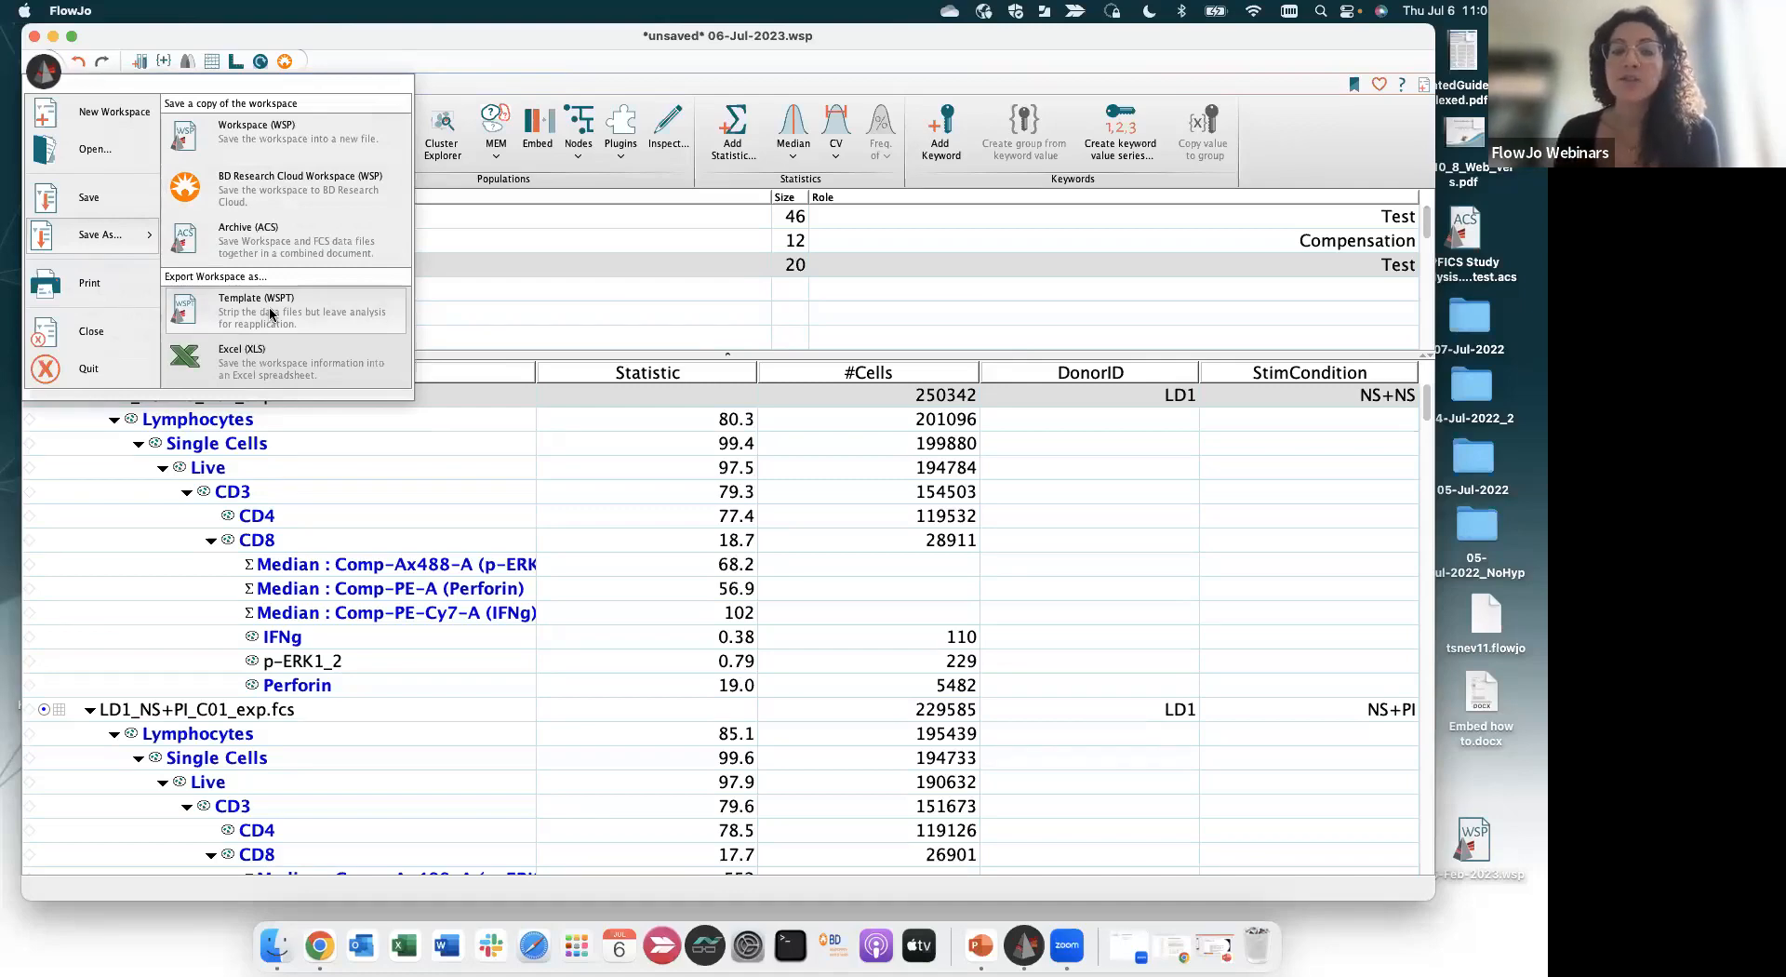
{"action": "key", "text": "Escape"}
Enlarge the group area to show the full Donor gating hierarchy and bring up the workspace save formats again
{"action": "scroll", "coordinate": [189, 262], "scroll_direction": "down", "scroll_amount": 3}
{"action": "scroll", "coordinate": [189, 262], "scroll_direction": "up", "scroll_amount": 3}
{"action": "left_click_drag", "start_coordinate": [343, 354], "coordinate": [342, 588]}
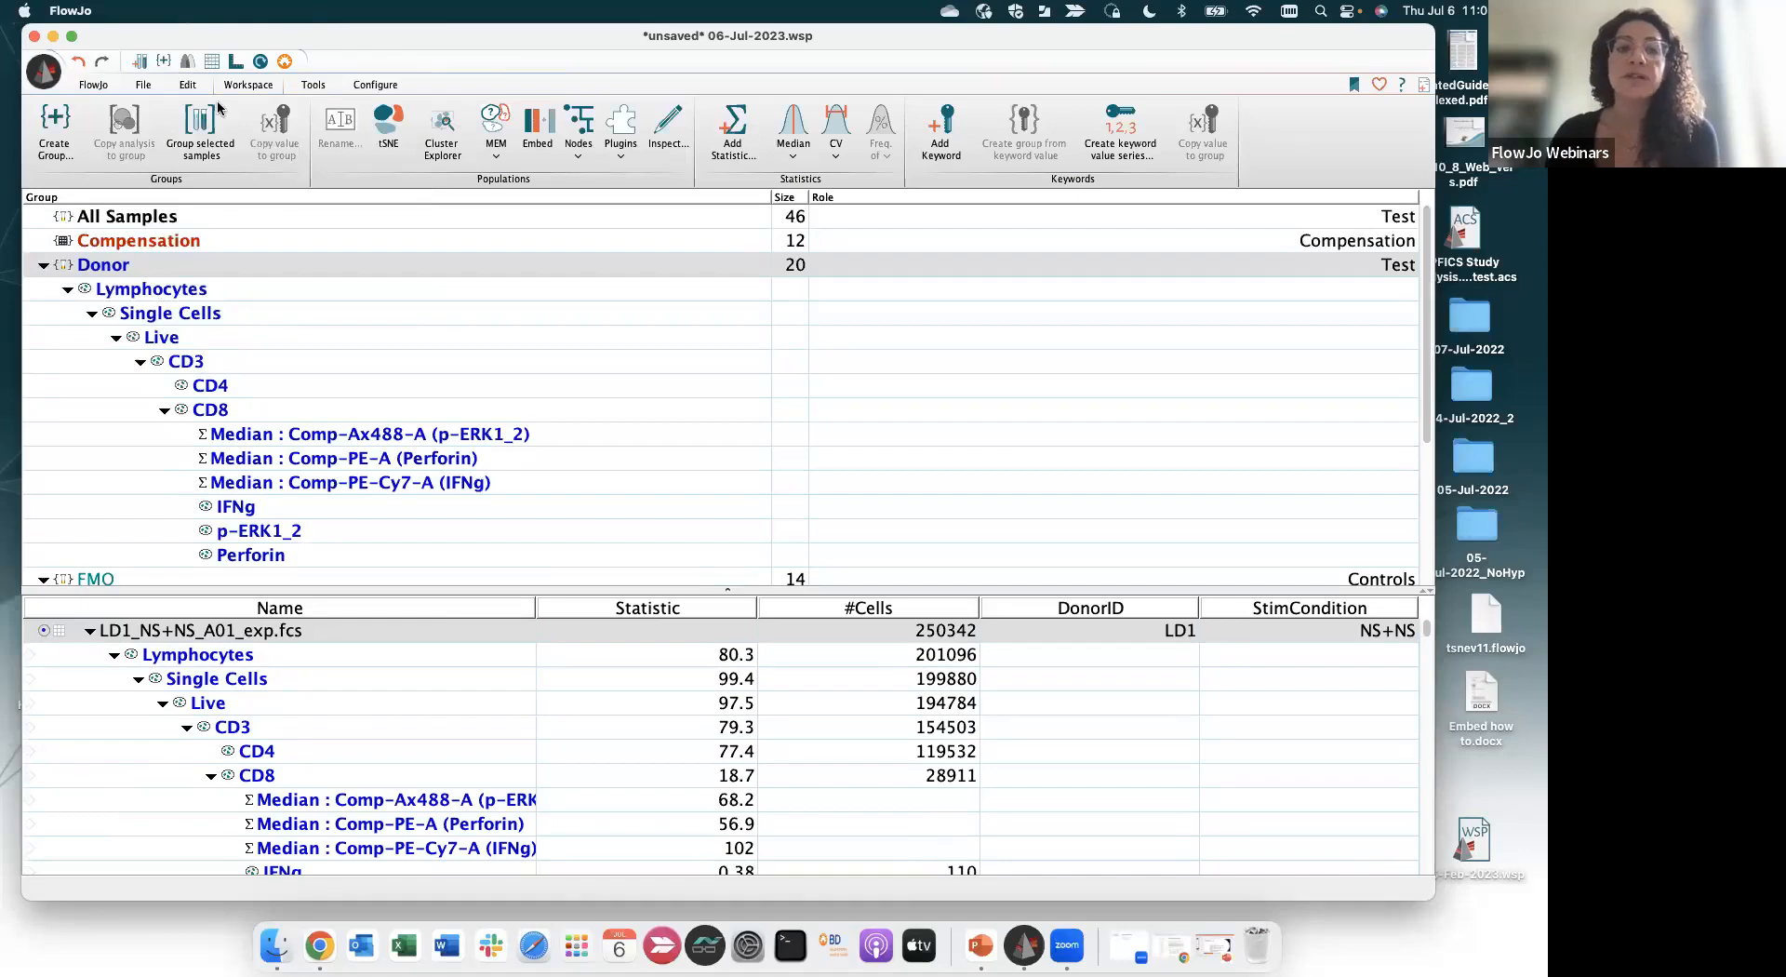
{"action": "left_click", "coordinate": [45, 73]}
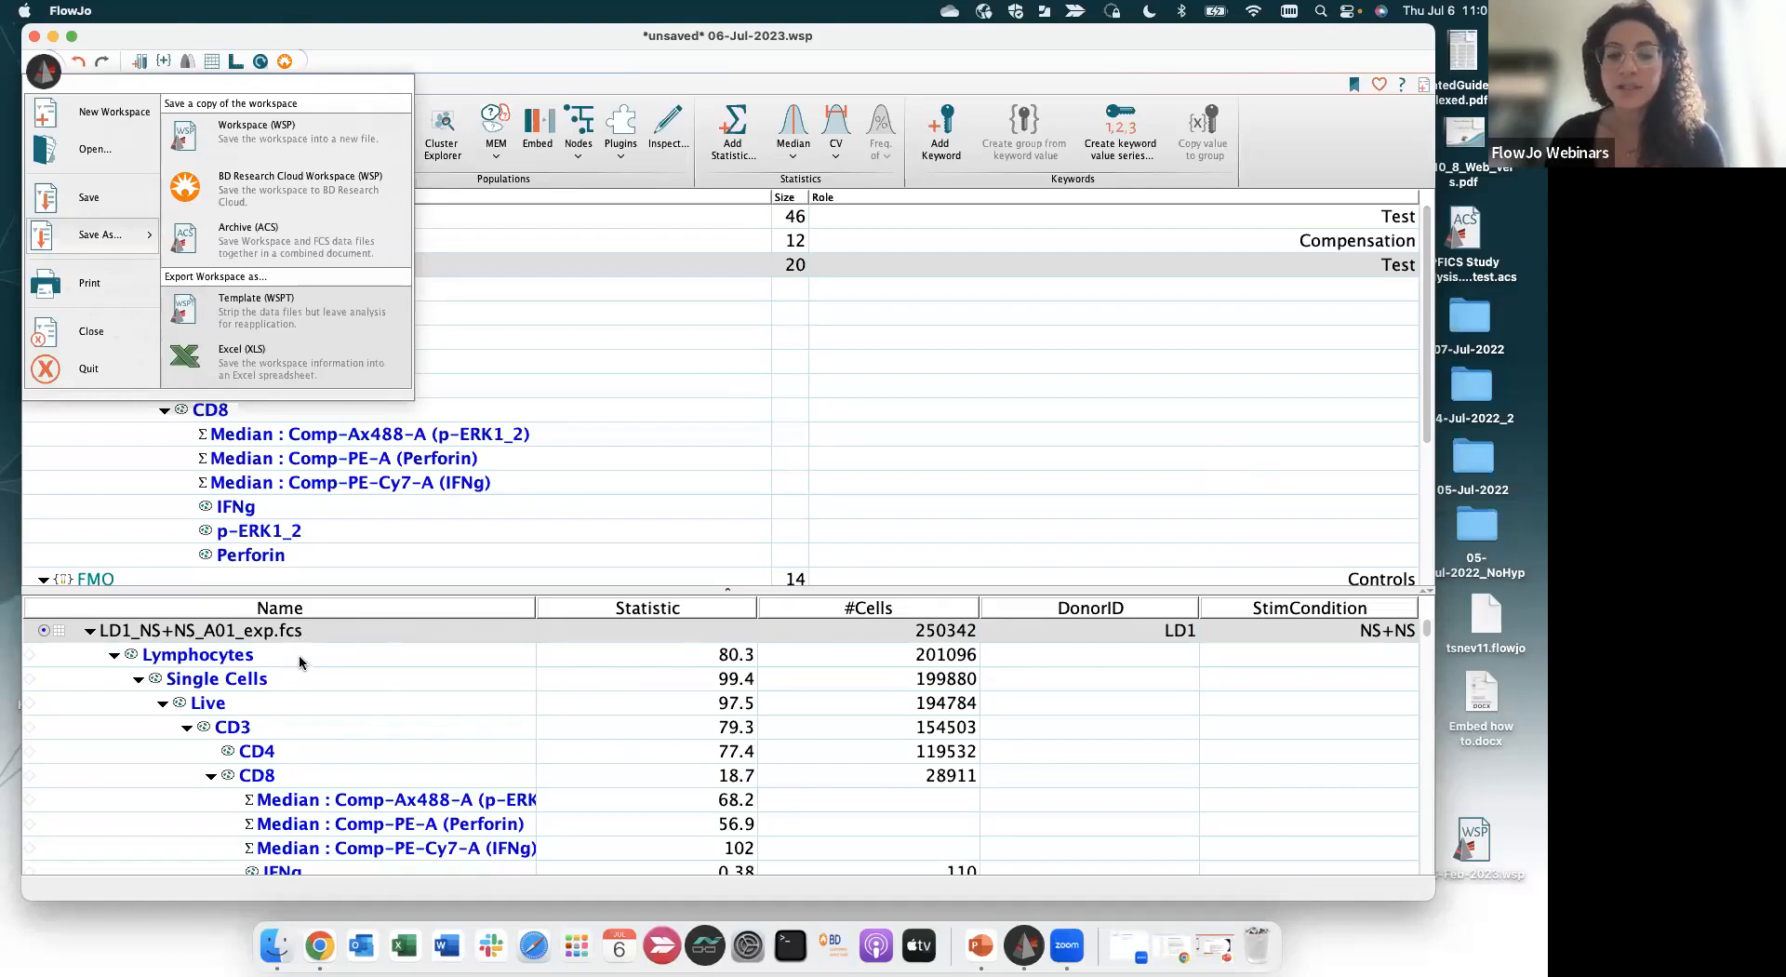
Open the CD8 plot of LD1_NS+NS_A01_exp.fcs and expand its Options, Active Gate and Statistics sections
{"action": "left_click", "coordinate": [322, 774]}
{"action": "double_click", "coordinate": [322, 774]}
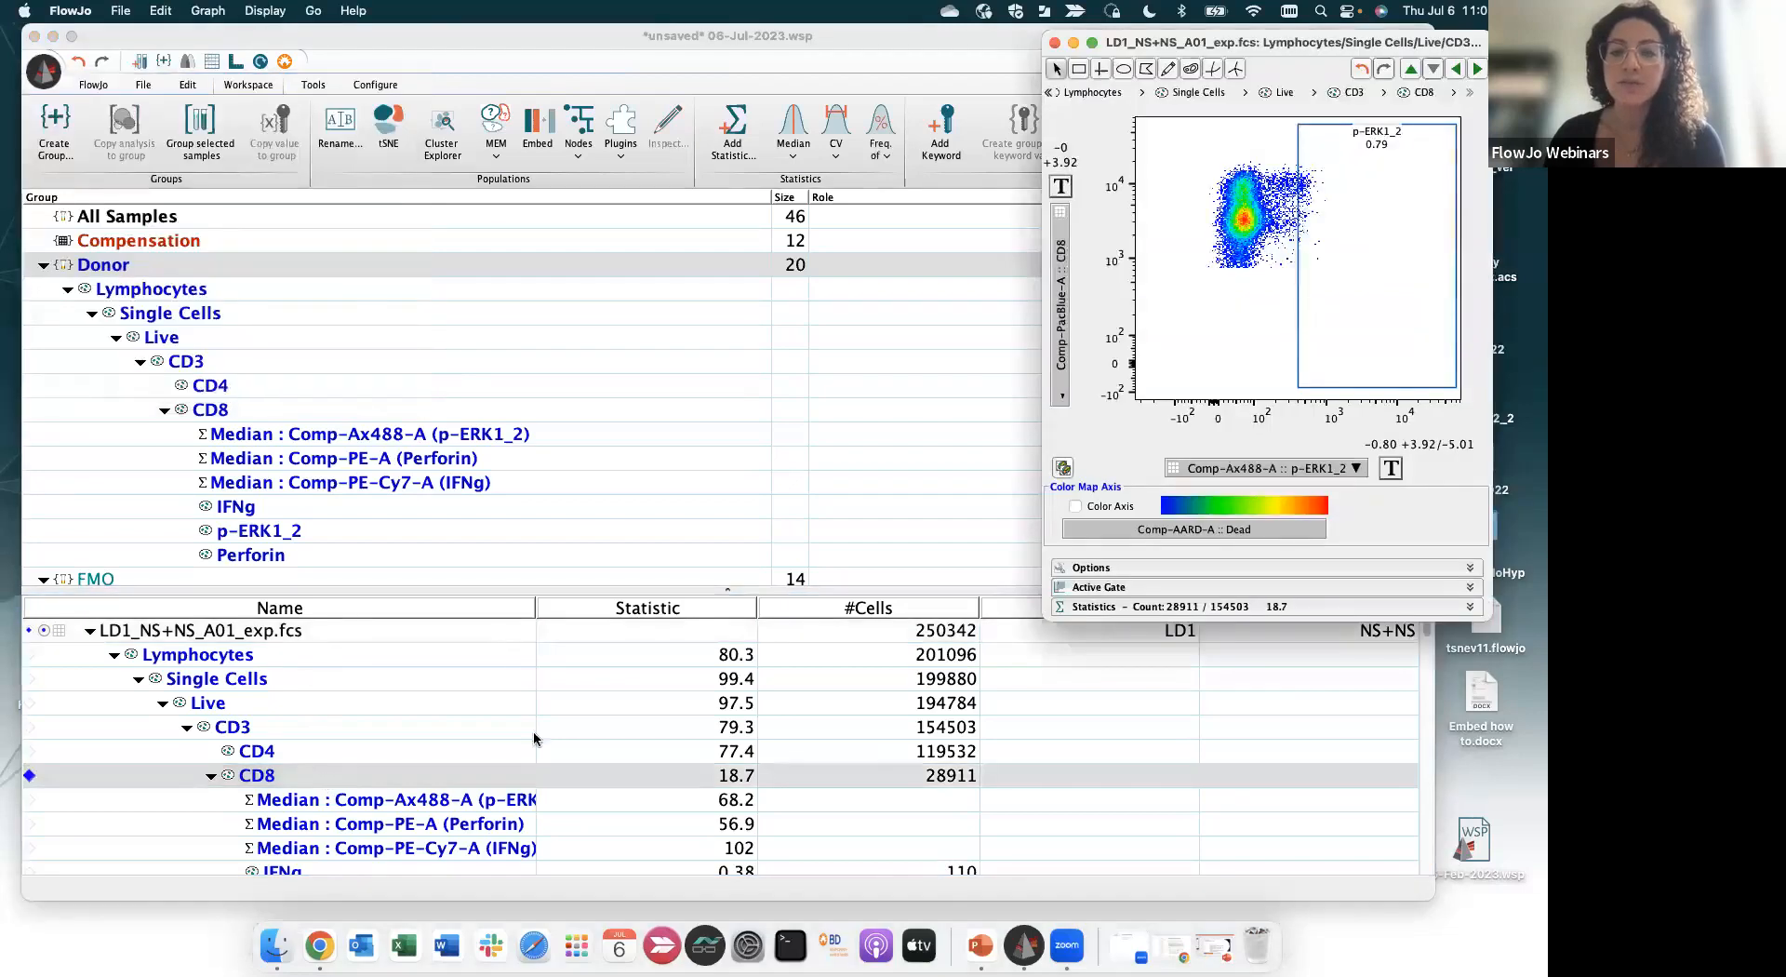
{"action": "left_click", "coordinate": [1202, 567]}
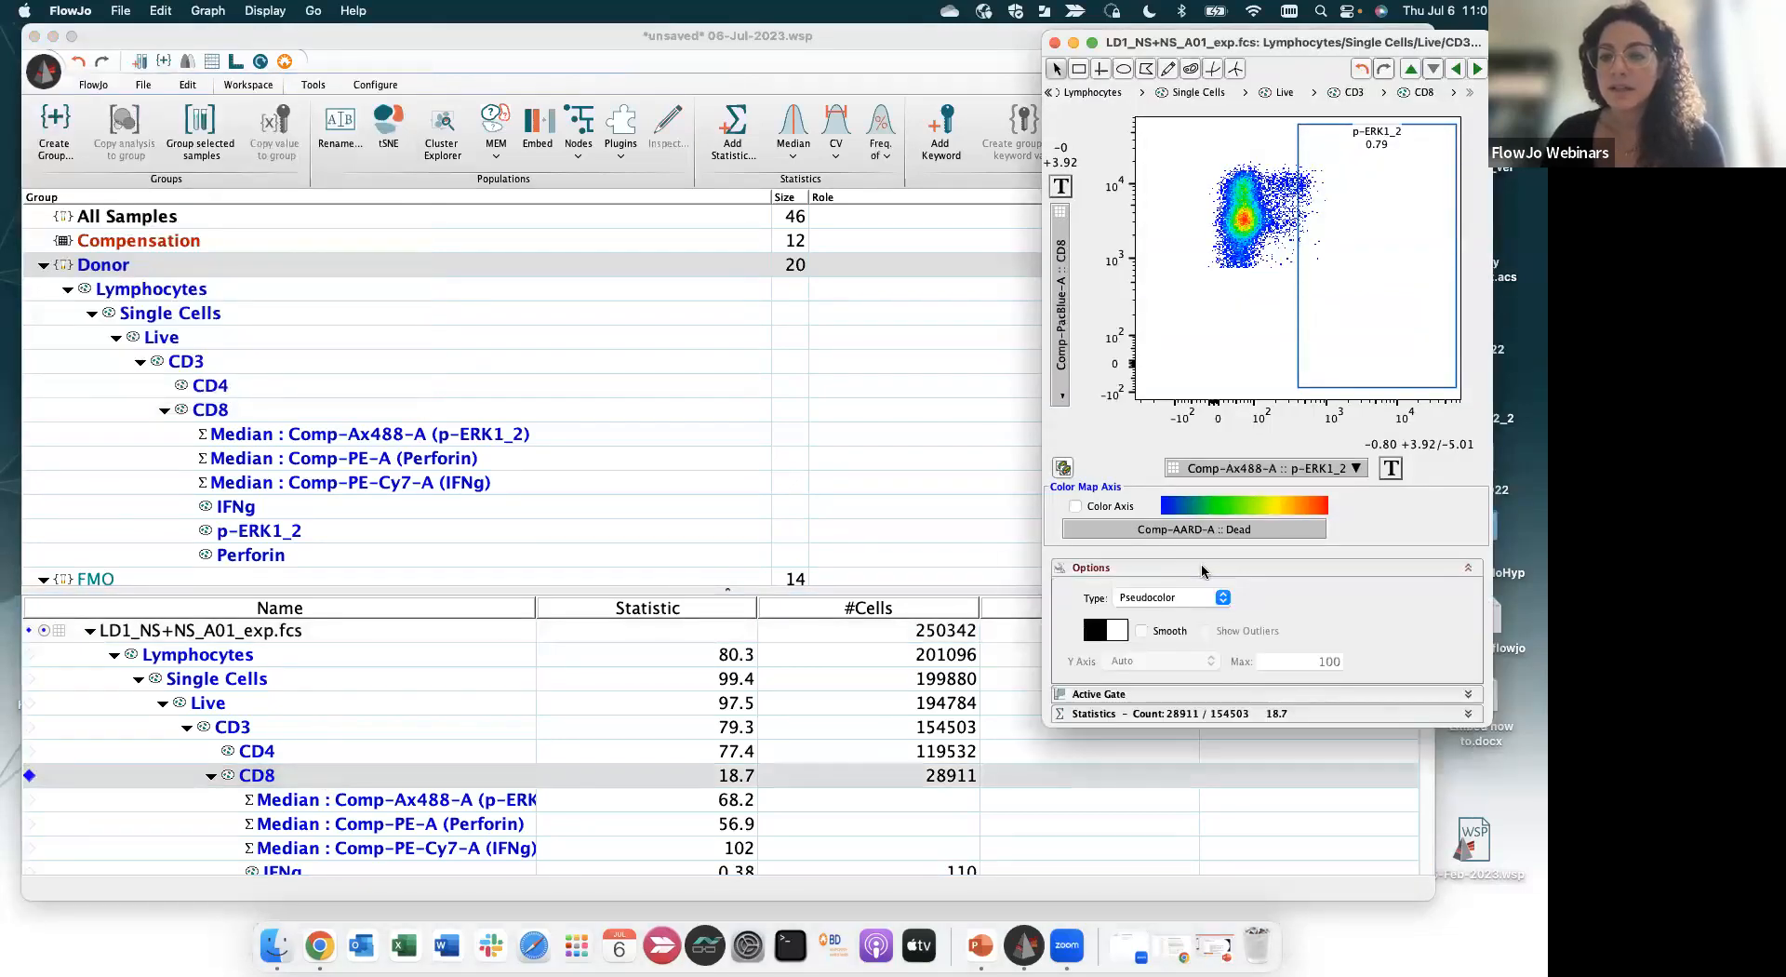
{"action": "left_click", "coordinate": [1182, 694]}
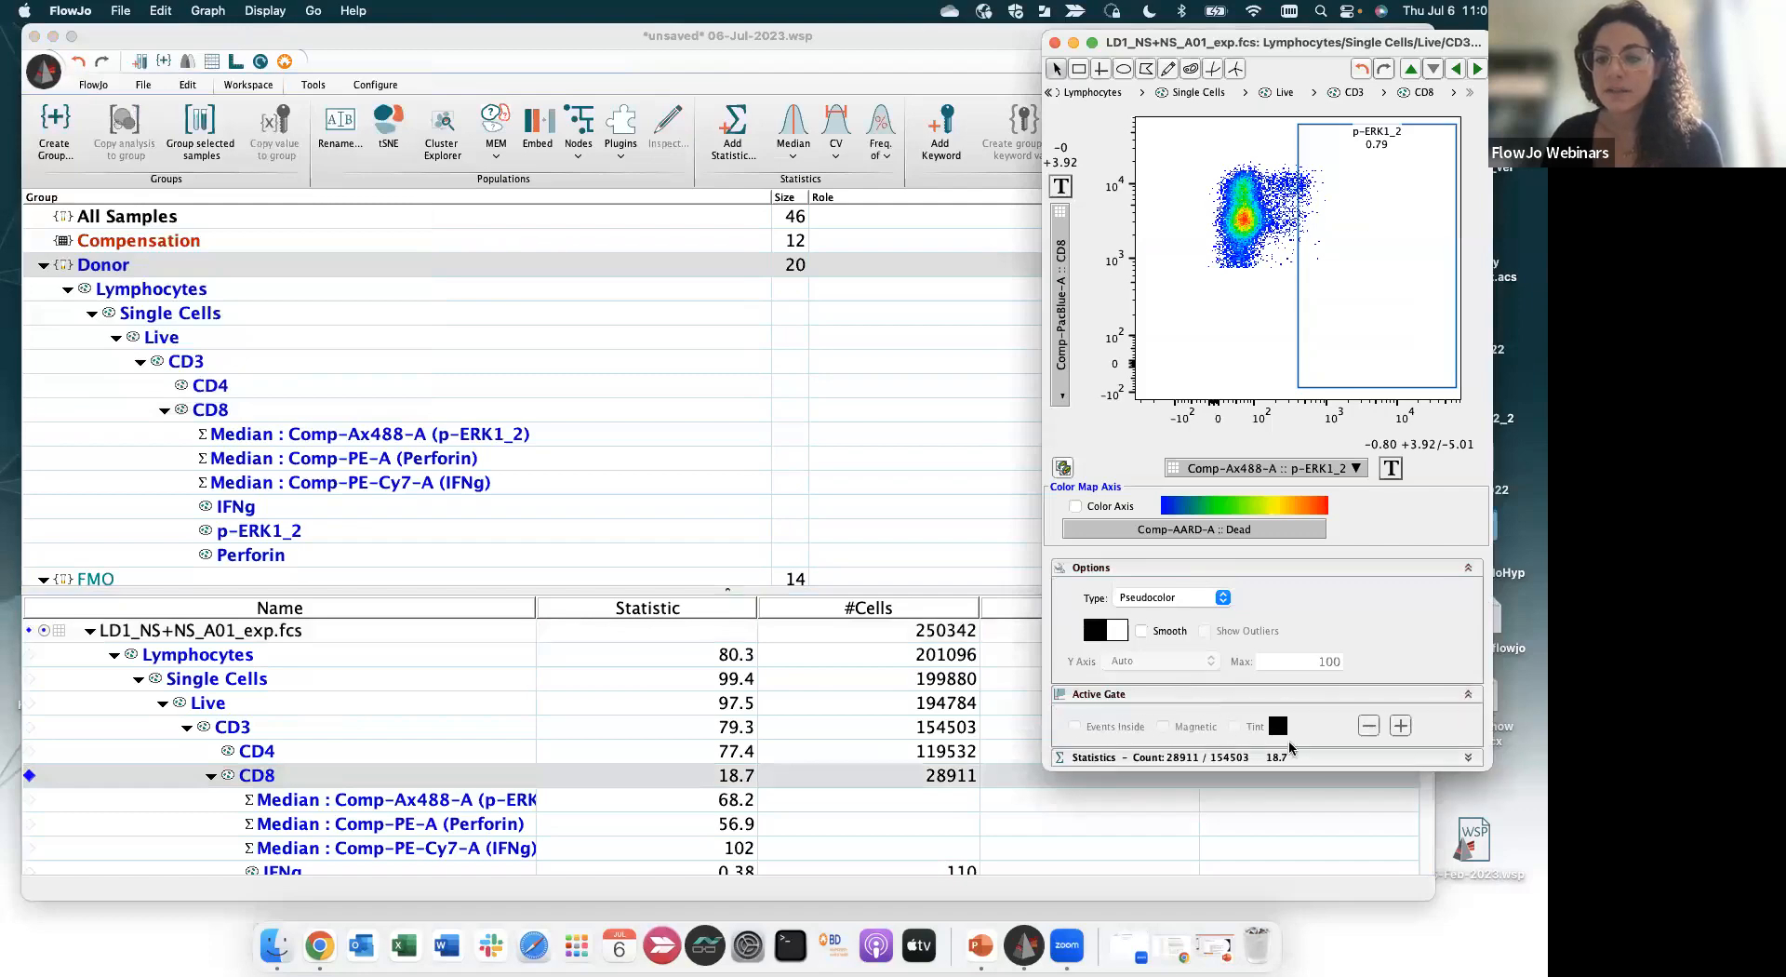
{"action": "left_click", "coordinate": [1210, 763]}
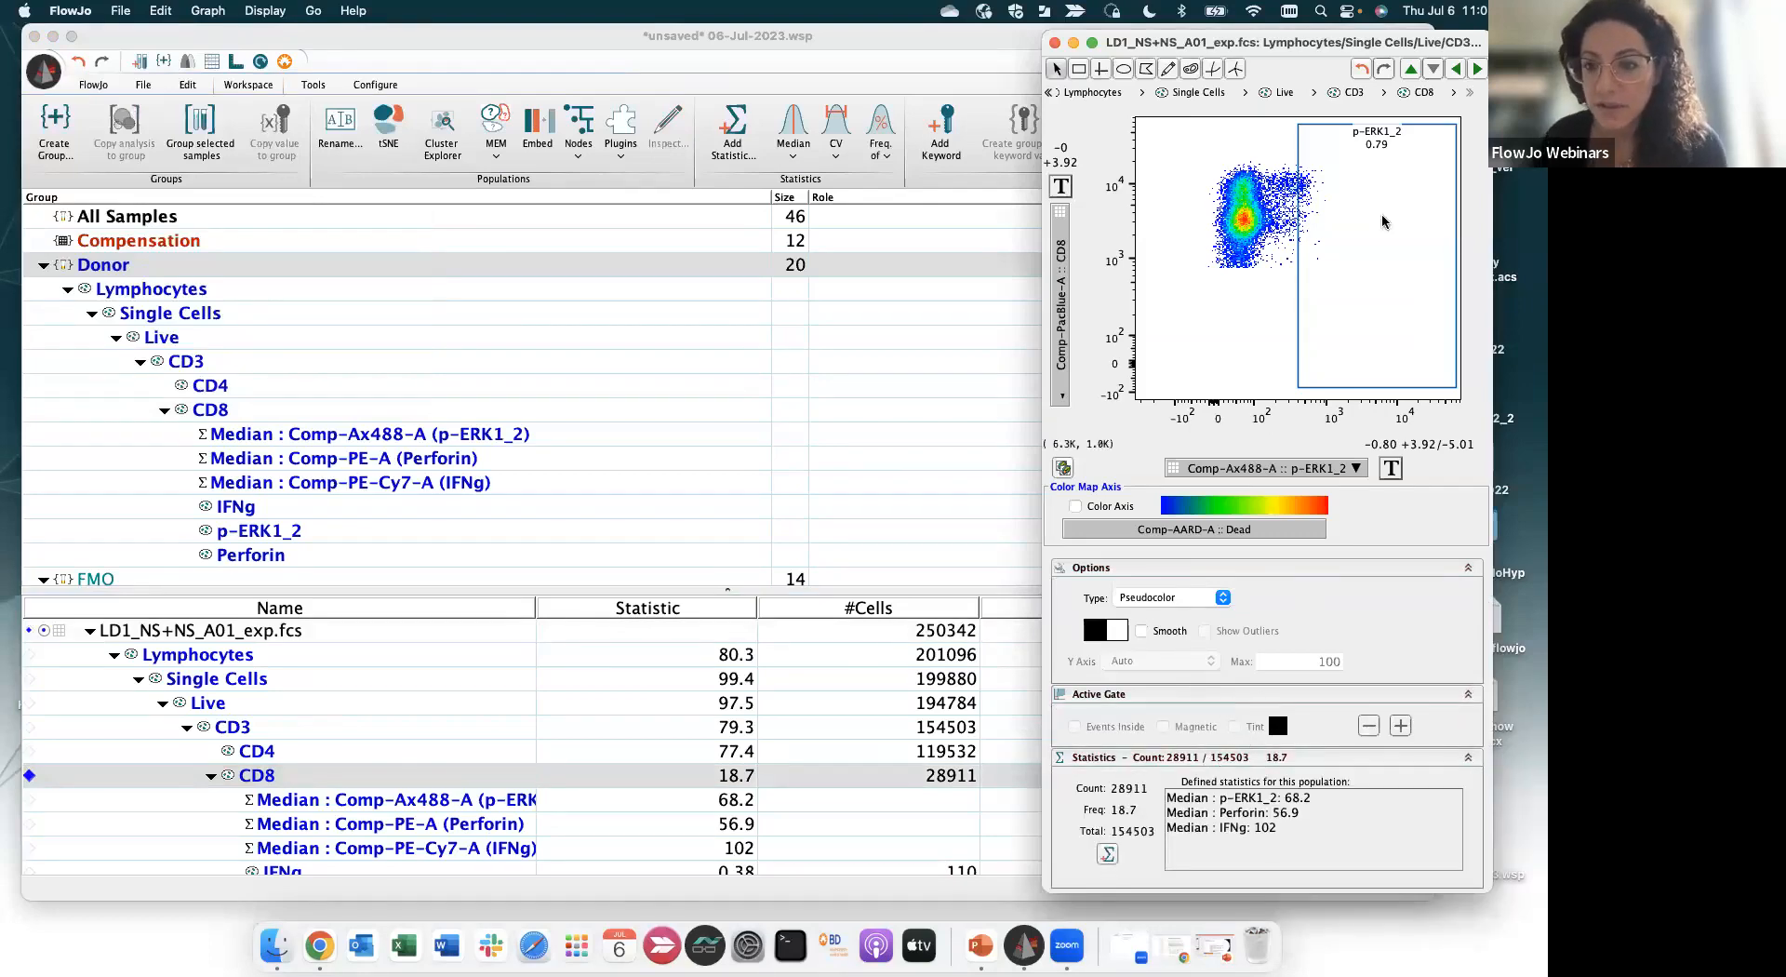
Switch Events Inside off and back on for the p-ERK1_2 gate, and close the CD8 graph window
{"action": "left_click_drag", "start_coordinate": [1303, 45], "coordinate": [1269, 20]}
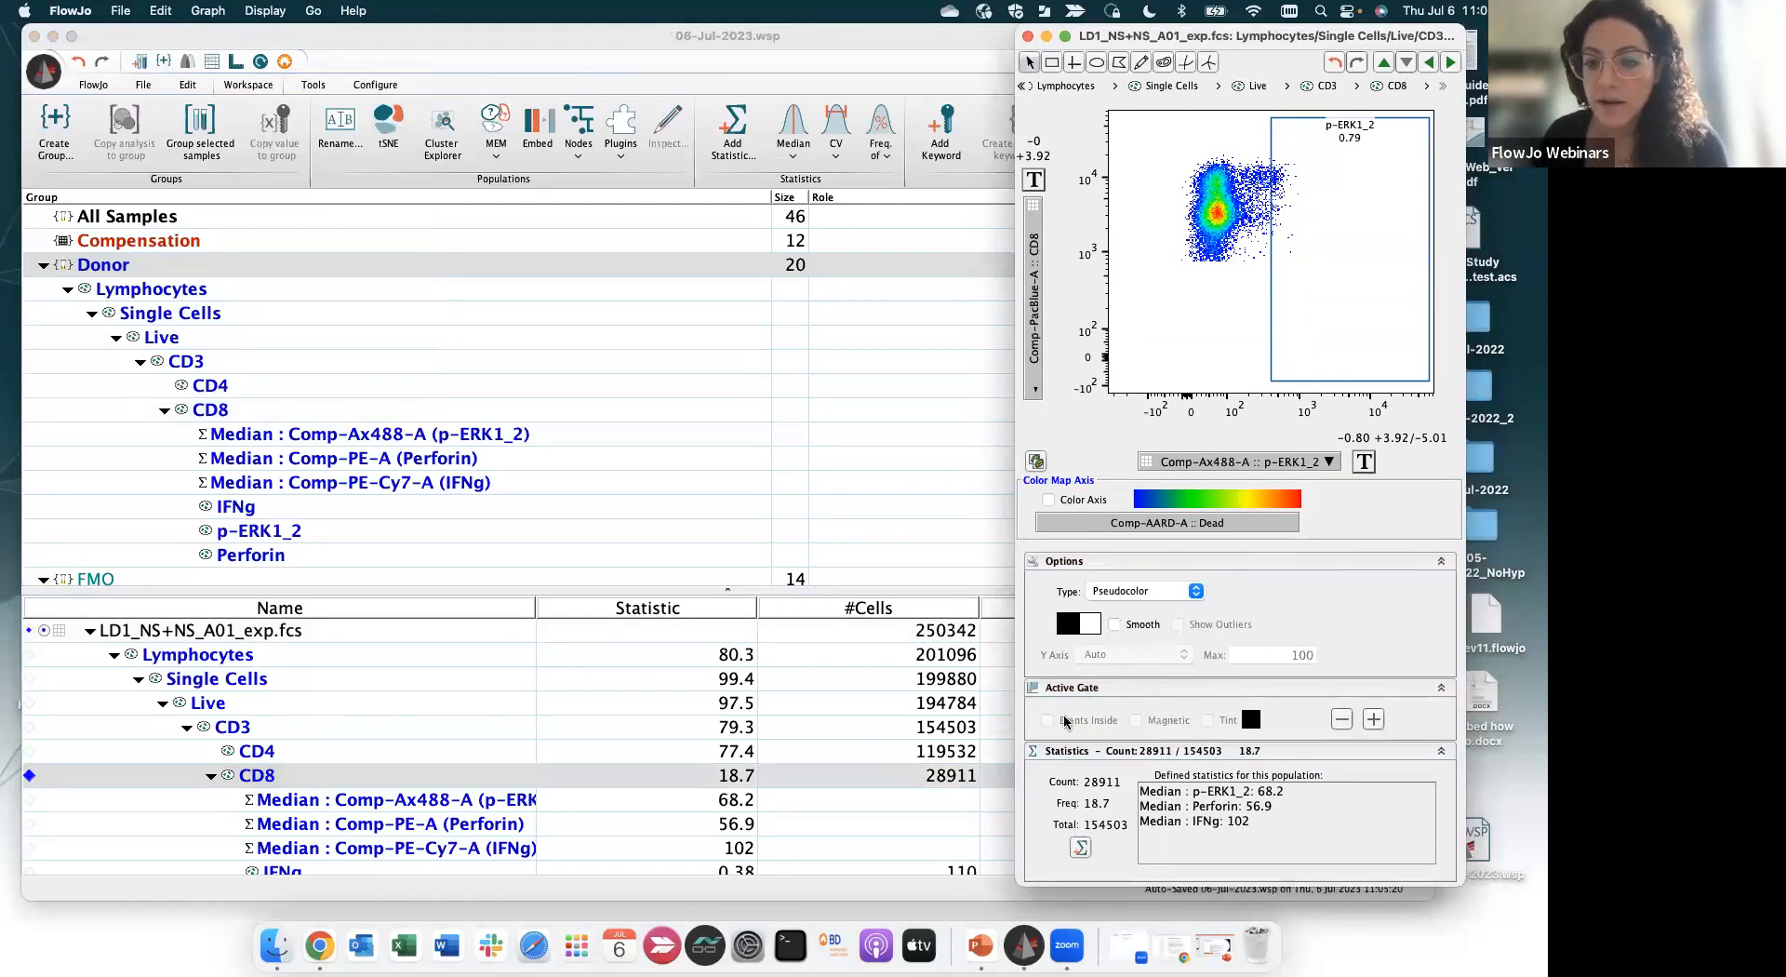
{"action": "left_click", "coordinate": [1363, 285]}
{"action": "left_click", "coordinate": [1066, 721]}
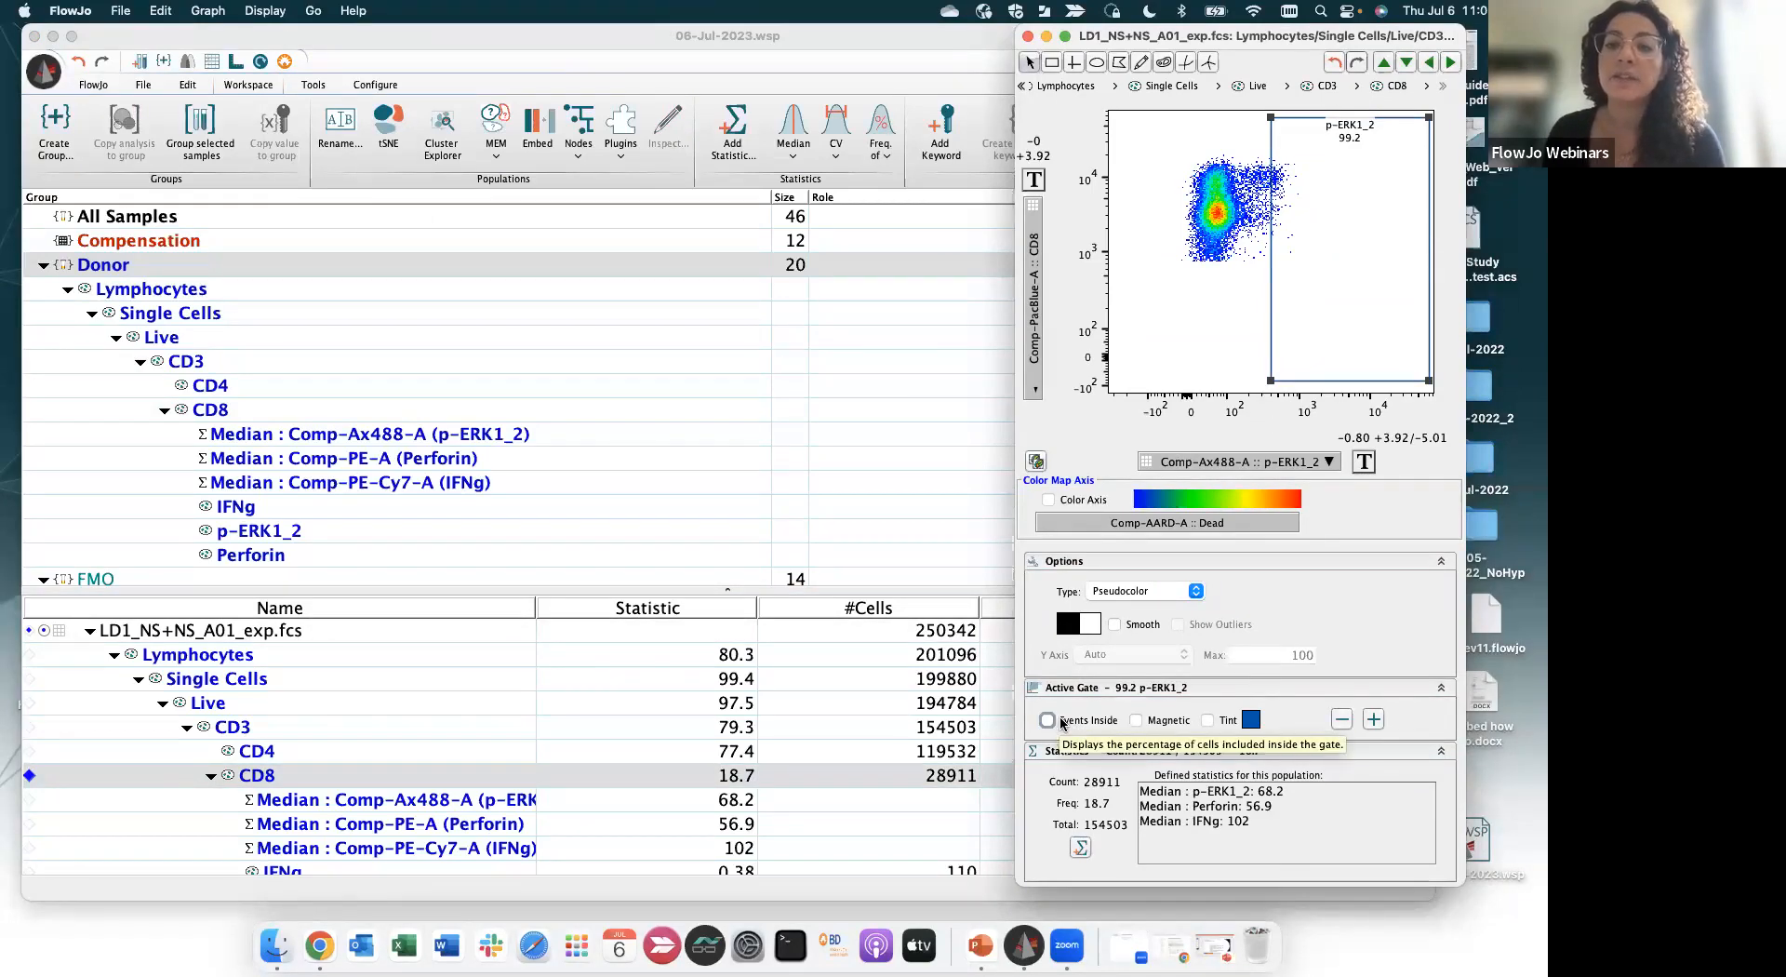
{"action": "left_click", "coordinate": [1061, 722]}
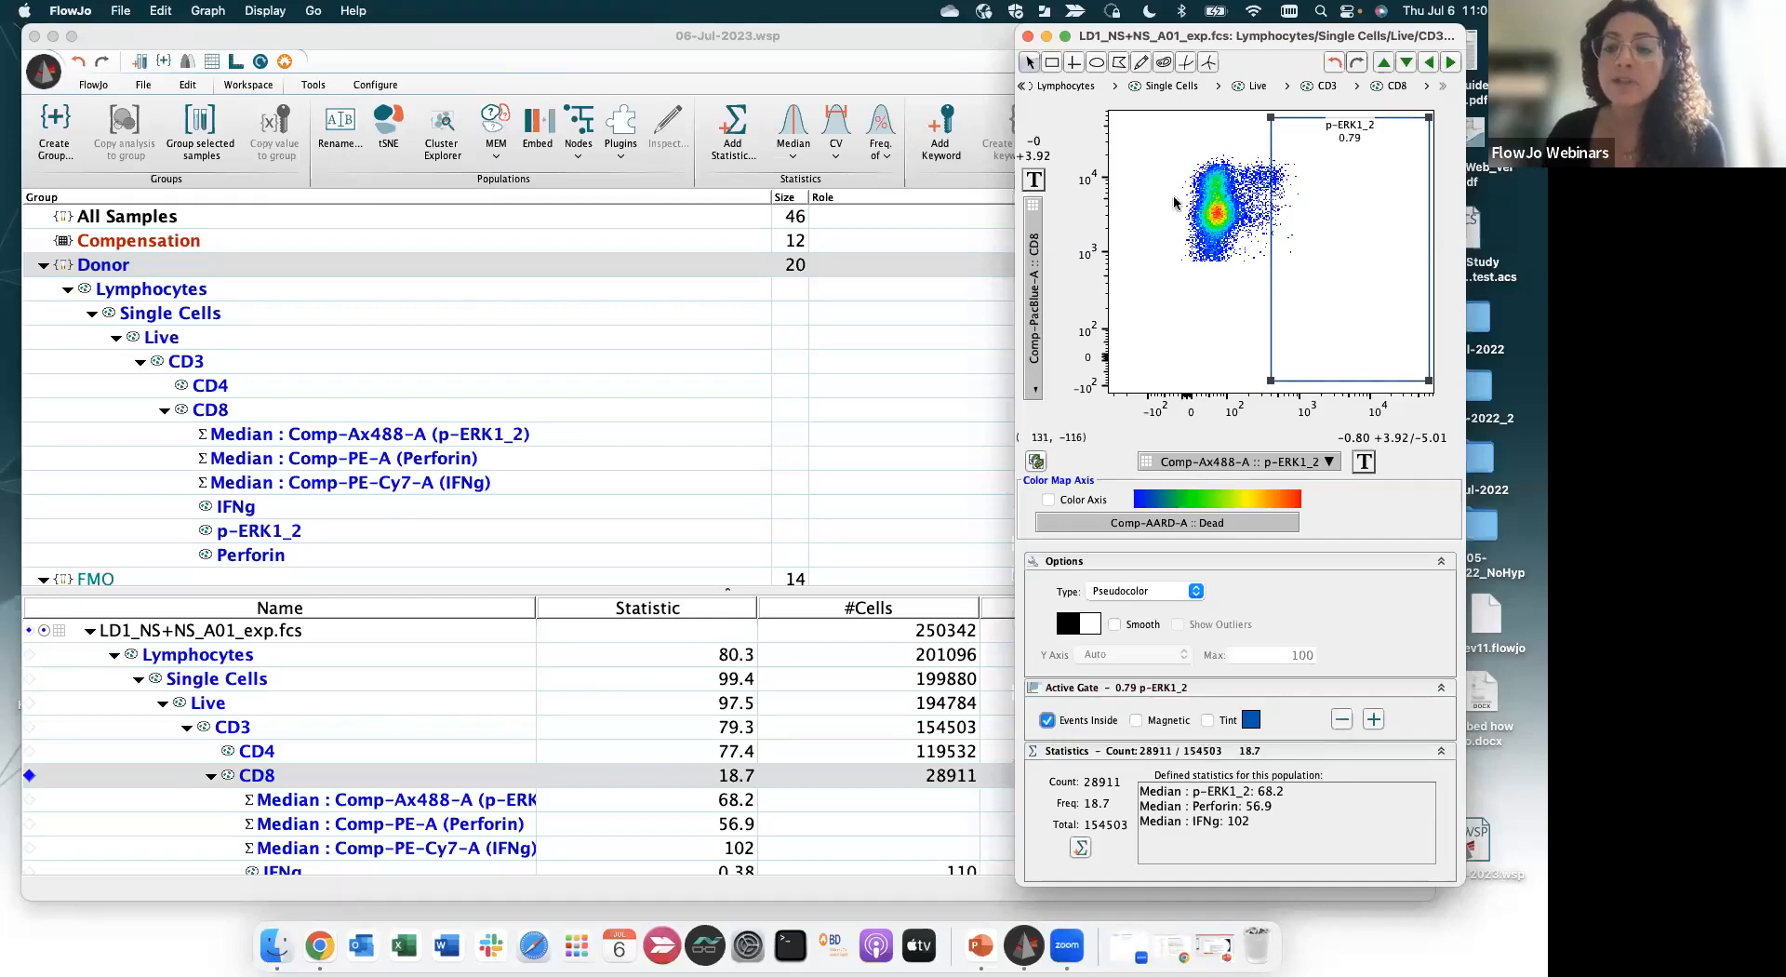
{"action": "left_click", "coordinate": [1029, 36]}
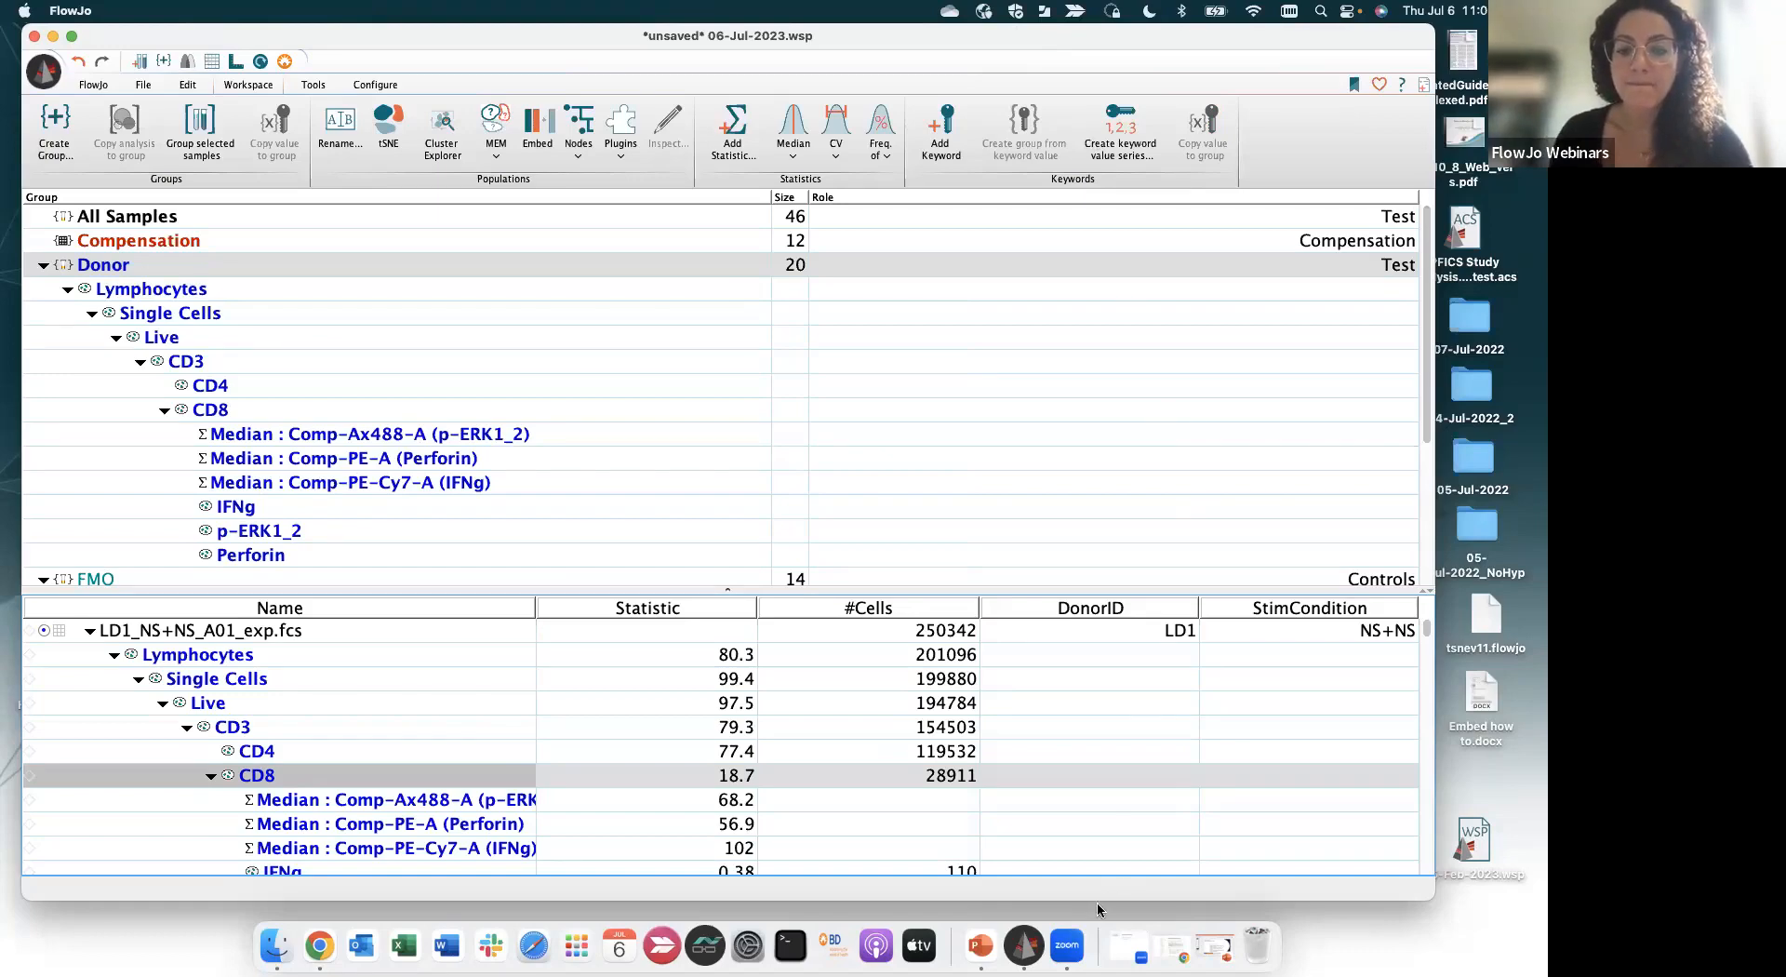
Switch to the FlowJo_v10.9 presentation in PowerPoint and show its Thank you slide as a slide show
{"action": "left_click", "coordinate": [1214, 947]}
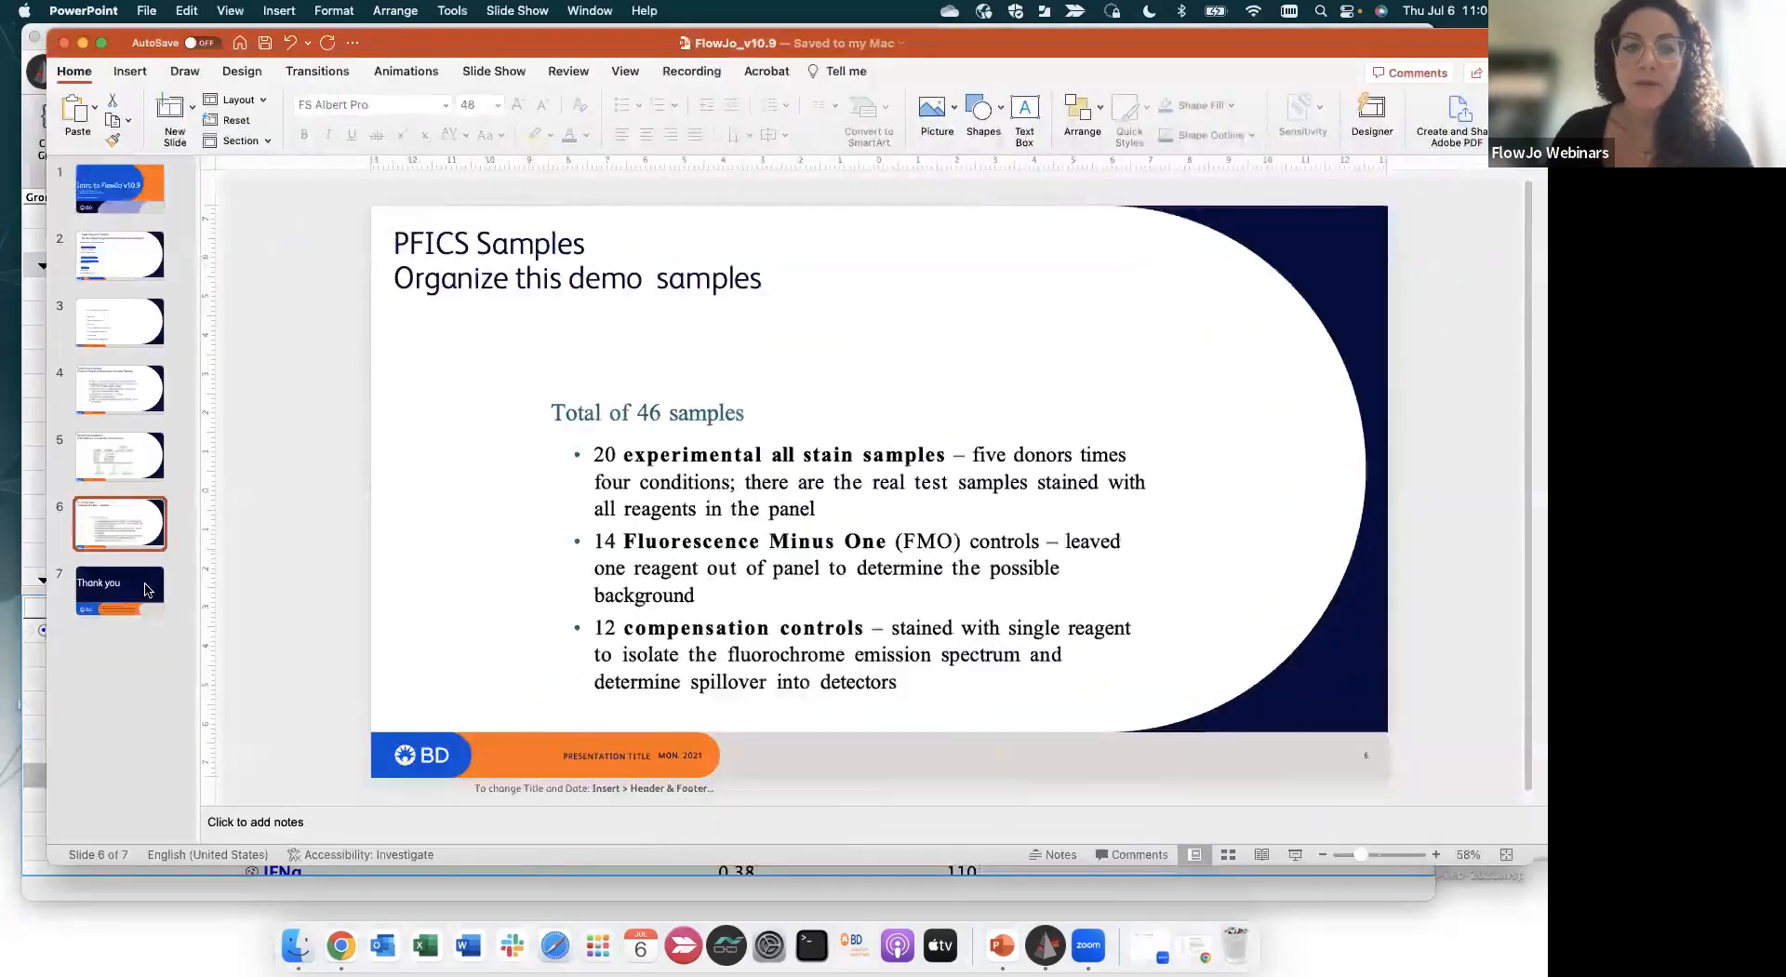
{"action": "left_click", "coordinate": [147, 590]}
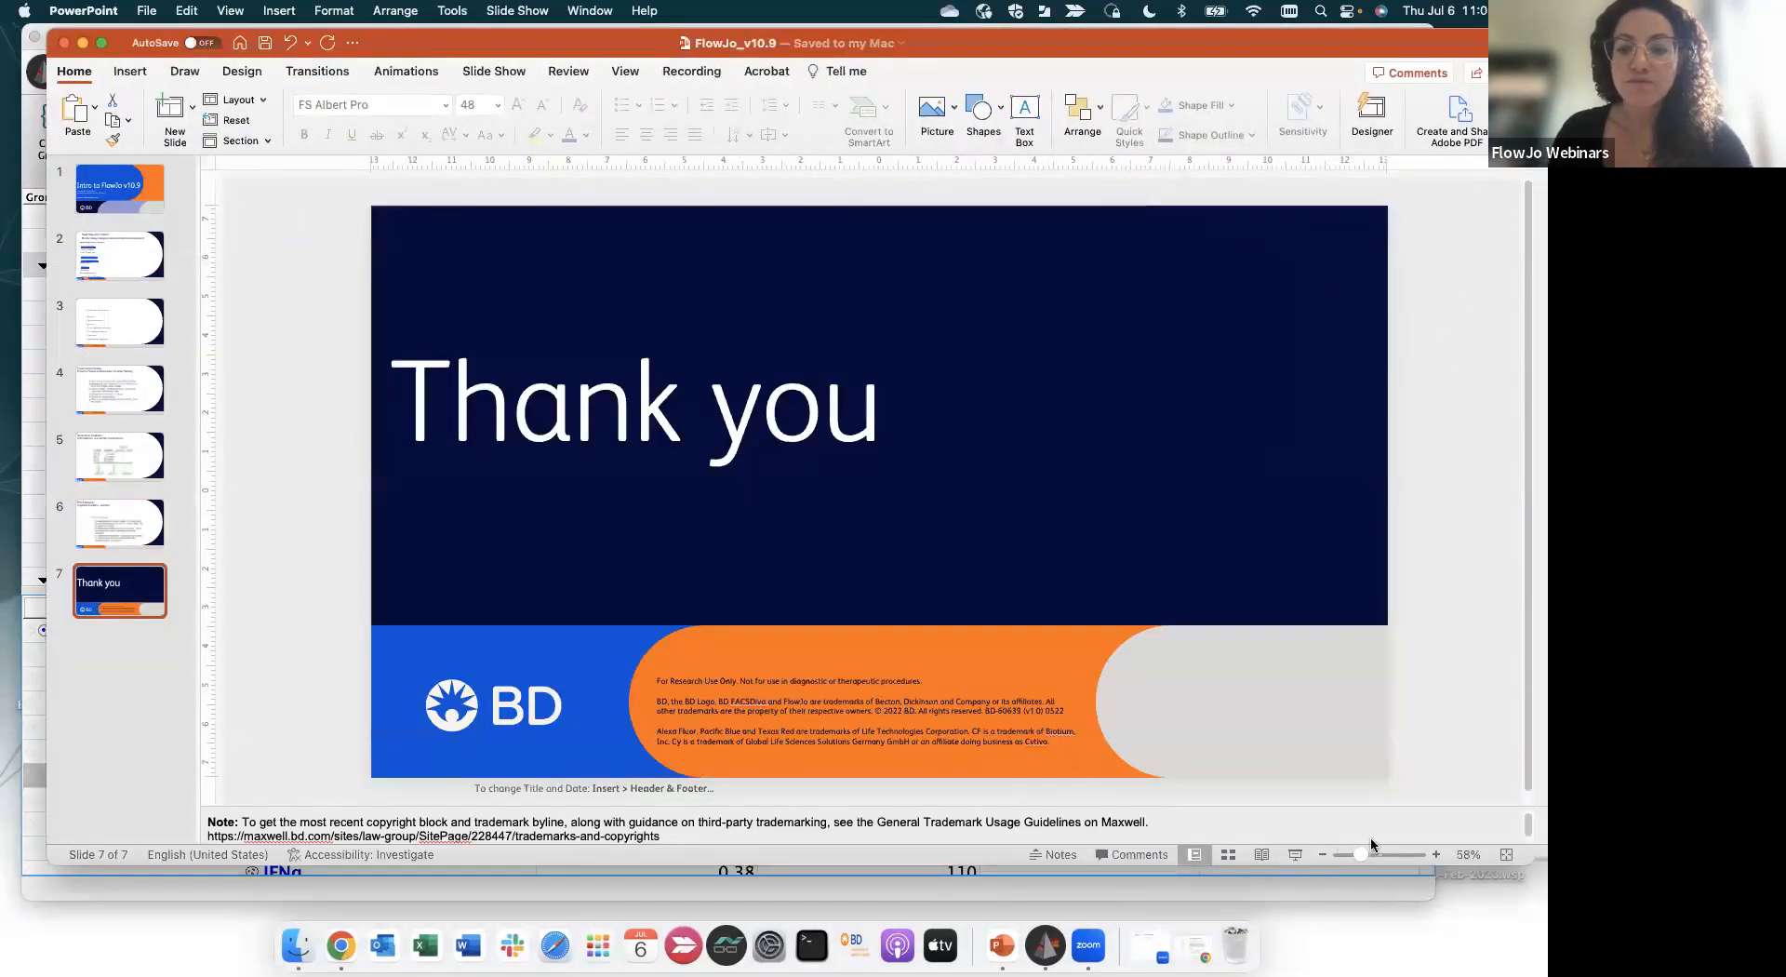
{"action": "left_click", "coordinate": [1296, 855]}
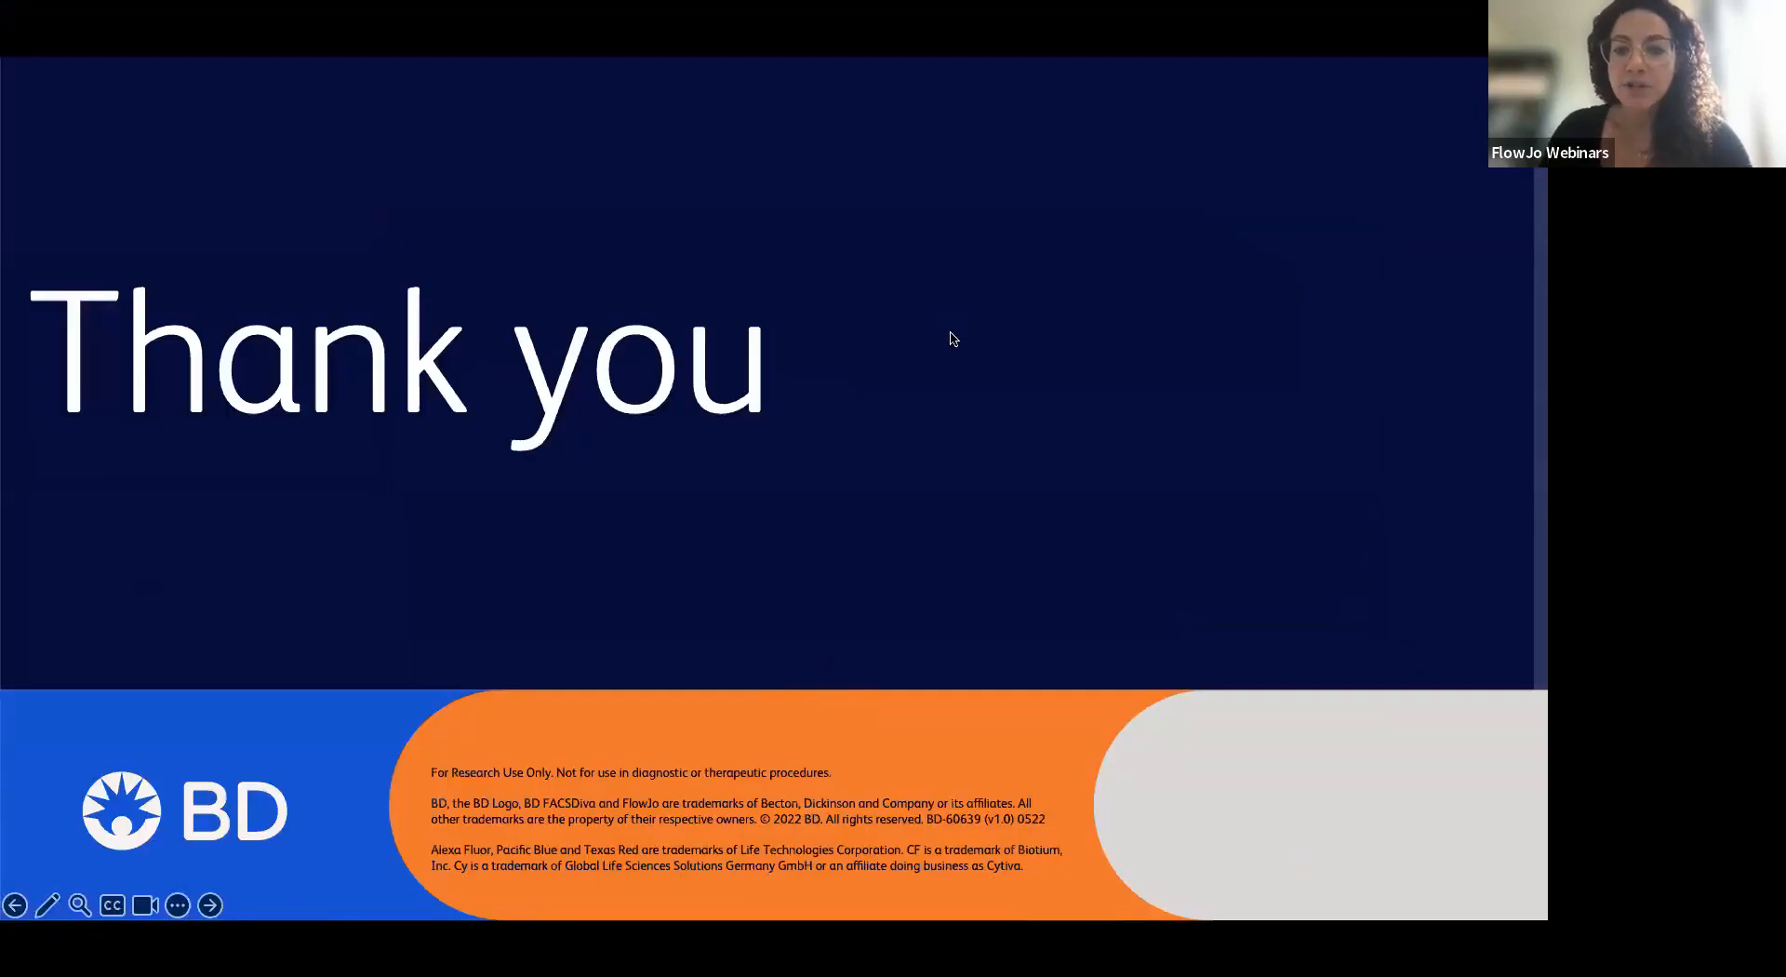